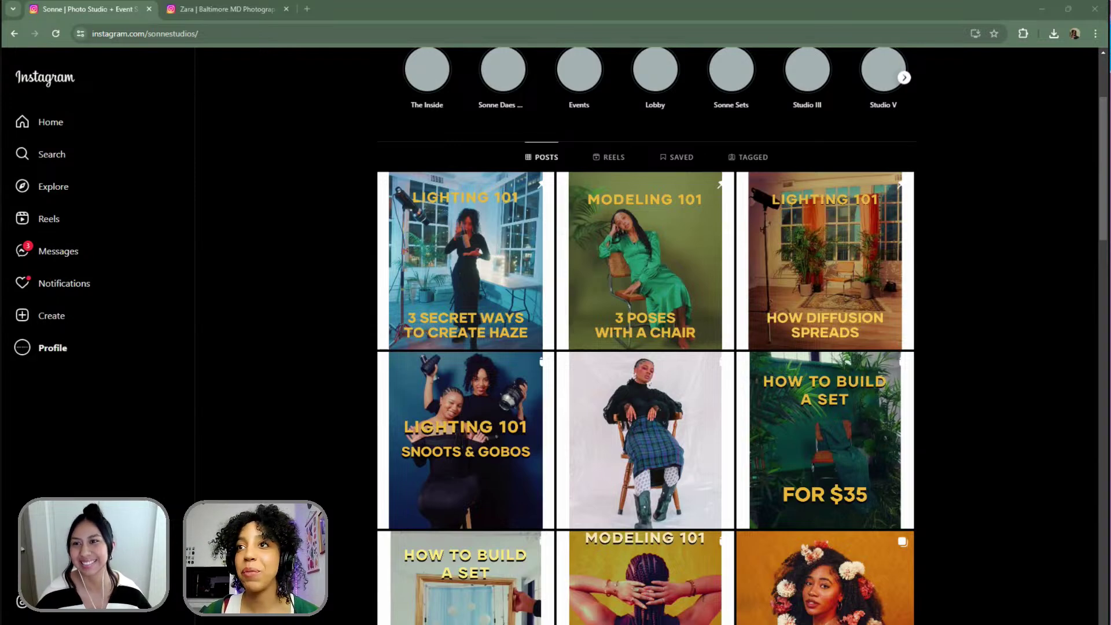
- Switch to Lightroom Classic and maximize its window
{"action": "key", "text": "alt+Tab"}
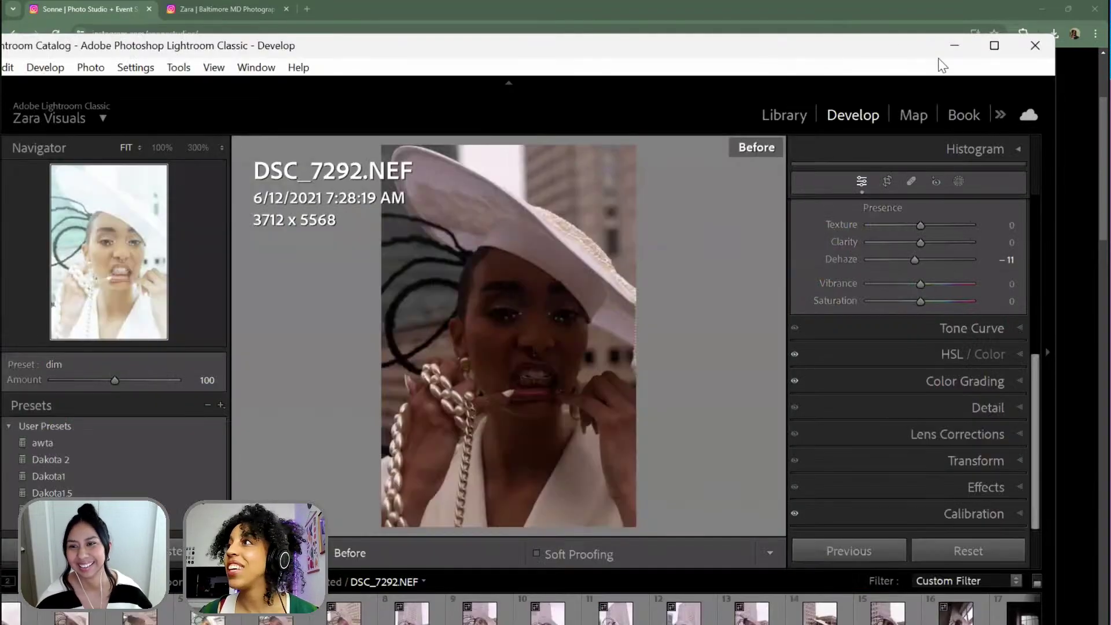
{"action": "left_click", "coordinate": [994, 45]}
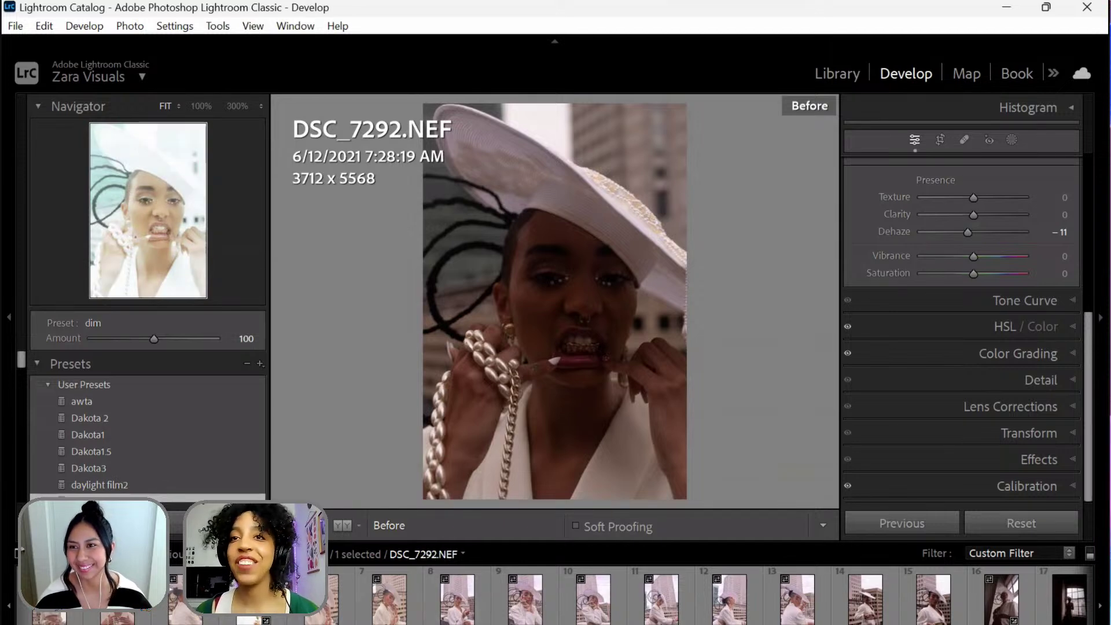
- Browse the white-hat outdoor portraits, viewing shots such as DSC_7349, DSC_7433, DSC_7456, DSC_7410 and DSC_7316
{"action": "key", "text": "Right"}
{"action": "key", "text": "Right"}
{"action": "key", "text": "Right"}
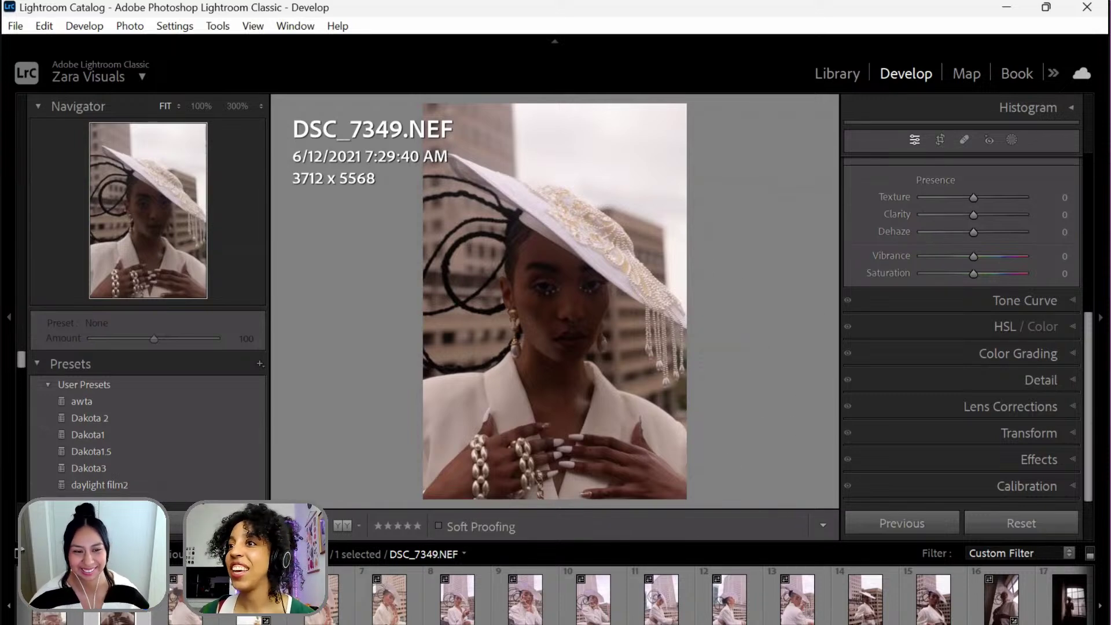
{"action": "scroll", "coordinate": [694, 596], "scroll_direction": "up", "scroll_amount": 1}
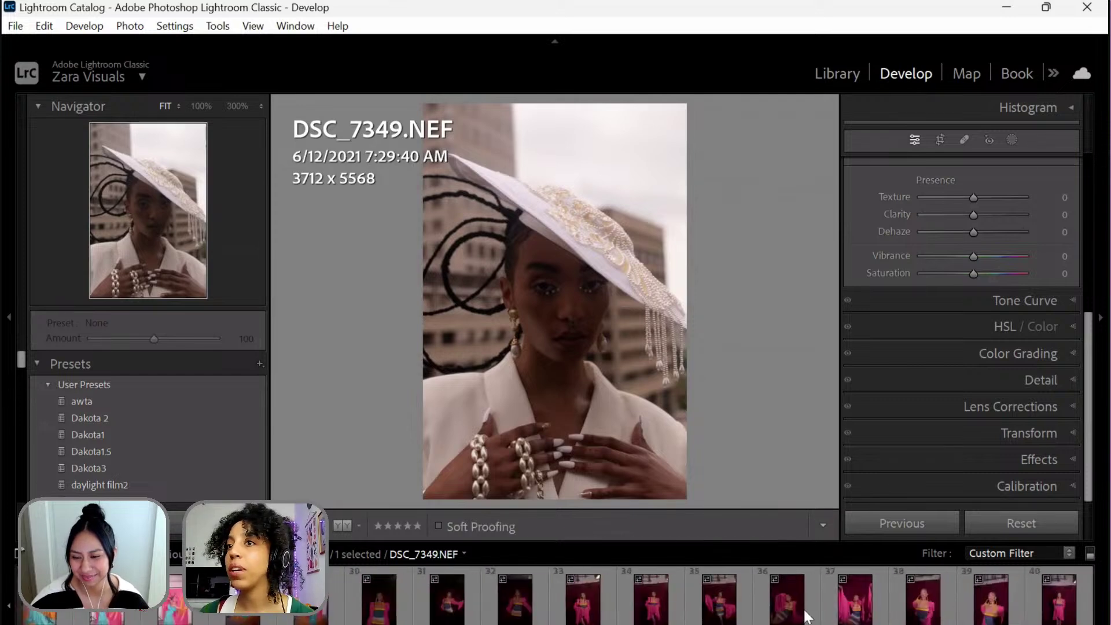
{"action": "scroll", "coordinate": [695, 596], "scroll_direction": "down", "scroll_amount": 10}
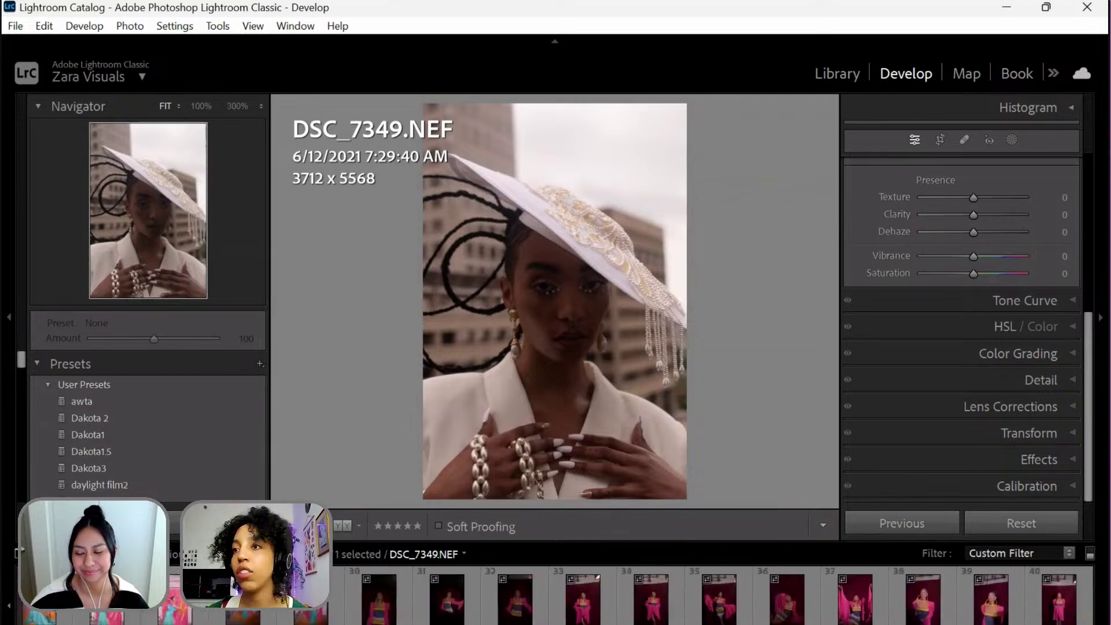
{"action": "scroll", "coordinate": [465, 602], "scroll_direction": "up", "scroll_amount": 10}
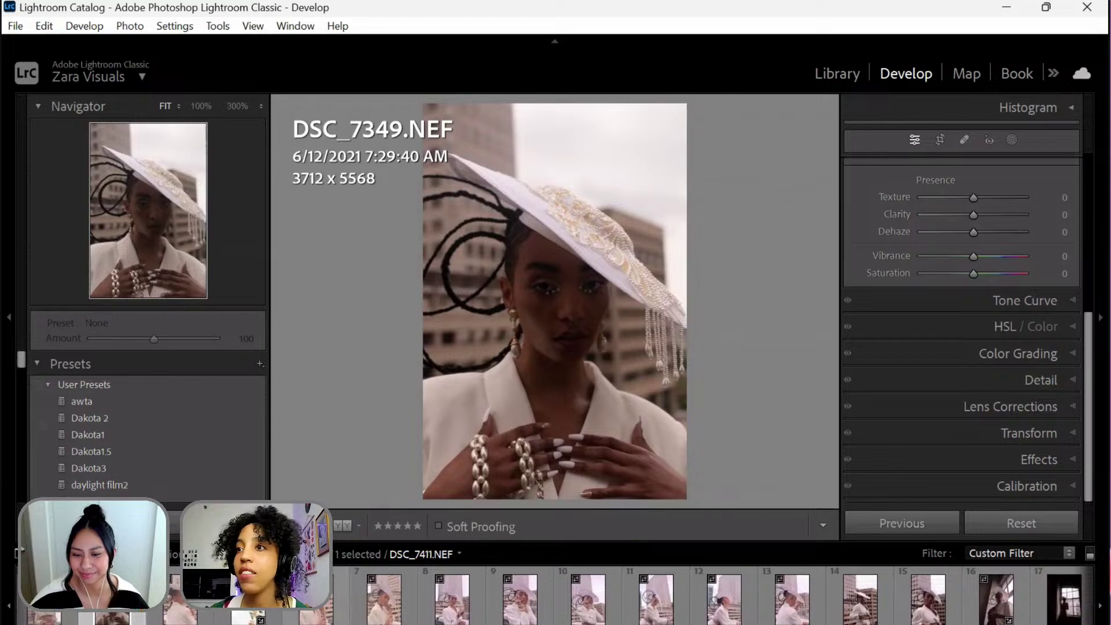
{"action": "left_click", "coordinate": [465, 615]}
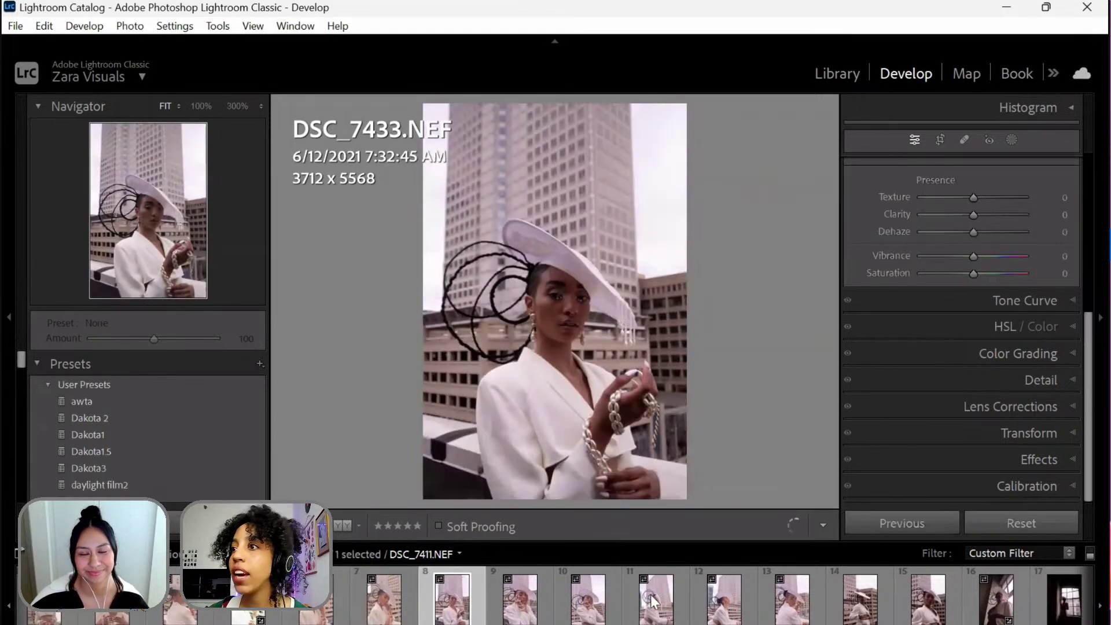
{"action": "left_click", "coordinate": [657, 601]}
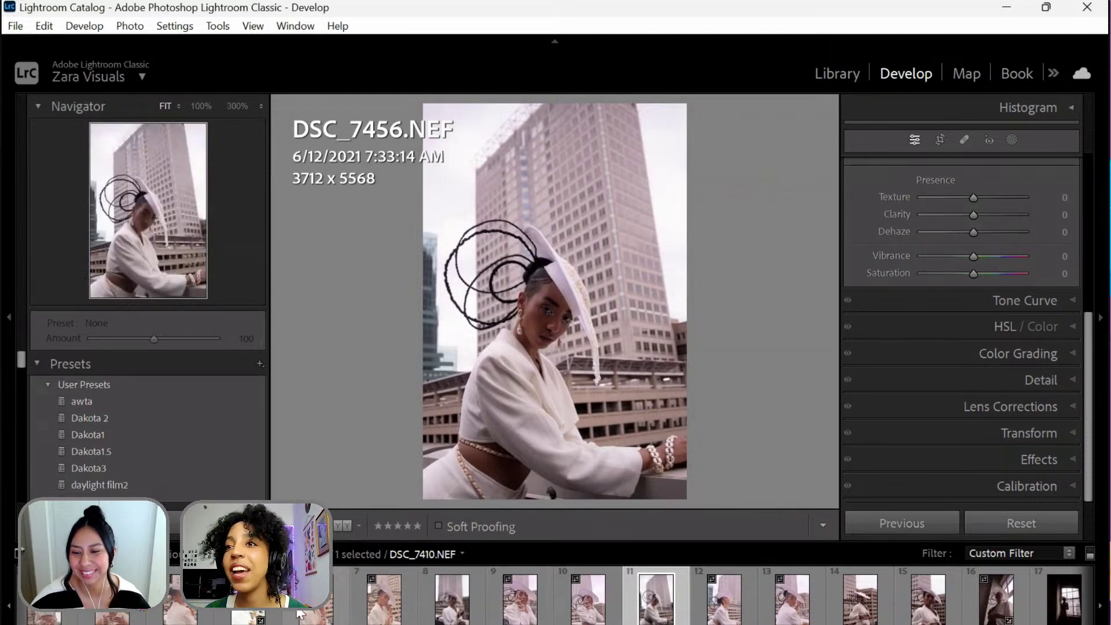
{"action": "left_click", "coordinate": [315, 599]}
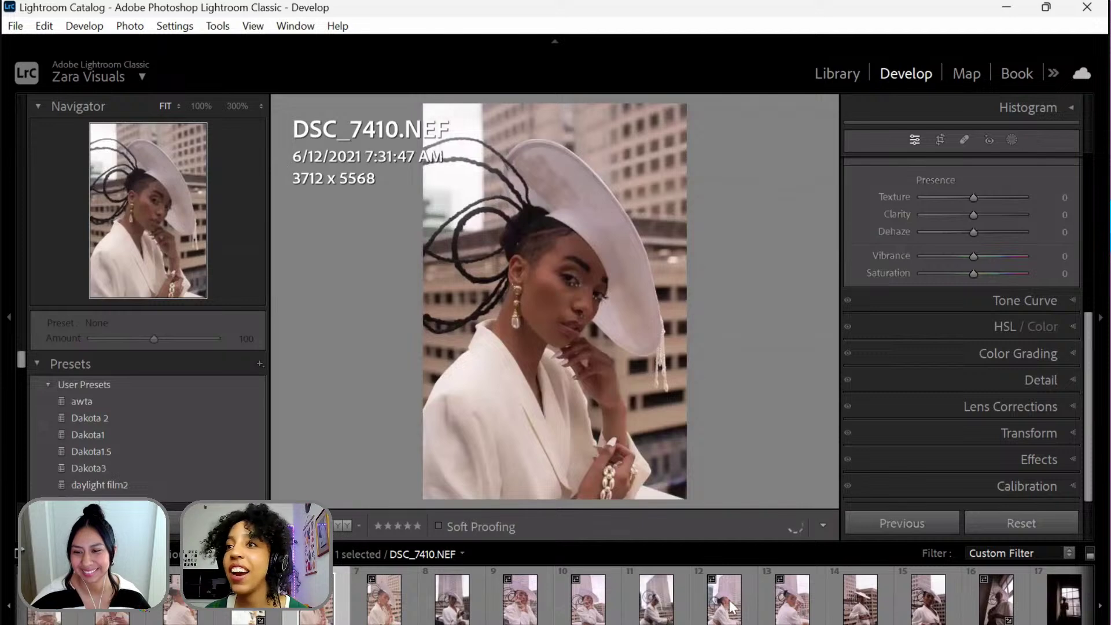
{"action": "scroll", "coordinate": [564, 584], "scroll_direction": "up", "scroll_amount": 1}
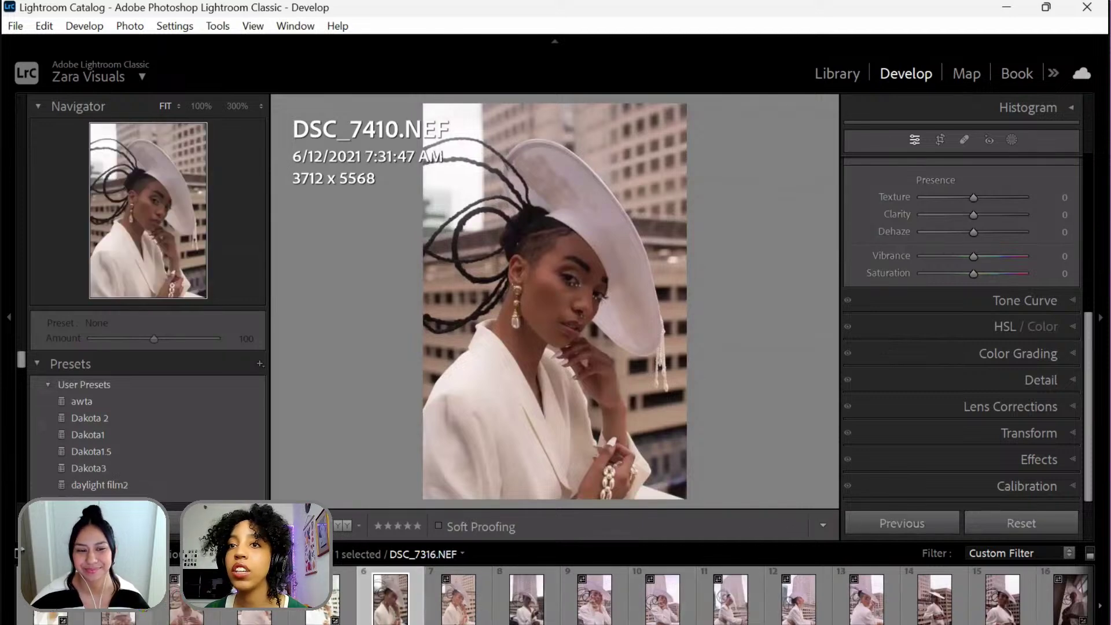
{"action": "left_click", "coordinate": [321, 602]}
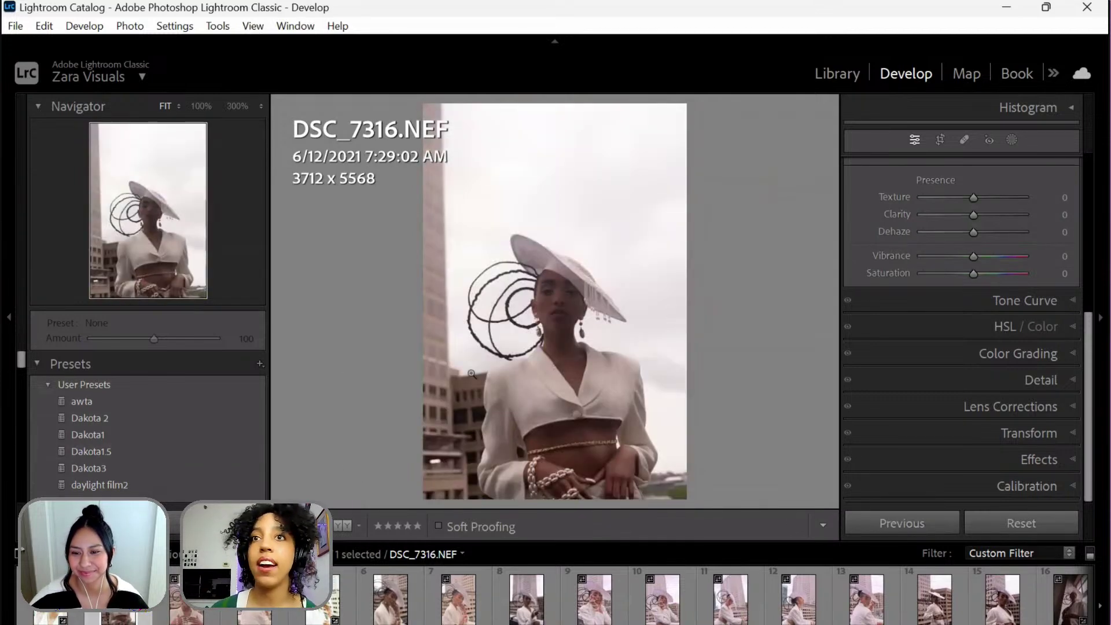
- Apply the Dakota1 user preset to the close-up portrait DSC_7292.NEF
{"action": "left_click", "coordinate": [109, 452]}
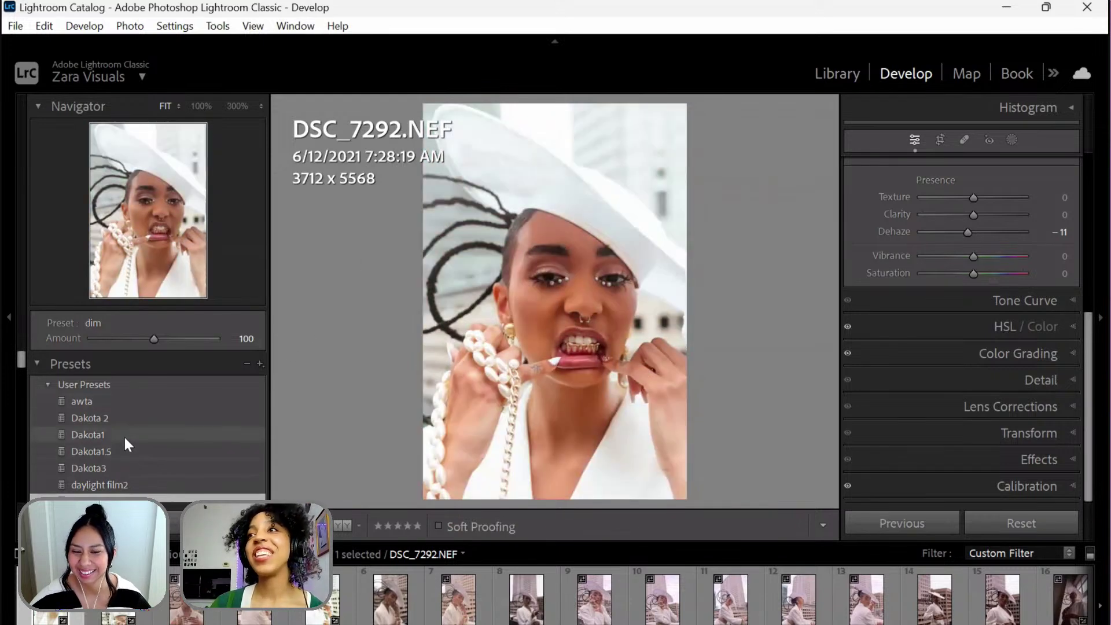
{"action": "left_click", "coordinate": [123, 435]}
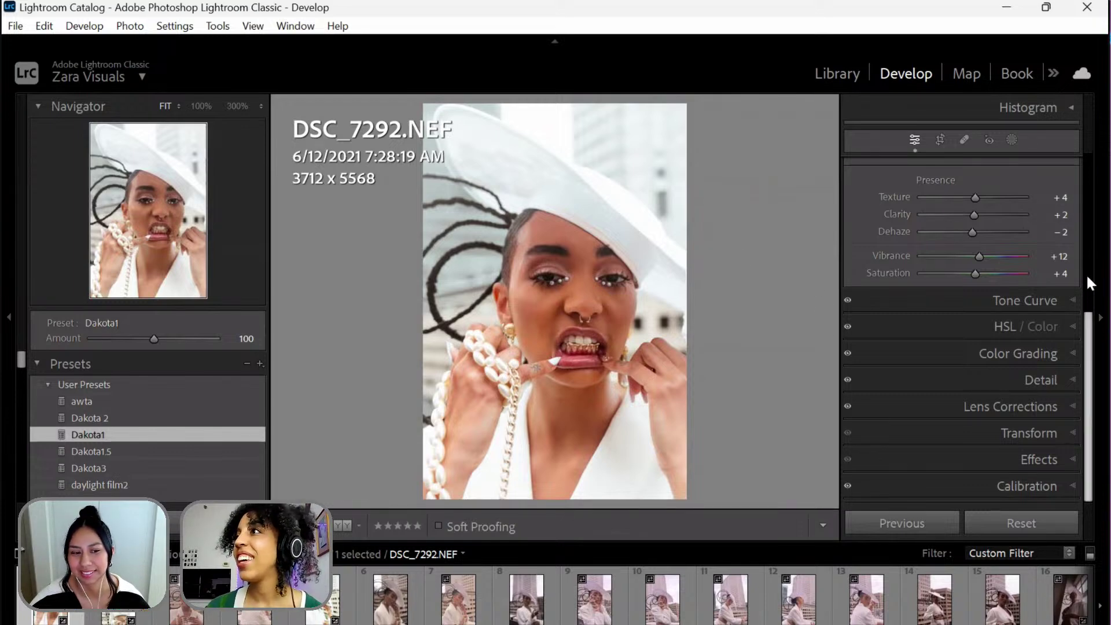
- Review the preset's Basic adjustments and compare the portrait before and after editing
{"action": "scroll", "coordinate": [1084, 174], "scroll_direction": "up", "scroll_amount": 3}
{"action": "scroll", "coordinate": [1086, 179], "scroll_direction": "up", "scroll_amount": 2}
{"action": "scroll", "coordinate": [1082, 174], "scroll_direction": "up", "scroll_amount": 2}
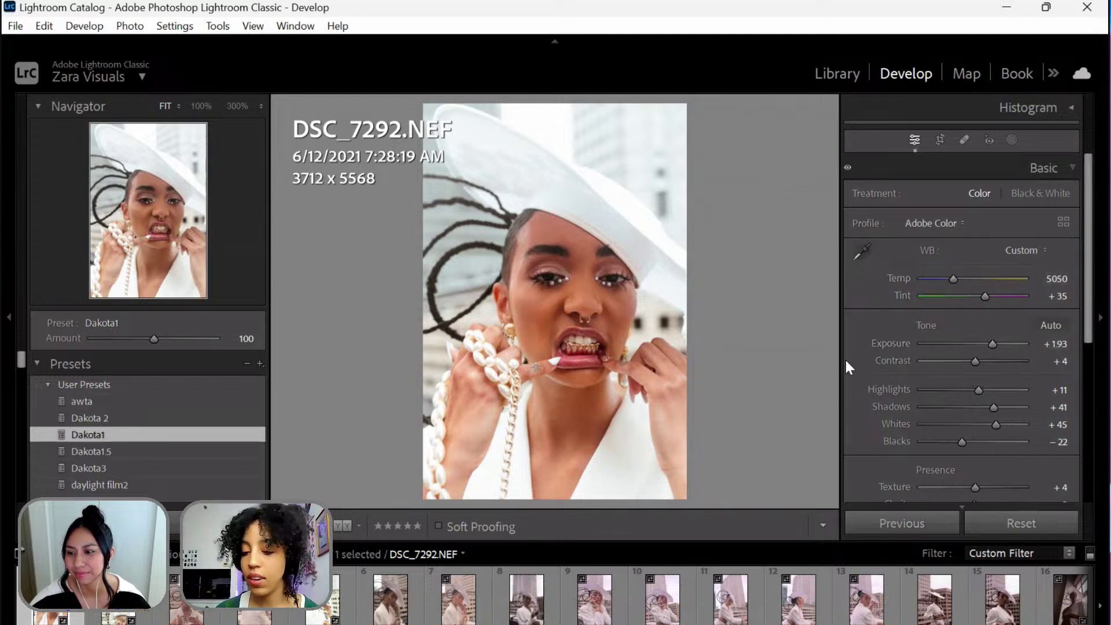
{"action": "key", "text": "backslash"}
{"action": "key", "text": "backslash"}
{"action": "key", "text": "backslash"}
{"action": "key", "text": "backslash"}
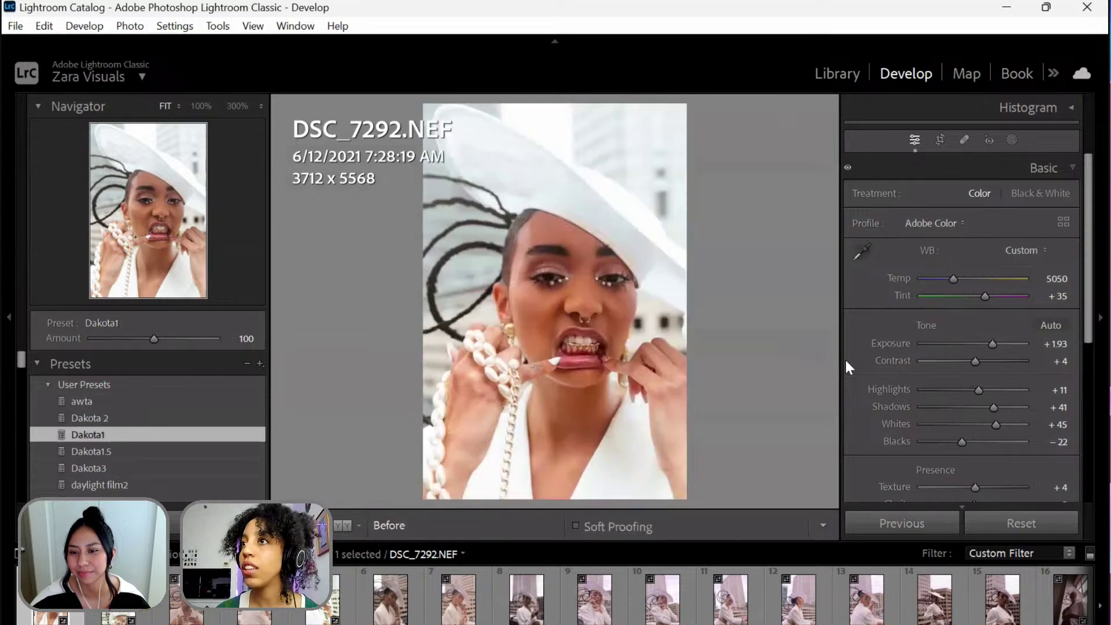
{"action": "key", "text": "backslash"}
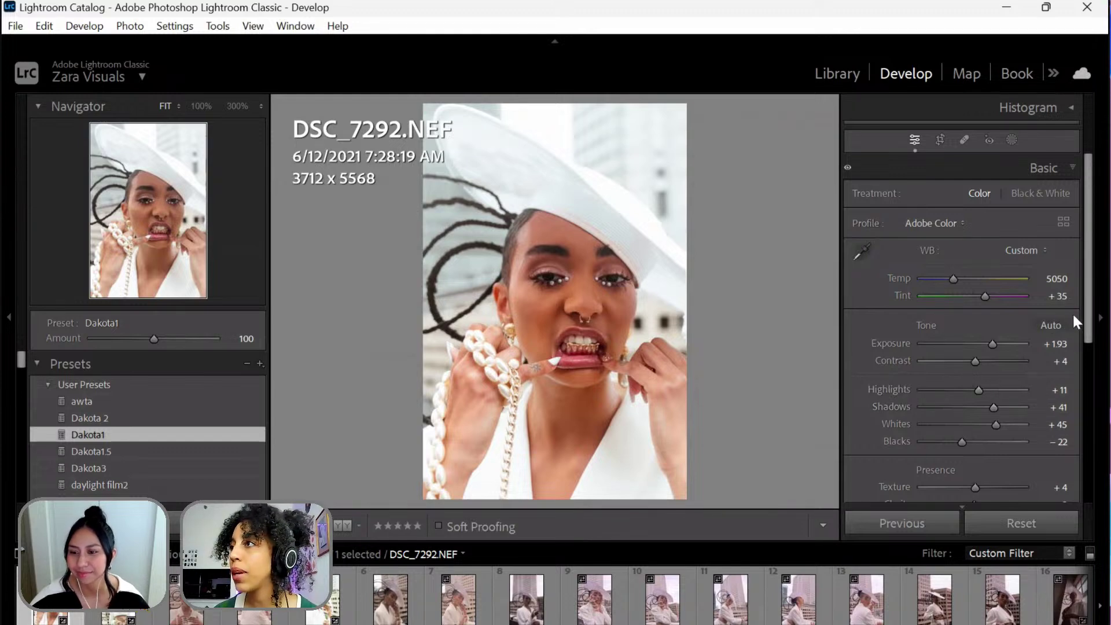
- Set the portrait's Dehaze to −6
{"action": "scroll", "coordinate": [1003, 282], "scroll_direction": "down", "scroll_amount": 5}
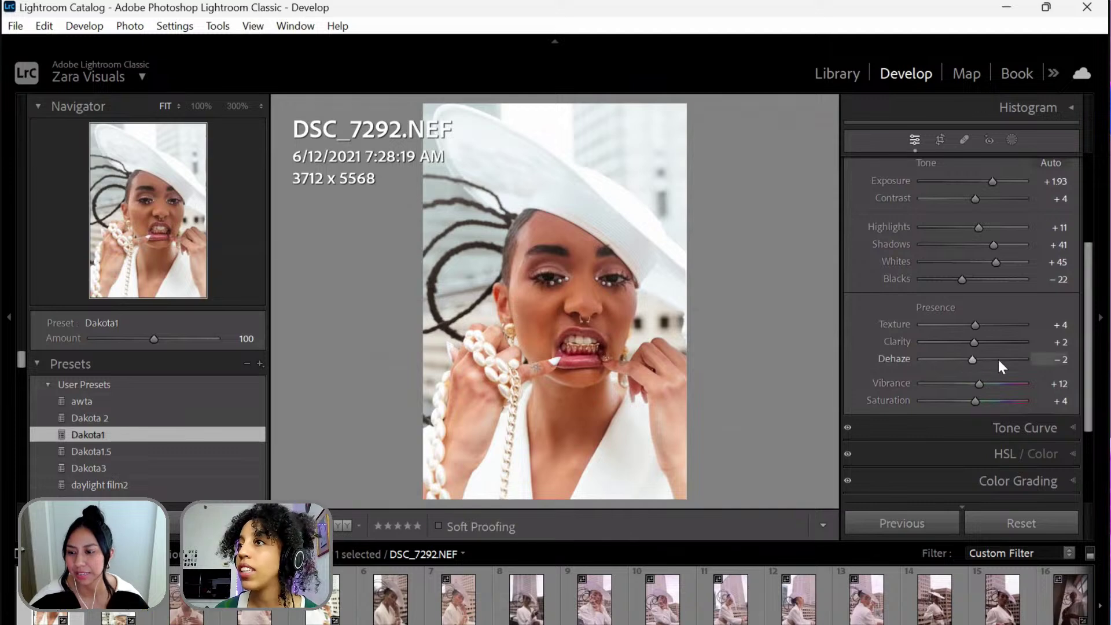
{"action": "left_click_drag", "start_coordinate": [945, 360], "coordinate": [970, 358]}
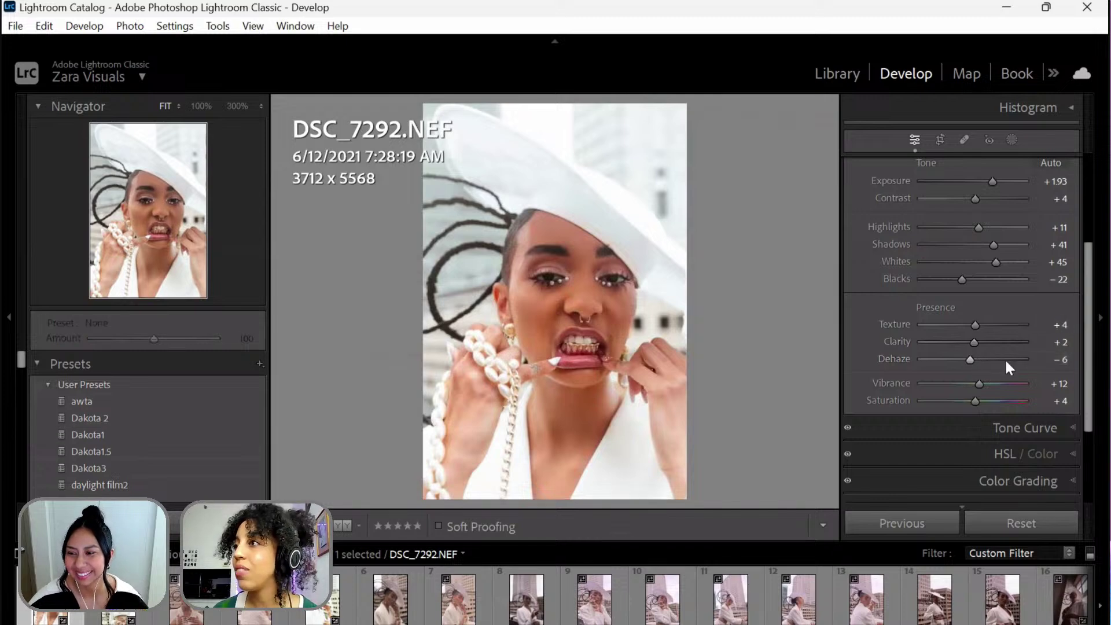
- Examine the portrait's Tone Curve, including its color channels and the region values below the curve
{"action": "scroll", "coordinate": [974, 355], "scroll_direction": "down", "scroll_amount": 2}
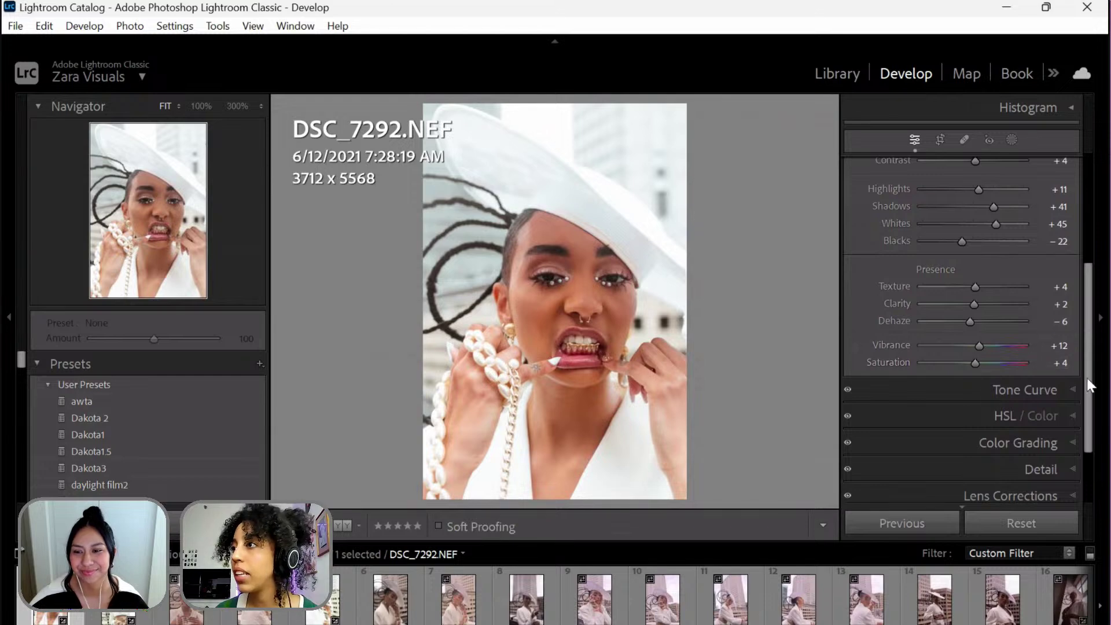
{"action": "scroll", "coordinate": [1091, 405], "scroll_direction": "down", "scroll_amount": 2}
{"action": "scroll", "coordinate": [1091, 407], "scroll_direction": "down", "scroll_amount": 3}
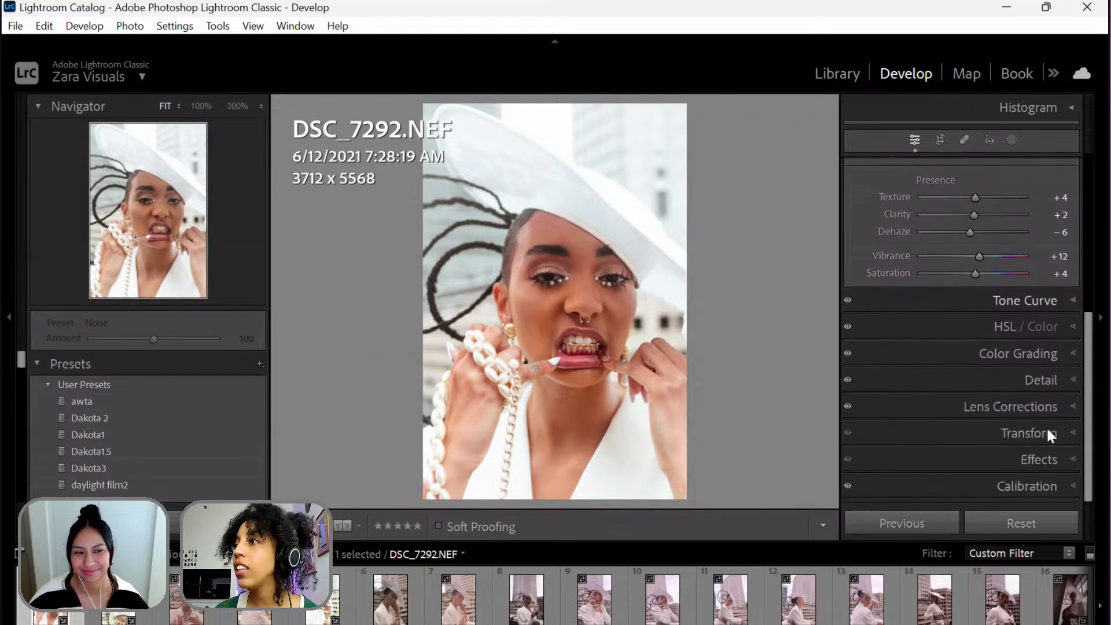
{"action": "left_click", "coordinate": [1067, 299]}
{"action": "scroll", "coordinate": [1056, 261], "scroll_direction": "up", "scroll_amount": 10}
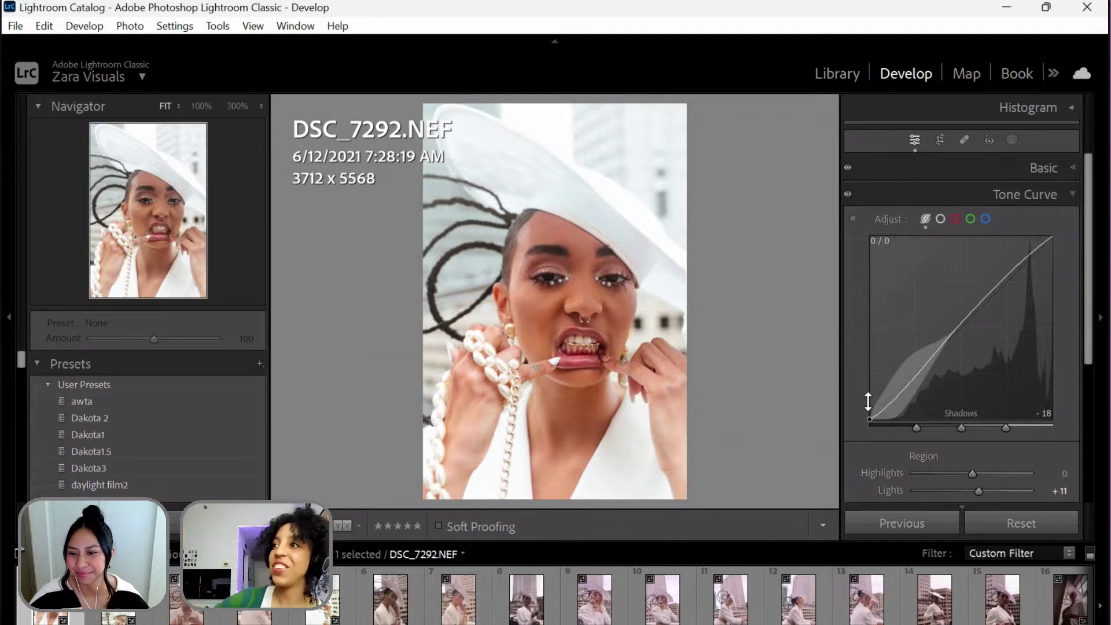
{"action": "scroll", "coordinate": [1091, 247], "scroll_direction": "down", "scroll_amount": 1}
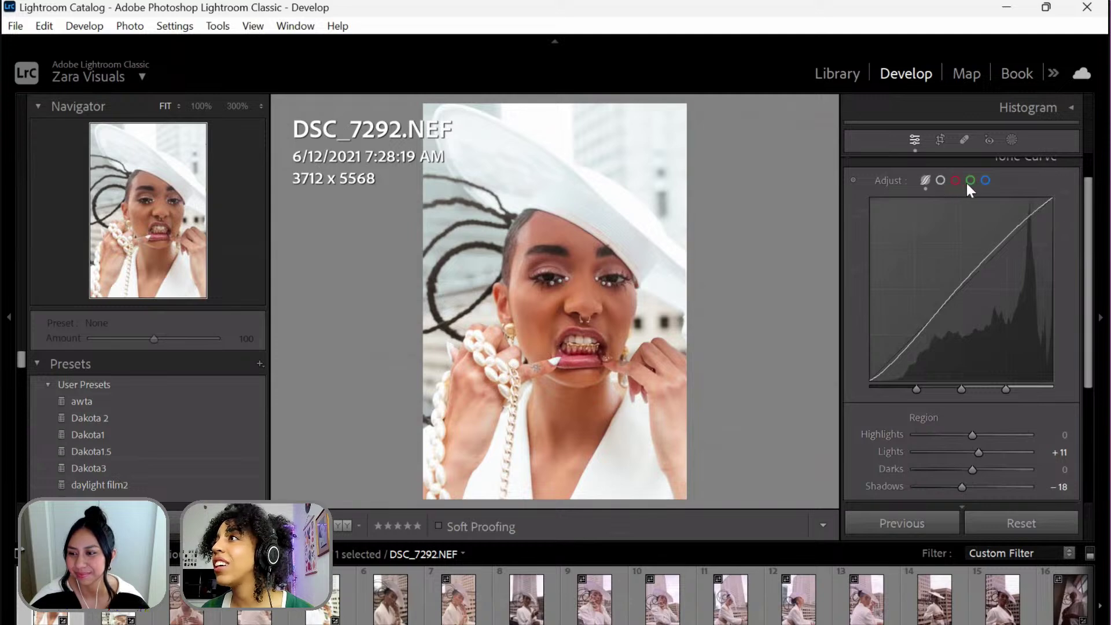
{"action": "scroll", "coordinate": [1090, 235], "scroll_direction": "down", "scroll_amount": 5}
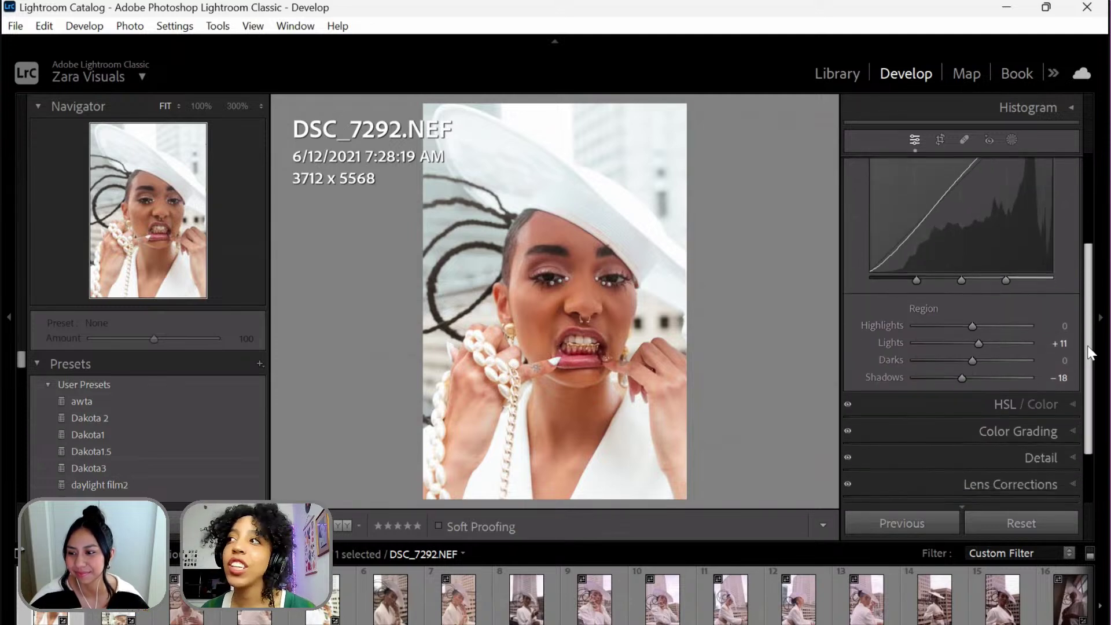
- Examine the HSL luminance and hue values for each color range of the portrait
{"action": "left_click", "coordinate": [1062, 331]}
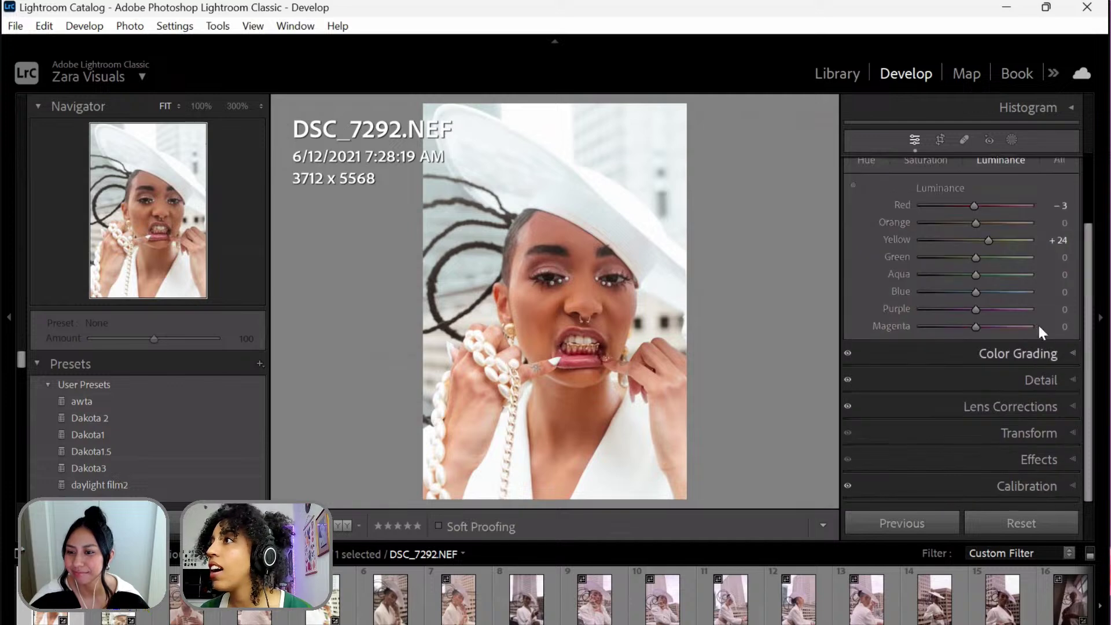
{"action": "scroll", "coordinate": [932, 201], "scroll_direction": "up", "scroll_amount": 1}
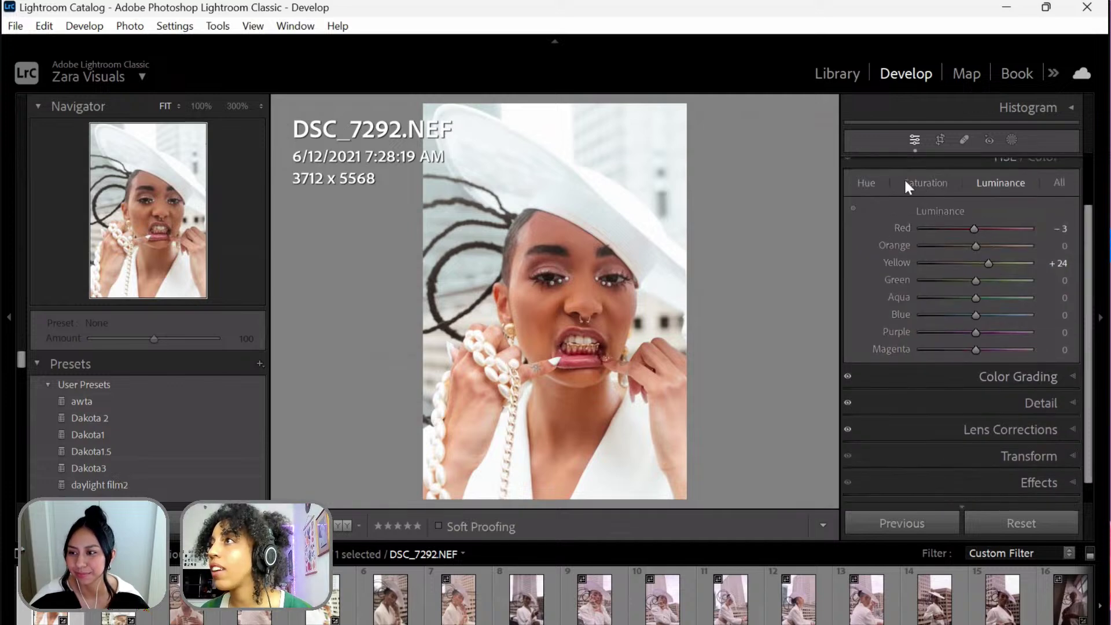
{"action": "left_click", "coordinate": [907, 181]}
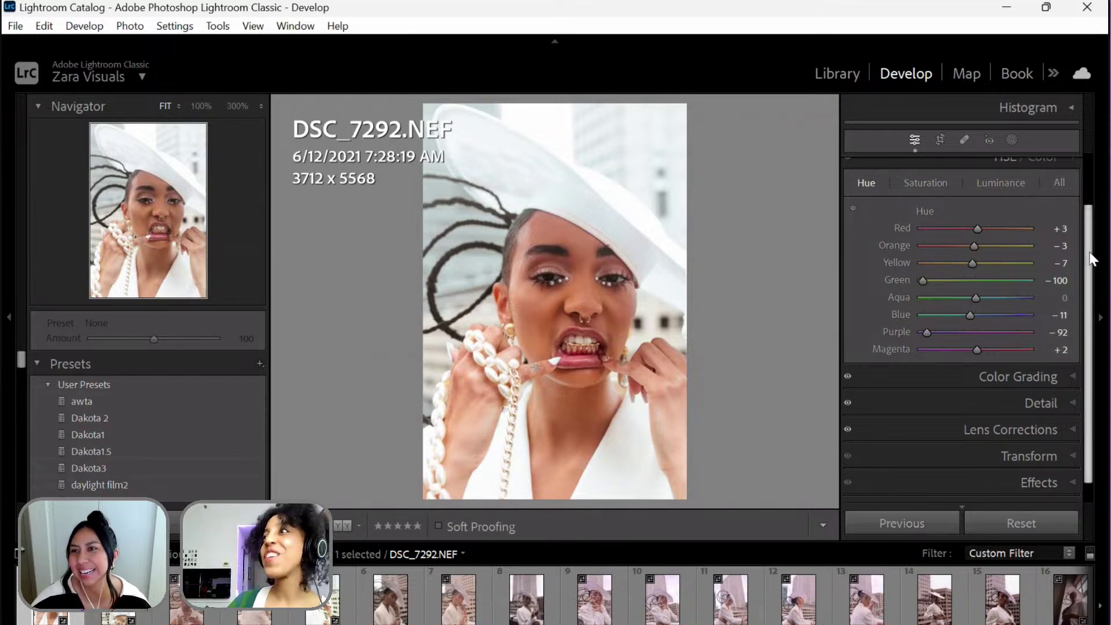
{"action": "scroll", "coordinate": [1093, 267], "scroll_direction": "down", "scroll_amount": 2}
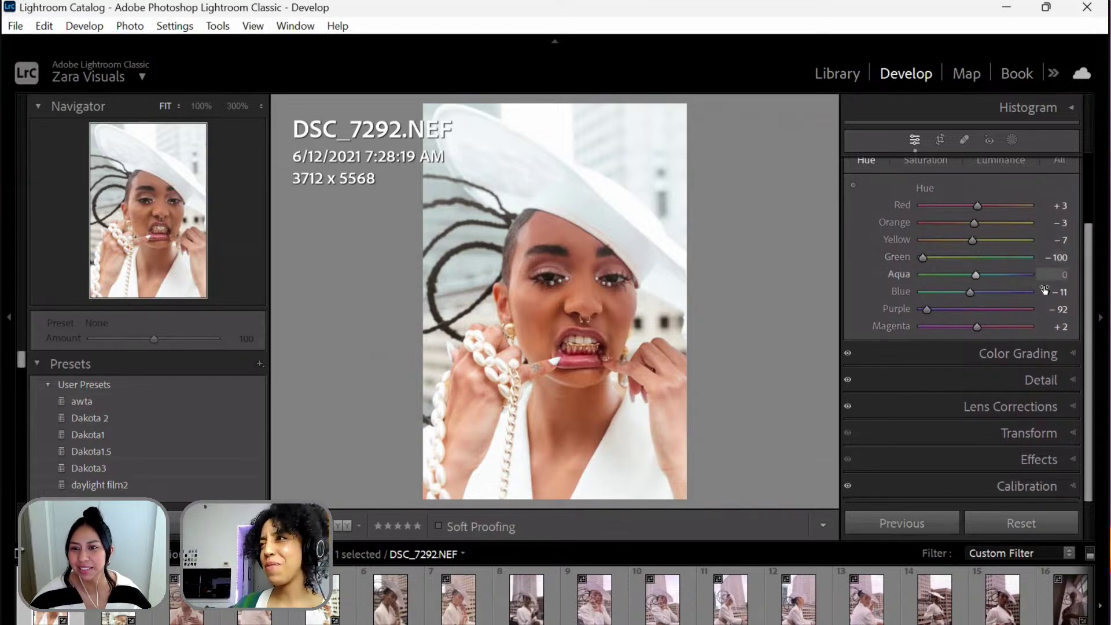
{"action": "left_click", "coordinate": [984, 585]}
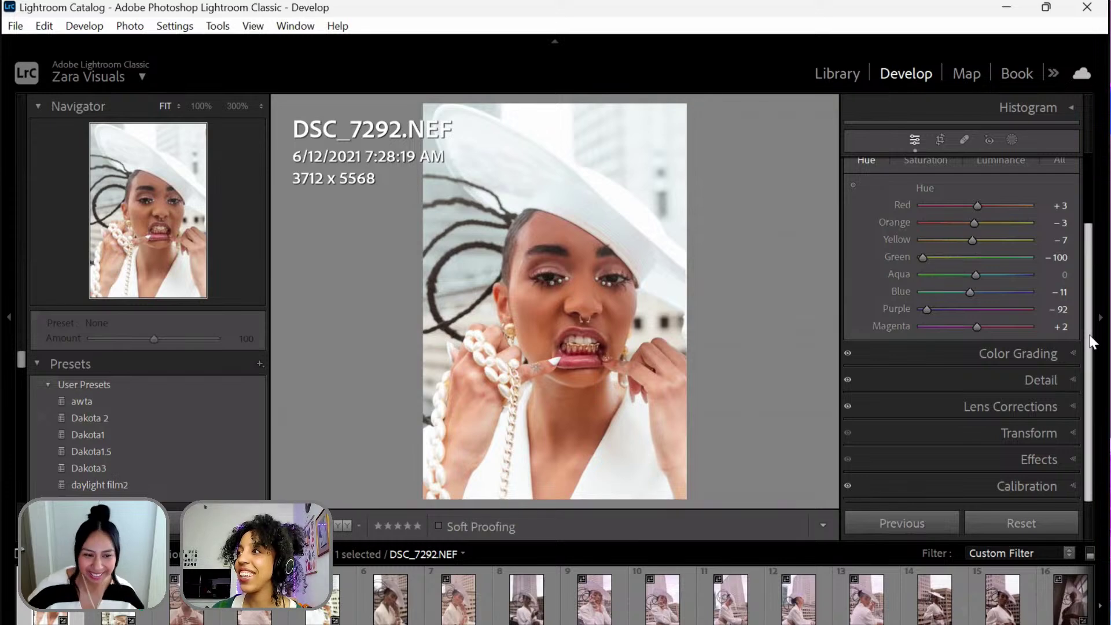
{"action": "scroll", "coordinate": [1092, 341], "scroll_direction": "up", "scroll_amount": 2}
{"action": "scroll", "coordinate": [1099, 342], "scroll_direction": "down", "scroll_amount": 1}
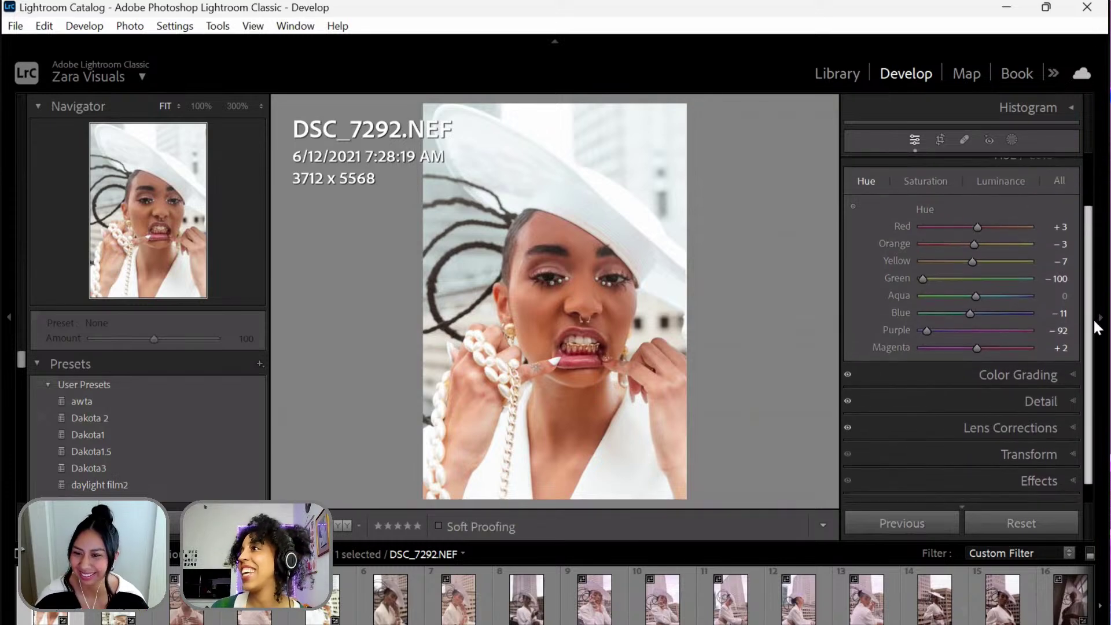
{"action": "scroll", "coordinate": [1100, 342], "scroll_direction": "down", "scroll_amount": 1}
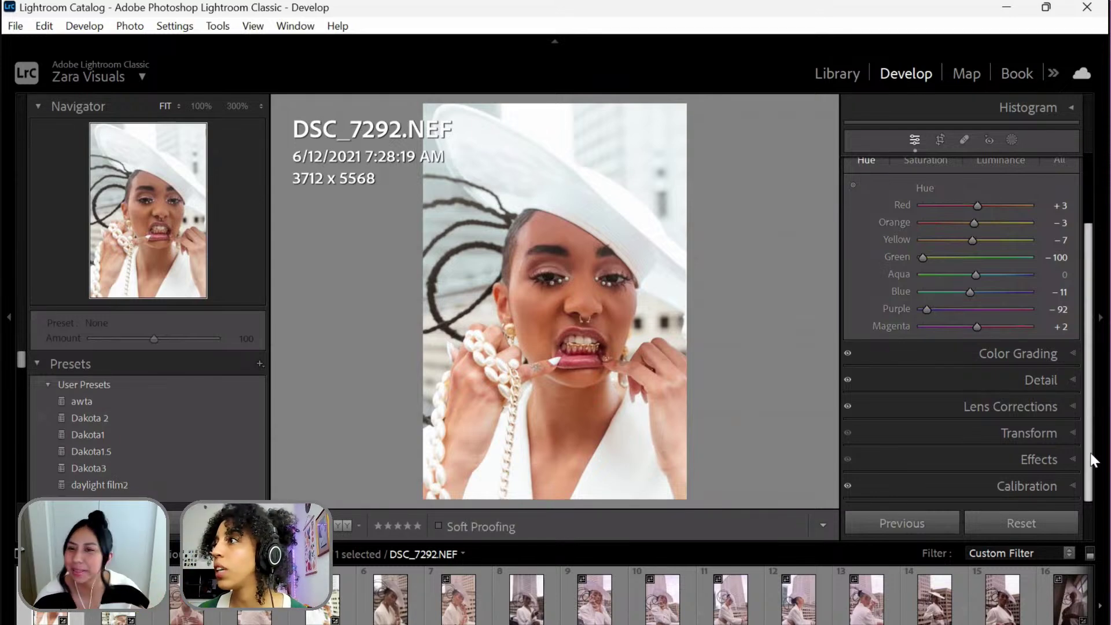
- Brighten the portrait's midtones in Color Grading by raising their luminance after testing both extremes
{"action": "left_click", "coordinate": [1059, 354]}
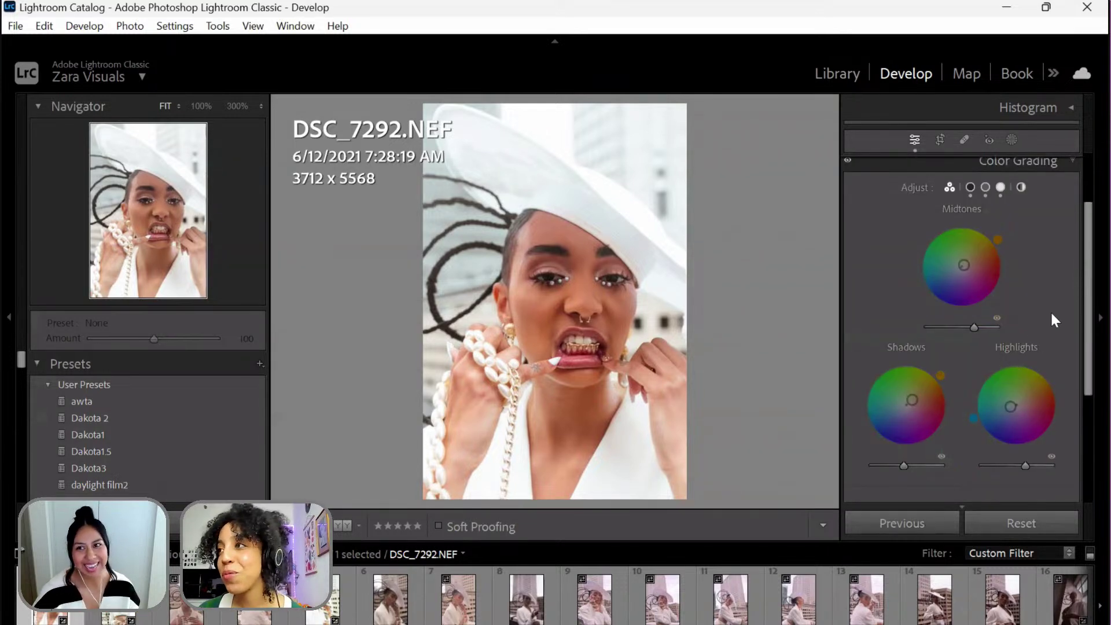
{"action": "left_click_drag", "start_coordinate": [1089, 302], "coordinate": [1090, 291]}
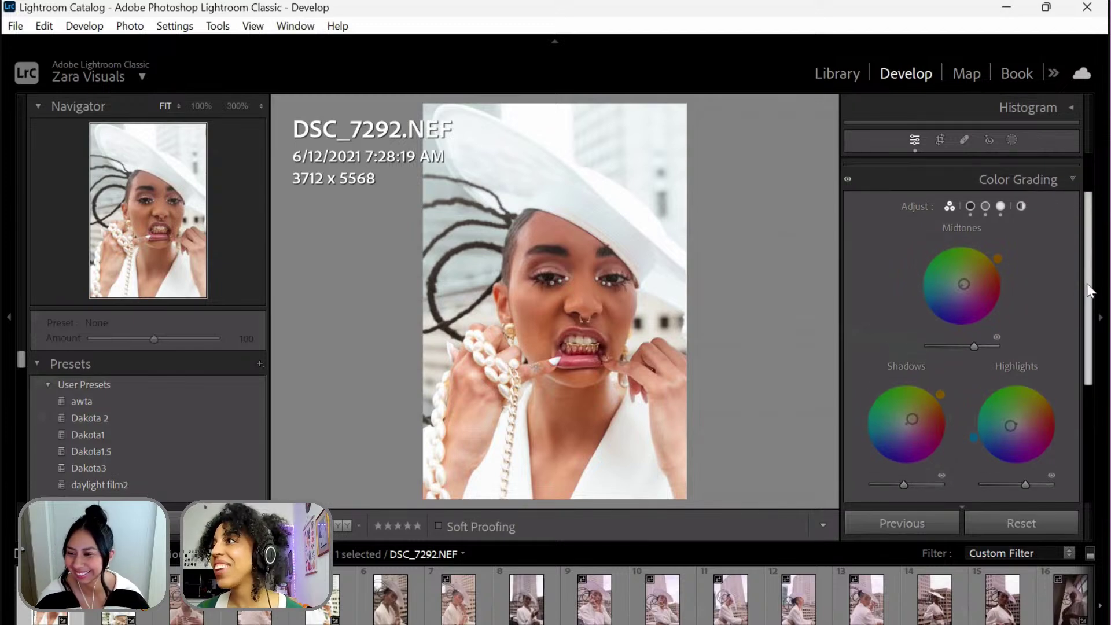
{"action": "scroll", "coordinate": [983, 261], "scroll_direction": "up", "scroll_amount": 1}
{"action": "scroll", "coordinate": [983, 260], "scroll_direction": "down", "scroll_amount": 2}
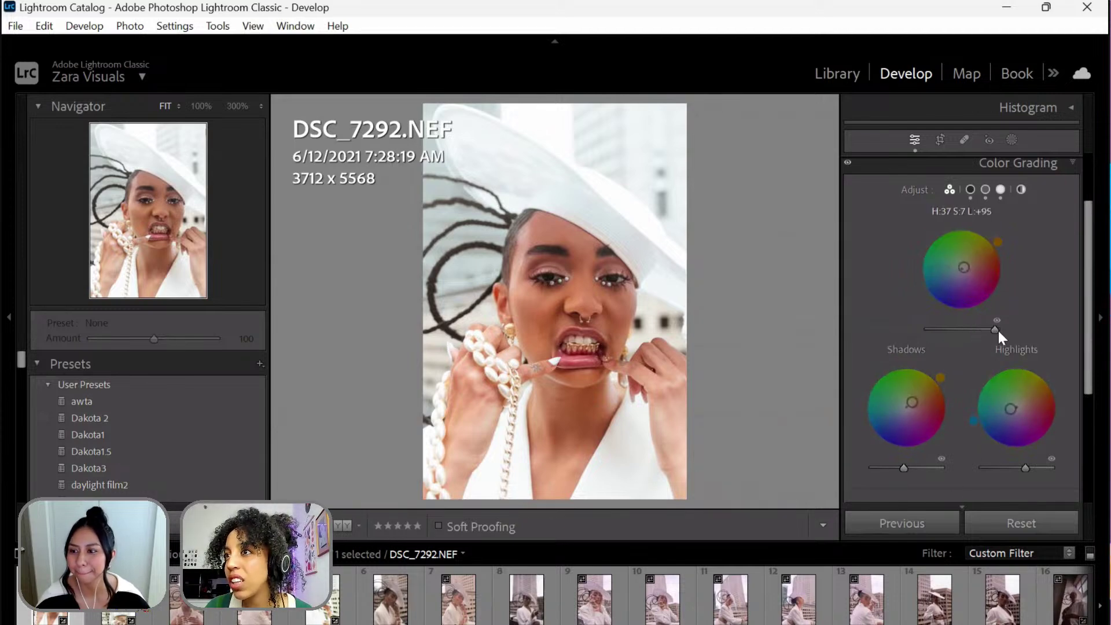
{"action": "left_click_drag", "start_coordinate": [998, 329], "coordinate": [1030, 329]}
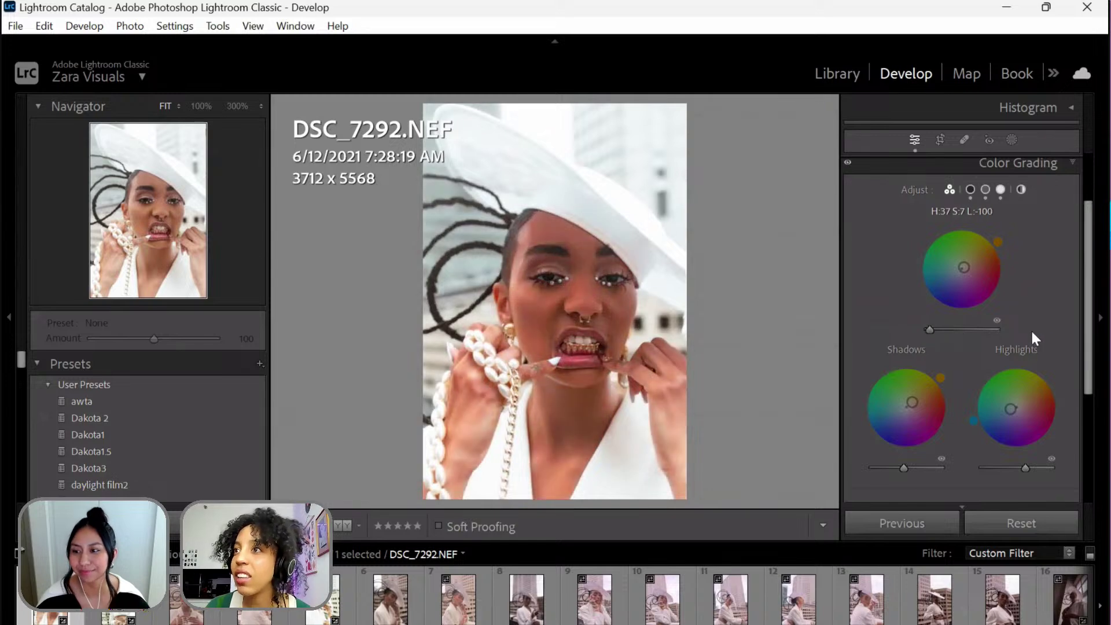
{"action": "left_click_drag", "start_coordinate": [946, 328], "coordinate": [989, 329]}
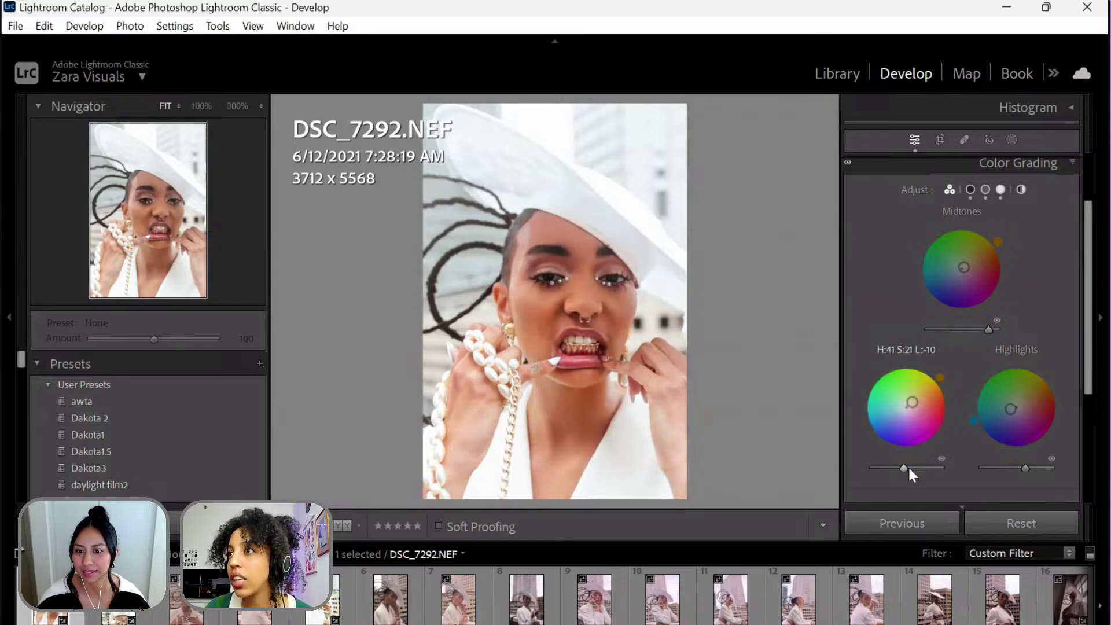
- Raise the luminance of the portrait's Color Grading shadows to +54
{"action": "mouse_move", "coordinate": [932, 469]}
{"action": "left_mouse_down"}
{"action": "mouse_move", "coordinate": [868, 467]}
{"action": "mouse_move", "coordinate": [927, 466]}
{"action": "left_mouse_up"}
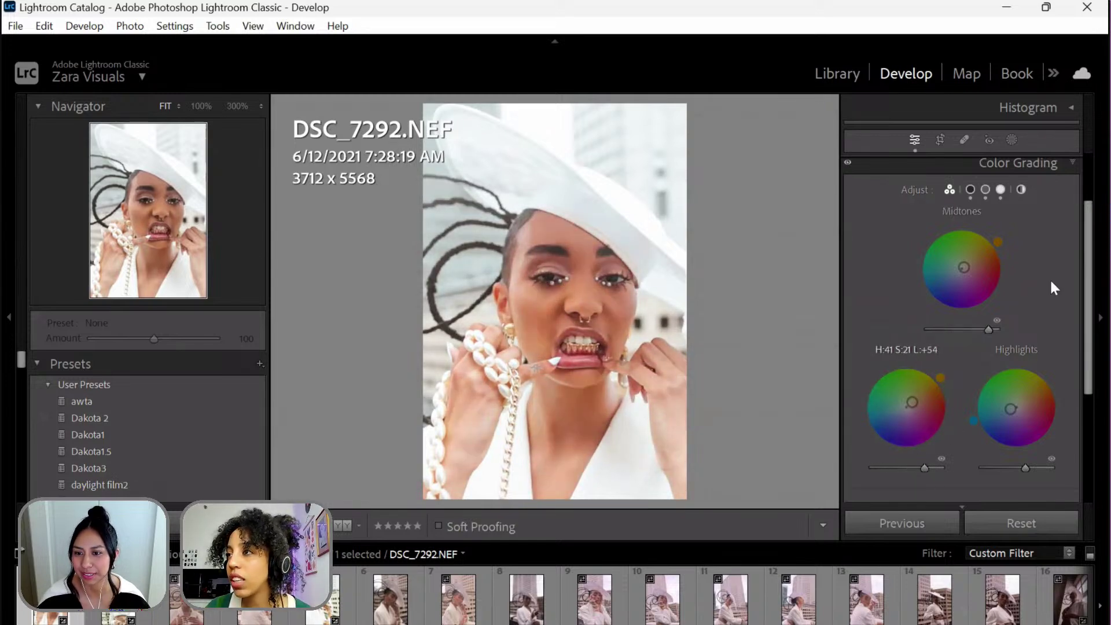
- Examine the portrait's sharpening and noise reduction settings, inspecting the skin and ear area at 300% magnification
{"action": "scroll", "coordinate": [1041, 313], "scroll_direction": "down", "scroll_amount": 4}
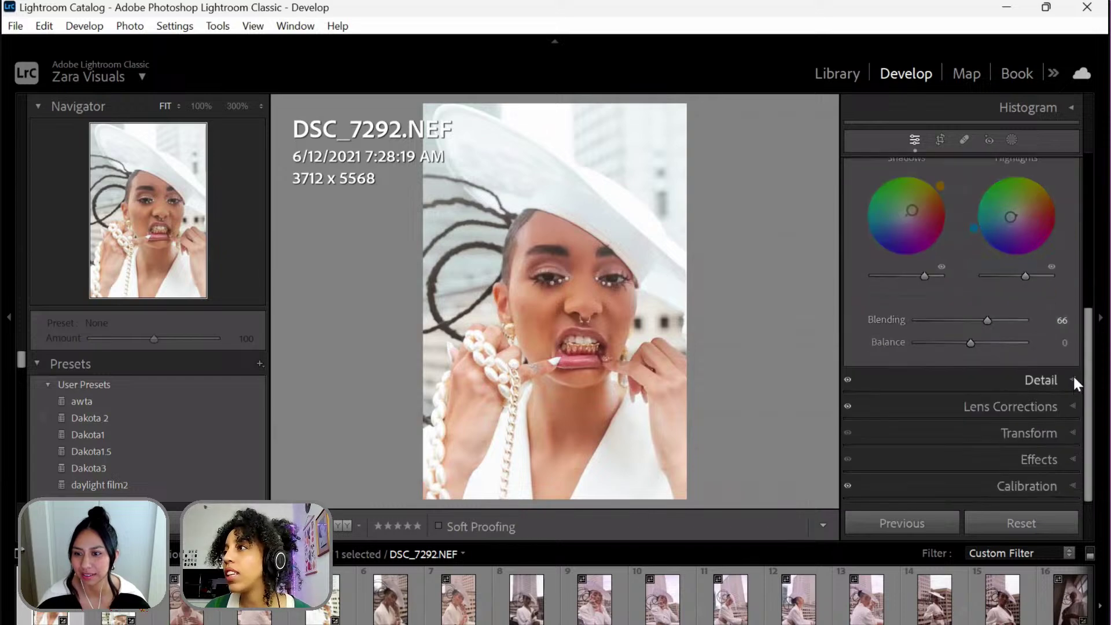
{"action": "left_click", "coordinate": [983, 381]}
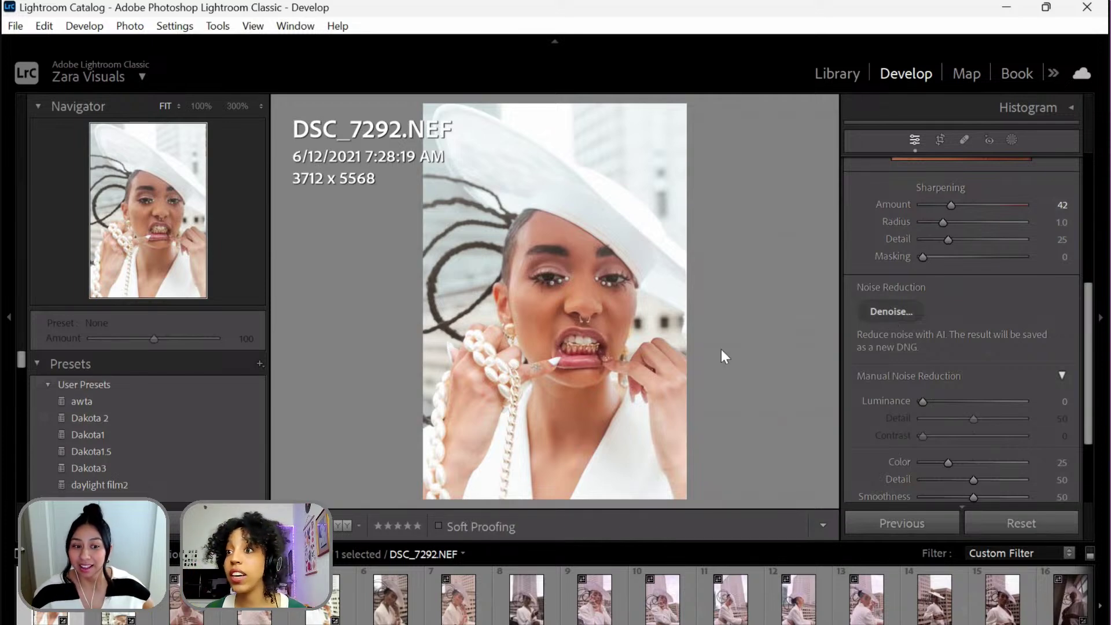
{"action": "left_click", "coordinate": [577, 289]}
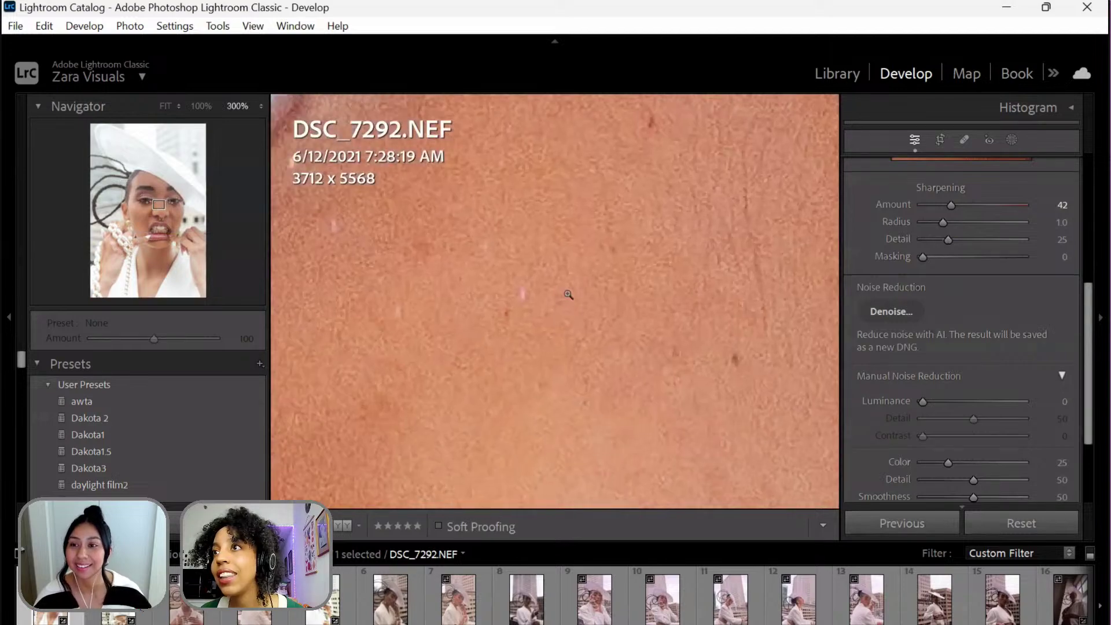
{"action": "left_click", "coordinate": [573, 293]}
{"action": "left_click_drag", "start_coordinate": [523, 298], "coordinate": [458, 354]}
{"action": "left_click", "coordinate": [458, 354]}
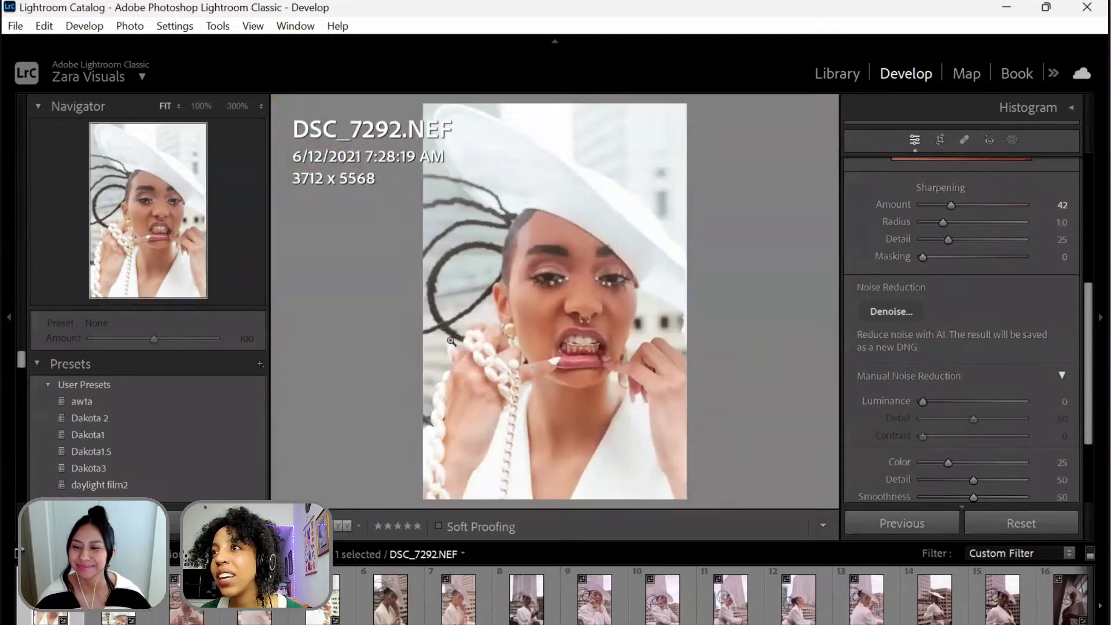
{"action": "left_click", "coordinate": [502, 303]}
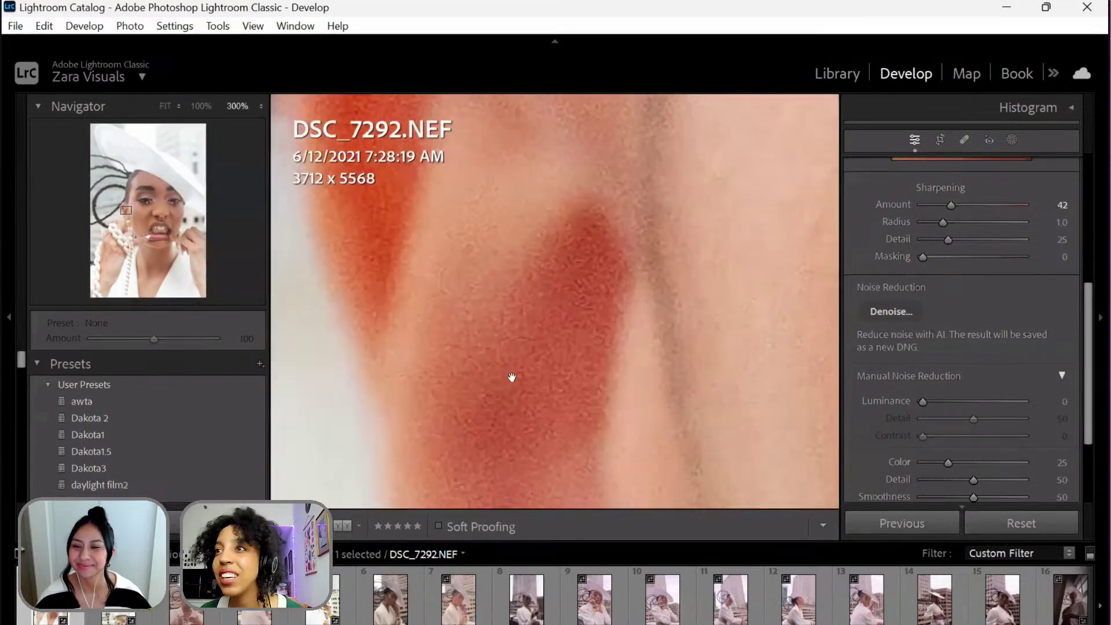
{"action": "left_click", "coordinate": [559, 327]}
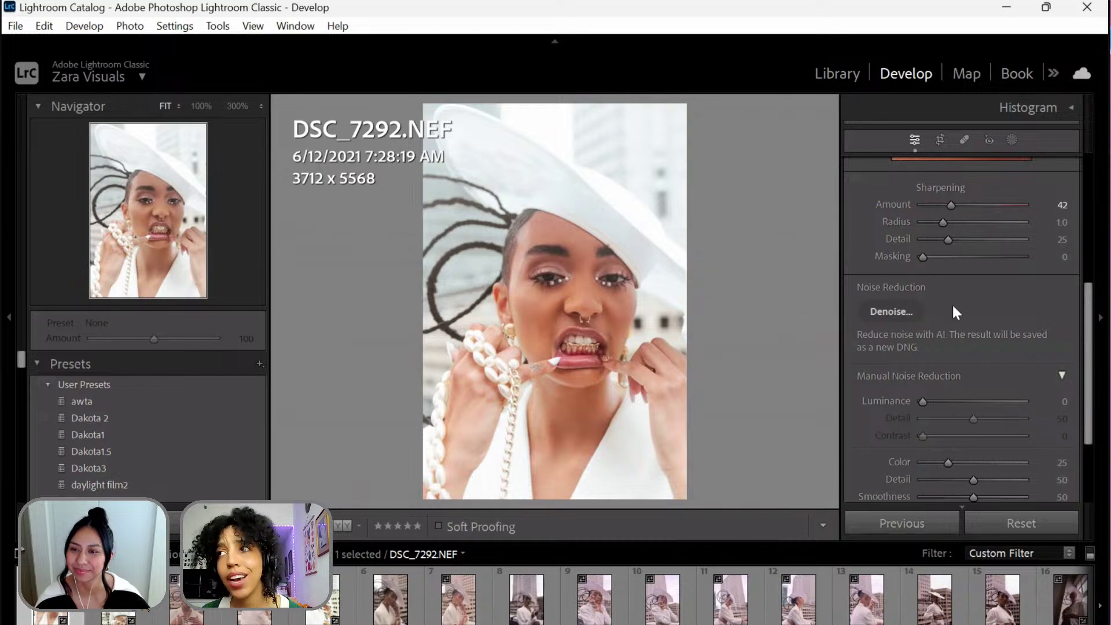
- Set the lens correction Vignetting amount to +42 to brighten the portrait's edges
{"action": "left_click_drag", "start_coordinate": [1089, 328], "coordinate": [1084, 398]}
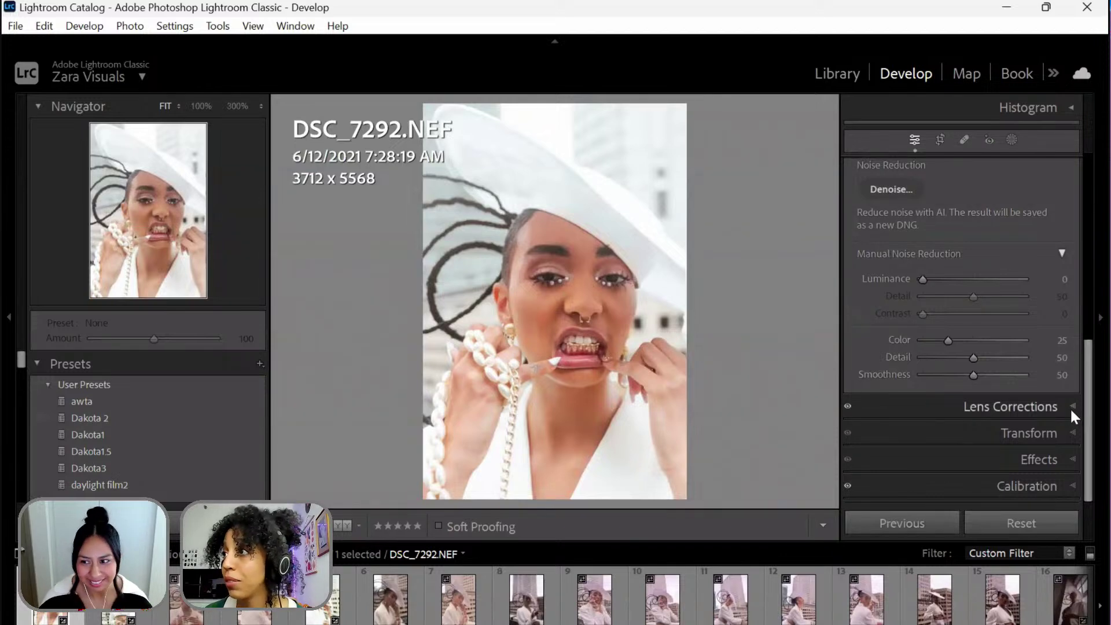
{"action": "left_click", "coordinate": [1070, 408]}
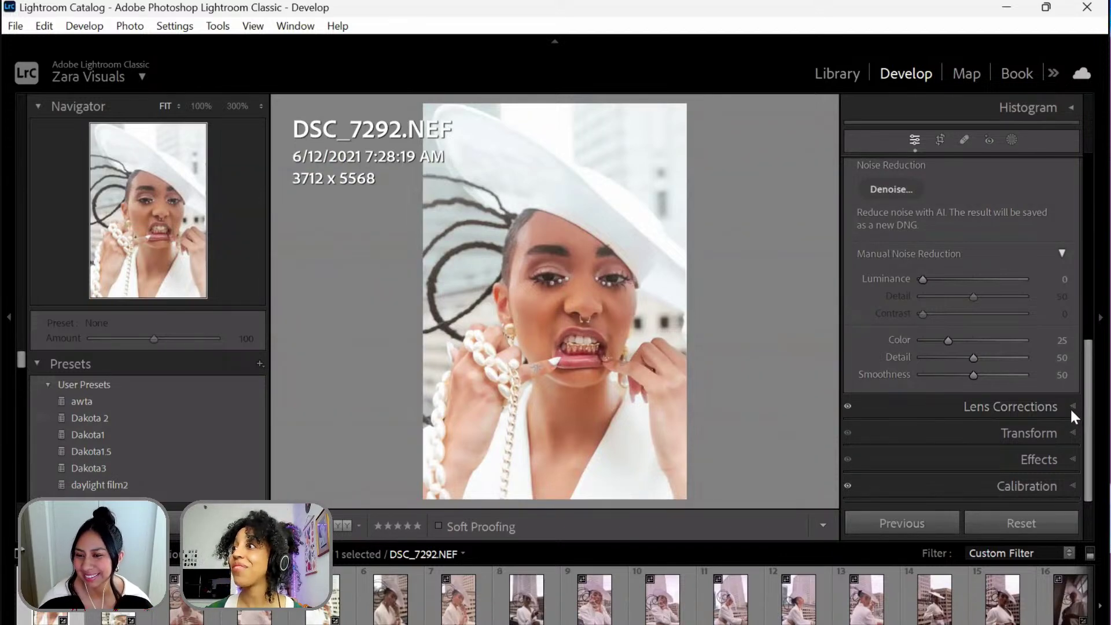
{"action": "scroll", "coordinate": [983, 347], "scroll_direction": "down", "scroll_amount": 5}
{"action": "mouse_move", "coordinate": [973, 362]}
{"action": "left_mouse_down"}
{"action": "mouse_move", "coordinate": [1004, 363]}
{"action": "mouse_move", "coordinate": [952, 362]}
{"action": "left_mouse_up"}
{"action": "left_click", "coordinate": [997, 364]}
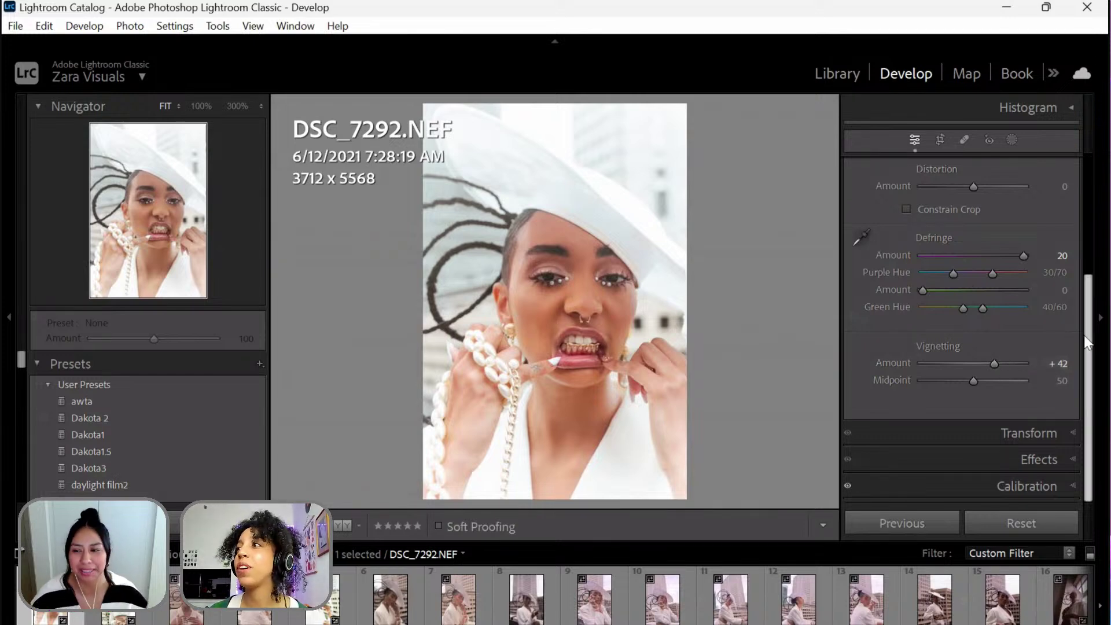
{"action": "scroll", "coordinate": [1087, 338], "scroll_direction": "up", "scroll_amount": 1}
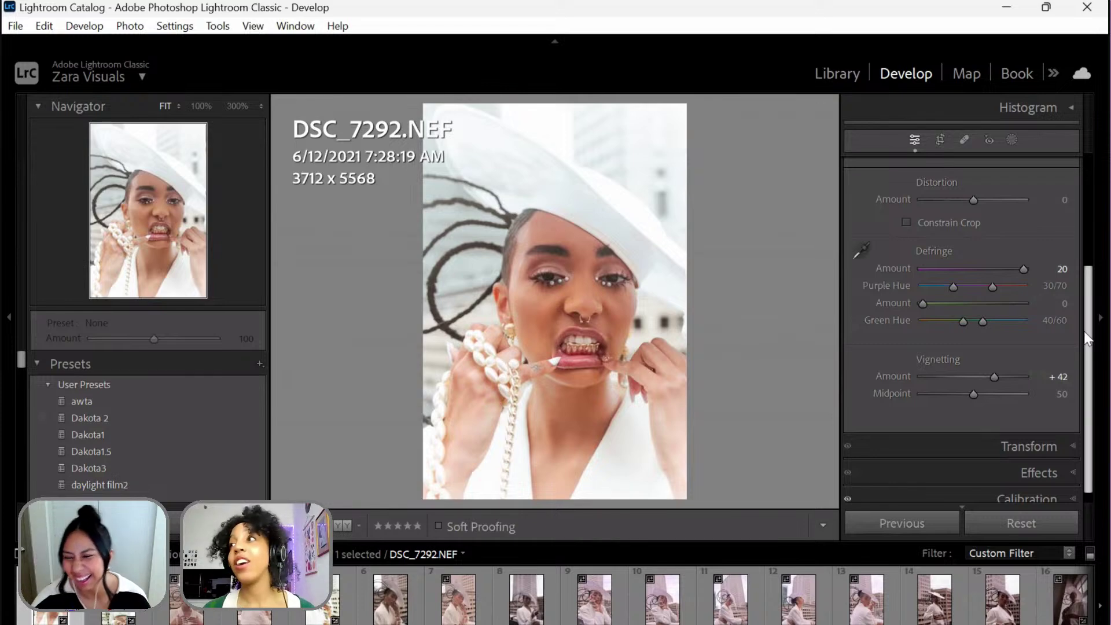
{"action": "scroll", "coordinate": [1087, 338], "scroll_direction": "up", "scroll_amount": 1}
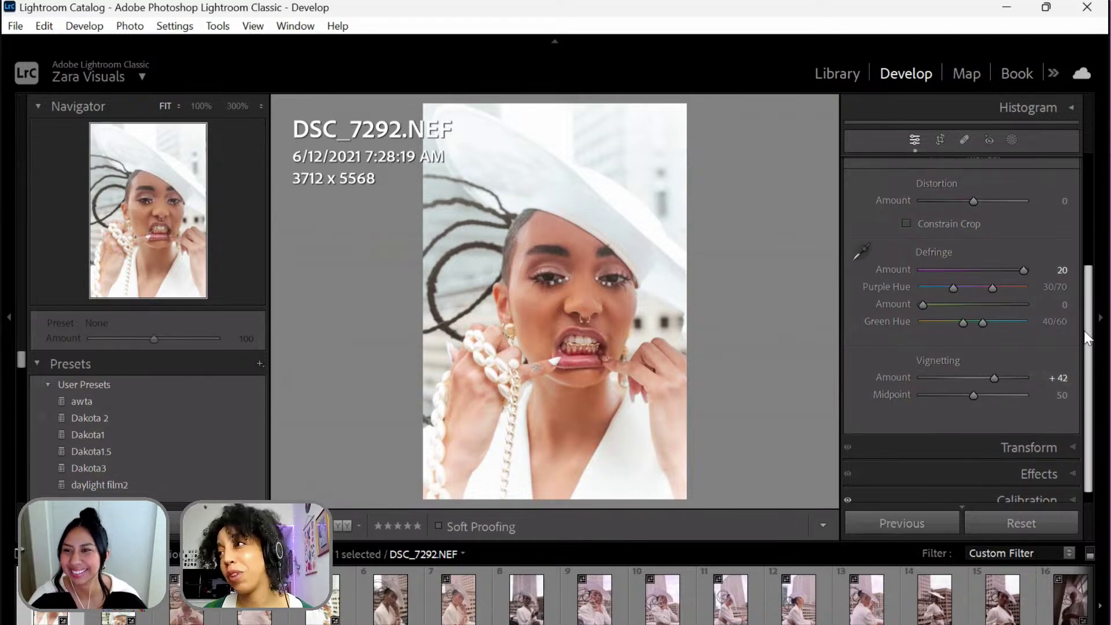
{"action": "scroll", "coordinate": [1087, 338], "scroll_direction": "down", "scroll_amount": 1}
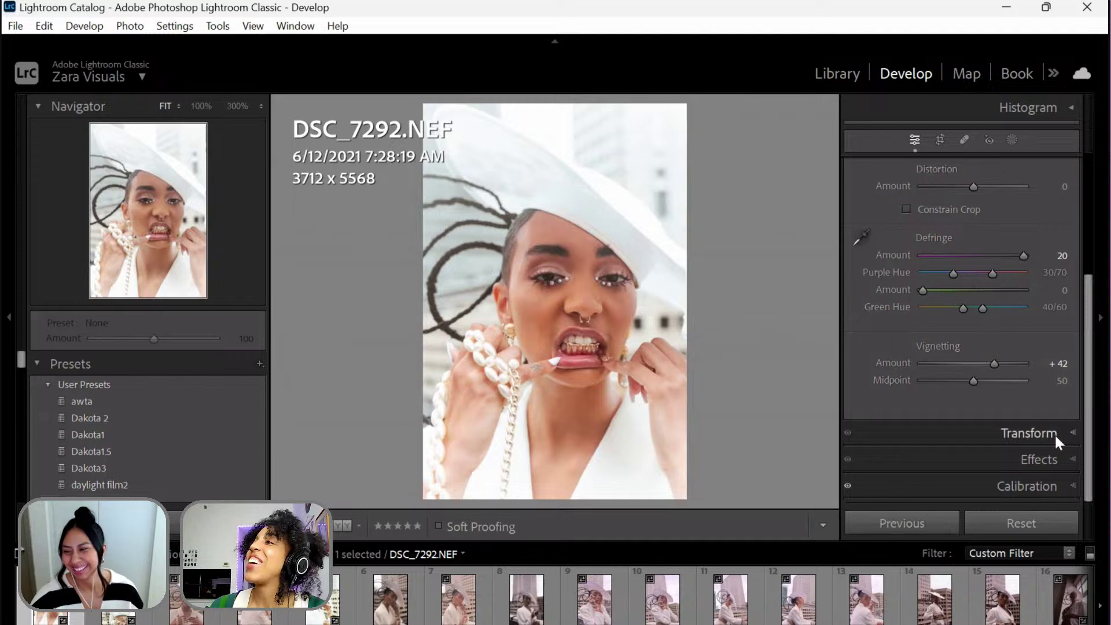
- Try a Guided Upright correction with a near-vertical guide through the face and a slanted guide across it, and undo the last guide
{"action": "left_click", "coordinate": [1070, 433]}
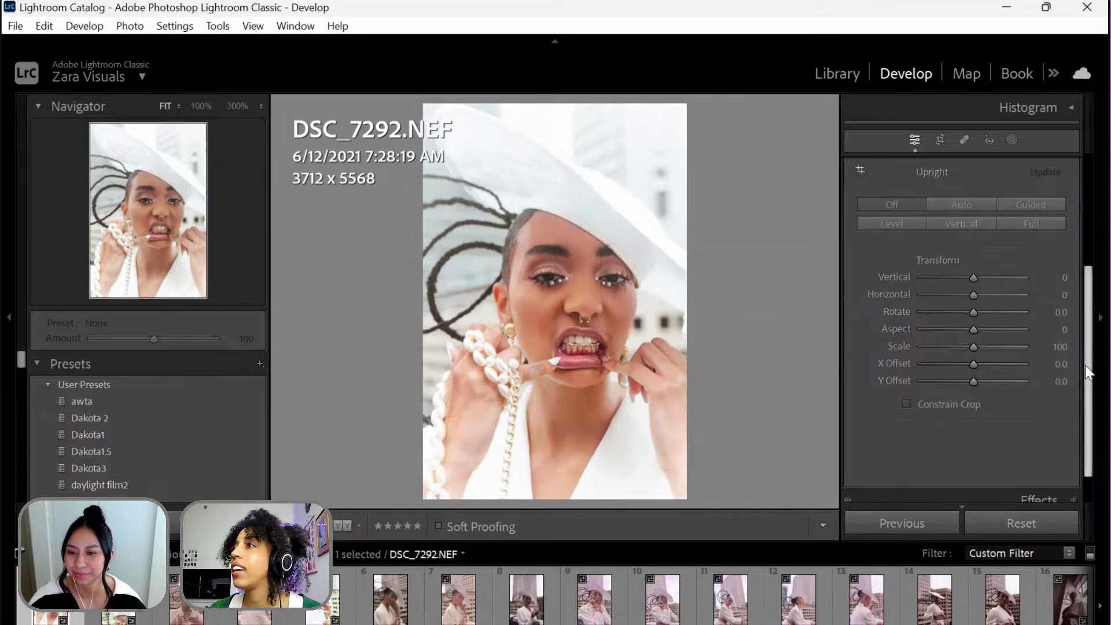
{"action": "scroll", "coordinate": [1085, 366], "scroll_direction": "down", "scroll_amount": 2}
{"action": "scroll", "coordinate": [907, 244], "scroll_direction": "up", "scroll_amount": 3}
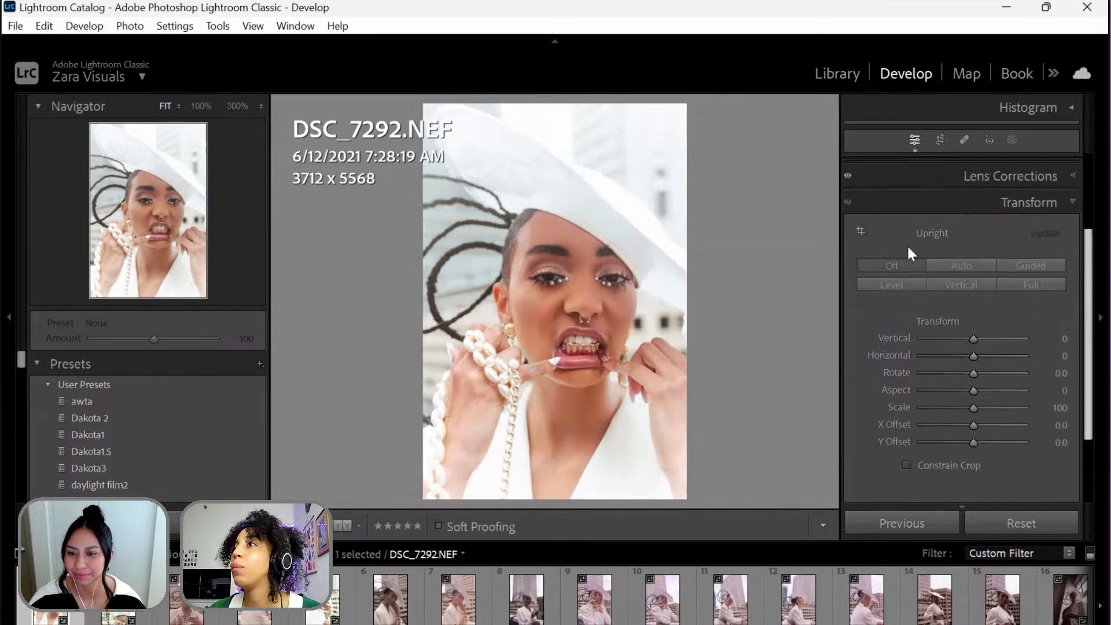
{"action": "left_click", "coordinate": [860, 231]}
{"action": "left_click_drag", "start_coordinate": [572, 110], "coordinate": [579, 270]}
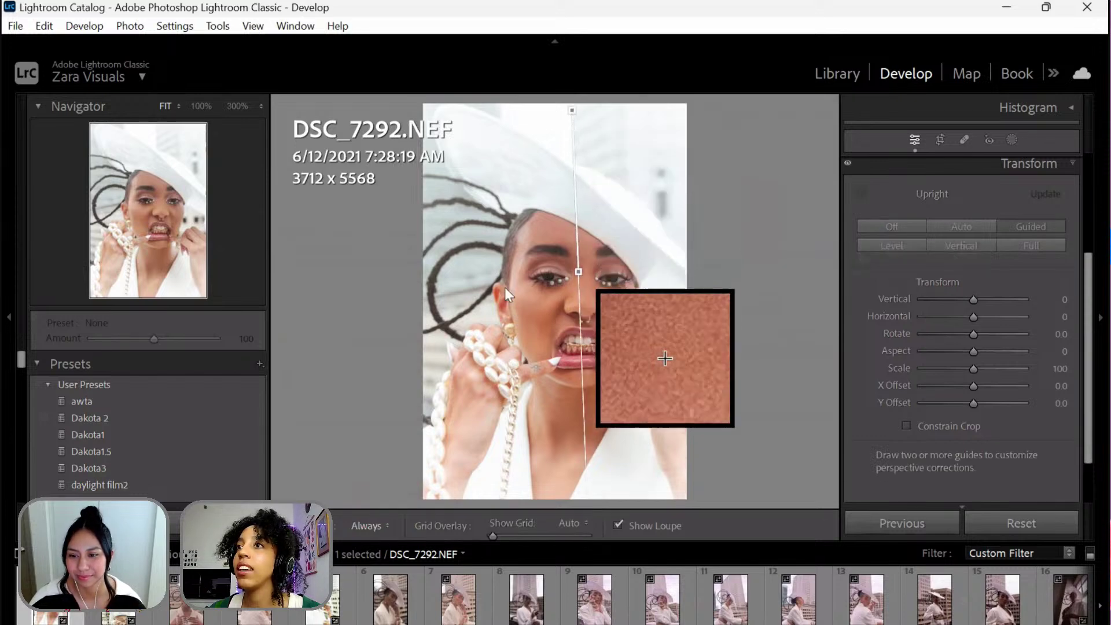
{"action": "left_click_drag", "start_coordinate": [439, 298], "coordinate": [596, 256]}
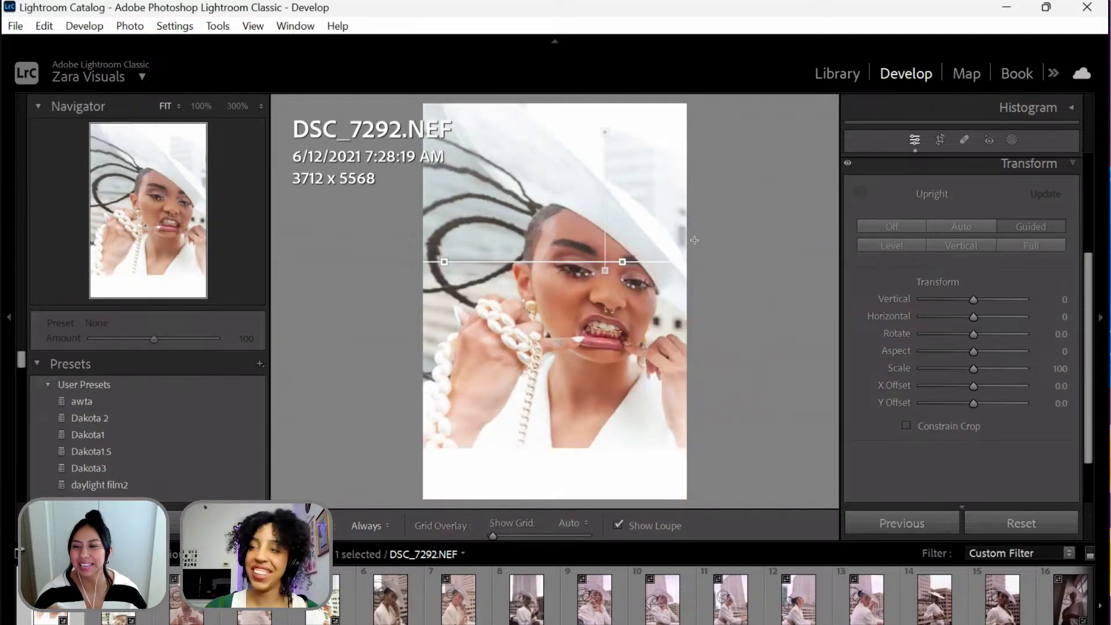
{"action": "key", "text": "ctrl+z"}
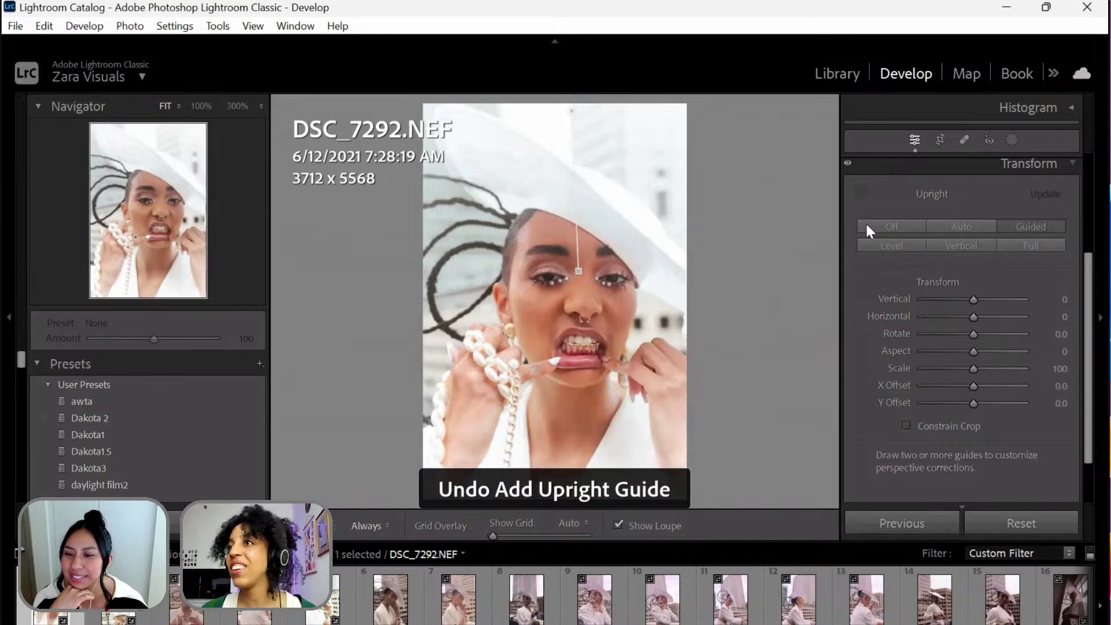
{"action": "left_click", "coordinate": [862, 192]}
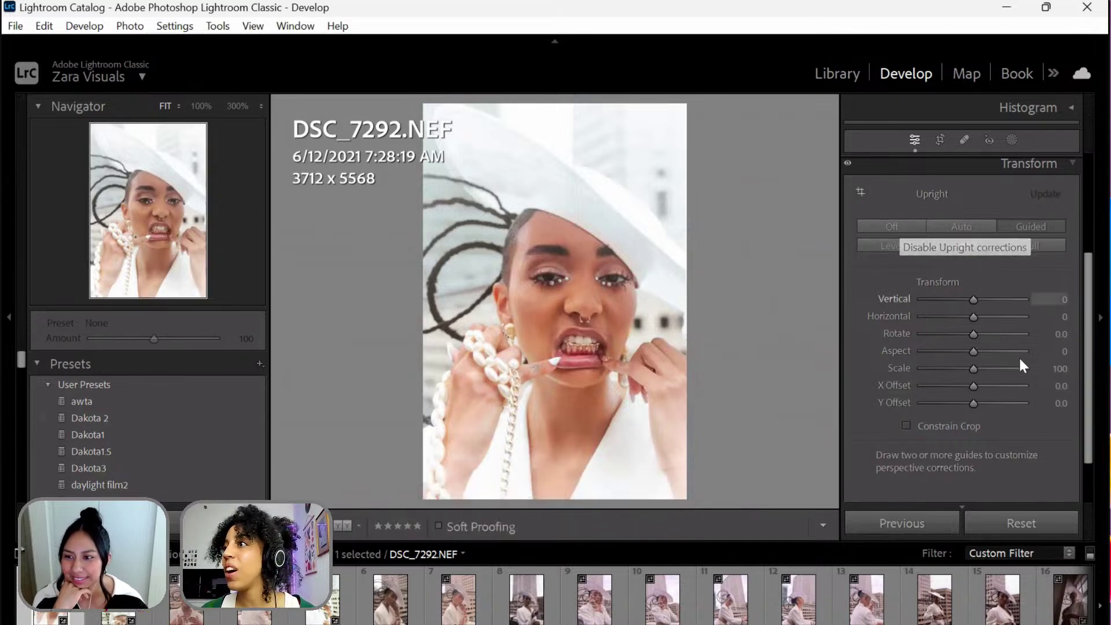
- Calibrate the portrait's Red Primary to hue −9 and saturation −6, and its Green Primary hue to −20
{"action": "scroll", "coordinate": [1092, 352], "scroll_direction": "down", "scroll_amount": 2}
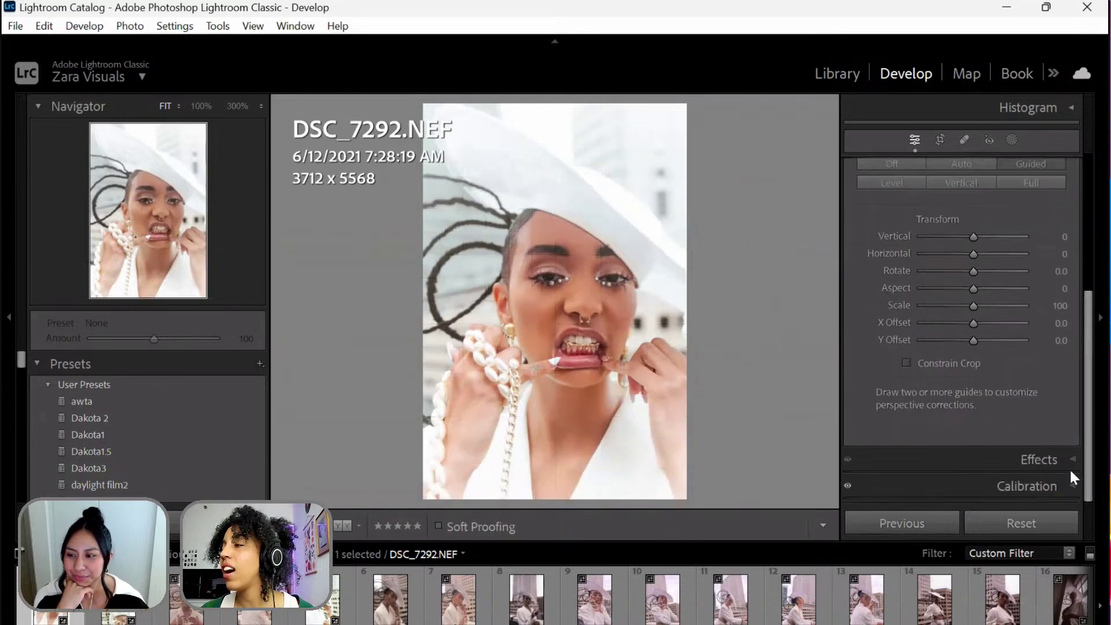
{"action": "left_click", "coordinate": [1068, 487]}
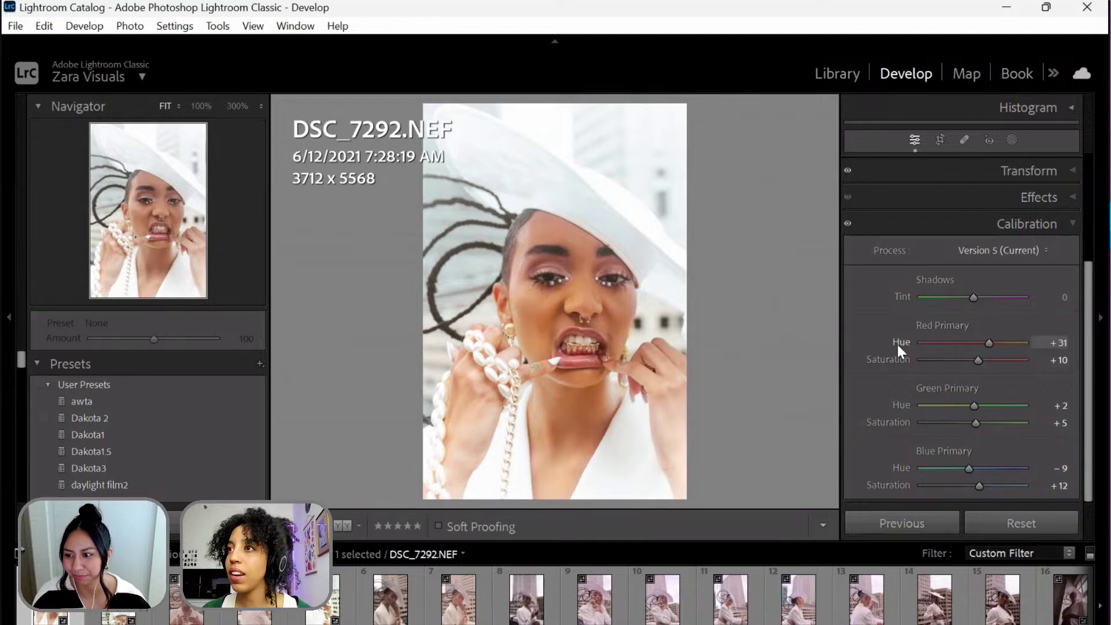
{"action": "left_click_drag", "start_coordinate": [989, 343], "coordinate": [967, 359]}
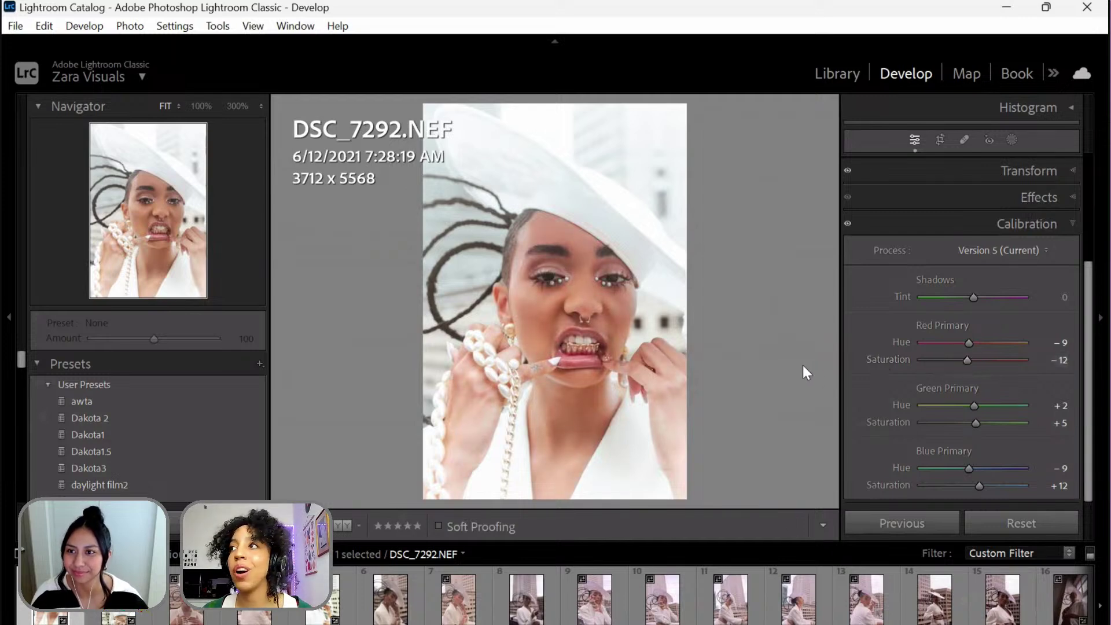
{"action": "key", "text": "Up"}
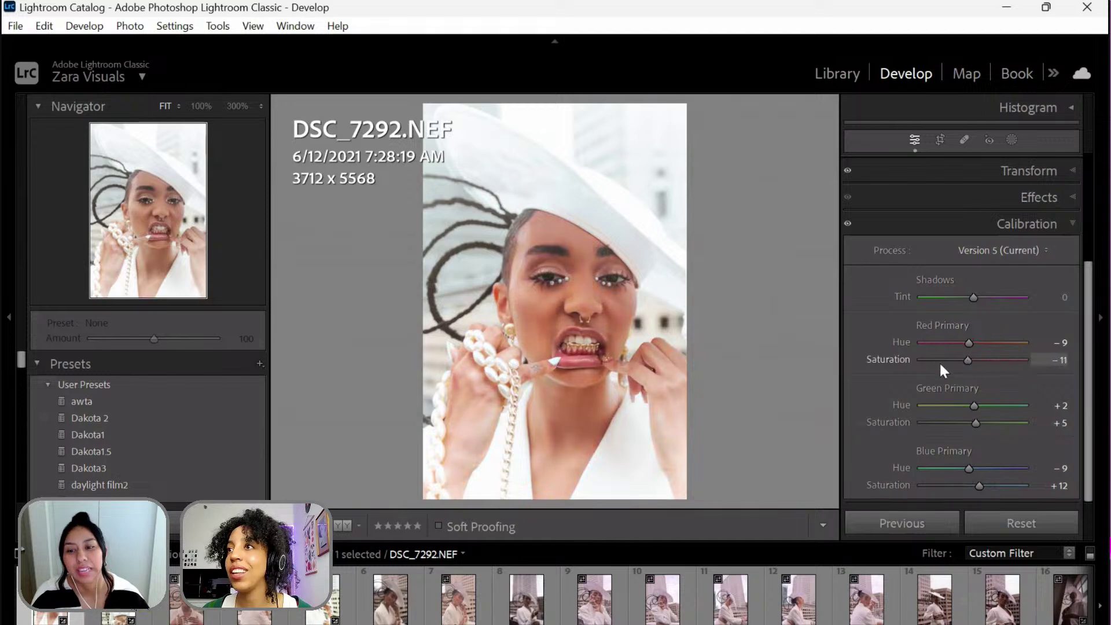
{"action": "left_click_drag", "start_coordinate": [939, 361], "coordinate": [970, 369]}
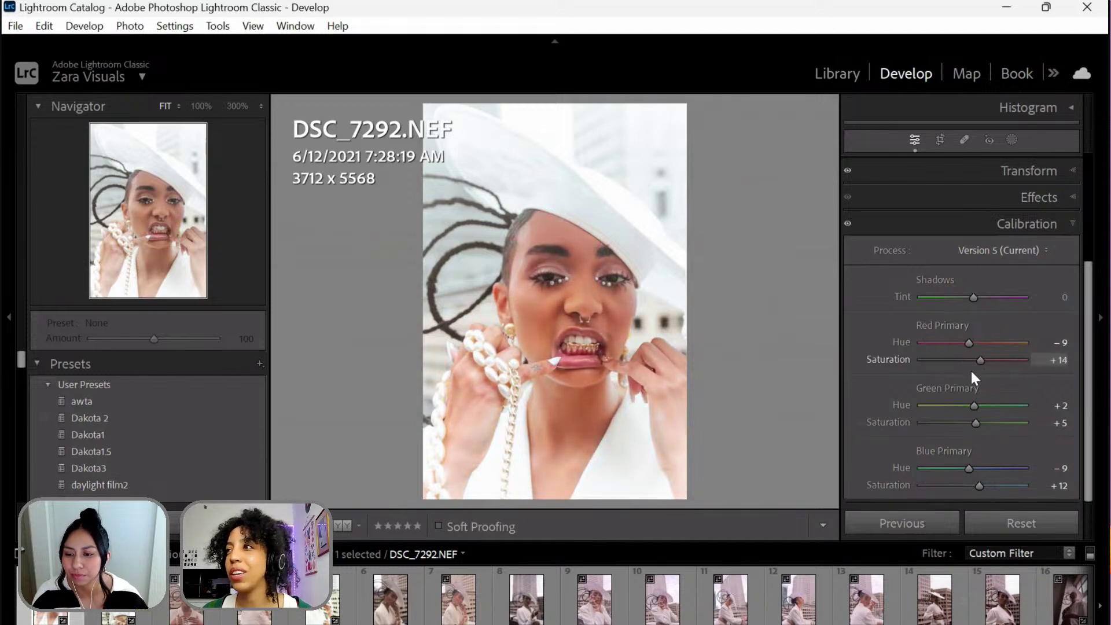
{"action": "type", "text": "-6"}
{"action": "key", "text": "Return"}
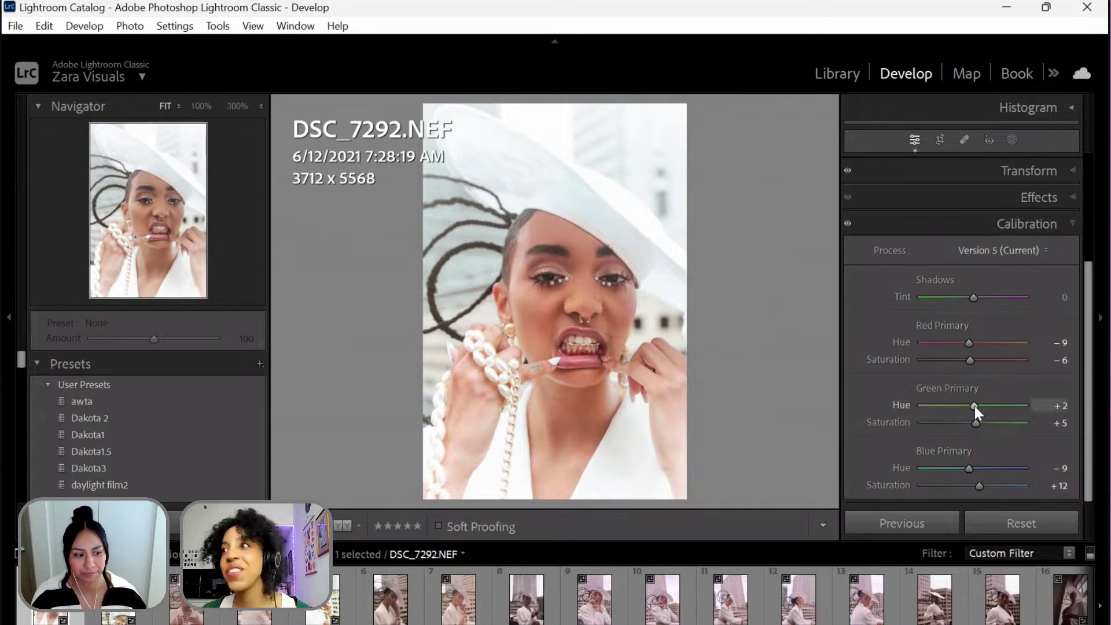
{"action": "mouse_move", "coordinate": [974, 407]}
{"action": "left_mouse_down"}
{"action": "mouse_move", "coordinate": [1041, 397]}
{"action": "mouse_move", "coordinate": [907, 402]}
{"action": "mouse_move", "coordinate": [1007, 397]}
{"action": "mouse_move", "coordinate": [963, 402]}
{"action": "left_mouse_up"}
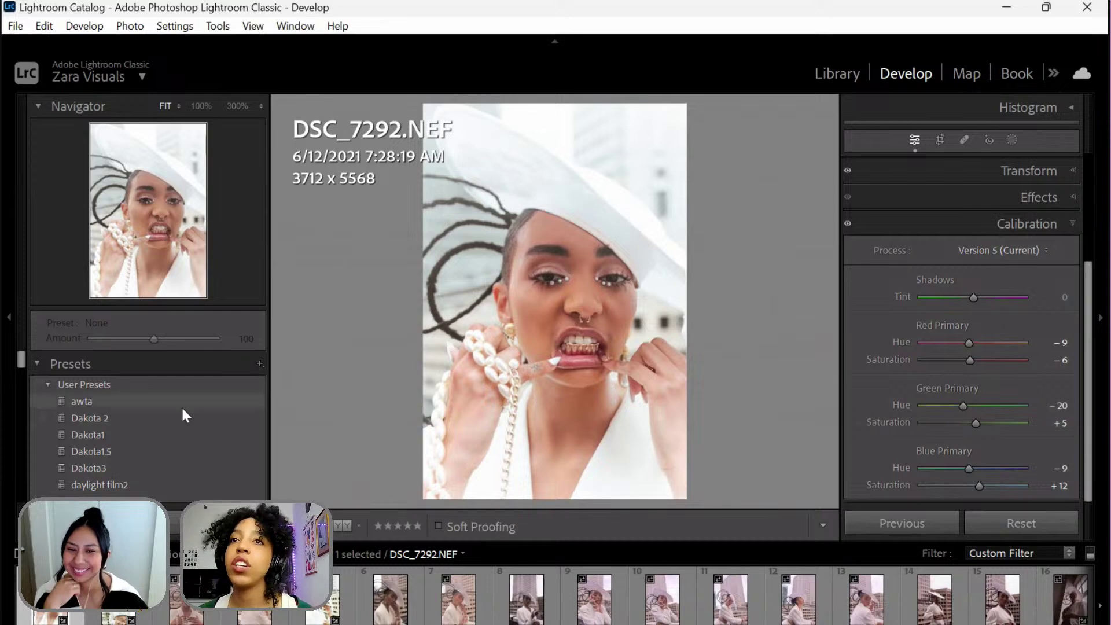
- Apply the Dakota1 preset to the white-hat portrait DSC_7292.NEF again
{"action": "left_click", "coordinate": [144, 434]}
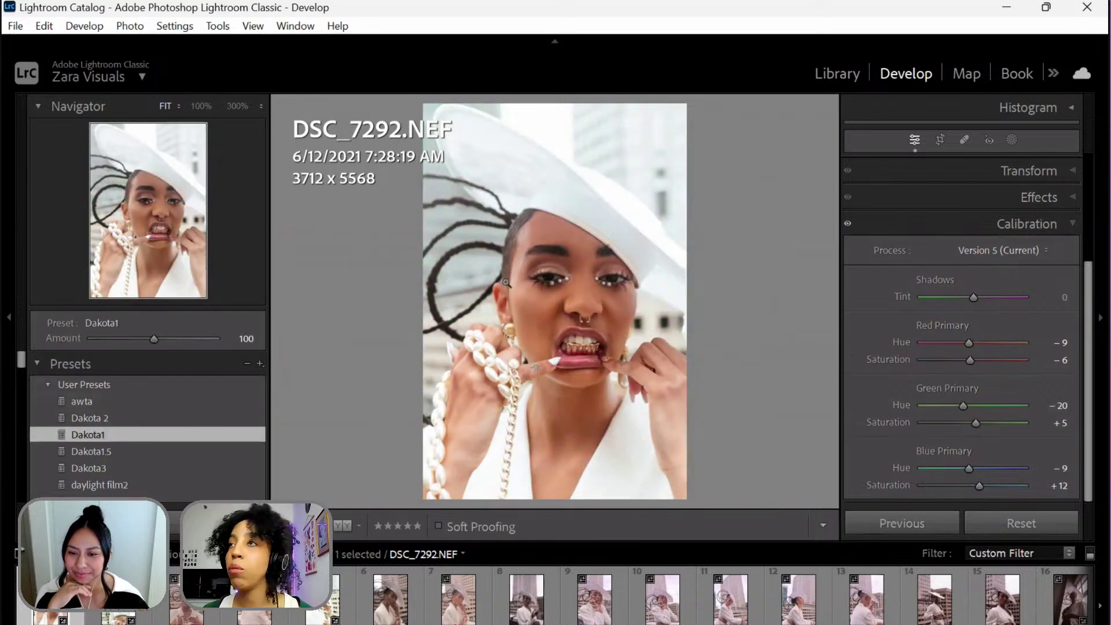
- Apply the Dakota1.5 preset to the overexposed outdoor photo DSC_7441.NEF
{"action": "scroll", "coordinate": [313, 613], "scroll_direction": "down", "scroll_amount": 2}
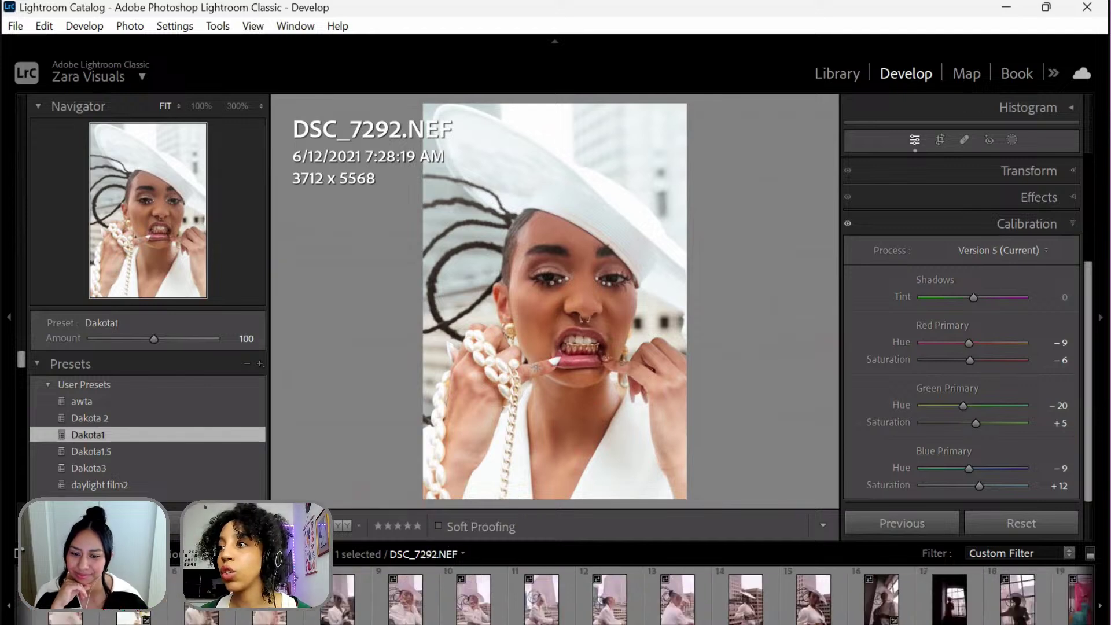
{"action": "left_click", "coordinate": [405, 599]}
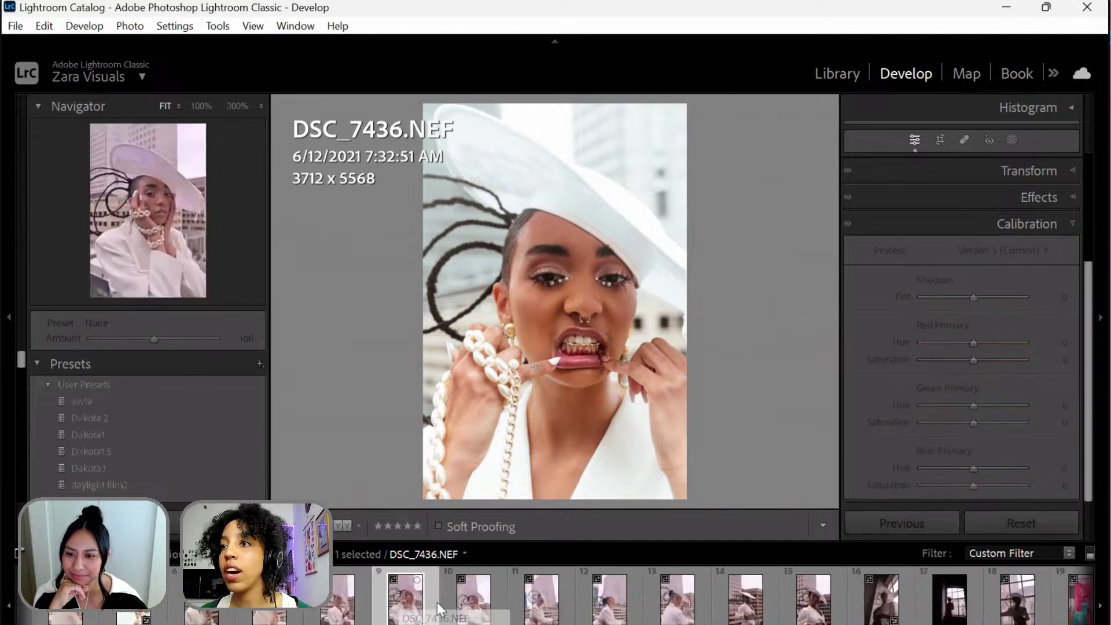
{"action": "left_click", "coordinate": [463, 597]}
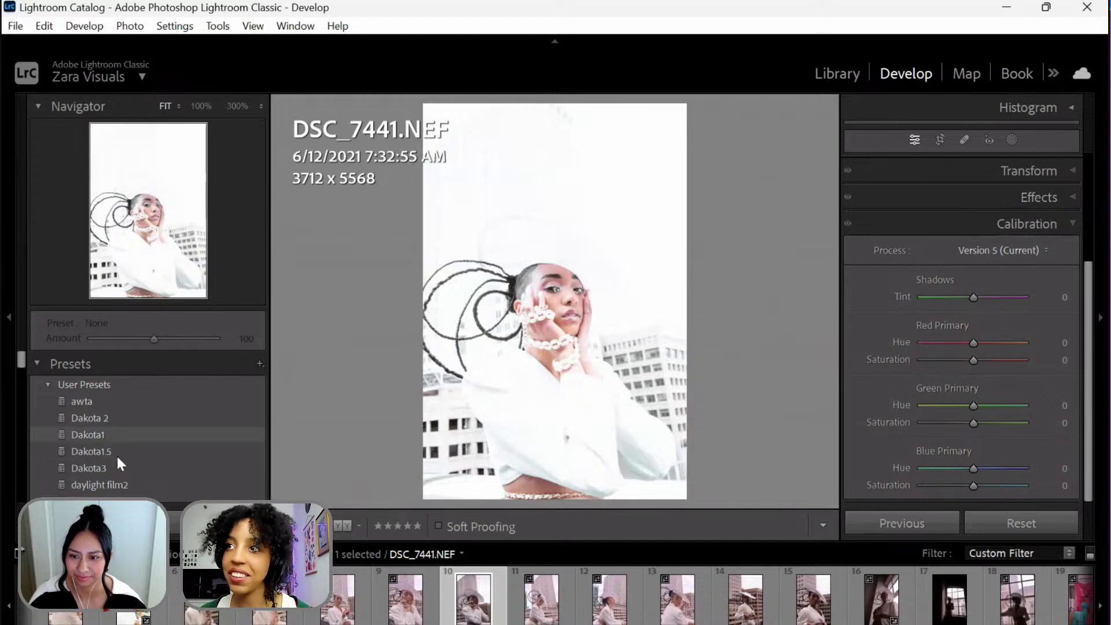
{"action": "left_click", "coordinate": [116, 453]}
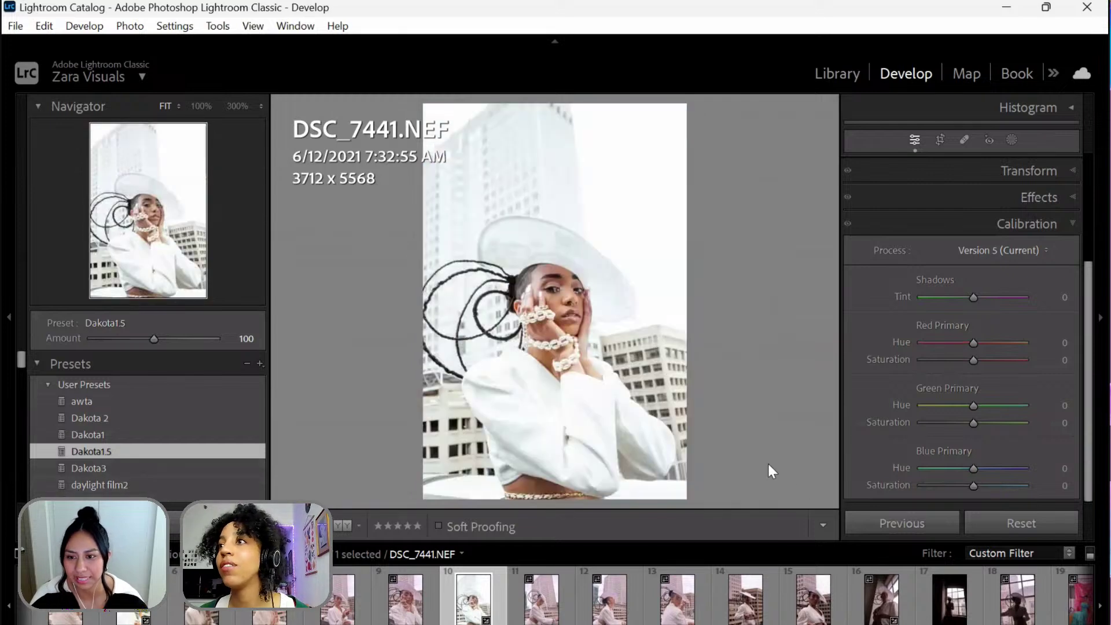
- Apply the Dakota1.5 preset to the indoor window portrait DSC_7564.NEF
{"action": "left_click", "coordinate": [873, 591]}
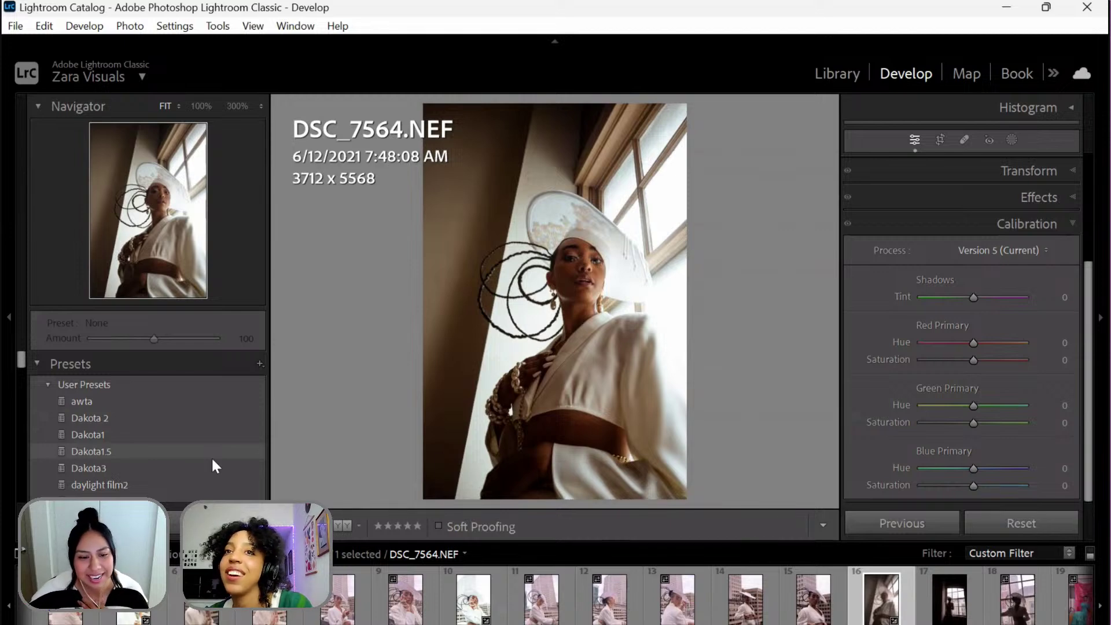
{"action": "left_click", "coordinate": [212, 458]}
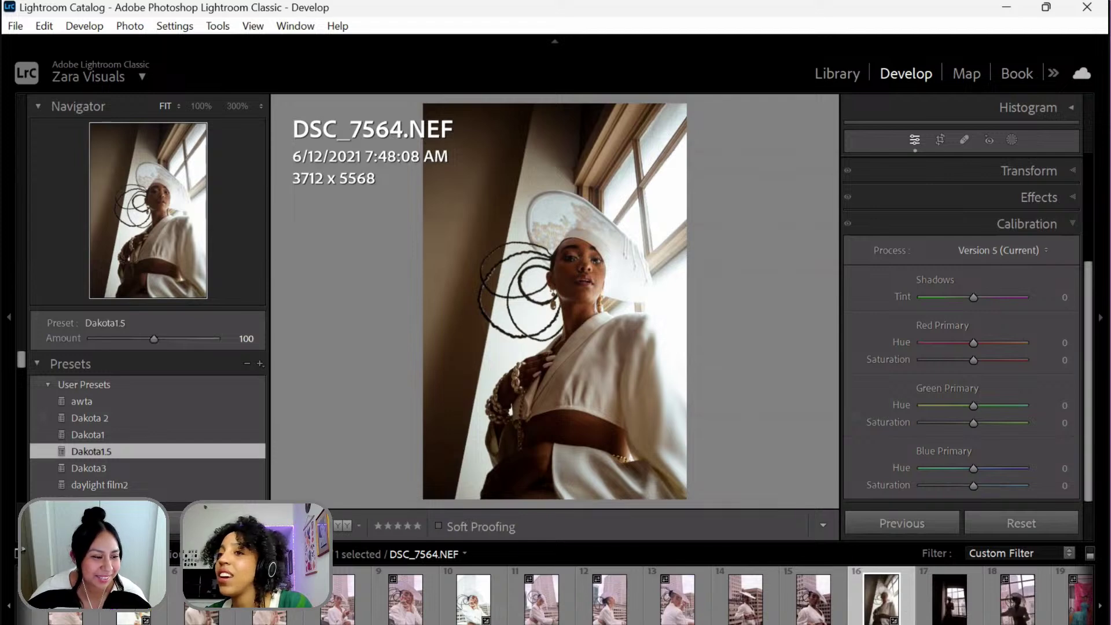
- Apply the Dakota1.5 preset to the two window silhouette photos DSC_7565.NEF and DSC_7569.NEF
{"action": "scroll", "coordinate": [893, 596], "scroll_direction": "down", "scroll_amount": 2}
{"action": "scroll", "coordinate": [694, 596], "scroll_direction": "down", "scroll_amount": 3}
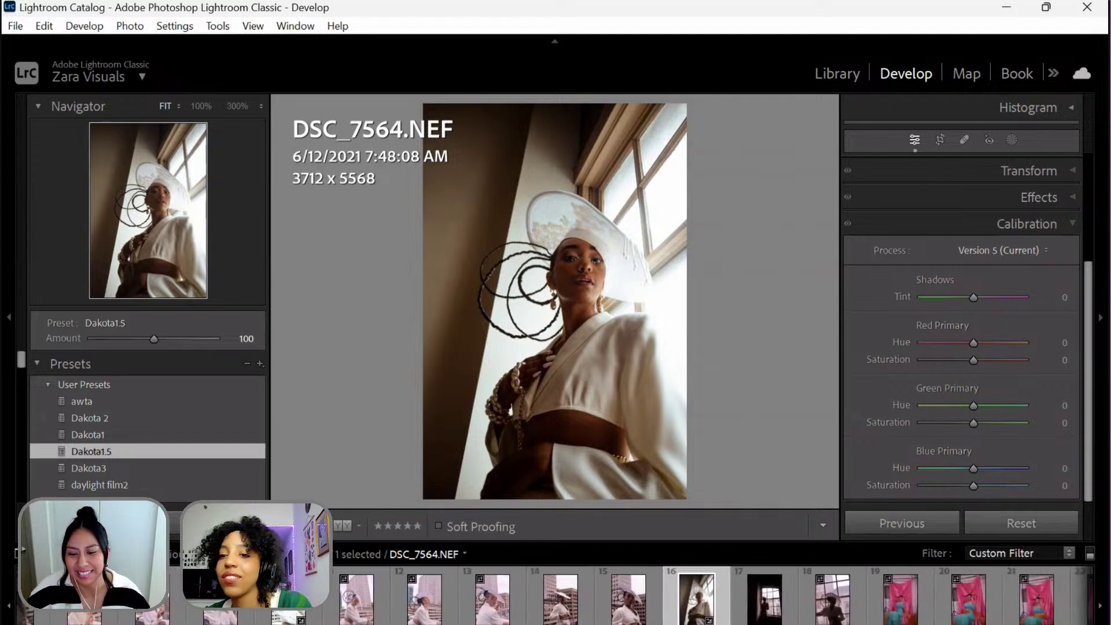
{"action": "left_click", "coordinate": [629, 596]}
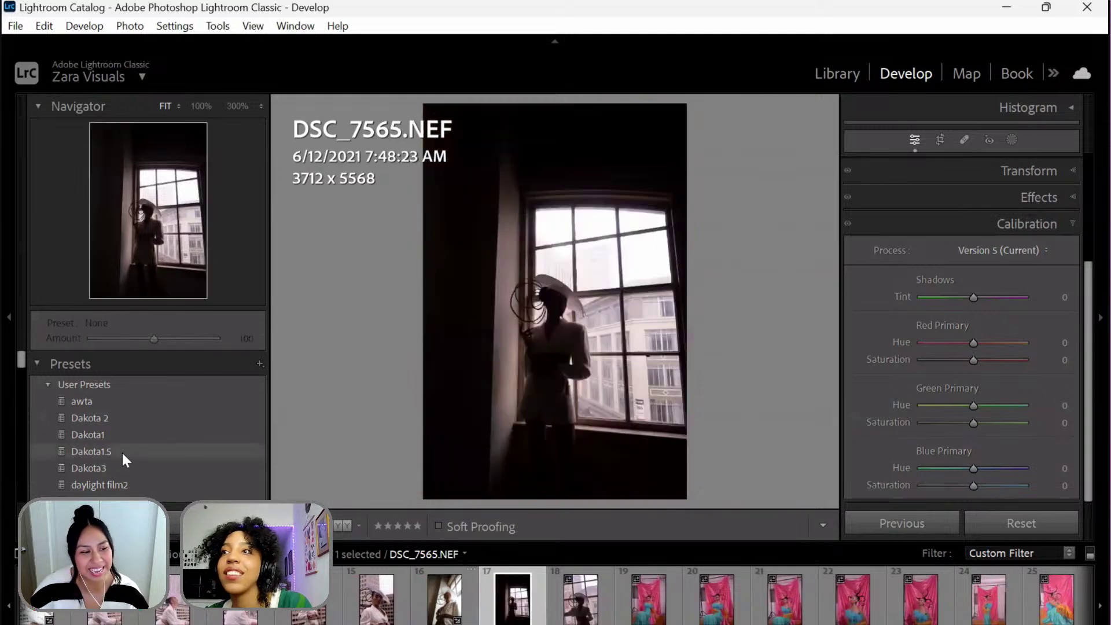
{"action": "left_click", "coordinate": [122, 452]}
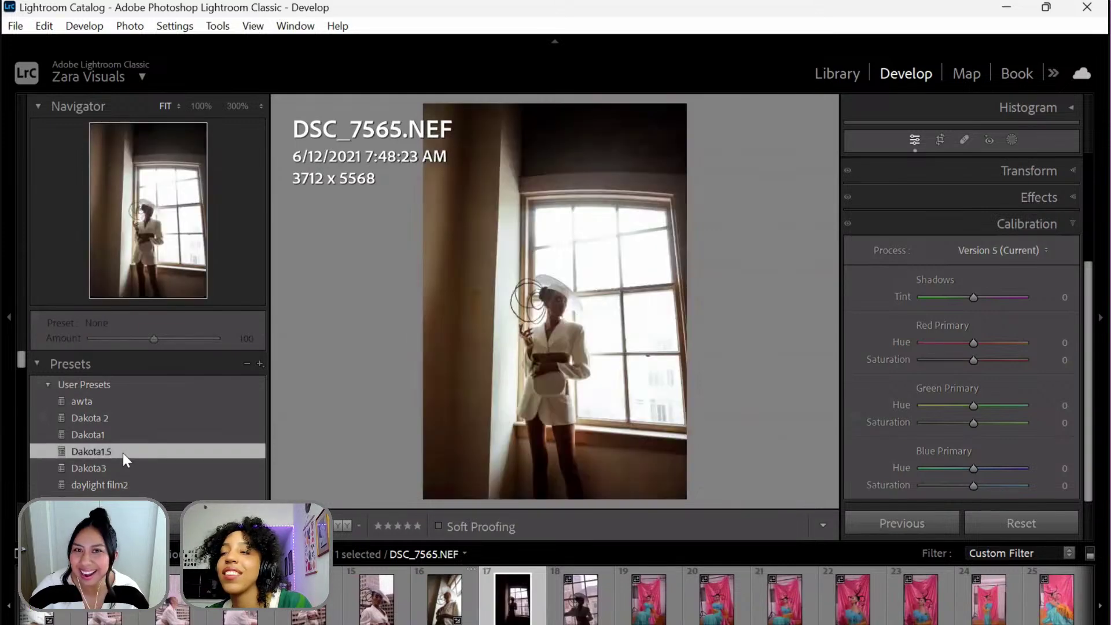
{"action": "left_click", "coordinate": [573, 606]}
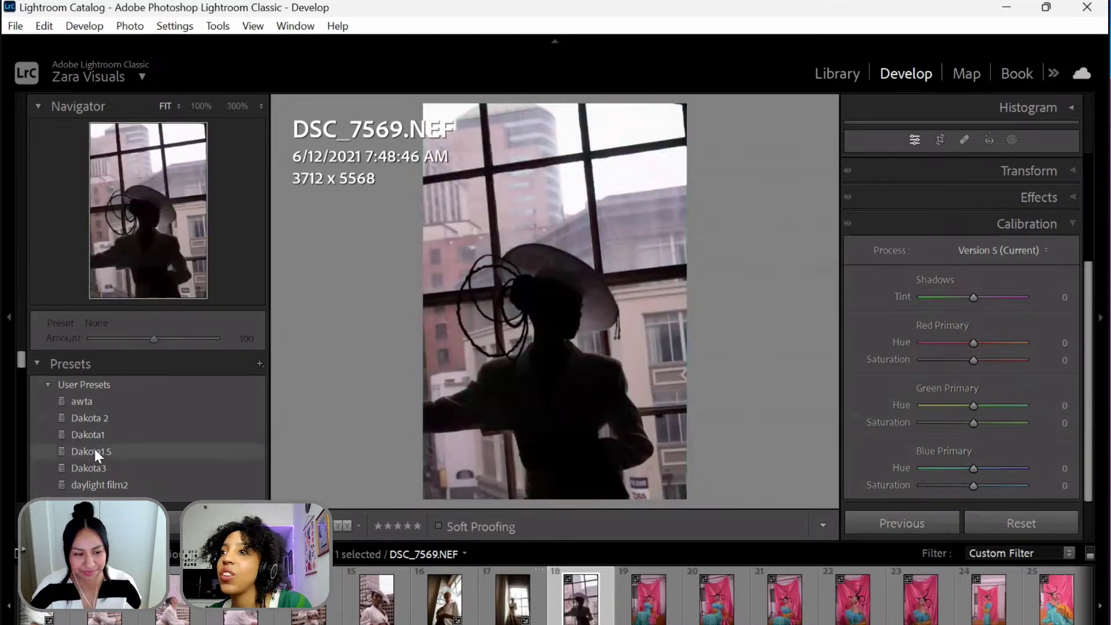
{"action": "left_click", "coordinate": [95, 451]}
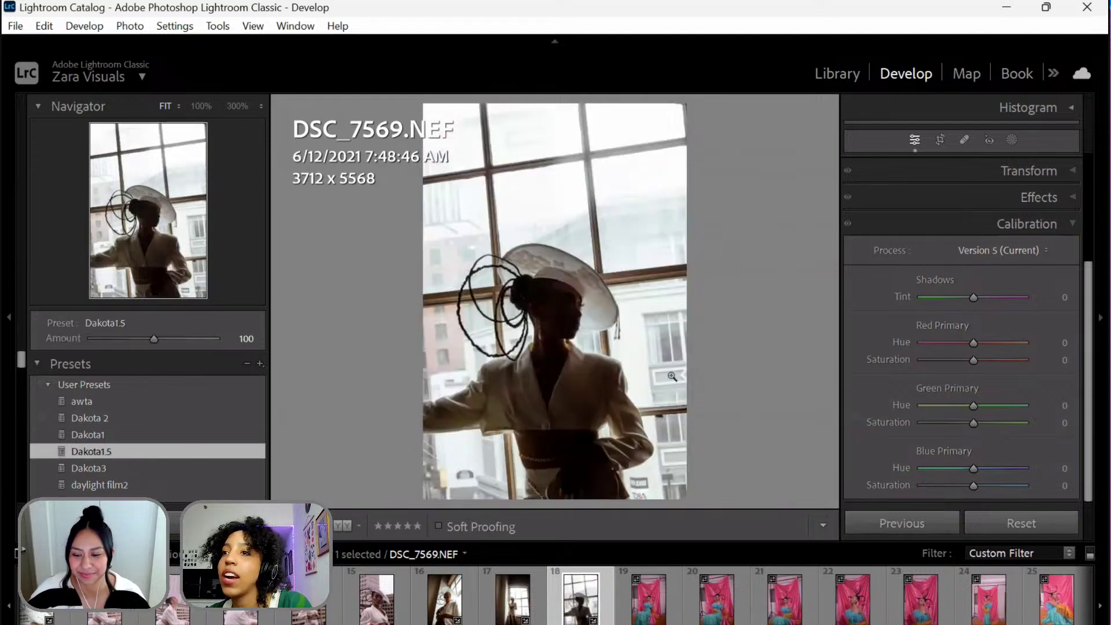
- Compare the window portrait DSC_7564.NEF with its unedited before version, and return to the edited view
{"action": "left_click", "coordinate": [443, 603]}
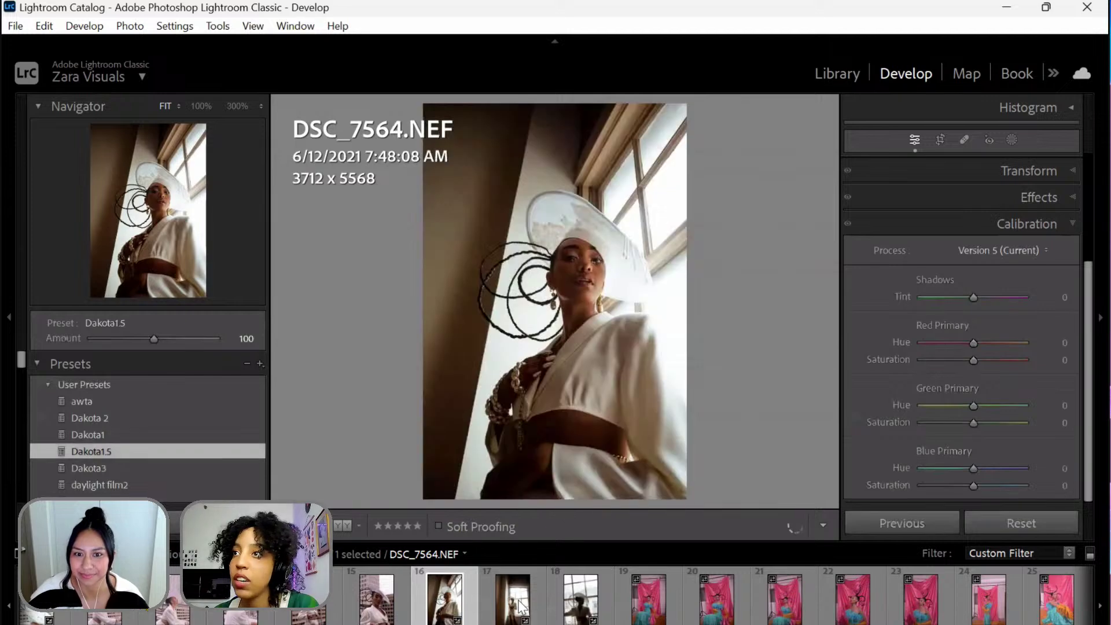
{"action": "key", "text": "backslash"}
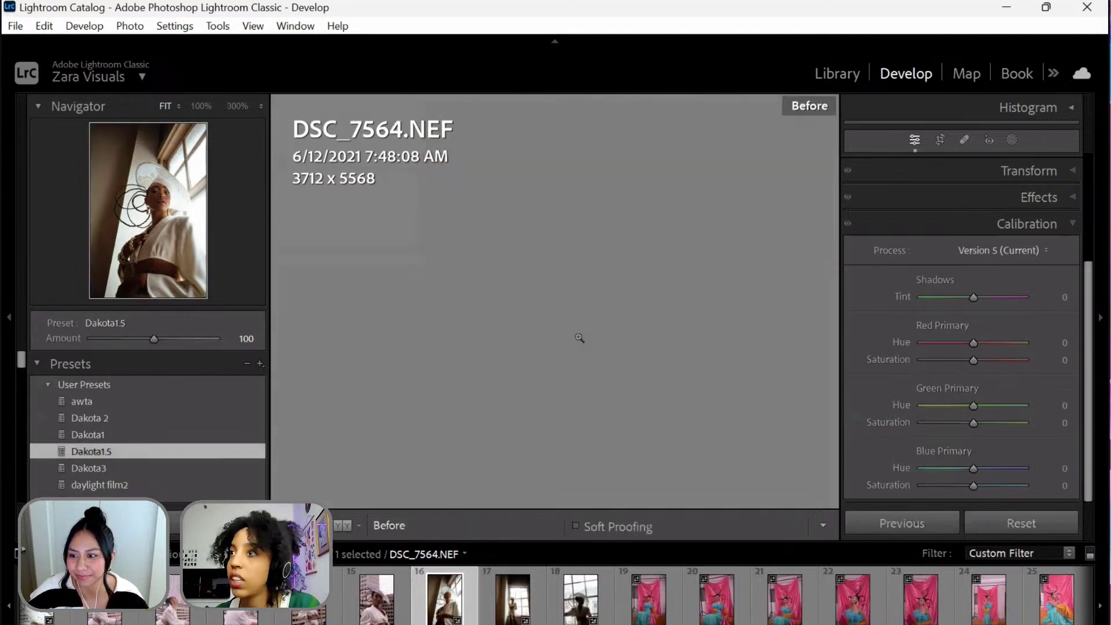
{"action": "key", "text": "backslash"}
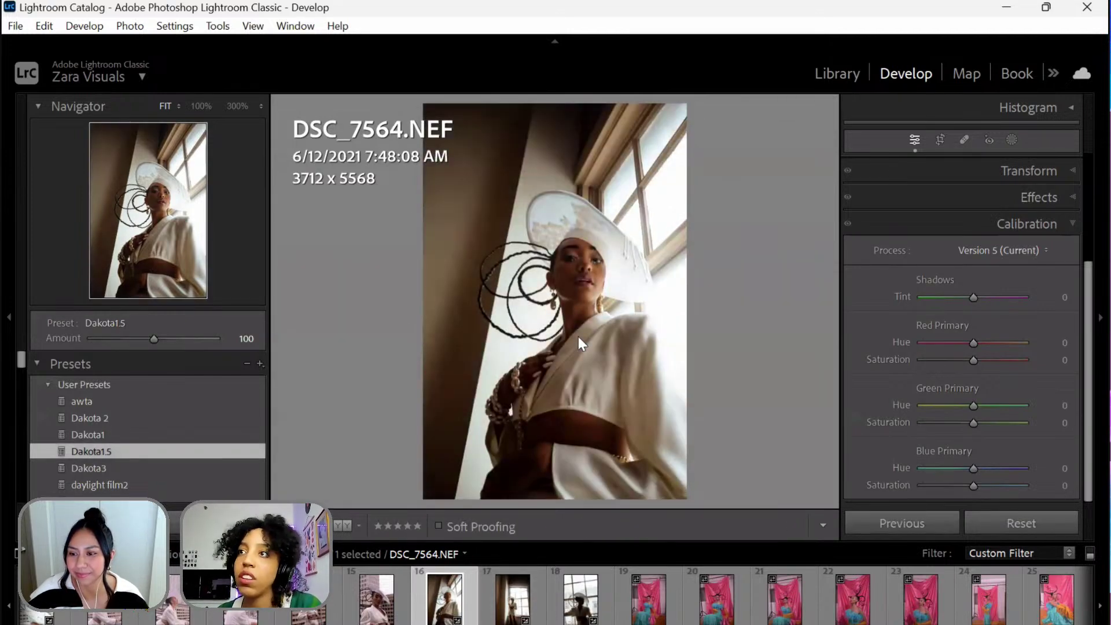
- Apply the Dakota 2 preset to the pink-backdrop photo DSC_7600.NEF
{"action": "left_click", "coordinate": [651, 607]}
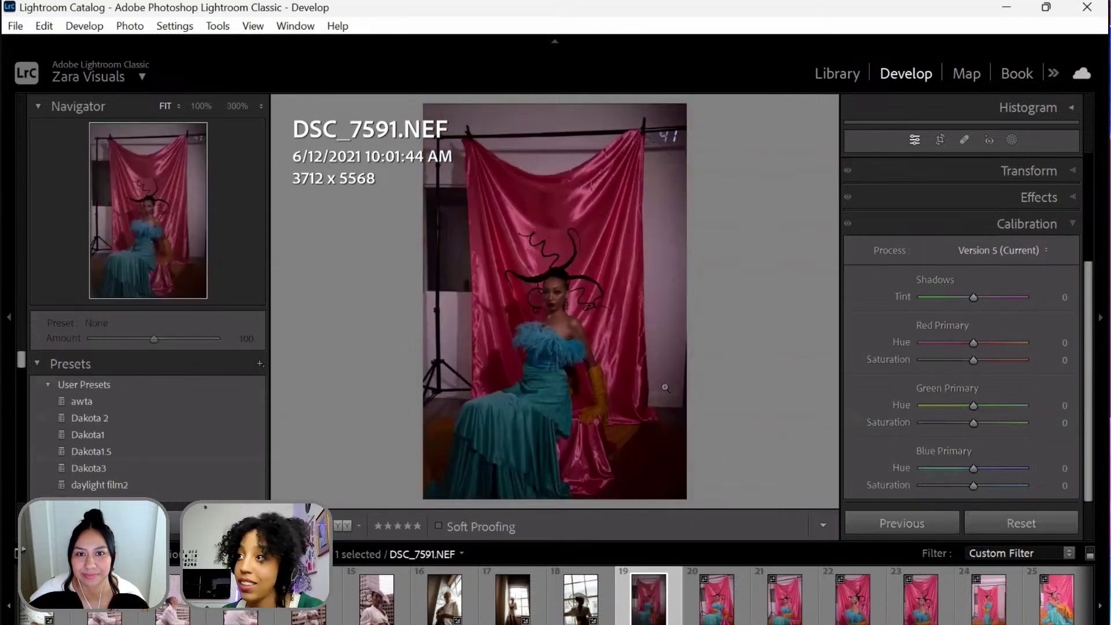
{"action": "left_click", "coordinate": [719, 607]}
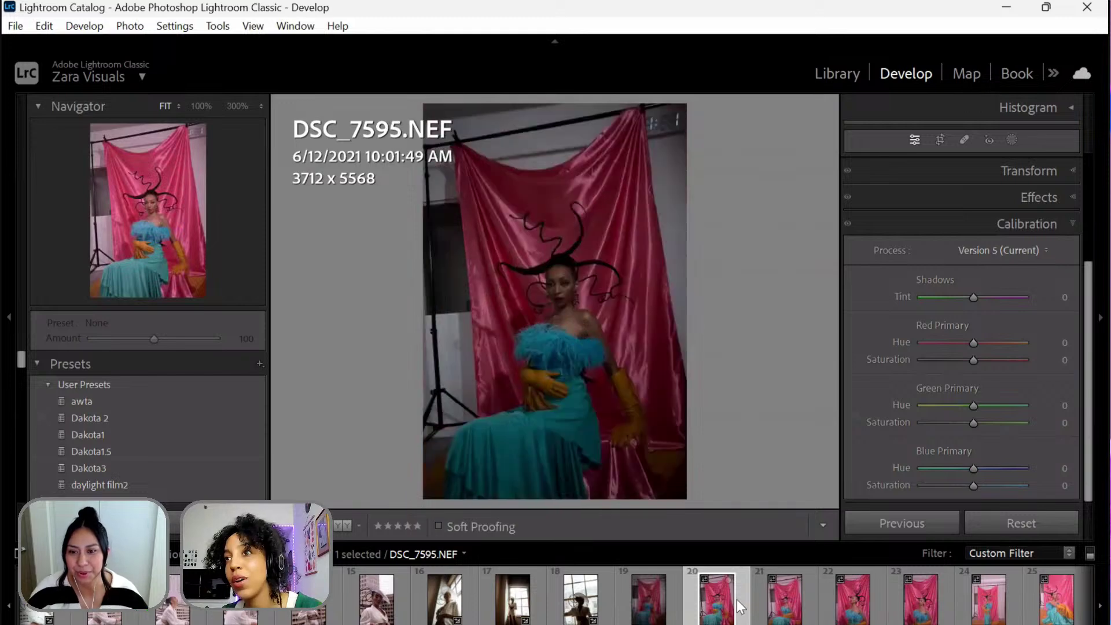
{"action": "left_click", "coordinate": [759, 605]}
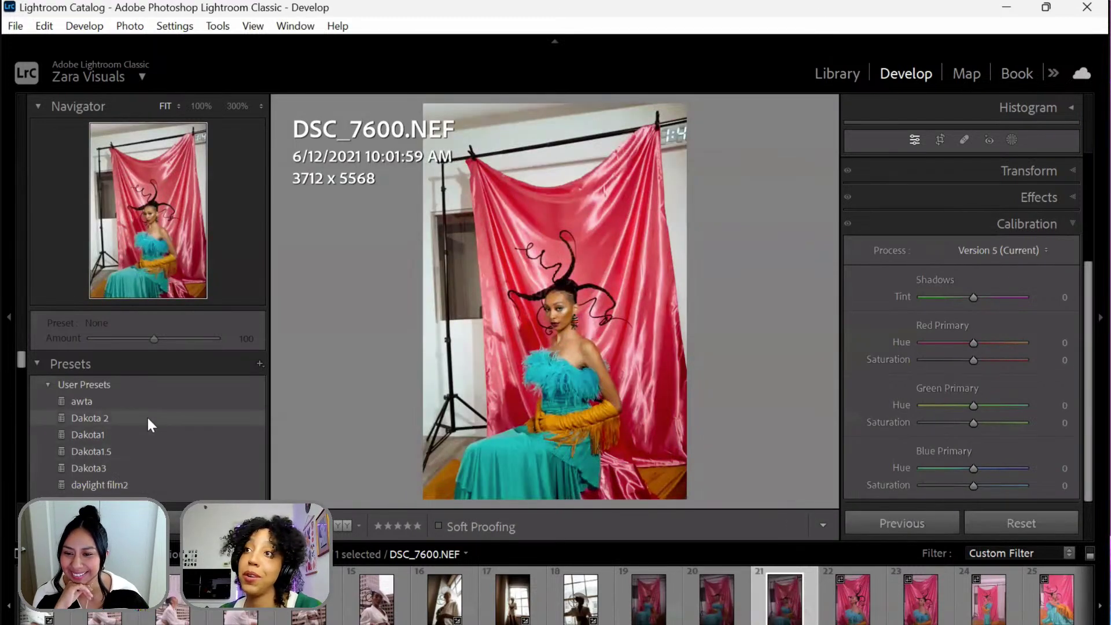
{"action": "left_click", "coordinate": [148, 418]}
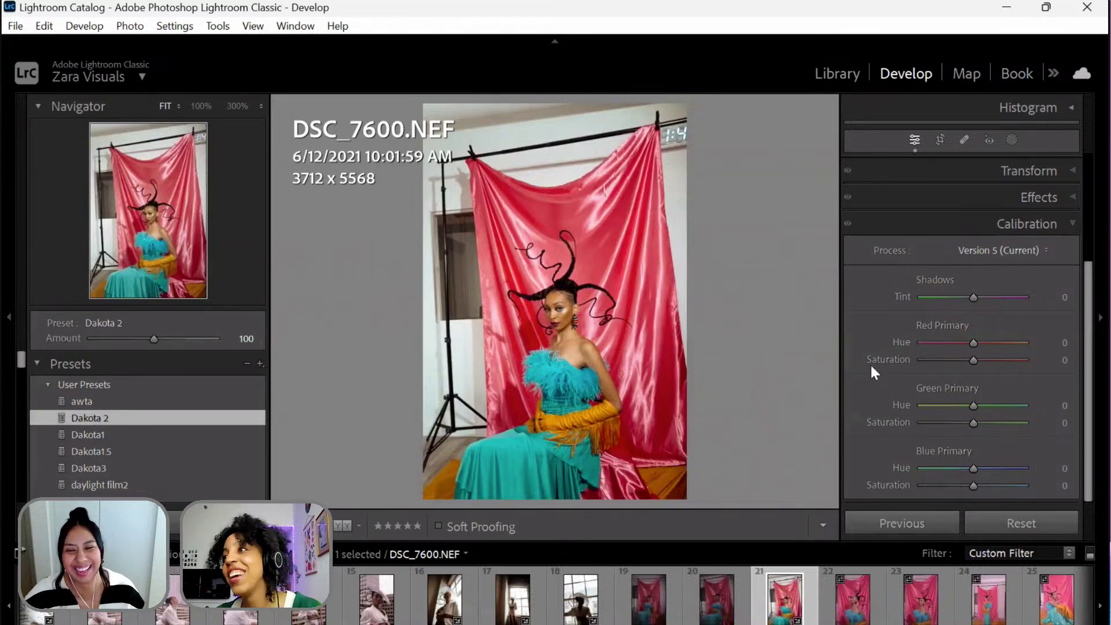
- Examine the Basic, Color Grading and HSL hue settings that the preset gives DSC_7600.NEF
{"action": "scroll", "coordinate": [877, 251], "scroll_direction": "up", "scroll_amount": 3}
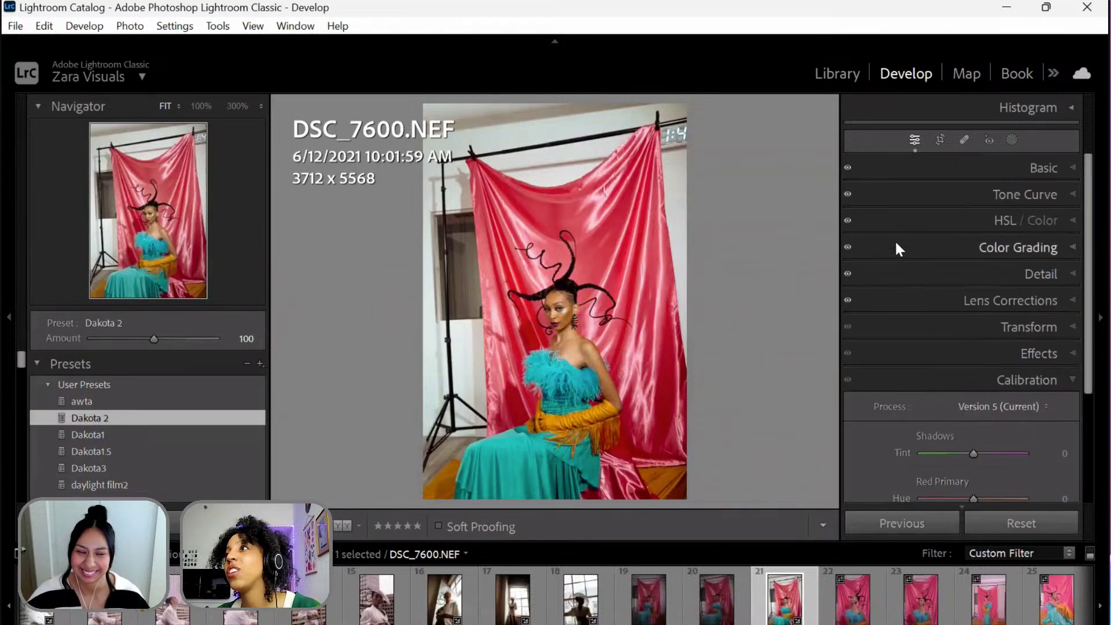
{"action": "left_click", "coordinate": [1070, 168]}
{"action": "scroll", "coordinate": [1048, 245], "scroll_direction": "down", "scroll_amount": 5}
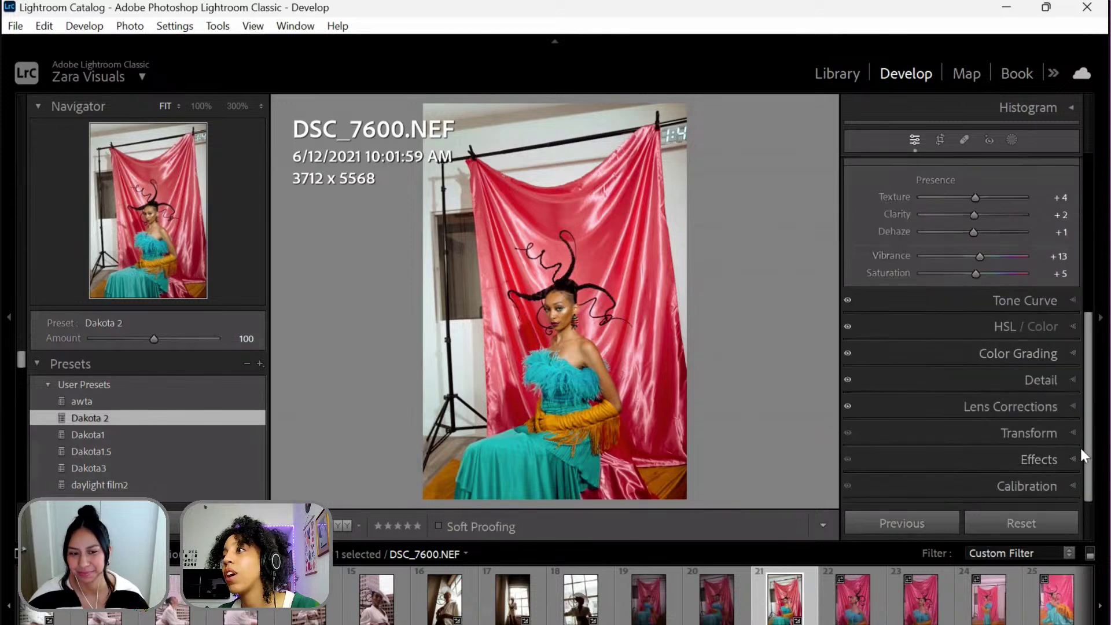
{"action": "left_click", "coordinate": [1078, 352]}
{"action": "scroll", "coordinate": [1060, 351], "scroll_direction": "up", "scroll_amount": 2}
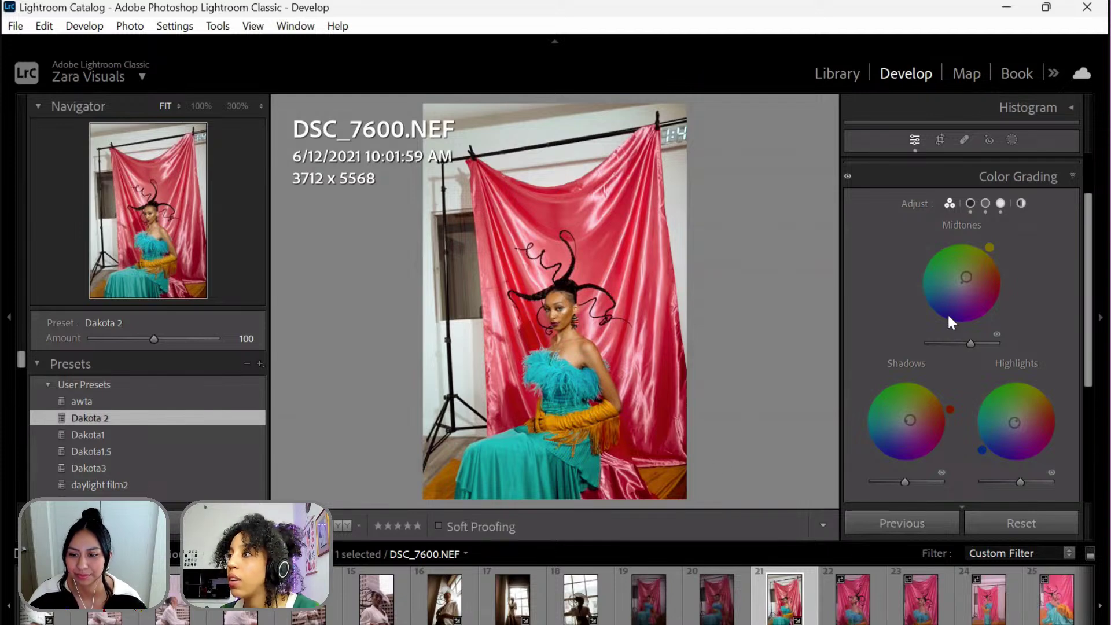
{"action": "scroll", "coordinate": [1039, 248], "scroll_direction": "up", "scroll_amount": 2}
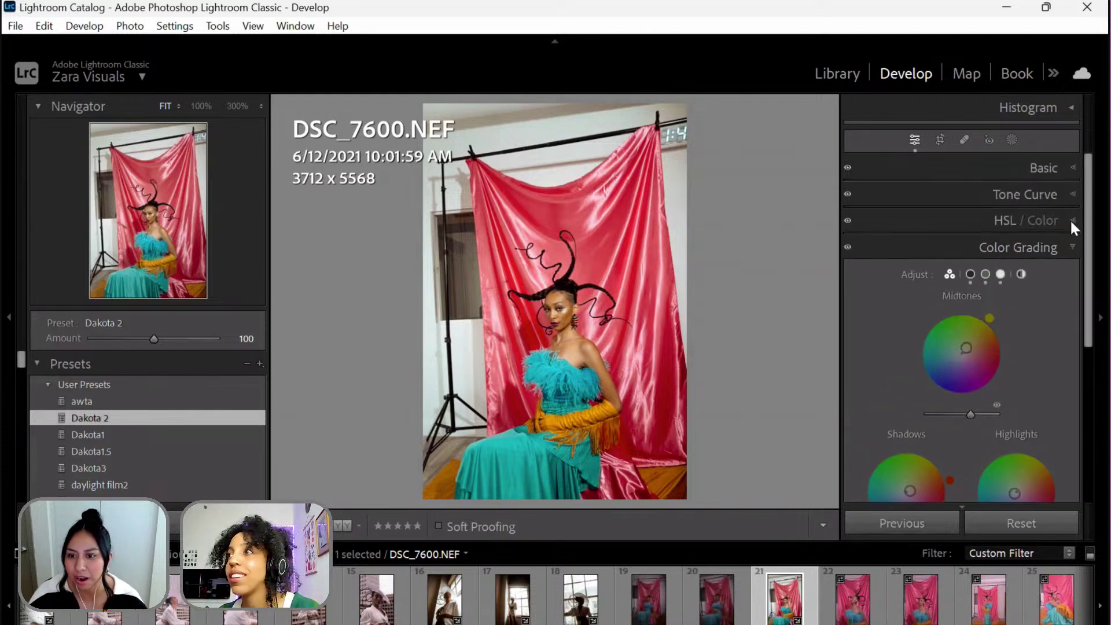
{"action": "left_click", "coordinate": [1071, 222]}
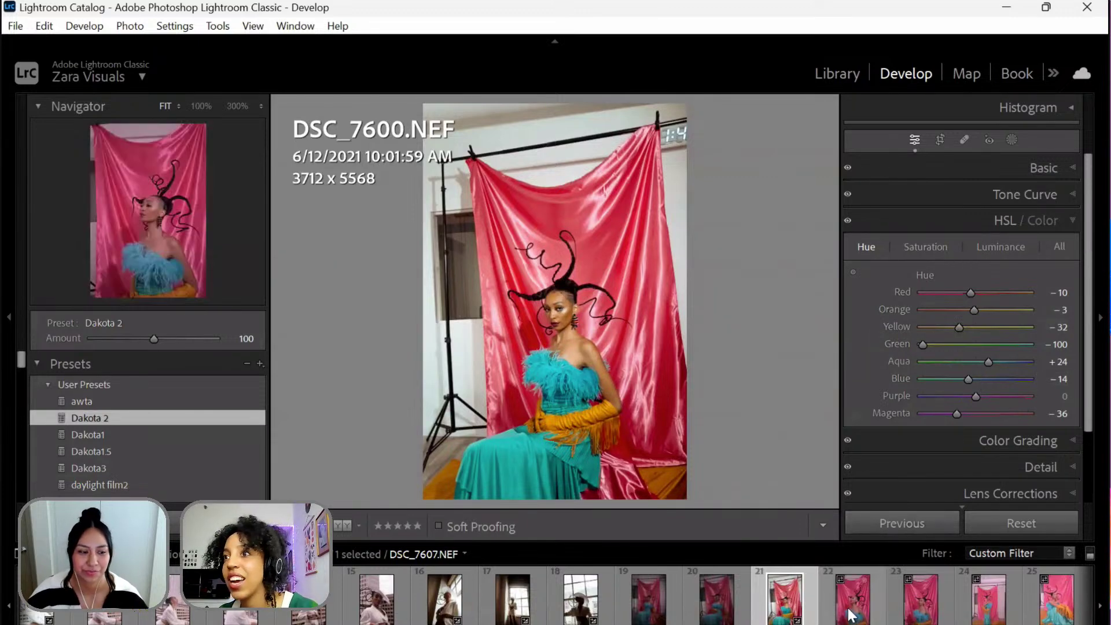
- Apply the Dakota 2 preset to the pink-backdrop profile portrait DSC_7607.NEF
{"action": "scroll", "coordinate": [711, 596], "scroll_direction": "up", "scroll_amount": 3}
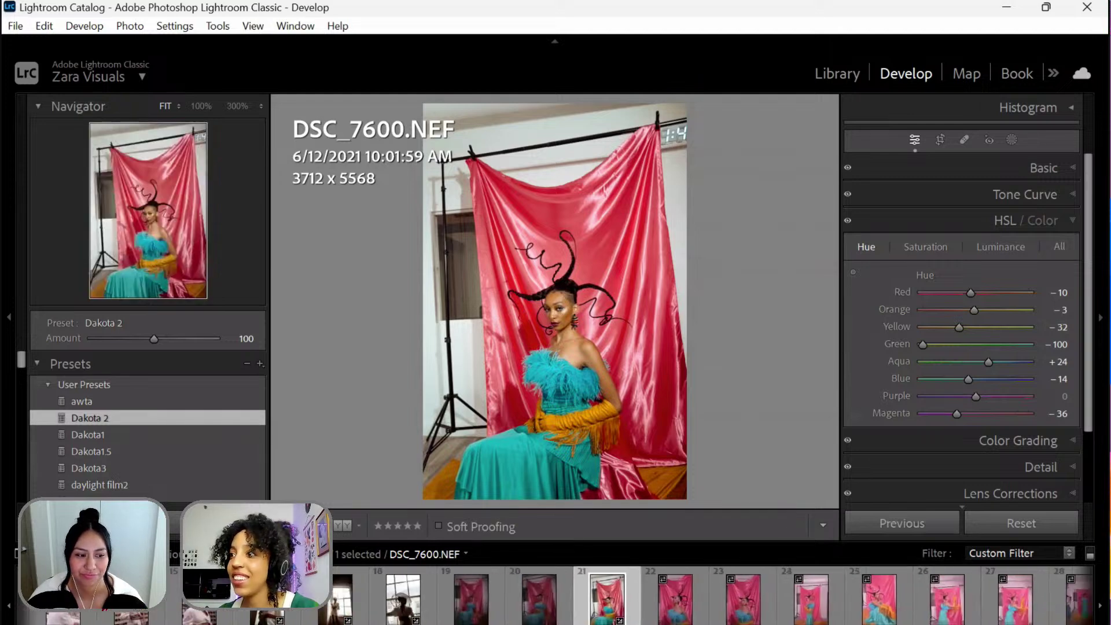
{"action": "left_click", "coordinate": [675, 597]}
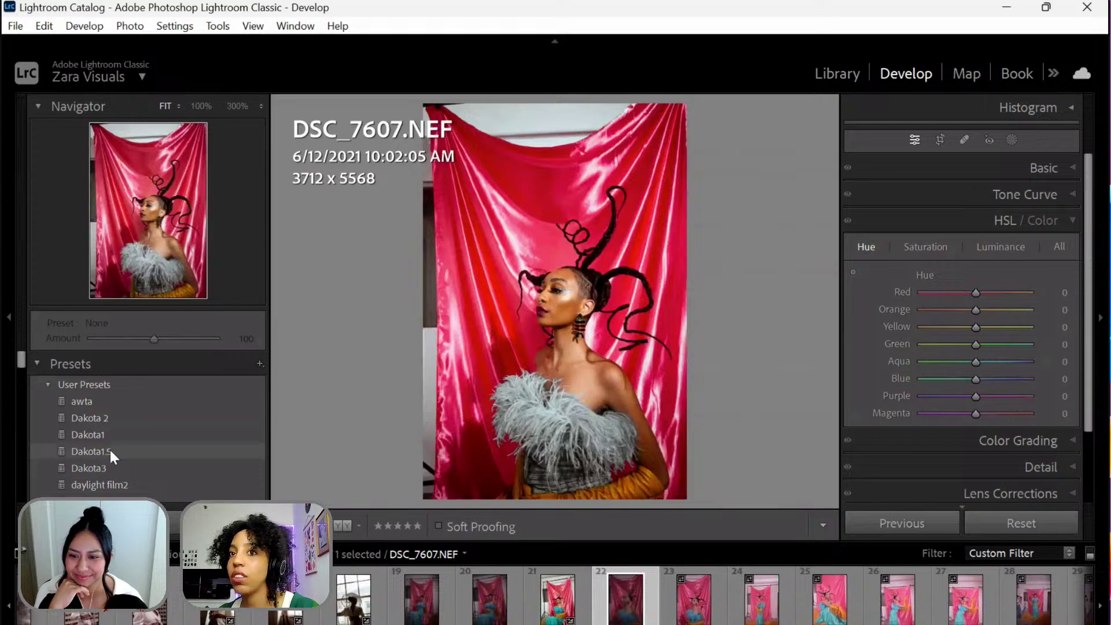
{"action": "left_click", "coordinate": [117, 418]}
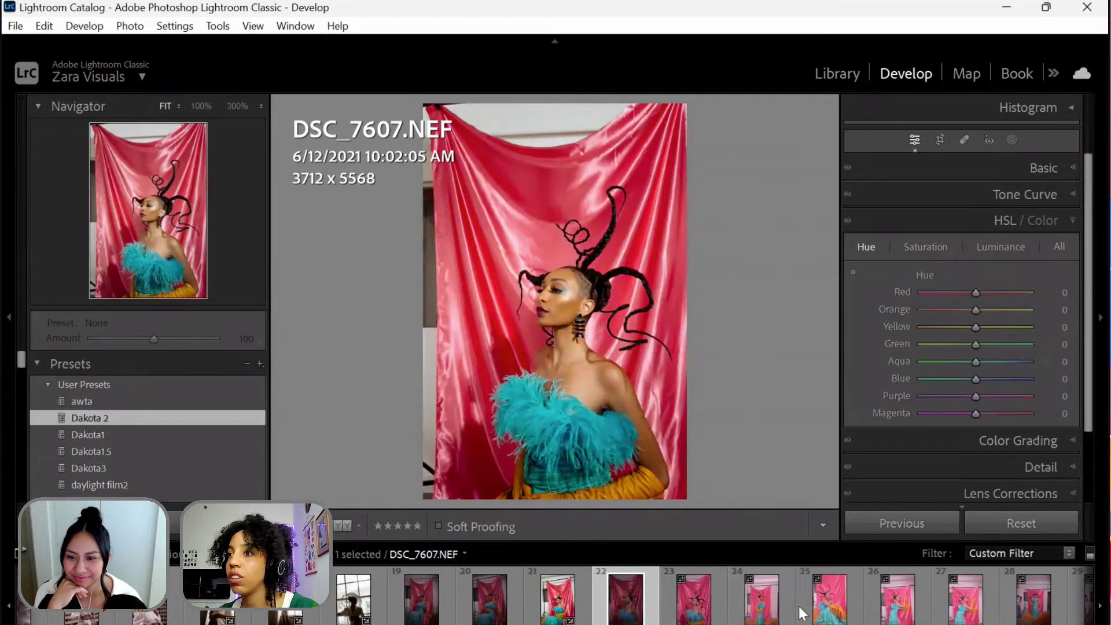
- Apply the Dakota3 preset to the dark spotlight photo DSC_7996.NEF and set its exposure to +3.17
{"action": "scroll", "coordinate": [801, 611], "scroll_direction": "down", "scroll_amount": 7}
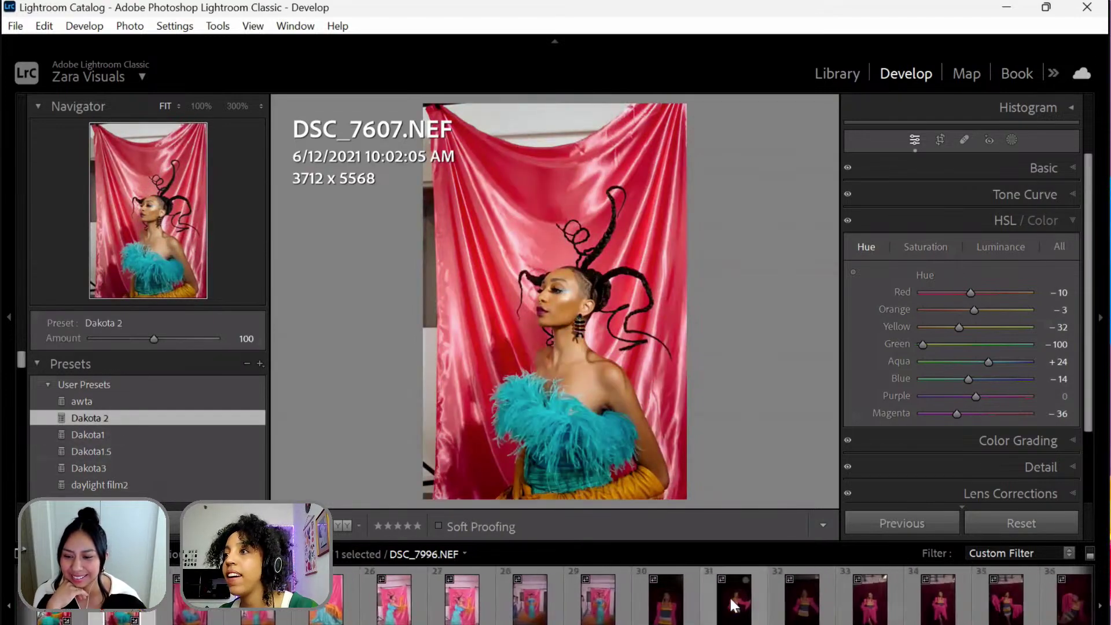
{"action": "left_click", "coordinate": [729, 595]}
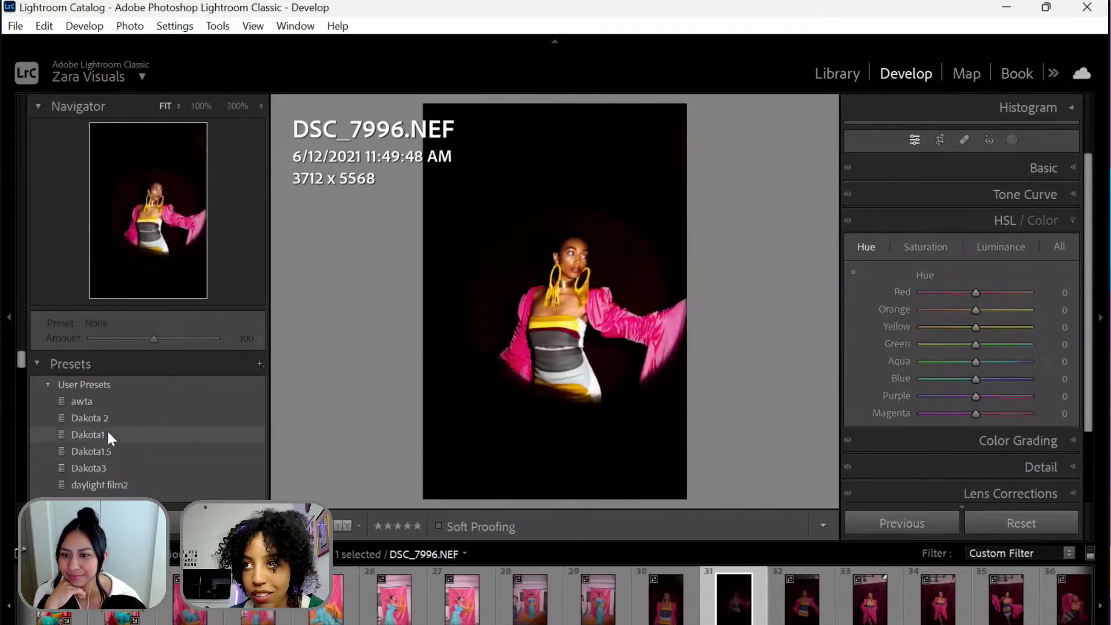
{"action": "left_click", "coordinate": [115, 468]}
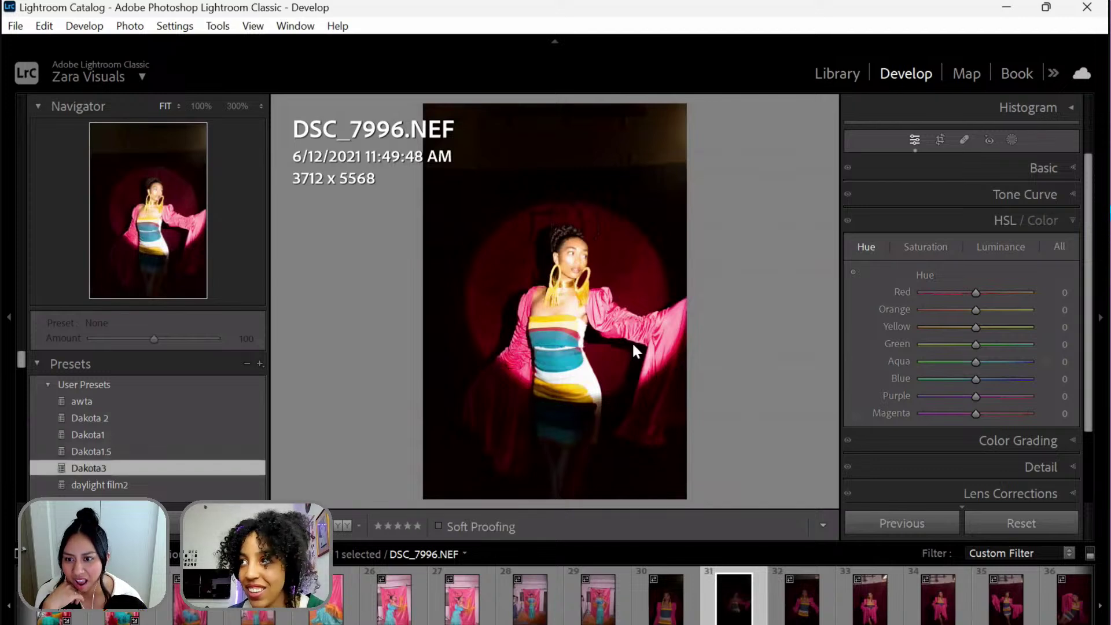
{"action": "left_click", "coordinate": [1071, 168]}
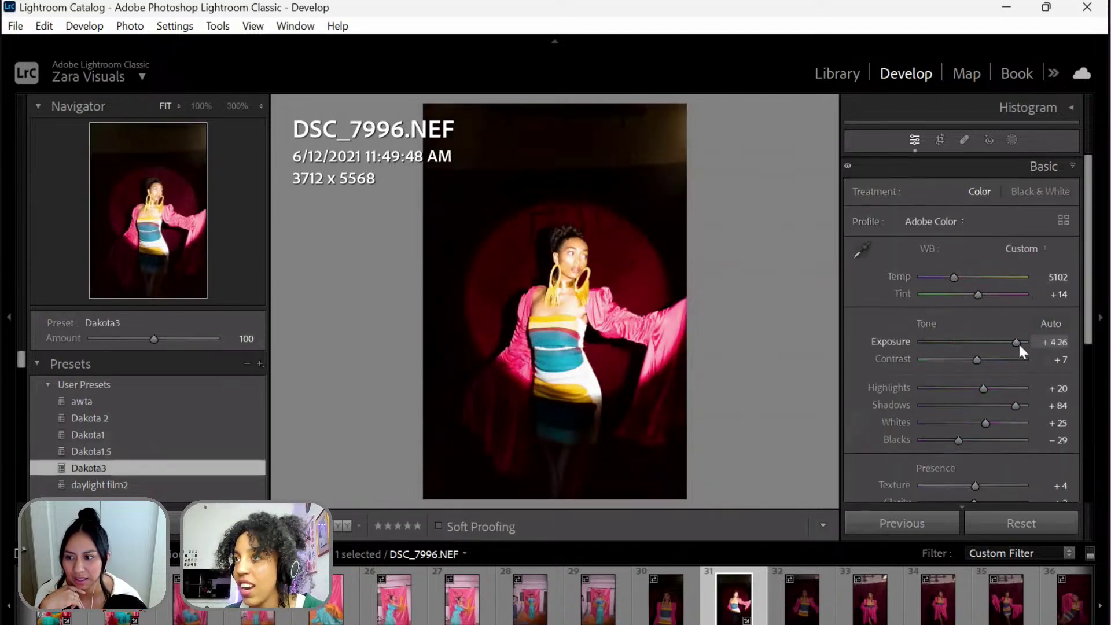
{"action": "left_click_drag", "start_coordinate": [1021, 343], "coordinate": [1005, 350]}
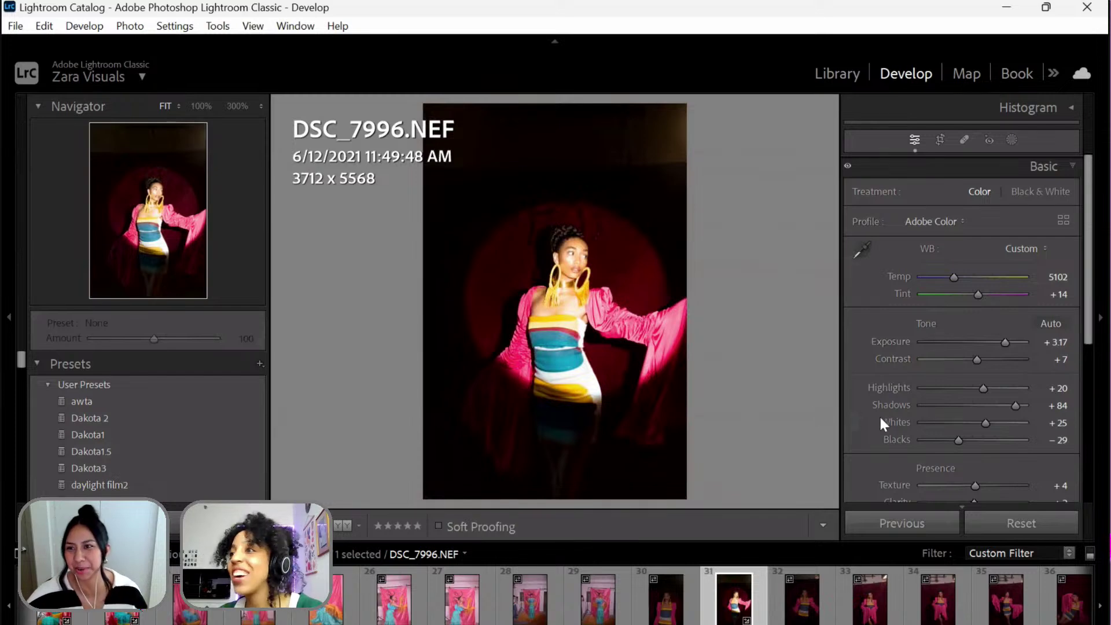
- Apply the Dakota3 preset to the dark red-backdrop portrait DSC_8013.NEF
{"action": "left_click", "coordinate": [802, 608]}
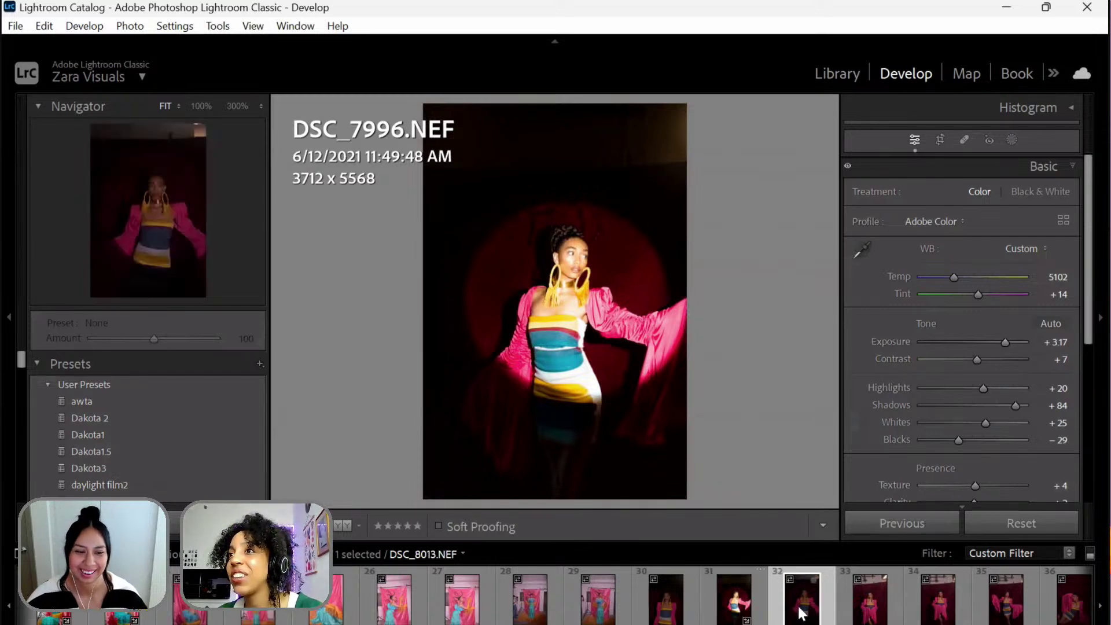
{"action": "left_click", "coordinate": [119, 469]}
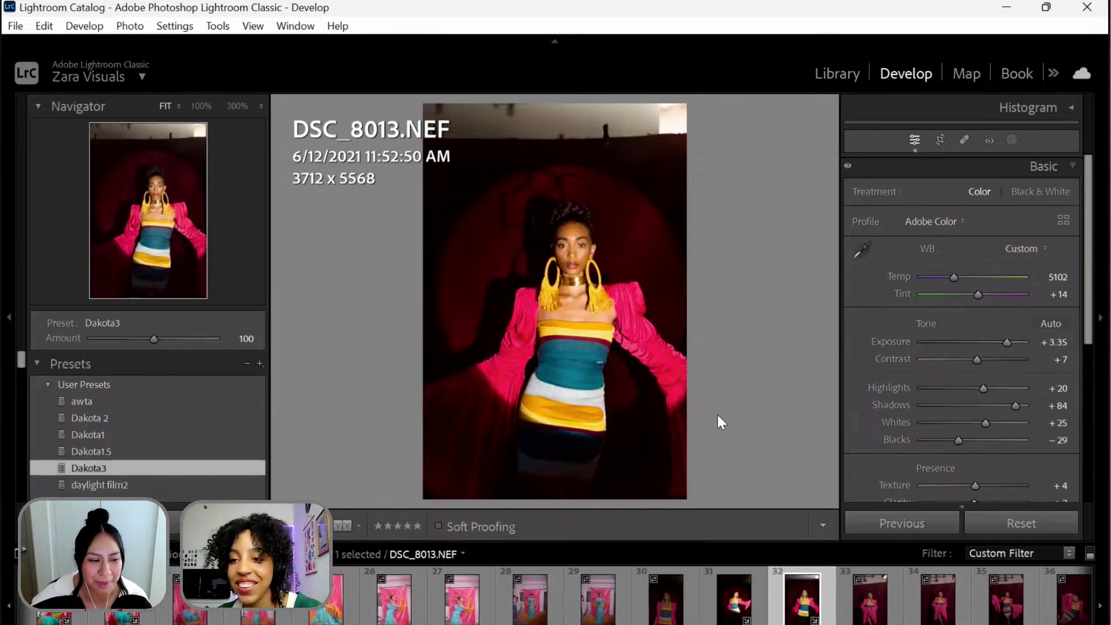
- Apply the Dakota3 preset to the red-backdrop photo DSC_8028.NEF and set its exposure to +2.20
{"action": "left_click", "coordinate": [859, 596]}
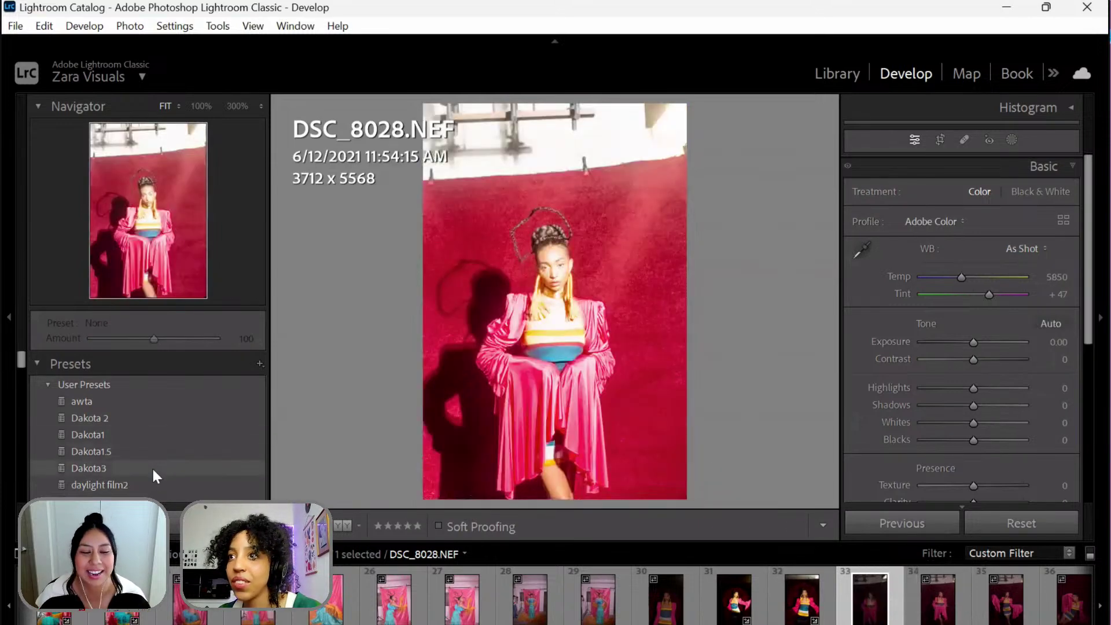
{"action": "left_click", "coordinate": [152, 467]}
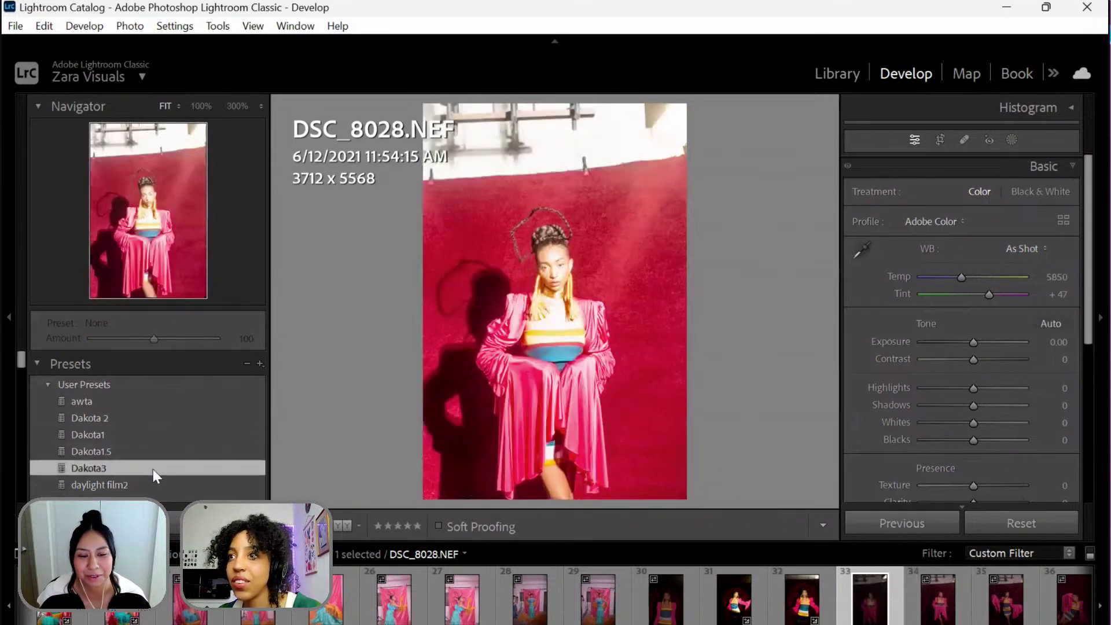
{"action": "left_click", "coordinate": [997, 342]}
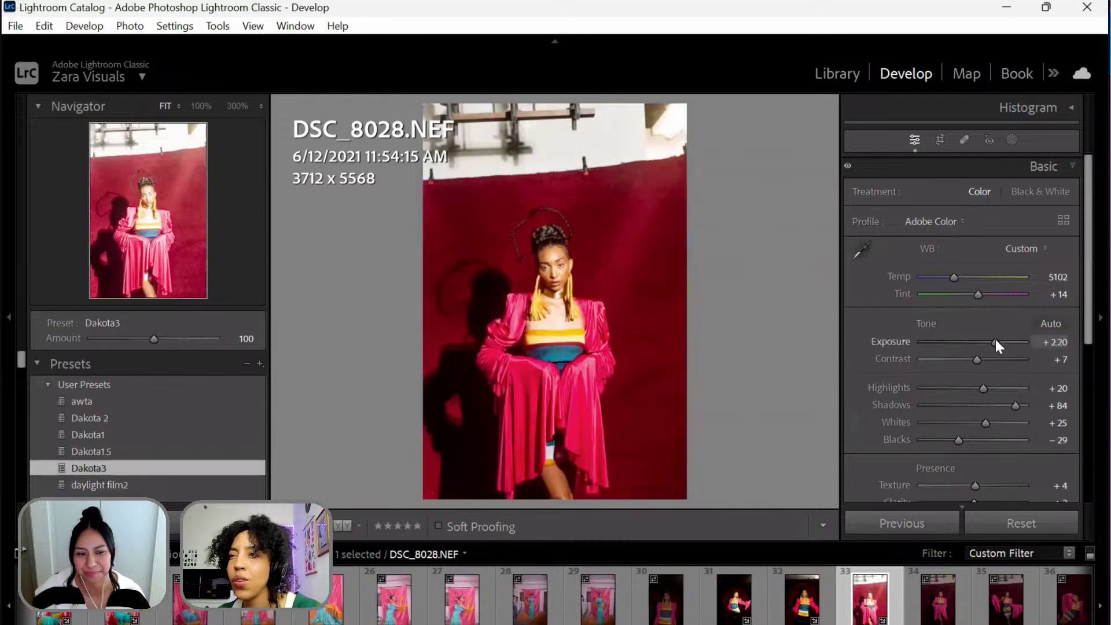
{"action": "left_click", "coordinate": [996, 341]}
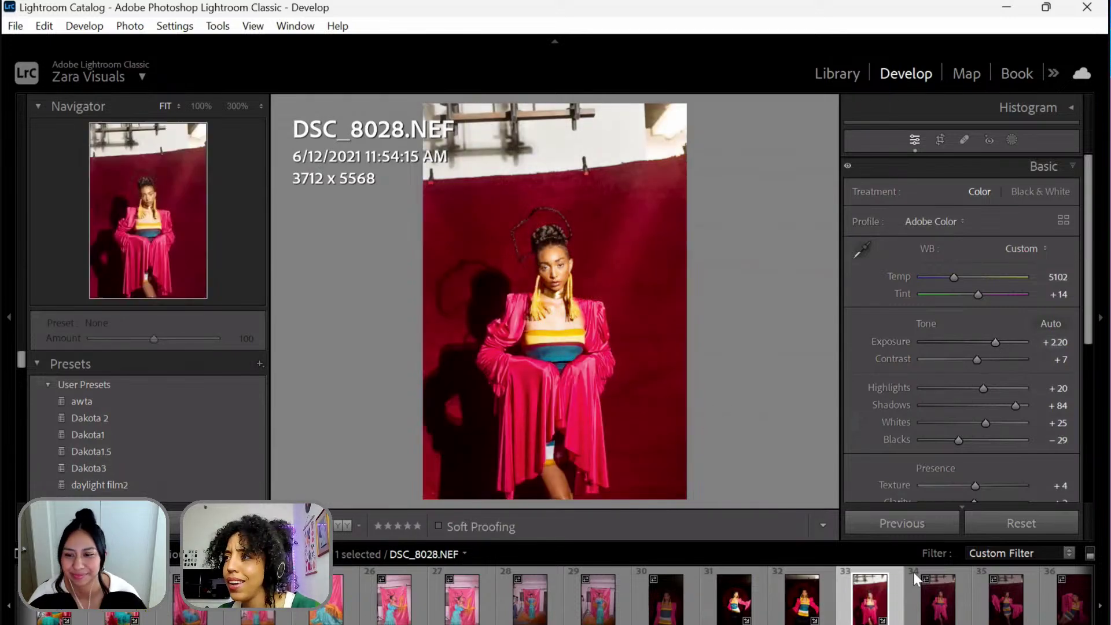
- Apply the Dakota3 preset to DSC_8029.NEF, with highlights set to +12 and exposure to +2.20
{"action": "left_click", "coordinate": [940, 601]}
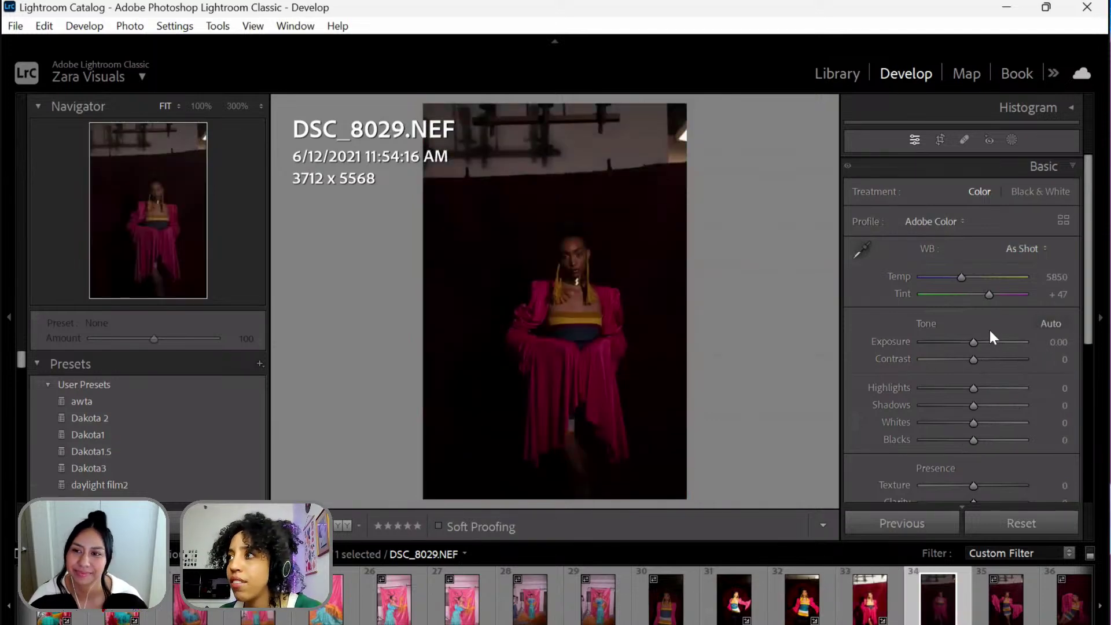
{"action": "left_click", "coordinate": [170, 463]}
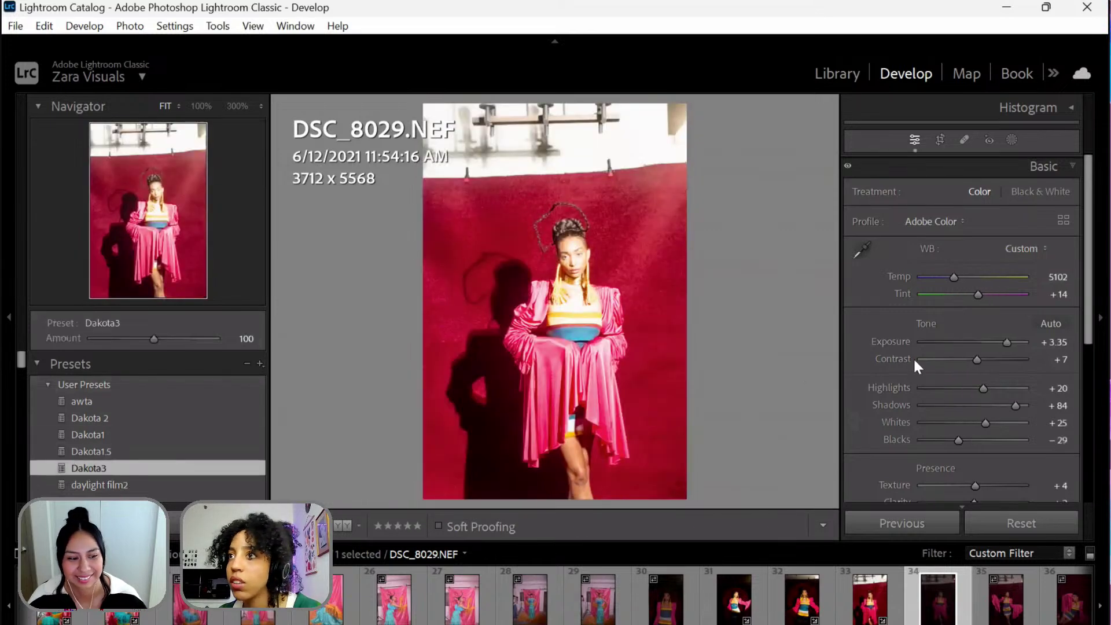
{"action": "mouse_move", "coordinate": [974, 388]}
{"action": "left_mouse_down"}
{"action": "mouse_move", "coordinate": [956, 384]}
{"action": "mouse_move", "coordinate": [978, 384]}
{"action": "left_mouse_up"}
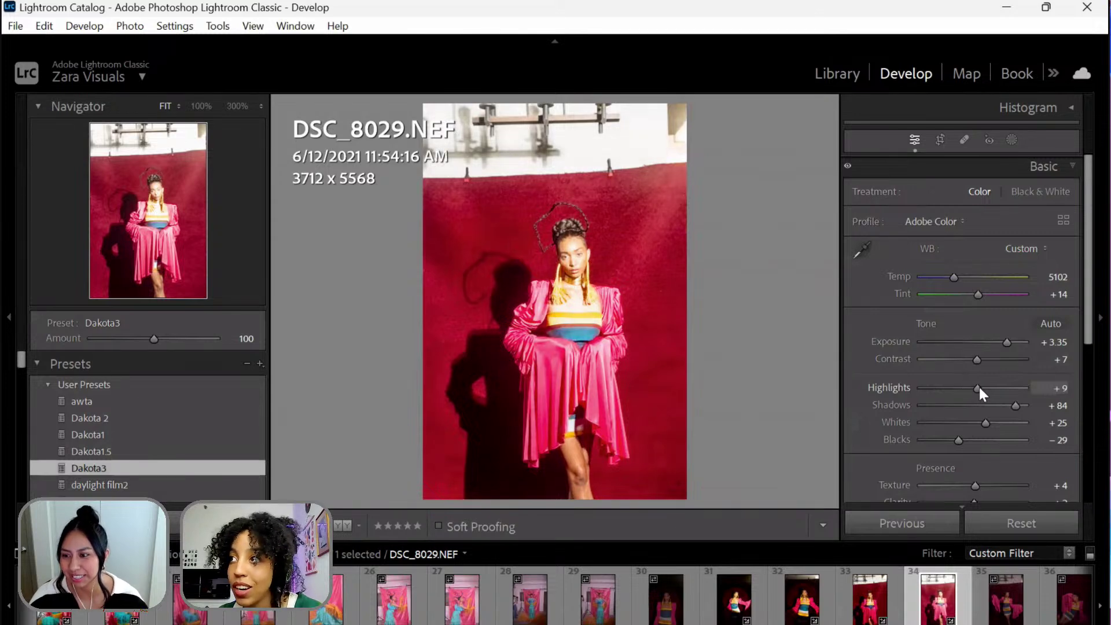
{"action": "left_click_drag", "start_coordinate": [1007, 341], "coordinate": [996, 341]}
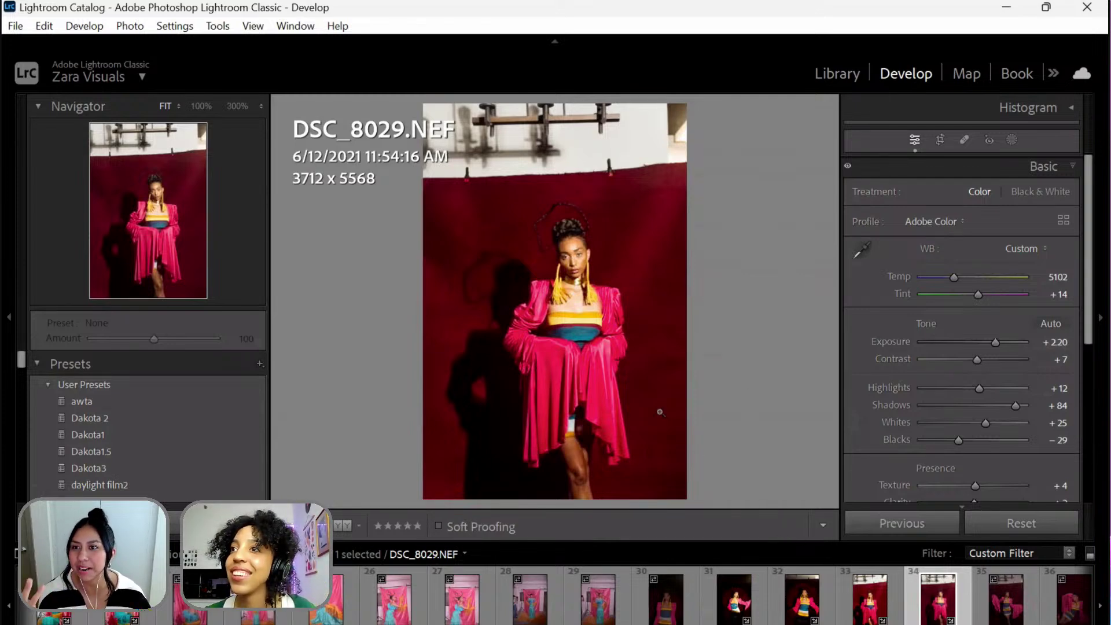
- Examine the hair and face in DSC_8029.NEF close up, look through the filmstrip and compare the photo with its unedited version
{"action": "left_click", "coordinate": [557, 230]}
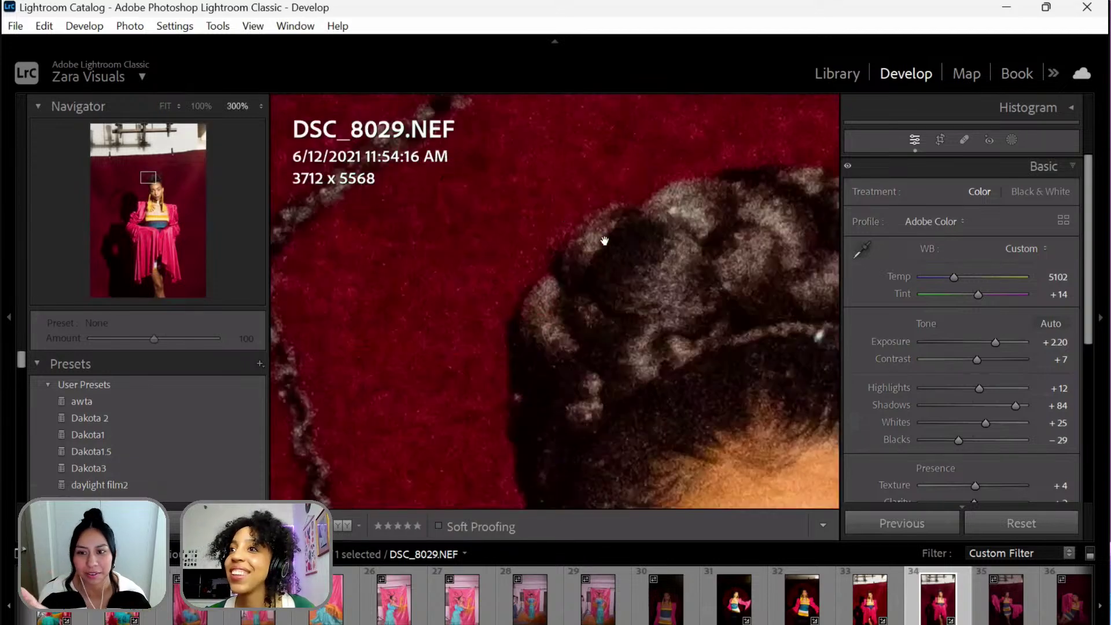
{"action": "left_click", "coordinate": [589, 255]}
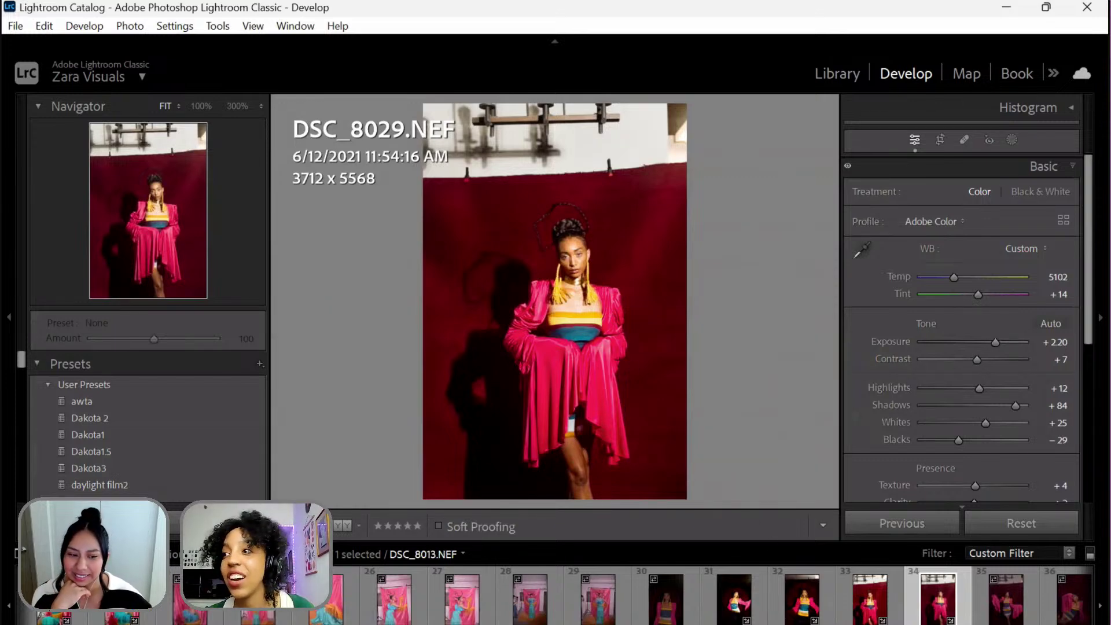
{"action": "scroll", "coordinate": [810, 596], "scroll_direction": "down", "scroll_amount": 1}
{"action": "scroll", "coordinate": [810, 596], "scroll_direction": "down", "scroll_amount": 5}
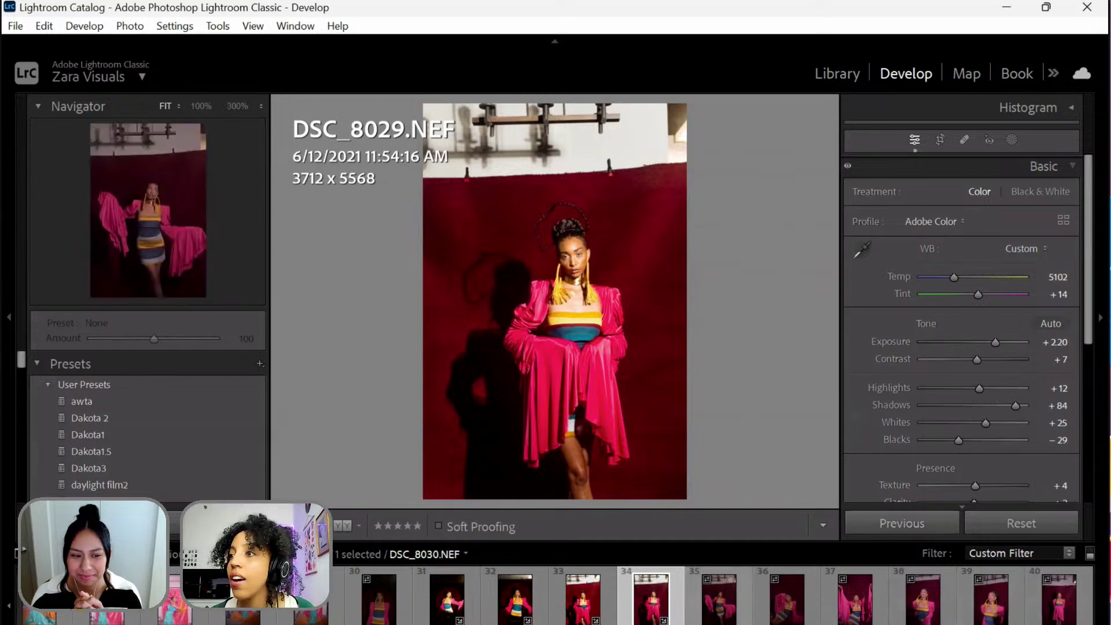
{"action": "scroll", "coordinate": [418, 599], "scroll_direction": "up", "scroll_amount": 10}
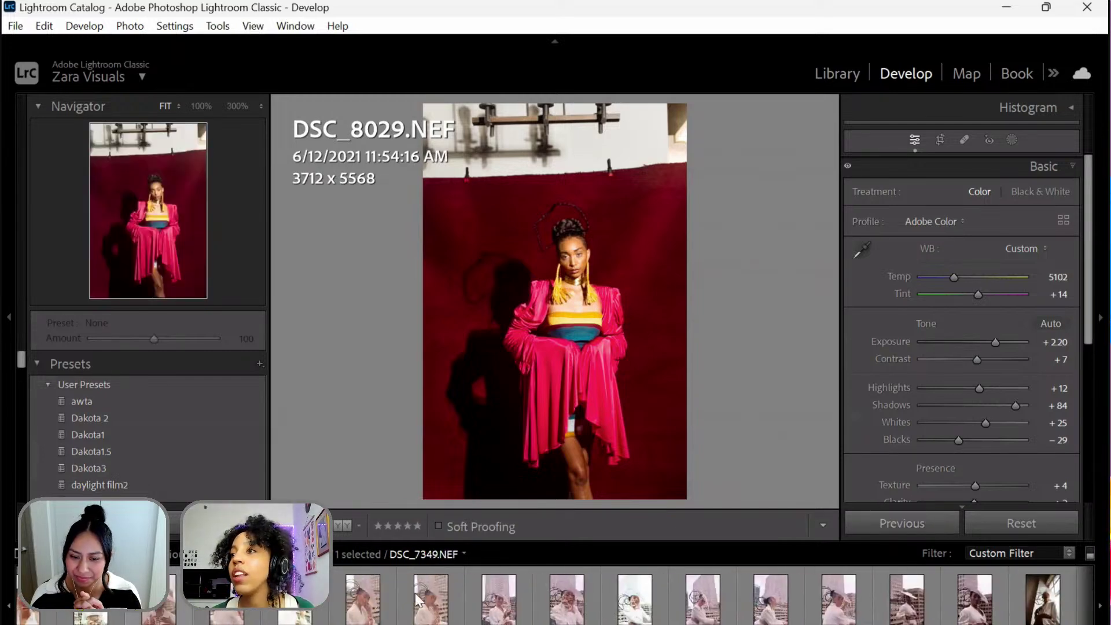
{"action": "scroll", "coordinate": [910, 281], "scroll_direction": "down", "scroll_amount": 5}
{"action": "scroll", "coordinate": [912, 289], "scroll_direction": "up", "scroll_amount": 5}
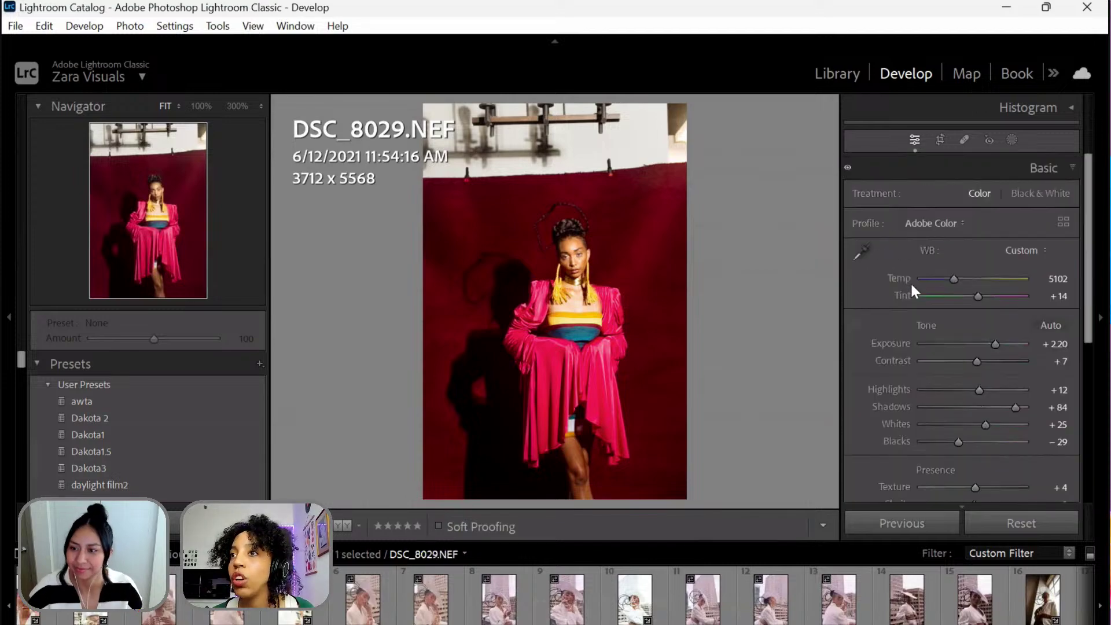
{"action": "left_click", "coordinate": [566, 268]}
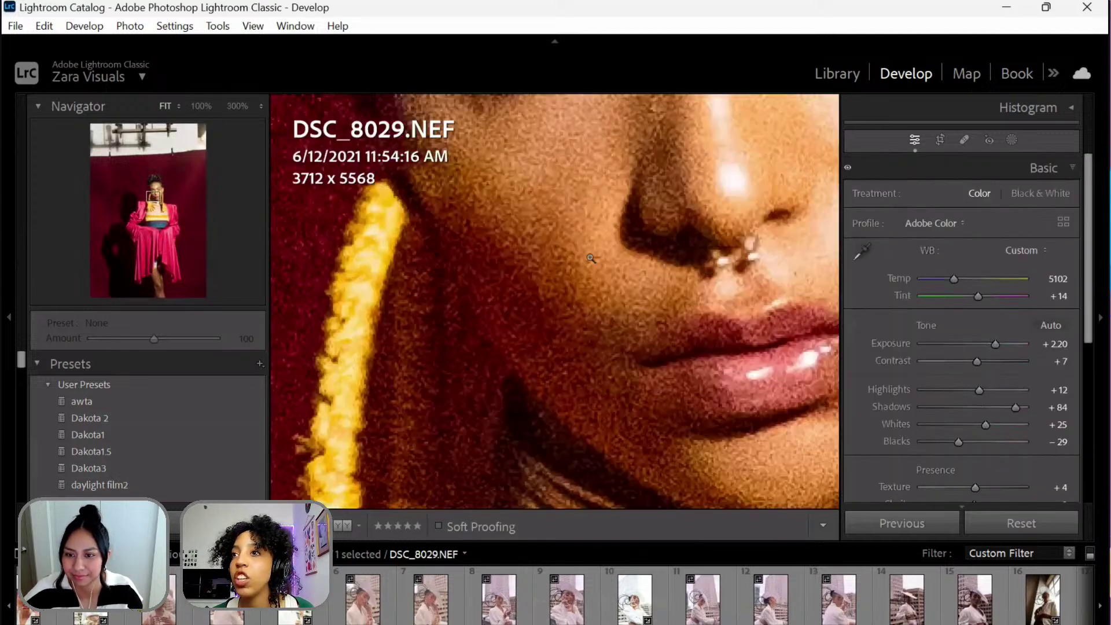
{"action": "left_click", "coordinate": [622, 276]}
{"action": "key", "text": "backslash"}
{"action": "key", "text": "backslash"}
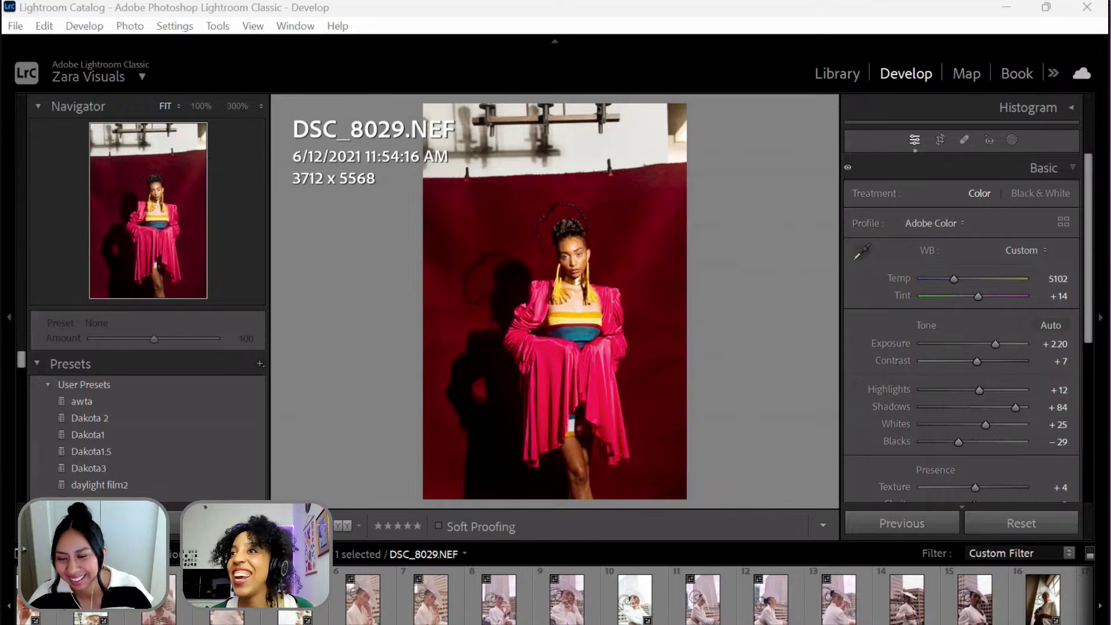
- Switch to File Explorer and look through the exported JPG photos in the DAKOTA FOR ADOBE folder
{"action": "key", "text": "alt+Tab"}
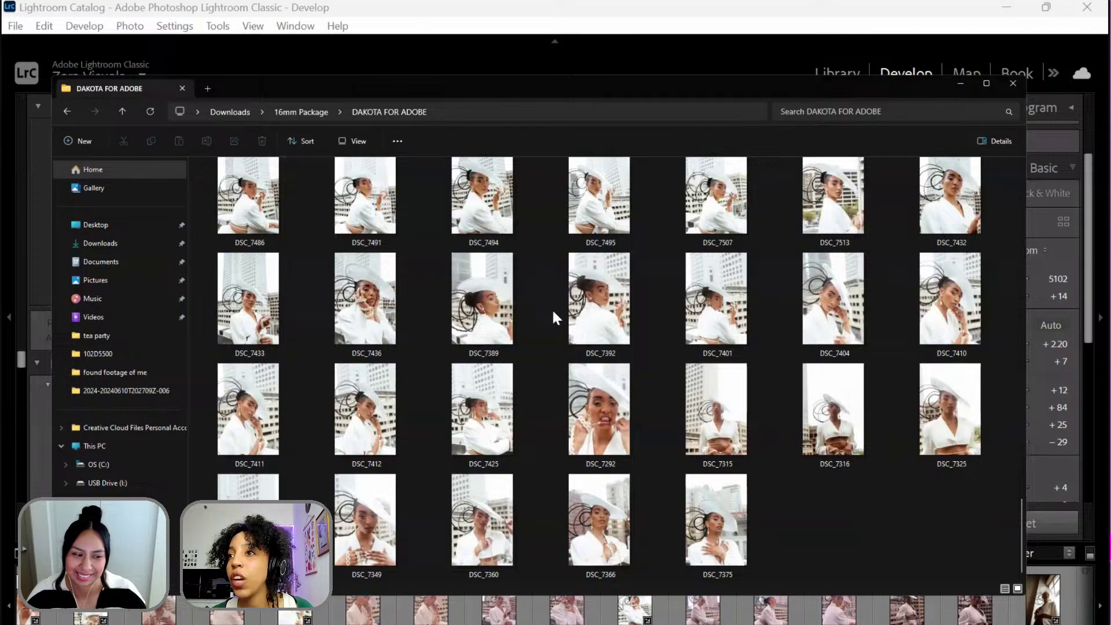
{"action": "scroll", "coordinate": [557, 313], "scroll_direction": "down", "scroll_amount": 10}
{"action": "scroll", "coordinate": [559, 320], "scroll_direction": "down", "scroll_amount": 10}
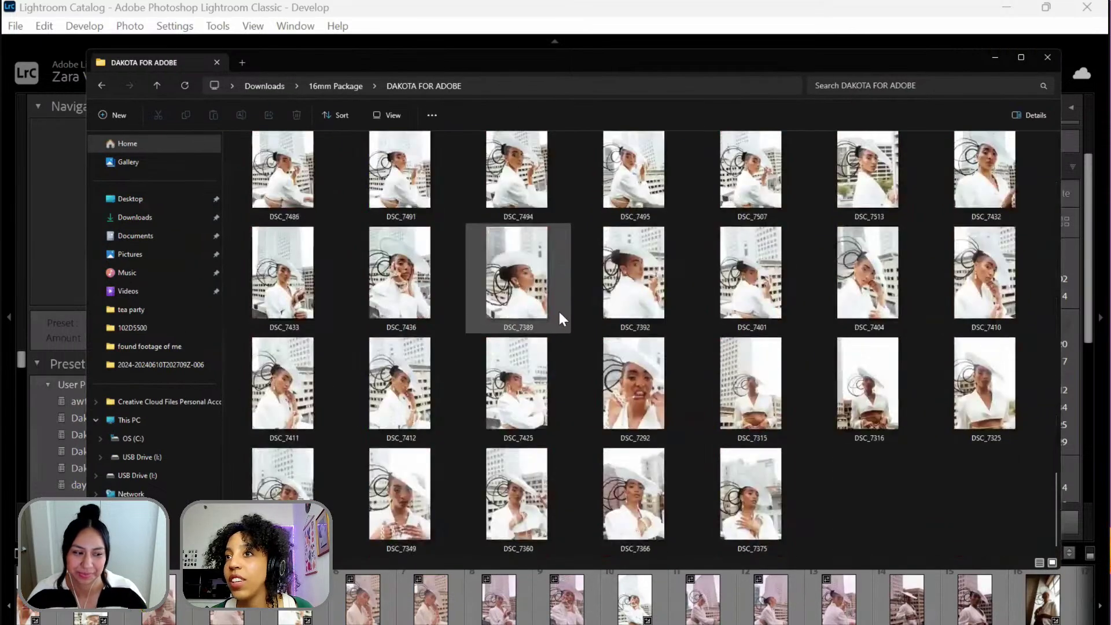
{"action": "scroll", "coordinate": [558, 309], "scroll_direction": "up", "scroll_amount": 5}
{"action": "scroll", "coordinate": [527, 313], "scroll_direction": "down", "scroll_amount": 10}
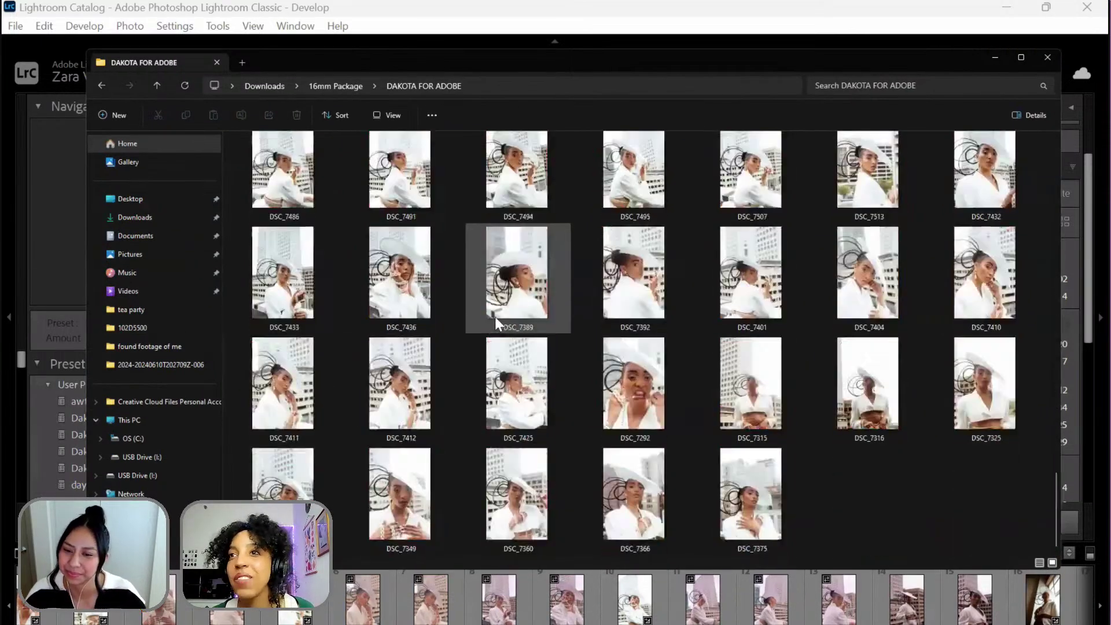
{"action": "scroll", "coordinate": [475, 314], "scroll_direction": "up", "scroll_amount": 15}
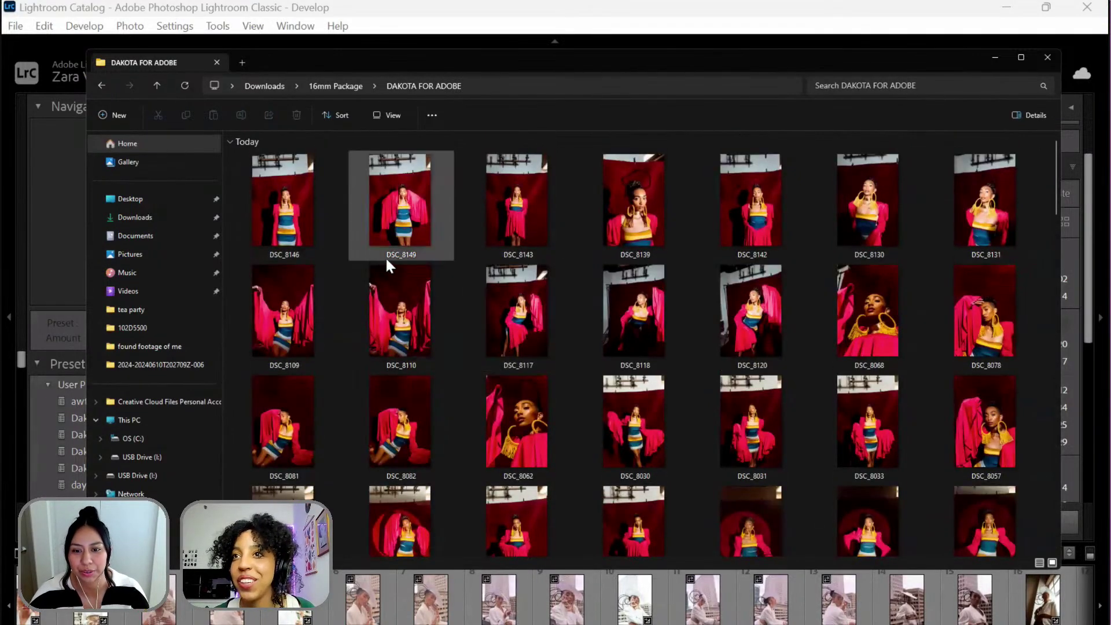
{"action": "scroll", "coordinate": [495, 247], "scroll_direction": "down", "scroll_amount": 8}
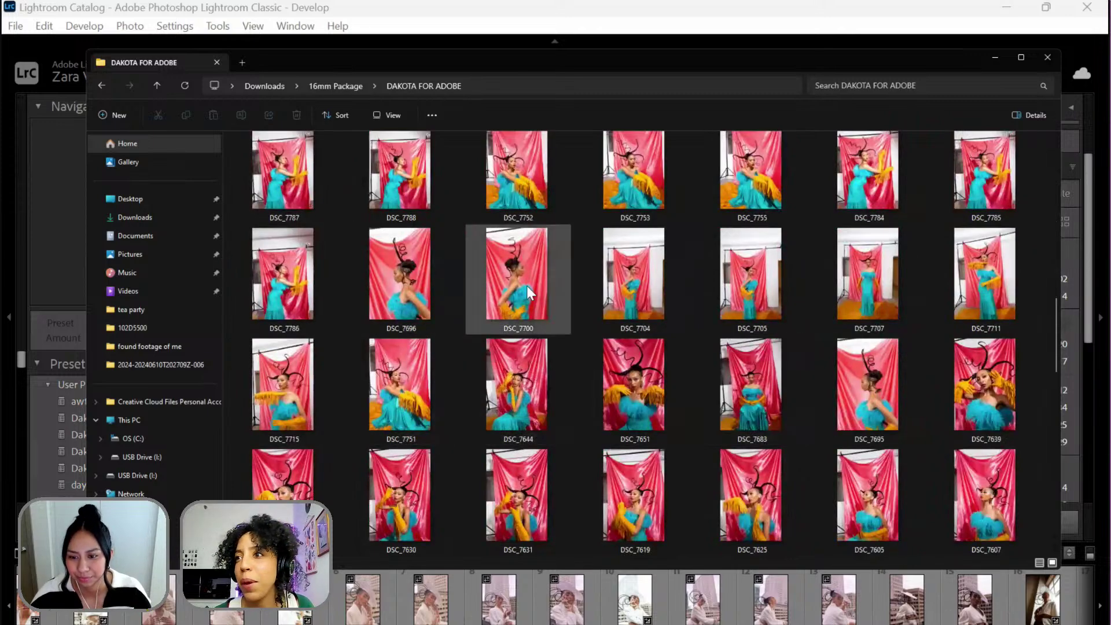
{"action": "scroll", "coordinate": [718, 356], "scroll_direction": "down", "scroll_amount": 10}
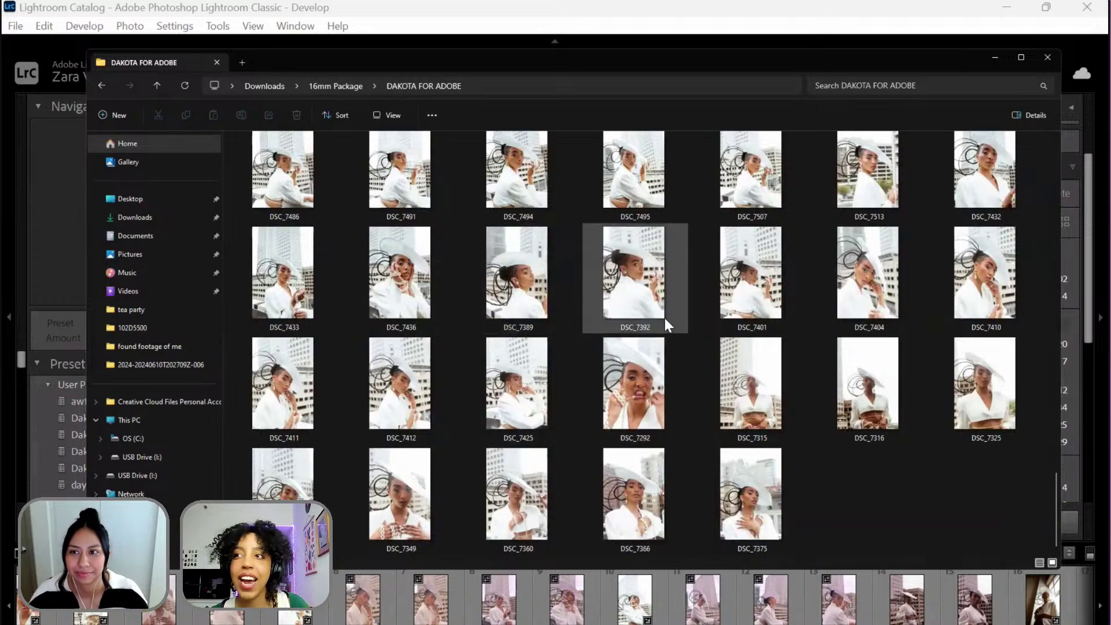
{"action": "scroll", "coordinate": [643, 317], "scroll_direction": "up", "scroll_amount": 15}
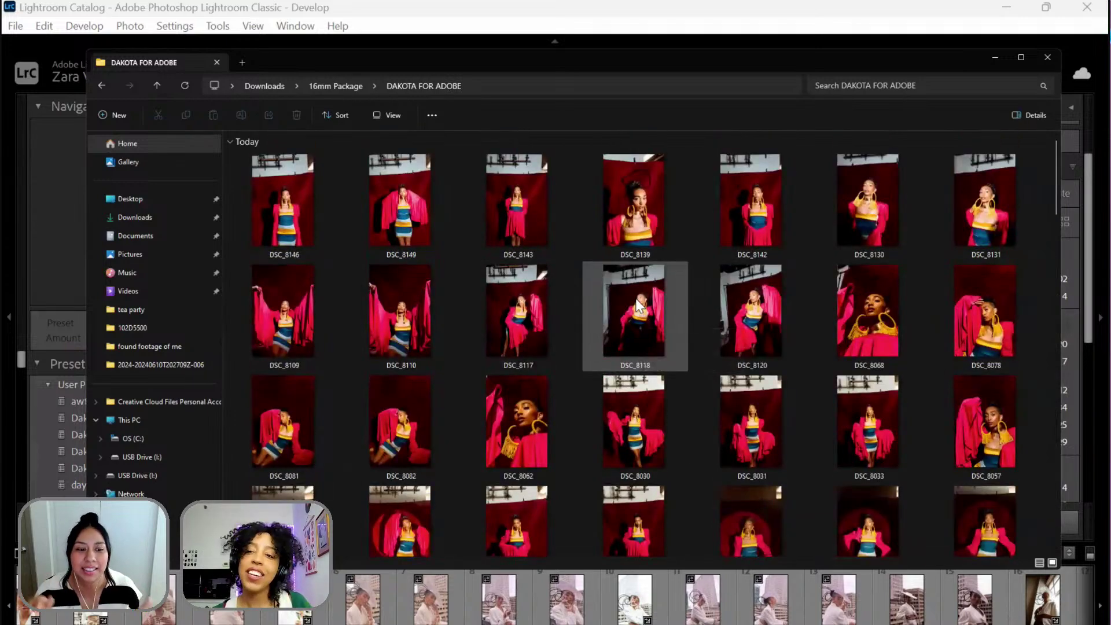
{"action": "scroll", "coordinate": [632, 293], "scroll_direction": "down", "scroll_amount": 15}
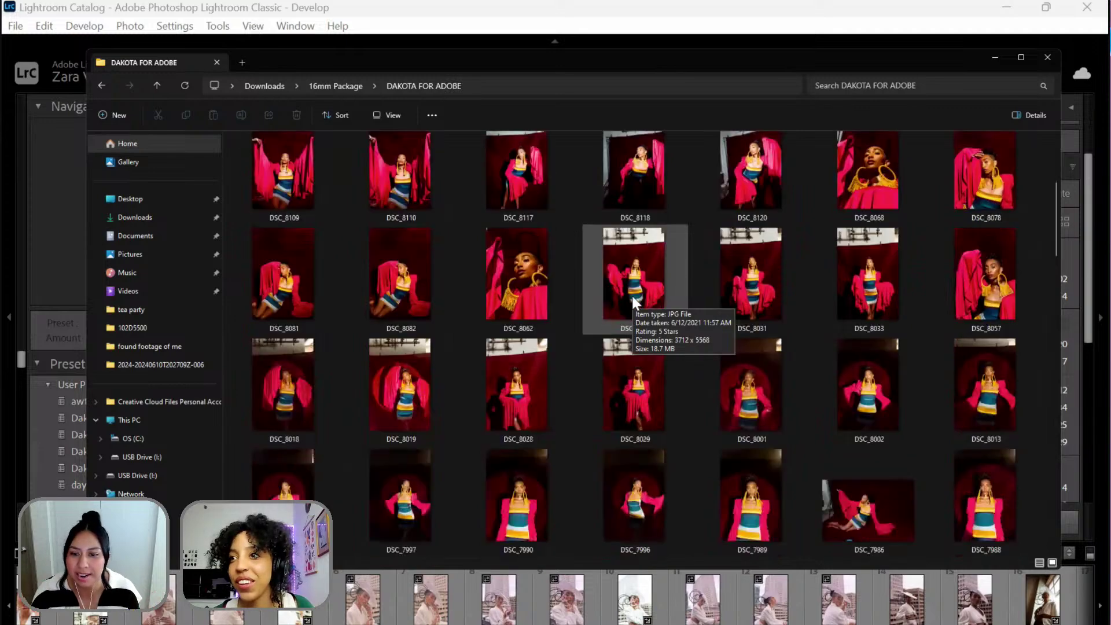
{"action": "scroll", "coordinate": [529, 336], "scroll_direction": "up", "scroll_amount": 6}
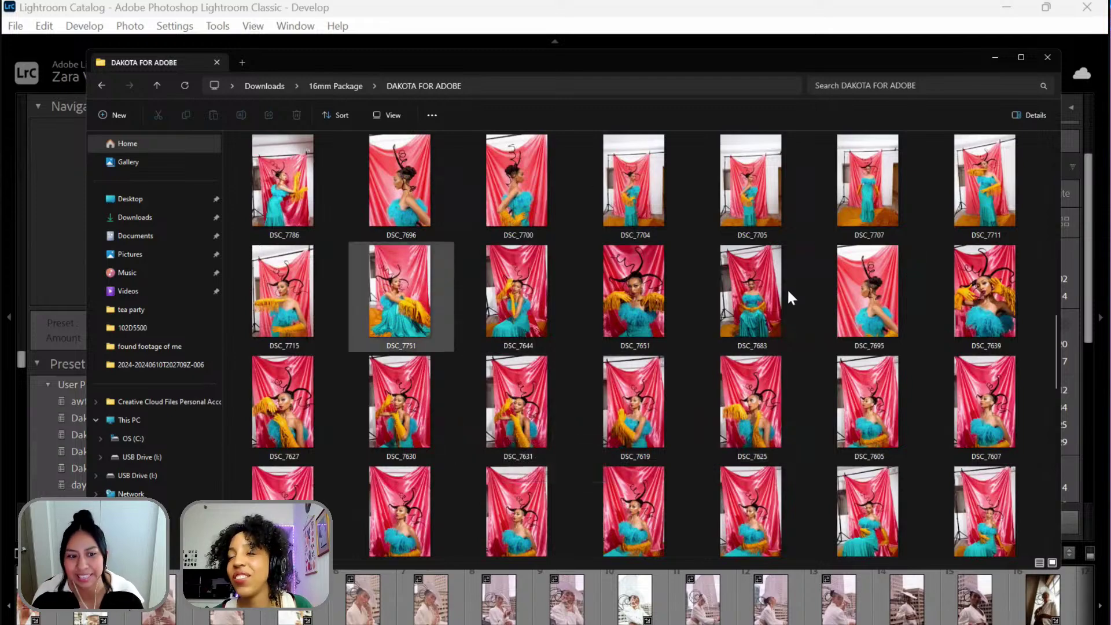
{"action": "scroll", "coordinate": [584, 287], "scroll_direction": "up", "scroll_amount": 5}
{"action": "scroll", "coordinate": [584, 284], "scroll_direction": "up", "scroll_amount": 3}
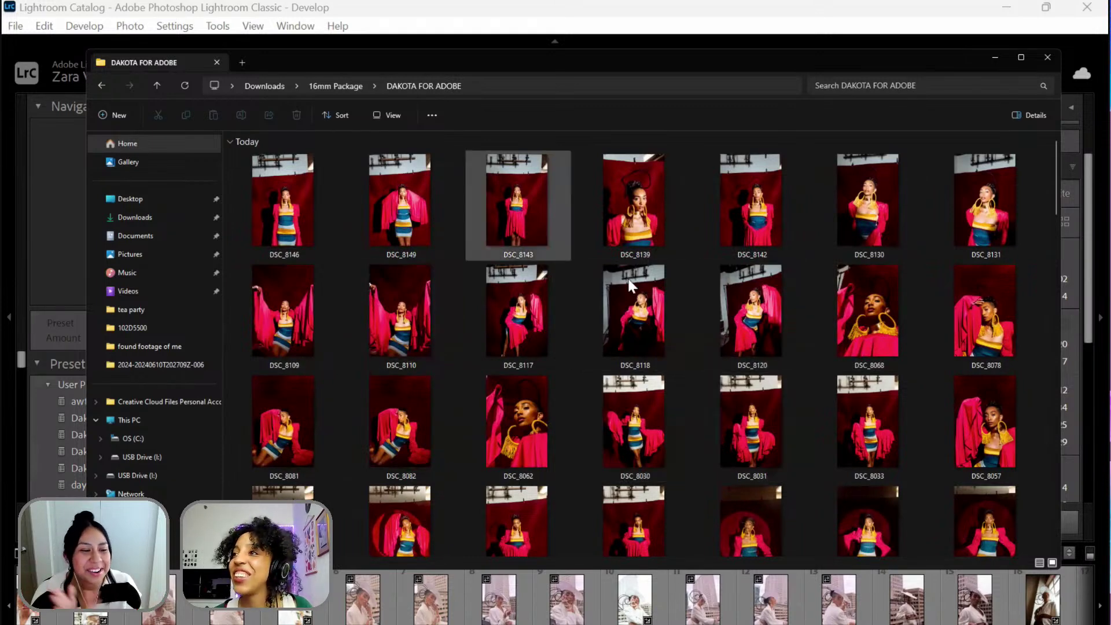
{"action": "scroll", "coordinate": [630, 283], "scroll_direction": "down", "scroll_amount": 10}
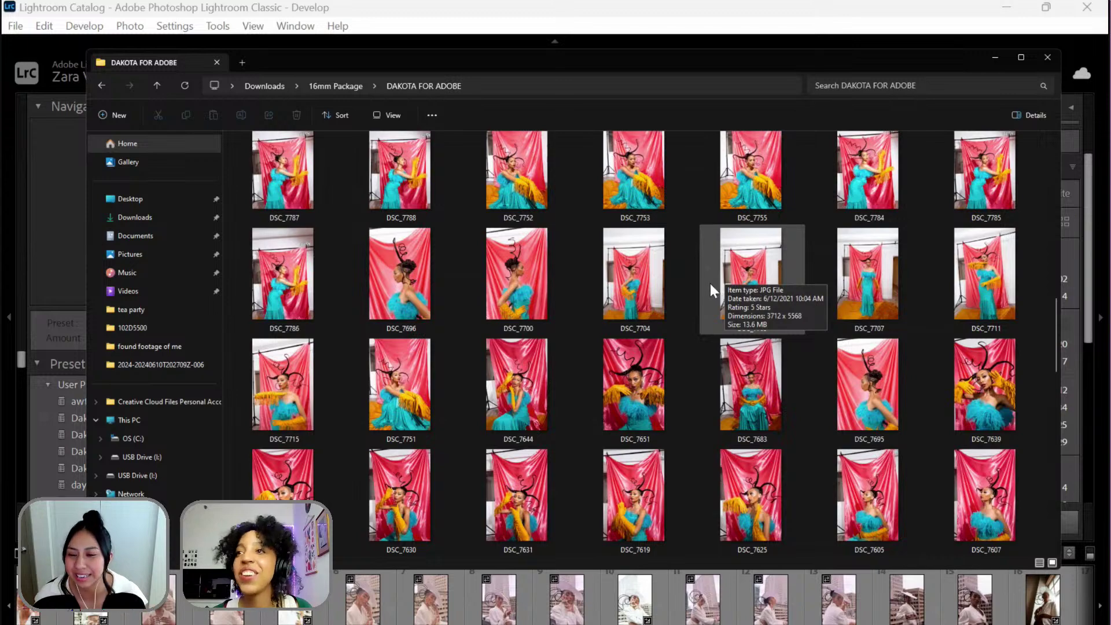
{"action": "scroll", "coordinate": [704, 290], "scroll_direction": "down", "scroll_amount": 5}
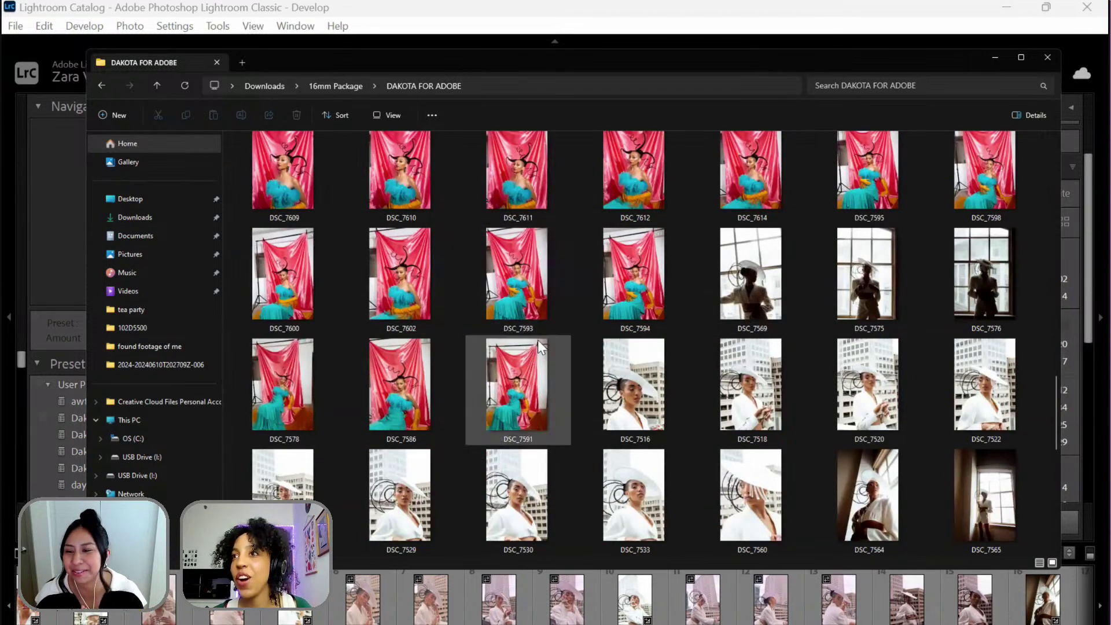
{"action": "scroll", "coordinate": [538, 340], "scroll_direction": "up", "scroll_amount": 5}
{"action": "scroll", "coordinate": [660, 269], "scroll_direction": "up", "scroll_amount": 2}
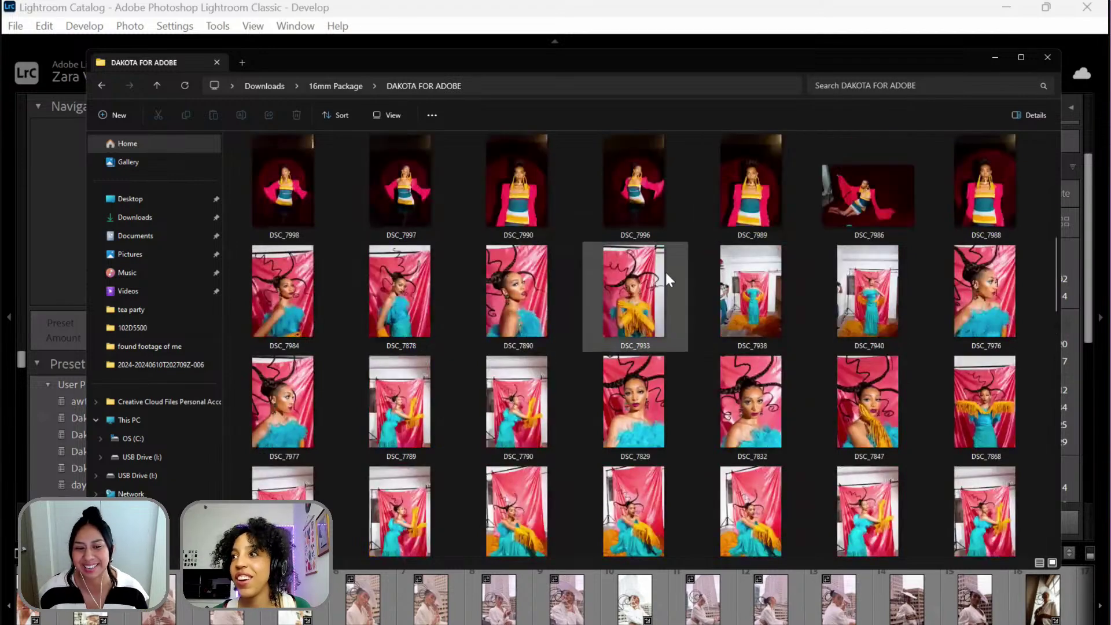
{"action": "scroll", "coordinate": [754, 277], "scroll_direction": "down", "scroll_amount": 3}
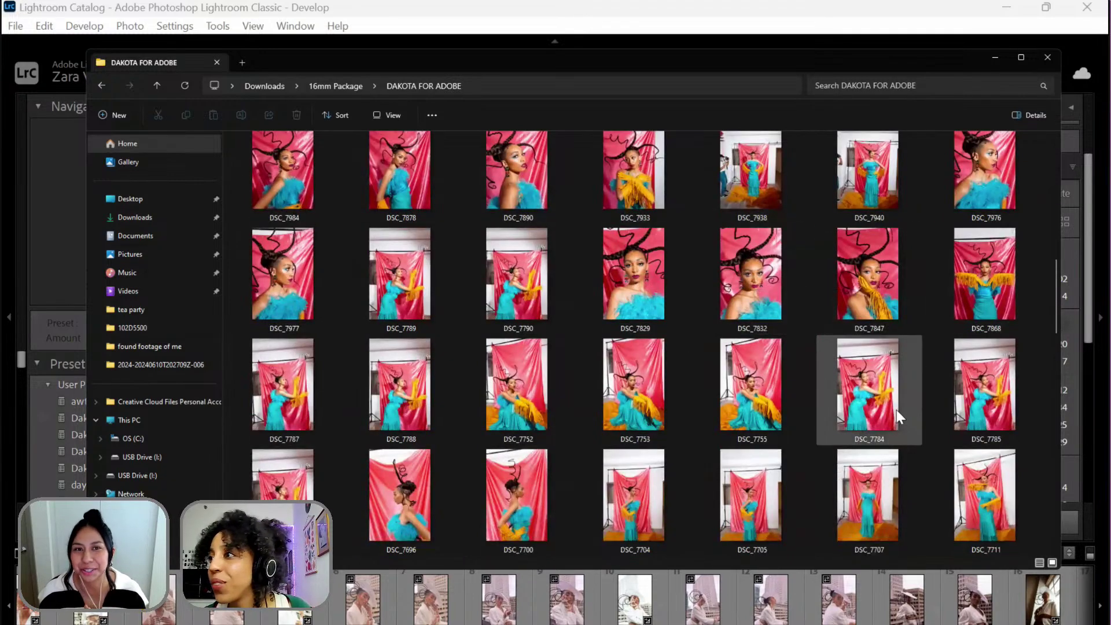
{"action": "scroll", "coordinate": [895, 409], "scroll_direction": "down", "scroll_amount": 2}
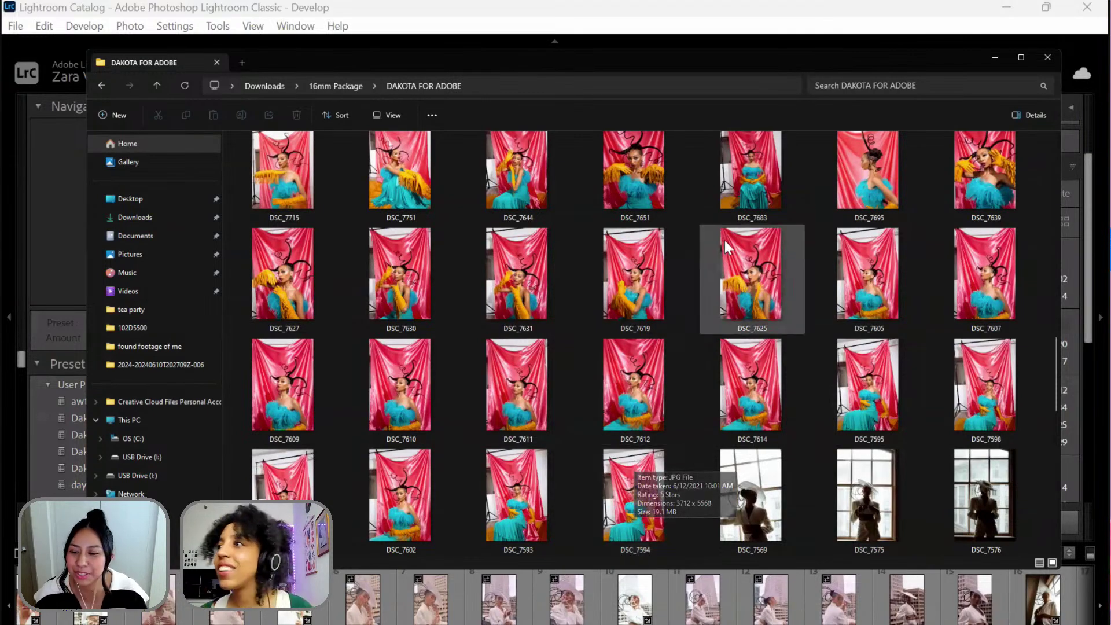
{"action": "scroll", "coordinate": [578, 334], "scroll_direction": "up", "scroll_amount": 1}
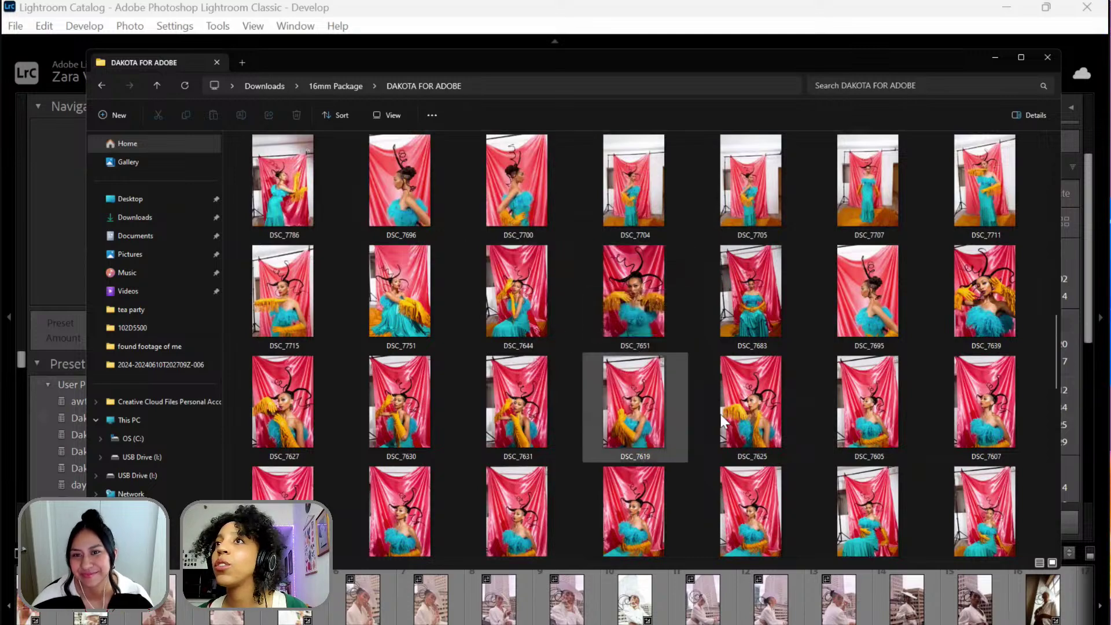
{"action": "scroll", "coordinate": [555, 258], "scroll_direction": "up", "scroll_amount": 5}
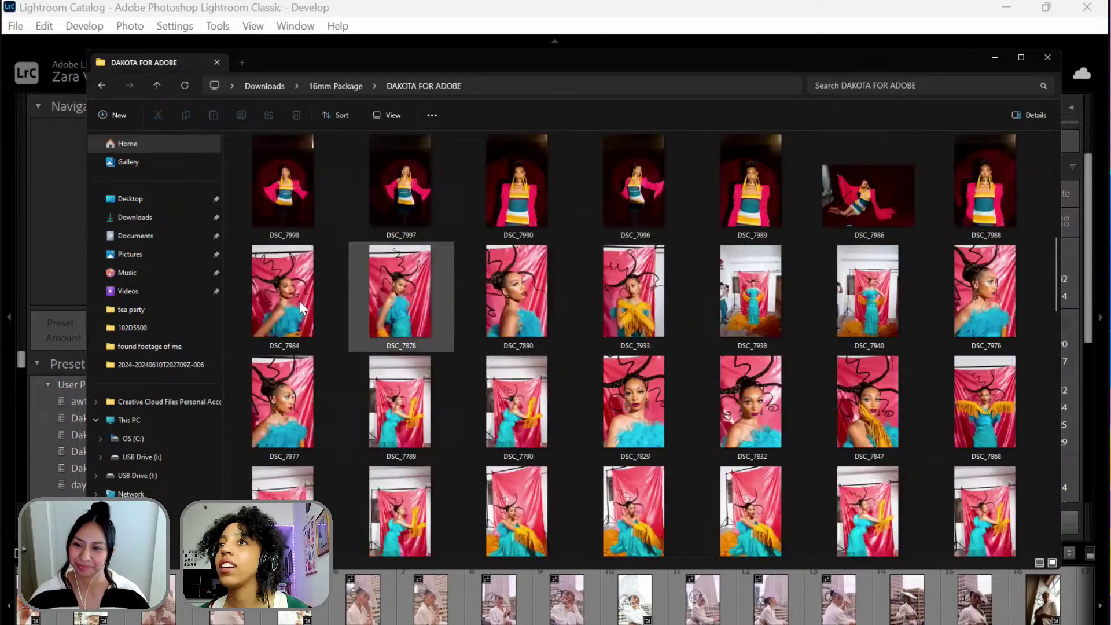
- Open DSC_7790.JPG in Photoshop and duplicate its Background layer
{"action": "left_click", "coordinate": [296, 305]}
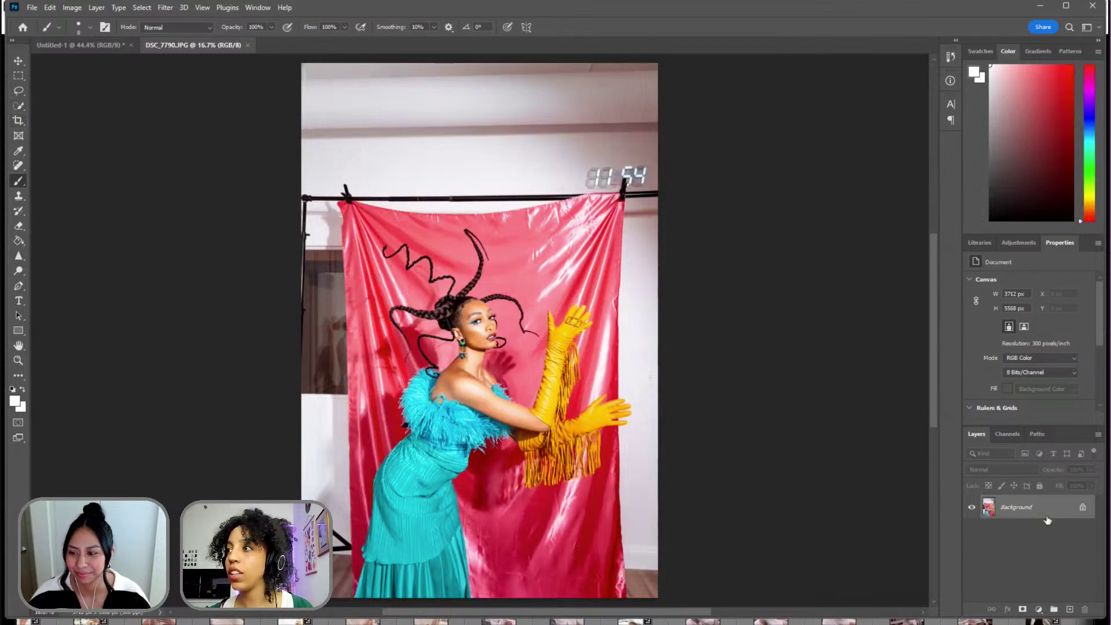
{"action": "key", "text": "ctrl+j"}
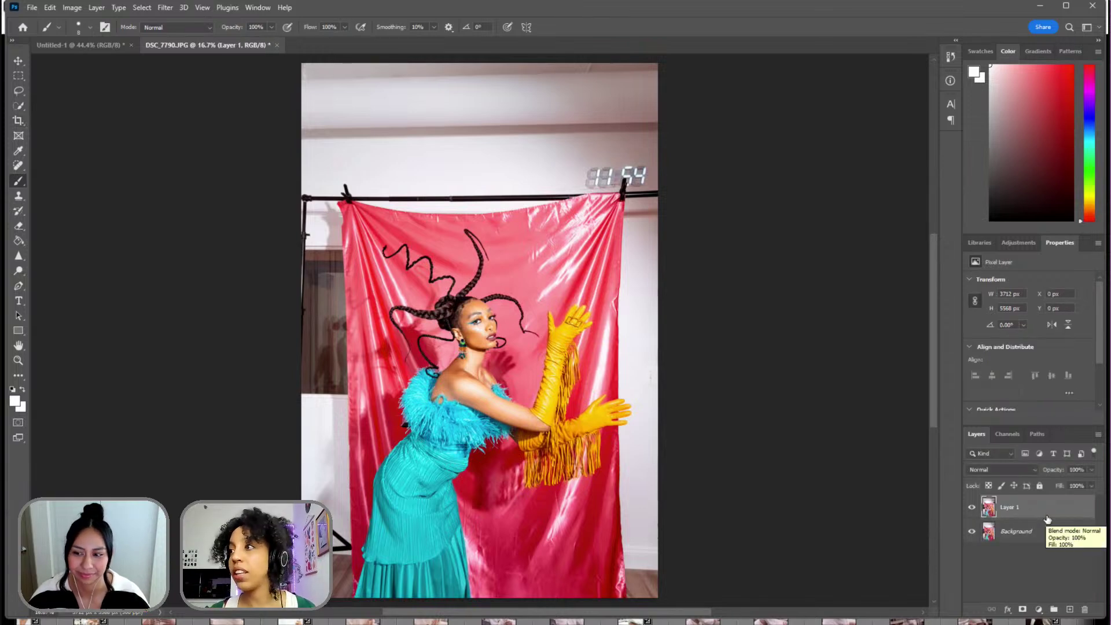
- Crop the photo to about 3250 × 4060 px around the pink backdrop, cutting away the wall and clock above it
{"action": "left_click", "coordinate": [1029, 533]}
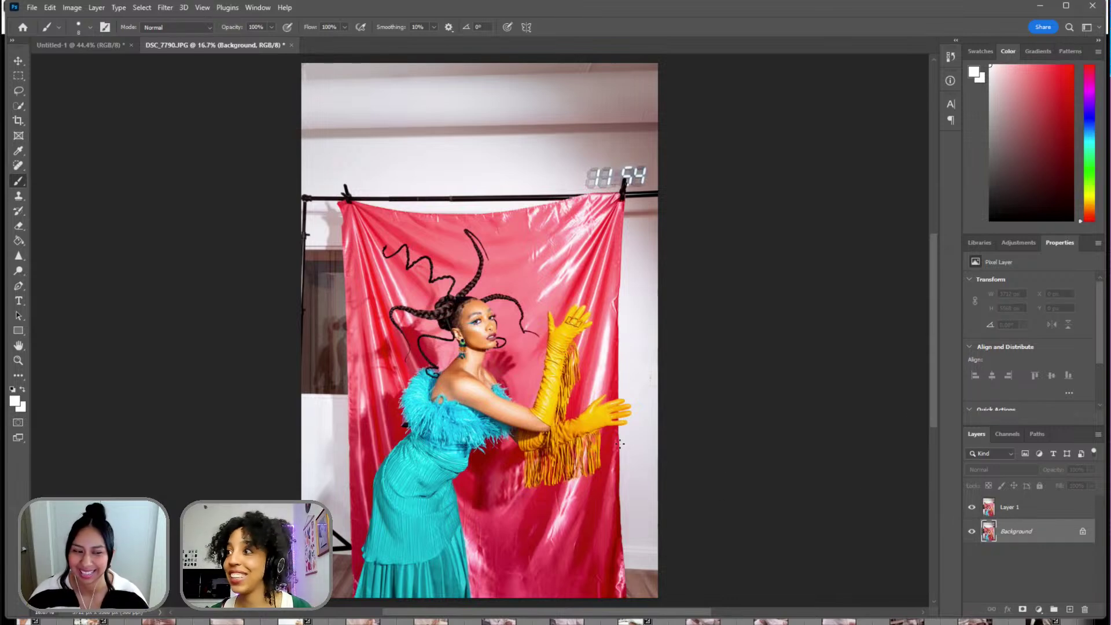
{"action": "left_click", "coordinate": [14, 122]}
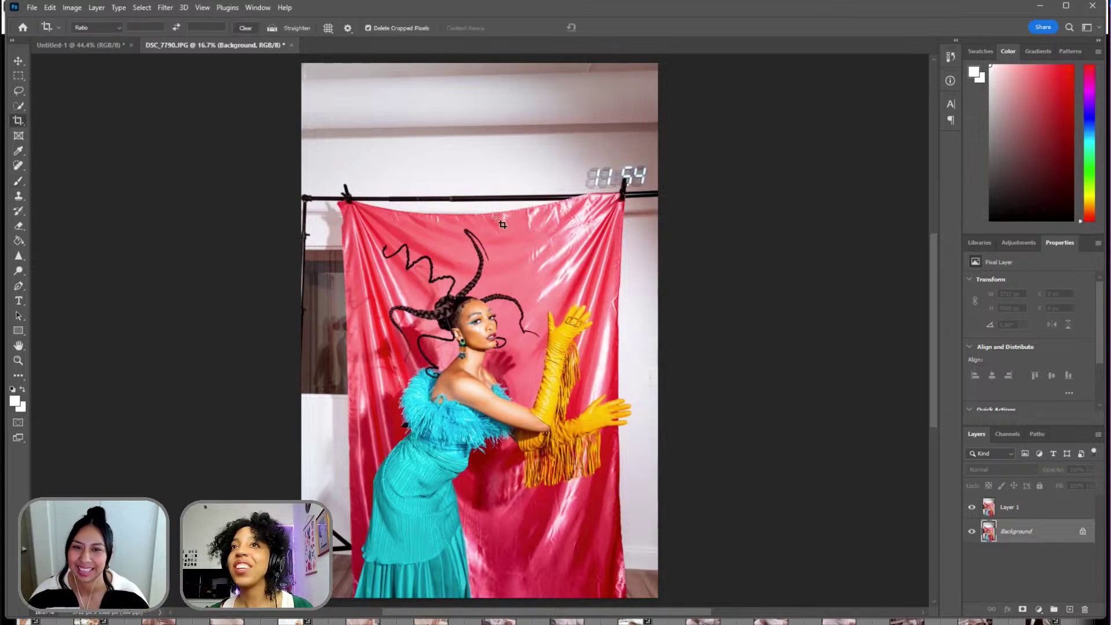
{"action": "left_click_drag", "start_coordinate": [347, 215], "coordinate": [645, 515]}
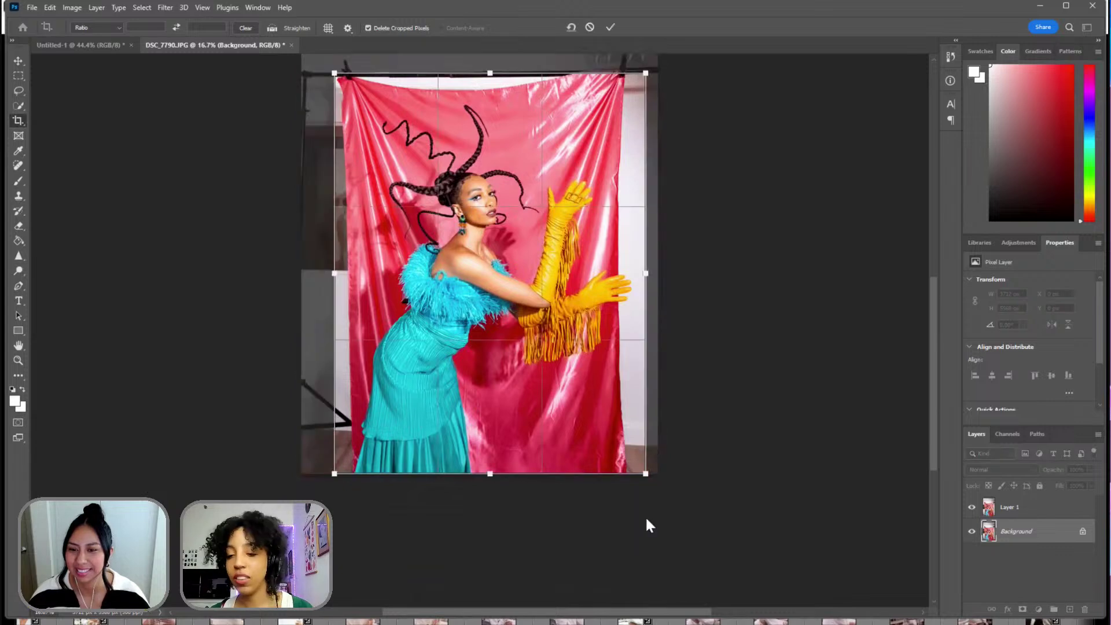
{"action": "key", "text": "Return"}
{"action": "scroll", "coordinate": [224, 301], "scroll_direction": "up", "scroll_amount": 5}
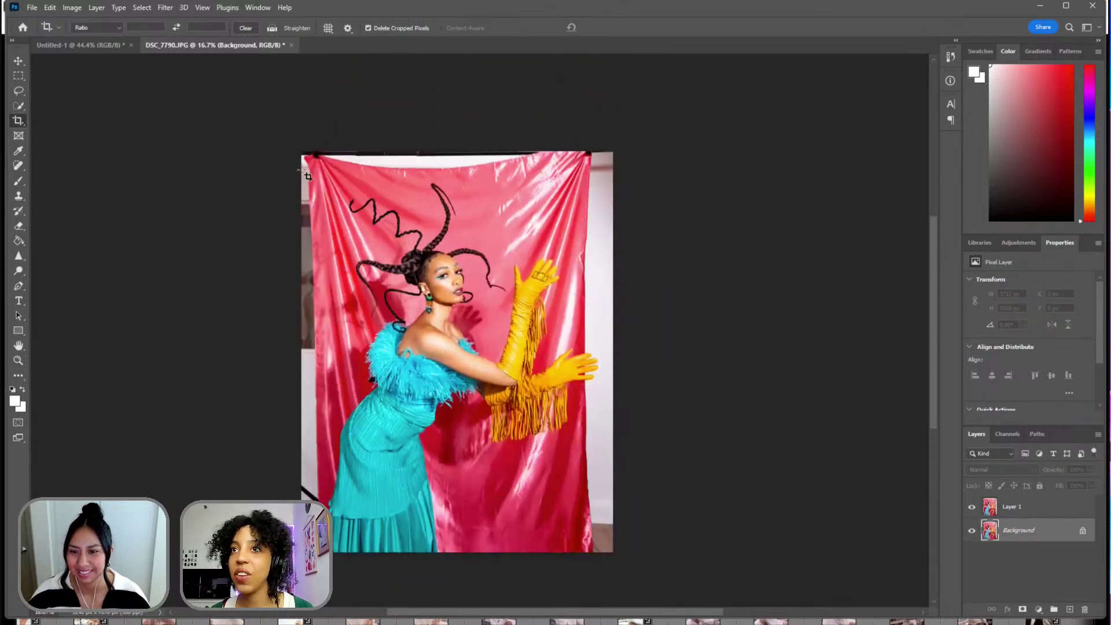
{"action": "scroll", "coordinate": [694, 337], "scroll_direction": "down", "scroll_amount": 2}
{"action": "key", "text": "Return"}
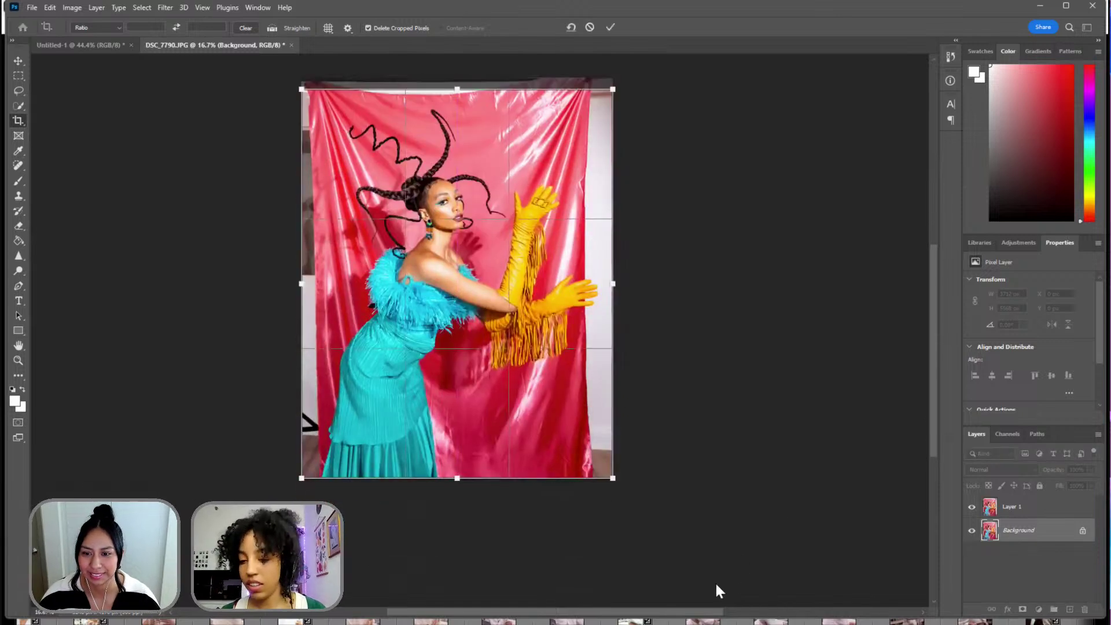
- Select Layer 1 and open it in the Liquify filter
{"action": "left_click", "coordinate": [18, 360]}
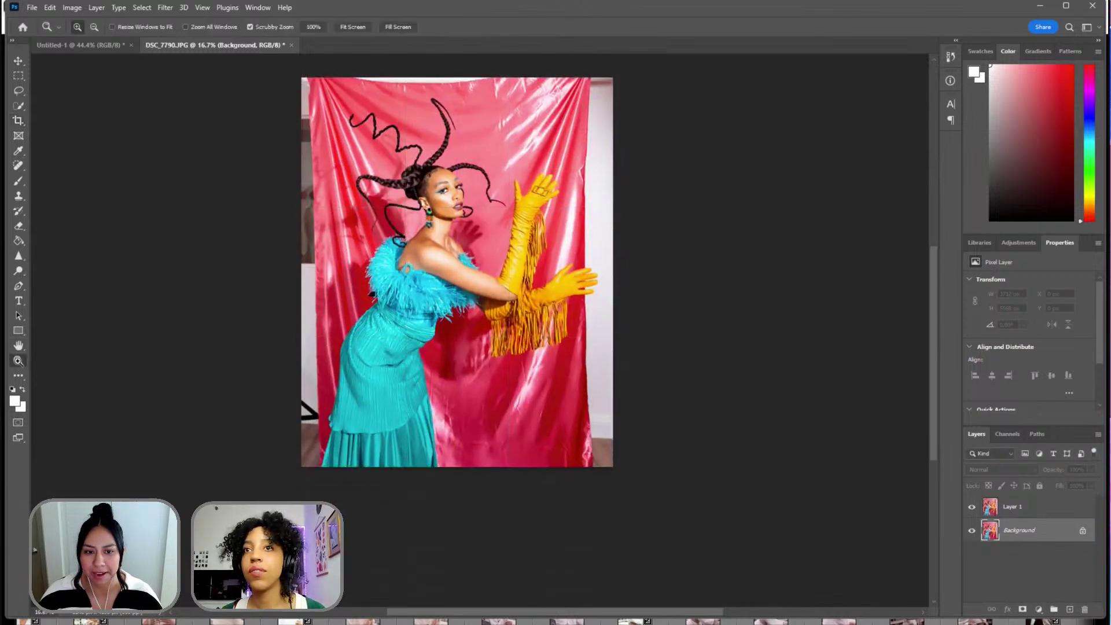
{"action": "right_click", "coordinate": [489, 303]}
{"action": "left_click", "coordinate": [490, 299]}
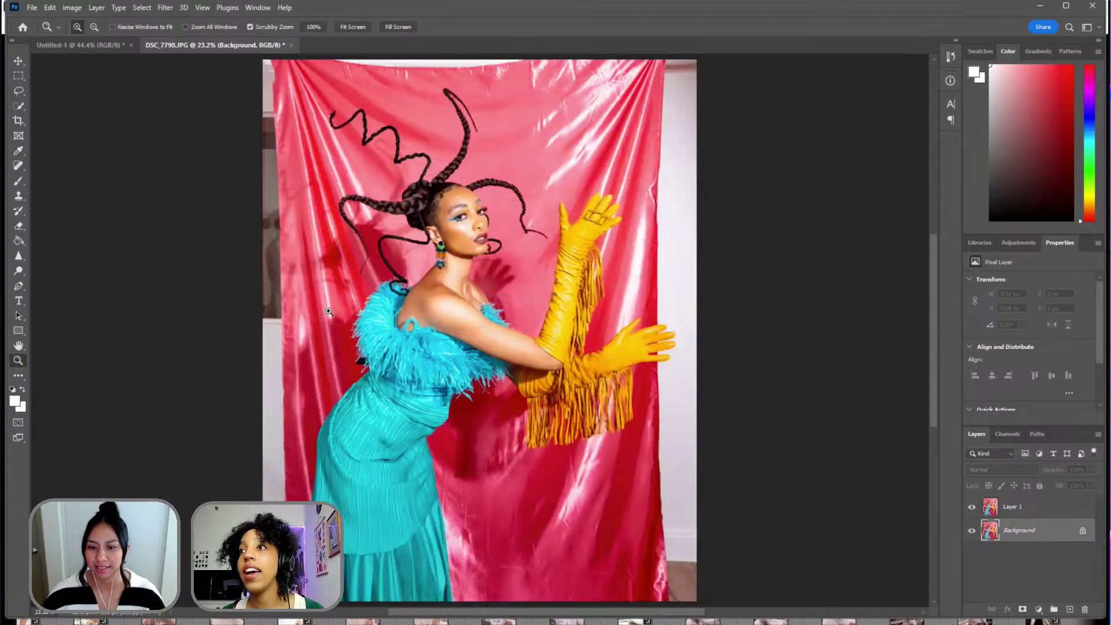
{"action": "scroll", "coordinate": [602, 371], "scroll_direction": "up", "scroll_amount": 2}
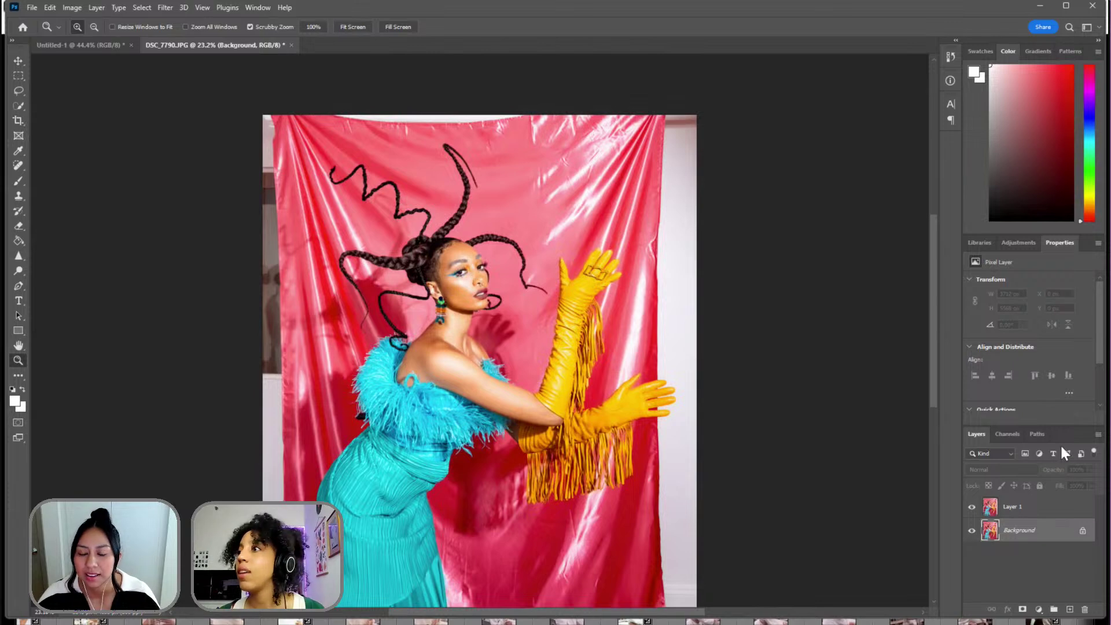
{"action": "left_click", "coordinate": [1041, 513]}
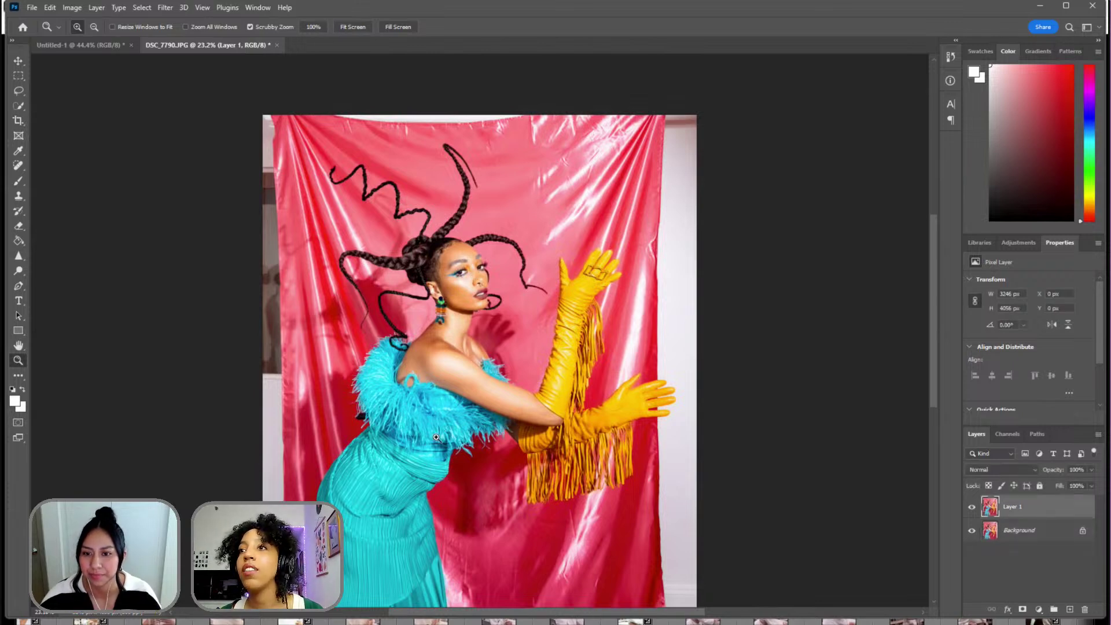
{"action": "left_click_drag", "start_coordinate": [430, 426], "coordinate": [458, 393]}
{"action": "left_click", "coordinate": [458, 394]}
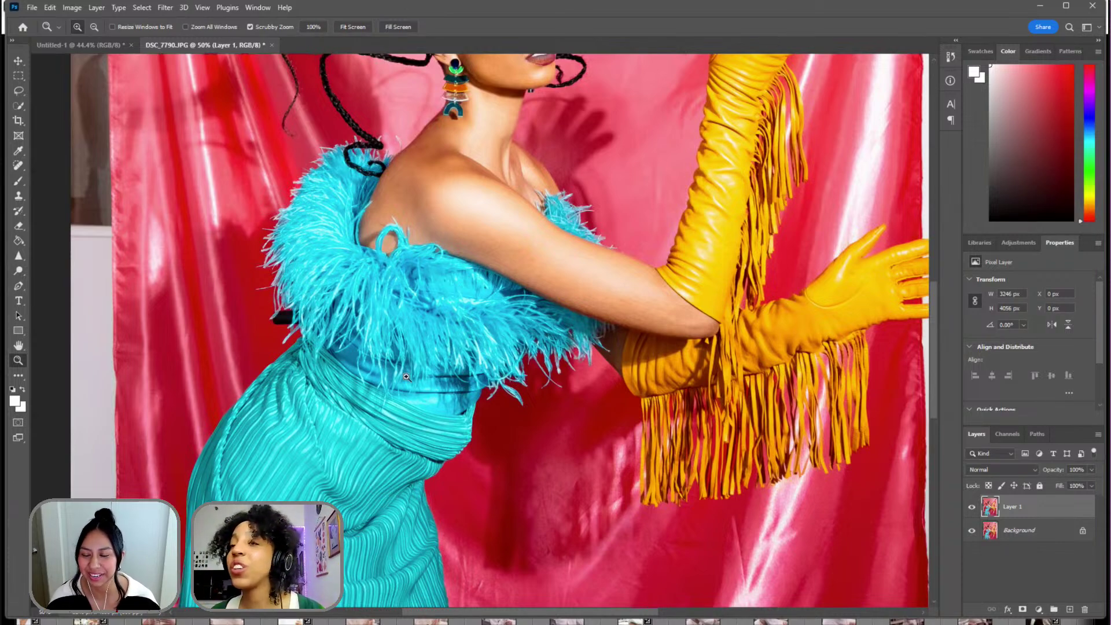
{"action": "scroll", "coordinate": [461, 342], "scroll_direction": "up", "scroll_amount": 3}
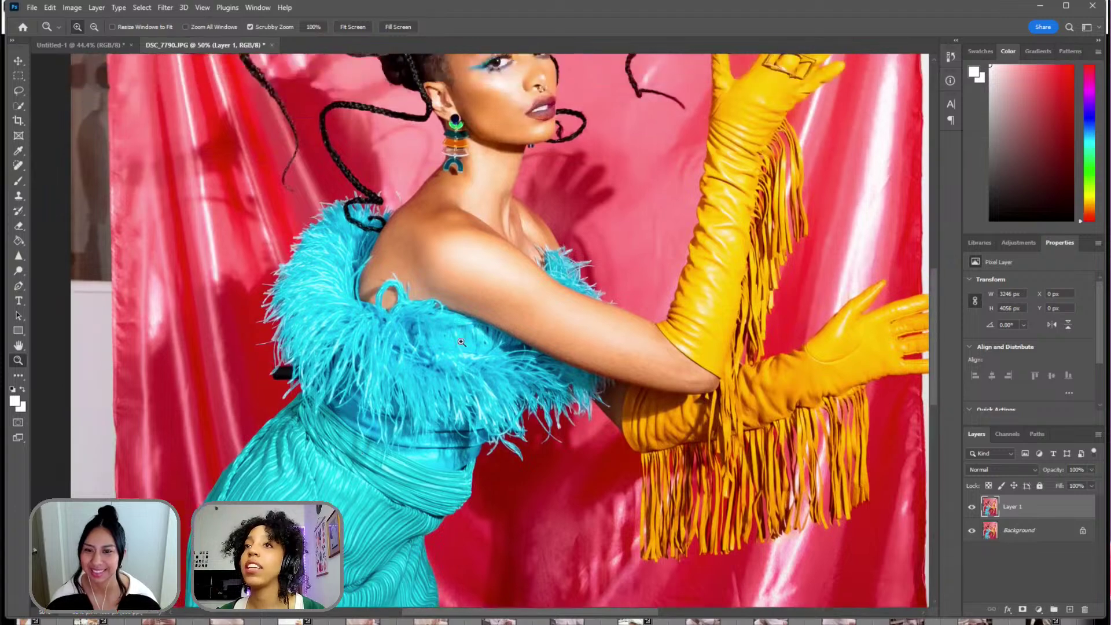
{"action": "left_click", "coordinate": [170, 8]}
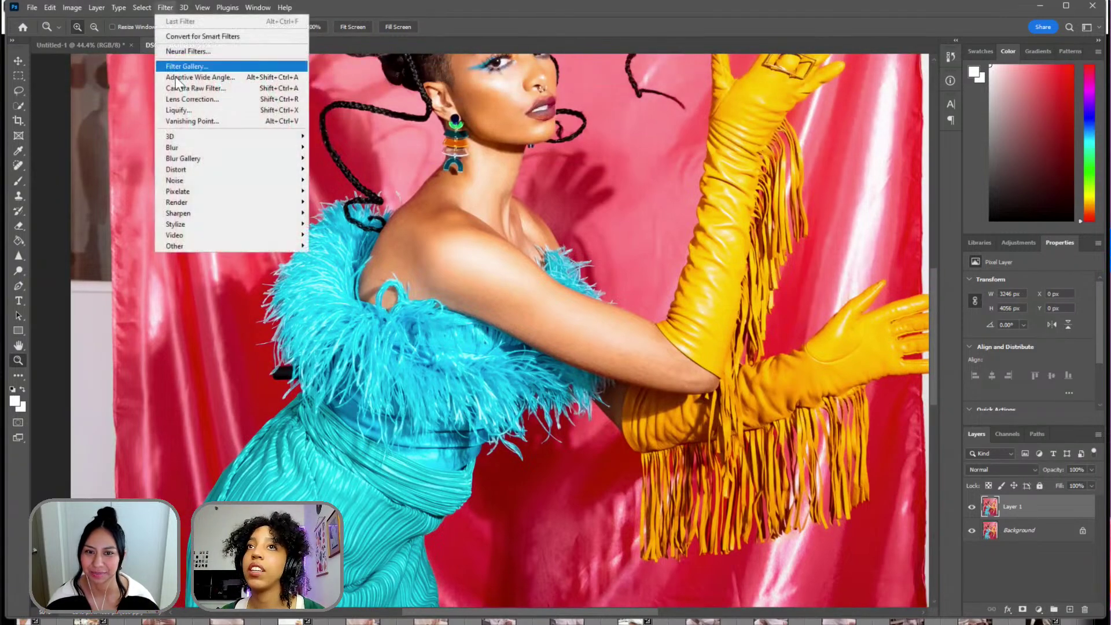
{"action": "left_click", "coordinate": [200, 111]}
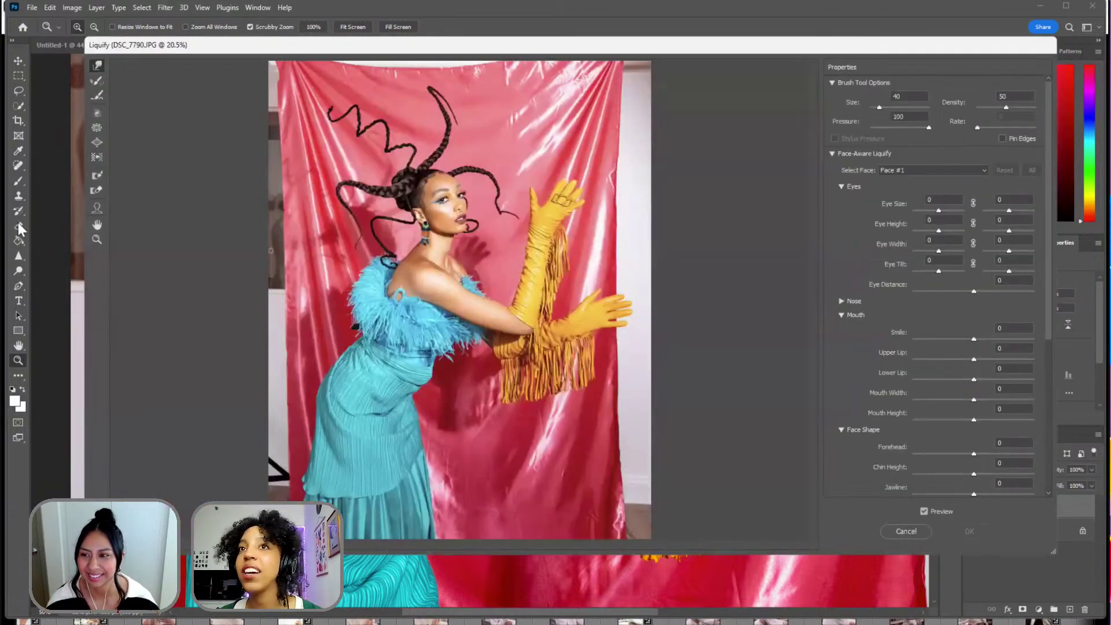
- Push the bulge at the front of the dress's waist inward with the Forward Warp tool, using brush sizes 500 and 300
{"action": "left_click", "coordinate": [96, 239]}
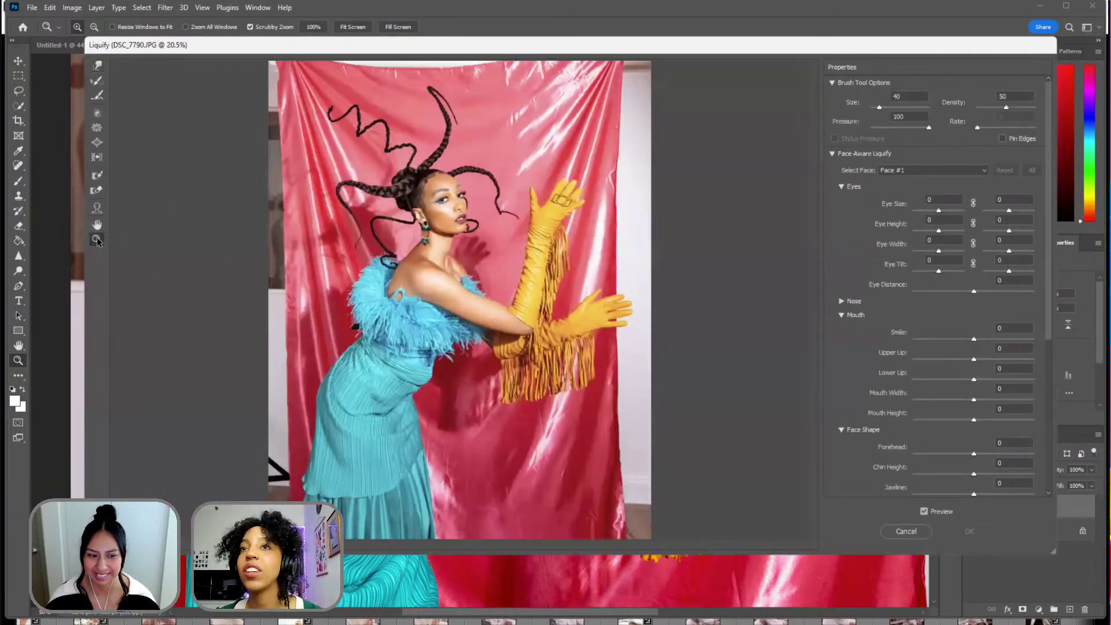
{"action": "left_click", "coordinate": [434, 363]}
{"action": "left_click", "coordinate": [346, 299]}
{"action": "left_click", "coordinate": [346, 299]}
{"action": "left_click", "coordinate": [348, 289]}
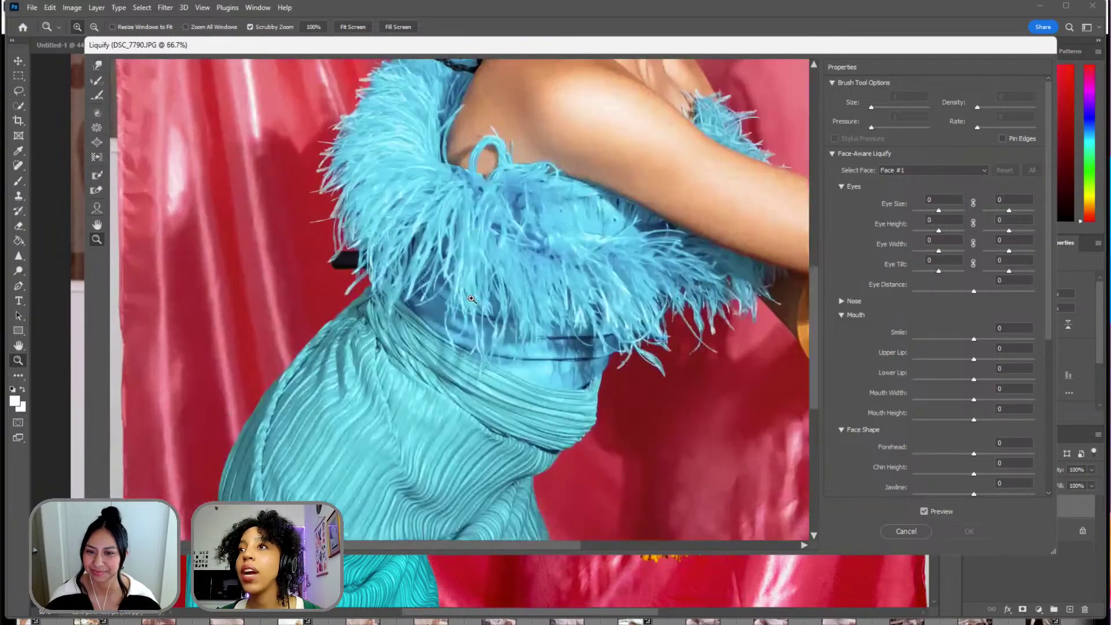
{"action": "scroll", "coordinate": [365, 174], "scroll_direction": "down", "scroll_amount": 1}
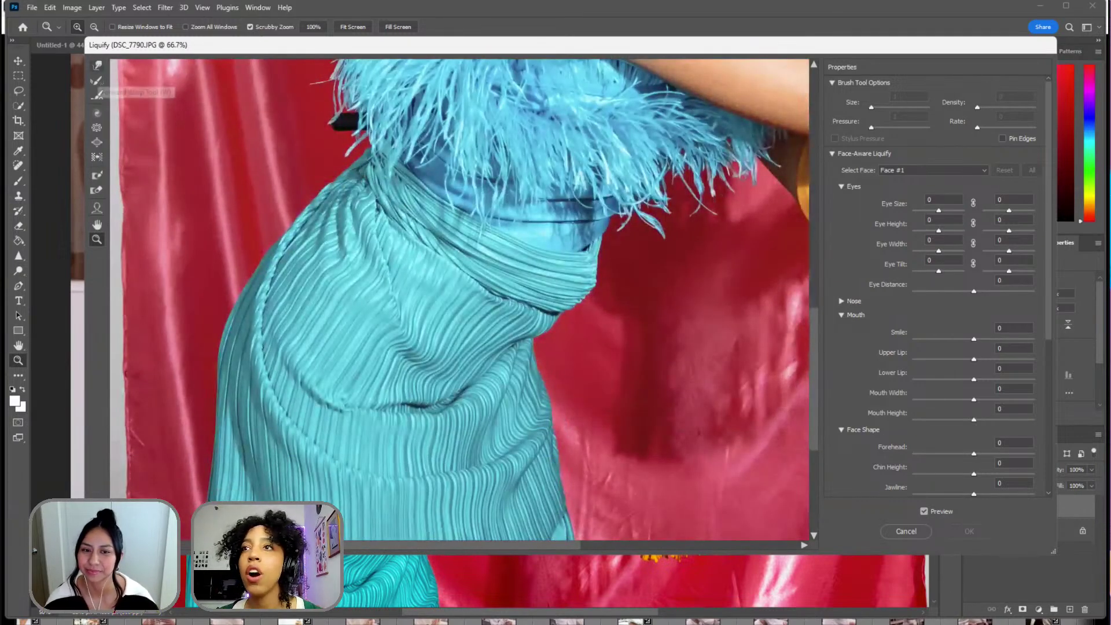
{"action": "left_click", "coordinate": [98, 65]}
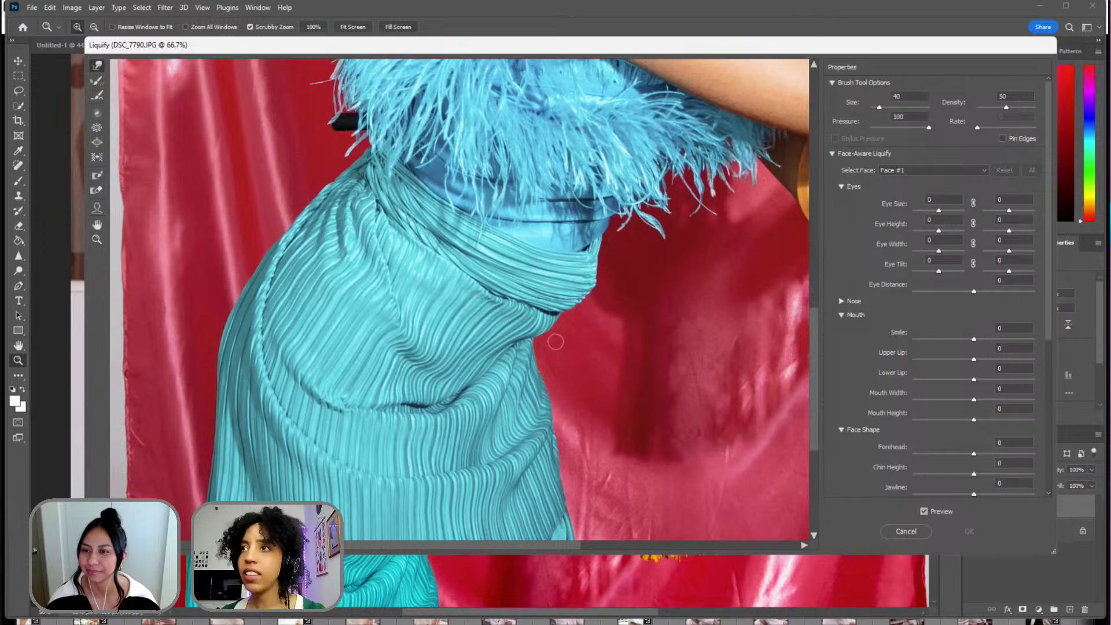
{"action": "key", "text": "bracketright"}
{"action": "key", "text": "bracketright"}
{"action": "key", "text": "bracketright"}
{"action": "key", "text": "bracketright"}
{"action": "key", "text": "bracketright"}
{"action": "key", "text": "bracketright"}
{"action": "key", "text": "bracketright"}
{"action": "key", "text": "bracketright"}
{"action": "key", "text": "bracketright"}
{"action": "key", "text": "bracketright"}
{"action": "key", "text": "bracketright"}
{"action": "key", "text": "bracketright"}
{"action": "key", "text": "bracketright"}
{"action": "key", "text": "bracketright"}
{"action": "key", "text": "bracketright"}
{"action": "key", "text": "bracketright"}
{"action": "key", "text": "bracketright"}
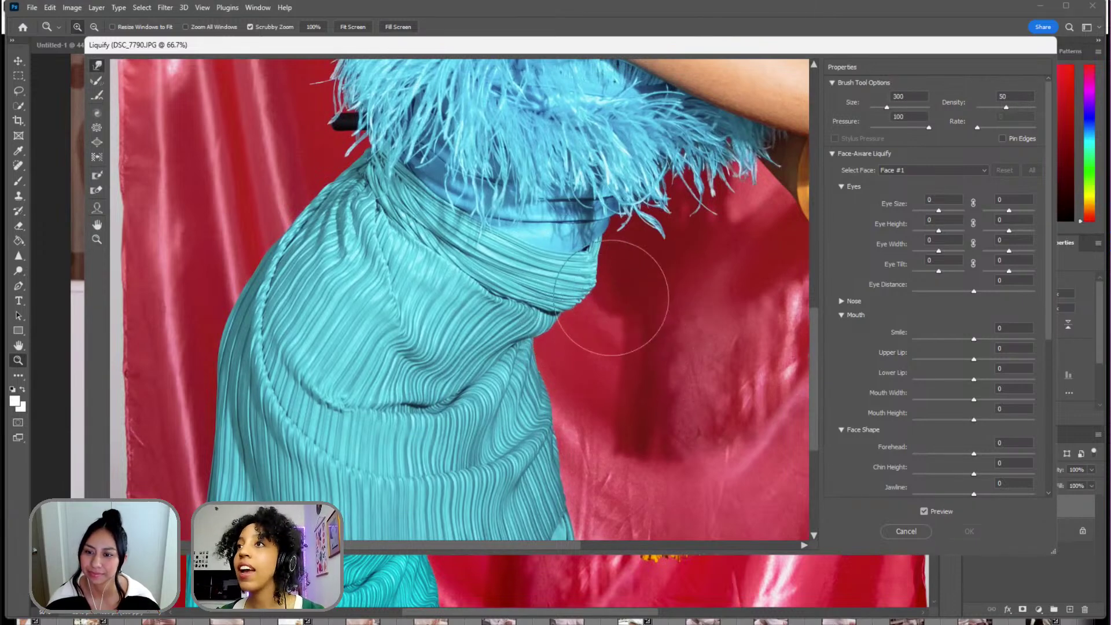
{"action": "key", "text": "bracketright"}
{"action": "key", "text": "bracketright"}
{"action": "key", "text": "bracketright"}
{"action": "key", "text": "bracketright"}
{"action": "key", "text": "bracketleft"}
{"action": "key", "text": "bracketleft"}
{"action": "key", "text": "bracketleft"}
{"action": "key", "text": "bracketleft"}
{"action": "key", "text": "bracketleft"}
{"action": "key", "text": "bracketleft"}
{"action": "key", "text": "bracketleft"}
{"action": "key", "text": "bracketleft"}
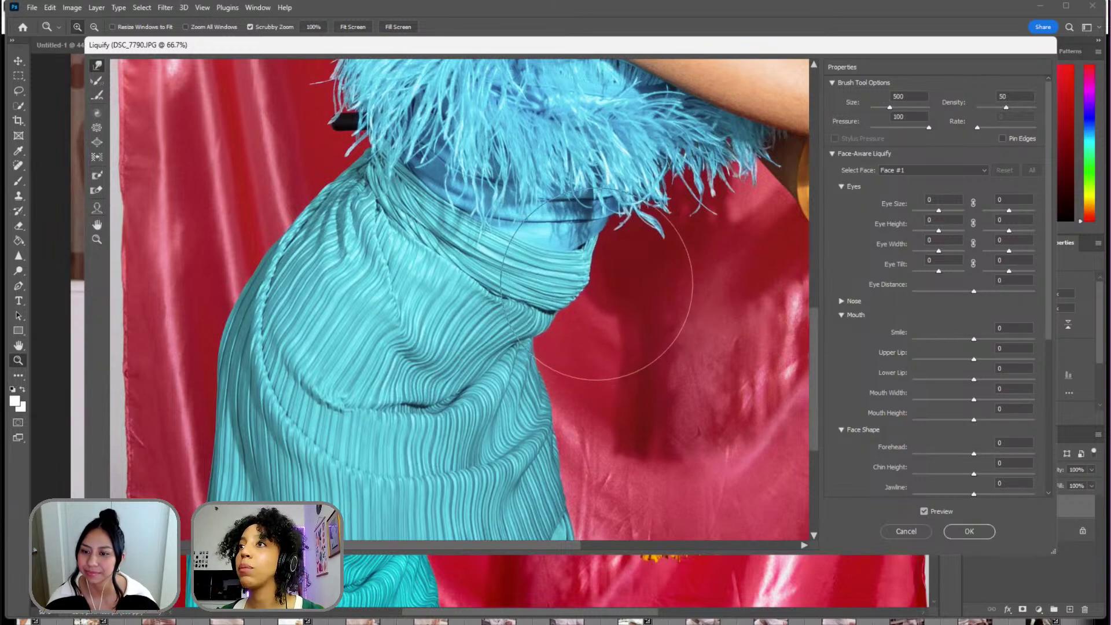
{"action": "left_click_drag", "start_coordinate": [620, 290], "coordinate": [596, 285]}
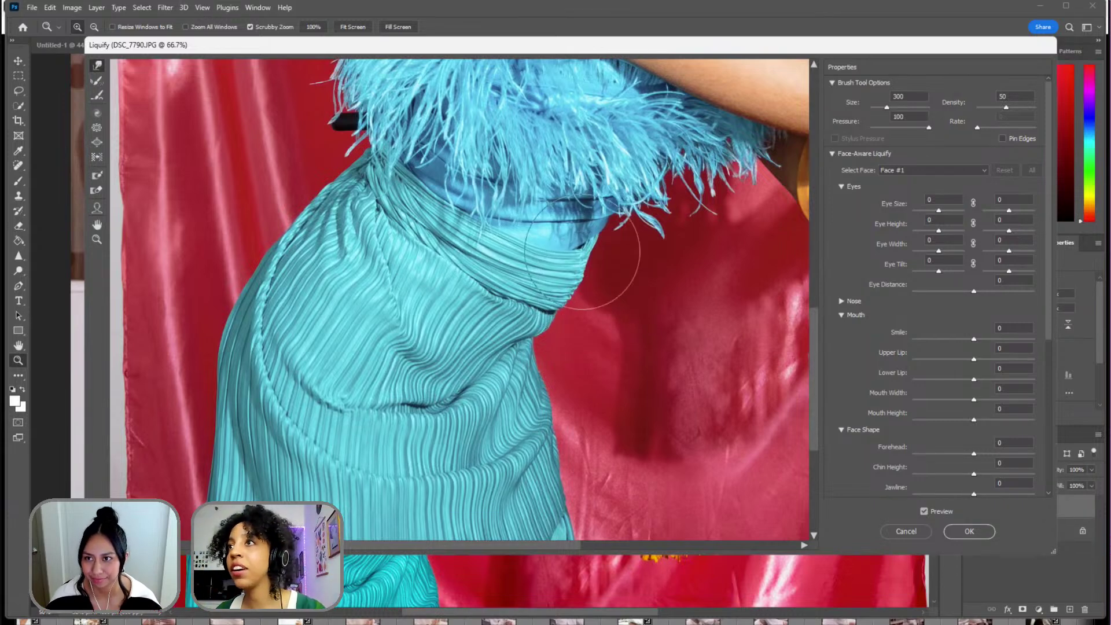
{"action": "mouse_move", "coordinate": [606, 246]}
{"action": "left_mouse_down"}
{"action": "mouse_move", "coordinate": [604, 284]}
{"action": "mouse_move", "coordinate": [583, 280]}
{"action": "mouse_move", "coordinate": [581, 307]}
{"action": "mouse_move", "coordinate": [569, 298]}
{"action": "mouse_move", "coordinate": [563, 316]}
{"action": "mouse_move", "coordinate": [602, 246]}
{"action": "mouse_move", "coordinate": [575, 317]}
{"action": "left_mouse_up"}
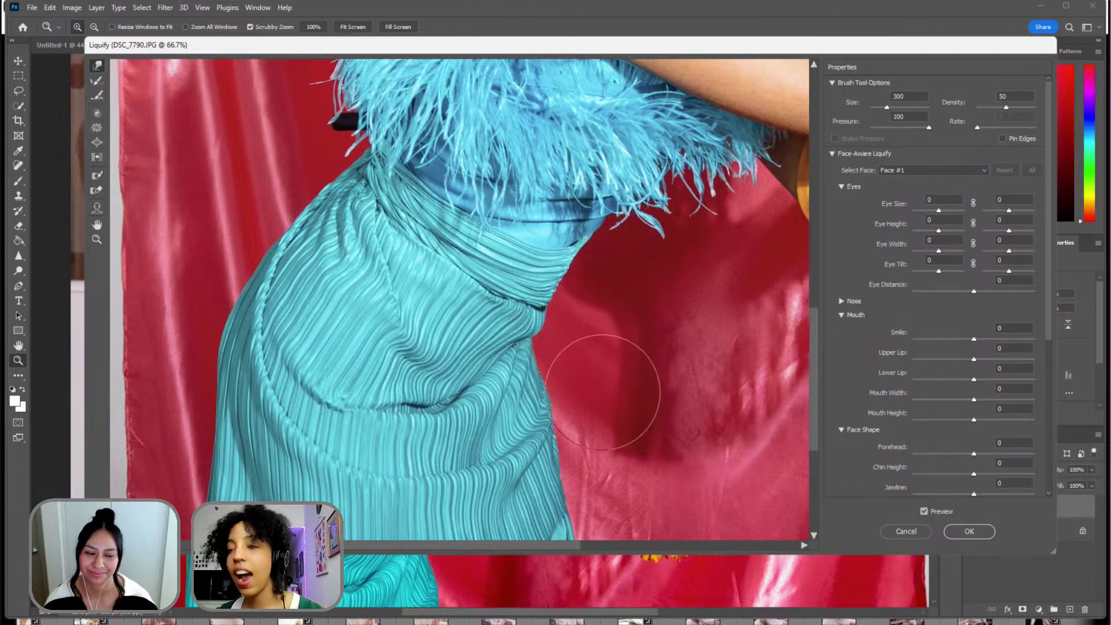
- Try an exaggerated inward warp of the skirt below the waist with a size 150 brush, and undo it
{"action": "key", "text": "bracketleft"}
{"action": "key", "text": "bracketleft"}
{"action": "key", "text": "bracketleft"}
{"action": "key", "text": "bracketleft"}
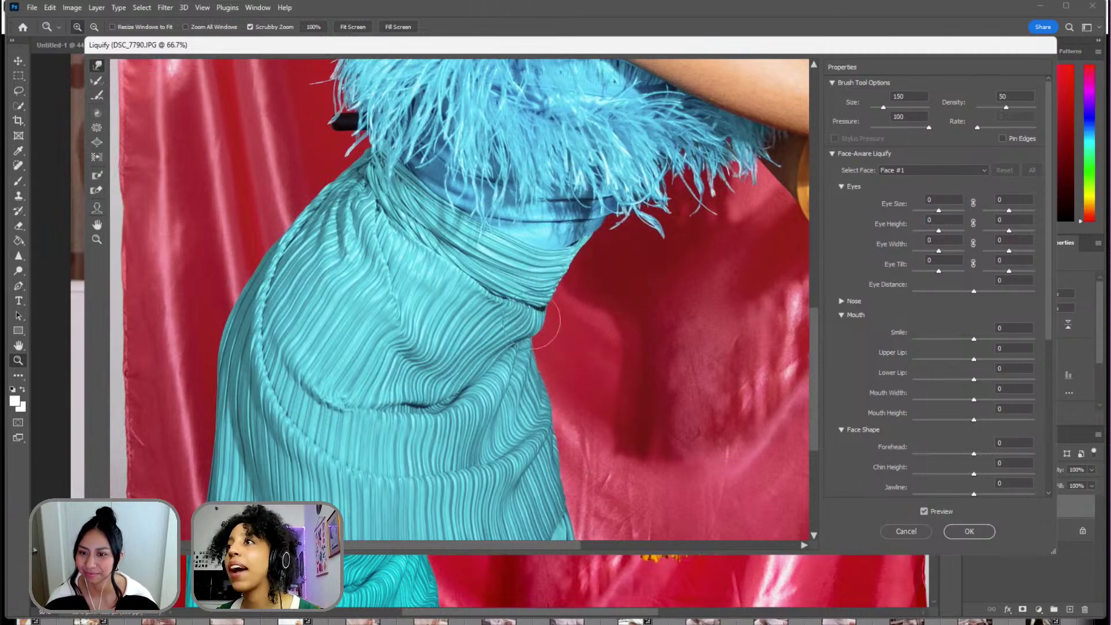
{"action": "left_click_drag", "start_coordinate": [645, 347], "coordinate": [402, 375]}
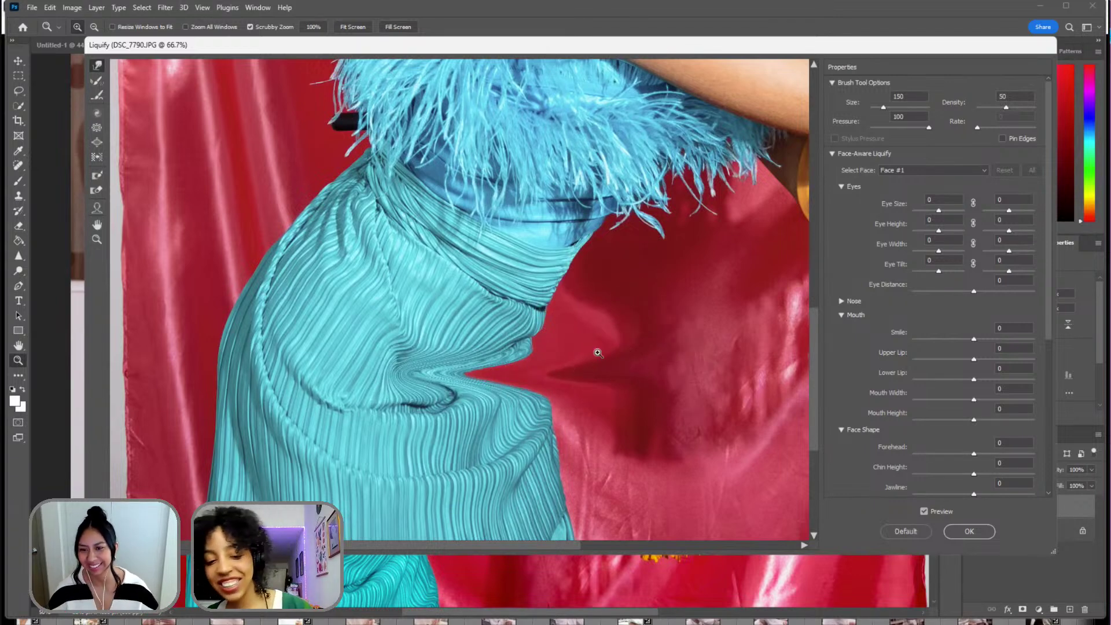
{"action": "key", "text": "ctrl+z"}
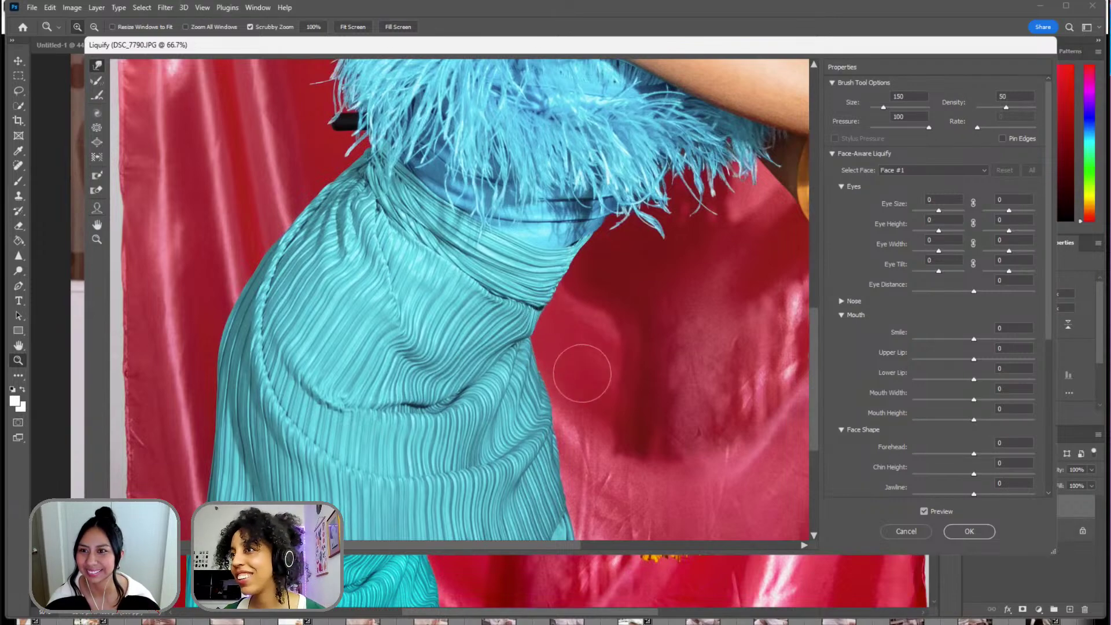
- Examine the outline of the feather top, waist and skirt for areas that still need reshaping
{"action": "scroll", "coordinate": [578, 372], "scroll_direction": "up", "scroll_amount": 3}
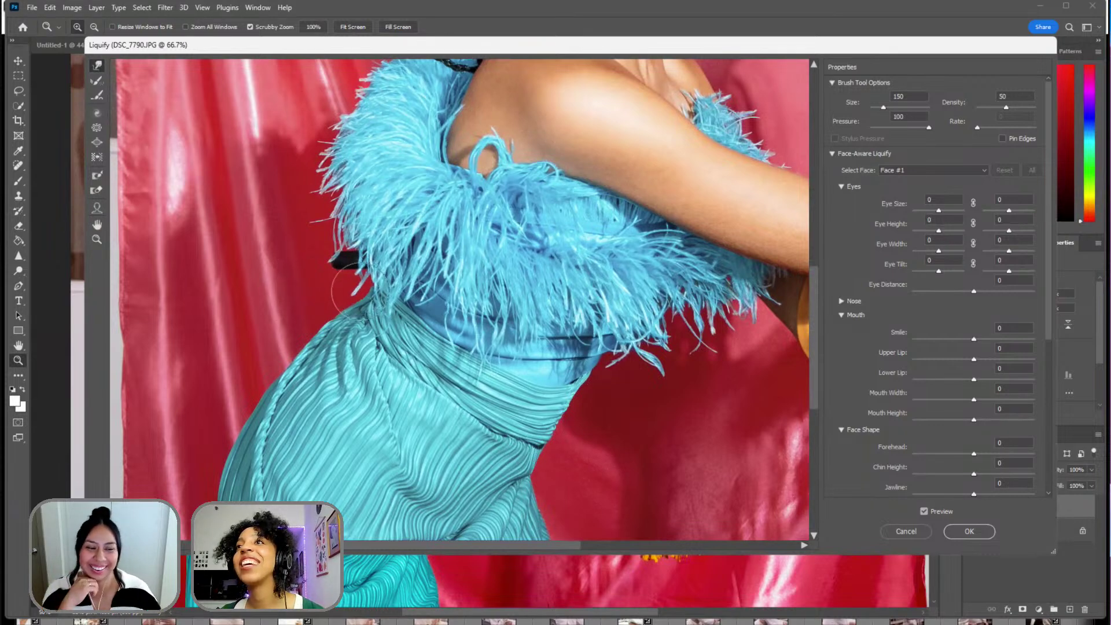
{"action": "scroll", "coordinate": [347, 289], "scroll_direction": "up", "scroll_amount": 2}
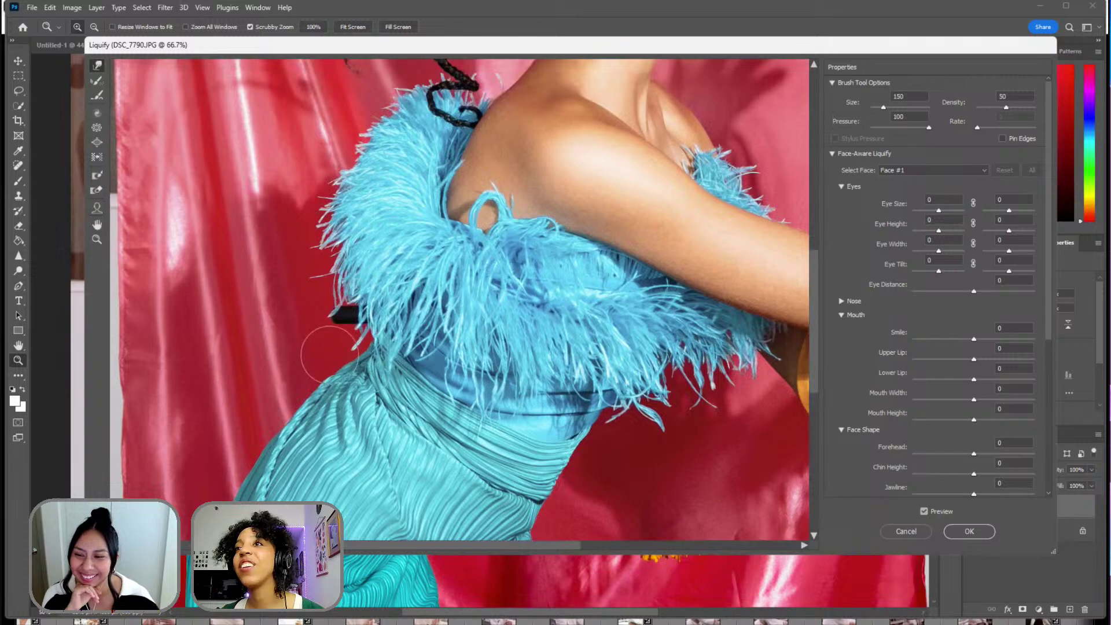
{"action": "scroll", "coordinate": [641, 460], "scroll_direction": "down", "scroll_amount": 4}
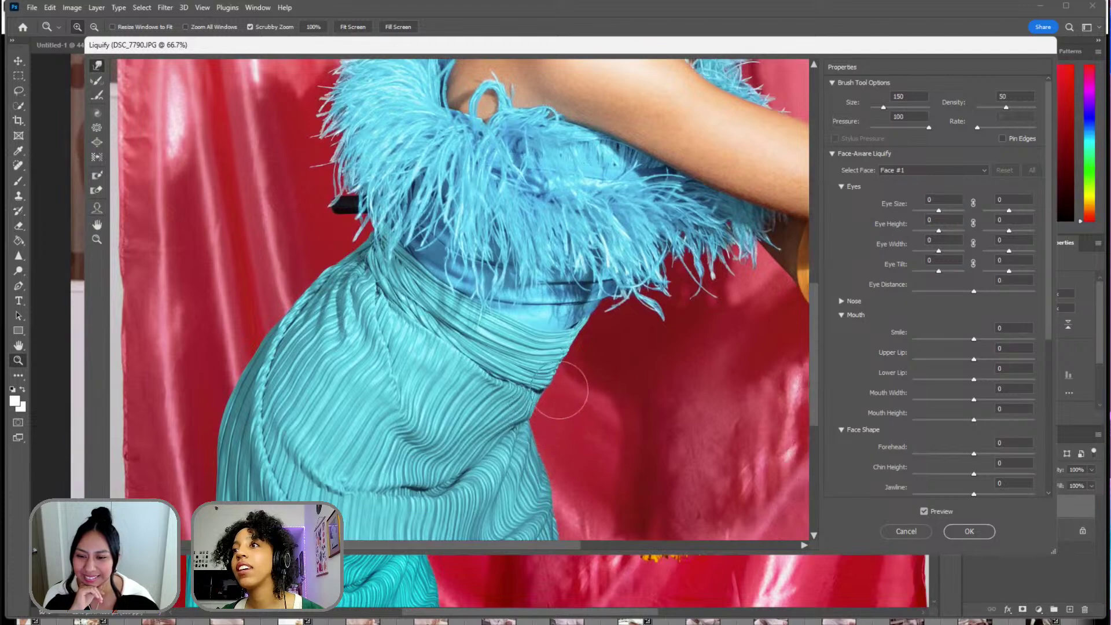
{"action": "scroll", "coordinate": [578, 393], "scroll_direction": "up", "scroll_amount": 1}
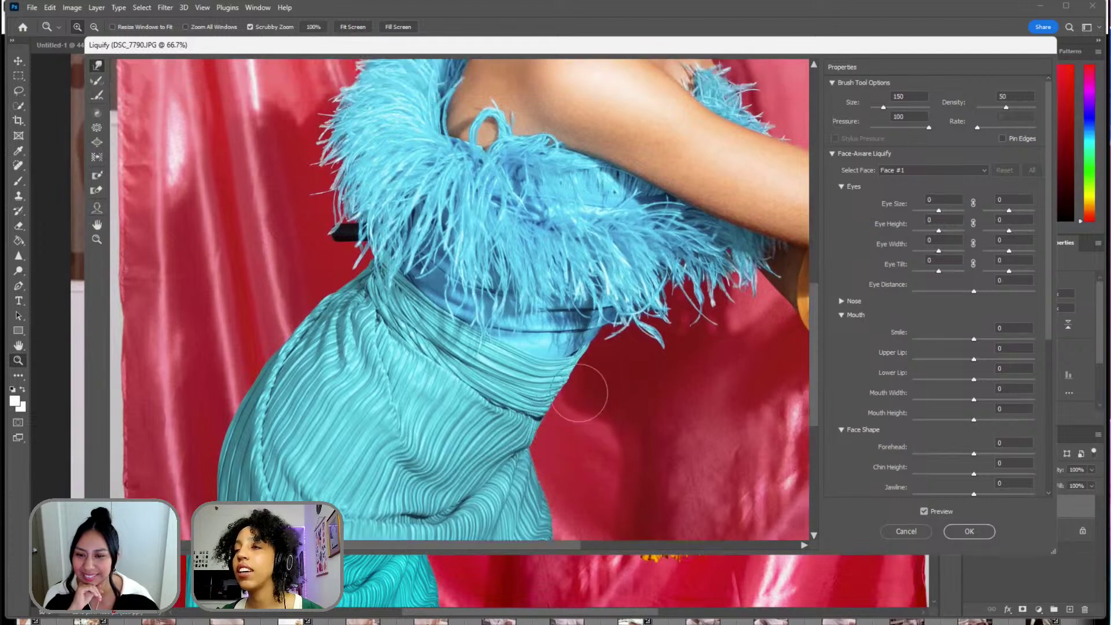
{"action": "scroll", "coordinate": [579, 393], "scroll_direction": "down", "scroll_amount": 5}
{"action": "scroll", "coordinate": [566, 324], "scroll_direction": "down", "scroll_amount": 4}
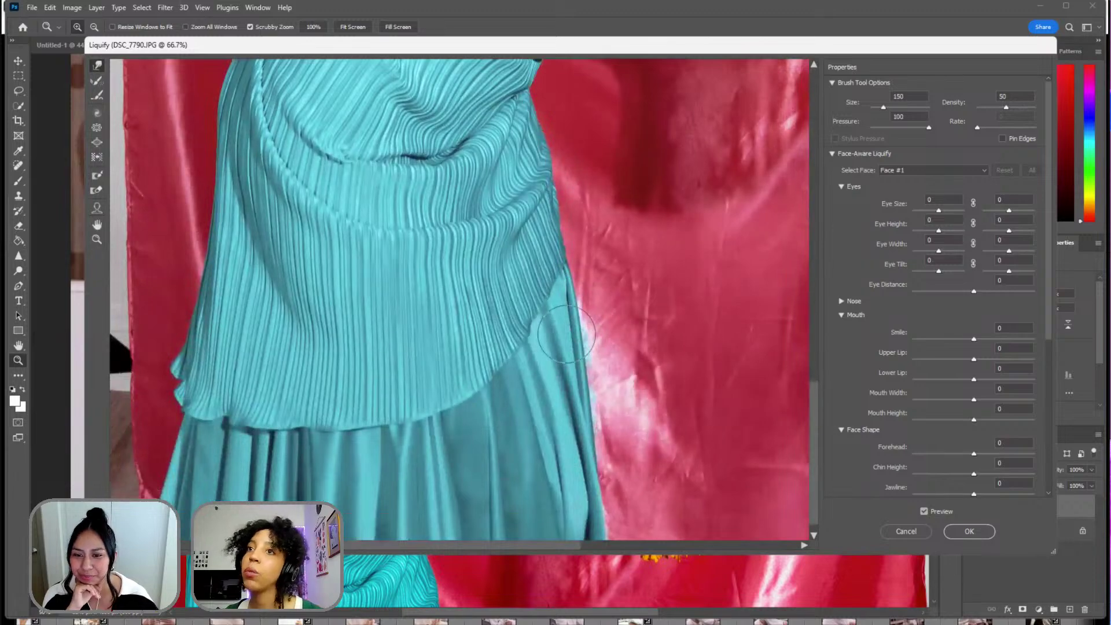
{"action": "scroll", "coordinate": [566, 324], "scroll_direction": "up", "scroll_amount": 9}
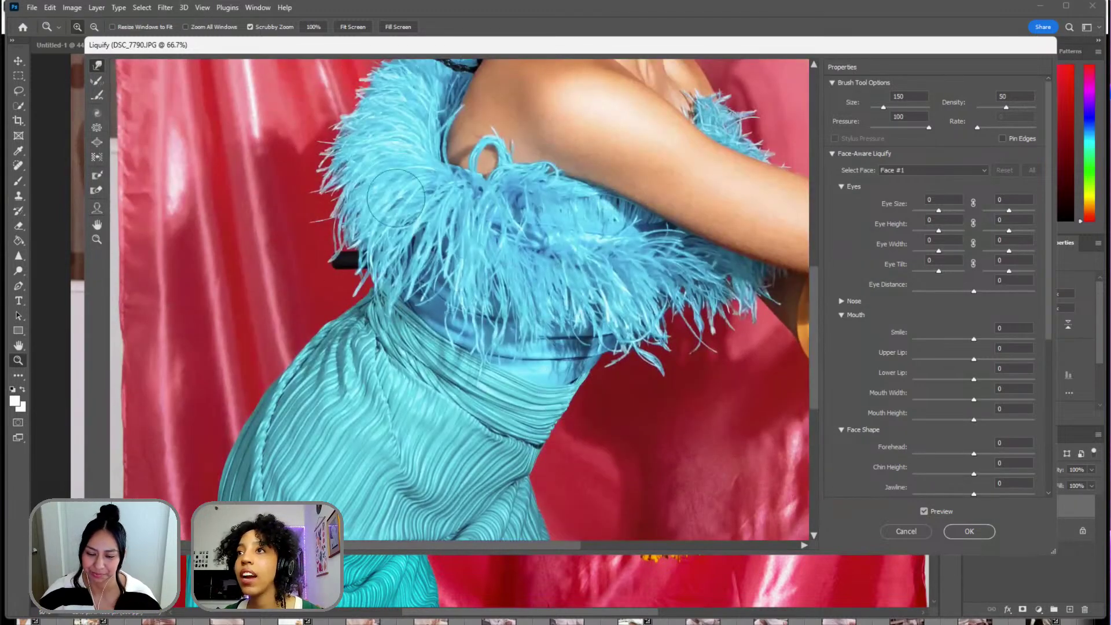
{"action": "scroll", "coordinate": [405, 260], "scroll_direction": "up", "scroll_amount": 1}
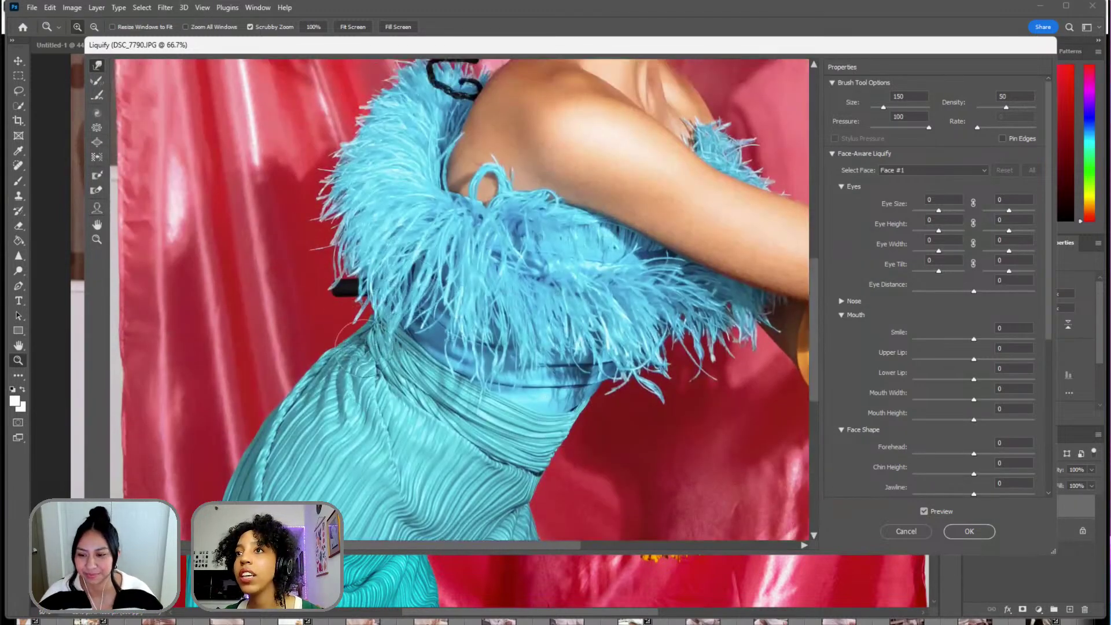
- Reduce the Forward Warp brush size to below 70 at the back of the waist and apply the Liquify edit
{"action": "key", "text": "bracketleft"}
{"action": "key", "text": "bracketleft"}
{"action": "key", "text": "bracketleft"}
{"action": "key", "text": "bracketleft"}
{"action": "key", "text": "bracketleft"}
{"action": "key", "text": "bracketleft"}
{"action": "key", "text": "bracketleft"}
{"action": "key", "text": "bracketleft"}
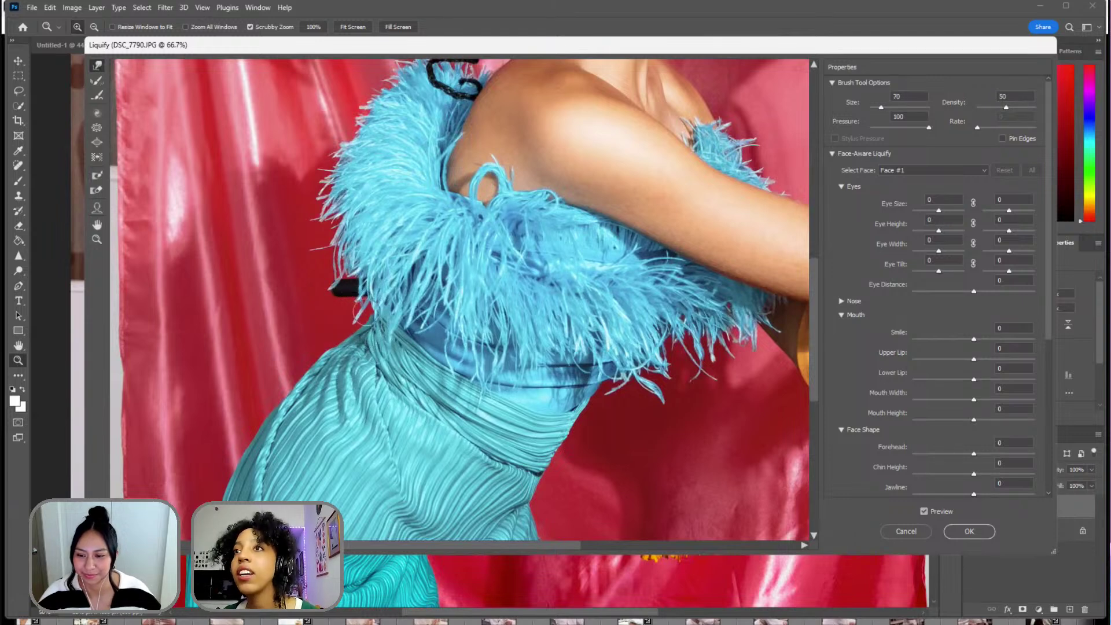
{"action": "key", "text": "bracketleft"}
{"action": "key", "text": "bracketleft"}
{"action": "key", "text": "bracketleft"}
{"action": "key", "text": "bracketleft"}
{"action": "key", "text": "bracketleft"}
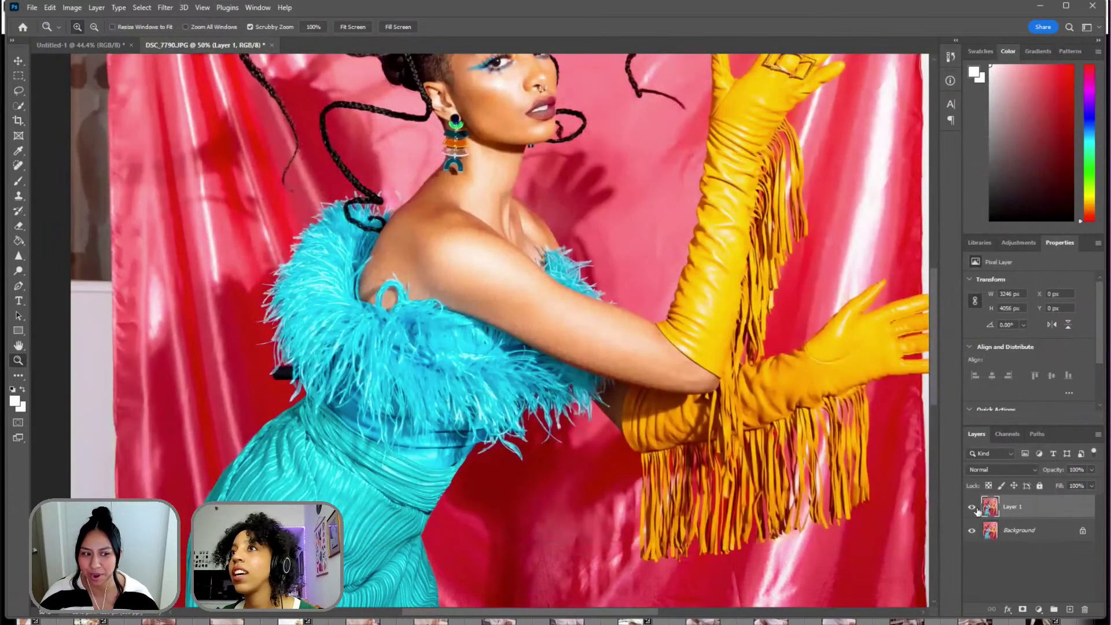
- Toggle Layer 1's visibility to compare the reshaped waist with the original photo
{"action": "left_click", "coordinate": [972, 507]}
{"action": "left_click", "coordinate": [972, 507]}
{"action": "left_click", "coordinate": [972, 507]}
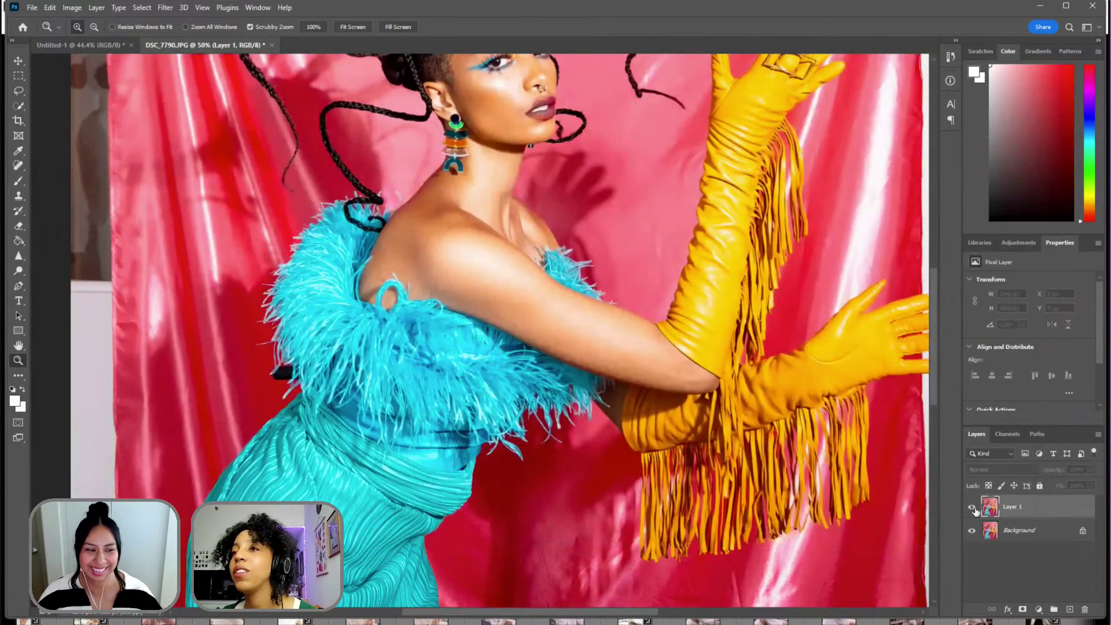
{"action": "left_click", "coordinate": [972, 507]}
{"action": "left_click", "coordinate": [972, 507]}
{"action": "left_click", "coordinate": [972, 507]}
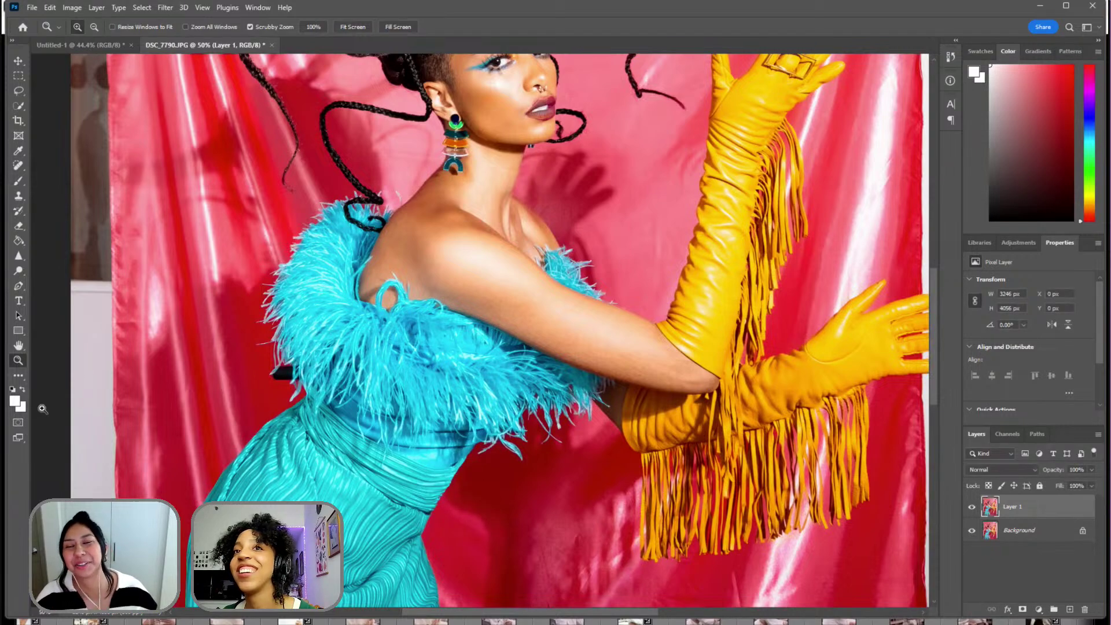
- Set up the Clone Stamp with a brush reduced to about 25 px at the black object protruding behind the feather top
{"action": "right_click", "coordinate": [364, 362]}
{"action": "left_click", "coordinate": [384, 374]}
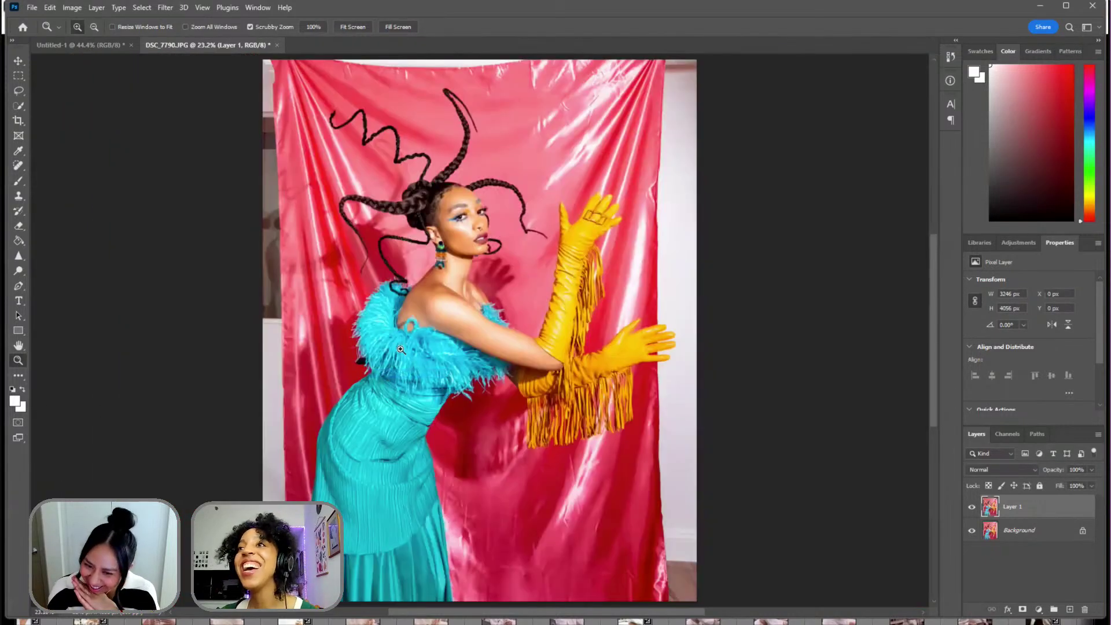
{"action": "left_click_drag", "start_coordinate": [401, 350], "coordinate": [49, 386]}
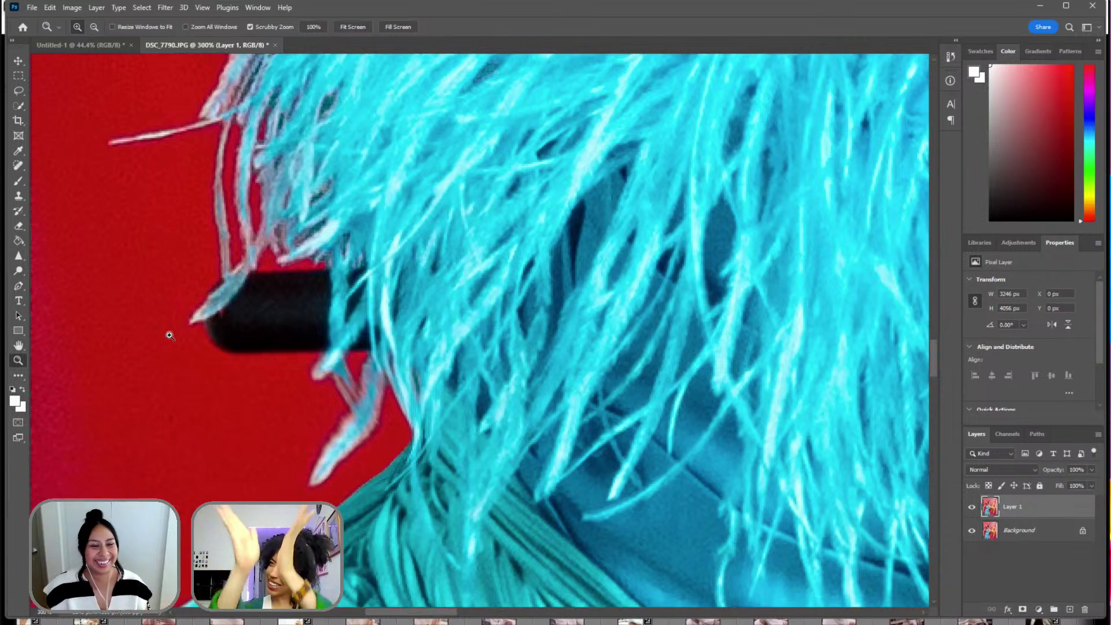
{"action": "left_click", "coordinate": [18, 197]}
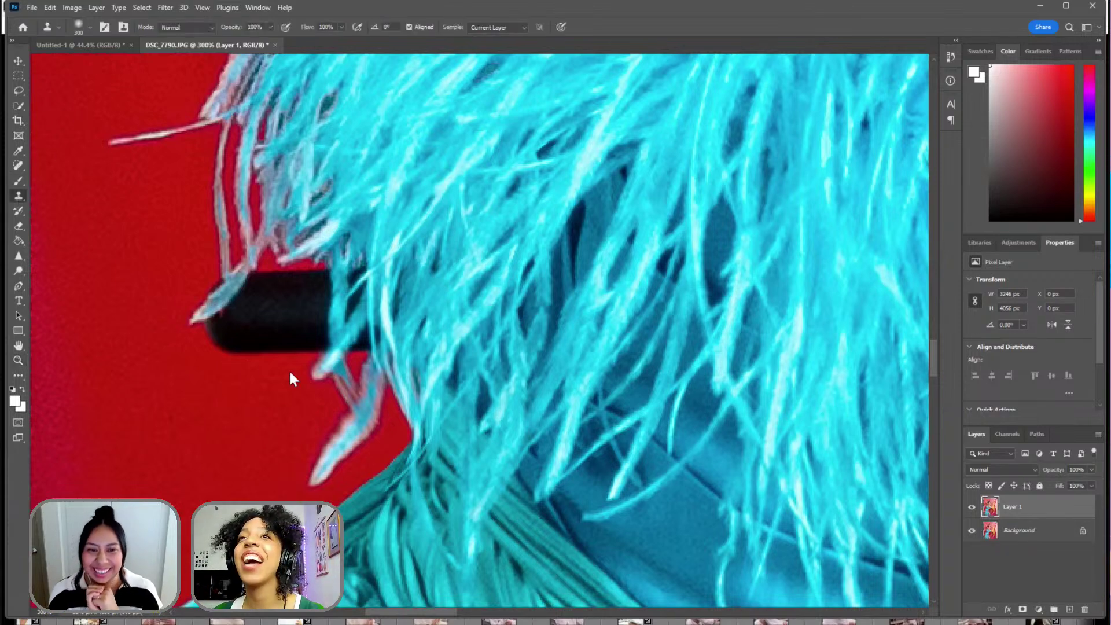
{"action": "key", "text": "bracketleft"}
{"action": "key", "text": "bracketleft"}
{"action": "key", "text": "bracketleft"}
{"action": "key", "text": "bracketleft"}
{"action": "key", "text": "bracketleft"}
{"action": "key", "text": "bracketleft"}
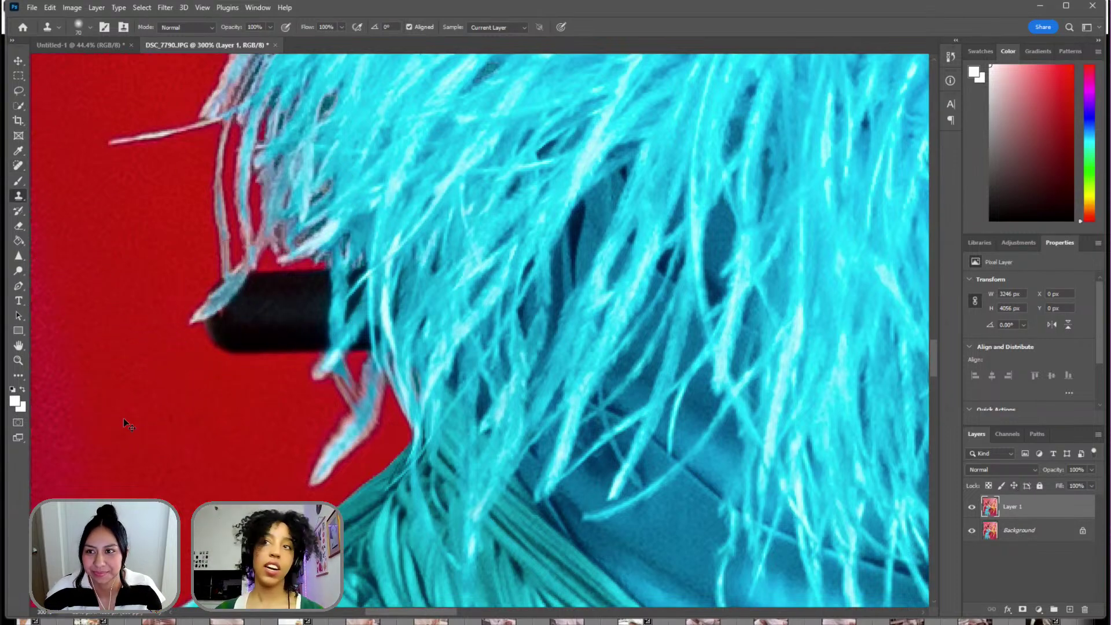
{"action": "key", "text": "bracketleft"}
{"action": "key", "text": "bracketleft"}
{"action": "key", "text": "bracketleft"}
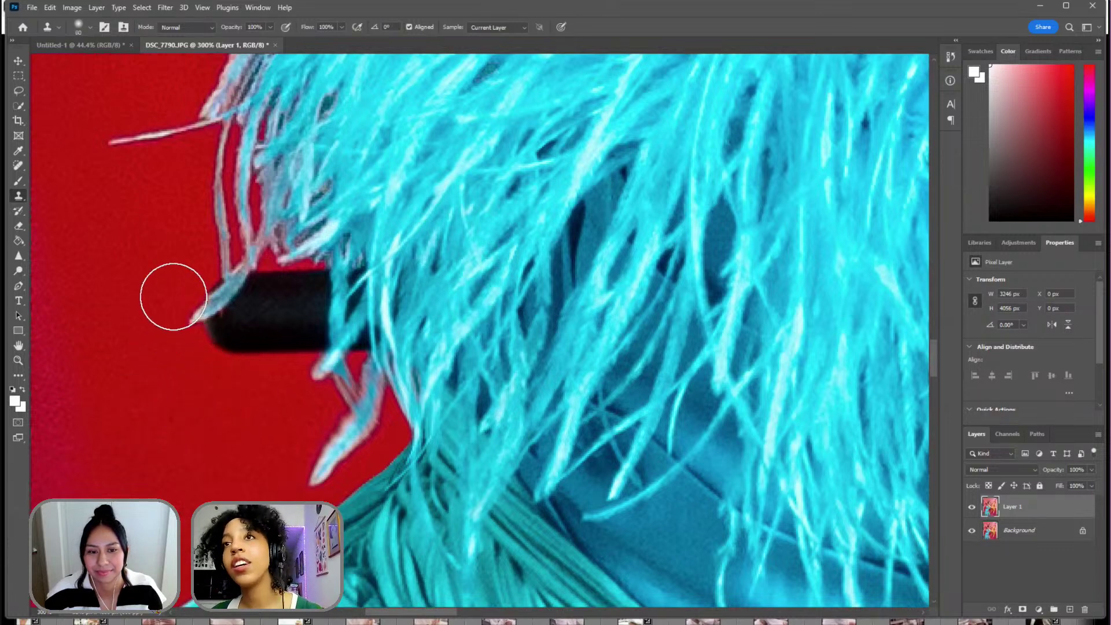
{"action": "key", "text": "bracketleft"}
{"action": "key", "text": "bracketleft"}
- Sample the red backdrop below the black object and clone it over the protruding part behind the feathers
{"action": "left_click", "coordinate": [209, 333]}
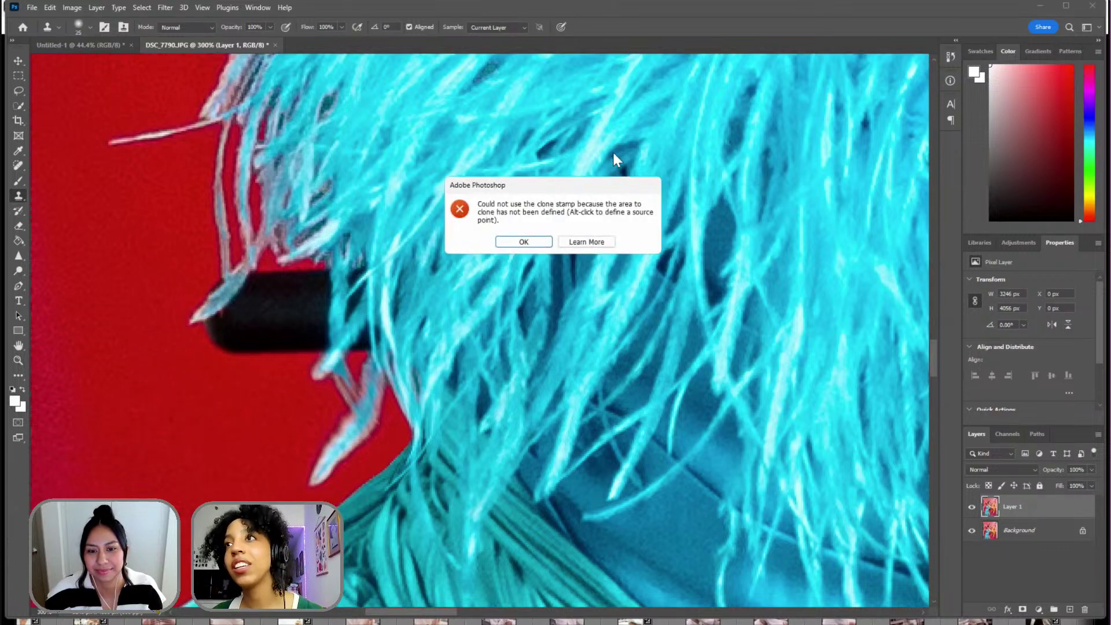
{"action": "left_click", "coordinate": [544, 240]}
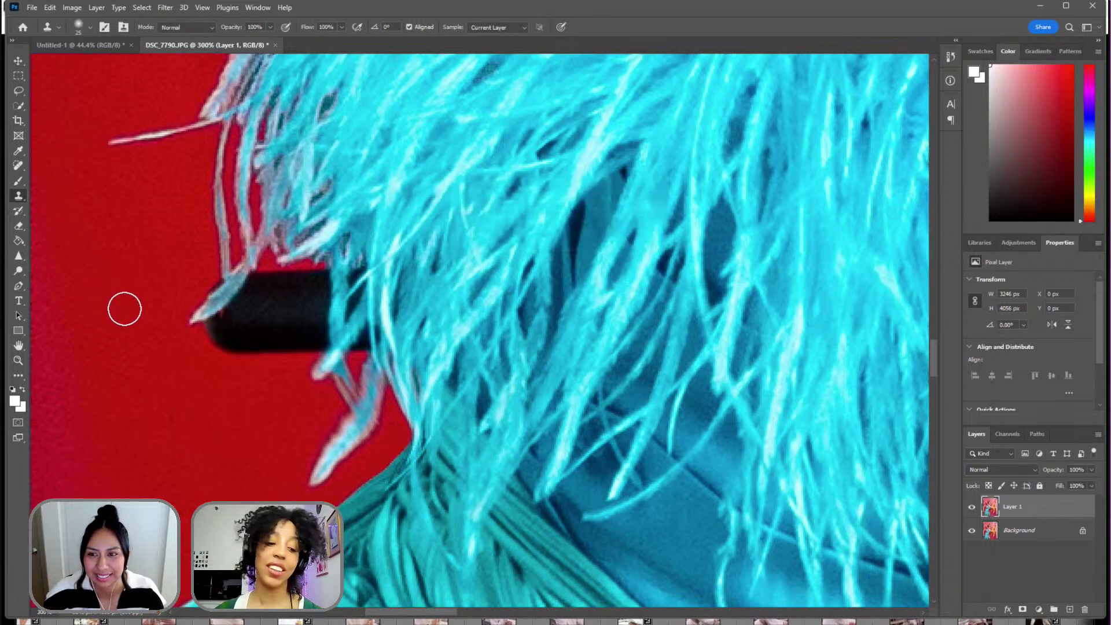
{"action": "left_click", "coordinate": [168, 371], "text": "alt"}
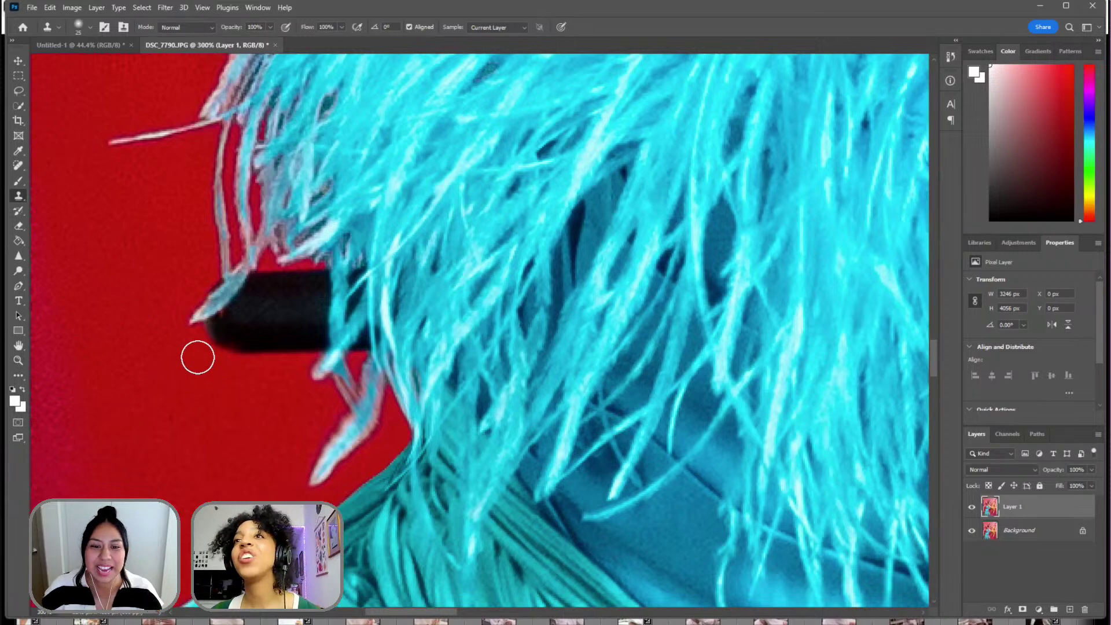
{"action": "mouse_move", "coordinate": [197, 357]}
{"action": "left_mouse_down"}
{"action": "mouse_move", "coordinate": [265, 307]}
{"action": "mouse_move", "coordinate": [240, 335]}
{"action": "mouse_move", "coordinate": [280, 345]}
{"action": "mouse_move", "coordinate": [288, 362]}
{"action": "mouse_move", "coordinate": [316, 281]}
{"action": "mouse_move", "coordinate": [312, 340]}
{"action": "mouse_move", "coordinate": [301, 355]}
{"action": "mouse_move", "coordinate": [243, 363]}
{"action": "mouse_move", "coordinate": [208, 349]}
{"action": "mouse_move", "coordinate": [228, 320]}
{"action": "mouse_move", "coordinate": [201, 330]}
{"action": "mouse_move", "coordinate": [251, 308]}
{"action": "mouse_move", "coordinate": [268, 278]}
{"action": "mouse_move", "coordinate": [258, 308]}
{"action": "mouse_move", "coordinate": [261, 260]}
{"action": "mouse_move", "coordinate": [263, 290]}
{"action": "mouse_move", "coordinate": [231, 317]}
{"action": "mouse_move", "coordinate": [208, 271]}
{"action": "mouse_move", "coordinate": [199, 286]}
{"action": "mouse_move", "coordinate": [275, 344]}
{"action": "mouse_move", "coordinate": [327, 344]}
{"action": "left_mouse_up"}
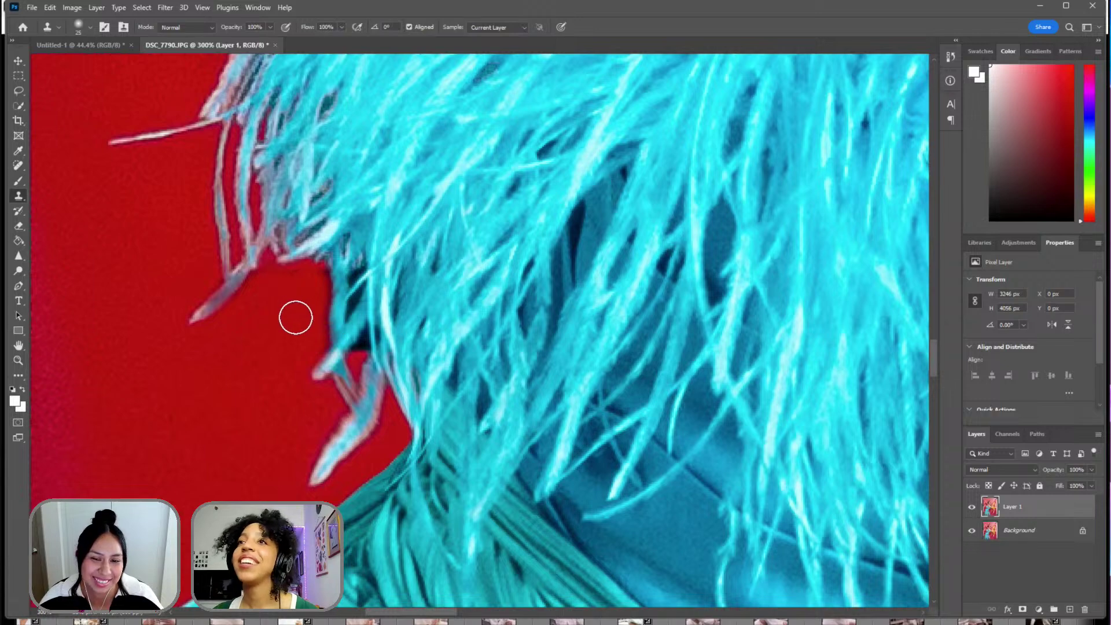
- With a smaller Clone Stamp brush, cover the remaining black in the lower gap between the feather strands with red backdrop
{"action": "left_click", "coordinate": [16, 361]}
{"action": "left_click", "coordinate": [347, 347]}
{"action": "left_click", "coordinate": [347, 347]}
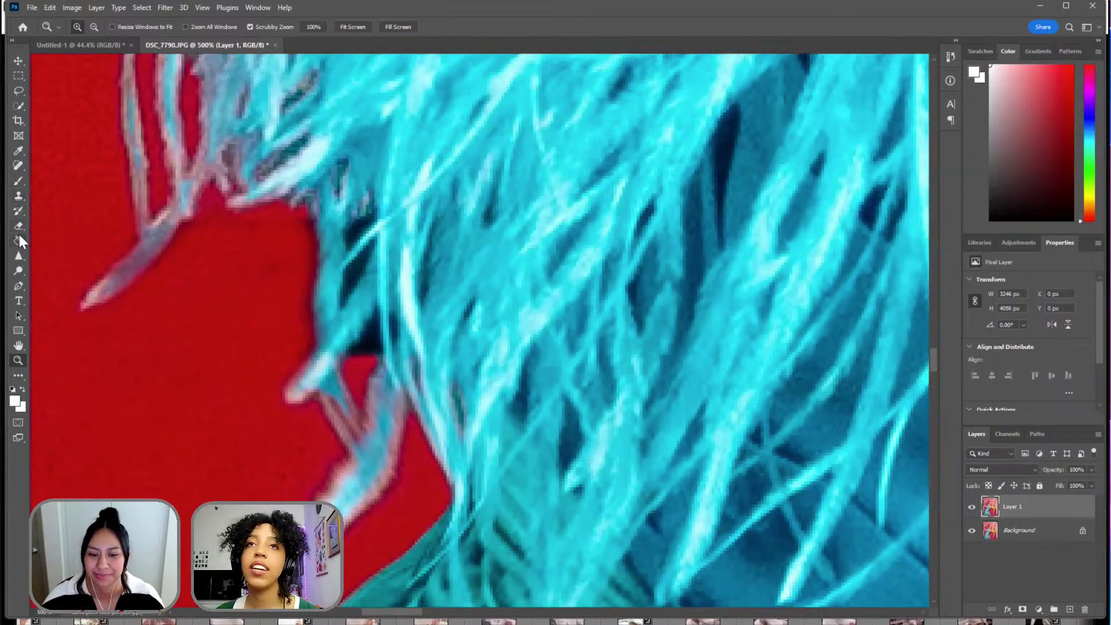
{"action": "left_click", "coordinate": [19, 197]}
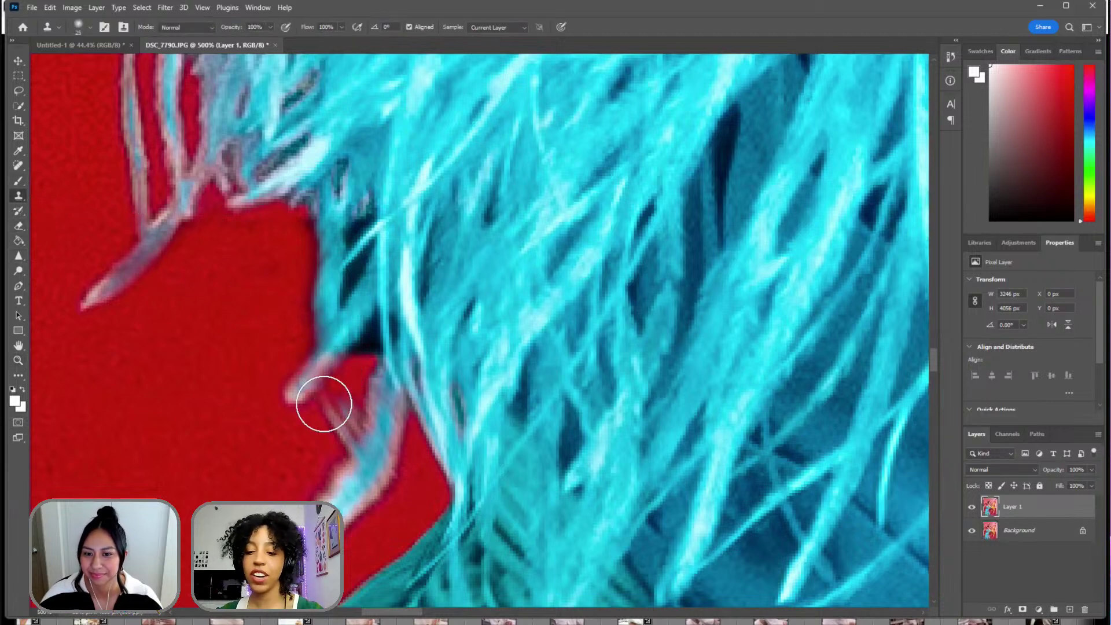
{"action": "mouse_move", "coordinate": [324, 404]}
{"action": "left_mouse_down"}
{"action": "mouse_move", "coordinate": [367, 385]}
{"action": "mouse_move", "coordinate": [369, 364]}
{"action": "left_mouse_up"}
{"action": "key", "text": "bracketleft"}
{"action": "key", "text": "bracketleft"}
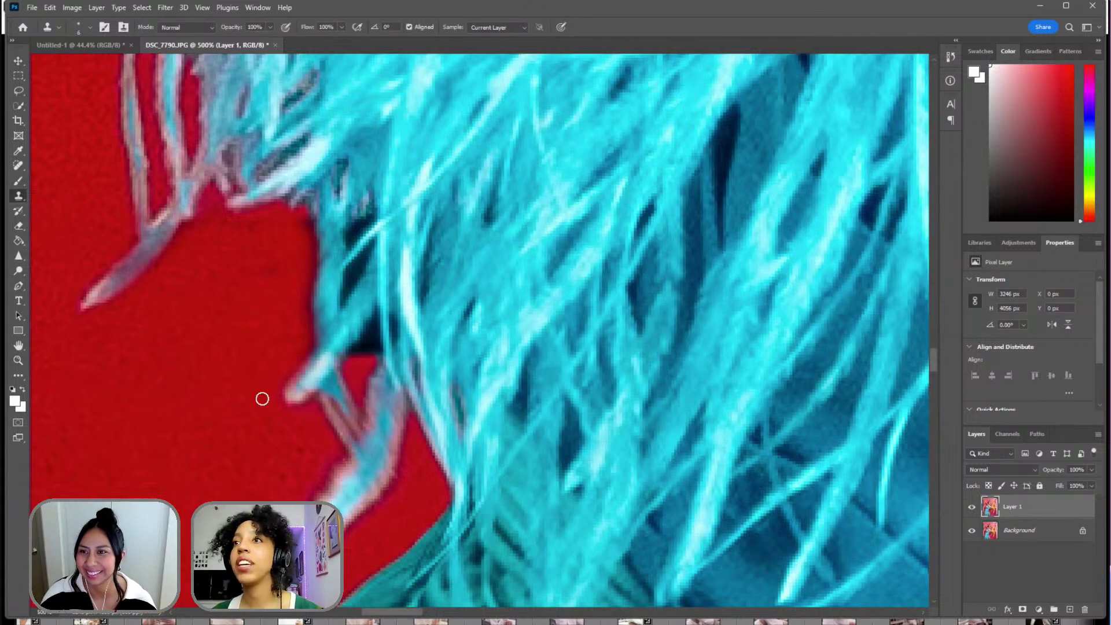
{"action": "left_click_drag", "start_coordinate": [345, 364], "coordinate": [376, 325]}
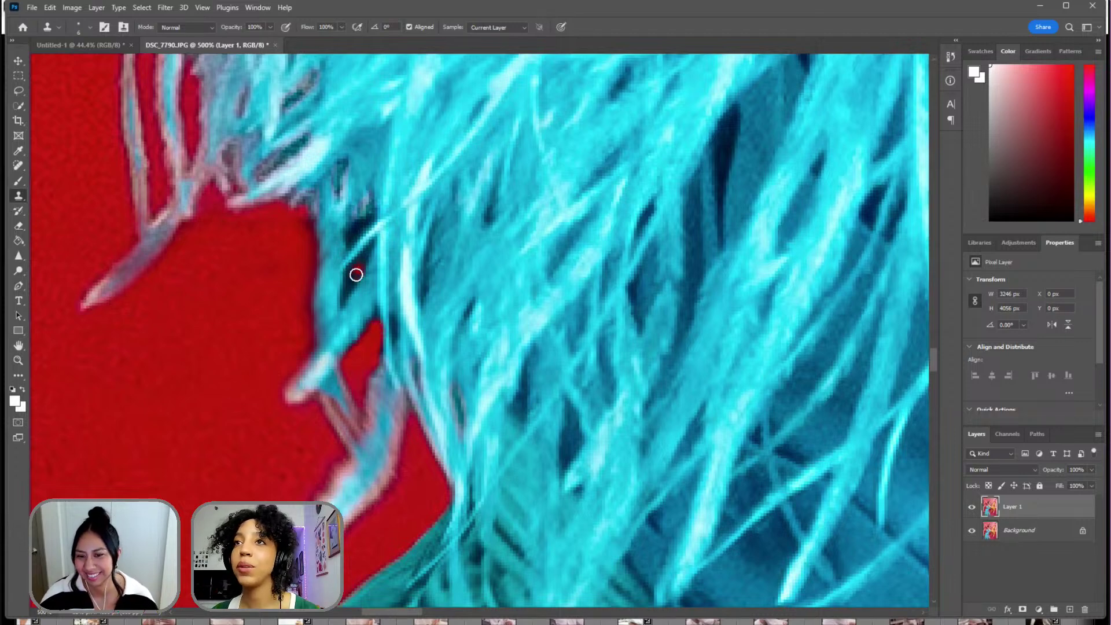
- Clone red backdrop into the dark gap just above, refining its edges along the feather strands with a tiny brush
{"action": "mouse_move", "coordinate": [356, 275]}
{"action": "left_mouse_down"}
{"action": "mouse_move", "coordinate": [345, 293]}
{"action": "mouse_move", "coordinate": [360, 255]}
{"action": "mouse_move", "coordinate": [345, 288]}
{"action": "left_mouse_up"}
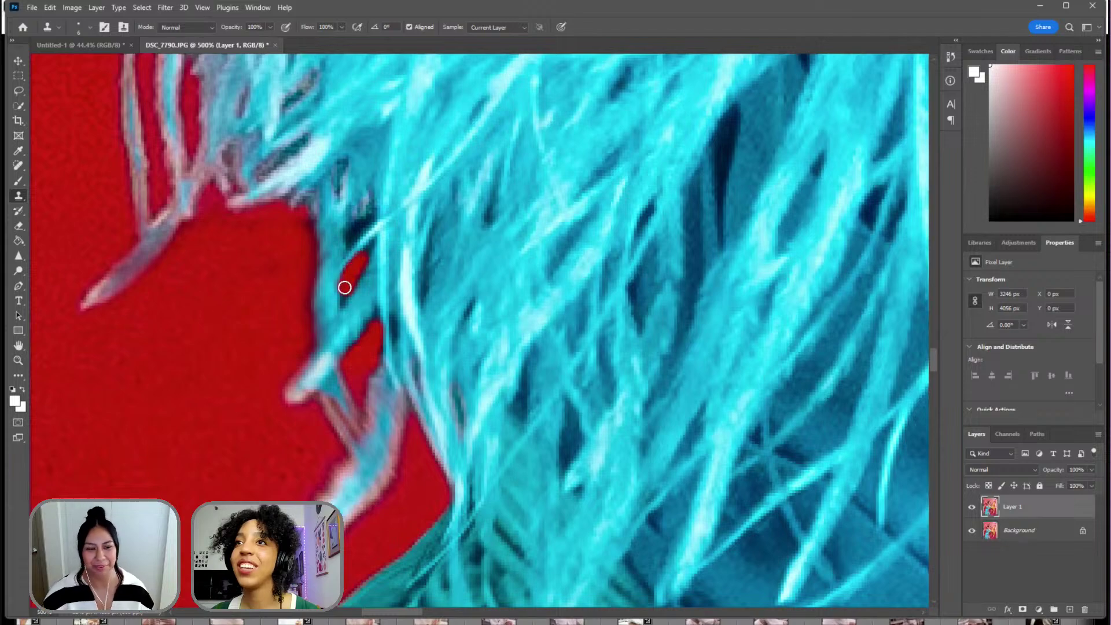
{"action": "scroll", "coordinate": [265, 283], "scroll_direction": "down", "scroll_amount": 1}
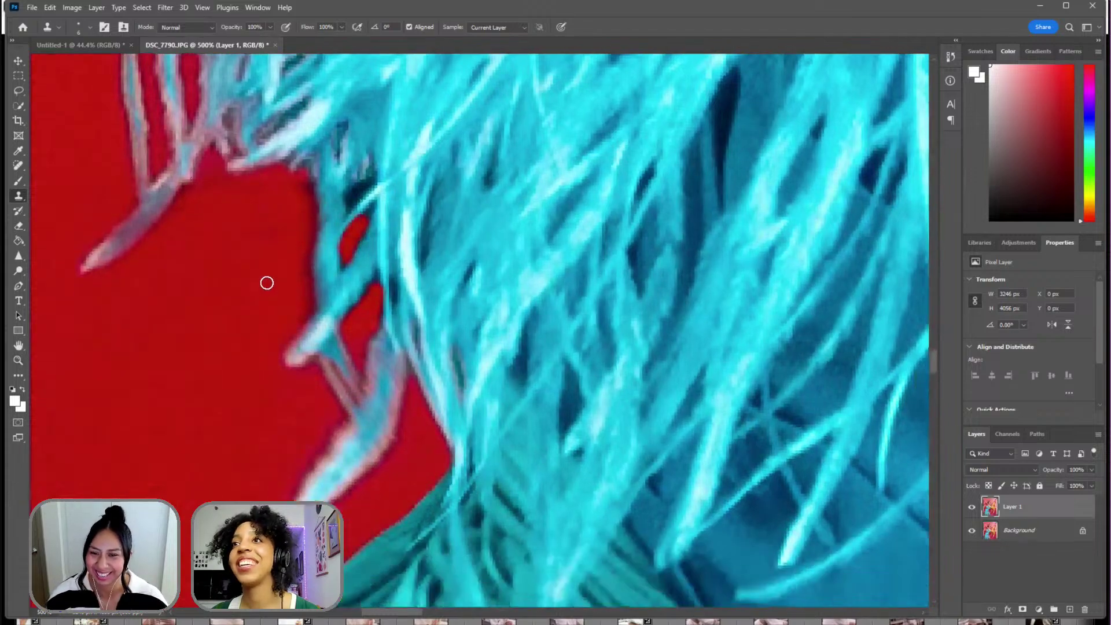
{"action": "key", "text": "bracketleft"}
{"action": "key", "text": "bracketleft"}
{"action": "key", "text": "bracketleft"}
{"action": "key", "text": "bracketleft"}
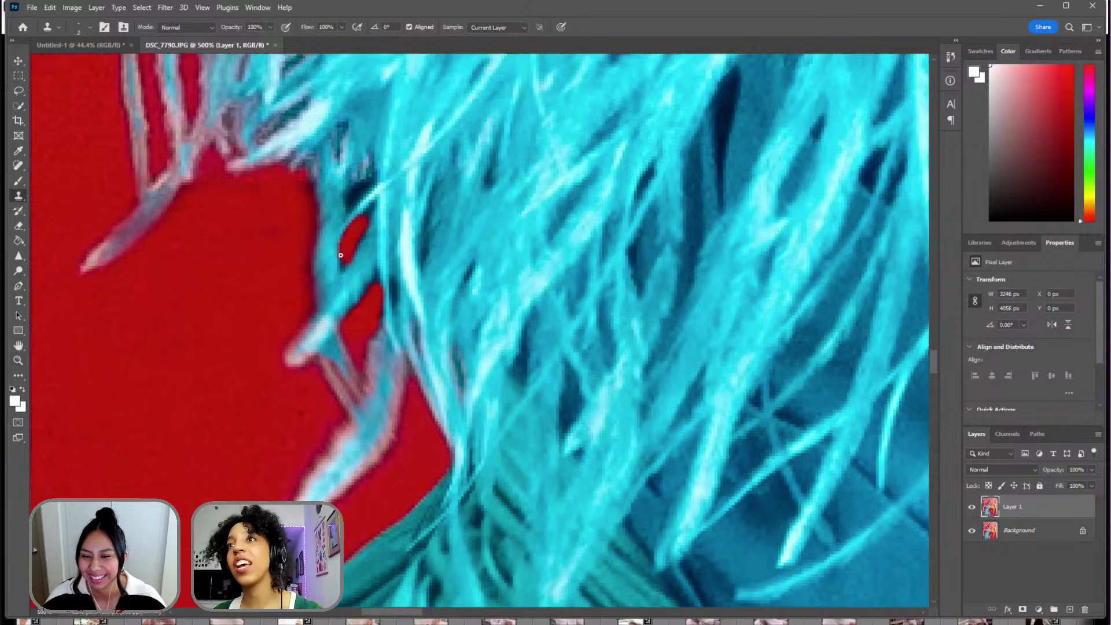
{"action": "left_click_drag", "start_coordinate": [340, 255], "coordinate": [343, 268]}
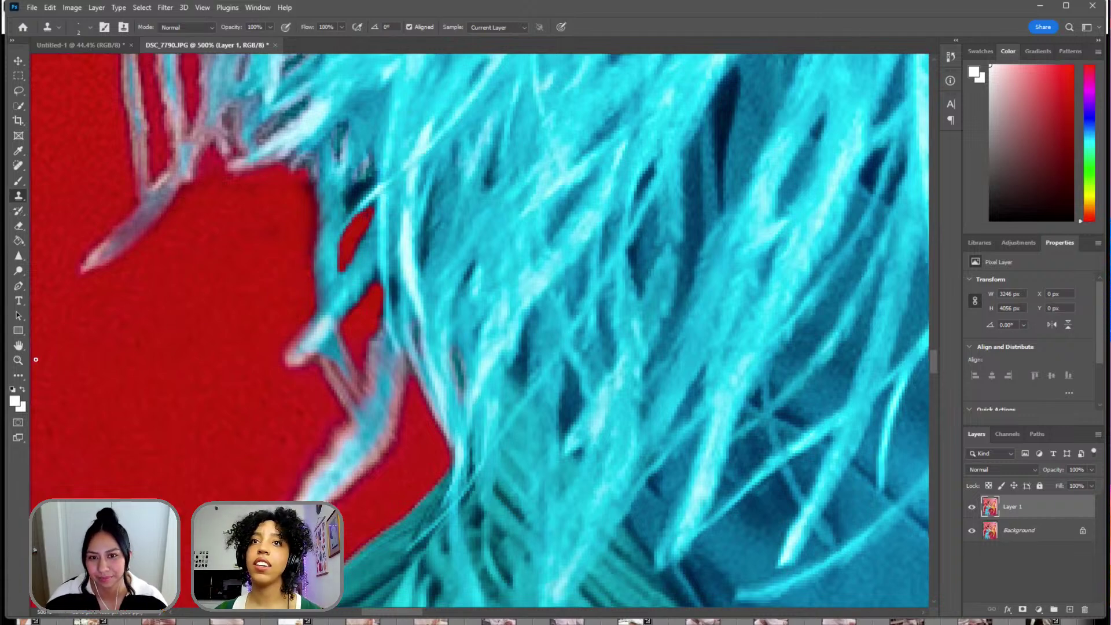
- Examine the model's forehead, cheek, eye and mouth areas closely for skin that needs retouching
{"action": "right_click", "coordinate": [396, 220]}
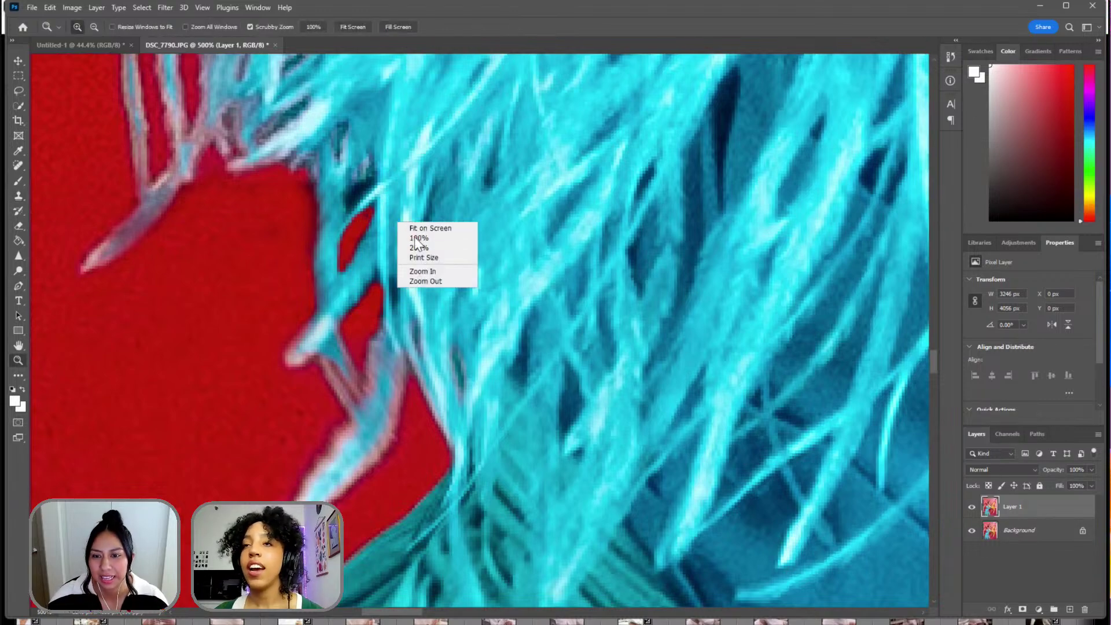
{"action": "left_click", "coordinate": [416, 226]}
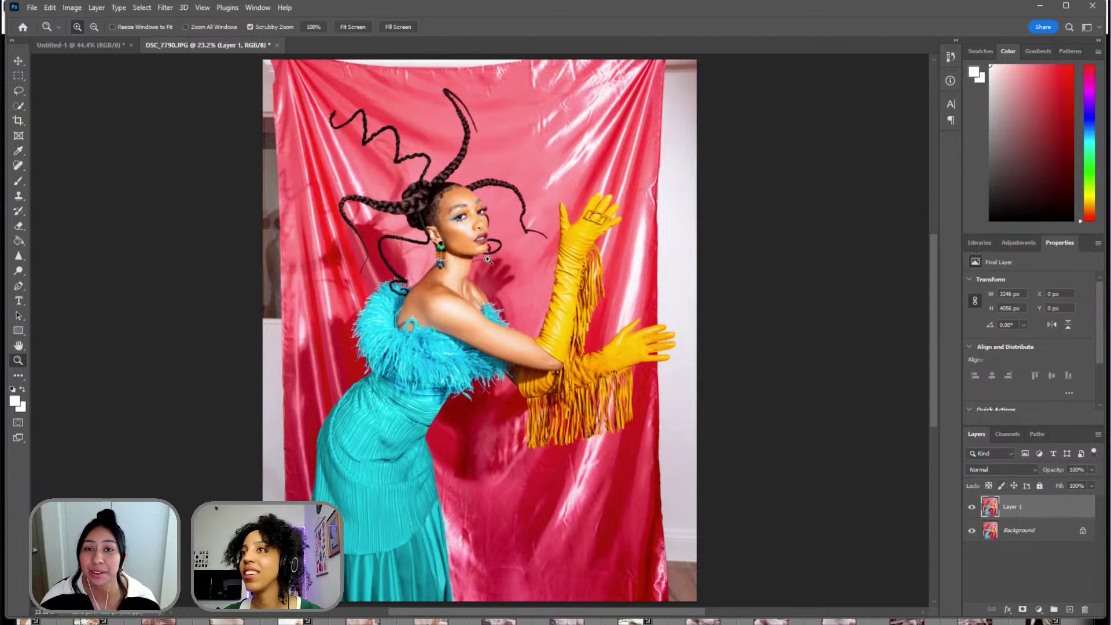
{"action": "left_click_drag", "start_coordinate": [470, 184], "coordinate": [443, 329]}
{"action": "right_click", "coordinate": [493, 341]}
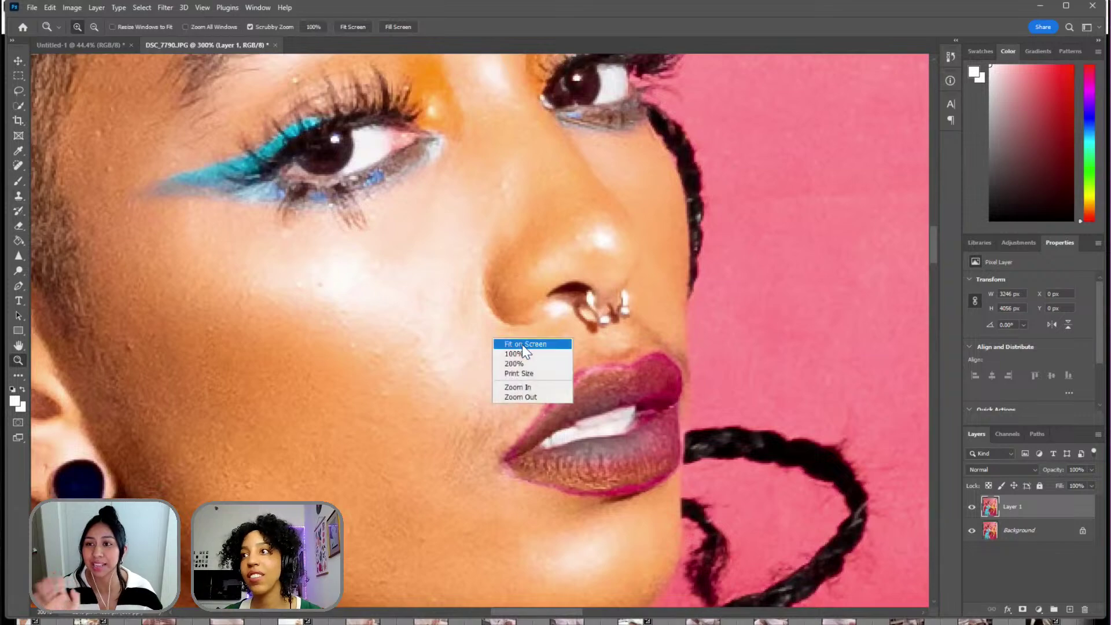
{"action": "left_click", "coordinate": [523, 345]}
{"action": "left_click_drag", "start_coordinate": [457, 215], "coordinate": [394, 266]}
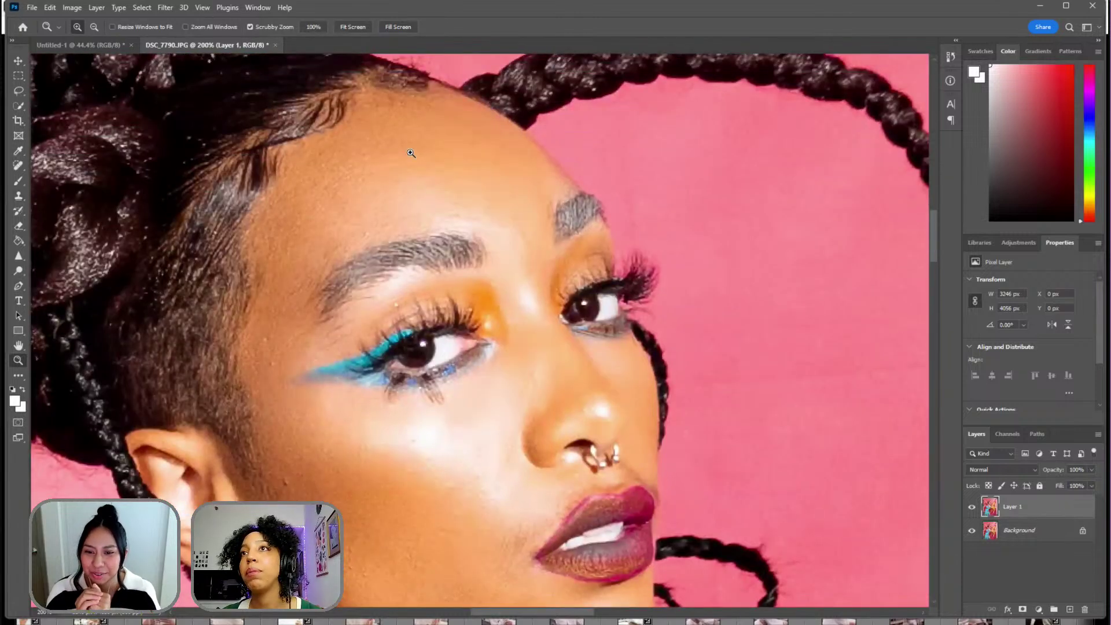
{"action": "scroll", "coordinate": [283, 193], "scroll_direction": "down", "scroll_amount": 4}
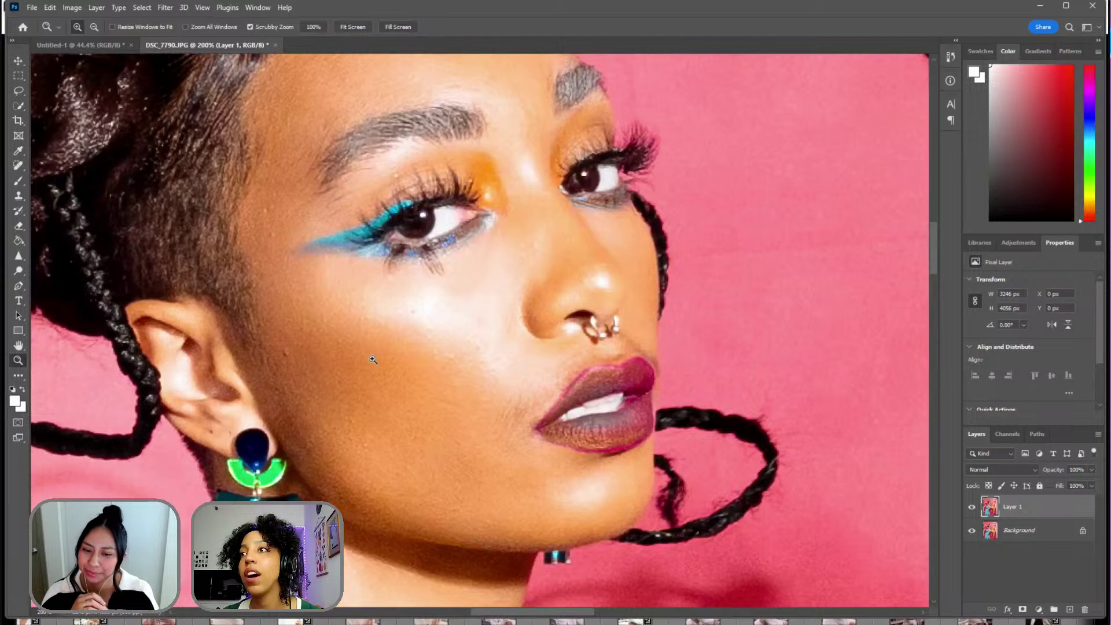
{"action": "scroll", "coordinate": [376, 274], "scroll_direction": "down", "scroll_amount": 1}
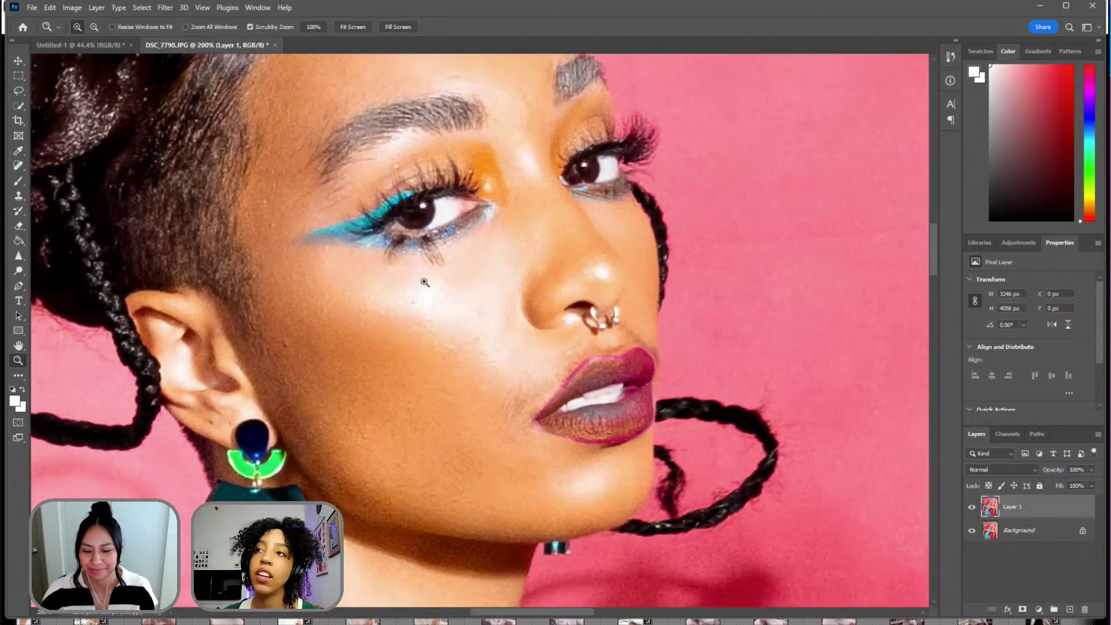
{"action": "left_click", "coordinate": [615, 406]}
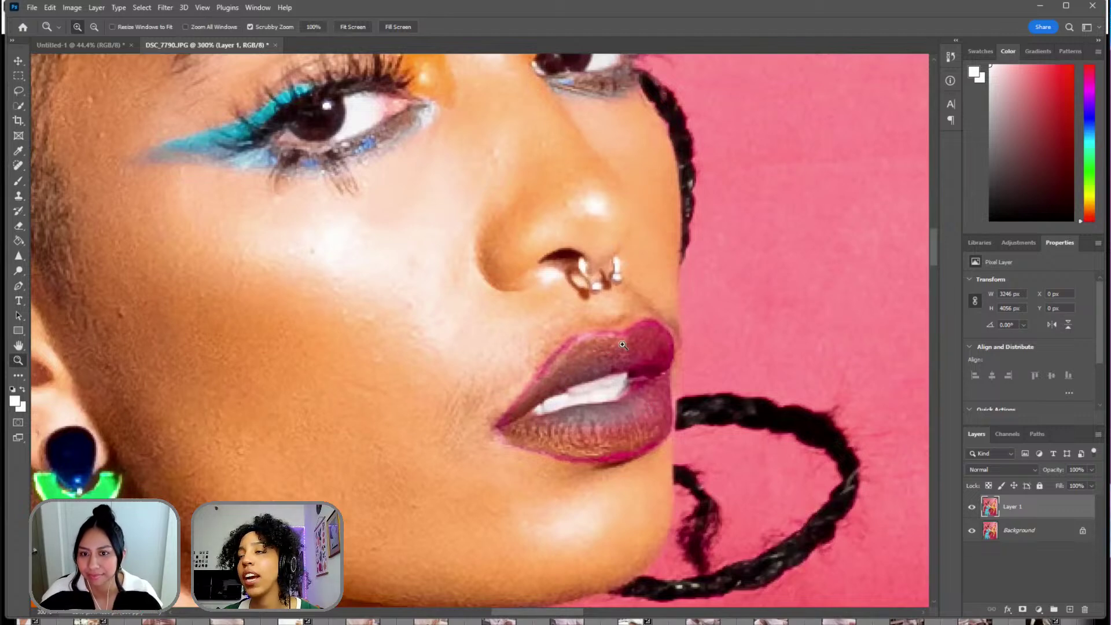
{"action": "scroll", "coordinate": [400, 371], "scroll_direction": "up", "scroll_amount": 2}
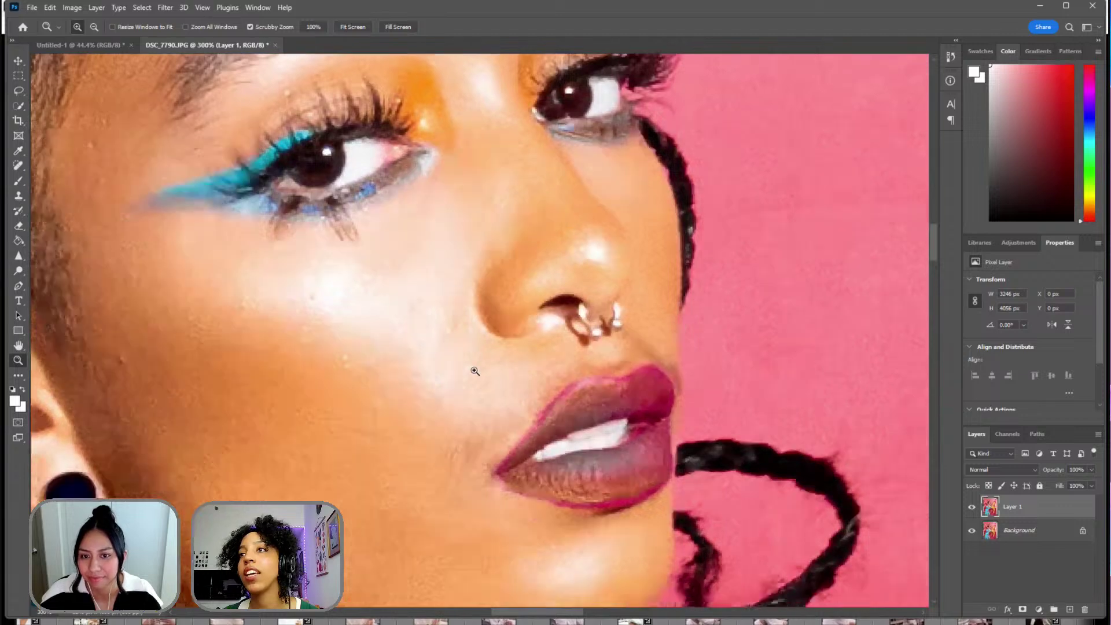
{"action": "left_click", "coordinate": [474, 365]}
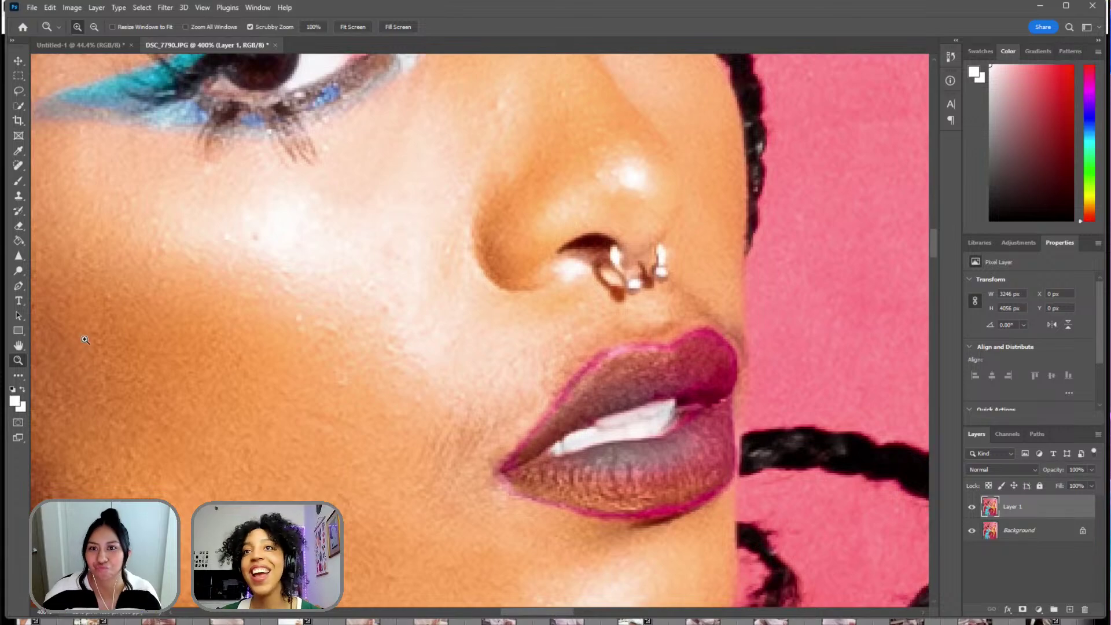
{"action": "key", "text": "ctrl+0"}
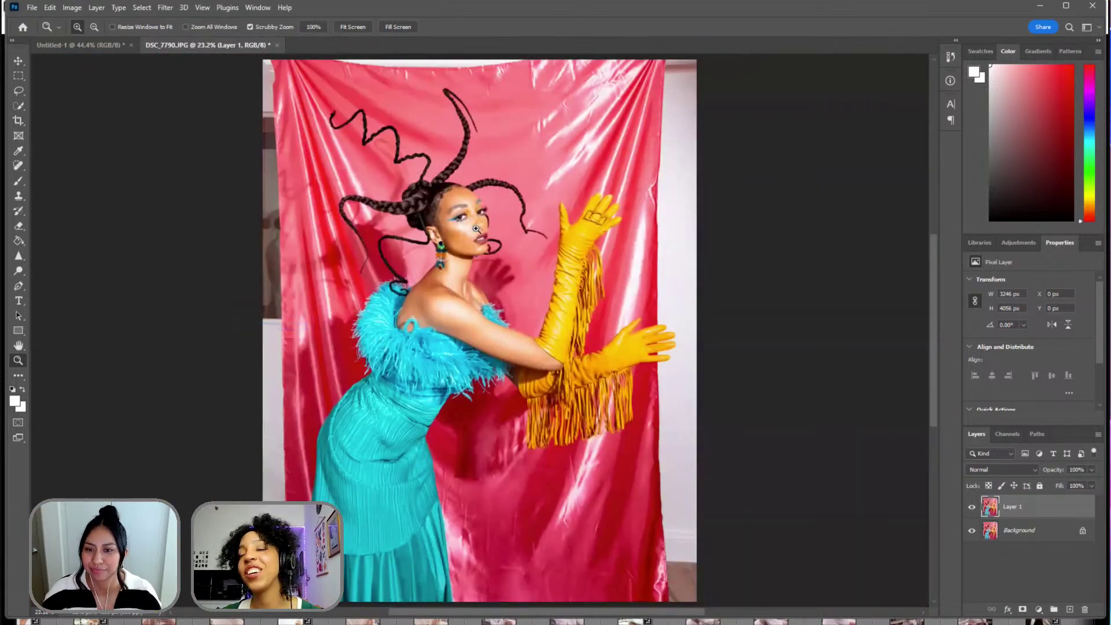
{"action": "left_click_drag", "start_coordinate": [470, 236], "coordinate": [268, 255]}
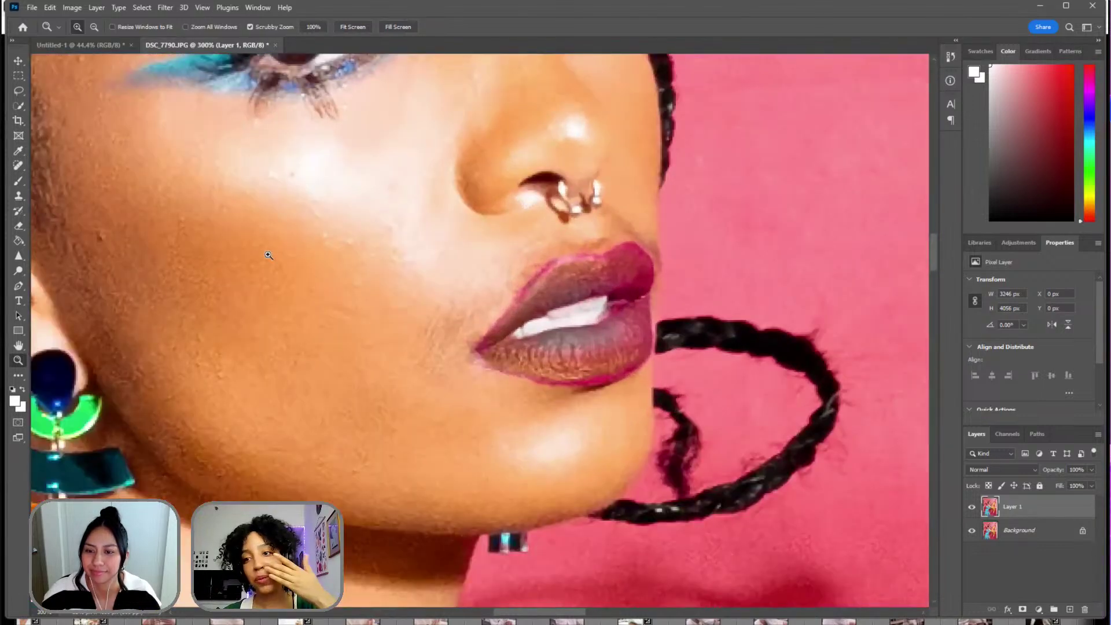
- Set up the Brush tool for the face with Overlay mode, 7% opacity and 0% hardness, and choose an orange hue range
{"action": "left_click", "coordinate": [18, 166]}
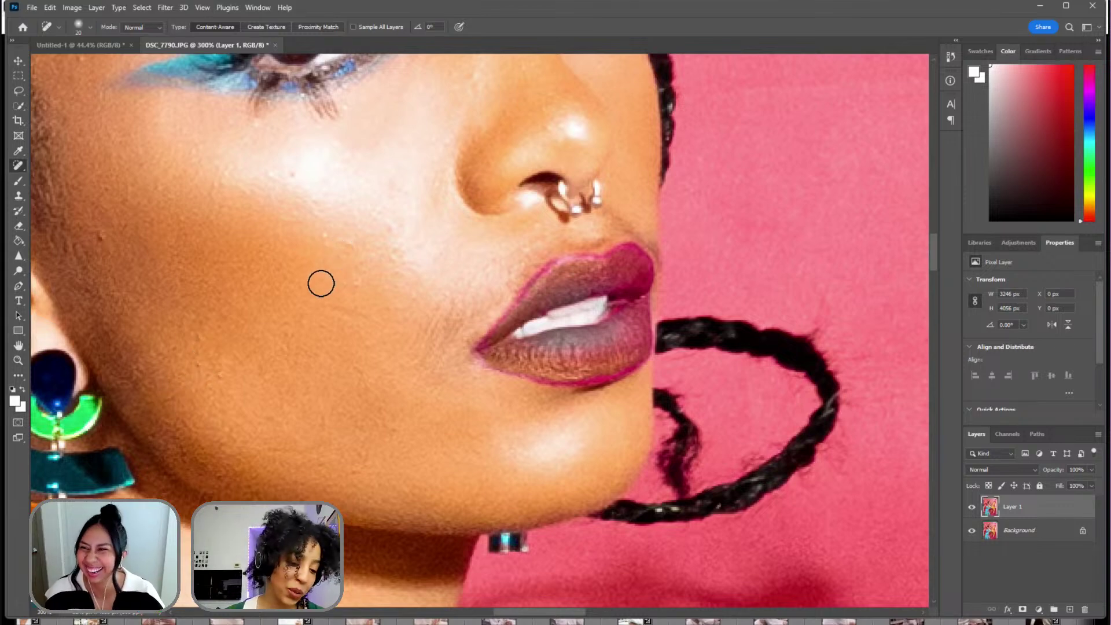
{"action": "scroll", "coordinate": [509, 313], "scroll_direction": "up", "scroll_amount": 3}
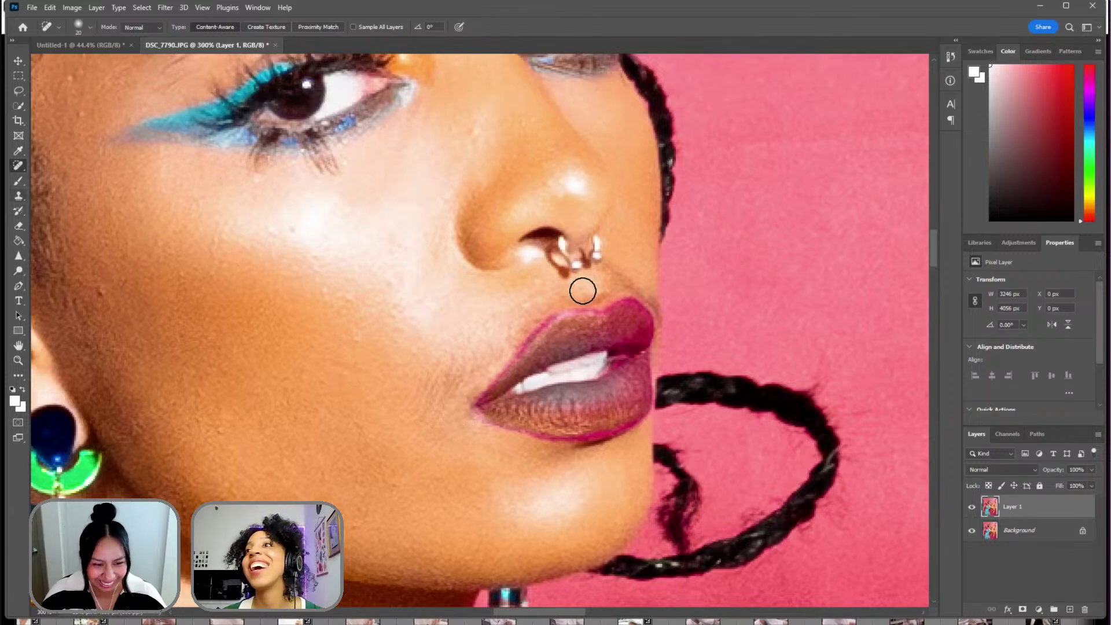
{"action": "key", "text": "b"}
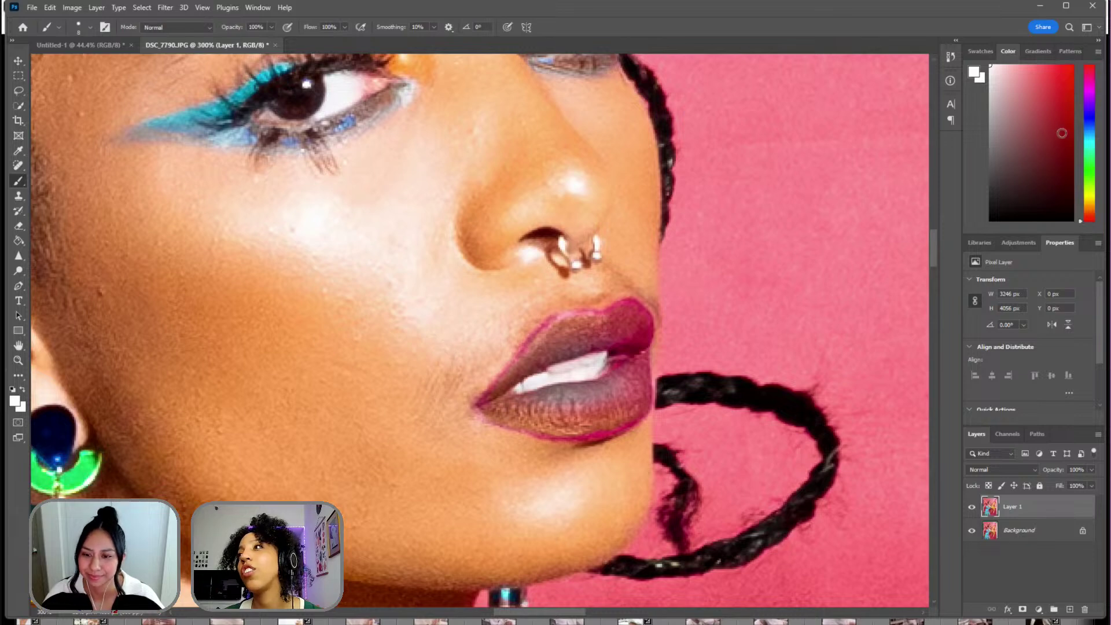
{"action": "left_click", "coordinate": [1084, 207]}
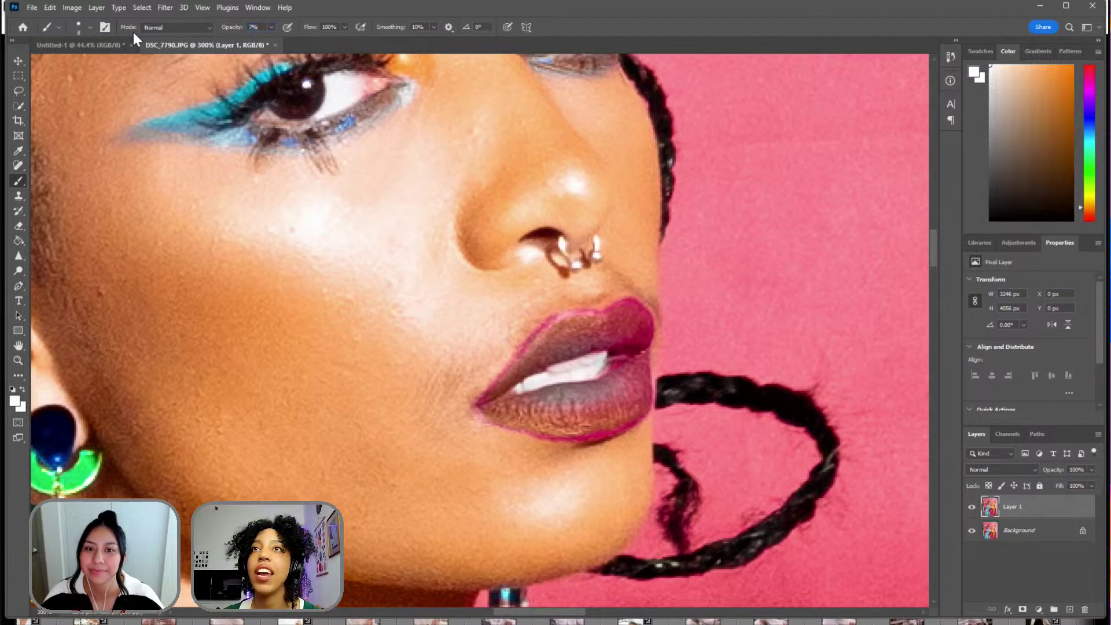
{"action": "left_click", "coordinate": [174, 27]}
{"action": "left_click", "coordinate": [163, 184]}
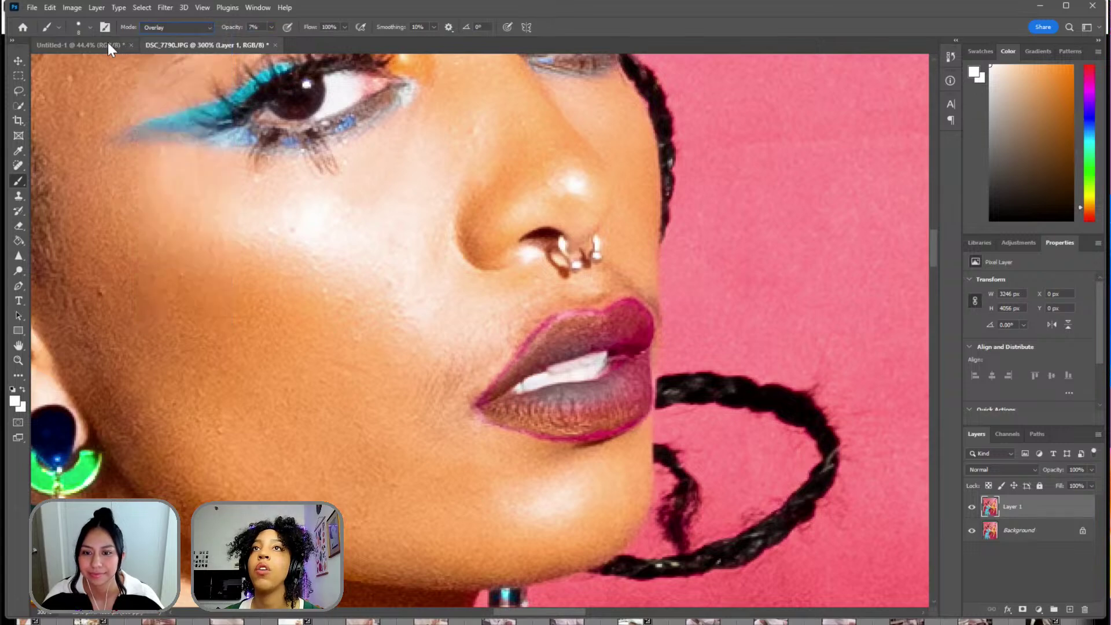
{"action": "left_click", "coordinate": [82, 27]}
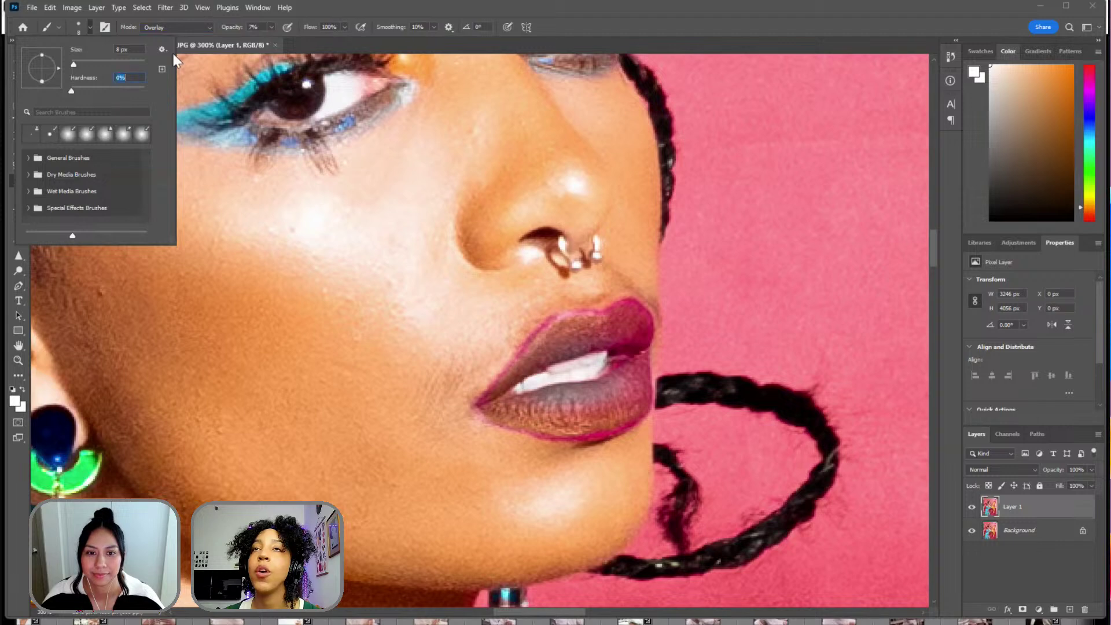
{"action": "key", "text": "Return"}
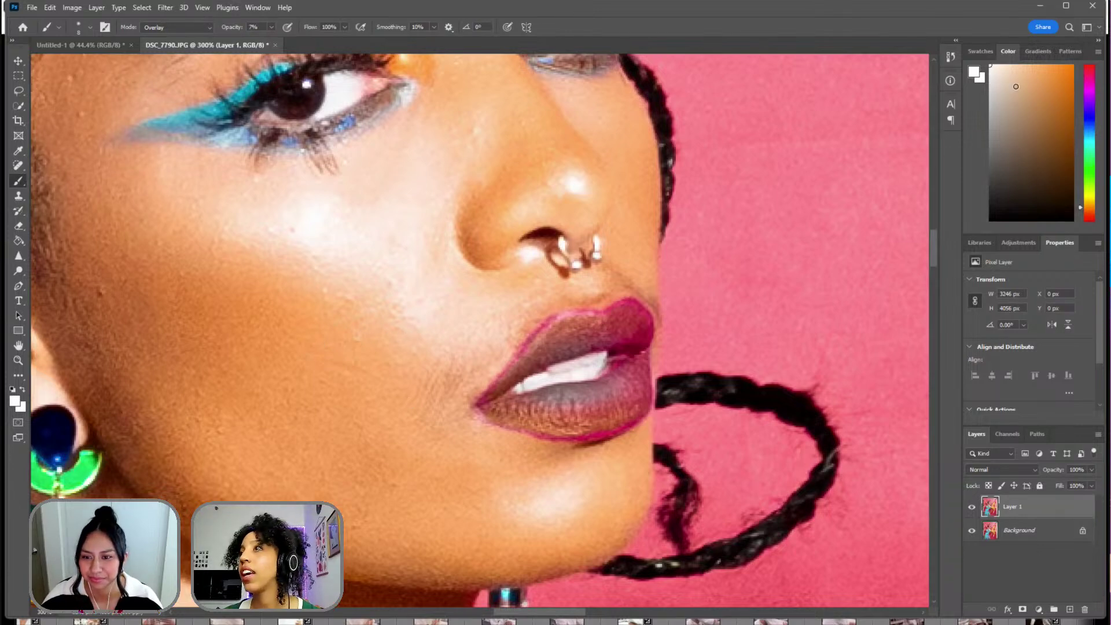
- Pick a light peach foreground colour and enlarge the brush to cover broader areas of facial skin
{"action": "left_click_drag", "start_coordinate": [1065, 81], "coordinate": [1041, 33]}
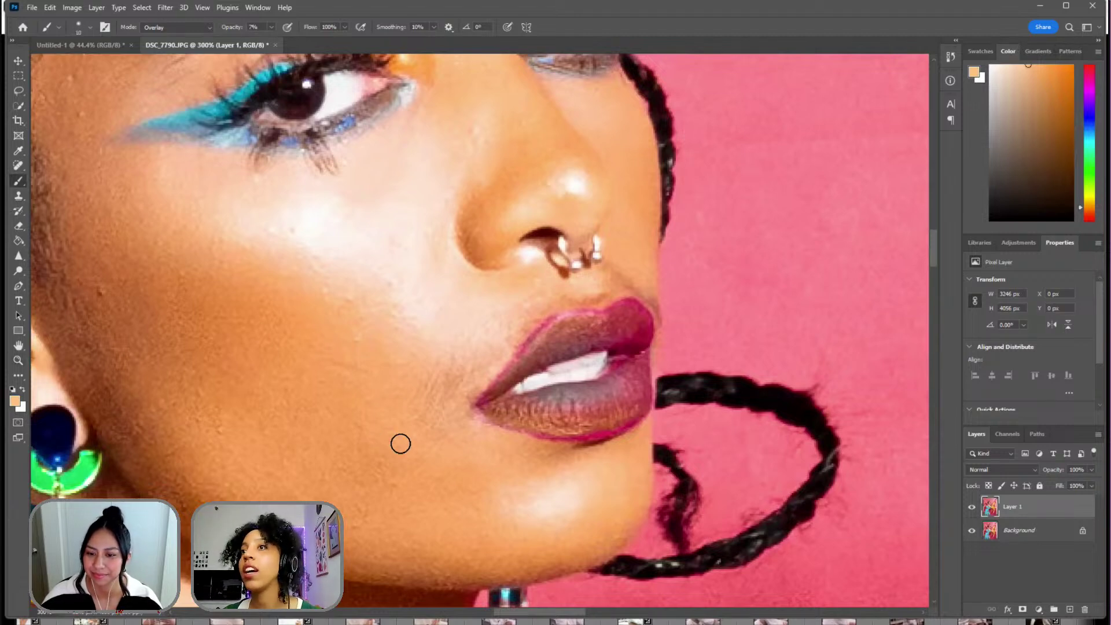
{"action": "key", "text": "bracketright"}
{"action": "key", "text": "bracketright"}
{"action": "key", "text": "bracketright"}
{"action": "key", "text": "bracketright"}
{"action": "key", "text": "bracketright"}
{"action": "key", "text": "bracketright"}
{"action": "key", "text": "bracketright"}
{"action": "key", "text": "bracketright"}
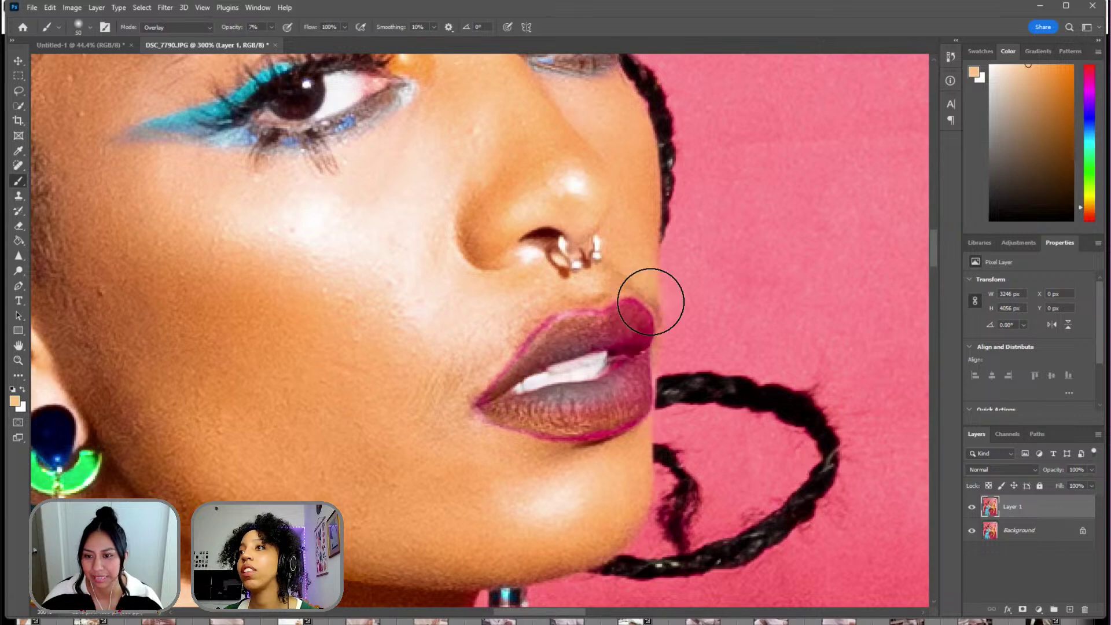
- Toggle Layer 1's visibility repeatedly to compare the face before and after retouching
{"action": "left_click", "coordinate": [972, 507]}
{"action": "left_click", "coordinate": [972, 507]}
{"action": "left_click", "coordinate": [973, 507]}
{"action": "left_click", "coordinate": [972, 507]}
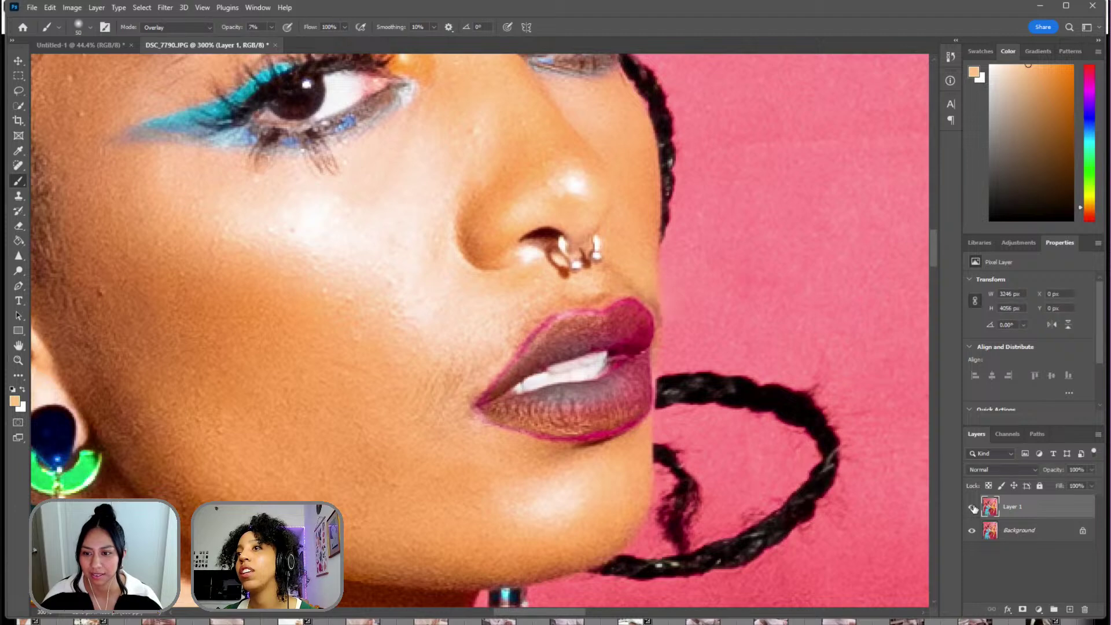
{"action": "left_click", "coordinate": [972, 507]}
{"action": "left_click", "coordinate": [972, 507]}
{"action": "left_click", "coordinate": [972, 508]}
{"action": "left_click", "coordinate": [972, 508]}
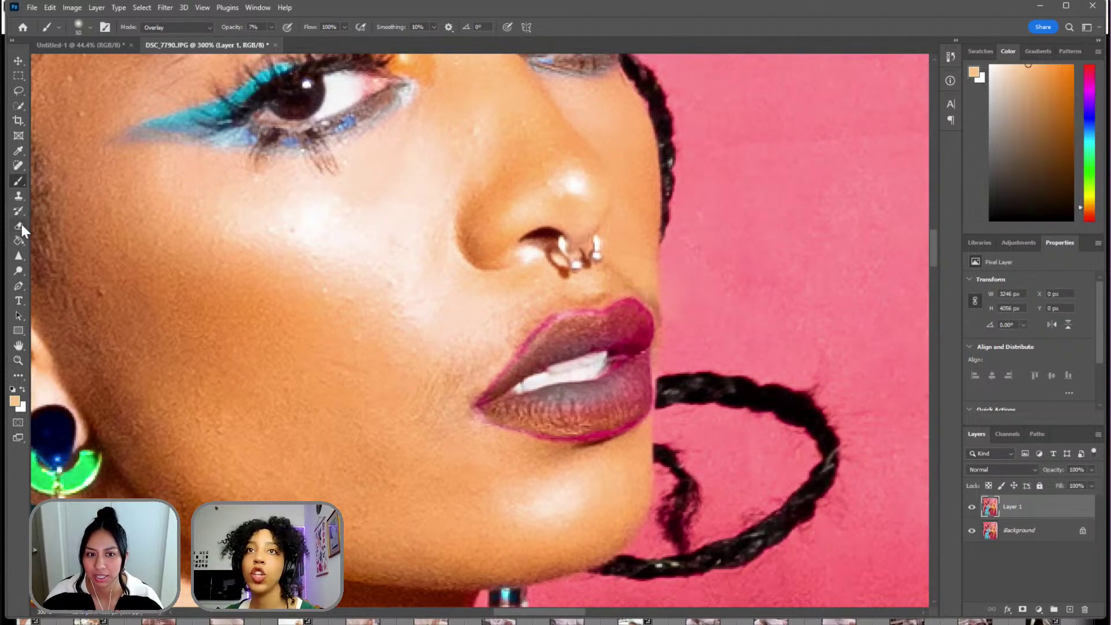
- With a small Spot Healing Brush, smooth the creases and dark texture on the cheek beside the mouth corner
{"action": "left_click", "coordinate": [18, 196]}
{"action": "left_click", "coordinate": [19, 165]}
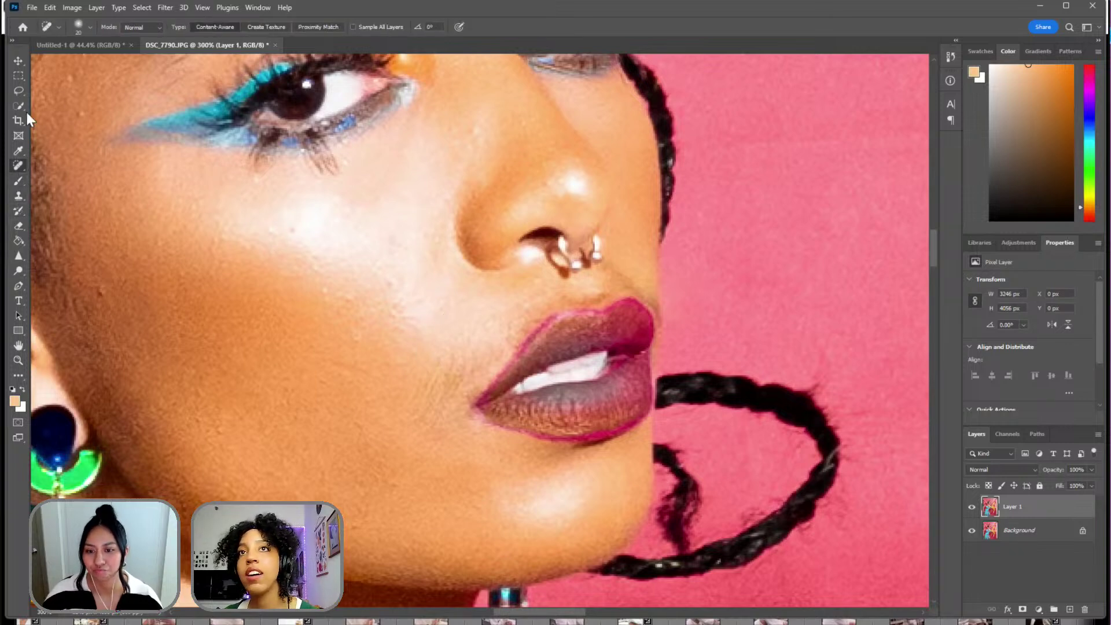
{"action": "right_click", "coordinate": [22, 164]}
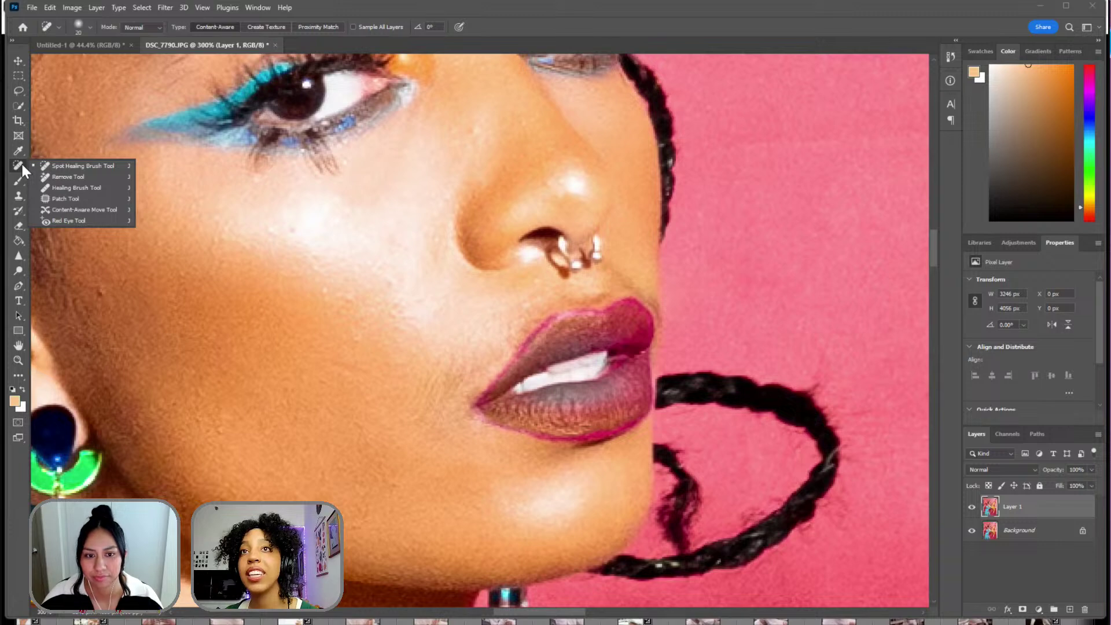
{"action": "left_click", "coordinate": [82, 167]}
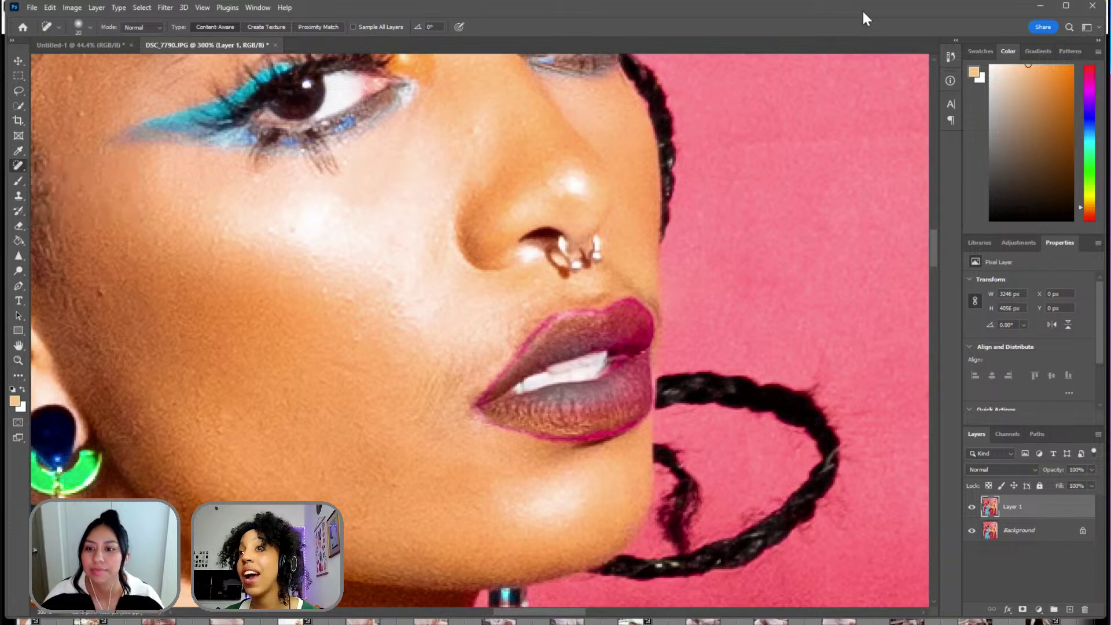
{"action": "key", "text": "bracketleft"}
{"action": "key", "text": "bracketleft"}
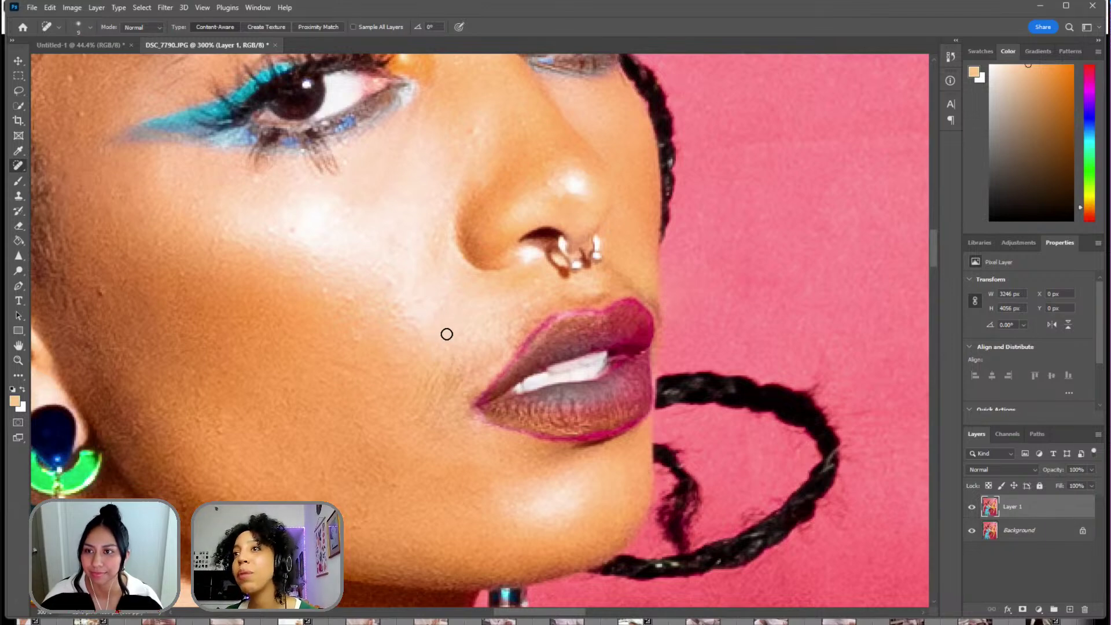
{"action": "key", "text": "bracketright"}
{"action": "key", "text": "bracketright"}
{"action": "left_click_drag", "start_coordinate": [442, 355], "coordinate": [416, 396]}
{"action": "mouse_move", "coordinate": [434, 347]}
{"action": "left_mouse_down"}
{"action": "mouse_move", "coordinate": [439, 417]}
{"action": "mouse_move", "coordinate": [454, 396]}
{"action": "mouse_move", "coordinate": [442, 383]}
{"action": "left_mouse_up"}
{"action": "left_click", "coordinate": [415, 411]}
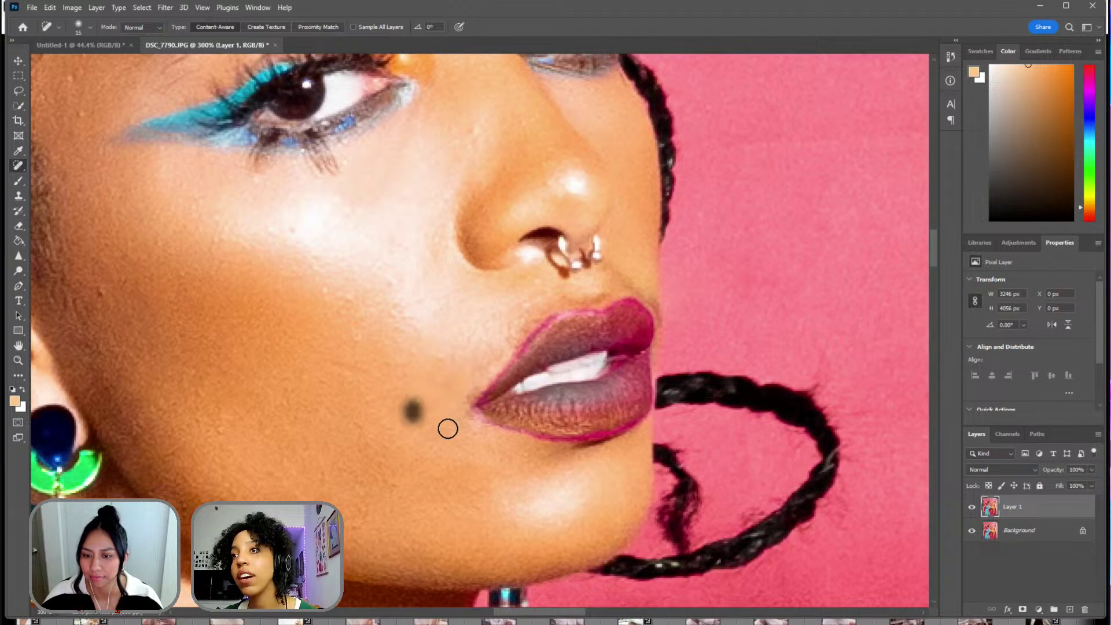
{"action": "left_click", "coordinate": [458, 415]}
{"action": "left_click", "coordinate": [457, 394]}
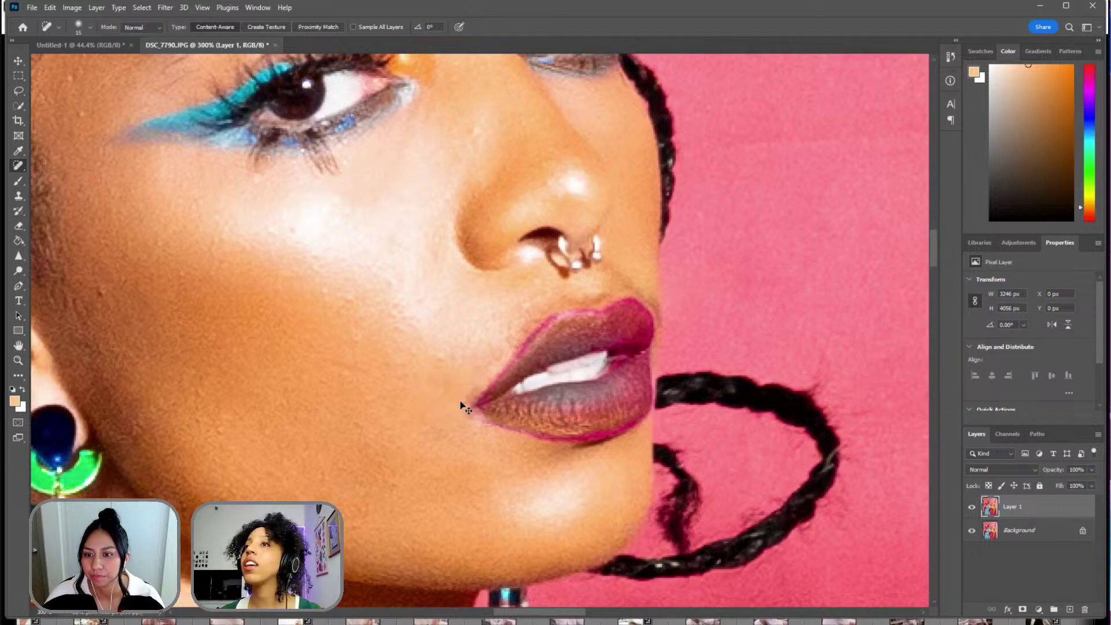
- Heal small blemishes on the lower cheek between the contour shading and the mouth
{"action": "left_click", "coordinate": [340, 366]}
{"action": "left_click", "coordinate": [359, 346]}
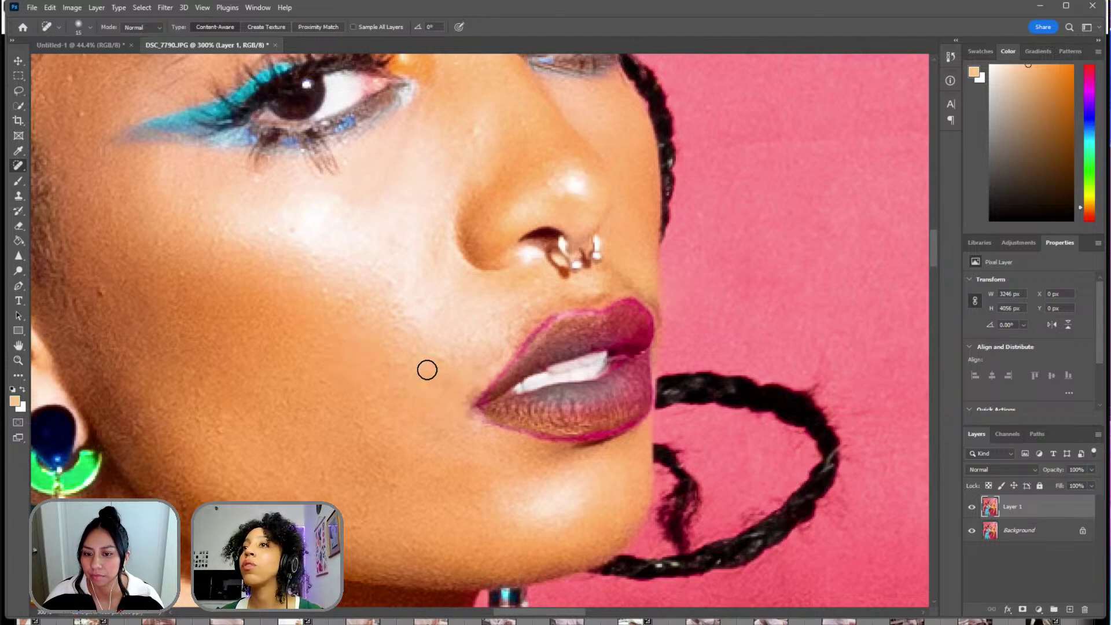
{"action": "left_click", "coordinate": [448, 353]}
{"action": "left_click", "coordinate": [436, 350]}
- Spot-heal the uneven skin above the upper lip, between the nostril and the near mouth corner
{"action": "left_click", "coordinate": [503, 306]}
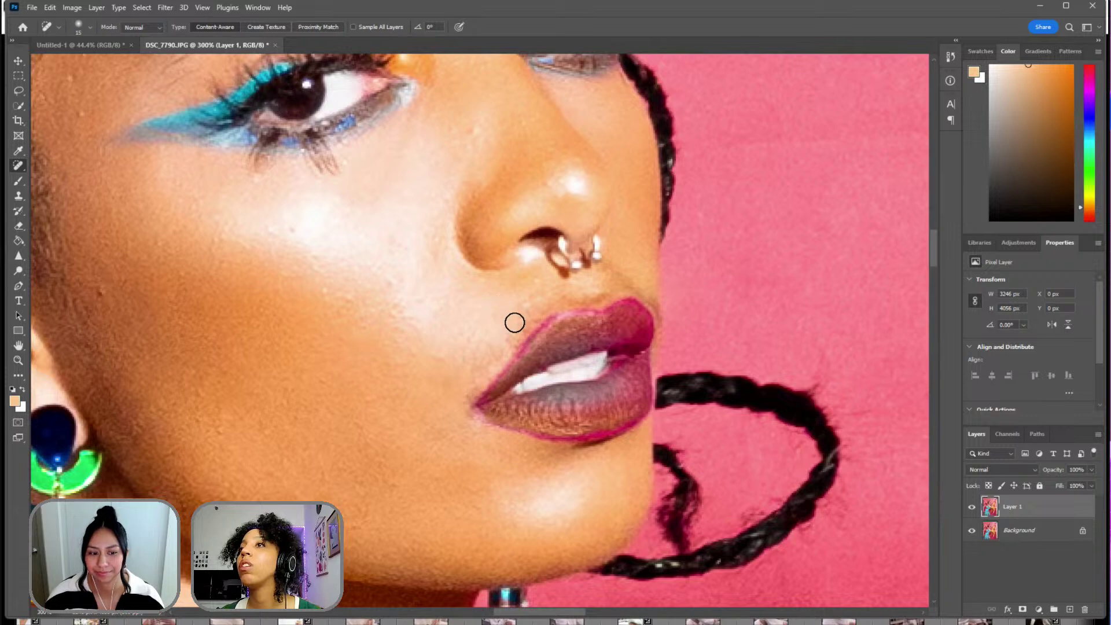
{"action": "left_click", "coordinate": [519, 326]}
{"action": "left_click", "coordinate": [533, 310]}
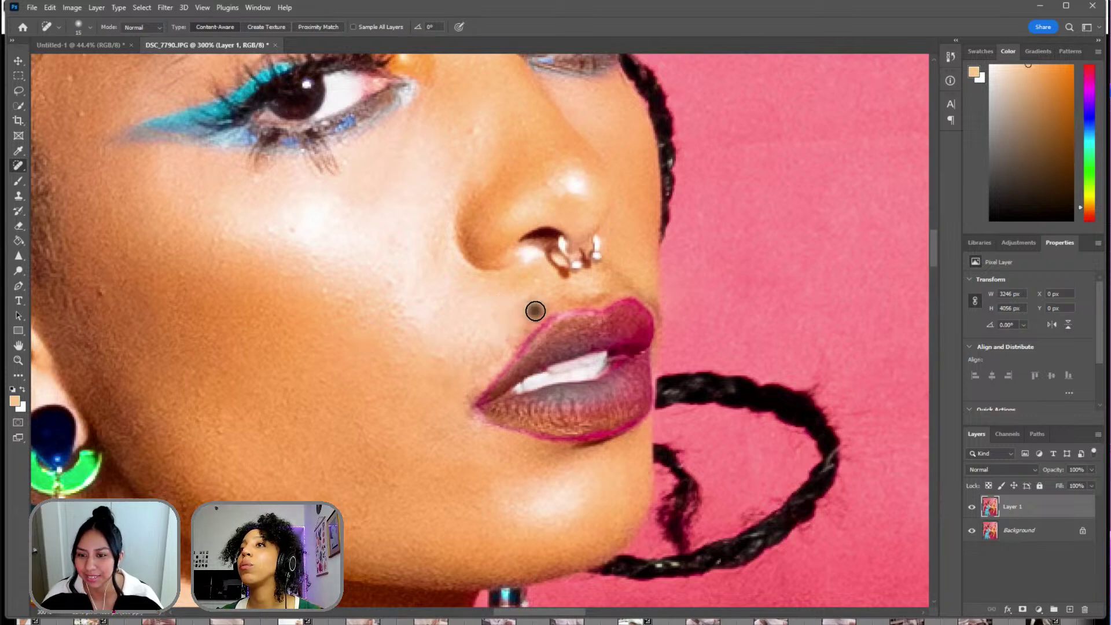
{"action": "left_click", "coordinate": [539, 282]}
{"action": "left_click", "coordinate": [524, 304]}
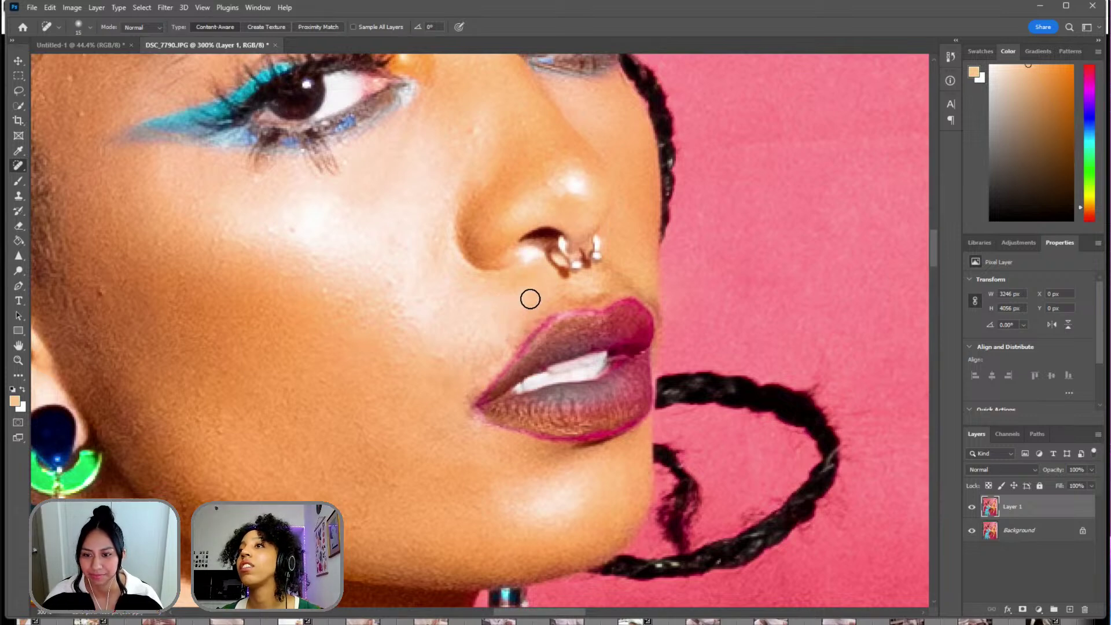
{"action": "left_click", "coordinate": [536, 297]}
- Heal the dark skin texture above the far end of the upper lip, out to the face edge
{"action": "left_click", "coordinate": [622, 280]}
{"action": "left_click", "coordinate": [632, 285]}
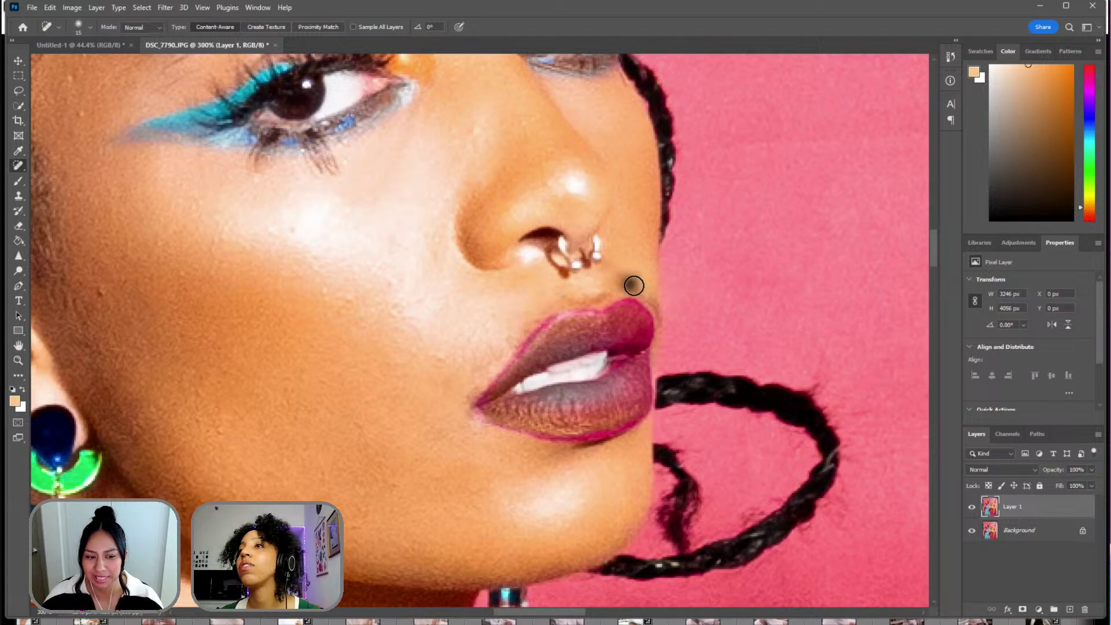
{"action": "left_click", "coordinate": [642, 292]}
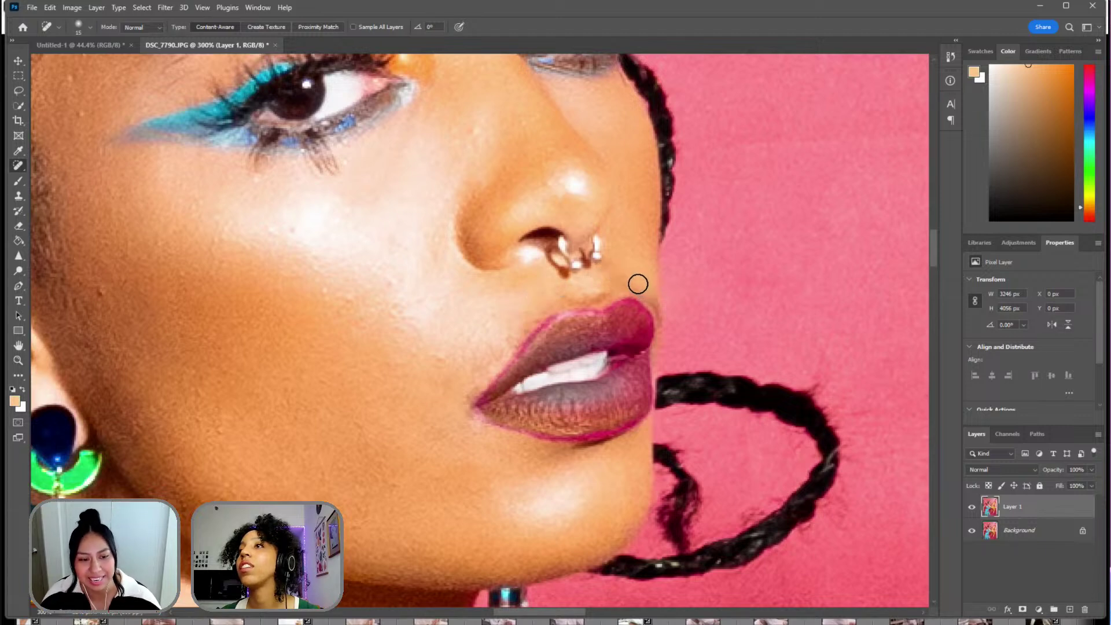
{"action": "left_click", "coordinate": [637, 281]}
{"action": "left_click", "coordinate": [654, 300]}
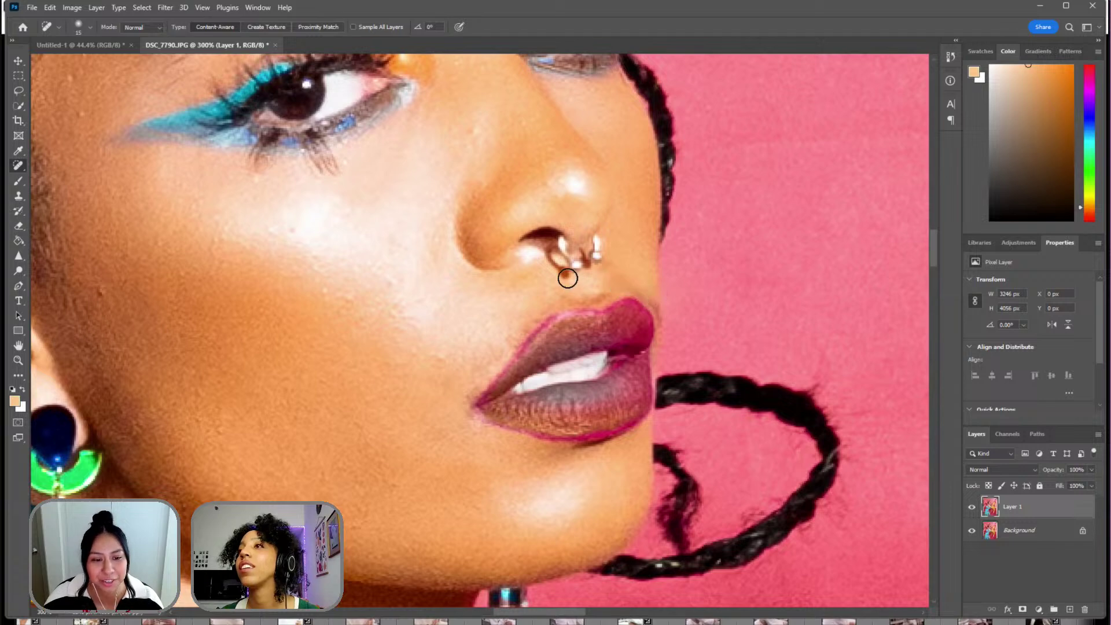
- Clean up remaining marks beside the near mouth corner and just above it on the cheek
{"action": "left_click", "coordinate": [465, 407]}
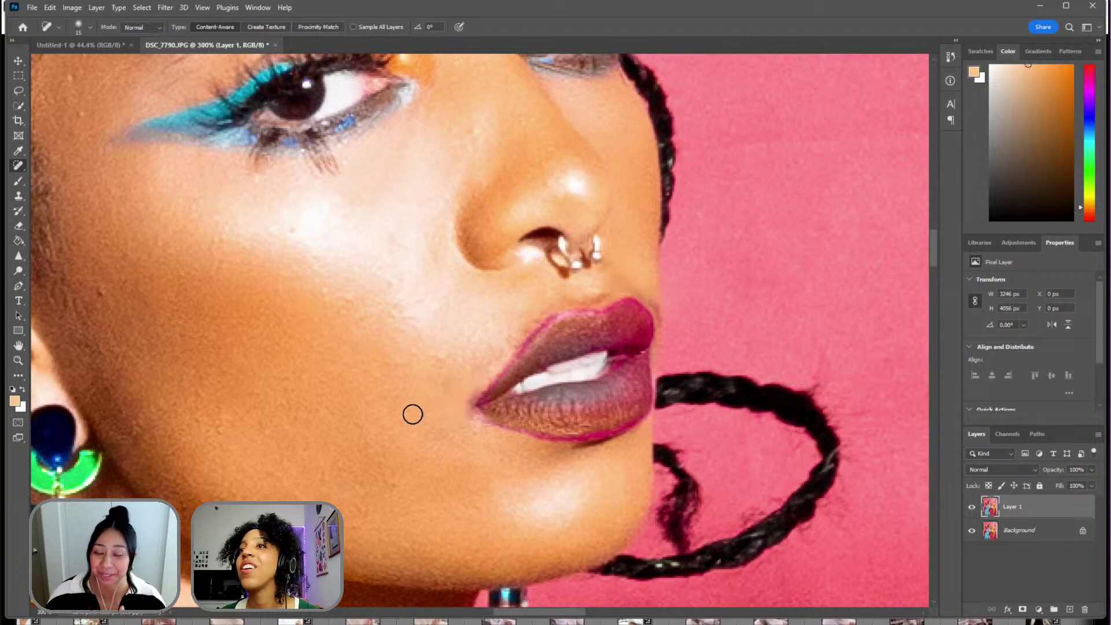
{"action": "left_click", "coordinate": [462, 417]}
{"action": "left_click", "coordinate": [464, 425]}
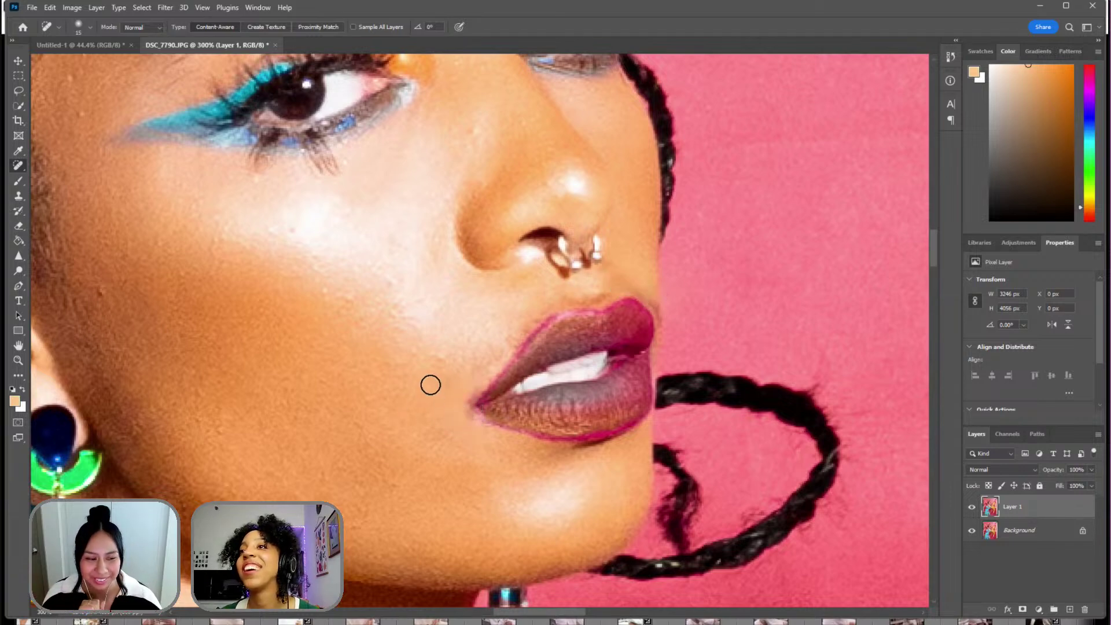
{"action": "left_click", "coordinate": [435, 360]}
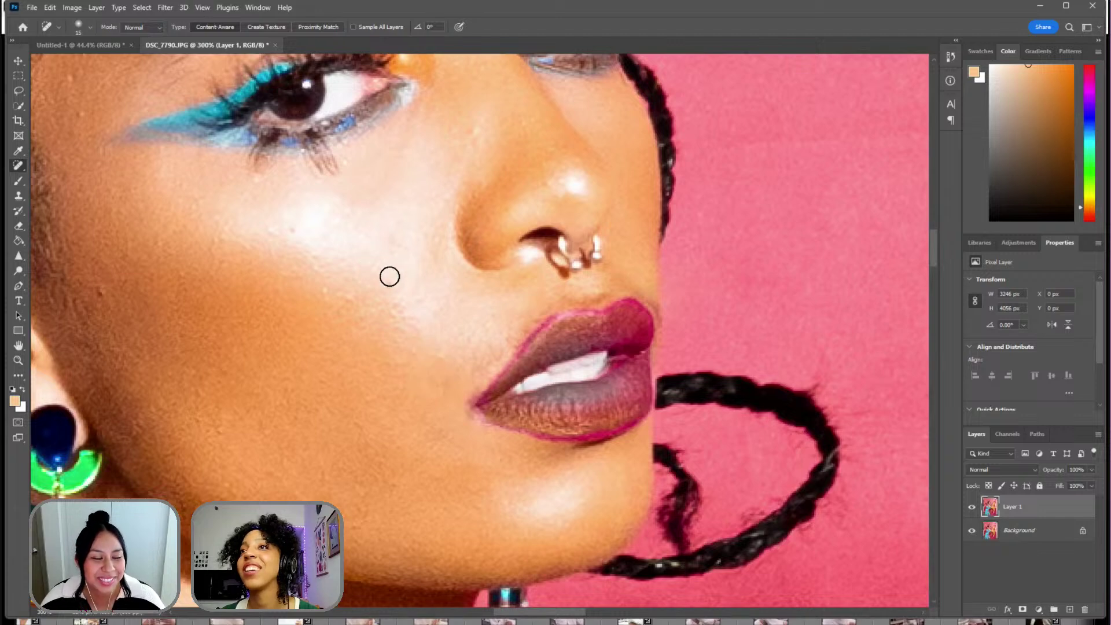
- Heal bumps across the highlighted cheek, beside the nose bridge and along the highlight's lower edge
{"action": "left_click_drag", "start_coordinate": [388, 271], "coordinate": [393, 298]}
{"action": "left_click", "coordinate": [392, 243]}
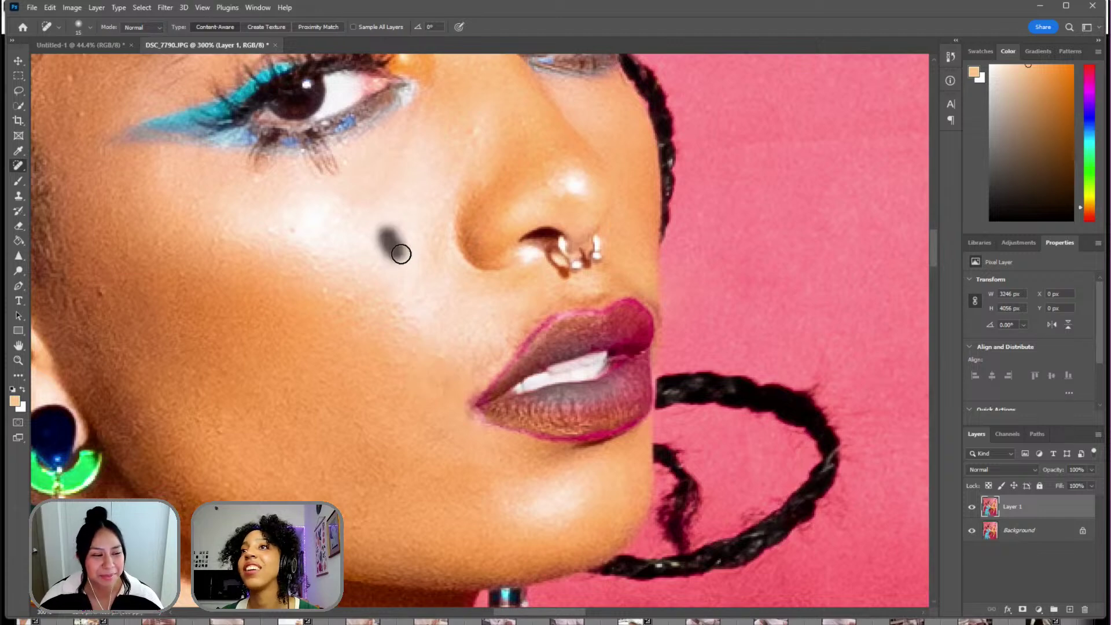
{"action": "left_click", "coordinate": [463, 144]}
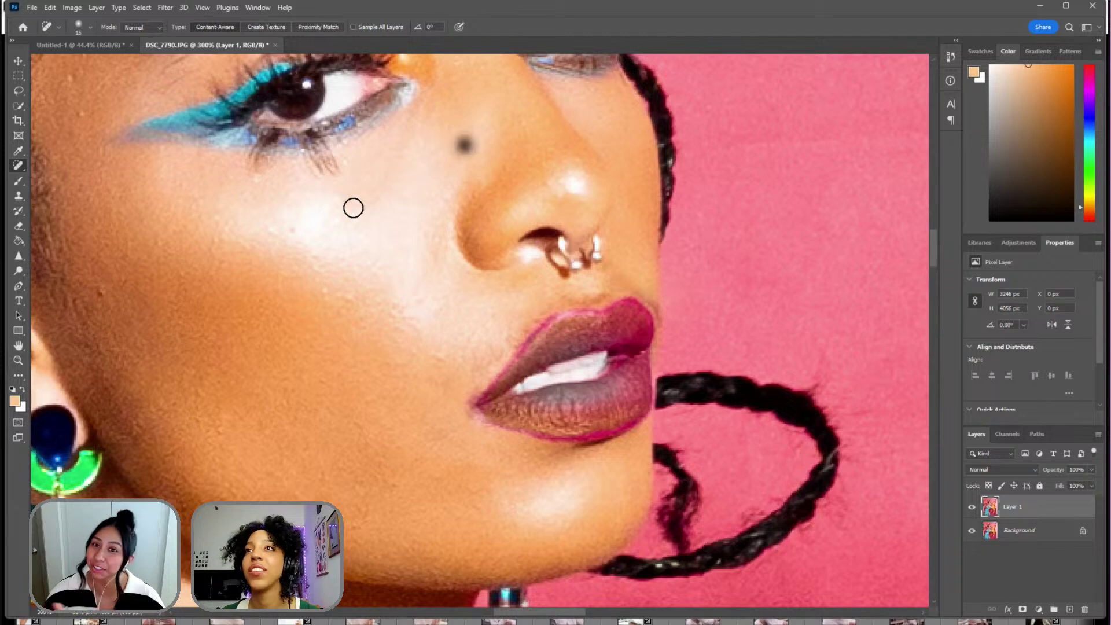
{"action": "left_click_drag", "start_coordinate": [299, 221], "coordinate": [283, 251]}
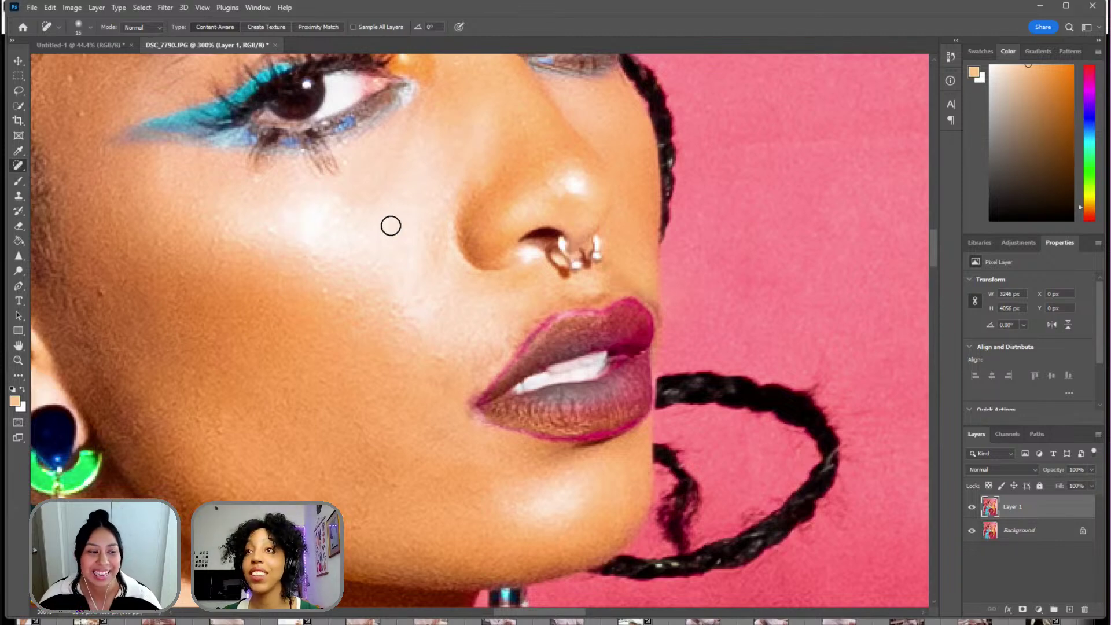
{"action": "left_click", "coordinate": [324, 292]}
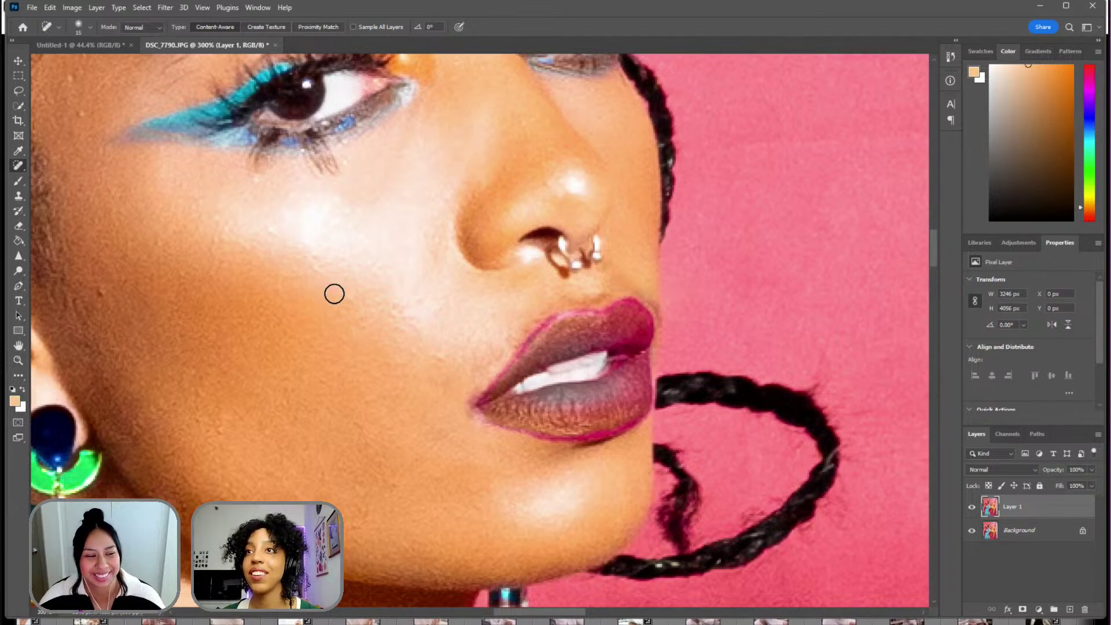
{"action": "left_click", "coordinate": [340, 286]}
{"action": "left_click", "coordinate": [342, 320]}
{"action": "left_click", "coordinate": [350, 316]}
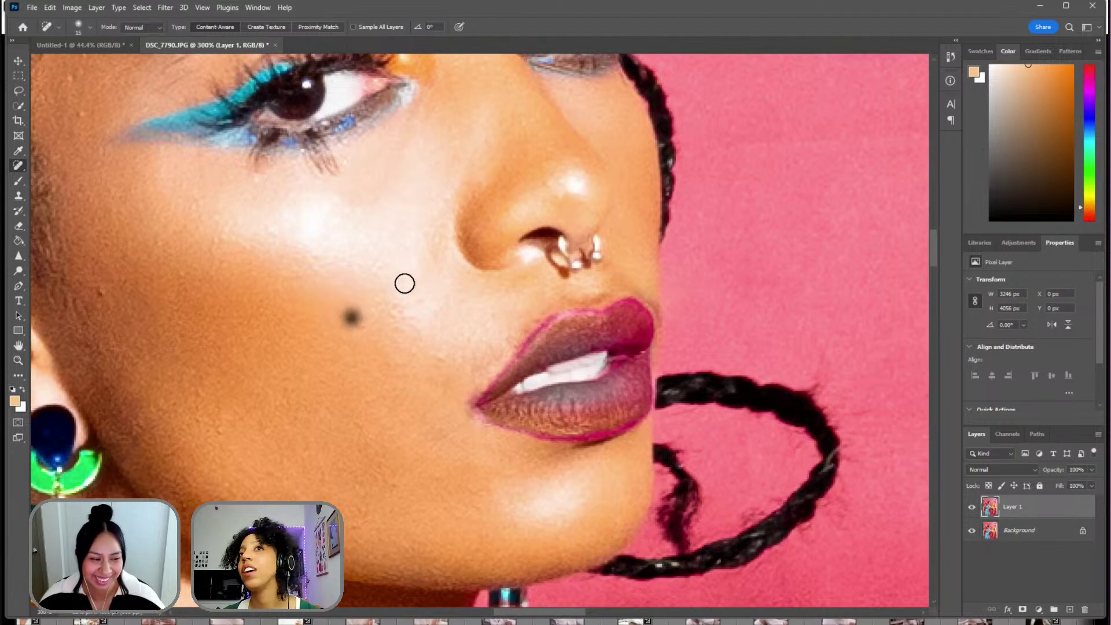
- Remove small spots on the temple beside the eye makeup and on the outer cheek near the hairline
{"action": "scroll", "coordinate": [119, 198], "scroll_direction": "up", "scroll_amount": 3}
{"action": "left_click", "coordinate": [71, 209]}
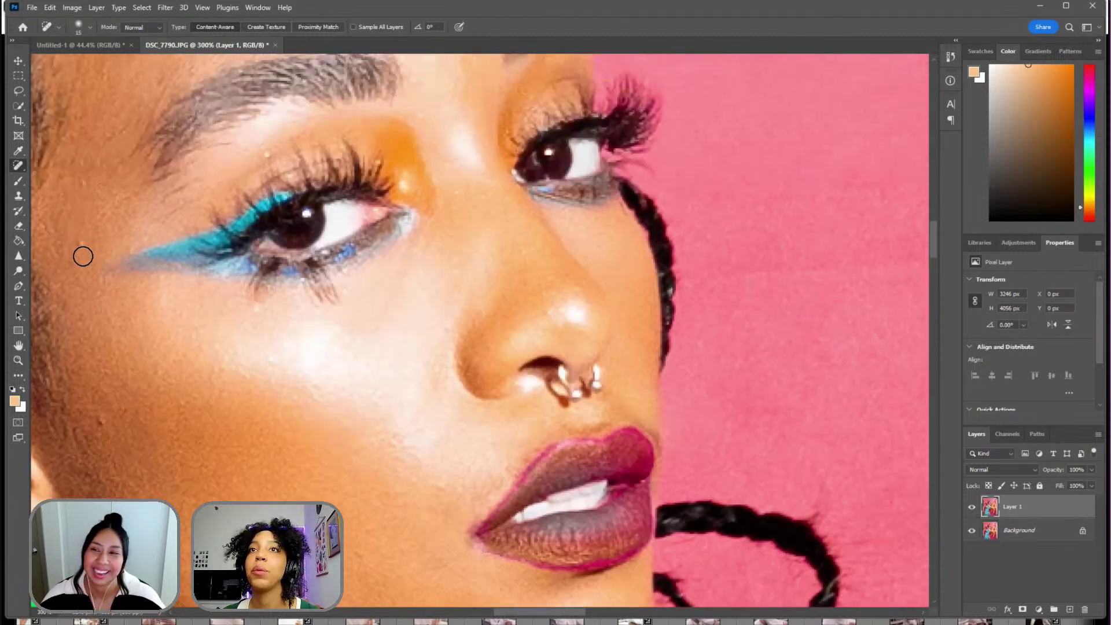
{"action": "left_click", "coordinate": [82, 252]}
{"action": "left_click", "coordinate": [84, 184]}
{"action": "left_click", "coordinate": [95, 413]}
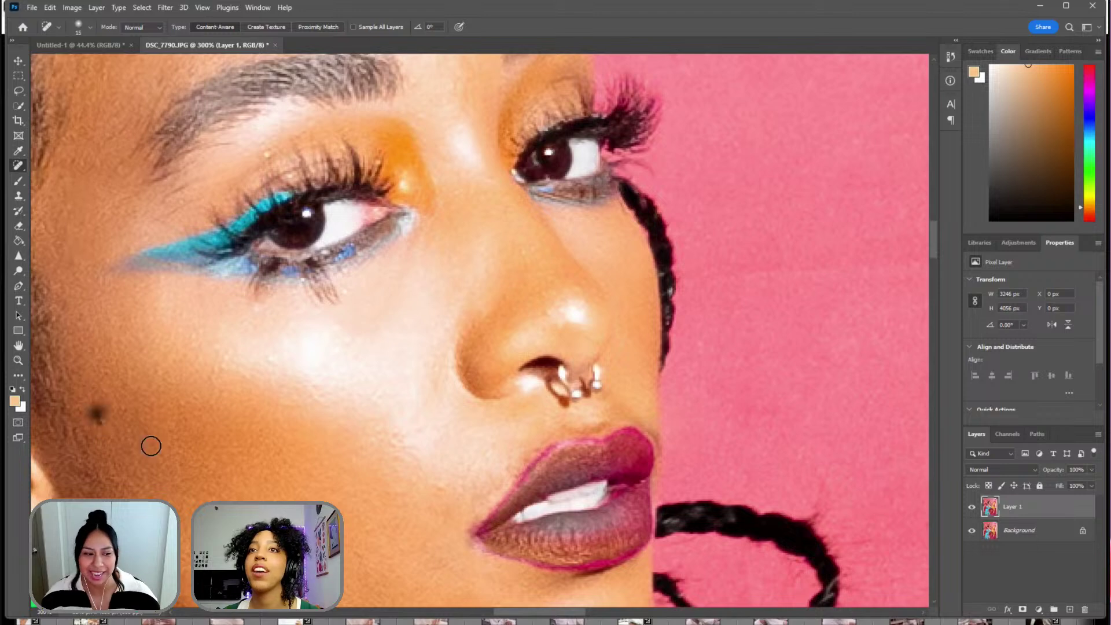
- Heal two remaining uneven spots on the cheek just above and beside the near mouth corner
{"action": "scroll", "coordinate": [347, 349], "scroll_direction": "down", "scroll_amount": 5}
{"action": "left_click", "coordinate": [437, 327]}
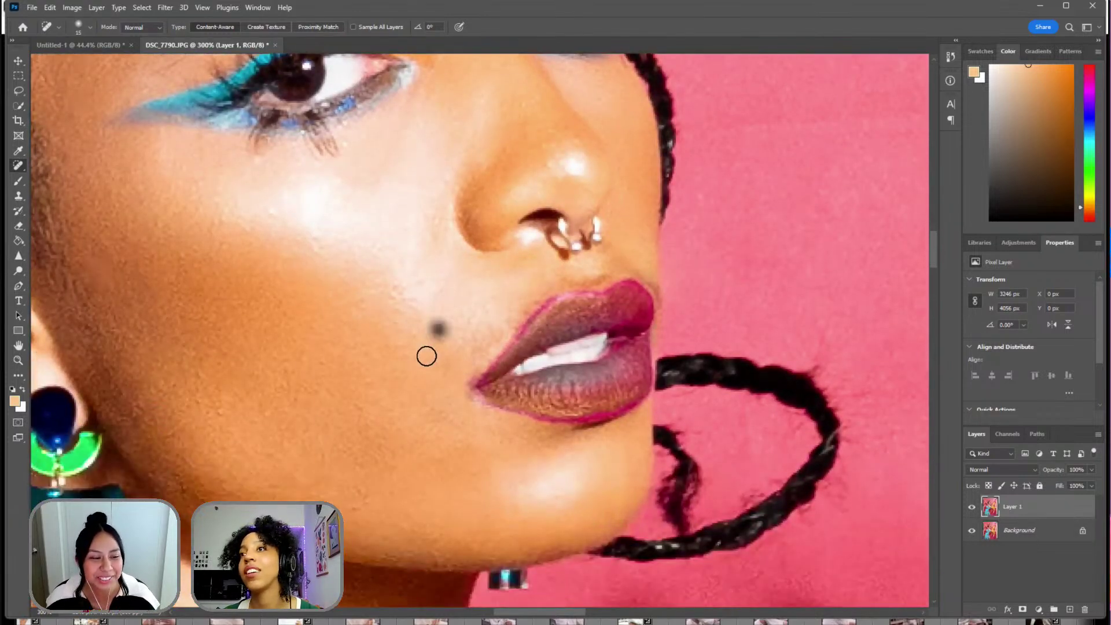
{"action": "left_click", "coordinate": [444, 369]}
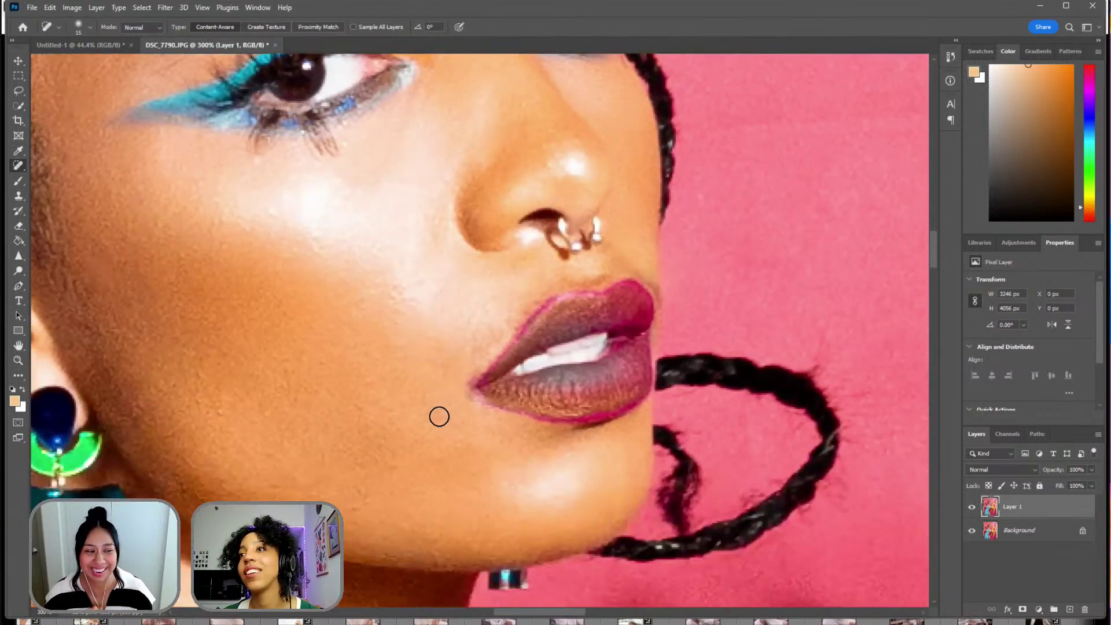
- Heal the stray hairs below the near eyebrow's outer tail and the uneven skin above its outer half
{"action": "scroll", "coordinate": [498, 435], "scroll_direction": "down", "scroll_amount": 2}
{"action": "scroll", "coordinate": [489, 421], "scroll_direction": "up", "scroll_amount": 10}
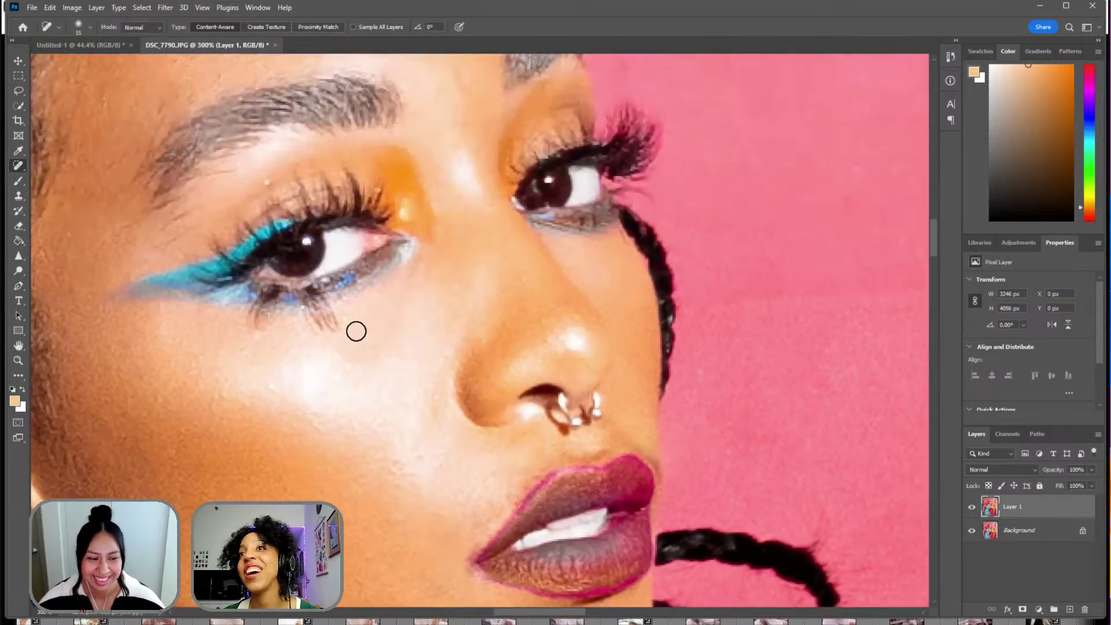
{"action": "scroll", "coordinate": [366, 276], "scroll_direction": "up", "scroll_amount": 2}
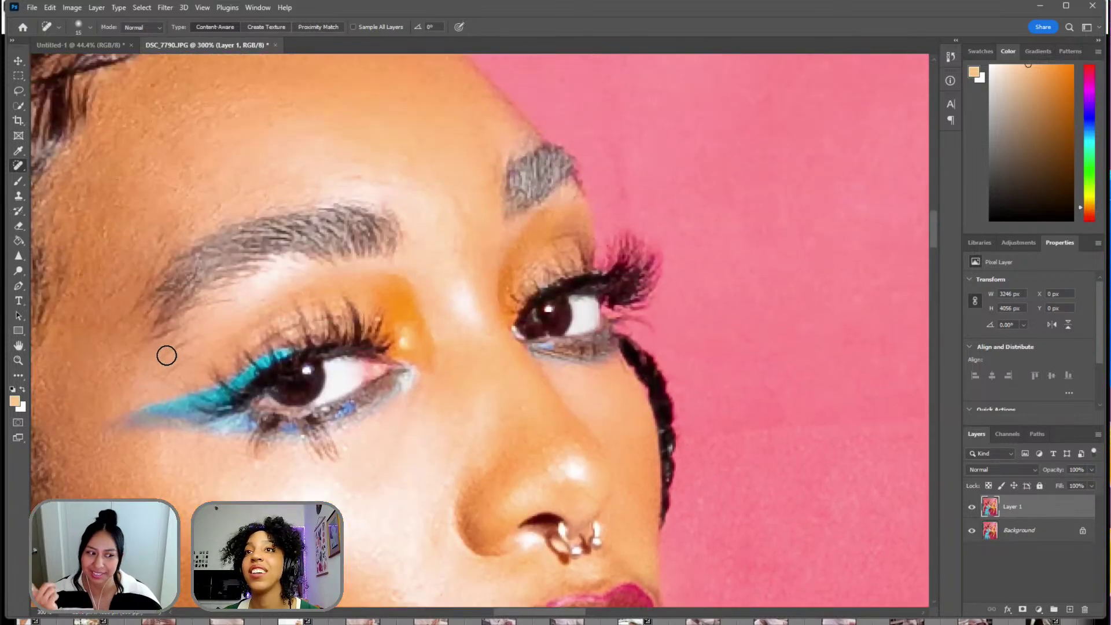
{"action": "mouse_move", "coordinate": [200, 350]}
{"action": "left_mouse_down"}
{"action": "mouse_move", "coordinate": [168, 355]}
{"action": "mouse_move", "coordinate": [190, 334]}
{"action": "left_mouse_up"}
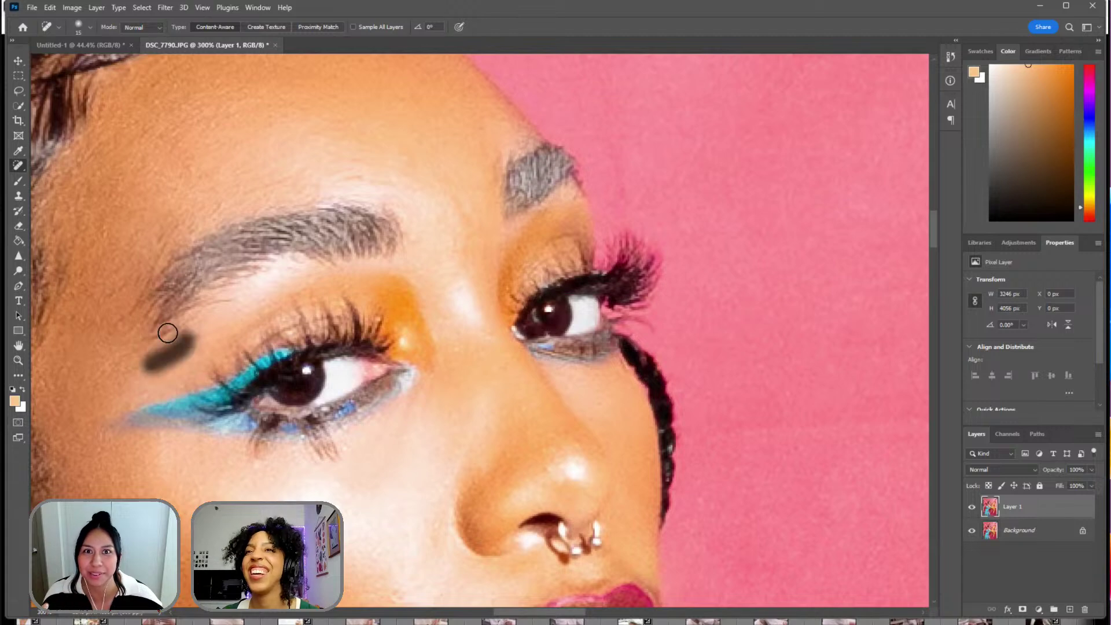
{"action": "left_click", "coordinate": [163, 236]}
{"action": "left_click_drag", "start_coordinate": [217, 162], "coordinate": [204, 207]}
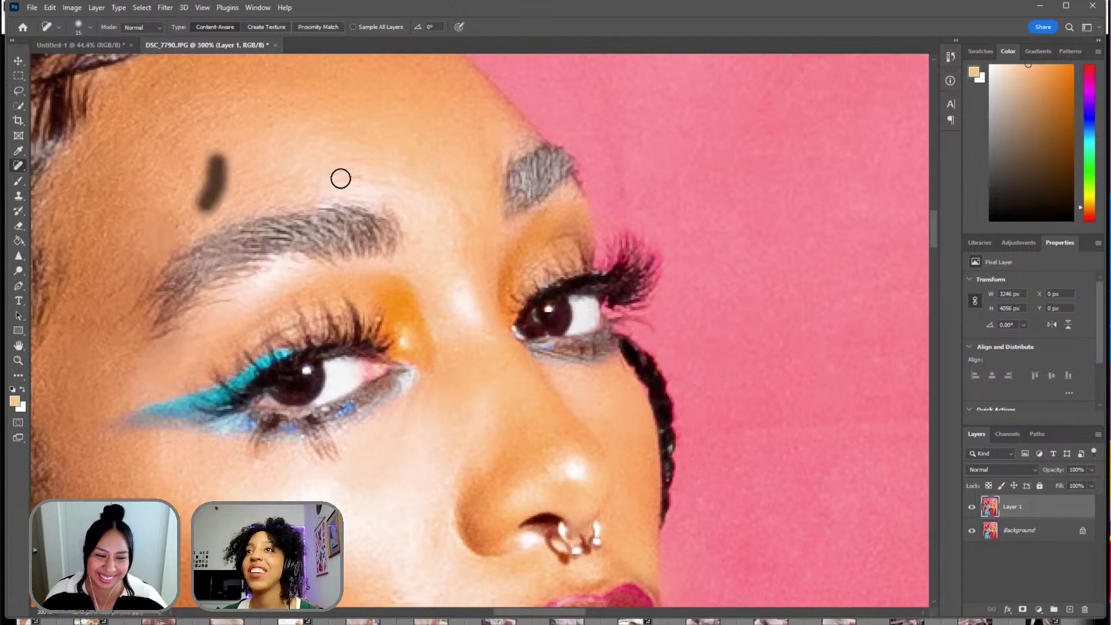
- Heal the skin directly above the near eyebrow's inner half and a spot on the forehead between the brows
{"action": "scroll", "coordinate": [380, 194], "scroll_direction": "up", "scroll_amount": 2}
{"action": "left_click_drag", "start_coordinate": [335, 224], "coordinate": [368, 231]}
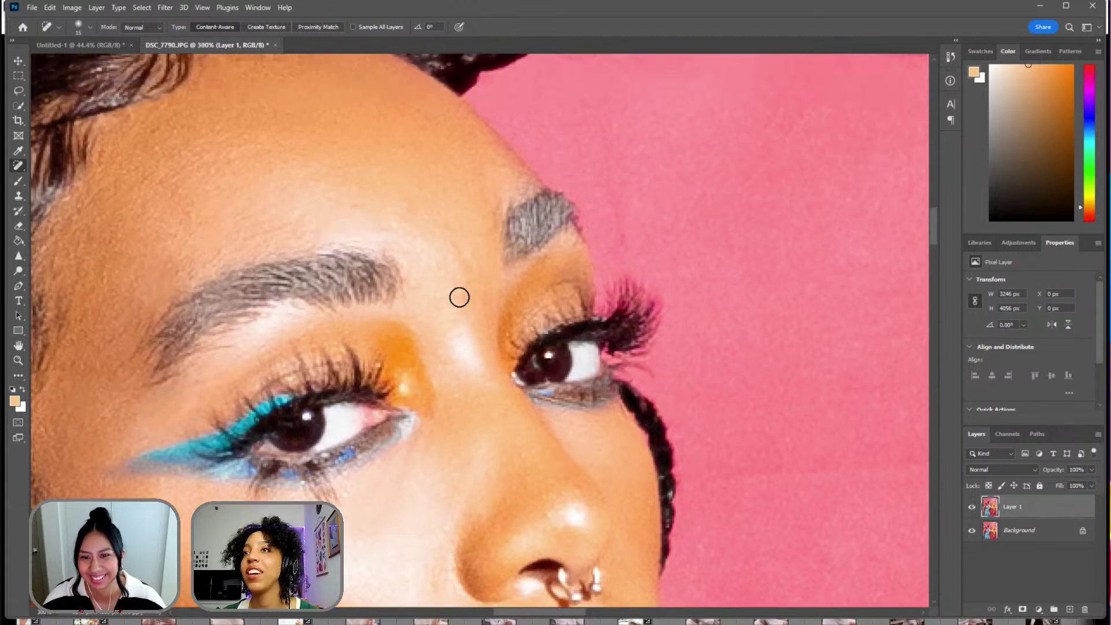
{"action": "left_click", "coordinate": [456, 242]}
{"action": "scroll", "coordinate": [468, 248], "scroll_direction": "down", "scroll_amount": 10}
{"action": "scroll", "coordinate": [505, 208], "scroll_direction": "down", "scroll_amount": 1}
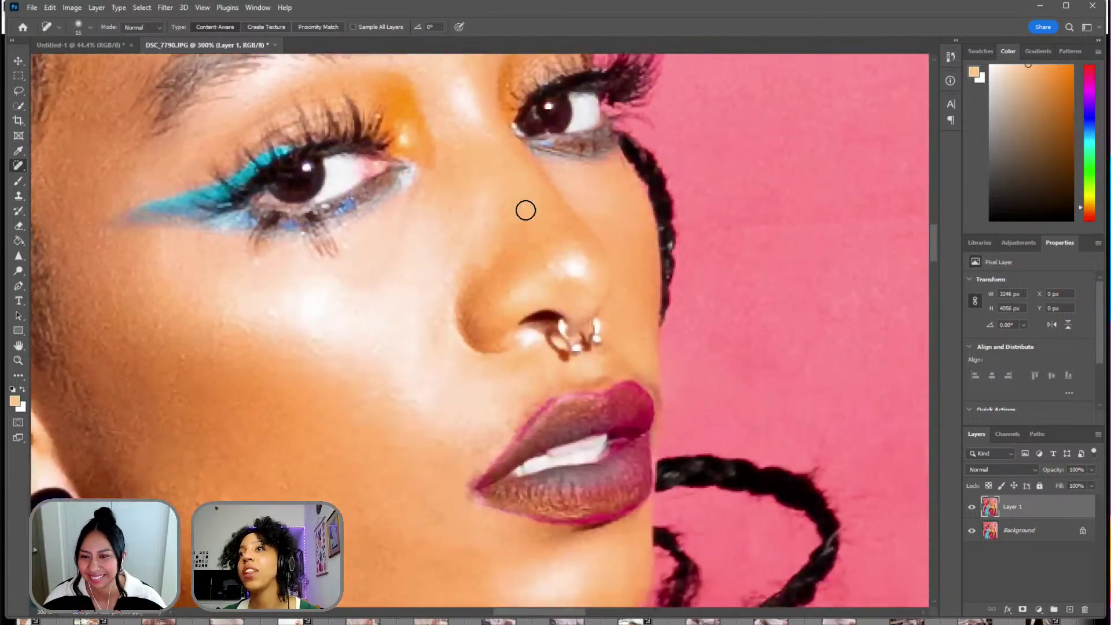
- Heal small skin spots on the nose bridge and just above the tip of the nose
{"action": "left_click", "coordinate": [529, 196]}
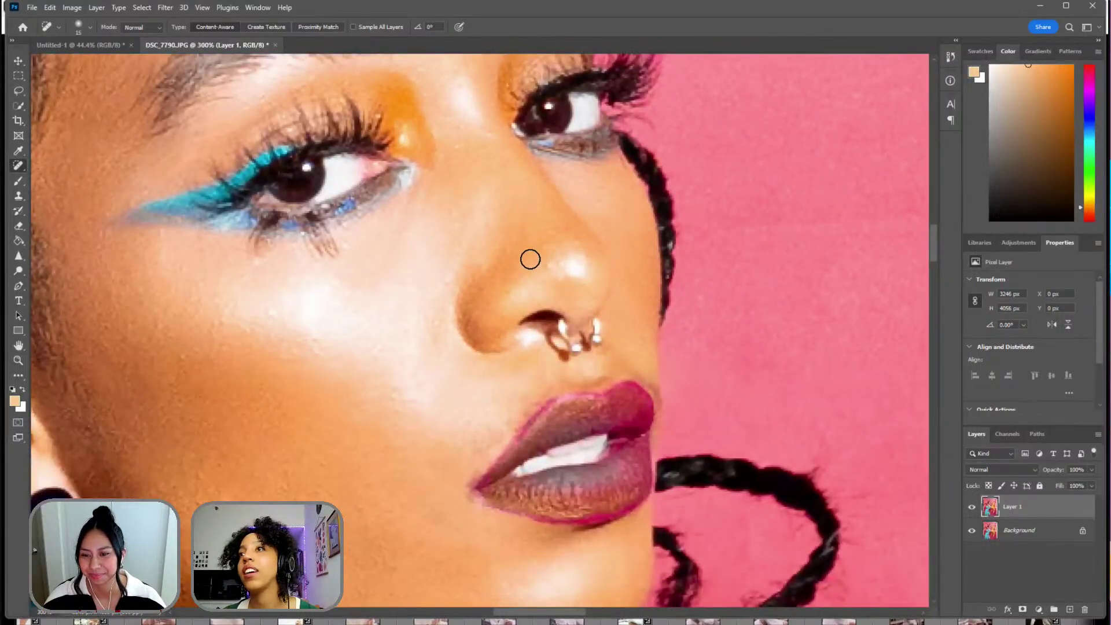
{"action": "left_click", "coordinate": [562, 244]}
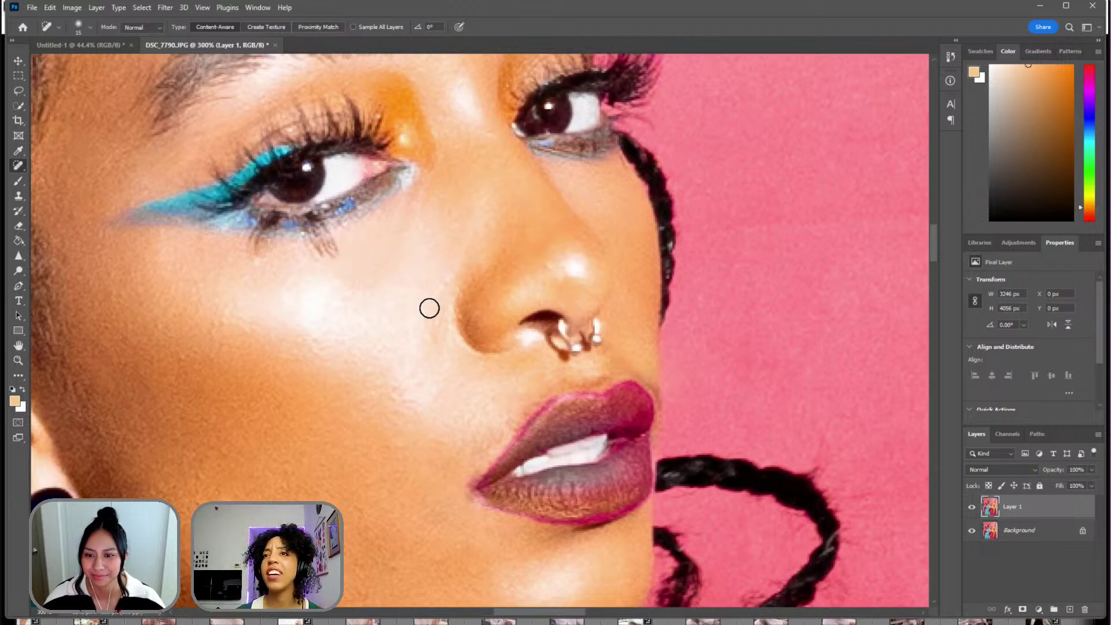
- Toggle Layer 1's visibility several times to compare the retouched face with the original
{"action": "scroll", "coordinate": [405, 309], "scroll_direction": "down", "scroll_amount": 2}
{"action": "scroll", "coordinate": [515, 307], "scroll_direction": "down", "scroll_amount": 1}
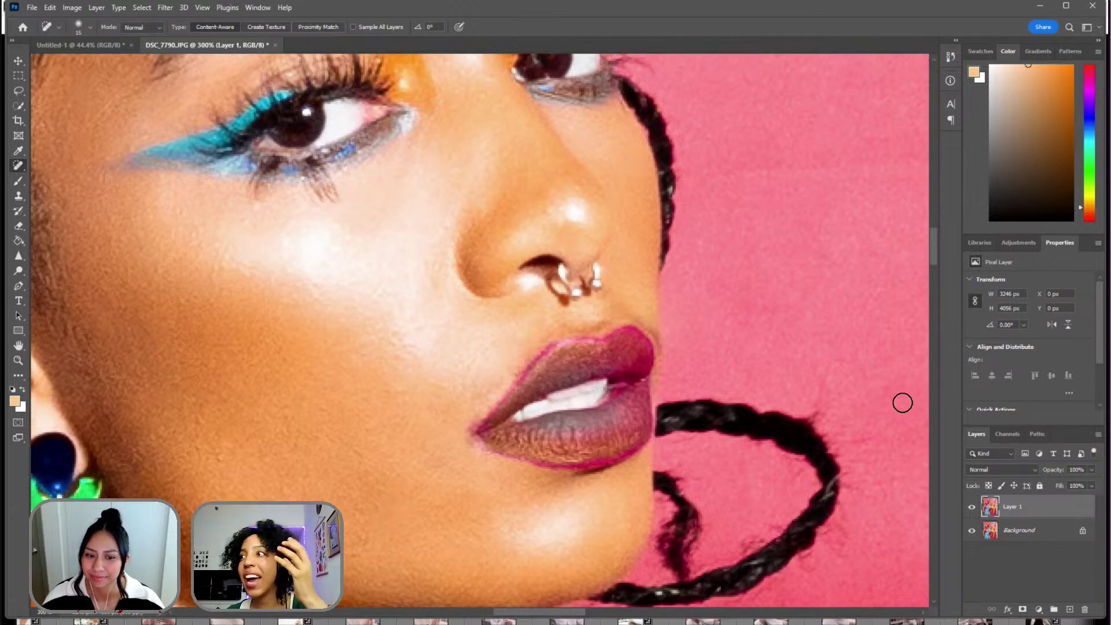
{"action": "left_click", "coordinate": [972, 509]}
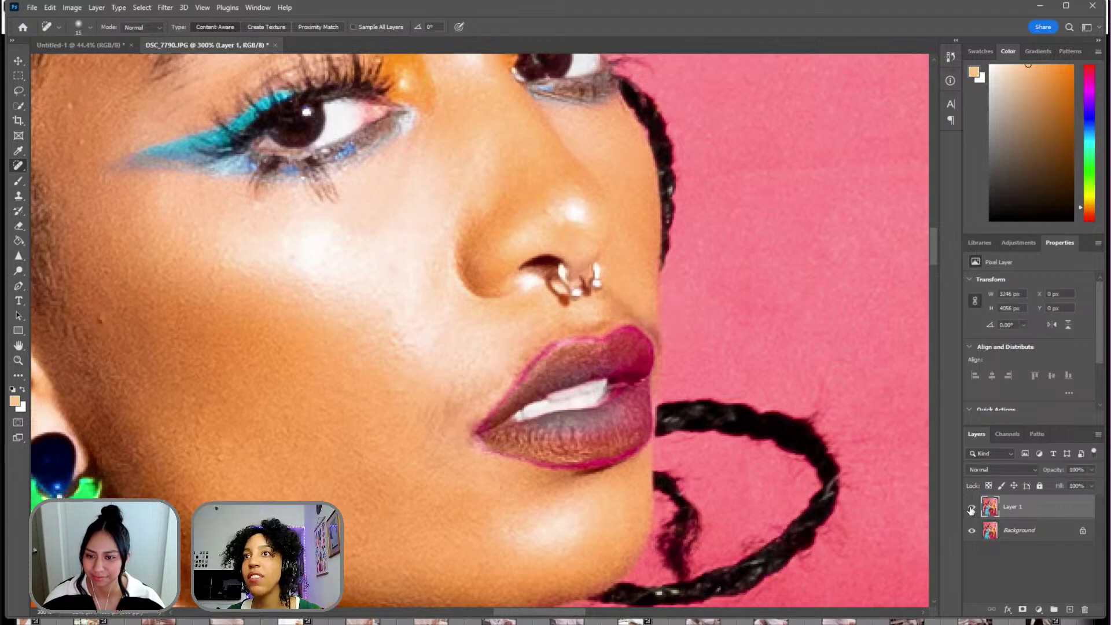
{"action": "left_click", "coordinate": [971, 509]}
{"action": "left_click", "coordinate": [971, 509]}
{"action": "left_click", "coordinate": [971, 510]}
{"action": "left_click", "coordinate": [971, 509]}
{"action": "left_click", "coordinate": [972, 510]}
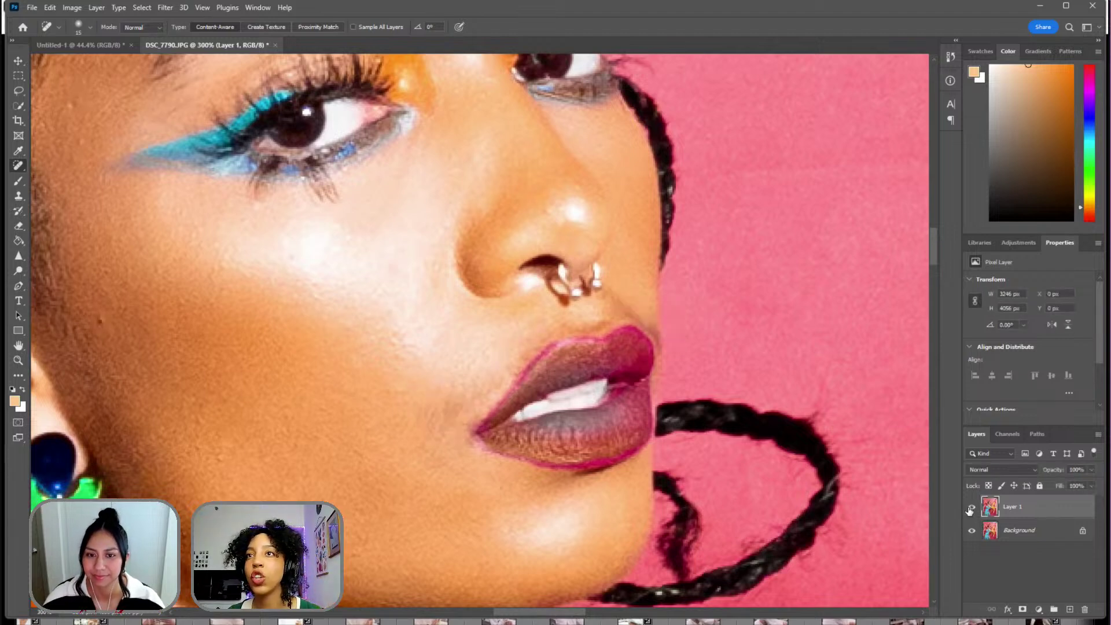
- Heal the uneven skin on the inner cheek running alongside the near nostril
{"action": "scroll", "coordinate": [497, 186], "scroll_direction": "up", "scroll_amount": 2}
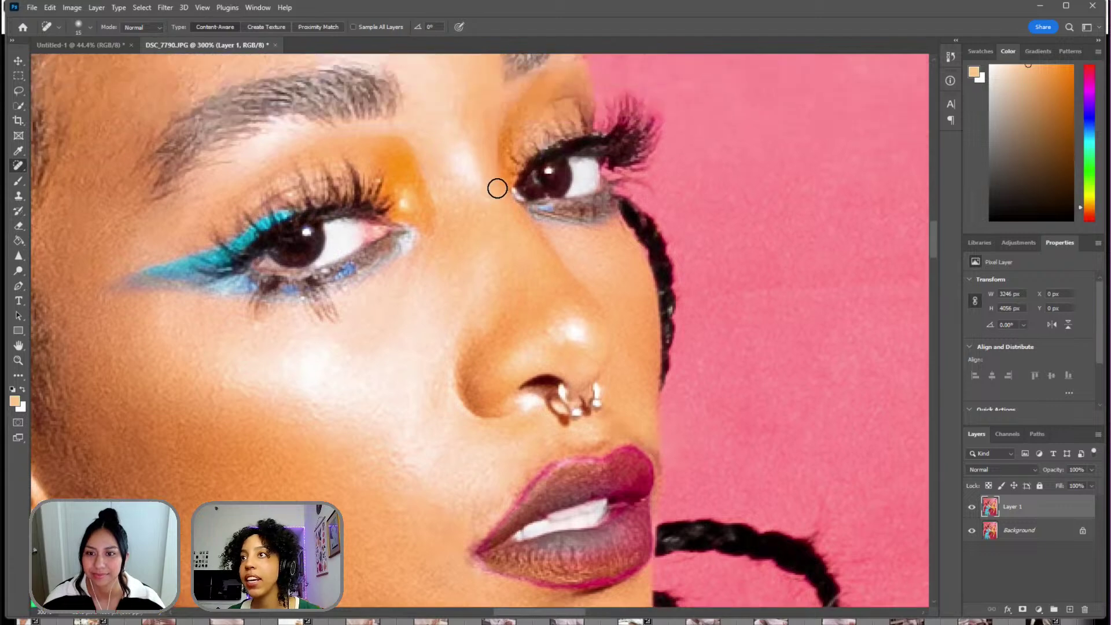
{"action": "scroll", "coordinate": [464, 191], "scroll_direction": "down", "scroll_amount": 3}
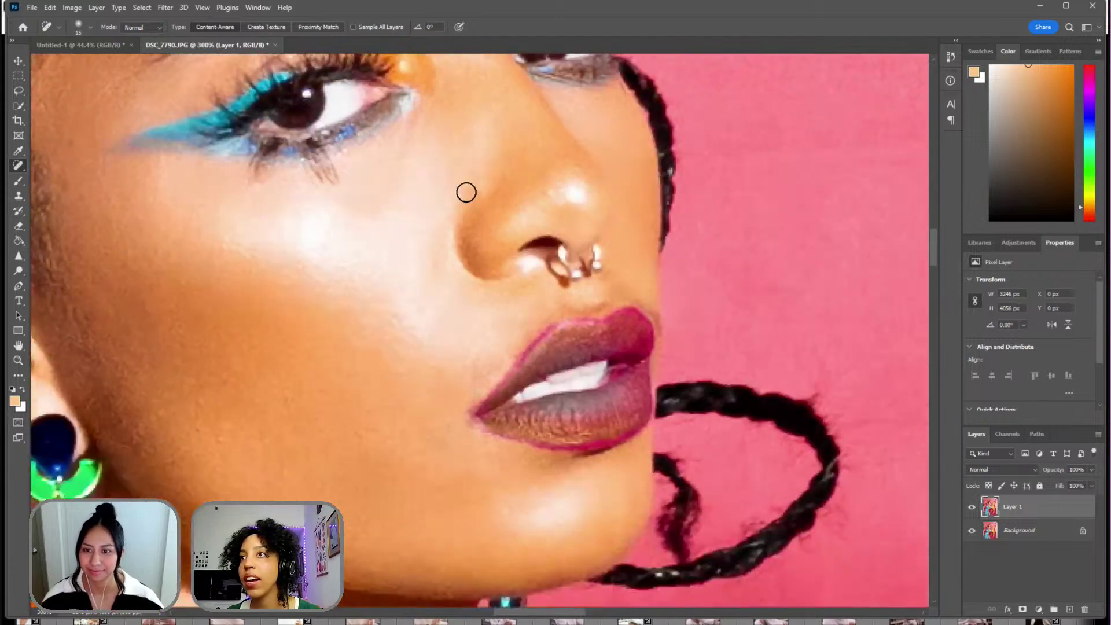
{"action": "left_click_drag", "start_coordinate": [429, 219], "coordinate": [448, 274]}
{"action": "left_click", "coordinate": [422, 253]}
{"action": "left_click", "coordinate": [437, 272]}
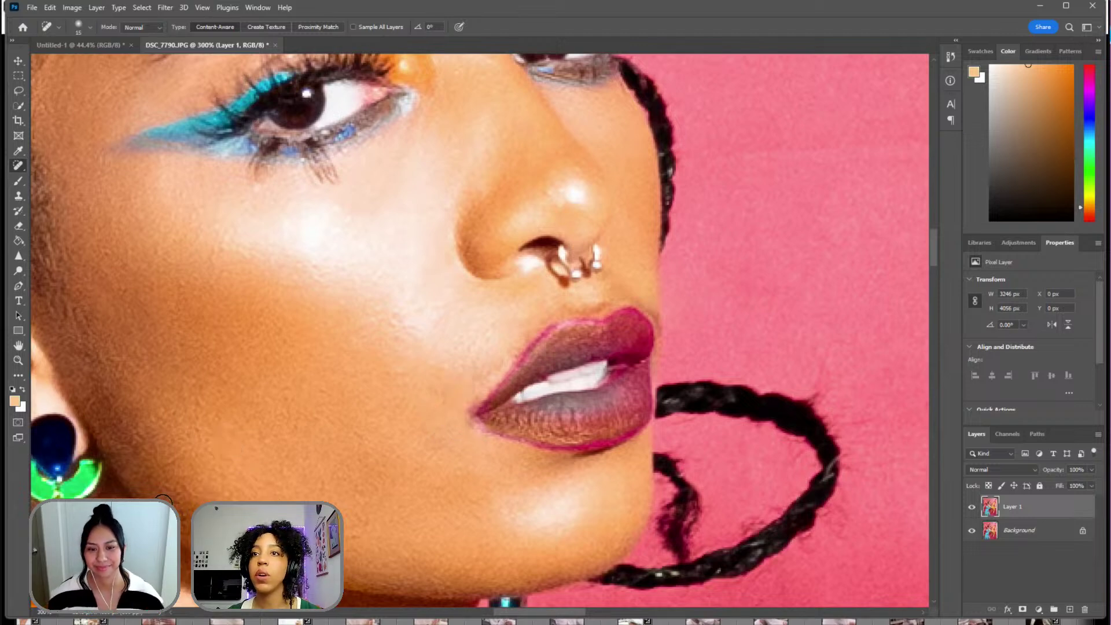
- Hide and show Layer 1 repeatedly to check the healed area beside the nose against the original
{"action": "left_click", "coordinate": [971, 506]}
{"action": "left_click", "coordinate": [971, 506]}
{"action": "left_click", "coordinate": [971, 507]}
{"action": "left_click", "coordinate": [971, 507]}
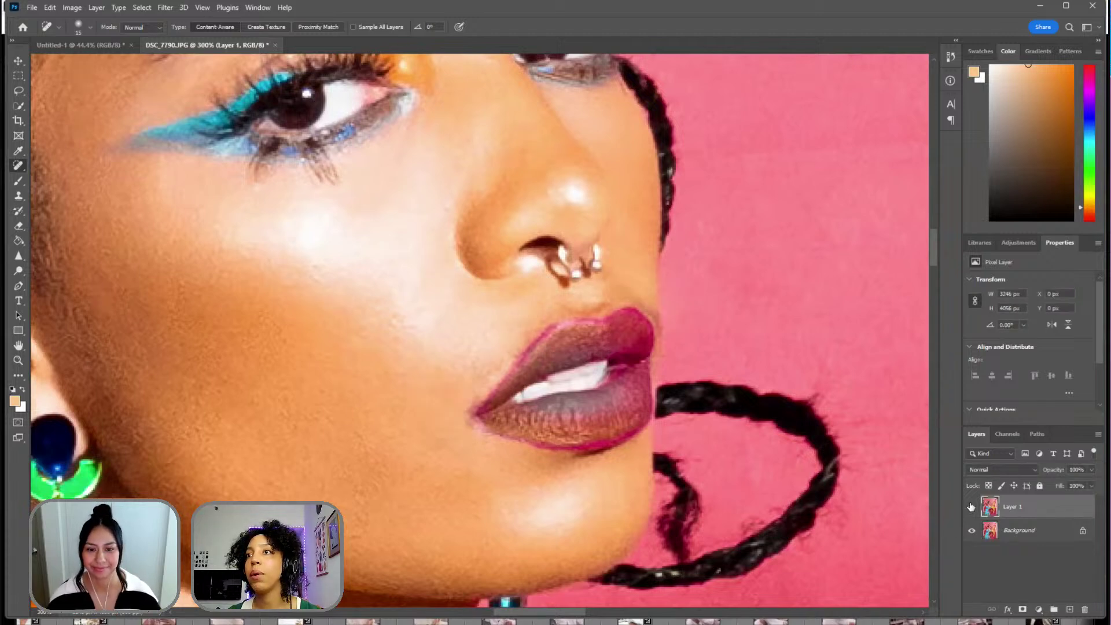
{"action": "left_click", "coordinate": [971, 507]}
{"action": "left_click", "coordinate": [970, 507]}
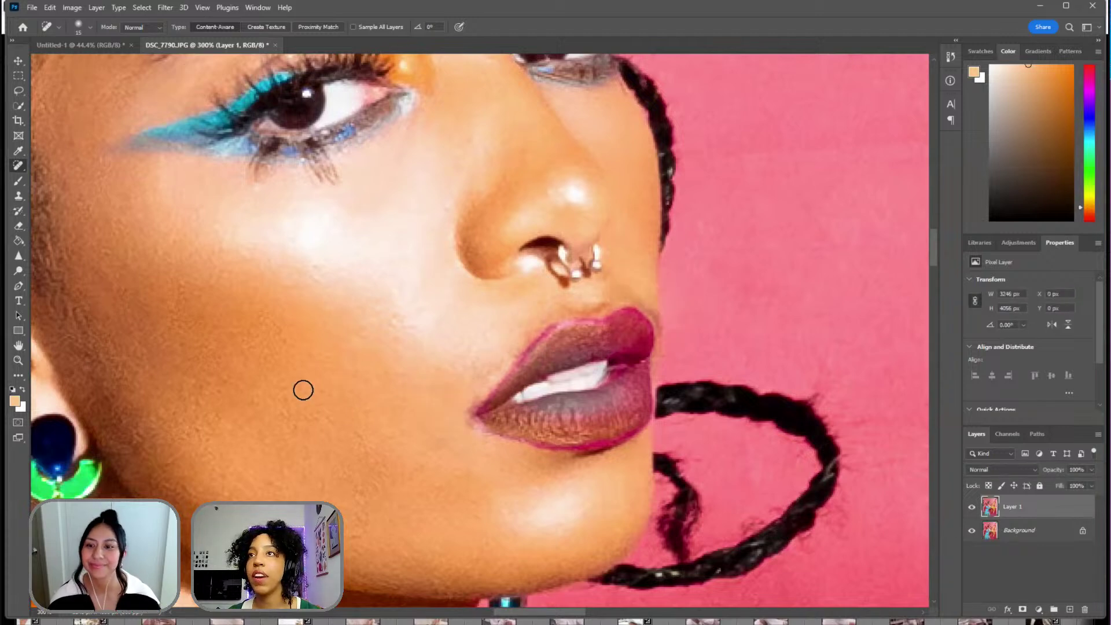
- Fit the whole photo in view and toggle Layer 1's visibility to compare the full image before and after
{"action": "left_click", "coordinate": [18, 360]}
{"action": "key", "text": "ctrl+0"}
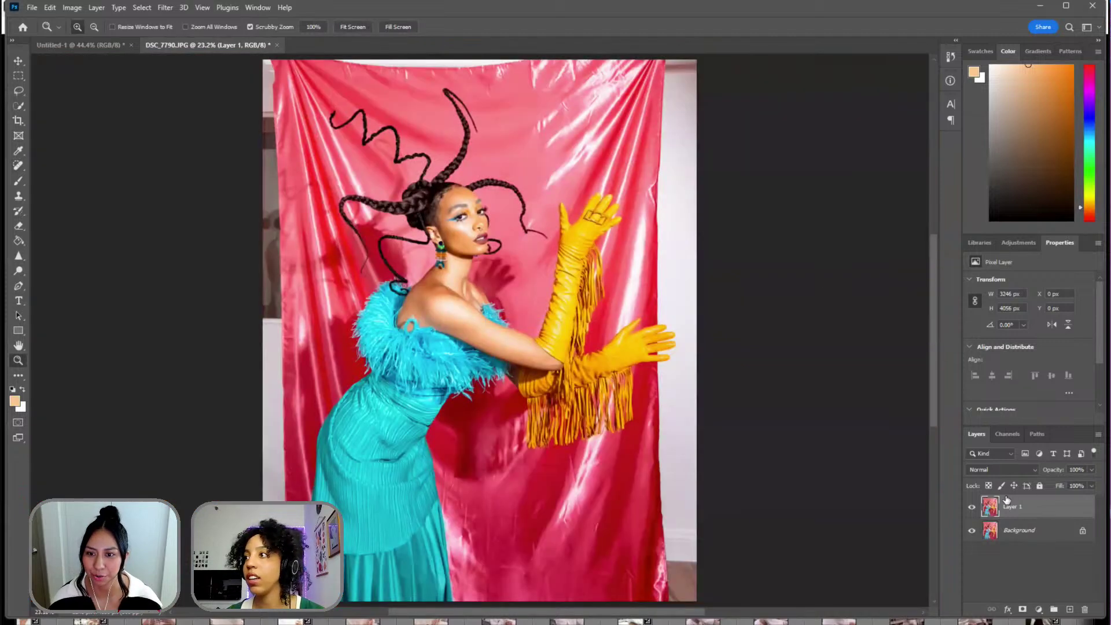
{"action": "left_click", "coordinate": [973, 508]}
{"action": "left_click", "coordinate": [973, 508]}
{"action": "left_click", "coordinate": [973, 508]}
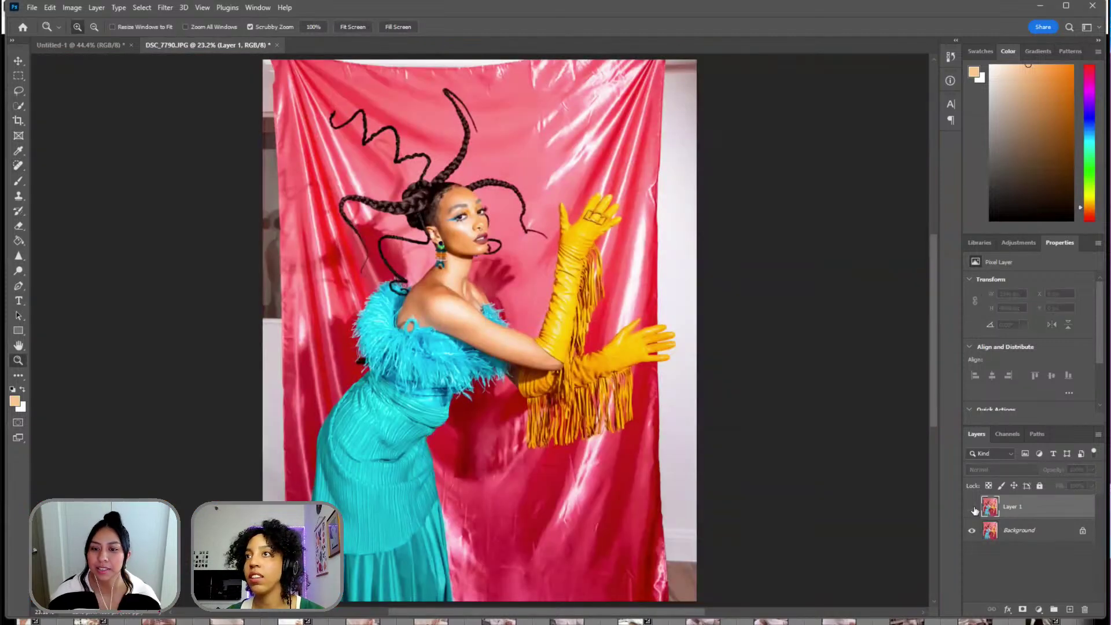
{"action": "left_click", "coordinate": [973, 508]}
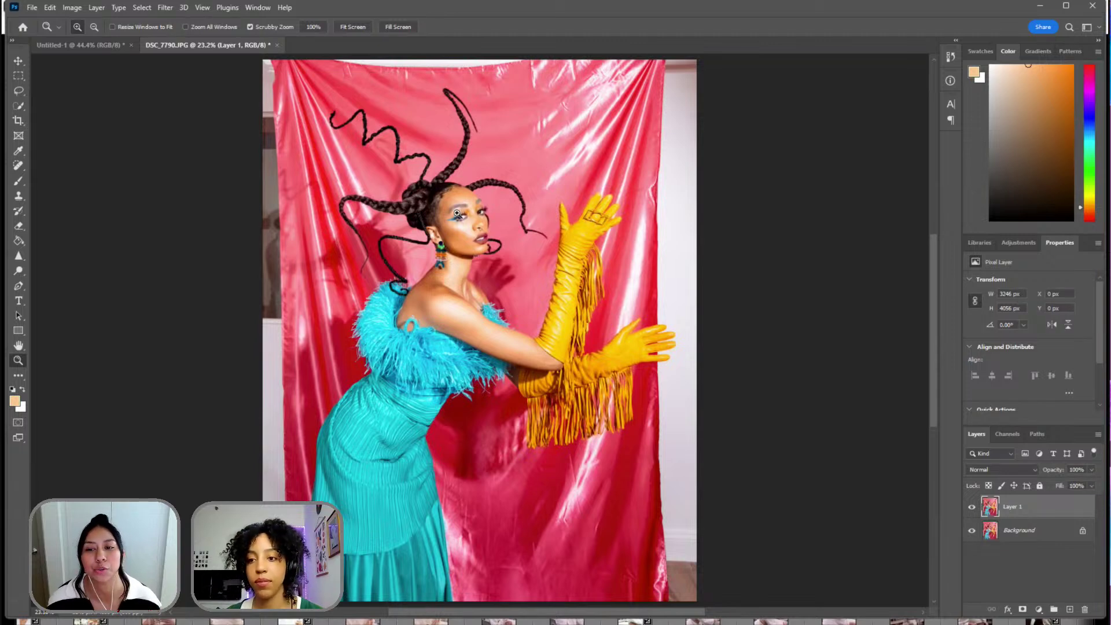
- Zoom back in on the face to 300% and heal a spot on the forehead above the near eyebrow
{"action": "left_click_drag", "start_coordinate": [457, 213], "coordinate": [494, 159]}
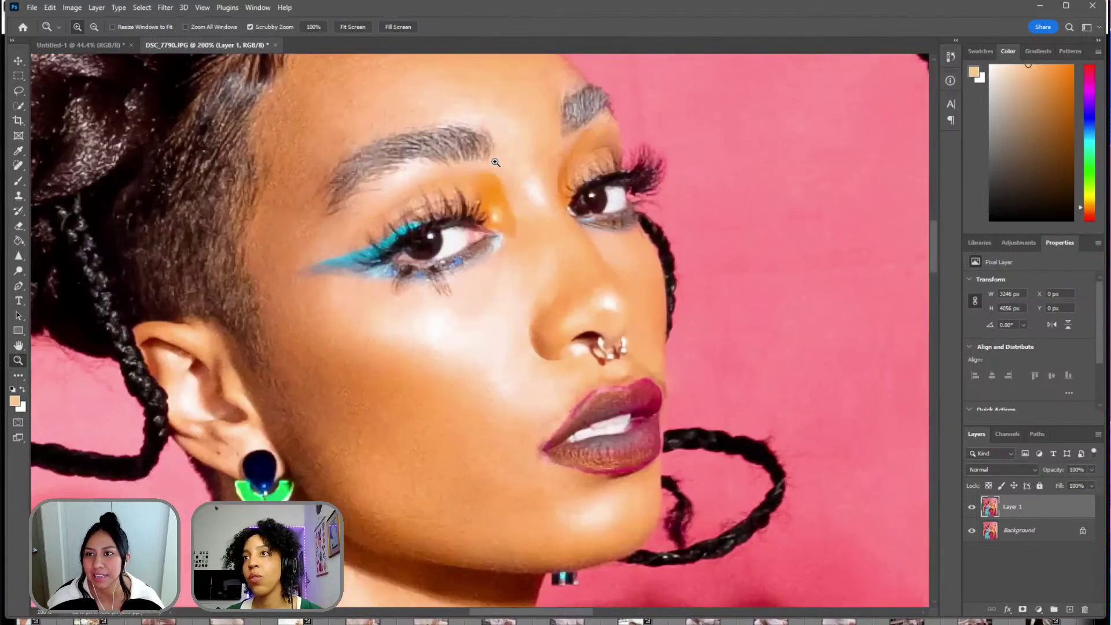
{"action": "left_click", "coordinate": [495, 163]}
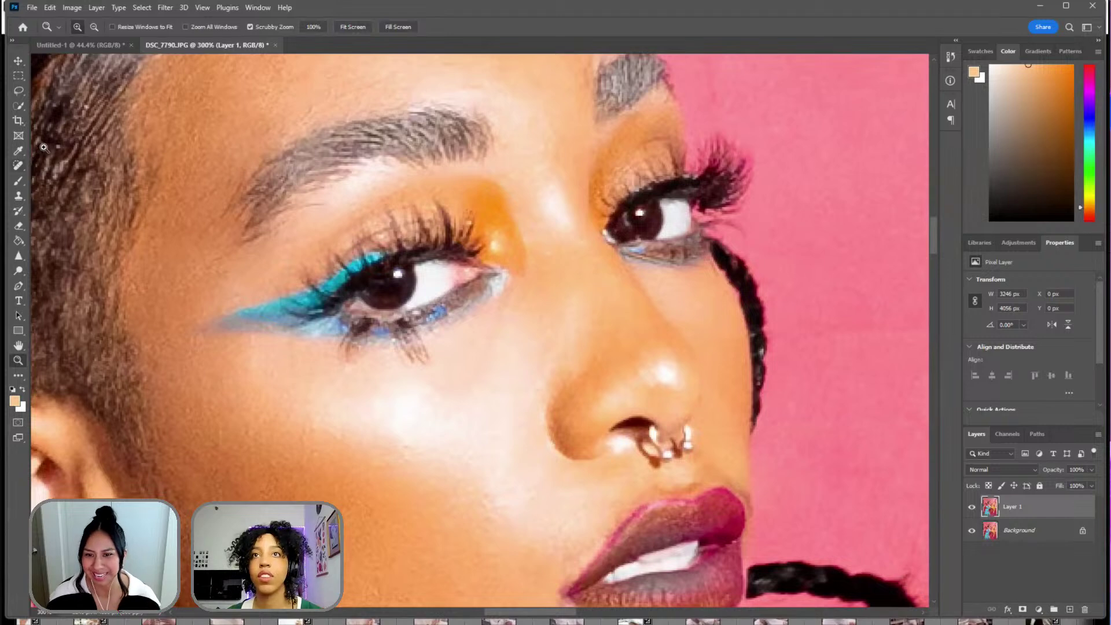
{"action": "left_click", "coordinate": [22, 180]}
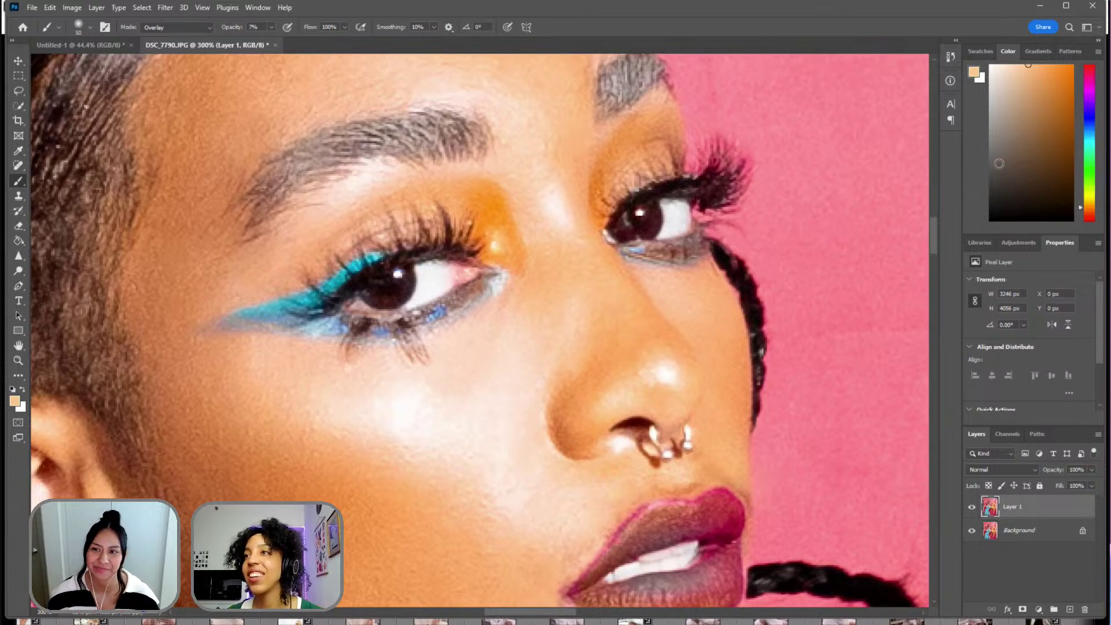
{"action": "scroll", "coordinate": [481, 241], "scroll_direction": "up", "scroll_amount": 3}
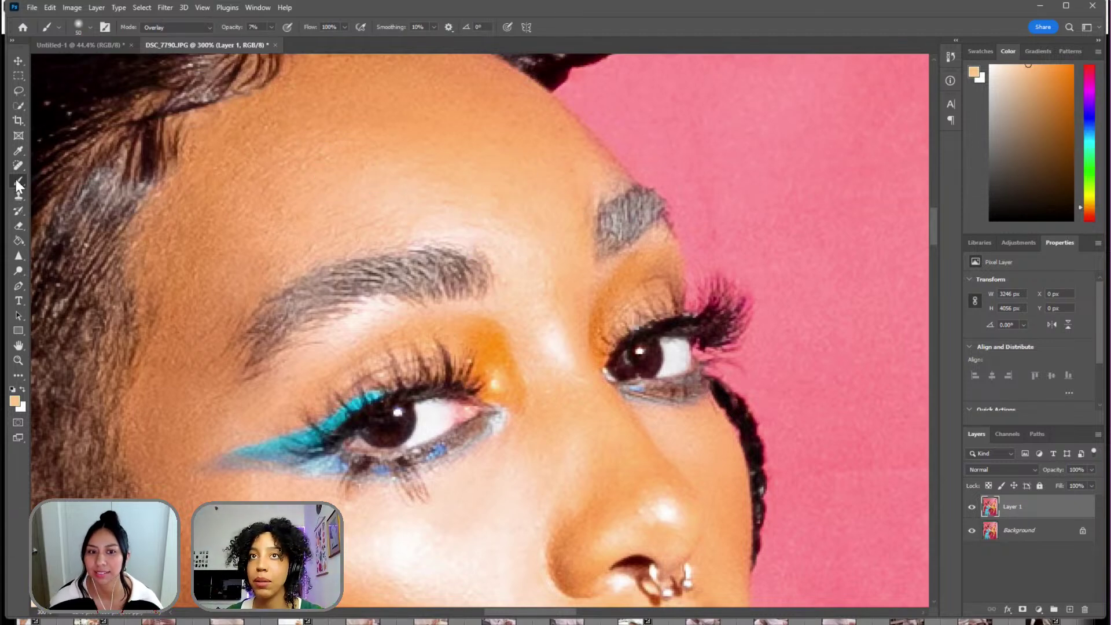
{"action": "key", "text": "j"}
{"action": "left_click", "coordinate": [318, 238]}
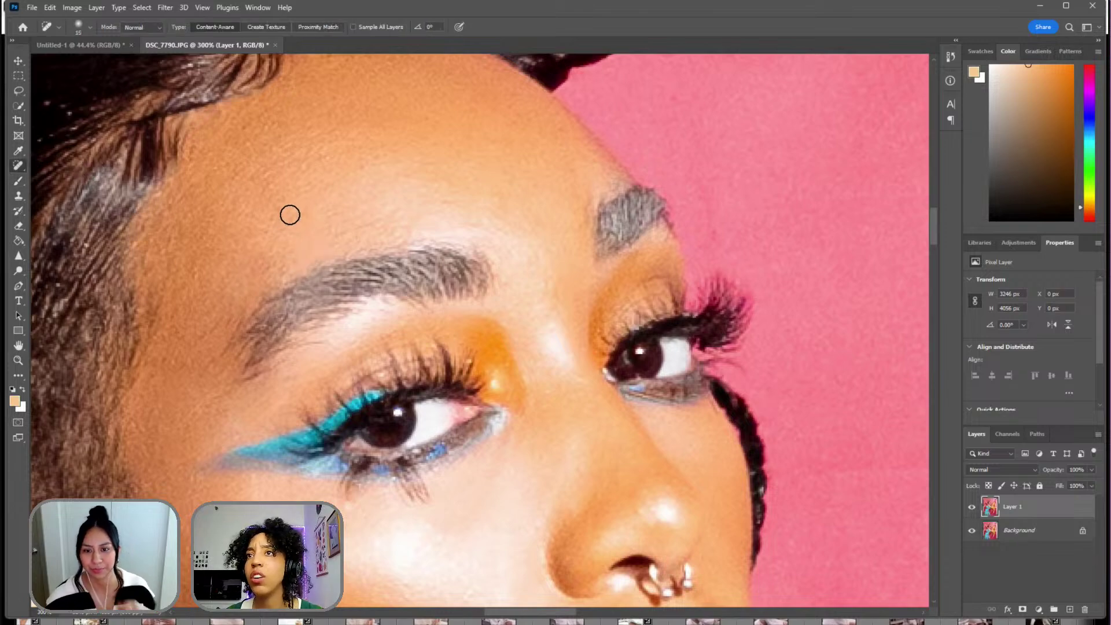
- Switch to the Brush tool and set the foreground colour to a deep saturated blue
{"action": "scroll", "coordinate": [481, 216], "scroll_direction": "down", "scroll_amount": 6}
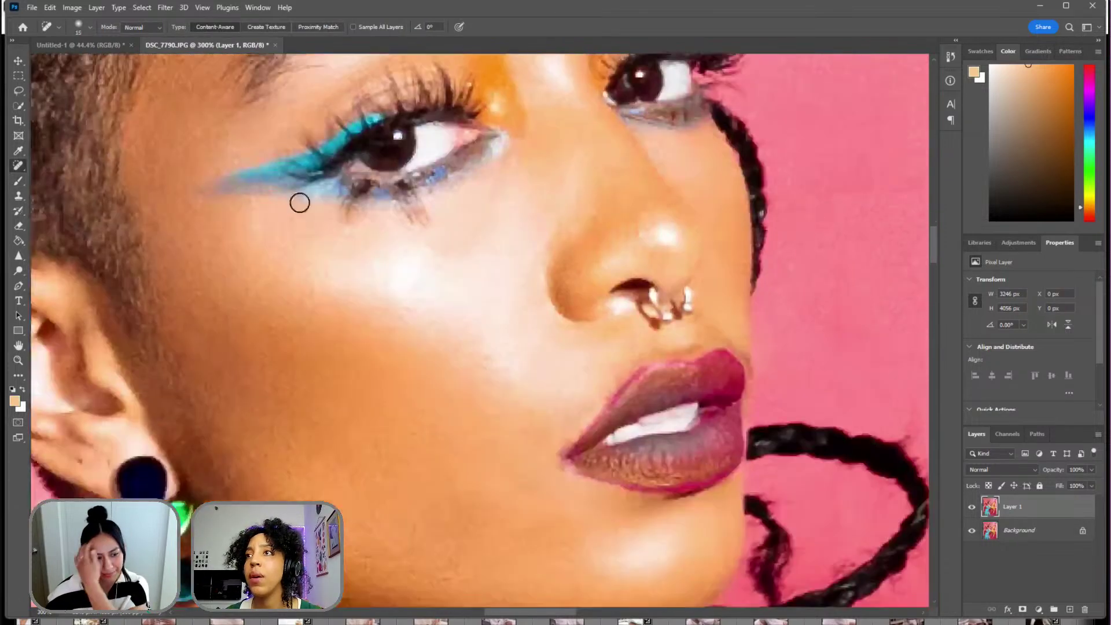
{"action": "scroll", "coordinate": [346, 218], "scroll_direction": "up", "scroll_amount": 2}
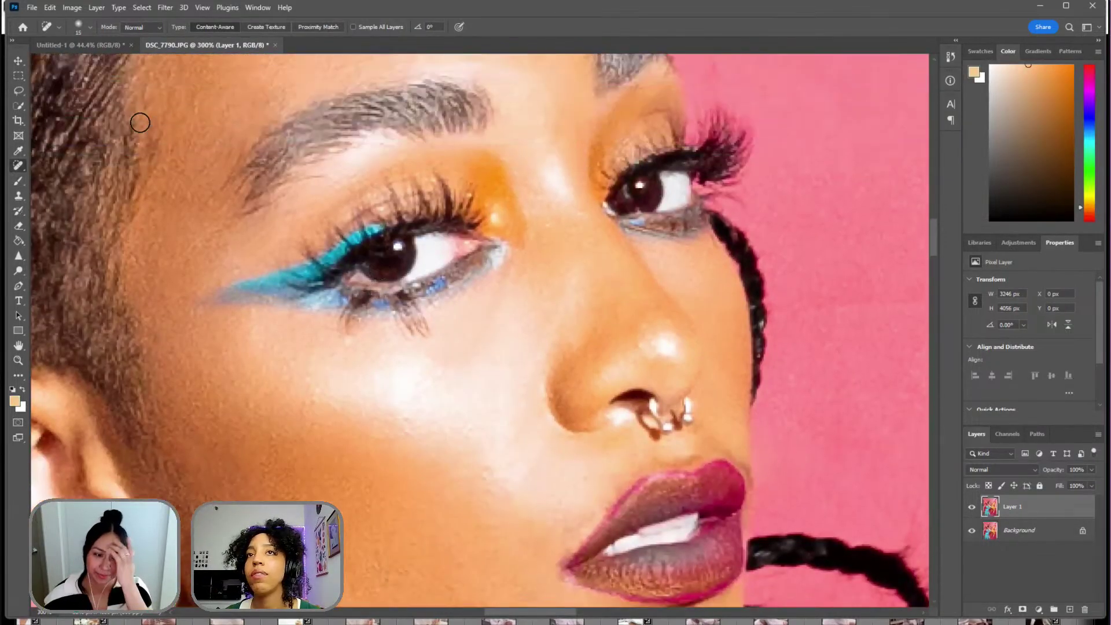
{"action": "left_click", "coordinate": [18, 180]}
{"action": "left_click_drag", "start_coordinate": [1086, 102], "coordinate": [1087, 122]}
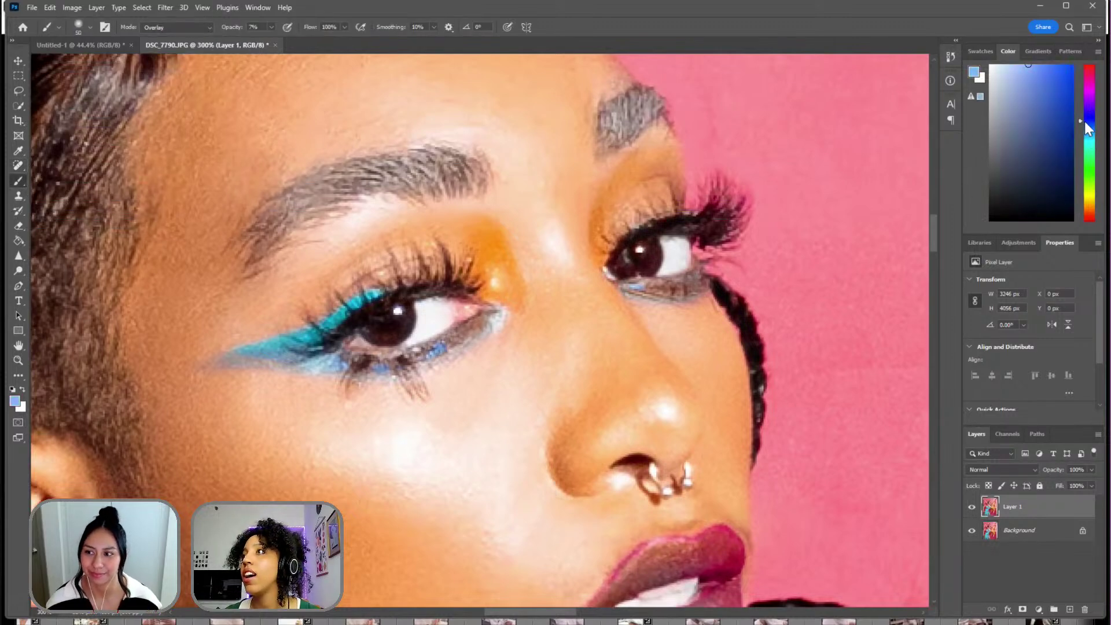
{"action": "left_click", "coordinate": [1066, 219]}
{"action": "left_click_drag", "start_coordinate": [1066, 219], "coordinate": [1072, 94]}
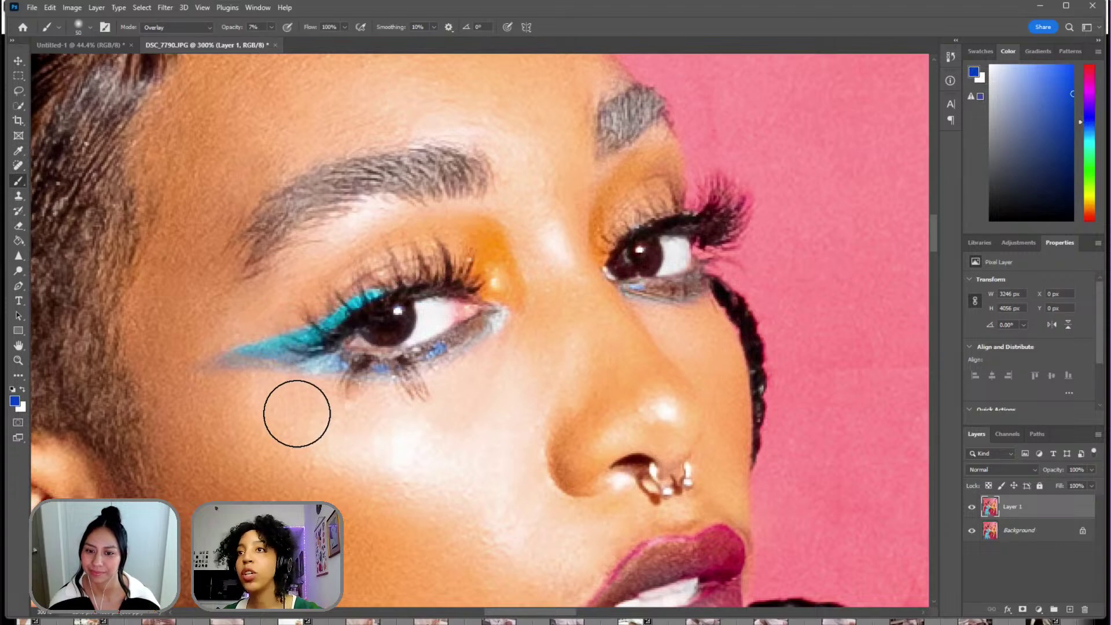
- Reduce the brush to a small size and paint the blue over the near eye's liner, including its outer wing tip
{"action": "key", "text": "bracketleft"}
{"action": "key", "text": "bracketleft"}
{"action": "key", "text": "bracketleft"}
{"action": "key", "text": "bracketleft"}
{"action": "key", "text": "bracketleft"}
{"action": "key", "text": "bracketleft"}
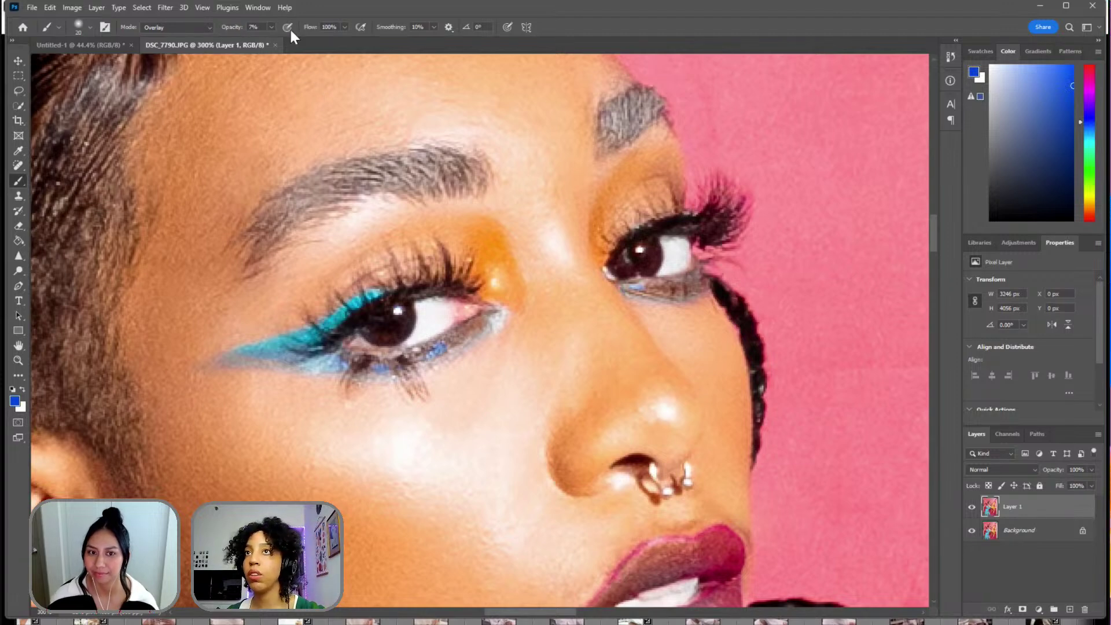
{"action": "key", "text": "["}
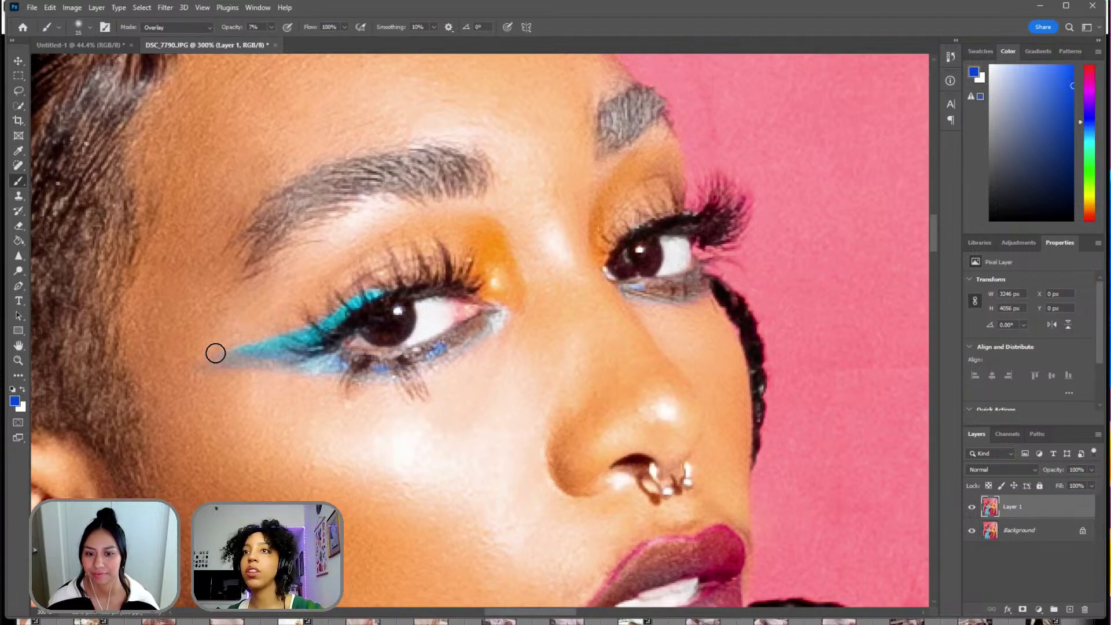
{"action": "key", "text": "["}
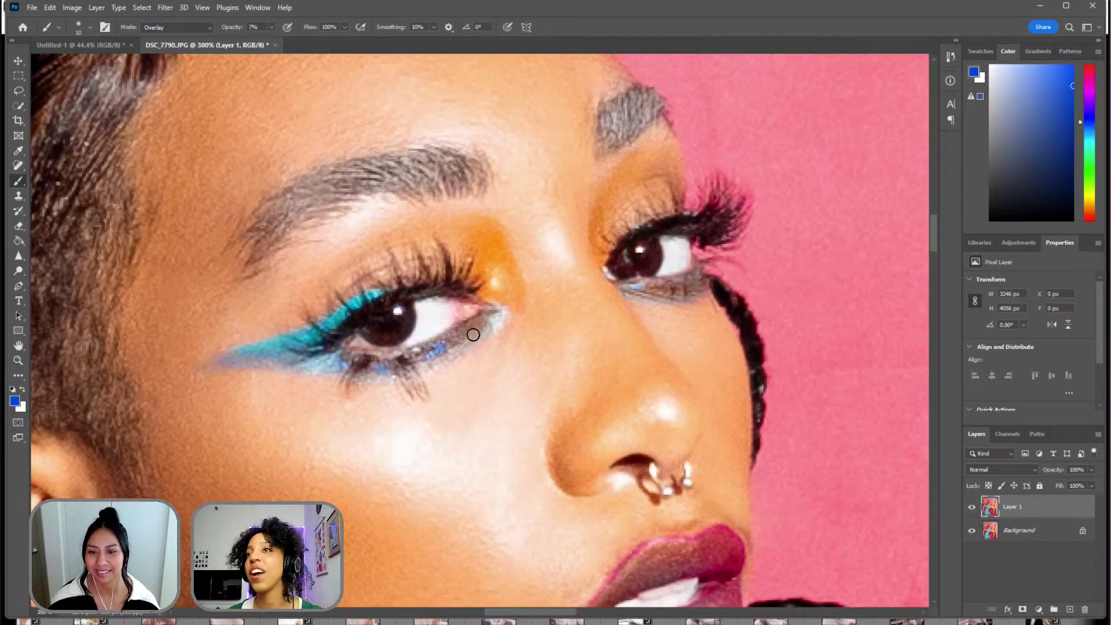
- Toggle Layer 1's visibility to compare the near eye's liner before and after painting
{"action": "left_click", "coordinate": [972, 506]}
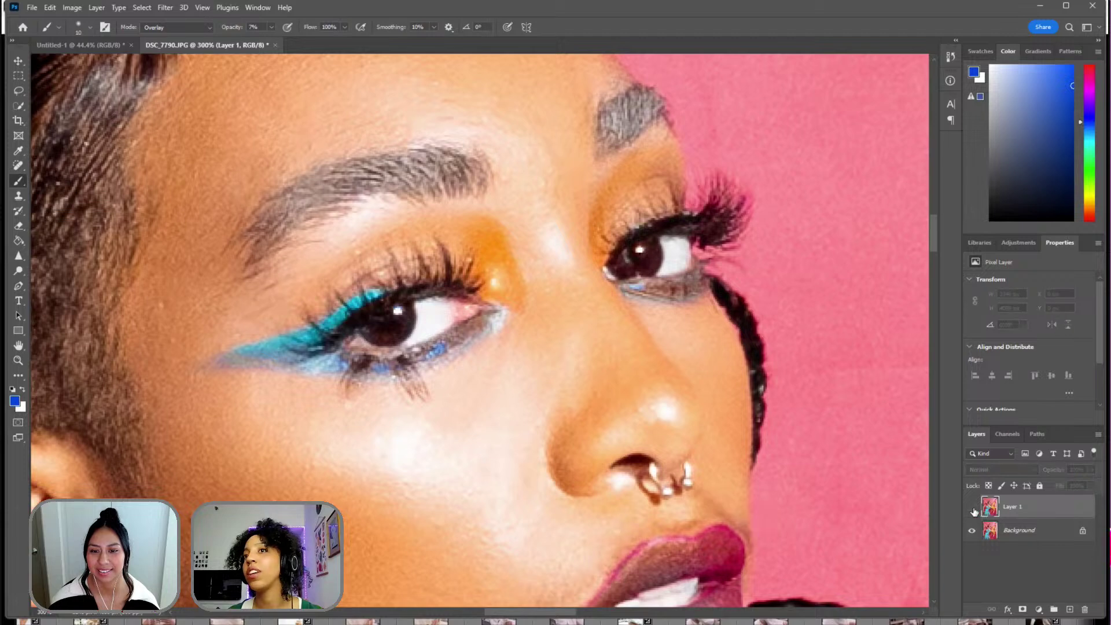
{"action": "left_click", "coordinate": [972, 507]}
{"action": "left_click", "coordinate": [972, 507]}
{"action": "left_click", "coordinate": [972, 507]}
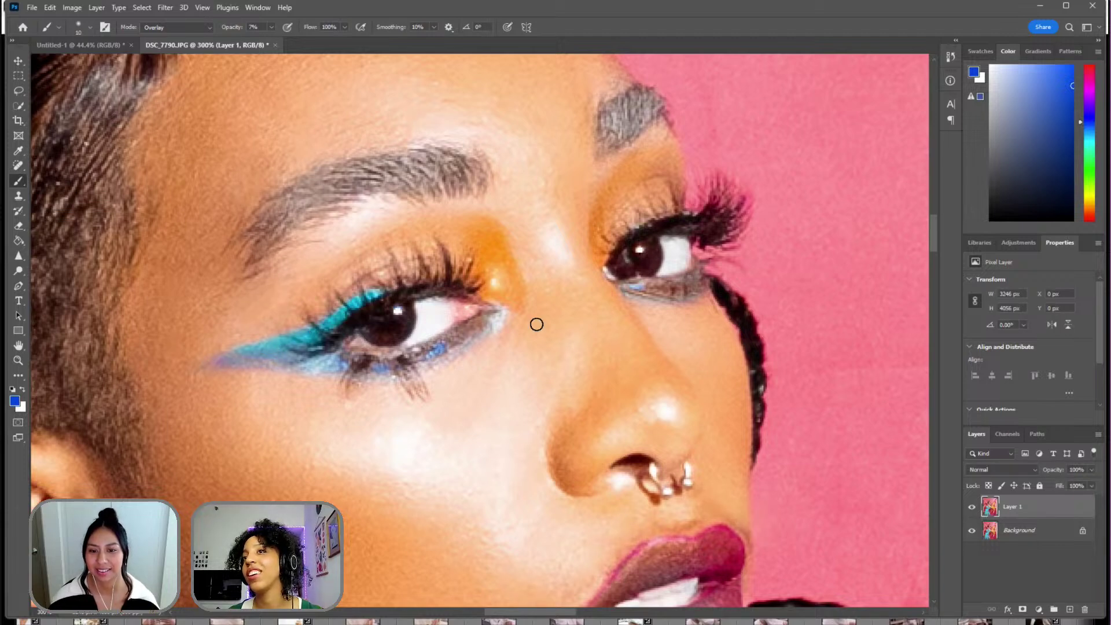
- Paint the same blue along the far eye's lower lash line
{"action": "mouse_move", "coordinate": [682, 294]}
{"action": "left_mouse_down"}
{"action": "mouse_move", "coordinate": [640, 291]}
{"action": "mouse_move", "coordinate": [699, 283]}
{"action": "mouse_move", "coordinate": [620, 299]}
{"action": "left_mouse_up"}
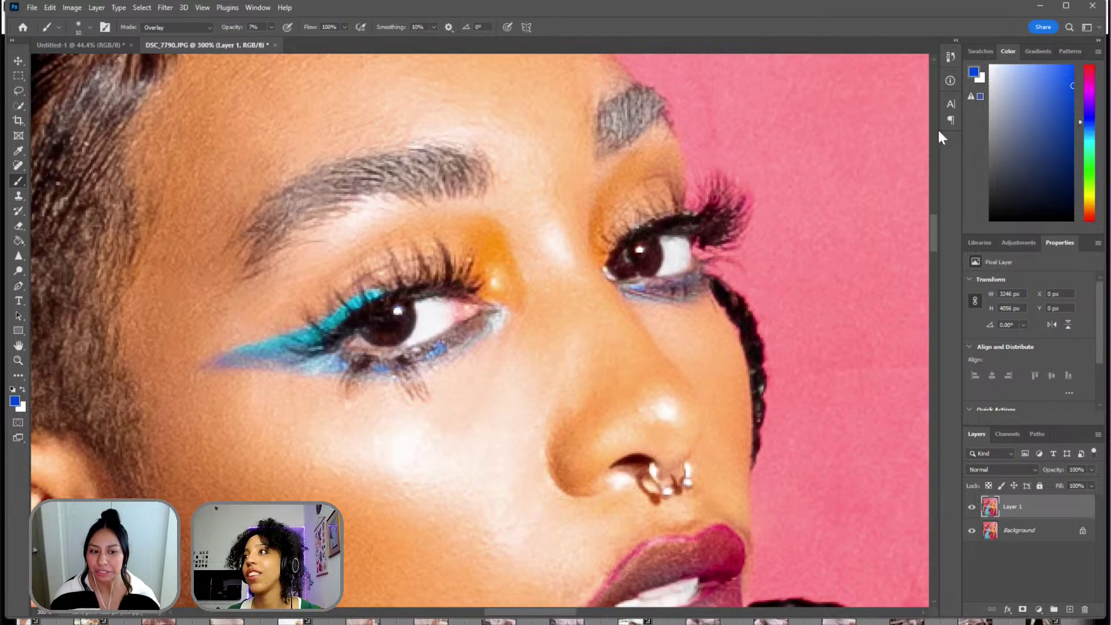
- Change the foreground colour from blue to a bright saturated orange
{"action": "key", "text": "d"}
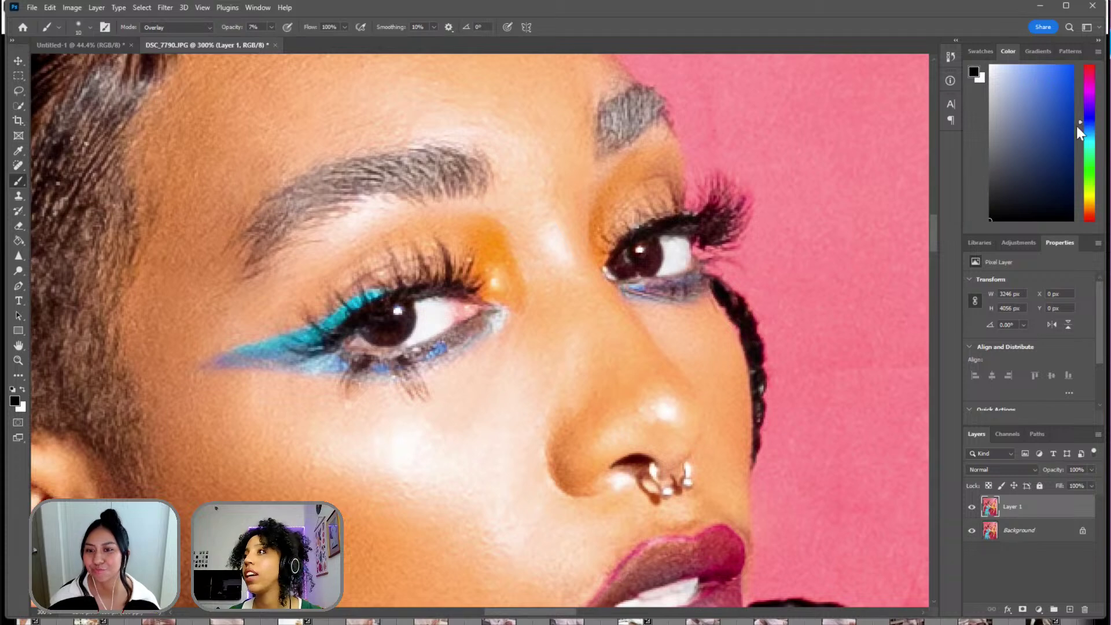
{"action": "left_click_drag", "start_coordinate": [1078, 129], "coordinate": [1080, 204]}
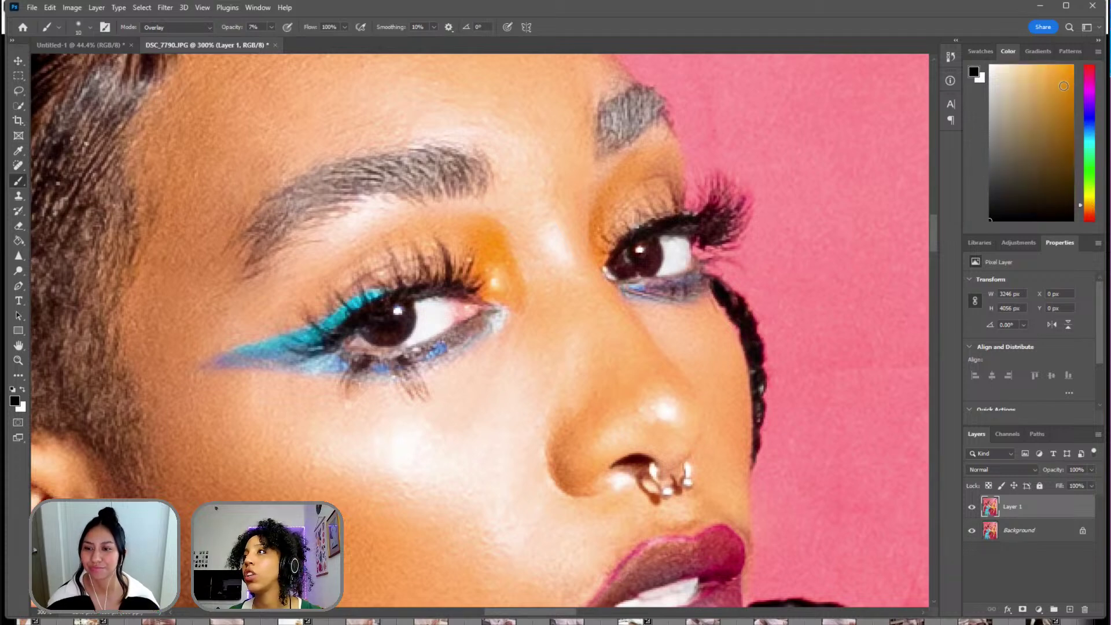
{"action": "left_click_drag", "start_coordinate": [1063, 86], "coordinate": [1074, 66]}
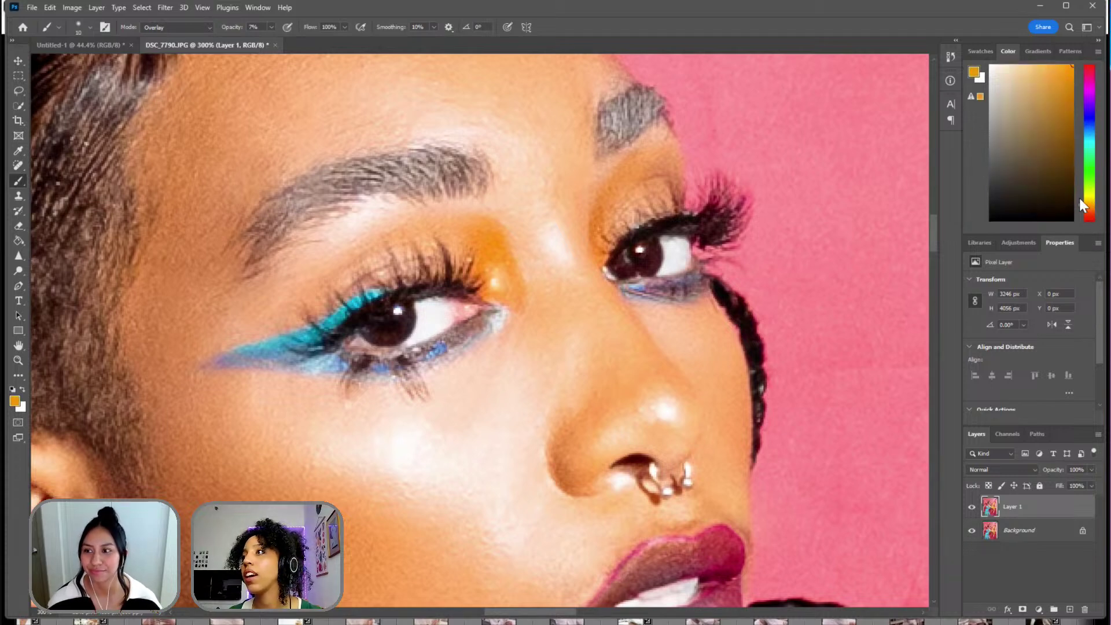
{"action": "left_click_drag", "start_coordinate": [1079, 198], "coordinate": [1076, 206]}
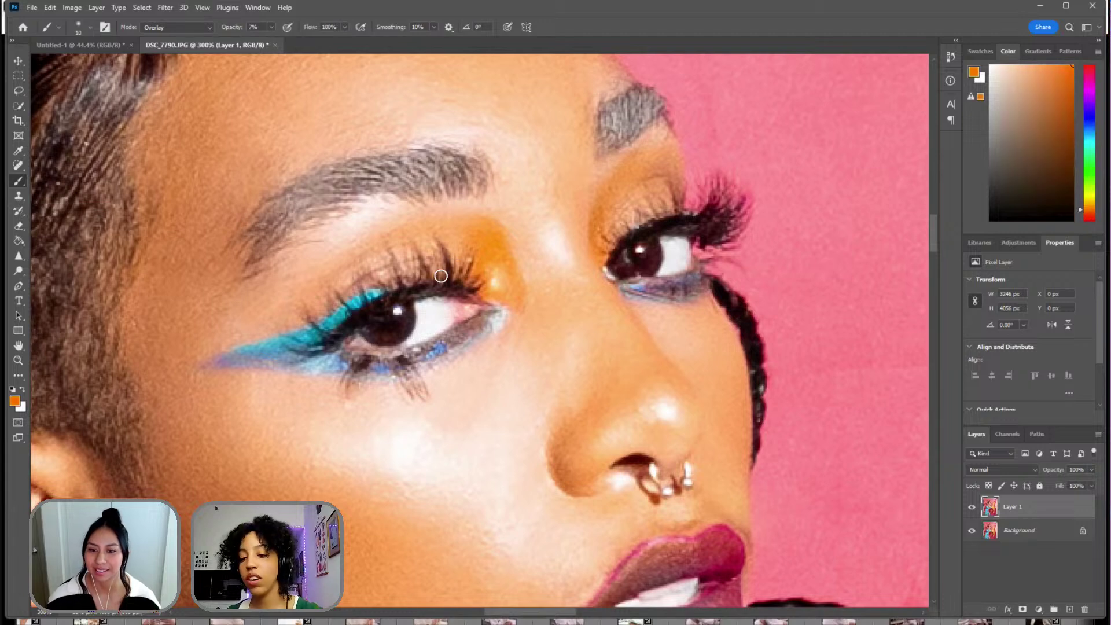
- Enlarge the brush and paint the orange over the eyeshadow at the near eye's inner corner and the far eyelid
{"action": "key", "text": "bracketright"}
{"action": "key", "text": "bracketright"}
{"action": "key", "text": "bracketright"}
{"action": "key", "text": "bracketright"}
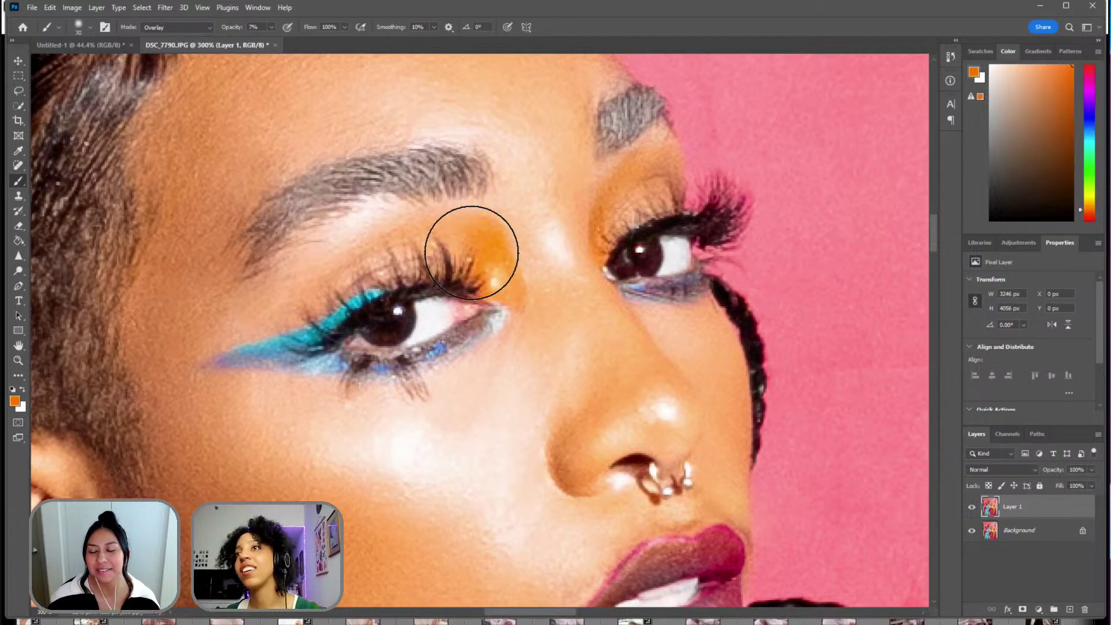
{"action": "mouse_move", "coordinate": [472, 253]}
{"action": "left_mouse_down"}
{"action": "mouse_move", "coordinate": [596, 218]}
{"action": "mouse_move", "coordinate": [633, 198]}
{"action": "mouse_move", "coordinate": [645, 170]}
{"action": "left_mouse_up"}
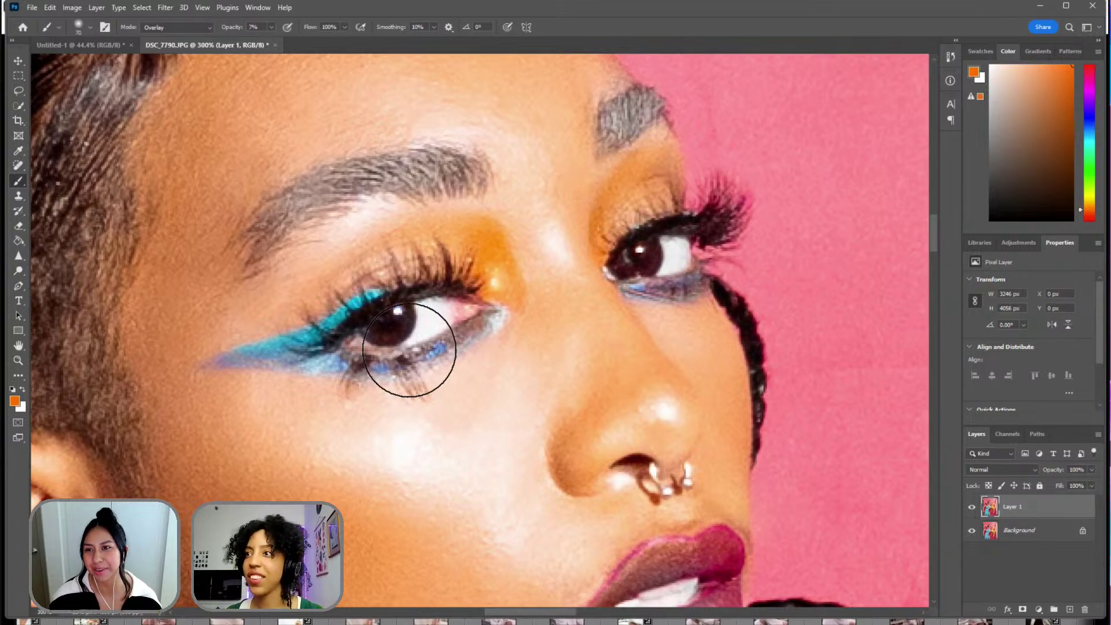
{"action": "scroll", "coordinate": [744, 389], "scroll_direction": "down", "scroll_amount": 3}
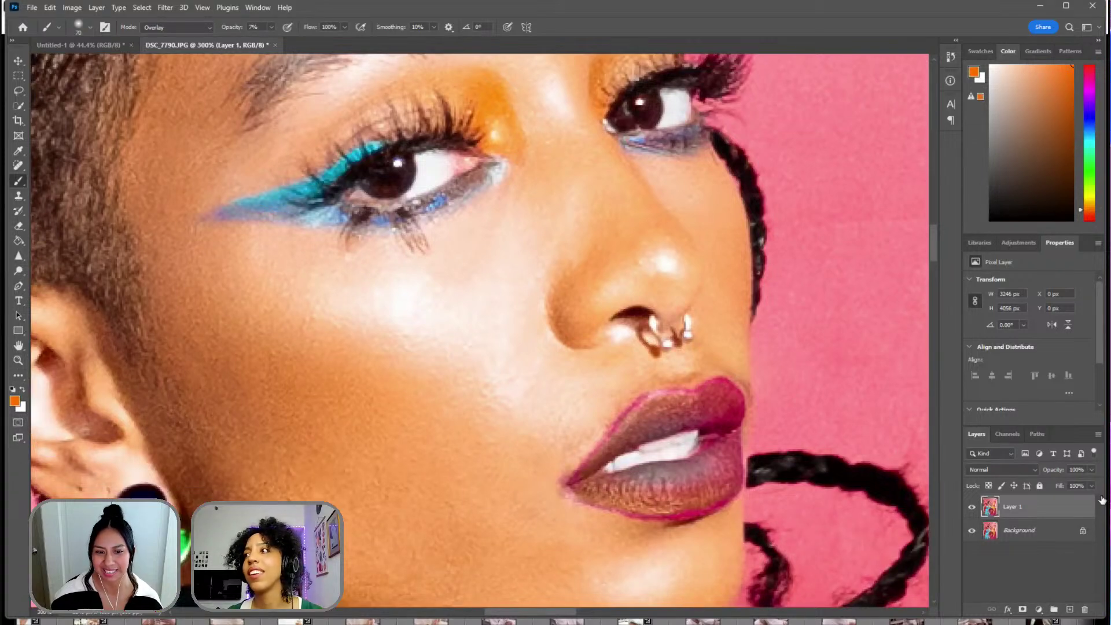
- Toggle Layer 1's visibility repeatedly to compare the eye makeup and face before and after the retouching
{"action": "left_click", "coordinate": [972, 507]}
{"action": "left_click", "coordinate": [972, 507]}
{"action": "left_click", "coordinate": [972, 507]}
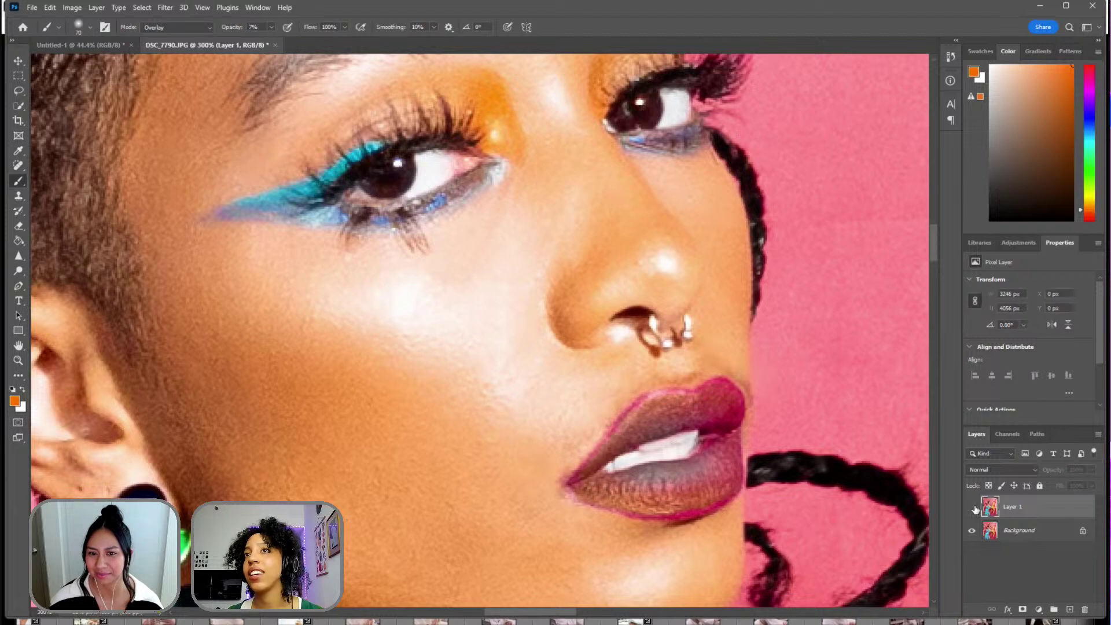
{"action": "left_click", "coordinate": [972, 507]}
{"action": "scroll", "coordinate": [463, 321], "scroll_direction": "up", "scroll_amount": 1}
{"action": "scroll", "coordinate": [463, 321], "scroll_direction": "up", "scroll_amount": 2}
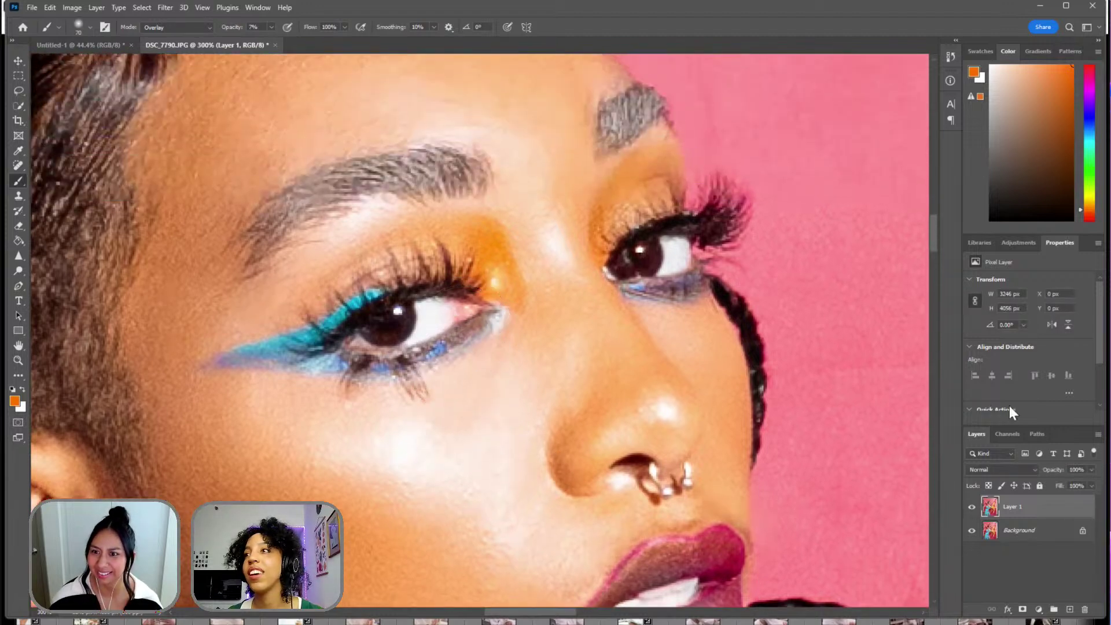
{"action": "left_click", "coordinate": [972, 507]}
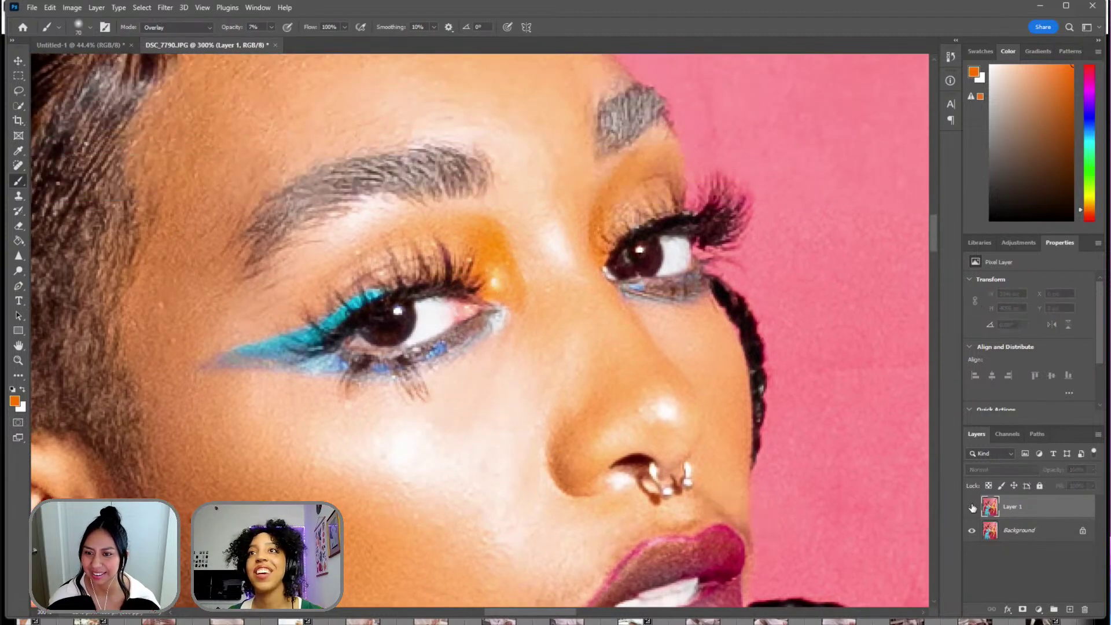
{"action": "left_click", "coordinate": [972, 506]}
{"action": "left_click", "coordinate": [972, 507]}
{"action": "left_click", "coordinate": [972, 507]}
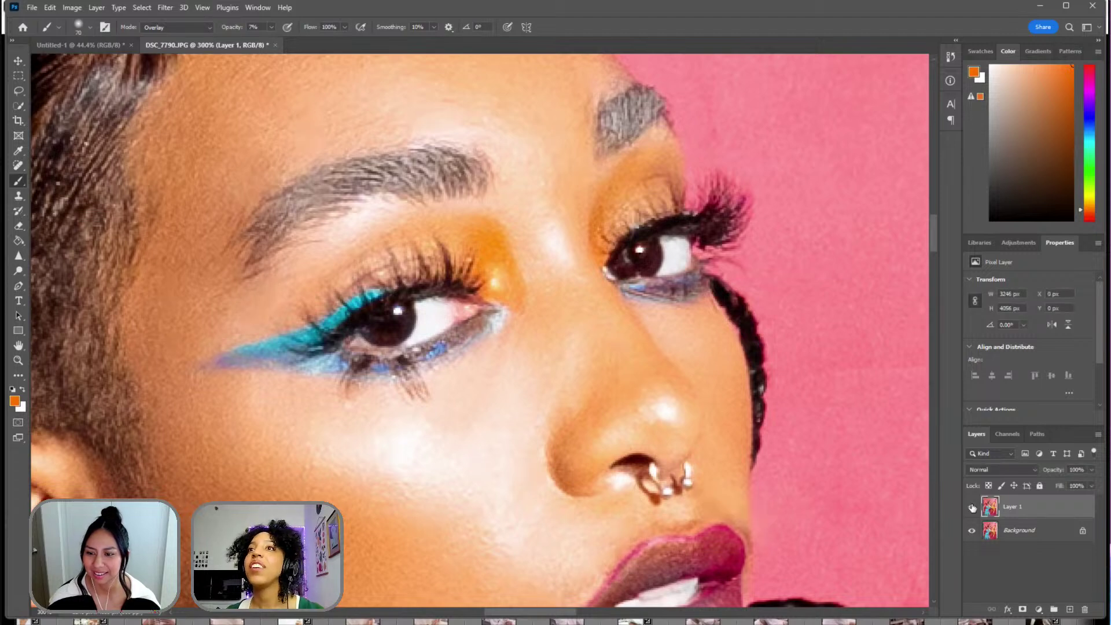
{"action": "left_click", "coordinate": [972, 507]}
{"action": "left_click", "coordinate": [972, 507]}
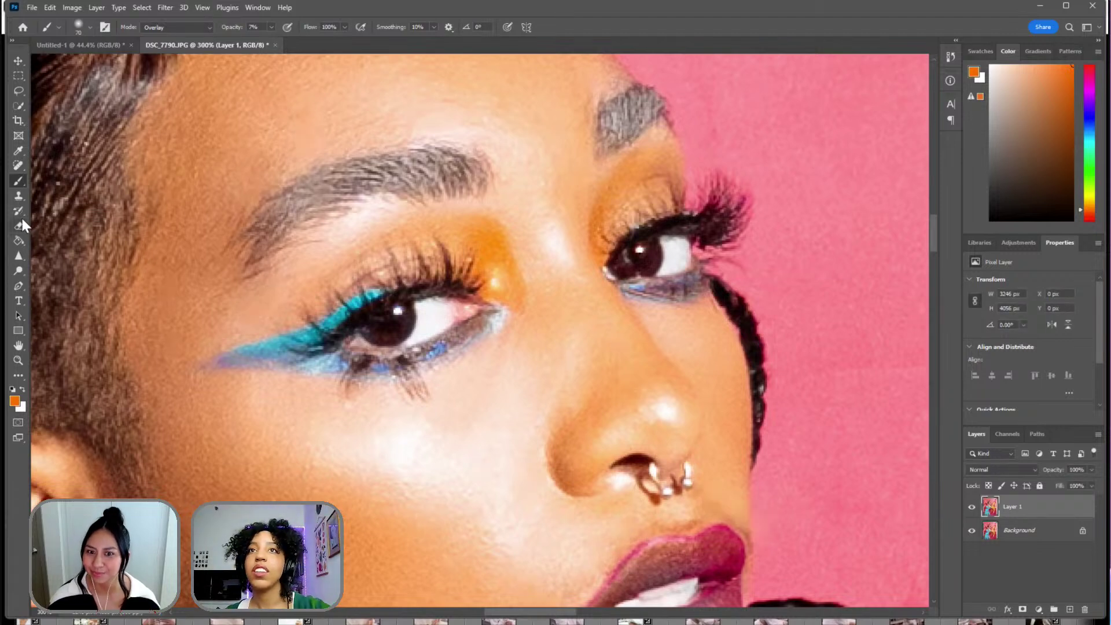
- Heal the small spot of skin just above the far eyebrow with the Spot Healing Brush
{"action": "left_click", "coordinate": [15, 165]}
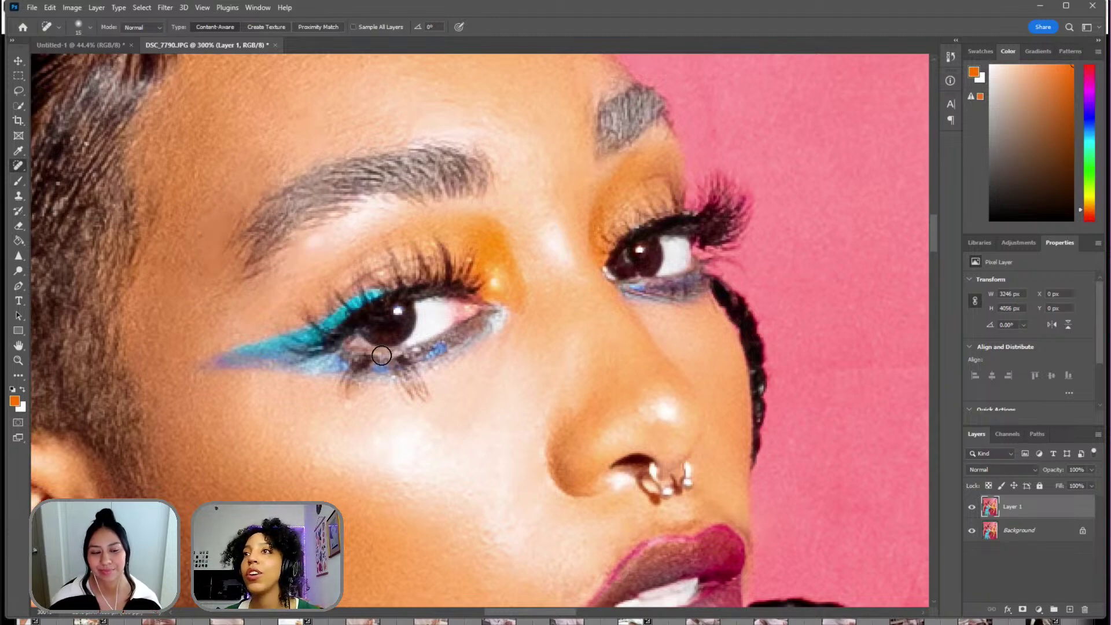
{"action": "scroll", "coordinate": [591, 211], "scroll_direction": "up", "scroll_amount": 3}
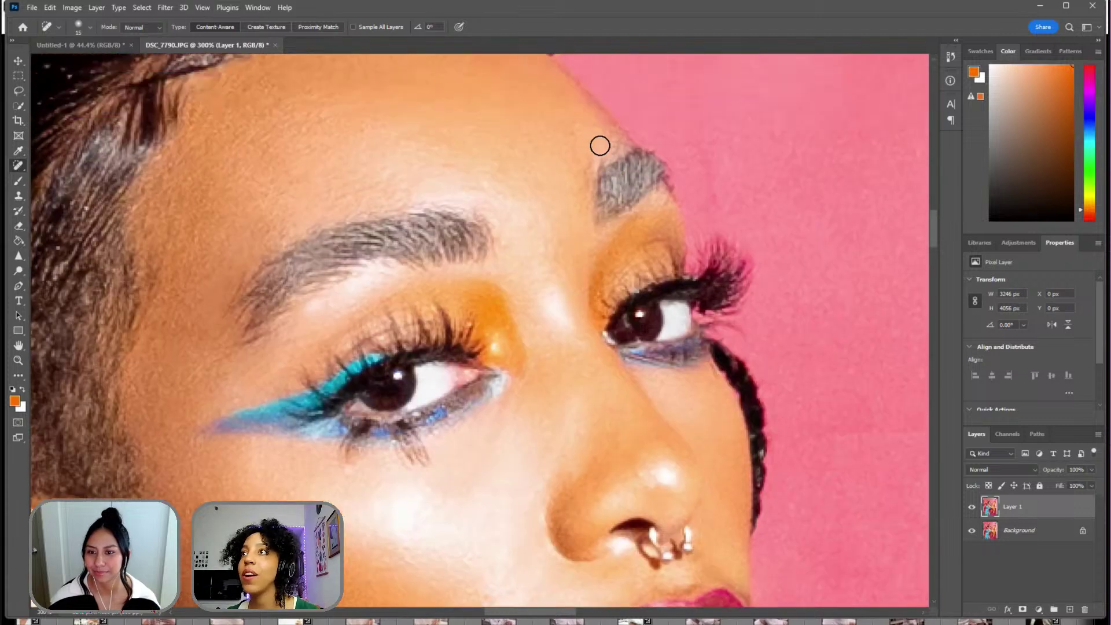
{"action": "mouse_move", "coordinate": [600, 144]}
{"action": "left_mouse_down"}
{"action": "mouse_move", "coordinate": [608, 137]}
{"action": "mouse_move", "coordinate": [601, 143]}
{"action": "left_mouse_up"}
{"action": "scroll", "coordinate": [548, 141], "scroll_direction": "down", "scroll_amount": 1}
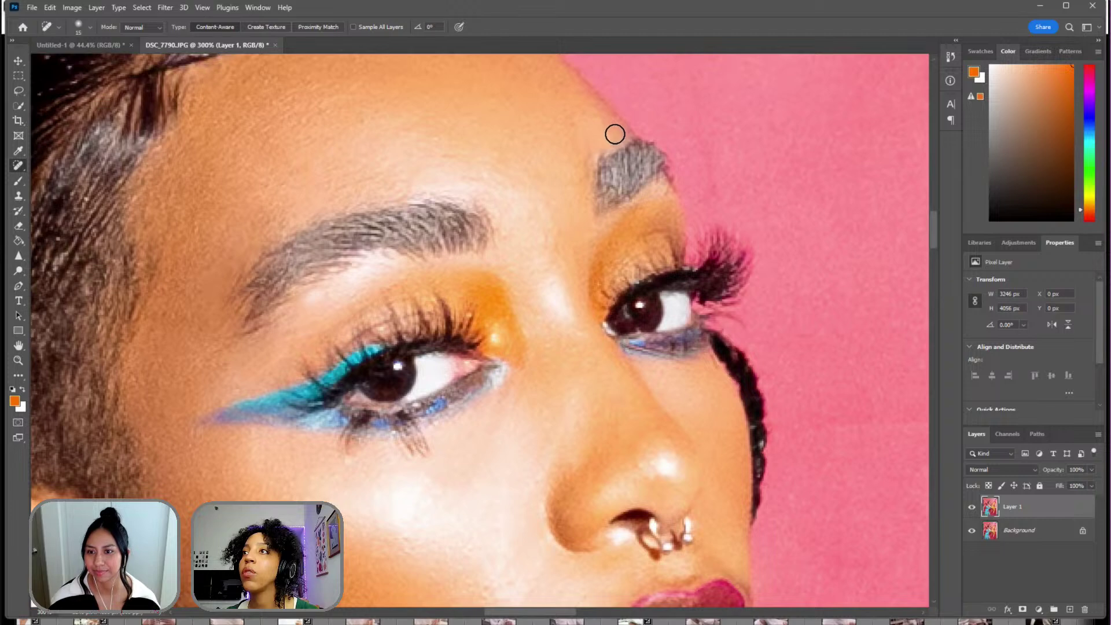
{"action": "scroll", "coordinate": [419, 218], "scroll_direction": "down", "scroll_amount": 4}
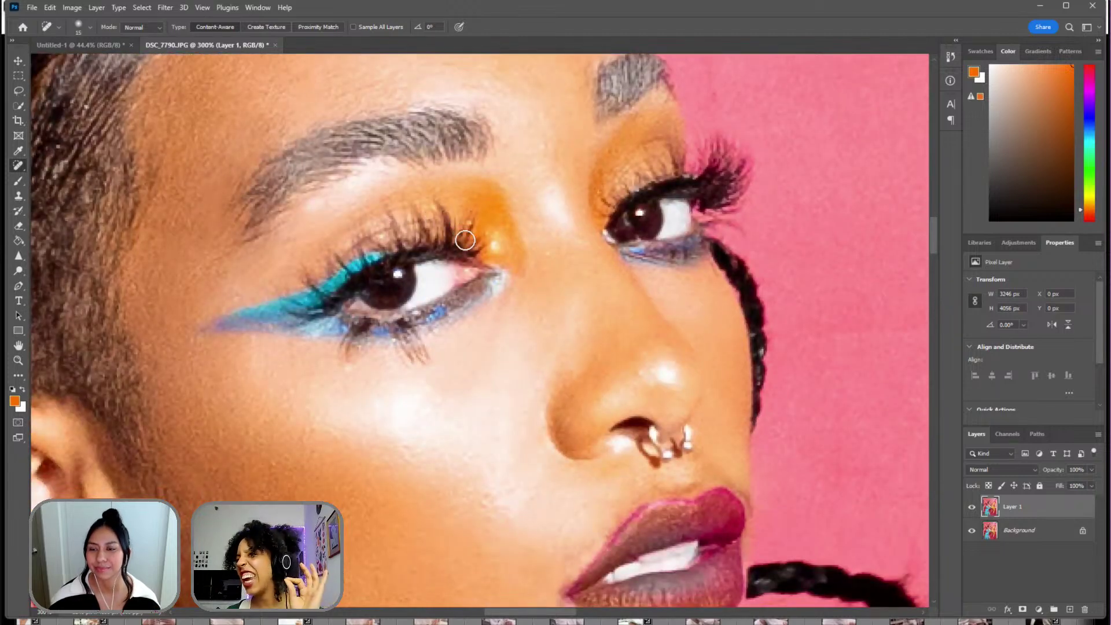
{"action": "scroll", "coordinate": [489, 235], "scroll_direction": "down", "scroll_amount": 3}
{"action": "scroll", "coordinate": [489, 235], "scroll_direction": "down", "scroll_amount": 1}
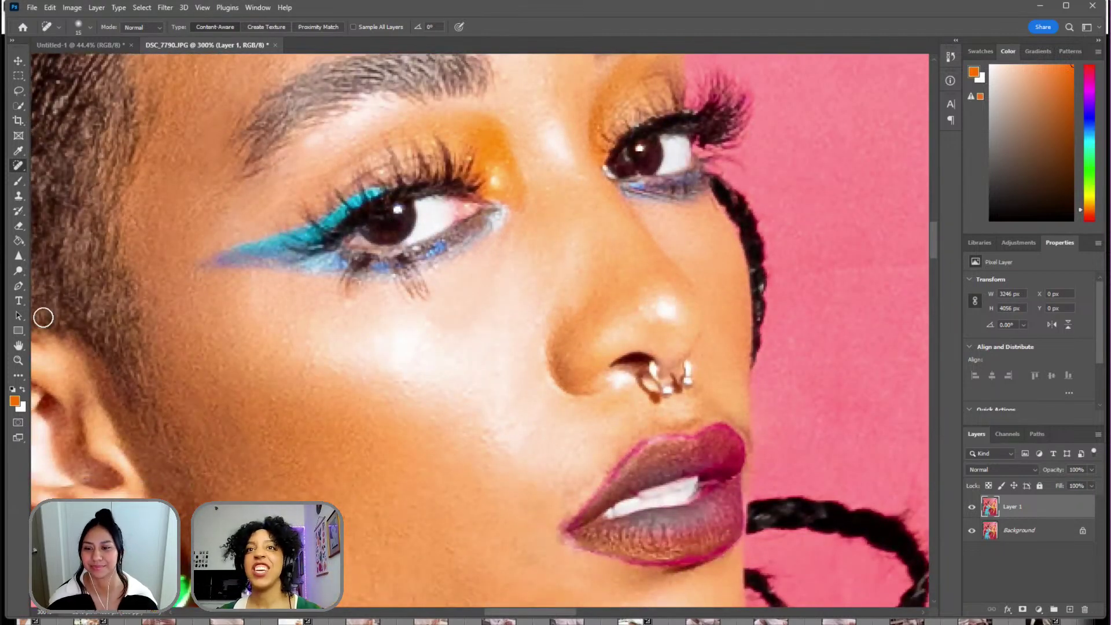
- Draw a feathered freehand Lasso selection around the lips, including a margin of surrounding skin
{"action": "left_click", "coordinate": [18, 361]}
{"action": "left_click", "coordinate": [677, 521]}
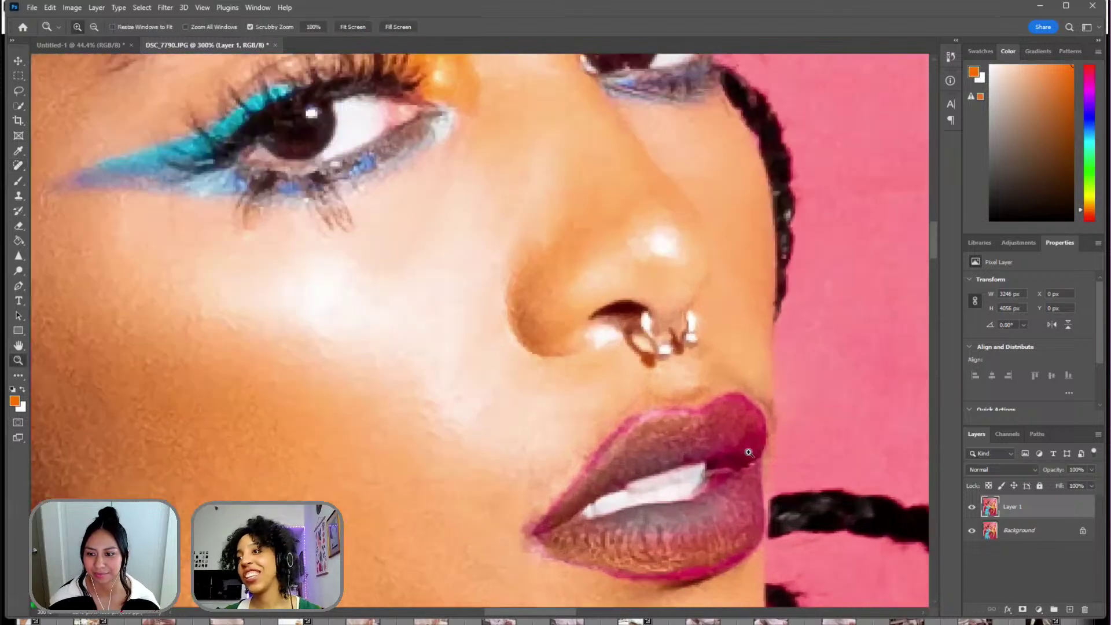
{"action": "left_click", "coordinate": [629, 347]}
{"action": "left_click_drag", "start_coordinate": [629, 348], "coordinate": [729, 381]}
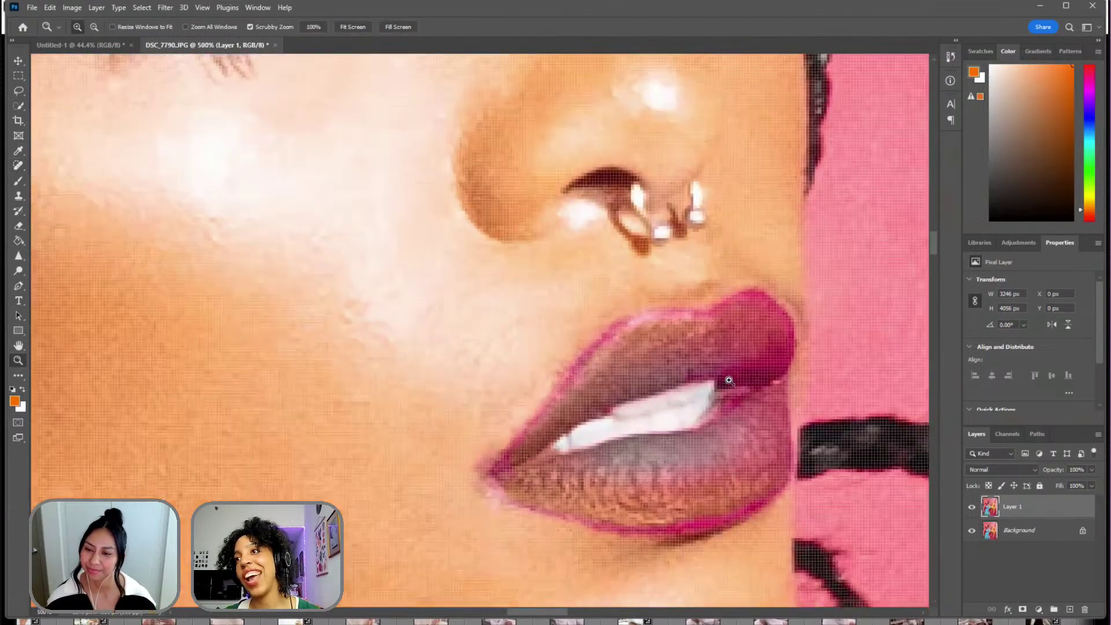
{"action": "left_click_drag", "start_coordinate": [775, 428], "coordinate": [730, 350]}
{"action": "right_click", "coordinate": [730, 351]}
{"action": "left_click", "coordinate": [767, 438]}
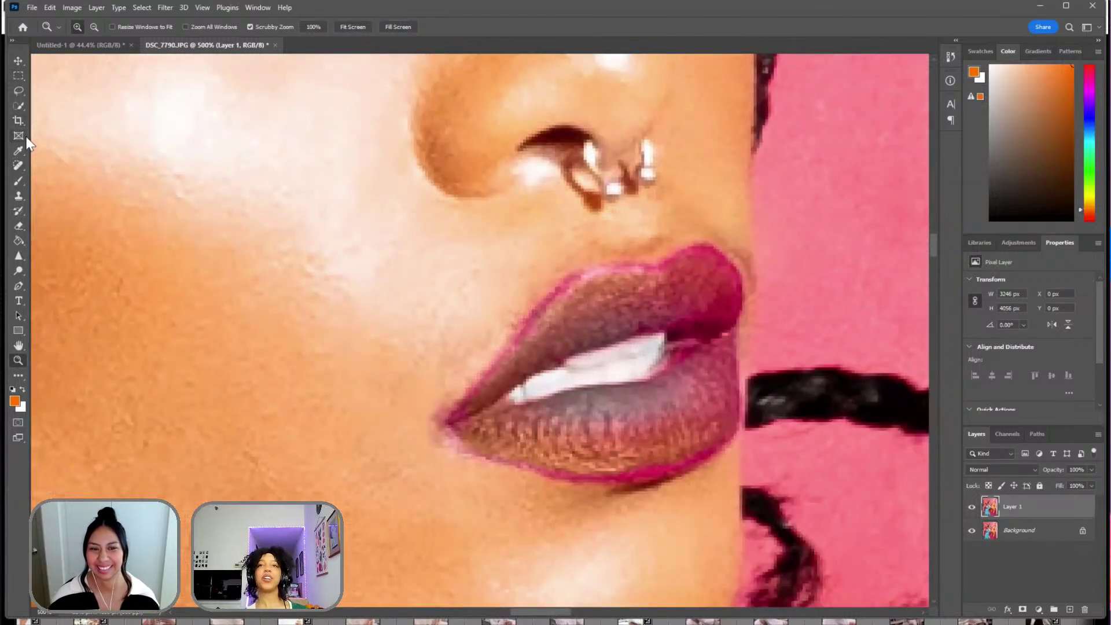
{"action": "left_click", "coordinate": [19, 106]}
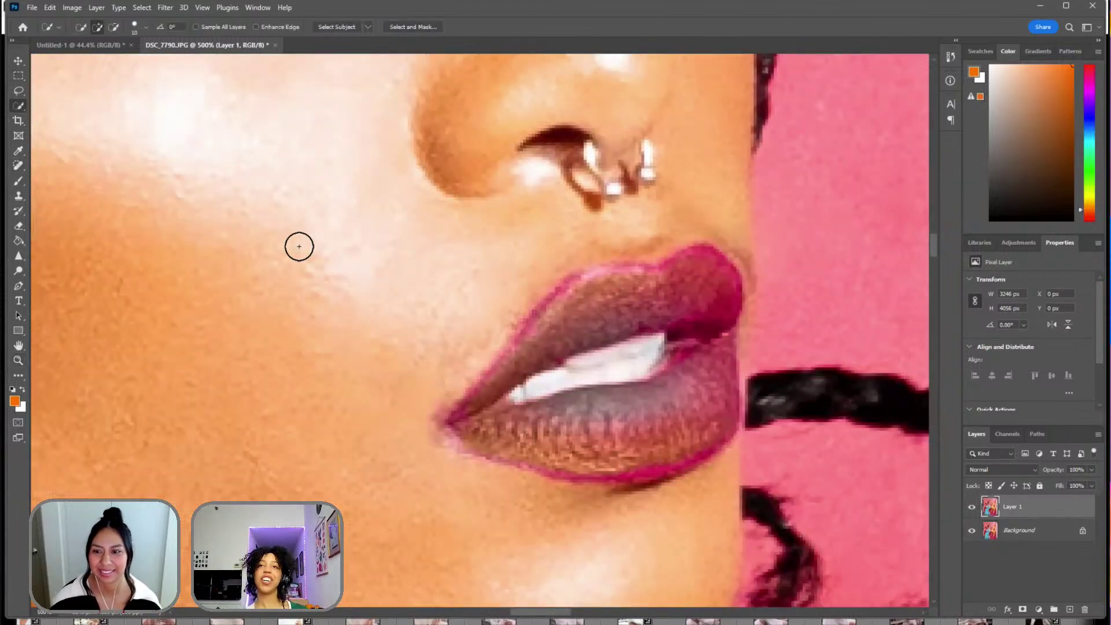
{"action": "left_click", "coordinate": [18, 91]}
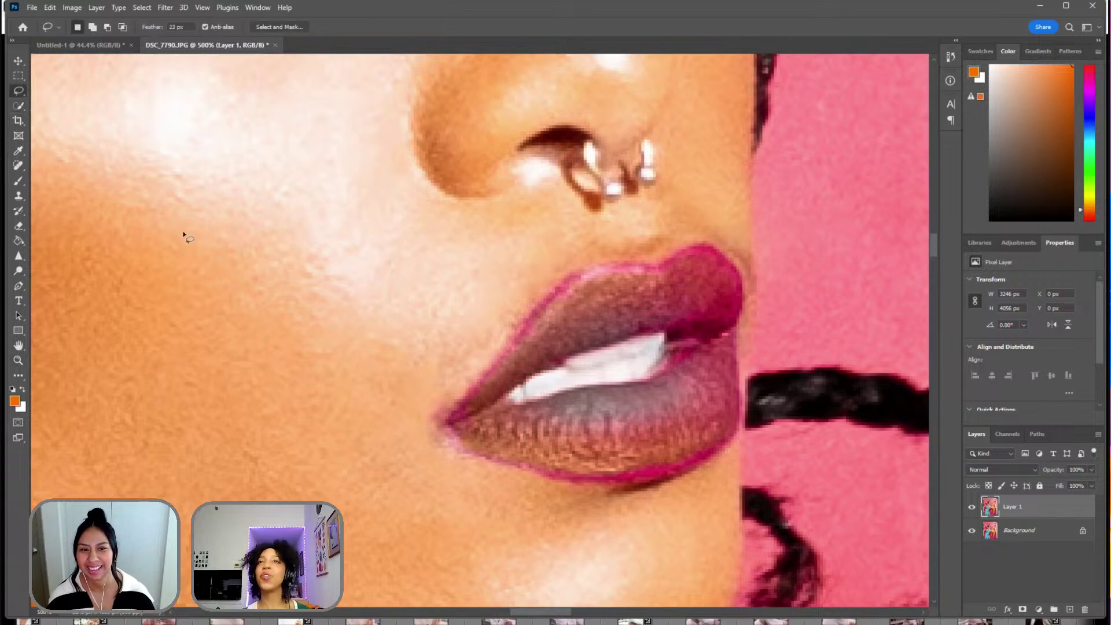
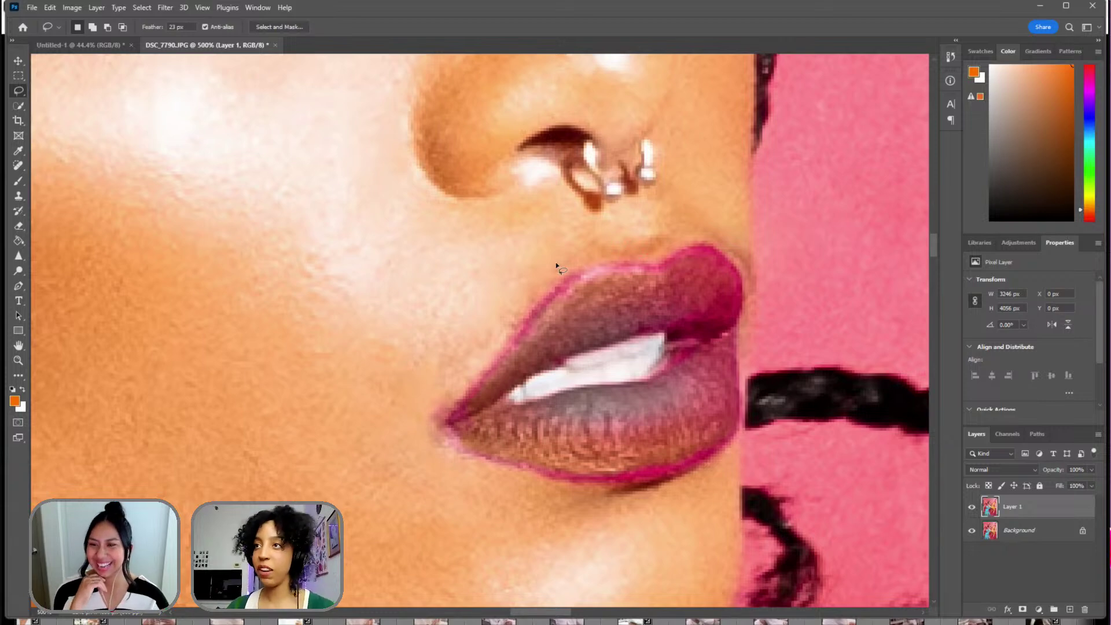
{"action": "left_click_drag", "start_coordinate": [516, 277], "coordinate": [408, 447]}
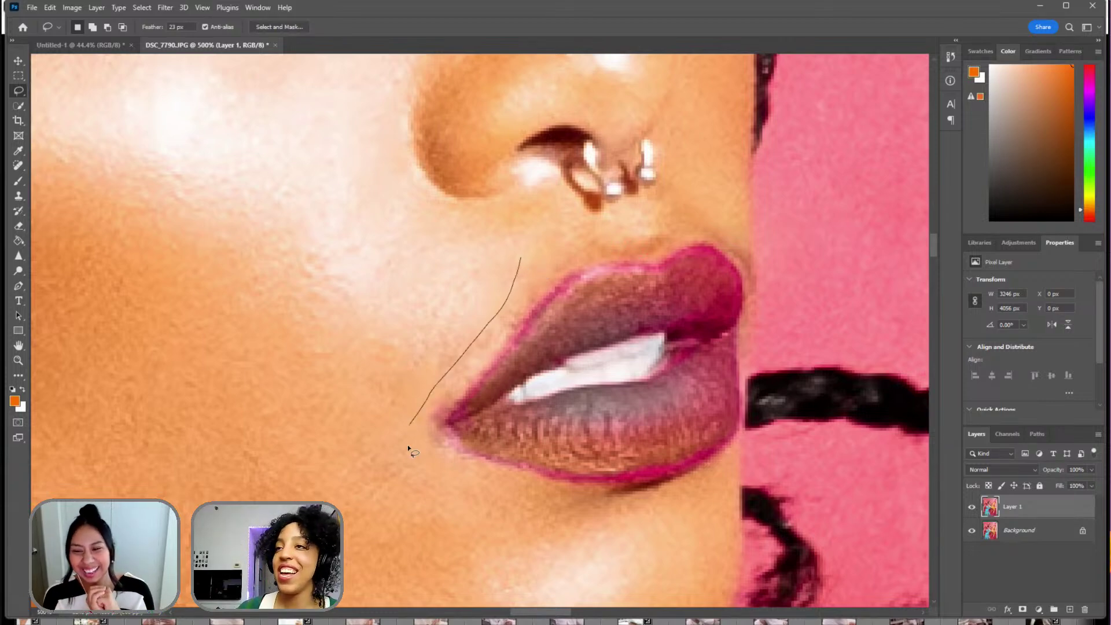
{"action": "mouse_move", "coordinate": [482, 503]}
{"action": "left_mouse_down"}
{"action": "mouse_move", "coordinate": [582, 520]}
{"action": "mouse_move", "coordinate": [707, 476]}
{"action": "mouse_move", "coordinate": [785, 351]}
{"action": "mouse_move", "coordinate": [774, 292]}
{"action": "mouse_move", "coordinate": [711, 241]}
{"action": "mouse_move", "coordinate": [643, 229]}
{"action": "mouse_move", "coordinate": [562, 232]}
{"action": "mouse_move", "coordinate": [524, 258]}
{"action": "left_mouse_up"}
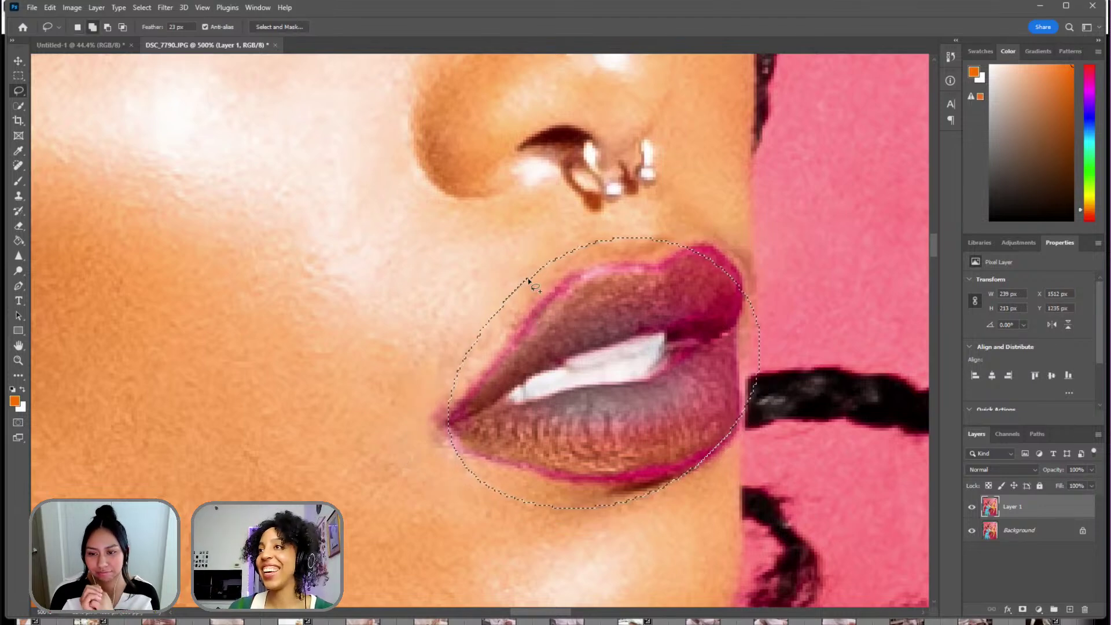
{"action": "mouse_move", "coordinate": [526, 276]}
{"action": "left_mouse_down"}
{"action": "mouse_move", "coordinate": [765, 218]}
{"action": "mouse_move", "coordinate": [786, 438]}
{"action": "mouse_move", "coordinate": [584, 513]}
{"action": "mouse_move", "coordinate": [524, 277]}
{"action": "left_mouse_up"}
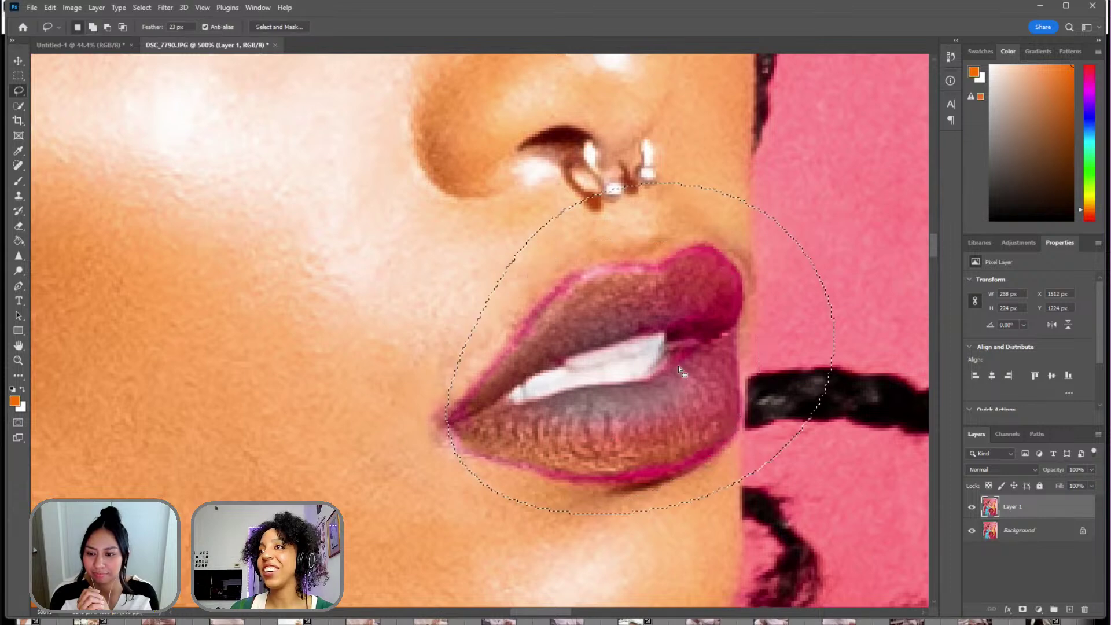
{"action": "left_click_drag", "start_coordinate": [615, 369], "coordinate": [593, 380]}
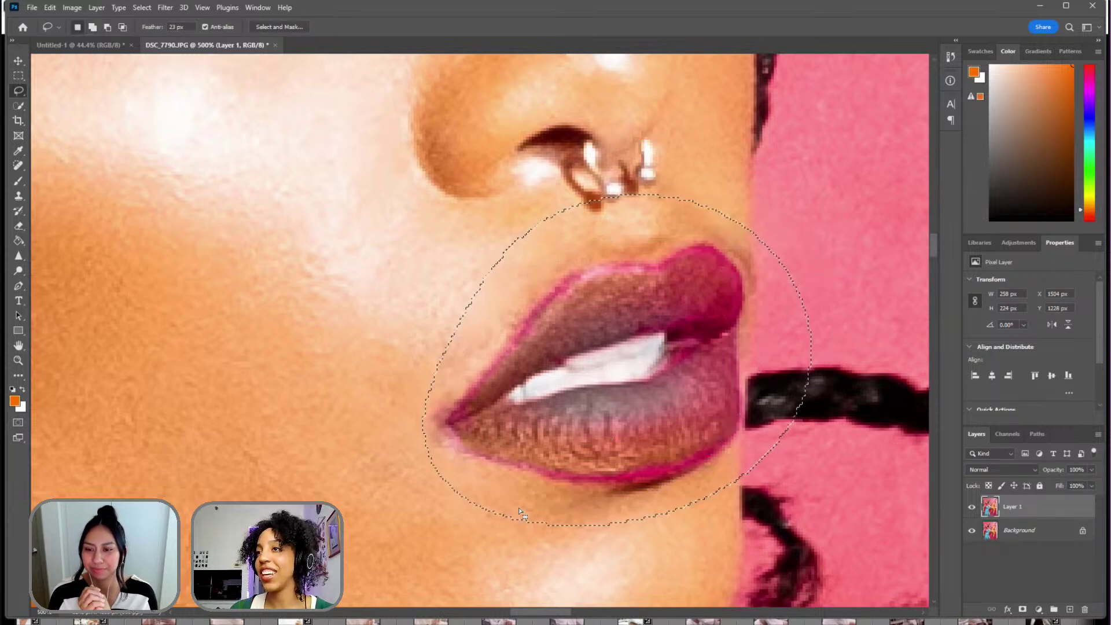
- Copy the selected lips to a new layer and hide the layers beneath to inspect the feathered edge
{"action": "right_click", "coordinate": [628, 345]}
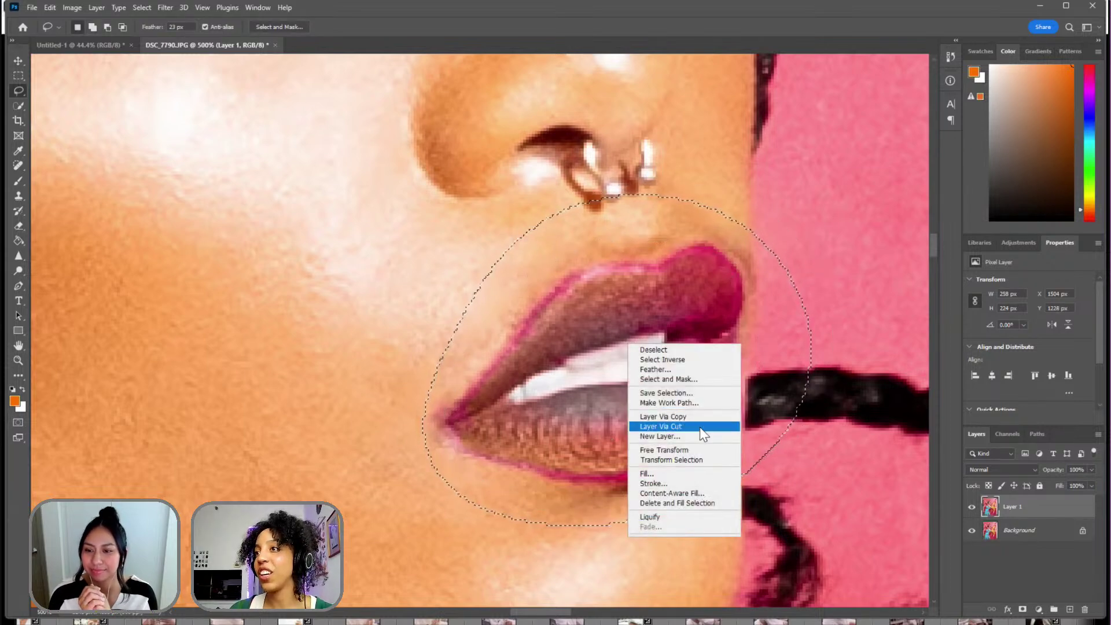
{"action": "left_click", "coordinate": [662, 416]}
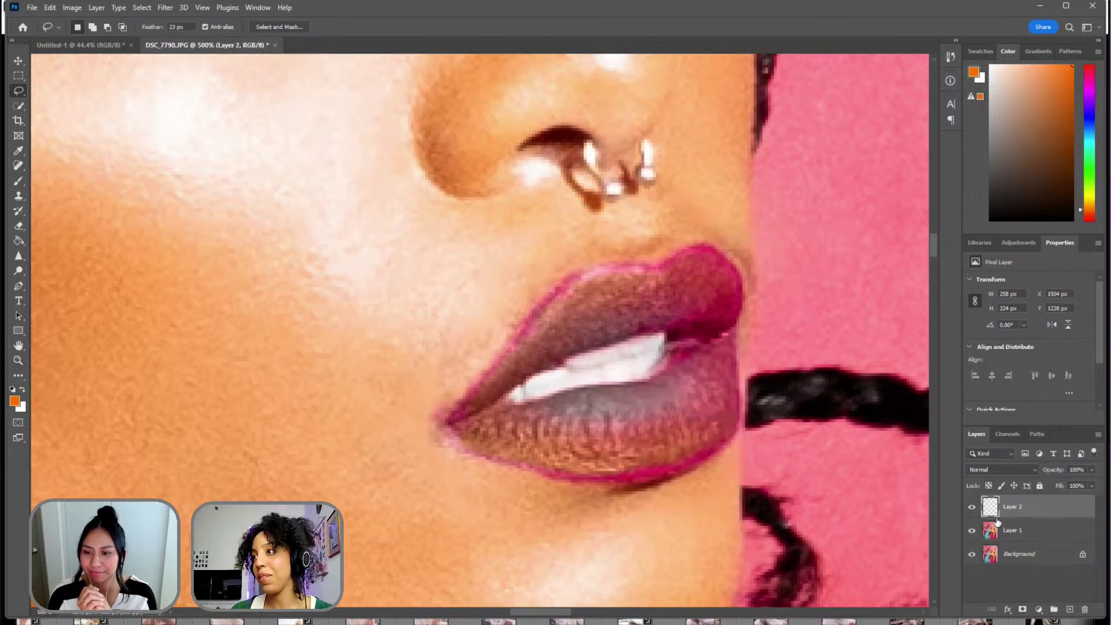
{"action": "left_click", "coordinate": [972, 553]}
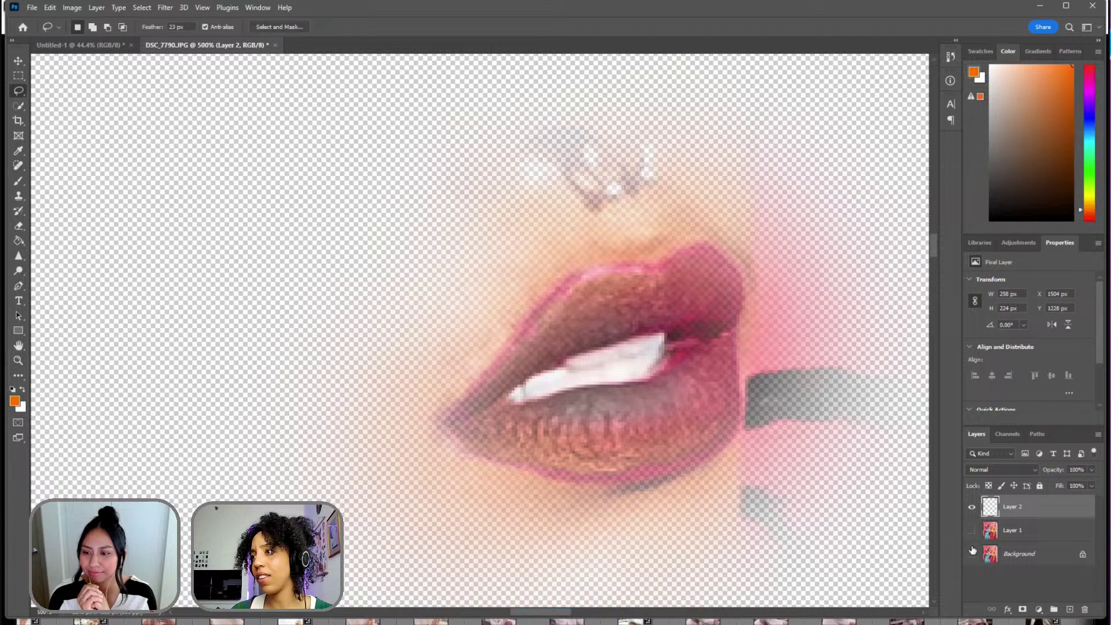
{"action": "left_click_drag", "start_coordinate": [973, 549], "coordinate": [975, 510]}
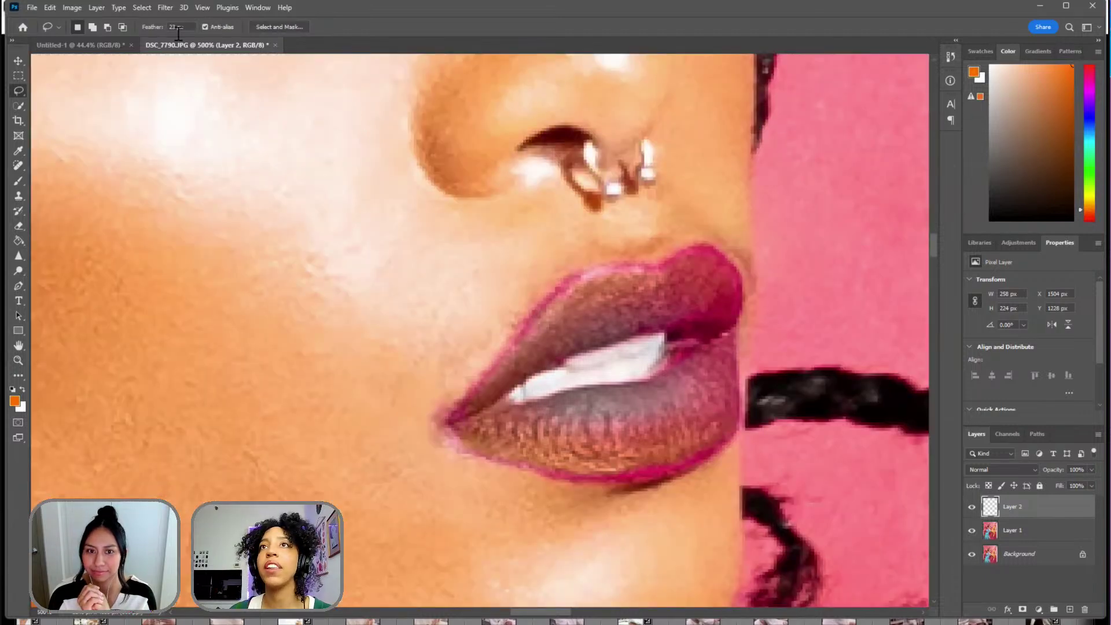
- Replace the copied lip layer with a new copy made from a Lasso selection around the lips feathered 9.2 px
{"action": "left_click_drag", "start_coordinate": [137, 35], "coordinate": [73, 44]}
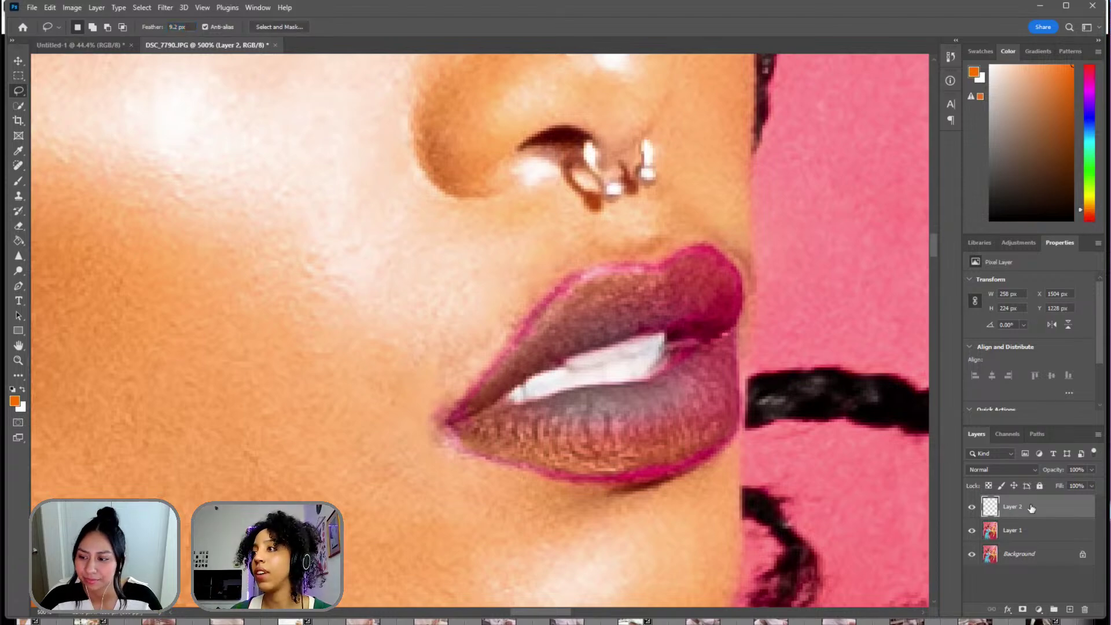
{"action": "key", "text": "Delete"}
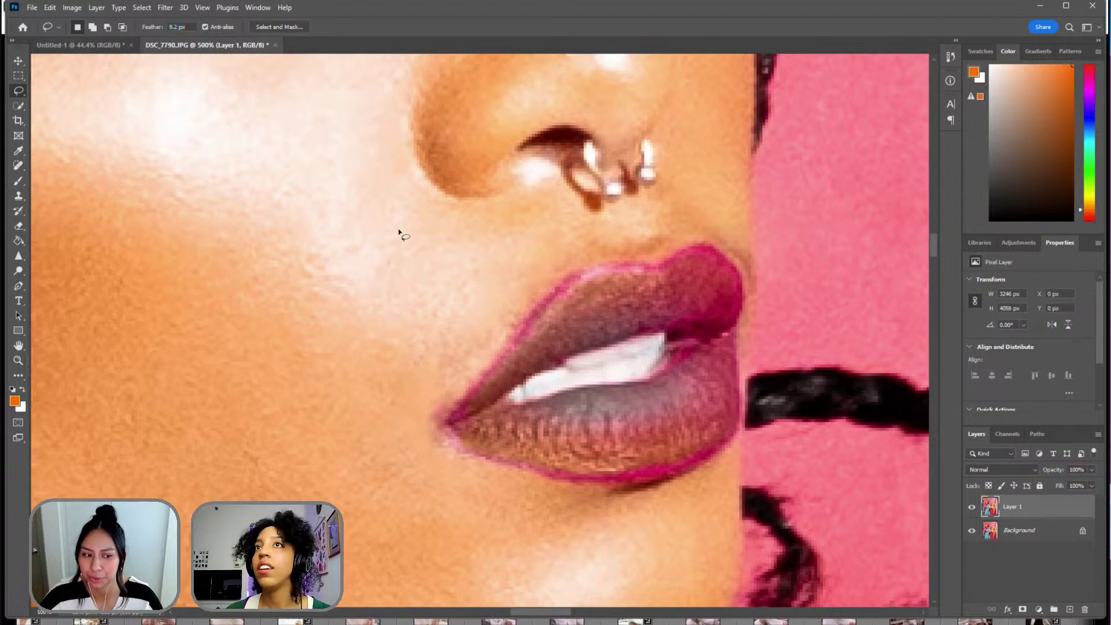
{"action": "mouse_move", "coordinate": [495, 220]}
{"action": "left_mouse_down"}
{"action": "mouse_move", "coordinate": [391, 434]}
{"action": "mouse_move", "coordinate": [746, 508]}
{"action": "mouse_move", "coordinate": [657, 155]}
{"action": "mouse_move", "coordinate": [499, 221]}
{"action": "left_mouse_up"}
{"action": "right_click", "coordinate": [635, 305]}
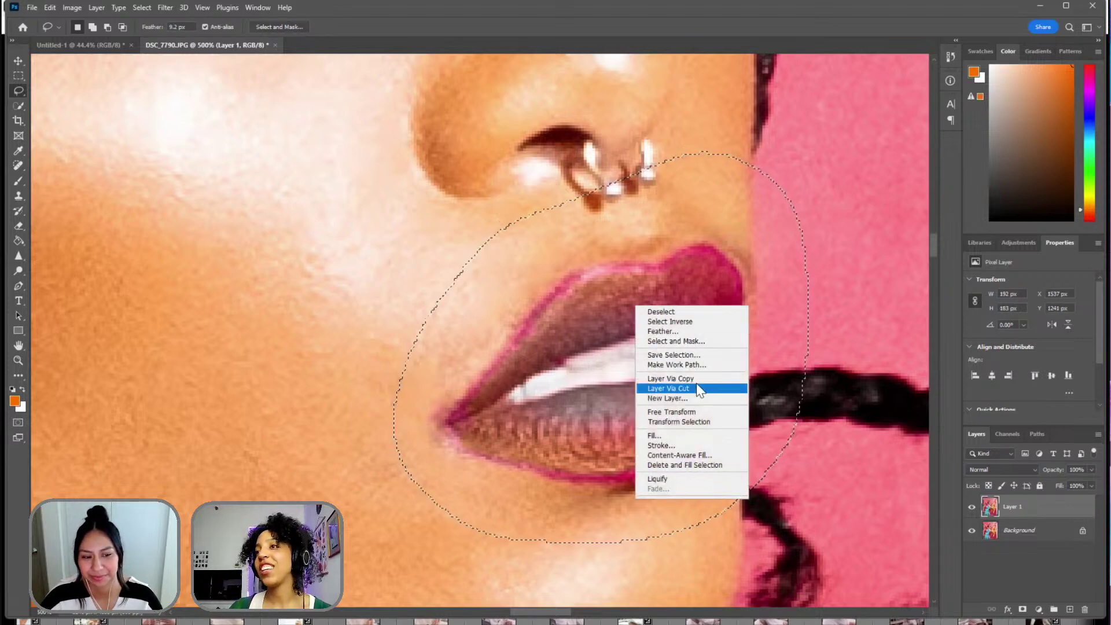
{"action": "left_click", "coordinate": [671, 379]}
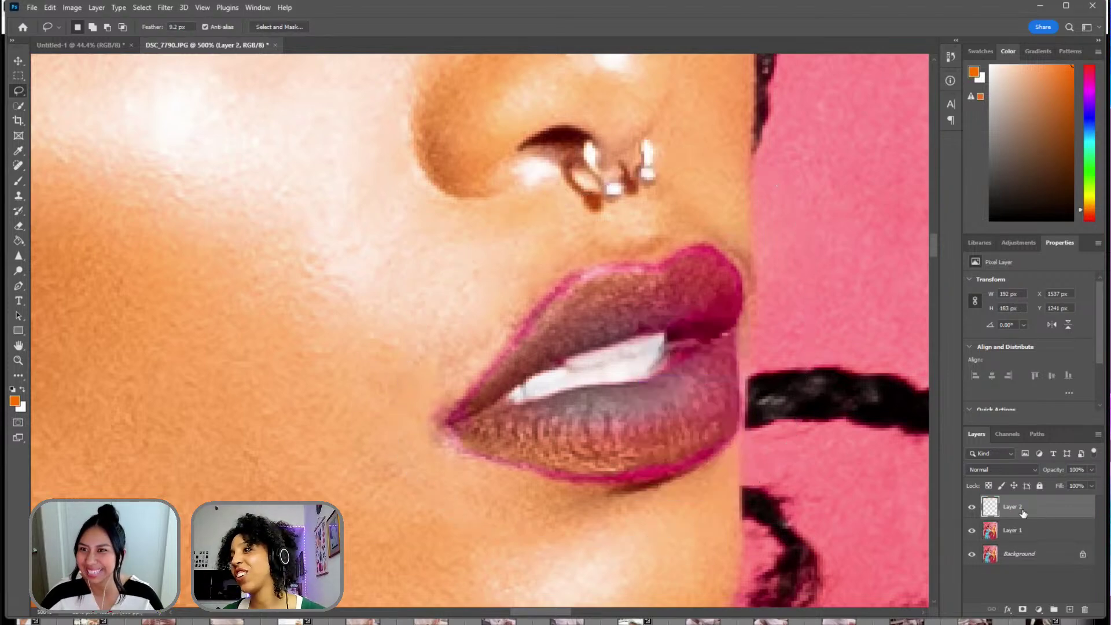
{"action": "left_click", "coordinate": [972, 530]}
{"action": "left_click", "coordinate": [971, 554]}
{"action": "left_click", "coordinate": [971, 554]}
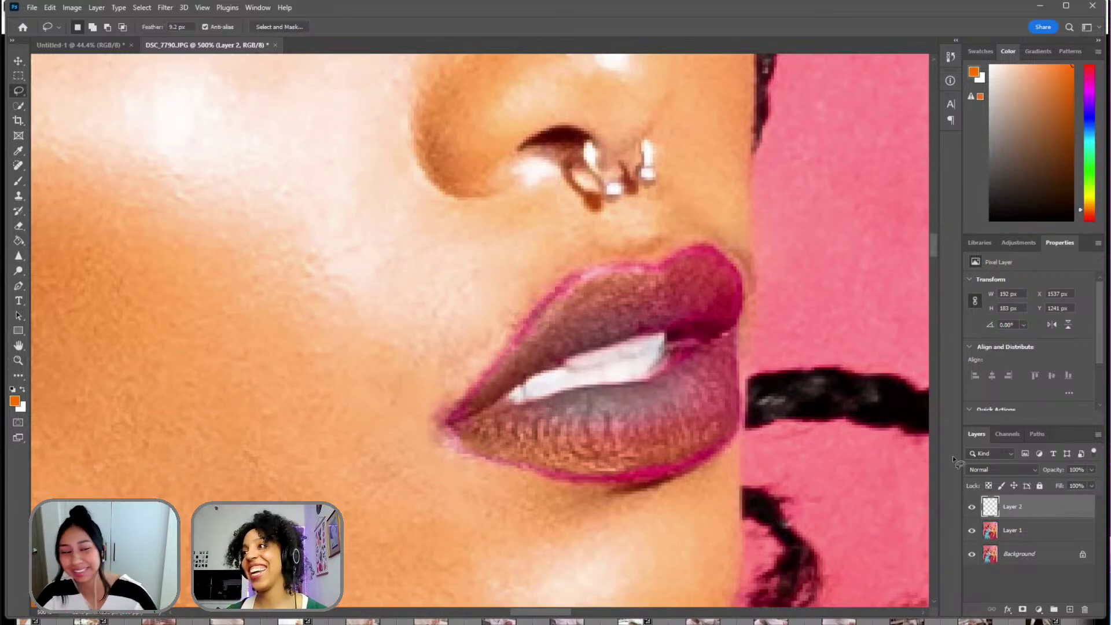
- Add a Selective Color adjustment above the lip layer and clip it to that layer
{"action": "left_click", "coordinate": [1008, 245]}
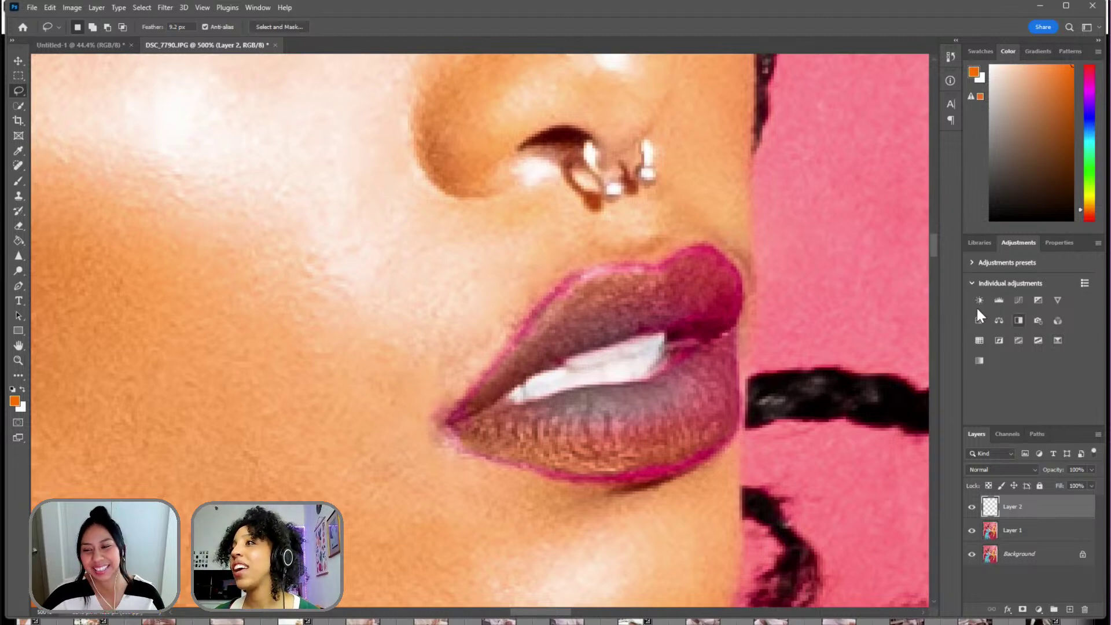
{"action": "left_click", "coordinate": [1057, 340]}
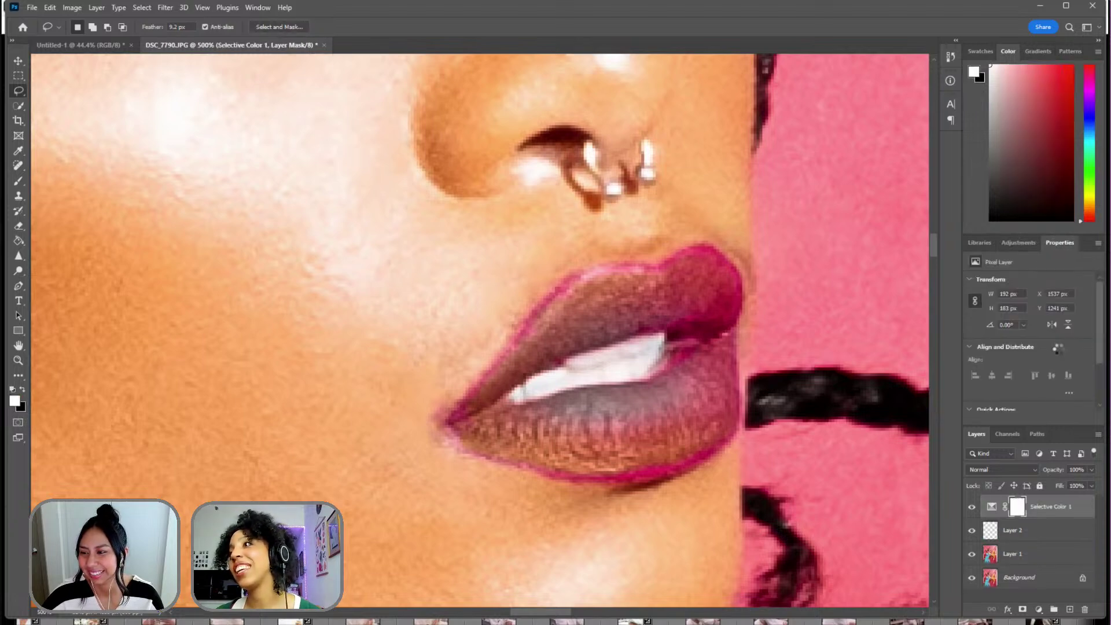
{"action": "right_click", "coordinate": [1088, 508]}
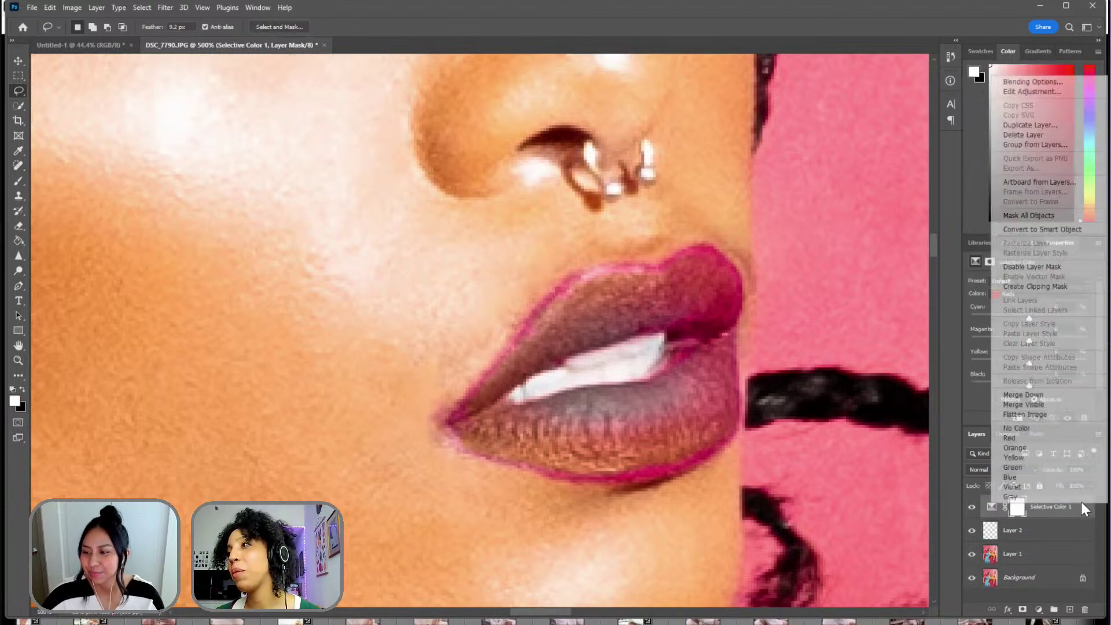
{"action": "left_click", "coordinate": [1011, 287]}
- Set Cyan to -35% for the Neutrals in the lips' Selective Color adjustment
{"action": "left_click", "coordinate": [1012, 296]}
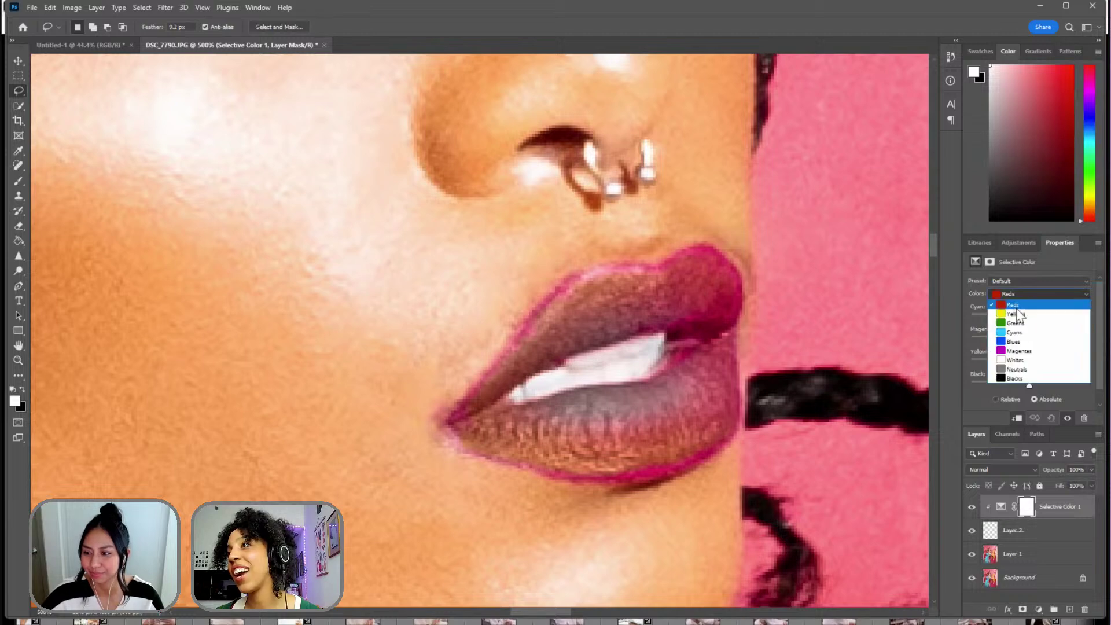
{"action": "left_click", "coordinate": [1010, 372]}
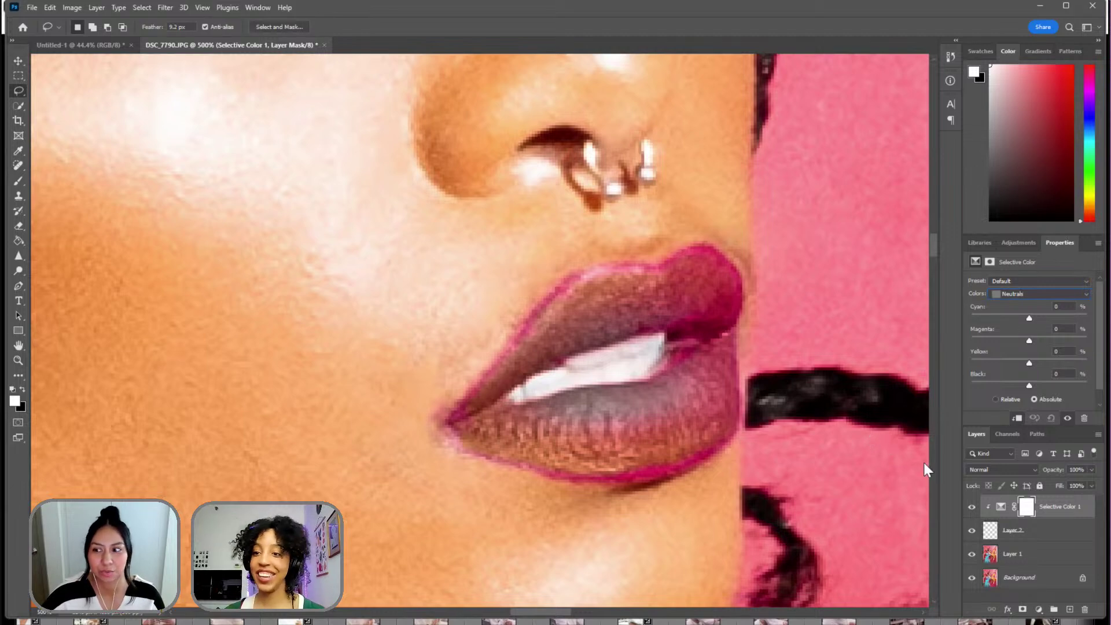
{"action": "left_click_drag", "start_coordinate": [1037, 314], "coordinate": [1028, 317]}
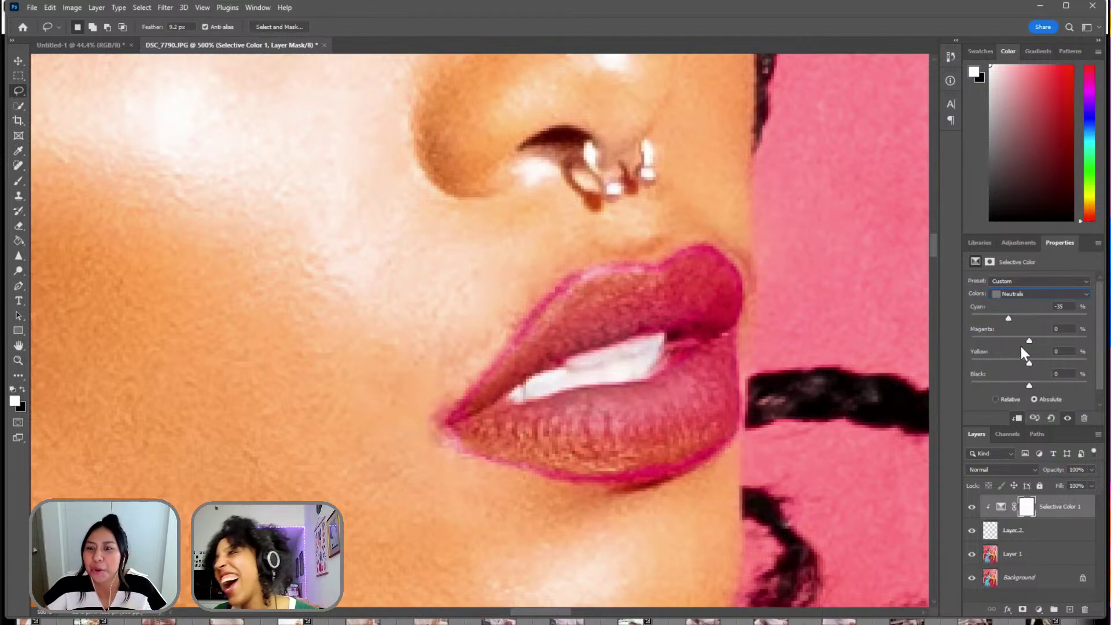
- Set Magenta to +11%, Yellow to +4% and Black to +13% for the Neutrals in the lips' Selective Color adjustment
{"action": "left_click", "coordinate": [1033, 384]}
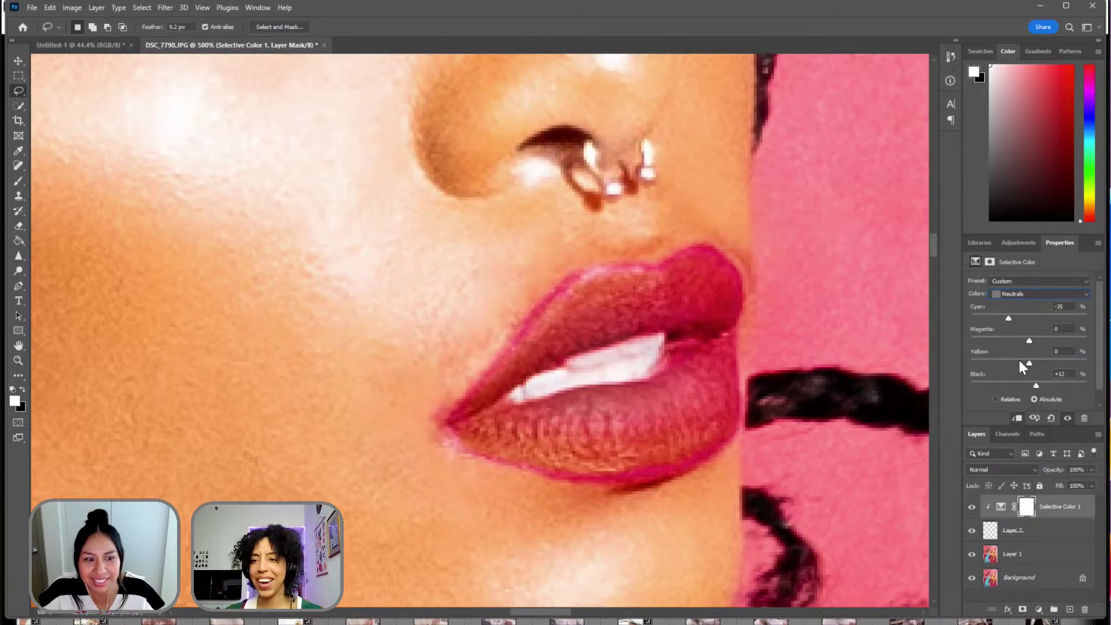
{"action": "left_click", "coordinate": [1019, 361]}
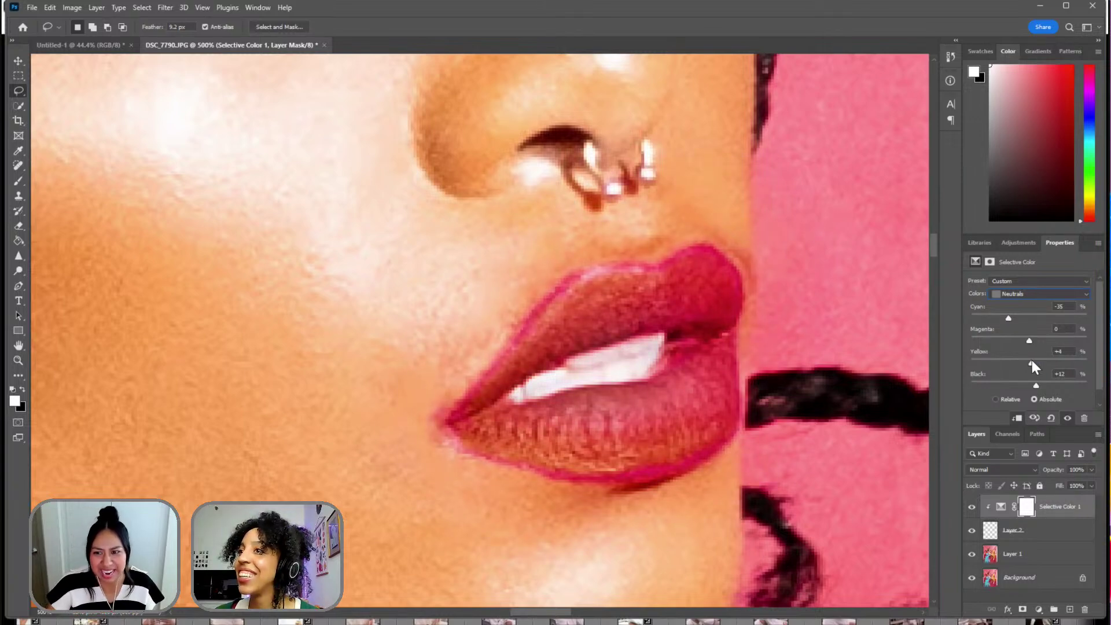
{"action": "left_click_drag", "start_coordinate": [1011, 333], "coordinate": [1035, 340]}
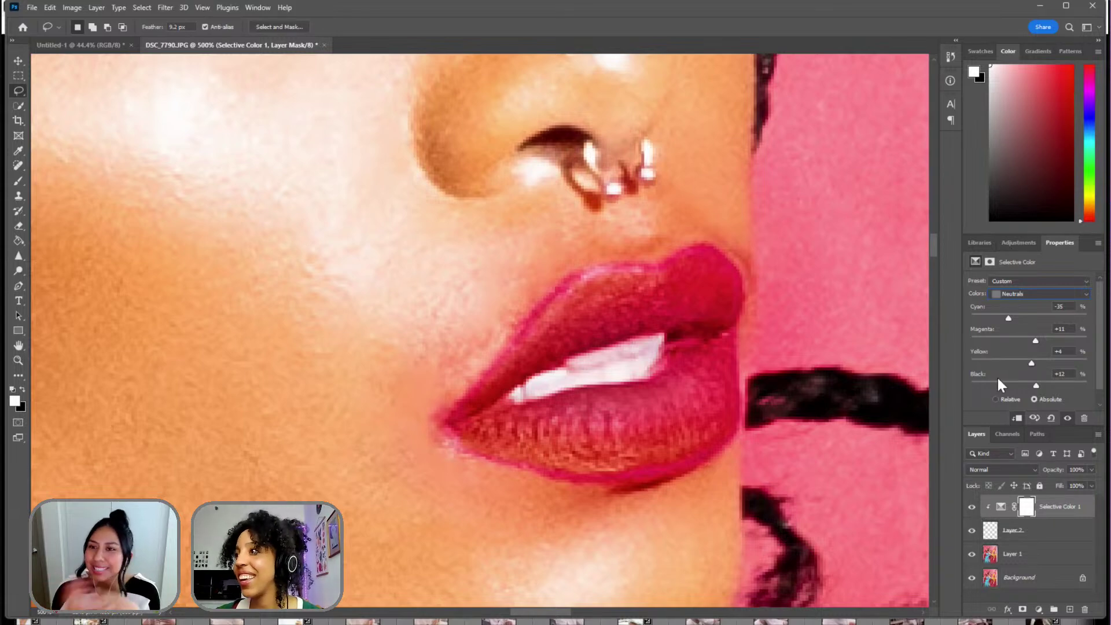
{"action": "left_click_drag", "start_coordinate": [1032, 384], "coordinate": [1036, 386]}
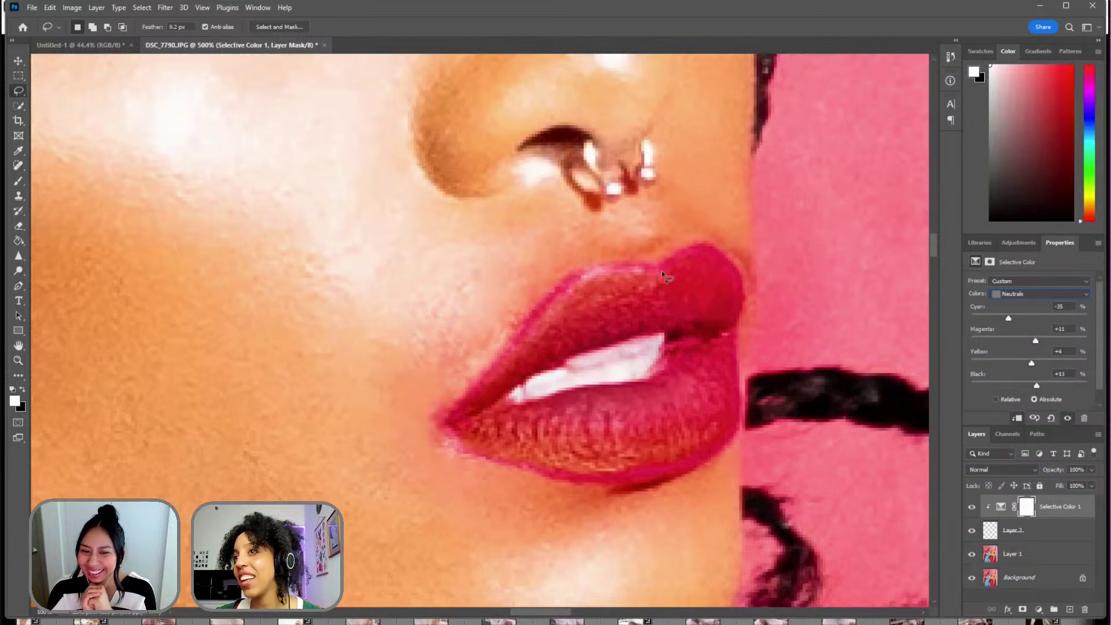
- Hide the layers beneath the lip copy, erase the surrounding skin and background with a smaller Eraser, and show Layer 1 again
{"action": "left_click_drag", "start_coordinate": [972, 577], "coordinate": [972, 553]}
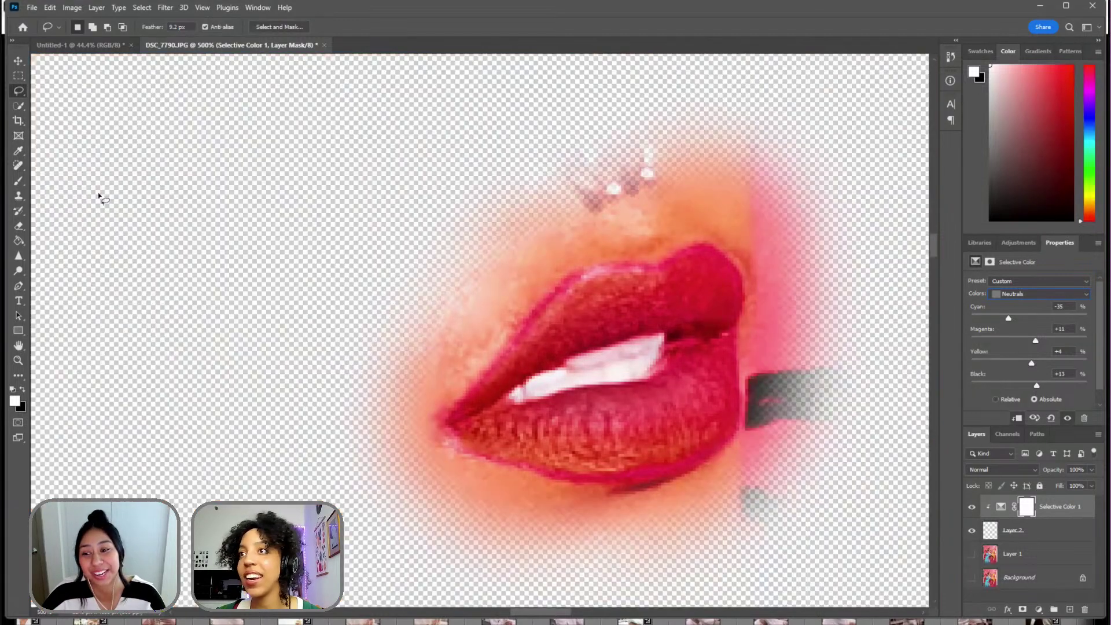
{"action": "key", "text": "e"}
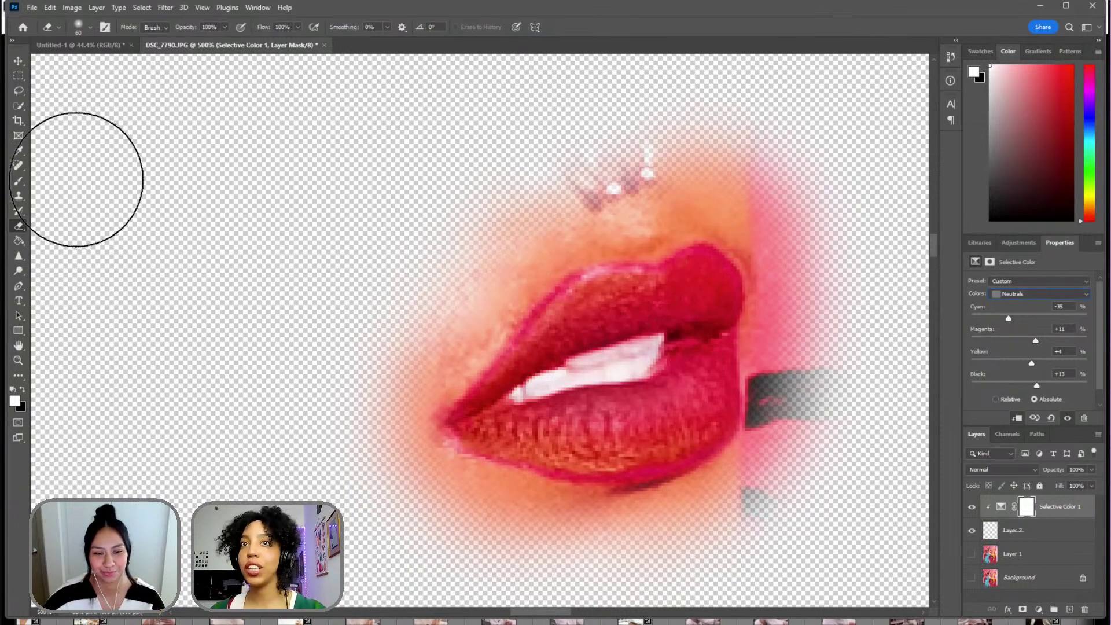
{"action": "left_click", "coordinate": [1036, 527]}
{"action": "key", "text": "bracketleft"}
{"action": "key", "text": "bracketleft"}
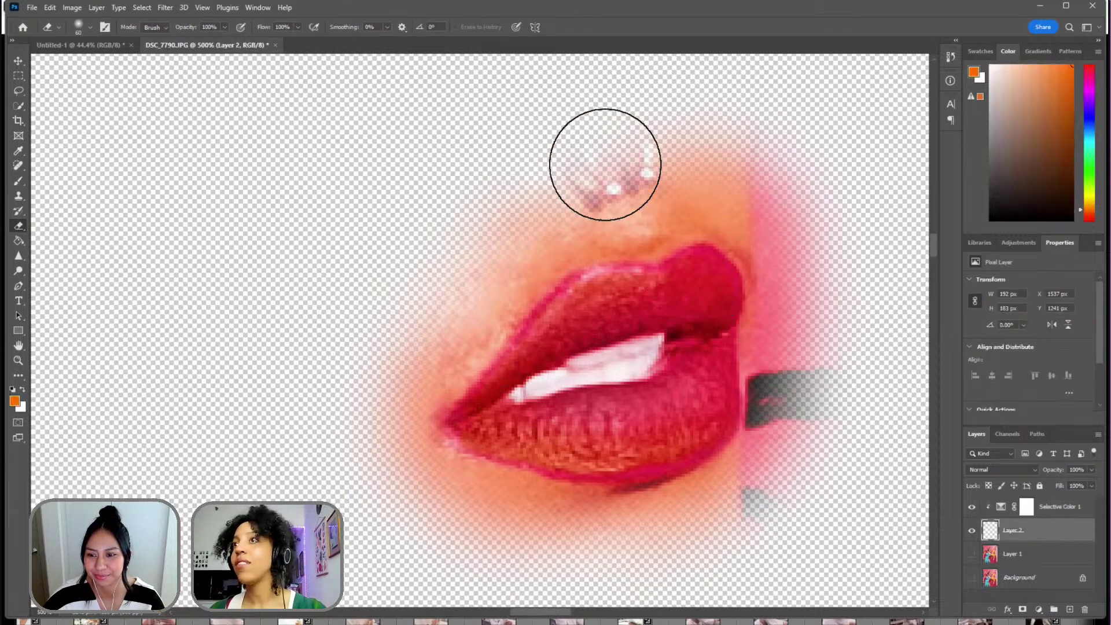
{"action": "key", "text": "bracketleft"}
{"action": "key", "text": "bracketleft"}
{"action": "key", "text": "bracketleft"}
{"action": "key", "text": "bracketleft"}
{"action": "key", "text": "bracketleft"}
{"action": "mouse_move", "coordinate": [503, 194]}
{"action": "left_mouse_down"}
{"action": "mouse_move", "coordinate": [643, 181]}
{"action": "mouse_move", "coordinate": [492, 227]}
{"action": "mouse_move", "coordinate": [623, 233]}
{"action": "mouse_move", "coordinate": [787, 185]}
{"action": "mouse_move", "coordinate": [660, 199]}
{"action": "mouse_move", "coordinate": [720, 213]}
{"action": "mouse_move", "coordinate": [759, 241]}
{"action": "mouse_move", "coordinate": [793, 294]}
{"action": "mouse_move", "coordinate": [772, 195]}
{"action": "mouse_move", "coordinate": [806, 189]}
{"action": "left_mouse_up"}
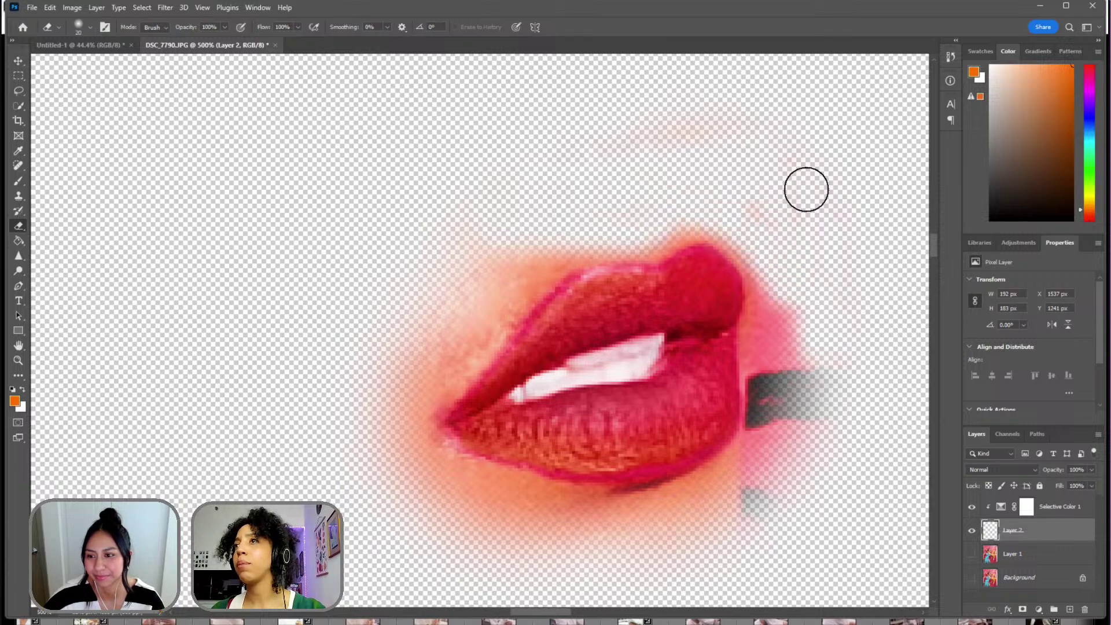
{"action": "mouse_move", "coordinate": [501, 231]}
{"action": "left_mouse_down"}
{"action": "mouse_move", "coordinate": [531, 247]}
{"action": "mouse_move", "coordinate": [436, 331]}
{"action": "mouse_move", "coordinate": [494, 251]}
{"action": "mouse_move", "coordinate": [414, 336]}
{"action": "mouse_move", "coordinate": [478, 247]}
{"action": "mouse_move", "coordinate": [411, 319]}
{"action": "mouse_move", "coordinate": [473, 214]}
{"action": "mouse_move", "coordinate": [413, 281]}
{"action": "mouse_move", "coordinate": [467, 254]}
{"action": "mouse_move", "coordinate": [434, 354]}
{"action": "mouse_move", "coordinate": [377, 452]}
{"action": "mouse_move", "coordinate": [488, 518]}
{"action": "mouse_move", "coordinate": [363, 444]}
{"action": "mouse_move", "coordinate": [490, 507]}
{"action": "mouse_move", "coordinate": [650, 532]}
{"action": "mouse_move", "coordinate": [724, 500]}
{"action": "mouse_move", "coordinate": [779, 445]}
{"action": "mouse_move", "coordinate": [686, 530]}
{"action": "mouse_move", "coordinate": [744, 497]}
{"action": "mouse_move", "coordinate": [809, 383]}
{"action": "mouse_move", "coordinate": [760, 487]}
{"action": "mouse_move", "coordinate": [774, 328]}
{"action": "mouse_move", "coordinate": [777, 394]}
{"action": "mouse_move", "coordinate": [764, 260]}
{"action": "mouse_move", "coordinate": [751, 482]}
{"action": "mouse_move", "coordinate": [834, 352]}
{"action": "mouse_move", "coordinate": [759, 570]}
{"action": "mouse_move", "coordinate": [857, 387]}
{"action": "mouse_move", "coordinate": [827, 506]}
{"action": "mouse_move", "coordinate": [704, 578]}
{"action": "mouse_move", "coordinate": [519, 550]}
{"action": "mouse_move", "coordinate": [356, 501]}
{"action": "mouse_move", "coordinate": [358, 479]}
{"action": "mouse_move", "coordinate": [420, 531]}
{"action": "mouse_move", "coordinate": [500, 570]}
{"action": "mouse_move", "coordinate": [879, 512]}
{"action": "mouse_move", "coordinate": [591, 544]}
{"action": "mouse_move", "coordinate": [478, 511]}
{"action": "mouse_move", "coordinate": [363, 414]}
{"action": "mouse_move", "coordinate": [416, 304]}
{"action": "mouse_move", "coordinate": [400, 339]}
{"action": "mouse_move", "coordinate": [549, 163]}
{"action": "mouse_move", "coordinate": [469, 248]}
{"action": "mouse_move", "coordinate": [632, 167]}
{"action": "mouse_move", "coordinate": [615, 176]}
{"action": "mouse_move", "coordinate": [660, 186]}
{"action": "mouse_move", "coordinate": [575, 203]}
{"action": "mouse_move", "coordinate": [521, 232]}
{"action": "mouse_move", "coordinate": [690, 180]}
{"action": "mouse_move", "coordinate": [751, 207]}
{"action": "mouse_move", "coordinate": [812, 270]}
{"action": "mouse_move", "coordinate": [609, 530]}
{"action": "mouse_move", "coordinate": [648, 530]}
{"action": "mouse_move", "coordinate": [724, 501]}
{"action": "mouse_move", "coordinate": [717, 278]}
{"action": "mouse_move", "coordinate": [550, 172]}
{"action": "mouse_move", "coordinate": [578, 225]}
{"action": "mouse_move", "coordinate": [554, 236]}
{"action": "mouse_move", "coordinate": [432, 379]}
{"action": "mouse_move", "coordinate": [400, 453]}
{"action": "mouse_move", "coordinate": [621, 530]}
{"action": "mouse_move", "coordinate": [714, 501]}
{"action": "mouse_move", "coordinate": [838, 308]}
{"action": "left_mouse_up"}
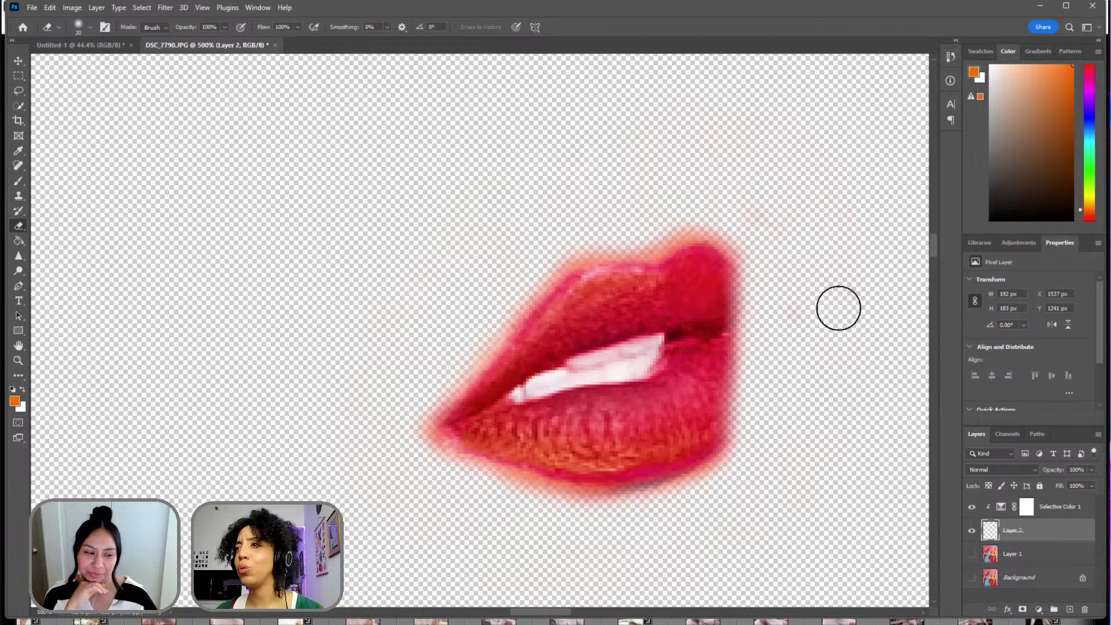
{"action": "left_click", "coordinate": [971, 553]}
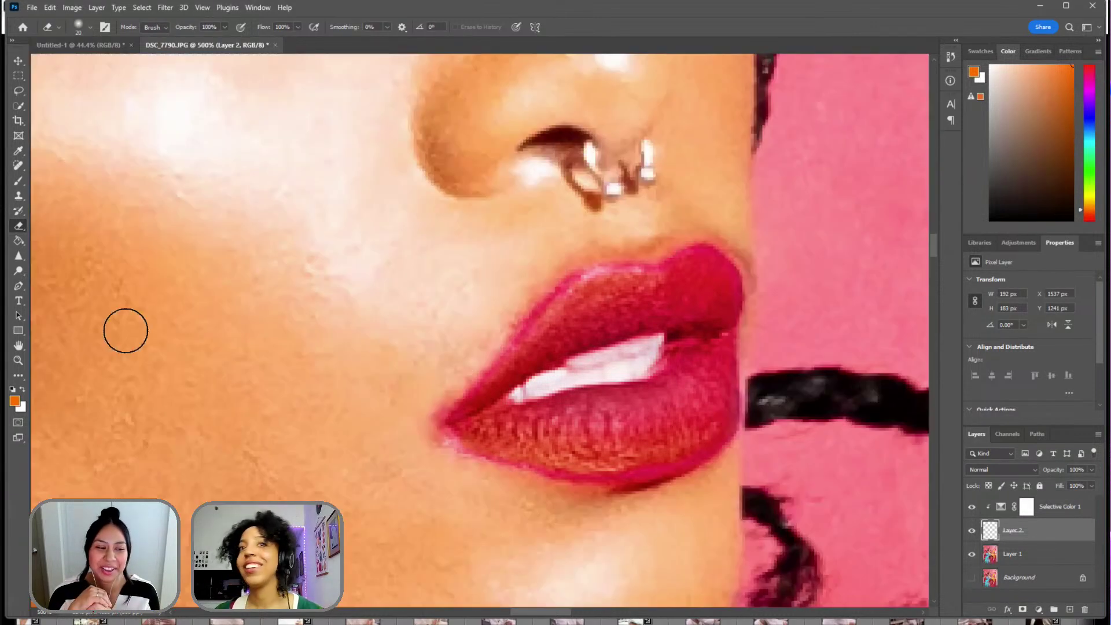
- Examine the recoloured lips on the whole photo and close up, comparing them with and without the Selective Color adjustment
{"action": "key", "text": "z"}
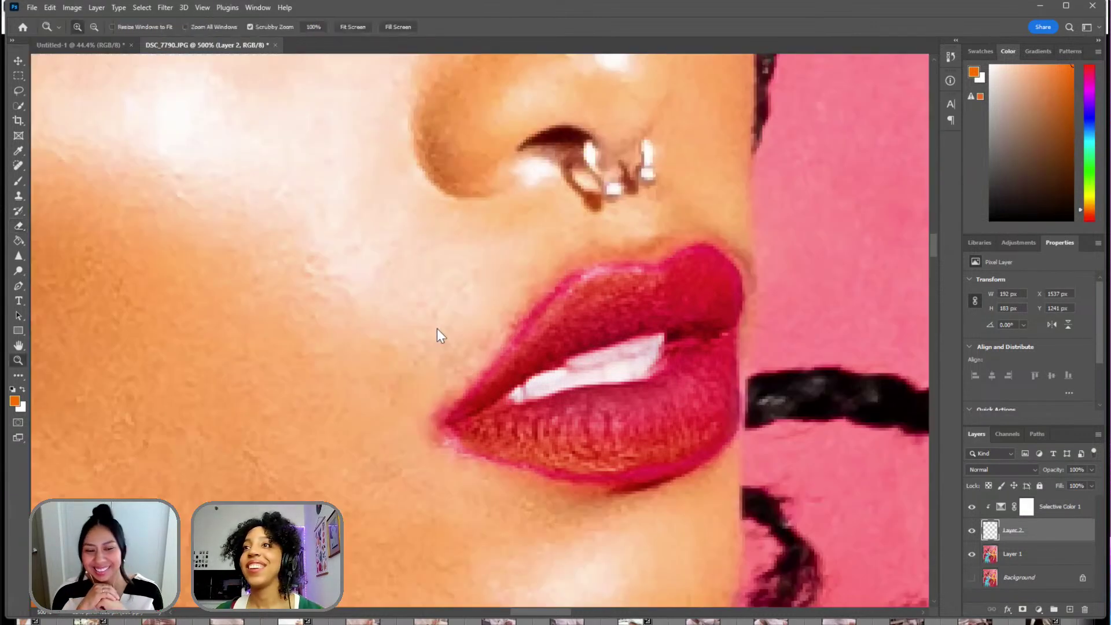
{"action": "right_click", "coordinate": [408, 316]}
{"action": "left_click", "coordinate": [448, 330]}
{"action": "right_click", "coordinate": [486, 303]}
{"action": "left_click", "coordinate": [528, 307]}
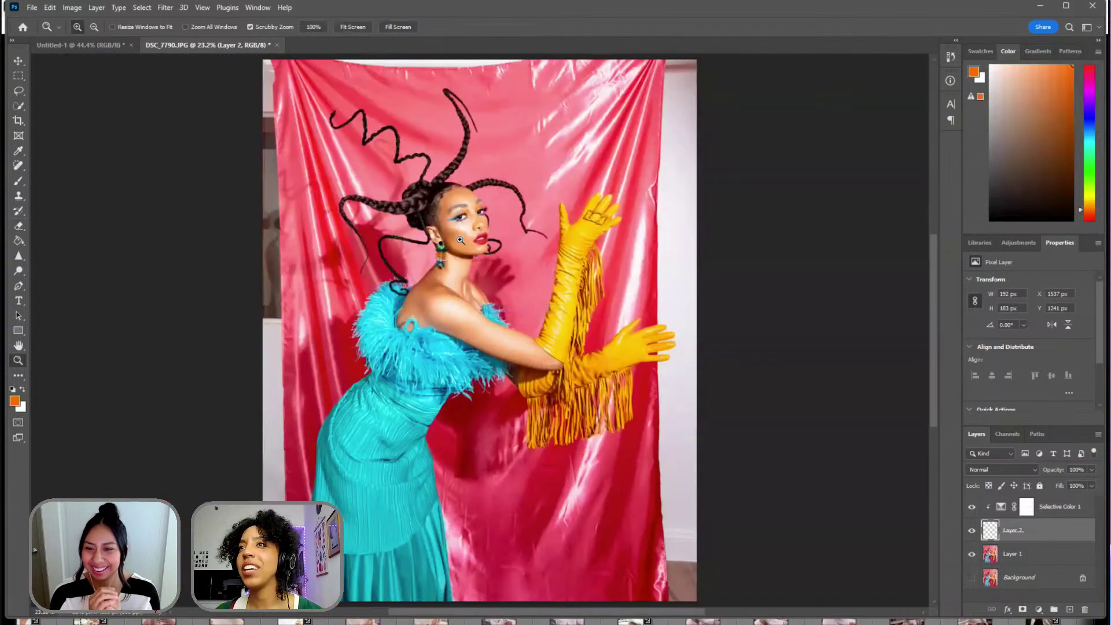
{"action": "left_click_drag", "start_coordinate": [528, 307], "coordinate": [851, 355]}
{"action": "left_click_drag", "start_coordinate": [489, 257], "coordinate": [579, 260]}
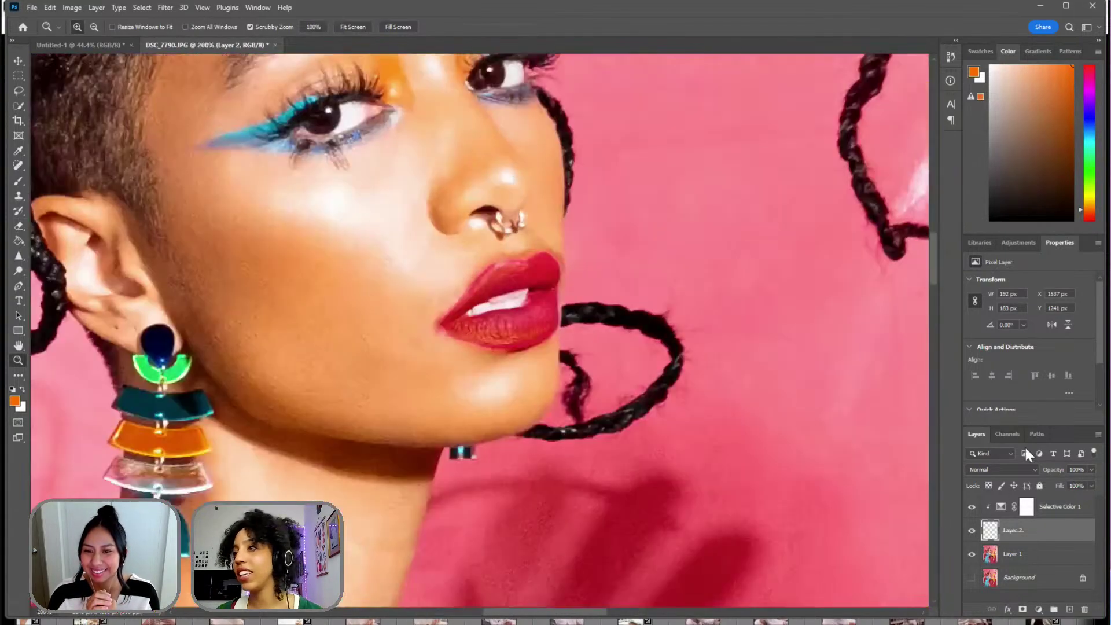
{"action": "left_click", "coordinate": [972, 507]}
{"action": "left_click", "coordinate": [972, 507]}
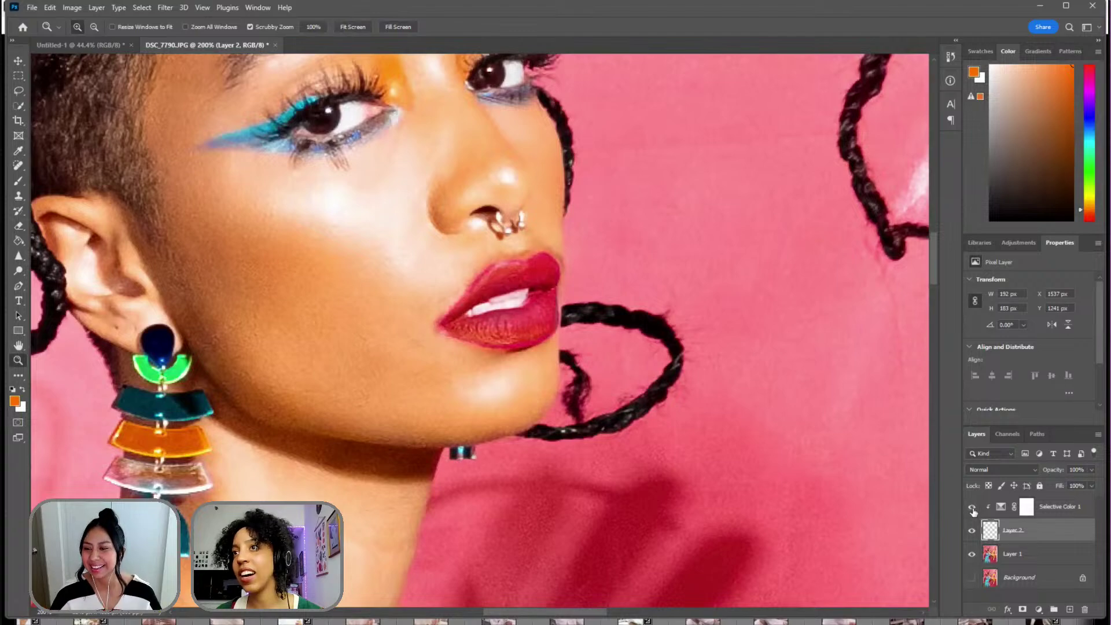
{"action": "left_click", "coordinate": [497, 287]}
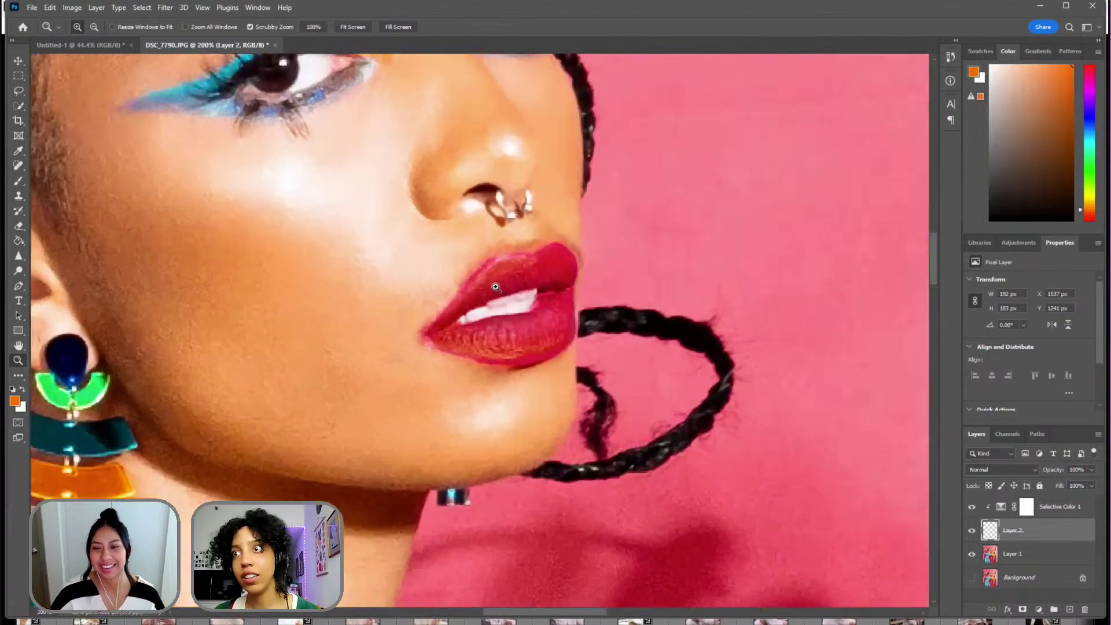
- Lower the opacity of the lips' Selective Color adjustment layer to 59% in its blending options
{"action": "left_click", "coordinate": [1051, 507]}
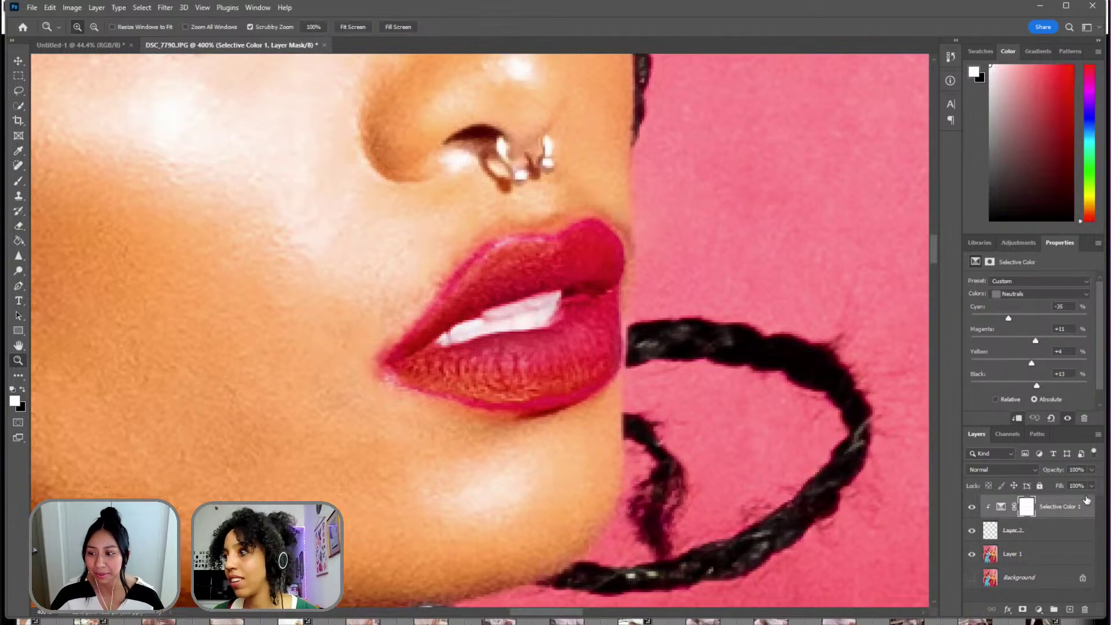
{"action": "left_click", "coordinate": [1000, 509]}
{"action": "key", "text": "space"}
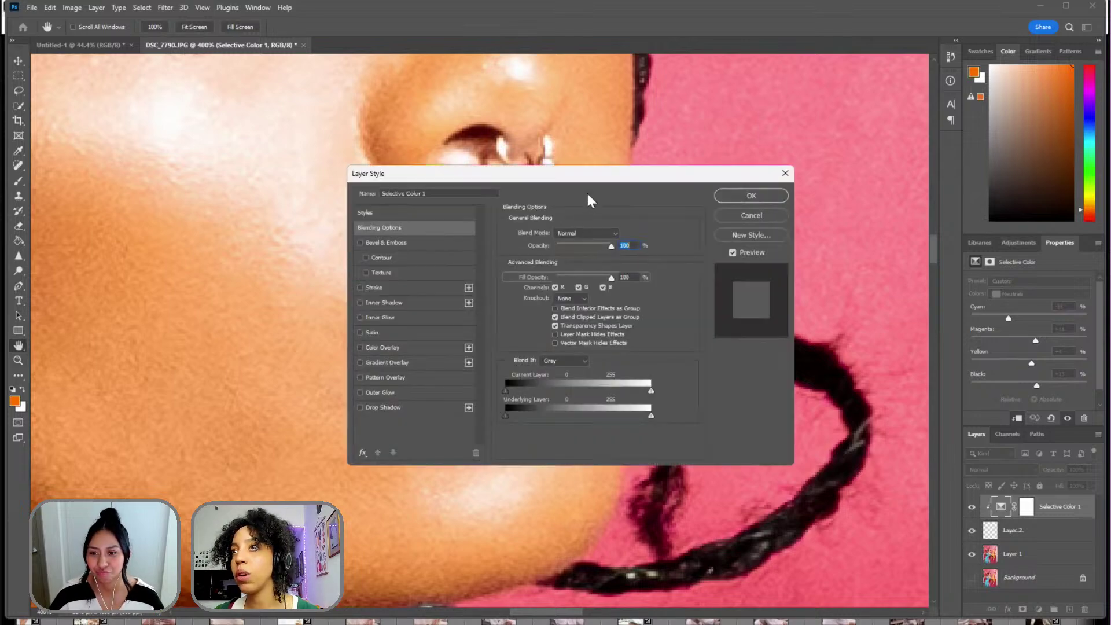
{"action": "left_click_drag", "start_coordinate": [649, 175], "coordinate": [866, 172]}
{"action": "left_click_drag", "start_coordinate": [846, 229], "coordinate": [853, 231]}
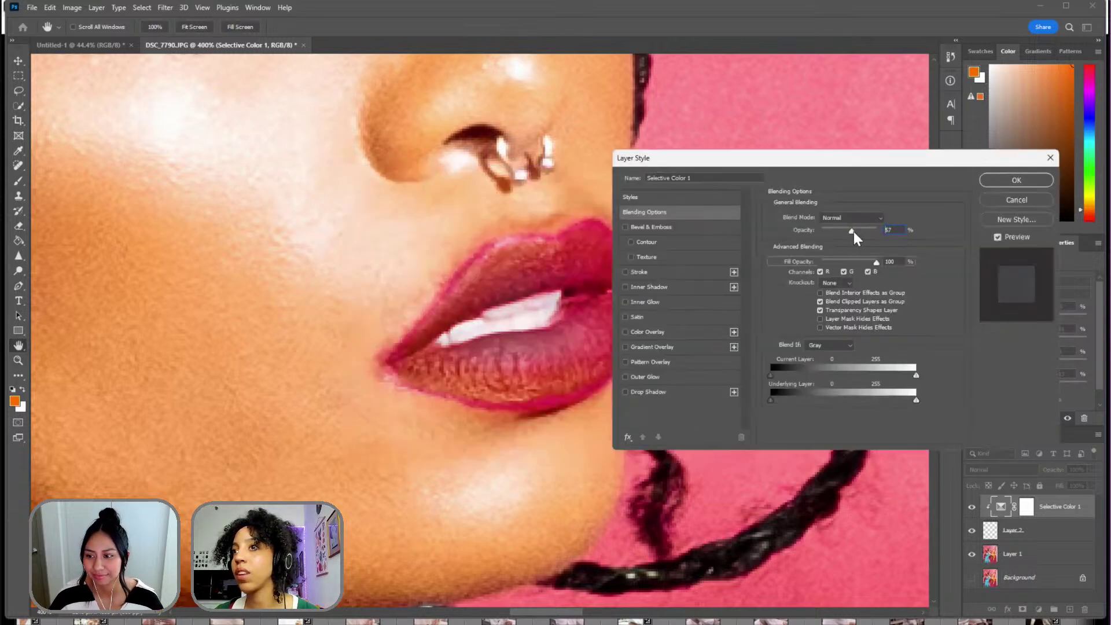
{"action": "left_click", "coordinate": [1017, 181]}
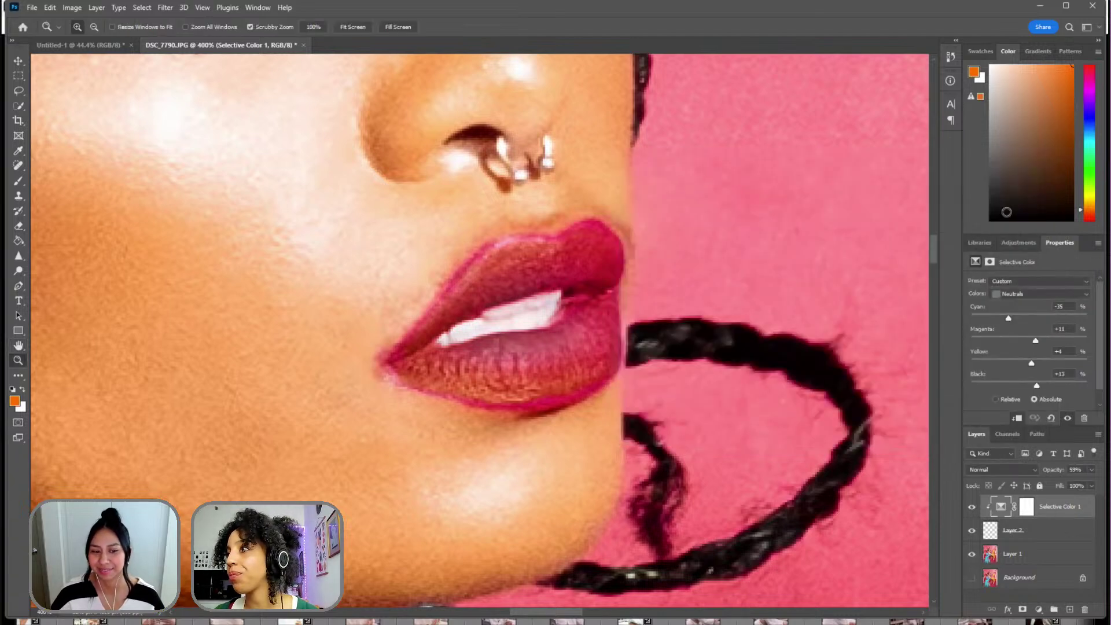
- Add a second Selective Color adjustment above the first, clip it to the lip layer and choose its Reds range
{"action": "left_click", "coordinate": [1018, 242]}
{"action": "left_click", "coordinate": [1055, 340]}
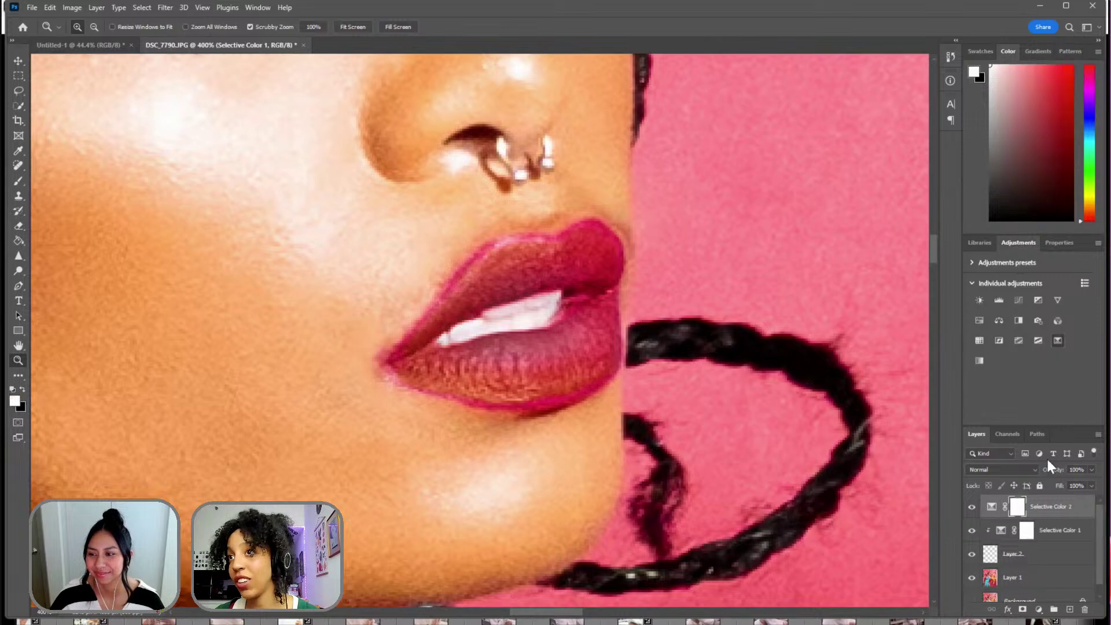
{"action": "right_click", "coordinate": [1075, 505]}
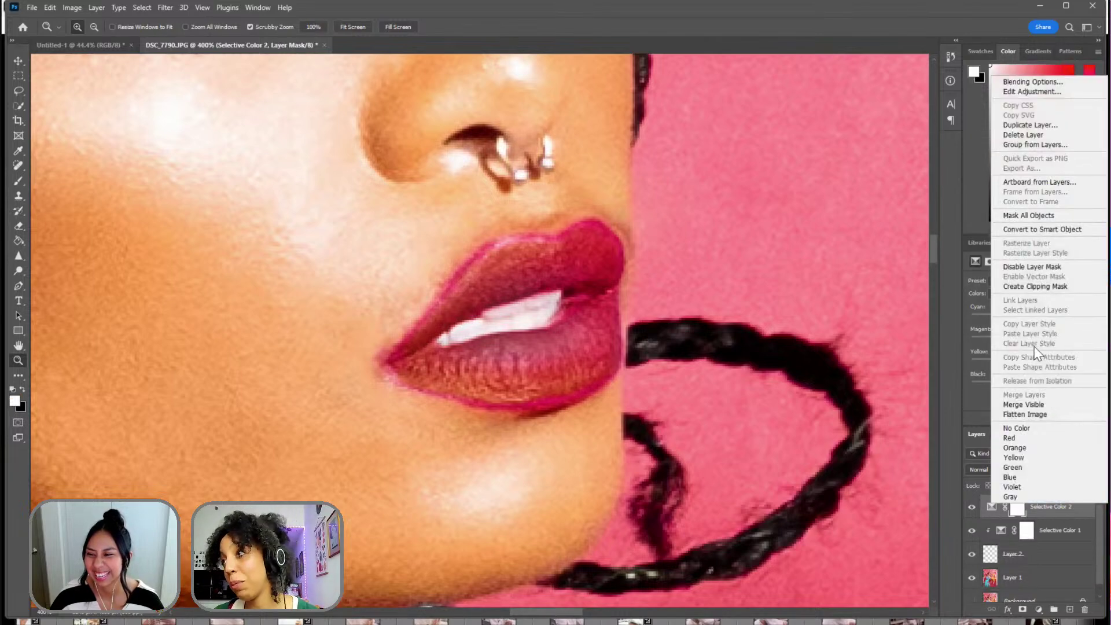
{"action": "left_click", "coordinate": [1051, 286]}
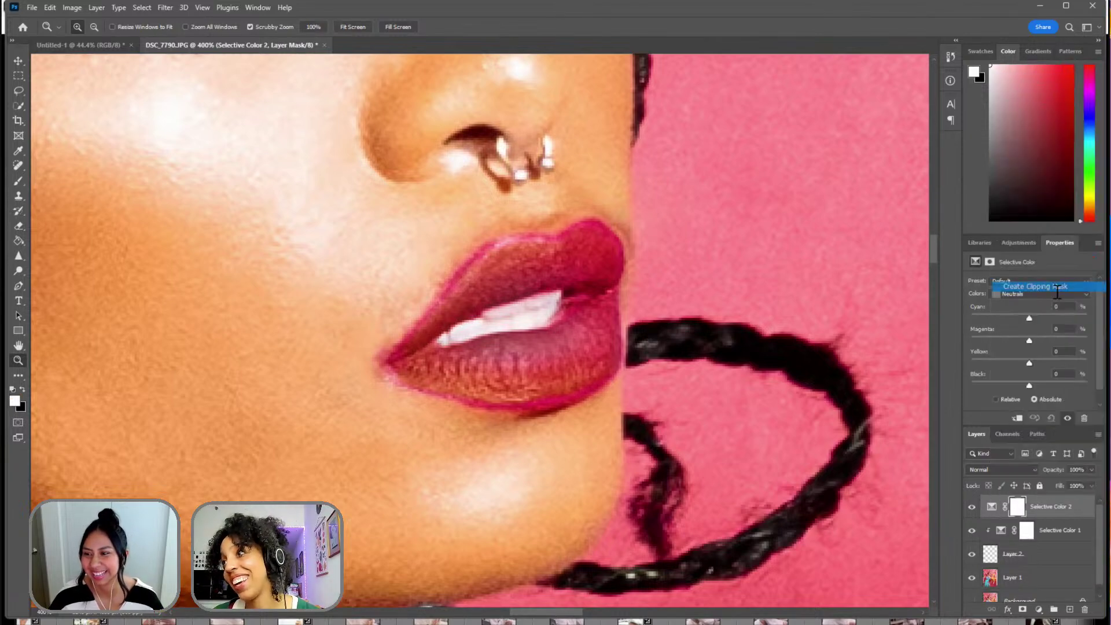
{"action": "left_click", "coordinate": [1034, 294]}
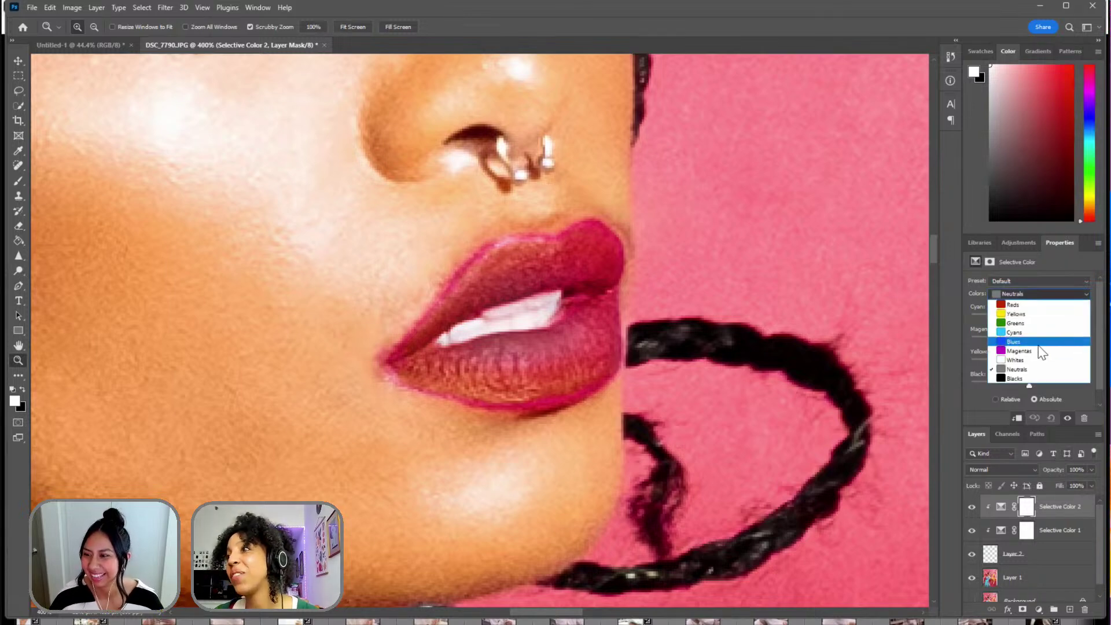
{"action": "left_click", "coordinate": [1030, 301]}
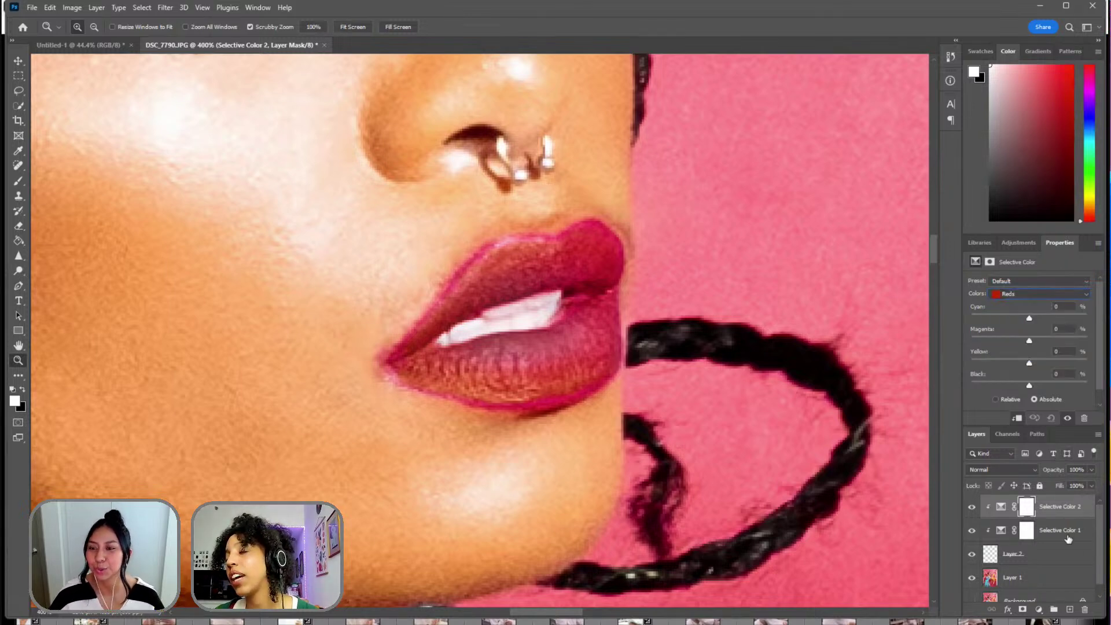
- Set Cyan to +37% and Magenta to +14% for the Reds in the first Selective Color adjustment
{"action": "left_click", "coordinate": [1068, 537]}
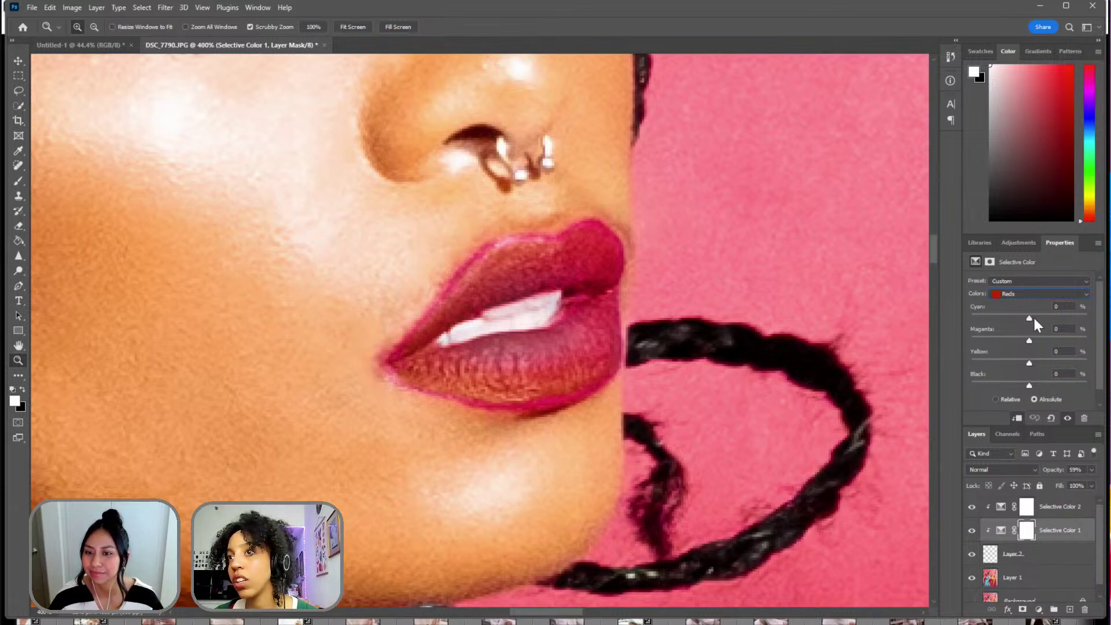
{"action": "left_click_drag", "start_coordinate": [1029, 318], "coordinate": [1013, 318]}
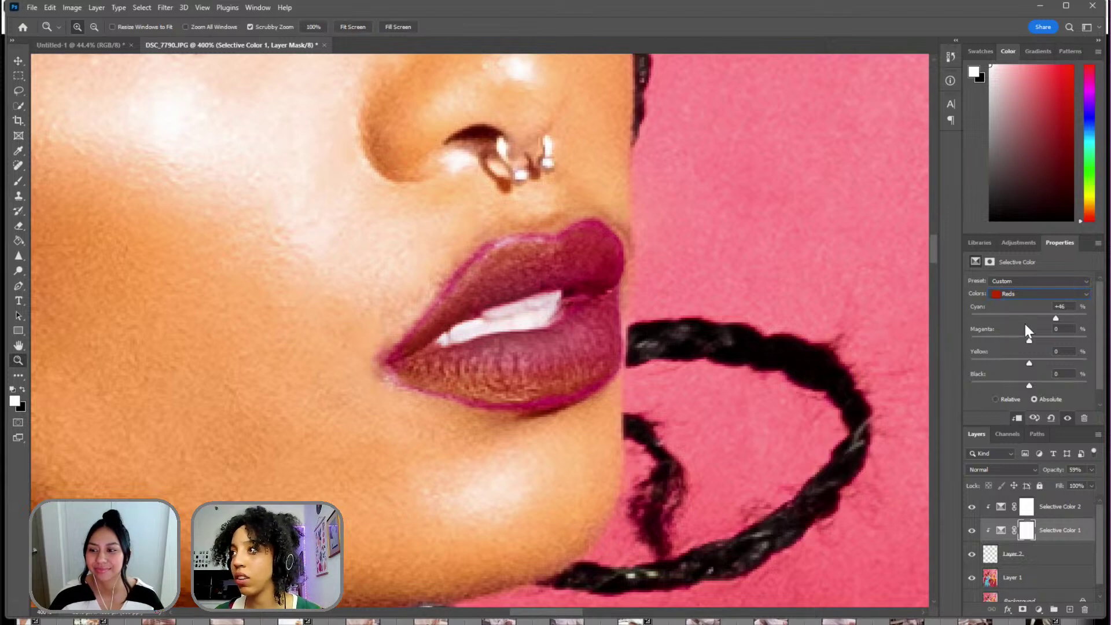
{"action": "mouse_move", "coordinate": [1055, 319]}
{"action": "left_mouse_down"}
{"action": "mouse_move", "coordinate": [1065, 319]}
{"action": "mouse_move", "coordinate": [975, 323]}
{"action": "mouse_move", "coordinate": [1067, 324]}
{"action": "left_mouse_up"}
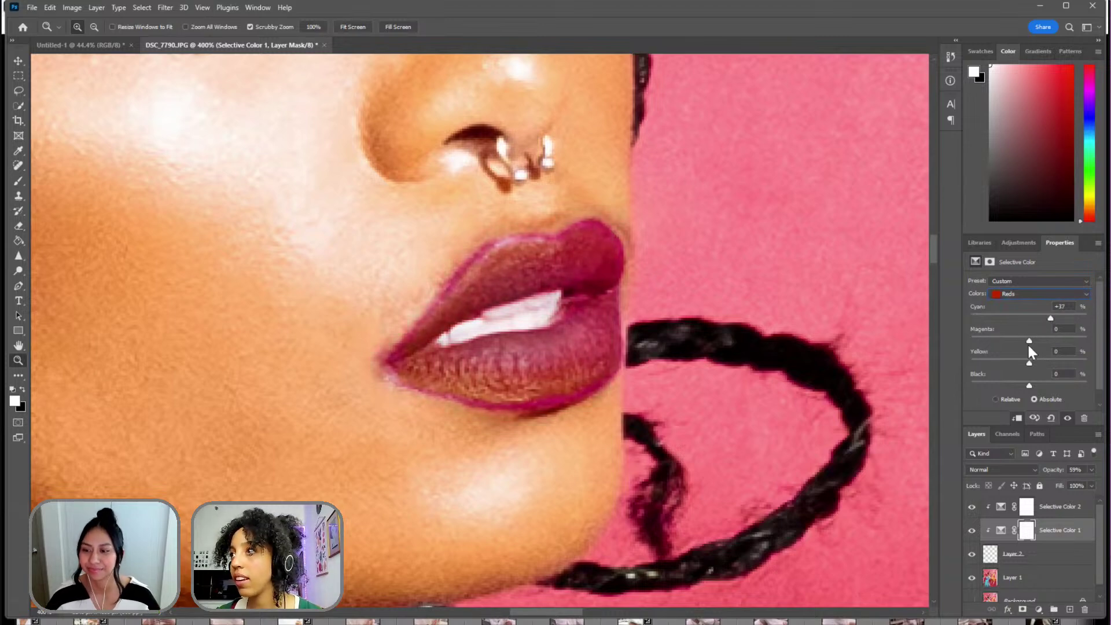
{"action": "left_click_drag", "start_coordinate": [1029, 346], "coordinate": [1038, 346]}
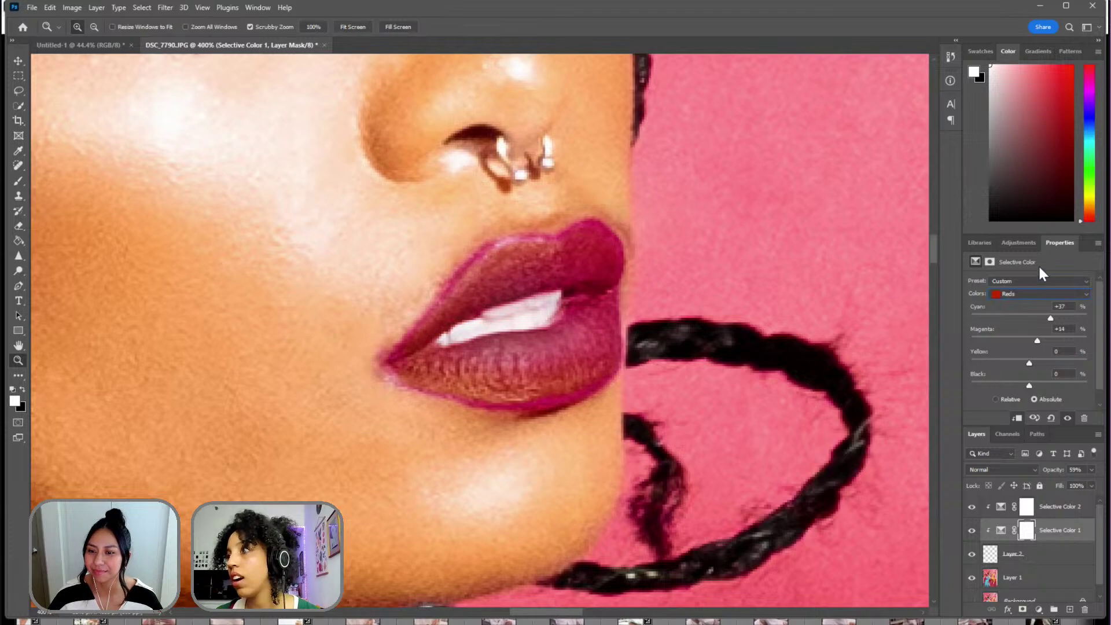
- Set Cyan to +19%, Yellow to -16% and Black to +24% for the Magentas in the first Selective Color adjustment
{"action": "left_click", "coordinate": [1029, 298]}
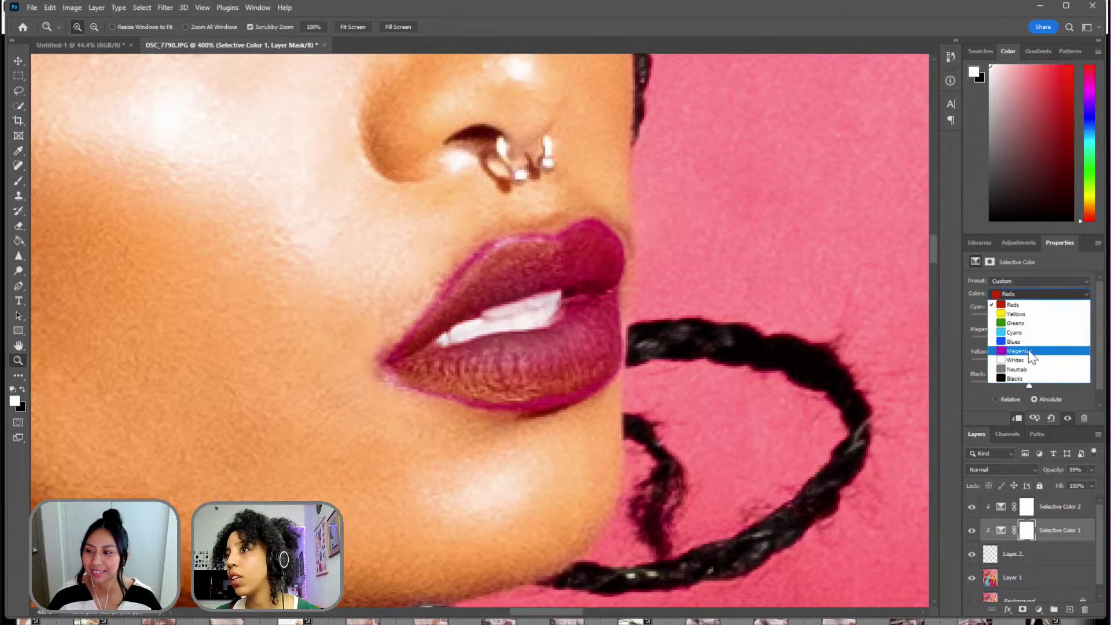
{"action": "left_click", "coordinate": [1018, 347]}
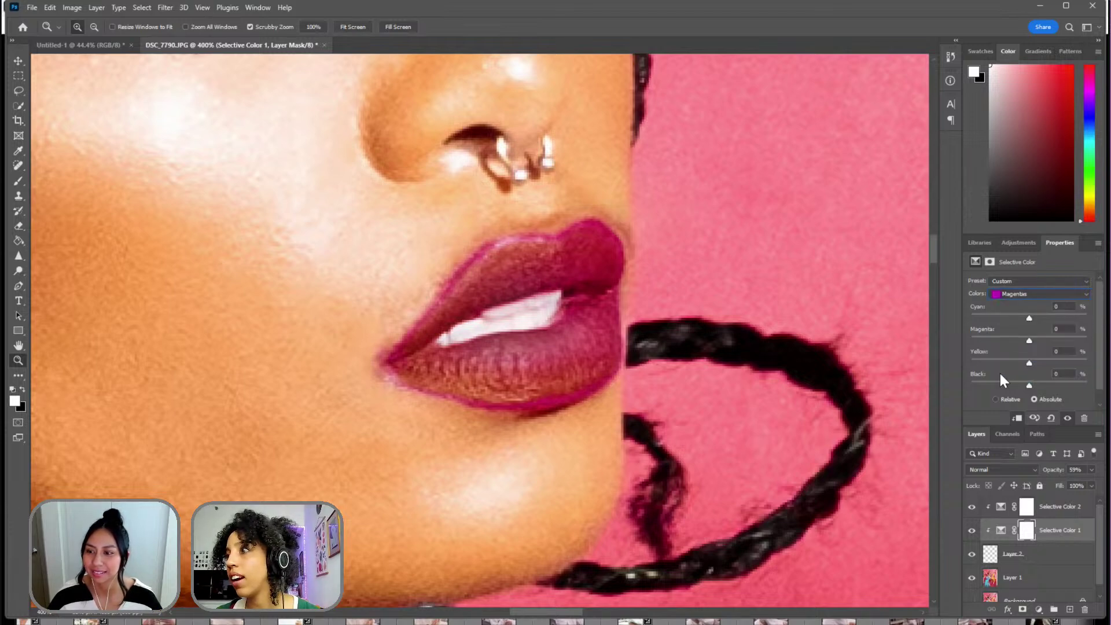
{"action": "left_click", "coordinate": [1018, 315]}
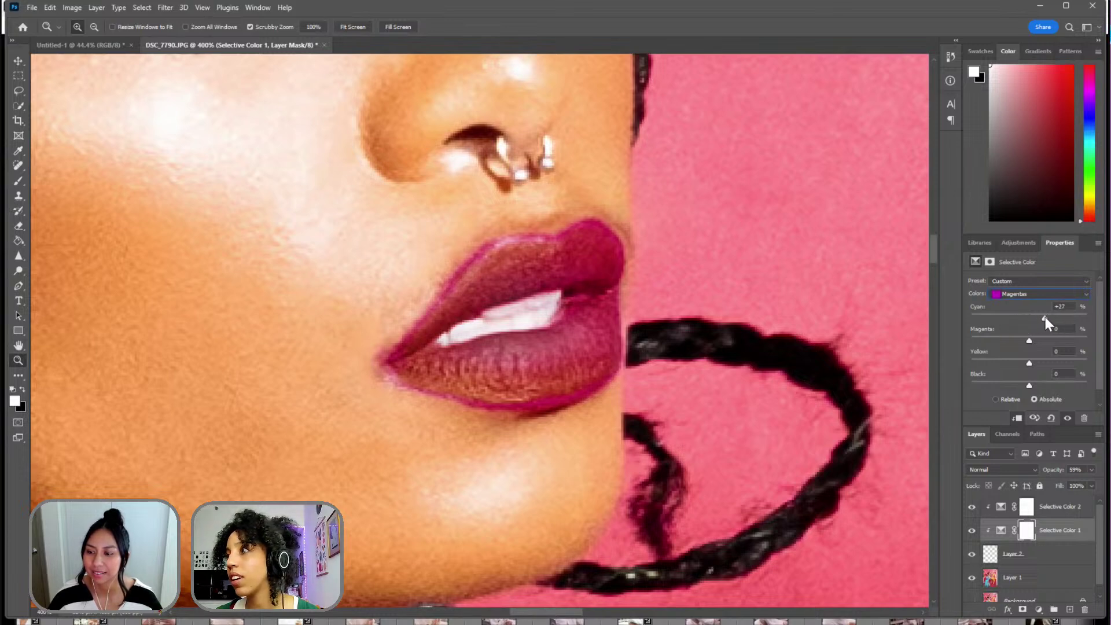
{"action": "left_click_drag", "start_coordinate": [1045, 317], "coordinate": [1040, 318]}
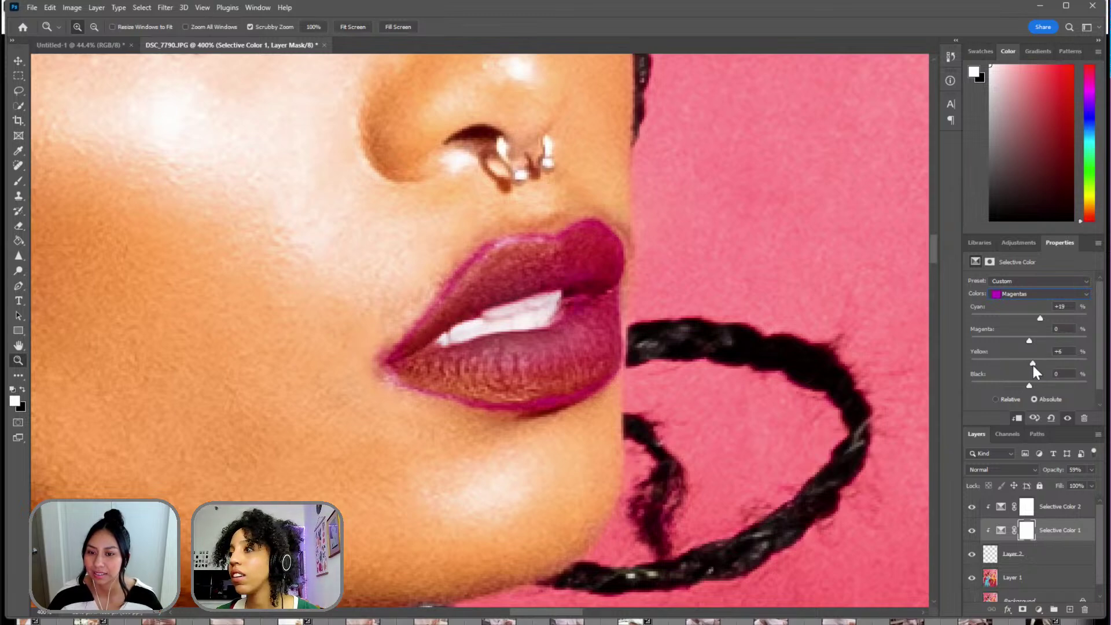
{"action": "mouse_move", "coordinate": [1025, 363]}
{"action": "left_mouse_down"}
{"action": "mouse_move", "coordinate": [1012, 385]}
{"action": "mouse_move", "coordinate": [1036, 384]}
{"action": "mouse_move", "coordinate": [1026, 380]}
{"action": "left_mouse_up"}
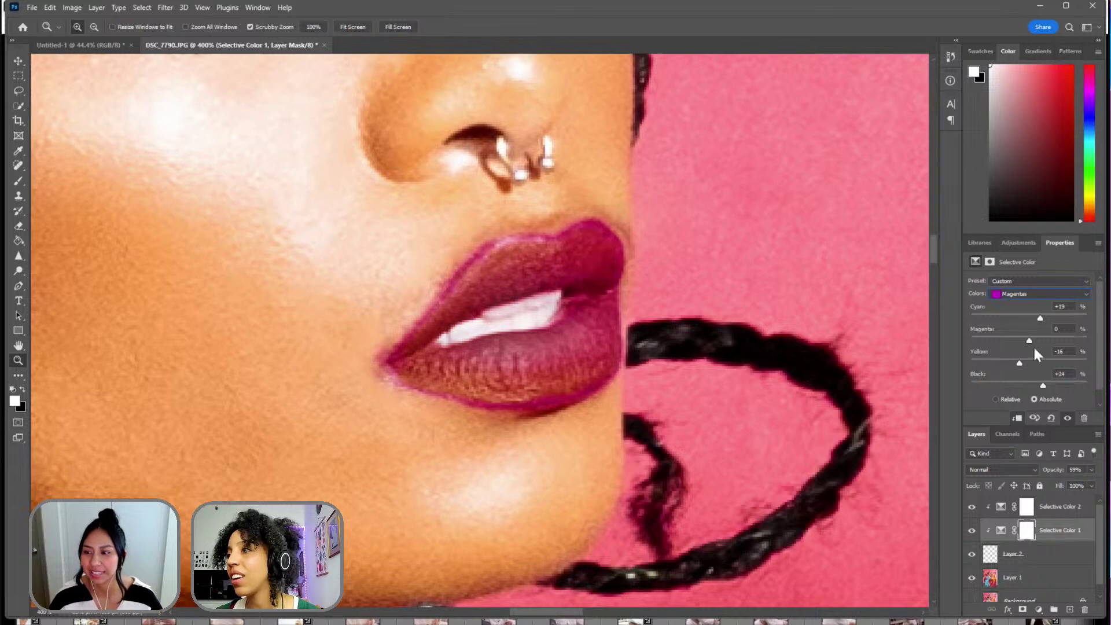
- Set Cyan to -13%, Magenta to -3%, Yellow to -42% and Black to +26% for the Yellows in the first Selective Color adjustment
{"action": "left_click", "coordinate": [1018, 294]}
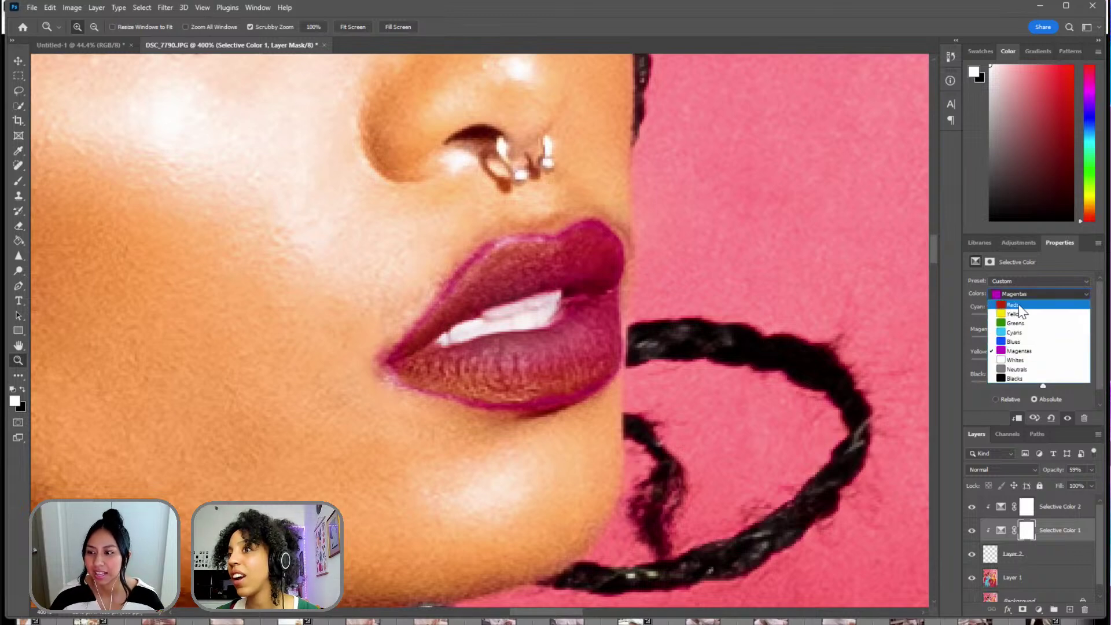
{"action": "left_click", "coordinate": [1016, 314]}
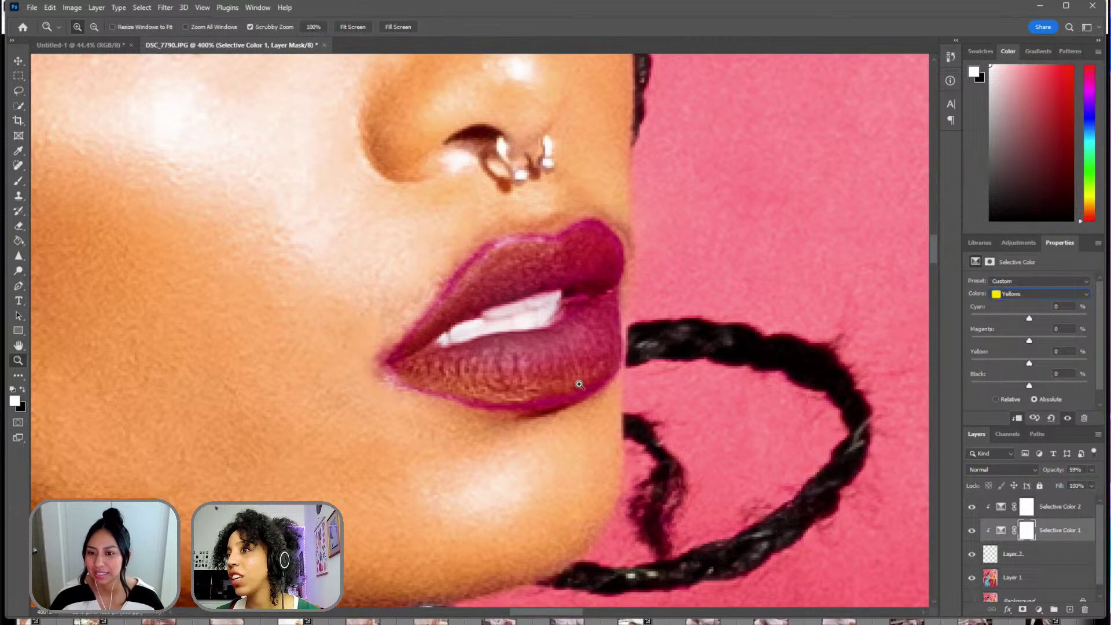
{"action": "left_click_drag", "start_coordinate": [1029, 363], "coordinate": [1052, 363]}
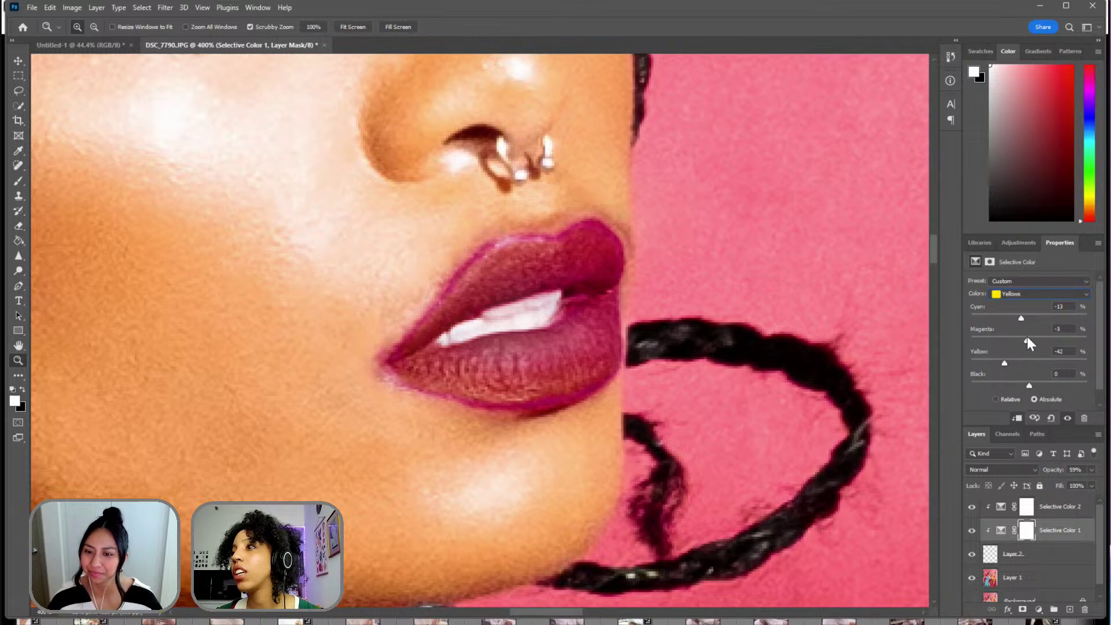
{"action": "left_click", "coordinate": [1055, 374]}
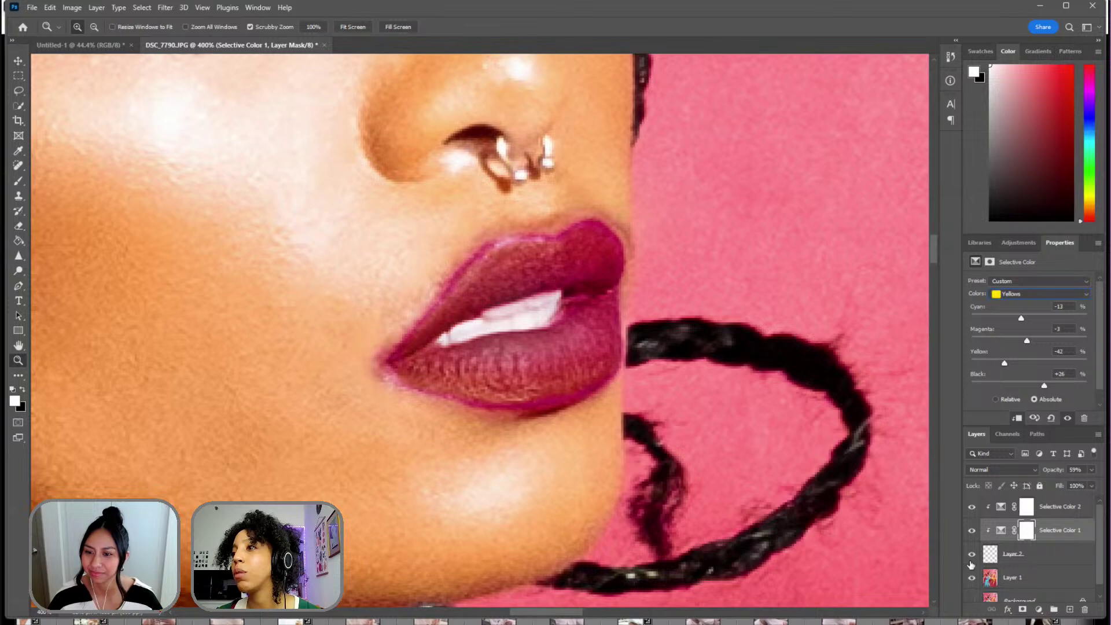
- Group both Selective Color adjustments with Layer 2 and toggle the group's visibility to compare the lips before and after
{"action": "left_click", "coordinate": [1057, 510]}
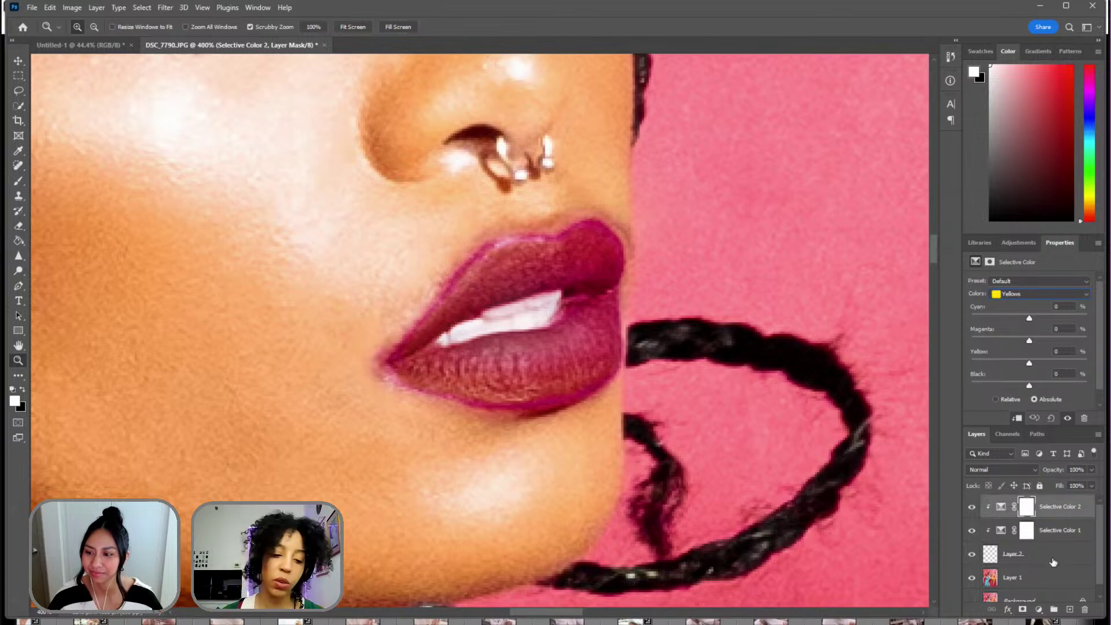
{"action": "left_click", "coordinate": [1053, 562], "text": "shift"}
{"action": "key", "text": "ctrl+g"}
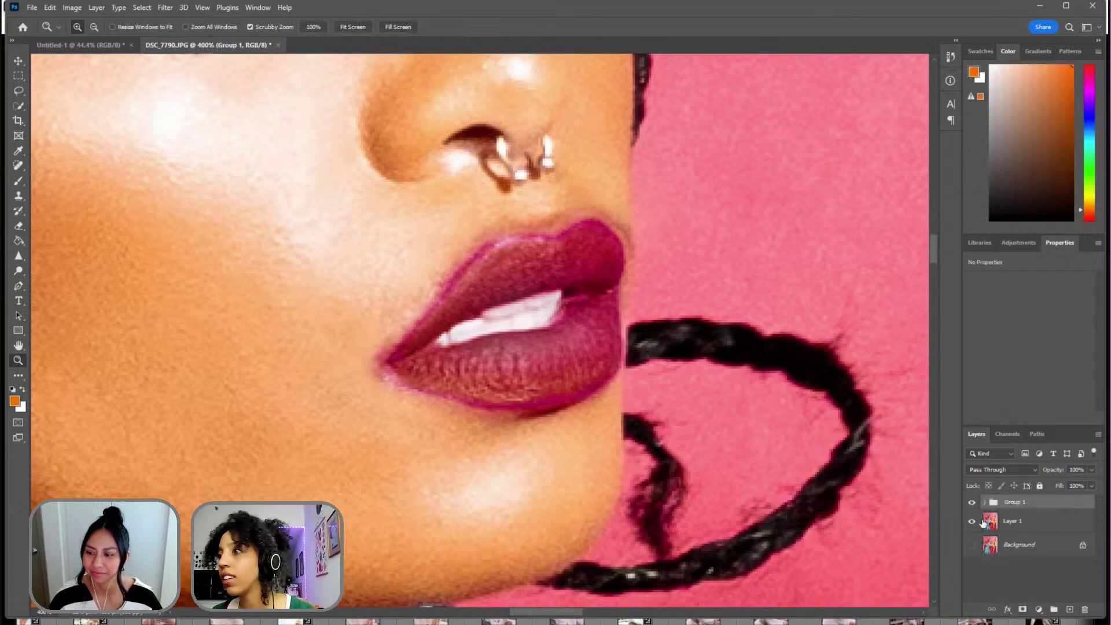
{"action": "left_click", "coordinate": [972, 503]}
{"action": "left_click", "coordinate": [972, 503]}
{"action": "left_click", "coordinate": [972, 503]}
{"action": "left_click", "coordinate": [972, 503]}
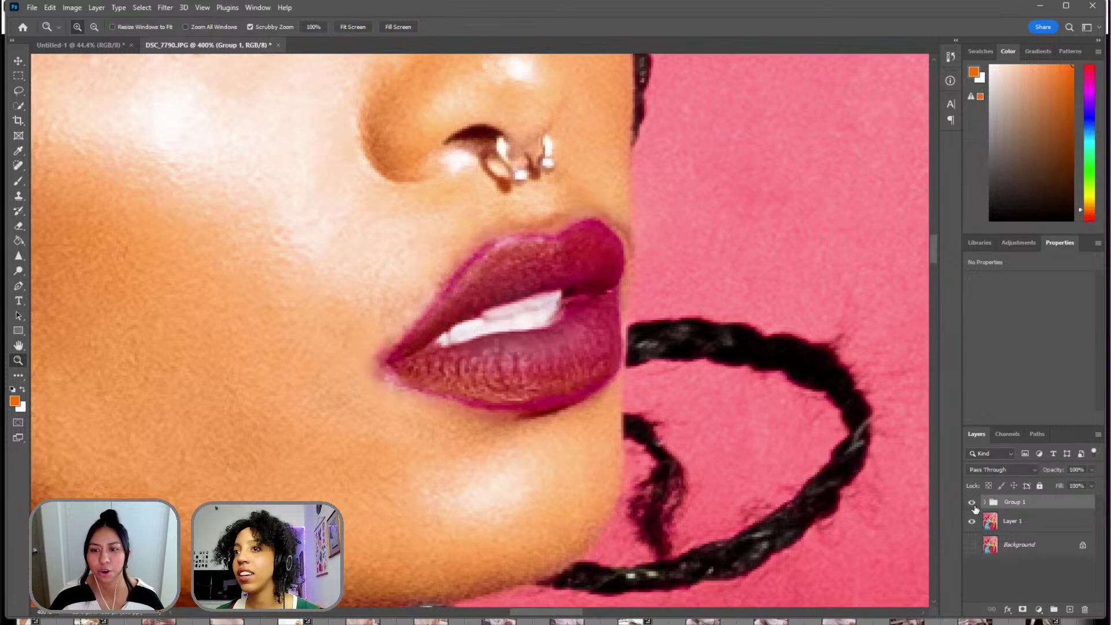
- Expand the lip group and prepare the Eraser with a smaller brush on Layer 2
{"action": "left_click", "coordinate": [13, 226]}
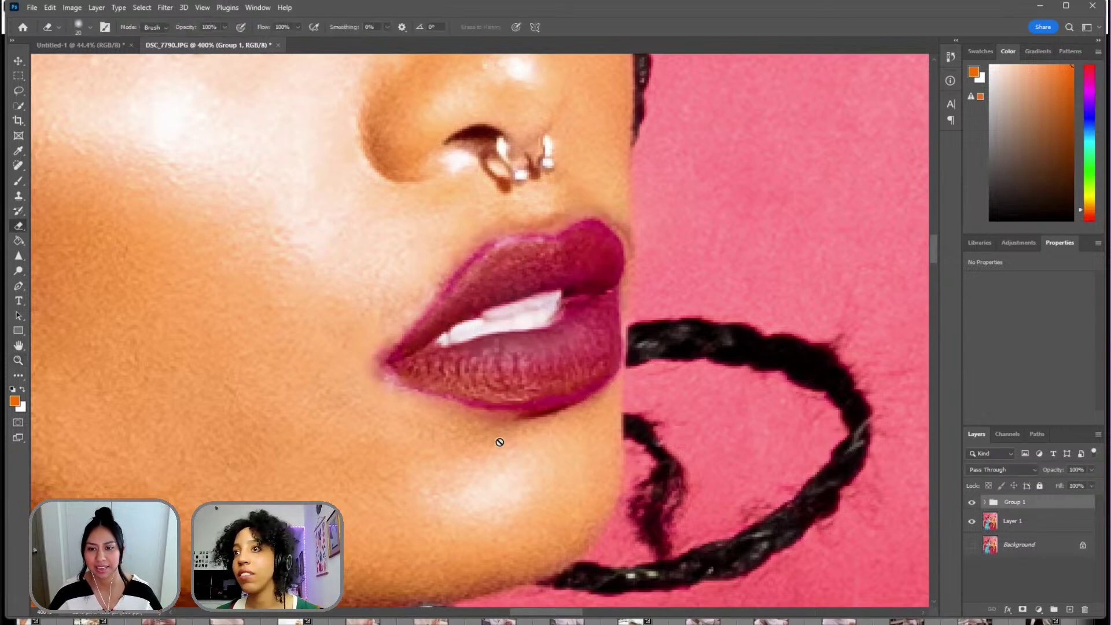
{"action": "left_click", "coordinate": [984, 502]}
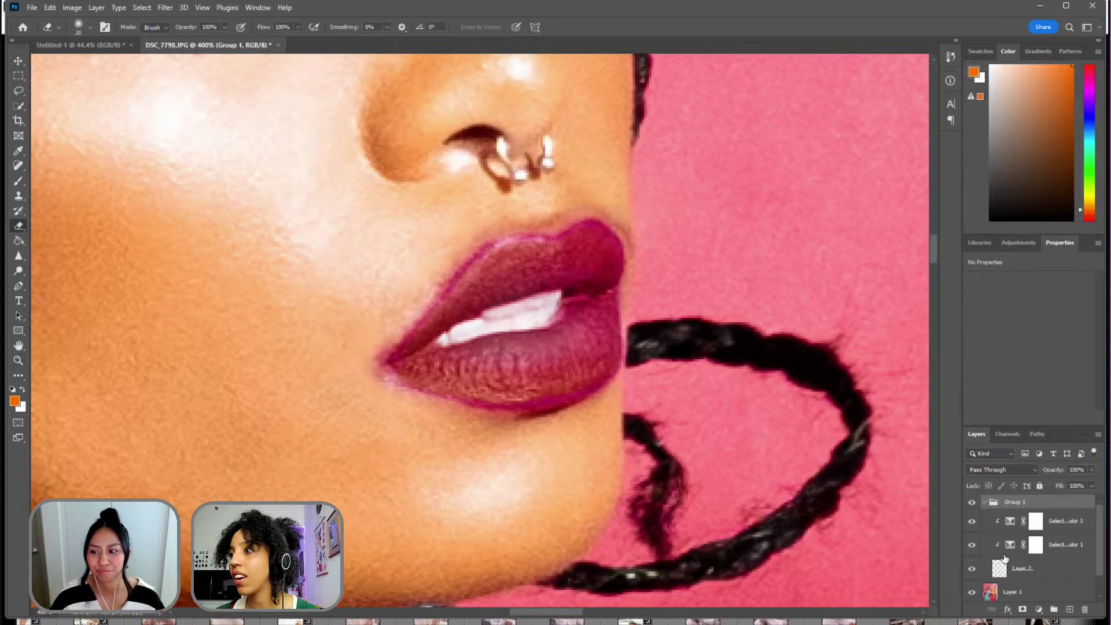
{"action": "left_click", "coordinate": [1018, 573]}
{"action": "key", "text": "bracketleft"}
{"action": "key", "text": "bracketleft"}
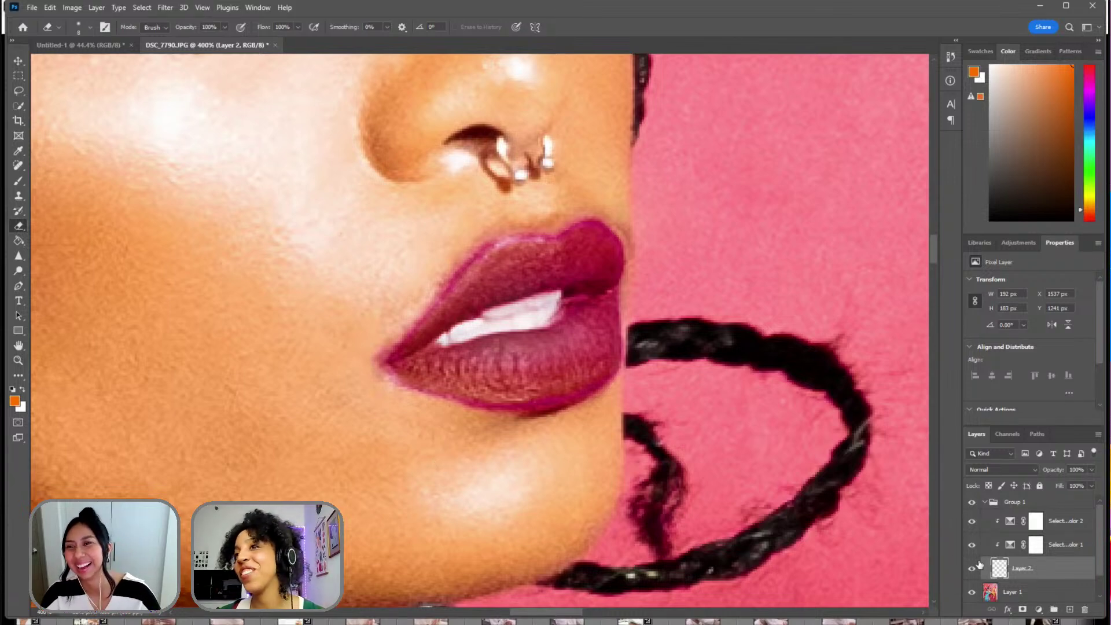
- Fit the whole photo on screen and hide the lip group to compare the image without the lip recolouring
{"action": "left_click", "coordinate": [19, 360]}
{"action": "right_click", "coordinate": [495, 320]}
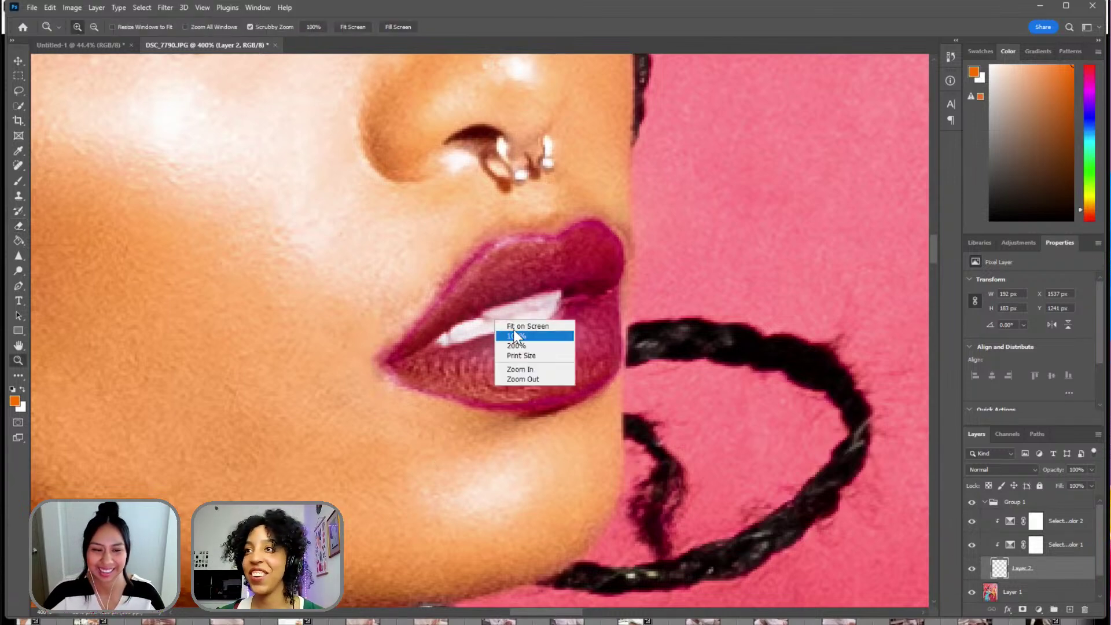
{"action": "left_click", "coordinate": [524, 326]}
{"action": "key", "text": "ctrl+1"}
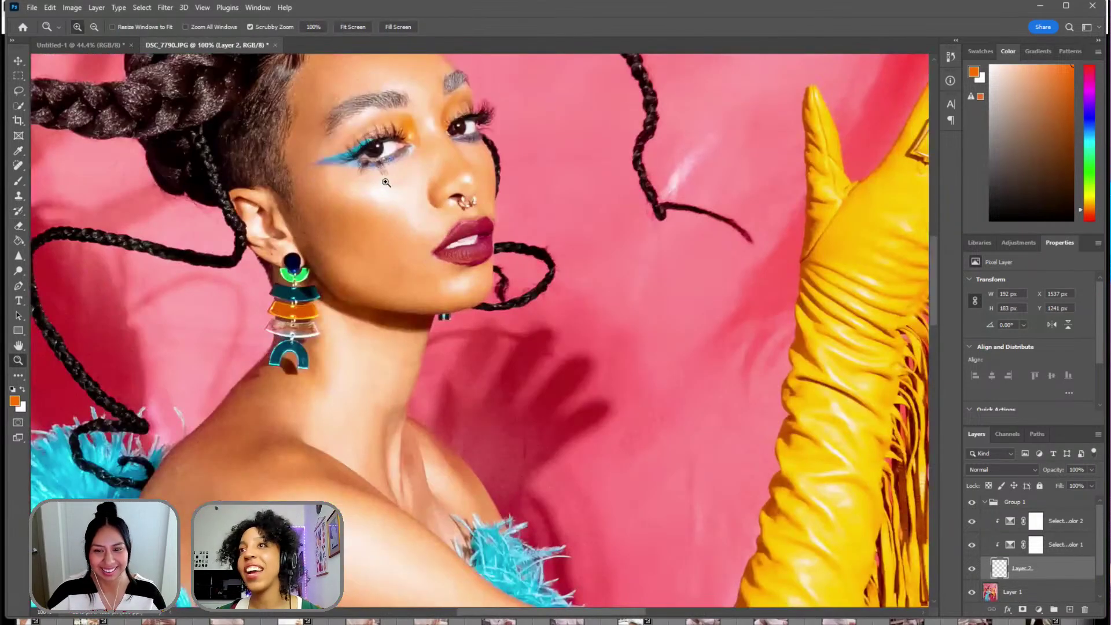
{"action": "right_click", "coordinate": [386, 182]}
{"action": "left_click", "coordinate": [405, 188]}
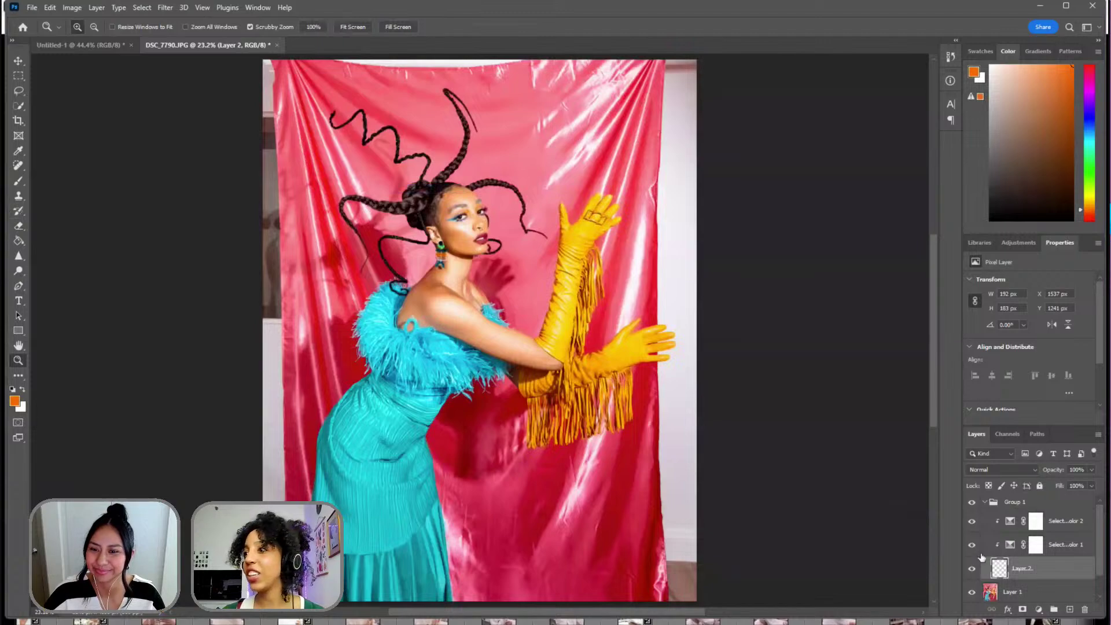
{"action": "left_click", "coordinate": [972, 503]}
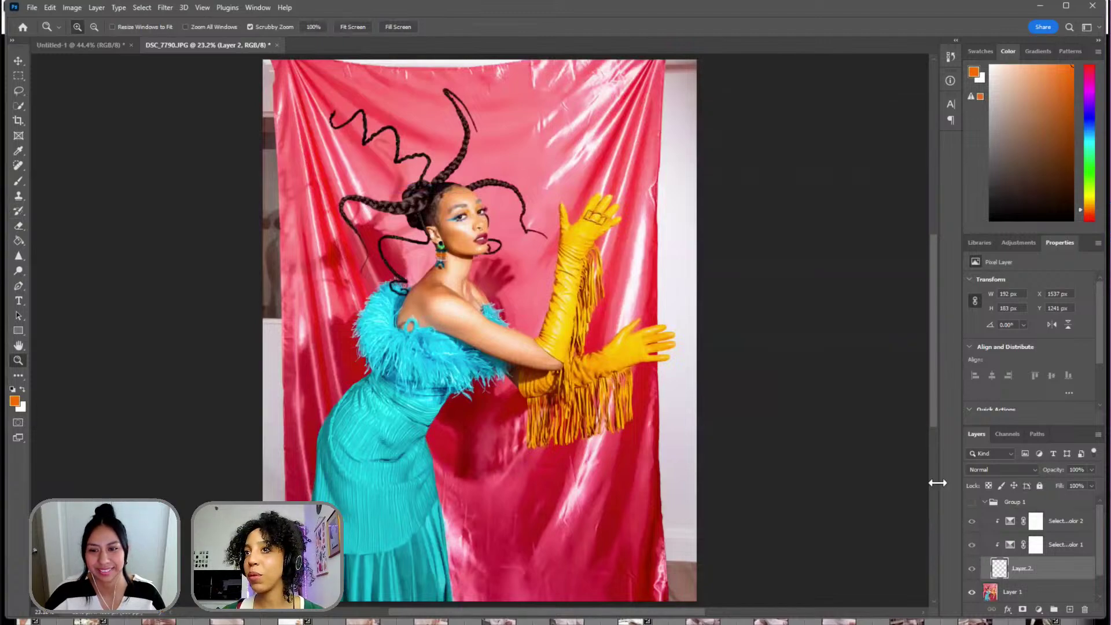
- Show Group 1 and select Layer 1 for a close-up inspection of the model's lips
{"action": "left_click", "coordinate": [479, 238]}
{"action": "key", "text": "ctrl+1"}
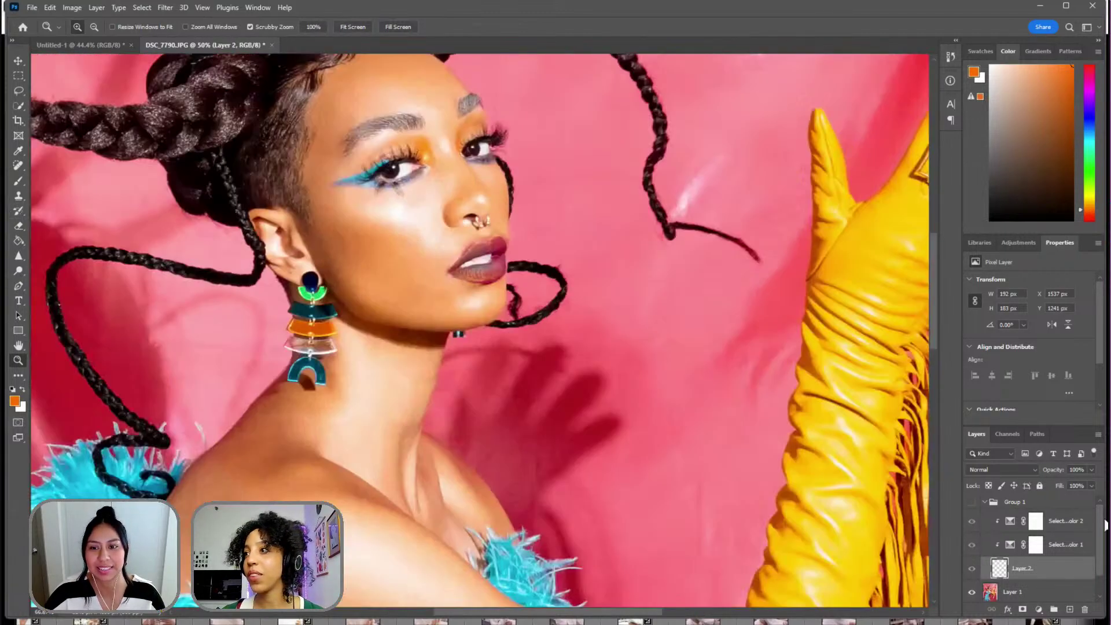
{"action": "left_click", "coordinate": [972, 504]}
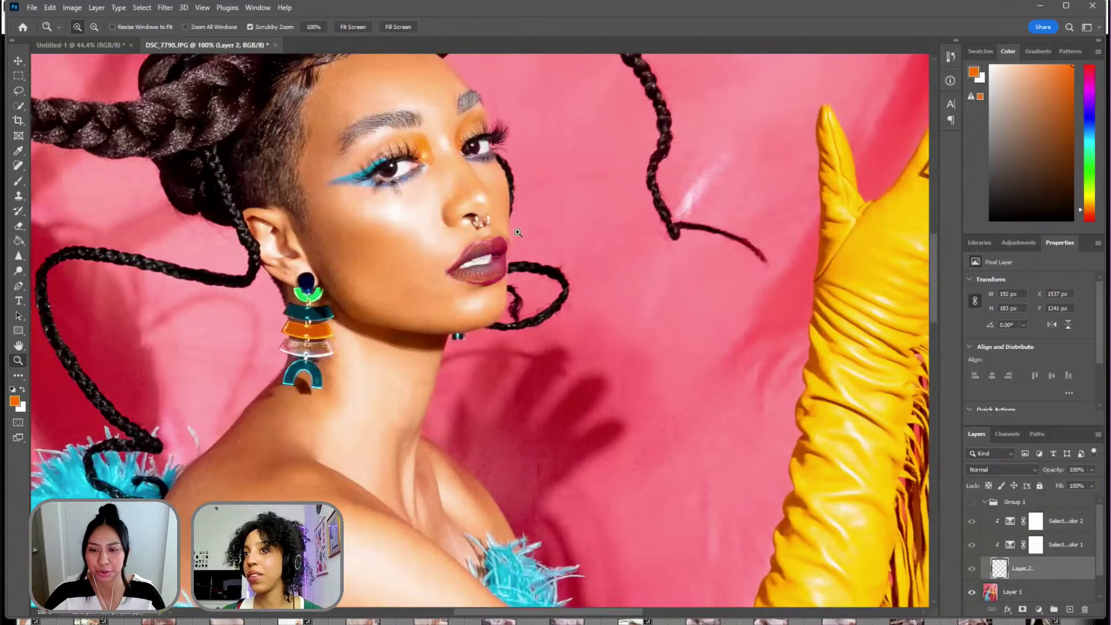
{"action": "key", "text": "ctrl+plus"}
{"action": "key", "text": "ctrl+plus"}
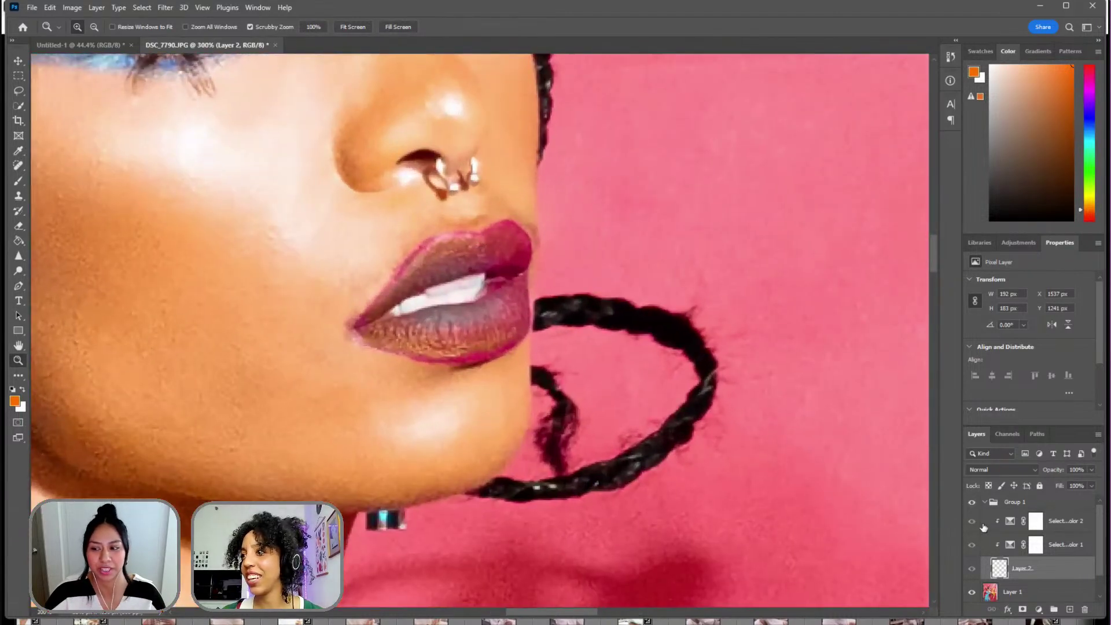
{"action": "left_click", "coordinate": [1048, 592]}
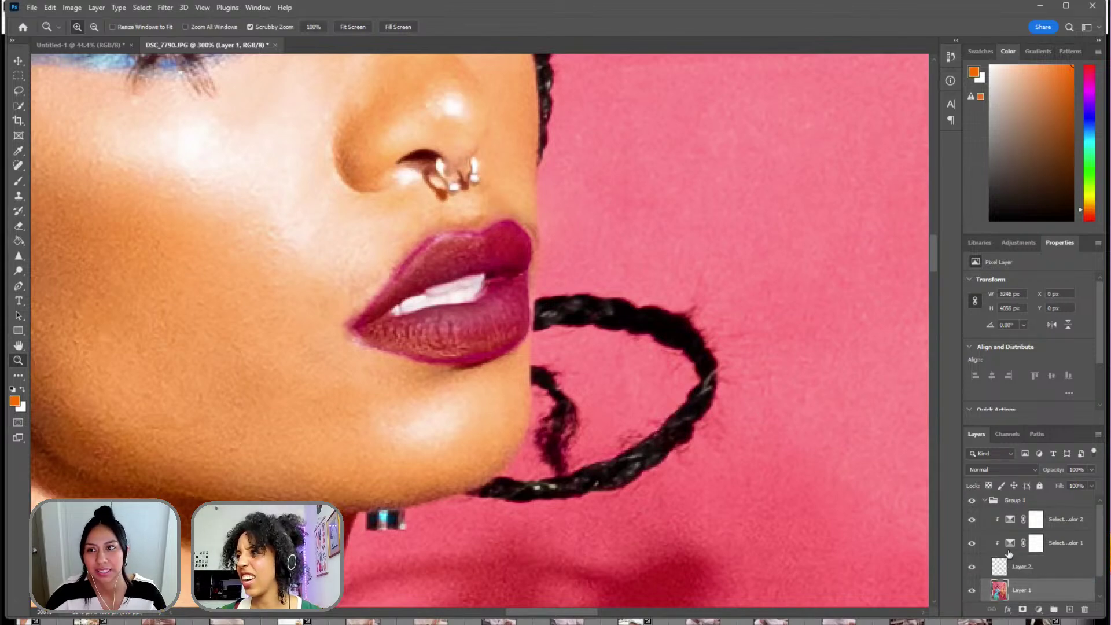
- Compare the lip retouch before and after by repeatedly switching Group 1's visibility
{"action": "left_click", "coordinate": [973, 504]}
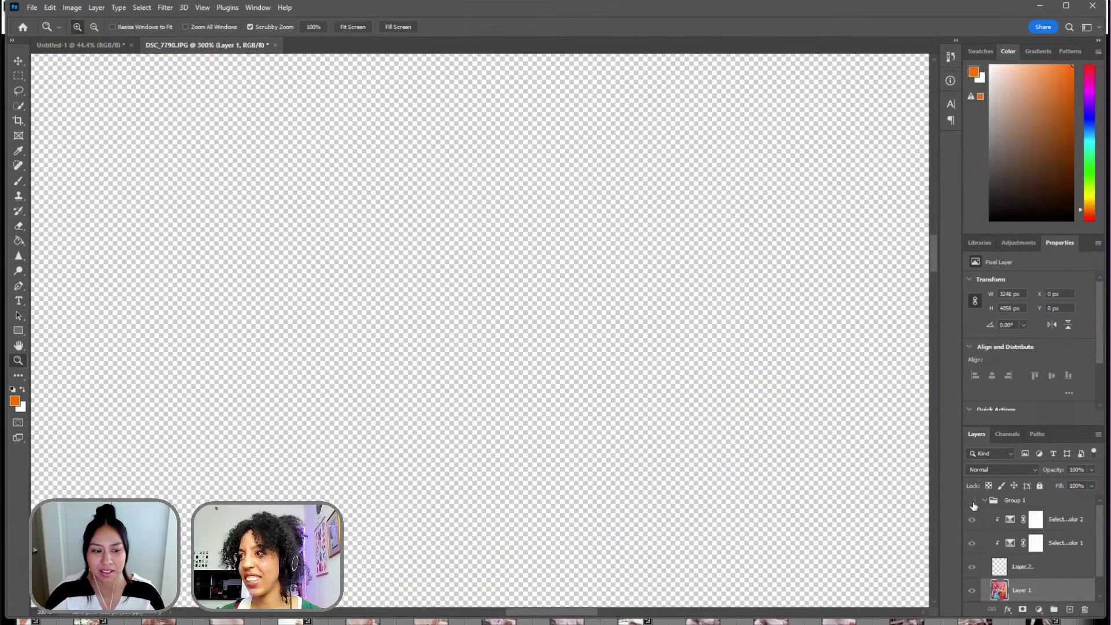
{"action": "left_click", "coordinate": [972, 503]}
{"action": "scroll", "coordinate": [974, 578], "scroll_direction": "down", "scroll_amount": 1}
{"action": "scroll", "coordinate": [982, 516], "scroll_direction": "up", "scroll_amount": 1}
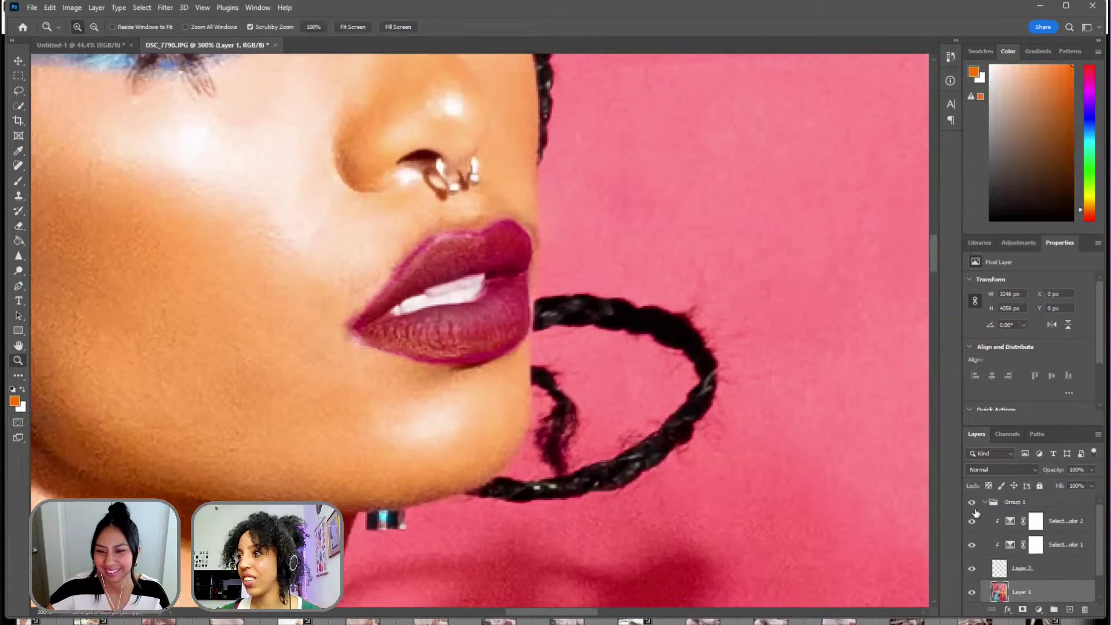
{"action": "left_click", "coordinate": [972, 504]}
{"action": "left_click", "coordinate": [972, 504]}
{"action": "left_click", "coordinate": [972, 504]}
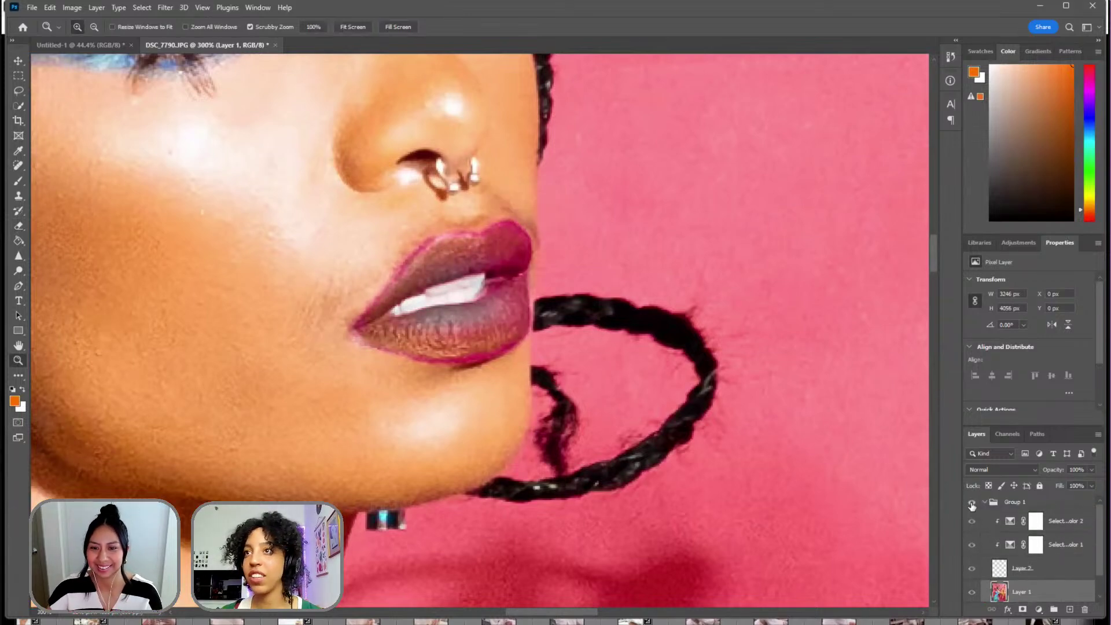
{"action": "left_click", "coordinate": [972, 504]}
{"action": "left_click", "coordinate": [972, 504]}
{"action": "left_click", "coordinate": [972, 504]}
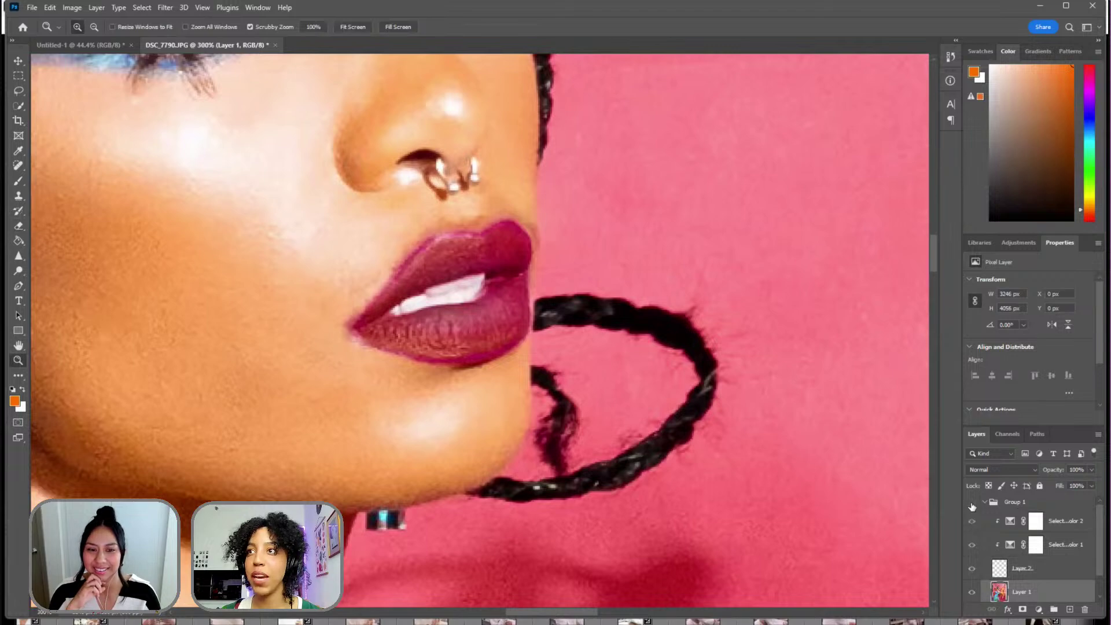
{"action": "left_click", "coordinate": [972, 504]}
{"action": "left_click", "coordinate": [972, 504]}
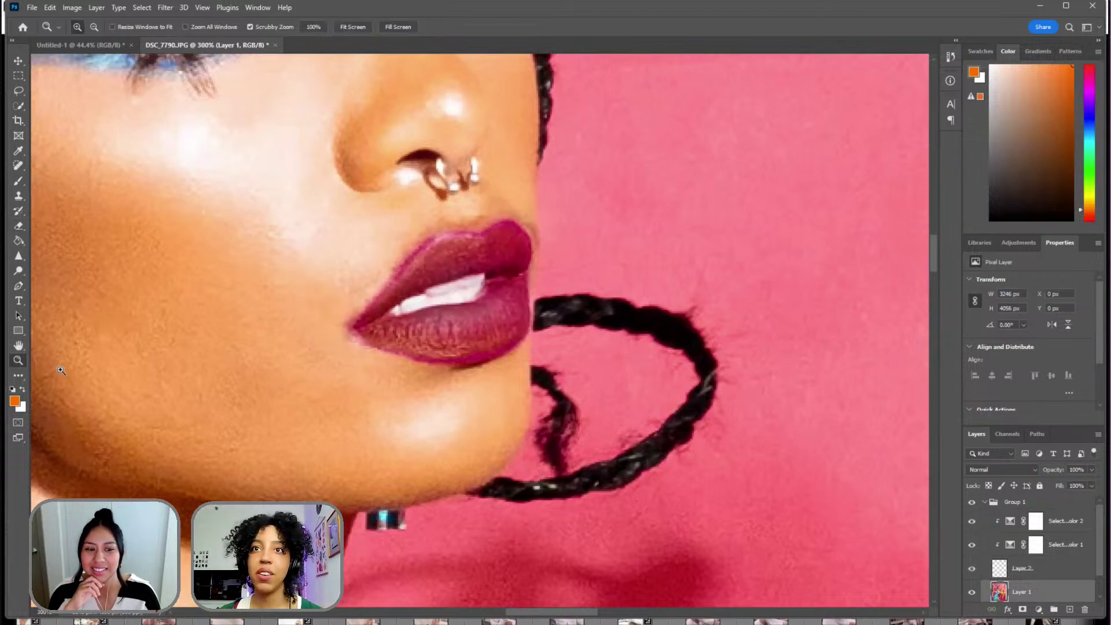
{"action": "right_click", "coordinate": [399, 347]}
{"action": "key", "text": "Escape"}
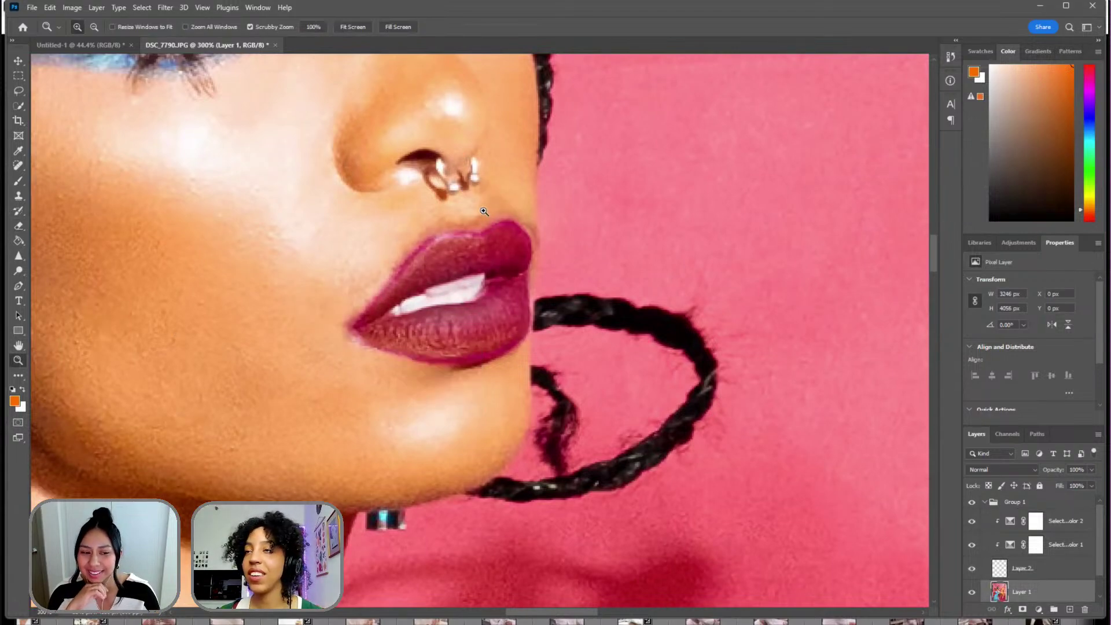
- Set a light peach-orange foreground colour for the Brush and reduce its tip size for work around the lips
{"action": "left_click", "coordinate": [484, 211]}
{"action": "left_click", "coordinate": [484, 211]}
{"action": "left_click", "coordinate": [555, 212]}
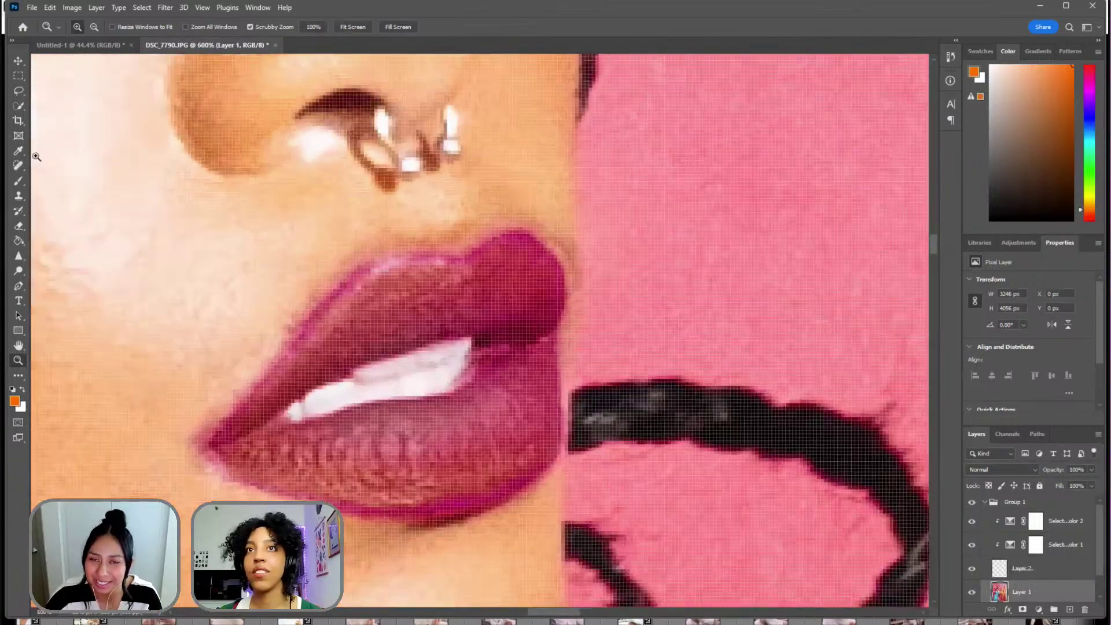
{"action": "left_click", "coordinate": [19, 181]}
{"action": "left_click", "coordinate": [1027, 75]}
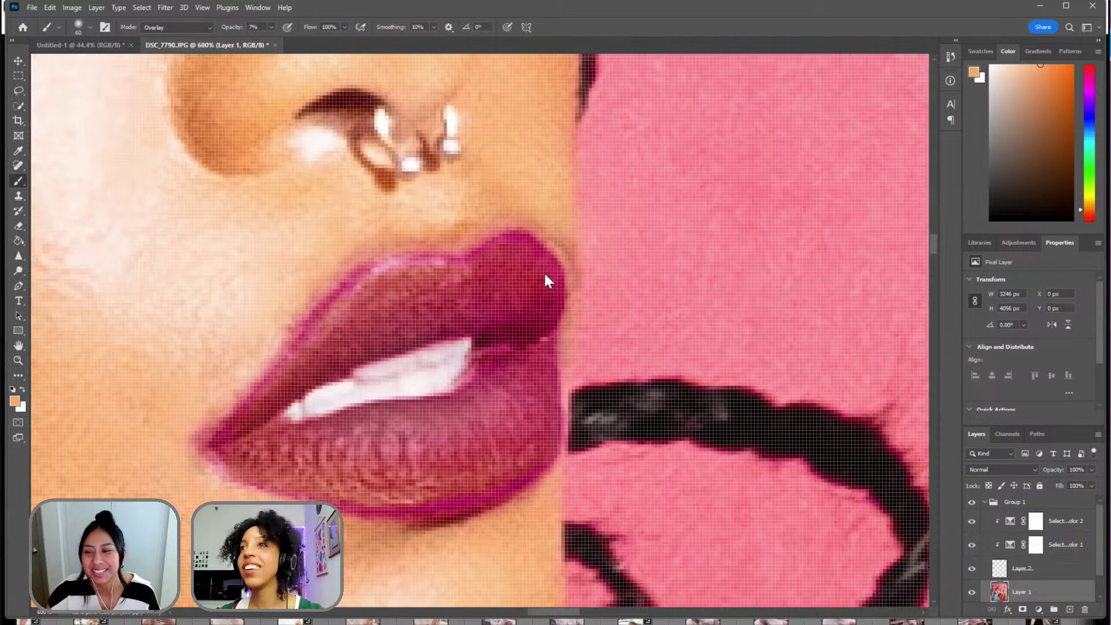
{"action": "key", "text": "bracketleft"}
{"action": "key", "text": "bracketleft"}
{"action": "key", "text": "bracketleft"}
{"action": "key", "text": "bracketleft"}
{"action": "key", "text": "bracketleft"}
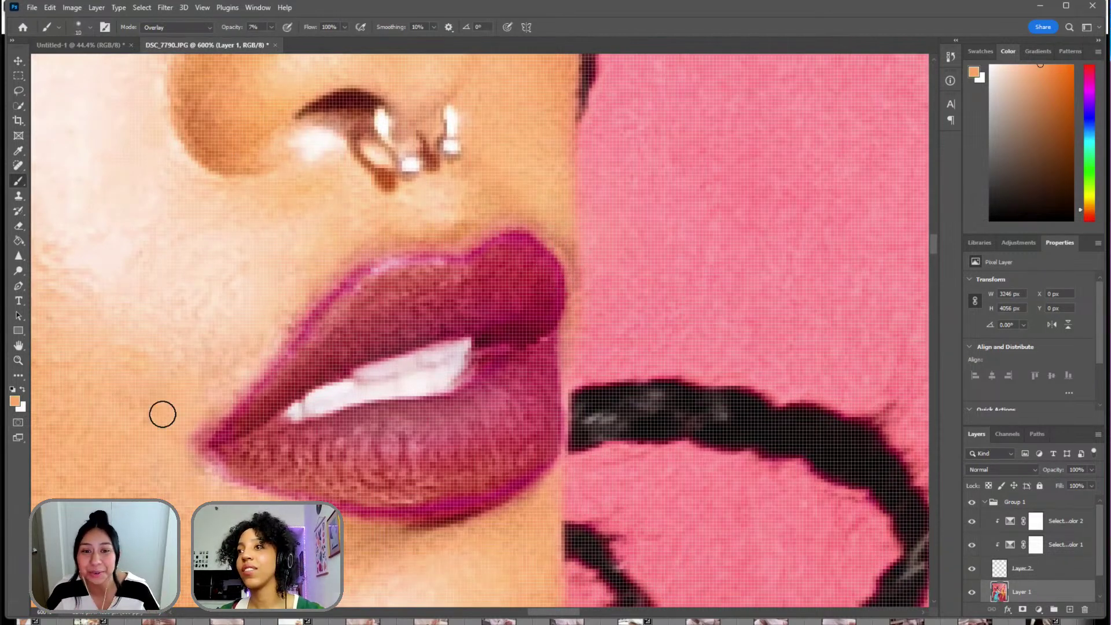
- View the whole portrait, look over the photos in the DAKOTA FOR ADOBE folder in File Explorer, and return to Photoshop
{"action": "left_click", "coordinate": [19, 360]}
{"action": "right_click", "coordinate": [526, 327]}
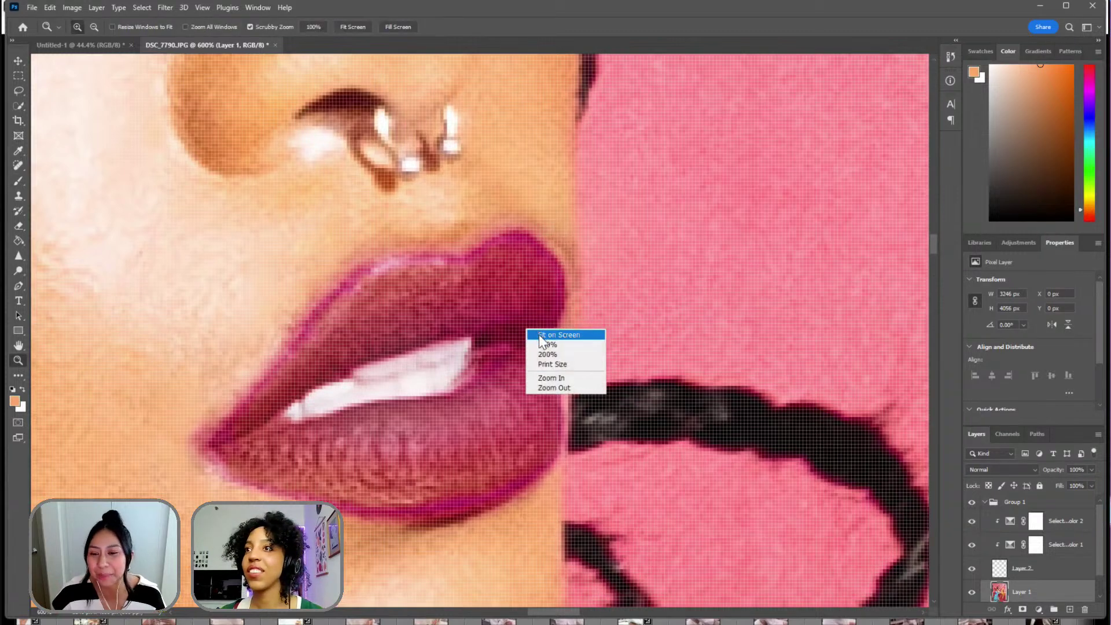
{"action": "left_click", "coordinate": [541, 331]}
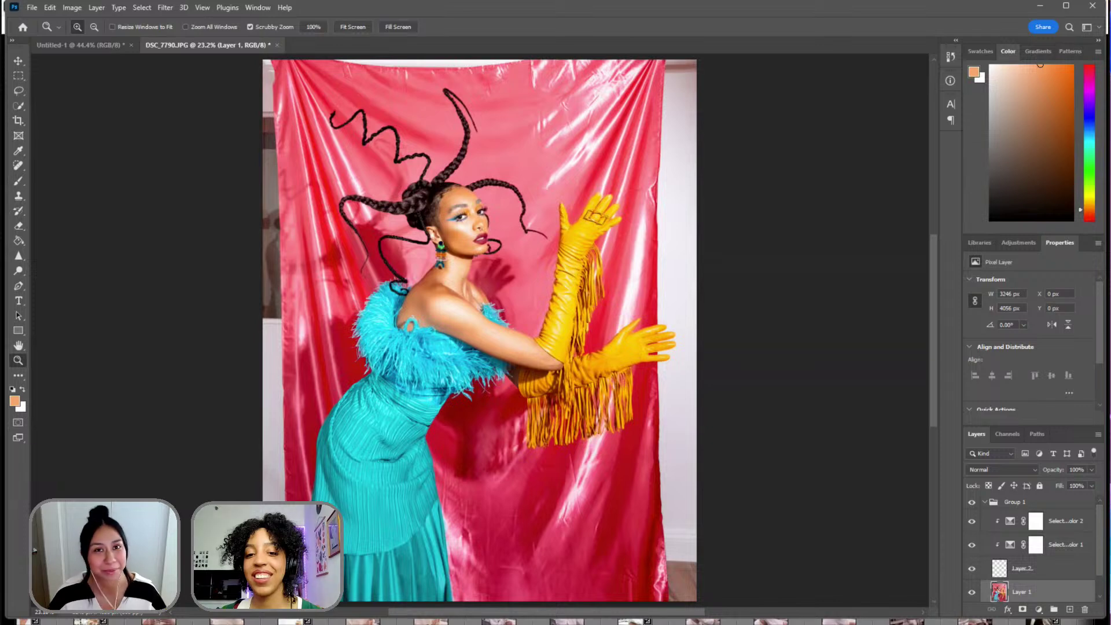
{"action": "key", "text": "alt+Tab"}
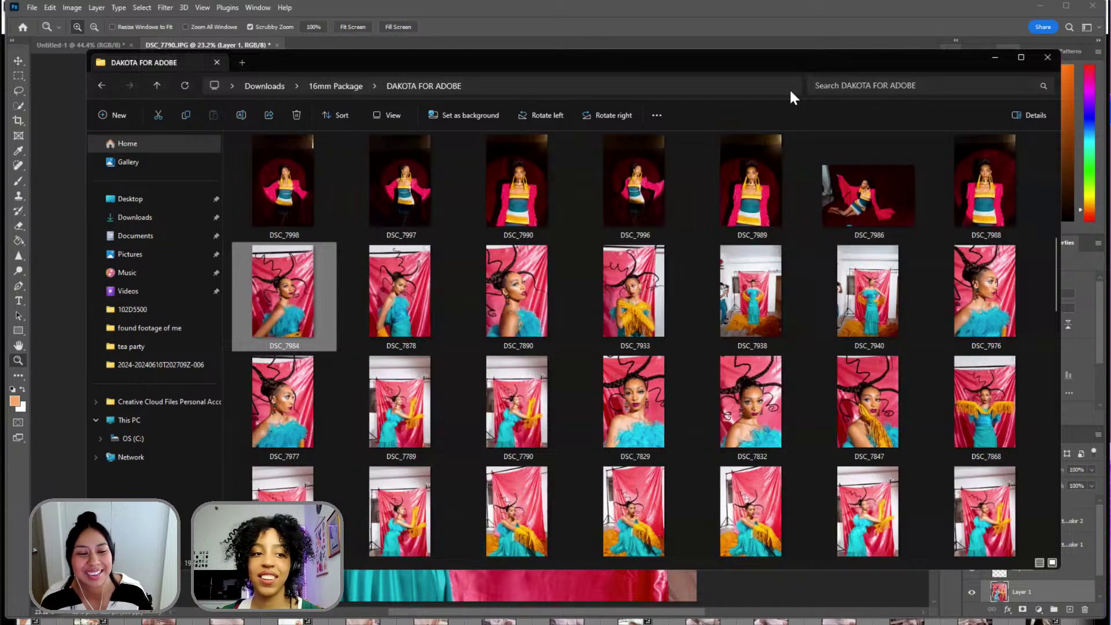
{"action": "key", "text": "alt+Tab"}
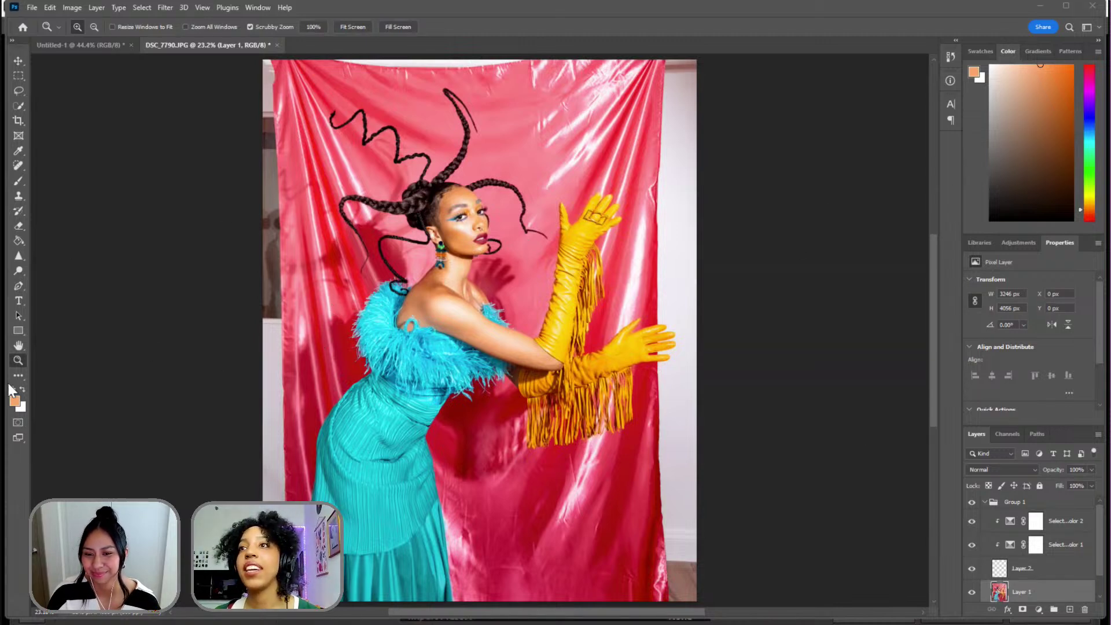
- Ready the Clone Stamp tool with an enlarged tip sized for retouching around the model's eyebrow
{"action": "left_click_drag", "start_coordinate": [486, 240], "coordinate": [462, 193]}
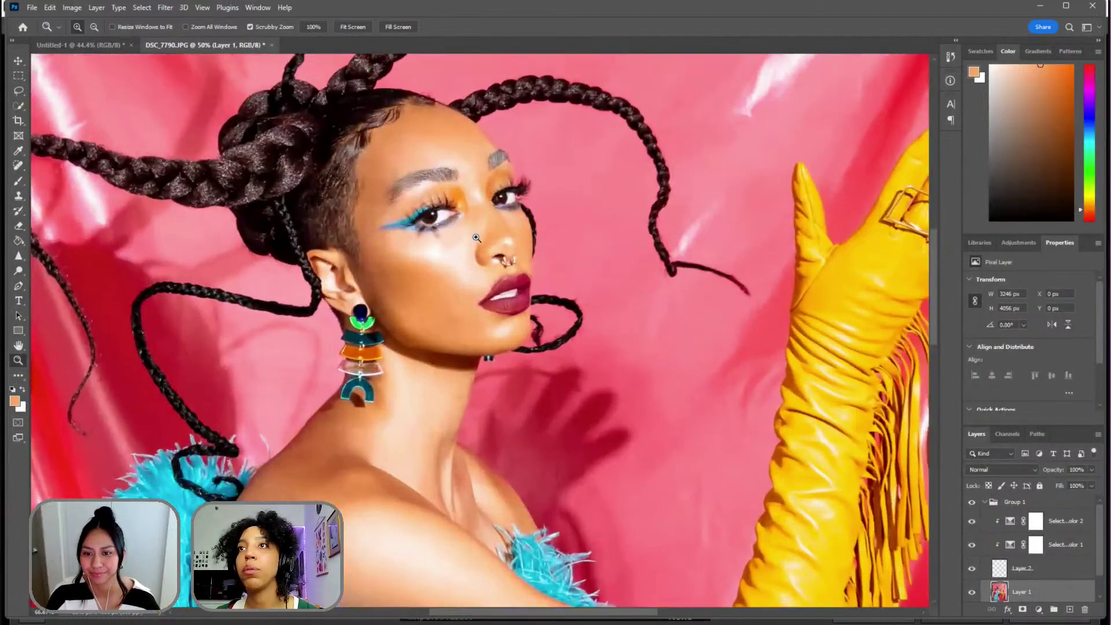
{"action": "left_click", "coordinate": [475, 238]}
{"action": "left_click", "coordinate": [475, 238]}
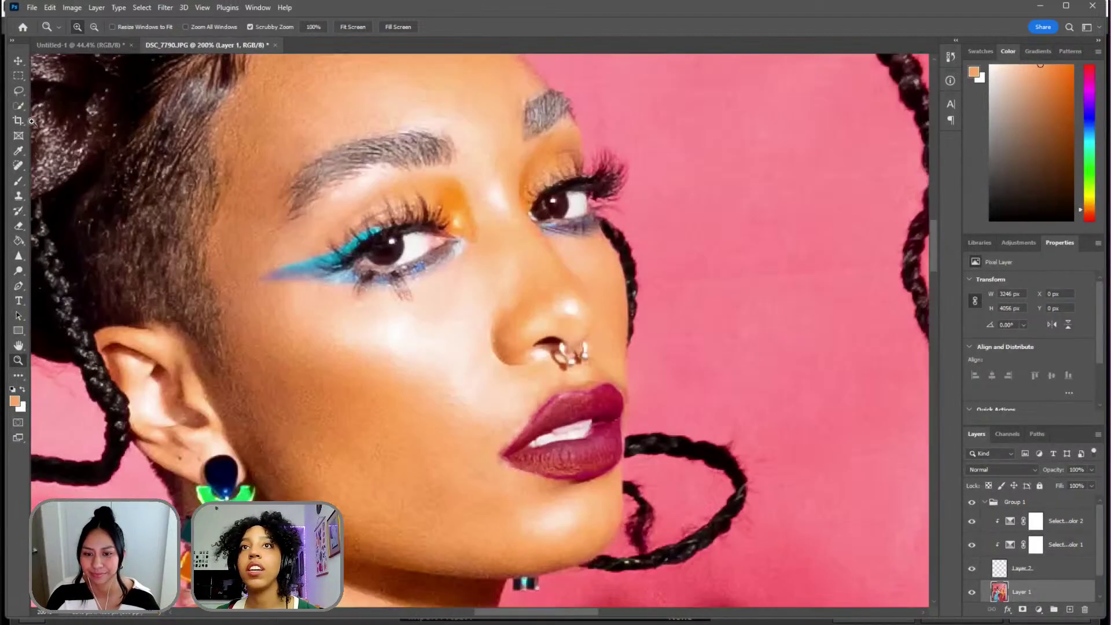
{"action": "key", "text": "b"}
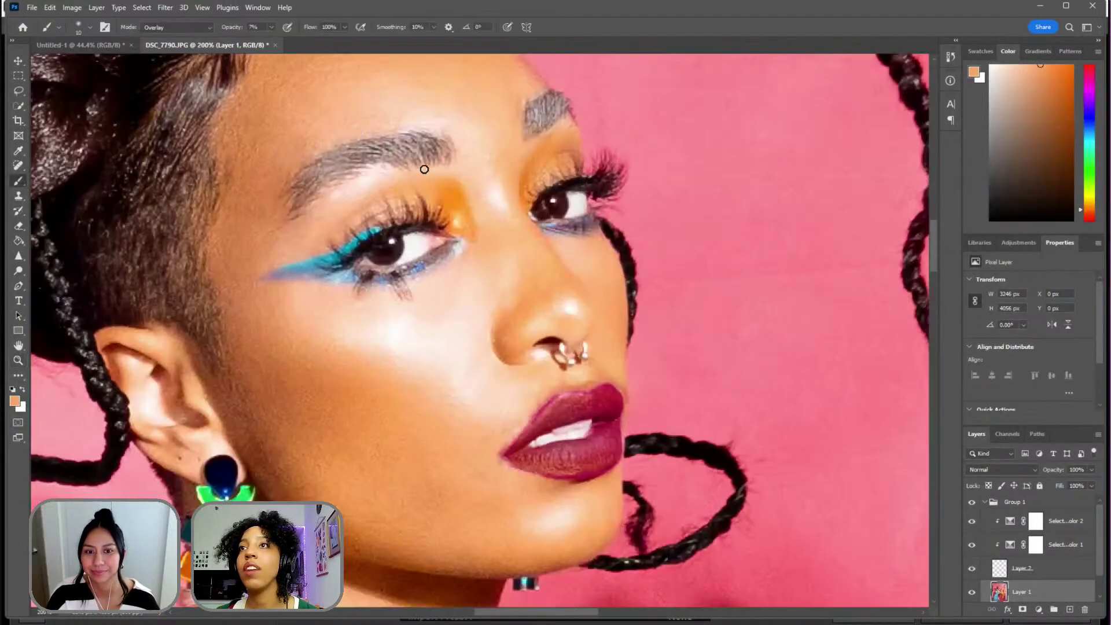
{"action": "key", "text": "z"}
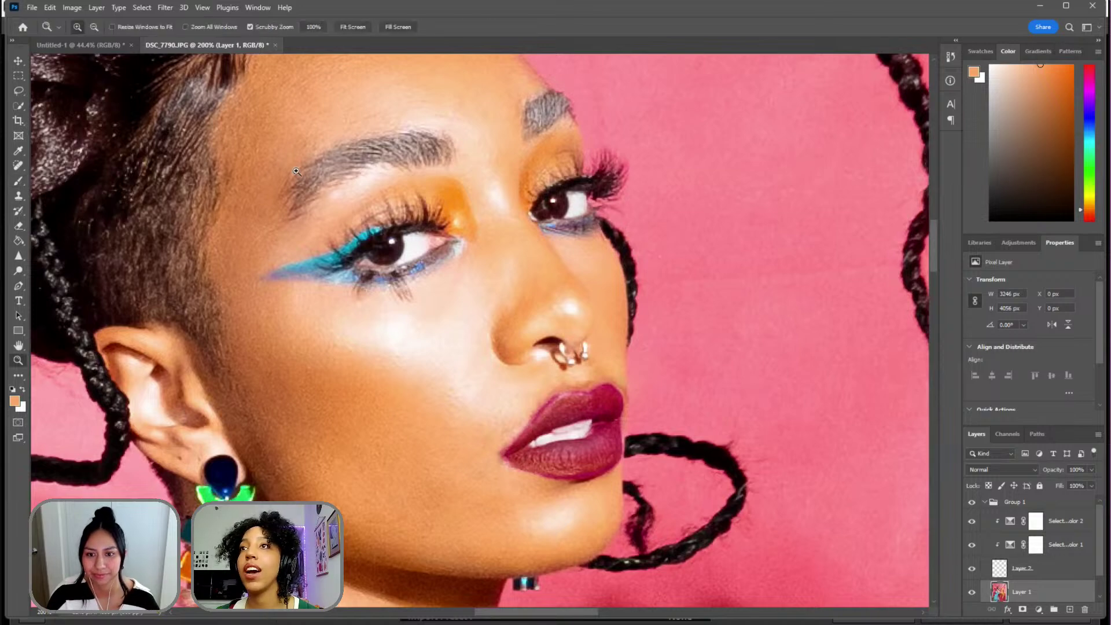
{"action": "left_click", "coordinate": [376, 142]}
{"action": "left_click_drag", "start_coordinate": [335, 193], "coordinate": [371, 204]}
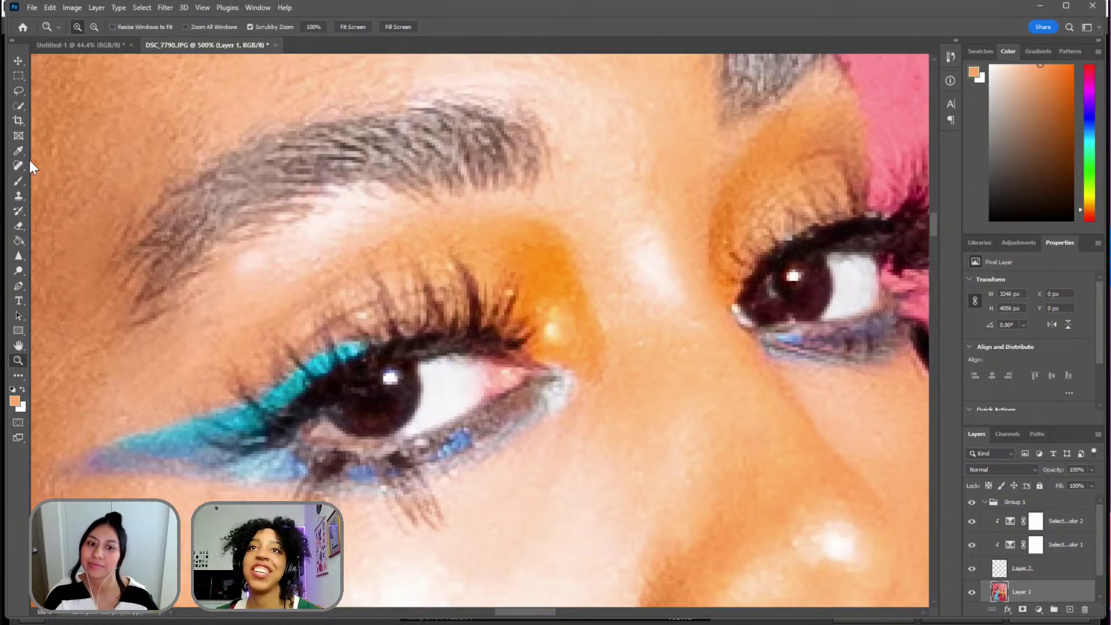
{"action": "left_click", "coordinate": [18, 196]}
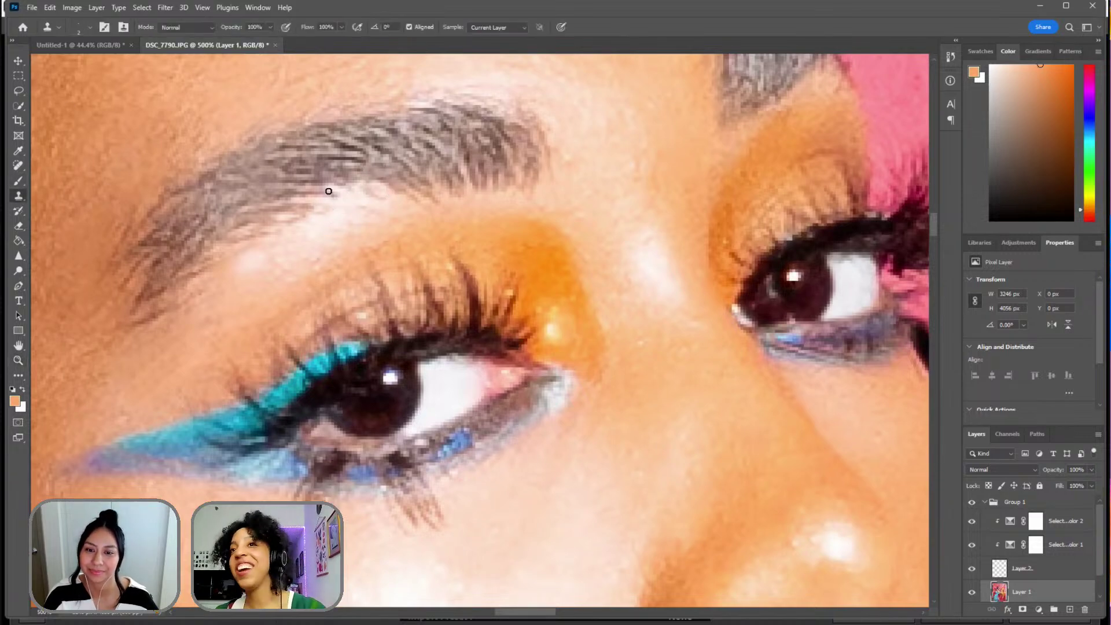
{"action": "key", "text": "bracketright"}
{"action": "key", "text": "bracketright"}
{"action": "key", "text": "bracketright"}
{"action": "key", "text": "bracketright"}
{"action": "key", "text": "bracketright"}
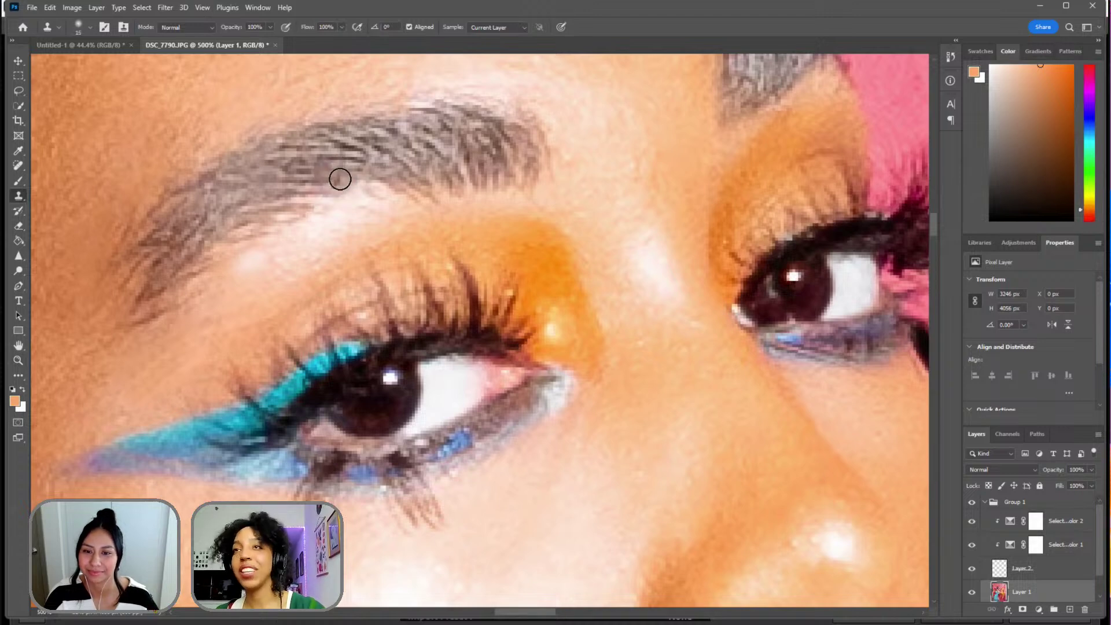
{"action": "key", "text": "bracketright"}
{"action": "key", "text": "bracketright"}
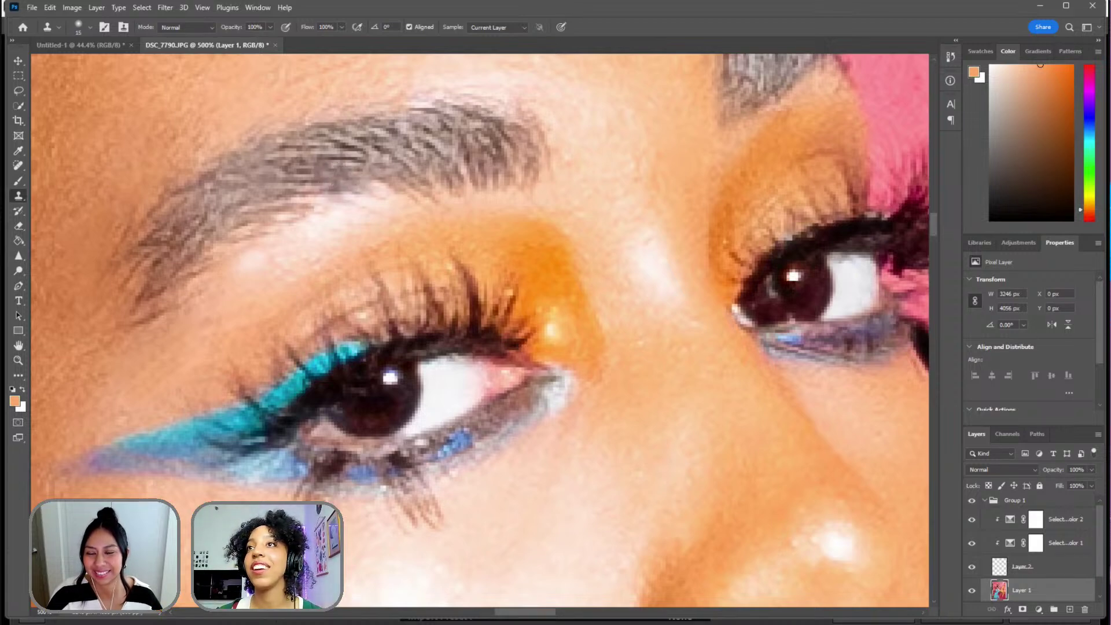
- Compare the eye makeup with and without Layer 1 by switching the layer's visibility
{"action": "left_click", "coordinate": [18, 360]}
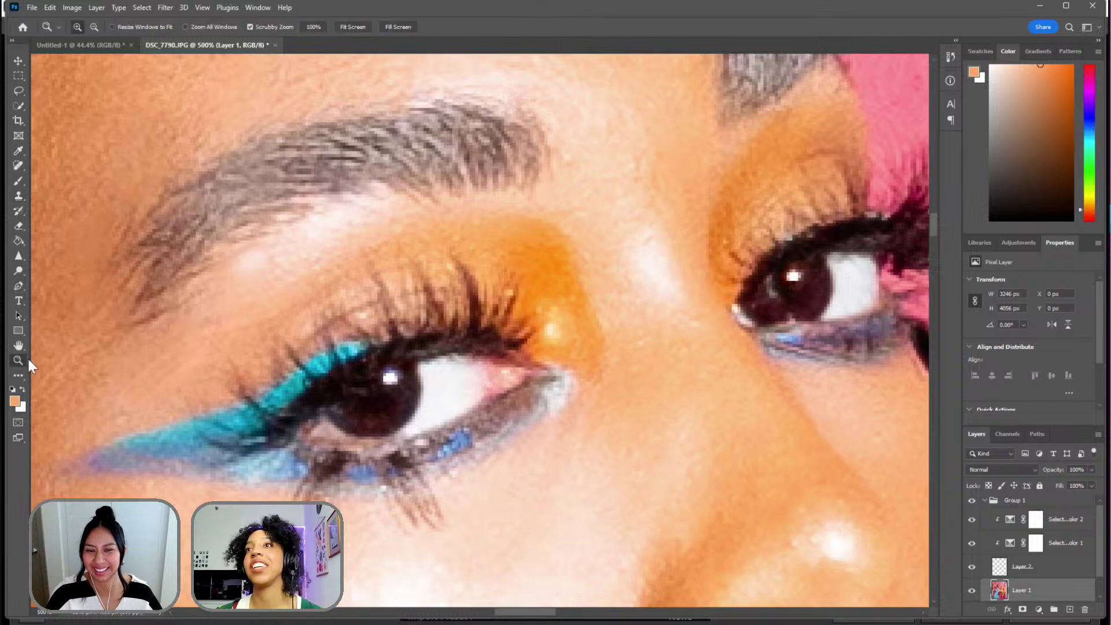
{"action": "left_click", "coordinate": [972, 592]}
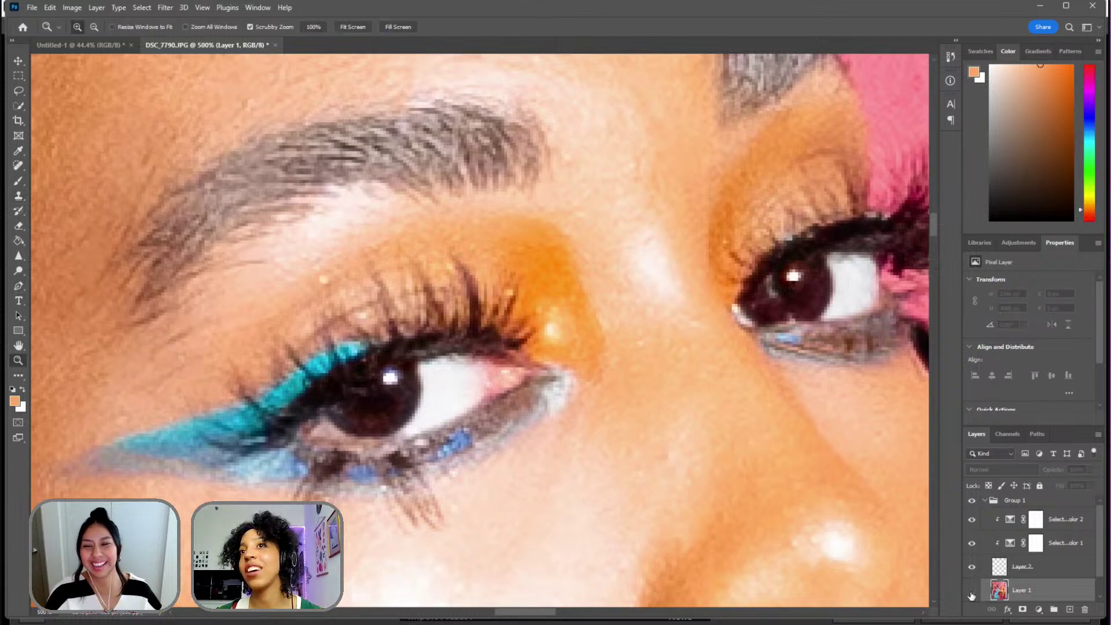
{"action": "left_click", "coordinate": [971, 591]}
{"action": "left_click", "coordinate": [972, 591]}
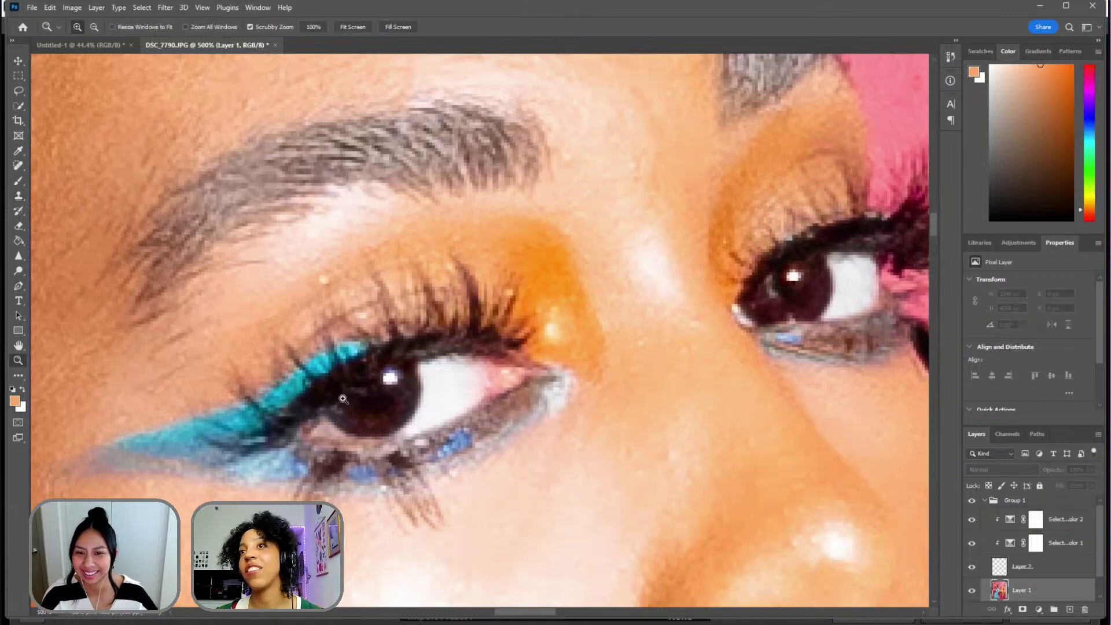
- Ready the Sharpen tool with a smaller tip for working on the model's face at 100% zoom
{"action": "right_click", "coordinate": [353, 233]}
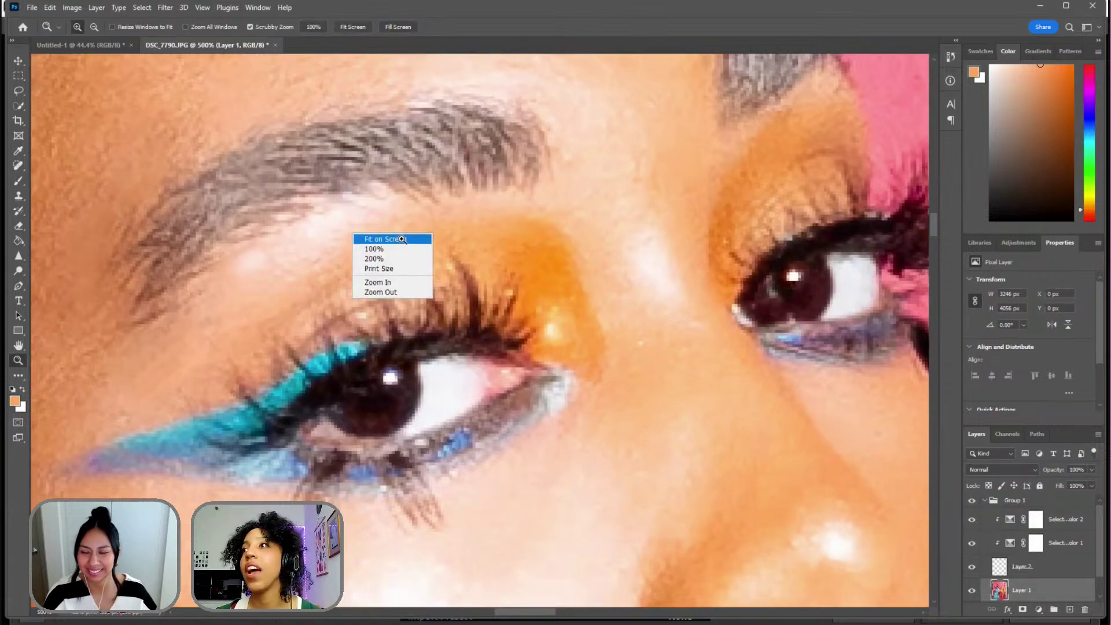
{"action": "left_click", "coordinate": [399, 239]}
{"action": "left_click", "coordinate": [422, 198]}
{"action": "left_click", "coordinate": [422, 198]}
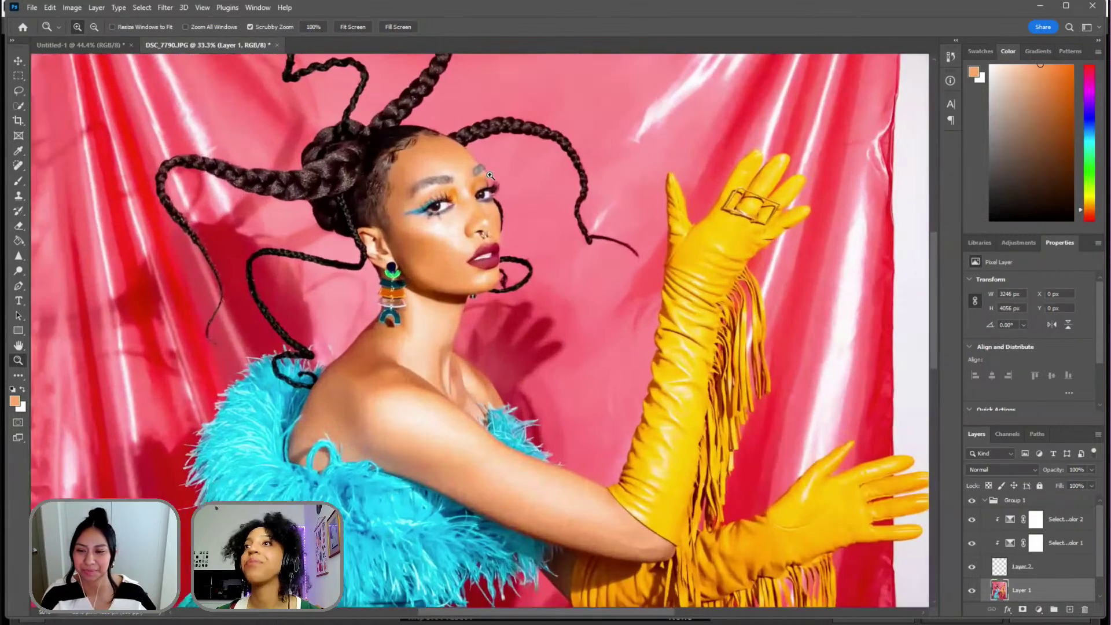
{"action": "left_click", "coordinate": [422, 199]}
{"action": "left_click", "coordinate": [422, 199]}
{"action": "left_click", "coordinate": [20, 257]}
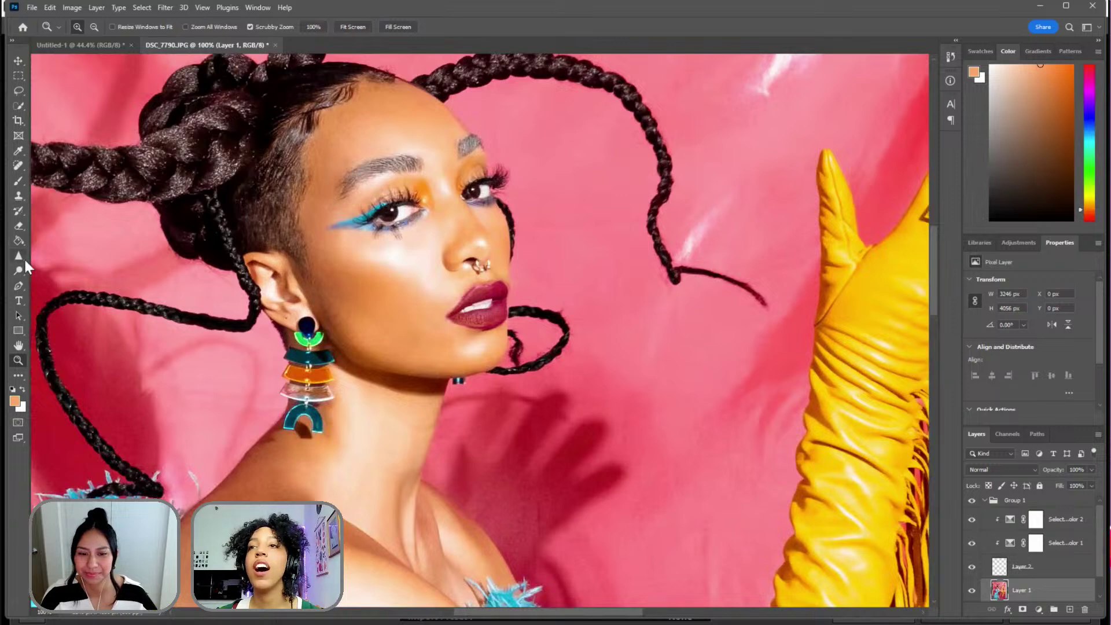
{"action": "key", "text": "bracketleft"}
{"action": "key", "text": "bracketleft"}
{"action": "key", "text": "bracketleft"}
{"action": "key", "text": "bracketleft"}
{"action": "key", "text": "bracketleft"}
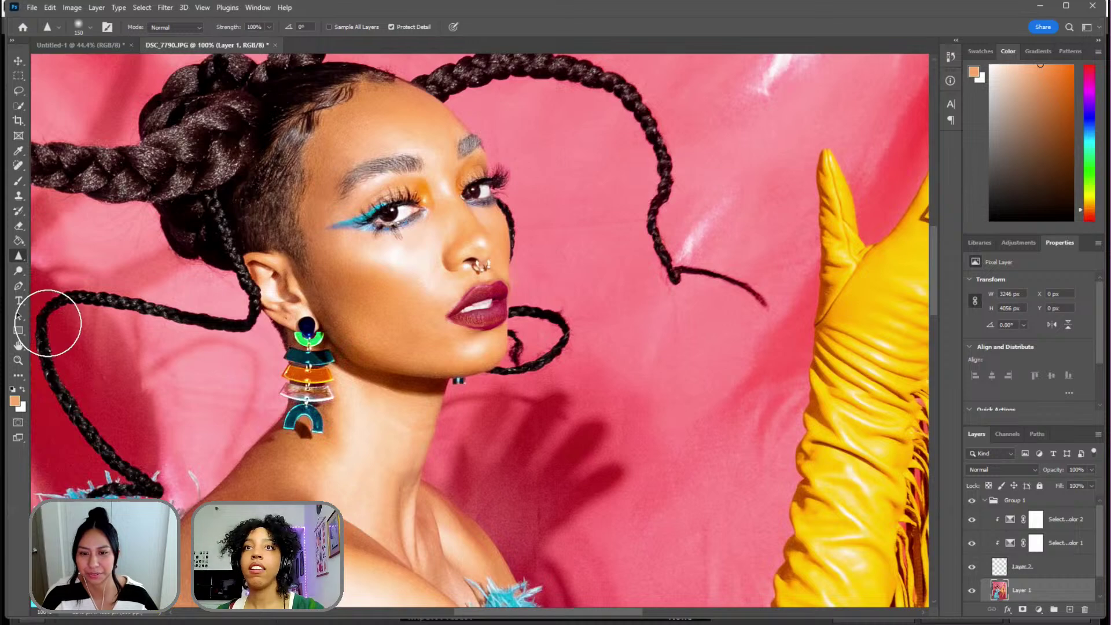
- Ready the Brush tool close to the eyes at 400% zoom, try orange and yellow paint colours, and restore the default black and white
{"action": "left_click", "coordinate": [18, 360]}
{"action": "left_click", "coordinate": [394, 218]}
{"action": "left_click", "coordinate": [394, 218]}
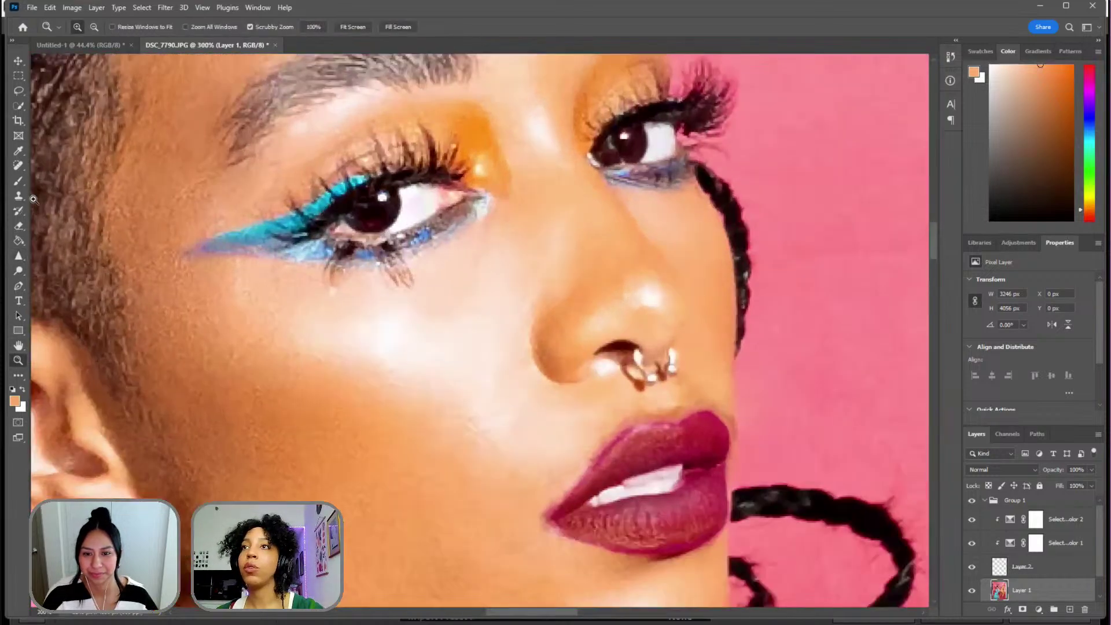
{"action": "left_click", "coordinate": [394, 218]}
{"action": "left_click", "coordinate": [18, 181]}
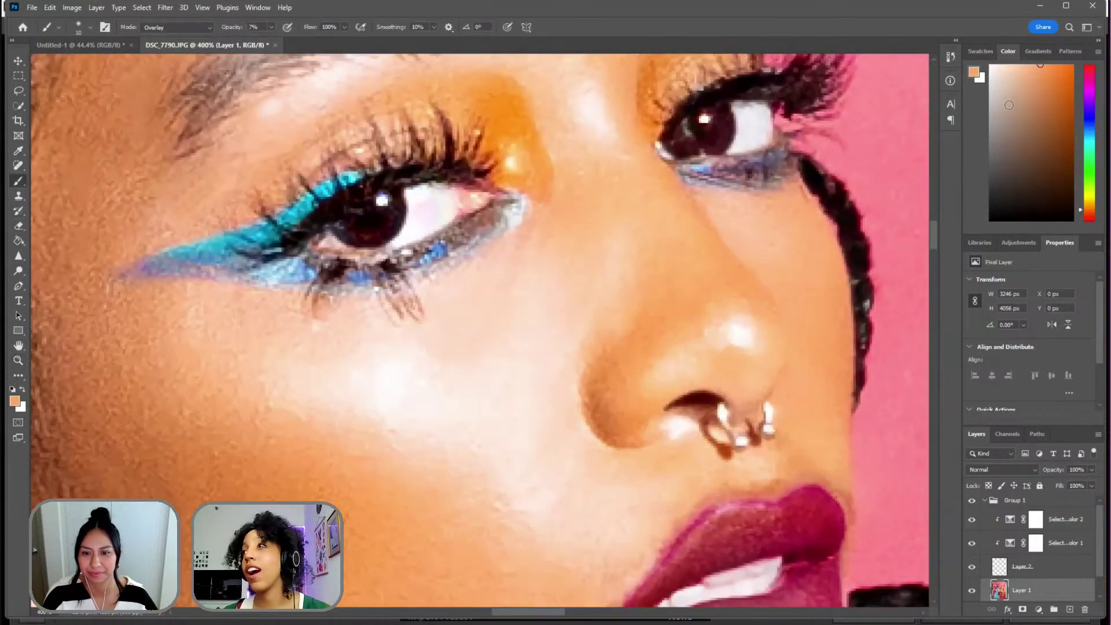
{"action": "left_click", "coordinate": [1055, 65]}
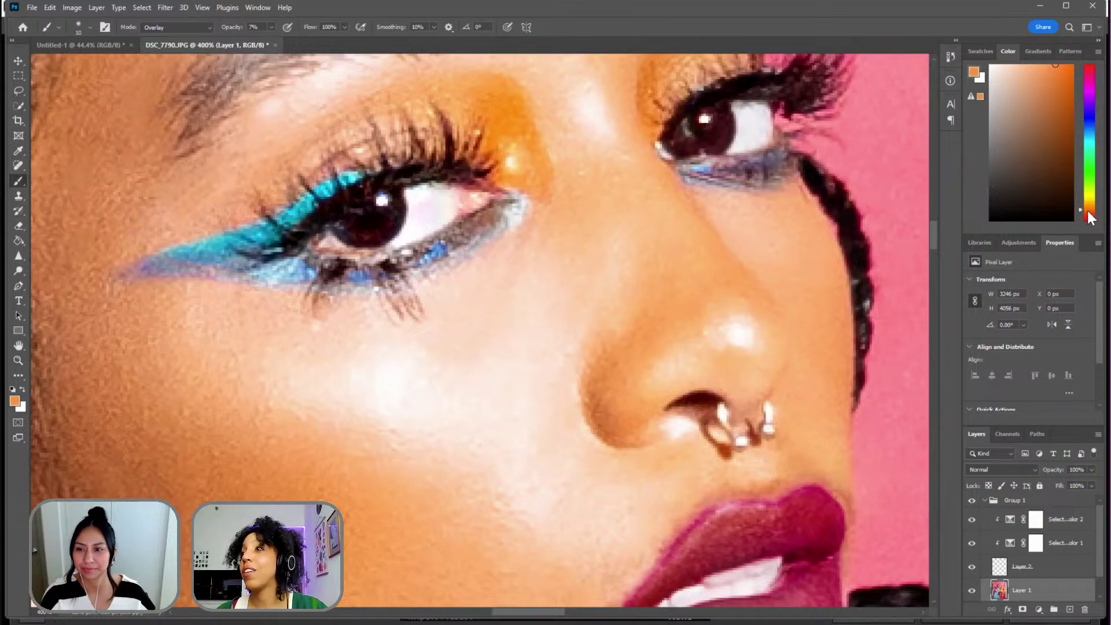
{"action": "left_click_drag", "start_coordinate": [1089, 210], "coordinate": [1089, 200]}
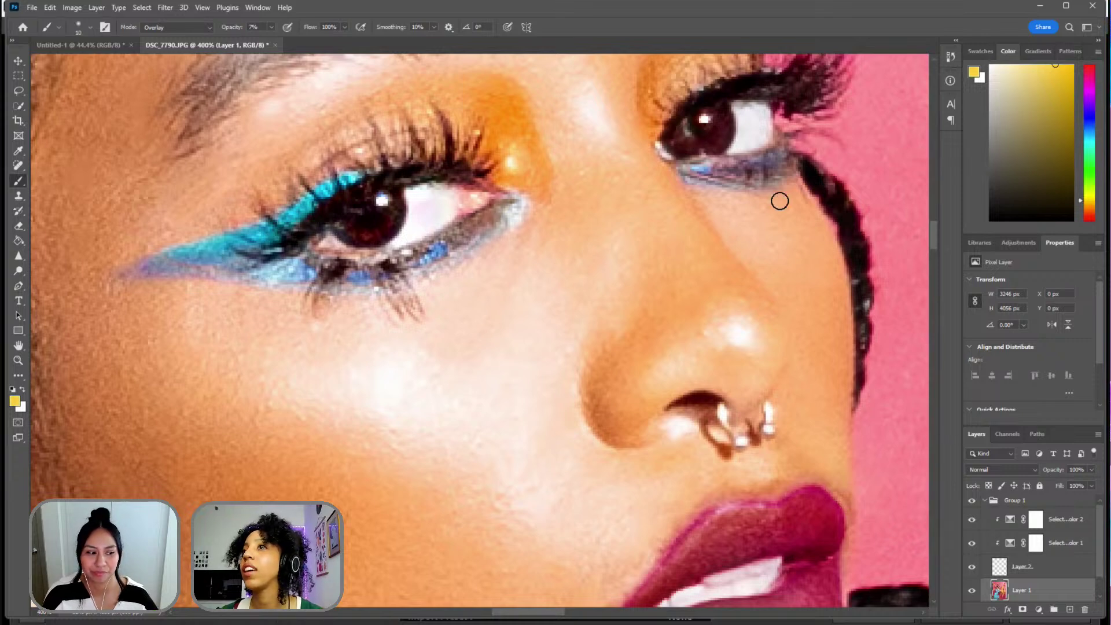
{"action": "key", "text": "d"}
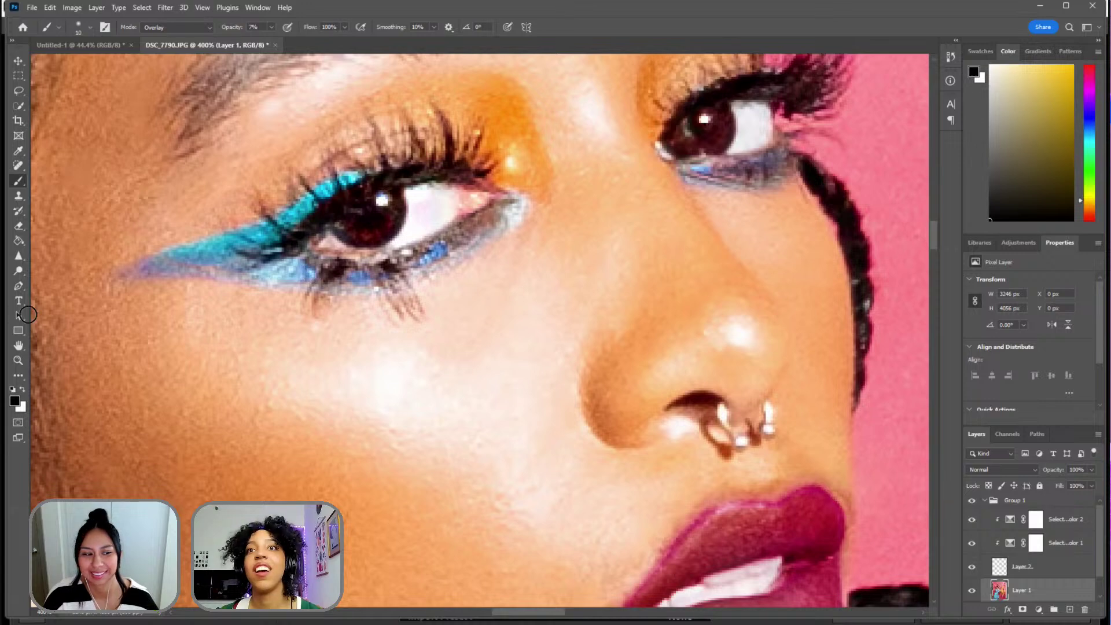
- Check the eyes and facial skin at 400% zoom with Layer 1 hidden and shown repeatedly, leaving the layer visible
{"action": "left_click", "coordinate": [973, 595]}
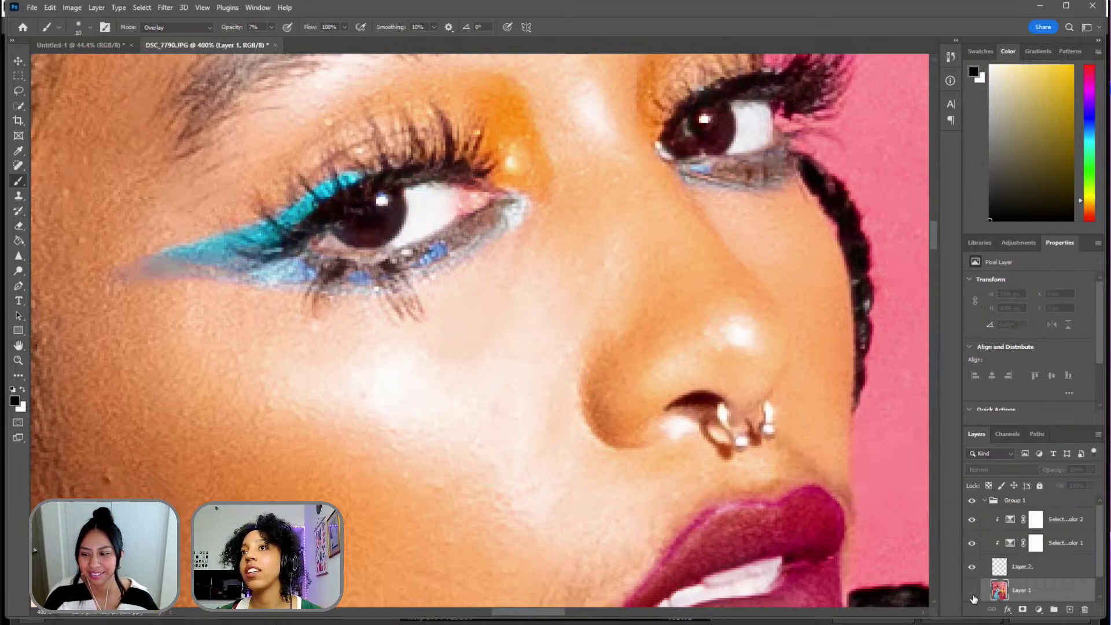
{"action": "left_click", "coordinate": [973, 596]}
{"action": "left_click", "coordinate": [973, 595]}
{"action": "left_click", "coordinate": [972, 595]}
{"action": "left_click", "coordinate": [972, 596]}
{"action": "left_click", "coordinate": [973, 595]}
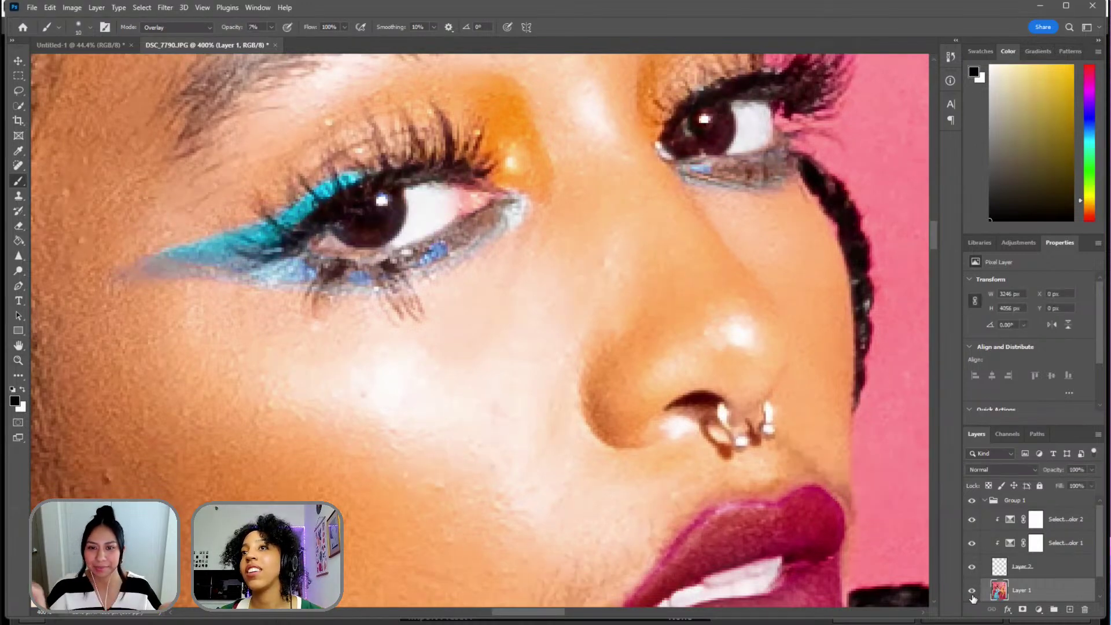
{"action": "left_click", "coordinate": [972, 595]}
{"action": "left_click", "coordinate": [973, 595]}
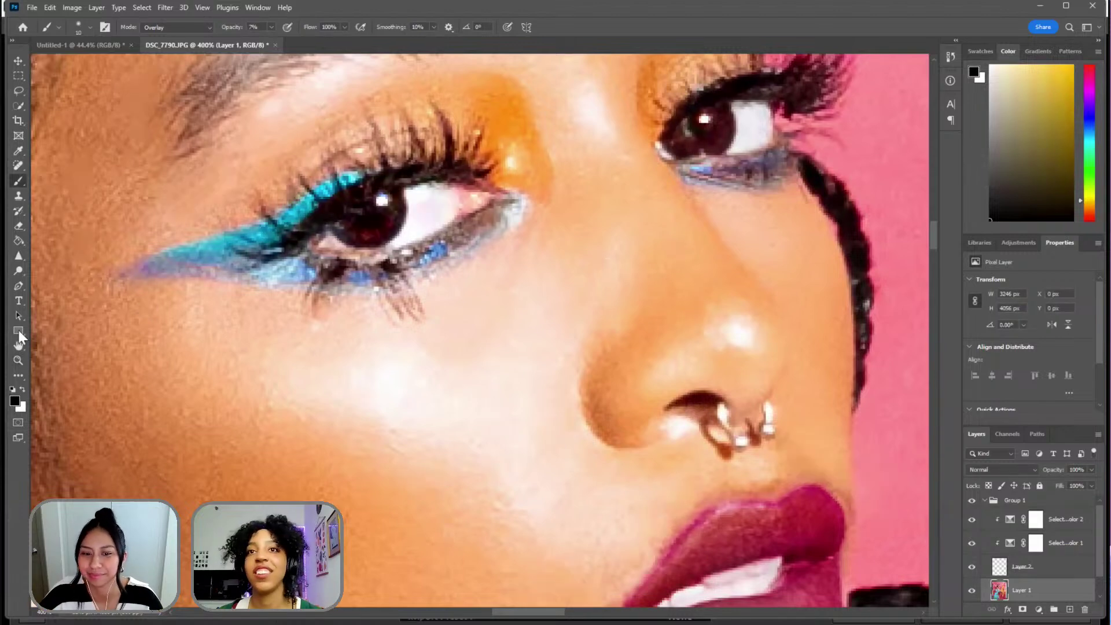
- Crop the photo to about 3001 px wide, trimming the wall areas on both sides of the pink backdrop
{"action": "left_click", "coordinate": [18, 360]}
{"action": "right_click", "coordinate": [406, 304]}
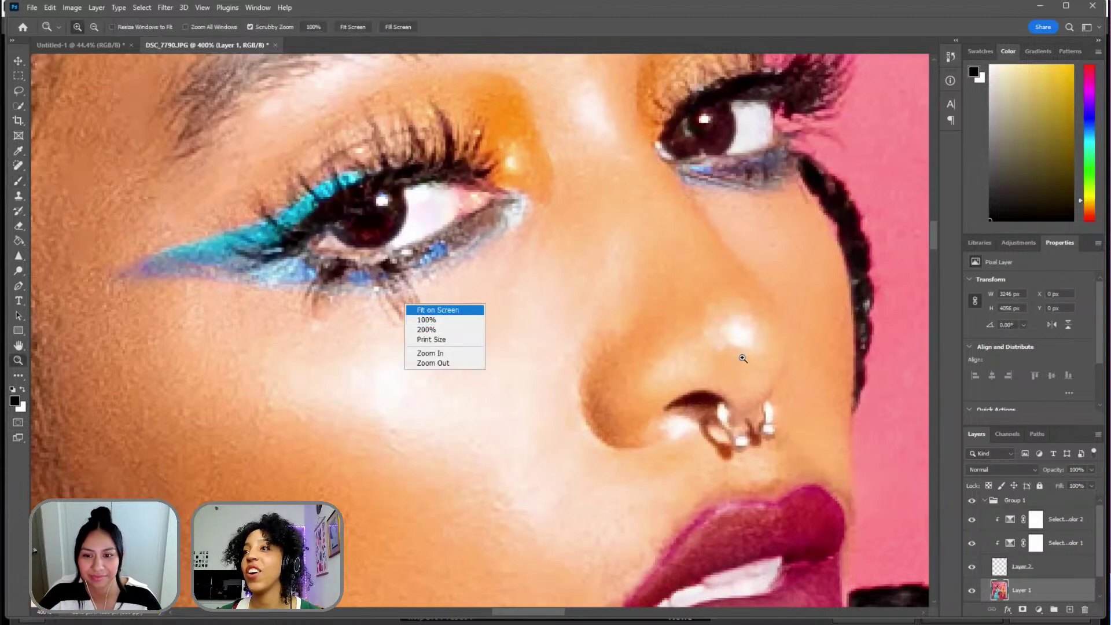
{"action": "left_click", "coordinate": [435, 310]}
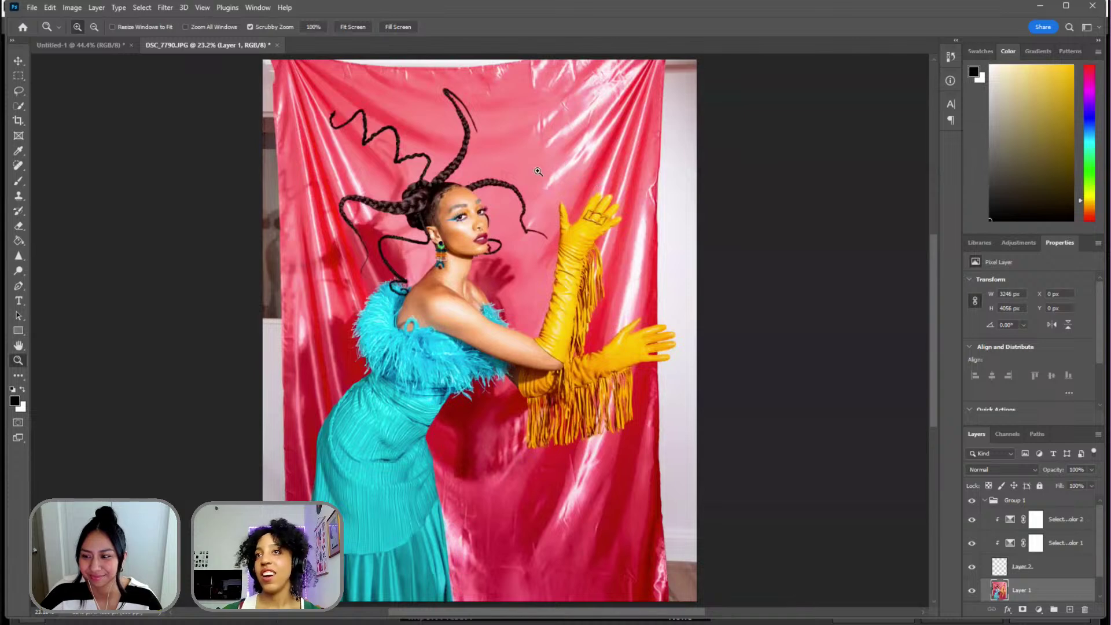
{"action": "left_click", "coordinate": [18, 120]}
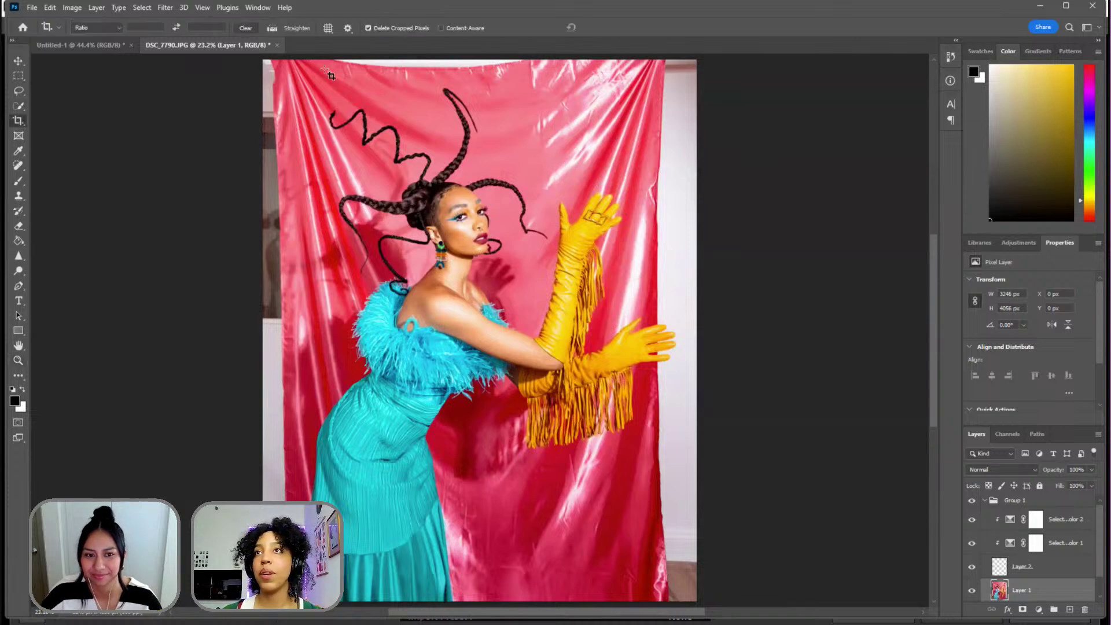
{"action": "left_click_drag", "start_coordinate": [286, 69], "coordinate": [679, 600]}
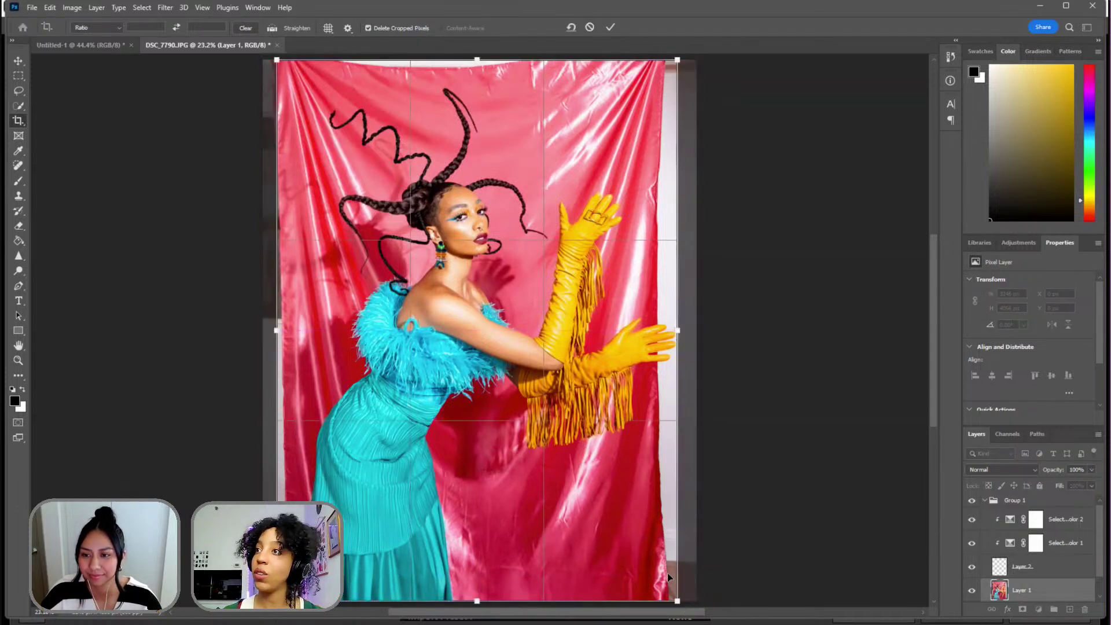
{"action": "key", "text": "Return"}
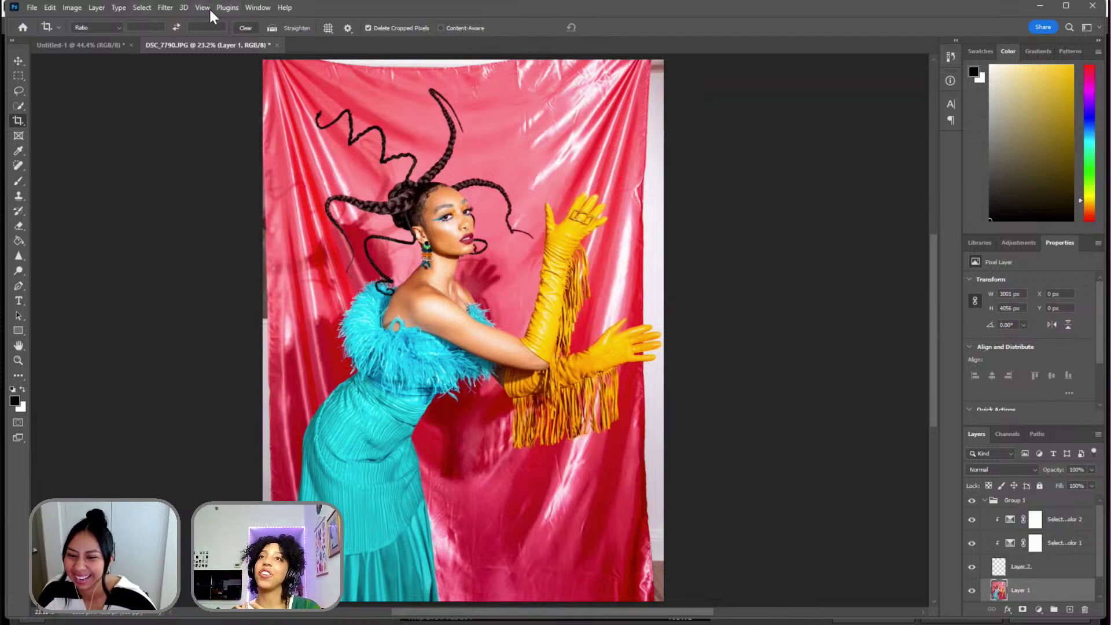
- Push the pink backdrop outward over the exposed wall at its left and upper edges with Liquify, using a brush size of 400
{"action": "left_click", "coordinate": [165, 7]}
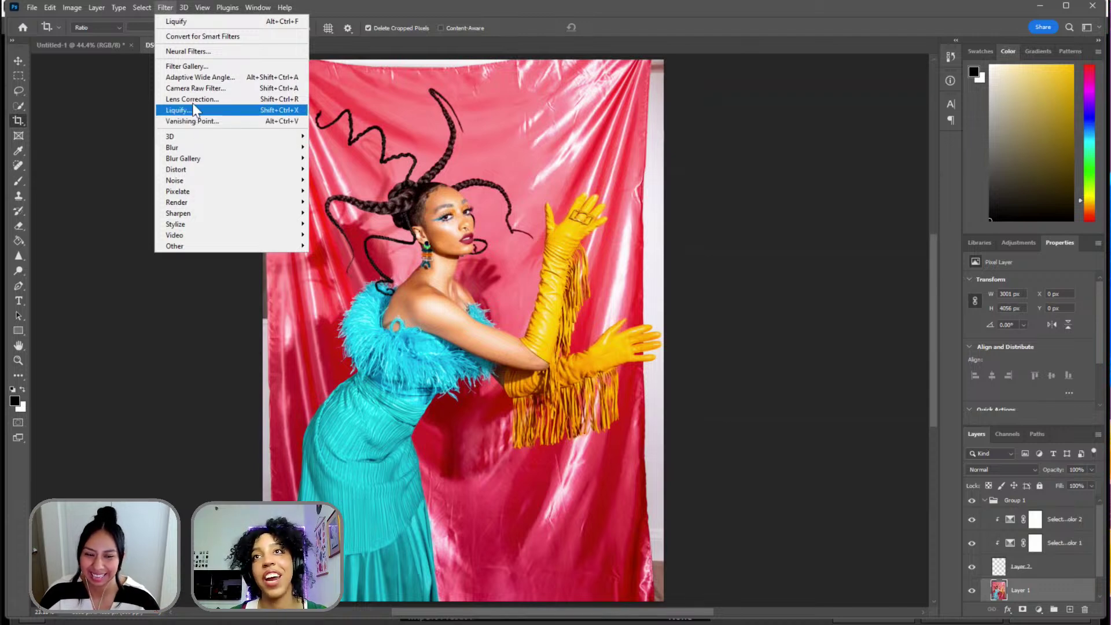
{"action": "left_click", "coordinate": [208, 111]}
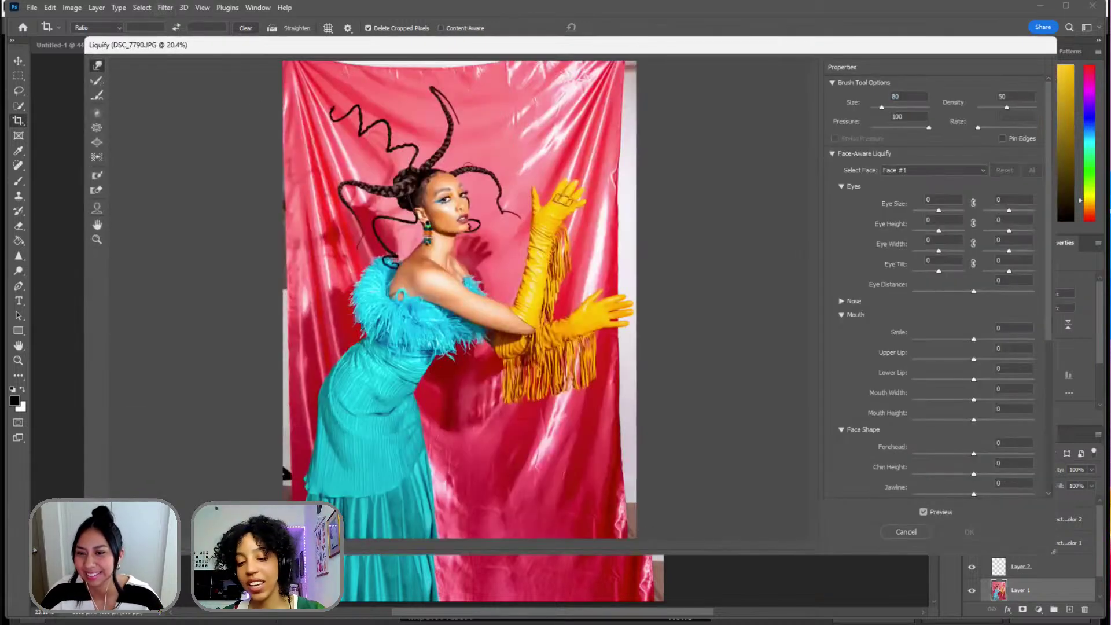
{"action": "key", "text": "bracketright"}
{"action": "key", "text": "bracketright"}
{"action": "key", "text": "bracketright"}
{"action": "key", "text": "bracketright"}
{"action": "key", "text": "bracketright"}
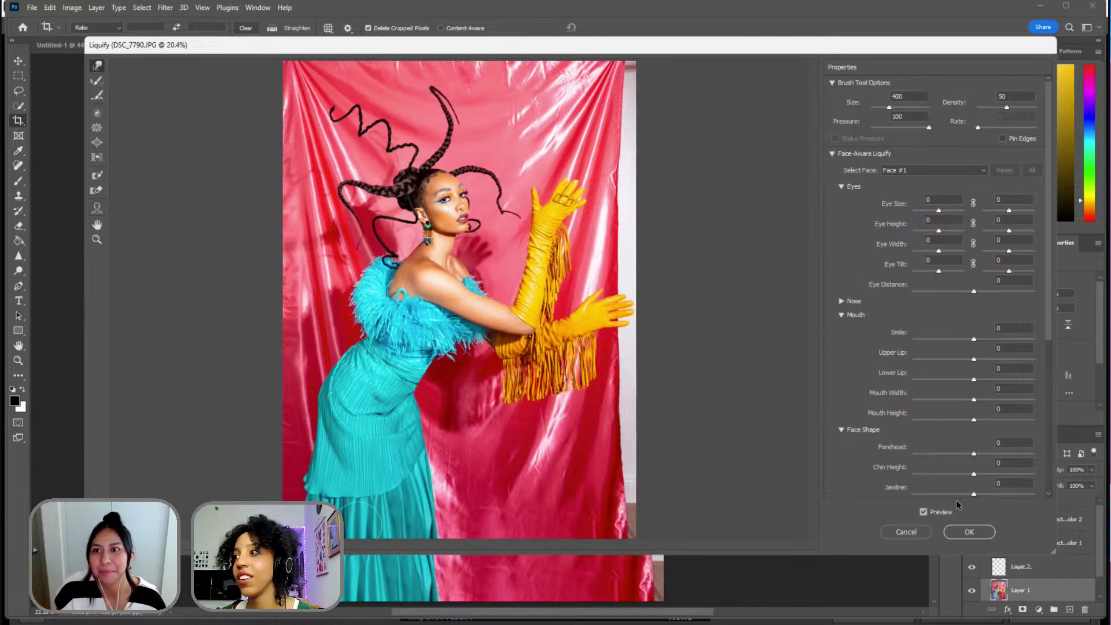
{"action": "left_click", "coordinate": [960, 535]}
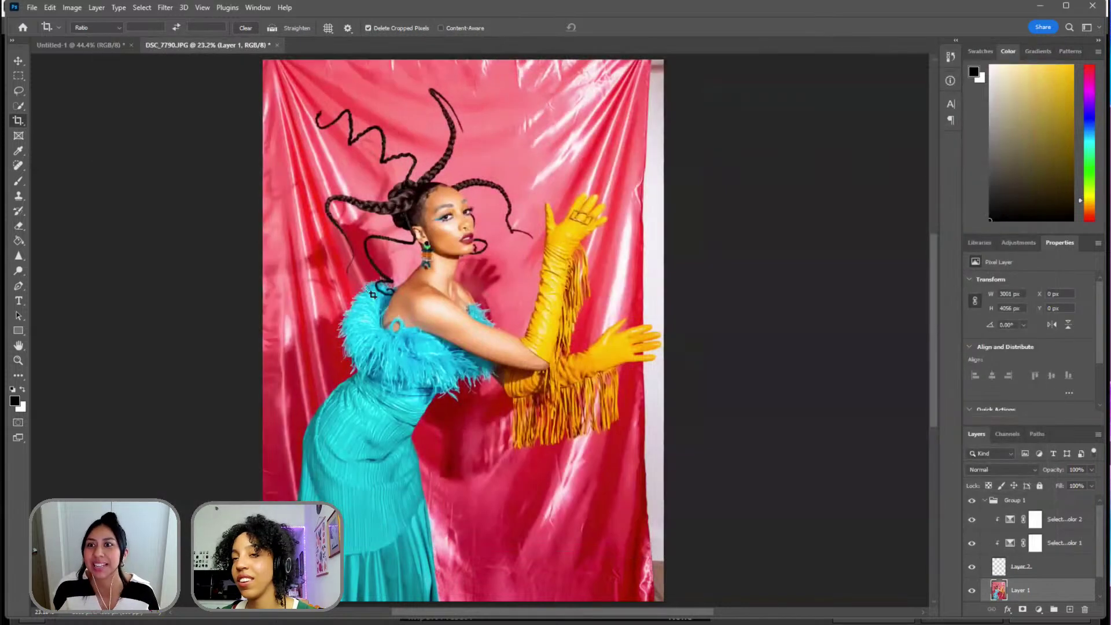
- Lasso the full-height strip of white wall and backdrop edge along the photo's right side, including the gloved fingertips
{"action": "left_click", "coordinate": [18, 90]}
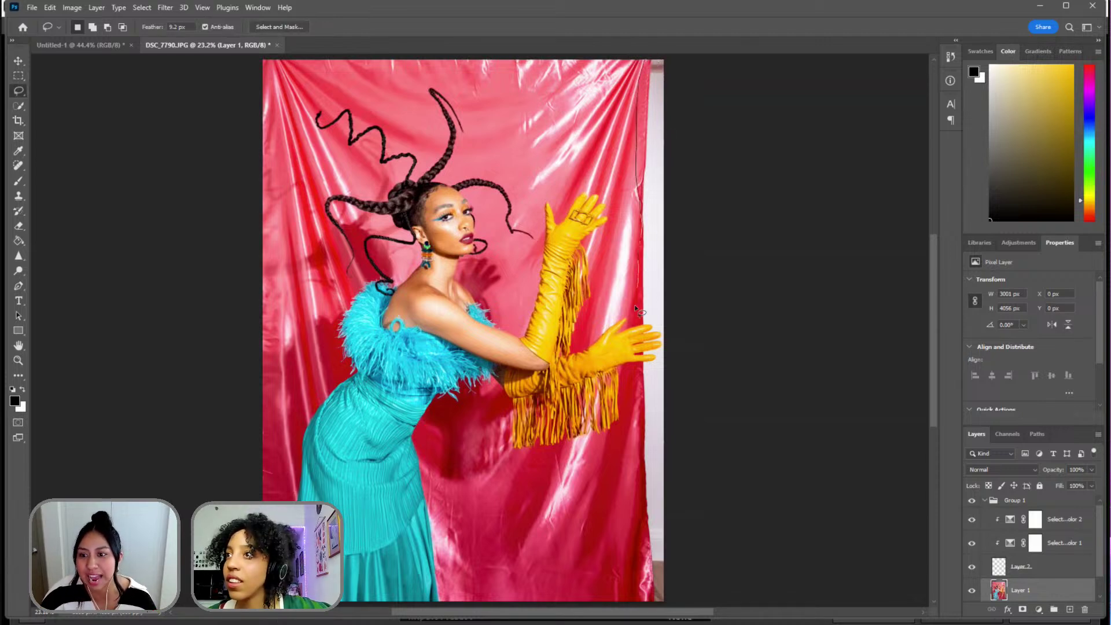
{"action": "left_click_drag", "start_coordinate": [635, 307], "coordinate": [637, 322]}
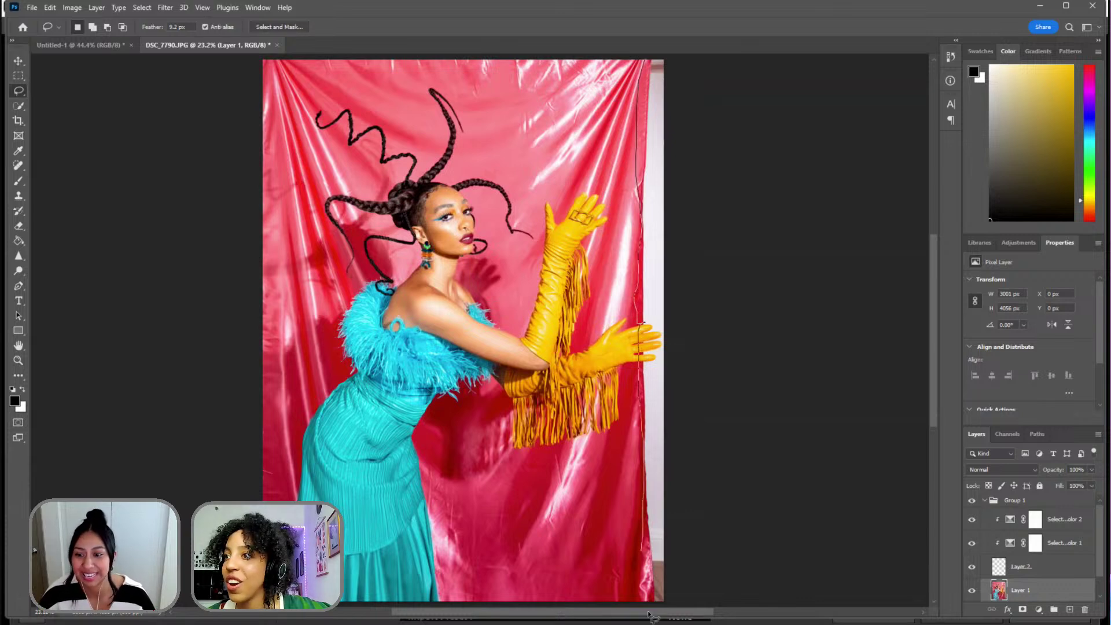
{"action": "left_click_drag", "start_coordinate": [746, 36], "coordinate": [747, 37]}
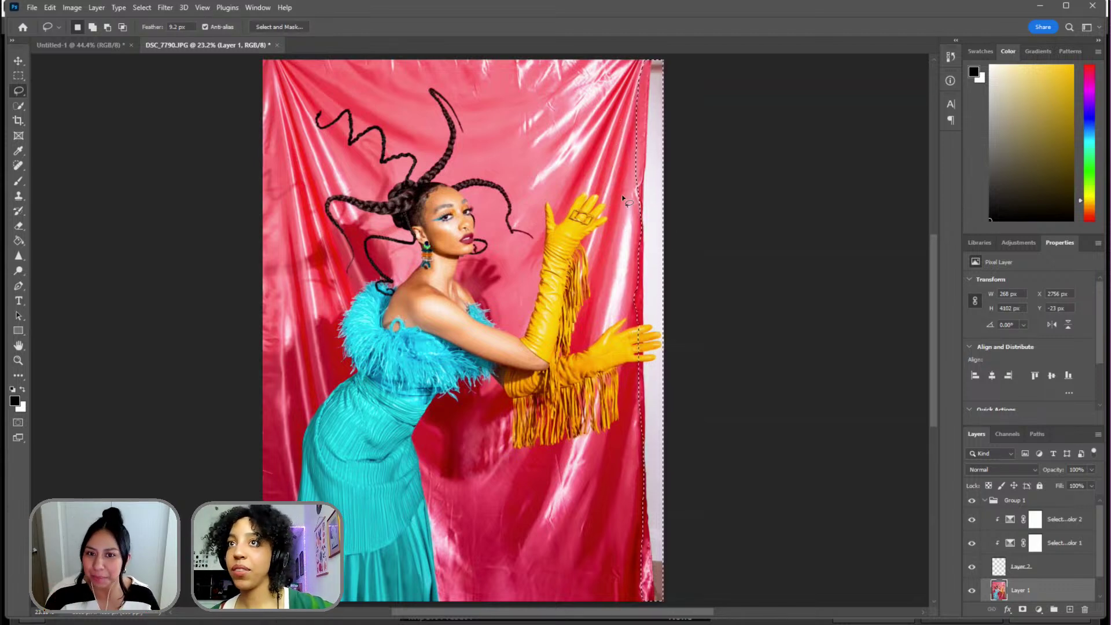
{"action": "right_click", "coordinate": [656, 257]}
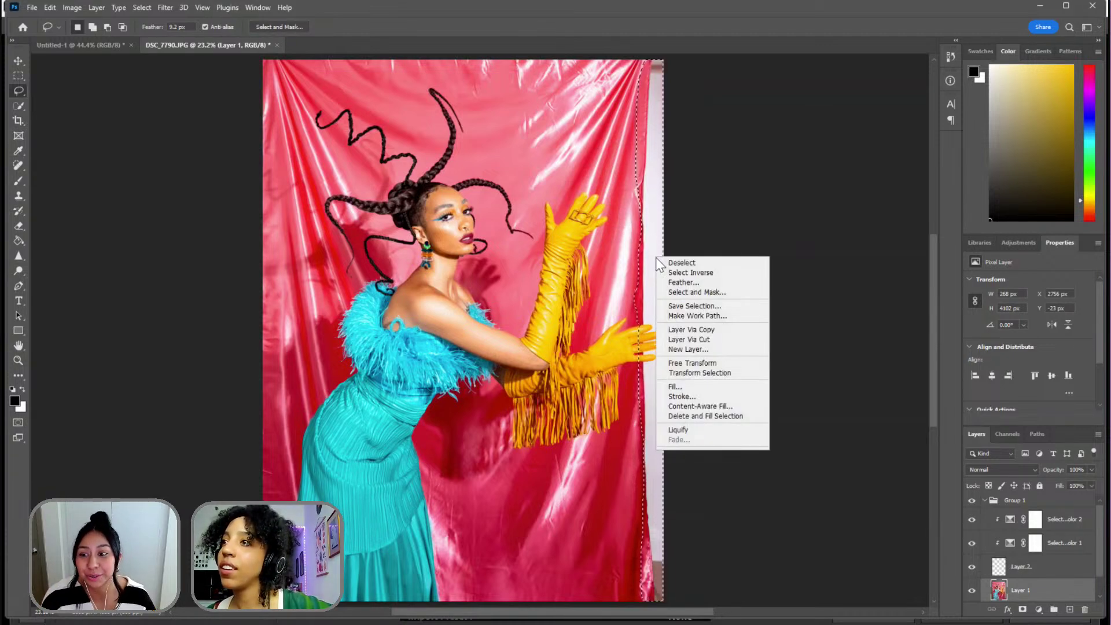
{"action": "left_click", "coordinate": [678, 407]}
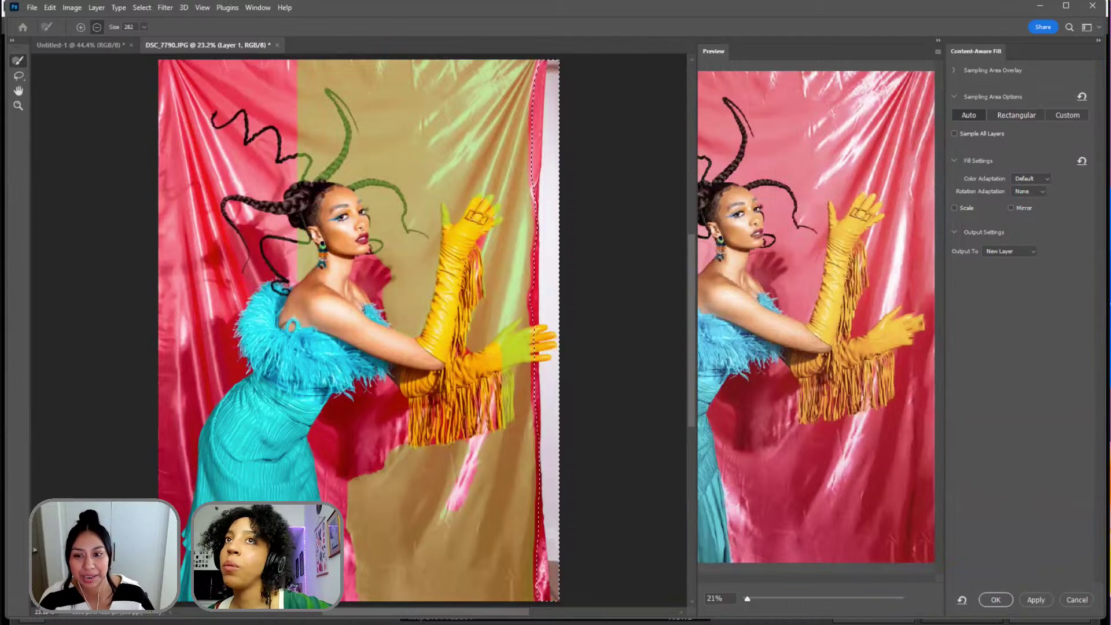
{"action": "left_click", "coordinate": [17, 106]}
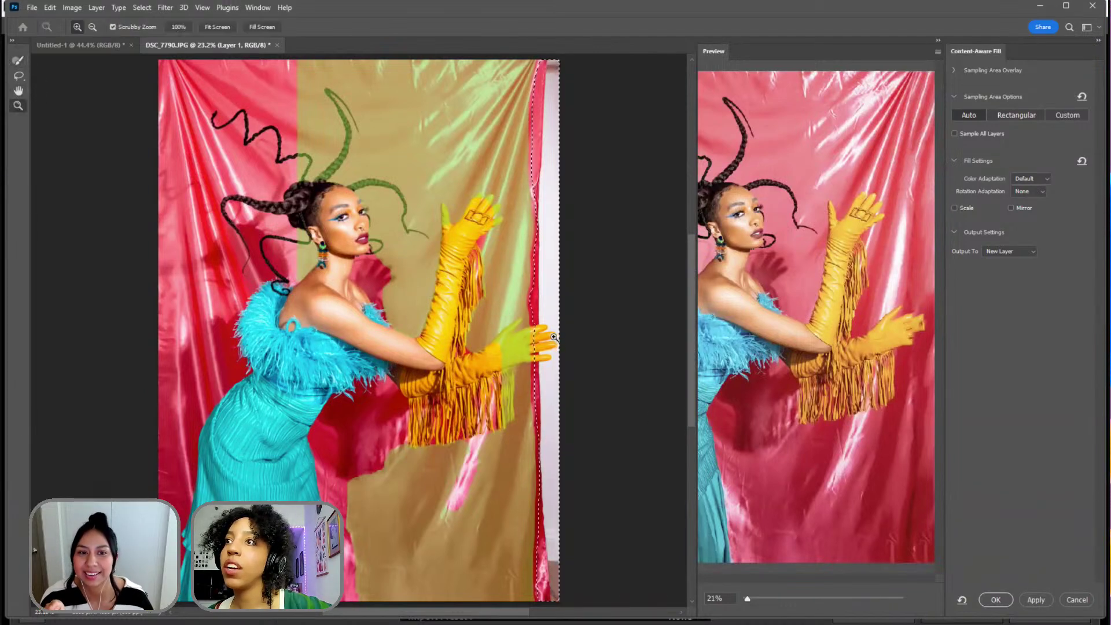
{"action": "left_click_drag", "start_coordinate": [547, 341], "coordinate": [566, 341]}
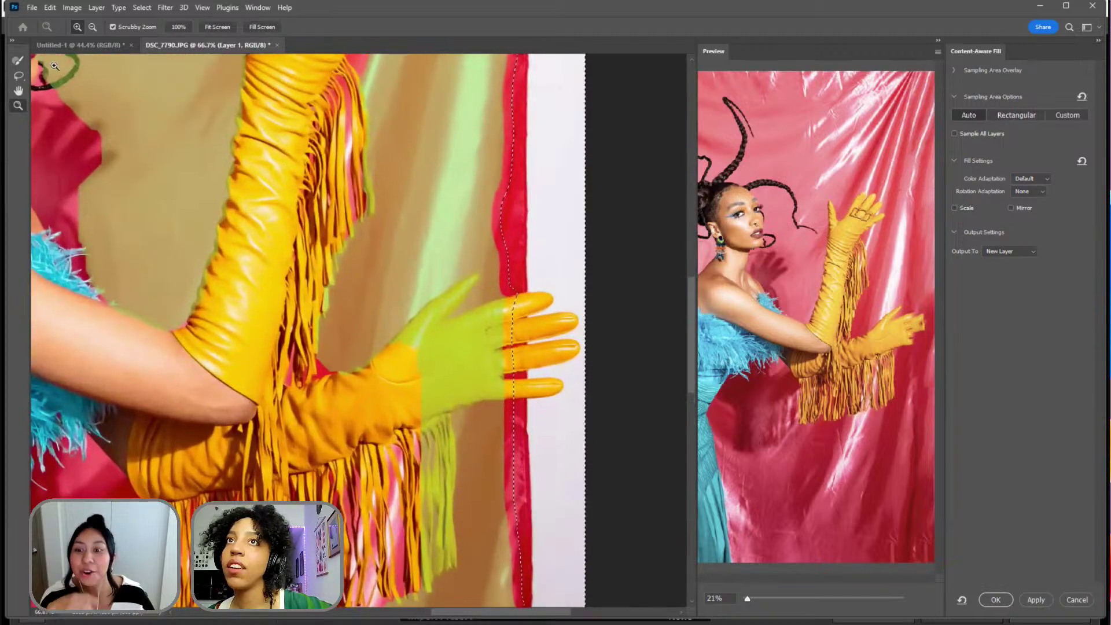
{"action": "left_click", "coordinate": [18, 61]}
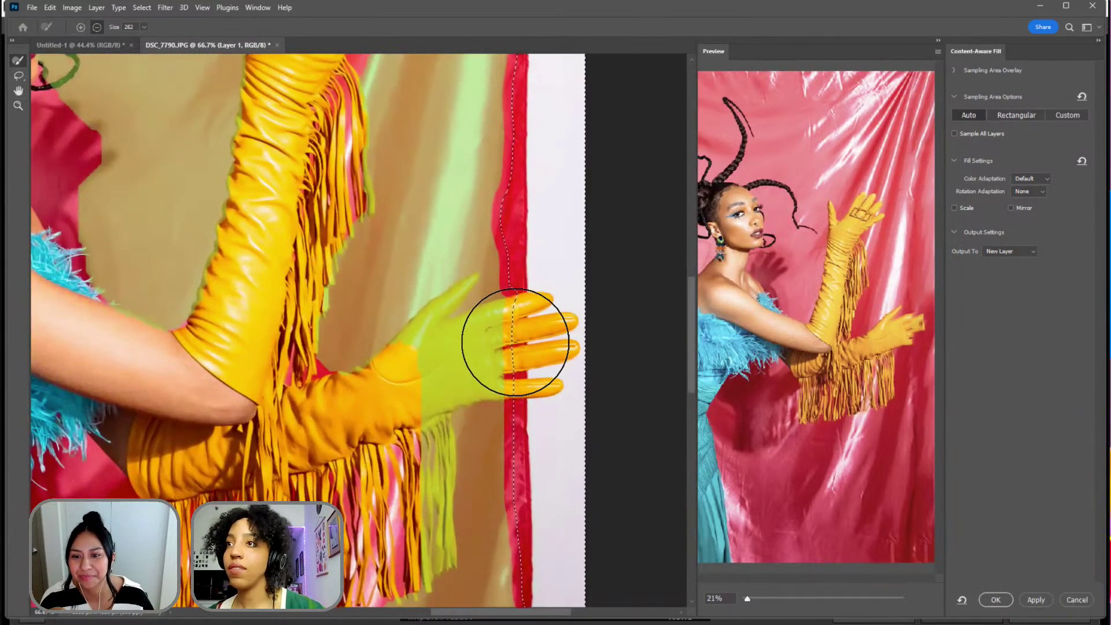
{"action": "key", "text": "bracketleft"}
{"action": "key", "text": "bracketleft"}
{"action": "key", "text": "bracketleft"}
{"action": "key", "text": "bracketleft"}
{"action": "key", "text": "bracketleft"}
{"action": "key", "text": "bracketleft"}
{"action": "key", "text": "bracketleft"}
{"action": "key", "text": "bracketleft"}
{"action": "key", "text": "bracketleft"}
{"action": "key", "text": "bracketleft"}
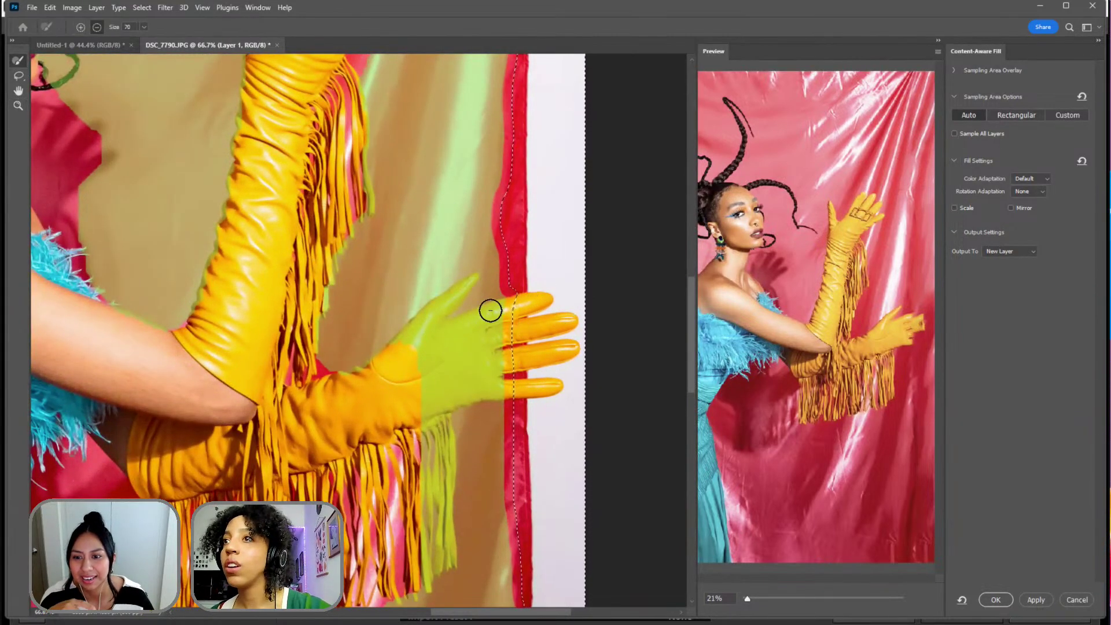
{"action": "left_click", "coordinate": [497, 302]}
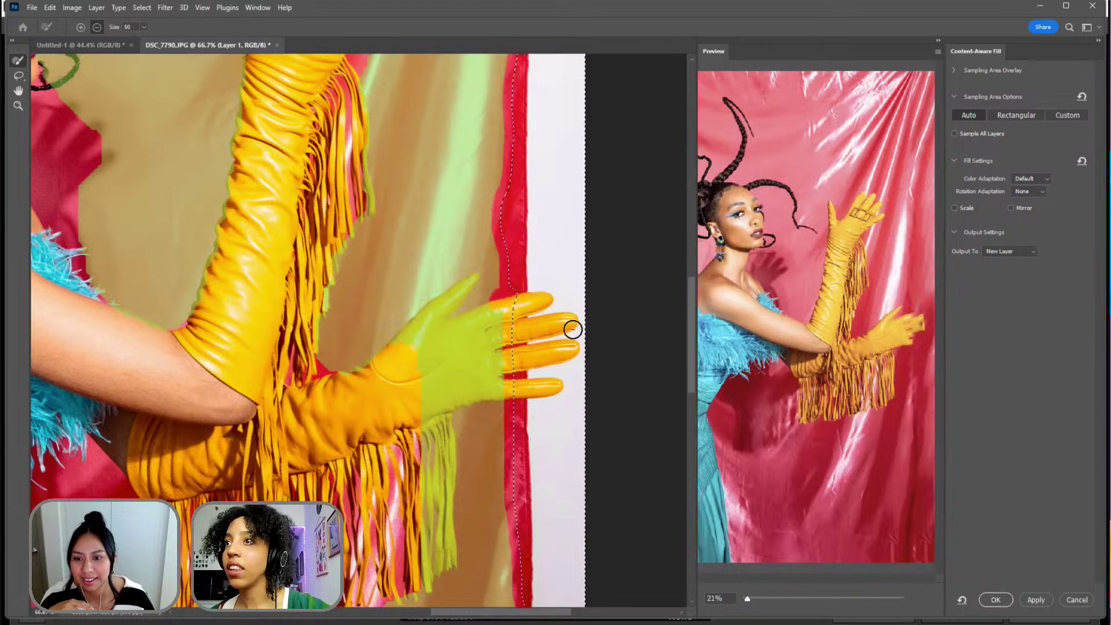
{"action": "left_click", "coordinate": [528, 399]}
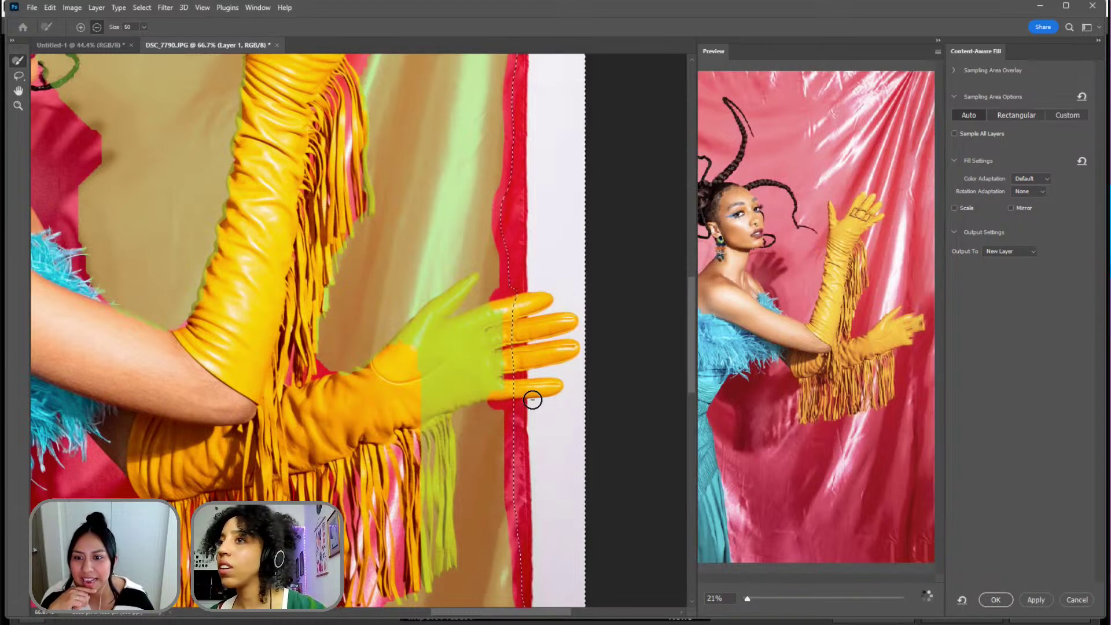
{"action": "left_click", "coordinate": [523, 394]}
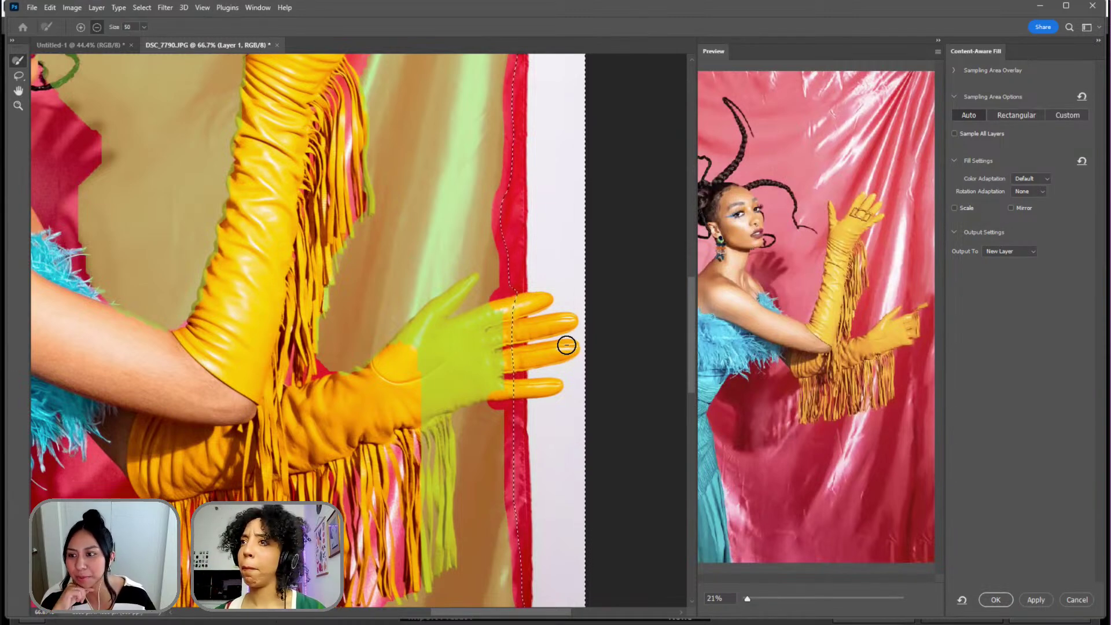
{"action": "left_click", "coordinate": [1077, 596]}
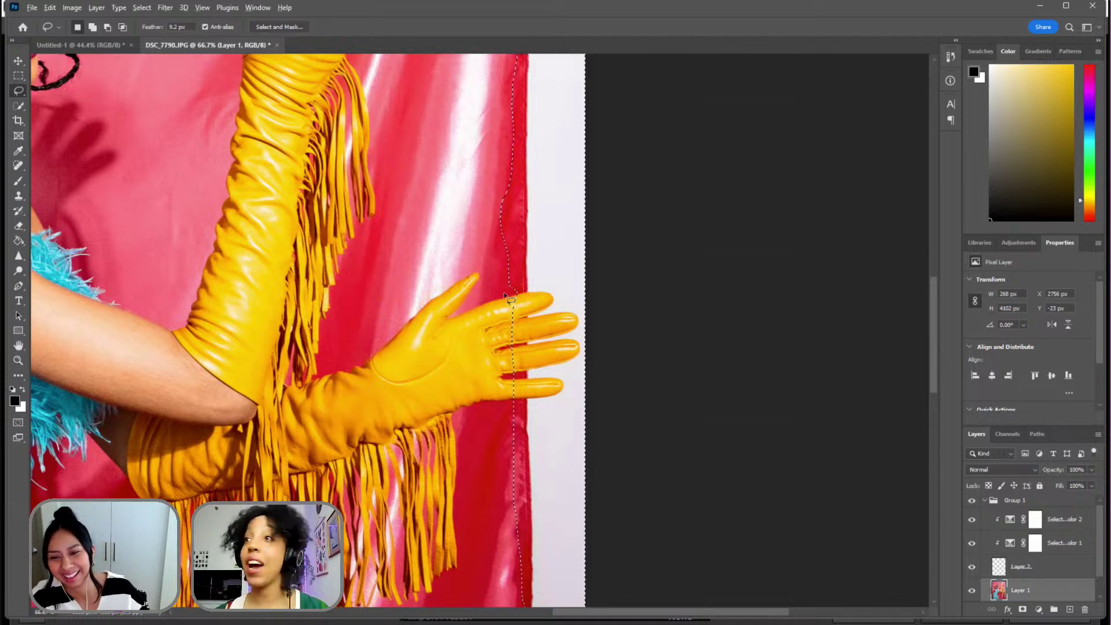
- Subtract the gloved fingers from the selected strip and Content-Aware Fill the rest onto a new layer, clearing the selection
{"action": "key", "text": "alt"}
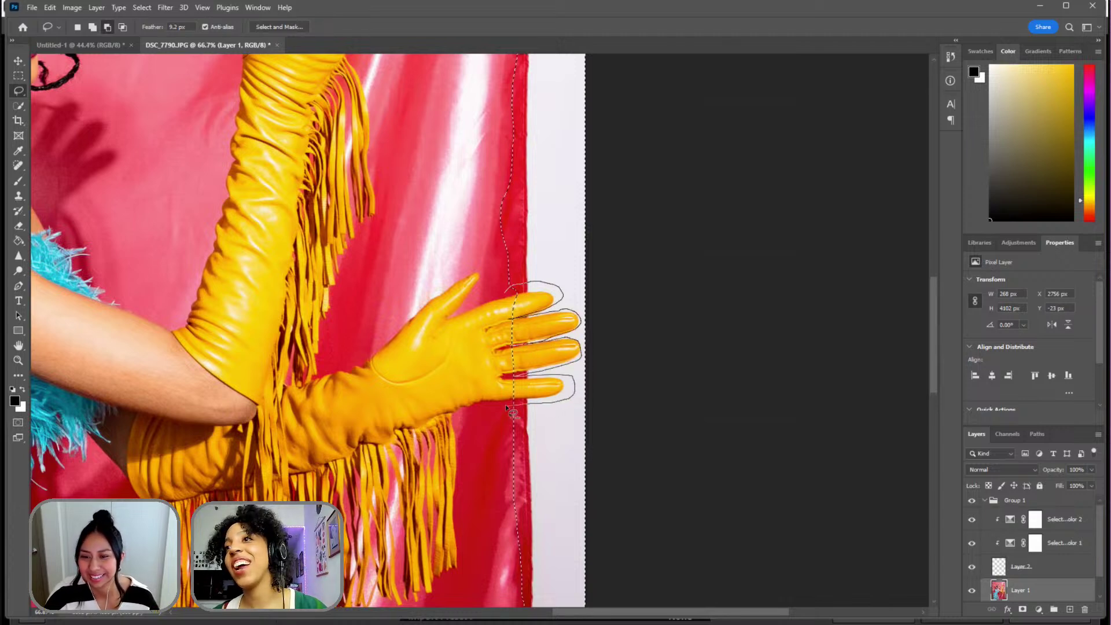
{"action": "left_click_drag", "start_coordinate": [507, 408], "coordinate": [509, 405]}
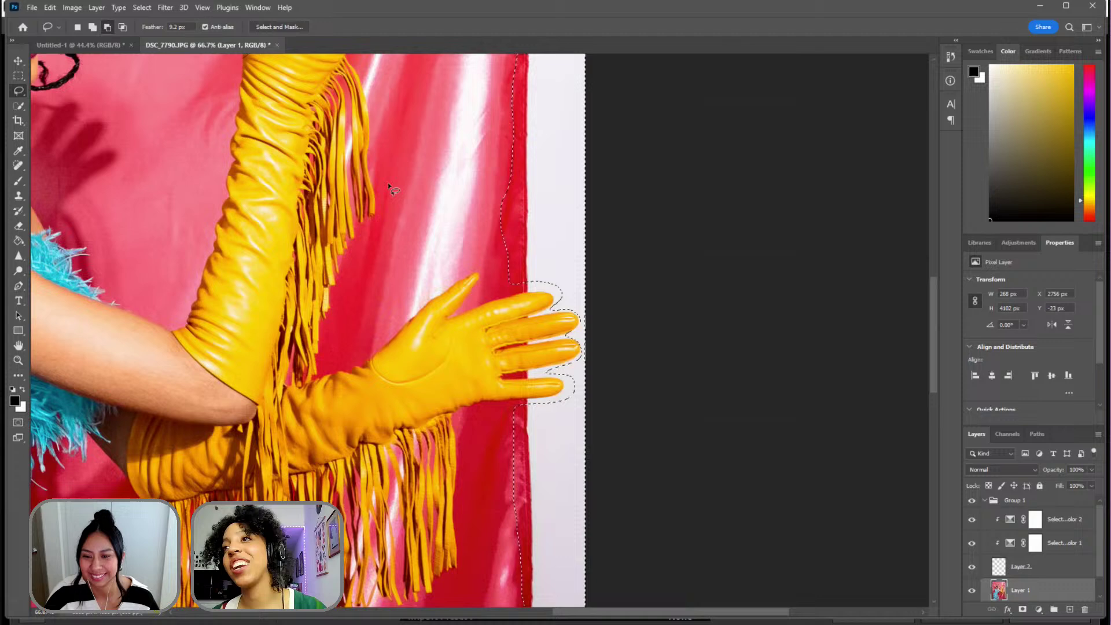
{"action": "right_click", "coordinate": [549, 165]}
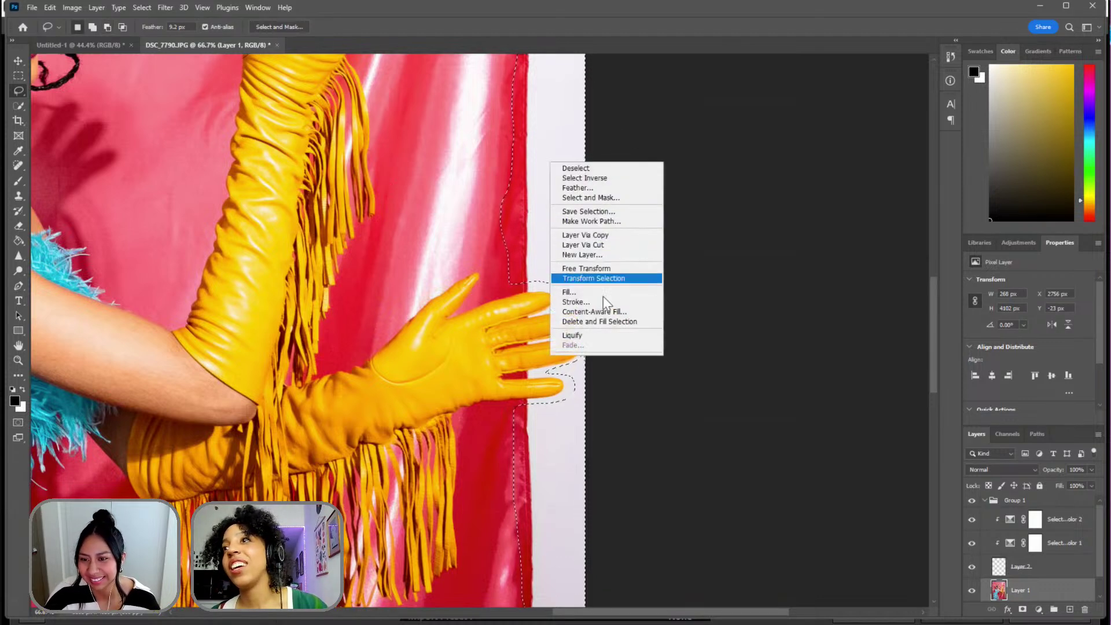
{"action": "left_click", "coordinate": [593, 312]}
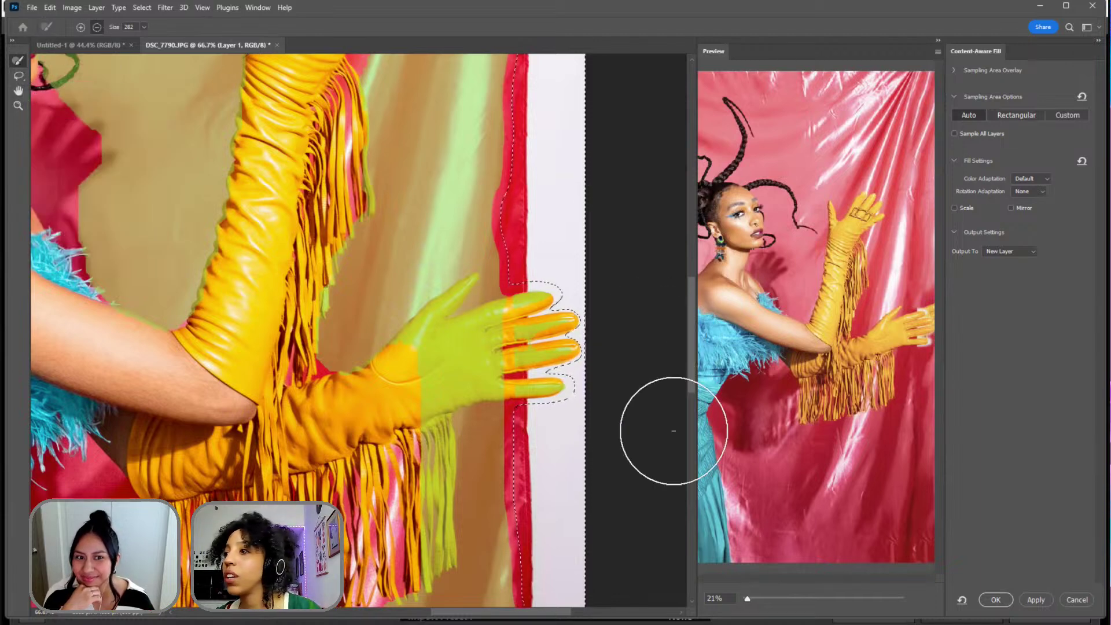
{"action": "left_click", "coordinate": [1036, 599]}
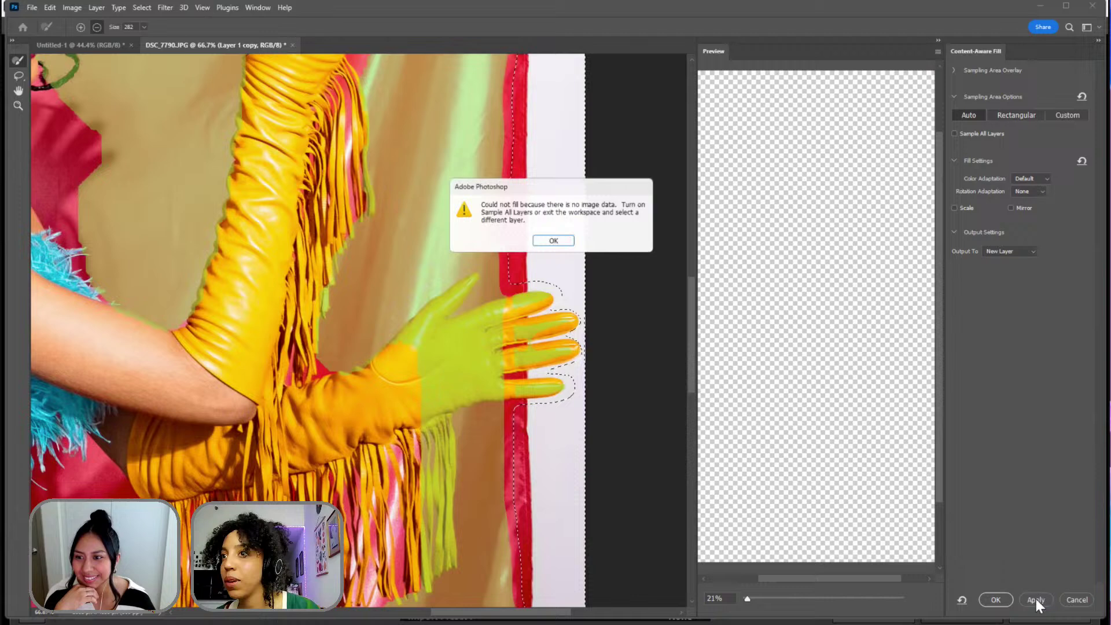
{"action": "left_click", "coordinate": [554, 242]}
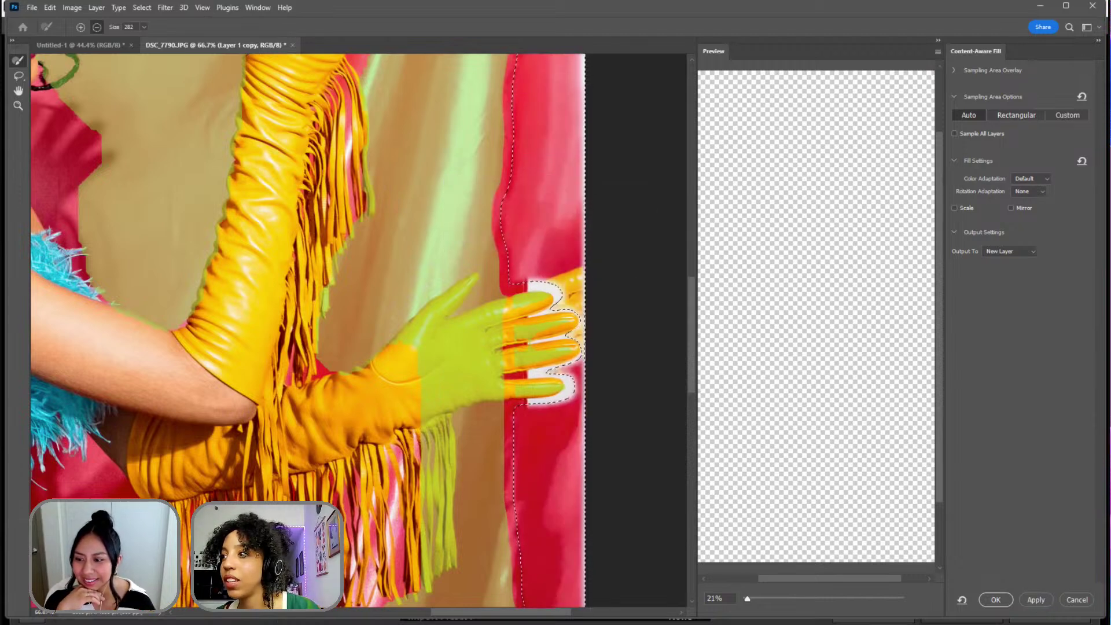
{"action": "left_click", "coordinate": [1032, 599]}
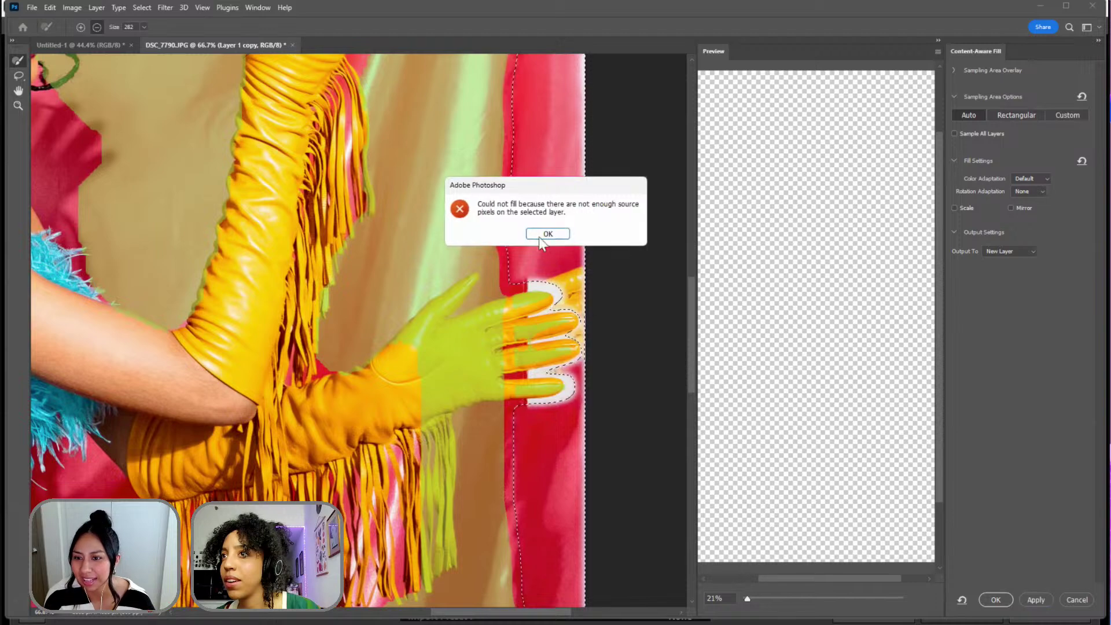
{"action": "key", "text": "Return"}
{"action": "left_click", "coordinate": [990, 600]}
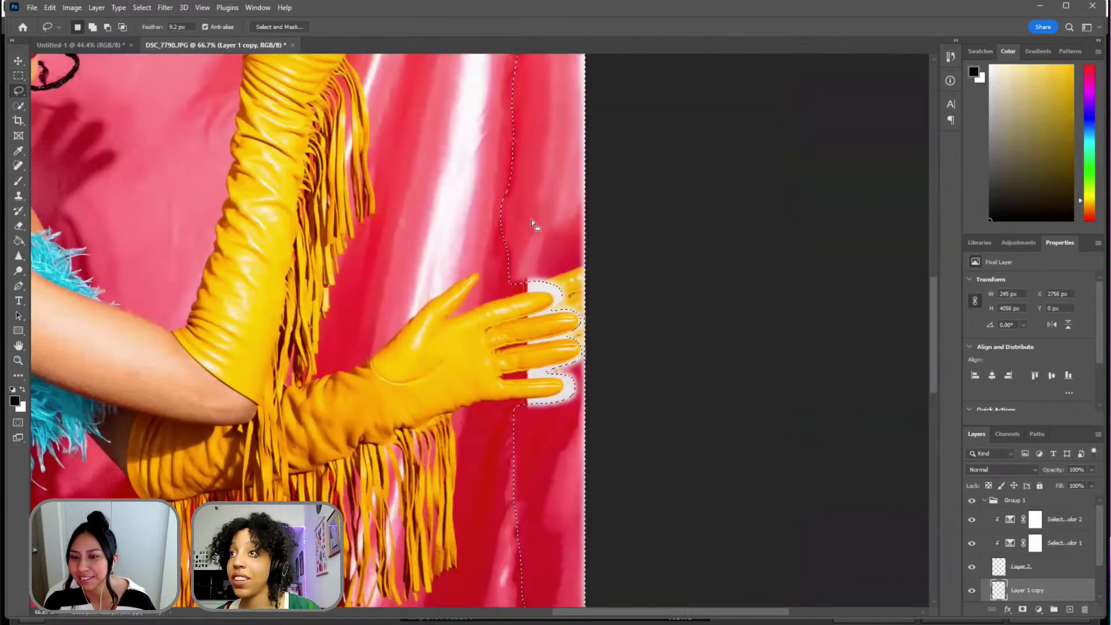
{"action": "key", "text": "ctrl+d"}
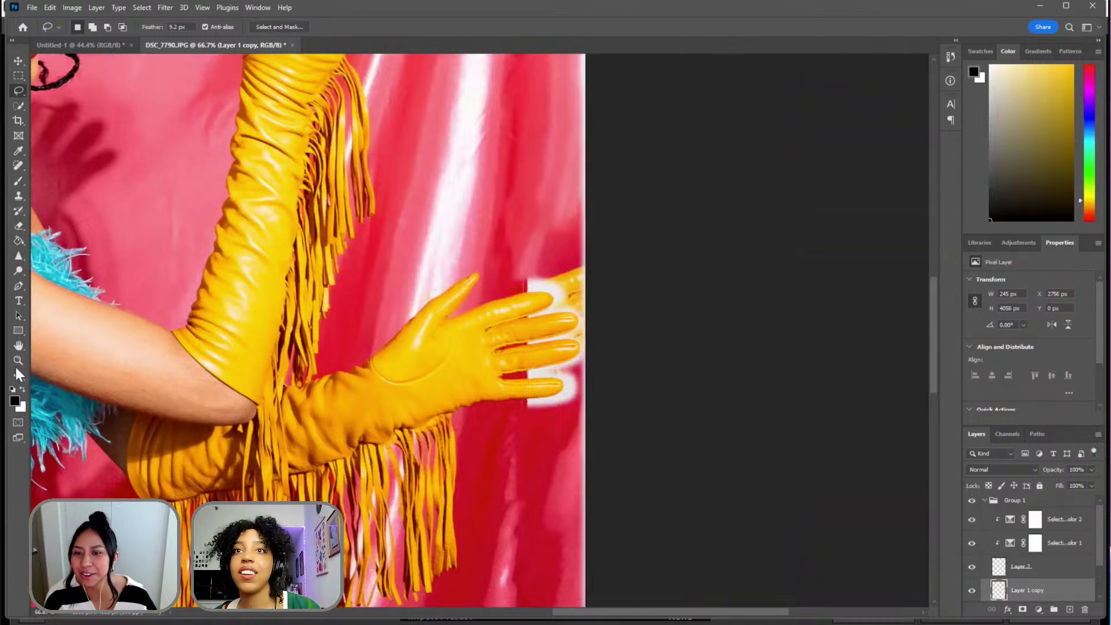
- Clone Stamp pink backdrop over the duplicated glove and faded photo edge above the fingertips, using a brush size of 70
{"action": "left_click", "coordinate": [18, 361]}
{"action": "left_click", "coordinate": [588, 290]}
{"action": "left_click", "coordinate": [456, 253]}
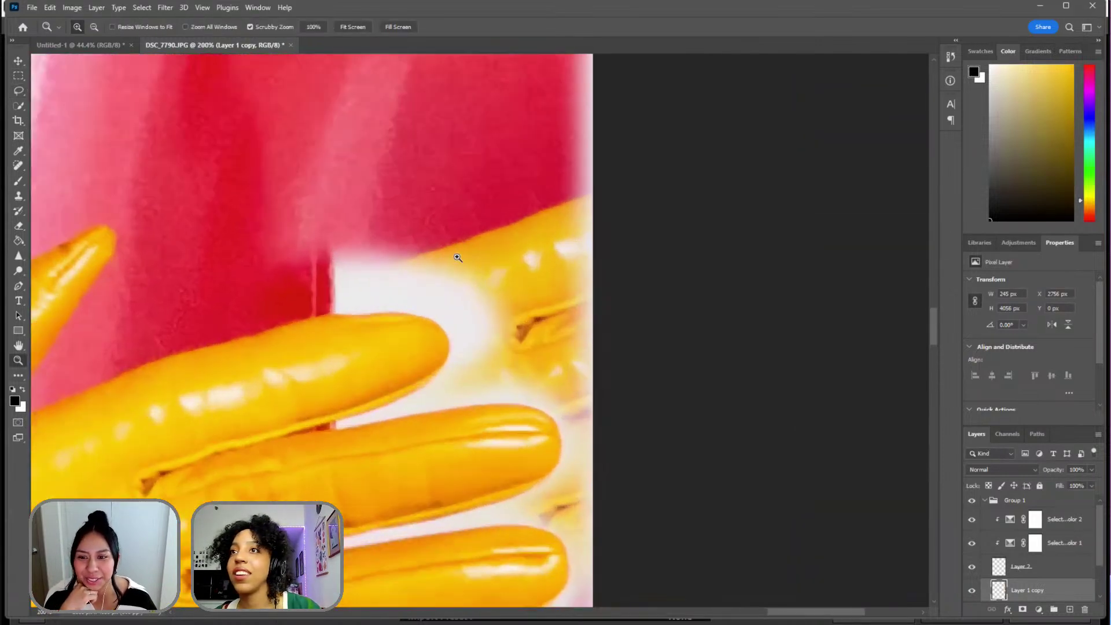
{"action": "left_click", "coordinate": [18, 196]}
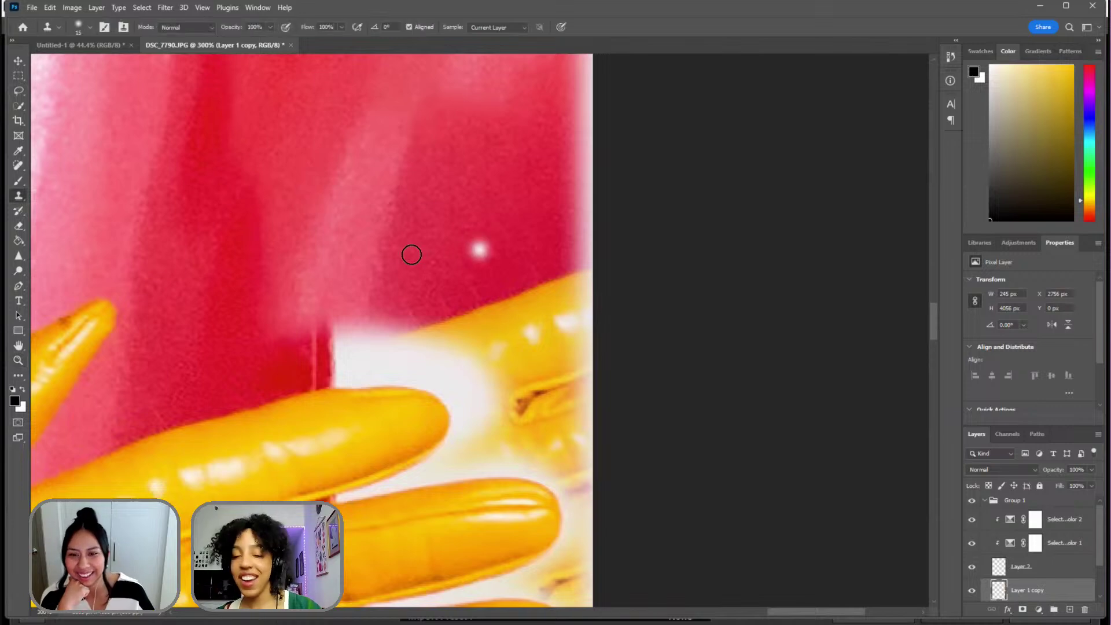
{"action": "key", "text": "bracketright"}
{"action": "key", "text": "bracketright"}
{"action": "key", "text": "bracketright"}
{"action": "key", "text": "bracketright"}
{"action": "key", "text": "bracketright"}
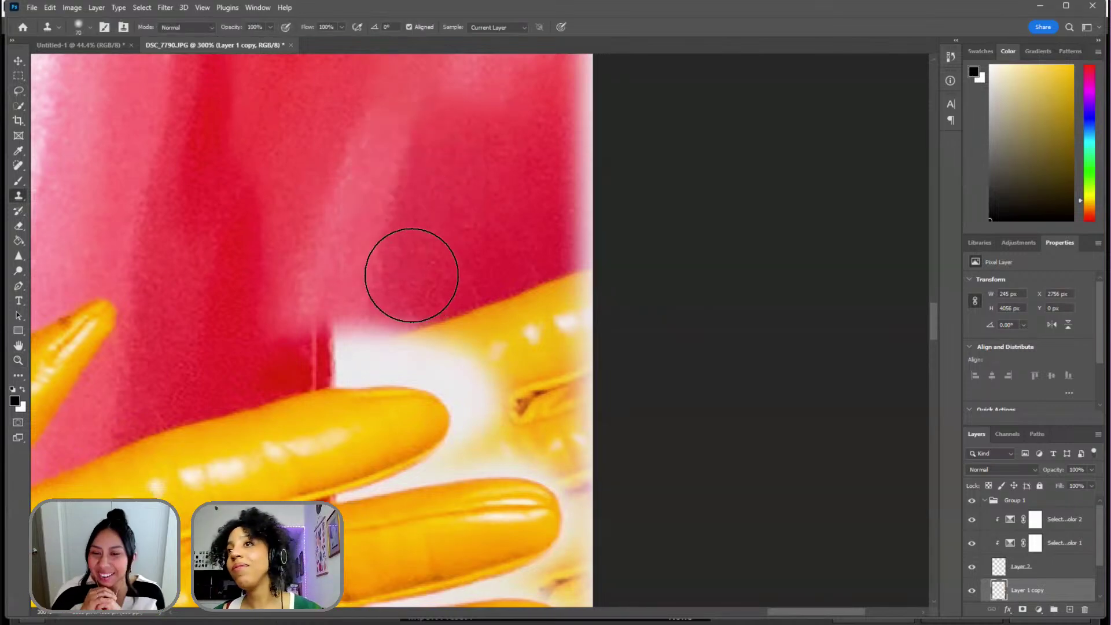
{"action": "left_click_drag", "start_coordinate": [411, 272], "coordinate": [553, 285]}
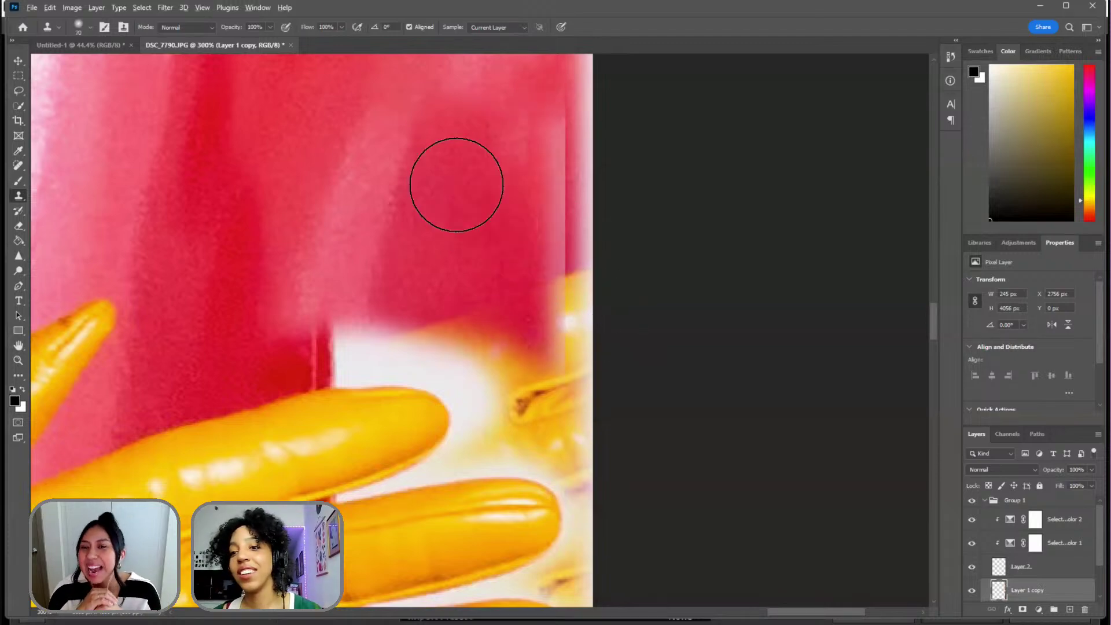
{"action": "mouse_move", "coordinate": [469, 266]}
{"action": "left_mouse_down"}
{"action": "mouse_move", "coordinate": [558, 248]}
{"action": "mouse_move", "coordinate": [545, 285]}
{"action": "mouse_move", "coordinate": [573, 220]}
{"action": "left_mouse_up"}
{"action": "mouse_move", "coordinate": [556, 292]}
{"action": "left_mouse_down"}
{"action": "mouse_move", "coordinate": [566, 255]}
{"action": "mouse_move", "coordinate": [573, 295]}
{"action": "mouse_move", "coordinate": [603, 342]}
{"action": "left_mouse_up"}
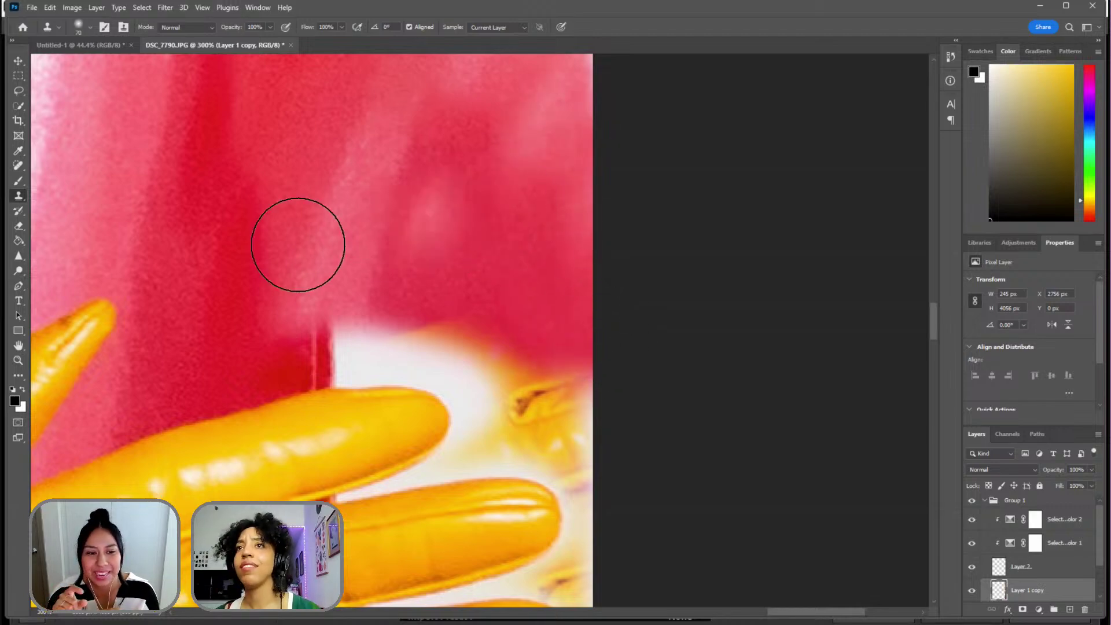
- Clone darker red fabric across the backdrop seam and the white halo just above the index finger
{"action": "left_click_drag", "start_coordinate": [292, 241], "coordinate": [351, 212]}
{"action": "left_click", "coordinate": [210, 304], "text": "alt"}
{"action": "mouse_move", "coordinate": [344, 307]}
{"action": "left_mouse_down"}
{"action": "mouse_move", "coordinate": [367, 307]}
{"action": "mouse_move", "coordinate": [317, 313]}
{"action": "mouse_move", "coordinate": [515, 326]}
{"action": "mouse_move", "coordinate": [501, 326]}
{"action": "mouse_move", "coordinate": [556, 374]}
{"action": "mouse_move", "coordinate": [535, 285]}
{"action": "left_mouse_up"}
{"action": "scroll", "coordinate": [541, 224], "scroll_direction": "down", "scroll_amount": 1}
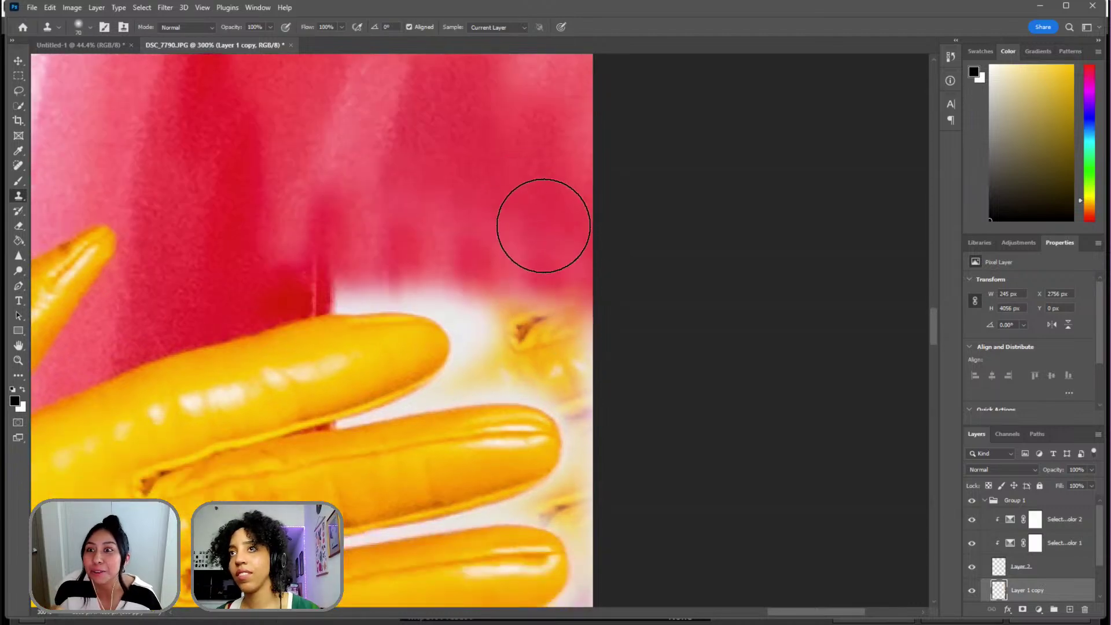
- Reduce the Clone Stamp brush to 30 and cover the remaining duplicated glove and white gaps around the index fingertip
{"action": "scroll", "coordinate": [551, 253], "scroll_direction": "up", "scroll_amount": 3}
{"action": "key", "text": "bracketleft"}
{"action": "key", "text": "bracketleft"}
{"action": "key", "text": "bracketleft"}
{"action": "key", "text": "bracketleft"}
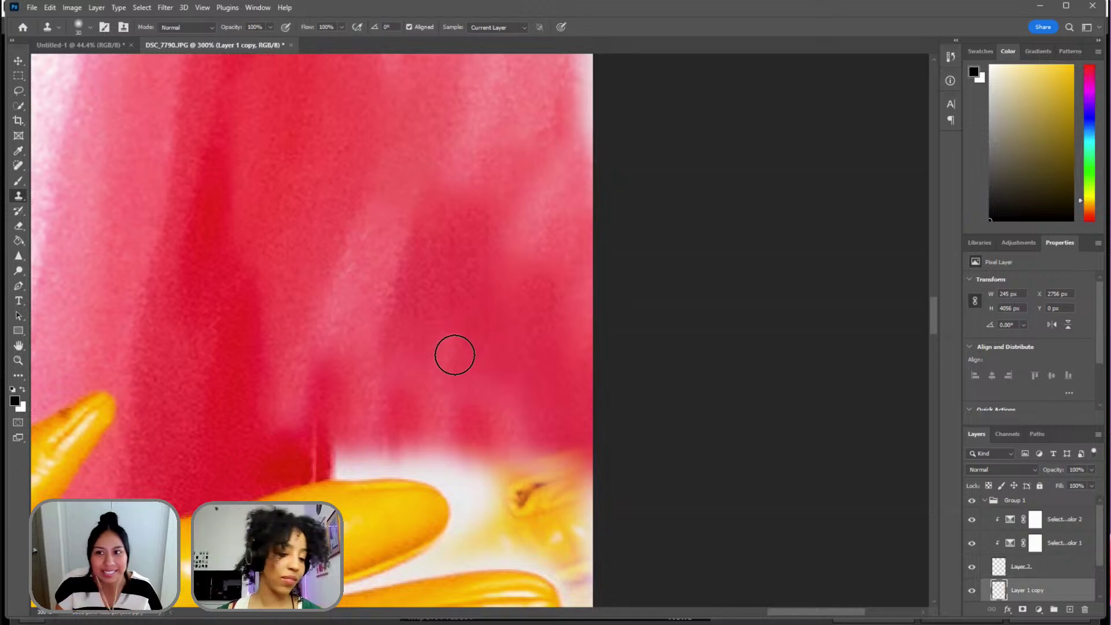
{"action": "left_click", "coordinate": [464, 343], "text": "alt"}
{"action": "mouse_move", "coordinate": [488, 446]}
{"action": "left_mouse_down"}
{"action": "mouse_move", "coordinate": [487, 515]}
{"action": "mouse_move", "coordinate": [527, 449]}
{"action": "mouse_move", "coordinate": [525, 488]}
{"action": "mouse_move", "coordinate": [608, 395]}
{"action": "left_mouse_up"}
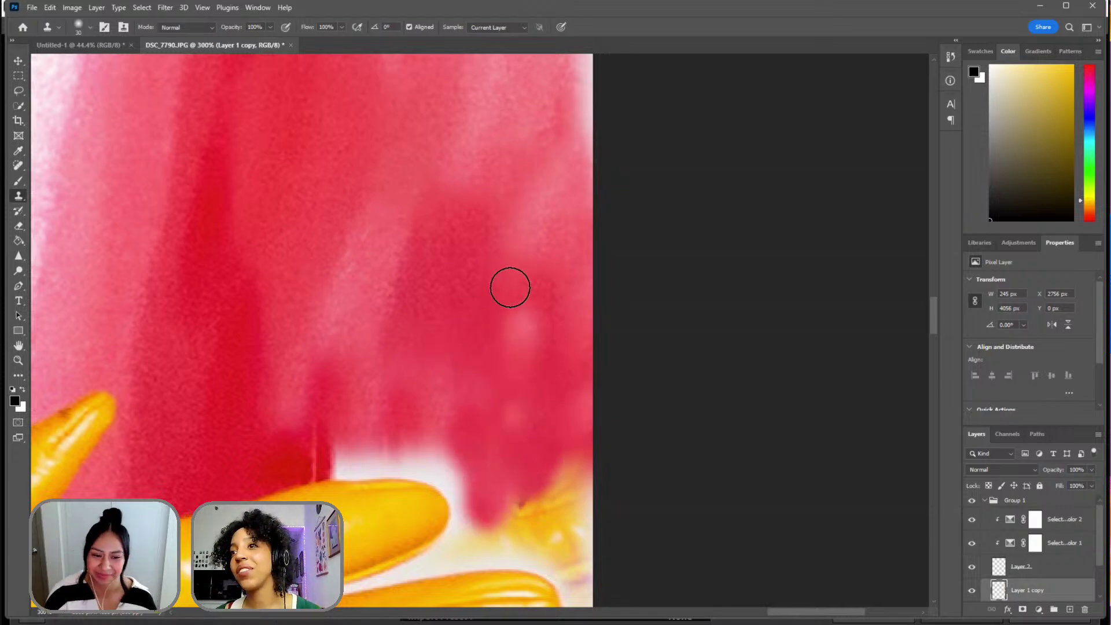
{"action": "mouse_move", "coordinate": [515, 513]}
{"action": "left_mouse_down"}
{"action": "mouse_move", "coordinate": [578, 498]}
{"action": "mouse_move", "coordinate": [553, 478]}
{"action": "mouse_move", "coordinate": [573, 523]}
{"action": "mouse_move", "coordinate": [575, 468]}
{"action": "mouse_move", "coordinate": [588, 539]}
{"action": "mouse_move", "coordinate": [501, 537]}
{"action": "mouse_move", "coordinate": [524, 551]}
{"action": "left_mouse_up"}
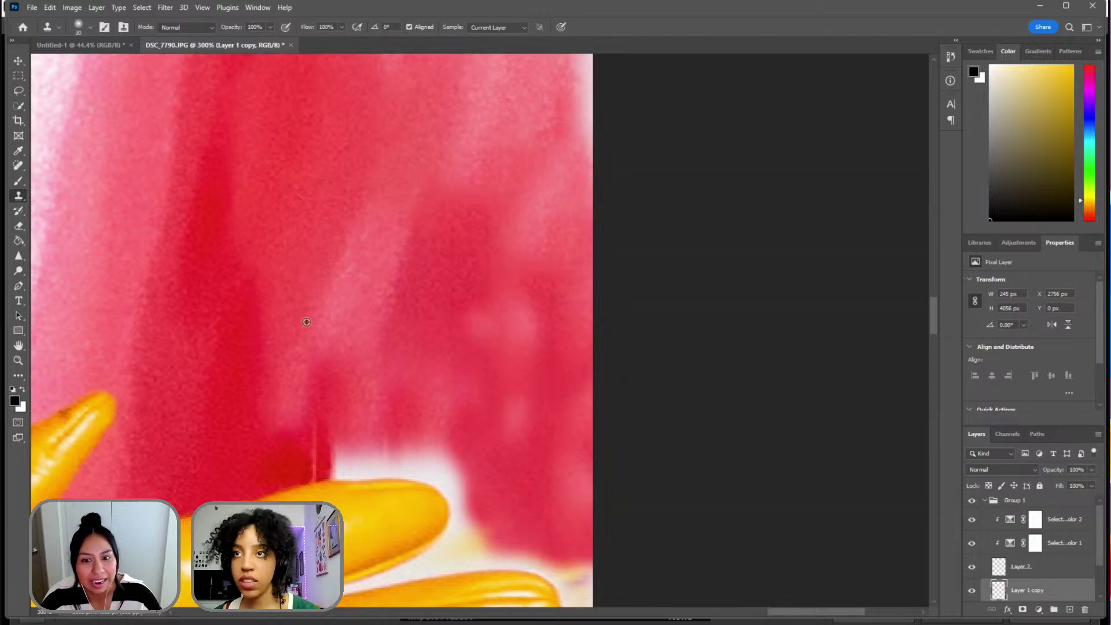
{"action": "mouse_move", "coordinate": [331, 451]}
{"action": "left_mouse_down"}
{"action": "mouse_move", "coordinate": [384, 456]}
{"action": "mouse_move", "coordinate": [307, 453]}
{"action": "mouse_move", "coordinate": [453, 459]}
{"action": "mouse_move", "coordinate": [493, 484]}
{"action": "mouse_move", "coordinate": [457, 469]}
{"action": "left_mouse_up"}
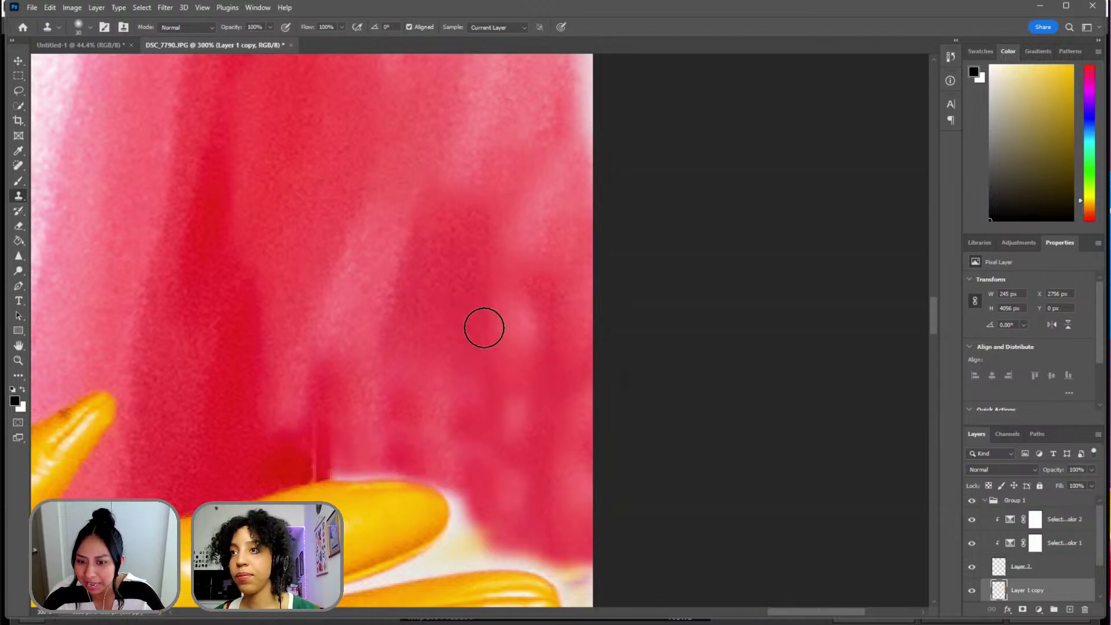
- Clone red backdrop over the white halo along the underside of the lowest gloved finger
{"action": "scroll", "coordinate": [509, 318], "scroll_direction": "down", "scroll_amount": 10}
{"action": "scroll", "coordinate": [537, 325], "scroll_direction": "down", "scroll_amount": 6}
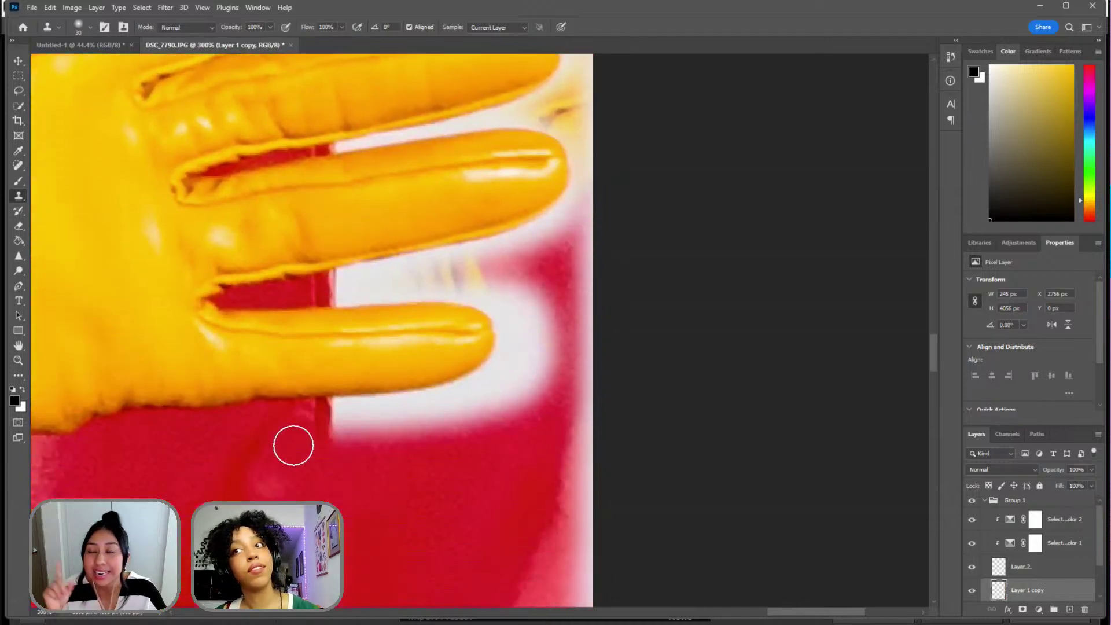
{"action": "mouse_move", "coordinate": [375, 427]}
{"action": "left_mouse_down"}
{"action": "mouse_move", "coordinate": [411, 426]}
{"action": "mouse_move", "coordinate": [347, 437]}
{"action": "mouse_move", "coordinate": [524, 379]}
{"action": "mouse_move", "coordinate": [460, 426]}
{"action": "mouse_move", "coordinate": [535, 401]}
{"action": "mouse_move", "coordinate": [573, 404]}
{"action": "left_mouse_up"}
{"action": "scroll", "coordinate": [529, 387], "scroll_direction": "down", "scroll_amount": 6}
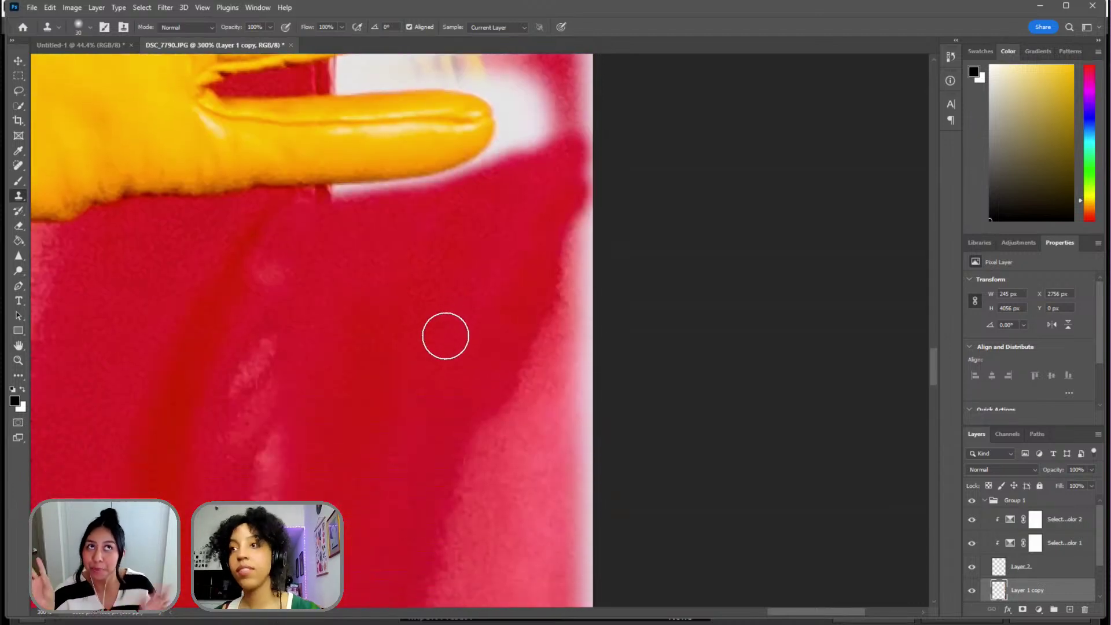
- Enlarge the Clone Stamp brush to 90 and cover the white fade on the photo's right edge just below the hand
{"action": "key", "text": "bracketright"}
{"action": "key", "text": "bracketright"}
{"action": "key", "text": "bracketright"}
{"action": "key", "text": "bracketright"}
{"action": "key", "text": "bracketright"}
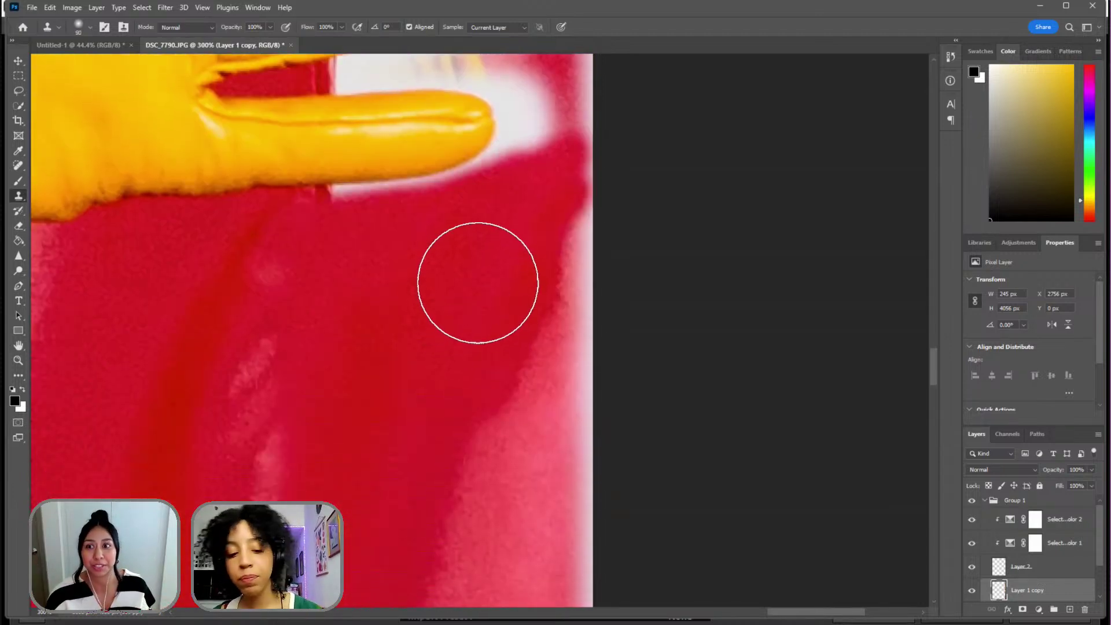
{"action": "left_click", "coordinate": [477, 284], "text": "alt"}
{"action": "mouse_move", "coordinate": [570, 223]}
{"action": "left_mouse_down"}
{"action": "mouse_move", "coordinate": [579, 535]}
{"action": "mouse_move", "coordinate": [558, 388]}
{"action": "left_mouse_up"}
{"action": "scroll", "coordinate": [559, 388], "scroll_direction": "down", "scroll_amount": 8}
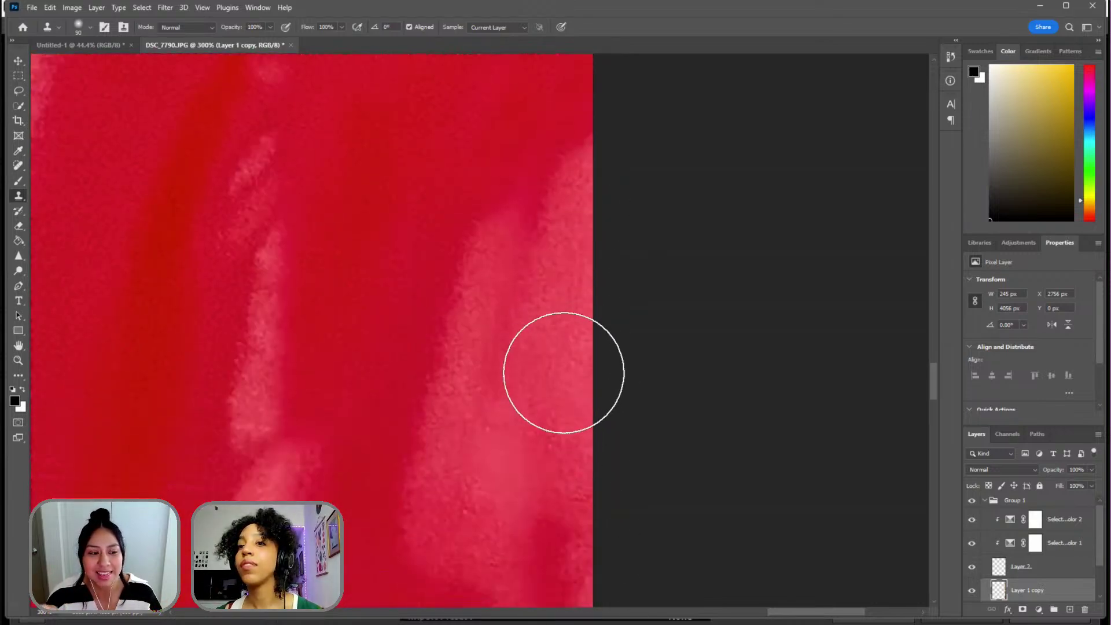
- Clone red fabric over the white fade along the photo's right edge, down to the creases near the lower corner
{"action": "scroll", "coordinate": [551, 363], "scroll_direction": "down", "scroll_amount": 8}
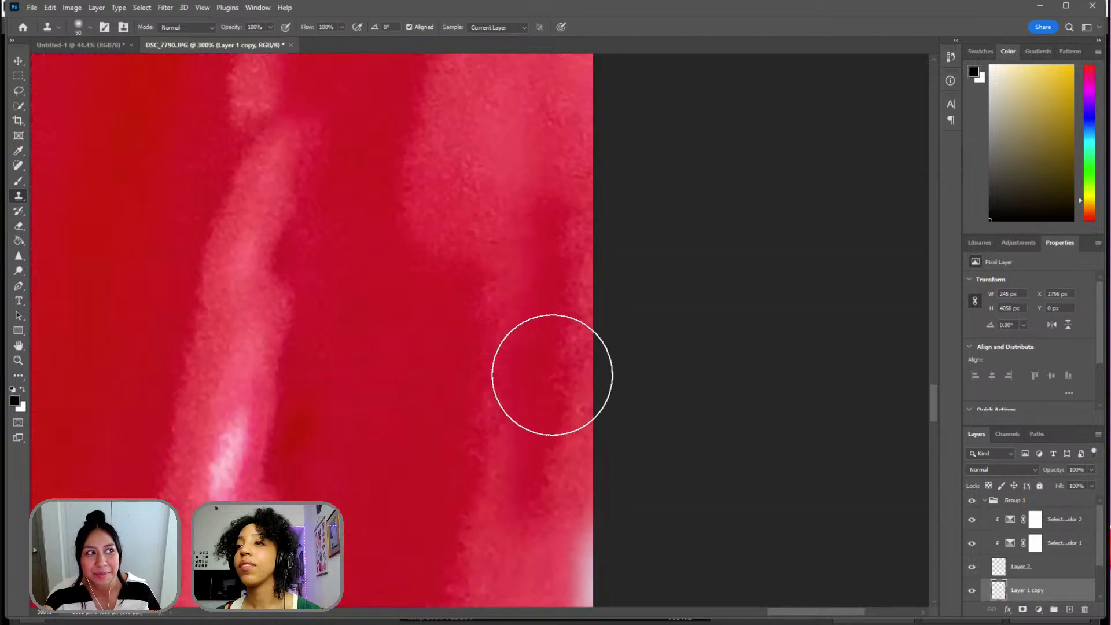
{"action": "scroll", "coordinate": [561, 352], "scroll_direction": "down", "scroll_amount": 6}
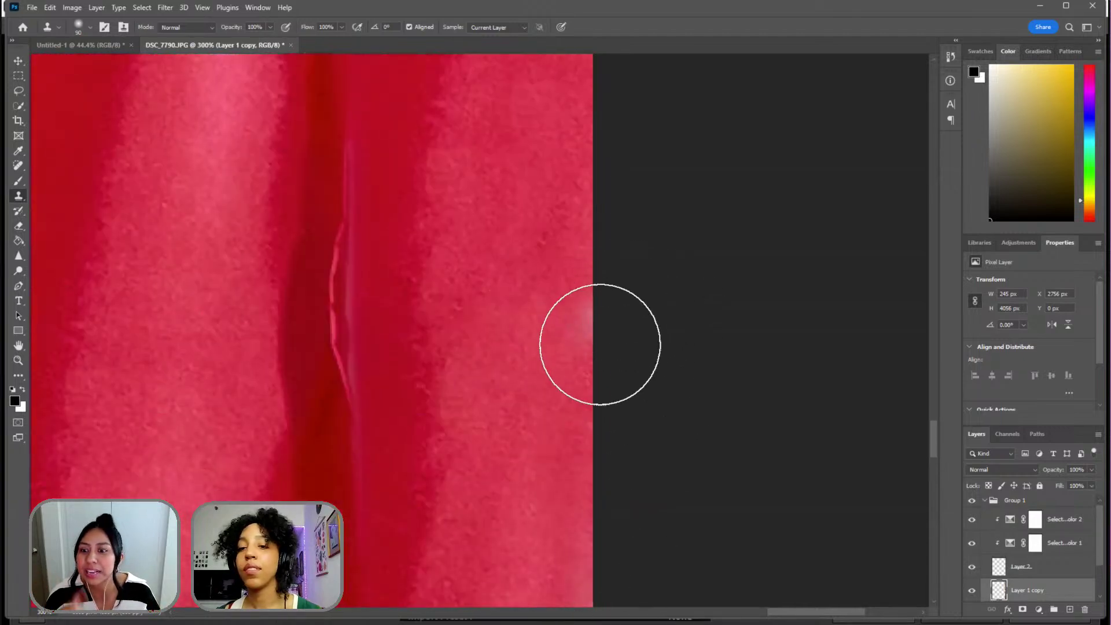
{"action": "scroll", "coordinate": [597, 391], "scroll_direction": "down", "scroll_amount": 3}
{"action": "scroll", "coordinate": [597, 390], "scroll_direction": "down", "scroll_amount": 6}
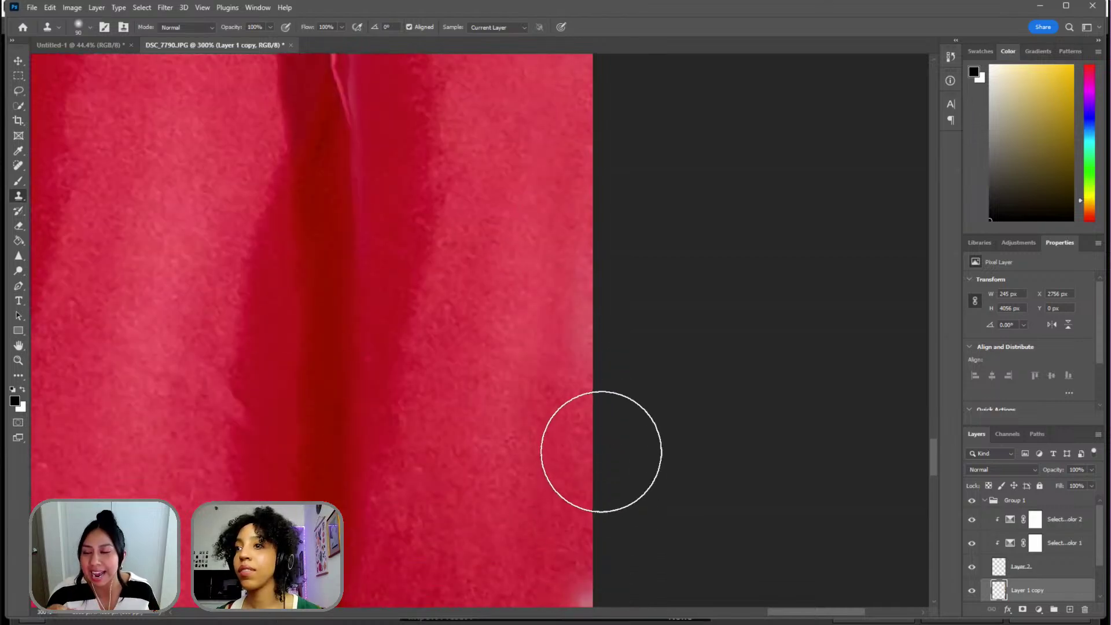
{"action": "scroll", "coordinate": [613, 478], "scroll_direction": "down", "scroll_amount": 3}
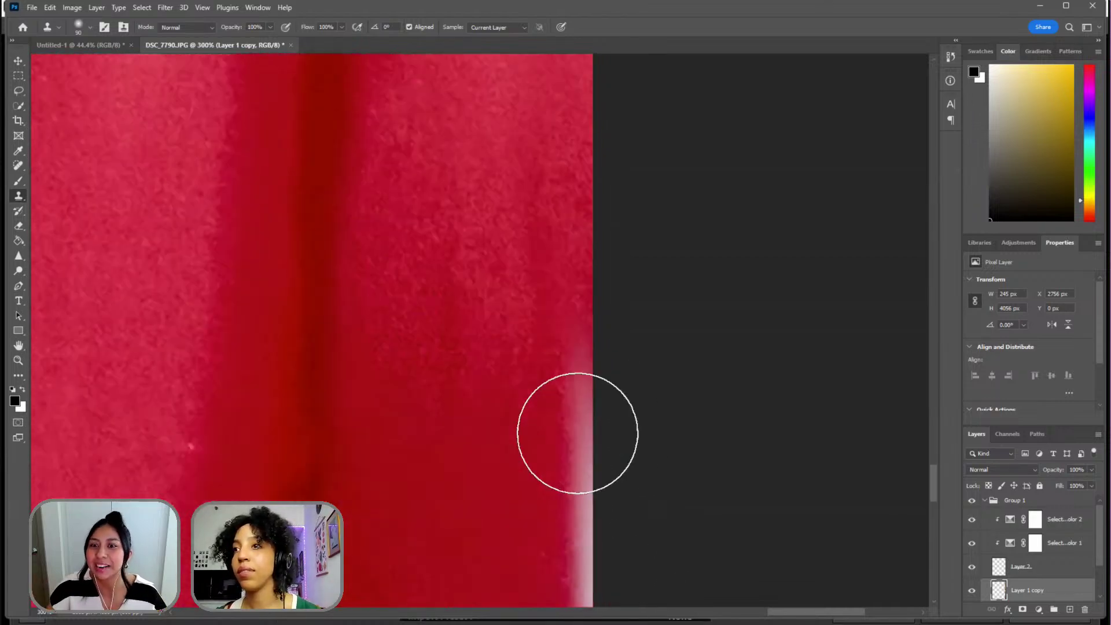
{"action": "scroll", "coordinate": [610, 464], "scroll_direction": "down", "scroll_amount": 8}
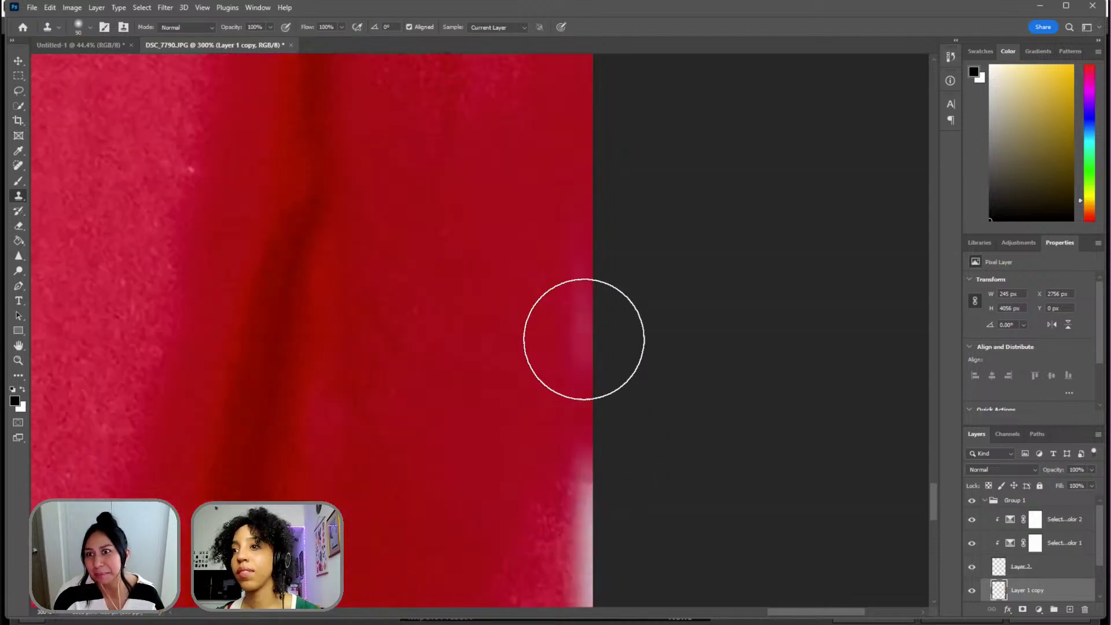
{"action": "scroll", "coordinate": [607, 484], "scroll_direction": "down", "scroll_amount": 5}
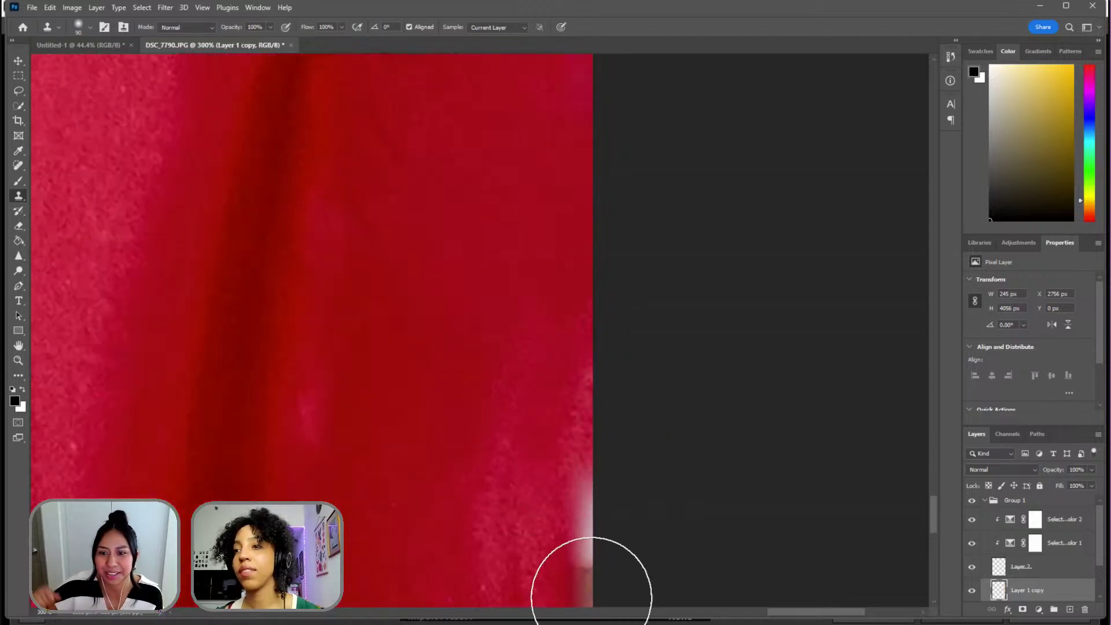
{"action": "scroll", "coordinate": [652, 466], "scroll_direction": "down", "scroll_amount": 6}
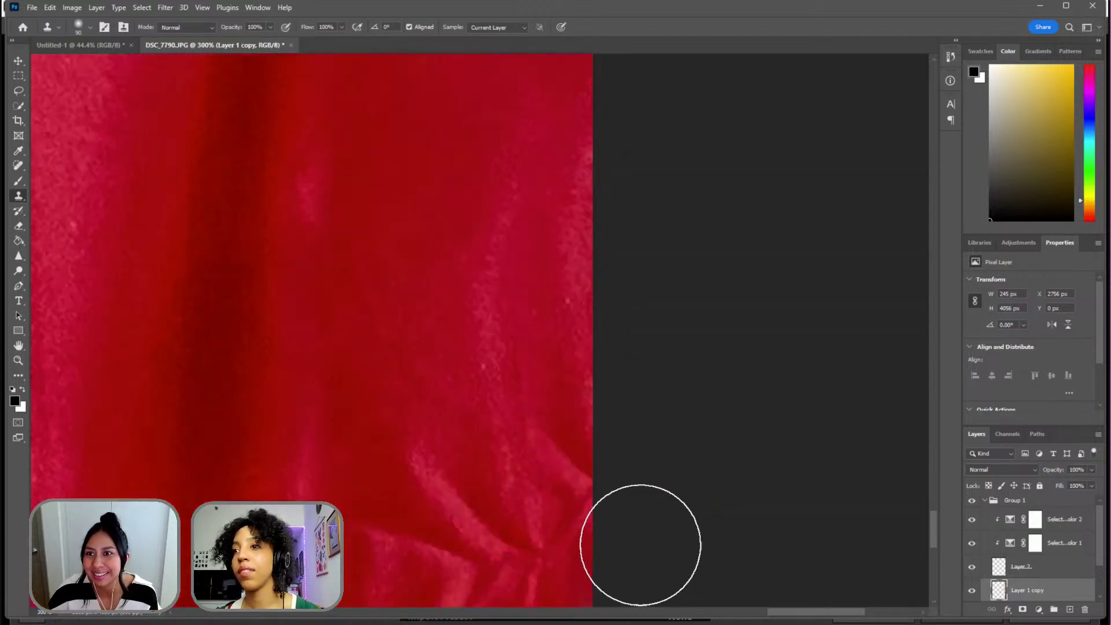
- Clone smooth fabric over the creases and pale fringe against the photo's right edge near the lower corner
{"action": "left_click", "coordinate": [524, 189], "text": "alt"}
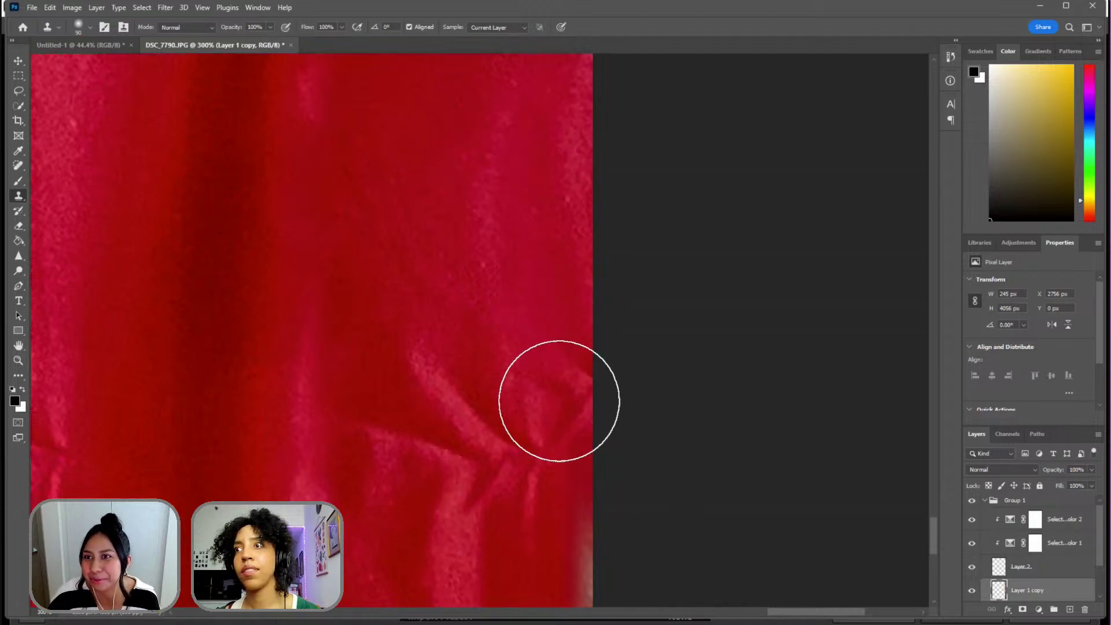
{"action": "left_click_drag", "start_coordinate": [555, 401], "coordinate": [560, 432]}
{"action": "scroll", "coordinate": [580, 459], "scroll_direction": "down", "scroll_amount": 3}
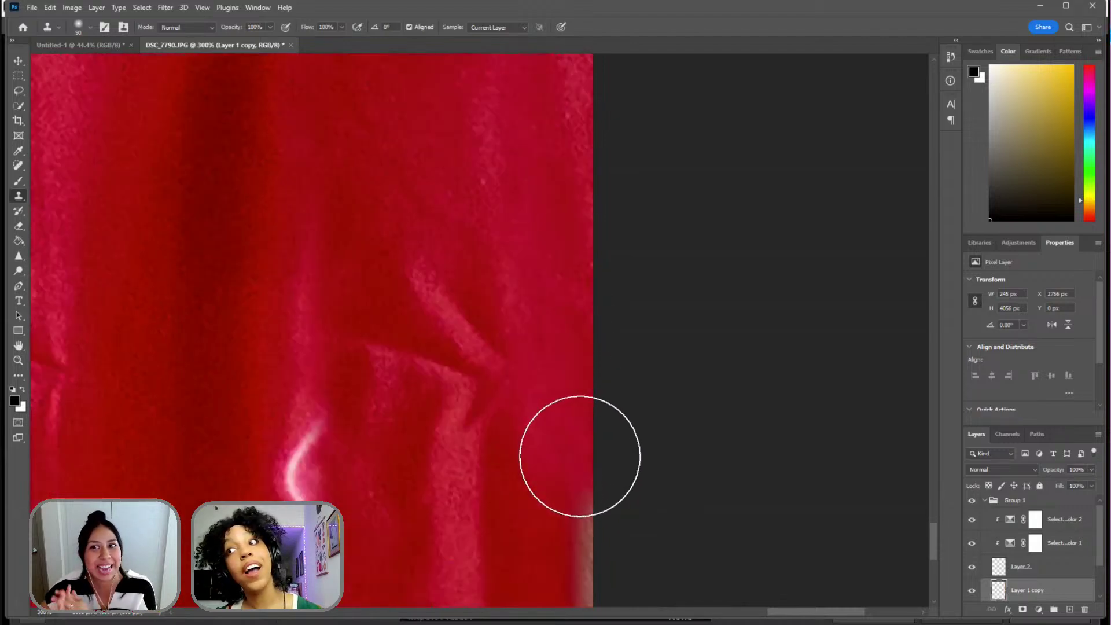
{"action": "scroll", "coordinate": [571, 417], "scroll_direction": "down", "scroll_amount": 2}
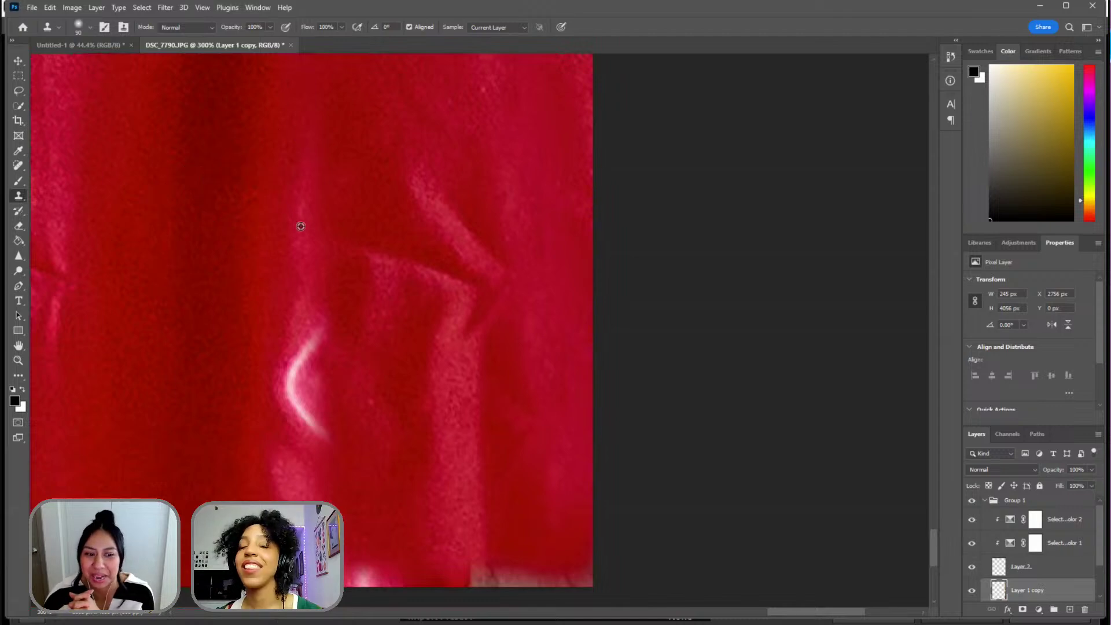
- Clone plain red fabric over the bright curved highlight and diagonal folds in the backdrop's lower right area
{"action": "mouse_move", "coordinate": [300, 359]}
{"action": "left_mouse_down"}
{"action": "mouse_move", "coordinate": [320, 442]}
{"action": "mouse_move", "coordinate": [322, 369]}
{"action": "mouse_move", "coordinate": [289, 441]}
{"action": "mouse_move", "coordinate": [331, 506]}
{"action": "mouse_move", "coordinate": [337, 558]}
{"action": "left_mouse_up"}
{"action": "scroll", "coordinate": [393, 261], "scroll_direction": "up", "scroll_amount": 3}
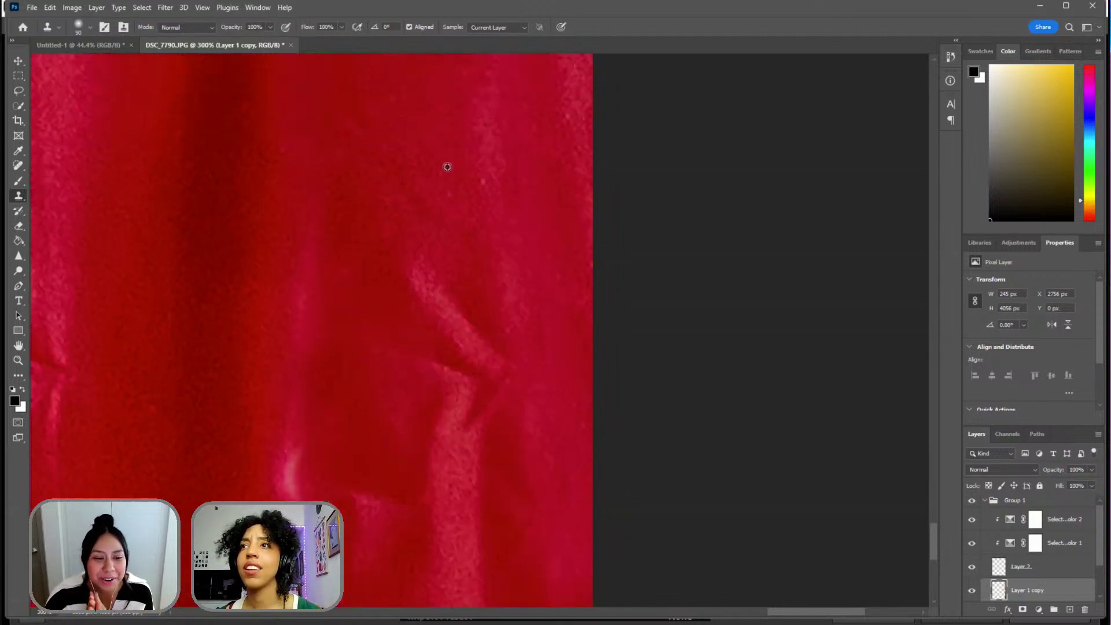
{"action": "mouse_move", "coordinate": [449, 300]}
{"action": "left_mouse_down"}
{"action": "mouse_move", "coordinate": [451, 385]}
{"action": "mouse_move", "coordinate": [422, 372]}
{"action": "mouse_move", "coordinate": [434, 397]}
{"action": "mouse_move", "coordinate": [471, 420]}
{"action": "mouse_move", "coordinate": [393, 347]}
{"action": "left_mouse_up"}
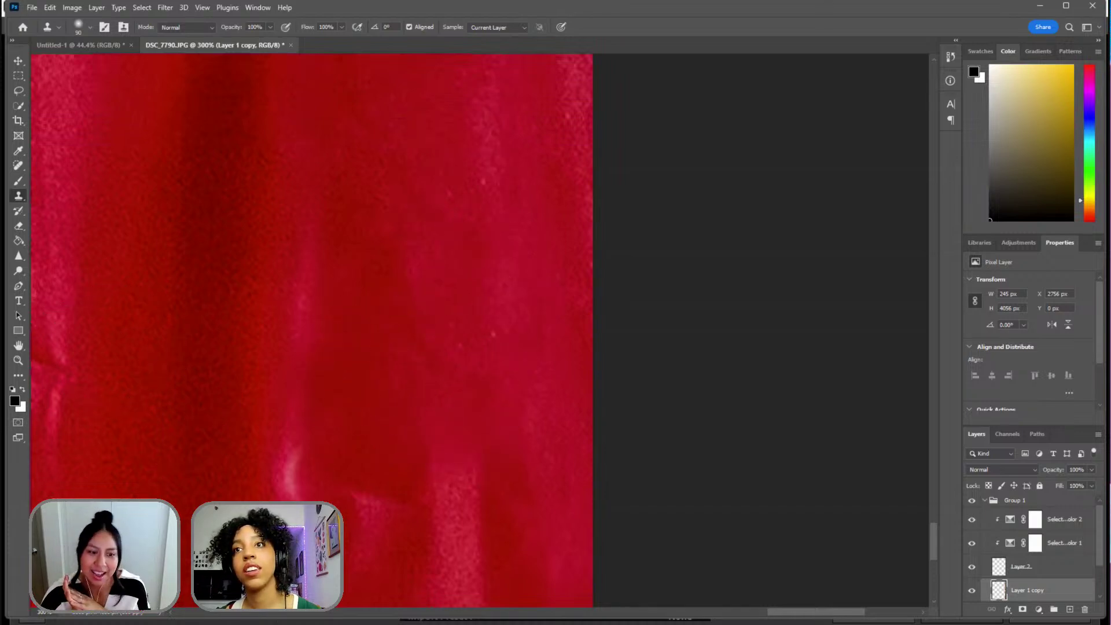
- Clone smooth red fabric over the small curved highlight beside the dark vertical fold in the lower backdrop
{"action": "left_click", "coordinate": [298, 356], "text": "alt"}
{"action": "left_click_drag", "start_coordinate": [297, 432], "coordinate": [290, 551]}
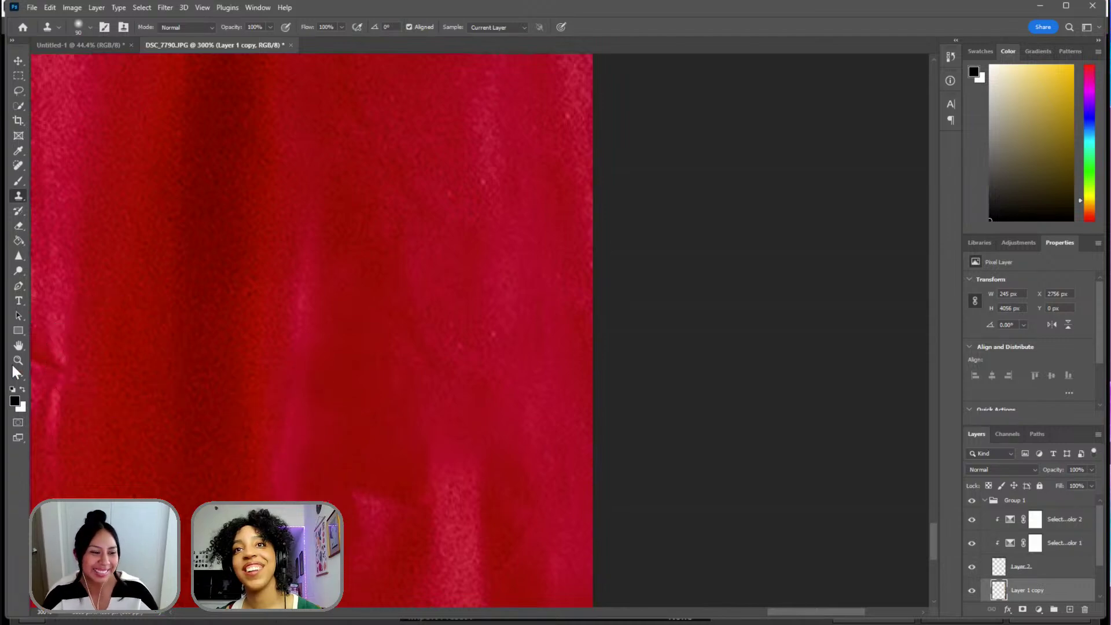
{"action": "key", "text": "z"}
{"action": "right_click", "coordinate": [492, 242]}
{"action": "left_click", "coordinate": [509, 249]}
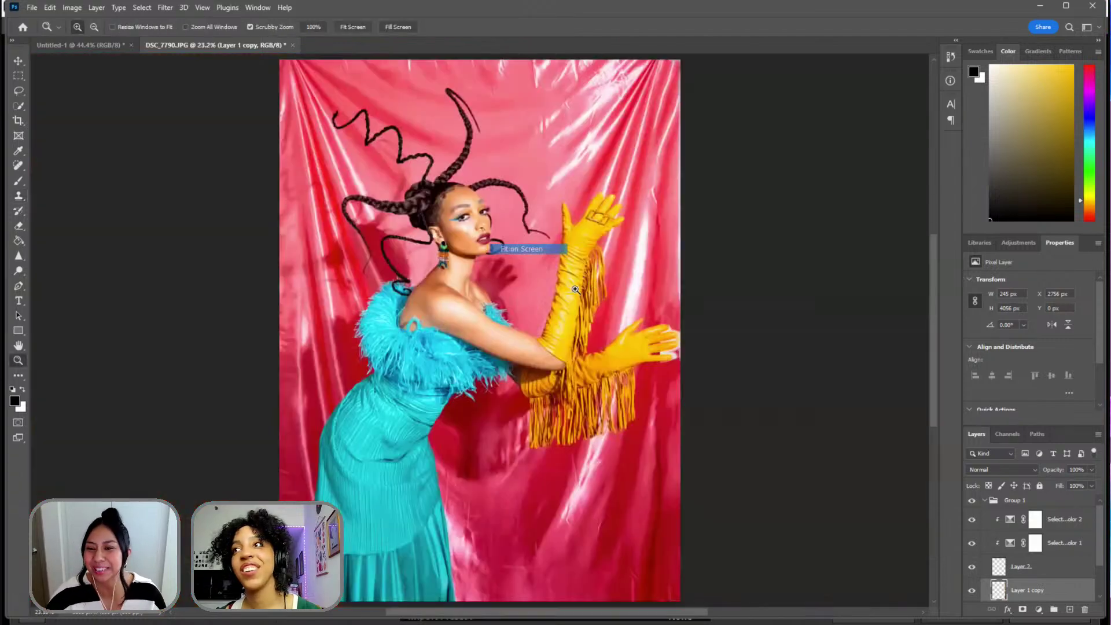
- Clone pink fabric over the pale marks on the photo's right edge, level with the raised glove
{"action": "left_click_drag", "start_coordinate": [685, 335], "coordinate": [709, 286]}
{"action": "scroll", "coordinate": [709, 285], "scroll_direction": "up", "scroll_amount": 2}
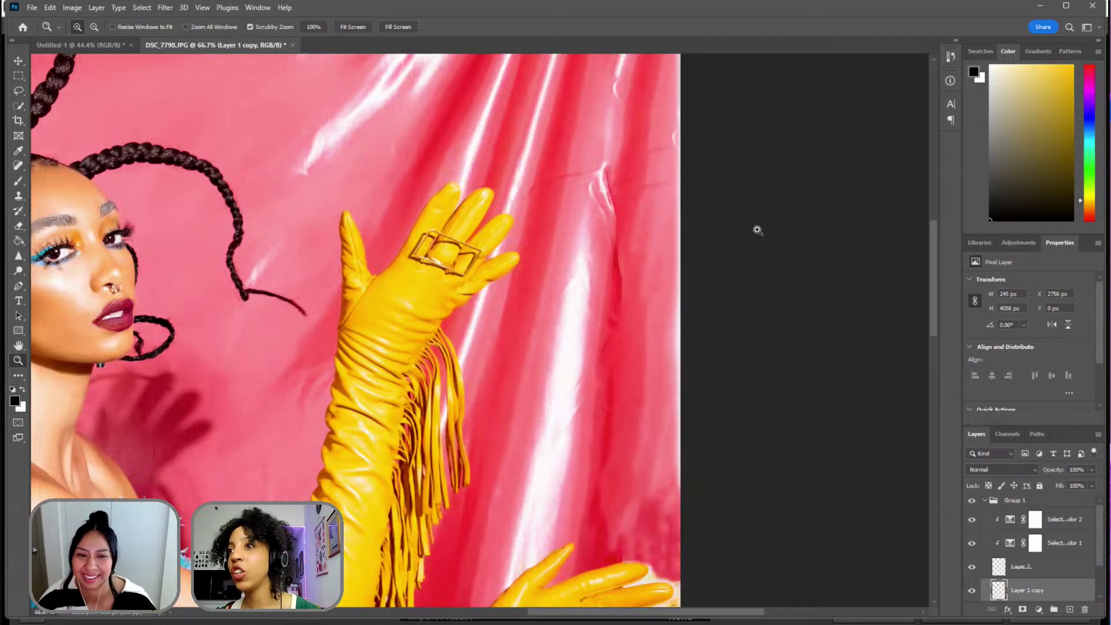
{"action": "scroll", "coordinate": [758, 230], "scroll_direction": "up", "scroll_amount": 9}
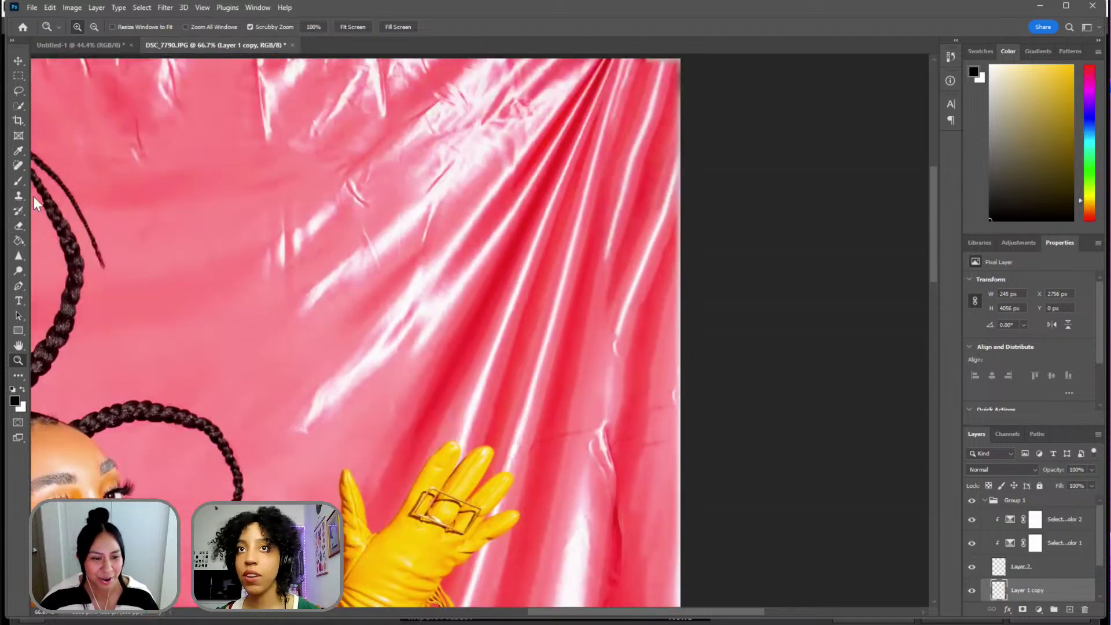
{"action": "key", "text": "s"}
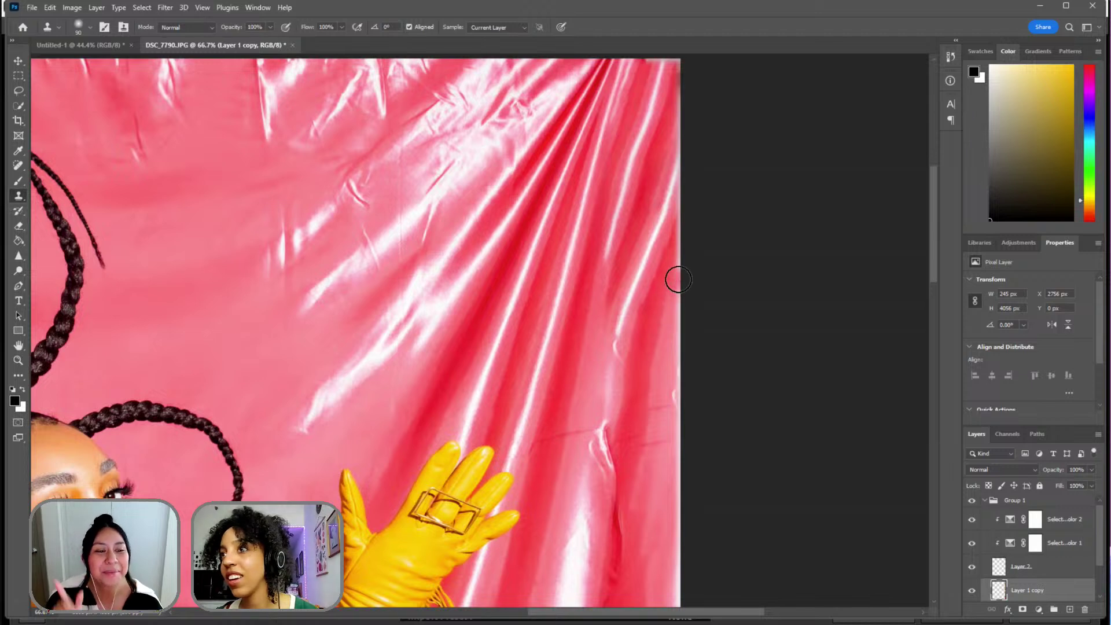
{"action": "mouse_move", "coordinate": [682, 305]}
{"action": "left_mouse_down"}
{"action": "mouse_move", "coordinate": [678, 407]}
{"action": "mouse_move", "coordinate": [669, 392]}
{"action": "mouse_move", "coordinate": [680, 394]}
{"action": "mouse_move", "coordinate": [675, 505]}
{"action": "mouse_move", "coordinate": [648, 379]}
{"action": "left_mouse_up"}
{"action": "scroll", "coordinate": [669, 393], "scroll_direction": "down", "scroll_amount": 3}
{"action": "scroll", "coordinate": [677, 315], "scroll_direction": "down", "scroll_amount": 4}
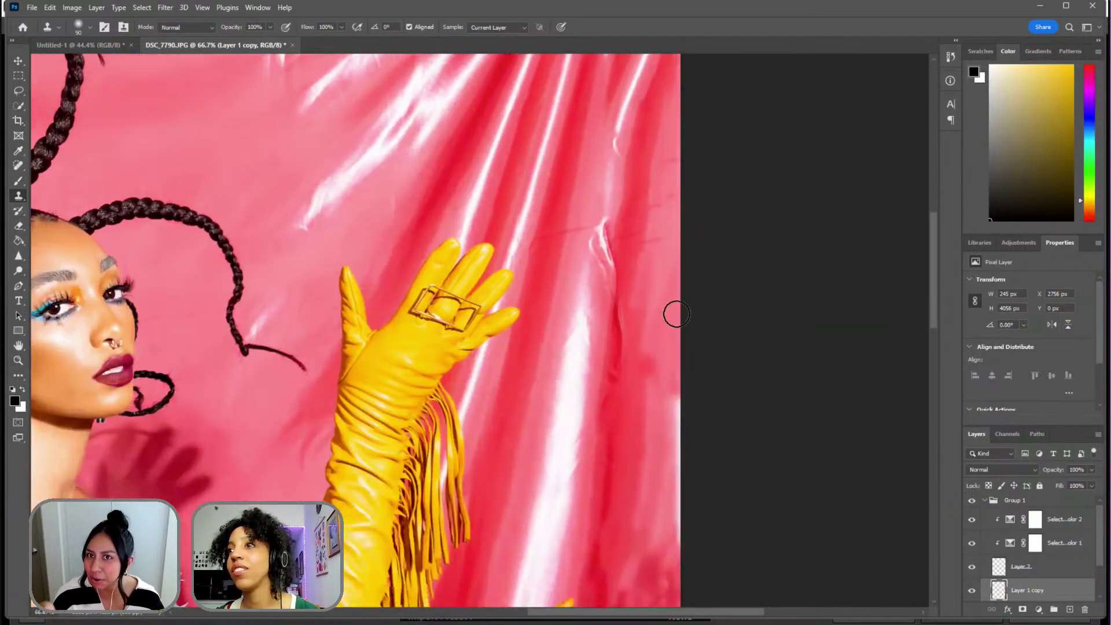
{"action": "scroll", "coordinate": [676, 315], "scroll_direction": "down", "scroll_amount": 3}
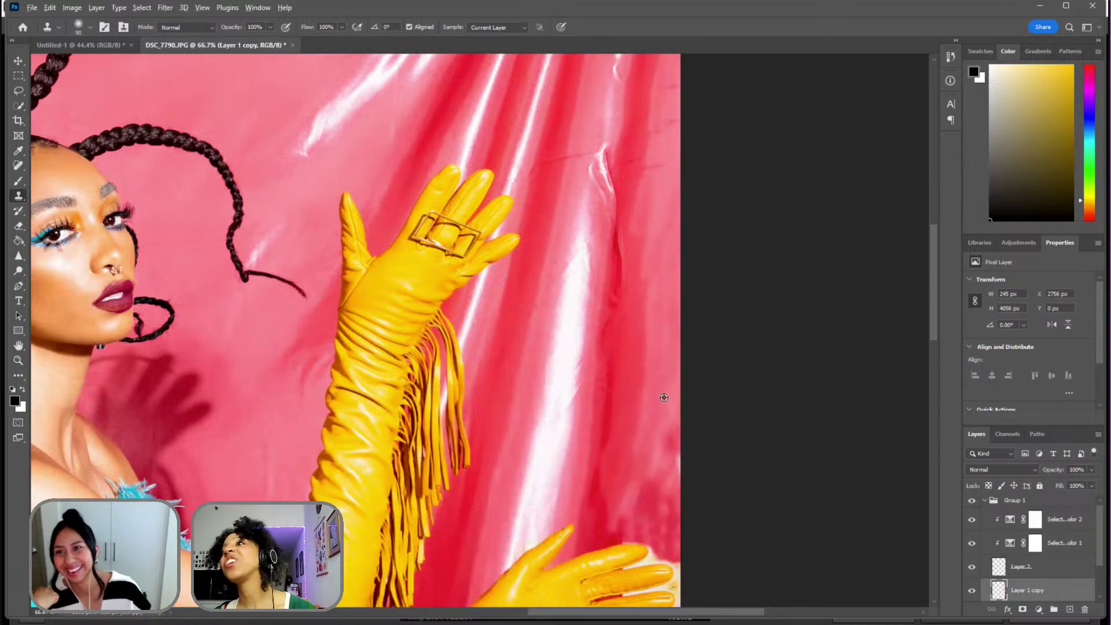
- Clone pink fabric over the curved white crease at the top of the wide highlight beside the raised glove
{"action": "scroll", "coordinate": [675, 362], "scroll_direction": "up", "scroll_amount": 6}
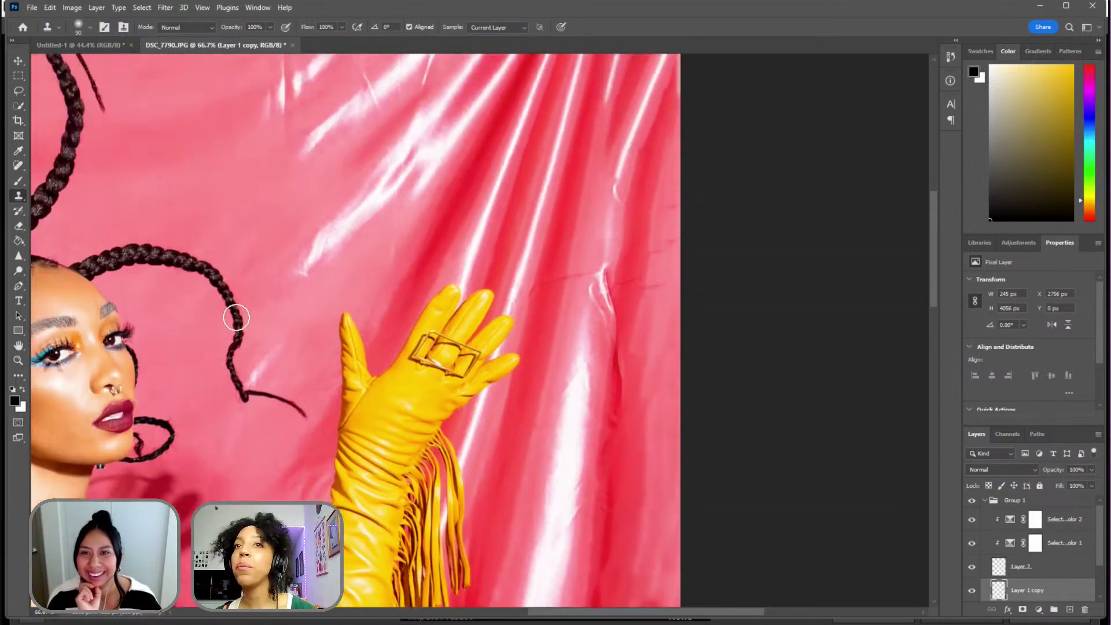
{"action": "scroll", "coordinate": [268, 326], "scroll_direction": "left", "scroll_amount": 10}
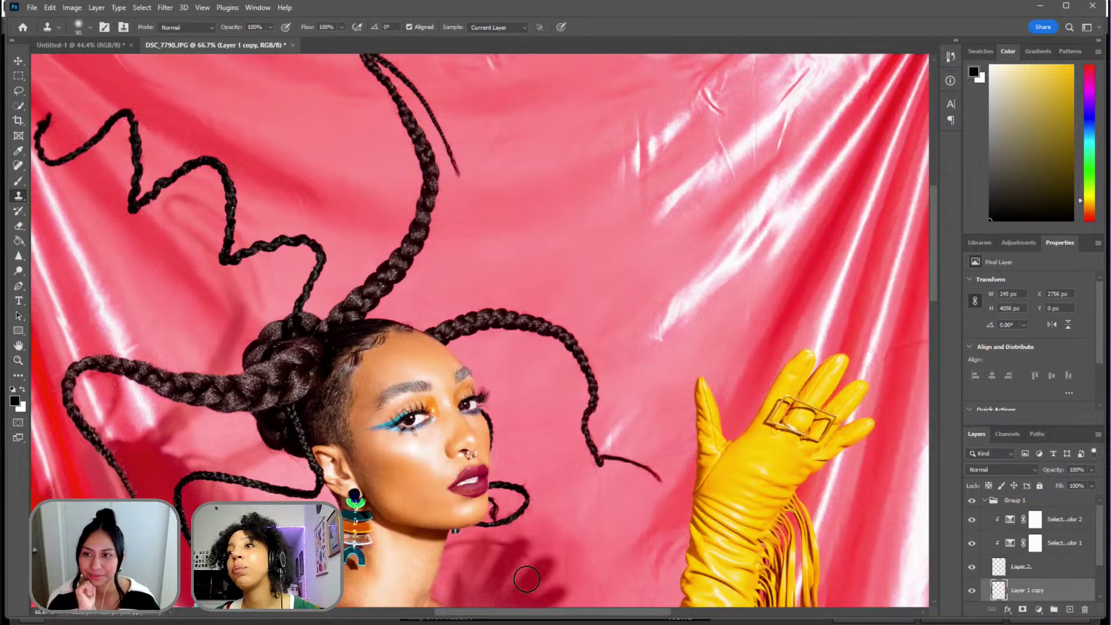
{"action": "scroll", "coordinate": [682, 607], "scroll_direction": "right", "scroll_amount": 18}
{"action": "scroll", "coordinate": [585, 598], "scroll_direction": "left", "scroll_amount": 8}
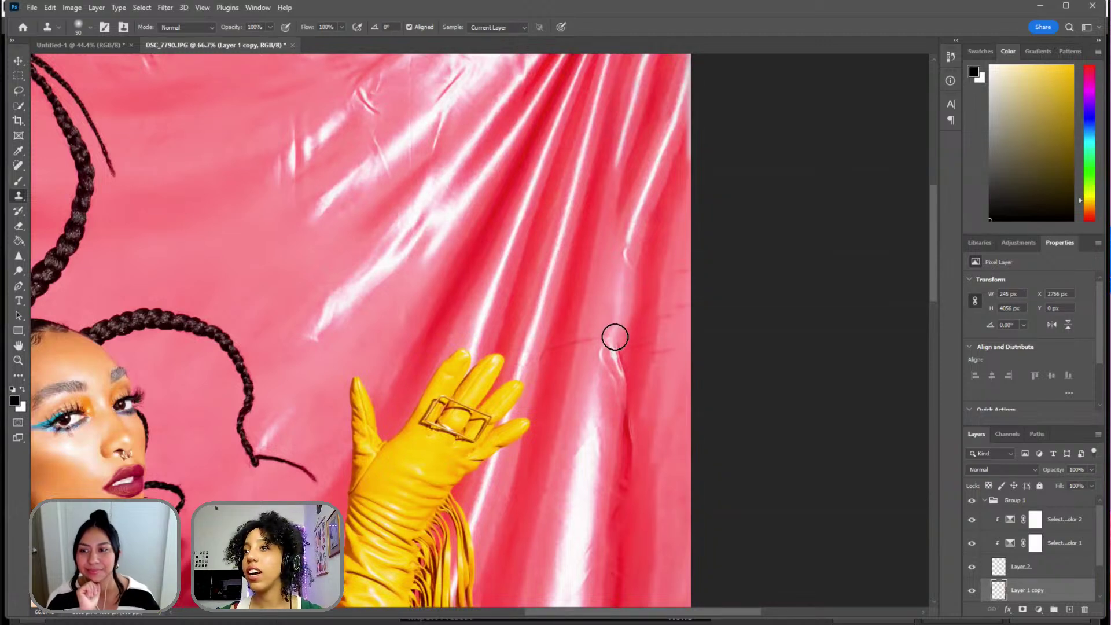
{"action": "mouse_move", "coordinate": [615, 365]}
{"action": "left_mouse_down"}
{"action": "mouse_move", "coordinate": [607, 354]}
{"action": "mouse_move", "coordinate": [604, 374]}
{"action": "left_mouse_up"}
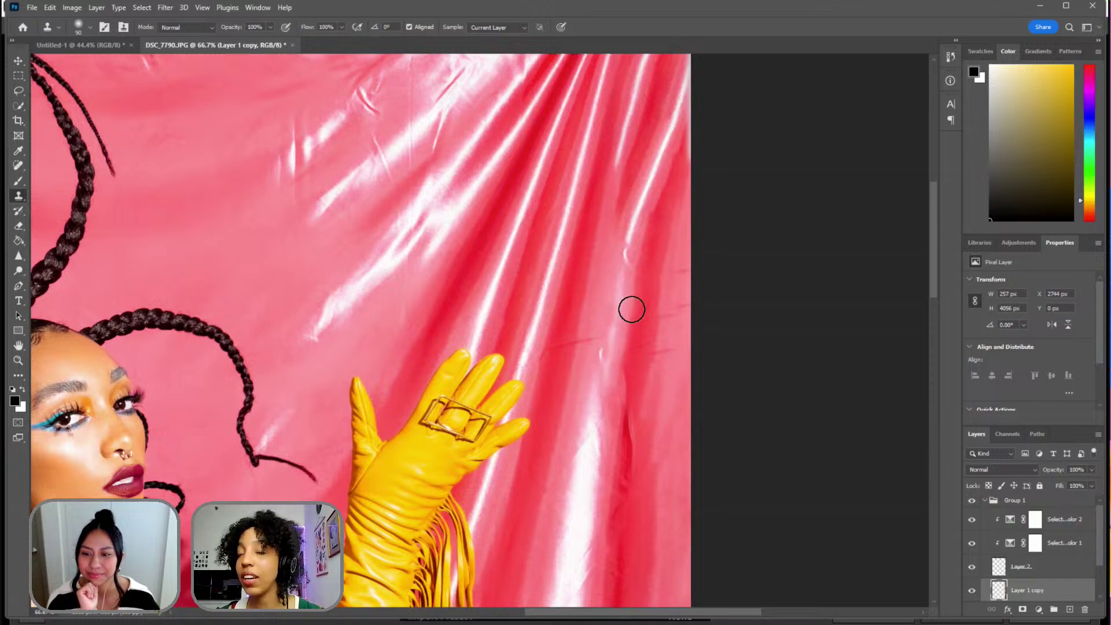
- Clone clean fabric on Layer 1 over the small creases around the shiny streaks above the raised glove
{"action": "scroll", "coordinate": [630, 307], "scroll_direction": "up", "scroll_amount": 5}
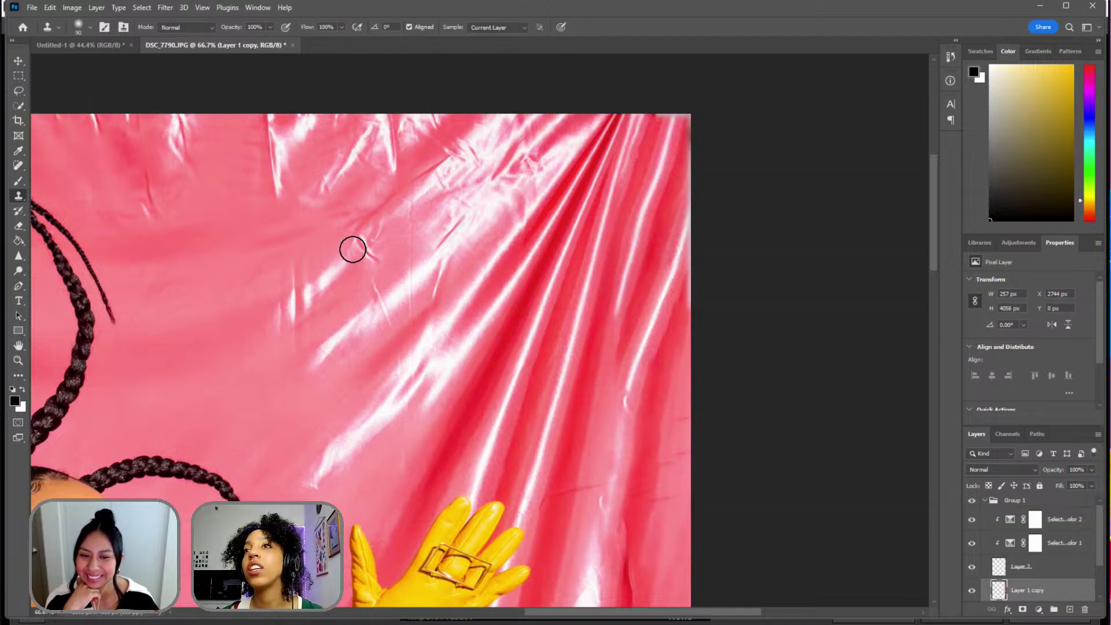
{"action": "scroll", "coordinate": [1036, 556], "scroll_direction": "down", "scroll_amount": 2}
{"action": "left_click", "coordinate": [1041, 568]}
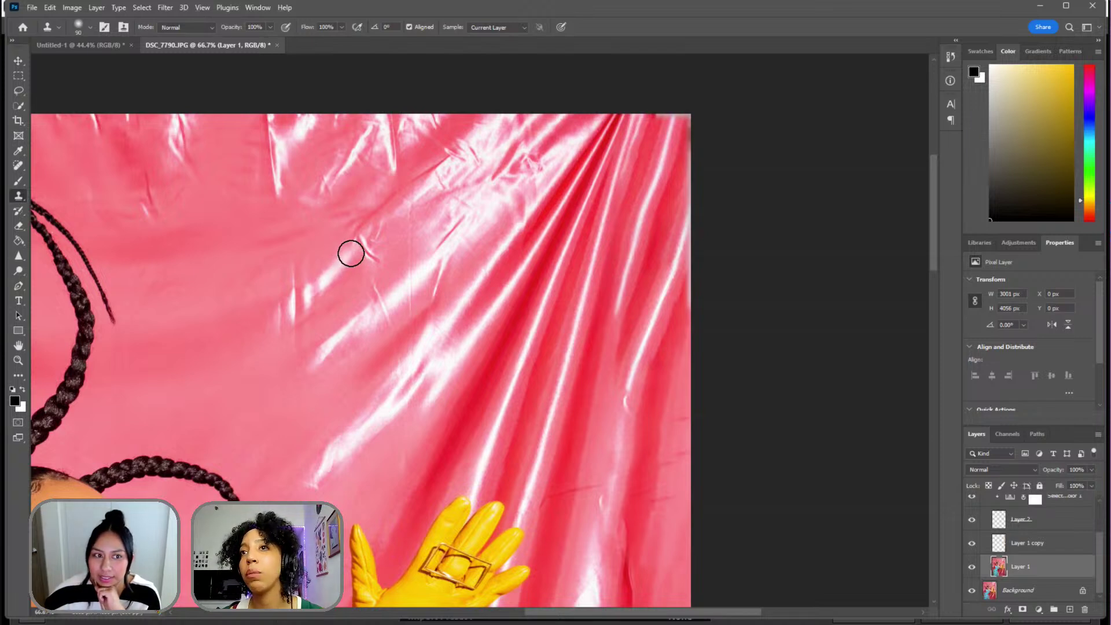
{"action": "left_click_drag", "start_coordinate": [357, 248], "coordinate": [369, 257]}
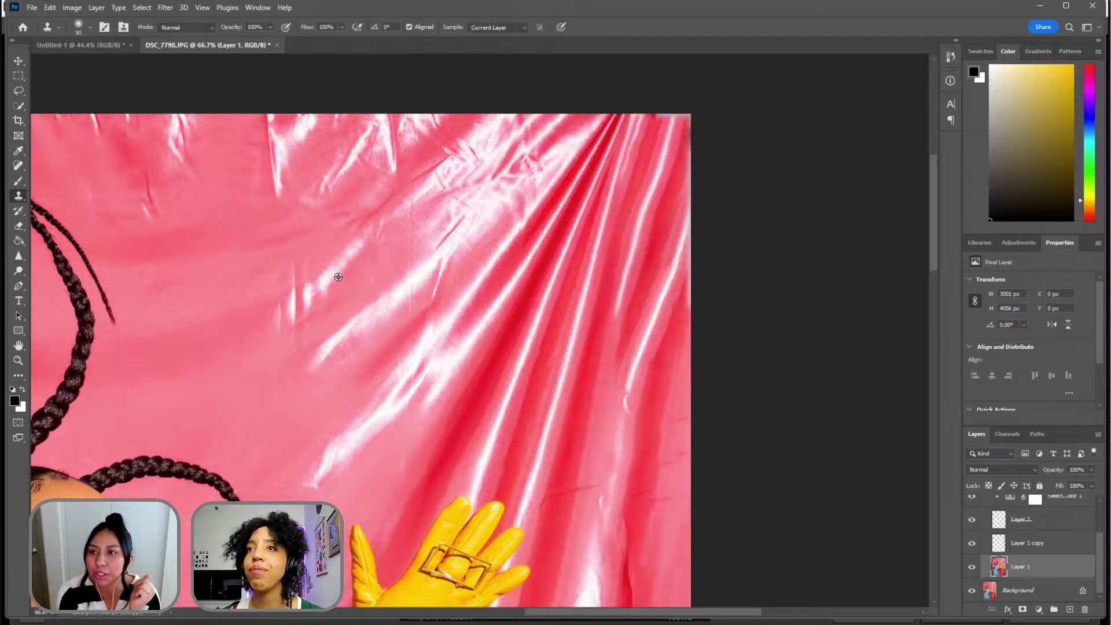
{"action": "mouse_move", "coordinate": [325, 280]}
{"action": "left_mouse_down"}
{"action": "mouse_move", "coordinate": [283, 309]}
{"action": "mouse_move", "coordinate": [290, 258]}
{"action": "left_mouse_up"}
{"action": "scroll", "coordinate": [276, 284], "scroll_direction": "down", "scroll_amount": 1}
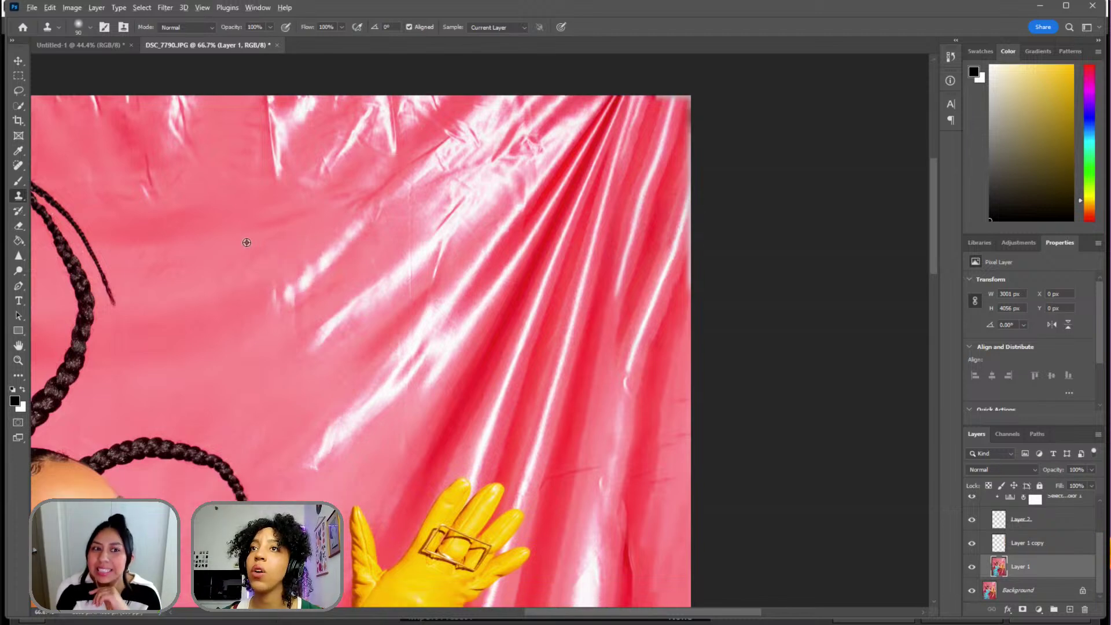
- Merge Layer 1 copy down into Layer 1 and make Layer 1 the active layer
{"action": "scroll", "coordinate": [397, 258], "scroll_direction": "up", "scroll_amount": 3}
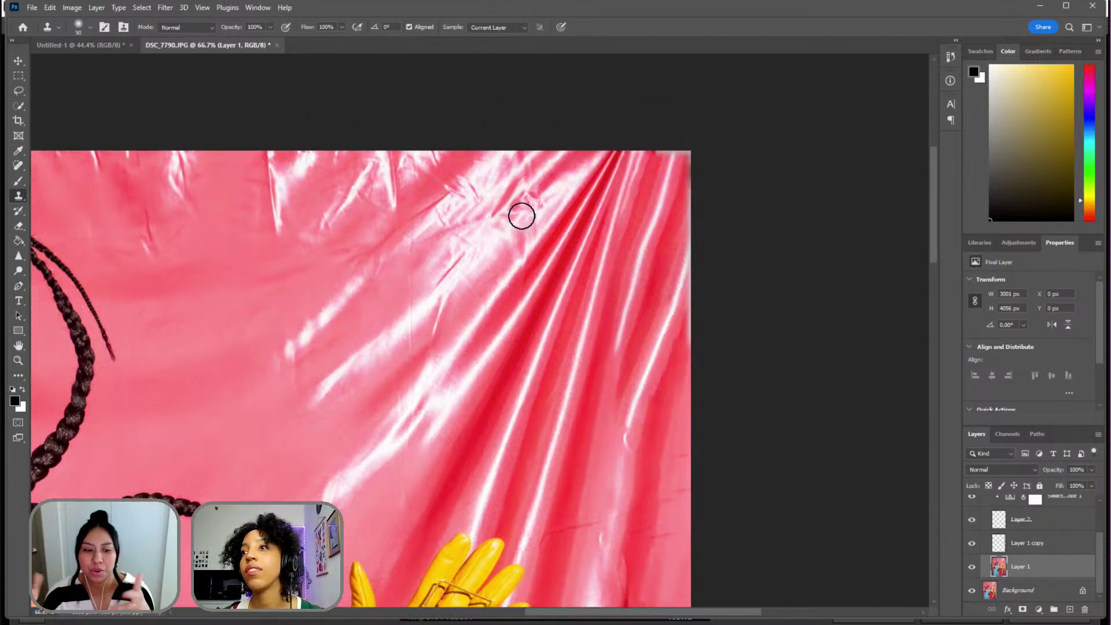
{"action": "scroll", "coordinate": [520, 213], "scroll_direction": "down", "scroll_amount": 8}
{"action": "scroll", "coordinate": [618, 211], "scroll_direction": "down", "scroll_amount": 3}
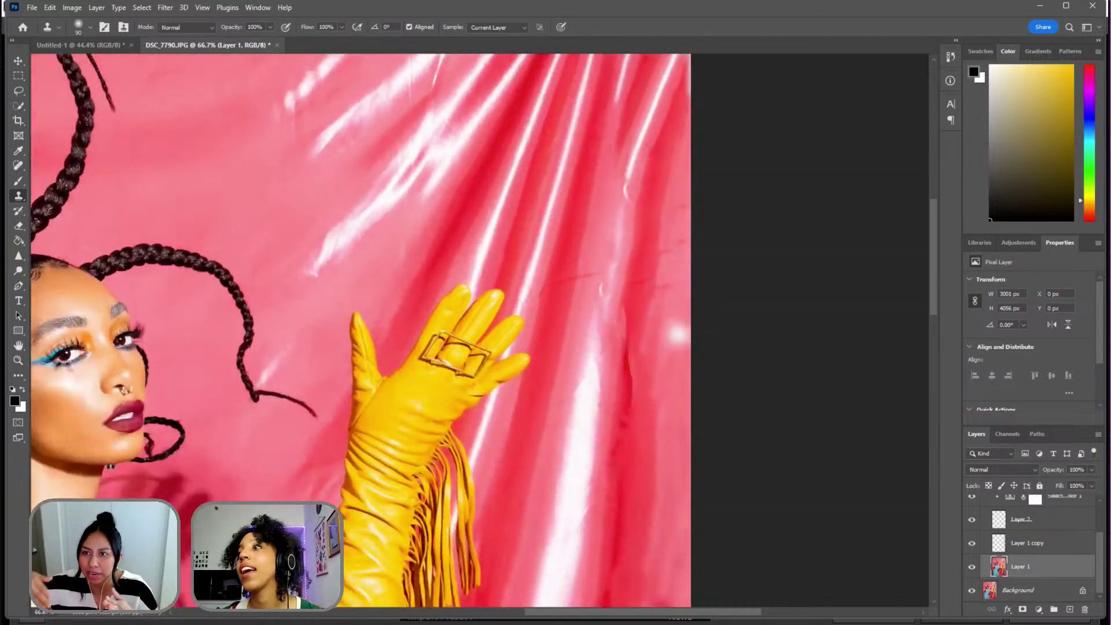
{"action": "left_click", "coordinate": [1056, 541]}
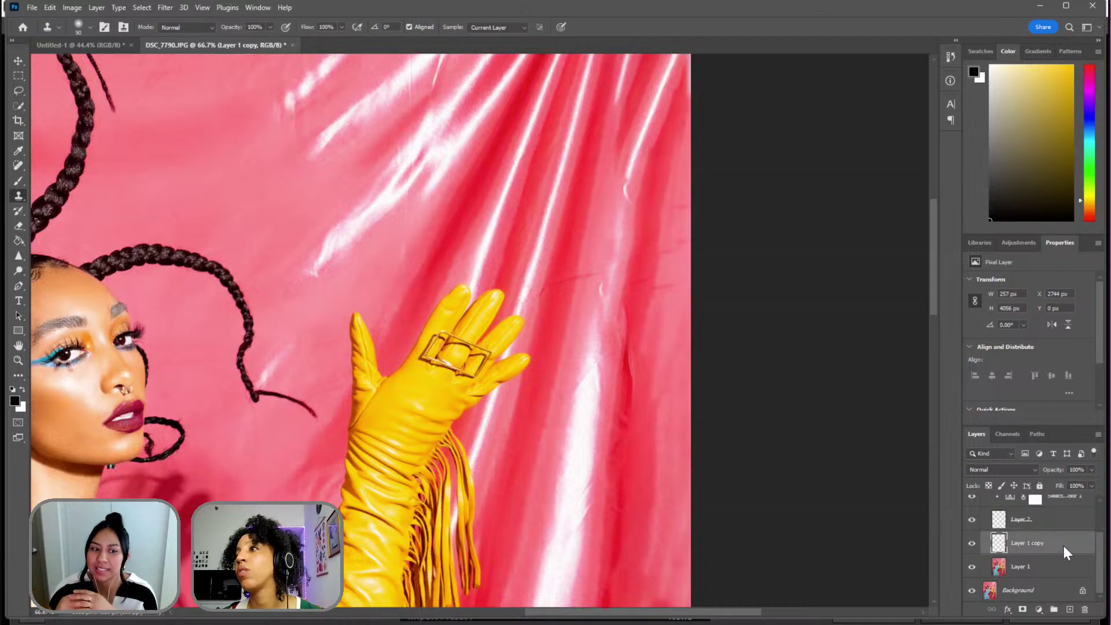
{"action": "right_click", "coordinate": [1062, 545]}
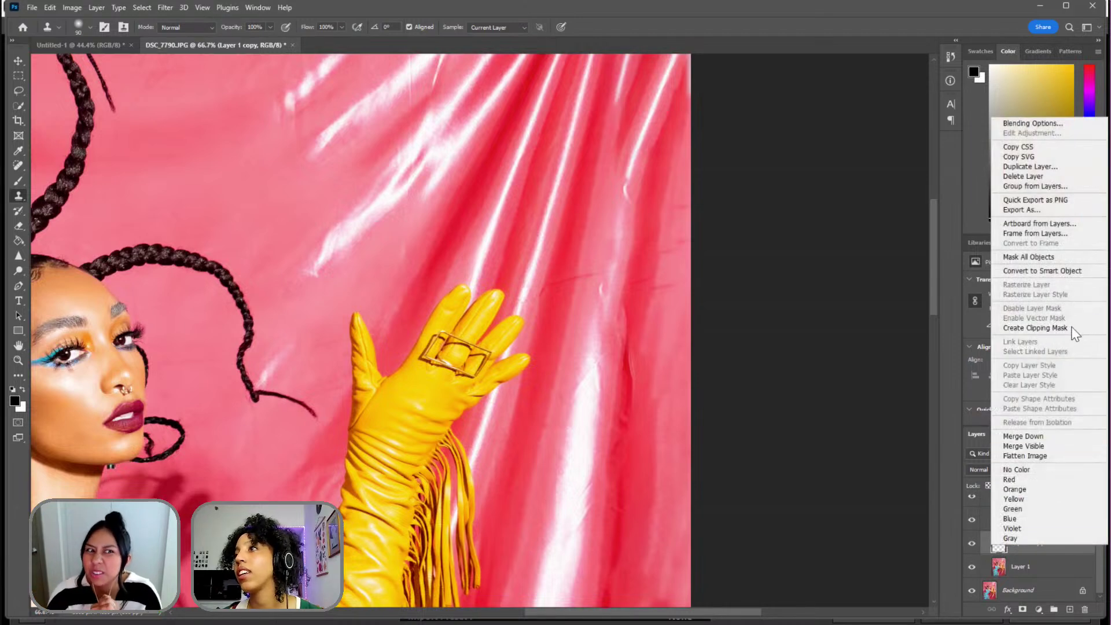
{"action": "left_click", "coordinate": [1050, 440]}
{"action": "right_click", "coordinate": [1051, 537]}
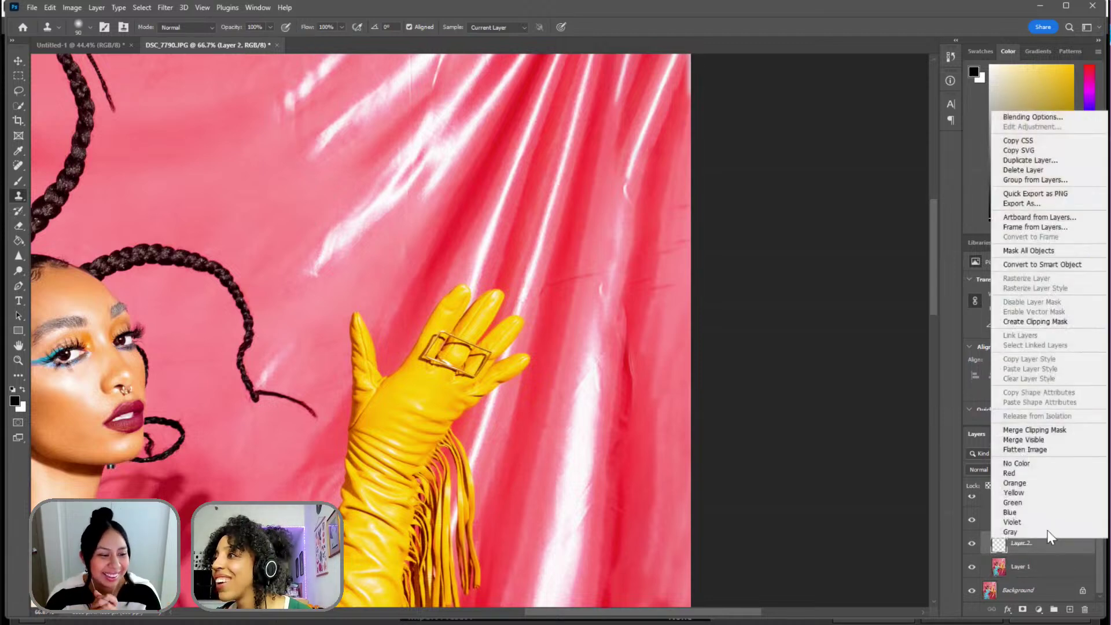
{"action": "left_click", "coordinate": [1060, 574]}
{"action": "left_click", "coordinate": [1053, 567]}
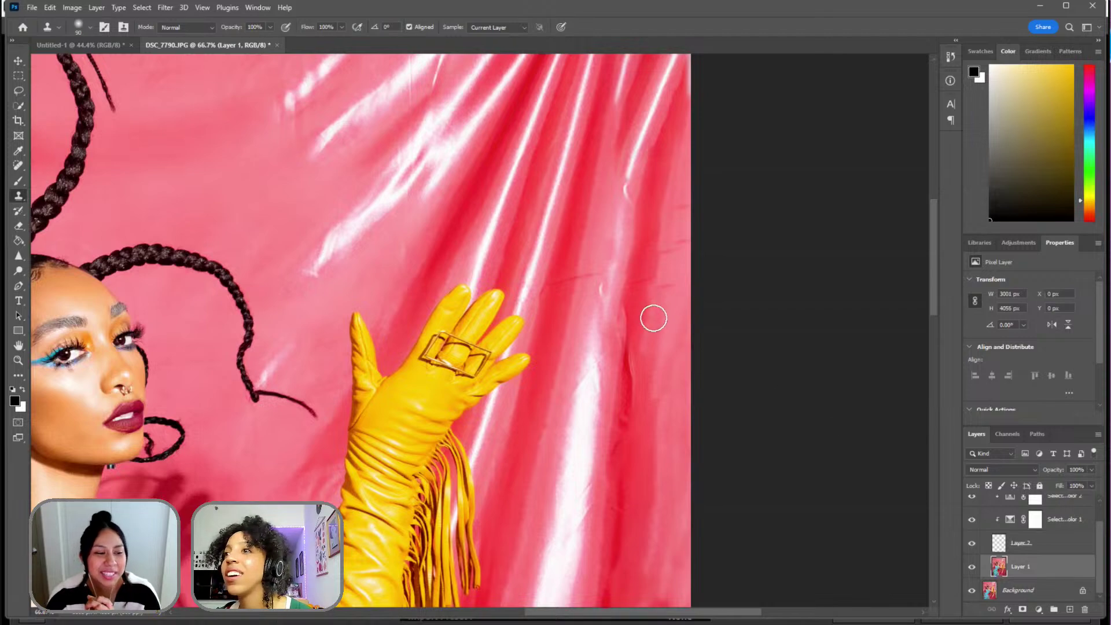
- Shrink the Clone Stamp brush and clone red fabric over the white fringe under the lower glove's little finger
{"action": "scroll", "coordinate": [653, 317], "scroll_direction": "down", "scroll_amount": 5}
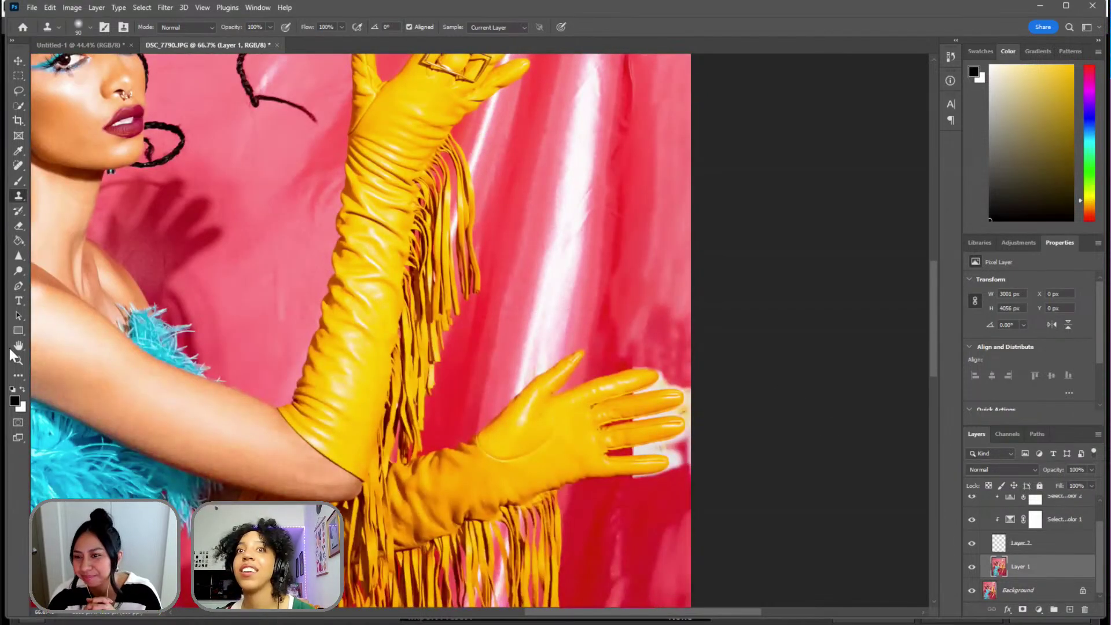
{"action": "left_click", "coordinate": [19, 360]}
{"action": "left_click_drag", "start_coordinate": [683, 457], "coordinate": [388, 331]}
{"action": "scroll", "coordinate": [211, 275], "scroll_direction": "down", "scroll_amount": 3}
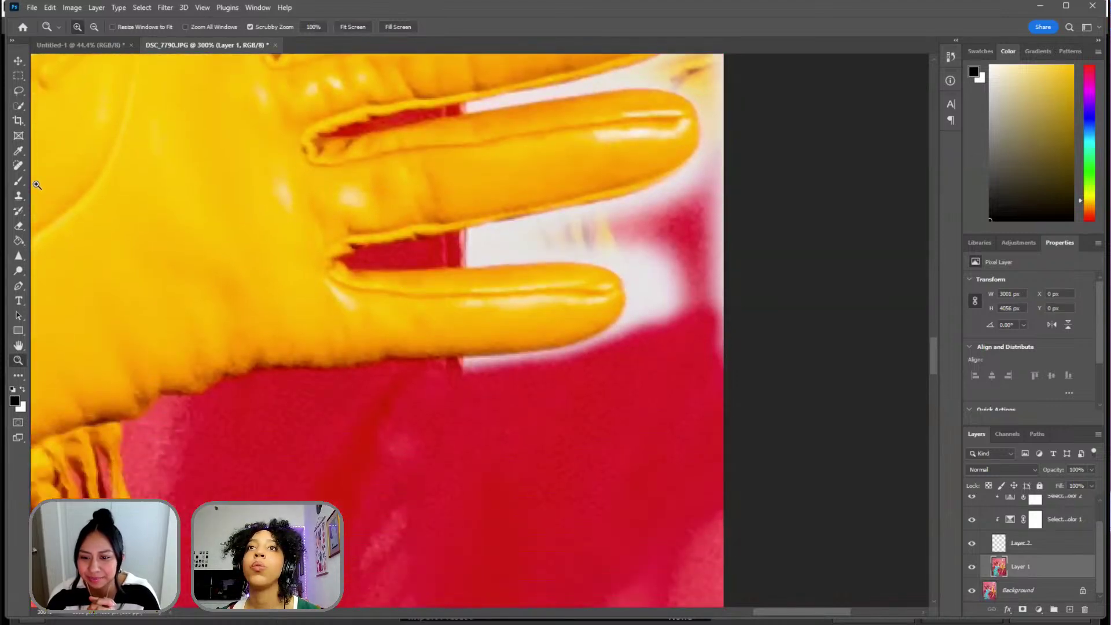
{"action": "left_click", "coordinate": [19, 197]}
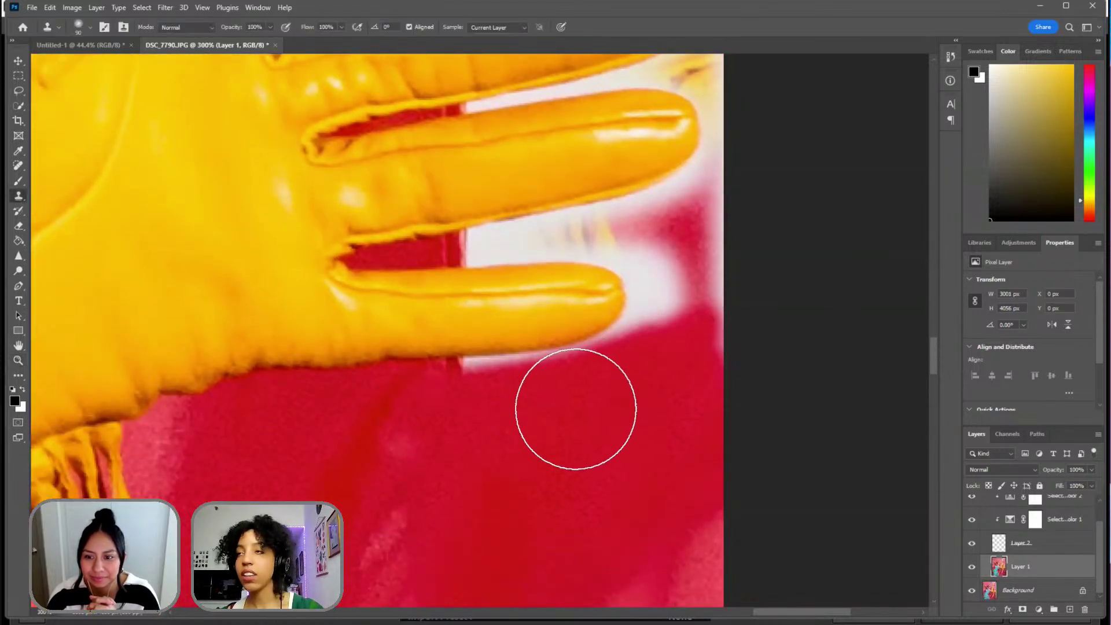
{"action": "key", "text": "bracketleft"}
{"action": "key", "text": "bracketleft"}
{"action": "key", "text": "bracketleft"}
{"action": "key", "text": "bracketleft"}
{"action": "key", "text": "bracketleft"}
{"action": "key", "text": "bracketleft"}
{"action": "key", "text": "bracketleft"}
{"action": "key", "text": "bracketleft"}
{"action": "key", "text": "bracketleft"}
{"action": "key", "text": "bracketleft"}
{"action": "key", "text": "bracketleft"}
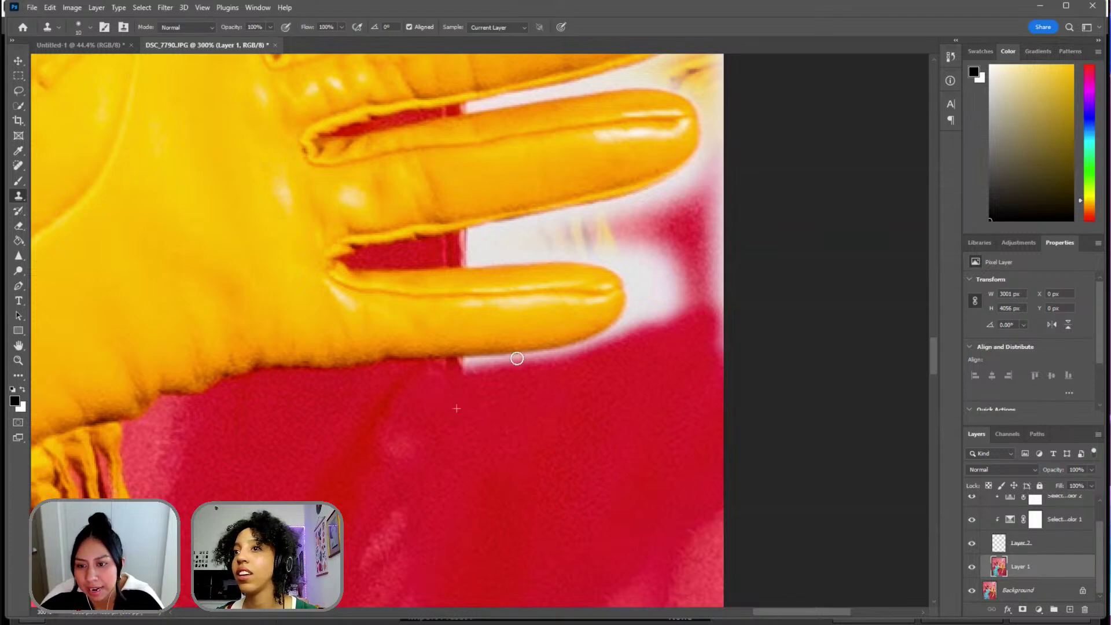
{"action": "left_click_drag", "start_coordinate": [517, 359], "coordinate": [448, 365]}
{"action": "mouse_move", "coordinate": [549, 359]}
{"action": "left_mouse_down"}
{"action": "mouse_move", "coordinate": [607, 344]}
{"action": "mouse_move", "coordinate": [555, 360]}
{"action": "left_mouse_up"}
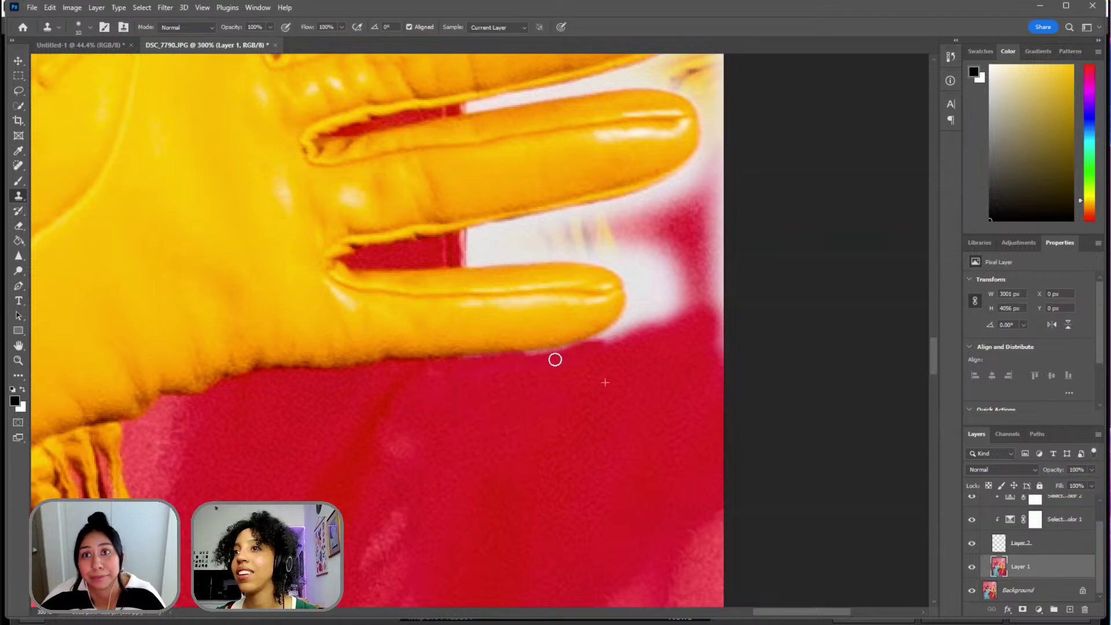
- Clone red fabric over the white area around the tip of the lower glove's little finger
{"action": "left_click_drag", "start_coordinate": [663, 318], "coordinate": [615, 337]}
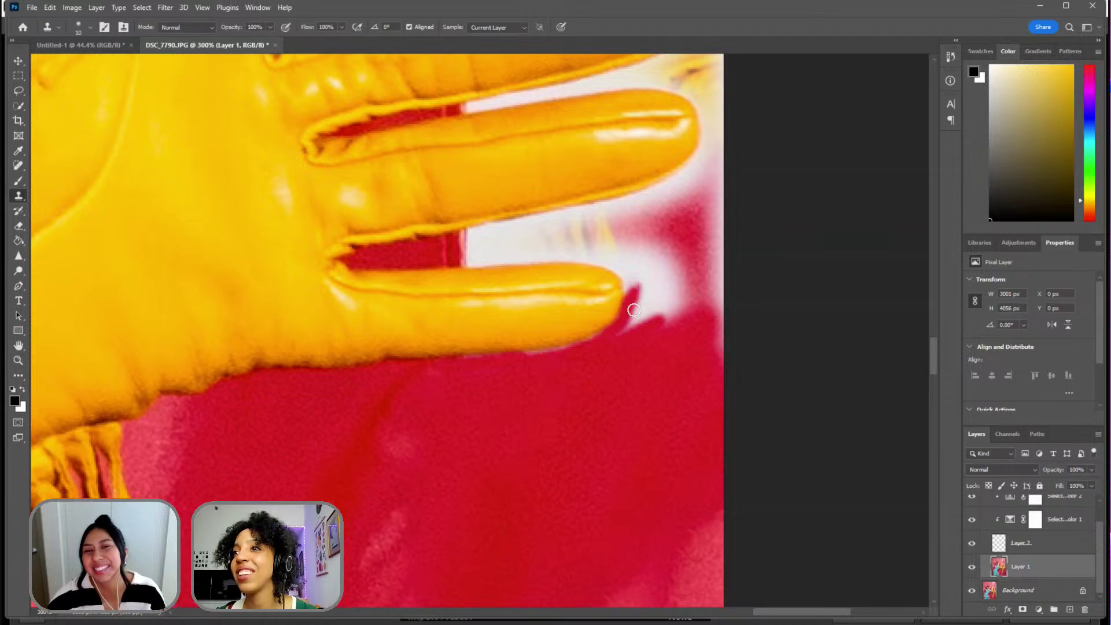
{"action": "mouse_move", "coordinate": [634, 310]}
{"action": "left_mouse_down"}
{"action": "mouse_move", "coordinate": [646, 285]}
{"action": "mouse_move", "coordinate": [632, 329]}
{"action": "mouse_move", "coordinate": [660, 282]}
{"action": "mouse_move", "coordinate": [634, 333]}
{"action": "mouse_move", "coordinate": [685, 290]}
{"action": "mouse_move", "coordinate": [640, 339]}
{"action": "mouse_move", "coordinate": [702, 303]}
{"action": "mouse_move", "coordinate": [665, 336]}
{"action": "mouse_move", "coordinate": [697, 263]}
{"action": "mouse_move", "coordinate": [640, 312]}
{"action": "left_mouse_up"}
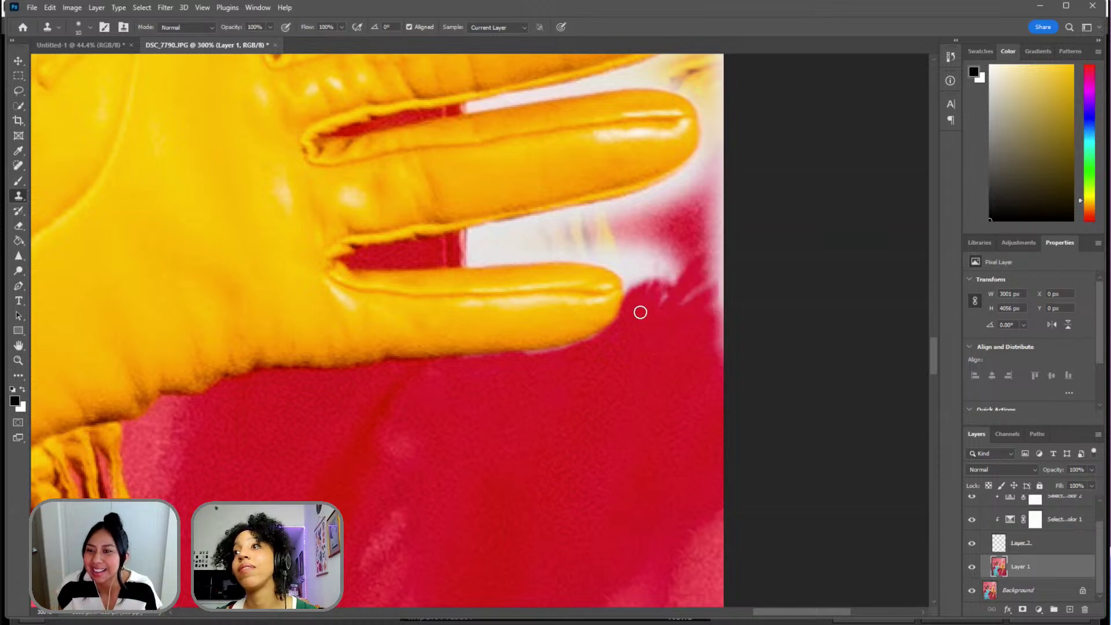
{"action": "mouse_move", "coordinate": [621, 261]}
{"action": "left_mouse_down"}
{"action": "mouse_move", "coordinate": [635, 287]}
{"action": "mouse_move", "coordinate": [643, 264]}
{"action": "mouse_move", "coordinate": [657, 312]}
{"action": "left_mouse_up"}
{"action": "mouse_move", "coordinate": [627, 256]}
{"action": "left_mouse_down"}
{"action": "mouse_move", "coordinate": [646, 304]}
{"action": "mouse_move", "coordinate": [660, 267]}
{"action": "left_mouse_up"}
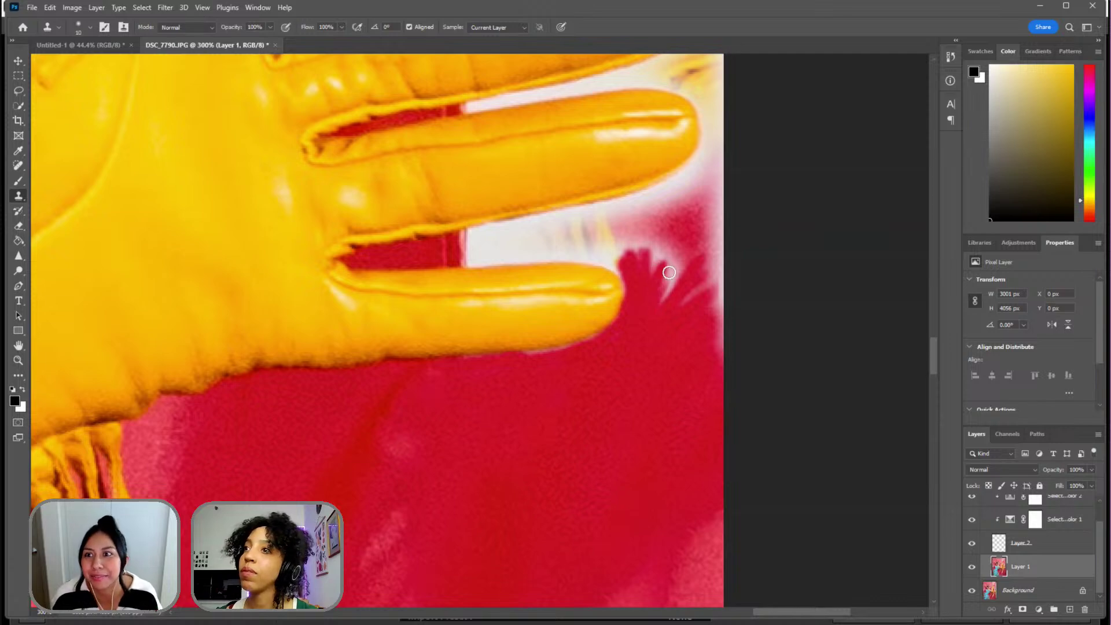
- Extend the red fabric into the white gap between the lower glove's ring and little fingers with the Clone Stamp
{"action": "scroll", "coordinate": [637, 405], "scroll_direction": "up", "scroll_amount": 3}
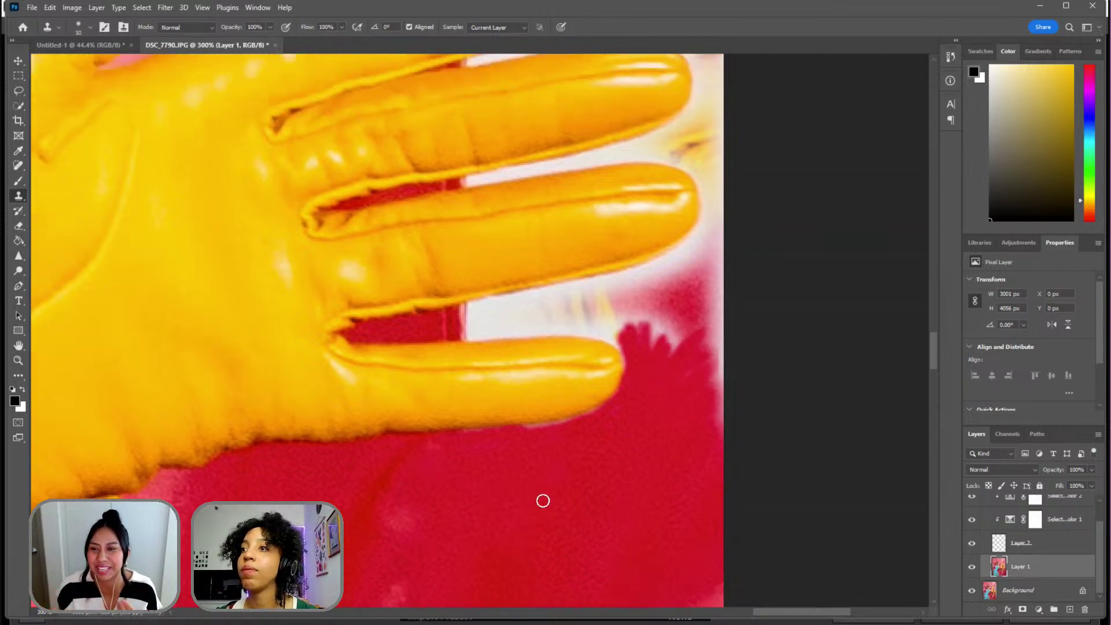
{"action": "scroll", "coordinate": [648, 398], "scroll_direction": "up", "scroll_amount": 4}
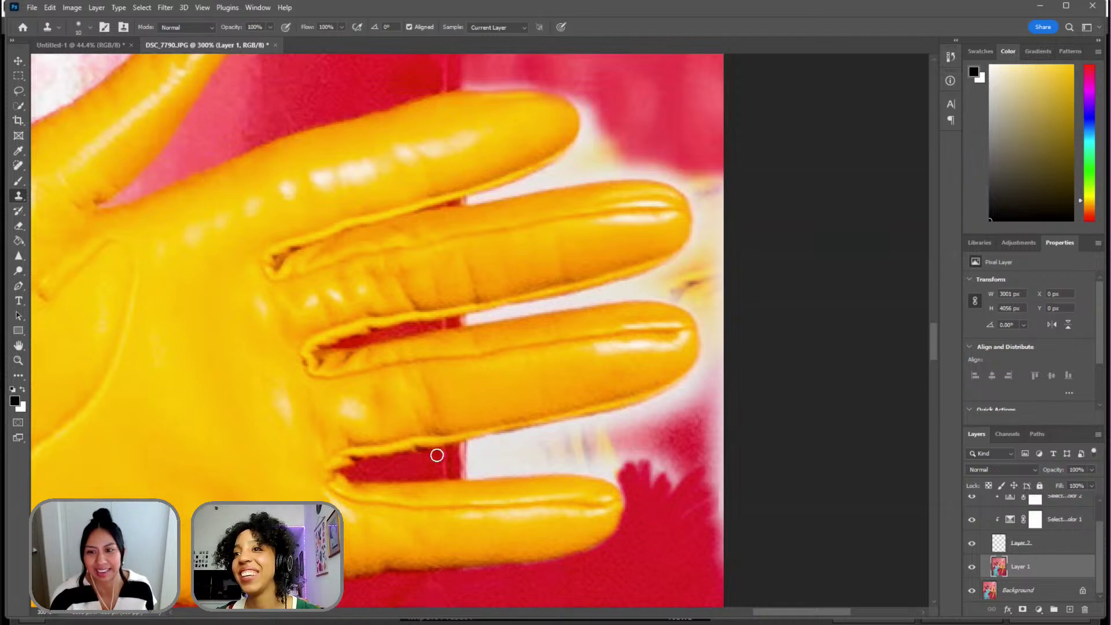
{"action": "mouse_move", "coordinate": [508, 449]}
{"action": "left_mouse_down"}
{"action": "mouse_move", "coordinate": [442, 470]}
{"action": "mouse_move", "coordinate": [547, 459]}
{"action": "mouse_move", "coordinate": [456, 459]}
{"action": "left_mouse_up"}
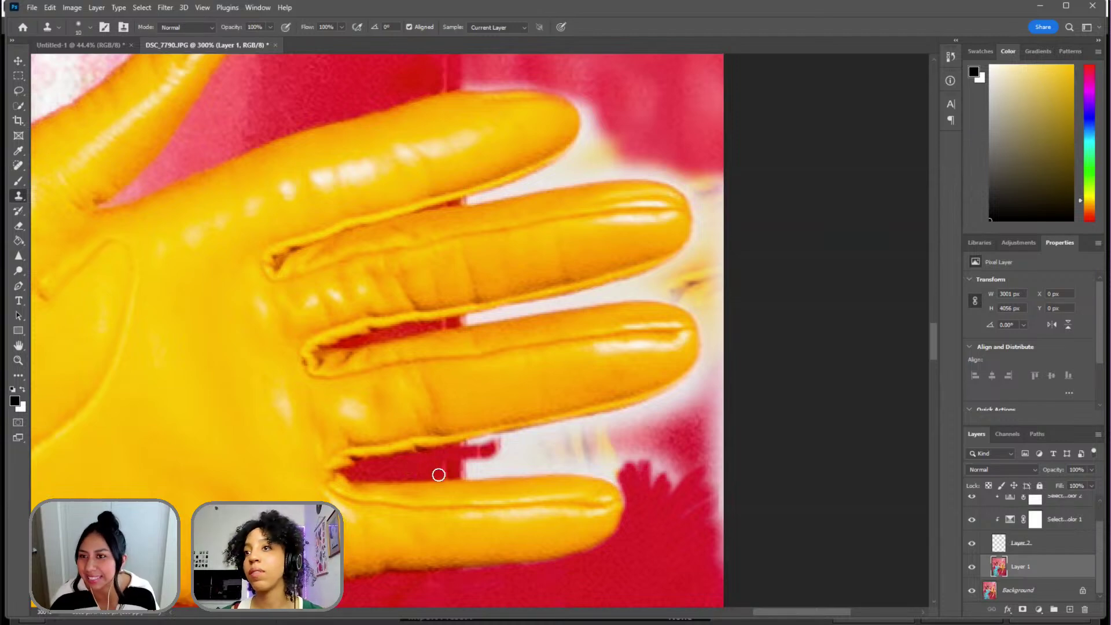
{"action": "mouse_move", "coordinate": [468, 474]}
{"action": "left_mouse_down"}
{"action": "mouse_move", "coordinate": [494, 465]}
{"action": "mouse_move", "coordinate": [452, 465]}
{"action": "mouse_move", "coordinate": [495, 458]}
{"action": "mouse_move", "coordinate": [416, 468]}
{"action": "left_mouse_up"}
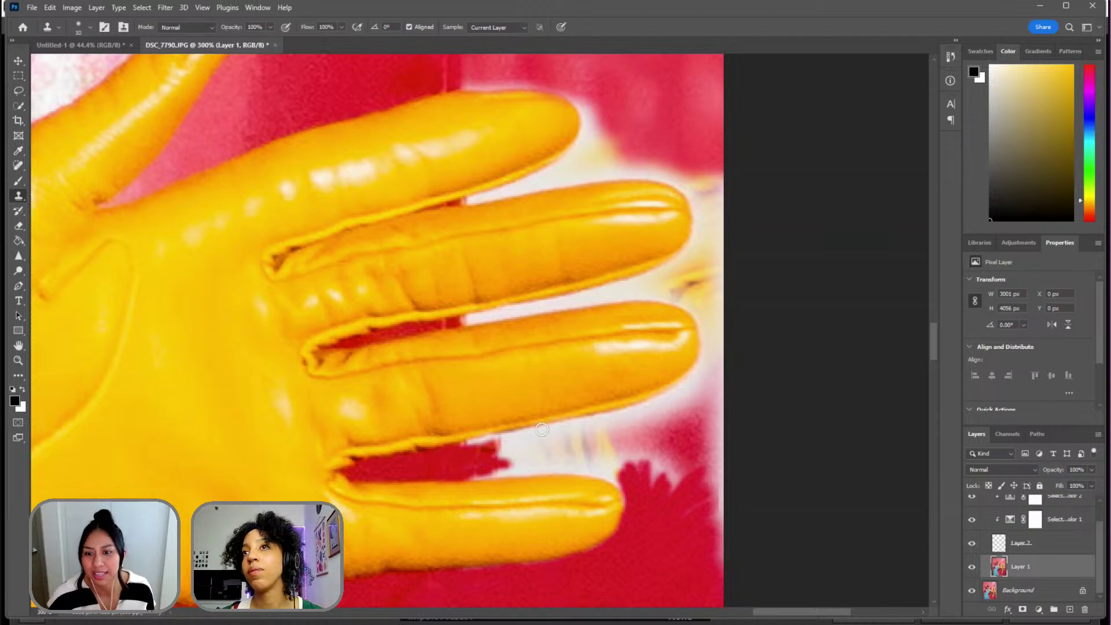
- Clone the backdrop over the white fringe and vertical seam above the lower glove's index finger
{"action": "scroll", "coordinate": [614, 408], "scroll_direction": "up", "scroll_amount": 2}
{"action": "scroll", "coordinate": [613, 408], "scroll_direction": "up", "scroll_amount": 3}
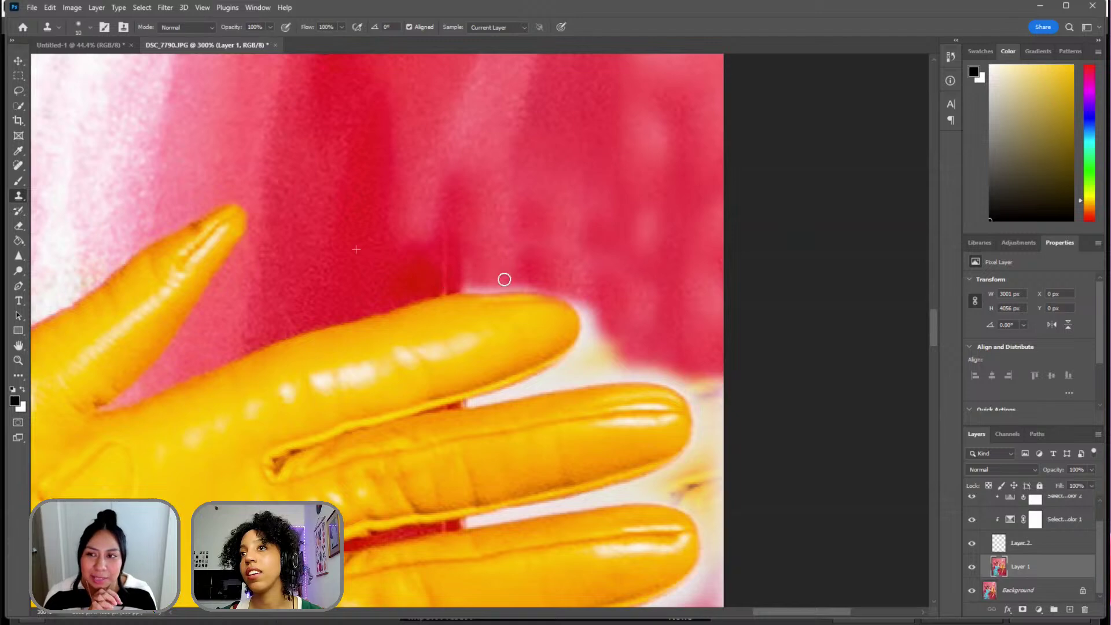
{"action": "mouse_move", "coordinate": [503, 278]}
{"action": "left_mouse_down"}
{"action": "mouse_move", "coordinate": [418, 282]}
{"action": "mouse_move", "coordinate": [460, 266]}
{"action": "mouse_move", "coordinate": [435, 265]}
{"action": "mouse_move", "coordinate": [456, 227]}
{"action": "mouse_move", "coordinate": [459, 266]}
{"action": "mouse_move", "coordinate": [446, 276]}
{"action": "mouse_move", "coordinate": [542, 281]}
{"action": "mouse_move", "coordinate": [593, 309]}
{"action": "mouse_move", "coordinate": [556, 290]}
{"action": "mouse_move", "coordinate": [588, 279]}
{"action": "mouse_move", "coordinate": [617, 294]}
{"action": "mouse_move", "coordinate": [590, 335]}
{"action": "mouse_move", "coordinate": [604, 320]}
{"action": "mouse_move", "coordinate": [598, 298]}
{"action": "mouse_move", "coordinate": [595, 323]}
{"action": "mouse_move", "coordinate": [562, 290]}
{"action": "mouse_move", "coordinate": [519, 283]}
{"action": "mouse_move", "coordinate": [542, 282]}
{"action": "left_mouse_up"}
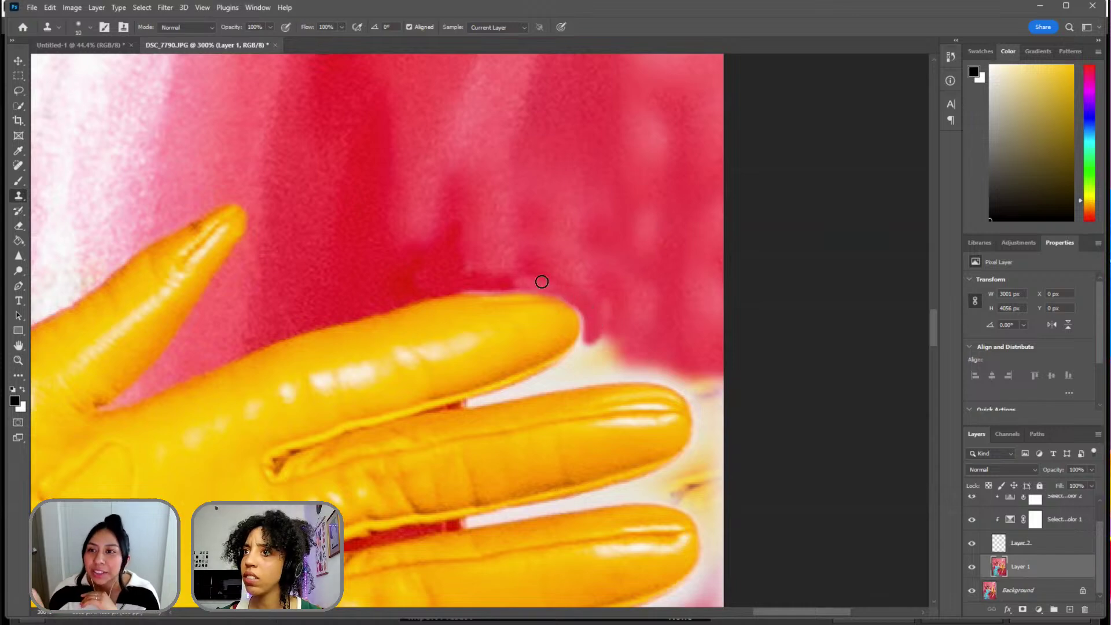
- Clone red fabric over the remaining white area between the lower glove's ring and little fingers, continuing beneath the ring fingertip
{"action": "scroll", "coordinate": [652, 305], "scroll_direction": "down", "scroll_amount": 5}
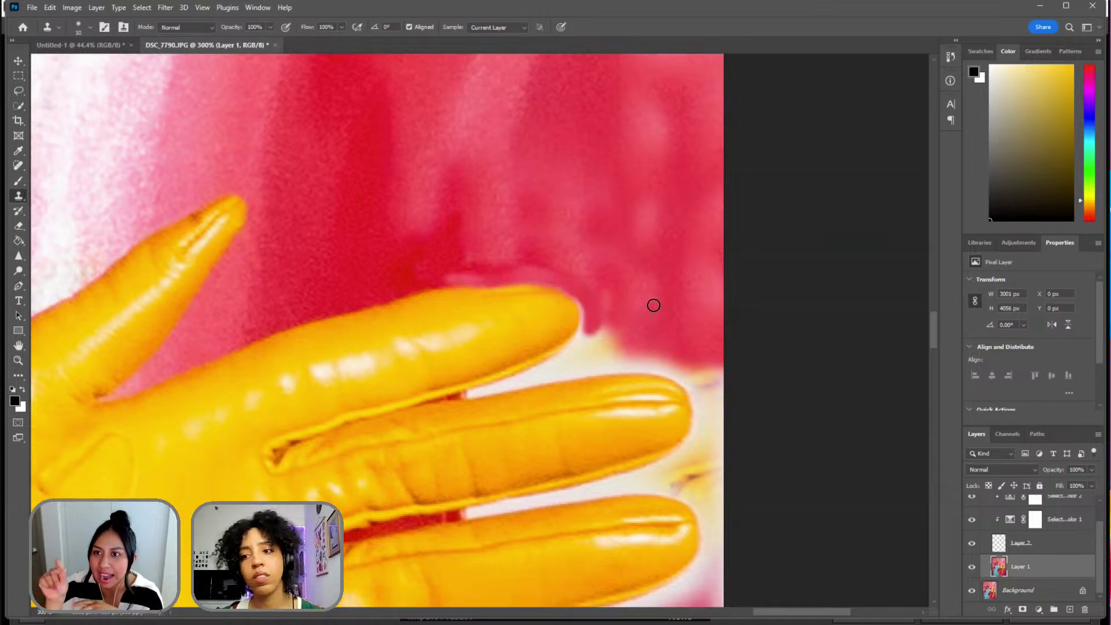
{"action": "scroll", "coordinate": [653, 307], "scroll_direction": "down", "scroll_amount": 3}
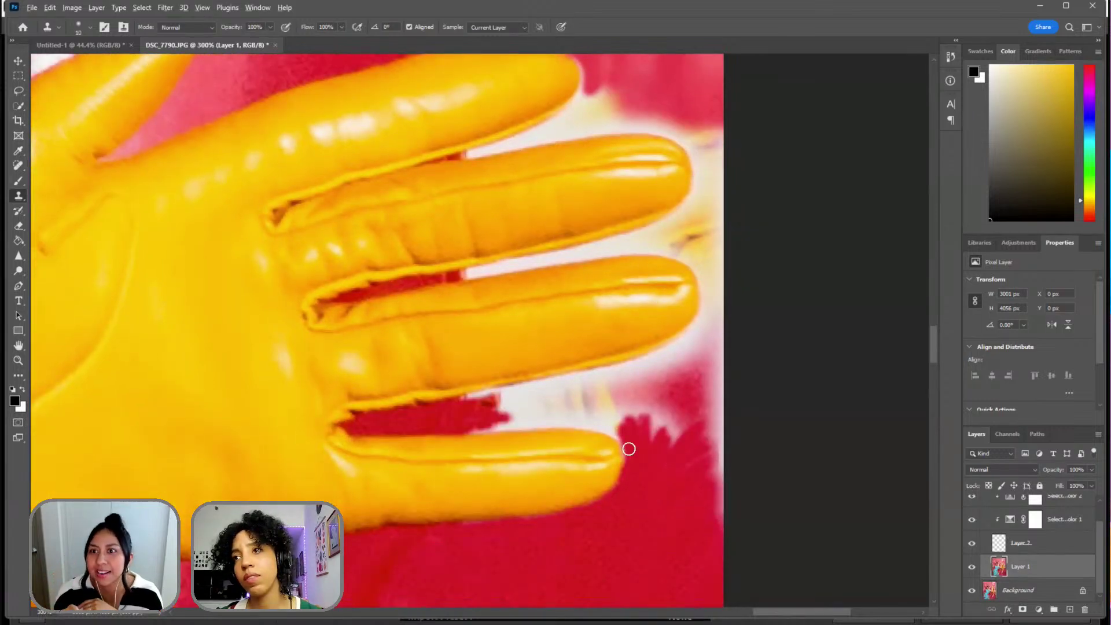
{"action": "mouse_move", "coordinate": [479, 416]}
{"action": "left_mouse_down"}
{"action": "mouse_move", "coordinate": [575, 418]}
{"action": "mouse_move", "coordinate": [542, 421]}
{"action": "mouse_move", "coordinate": [583, 437]}
{"action": "left_mouse_up"}
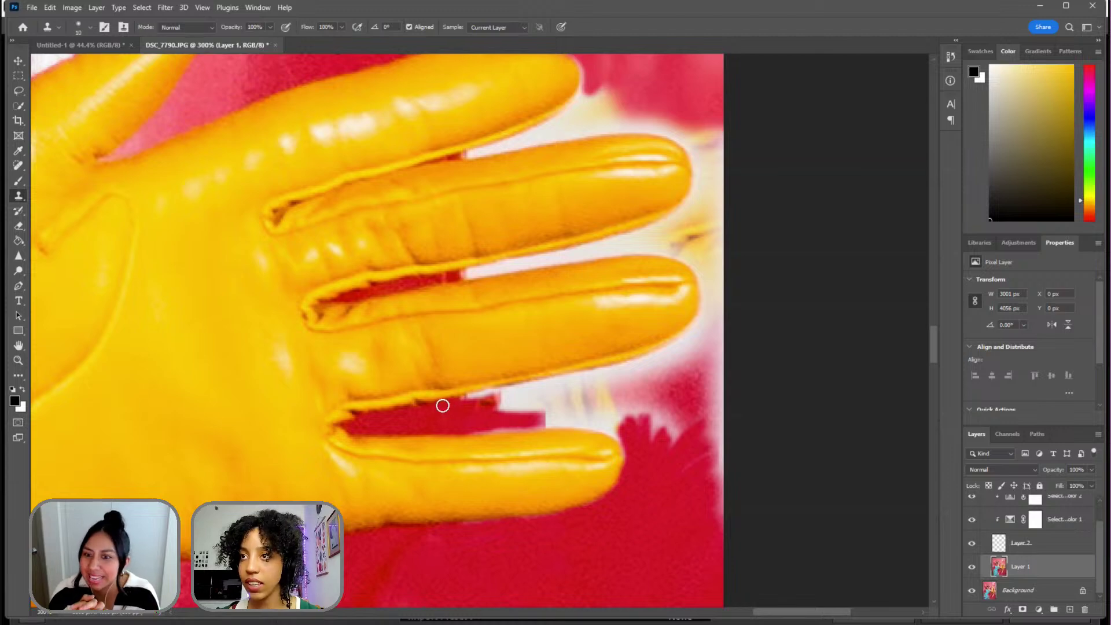
{"action": "mouse_move", "coordinate": [442, 406]}
{"action": "left_mouse_down"}
{"action": "mouse_move", "coordinate": [583, 389]}
{"action": "mouse_move", "coordinate": [500, 406]}
{"action": "mouse_move", "coordinate": [592, 401]}
{"action": "mouse_move", "coordinate": [520, 401]}
{"action": "mouse_move", "coordinate": [503, 408]}
{"action": "mouse_move", "coordinate": [564, 411]}
{"action": "mouse_move", "coordinate": [479, 424]}
{"action": "mouse_move", "coordinate": [591, 414]}
{"action": "mouse_move", "coordinate": [533, 406]}
{"action": "mouse_move", "coordinate": [565, 412]}
{"action": "left_mouse_up"}
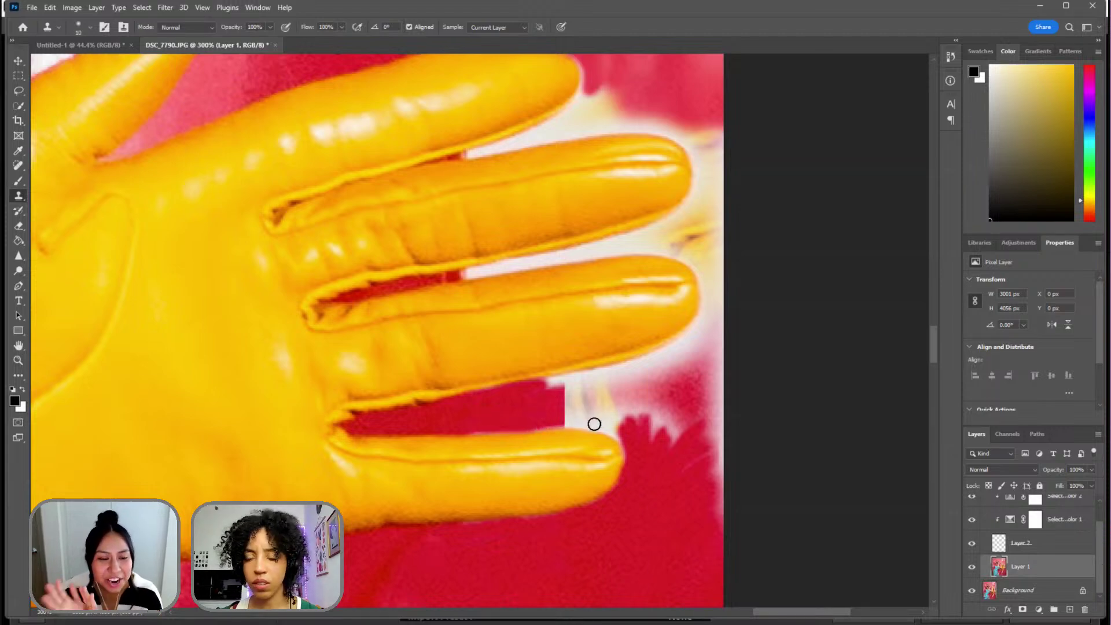
{"action": "left_click_drag", "start_coordinate": [551, 548], "coordinate": [534, 553]}
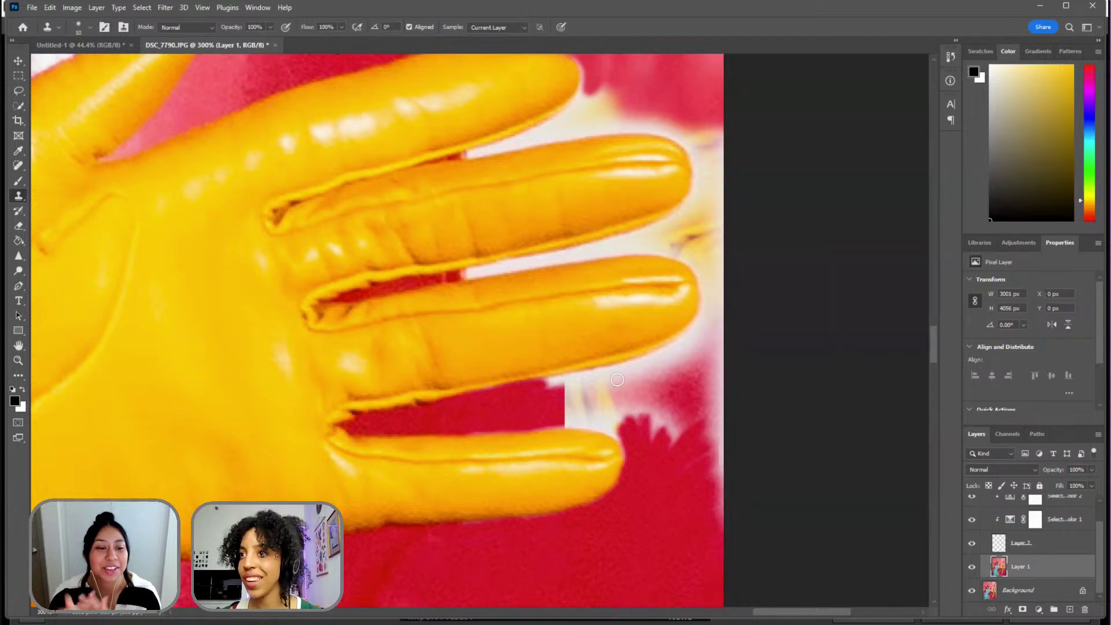
{"action": "left_click_drag", "start_coordinate": [534, 391], "coordinate": [523, 394]}
{"action": "mouse_move", "coordinate": [611, 376]}
{"action": "left_mouse_down"}
{"action": "mouse_move", "coordinate": [528, 385]}
{"action": "mouse_move", "coordinate": [680, 357]}
{"action": "mouse_move", "coordinate": [573, 391]}
{"action": "mouse_move", "coordinate": [725, 374]}
{"action": "mouse_move", "coordinate": [557, 401]}
{"action": "mouse_move", "coordinate": [731, 400]}
{"action": "mouse_move", "coordinate": [572, 409]}
{"action": "mouse_move", "coordinate": [688, 416]}
{"action": "mouse_move", "coordinate": [558, 418]}
{"action": "mouse_move", "coordinate": [620, 421]}
{"action": "mouse_move", "coordinate": [561, 420]}
{"action": "mouse_move", "coordinate": [612, 428]}
{"action": "mouse_move", "coordinate": [637, 453]}
{"action": "mouse_move", "coordinate": [602, 417]}
{"action": "mouse_move", "coordinate": [653, 443]}
{"action": "mouse_move", "coordinate": [610, 408]}
{"action": "mouse_move", "coordinate": [662, 393]}
{"action": "mouse_move", "coordinate": [628, 383]}
{"action": "mouse_move", "coordinate": [633, 374]}
{"action": "mouse_move", "coordinate": [703, 361]}
{"action": "mouse_move", "coordinate": [607, 366]}
{"action": "mouse_move", "coordinate": [706, 331]}
{"action": "mouse_move", "coordinate": [656, 359]}
{"action": "mouse_move", "coordinate": [699, 330]}
{"action": "left_mouse_up"}
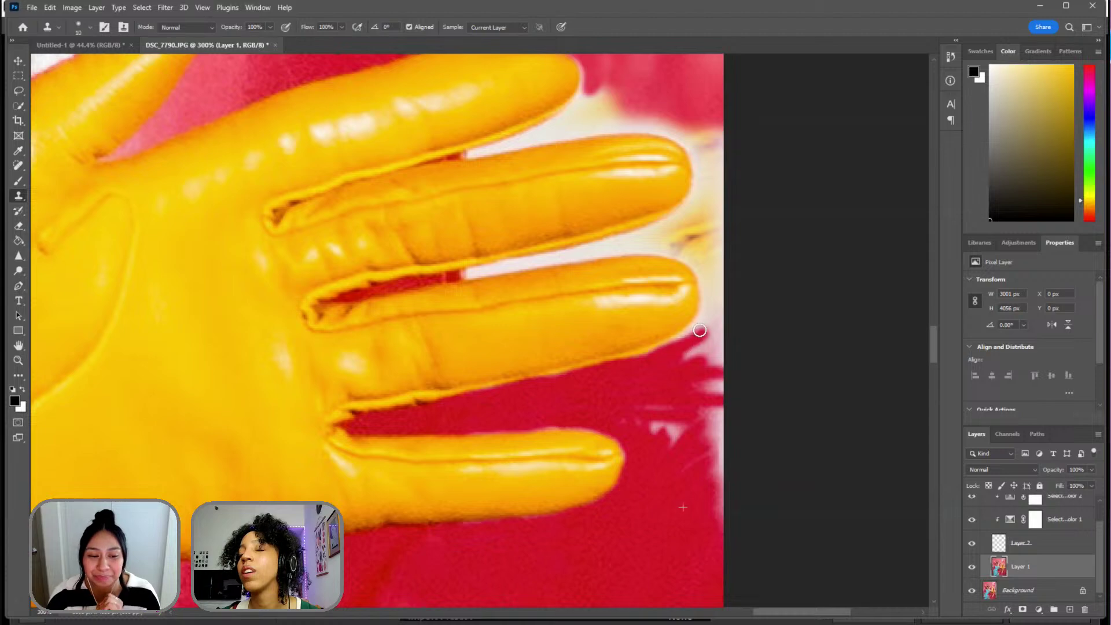
- Clone red fabric into the white gap between the lower glove's middle and ring fingers, and over the pale specks above the little fingertip
{"action": "scroll", "coordinate": [731, 310], "scroll_direction": "down", "scroll_amount": 3}
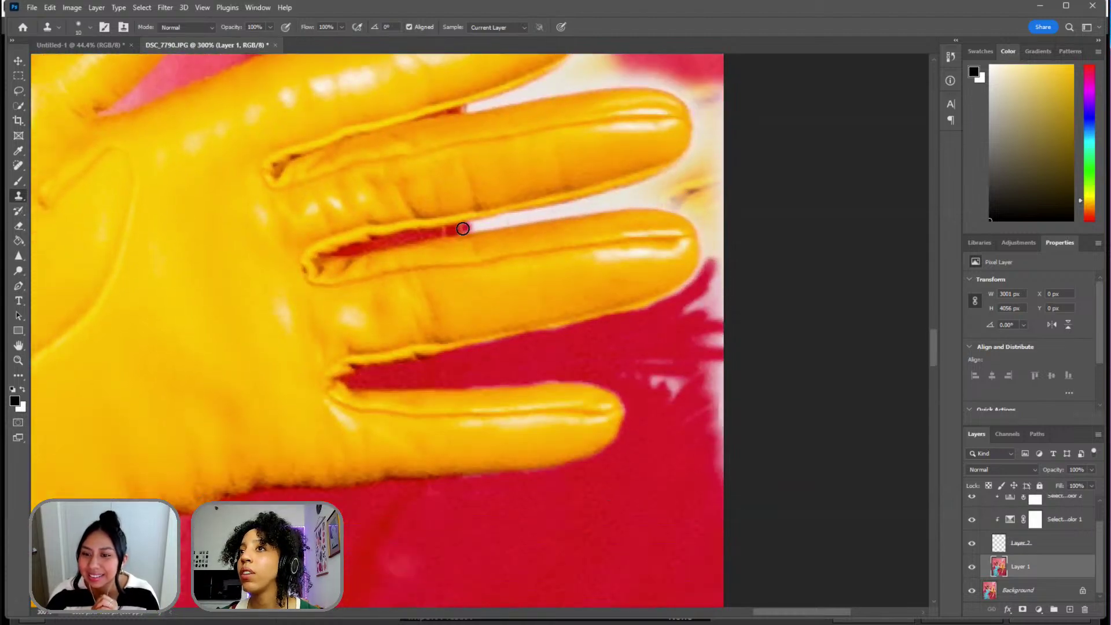
{"action": "mouse_move", "coordinate": [478, 228]}
{"action": "left_mouse_down"}
{"action": "mouse_move", "coordinate": [562, 206]}
{"action": "mouse_move", "coordinate": [466, 227]}
{"action": "mouse_move", "coordinate": [570, 207]}
{"action": "left_mouse_up"}
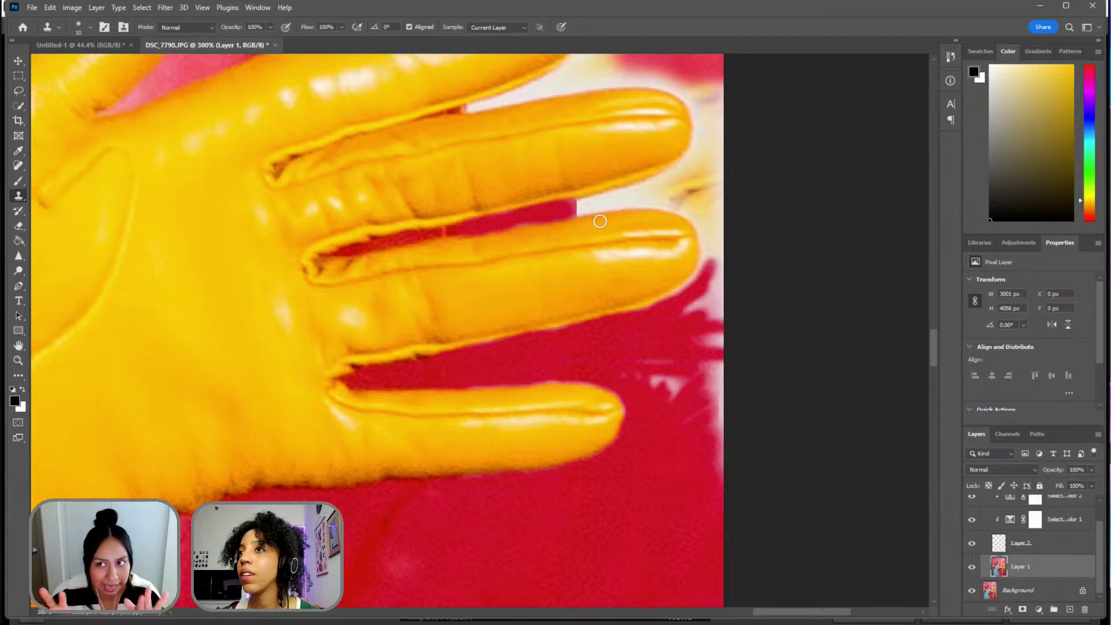
{"action": "mouse_move", "coordinate": [575, 209]}
{"action": "left_mouse_down"}
{"action": "mouse_move", "coordinate": [616, 194]}
{"action": "mouse_move", "coordinate": [601, 208]}
{"action": "mouse_move", "coordinate": [640, 201]}
{"action": "left_mouse_up"}
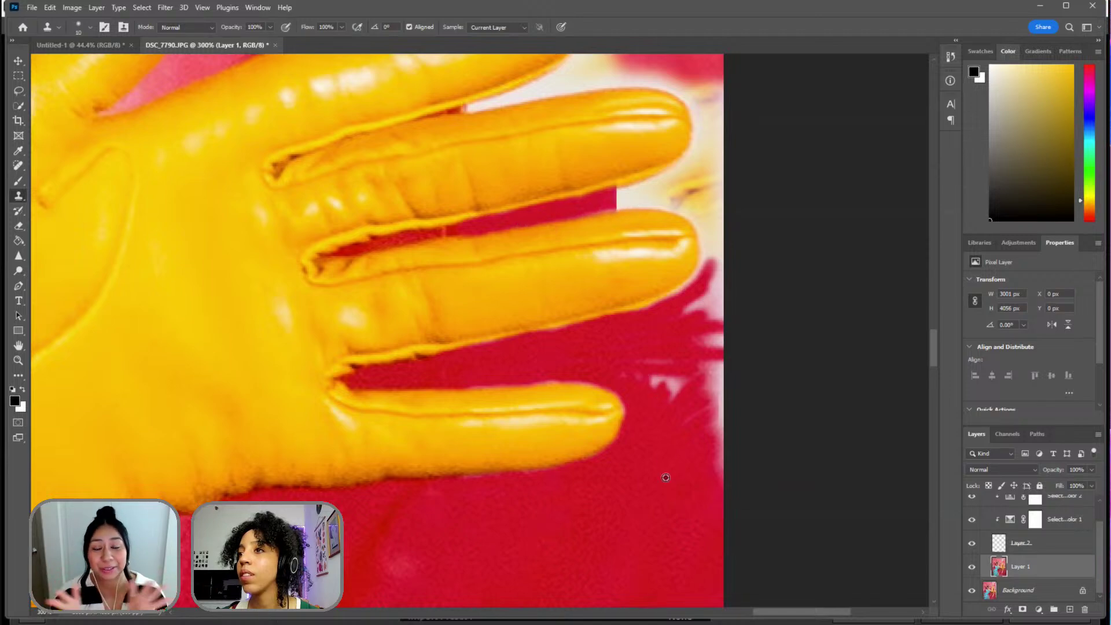
{"action": "mouse_move", "coordinate": [658, 378]}
{"action": "left_mouse_down"}
{"action": "mouse_move", "coordinate": [682, 371]}
{"action": "mouse_move", "coordinate": [688, 400]}
{"action": "mouse_move", "coordinate": [666, 353]}
{"action": "left_mouse_up"}
{"action": "scroll", "coordinate": [720, 382], "scroll_direction": "up", "scroll_amount": 5}
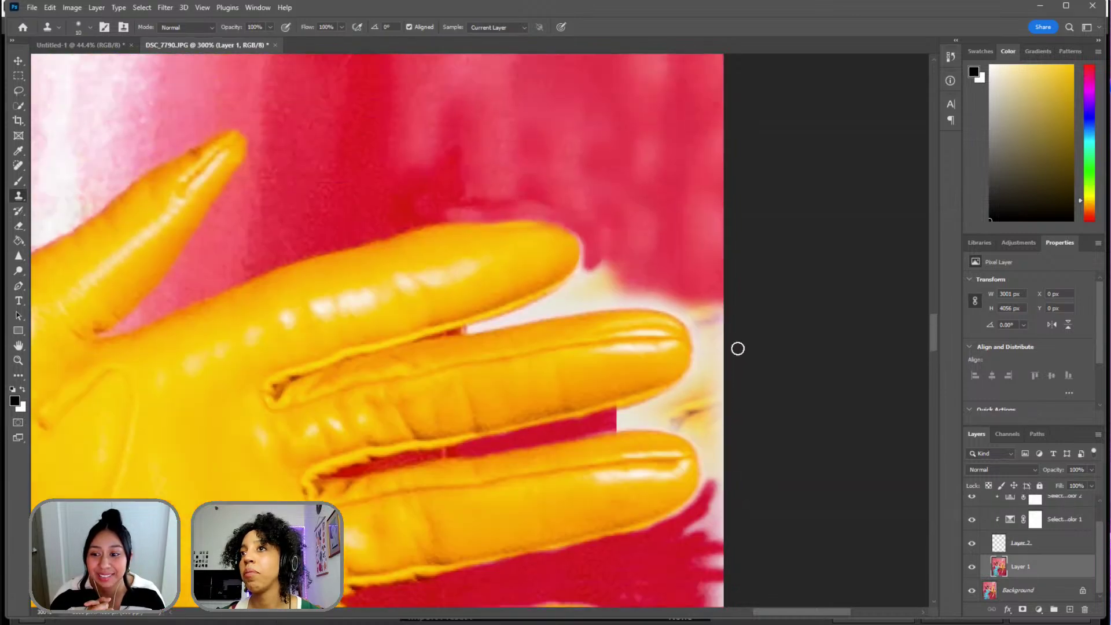
{"action": "scroll", "coordinate": [712, 323], "scroll_direction": "down", "scroll_amount": 4}
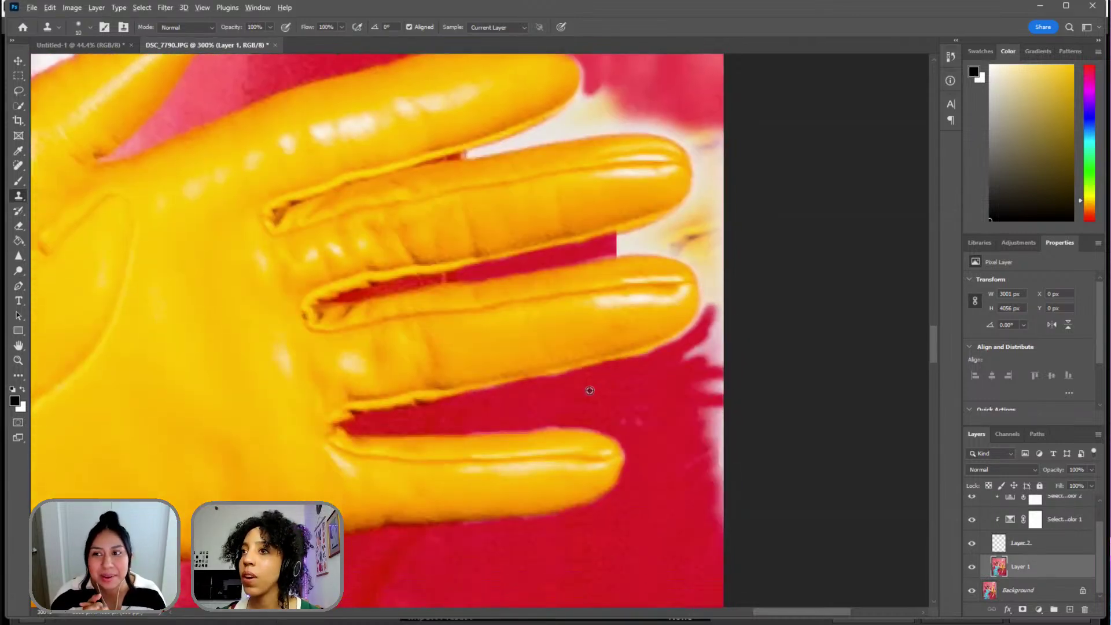
- Extend the cloned red fabric from the gap between the middle and ring fingertips out to the image's right edge
{"action": "mouse_move", "coordinate": [683, 228]}
{"action": "left_mouse_down"}
{"action": "mouse_move", "coordinate": [607, 250]}
{"action": "mouse_move", "coordinate": [716, 247]}
{"action": "mouse_move", "coordinate": [607, 247]}
{"action": "mouse_move", "coordinate": [703, 227]}
{"action": "mouse_move", "coordinate": [627, 246]}
{"action": "left_mouse_up"}
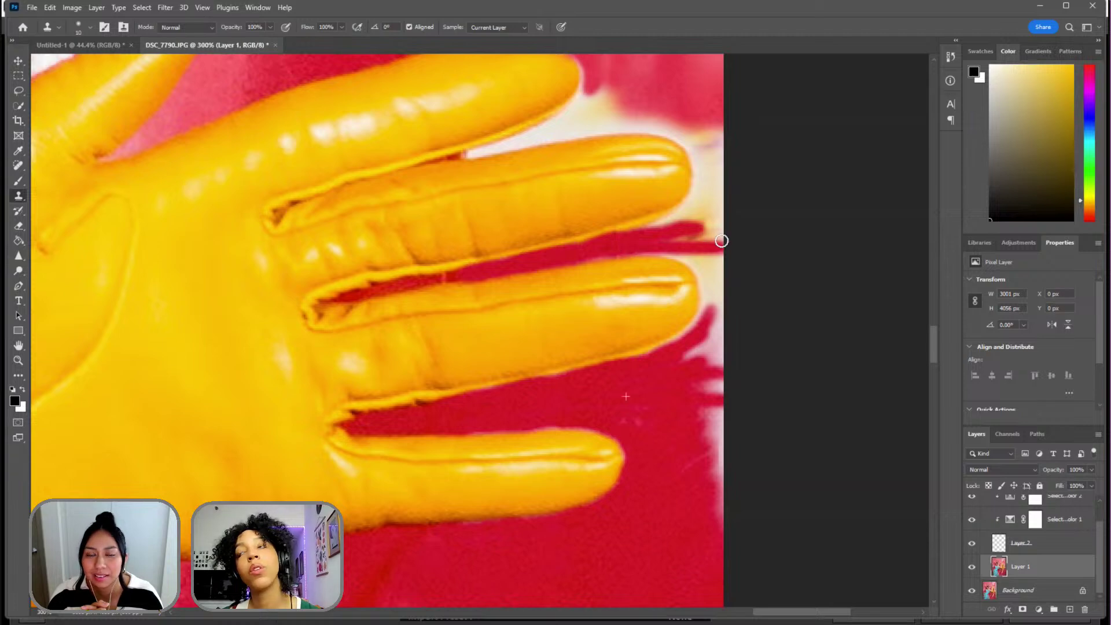
{"action": "mouse_move", "coordinate": [721, 241]}
{"action": "left_mouse_down"}
{"action": "mouse_move", "coordinate": [622, 241]}
{"action": "mouse_move", "coordinate": [724, 204]}
{"action": "mouse_move", "coordinate": [678, 237]}
{"action": "mouse_move", "coordinate": [728, 221]}
{"action": "mouse_move", "coordinate": [678, 227]}
{"action": "mouse_move", "coordinate": [729, 211]}
{"action": "left_mouse_up"}
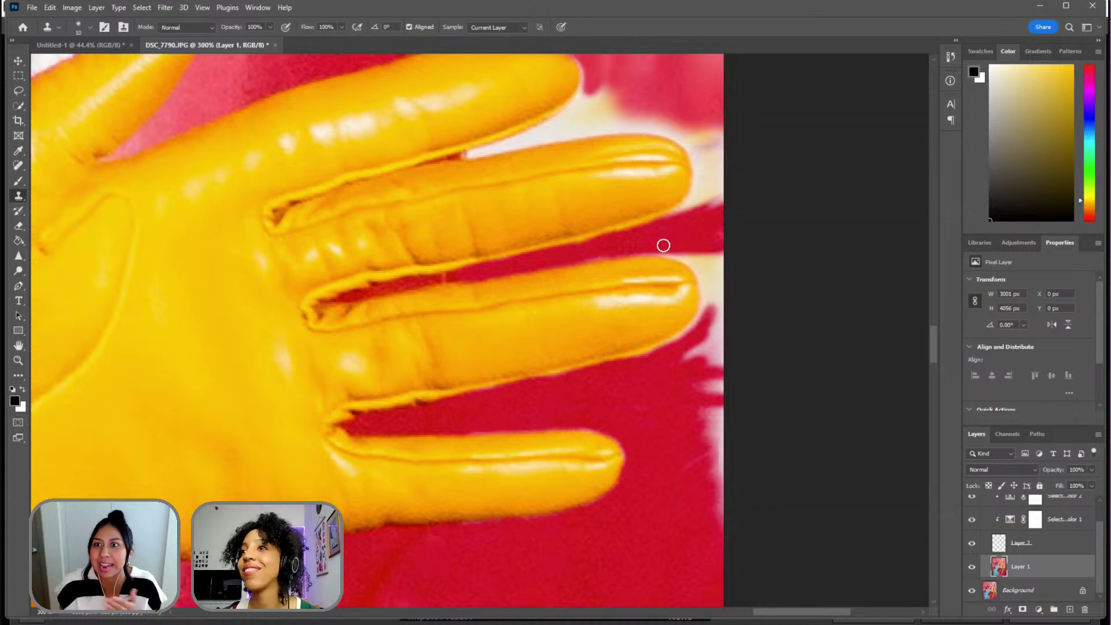
{"action": "left_click_drag", "start_coordinate": [689, 258], "coordinate": [716, 284]}
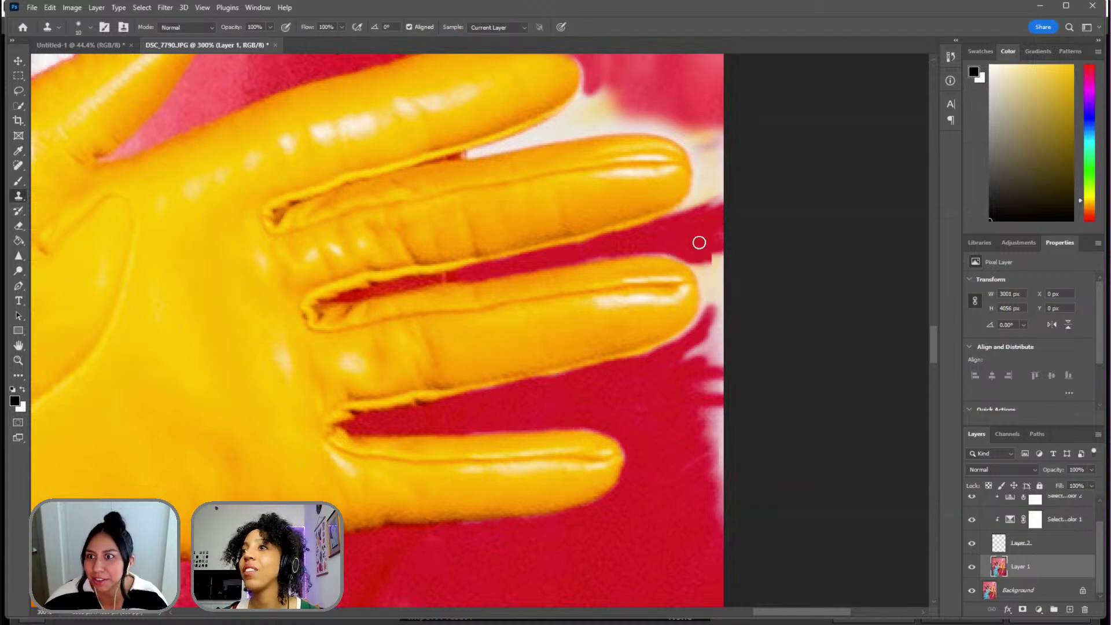
{"action": "scroll", "coordinate": [766, 243], "scroll_direction": "up", "scroll_amount": 5}
{"action": "scroll", "coordinate": [682, 265], "scroll_direction": "up", "scroll_amount": 2}
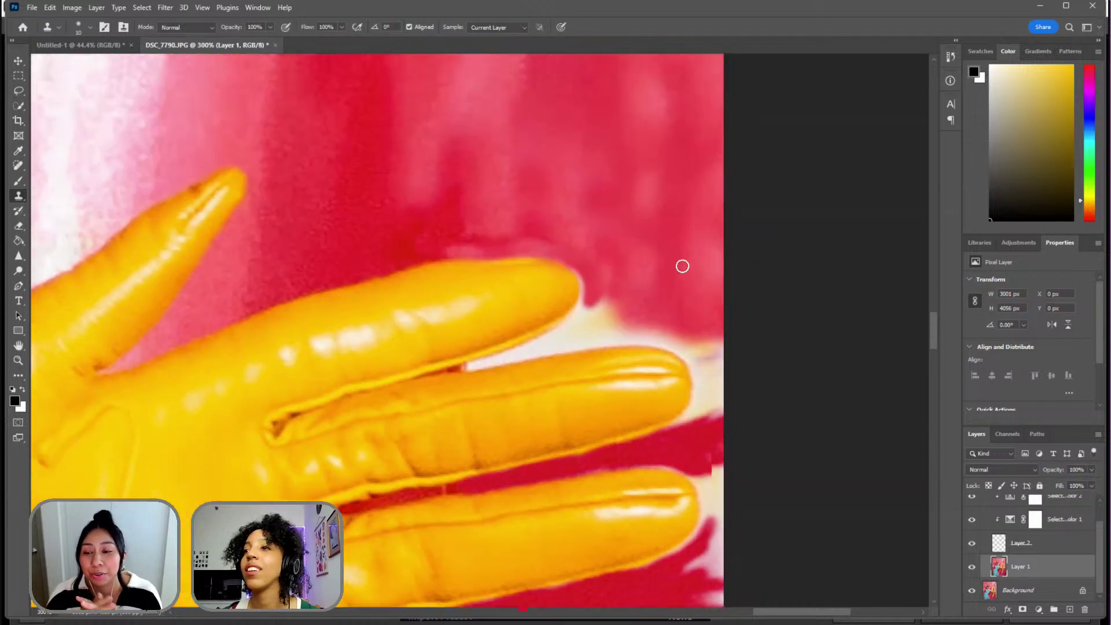
- Clone red fabric over the pale patches along the image's right edge below the lower glove's ring fingertip
{"action": "scroll", "coordinate": [687, 268], "scroll_direction": "down", "scroll_amount": 10}
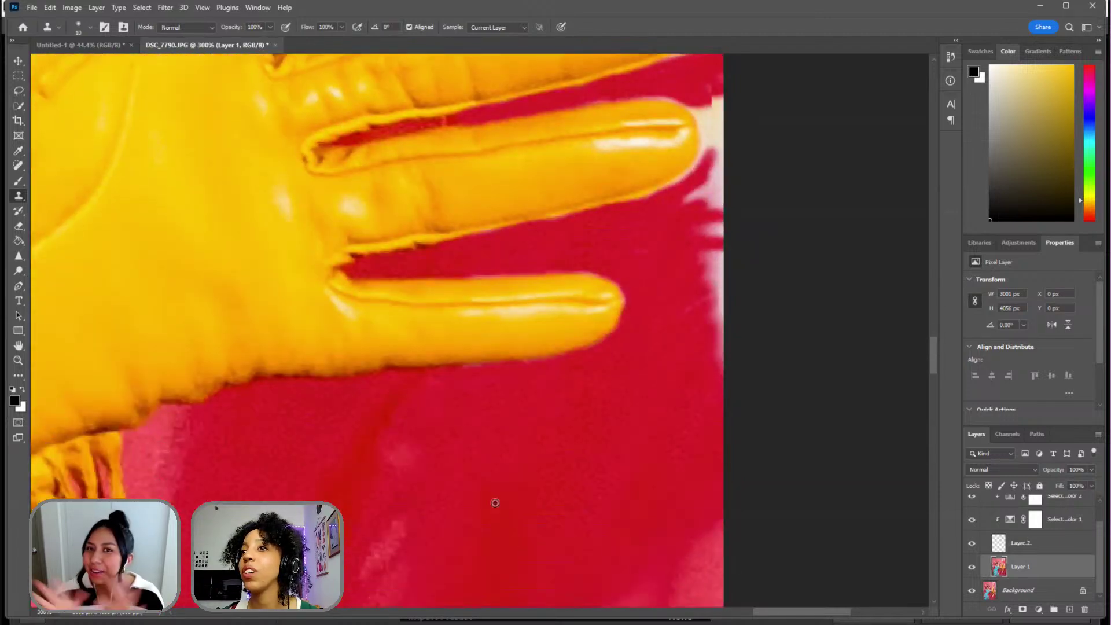
{"action": "mouse_move", "coordinate": [720, 163]}
{"action": "left_mouse_down"}
{"action": "mouse_move", "coordinate": [709, 215]}
{"action": "mouse_move", "coordinate": [690, 195]}
{"action": "mouse_move", "coordinate": [715, 185]}
{"action": "mouse_move", "coordinate": [711, 279]}
{"action": "mouse_move", "coordinate": [708, 214]}
{"action": "mouse_move", "coordinate": [733, 307]}
{"action": "mouse_move", "coordinate": [711, 234]}
{"action": "mouse_move", "coordinate": [711, 317]}
{"action": "mouse_move", "coordinate": [701, 255]}
{"action": "left_mouse_up"}
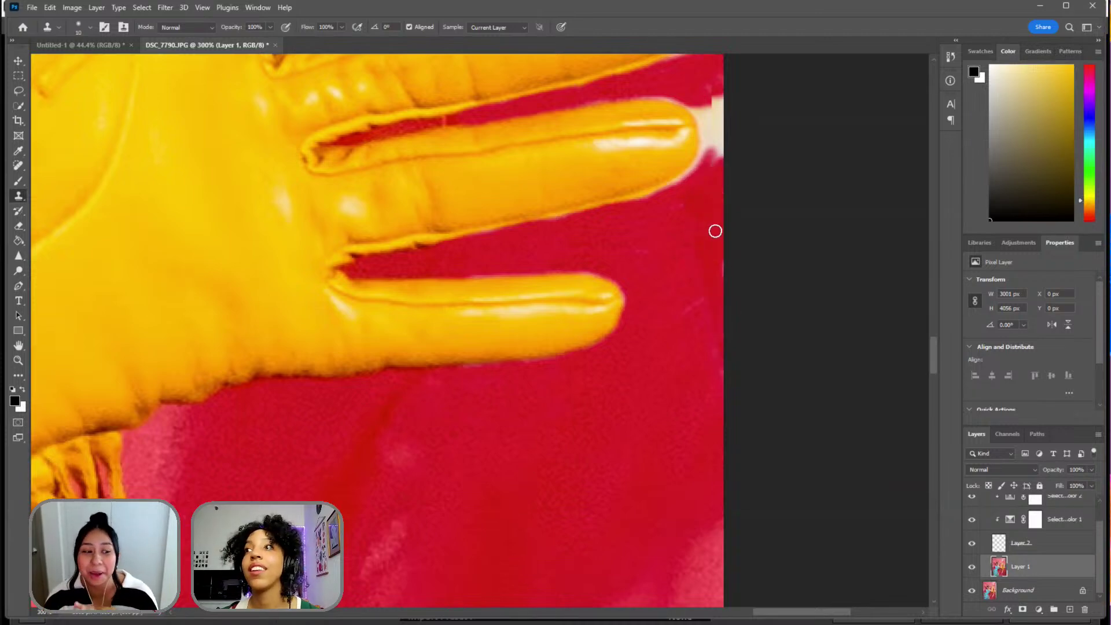
{"action": "scroll", "coordinate": [744, 253], "scroll_direction": "up", "scroll_amount": 5}
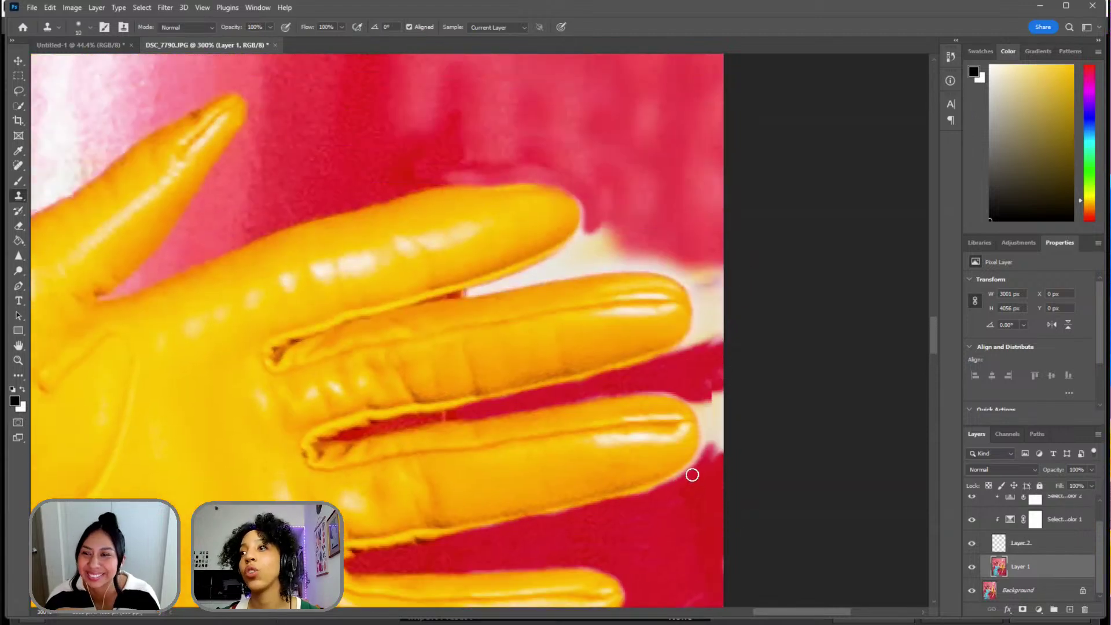
{"action": "mouse_move", "coordinate": [692, 475]}
{"action": "left_mouse_down"}
{"action": "mouse_move", "coordinate": [711, 430]}
{"action": "mouse_move", "coordinate": [715, 464]}
{"action": "left_mouse_up"}
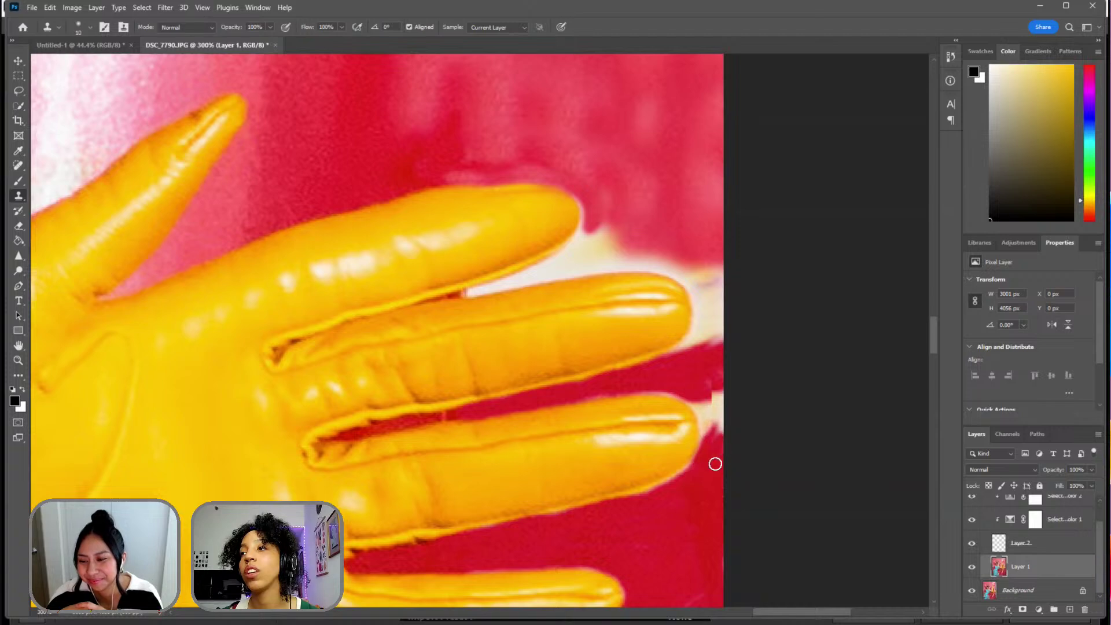
- Clone the pink backdrop over the white gap between the lower glove's index and middle fingers and around the middle fingertip
{"action": "scroll", "coordinate": [719, 301], "scroll_direction": "up", "scroll_amount": 2}
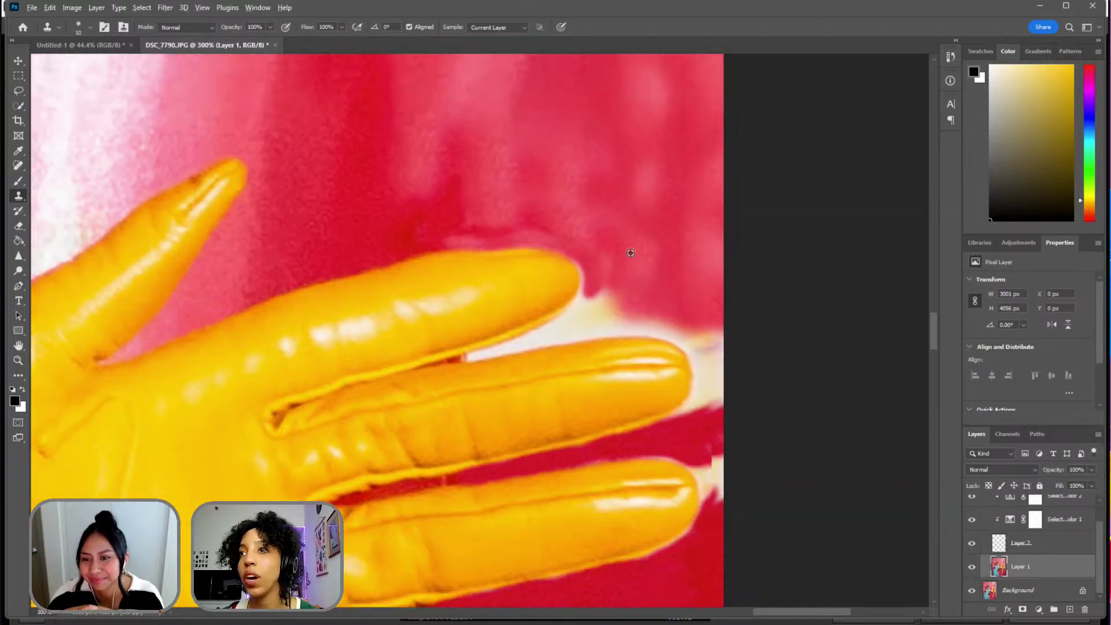
{"action": "mouse_move", "coordinate": [507, 341]}
{"action": "left_mouse_down"}
{"action": "mouse_move", "coordinate": [498, 349]}
{"action": "mouse_move", "coordinate": [568, 320]}
{"action": "mouse_move", "coordinate": [599, 287]}
{"action": "left_mouse_up"}
{"action": "mouse_move", "coordinate": [562, 330]}
{"action": "left_mouse_down"}
{"action": "mouse_move", "coordinate": [592, 266]}
{"action": "mouse_move", "coordinate": [572, 328]}
{"action": "mouse_move", "coordinate": [479, 355]}
{"action": "mouse_move", "coordinate": [558, 326]}
{"action": "mouse_move", "coordinate": [585, 290]}
{"action": "mouse_move", "coordinate": [595, 320]}
{"action": "mouse_move", "coordinate": [587, 312]}
{"action": "mouse_move", "coordinate": [521, 339]}
{"action": "mouse_move", "coordinate": [594, 334]}
{"action": "mouse_move", "coordinate": [565, 334]}
{"action": "left_mouse_up"}
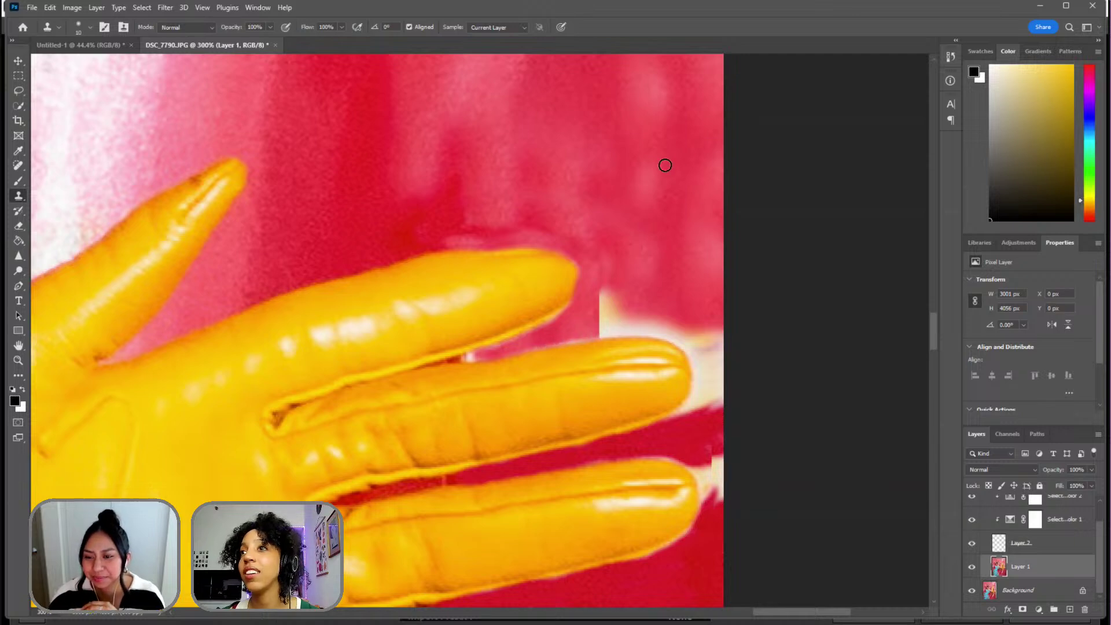
{"action": "left_click_drag", "start_coordinate": [620, 300], "coordinate": [608, 305]}
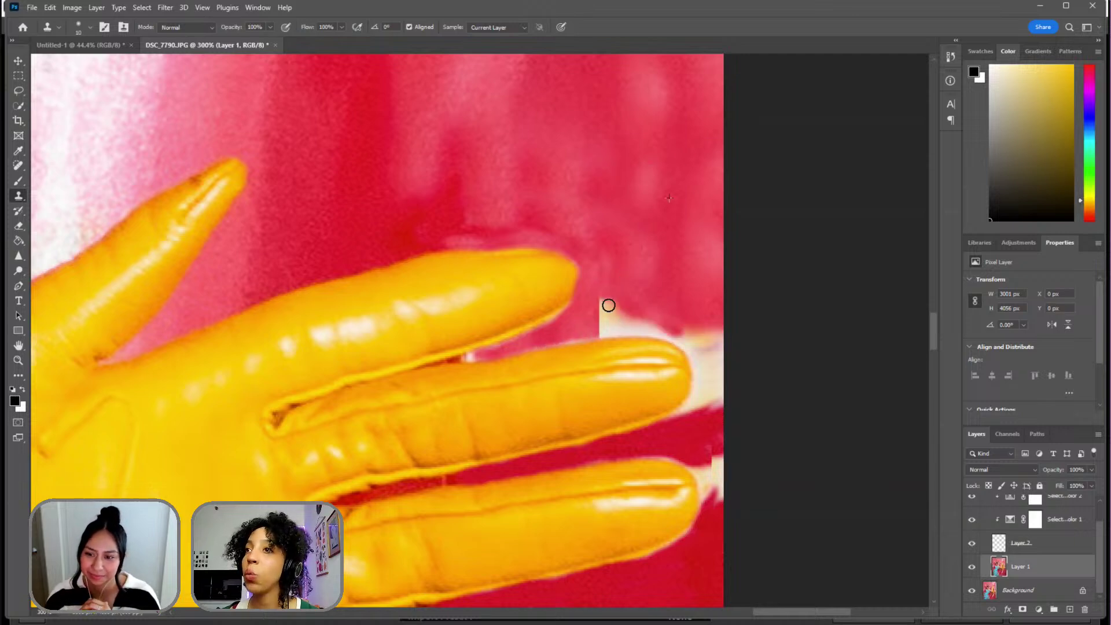
{"action": "mouse_move", "coordinate": [603, 252]}
{"action": "left_mouse_down"}
{"action": "mouse_move", "coordinate": [588, 306]}
{"action": "mouse_move", "coordinate": [607, 307]}
{"action": "mouse_move", "coordinate": [587, 321]}
{"action": "mouse_move", "coordinate": [637, 306]}
{"action": "mouse_move", "coordinate": [604, 326]}
{"action": "mouse_move", "coordinate": [727, 319]}
{"action": "mouse_move", "coordinate": [630, 318]}
{"action": "mouse_move", "coordinate": [588, 332]}
{"action": "mouse_move", "coordinate": [709, 330]}
{"action": "mouse_move", "coordinate": [543, 341]}
{"action": "mouse_move", "coordinate": [691, 322]}
{"action": "left_mouse_up"}
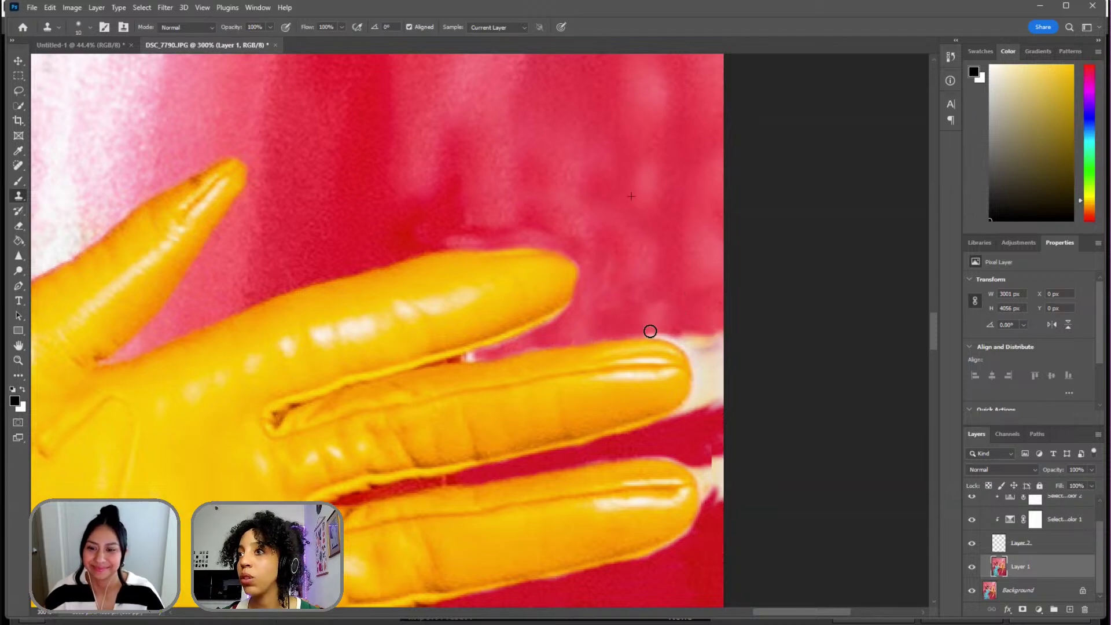
{"action": "mouse_move", "coordinate": [650, 331]}
{"action": "left_mouse_down"}
{"action": "mouse_move", "coordinate": [704, 361]}
{"action": "mouse_move", "coordinate": [694, 314]}
{"action": "mouse_move", "coordinate": [706, 354]}
{"action": "mouse_move", "coordinate": [678, 321]}
{"action": "mouse_move", "coordinate": [690, 343]}
{"action": "mouse_move", "coordinate": [714, 317]}
{"action": "mouse_move", "coordinate": [716, 368]}
{"action": "mouse_move", "coordinate": [727, 330]}
{"action": "mouse_move", "coordinate": [717, 383]}
{"action": "mouse_move", "coordinate": [691, 344]}
{"action": "left_mouse_up"}
{"action": "mouse_move", "coordinate": [705, 410]}
{"action": "left_mouse_down"}
{"action": "mouse_move", "coordinate": [692, 399]}
{"action": "mouse_move", "coordinate": [702, 372]}
{"action": "mouse_move", "coordinate": [702, 397]}
{"action": "mouse_move", "coordinate": [716, 378]}
{"action": "mouse_move", "coordinate": [724, 395]}
{"action": "left_mouse_up"}
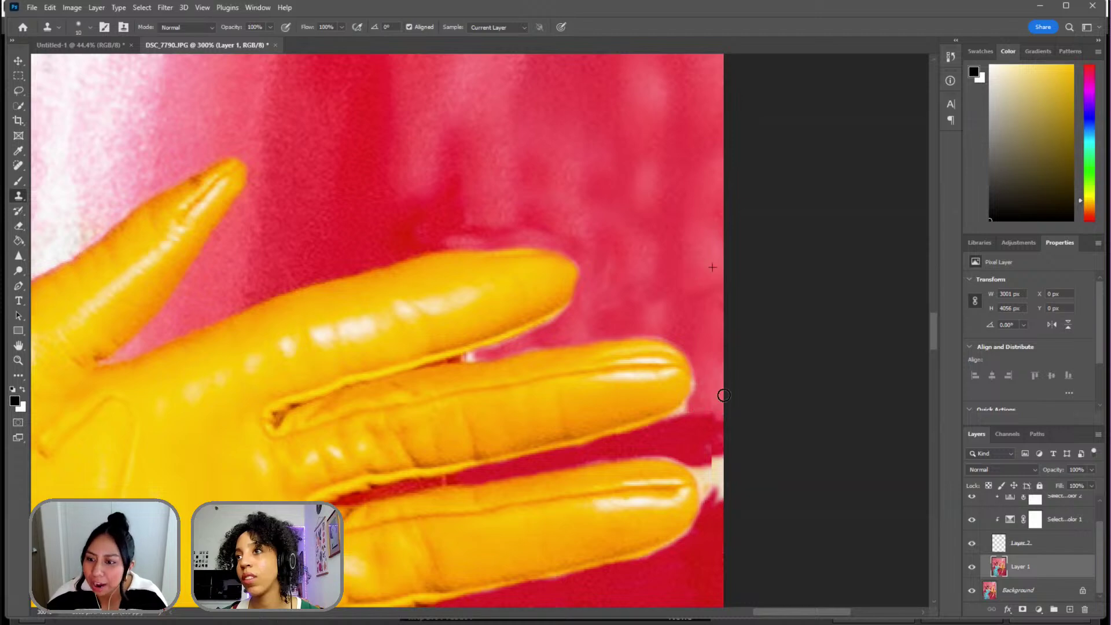
- Shrink the Clone Stamp brush and clone backdrop over the white remnants between the index and middle fingers and beside the ring fingertip
{"action": "key", "text": "bracketleft"}
{"action": "key", "text": "bracketleft"}
{"action": "key", "text": "bracketleft"}
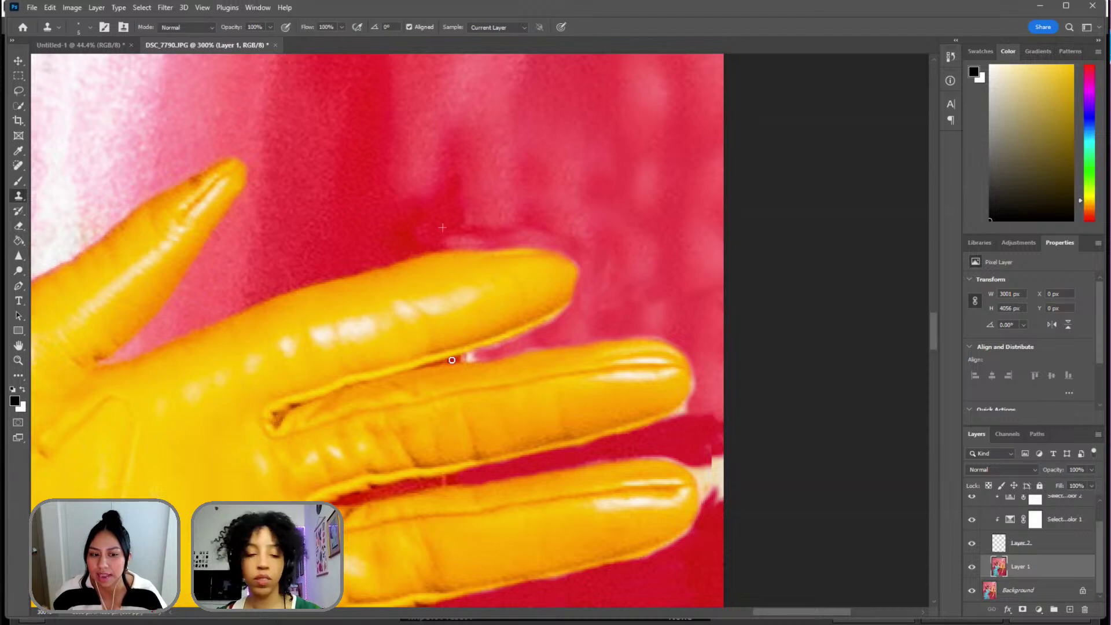
{"action": "left_click_drag", "start_coordinate": [482, 351], "coordinate": [473, 358]}
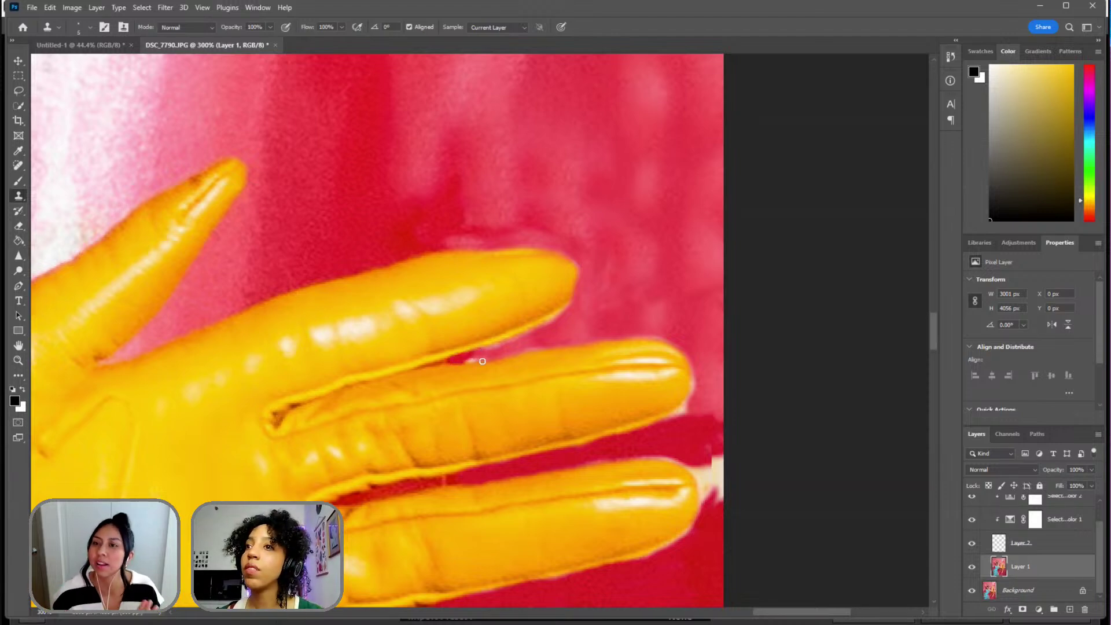
{"action": "left_click_drag", "start_coordinate": [499, 354], "coordinate": [484, 354]}
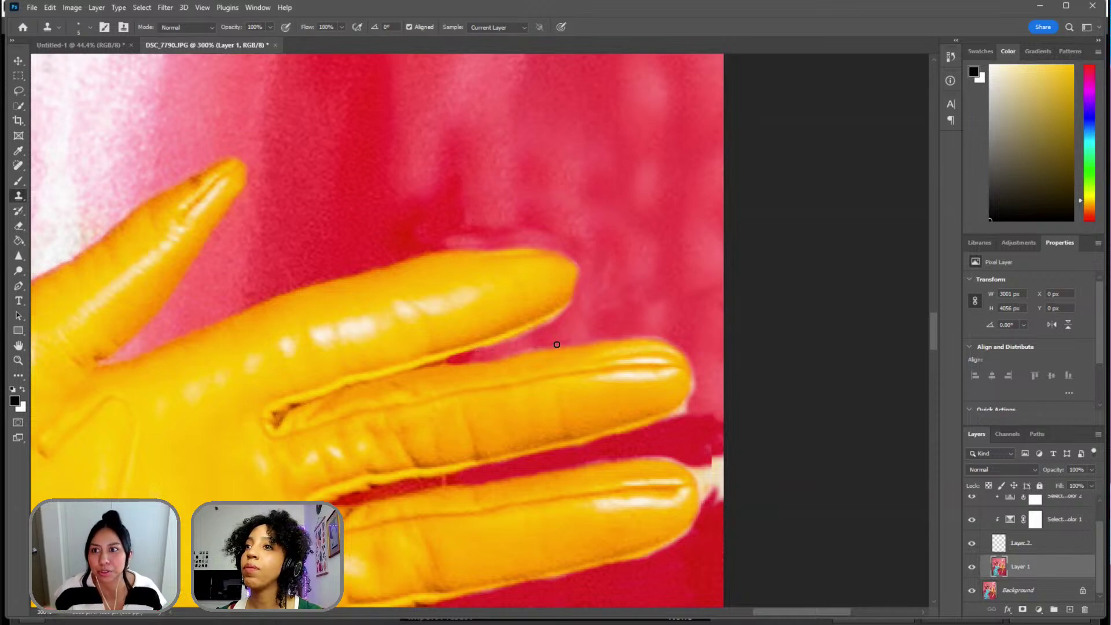
{"action": "left_click_drag", "start_coordinate": [557, 344], "coordinate": [753, 296]}
{"action": "scroll", "coordinate": [723, 328], "scroll_direction": "down", "scroll_amount": 2}
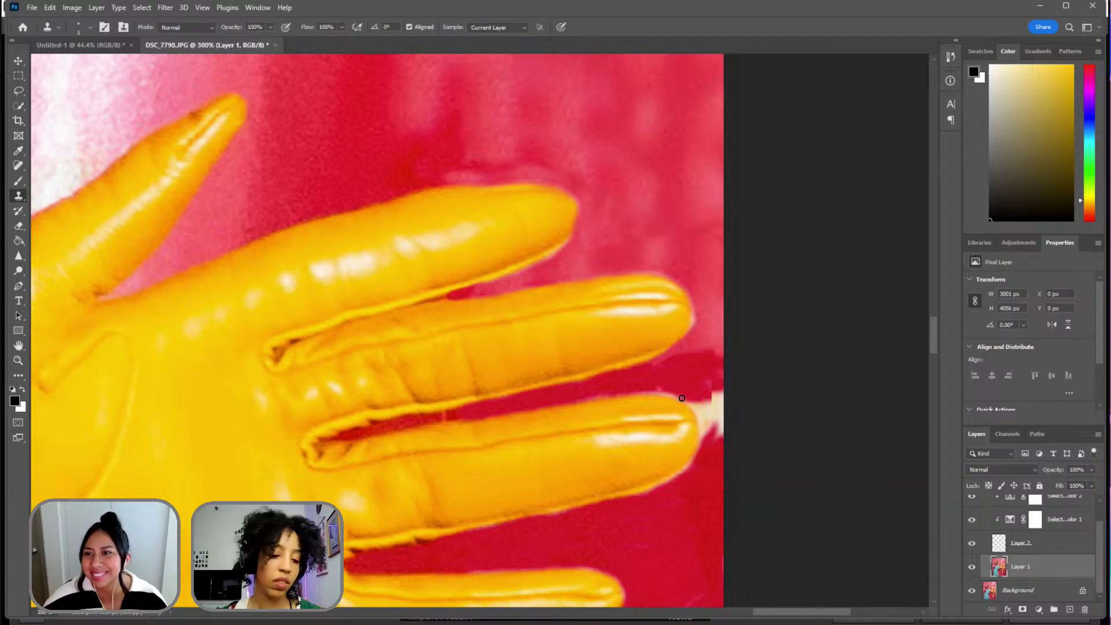
{"action": "mouse_move", "coordinate": [705, 413]}
{"action": "left_mouse_down"}
{"action": "mouse_move", "coordinate": [705, 449]}
{"action": "mouse_move", "coordinate": [703, 386]}
{"action": "mouse_move", "coordinate": [712, 426]}
{"action": "mouse_move", "coordinate": [716, 389]}
{"action": "mouse_move", "coordinate": [721, 422]}
{"action": "mouse_move", "coordinate": [720, 396]}
{"action": "mouse_move", "coordinate": [726, 413]}
{"action": "mouse_move", "coordinate": [709, 435]}
{"action": "mouse_move", "coordinate": [715, 397]}
{"action": "left_mouse_up"}
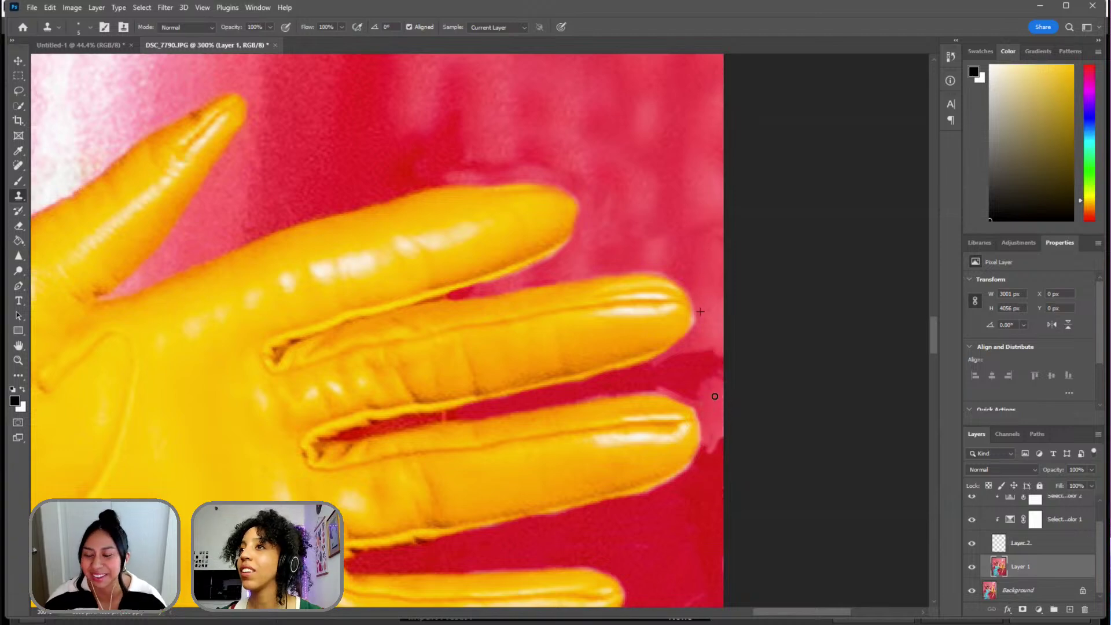
- Blend the cloned patches beside the ring fingertip and the marks in the red fabric around the little fingertip with the Spot Healing Brush
{"action": "scroll", "coordinate": [602, 216], "scroll_direction": "down", "scroll_amount": 3}
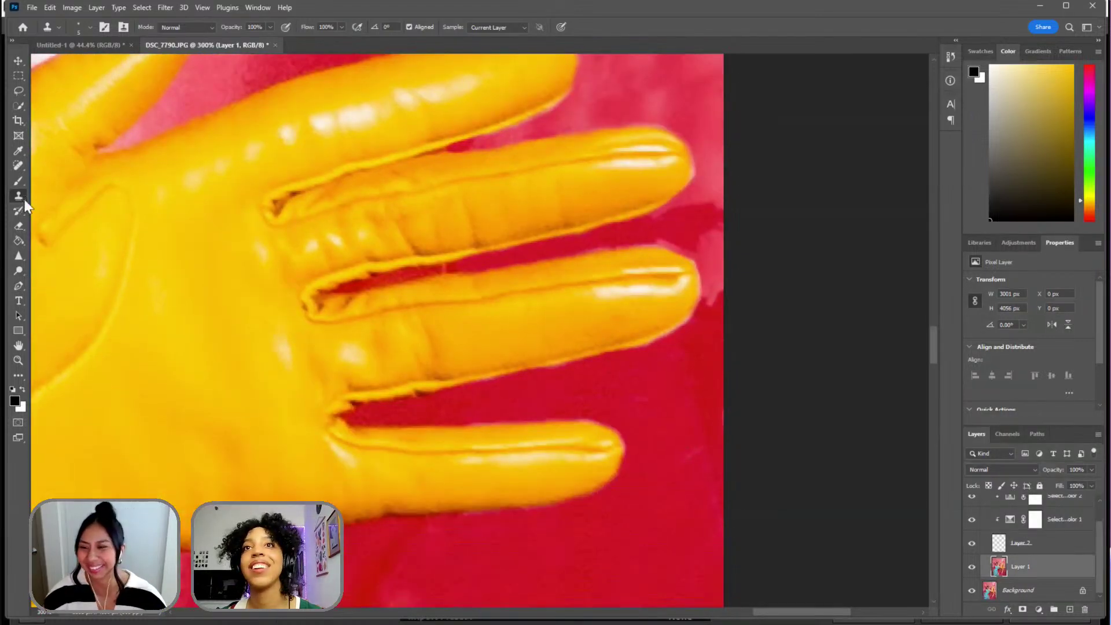
{"action": "left_click", "coordinate": [18, 166]}
{"action": "mouse_move", "coordinate": [722, 303]}
{"action": "left_mouse_down"}
{"action": "mouse_move", "coordinate": [711, 324]}
{"action": "mouse_move", "coordinate": [717, 287]}
{"action": "mouse_move", "coordinate": [702, 330]}
{"action": "mouse_move", "coordinate": [730, 258]}
{"action": "mouse_move", "coordinate": [719, 273]}
{"action": "mouse_move", "coordinate": [711, 189]}
{"action": "mouse_move", "coordinate": [698, 231]}
{"action": "left_mouse_up"}
{"action": "left_click_drag", "start_coordinate": [715, 186], "coordinate": [739, 238]}
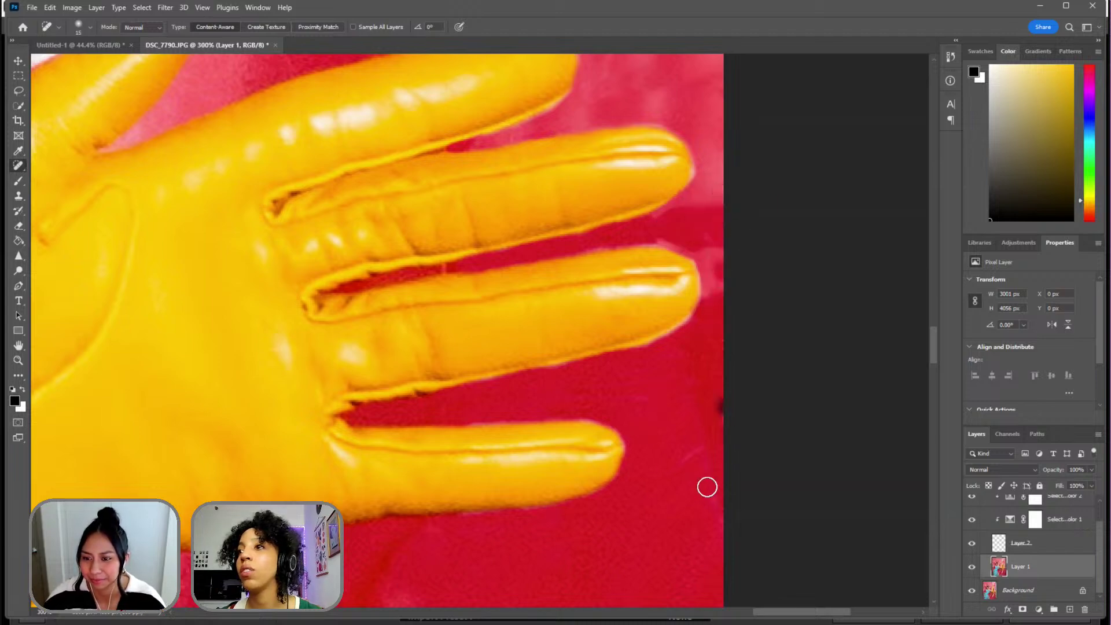
{"action": "left_click_drag", "start_coordinate": [707, 486], "coordinate": [690, 455]}
{"action": "left_click_drag", "start_coordinate": [642, 413], "coordinate": [668, 446]}
{"action": "left_click_drag", "start_coordinate": [712, 448], "coordinate": [692, 466]}
{"action": "left_click_drag", "start_coordinate": [718, 405], "coordinate": [700, 431]}
- Heal the uneven cloned backdrop just above the lower glove's index finger with the Spot Healing Brush
{"action": "scroll", "coordinate": [762, 258], "scroll_direction": "up", "scroll_amount": 5}
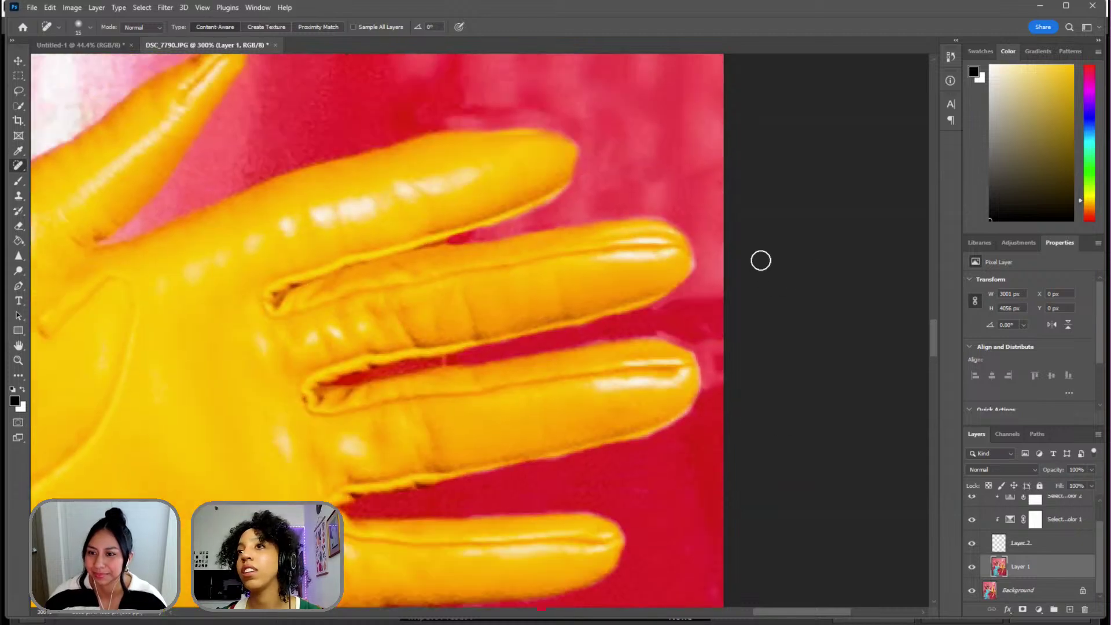
{"action": "left_click_drag", "start_coordinate": [438, 258], "coordinate": [553, 256]}
{"action": "left_click", "coordinate": [520, 259]}
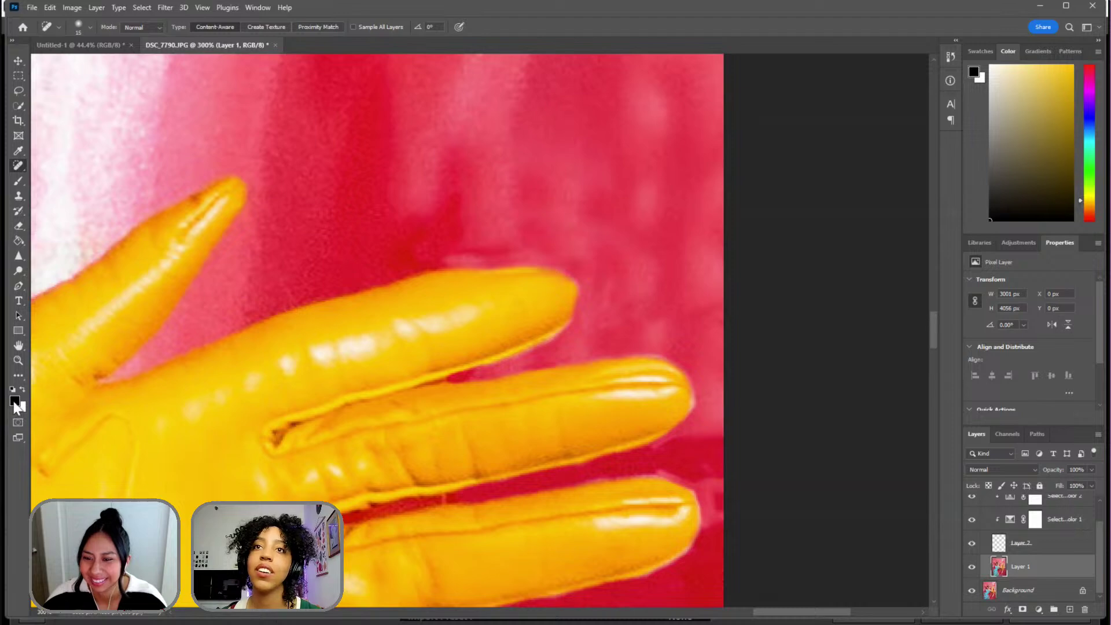
- Zoom out to fit the whole portrait on screen and check the retouched backdrop around the lower glove
{"action": "left_click", "coordinate": [19, 360]}
{"action": "right_click", "coordinate": [309, 351]}
{"action": "left_click", "coordinate": [333, 365]}
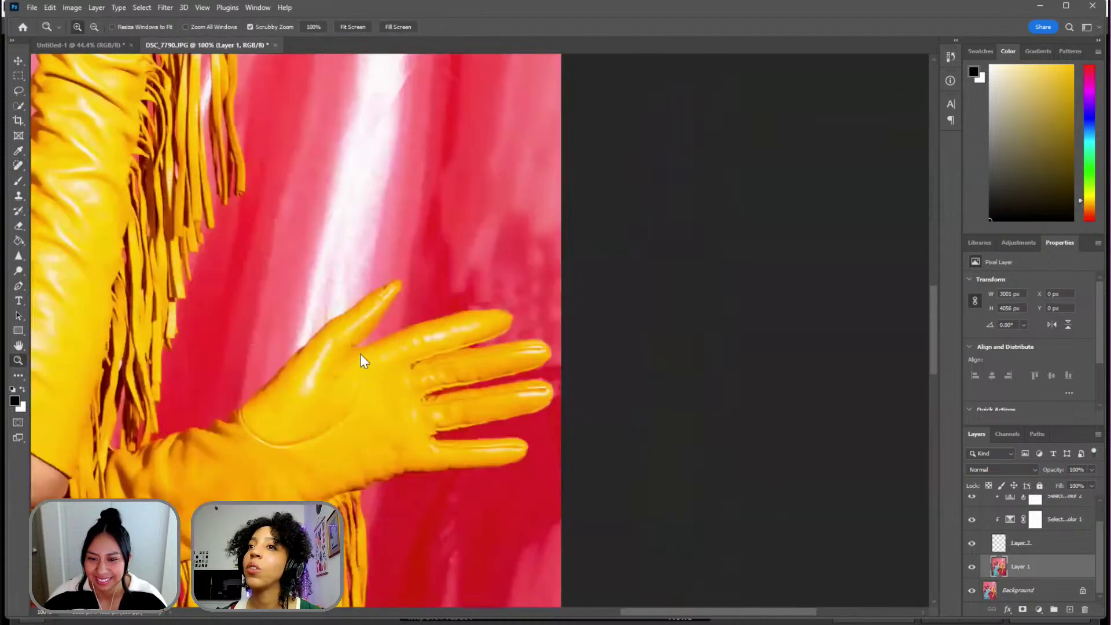
{"action": "right_click", "coordinate": [360, 360]}
{"action": "left_click", "coordinate": [376, 363]}
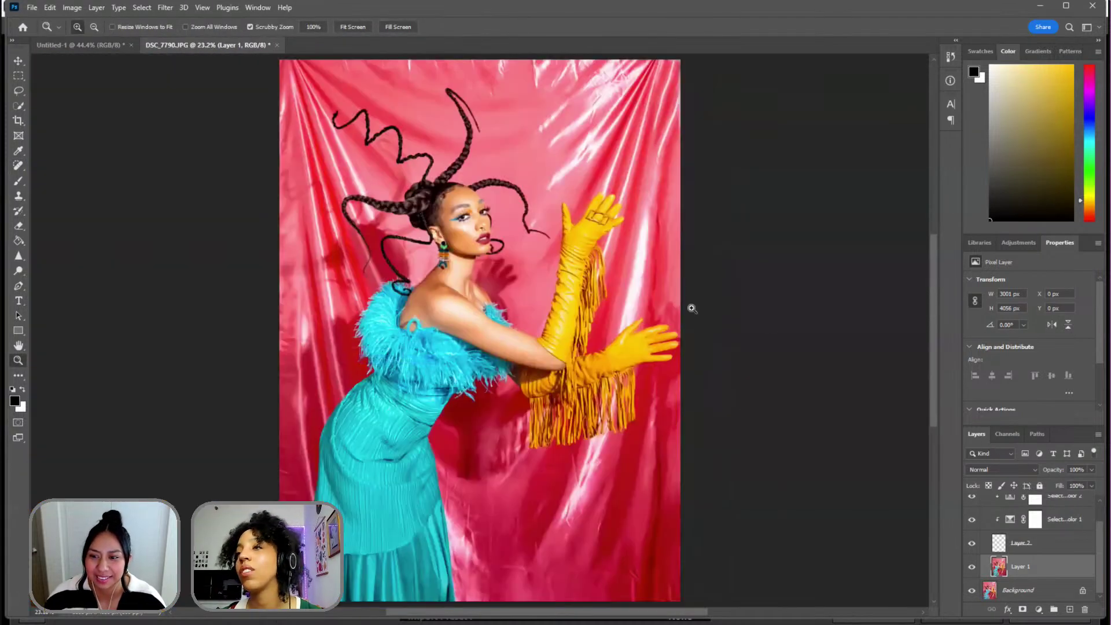
- Heal the blotchy red patch in the backdrop just above the lower glove's fingers with an enlarged Spot Healing Brush
{"action": "left_click_drag", "start_coordinate": [697, 290], "coordinate": [486, 201]}
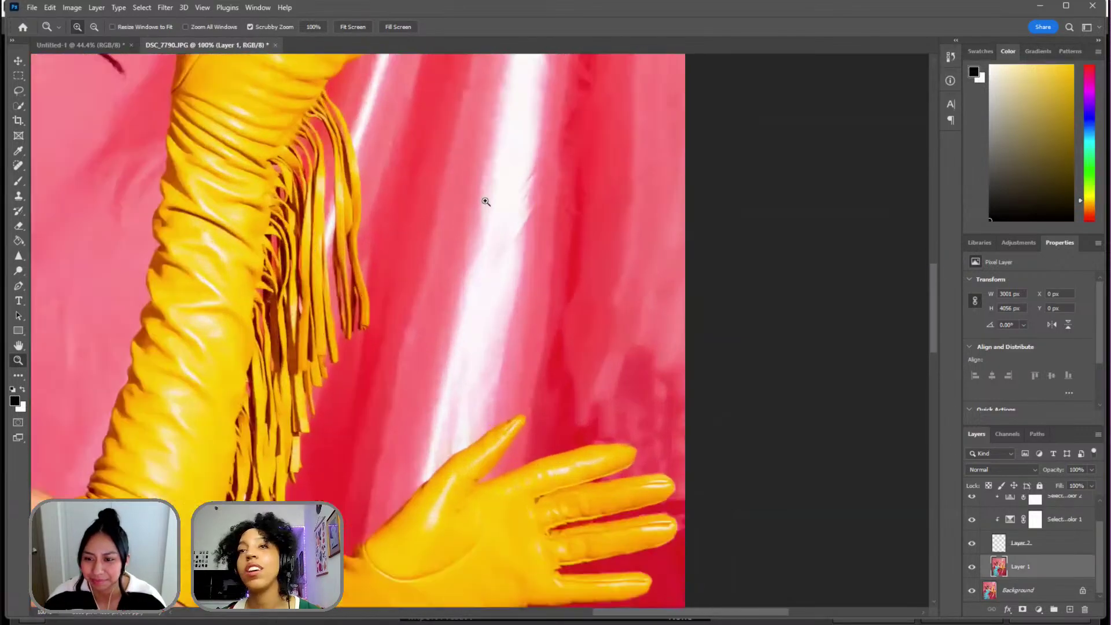
{"action": "left_click", "coordinate": [19, 166]}
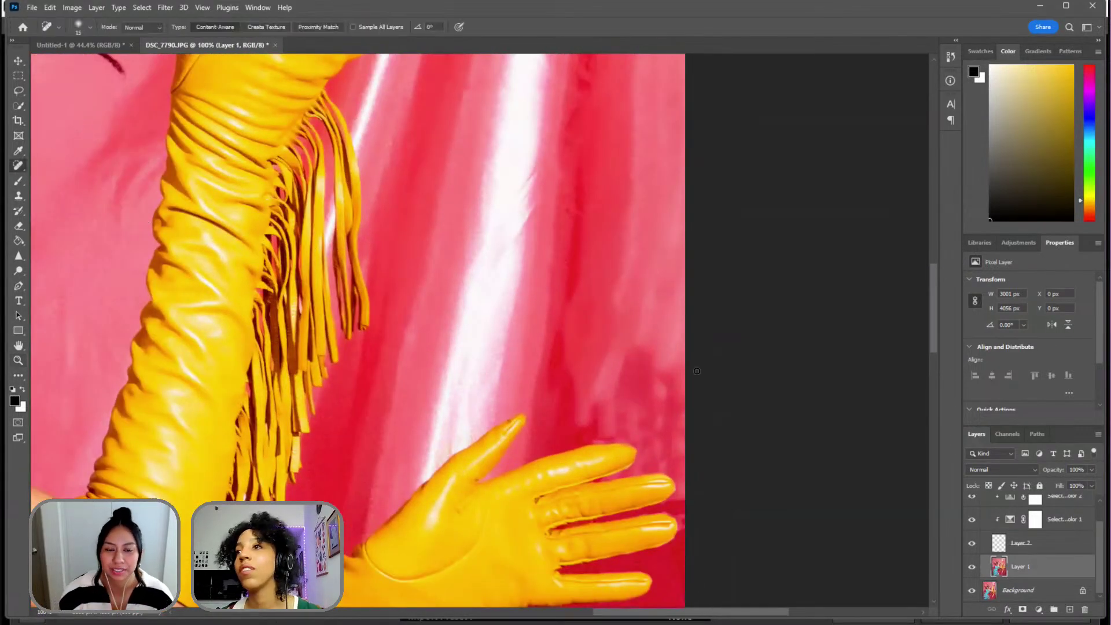
{"action": "key", "text": "bracketright"}
{"action": "key", "text": "bracketright"}
{"action": "key", "text": "bracketright"}
{"action": "key", "text": "bracketright"}
{"action": "key", "text": "bracketright"}
{"action": "key", "text": "bracketright"}
{"action": "key", "text": "bracketright"}
{"action": "key", "text": "bracketright"}
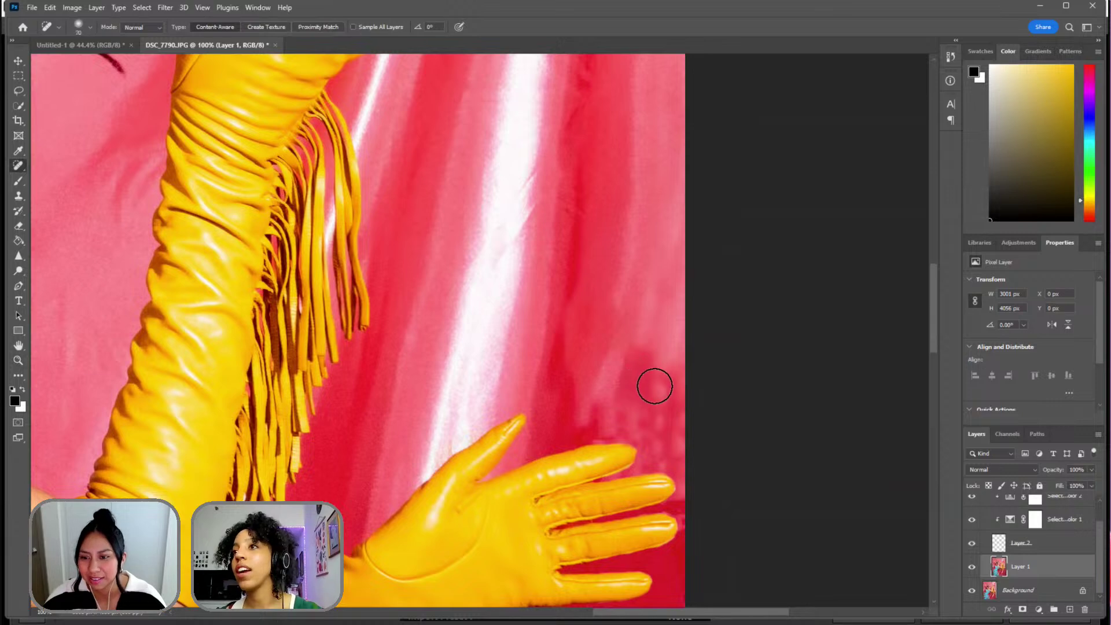
{"action": "mouse_move", "coordinate": [676, 362]}
{"action": "left_mouse_down"}
{"action": "mouse_move", "coordinate": [659, 410]}
{"action": "mouse_move", "coordinate": [666, 402]}
{"action": "mouse_move", "coordinate": [667, 419]}
{"action": "mouse_move", "coordinate": [655, 375]}
{"action": "mouse_move", "coordinate": [626, 370]}
{"action": "mouse_move", "coordinate": [616, 385]}
{"action": "mouse_move", "coordinate": [648, 352]}
{"action": "mouse_move", "coordinate": [605, 404]}
{"action": "mouse_move", "coordinate": [648, 411]}
{"action": "mouse_move", "coordinate": [633, 414]}
{"action": "mouse_move", "coordinate": [682, 409]}
{"action": "mouse_move", "coordinate": [693, 383]}
{"action": "mouse_move", "coordinate": [614, 361]}
{"action": "left_mouse_up"}
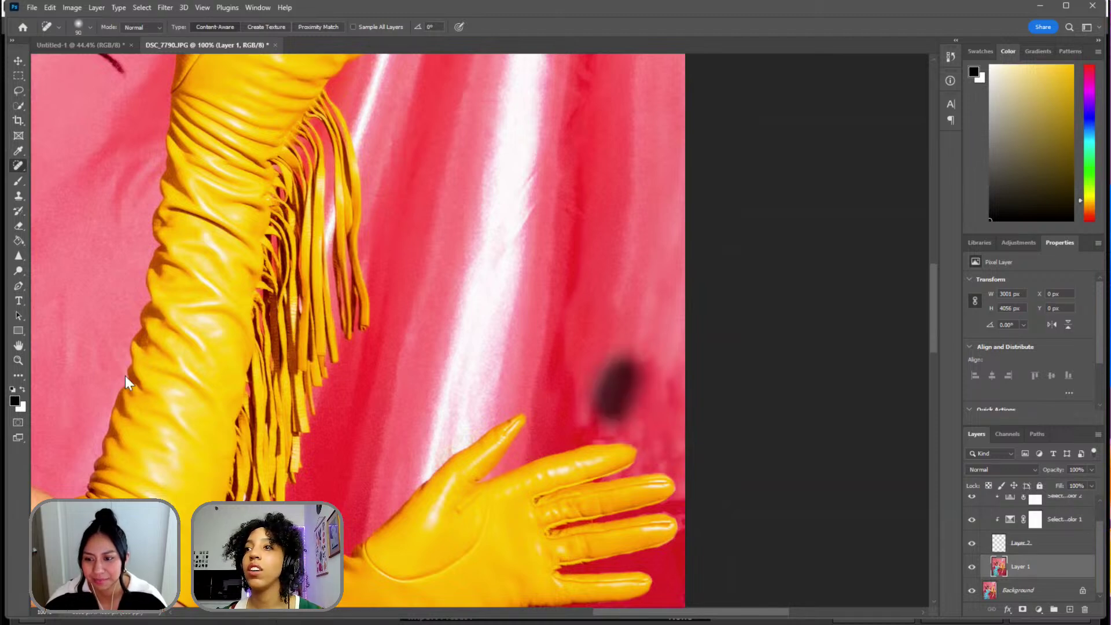
- Switch to the Brush in Overlay mode at 7% opacity with white as the foreground color, and enlarge it for the shoulder highlights
{"action": "left_click", "coordinate": [18, 360]}
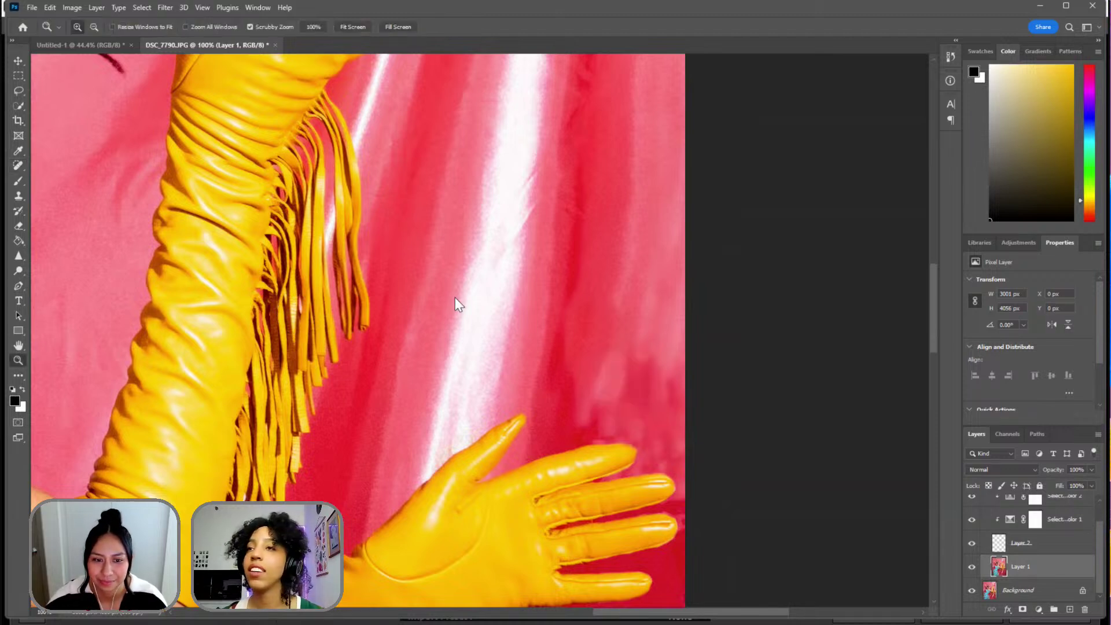
{"action": "right_click", "coordinate": [455, 300]}
{"action": "left_click", "coordinate": [515, 310]}
{"action": "right_click", "coordinate": [510, 305]}
{"action": "left_click", "coordinate": [532, 309]}
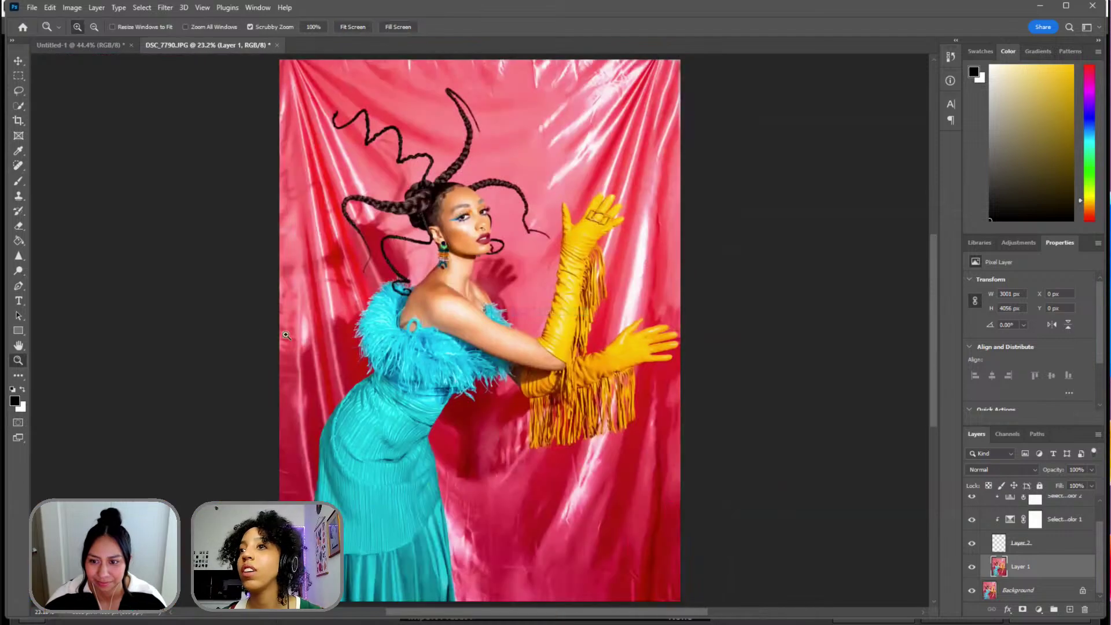
{"action": "left_click", "coordinate": [467, 291]}
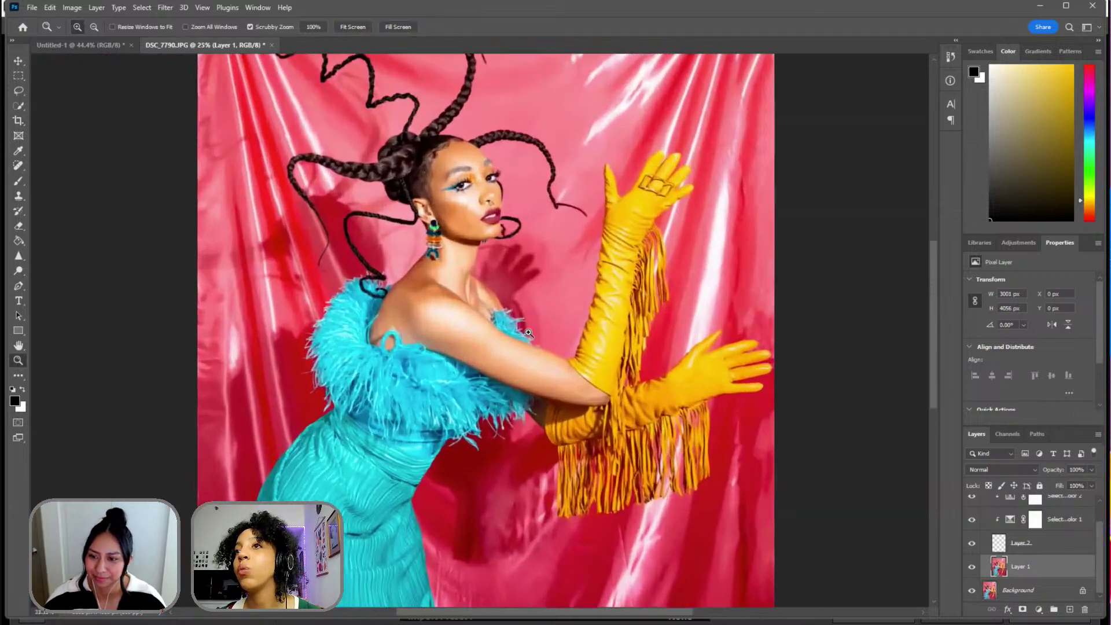
{"action": "left_click", "coordinate": [468, 291]}
{"action": "key", "text": "ctrl+plus"}
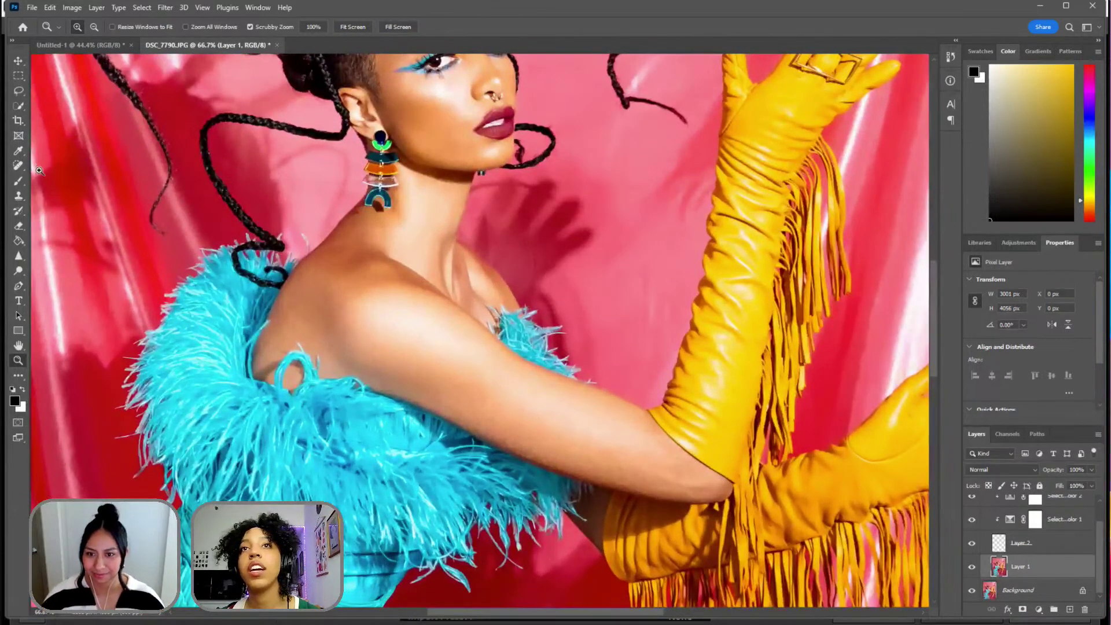
{"action": "left_click", "coordinate": [19, 181]}
{"action": "key", "text": "x"}
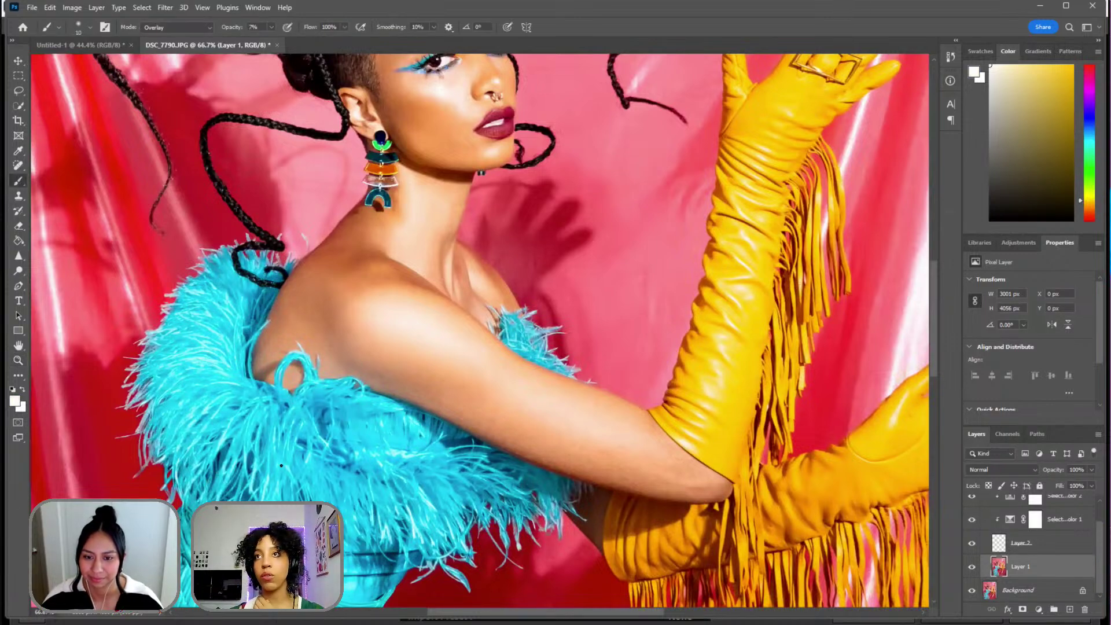
{"action": "scroll", "coordinate": [521, 386], "scroll_direction": "up", "scroll_amount": 5}
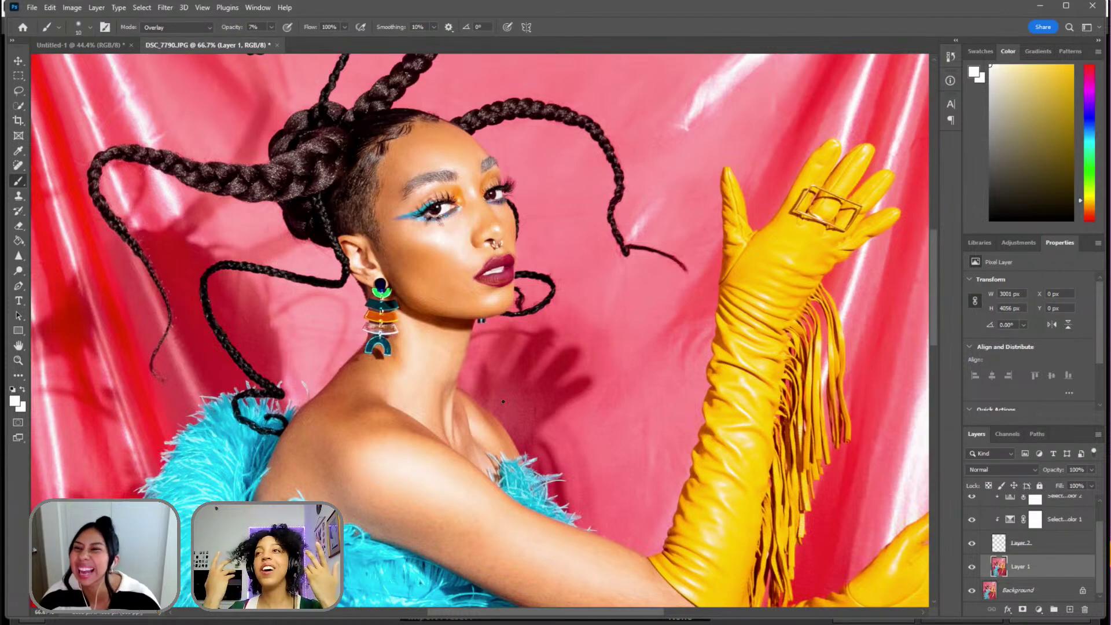
{"action": "scroll", "coordinate": [459, 471], "scroll_direction": "down", "scroll_amount": 5}
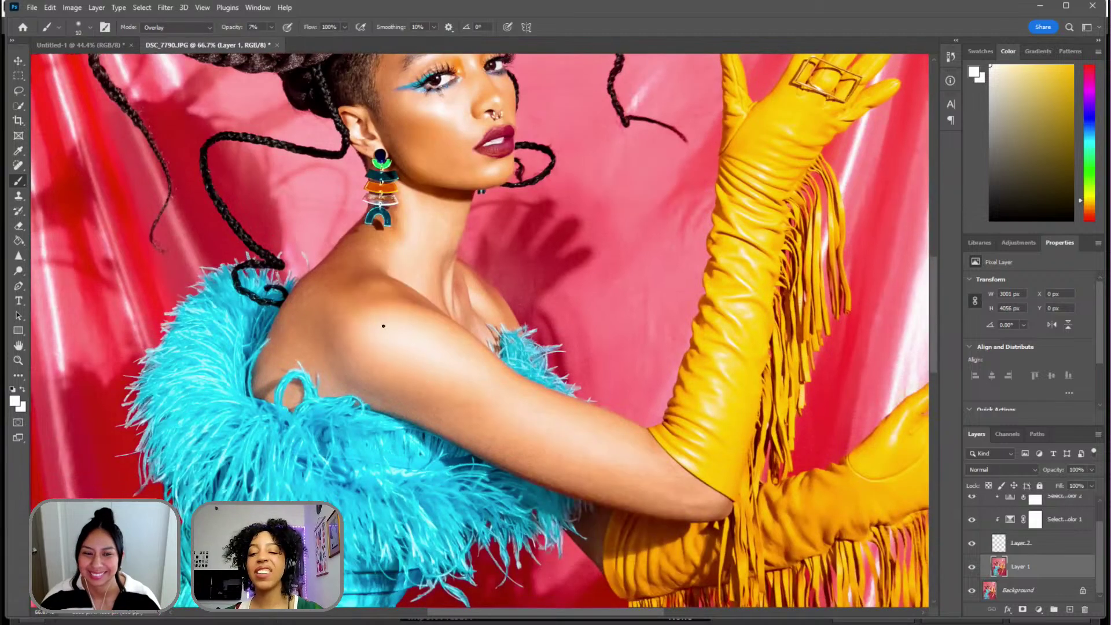
{"action": "key", "text": "bracketright"}
{"action": "key", "text": "bracketright"}
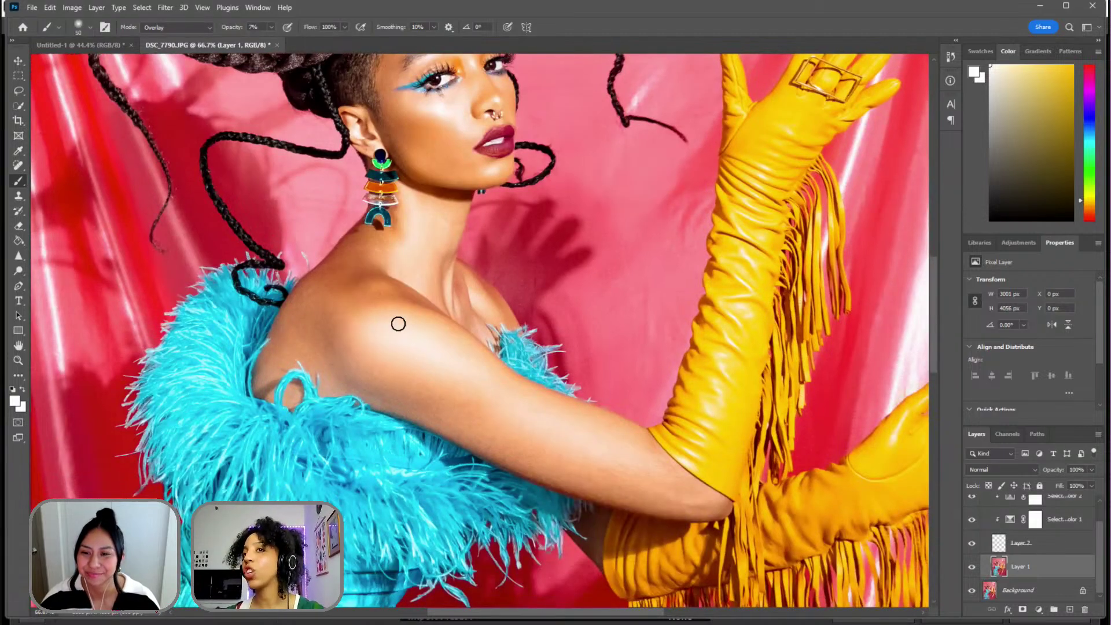
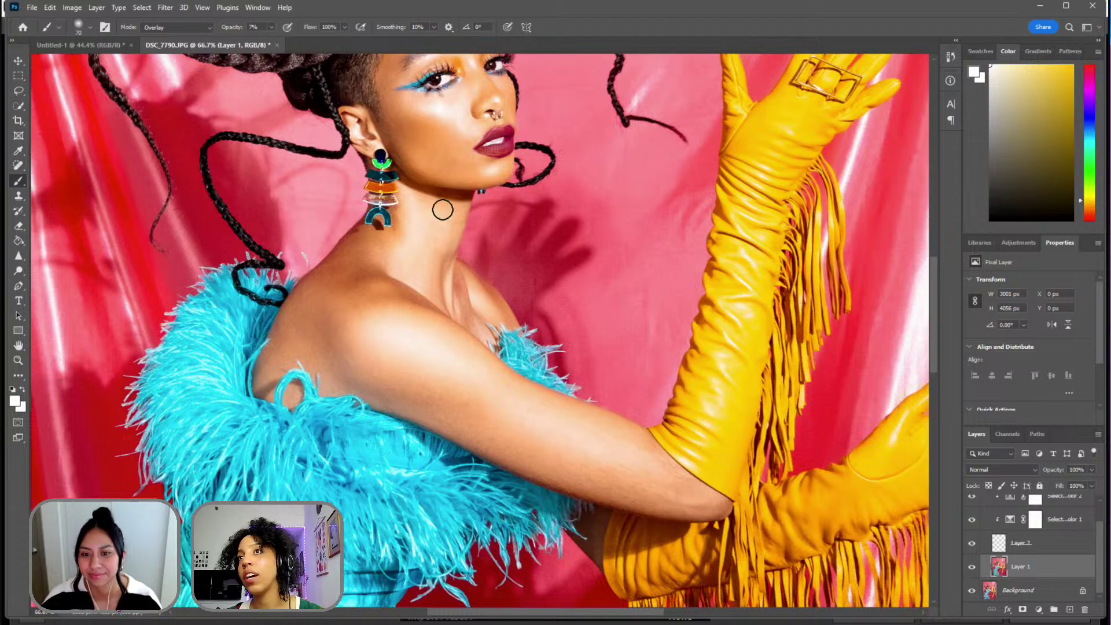
- Choose a saturated deep orange and brush it over the bare shoulder and back with a much larger Overlay brush at 7% opacity
{"action": "scroll", "coordinate": [517, 197], "scroll_direction": "up", "scroll_amount": 2}
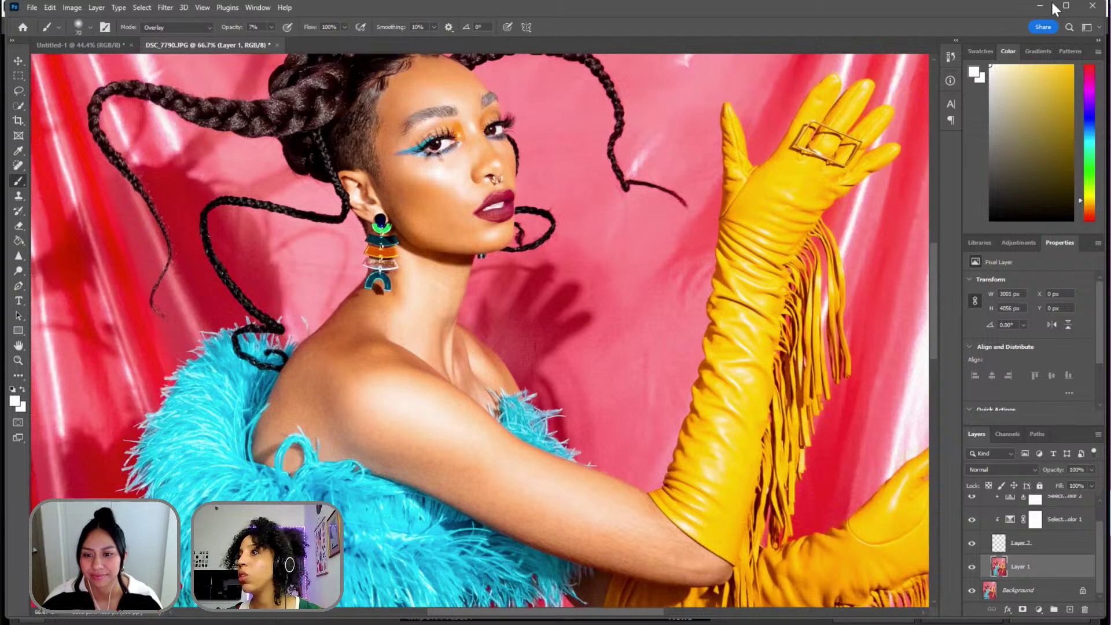
{"action": "left_click", "coordinate": [1089, 208]}
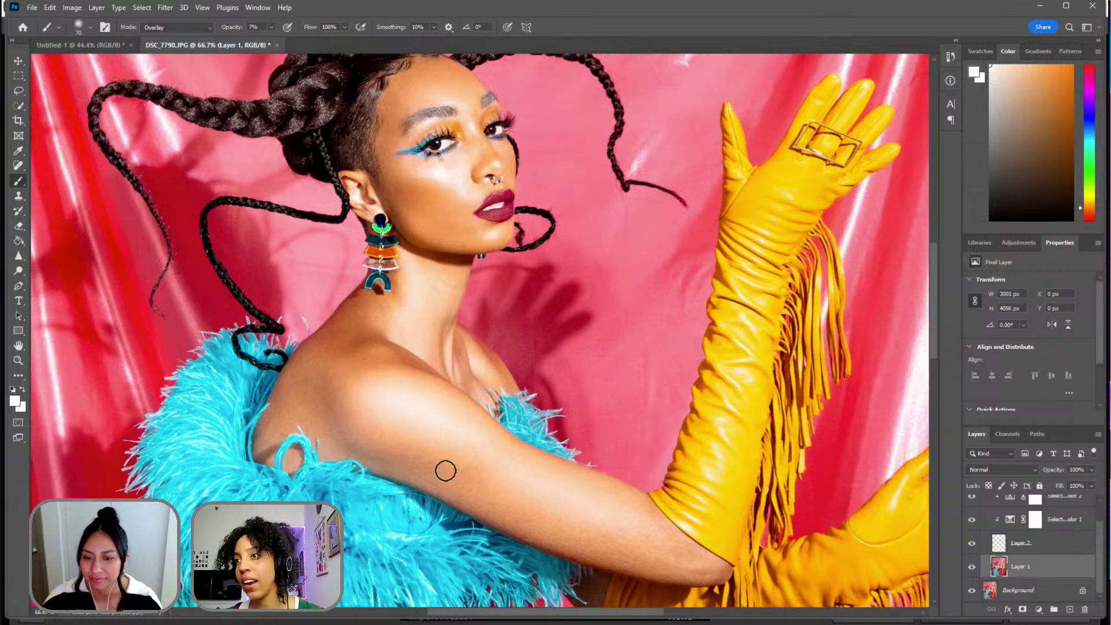
{"action": "left_click", "coordinate": [1072, 70]}
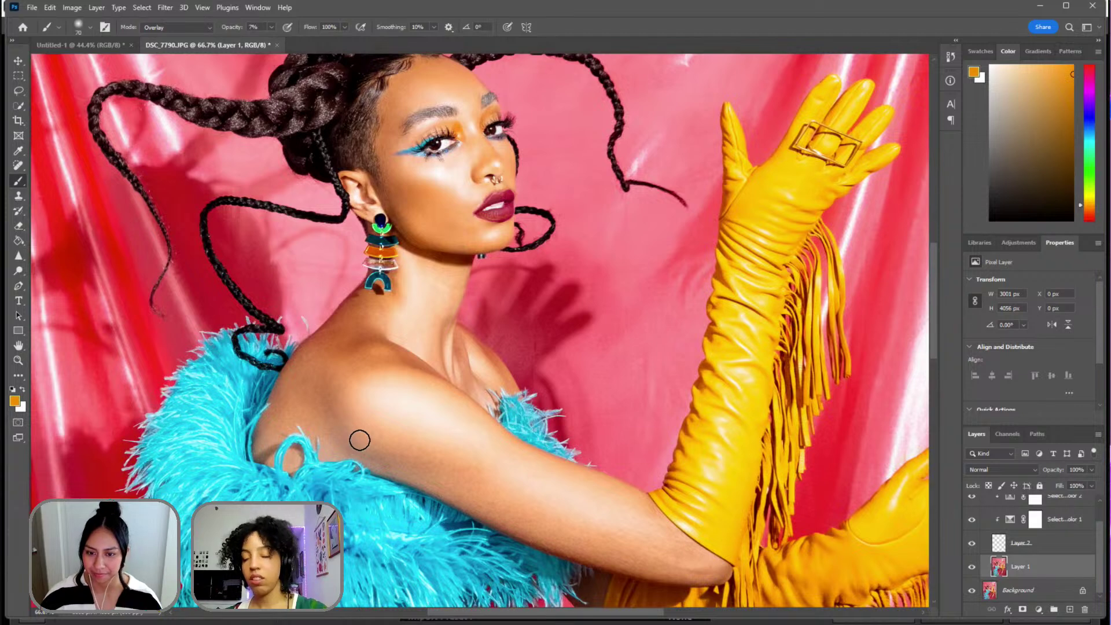
{"action": "key", "text": "bracketright"}
{"action": "key", "text": "bracketright"}
{"action": "key", "text": "bracketright"}
{"action": "key", "text": "bracketright"}
{"action": "key", "text": "bracketright"}
{"action": "key", "text": "bracketright"}
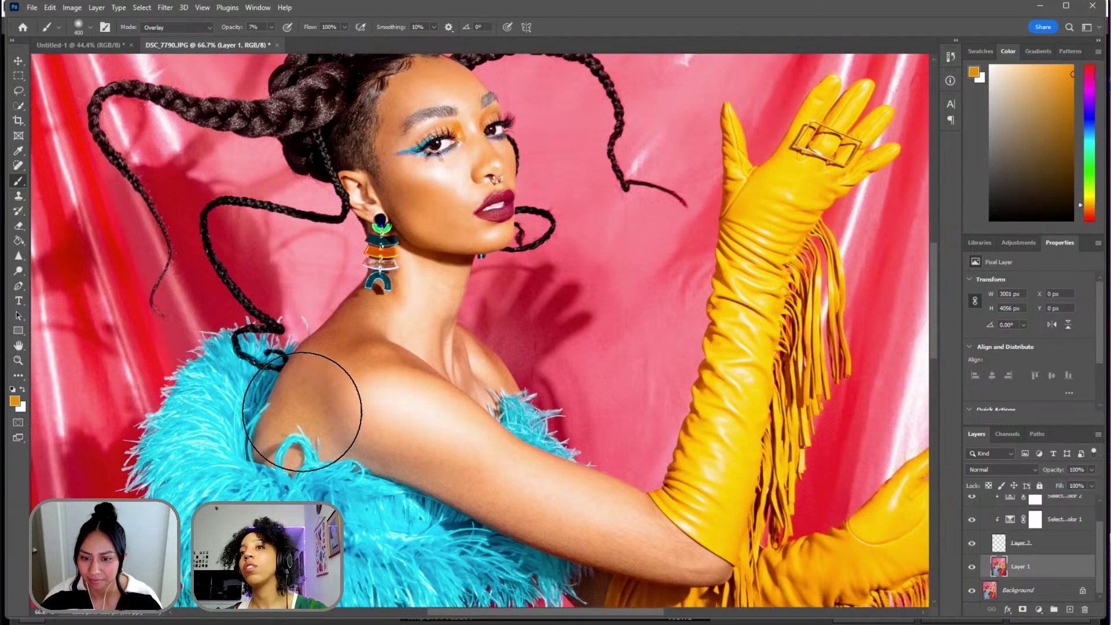
{"action": "key", "text": "bracketright"}
{"action": "key", "text": "bracketright"}
{"action": "key", "text": "bracketright"}
{"action": "key", "text": "bracketright"}
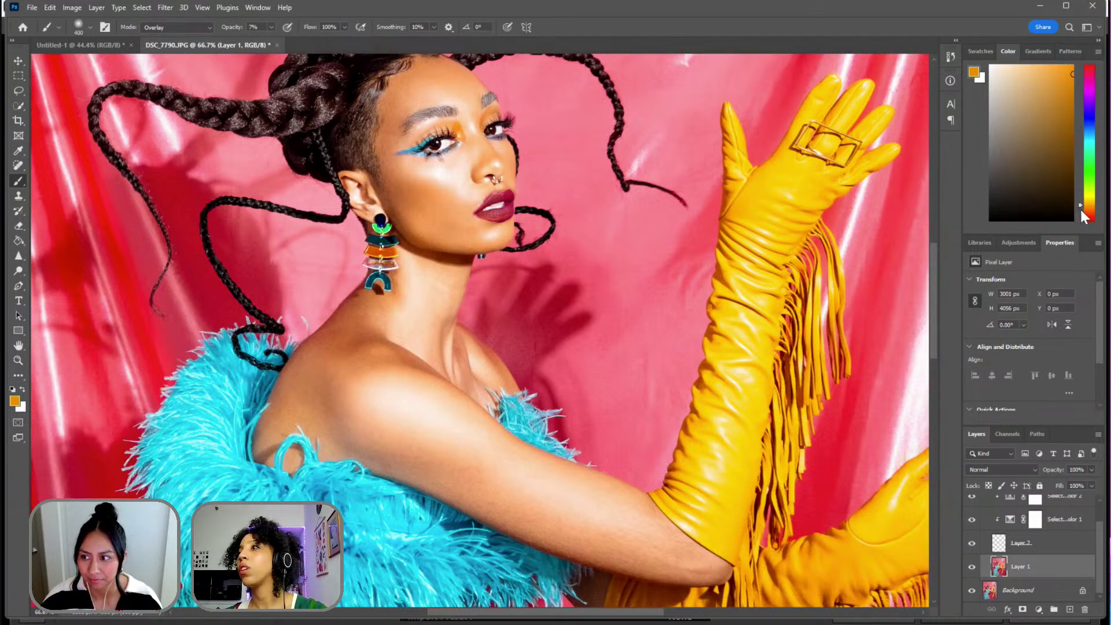
{"action": "left_click", "coordinate": [1085, 210]}
{"action": "mouse_move", "coordinate": [313, 422]}
{"action": "left_mouse_down"}
{"action": "mouse_move", "coordinate": [307, 446]}
{"action": "mouse_move", "coordinate": [365, 442]}
{"action": "mouse_move", "coordinate": [472, 496]}
{"action": "mouse_move", "coordinate": [692, 544]}
{"action": "mouse_move", "coordinate": [626, 495]}
{"action": "mouse_move", "coordinate": [250, 362]}
{"action": "mouse_move", "coordinate": [489, 446]}
{"action": "mouse_move", "coordinate": [459, 352]}
{"action": "mouse_move", "coordinate": [424, 353]}
{"action": "mouse_move", "coordinate": [426, 315]}
{"action": "mouse_move", "coordinate": [261, 459]}
{"action": "left_mouse_up"}
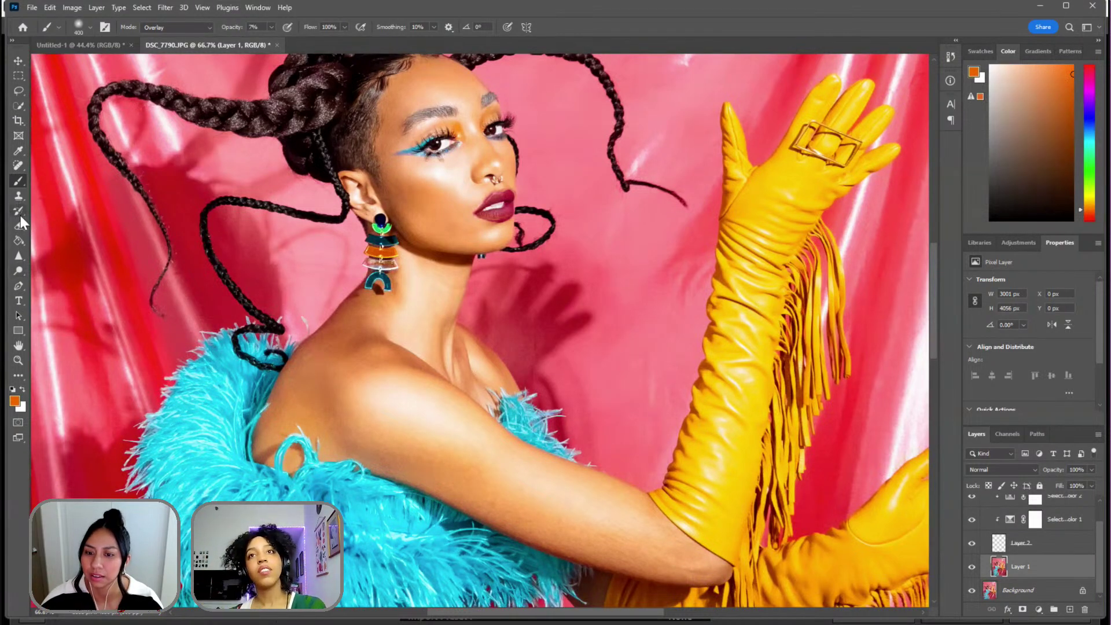
- Fit the whole portrait in view, collapse Group 1 and toggle its visibility to compare the retouch with the original
{"action": "left_click", "coordinate": [19, 255]}
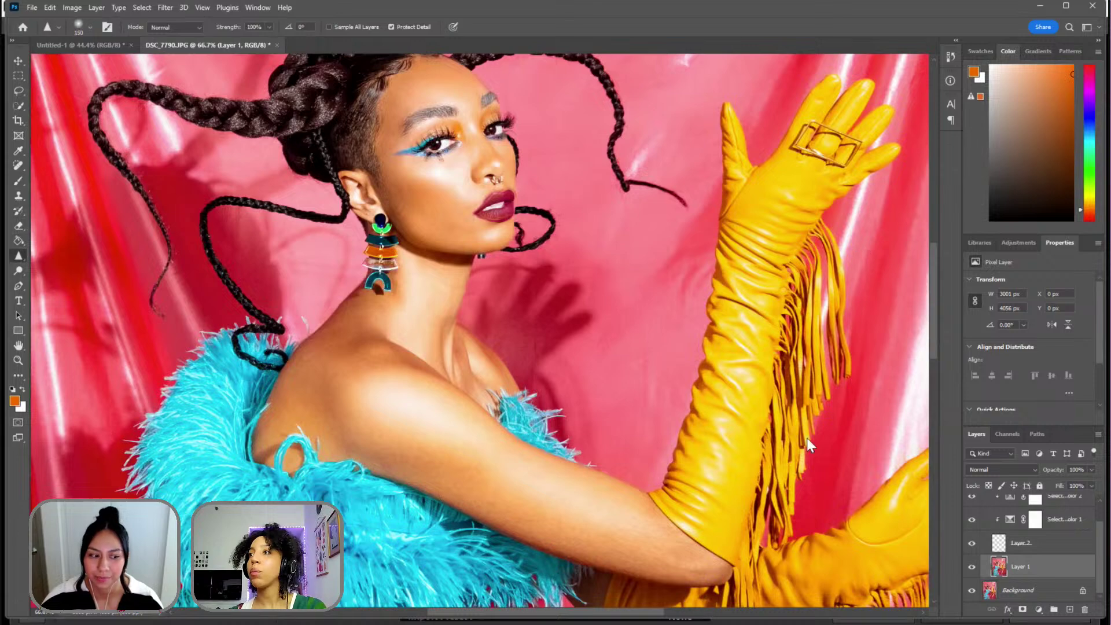
{"action": "scroll", "coordinate": [148, 284], "scroll_direction": "down", "scroll_amount": 2}
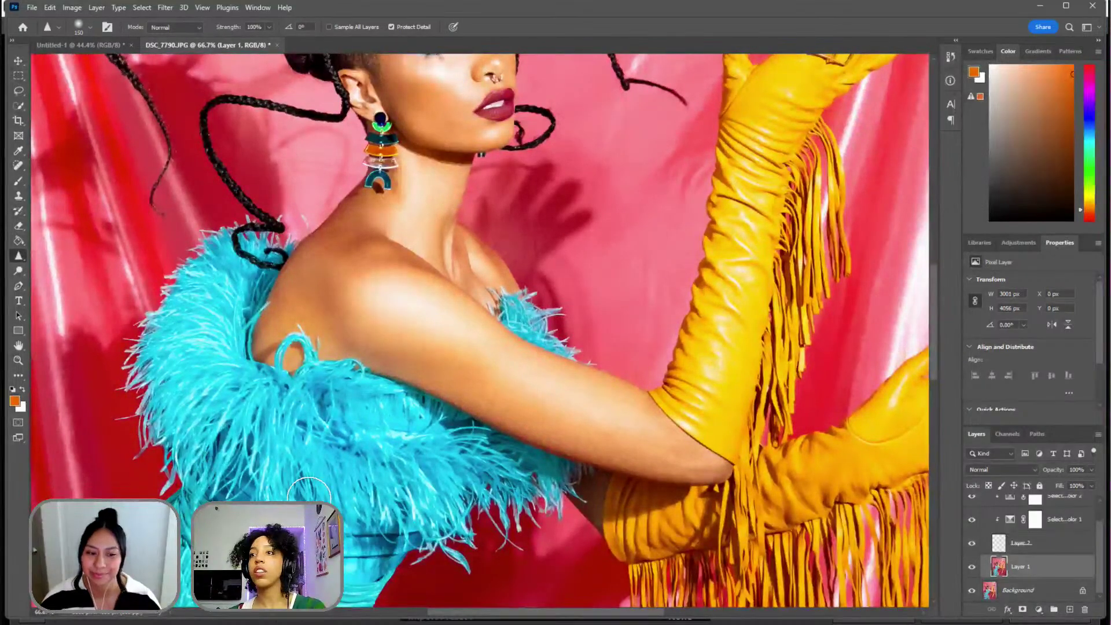
{"action": "left_click", "coordinate": [19, 360]}
{"action": "key", "text": "ctrl+0"}
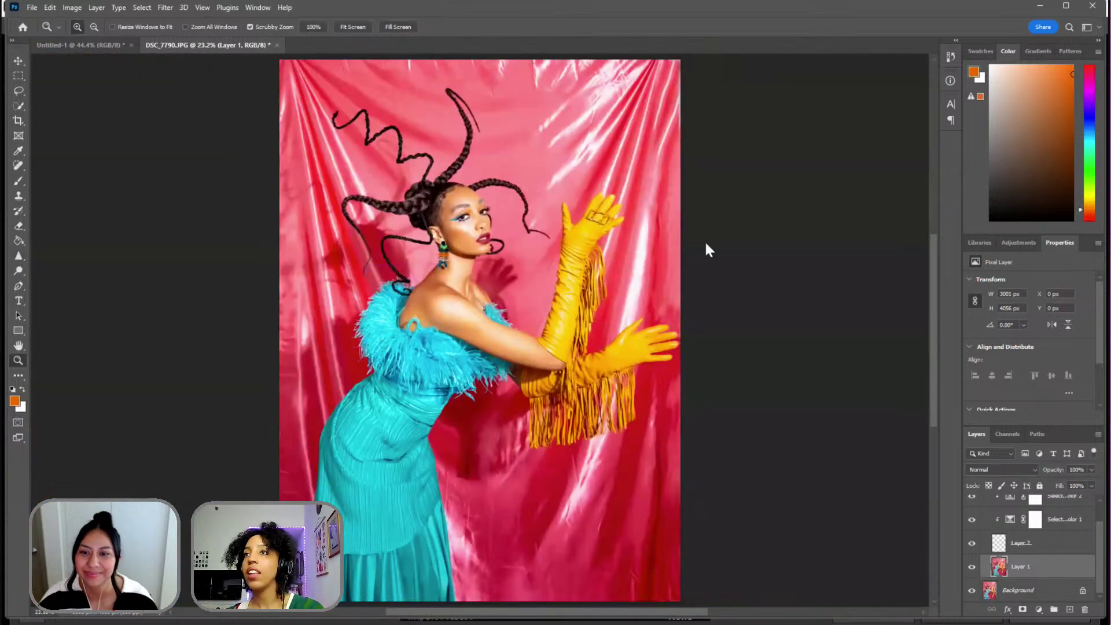
{"action": "scroll", "coordinate": [995, 538], "scroll_direction": "up", "scroll_amount": 1}
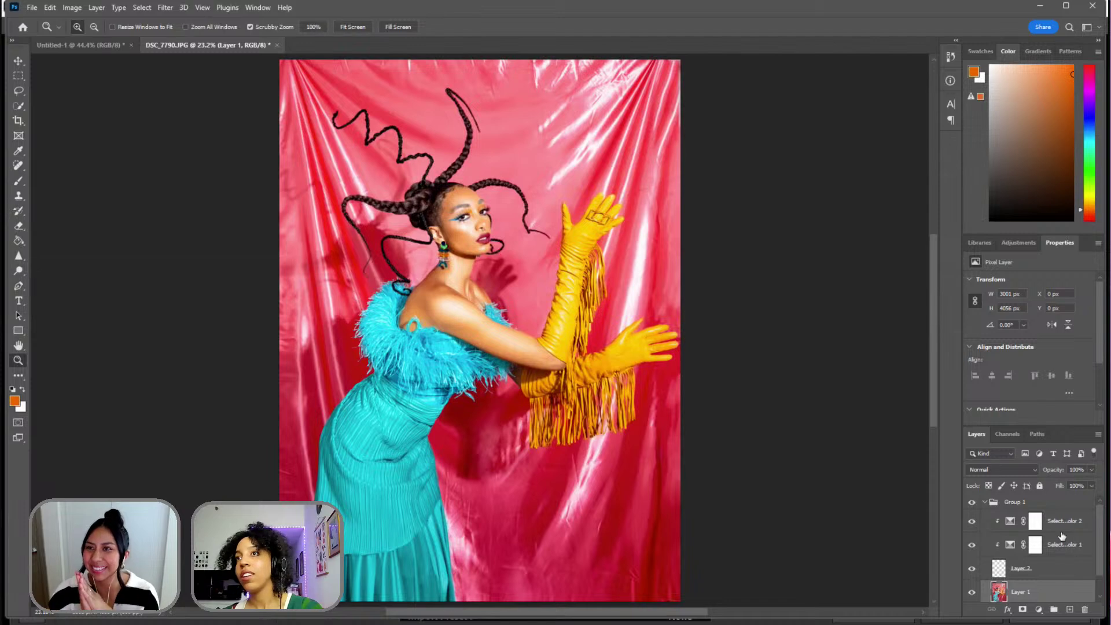
{"action": "left_click", "coordinate": [984, 502]}
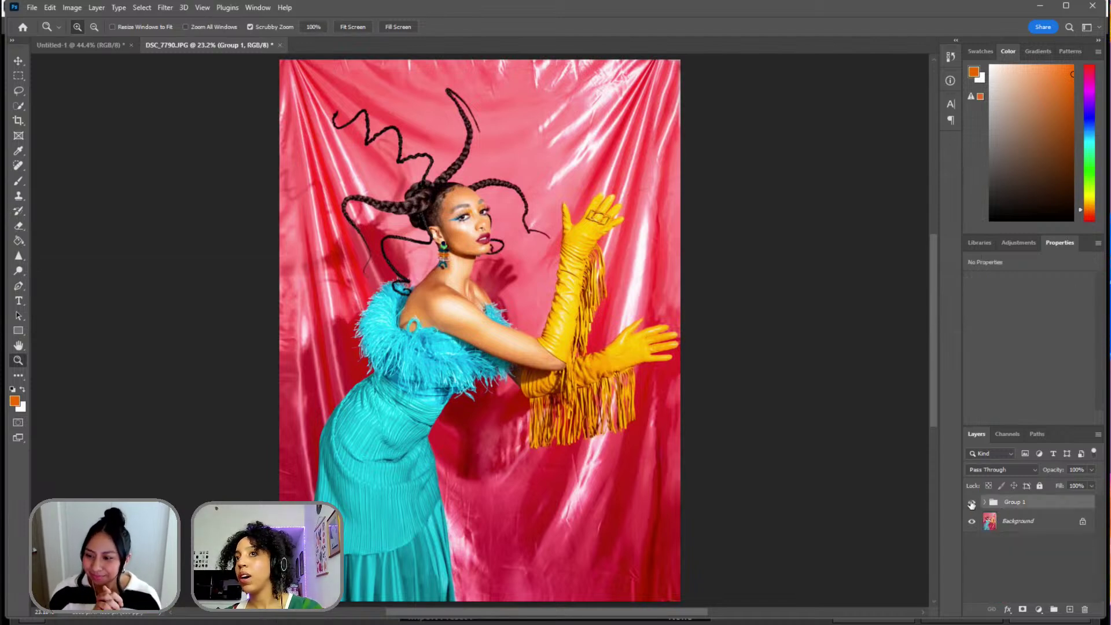
{"action": "left_click", "coordinate": [974, 504]}
{"action": "left_click", "coordinate": [974, 503]}
{"action": "left_click", "coordinate": [974, 504]}
{"action": "left_click", "coordinate": [973, 503]}
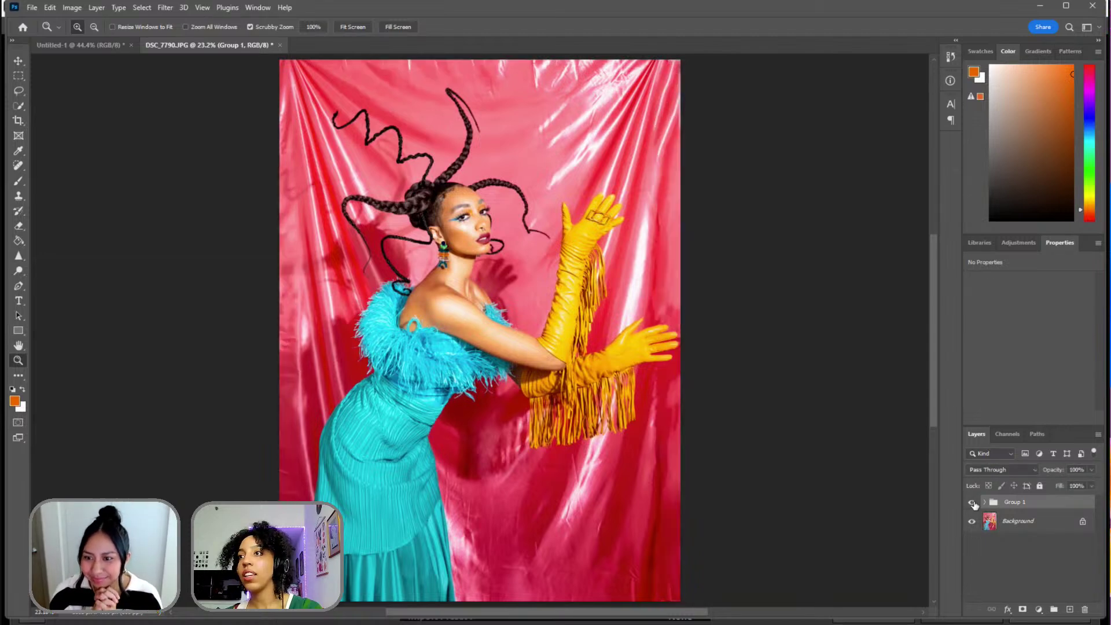
{"action": "left_click", "coordinate": [973, 503]}
{"action": "left_click", "coordinate": [973, 503]}
{"action": "left_click", "coordinate": [974, 503]}
{"action": "left_click", "coordinate": [974, 504]}
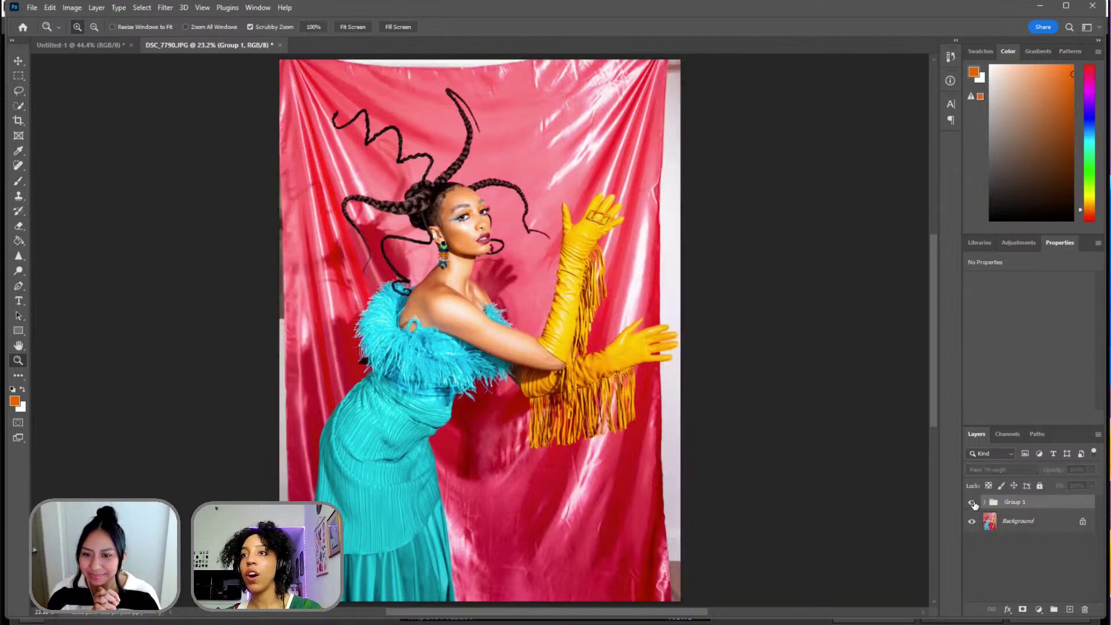
- Add a Curves adjustment layer above Group 1, fine-tune the RGB curve with highlight and shadow points, and toggle the layer to compare
{"action": "left_click", "coordinate": [1004, 242]}
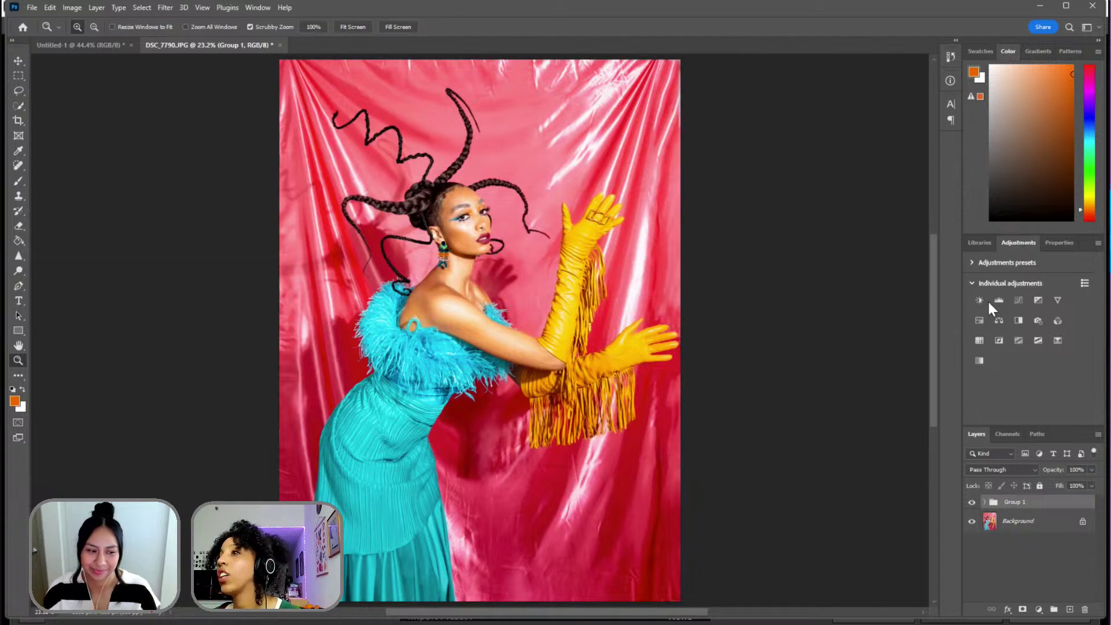
{"action": "left_click", "coordinate": [1018, 299]}
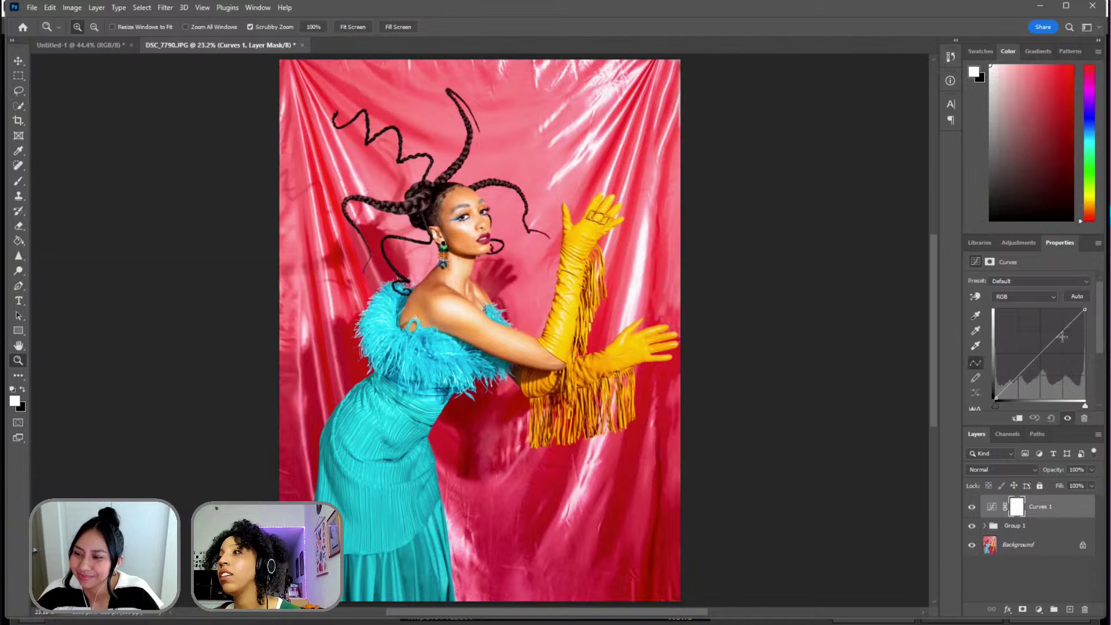
{"action": "left_click_drag", "start_coordinate": [1061, 335], "coordinate": [1058, 335]}
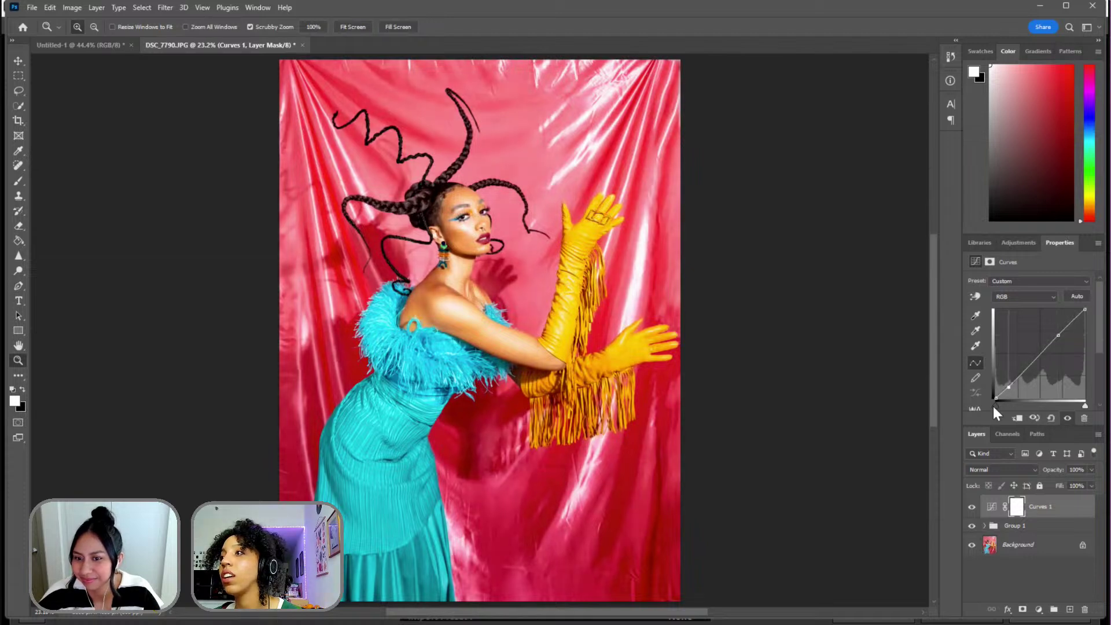
{"action": "left_click_drag", "start_coordinate": [994, 399], "coordinate": [970, 410]}
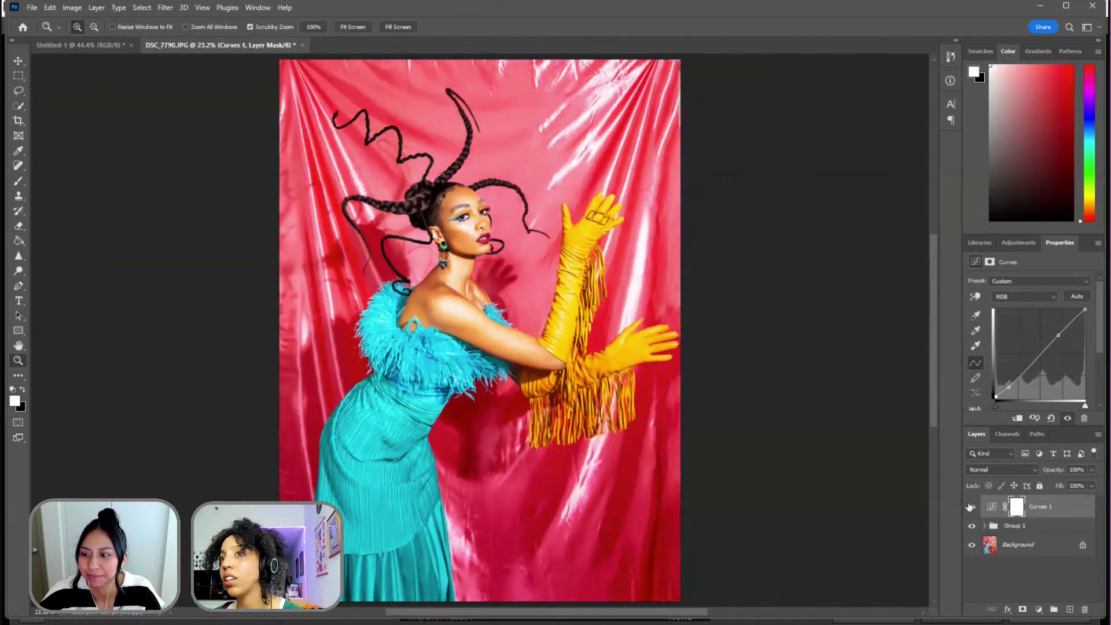
{"action": "left_click", "coordinate": [972, 507]}
{"action": "left_click", "coordinate": [972, 506]}
{"action": "left_click", "coordinate": [972, 507]}
{"action": "left_click", "coordinate": [972, 507]}
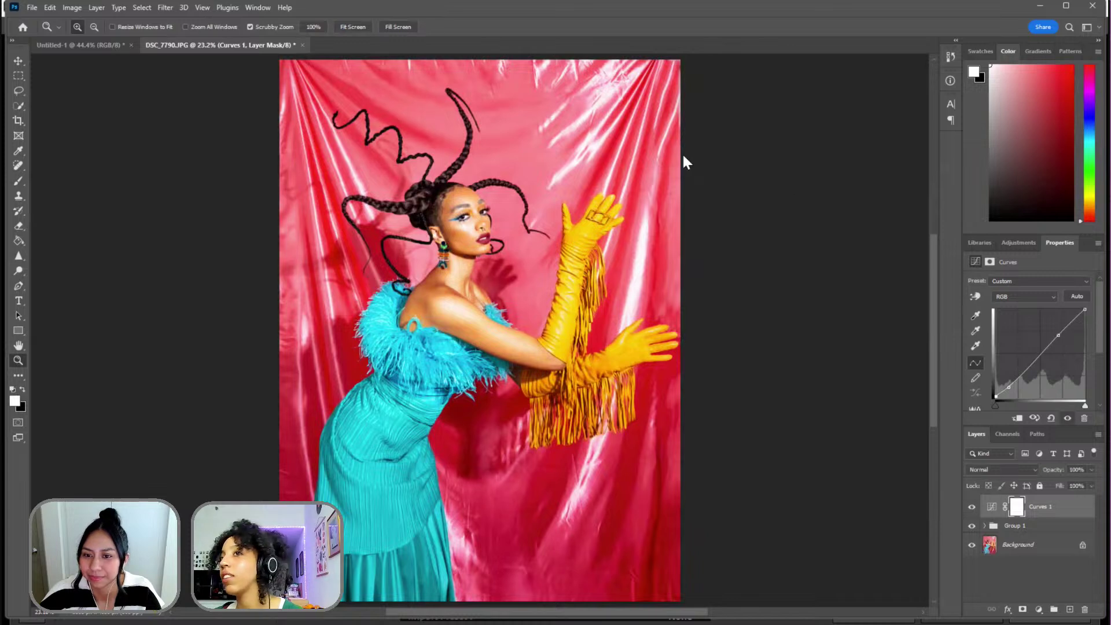
- Add a Selective Color adjustment layer above Curves 1 and set its Yellows to Cyan -14, Magenta +2, Yellow +9 and Black +6
{"action": "left_click", "coordinate": [1014, 243]}
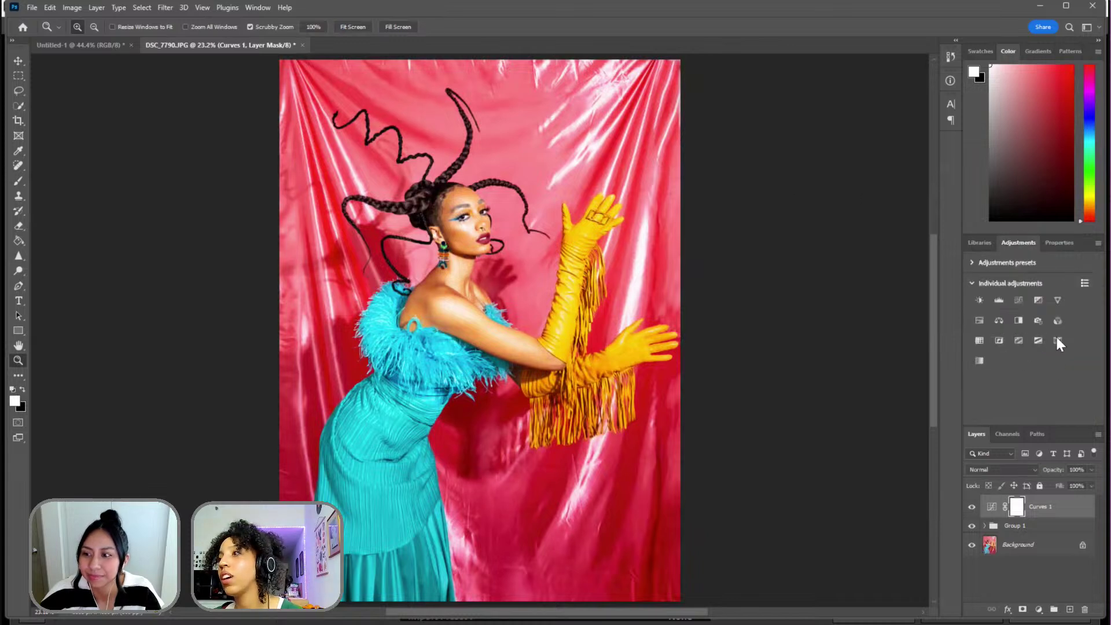
{"action": "left_click", "coordinate": [1057, 341]}
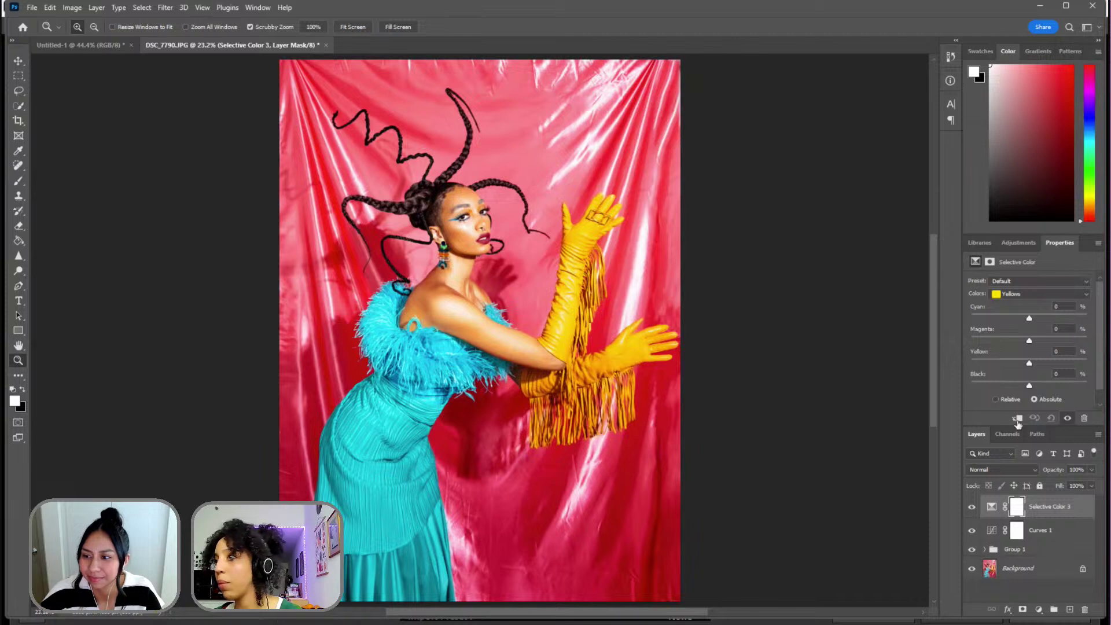
{"action": "mouse_move", "coordinate": [1029, 318]}
{"action": "left_mouse_down"}
{"action": "mouse_move", "coordinate": [1045, 318]}
{"action": "mouse_move", "coordinate": [1021, 320]}
{"action": "left_mouse_up"}
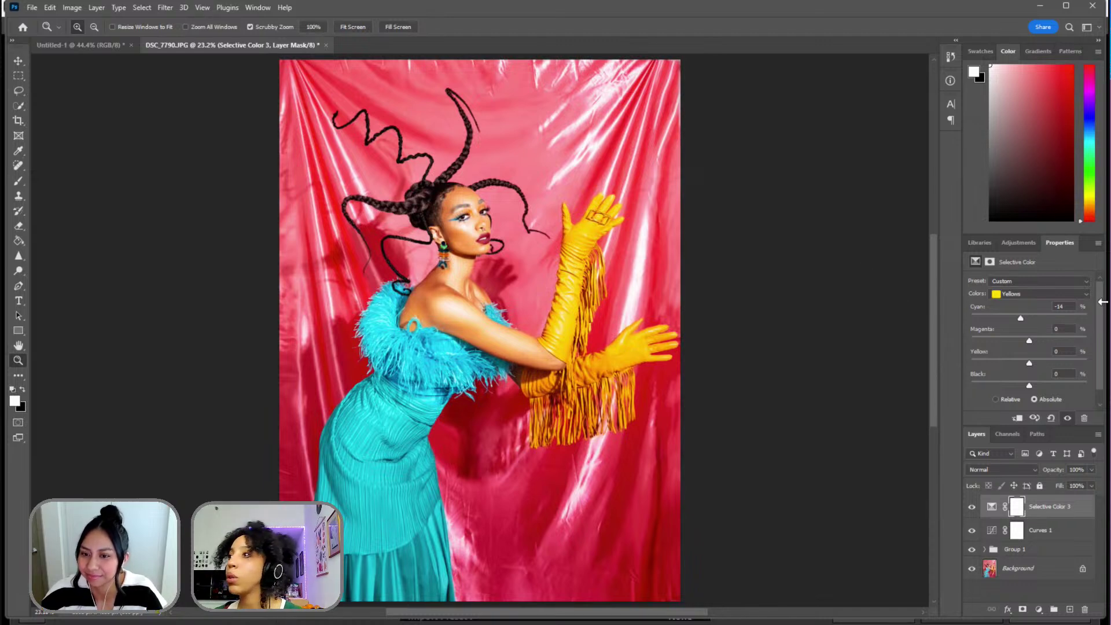
{"action": "mouse_move", "coordinate": [1029, 340]}
{"action": "left_mouse_down"}
{"action": "mouse_move", "coordinate": [1040, 334]}
{"action": "mouse_move", "coordinate": [1033, 344]}
{"action": "left_mouse_up"}
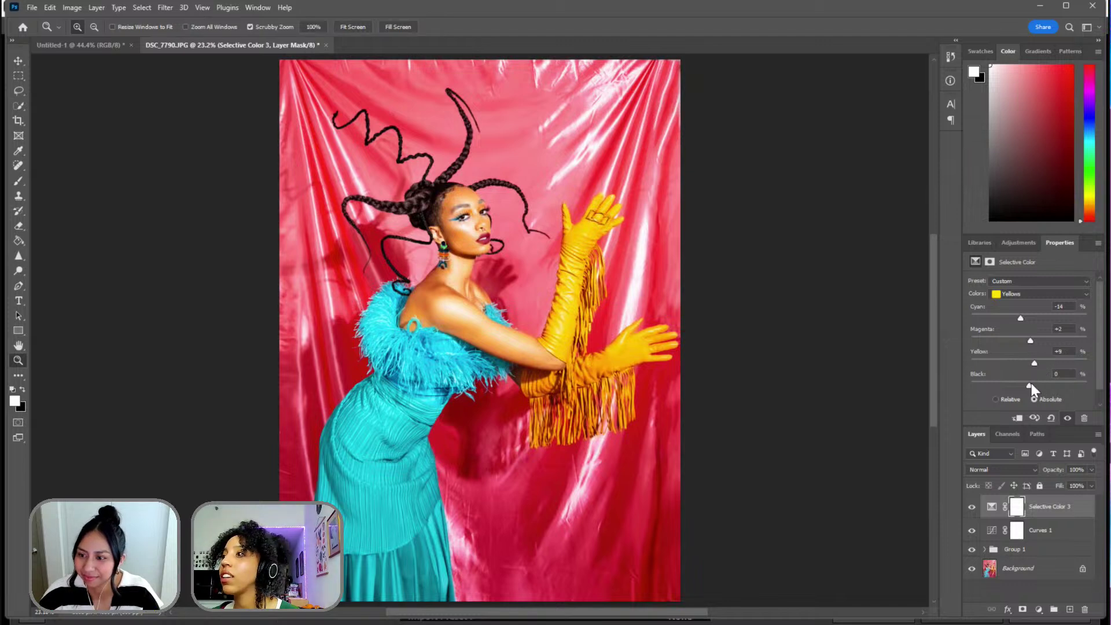
{"action": "left_click_drag", "start_coordinate": [1031, 385], "coordinate": [1035, 384]}
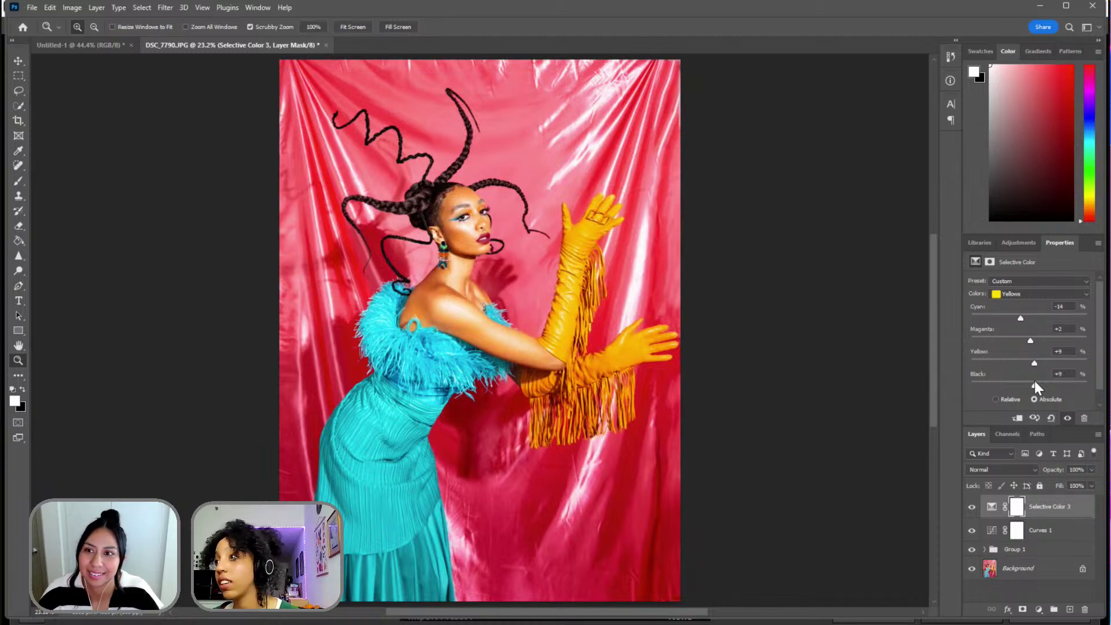
{"action": "mouse_move", "coordinate": [1033, 386]}
{"action": "left_mouse_down"}
{"action": "mouse_move", "coordinate": [1050, 383]}
{"action": "mouse_move", "coordinate": [998, 383]}
{"action": "mouse_move", "coordinate": [1054, 384]}
{"action": "mouse_move", "coordinate": [1035, 386]}
{"action": "left_mouse_up"}
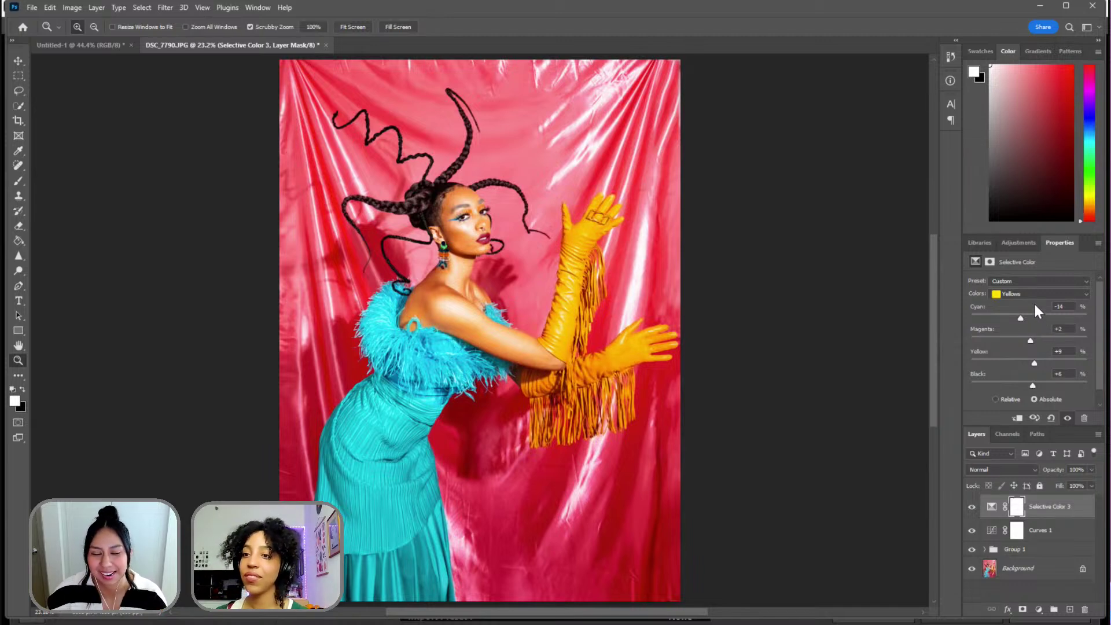
- Set the Selective Color layer's Reds to Cyan -4, Magenta +1, Yellow +5 and Black +1
{"action": "left_click", "coordinate": [1034, 243]}
{"action": "left_click", "coordinate": [1050, 243]}
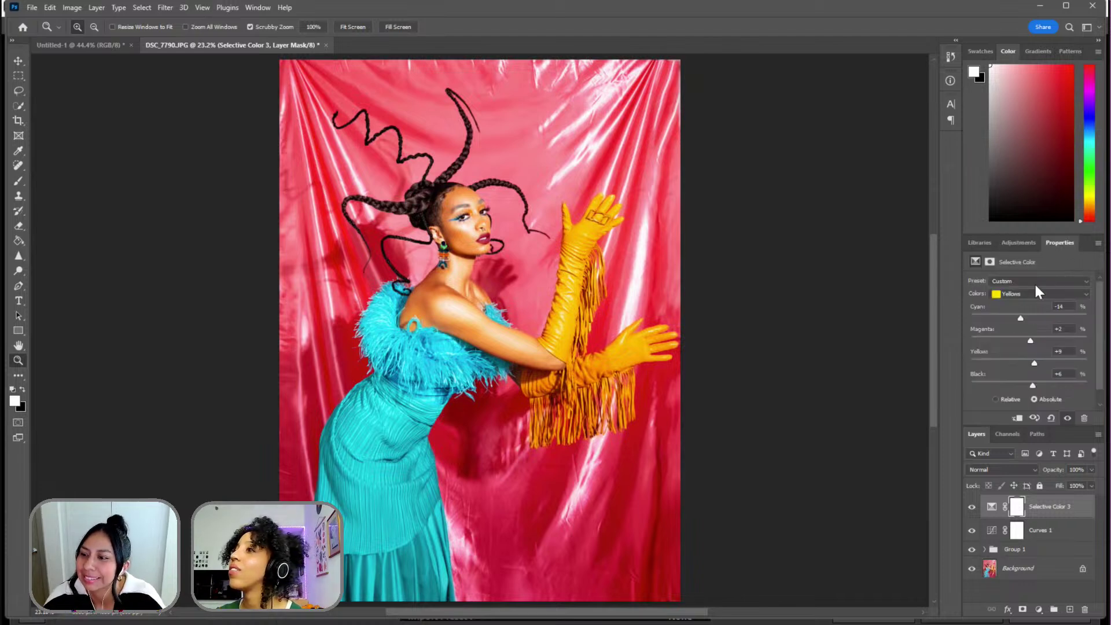
{"action": "left_click", "coordinate": [1032, 293]}
{"action": "left_click", "coordinate": [1021, 306]}
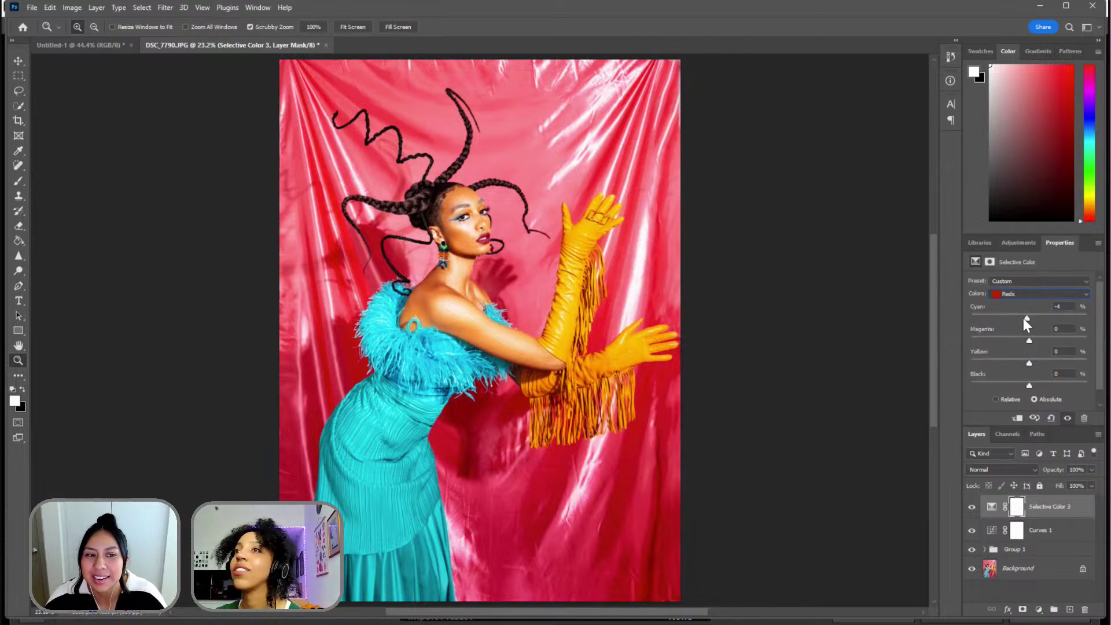
{"action": "mouse_move", "coordinate": [1023, 319]}
{"action": "left_mouse_down"}
{"action": "mouse_move", "coordinate": [1008, 318]}
{"action": "mouse_move", "coordinate": [1032, 317]}
{"action": "mouse_move", "coordinate": [1017, 315]}
{"action": "left_mouse_up"}
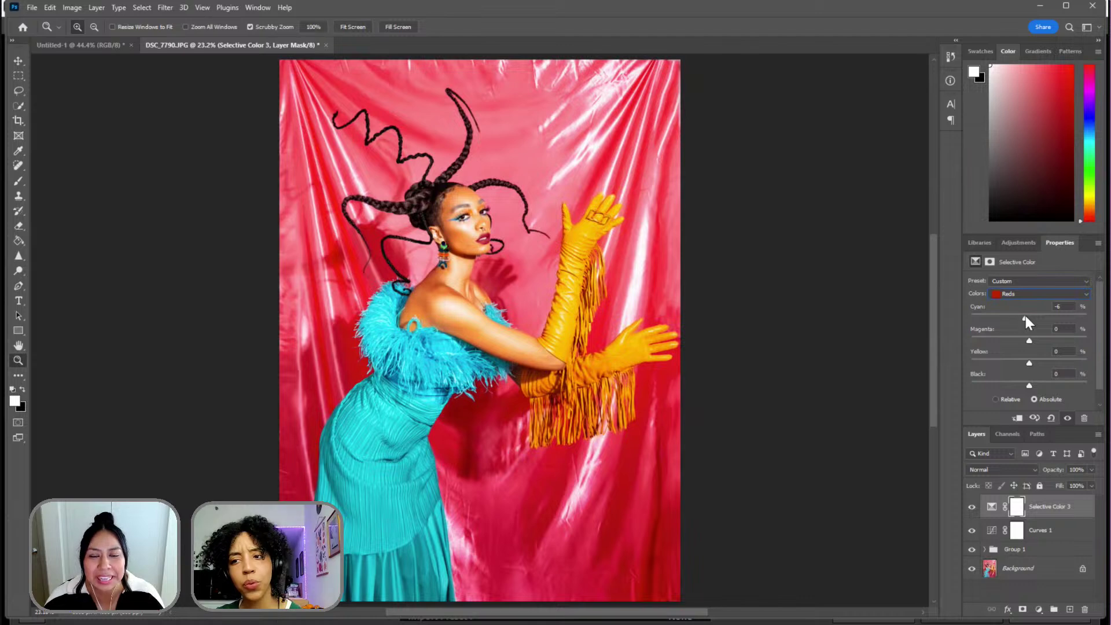
{"action": "mouse_move", "coordinate": [1026, 322]}
{"action": "left_mouse_down"}
{"action": "mouse_move", "coordinate": [1038, 340]}
{"action": "mouse_move", "coordinate": [1025, 340]}
{"action": "left_mouse_up"}
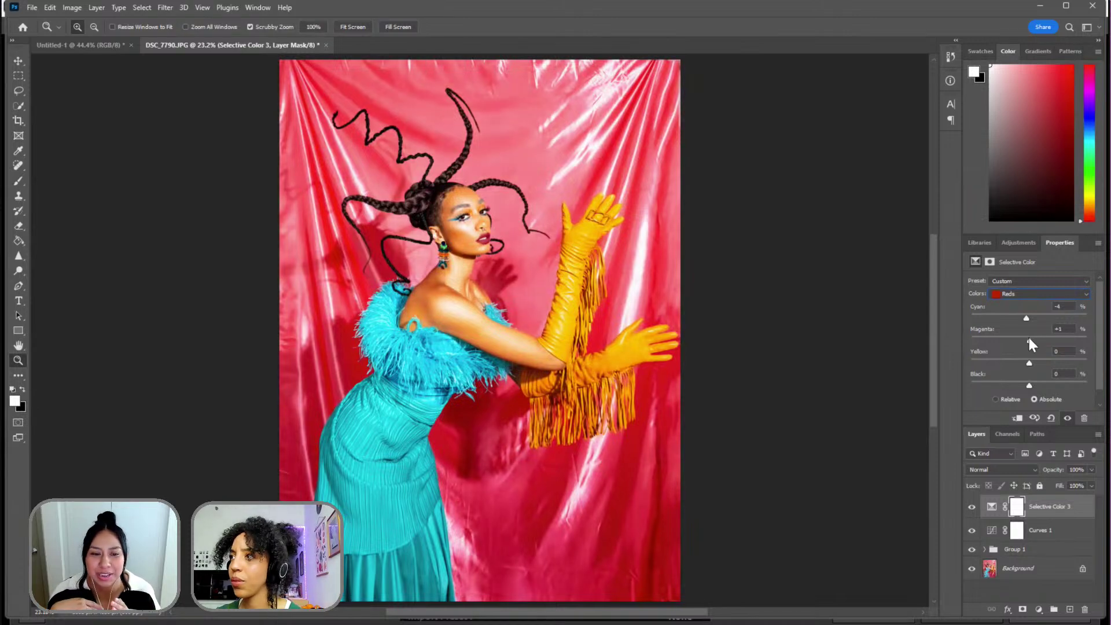
{"action": "left_click_drag", "start_coordinate": [1029, 363], "coordinate": [1030, 385]}
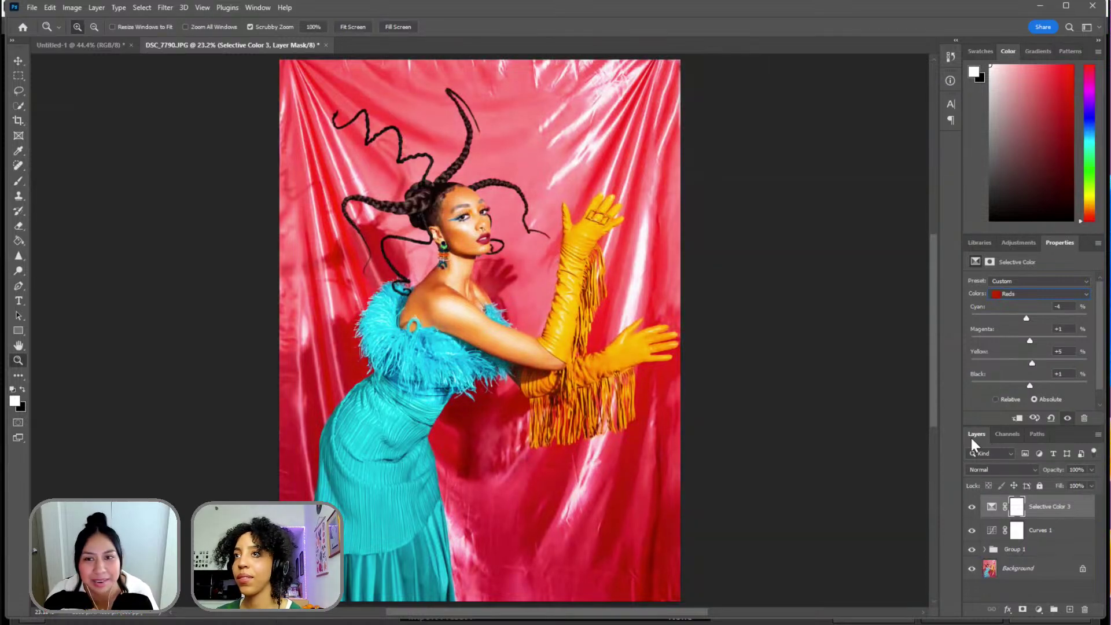
- Shift the teal dress to blue by setting the Cyans to Cyan +4, Magenta +41, Yellow +8 and Black -4, and select the Blues range
{"action": "left_click", "coordinate": [1029, 294]}
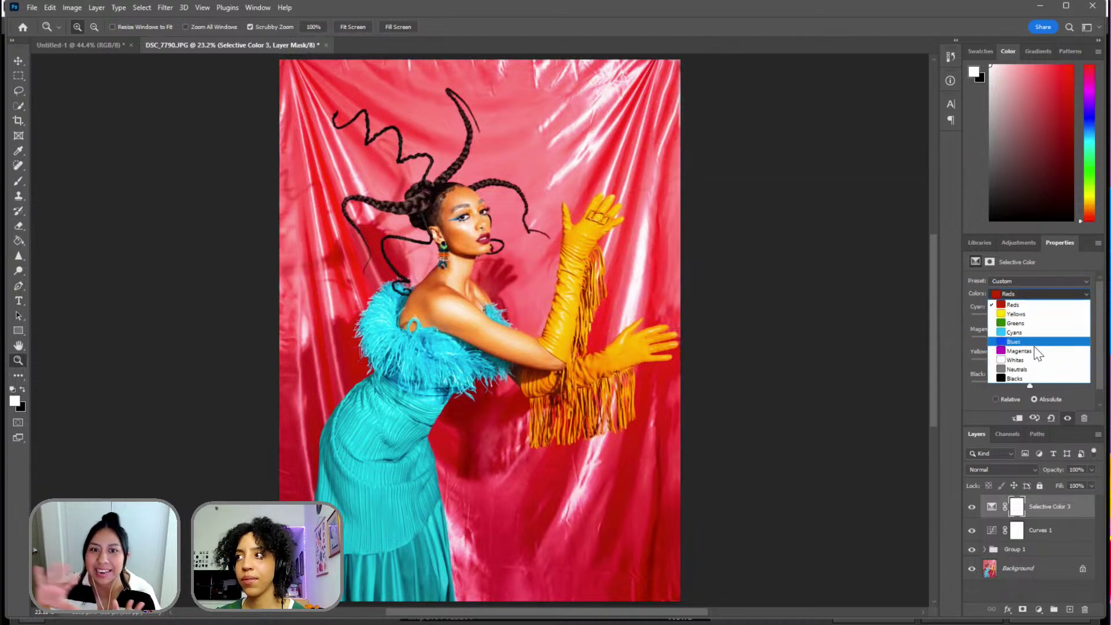
{"action": "left_click", "coordinate": [1028, 332]}
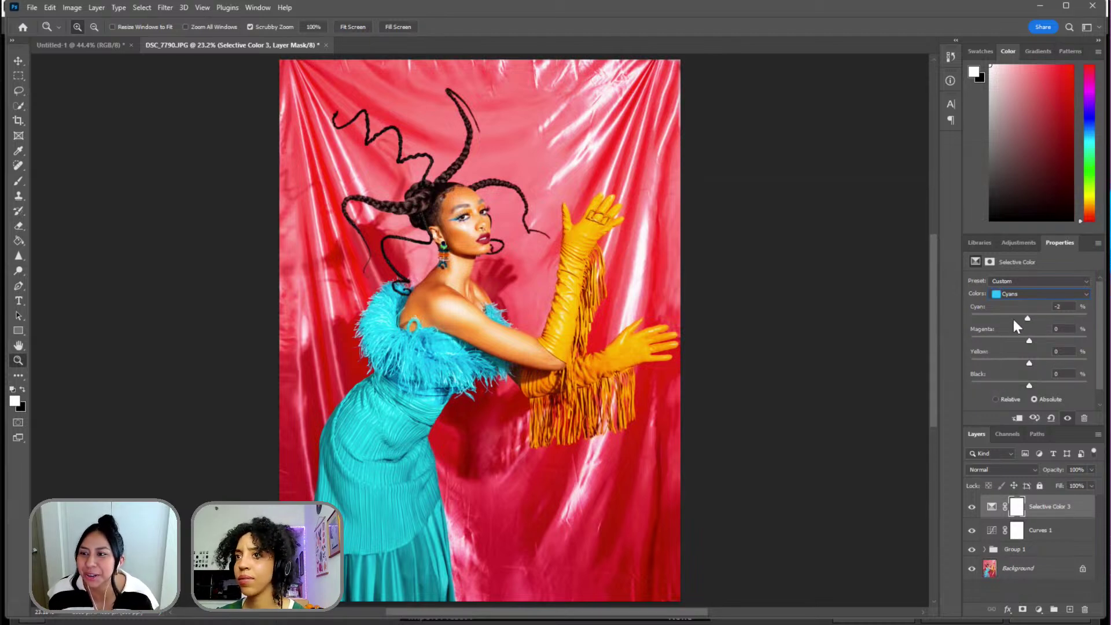
{"action": "mouse_move", "coordinate": [1027, 319]}
{"action": "left_mouse_down"}
{"action": "mouse_move", "coordinate": [947, 331]}
{"action": "mouse_move", "coordinate": [1025, 336]}
{"action": "left_mouse_up"}
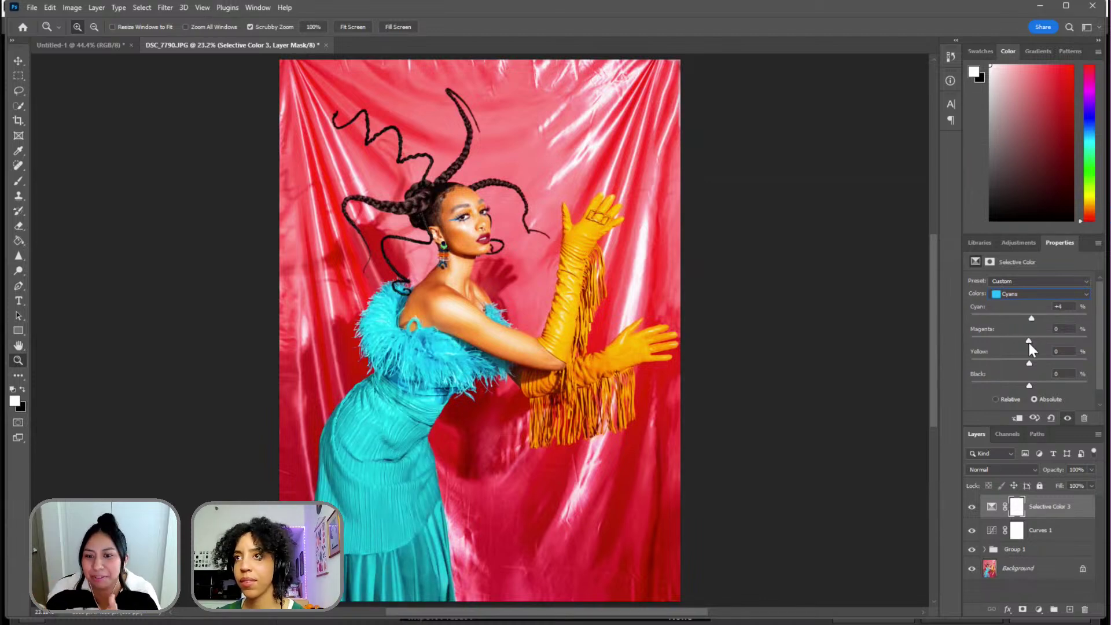
{"action": "left_click_drag", "start_coordinate": [1029, 342], "coordinate": [1054, 342]}
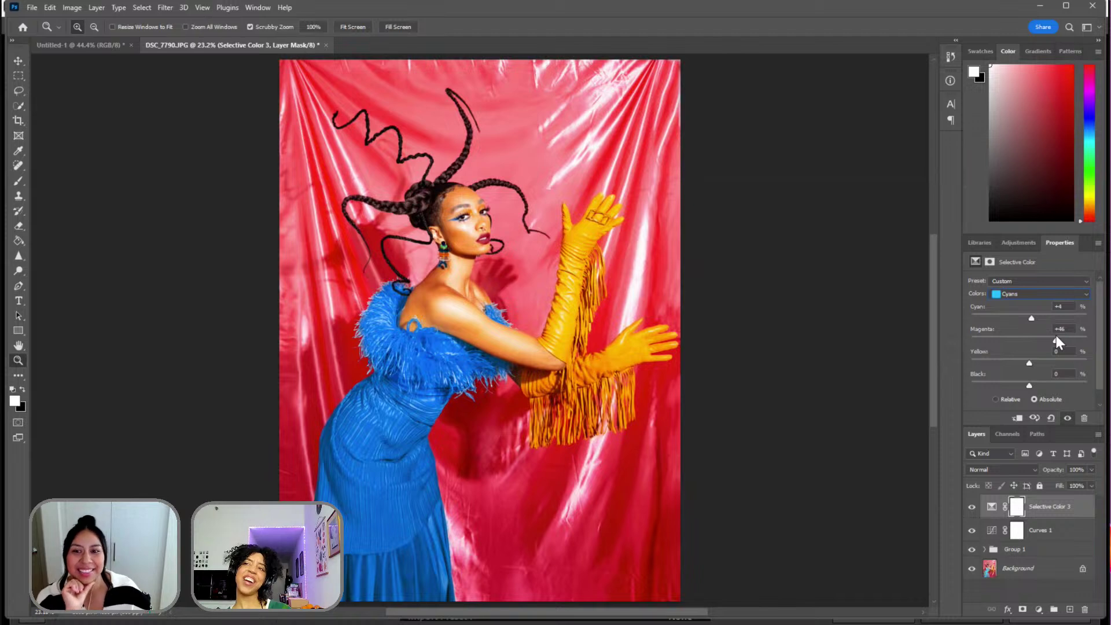
{"action": "mouse_move", "coordinate": [1057, 335]}
{"action": "left_mouse_down"}
{"action": "mouse_move", "coordinate": [1022, 352]}
{"action": "mouse_move", "coordinate": [1054, 344]}
{"action": "left_mouse_up"}
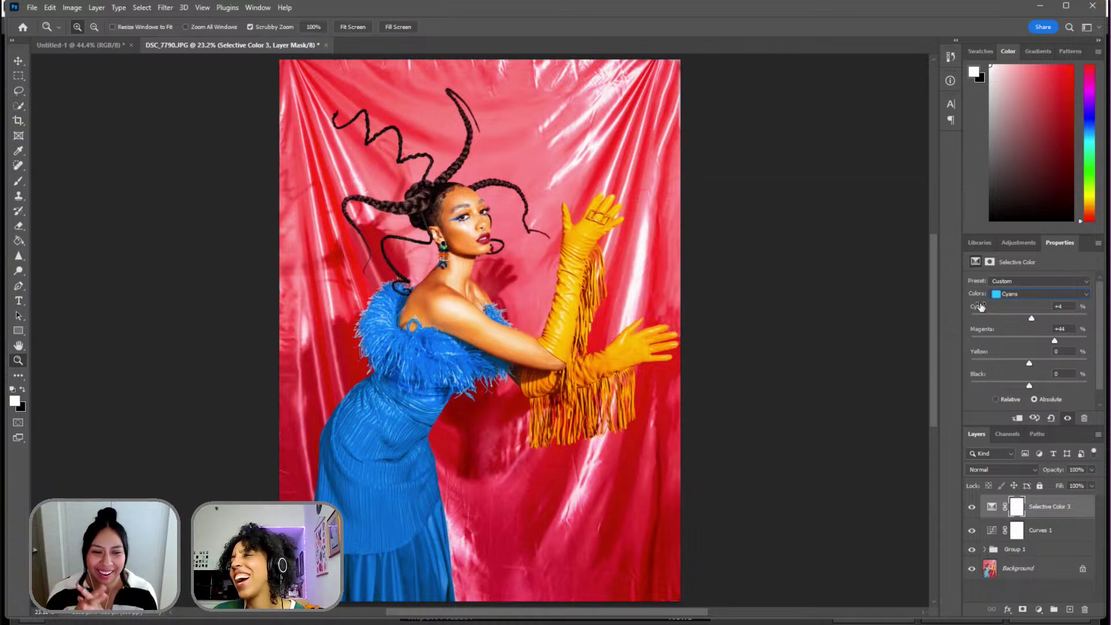
{"action": "left_click", "coordinate": [1044, 341]}
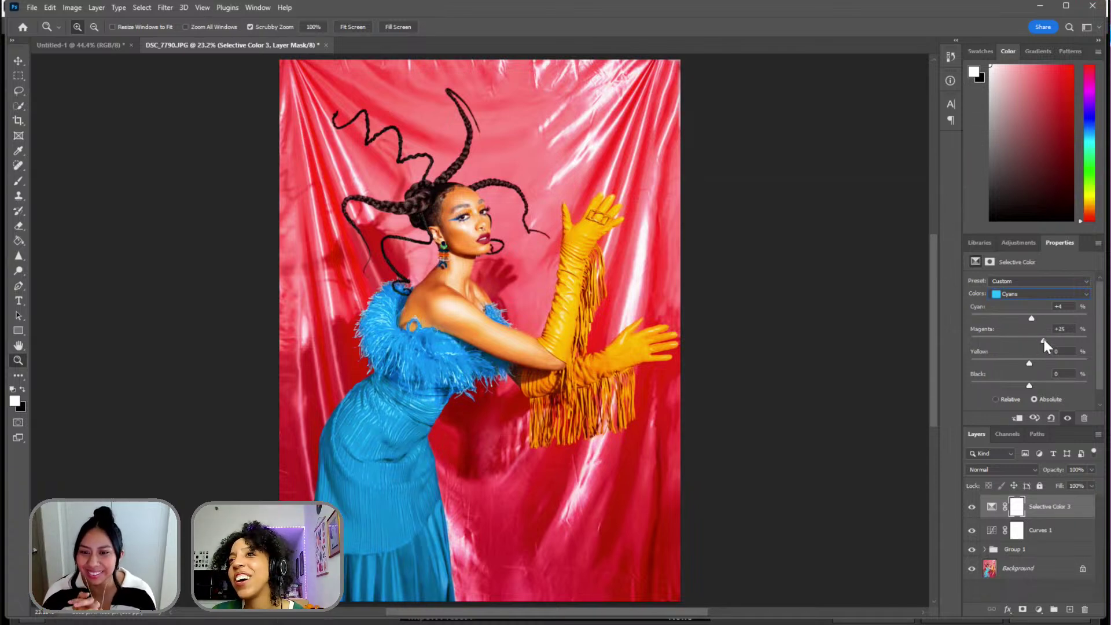
{"action": "mouse_move", "coordinate": [1043, 339]}
{"action": "left_mouse_down"}
{"action": "mouse_move", "coordinate": [1032, 339]}
{"action": "mouse_move", "coordinate": [1073, 340]}
{"action": "mouse_move", "coordinate": [1040, 341]}
{"action": "mouse_move", "coordinate": [1051, 341]}
{"action": "left_mouse_up"}
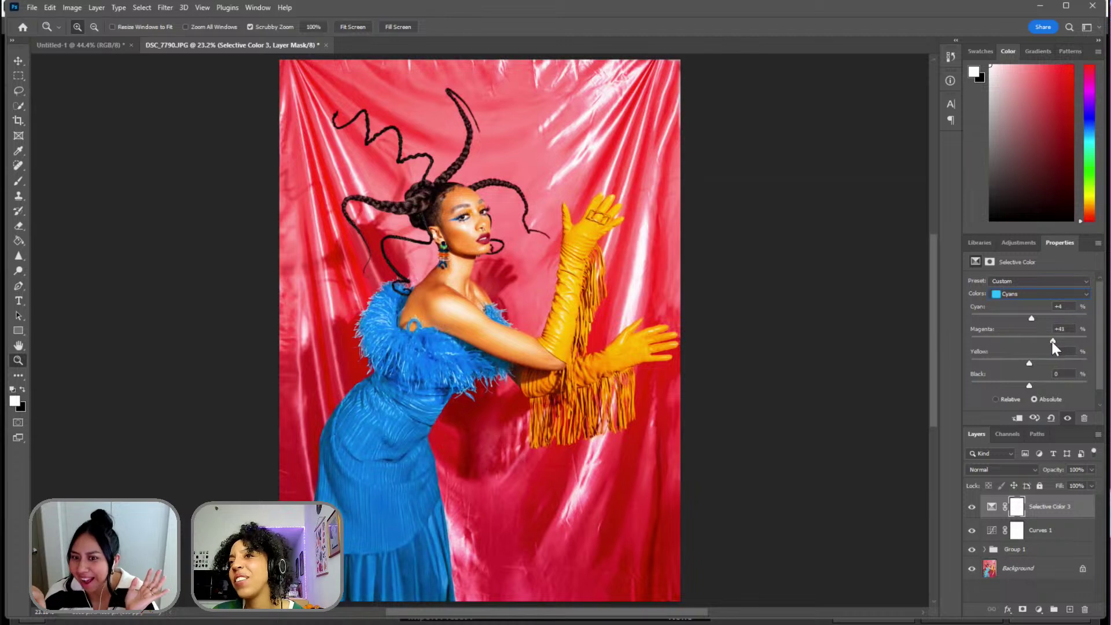
{"action": "left_click", "coordinate": [1033, 366]}
{"action": "left_click_drag", "start_coordinate": [1030, 385], "coordinate": [1027, 386]}
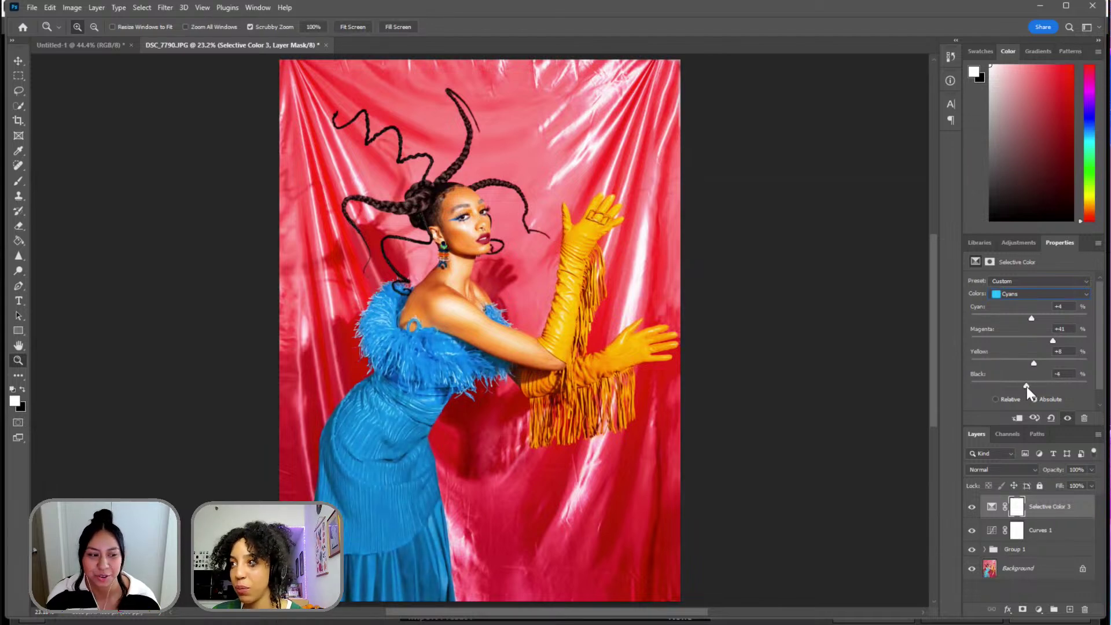
{"action": "left_click", "coordinate": [1020, 292]}
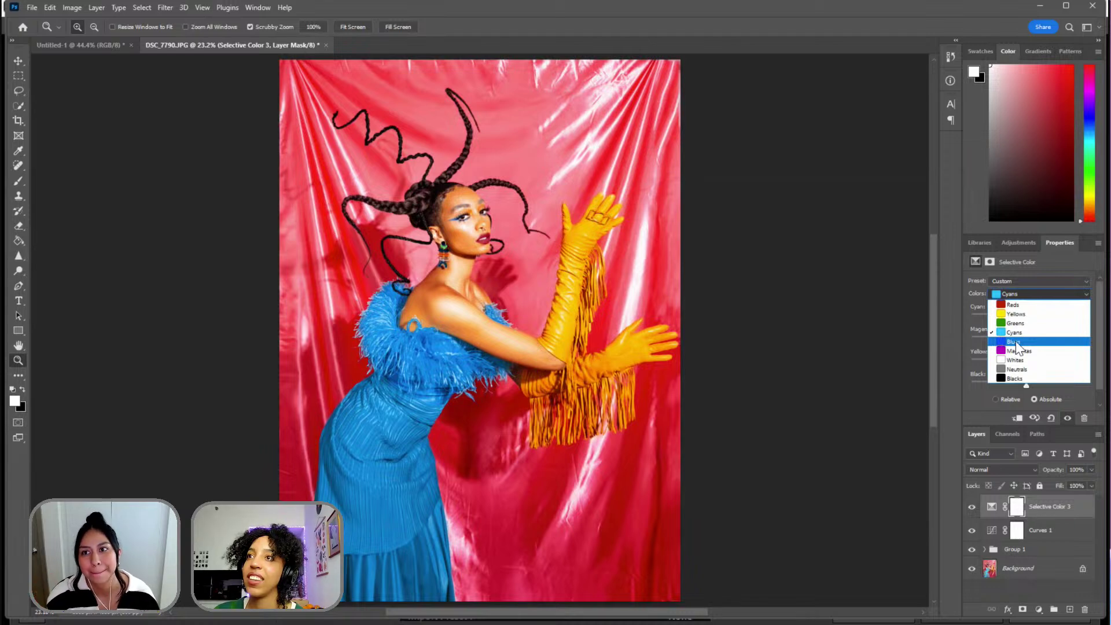
{"action": "left_click", "coordinate": [1016, 342]}
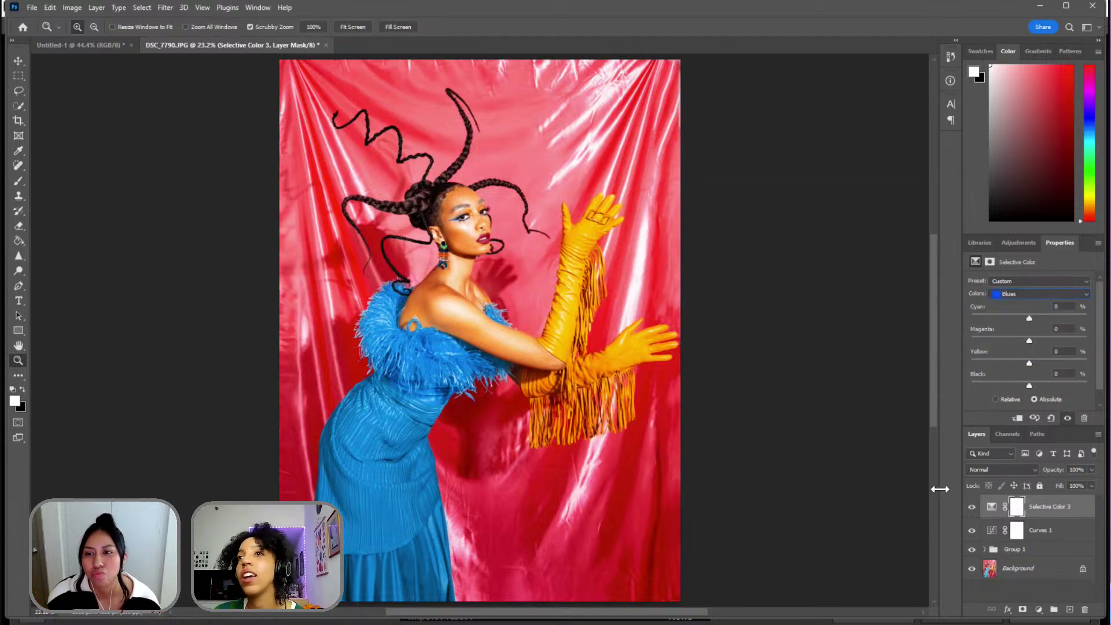
- Select the model's face with Quick Selection and inspect its edge around the brow and eyelashes at 300% in Select and Mask
{"action": "left_click", "coordinate": [21, 106]}
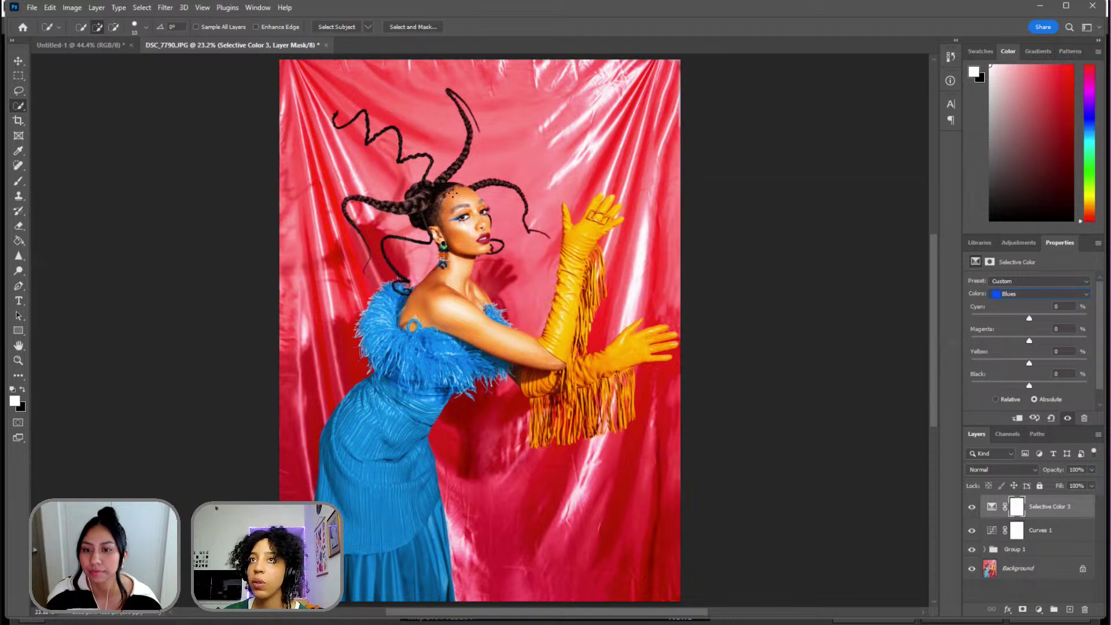
{"action": "mouse_move", "coordinate": [455, 197]}
{"action": "left_mouse_down"}
{"action": "mouse_move", "coordinate": [447, 225]}
{"action": "mouse_move", "coordinate": [480, 251]}
{"action": "mouse_move", "coordinate": [454, 191]}
{"action": "mouse_move", "coordinate": [485, 226]}
{"action": "left_mouse_up"}
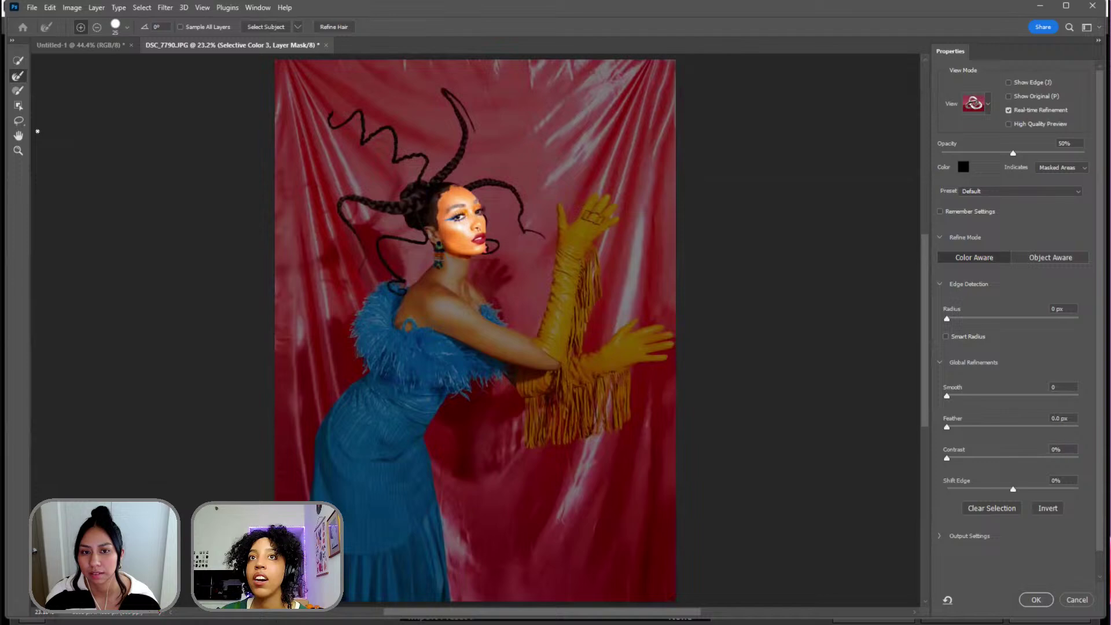
{"action": "left_click", "coordinate": [18, 151]}
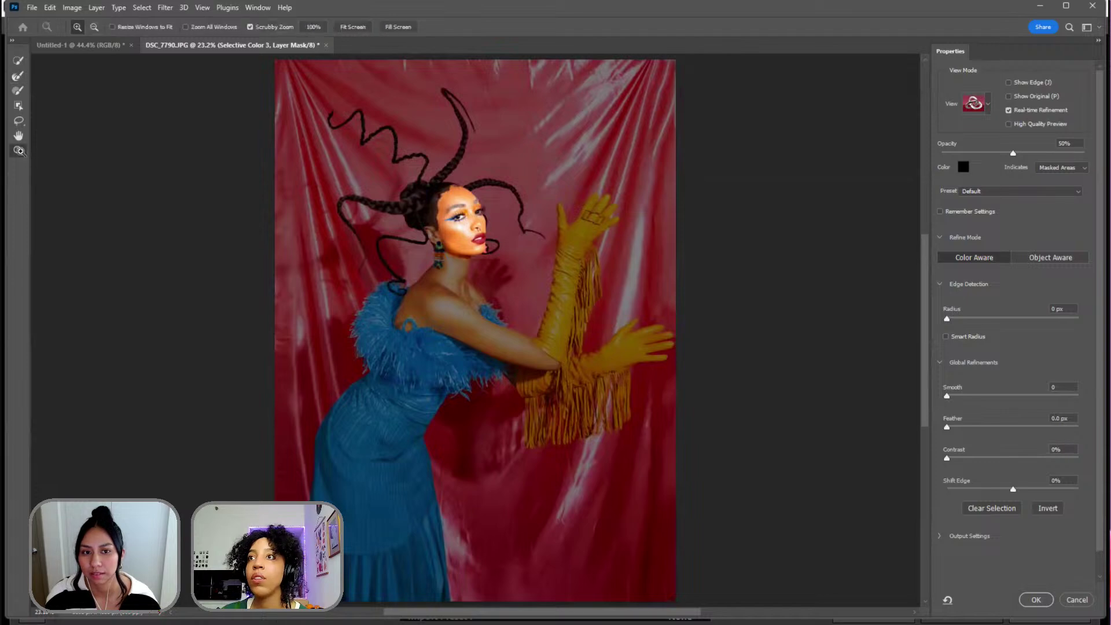
{"action": "left_click", "coordinate": [488, 220]}
{"action": "left_click", "coordinate": [488, 219]}
{"action": "left_click_drag", "start_coordinate": [488, 219], "coordinate": [488, 219]}
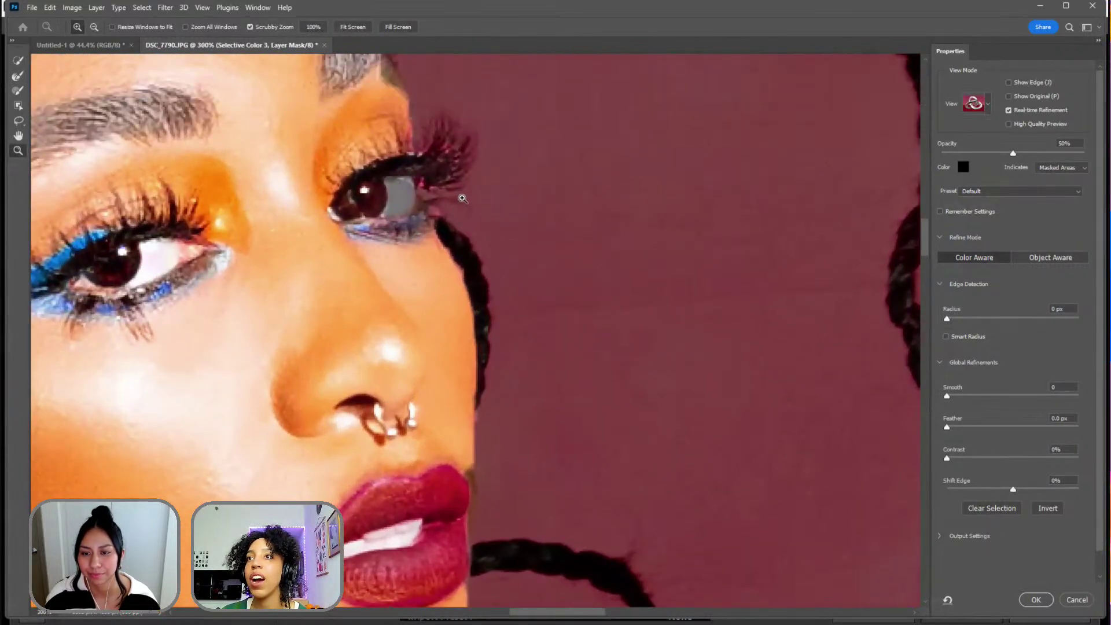
{"action": "scroll", "coordinate": [463, 208], "scroll_direction": "up", "scroll_amount": 3}
{"action": "scroll", "coordinate": [346, 252], "scroll_direction": "up", "scroll_amount": 1}
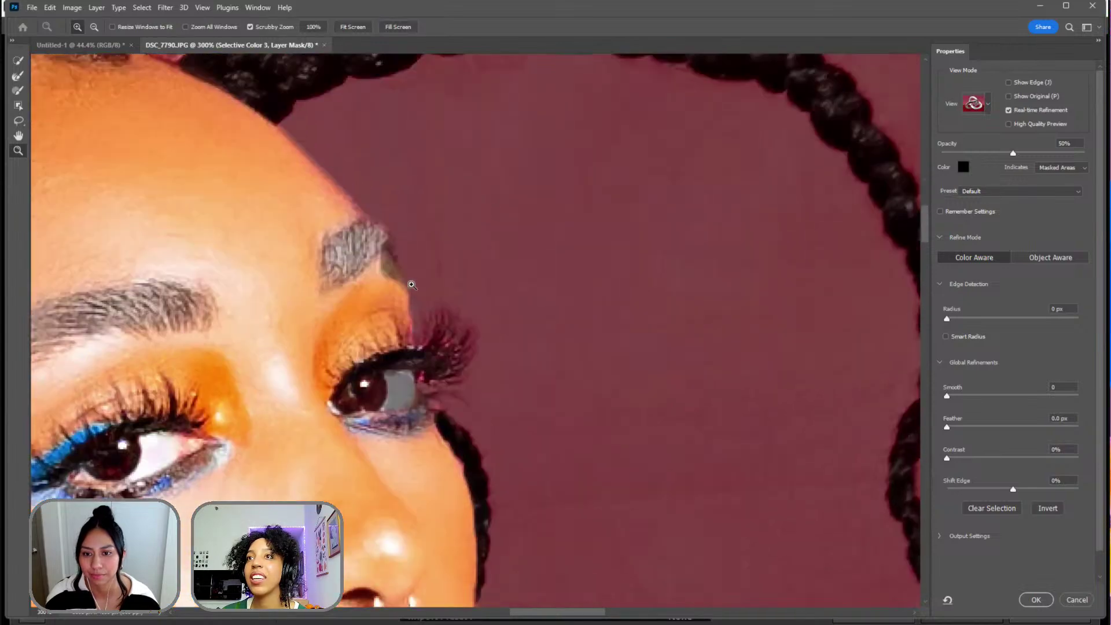
- Try brushing along the forehead and eyelashes to refine the face selection, discard the refinement and deselect
{"action": "left_click", "coordinate": [16, 79]}
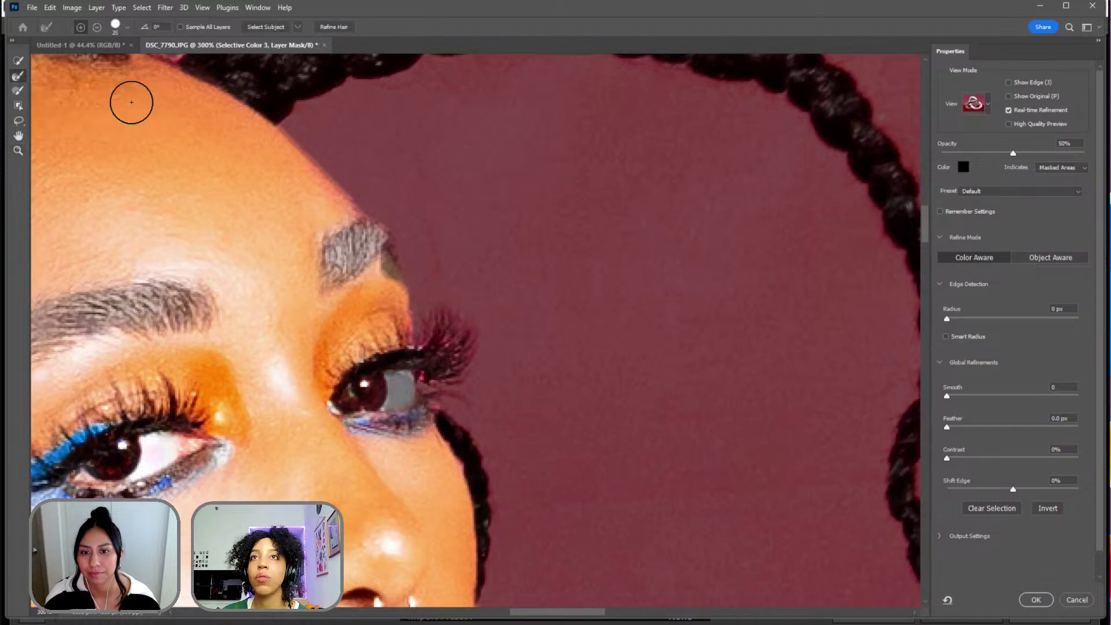
{"action": "mouse_move", "coordinate": [287, 134]}
{"action": "left_mouse_down"}
{"action": "mouse_move", "coordinate": [393, 236]}
{"action": "mouse_move", "coordinate": [380, 225]}
{"action": "mouse_move", "coordinate": [391, 227]}
{"action": "mouse_move", "coordinate": [399, 268]}
{"action": "left_mouse_up"}
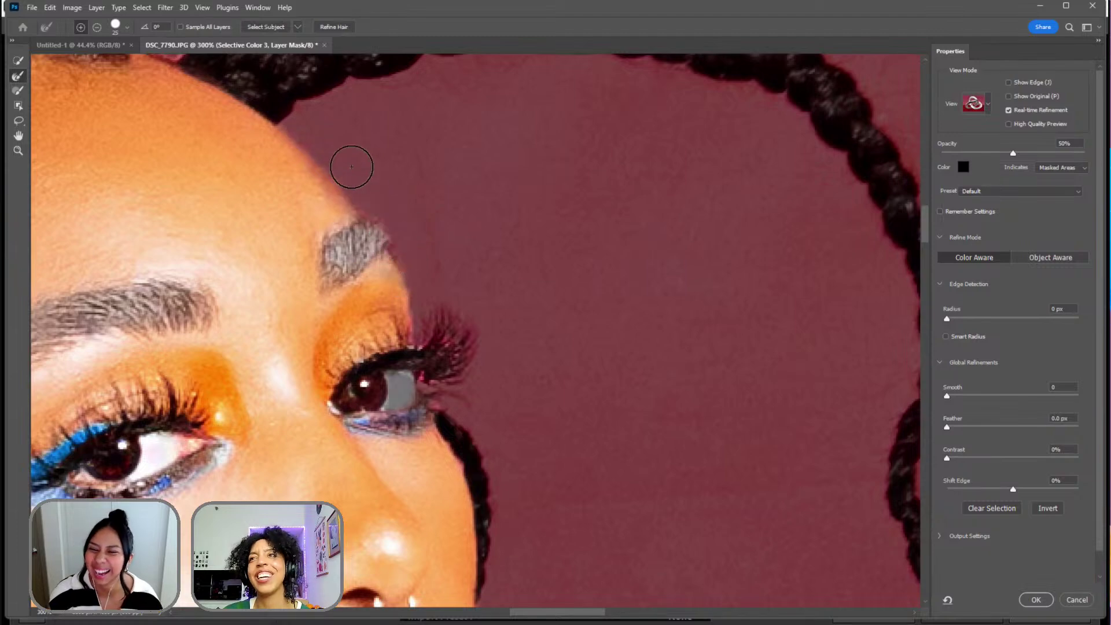
{"action": "mouse_move", "coordinate": [351, 167]}
{"action": "left_mouse_down"}
{"action": "mouse_move", "coordinate": [435, 351]}
{"action": "mouse_move", "coordinate": [445, 320]}
{"action": "mouse_move", "coordinate": [473, 388]}
{"action": "mouse_move", "coordinate": [426, 302]}
{"action": "mouse_move", "coordinate": [458, 368]}
{"action": "mouse_move", "coordinate": [451, 427]}
{"action": "mouse_move", "coordinate": [489, 458]}
{"action": "mouse_move", "coordinate": [423, 379]}
{"action": "mouse_move", "coordinate": [420, 354]}
{"action": "mouse_move", "coordinate": [393, 417]}
{"action": "mouse_move", "coordinate": [448, 406]}
{"action": "mouse_move", "coordinate": [428, 383]}
{"action": "mouse_move", "coordinate": [510, 526]}
{"action": "mouse_move", "coordinate": [502, 392]}
{"action": "mouse_move", "coordinate": [417, 275]}
{"action": "mouse_move", "coordinate": [468, 423]}
{"action": "mouse_move", "coordinate": [466, 303]}
{"action": "left_mouse_up"}
{"action": "scroll", "coordinate": [286, 193], "scroll_direction": "up", "scroll_amount": 3}
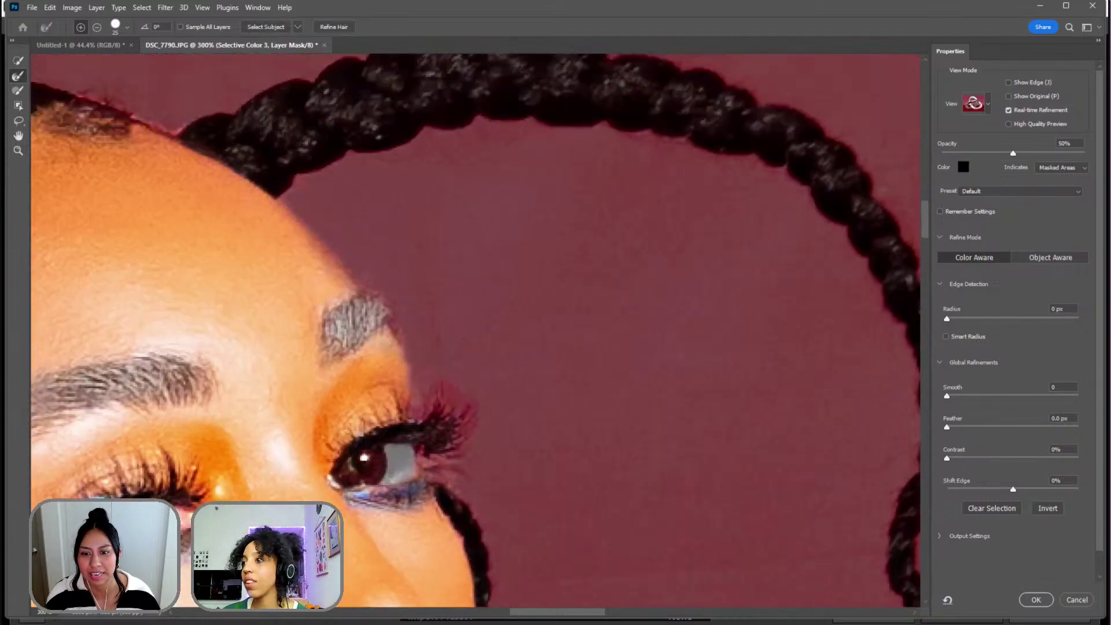
{"action": "left_click", "coordinate": [1076, 600]}
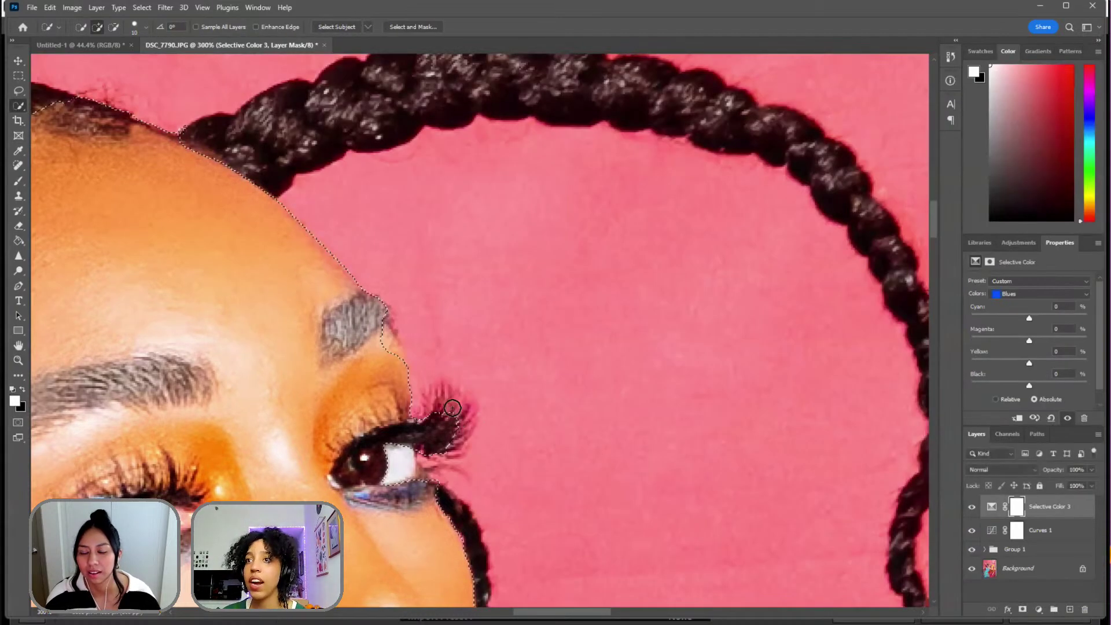
{"action": "right_click", "coordinate": [168, 322]}
{"action": "left_click", "coordinate": [191, 322]}
{"action": "scroll", "coordinate": [533, 404], "scroll_direction": "down", "scroll_amount": 3}
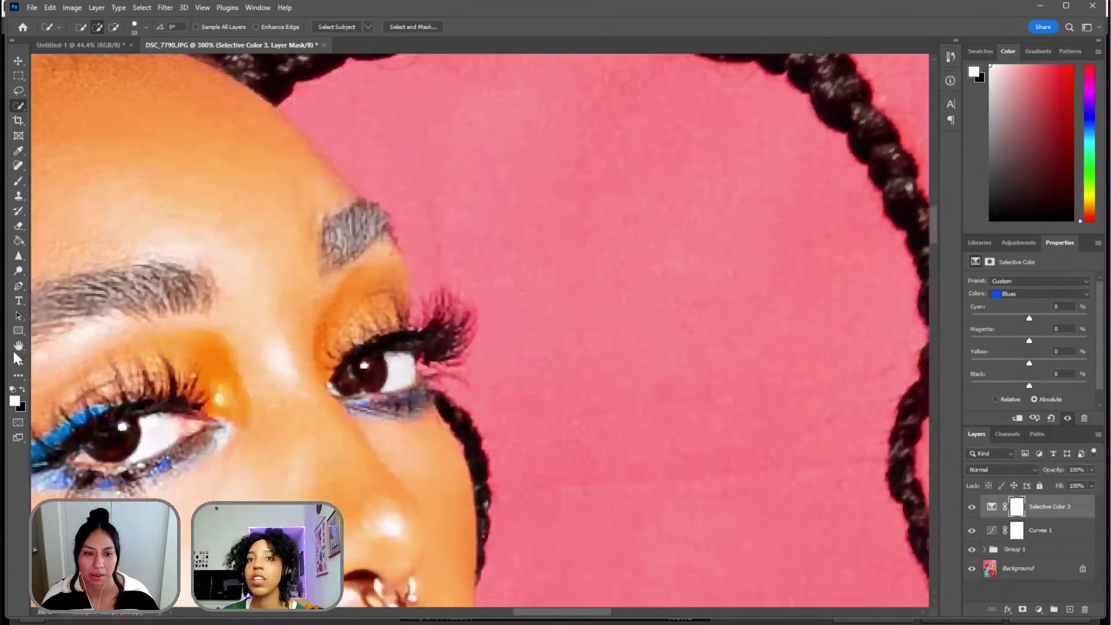
- Inspect the dress's feather trim at 200% and set the Selective Color layer's Blues to Cyan -20
{"action": "left_click", "coordinate": [18, 359]}
{"action": "right_click", "coordinate": [342, 321]}
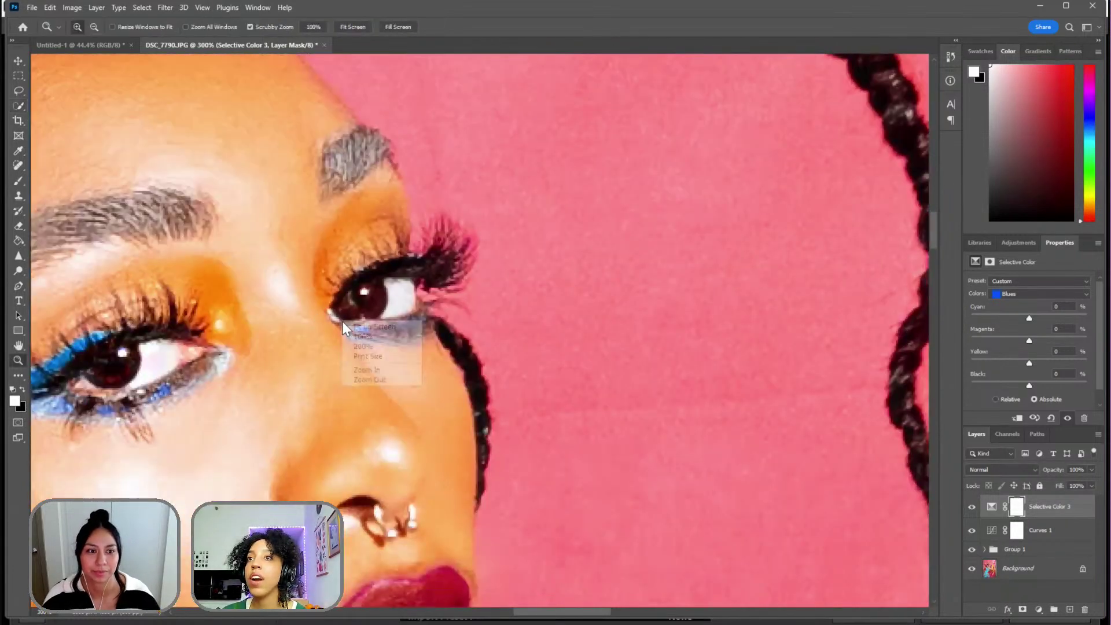
{"action": "left_click", "coordinate": [365, 327]}
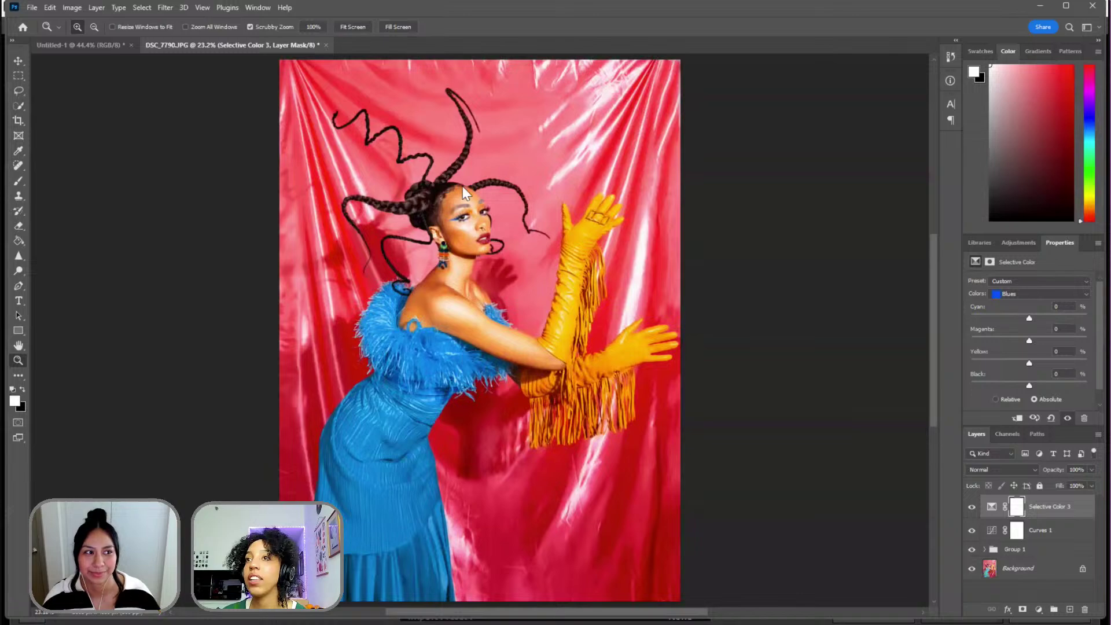
{"action": "left_click", "coordinate": [373, 344]}
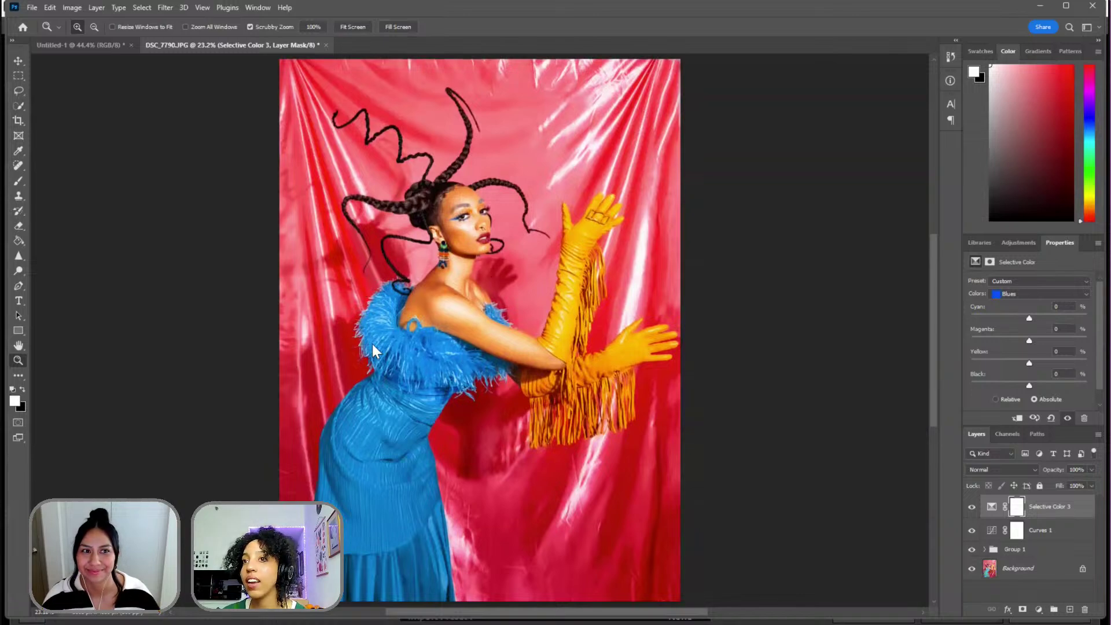
{"action": "left_click_drag", "start_coordinate": [345, 364], "coordinate": [350, 340]}
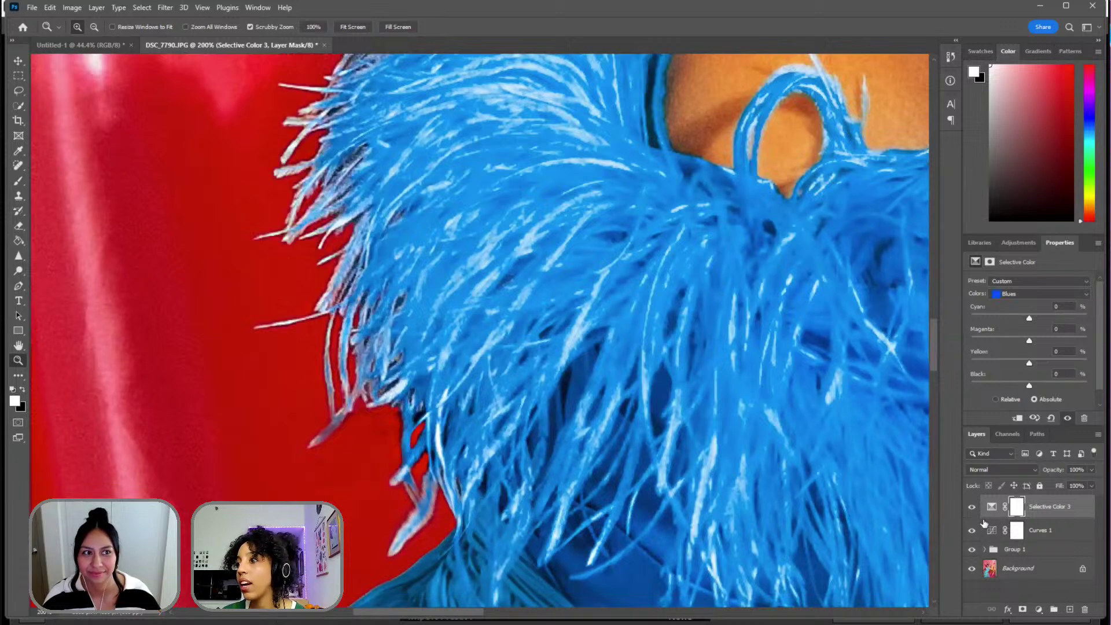
{"action": "left_click", "coordinate": [1035, 293]}
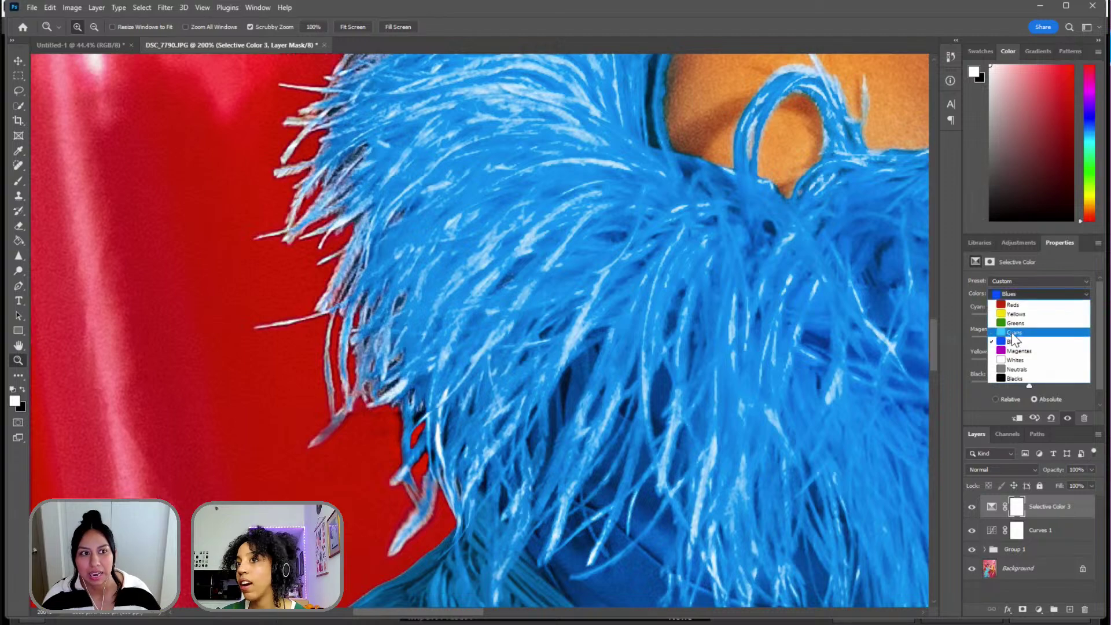
{"action": "left_click", "coordinate": [1041, 327]}
{"action": "left_click", "coordinate": [1027, 295]}
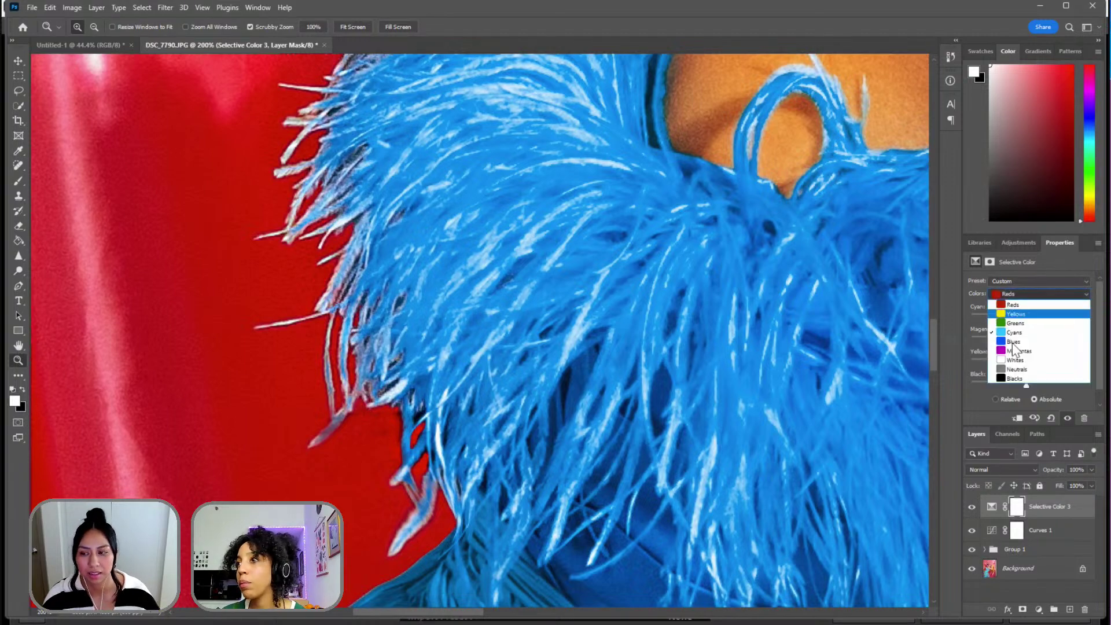
{"action": "left_click", "coordinate": [1036, 335]}
{"action": "left_click_drag", "start_coordinate": [1058, 319], "coordinate": [1063, 318]}
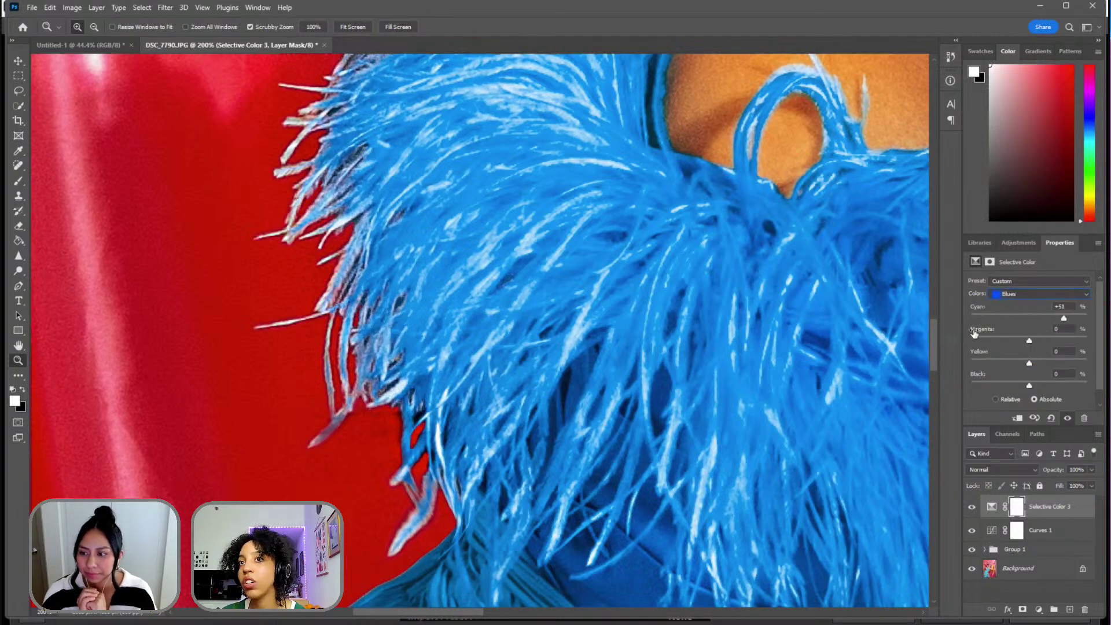
{"action": "left_click_drag", "start_coordinate": [974, 335], "coordinate": [1023, 341]}
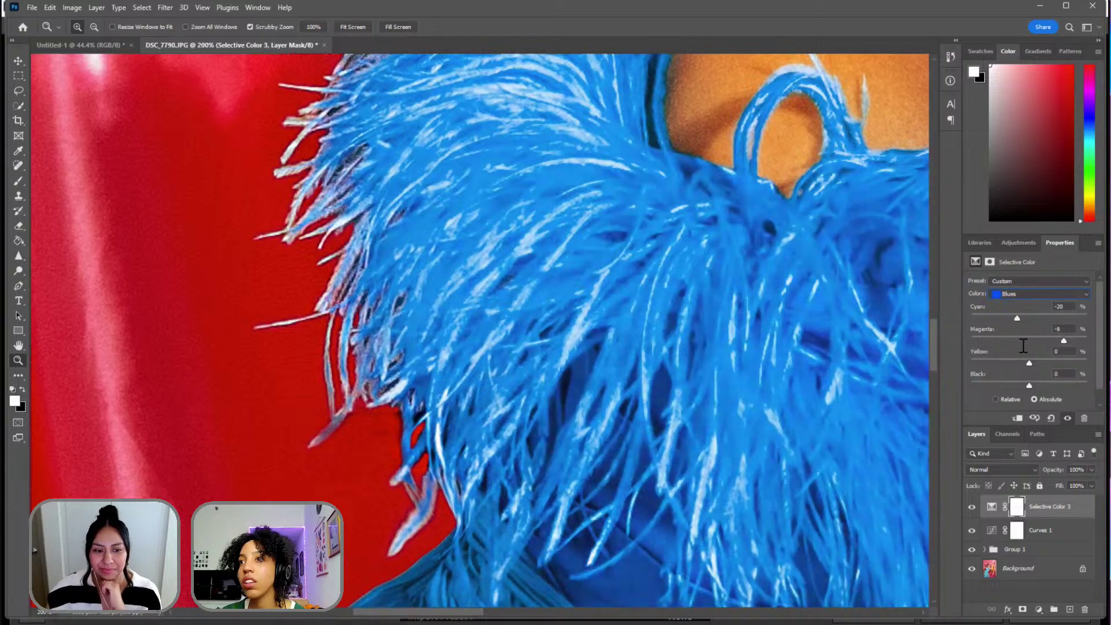
- Fine-tune the dress by setting the Blues to Magenta +19, Yellow +16 and Black +8 with the whole image in view
{"action": "right_click", "coordinate": [411, 328]}
{"action": "left_click", "coordinate": [411, 328]}
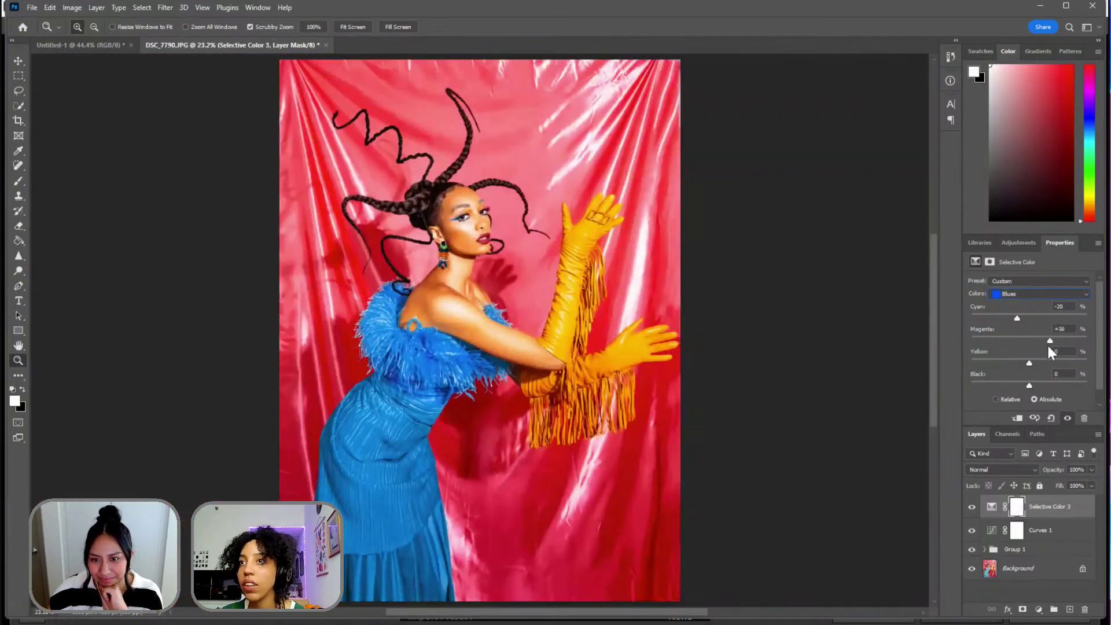
{"action": "left_click_drag", "start_coordinate": [1022, 341], "coordinate": [1049, 378]}
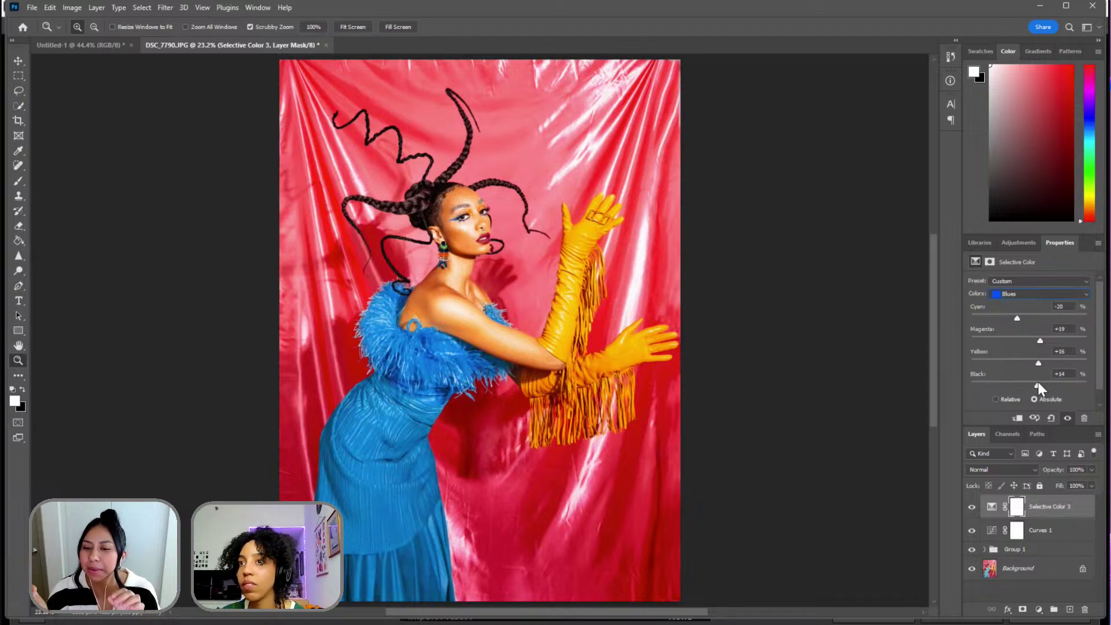
{"action": "mouse_move", "coordinate": [1029, 385]}
{"action": "left_mouse_down"}
{"action": "mouse_move", "coordinate": [1006, 384]}
{"action": "mouse_move", "coordinate": [1035, 382]}
{"action": "left_mouse_up"}
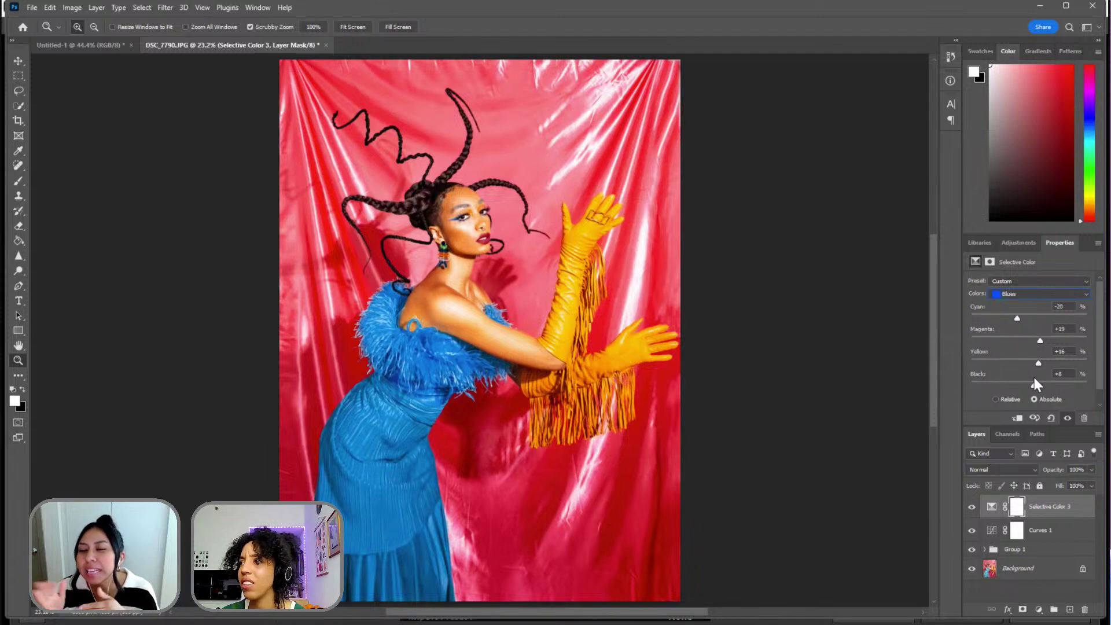
- Compare the portrait with and without the Selective Color 3 layer, leaving the layer shown
{"action": "left_click", "coordinate": [970, 508]}
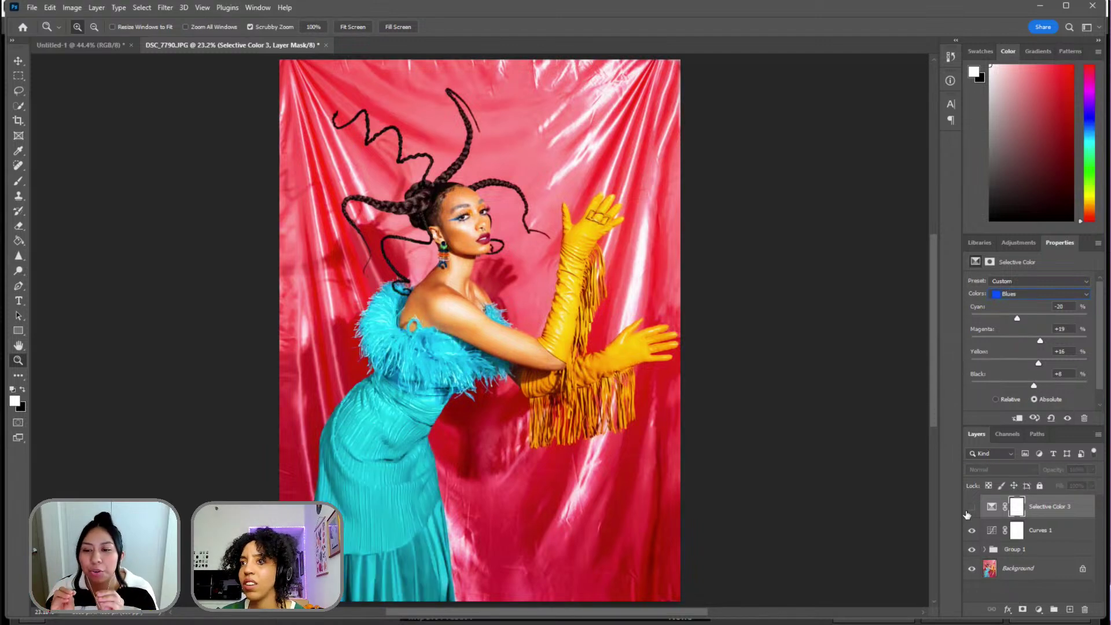
{"action": "left_click", "coordinate": [971, 507]}
{"action": "left_click", "coordinate": [971, 507]}
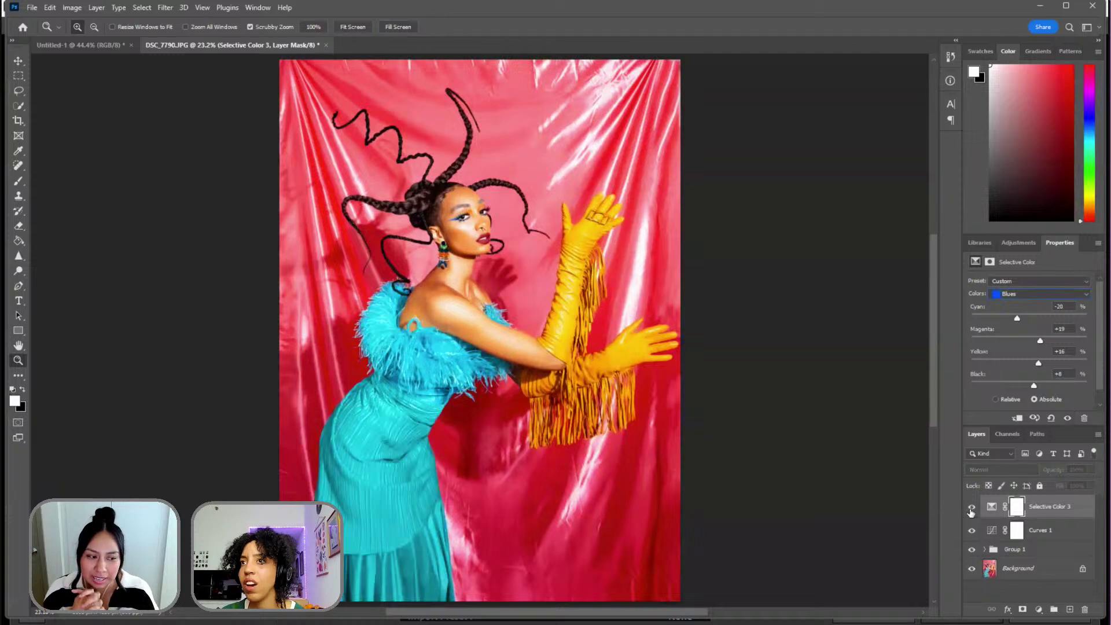
{"action": "left_click", "coordinate": [971, 507]}
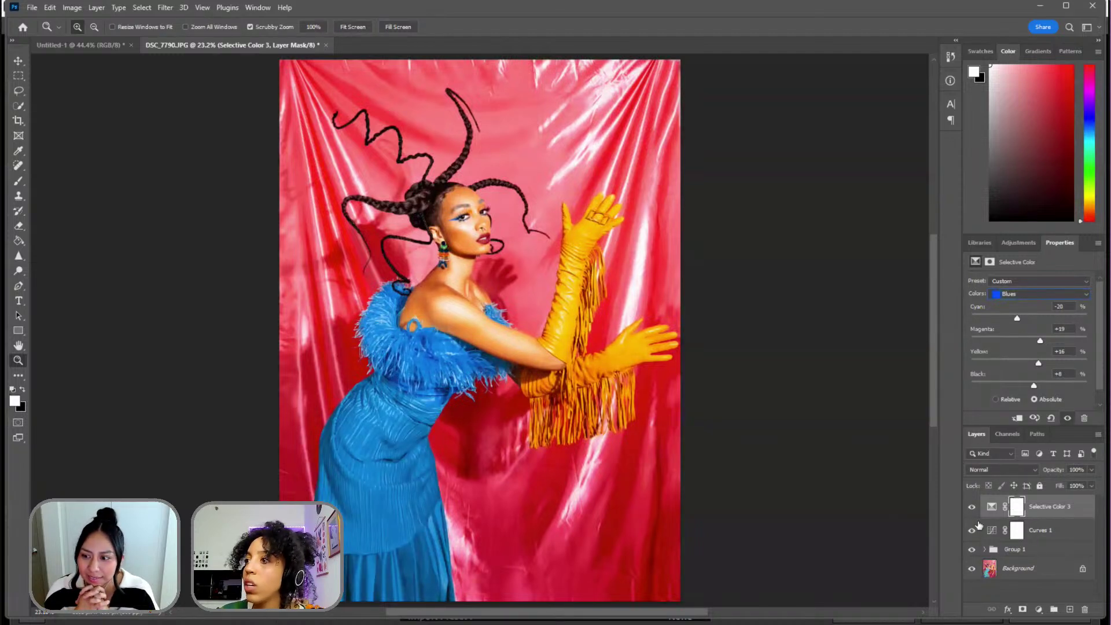
{"action": "left_click", "coordinate": [972, 511]}
{"action": "left_click", "coordinate": [973, 511]}
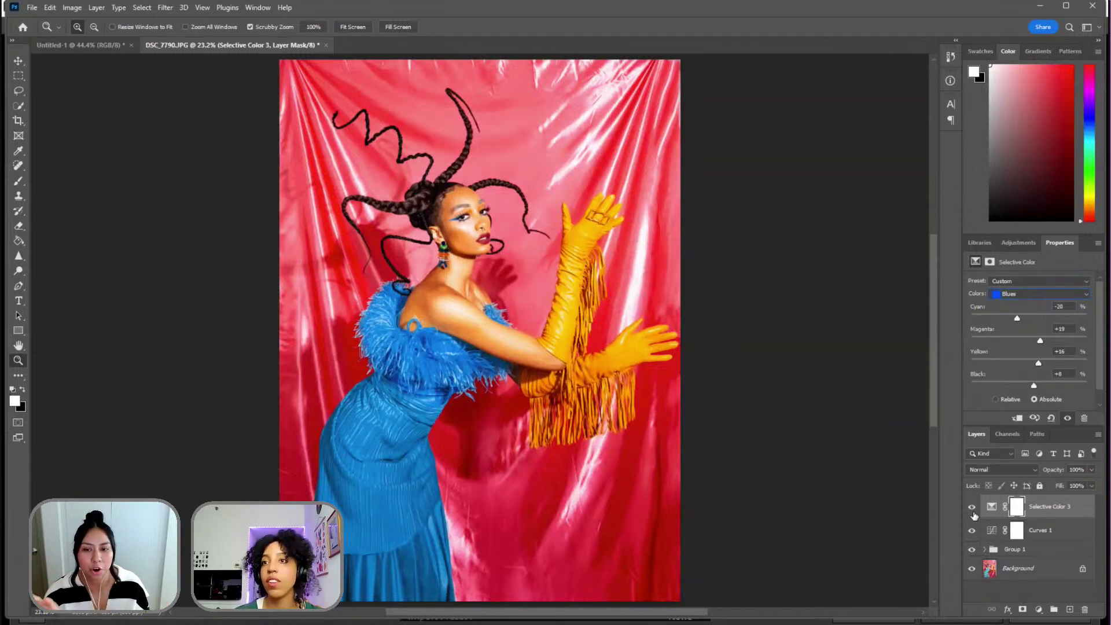
{"action": "left_click", "coordinate": [972, 511]}
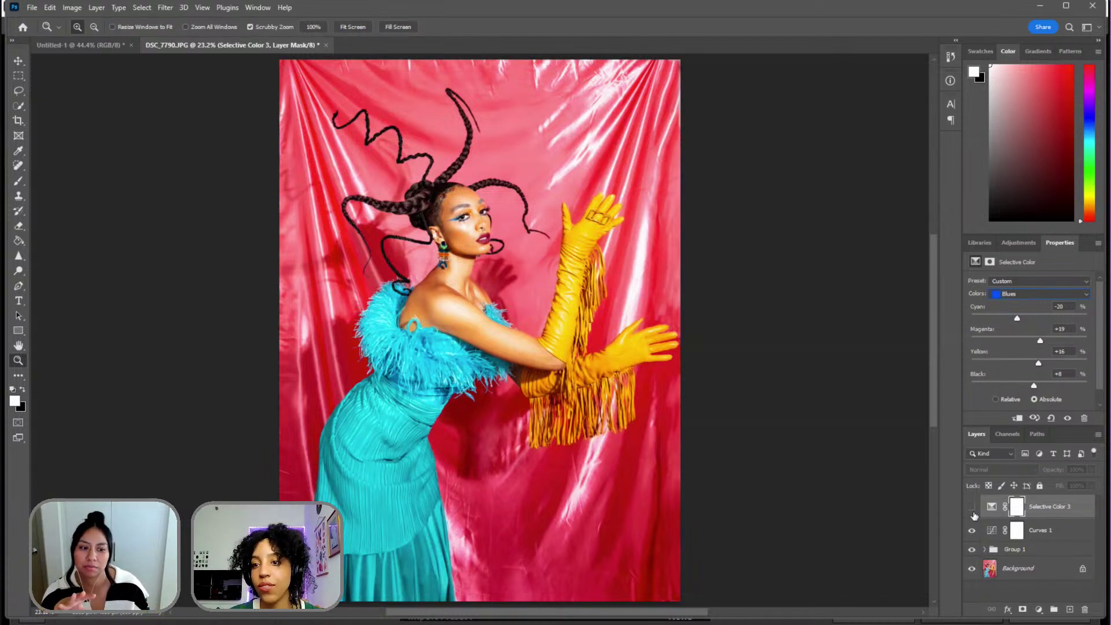
{"action": "left_click", "coordinate": [972, 507]}
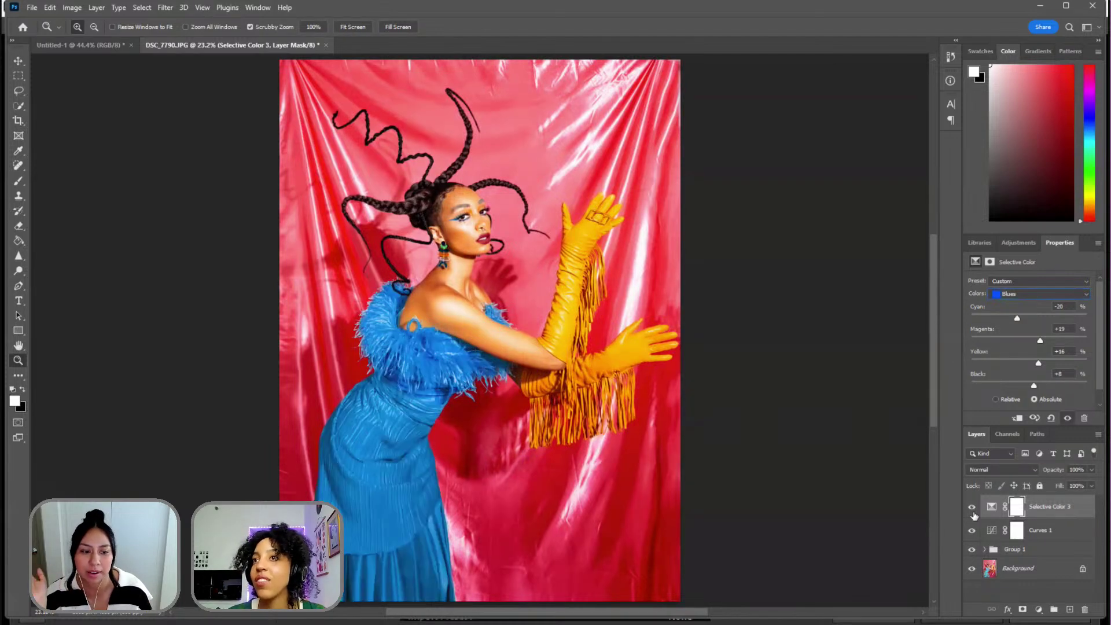
{"action": "left_click", "coordinate": [972, 508]}
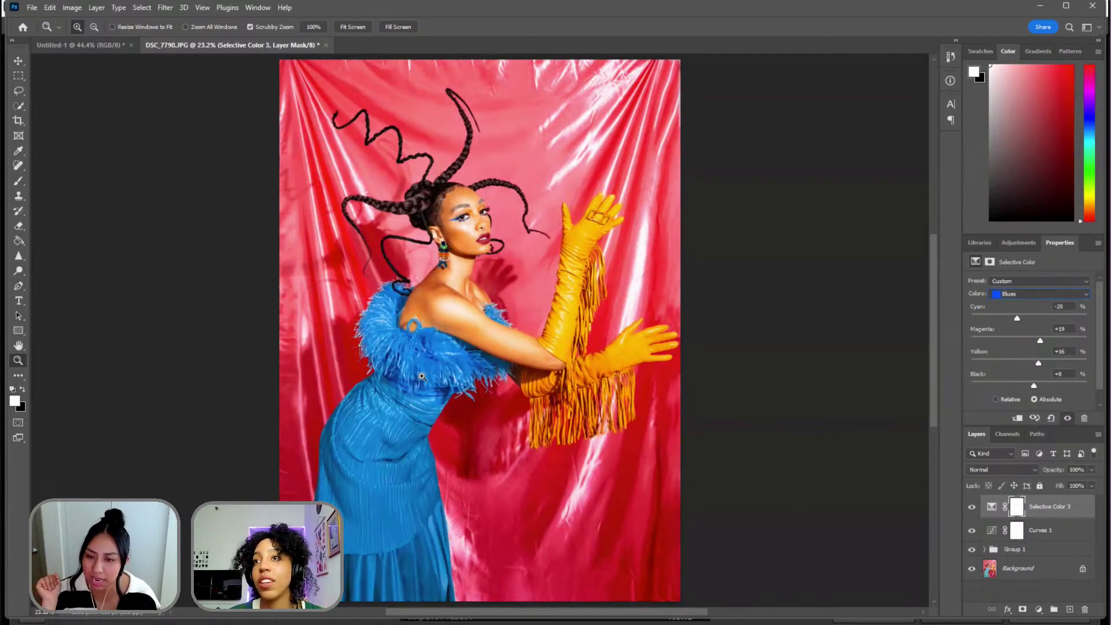
{"action": "left_click", "coordinate": [972, 508]}
{"action": "left_click", "coordinate": [972, 508]}
- Examine the graded face at 50%, fit the whole image on screen and enlarge the dress area to 33.3%
{"action": "left_click", "coordinate": [480, 215]}
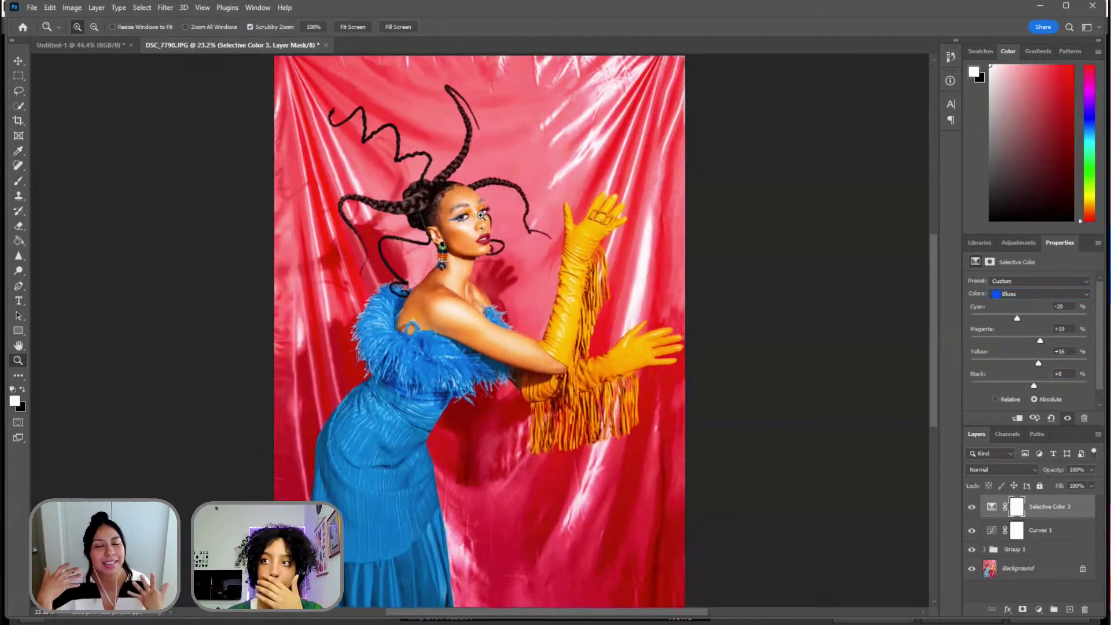
{"action": "left_click", "coordinate": [480, 214]}
{"action": "left_click", "coordinate": [481, 211]}
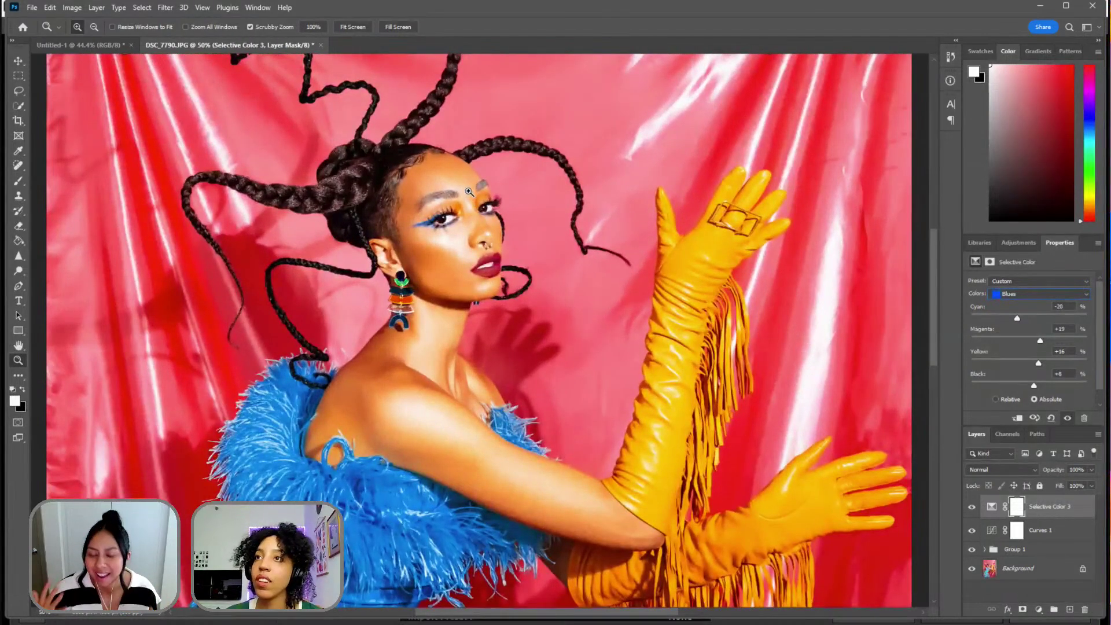
{"action": "right_click", "coordinate": [476, 223]}
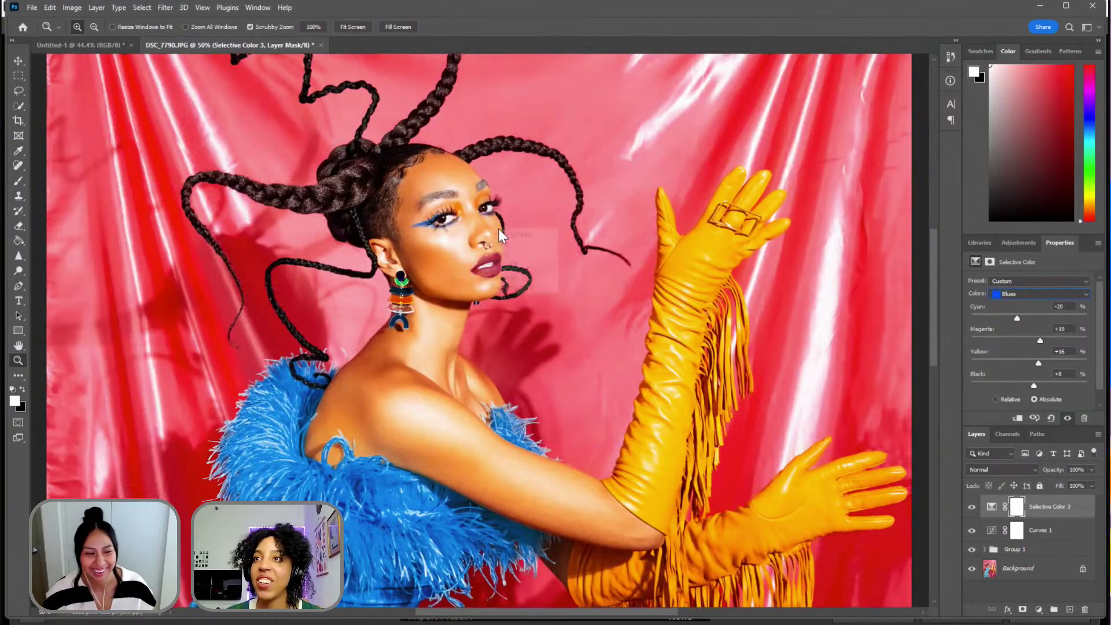
{"action": "left_click", "coordinate": [492, 232]}
{"action": "left_click", "coordinate": [433, 360]}
{"action": "left_click", "coordinate": [432, 360]}
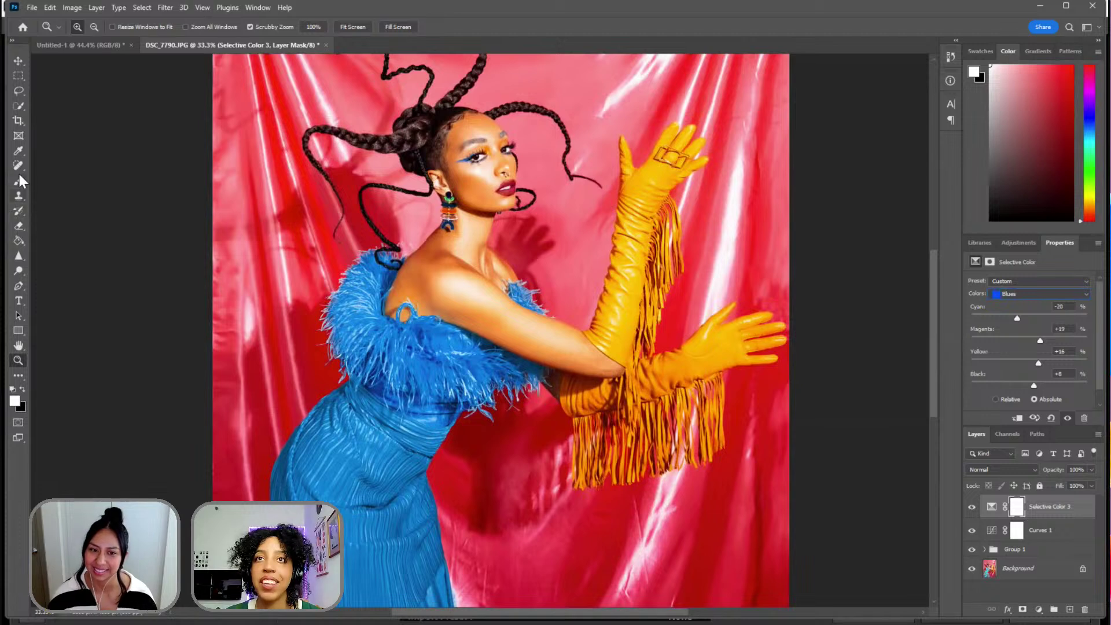
- Try erasing the Selective Color 3 mask over the feather trim with a soft Eraser up to 300 px, and undo the strokes
{"action": "left_click", "coordinate": [19, 226]}
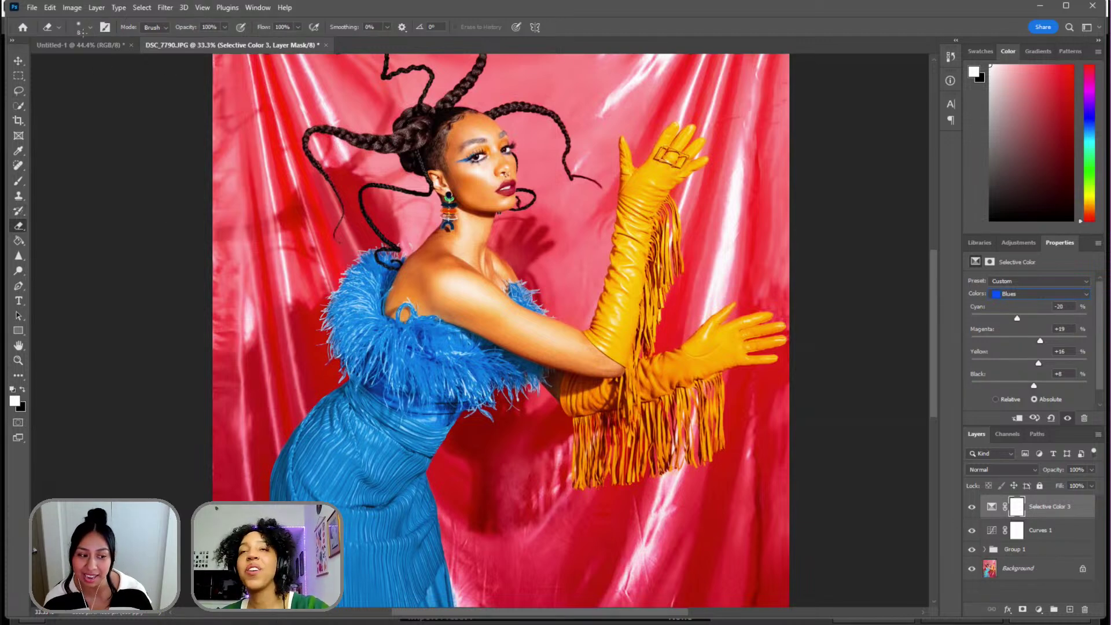
{"action": "left_click", "coordinate": [87, 26]}
{"action": "left_click", "coordinate": [93, 63]}
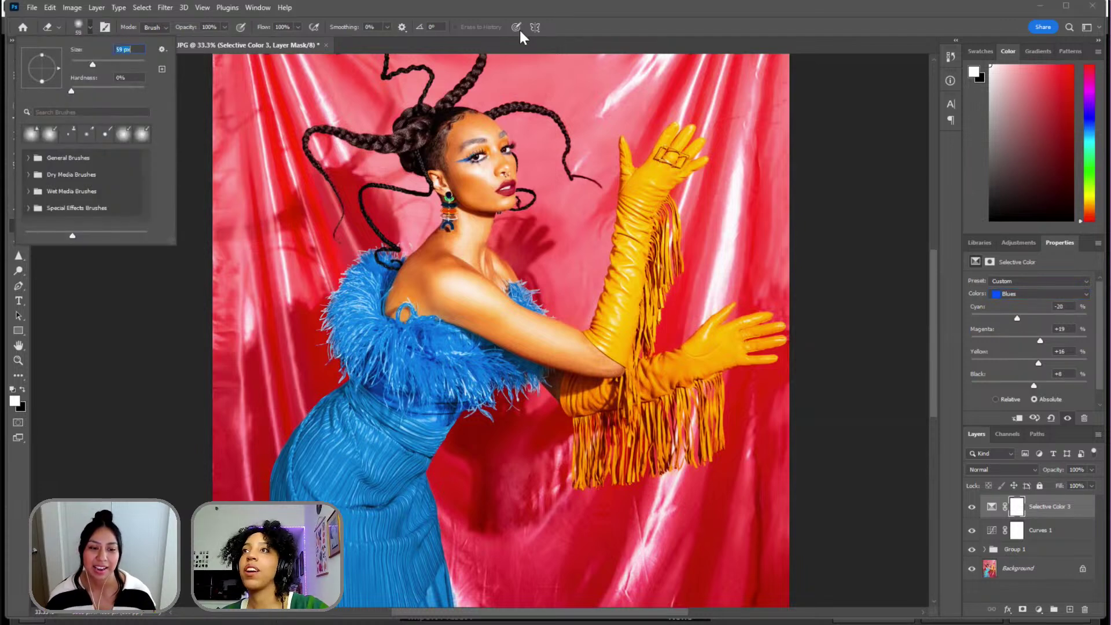
{"action": "left_click", "coordinate": [108, 63]}
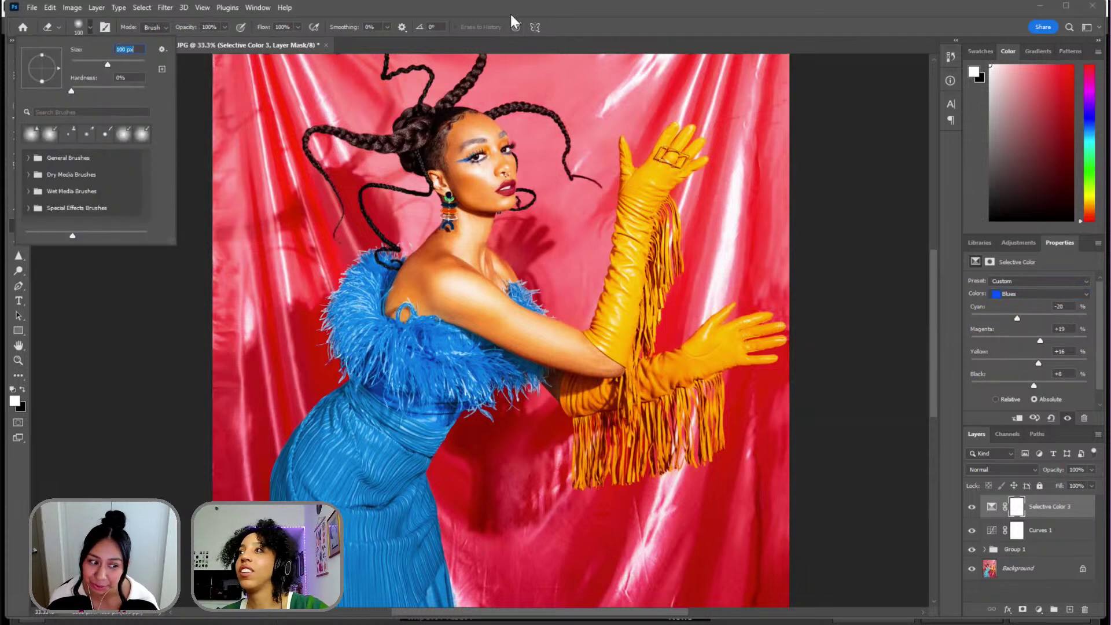
{"action": "key", "text": "Return"}
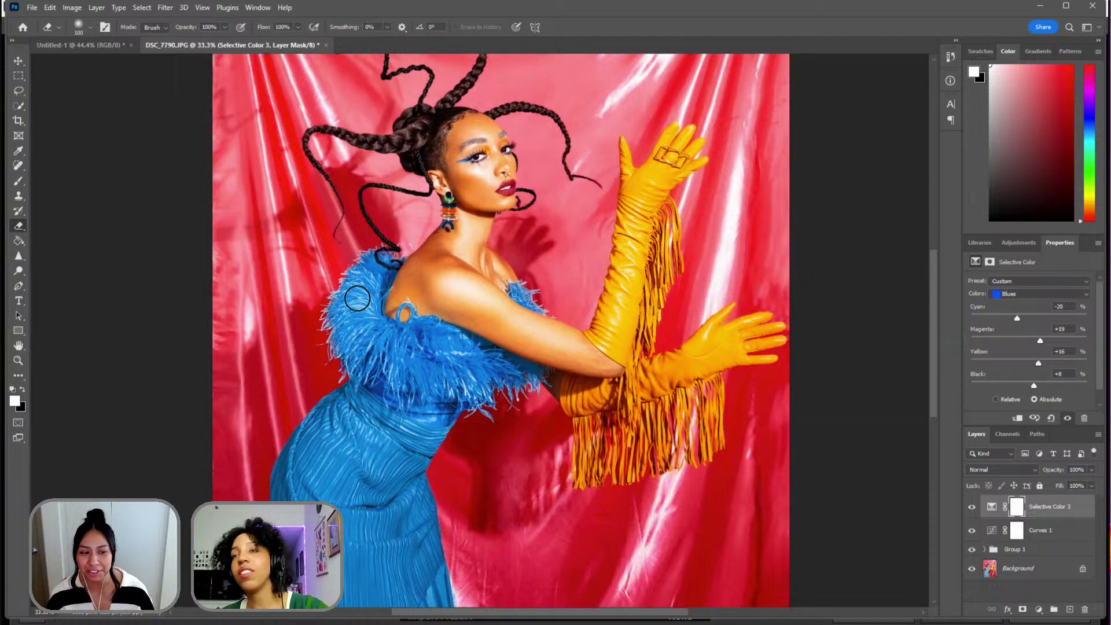
{"action": "mouse_move", "coordinate": [357, 299]}
{"action": "left_mouse_down"}
{"action": "mouse_move", "coordinate": [349, 344]}
{"action": "mouse_move", "coordinate": [360, 360]}
{"action": "mouse_move", "coordinate": [345, 302]}
{"action": "mouse_move", "coordinate": [362, 256]}
{"action": "mouse_move", "coordinate": [362, 310]}
{"action": "mouse_move", "coordinate": [377, 269]}
{"action": "mouse_move", "coordinate": [373, 321]}
{"action": "mouse_move", "coordinate": [387, 358]}
{"action": "mouse_move", "coordinate": [438, 365]}
{"action": "mouse_move", "coordinate": [365, 322]}
{"action": "mouse_move", "coordinate": [463, 341]}
{"action": "mouse_move", "coordinate": [410, 348]}
{"action": "mouse_move", "coordinate": [492, 363]}
{"action": "mouse_move", "coordinate": [453, 372]}
{"action": "mouse_move", "coordinate": [500, 382]}
{"action": "mouse_move", "coordinate": [528, 366]}
{"action": "mouse_move", "coordinate": [517, 361]}
{"action": "mouse_move", "coordinate": [532, 303]}
{"action": "mouse_move", "coordinate": [524, 334]}
{"action": "mouse_move", "coordinate": [517, 291]}
{"action": "mouse_move", "coordinate": [512, 350]}
{"action": "mouse_move", "coordinate": [420, 364]}
{"action": "mouse_move", "coordinate": [359, 310]}
{"action": "mouse_move", "coordinate": [386, 268]}
{"action": "left_mouse_up"}
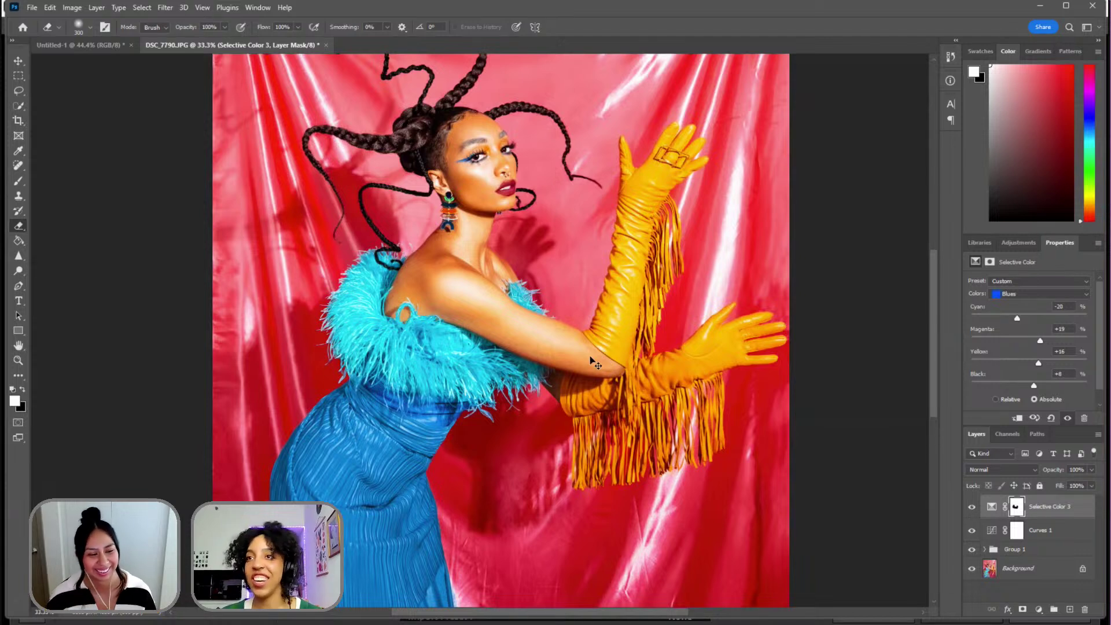
{"action": "key", "text": "ctrl+z"}
{"action": "key", "text": "ctrl+z"}
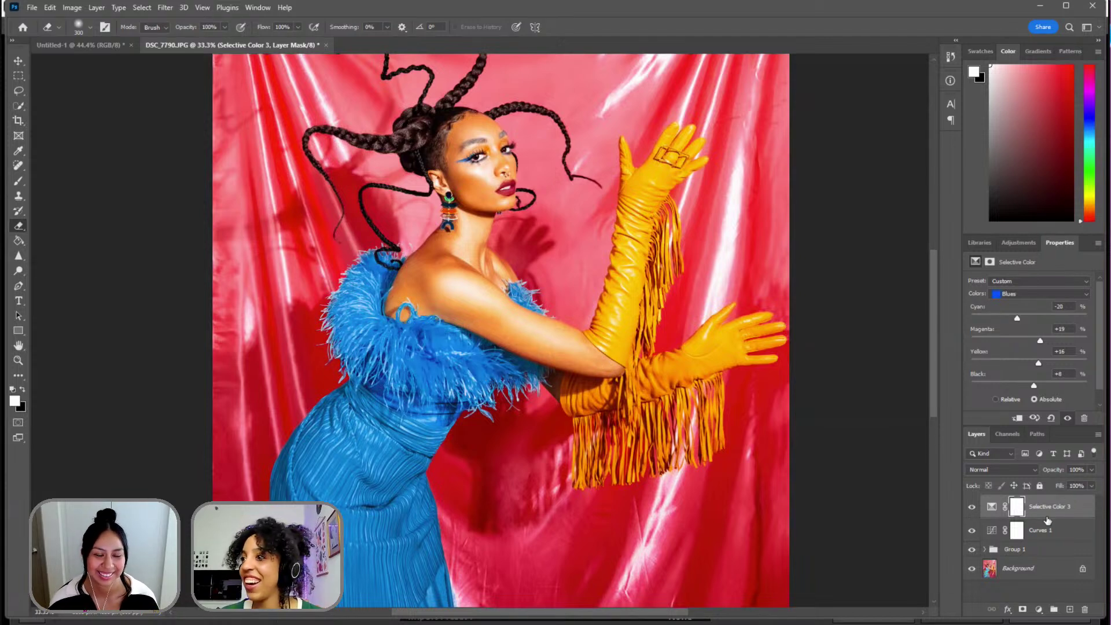
- Hide the Selective Color 3 layer and undo the visibility change
{"action": "left_click", "coordinate": [1067, 418]}
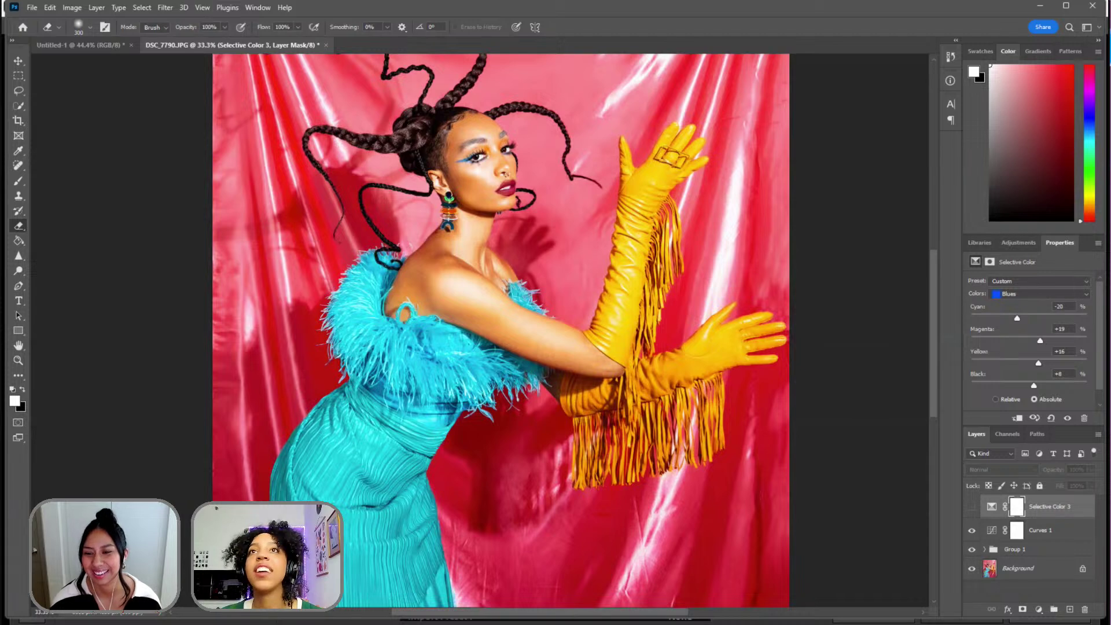
{"action": "left_click", "coordinate": [50, 8]}
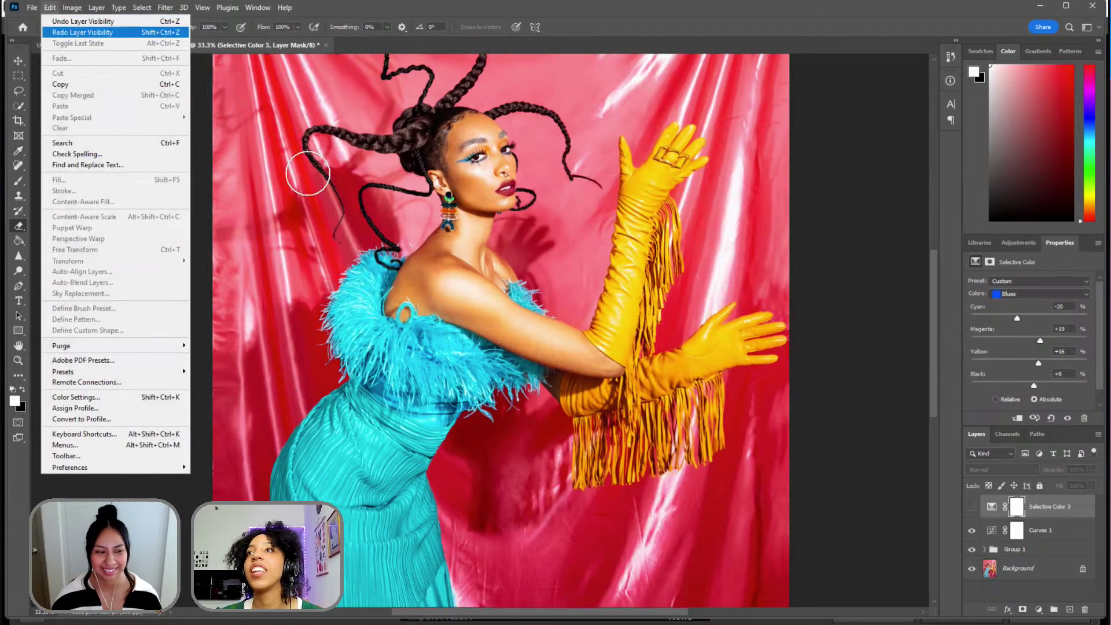
{"action": "left_click", "coordinate": [69, 17]}
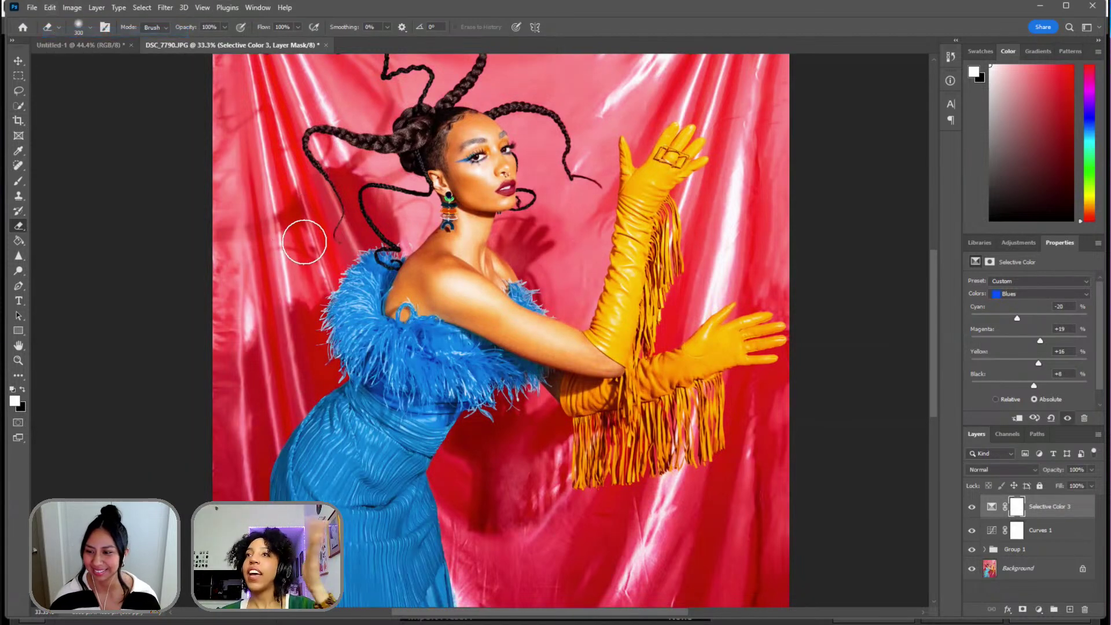
- Set the Selective Color layer's Whites to Cyan -7 and fit the whole image on screen
{"action": "left_click", "coordinate": [1022, 293]}
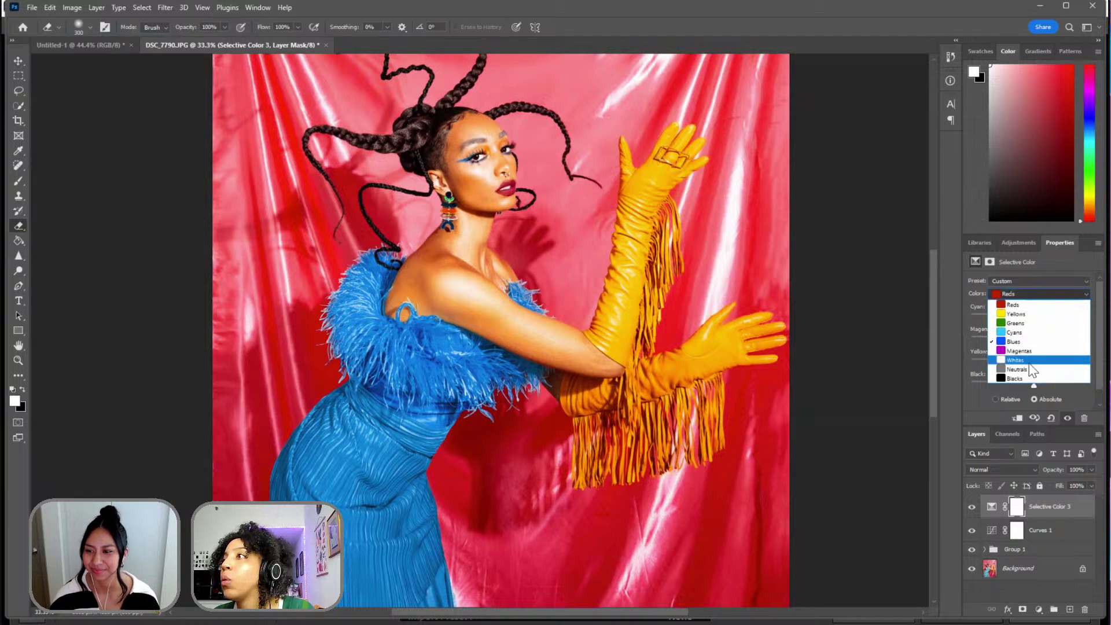
{"action": "left_click", "coordinate": [1029, 361]}
{"action": "left_click_drag", "start_coordinate": [1029, 317], "coordinate": [1047, 318]}
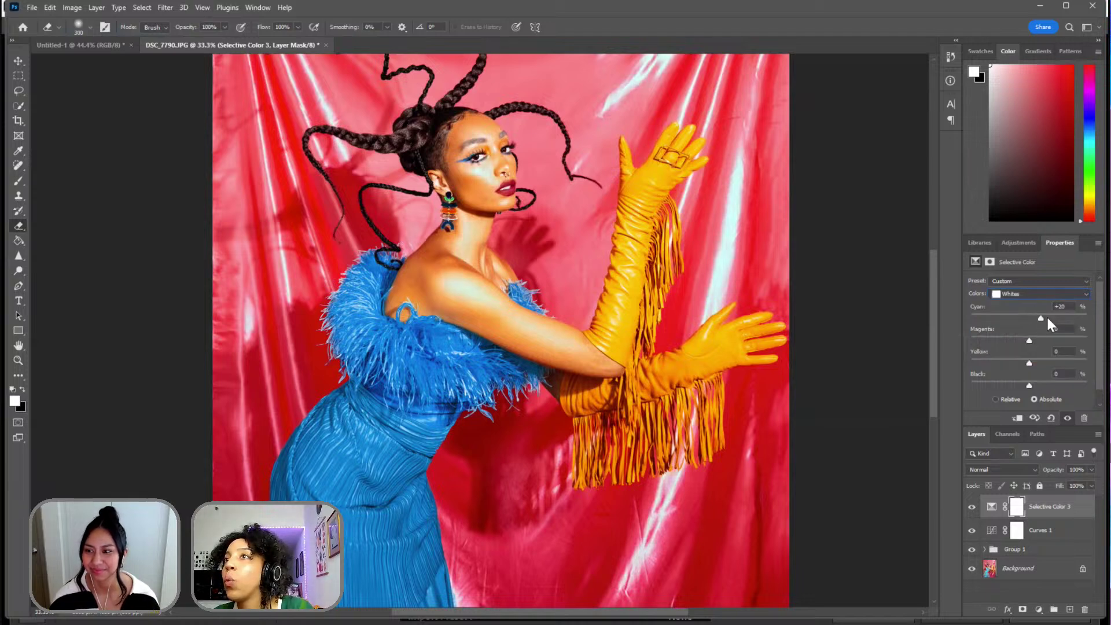
{"action": "left_click", "coordinate": [1024, 320]}
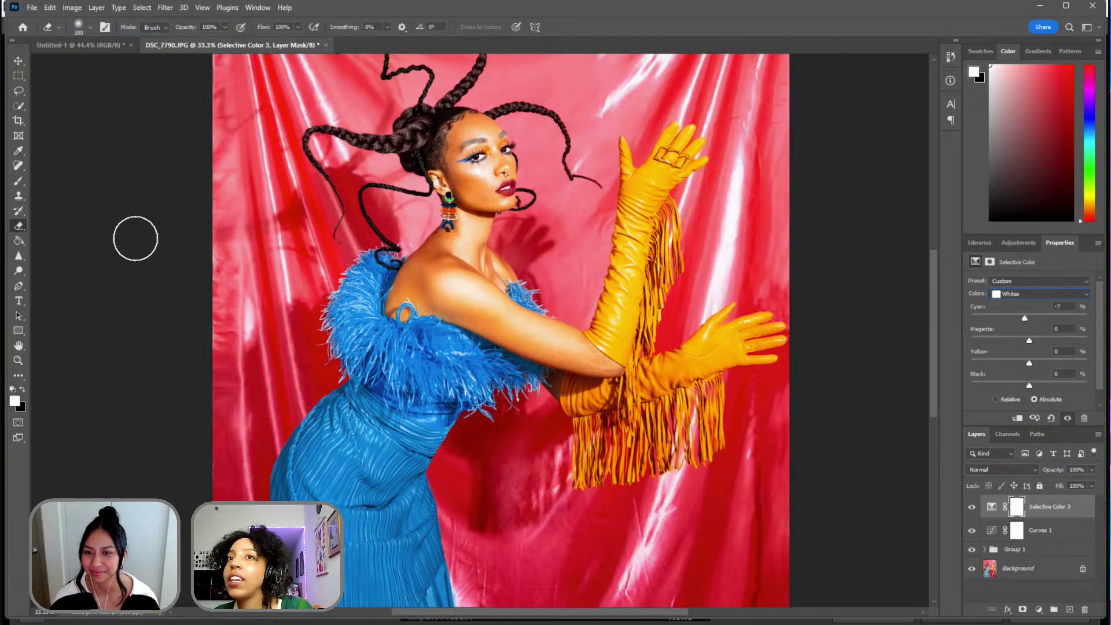
{"action": "key", "text": "z"}
{"action": "left_click_drag", "start_coordinate": [428, 265], "coordinate": [284, 316]}
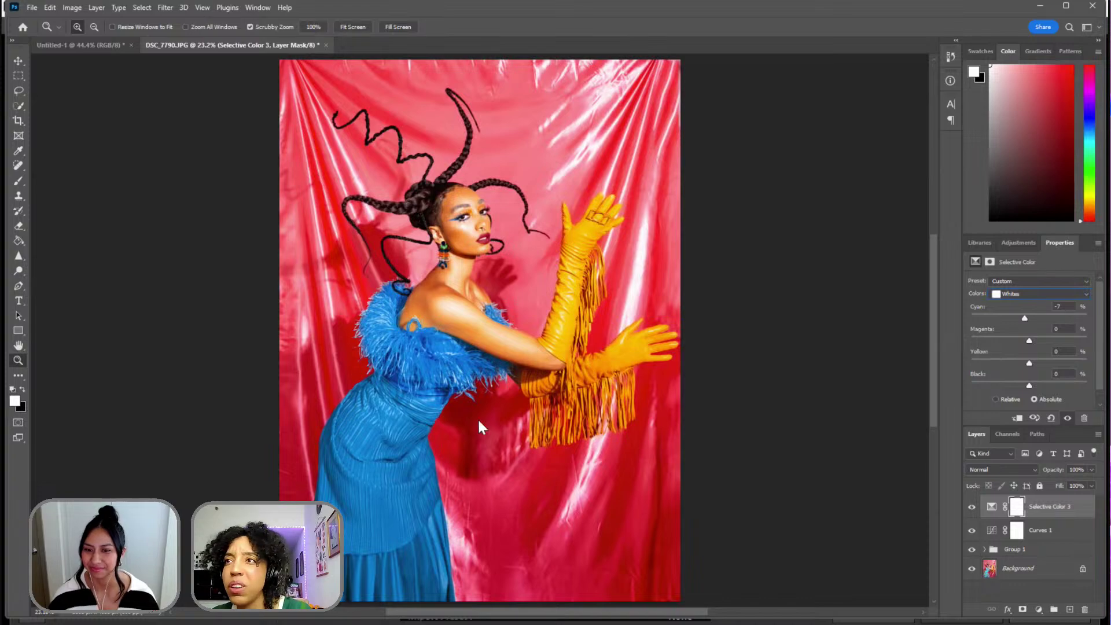
- In Selective Color 3, set the Whites to Cyan -6, Magenta -2, Yellow 0 and Black -2
{"action": "left_click_drag", "start_coordinate": [466, 207], "coordinate": [700, 282]}
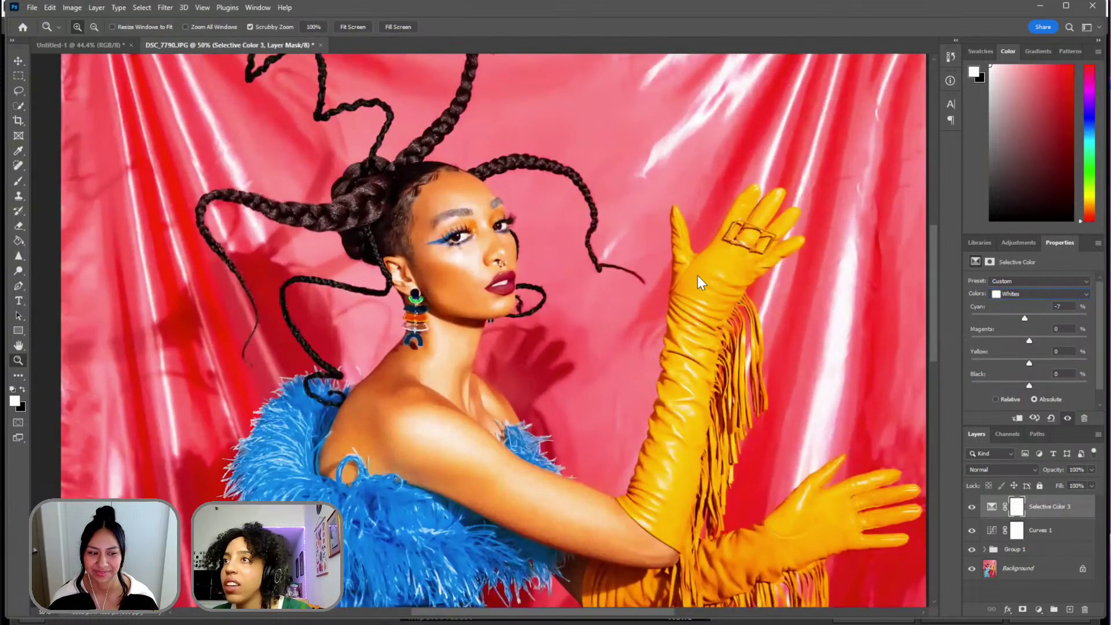
{"action": "right_click", "coordinate": [648, 280]}
{"action": "left_click", "coordinate": [665, 283]}
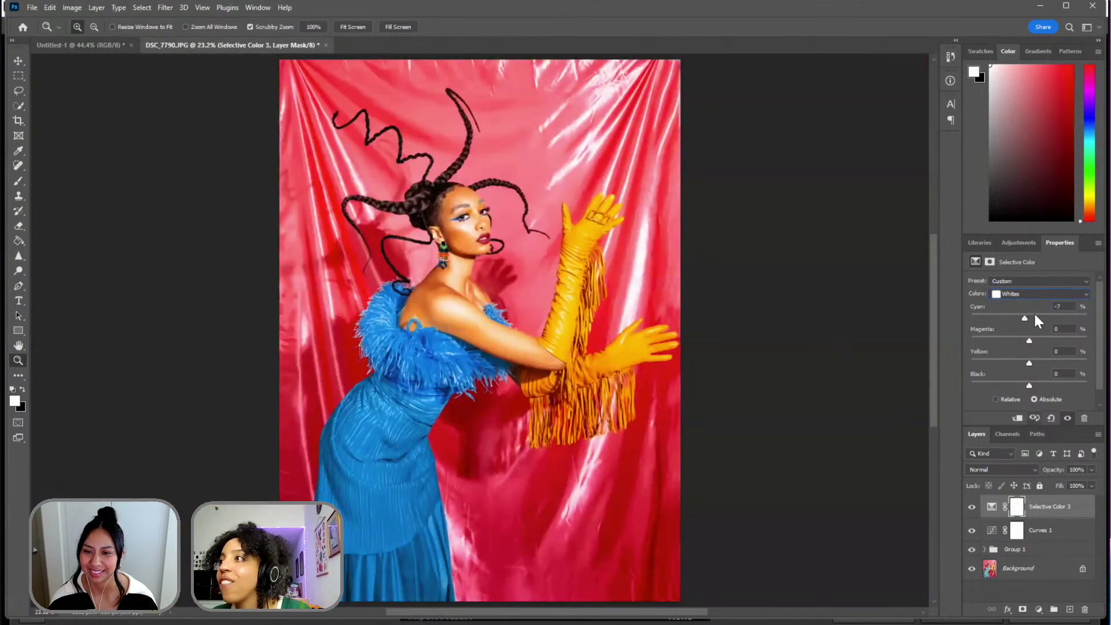
{"action": "left_click_drag", "start_coordinate": [1024, 318], "coordinate": [1030, 341]}
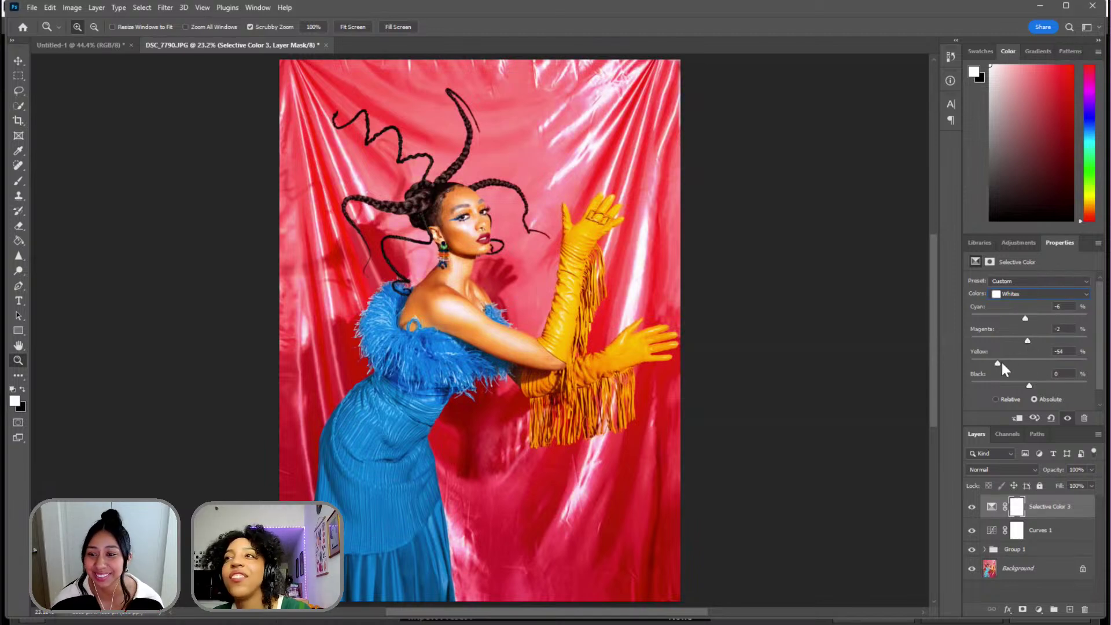
{"action": "left_click_drag", "start_coordinate": [1028, 361], "coordinate": [1029, 363]}
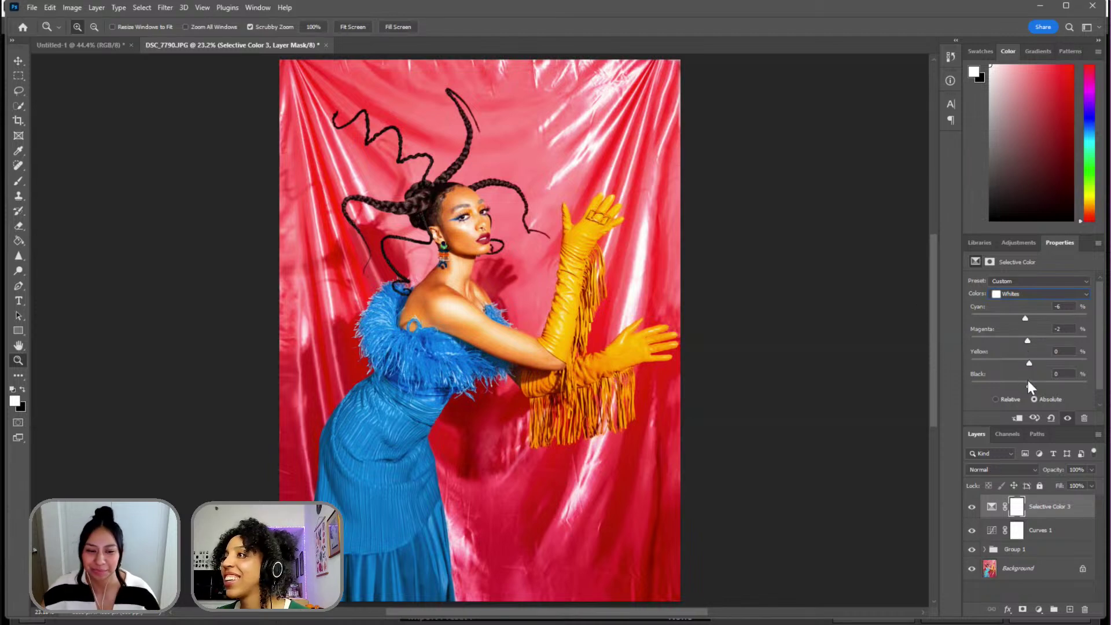
{"action": "mouse_move", "coordinate": [1028, 383]}
{"action": "left_mouse_down"}
{"action": "mouse_move", "coordinate": [1036, 386]}
{"action": "mouse_move", "coordinate": [985, 385]}
{"action": "mouse_move", "coordinate": [1096, 385]}
{"action": "mouse_move", "coordinate": [1026, 388]}
{"action": "left_mouse_up"}
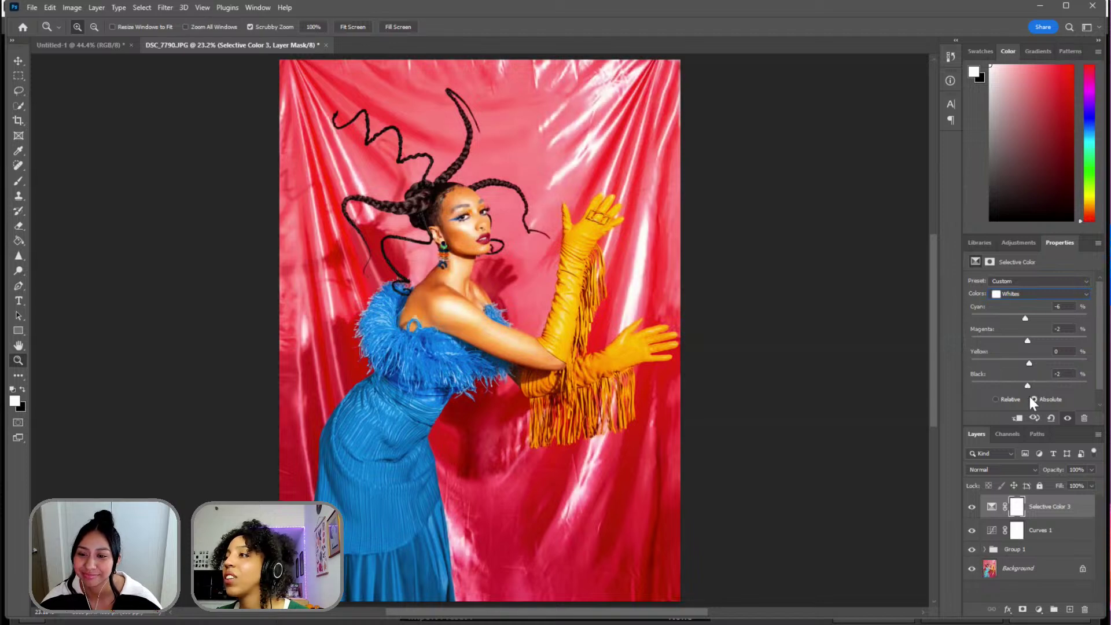
- Toggle the Selective Color 3 layer's visibility twice to compare the image with and without the adjustment
{"action": "left_click", "coordinate": [972, 507]}
{"action": "left_click", "coordinate": [972, 507]}
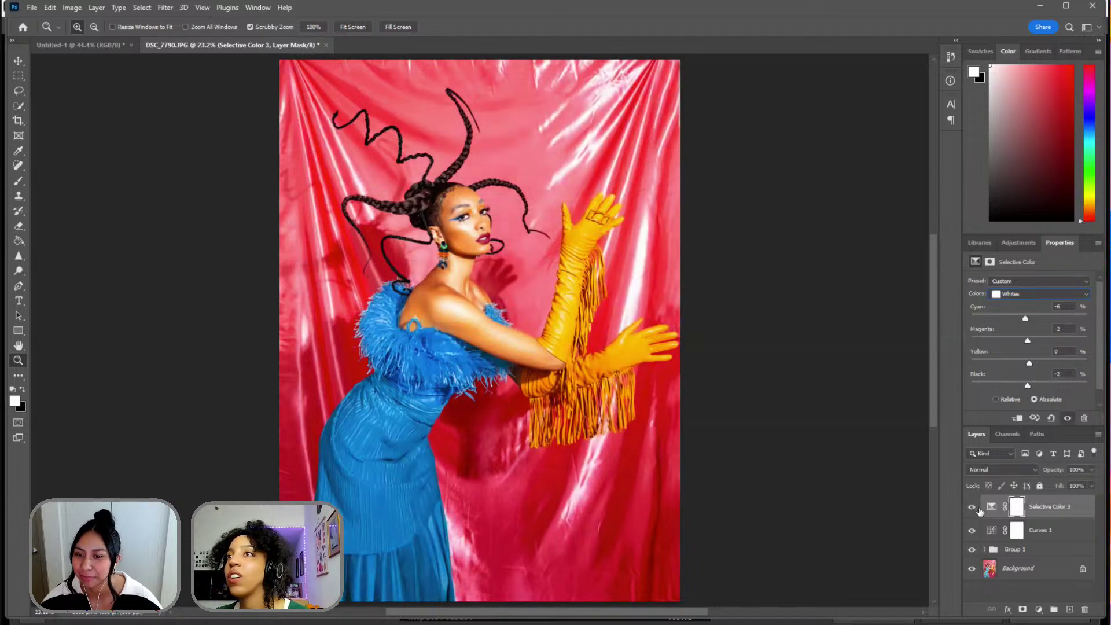
{"action": "left_click", "coordinate": [972, 507]}
{"action": "left_click", "coordinate": [972, 507]}
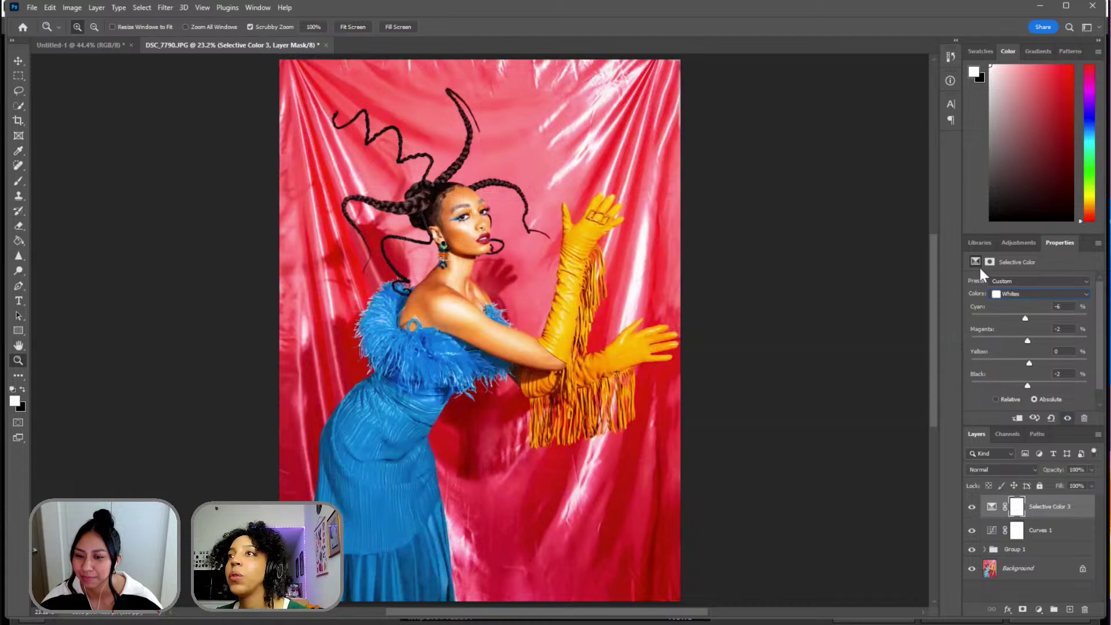
- Switch the Selective Color adjustment to the Blacks range and enlarge the braided hair beside the face to 200%
{"action": "left_click", "coordinate": [992, 296]}
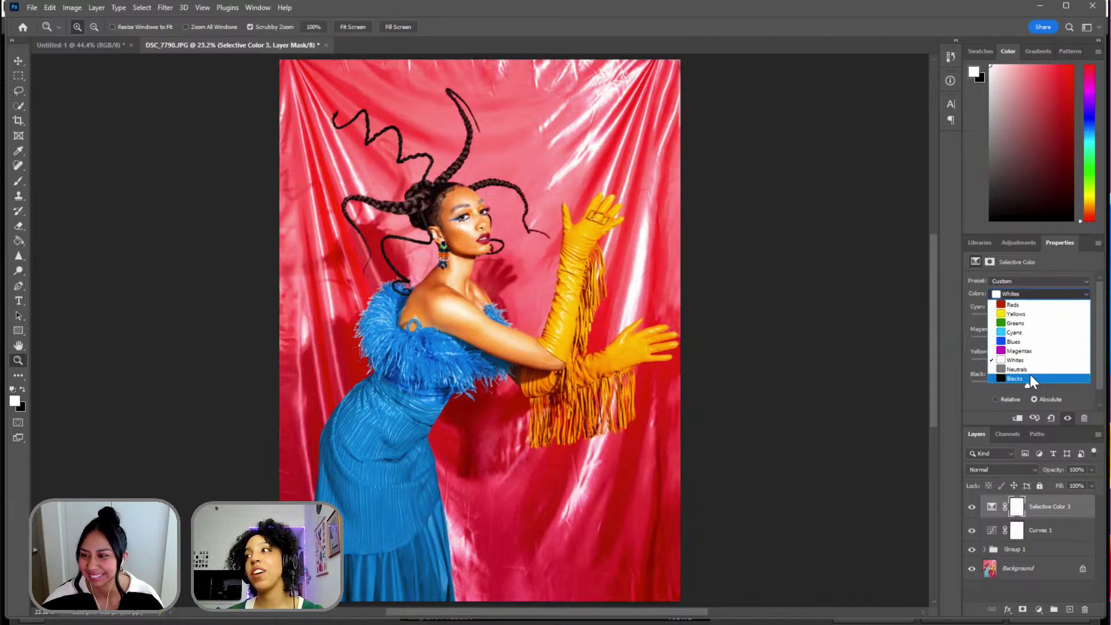
{"action": "left_click", "coordinate": [1030, 377]}
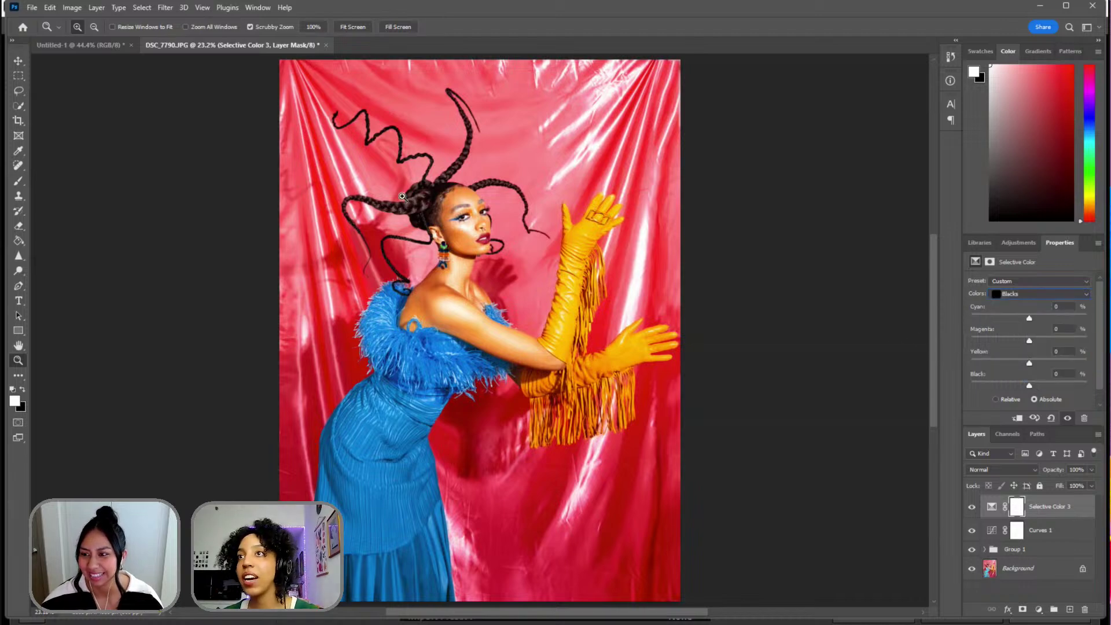
{"action": "left_click_drag", "start_coordinate": [402, 197], "coordinate": [434, 174]}
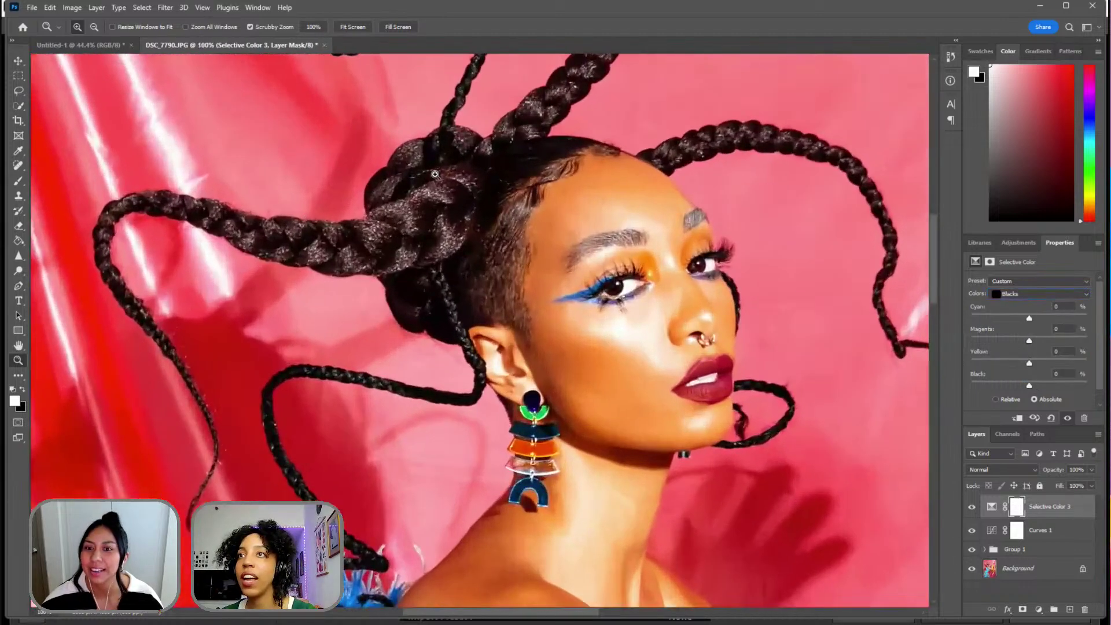
{"action": "left_click_drag", "start_coordinate": [310, 233], "coordinate": [325, 290]}
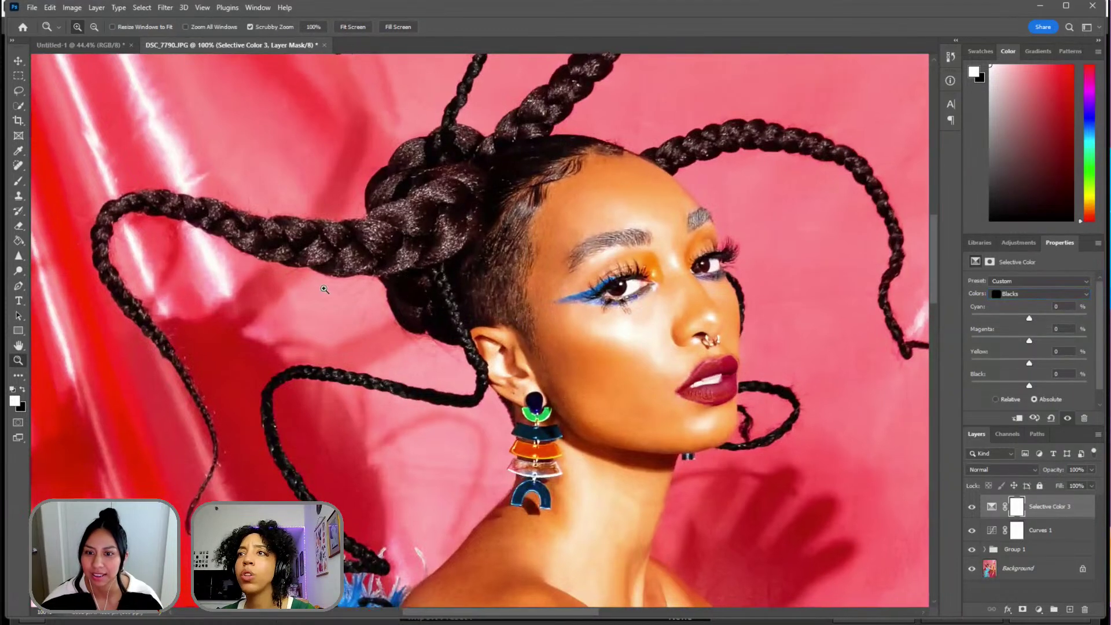
{"action": "left_click", "coordinate": [325, 290]}
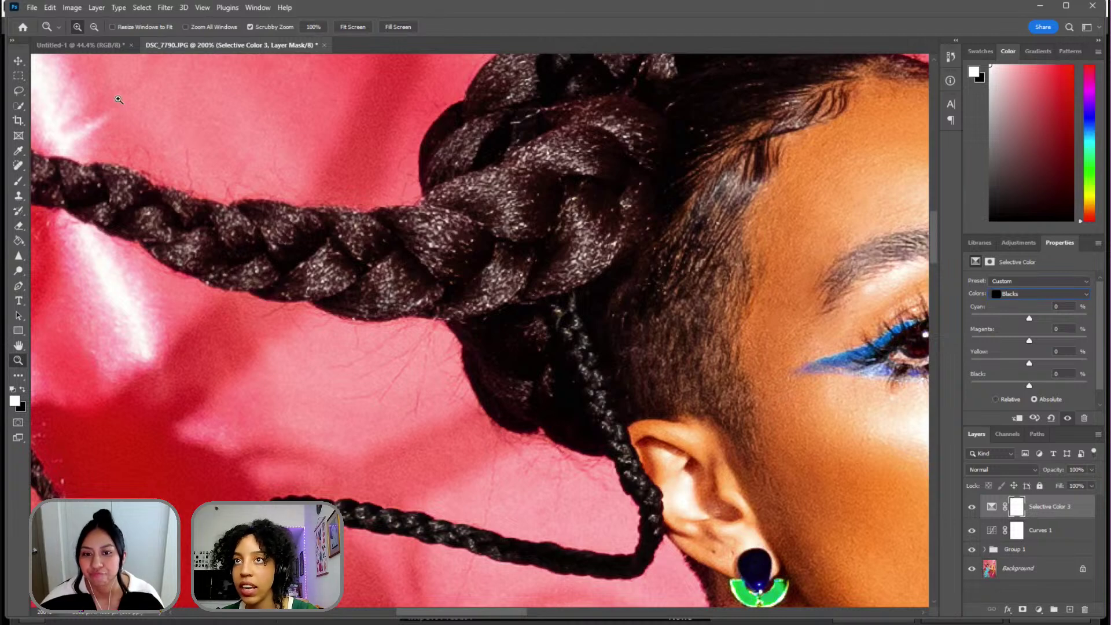
- On Layer 1 inside Group 1, remove the stray hairs above the thick braid with a 25 px Spot Healing Brush
{"action": "left_click", "coordinate": [18, 166]}
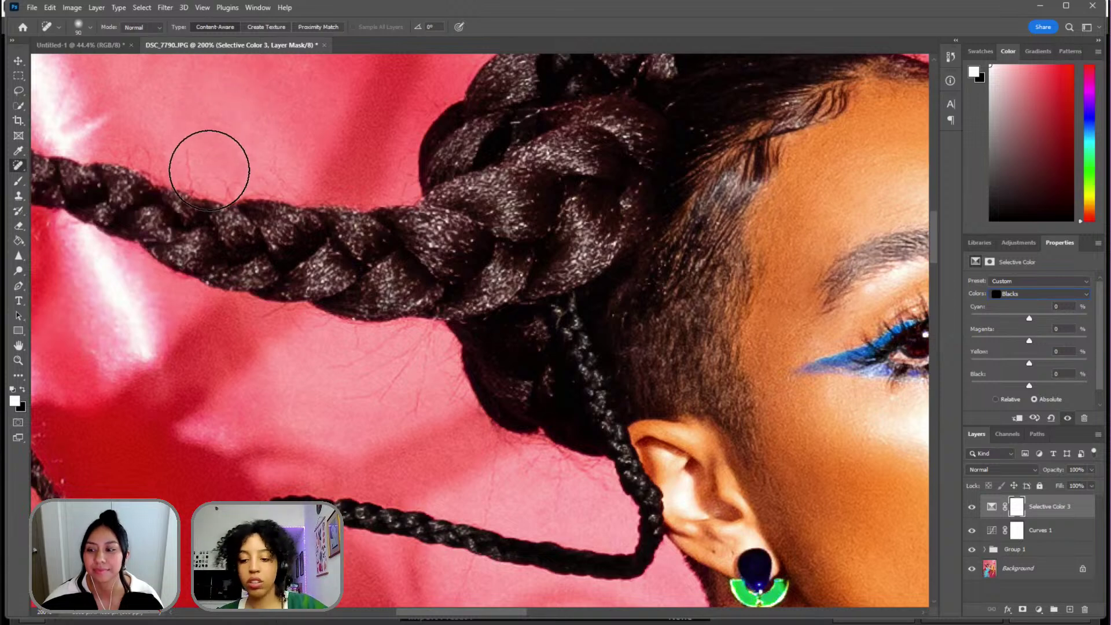
{"action": "left_click", "coordinate": [90, 27]}
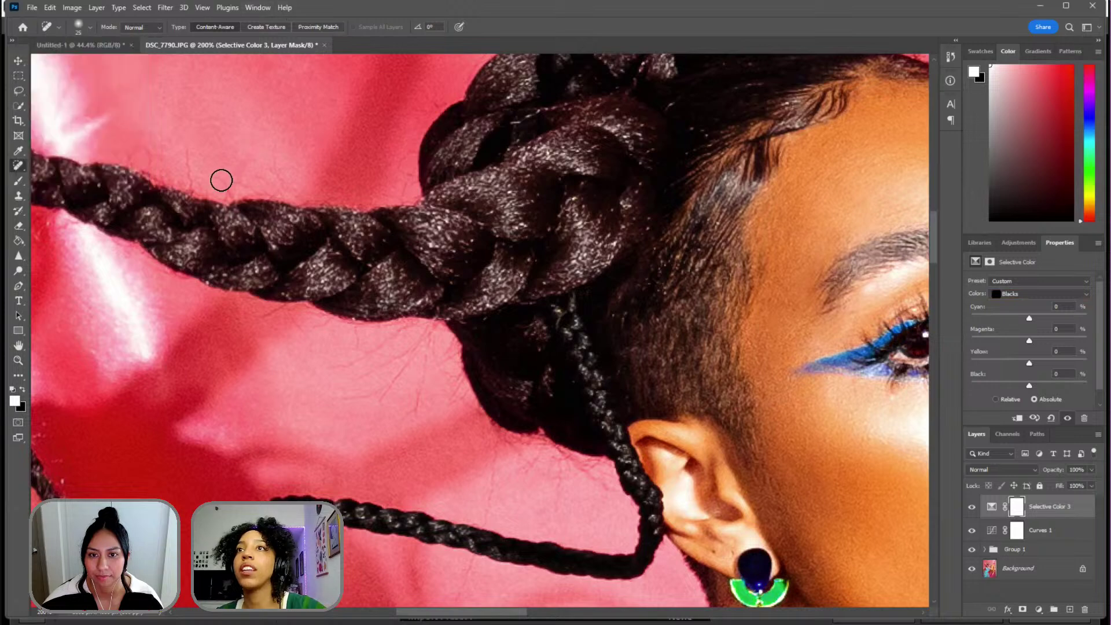
{"action": "type", "text": "25"}
{"action": "key", "text": "Return"}
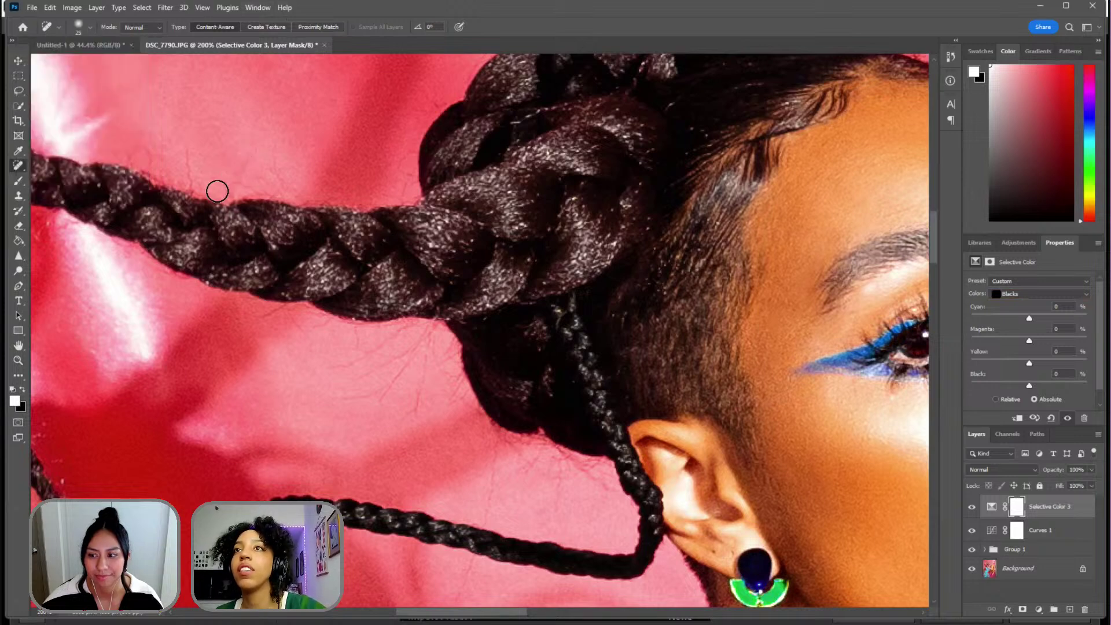
{"action": "left_click", "coordinate": [1038, 566]}
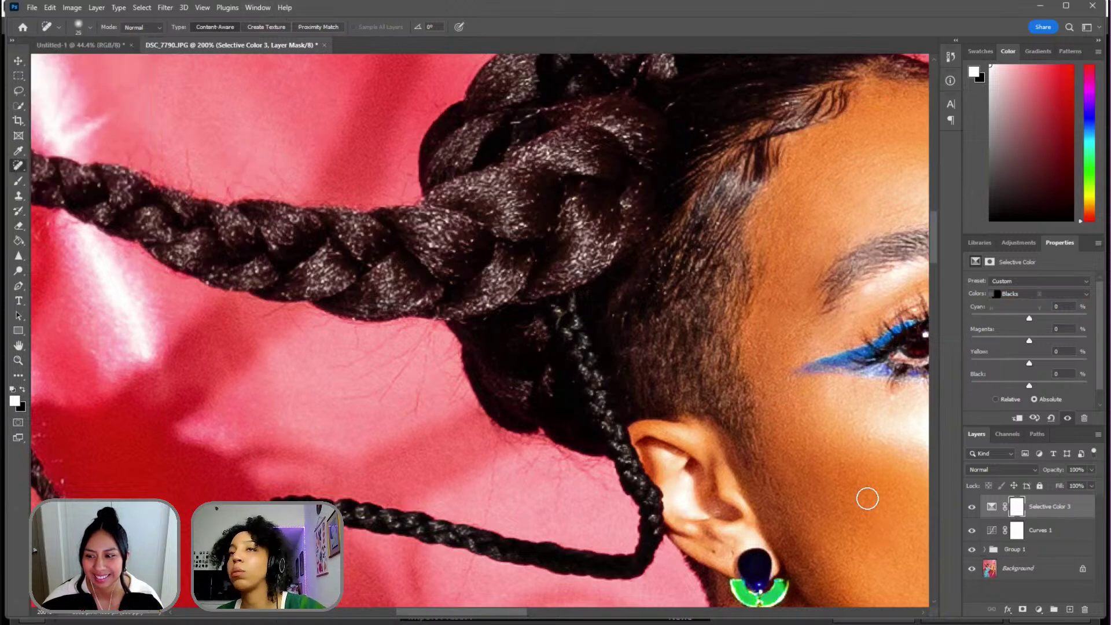
{"action": "left_click", "coordinate": [984, 549]}
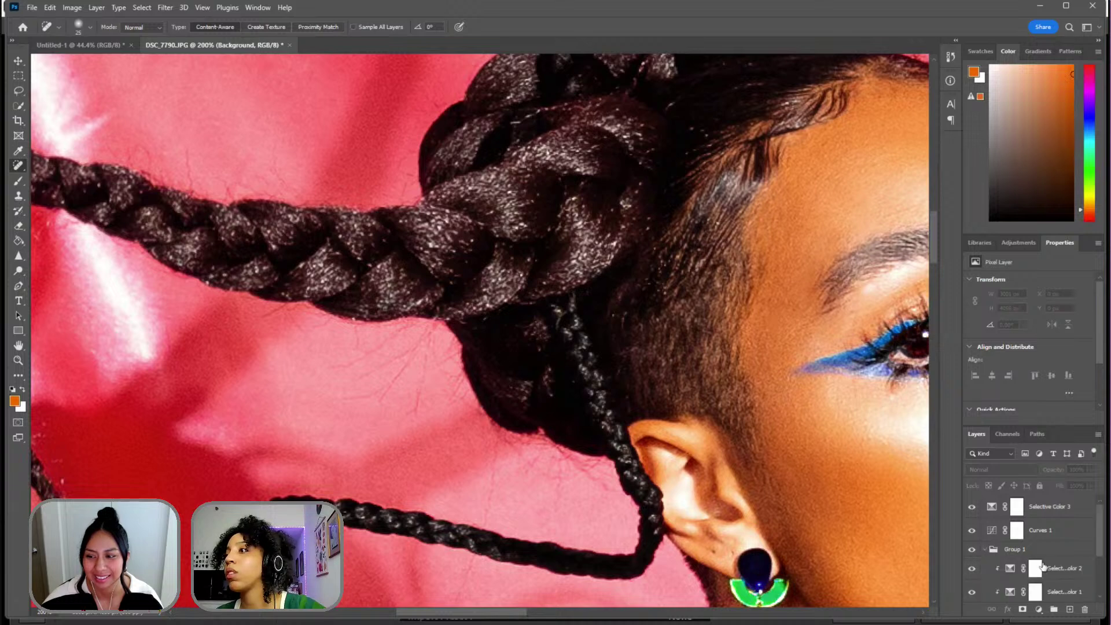
{"action": "scroll", "coordinate": [1030, 556], "scroll_direction": "down", "scroll_amount": 2}
{"action": "left_click", "coordinate": [1033, 567]}
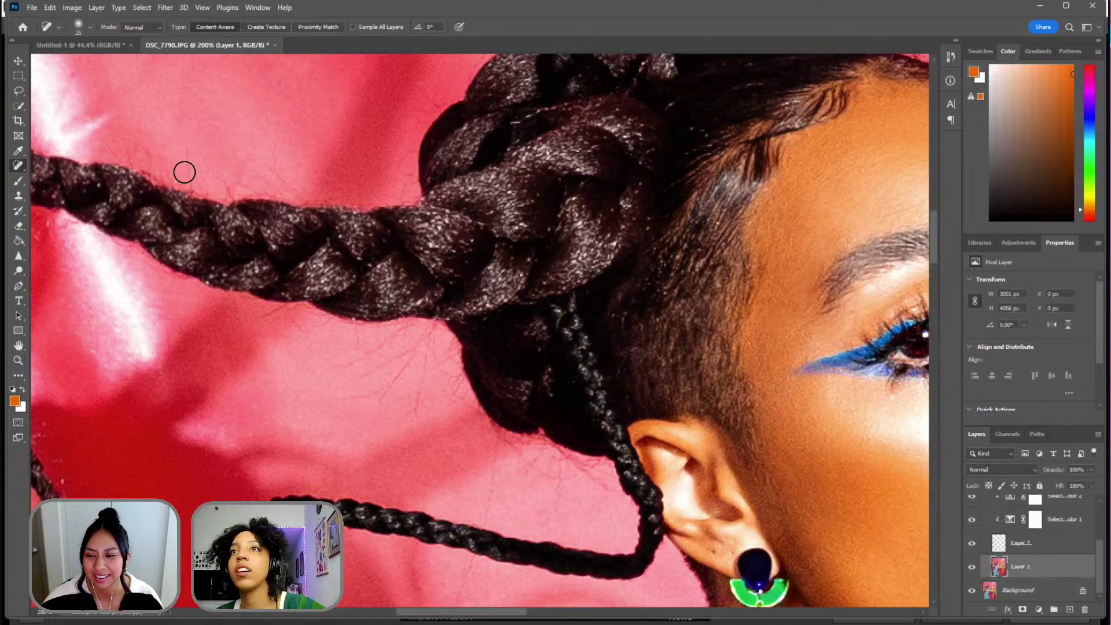
{"action": "mouse_move", "coordinate": [183, 172]}
{"action": "left_mouse_down"}
{"action": "mouse_move", "coordinate": [186, 136]}
{"action": "mouse_move", "coordinate": [190, 161]}
{"action": "mouse_move", "coordinate": [247, 185]}
{"action": "mouse_move", "coordinate": [263, 181]}
{"action": "left_mouse_up"}
{"action": "left_click", "coordinate": [255, 164]}
{"action": "left_click_drag", "start_coordinate": [404, 194], "coordinate": [405, 142]}
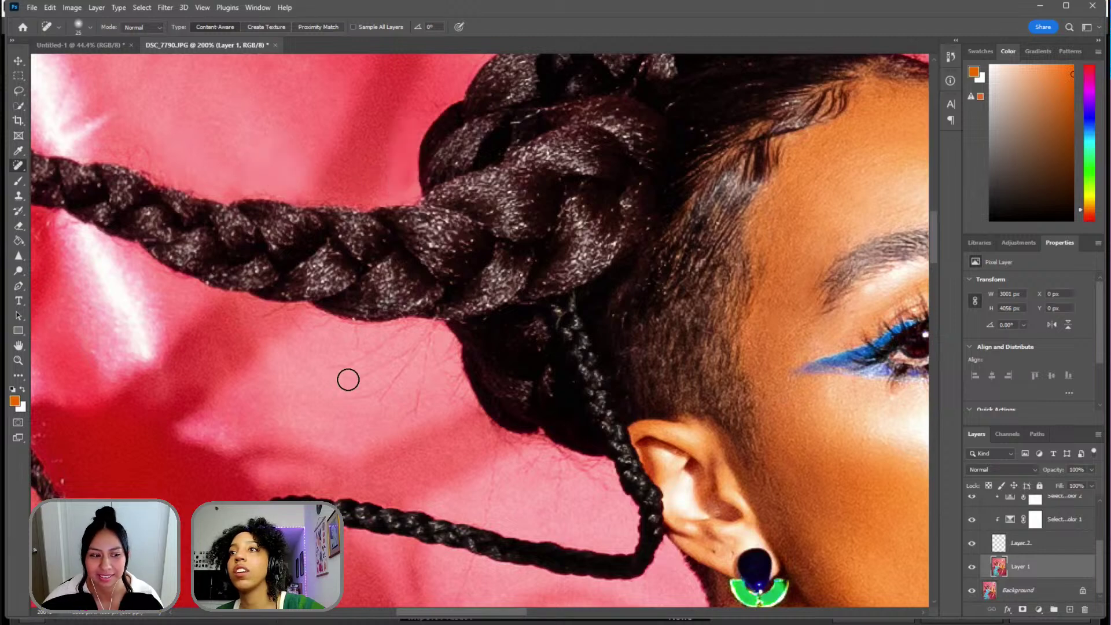
- Heal the stray hairs on the pink backdrop below the thick braid and bun, down to the thin braid
{"action": "left_click", "coordinate": [330, 367]}
{"action": "mouse_move", "coordinate": [359, 396]}
{"action": "left_mouse_down"}
{"action": "mouse_move", "coordinate": [415, 339]}
{"action": "mouse_move", "coordinate": [415, 362]}
{"action": "mouse_move", "coordinate": [388, 390]}
{"action": "mouse_move", "coordinate": [429, 343]}
{"action": "mouse_move", "coordinate": [418, 392]}
{"action": "left_mouse_up"}
{"action": "left_click", "coordinate": [386, 360]}
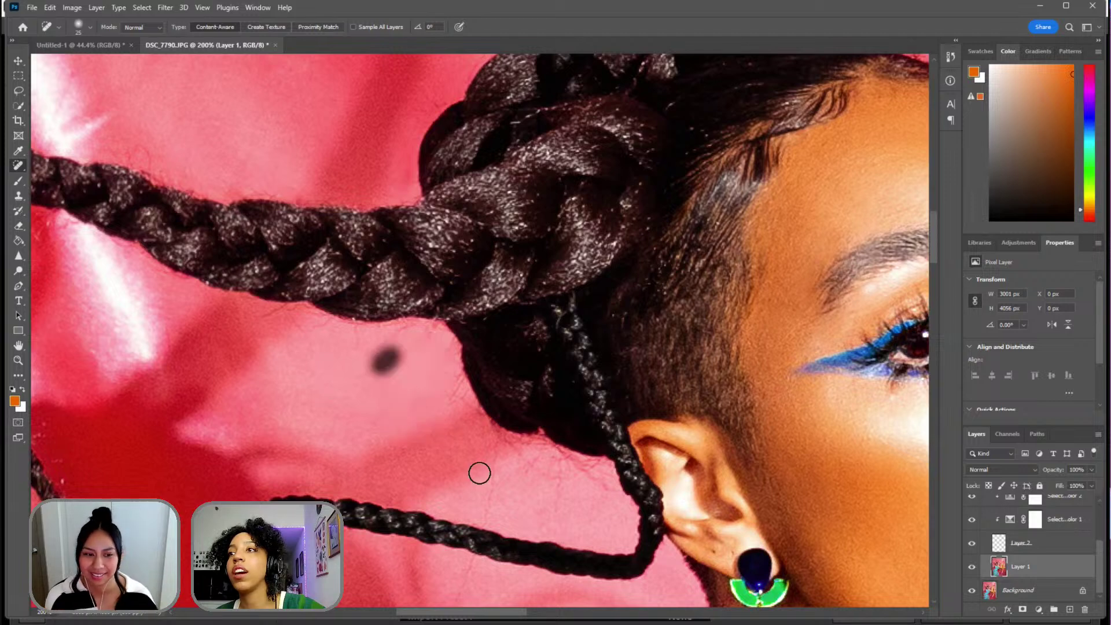
{"action": "left_click_drag", "start_coordinate": [485, 457], "coordinate": [489, 502]}
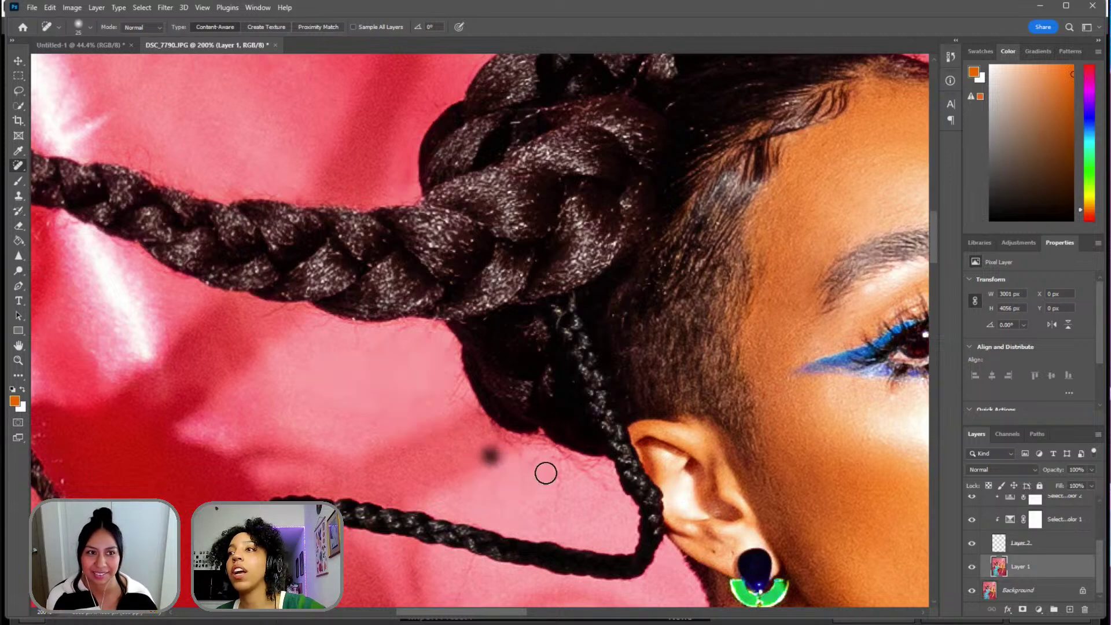
{"action": "mouse_move", "coordinate": [538, 463]}
{"action": "left_mouse_down"}
{"action": "mouse_move", "coordinate": [579, 493]}
{"action": "mouse_move", "coordinate": [580, 481]}
{"action": "mouse_move", "coordinate": [602, 489]}
{"action": "mouse_move", "coordinate": [497, 492]}
{"action": "left_mouse_up"}
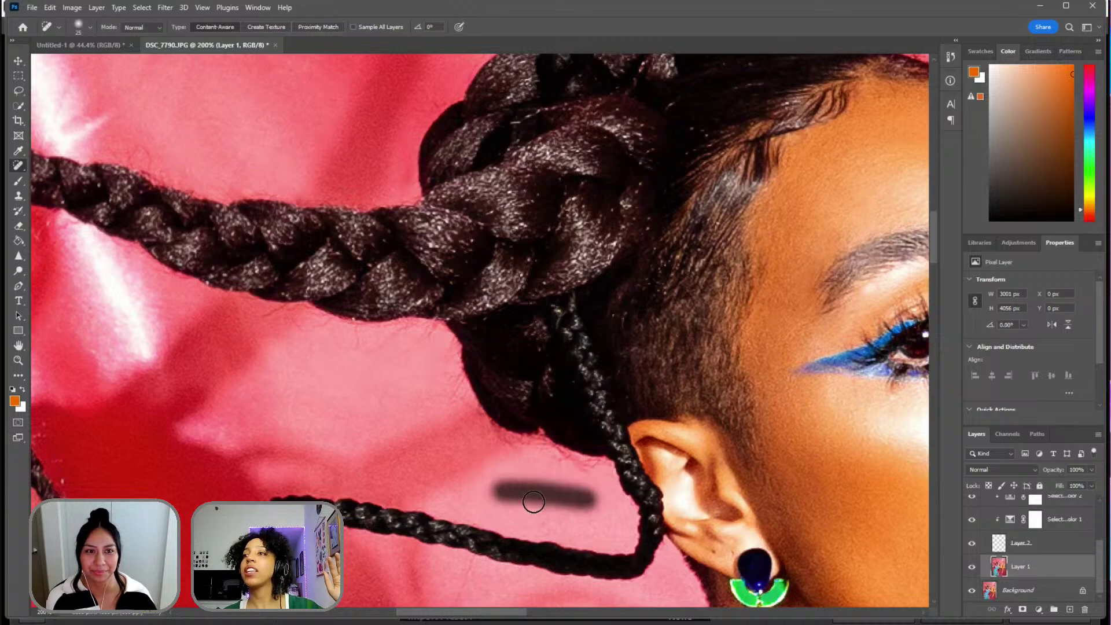
{"action": "left_click_drag", "start_coordinate": [564, 499], "coordinate": [541, 530]}
{"action": "scroll", "coordinate": [457, 428], "scroll_direction": "down", "scroll_amount": 3}
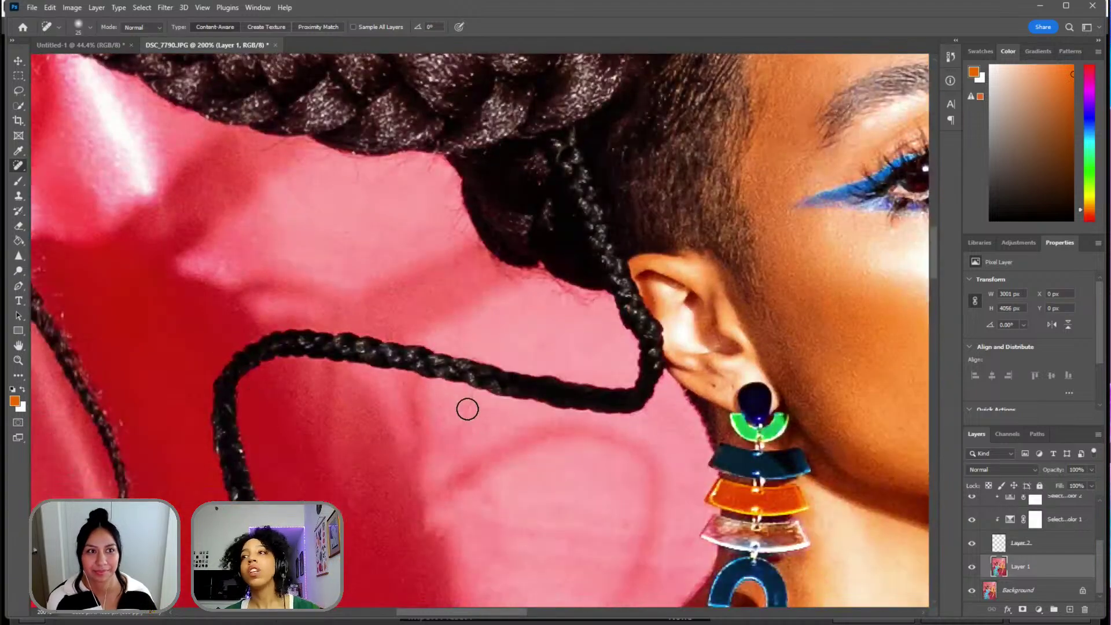
{"action": "left_click", "coordinate": [470, 402]}
{"action": "scroll", "coordinate": [87, 287], "scroll_direction": "down", "scroll_amount": 2}
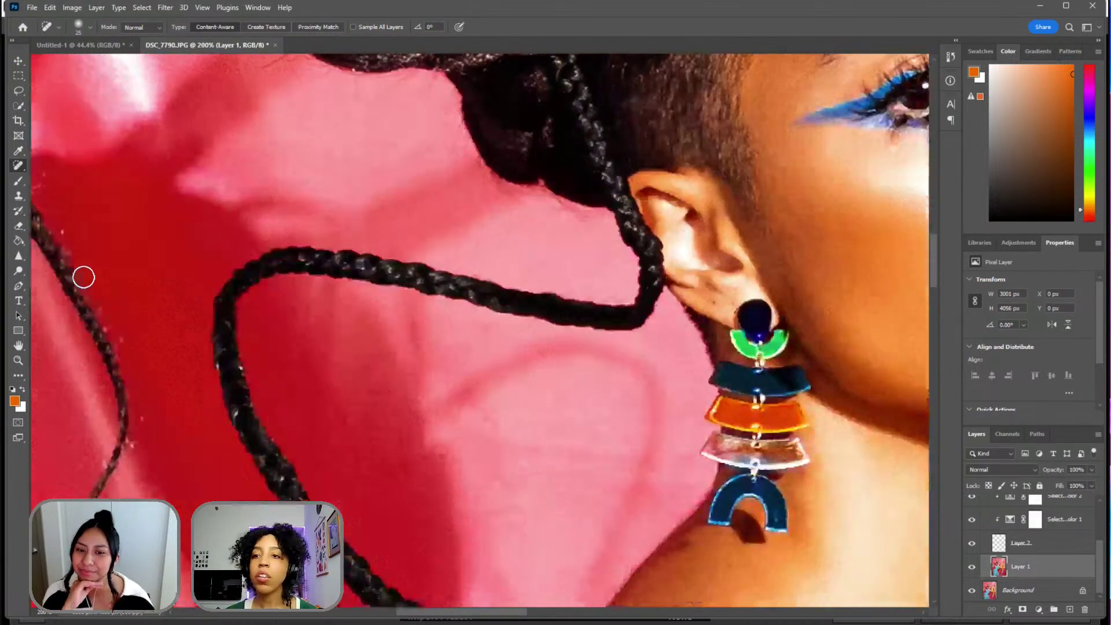
- Clean up the remaining flyaway hairs along the underside and upper edge of the thick braid
{"action": "scroll", "coordinate": [249, 231], "scroll_direction": "up", "scroll_amount": 5}
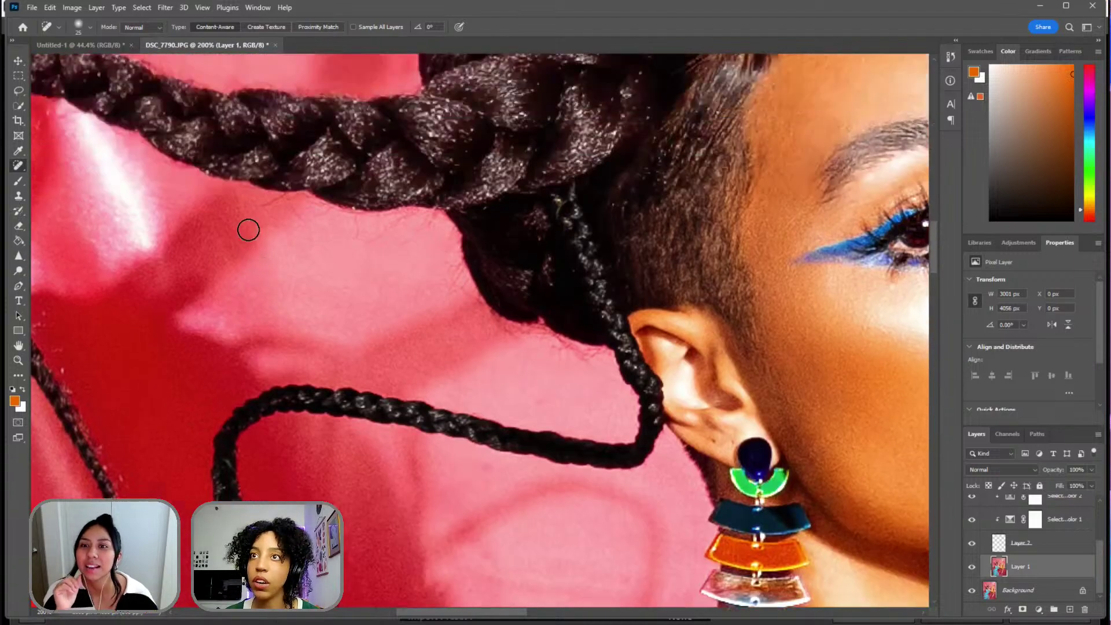
{"action": "left_click_drag", "start_coordinate": [250, 303], "coordinate": [285, 315]}
{"action": "left_click", "coordinate": [351, 328]}
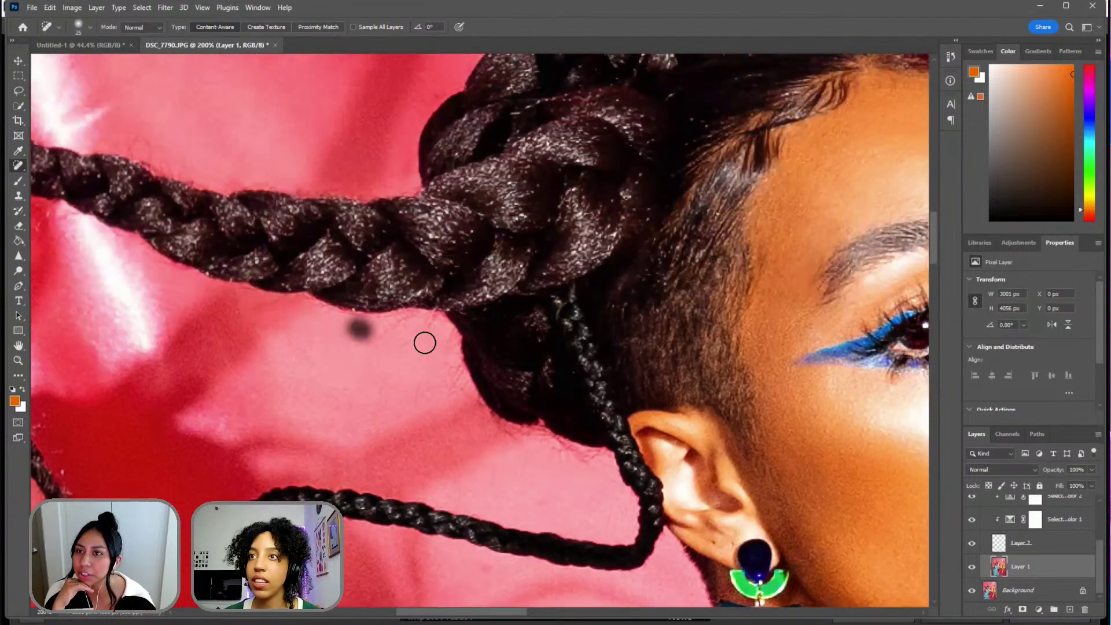
{"action": "left_click_drag", "start_coordinate": [375, 337], "coordinate": [408, 346]}
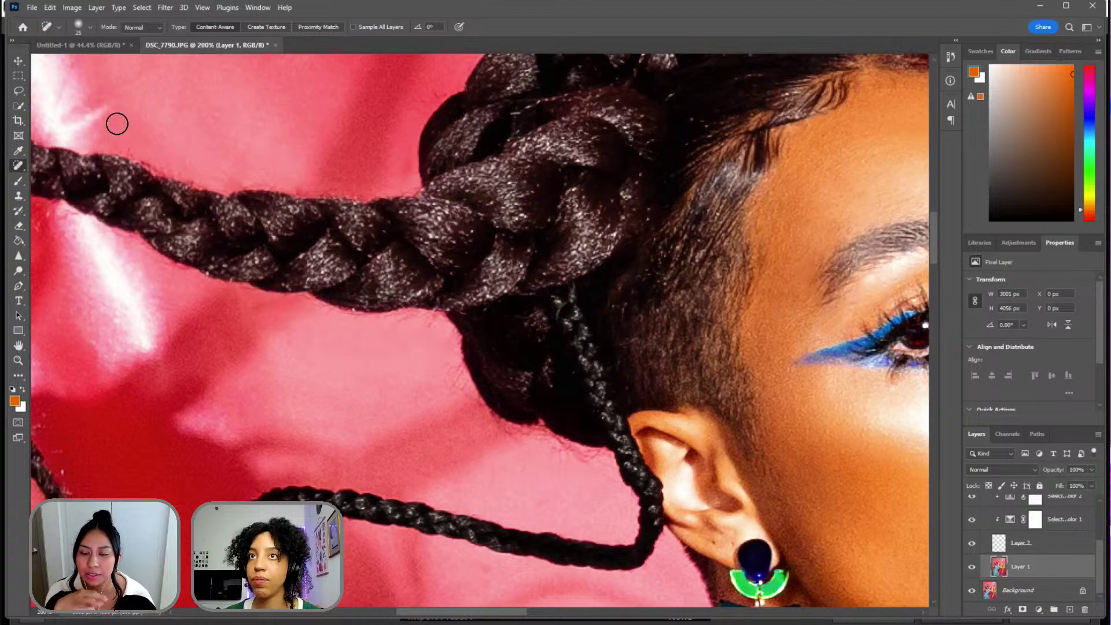
{"action": "left_click_drag", "start_coordinate": [114, 121], "coordinate": [167, 147]}
{"action": "scroll", "coordinate": [405, 181], "scroll_direction": "up", "scroll_amount": 2}
{"action": "scroll", "coordinate": [414, 187], "scroll_direction": "up", "scroll_amount": 3}
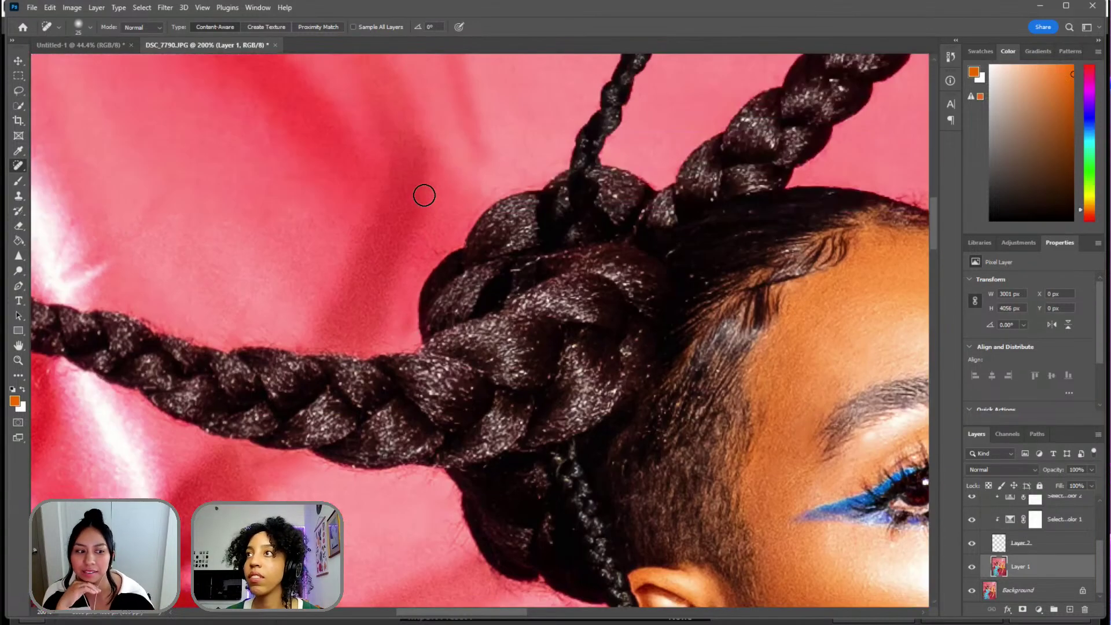
- Fit the whole image on screen and toggle Group 1's visibility repeatedly to compare the retouched portrait with the original
{"action": "key", "text": "z"}
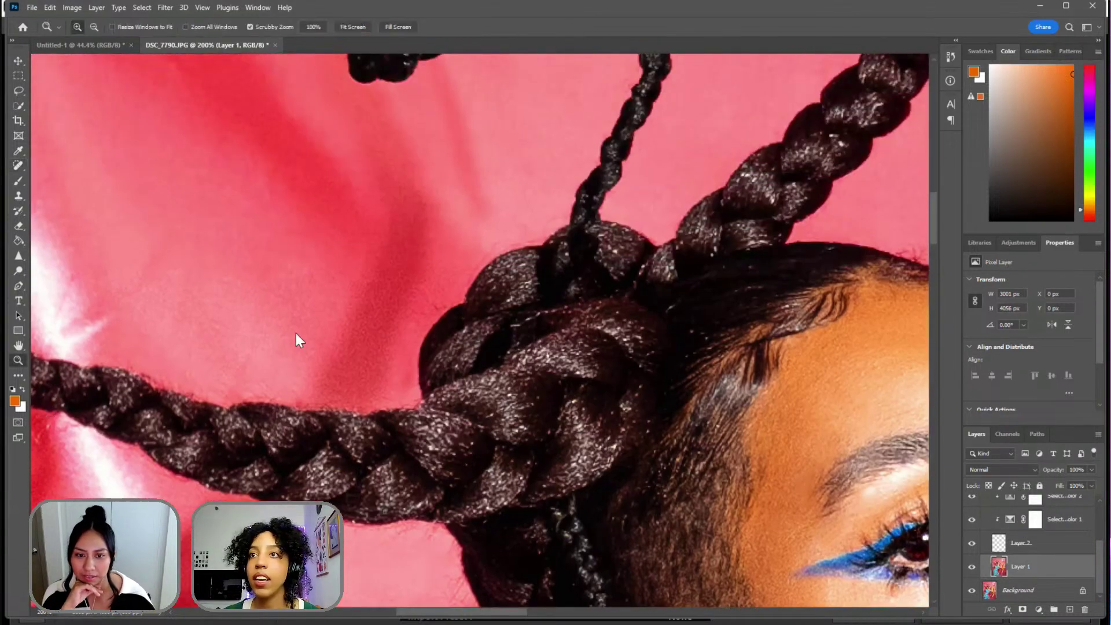
{"action": "right_click", "coordinate": [297, 327]}
{"action": "left_click", "coordinate": [307, 328]}
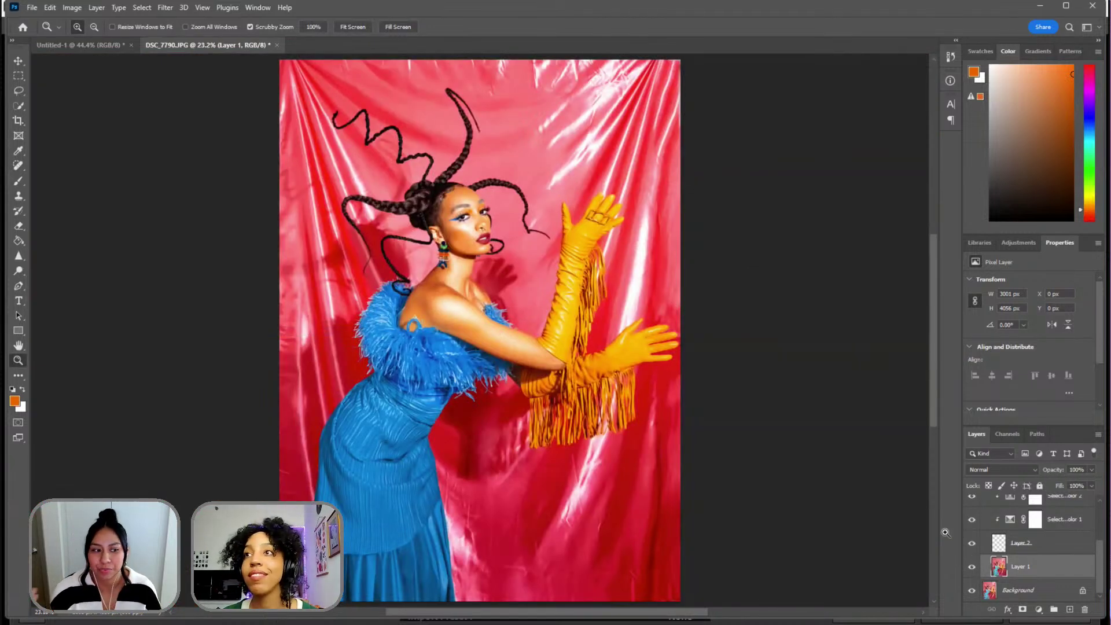
{"action": "scroll", "coordinate": [977, 565], "scroll_direction": "up", "scroll_amount": 3}
{"action": "left_click", "coordinate": [970, 553]}
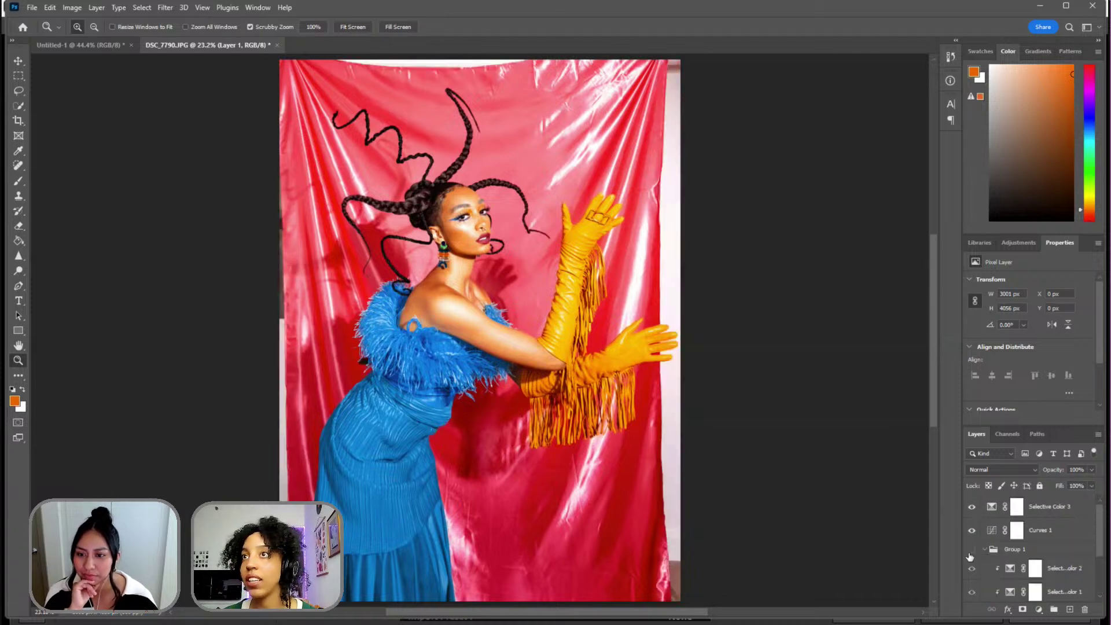
{"action": "left_click", "coordinate": [970, 552]}
{"action": "double_click", "coordinate": [971, 553]}
{"action": "left_click", "coordinate": [970, 552]}
{"action": "left_click", "coordinate": [971, 550]}
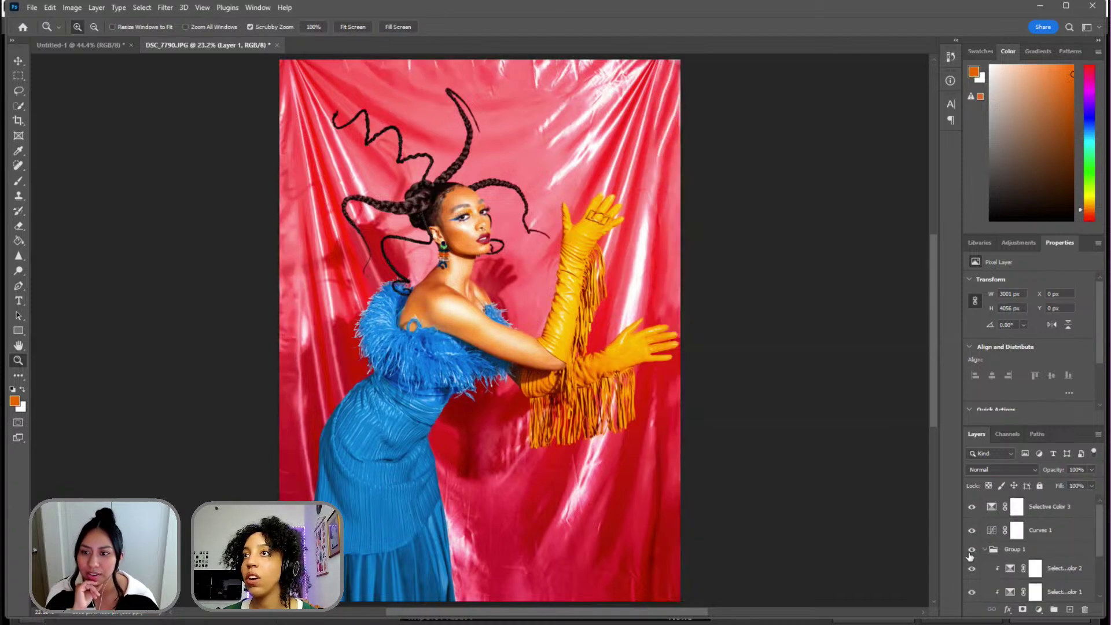
{"action": "left_click", "coordinate": [972, 550]}
{"action": "left_click", "coordinate": [971, 550]}
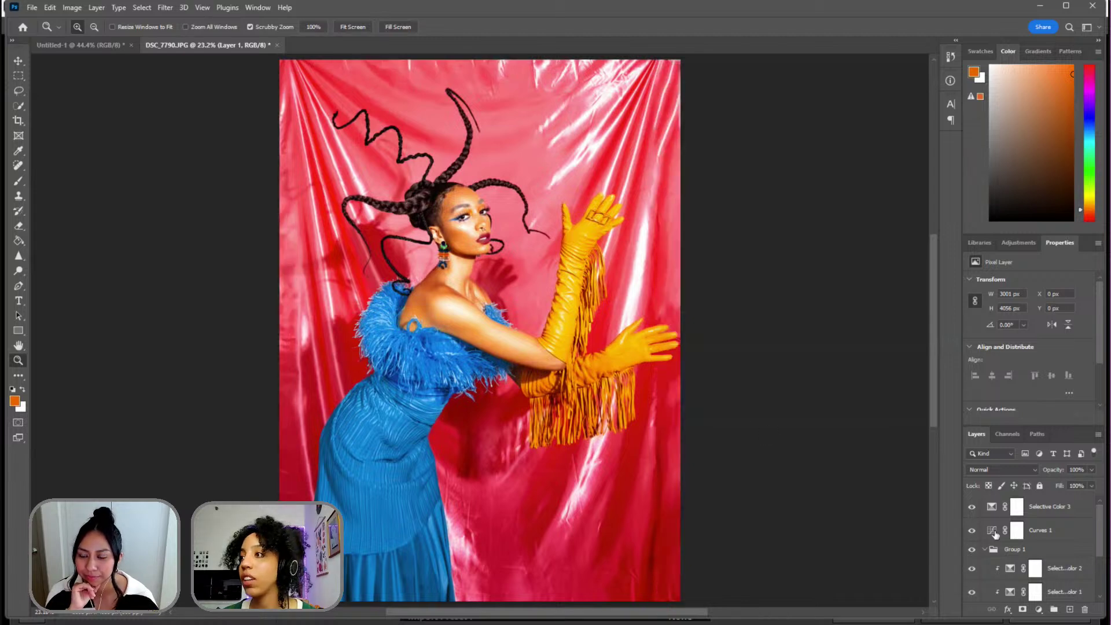
- Group all layers from Selective Color 3 down to Layer 1 into one new group above the Background
{"action": "scroll", "coordinate": [1004, 562], "scroll_direction": "down", "scroll_amount": 3}
{"action": "scroll", "coordinate": [1051, 509], "scroll_direction": "up", "scroll_amount": 3}
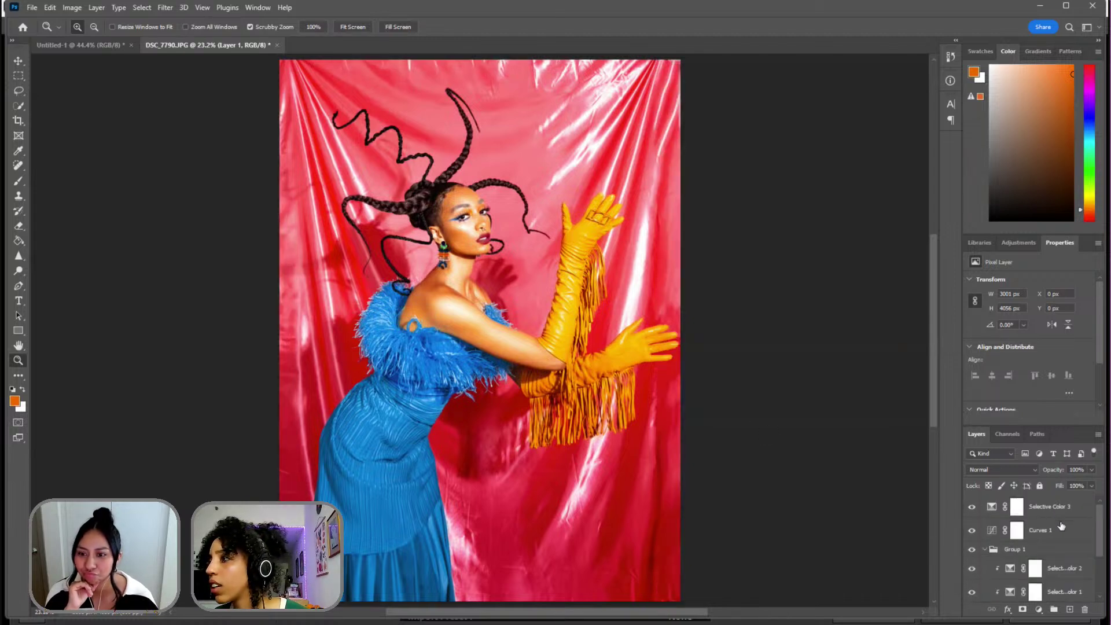
{"action": "left_click", "coordinate": [1037, 505]}
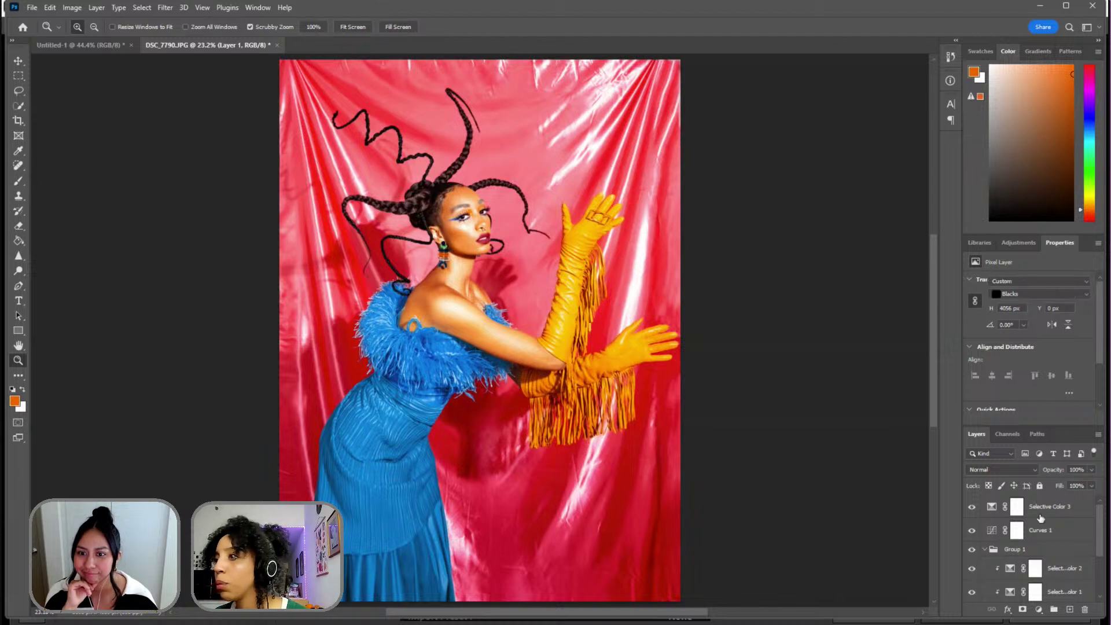
{"action": "scroll", "coordinate": [1033, 549], "scroll_direction": "down", "scroll_amount": 3}
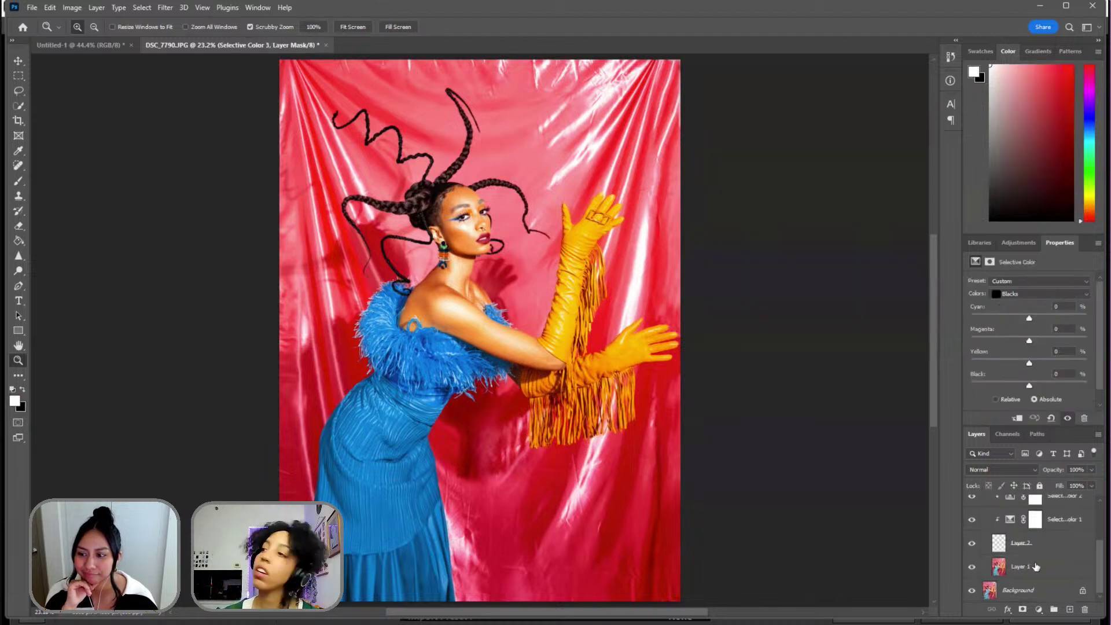
{"action": "left_click", "coordinate": [1036, 566], "text": "shift"}
{"action": "key", "text": "ctrl+g"}
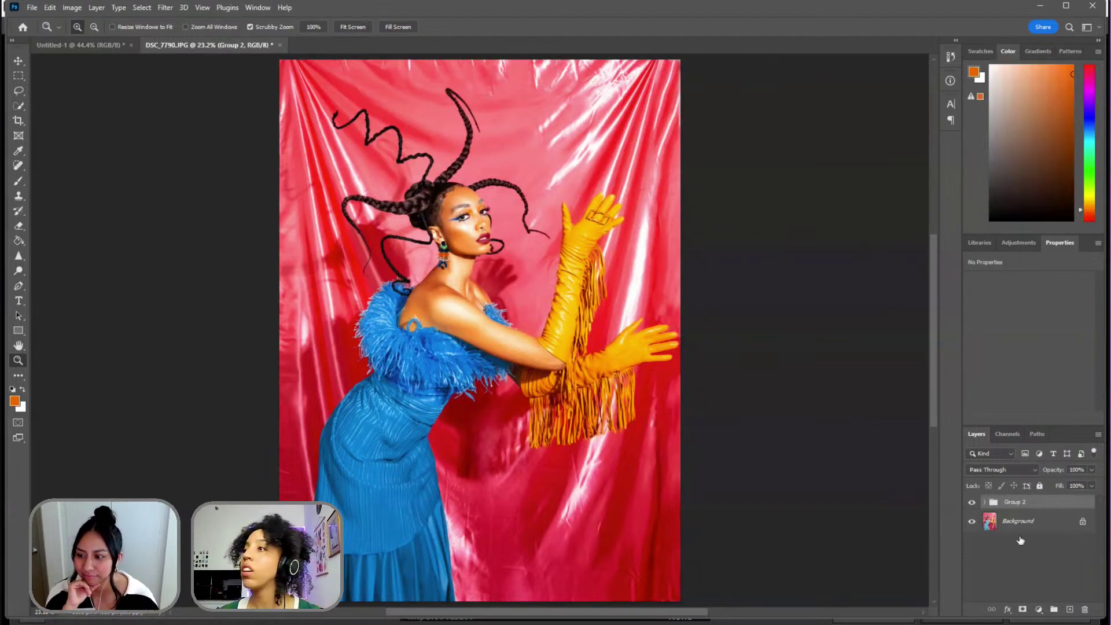
- Expand Group 2 and toggle its visibility repeatedly to compare the finished portrait with the original photo
{"action": "left_click", "coordinate": [984, 503]}
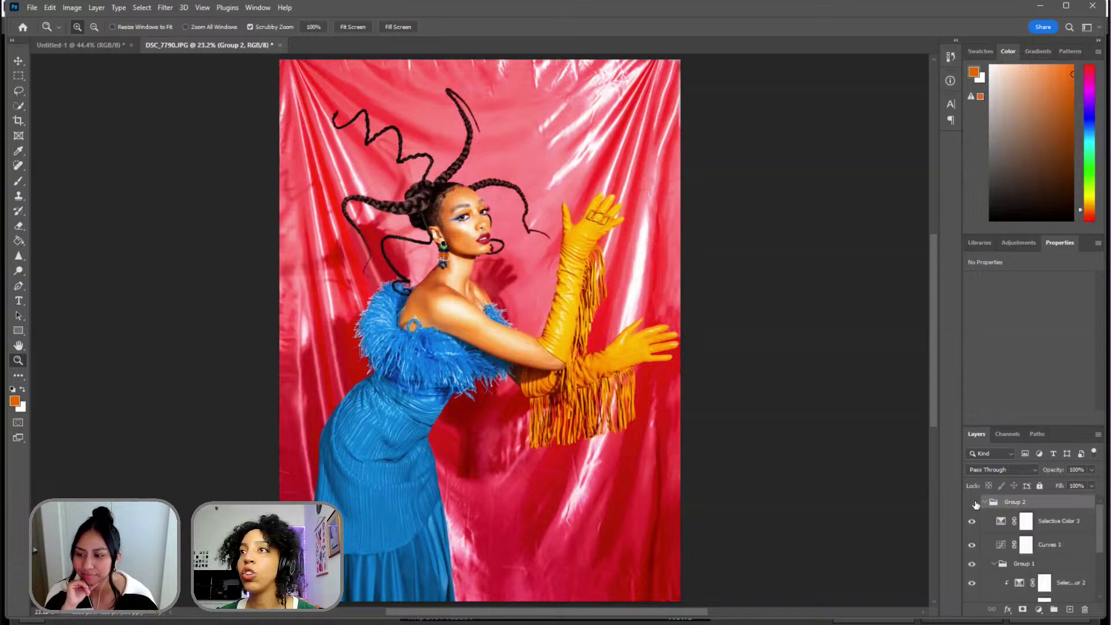
{"action": "left_click", "coordinate": [972, 502]}
{"action": "left_click", "coordinate": [972, 502]}
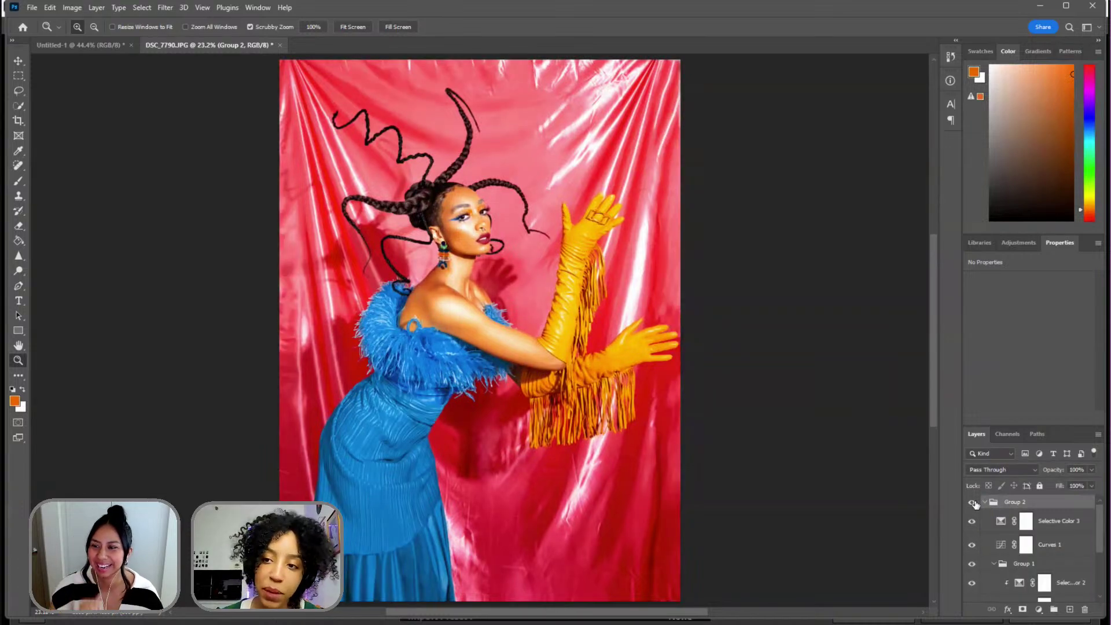
{"action": "left_click", "coordinate": [973, 503]}
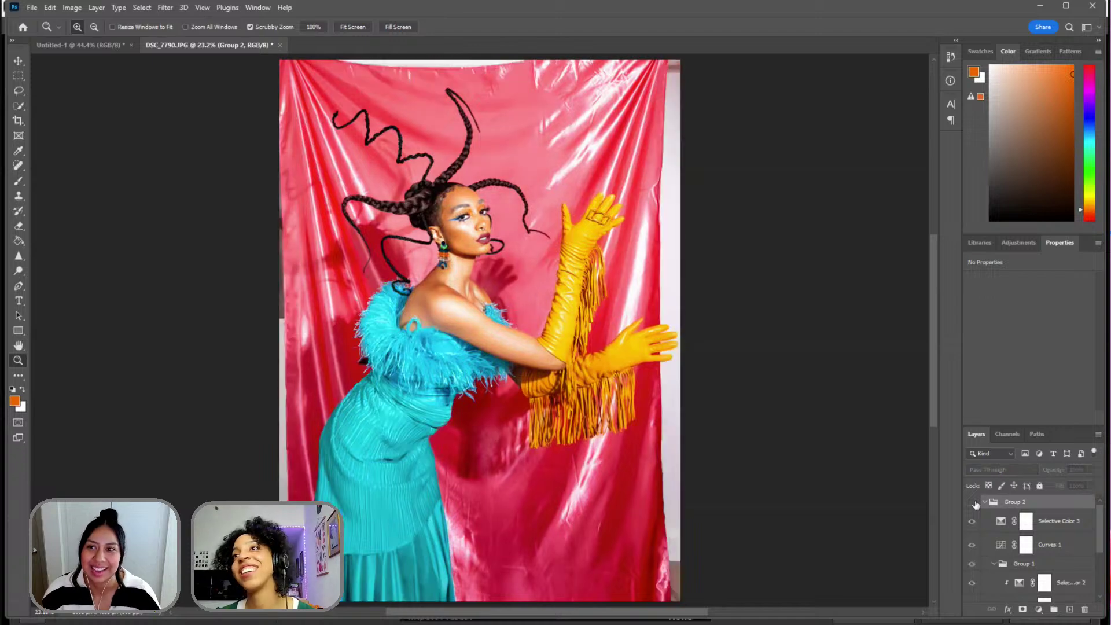
{"action": "left_click", "coordinate": [973, 502]}
{"action": "left_click", "coordinate": [973, 503]}
{"action": "left_click", "coordinate": [972, 502]}
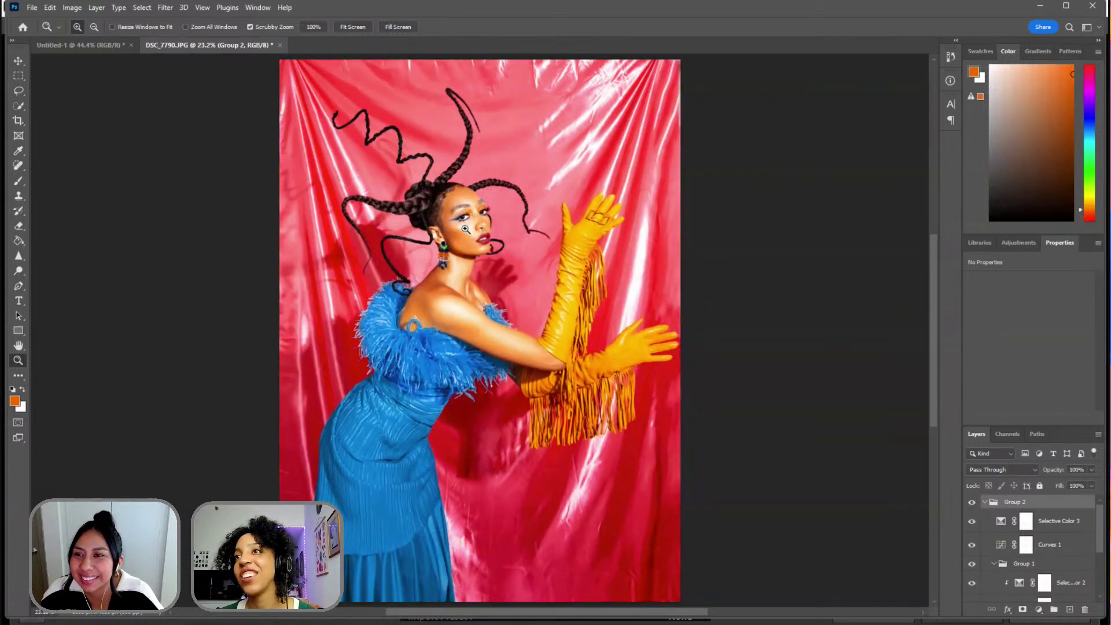
- In Selective Color 3, set the Blacks to Cyan +44, Magenta +9, Yellow +4 and Black -5 while checking the hair up close
{"action": "left_click_drag", "start_coordinate": [475, 232], "coordinate": [497, 288]}
{"action": "scroll", "coordinate": [497, 288], "scroll_direction": "up", "scroll_amount": 3}
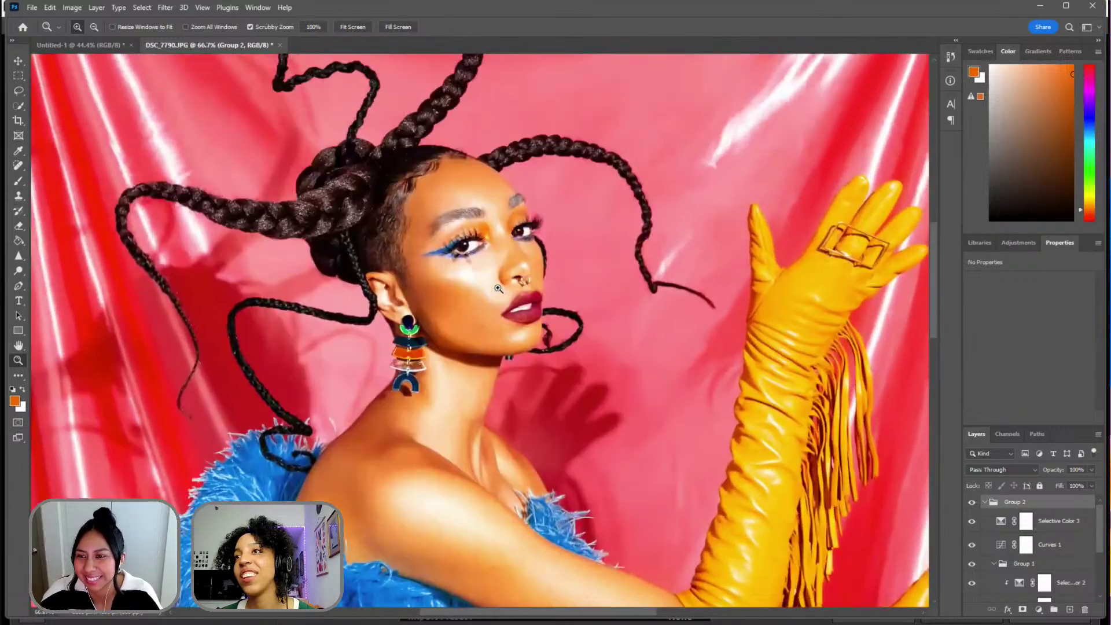
{"action": "scroll", "coordinate": [440, 316], "scroll_direction": "down", "scroll_amount": 4}
{"action": "scroll", "coordinate": [443, 324], "scroll_direction": "down", "scroll_amount": 4}
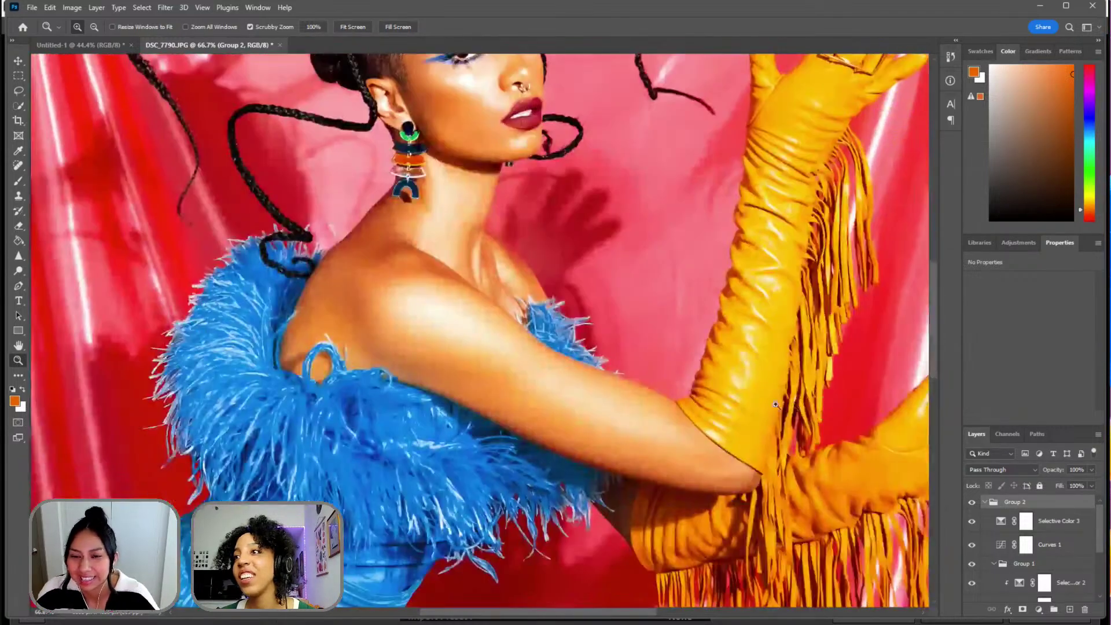
{"action": "scroll", "coordinate": [258, 249], "scroll_direction": "up", "scroll_amount": 5}
{"action": "scroll", "coordinate": [258, 249], "scroll_direction": "up", "scroll_amount": 2}
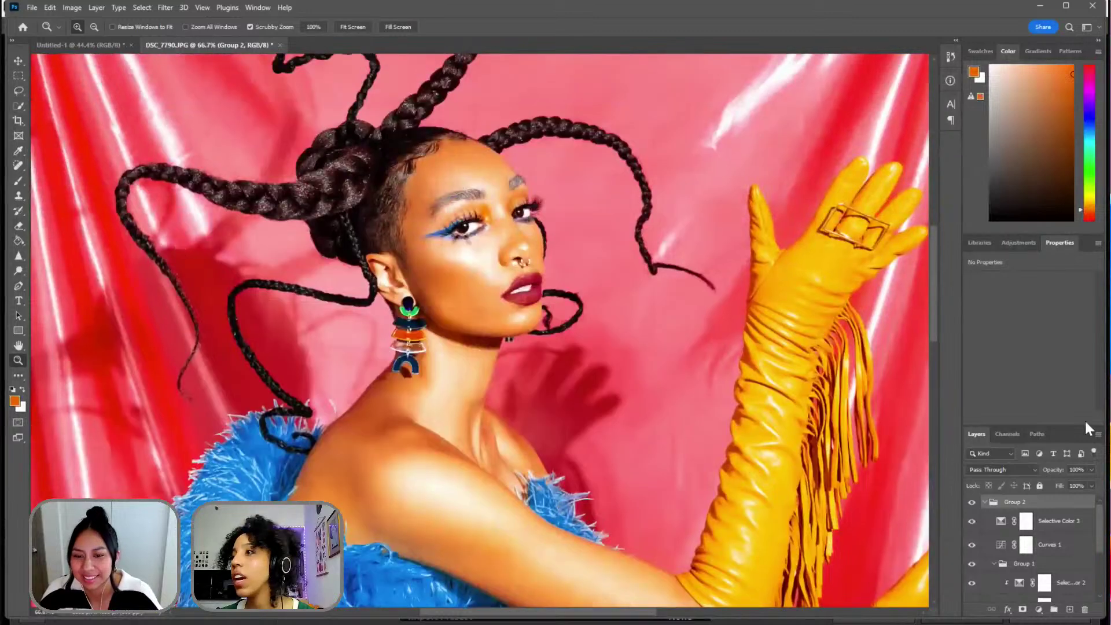
{"action": "left_click", "coordinate": [1052, 525]}
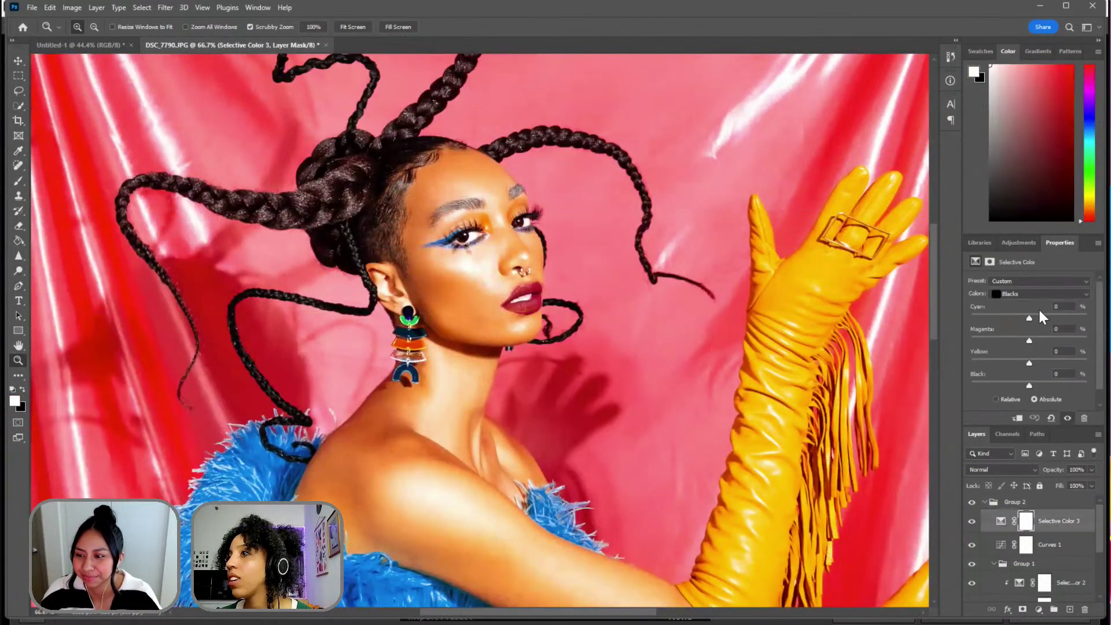
{"action": "left_click", "coordinate": [1042, 318]}
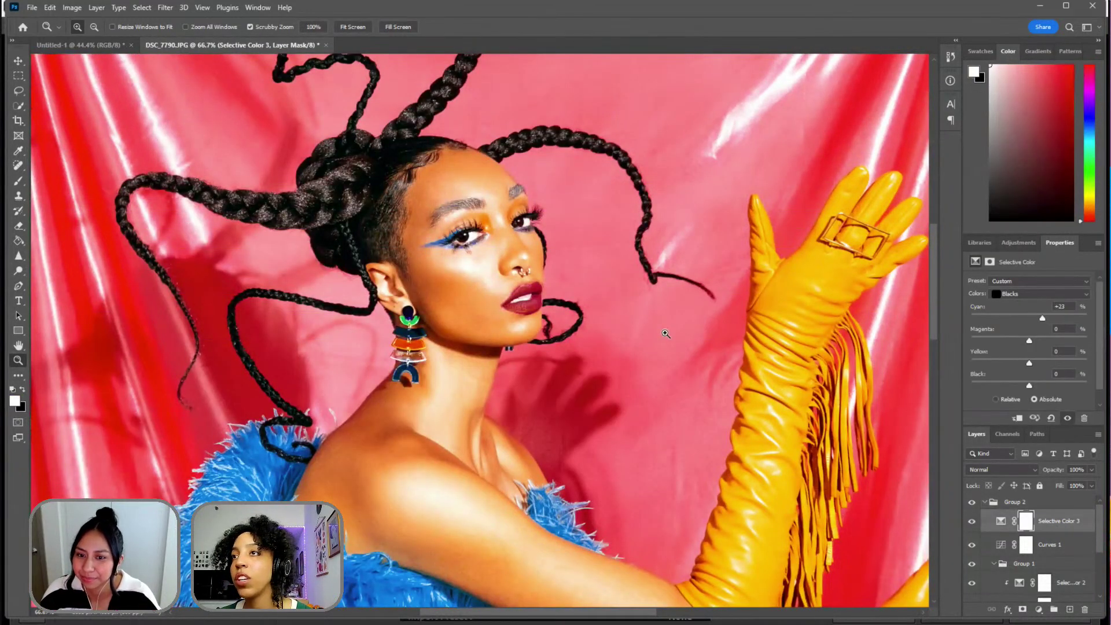
{"action": "left_click", "coordinate": [1072, 318]}
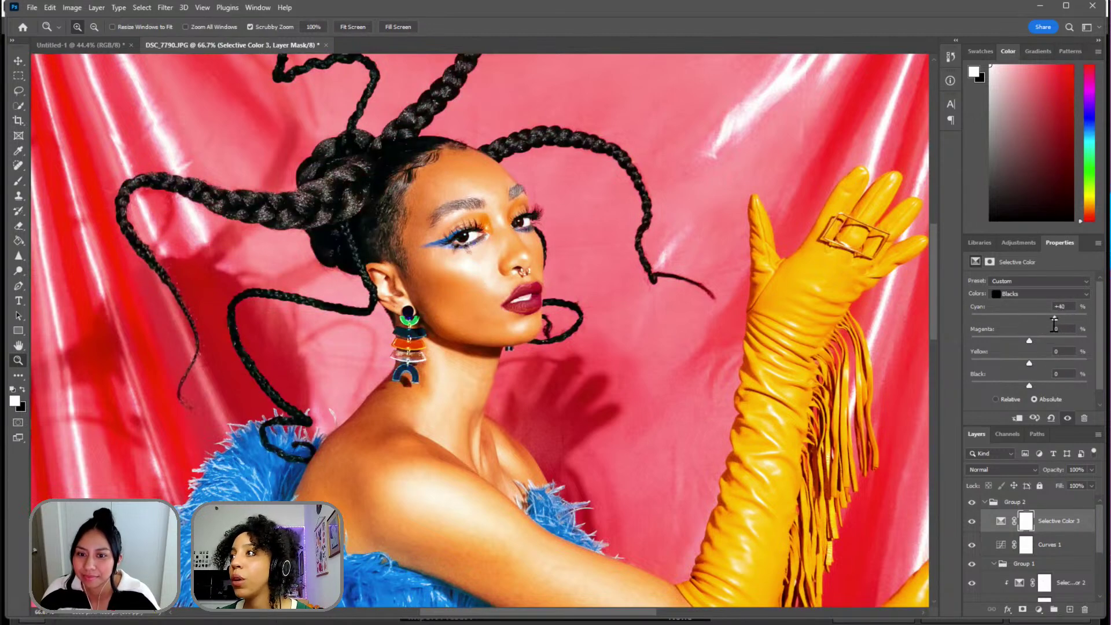
{"action": "left_click", "coordinate": [1042, 339]}
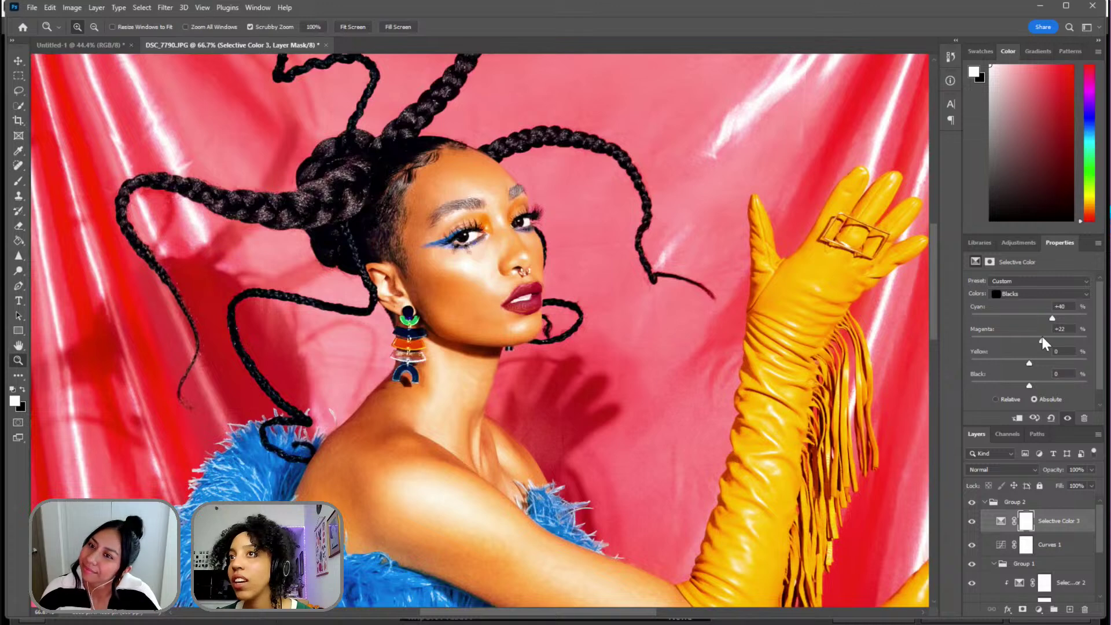
{"action": "mouse_move", "coordinate": [1041, 338]}
{"action": "left_mouse_down"}
{"action": "mouse_move", "coordinate": [1012, 338]}
{"action": "mouse_move", "coordinate": [1041, 338]}
{"action": "left_mouse_up"}
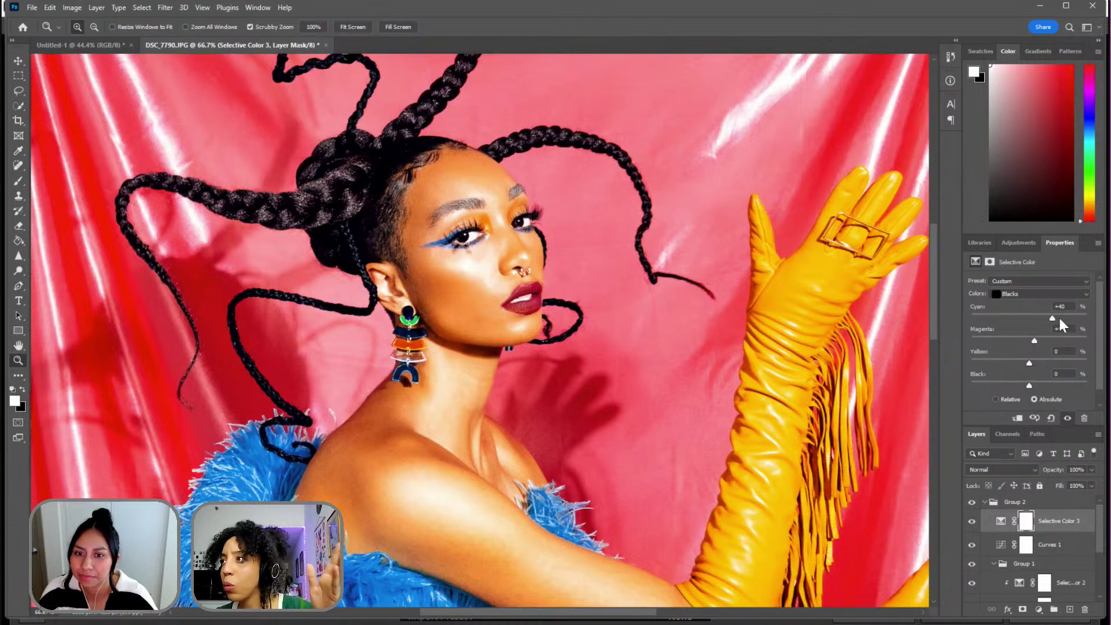
{"action": "left_click", "coordinate": [1053, 318]}
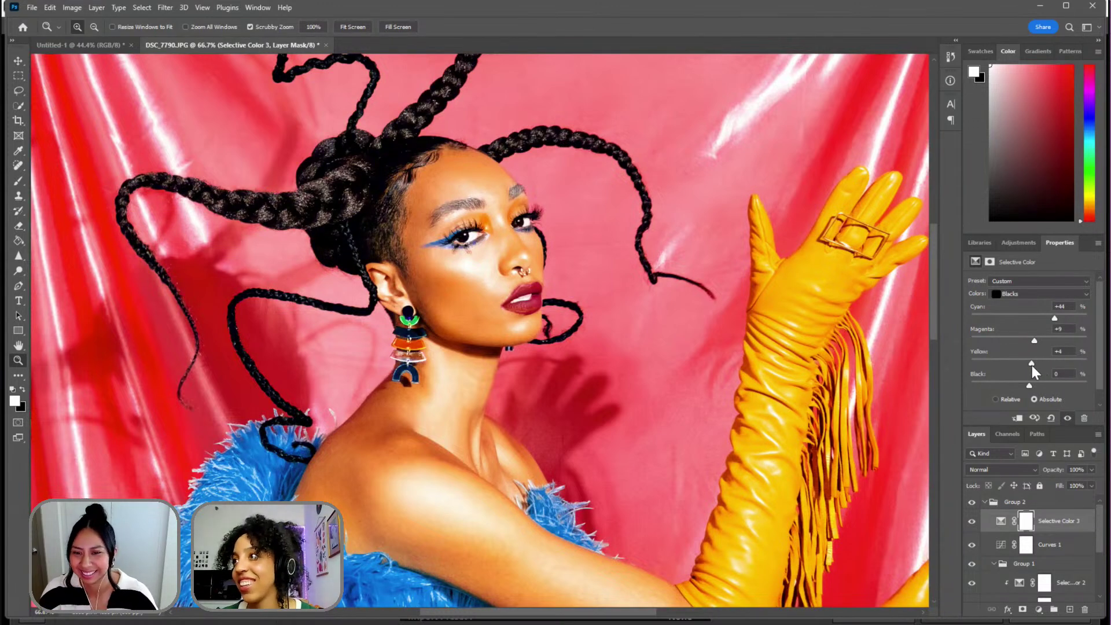
{"action": "left_click_drag", "start_coordinate": [1028, 381], "coordinate": [1025, 383]}
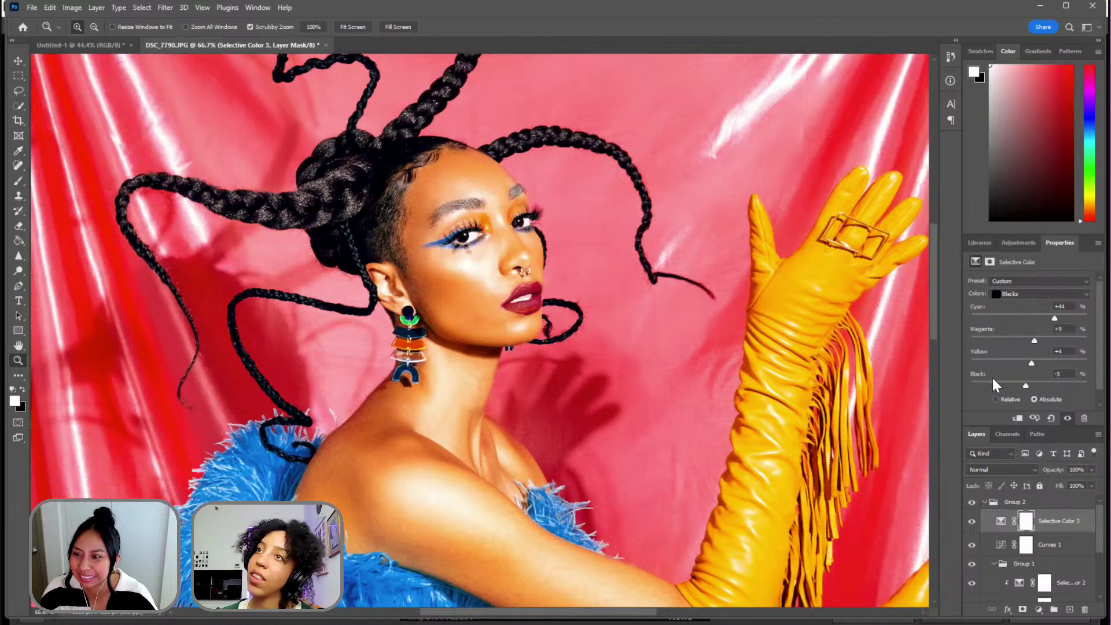
- Fit the whole image on screen and fine-tune the Black amount of the Blacks to -6% in Selective Color 3
{"action": "right_click", "coordinate": [615, 270]}
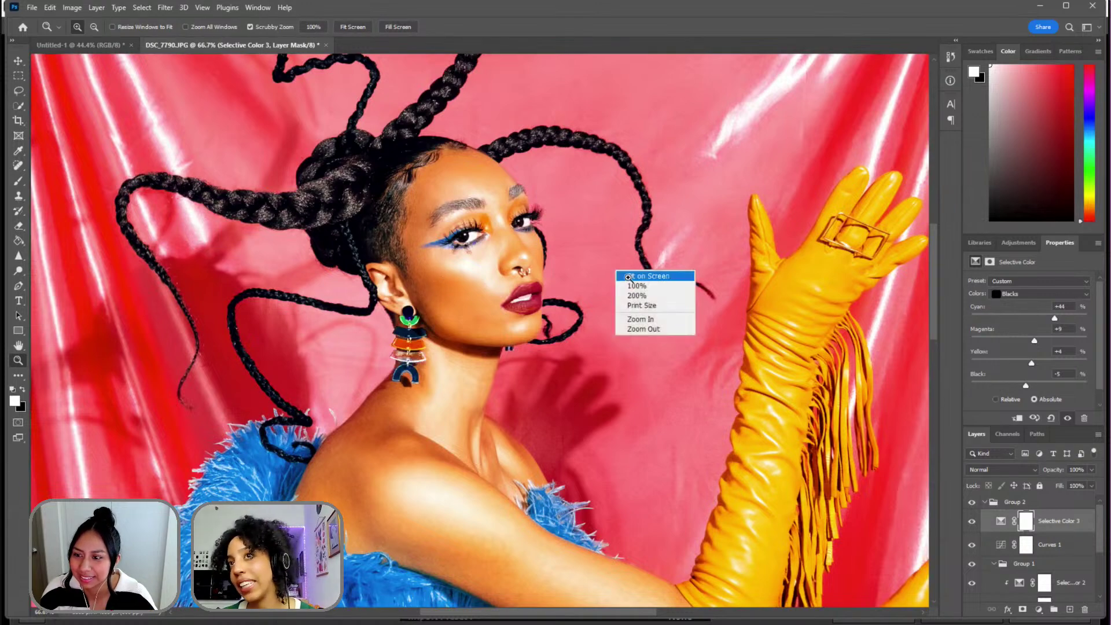
{"action": "left_click", "coordinate": [630, 277]}
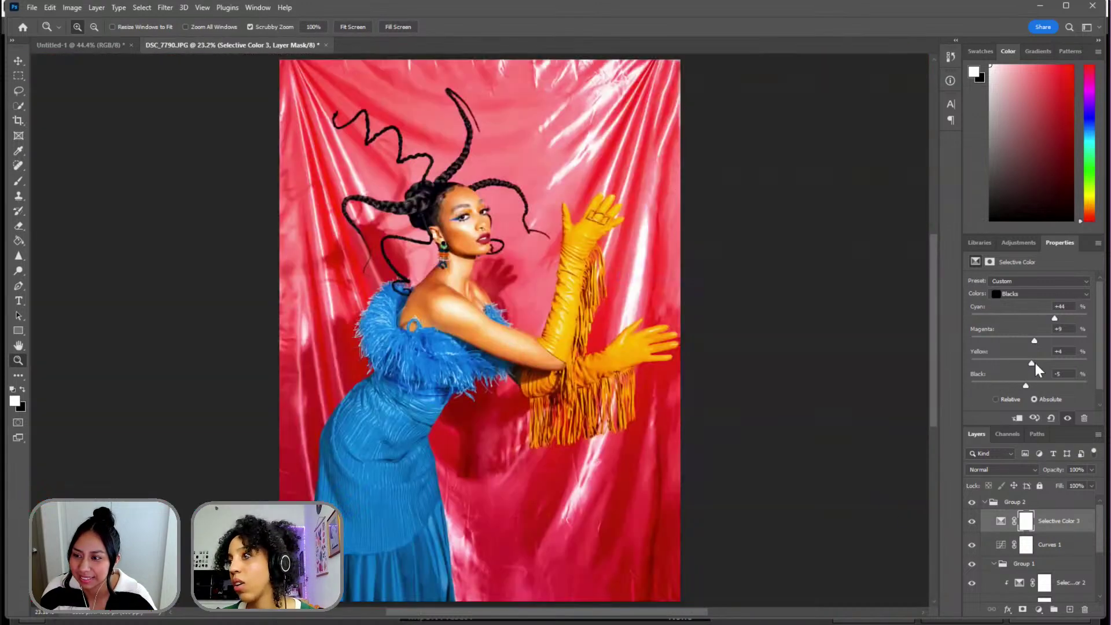
{"action": "left_click_drag", "start_coordinate": [1021, 363], "coordinate": [998, 363]}
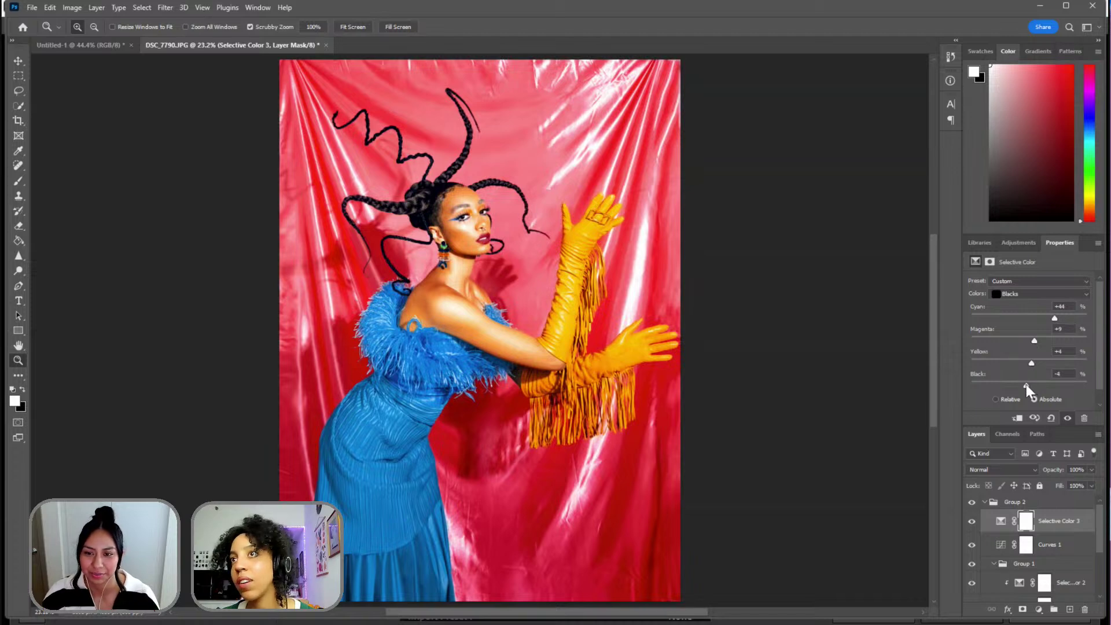
- Toggle Selective Color 3's visibility repeatedly to compare the image with and without the color adjustment
{"action": "left_click", "coordinate": [974, 528]}
{"action": "left_click", "coordinate": [974, 528]}
{"action": "left_click", "coordinate": [974, 528]}
{"action": "left_click", "coordinate": [974, 528]}
{"action": "left_click", "coordinate": [974, 529]}
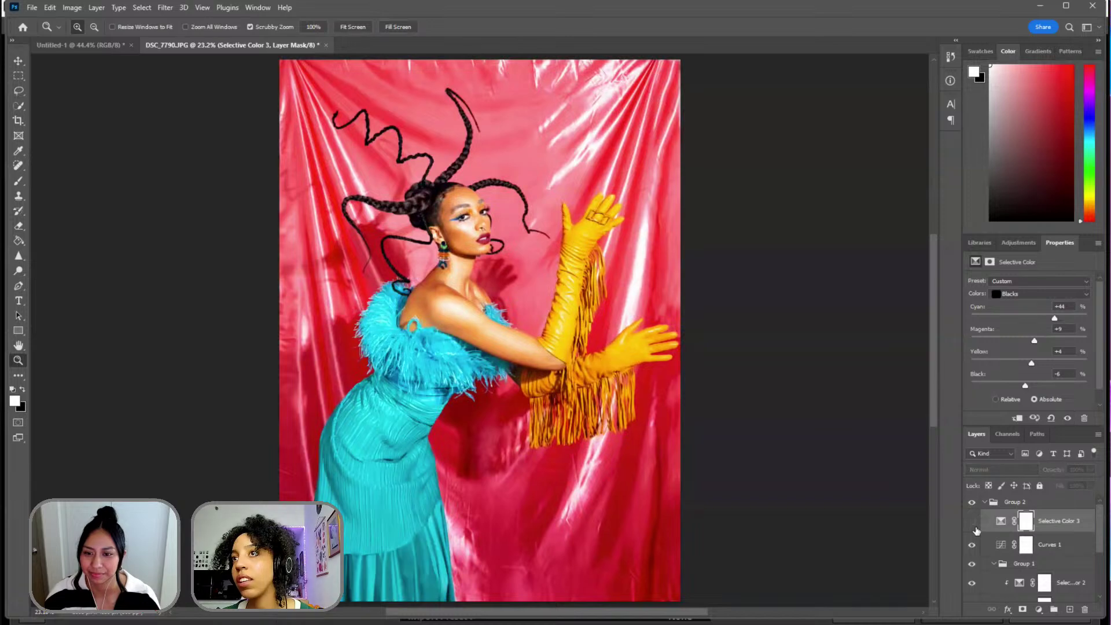
{"action": "left_click", "coordinate": [975, 529]}
{"action": "left_click", "coordinate": [974, 528]}
{"action": "left_click", "coordinate": [974, 528]}
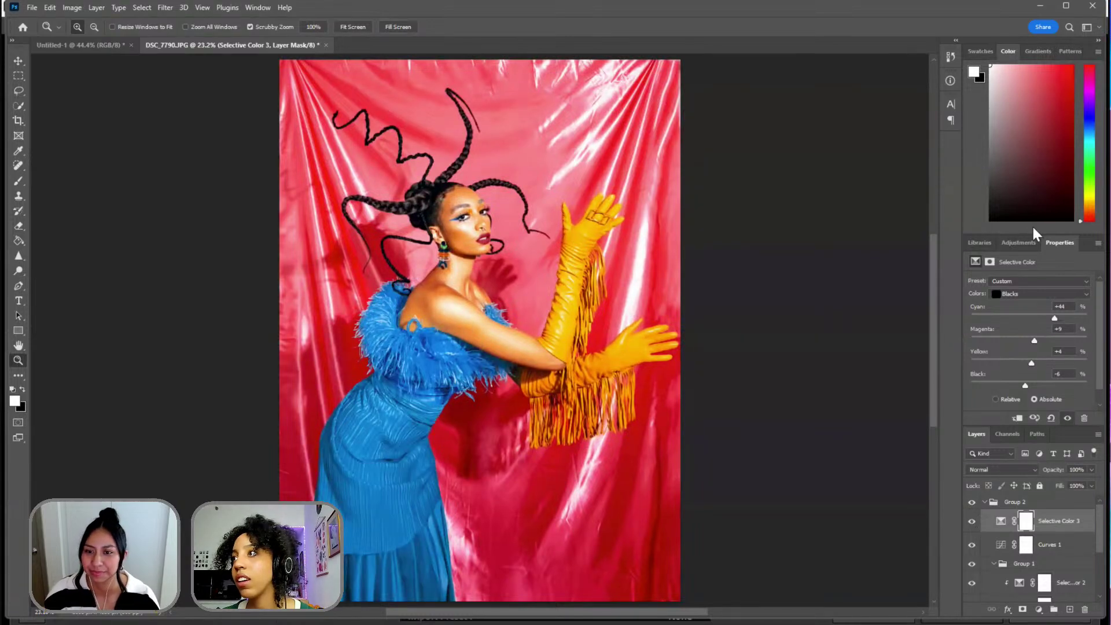
- Switch Selective Color 3 to the Yellows and set their Black amount to 0%
{"action": "left_click", "coordinate": [1030, 294]}
{"action": "left_click", "coordinate": [1028, 310]}
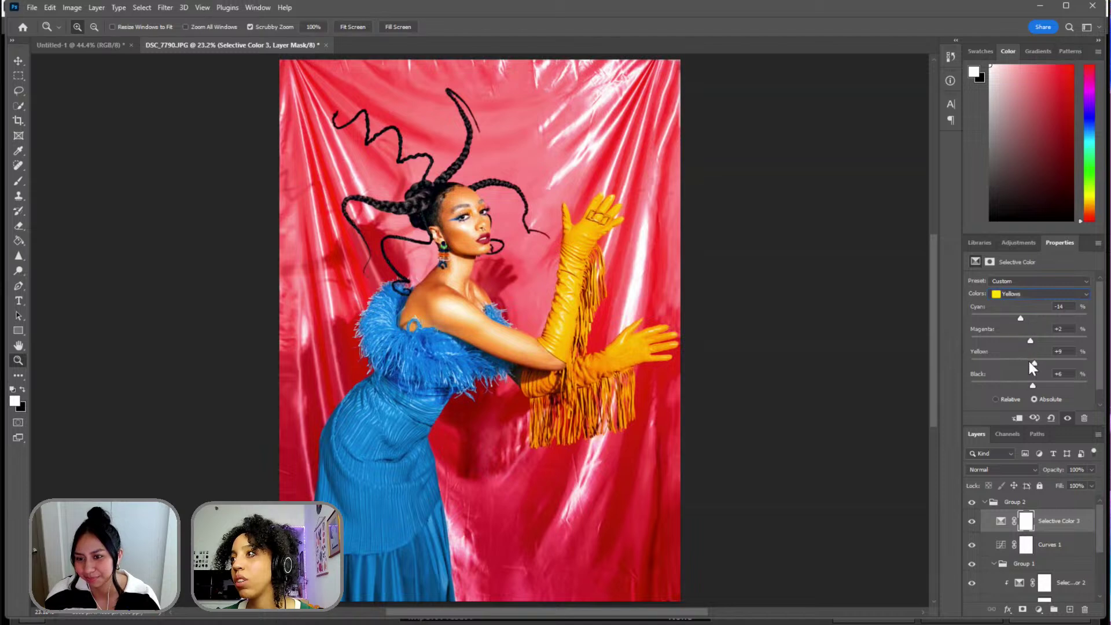
{"action": "left_click_drag", "start_coordinate": [1032, 385], "coordinate": [1029, 384]}
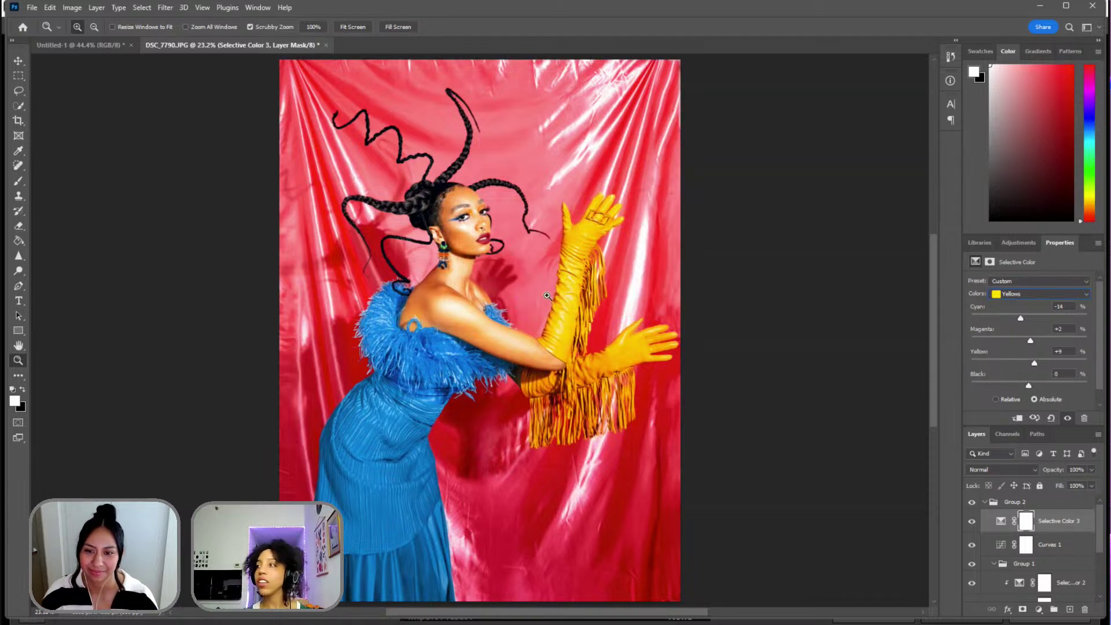
- On Layer 1, select the pink backdrop all around the model with the Quick Selection tool
{"action": "scroll", "coordinate": [920, 529], "scroll_direction": "down", "scroll_amount": 1}
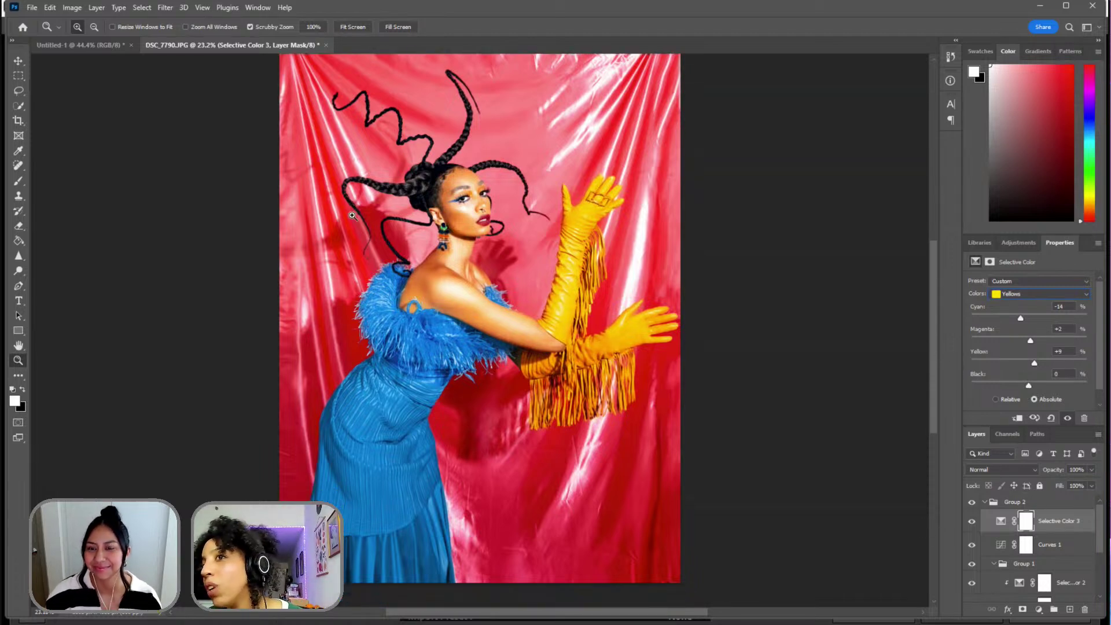
{"action": "scroll", "coordinate": [1045, 576], "scroll_direction": "down", "scroll_amount": 3}
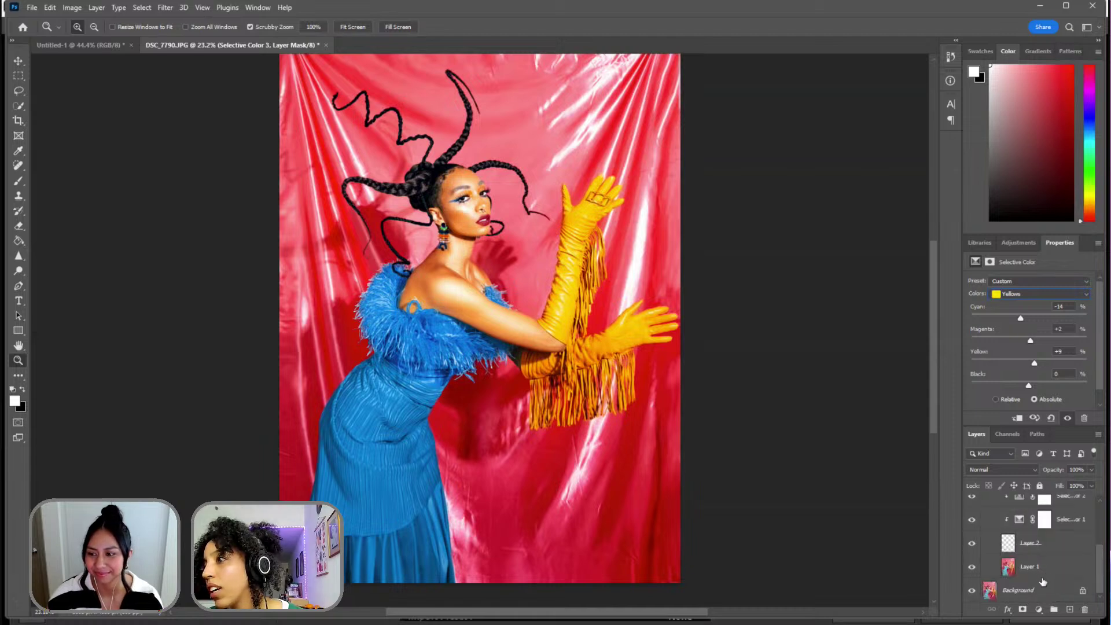
{"action": "left_click", "coordinate": [1043, 579]}
{"action": "left_click", "coordinate": [1038, 591]}
{"action": "left_click", "coordinate": [1033, 569]}
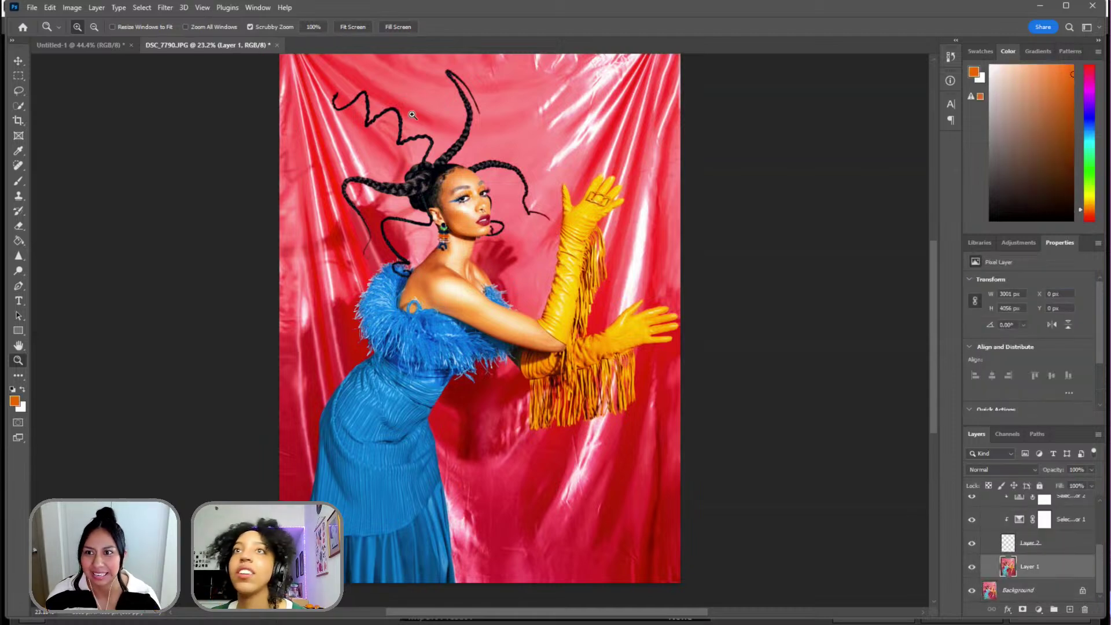
{"action": "left_click", "coordinate": [18, 105]}
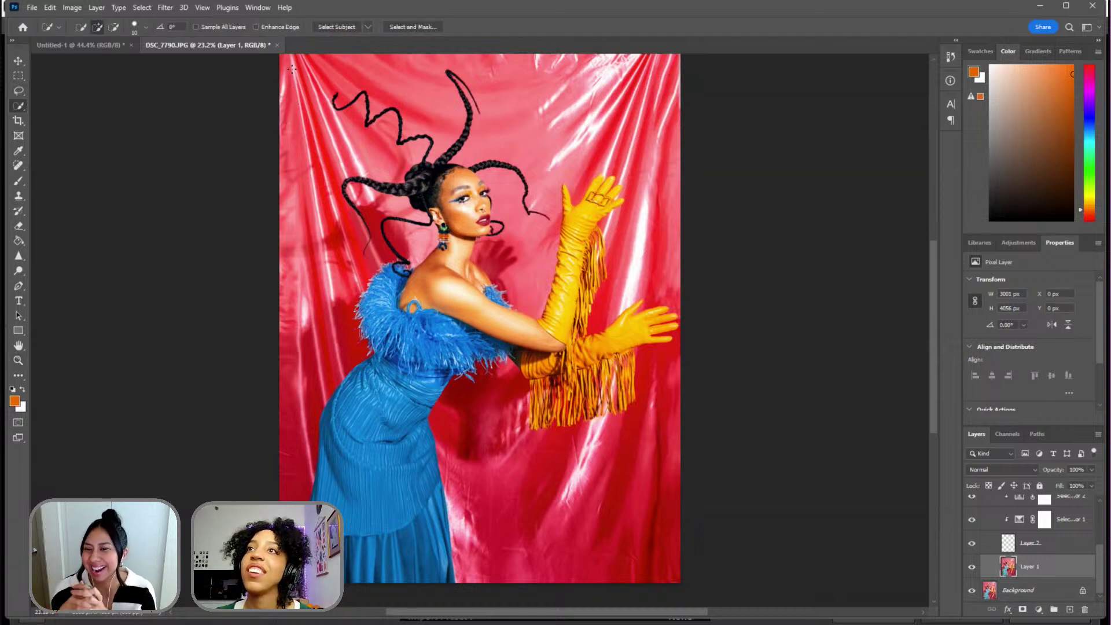
{"action": "left_click_drag", "start_coordinate": [302, 359], "coordinate": [397, 177]}
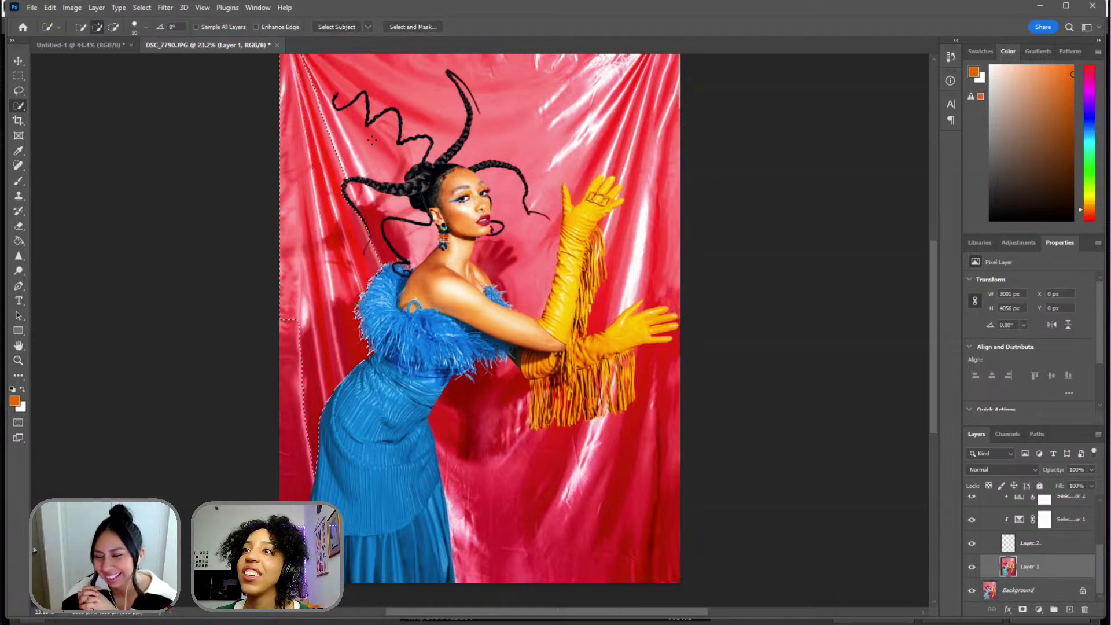
{"action": "mouse_move", "coordinate": [478, 109]}
{"action": "left_mouse_down"}
{"action": "mouse_move", "coordinate": [578, 81]}
{"action": "mouse_move", "coordinate": [636, 116]}
{"action": "mouse_move", "coordinate": [670, 158]}
{"action": "mouse_move", "coordinate": [665, 353]}
{"action": "left_mouse_up"}
{"action": "mouse_move", "coordinate": [519, 426]}
{"action": "left_mouse_down"}
{"action": "mouse_move", "coordinate": [493, 404]}
{"action": "mouse_move", "coordinate": [495, 390]}
{"action": "mouse_move", "coordinate": [529, 503]}
{"action": "mouse_move", "coordinate": [577, 516]}
{"action": "mouse_move", "coordinate": [642, 459]}
{"action": "left_mouse_up"}
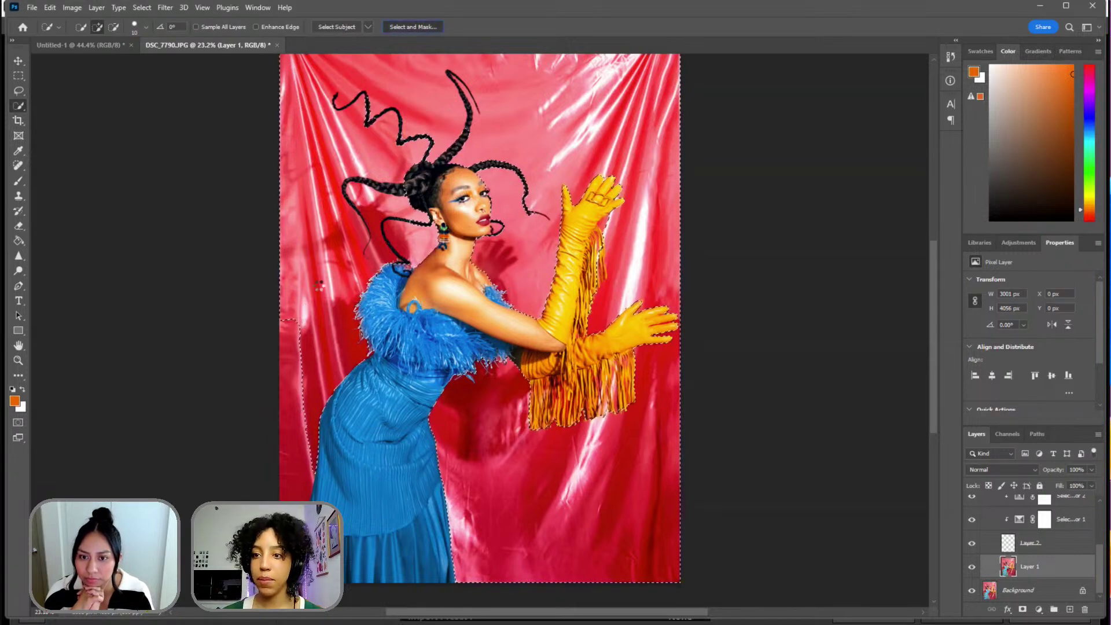
- Open the backdrop selection in the Select and Mask workspace with the gloved arms in close view
{"action": "key", "text": "alt+ctrl+r"}
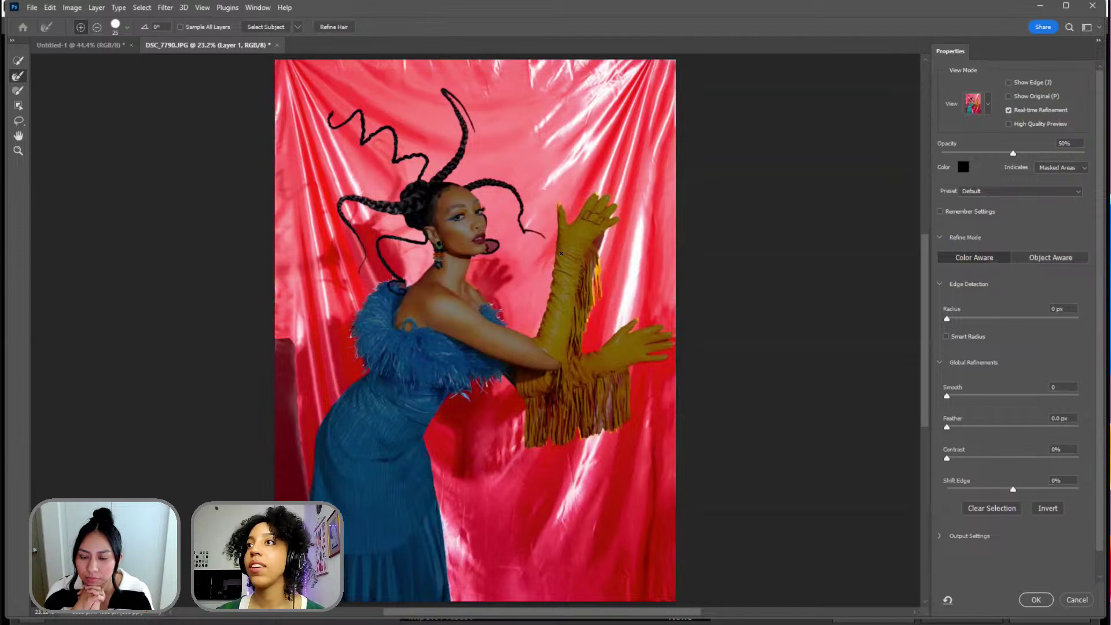
{"action": "left_click", "coordinate": [18, 150]}
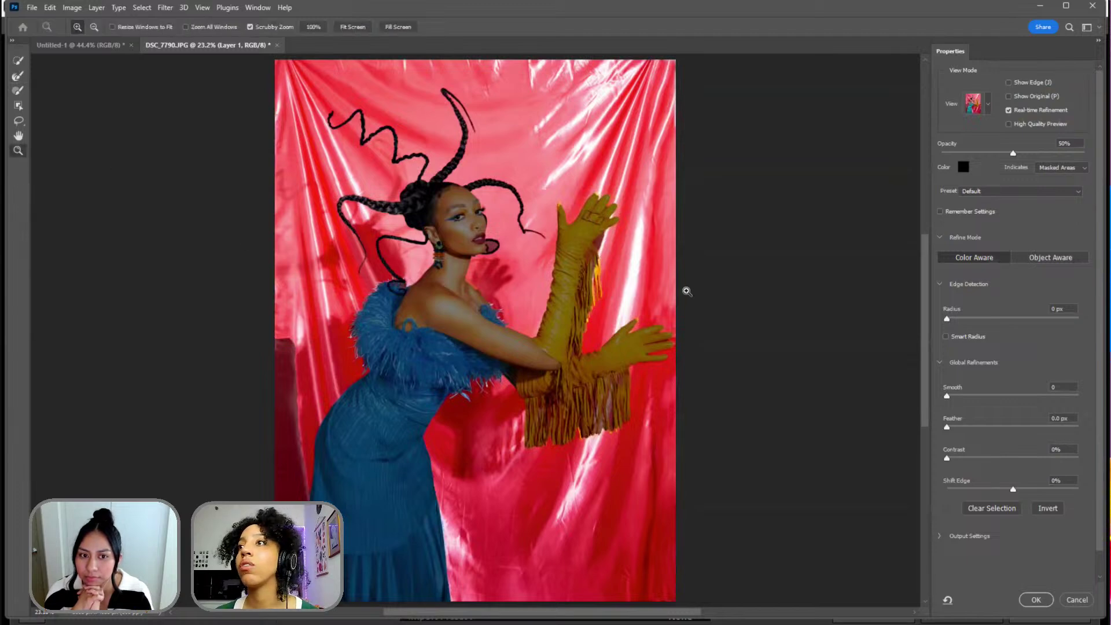
{"action": "left_click", "coordinate": [614, 305]}
{"action": "left_click", "coordinate": [614, 305]}
{"action": "left_click", "coordinate": [614, 305]}
{"action": "left_click", "coordinate": [614, 306]}
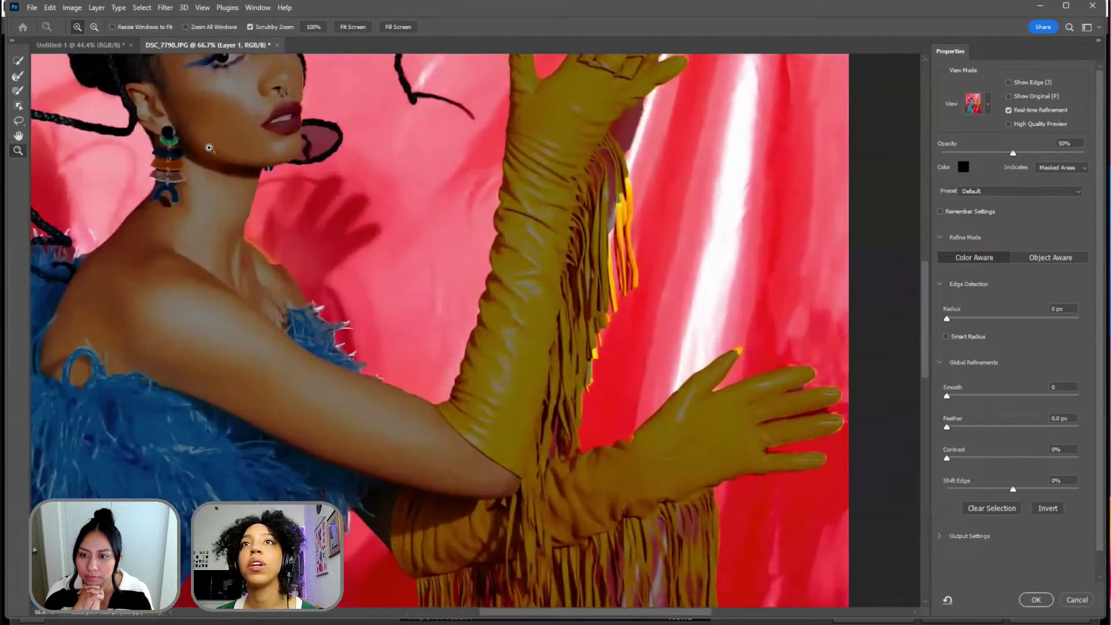
- Enlarge the Refine Edge Brush to 90 and refine the selection edge along the raised yellow glove and its fringe
{"action": "left_click", "coordinate": [17, 75]}
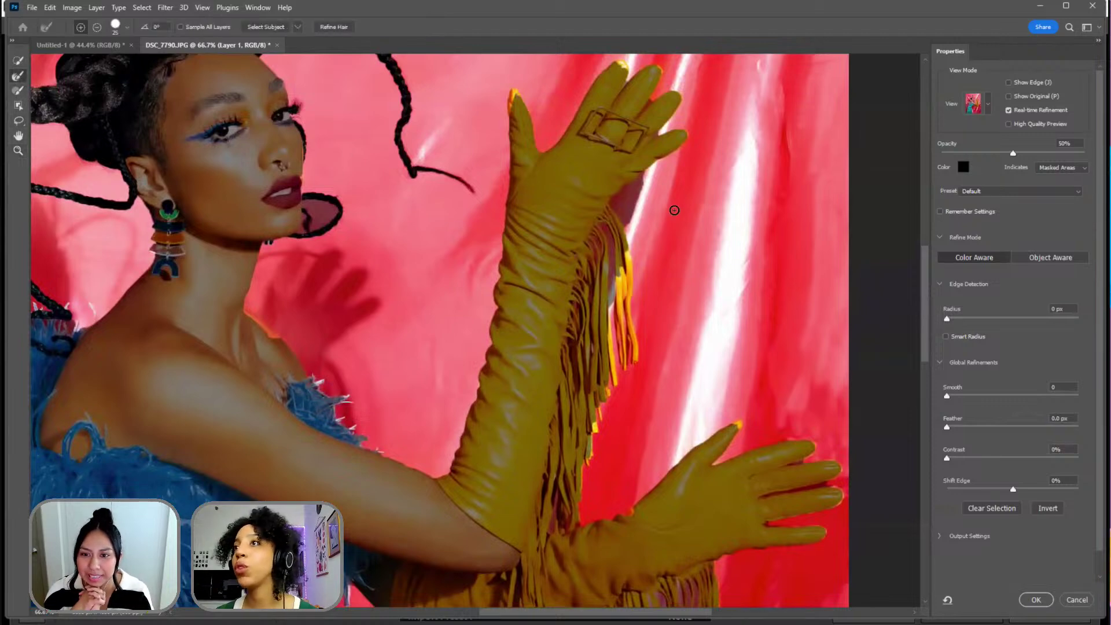
{"action": "scroll", "coordinate": [673, 215], "scroll_direction": "up", "scroll_amount": 3}
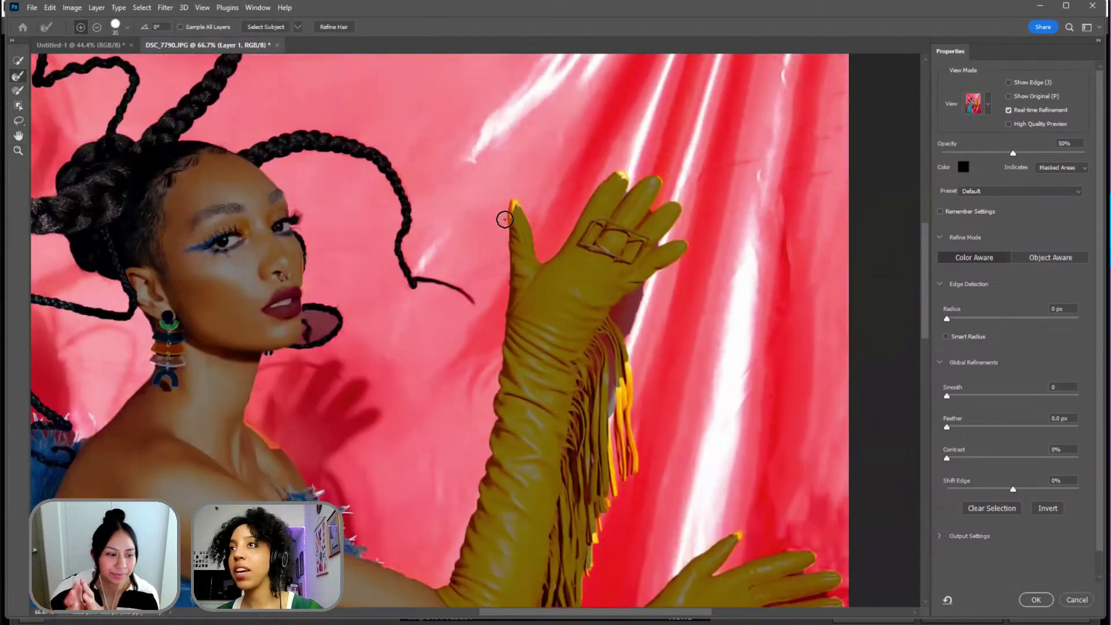
{"action": "key", "text": "bracketright"}
{"action": "key", "text": "bracketright"}
{"action": "key", "text": "bracketright"}
{"action": "key", "text": "bracketright"}
{"action": "key", "text": "bracketright"}
{"action": "key", "text": "bracketright"}
{"action": "key", "text": "bracketright"}
{"action": "mouse_move", "coordinate": [508, 223]}
{"action": "left_mouse_down"}
{"action": "mouse_move", "coordinate": [520, 202]}
{"action": "mouse_move", "coordinate": [545, 261]}
{"action": "mouse_move", "coordinate": [599, 179]}
{"action": "mouse_move", "coordinate": [662, 175]}
{"action": "mouse_move", "coordinate": [651, 206]}
{"action": "mouse_move", "coordinate": [675, 189]}
{"action": "mouse_move", "coordinate": [692, 197]}
{"action": "mouse_move", "coordinate": [693, 219]}
{"action": "mouse_move", "coordinate": [663, 234]}
{"action": "mouse_move", "coordinate": [698, 232]}
{"action": "mouse_move", "coordinate": [698, 260]}
{"action": "mouse_move", "coordinate": [618, 317]}
{"action": "mouse_move", "coordinate": [633, 486]}
{"action": "mouse_move", "coordinate": [601, 387]}
{"action": "mouse_move", "coordinate": [621, 519]}
{"action": "mouse_move", "coordinate": [586, 580]}
{"action": "left_mouse_up"}
{"action": "scroll", "coordinate": [644, 422], "scroll_direction": "down", "scroll_amount": 5}
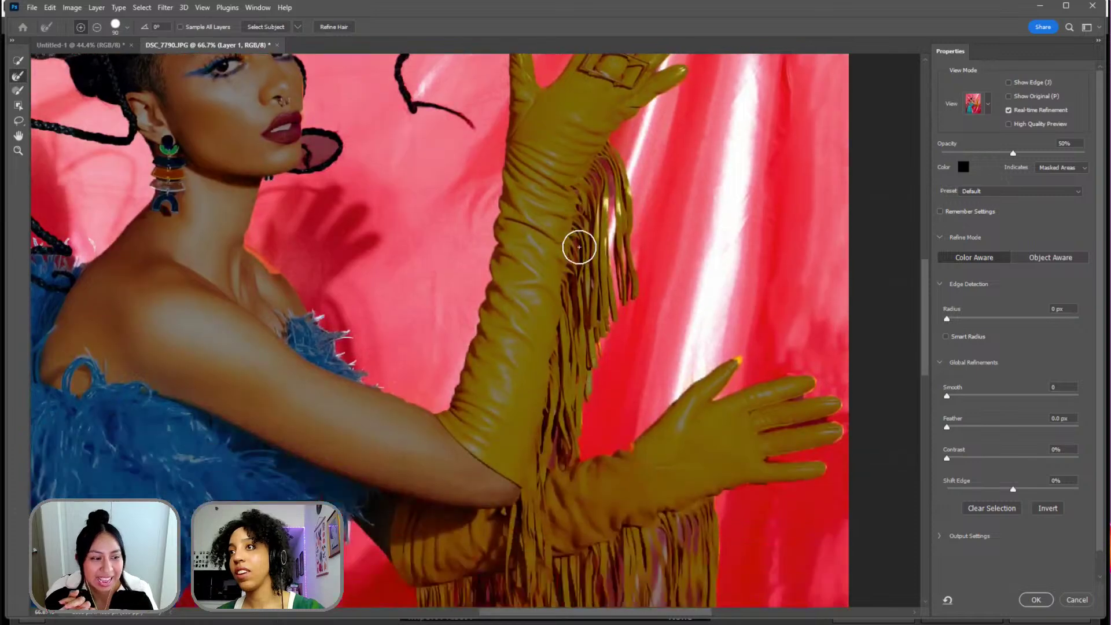
- Refine the selection edge around the lower glove, its hanging fringe and the blue feathers down to the dress's waist
{"action": "mouse_move", "coordinate": [576, 431]}
{"action": "left_mouse_down"}
{"action": "mouse_move", "coordinate": [629, 415]}
{"action": "mouse_move", "coordinate": [733, 319]}
{"action": "mouse_move", "coordinate": [744, 336]}
{"action": "mouse_move", "coordinate": [720, 359]}
{"action": "mouse_move", "coordinate": [816, 347]}
{"action": "mouse_move", "coordinate": [824, 358]}
{"action": "mouse_move", "coordinate": [806, 365]}
{"action": "mouse_move", "coordinate": [855, 382]}
{"action": "mouse_move", "coordinate": [836, 399]}
{"action": "mouse_move", "coordinate": [836, 435]}
{"action": "mouse_move", "coordinate": [795, 436]}
{"action": "mouse_move", "coordinate": [843, 446]}
{"action": "mouse_move", "coordinate": [833, 457]}
{"action": "mouse_move", "coordinate": [697, 482]}
{"action": "mouse_move", "coordinate": [718, 596]}
{"action": "left_mouse_up"}
{"action": "scroll", "coordinate": [738, 457], "scroll_direction": "down", "scroll_amount": 3}
{"action": "scroll", "coordinate": [737, 446], "scroll_direction": "down", "scroll_amount": 3}
{"action": "mouse_move", "coordinate": [714, 318]}
{"action": "left_mouse_down"}
{"action": "mouse_move", "coordinate": [735, 435]}
{"action": "mouse_move", "coordinate": [561, 475]}
{"action": "mouse_move", "coordinate": [565, 446]}
{"action": "mouse_move", "coordinate": [552, 486]}
{"action": "mouse_move", "coordinate": [448, 504]}
{"action": "mouse_move", "coordinate": [482, 476]}
{"action": "mouse_move", "coordinate": [463, 499]}
{"action": "mouse_move", "coordinate": [414, 497]}
{"action": "mouse_move", "coordinate": [399, 372]}
{"action": "mouse_move", "coordinate": [344, 303]}
{"action": "mouse_move", "coordinate": [290, 316]}
{"action": "mouse_move", "coordinate": [284, 350]}
{"action": "mouse_move", "coordinate": [270, 313]}
{"action": "mouse_move", "coordinate": [249, 348]}
{"action": "mouse_move", "coordinate": [228, 355]}
{"action": "mouse_move", "coordinate": [250, 373]}
{"action": "mouse_move", "coordinate": [195, 351]}
{"action": "mouse_move", "coordinate": [135, 457]}
{"action": "left_mouse_up"}
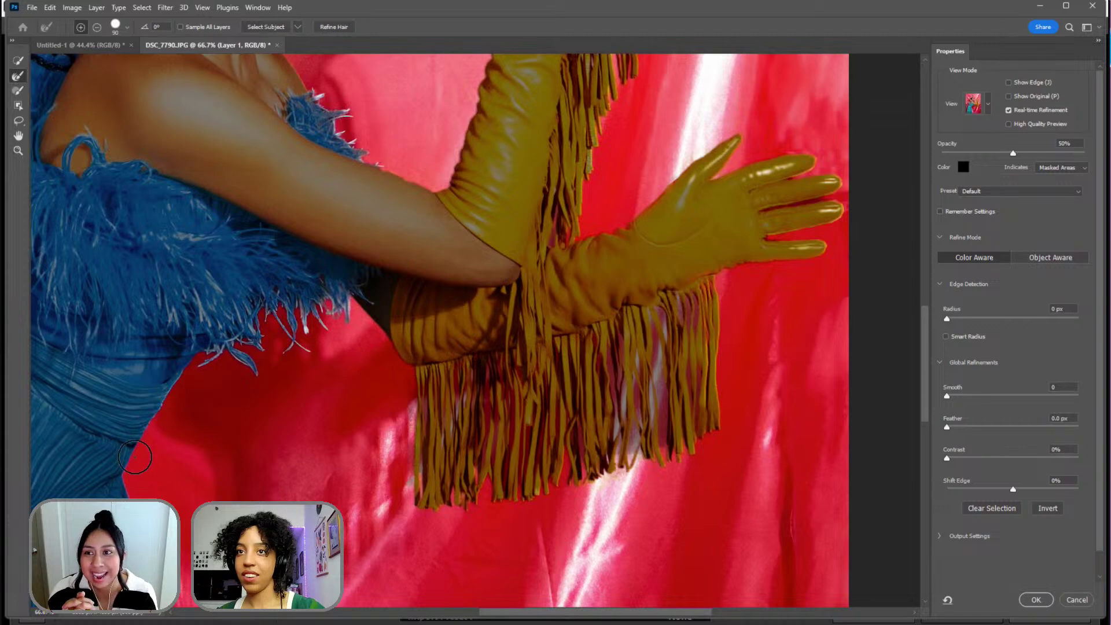
- Add the unselected strip of backdrop behind the model's dress to the selection with the Quick Selection tool
{"action": "scroll", "coordinate": [168, 472], "scroll_direction": "down", "scroll_amount": 5}
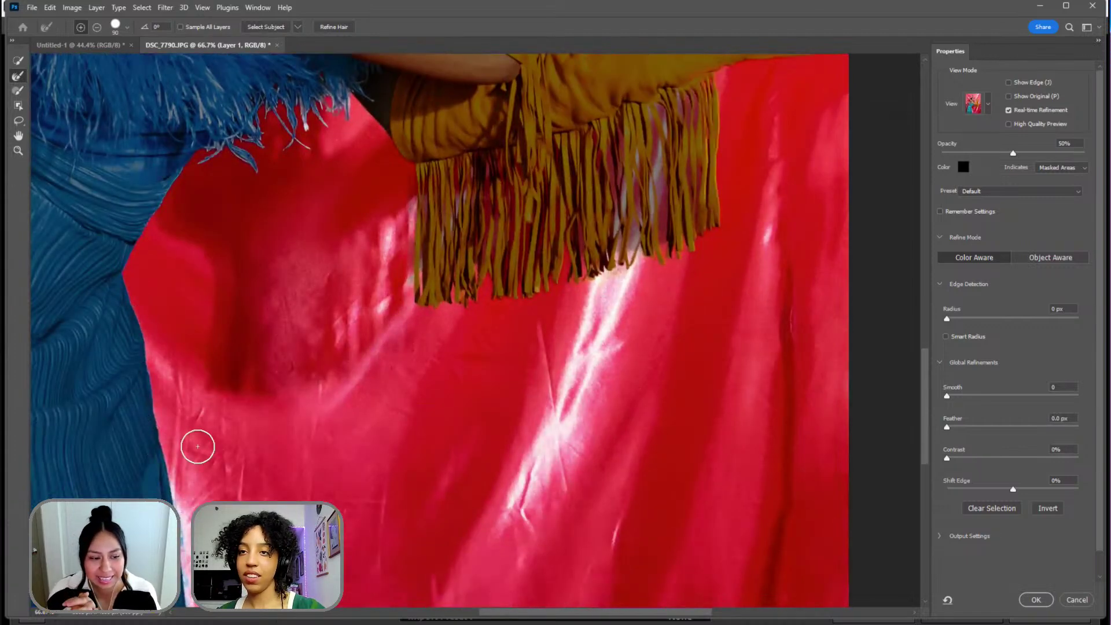
{"action": "scroll", "coordinate": [191, 416], "scroll_direction": "down", "scroll_amount": 4}
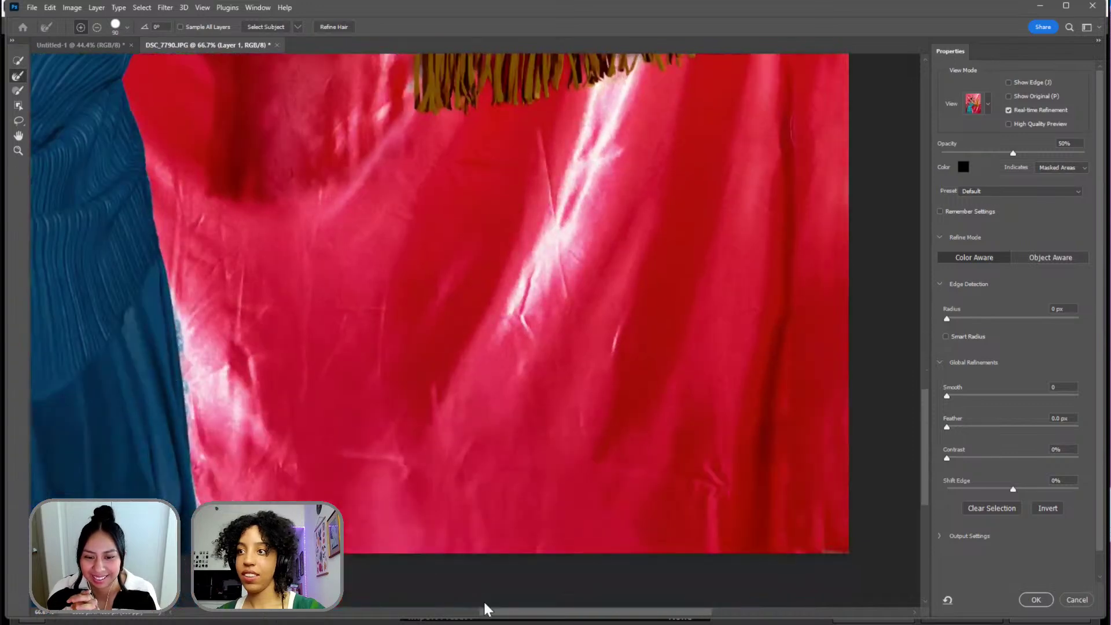
{"action": "scroll", "coordinate": [439, 599], "scroll_direction": "left", "scroll_amount": 8}
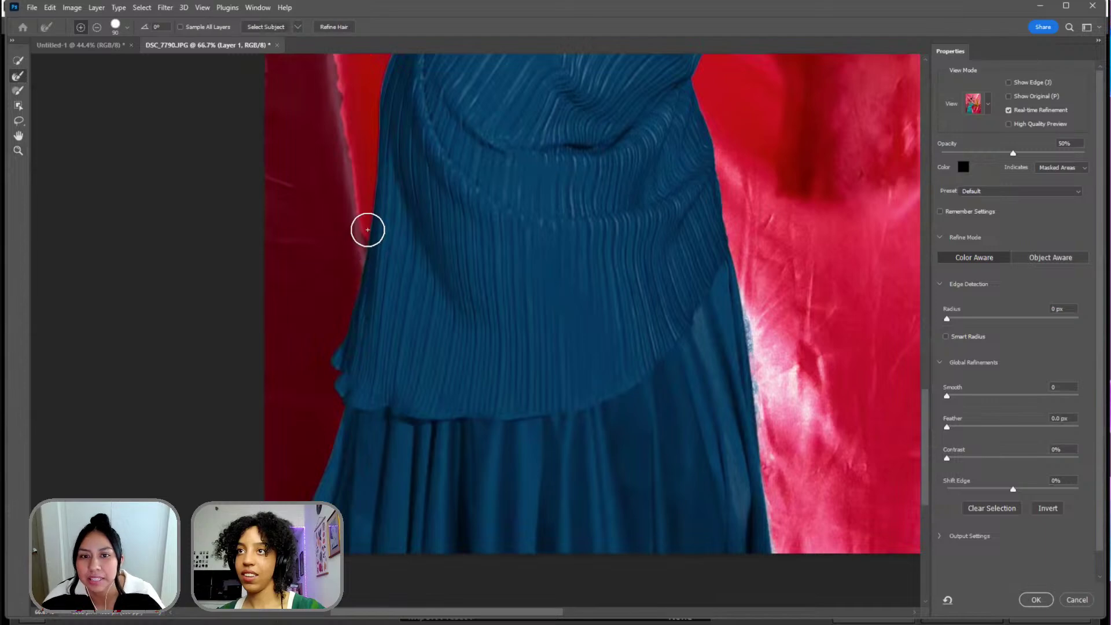
{"action": "scroll", "coordinate": [424, 168], "scroll_direction": "up", "scroll_amount": 5}
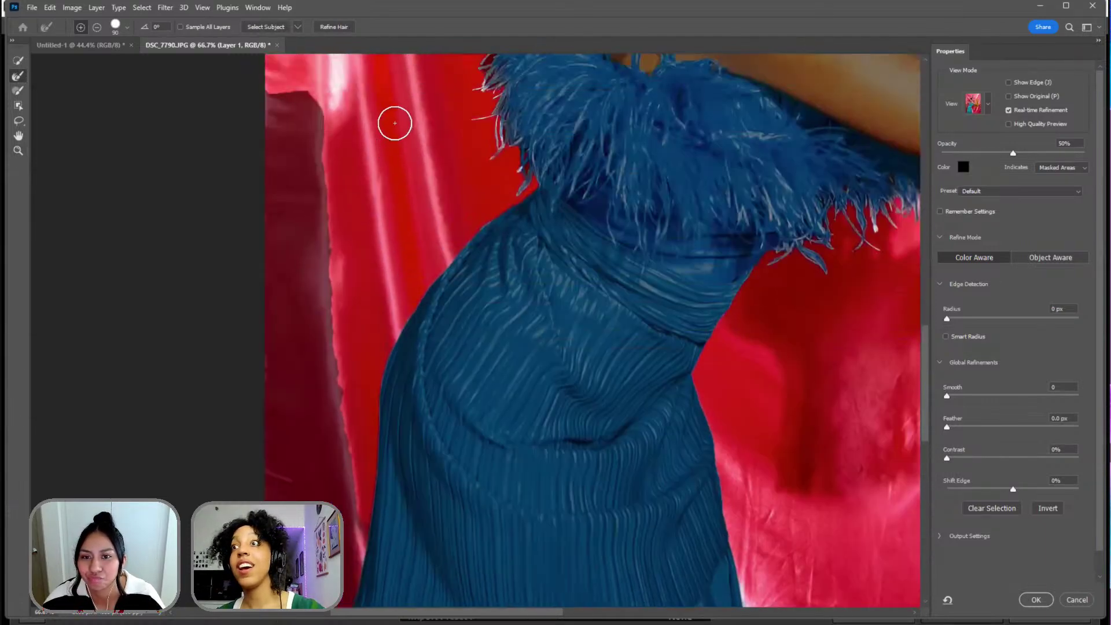
{"action": "scroll", "coordinate": [395, 123], "scroll_direction": "up", "scroll_amount": 2}
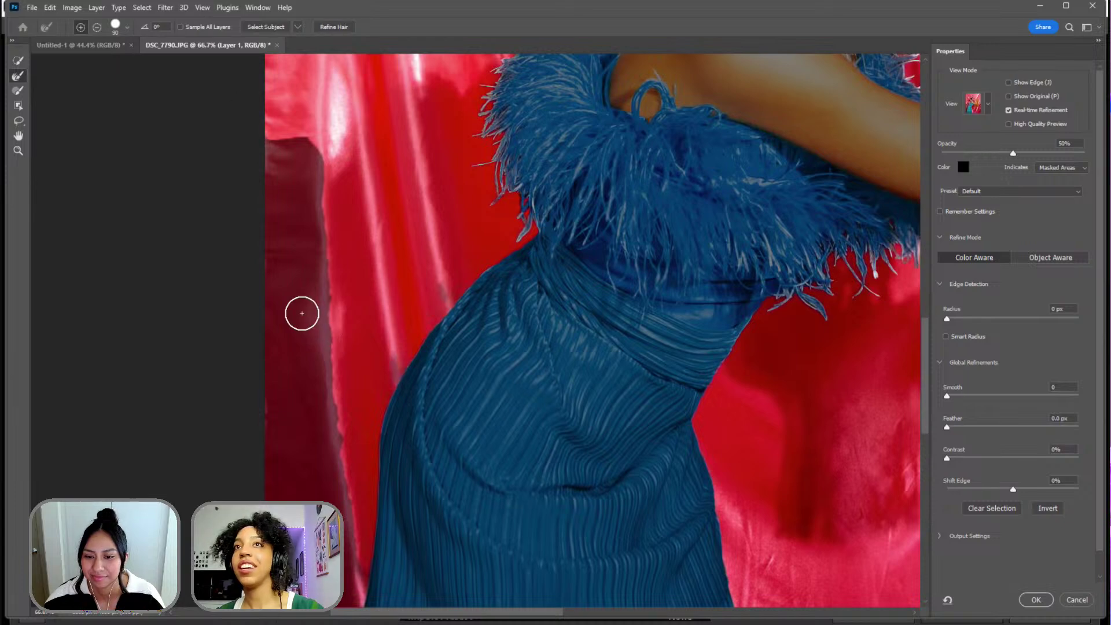
{"action": "left_click", "coordinate": [18, 60]}
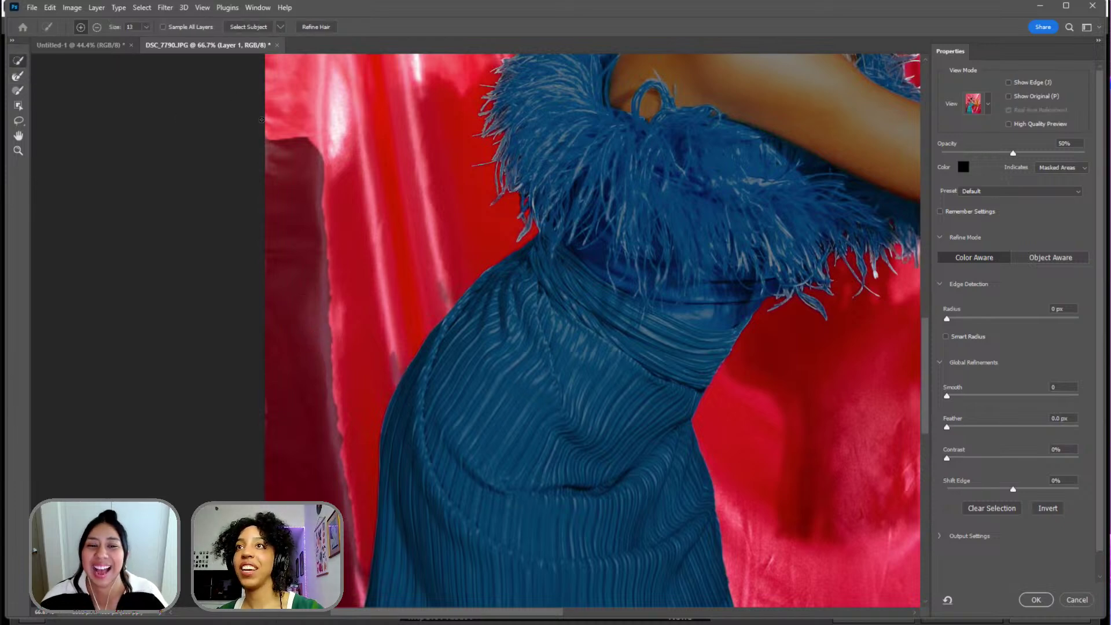
{"action": "left_click", "coordinate": [285, 267]}
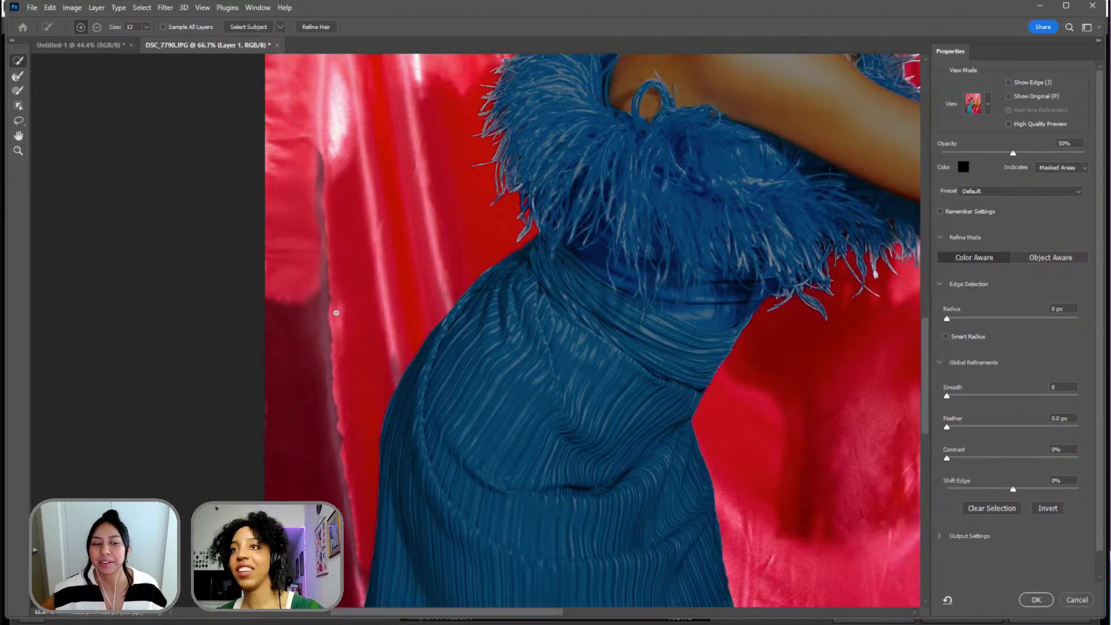
{"action": "left_click_drag", "start_coordinate": [336, 312], "coordinate": [325, 285]}
{"action": "scroll", "coordinate": [309, 151], "scroll_direction": "up", "scroll_amount": 2}
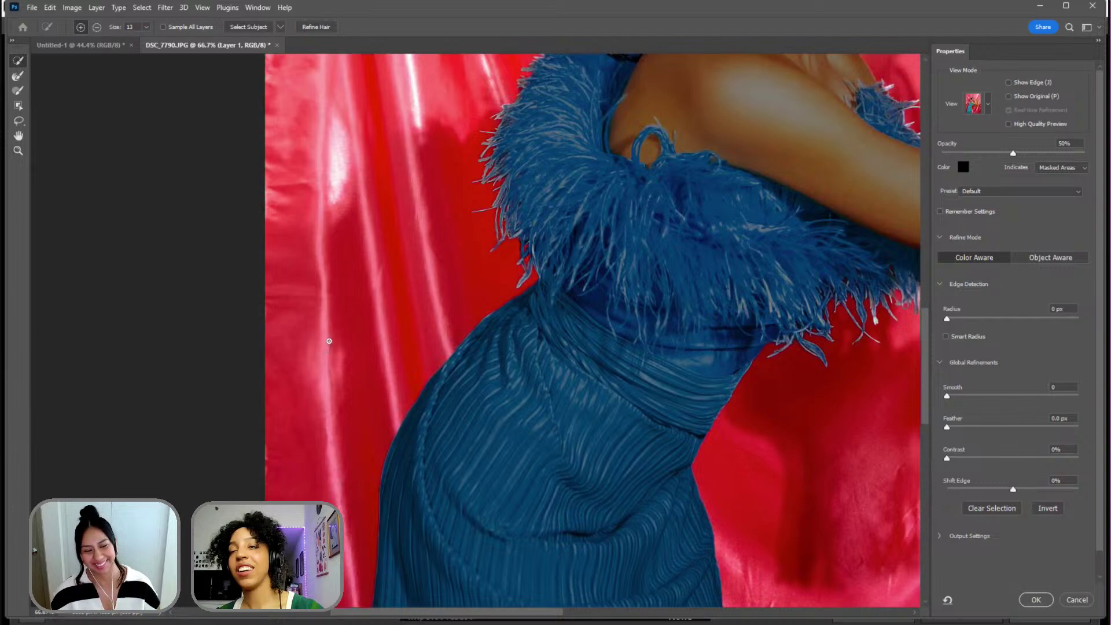
{"action": "scroll", "coordinate": [305, 307], "scroll_direction": "down", "scroll_amount": 10}
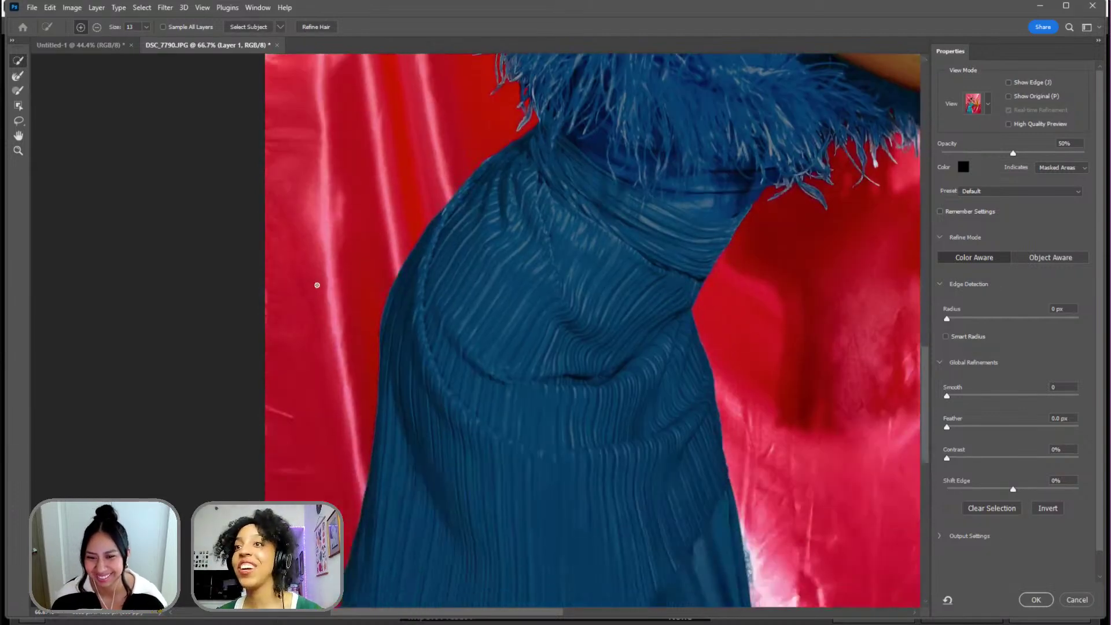
{"action": "scroll", "coordinate": [293, 228], "scroll_direction": "up", "scroll_amount": 10}
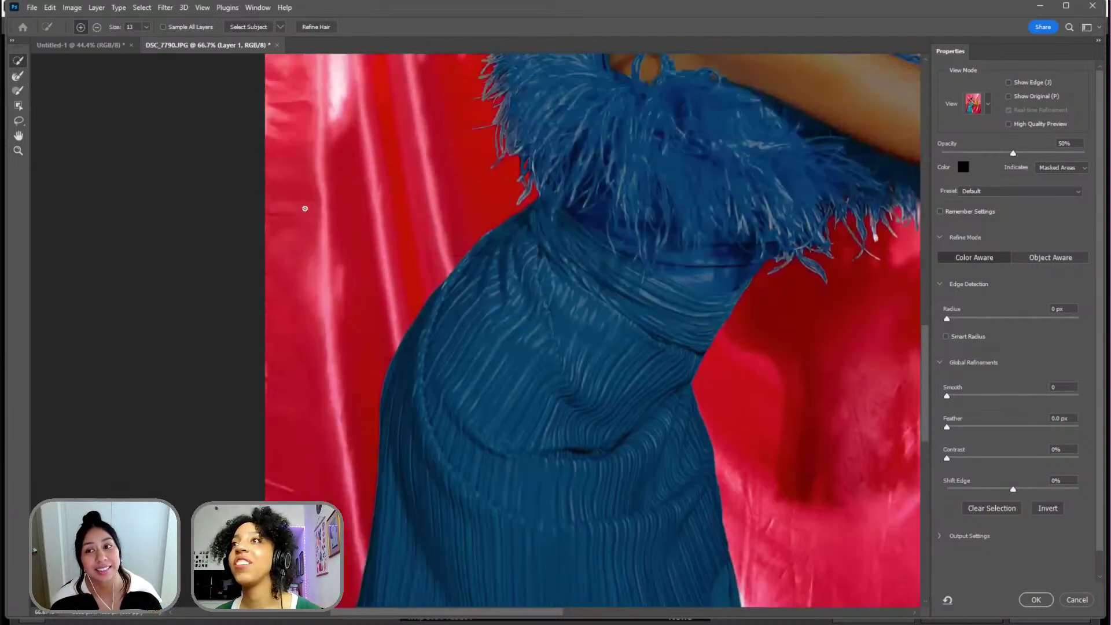
- Refine the selection edge along the blue feather collar and up the model's braids with the Refine Edge Brush
{"action": "scroll", "coordinate": [294, 209], "scroll_direction": "up", "scroll_amount": 4}
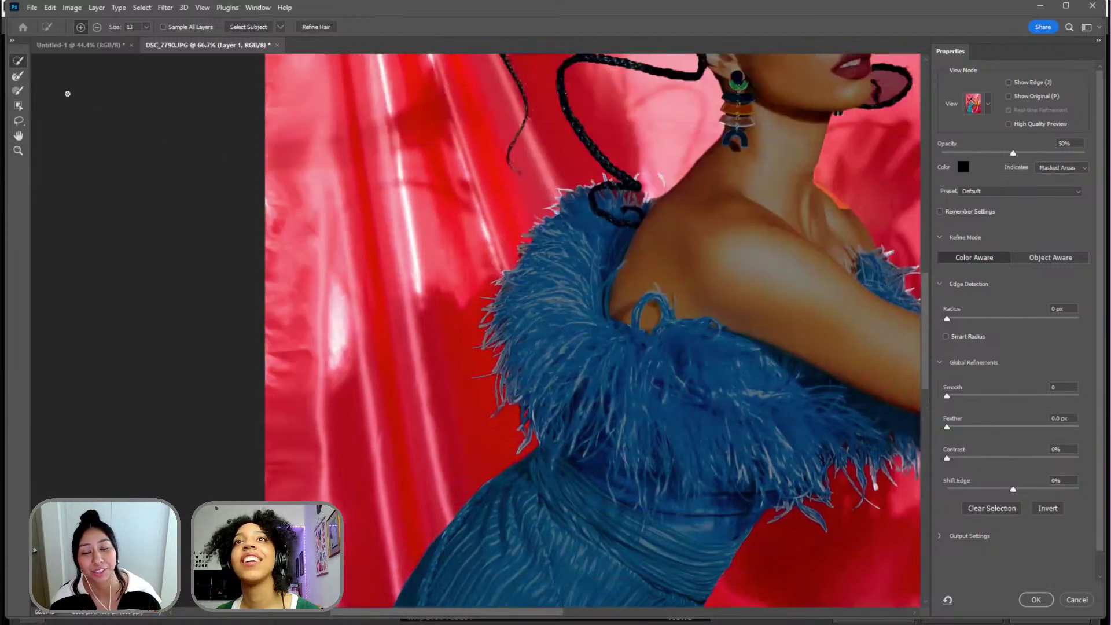
{"action": "left_click", "coordinate": [18, 77]}
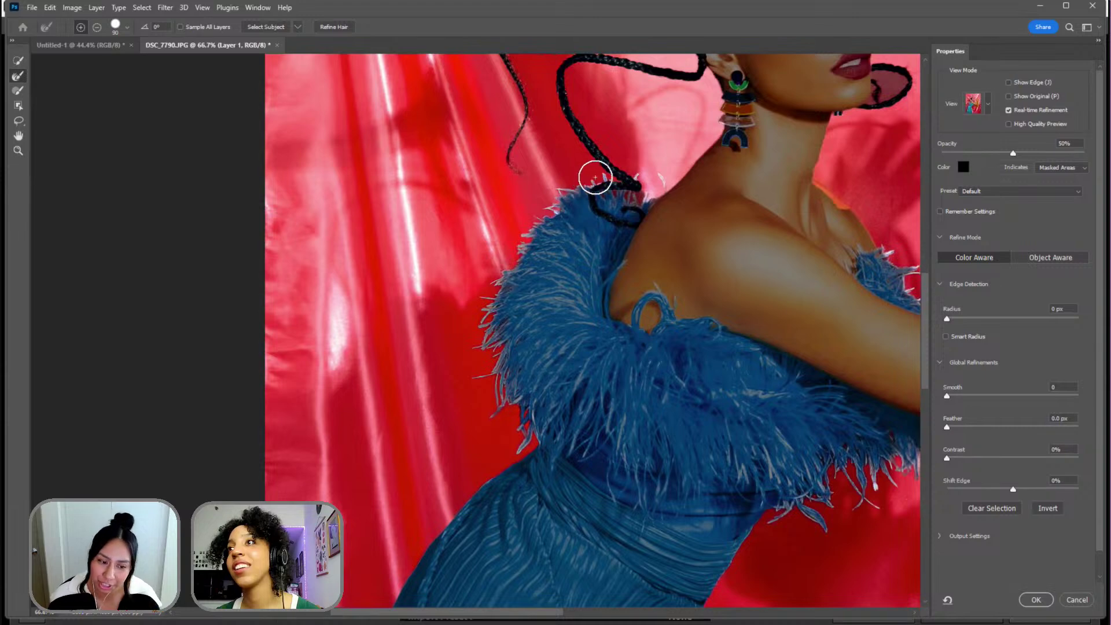
{"action": "scroll", "coordinate": [628, 191], "scroll_direction": "up", "scroll_amount": 3}
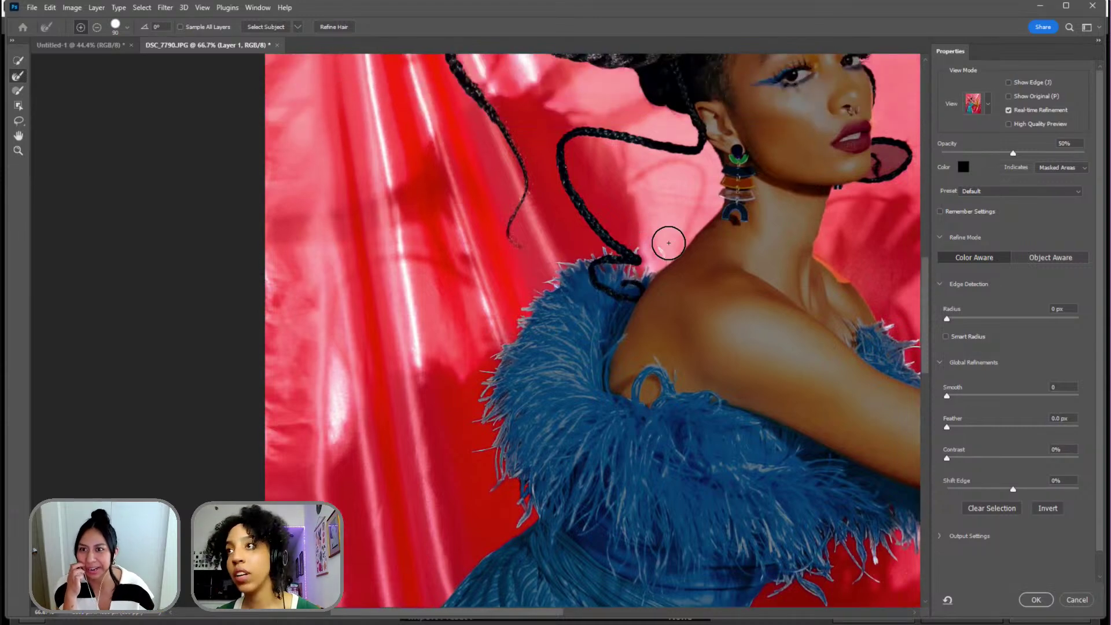
{"action": "scroll", "coordinate": [672, 235], "scroll_direction": "up", "scroll_amount": 6}
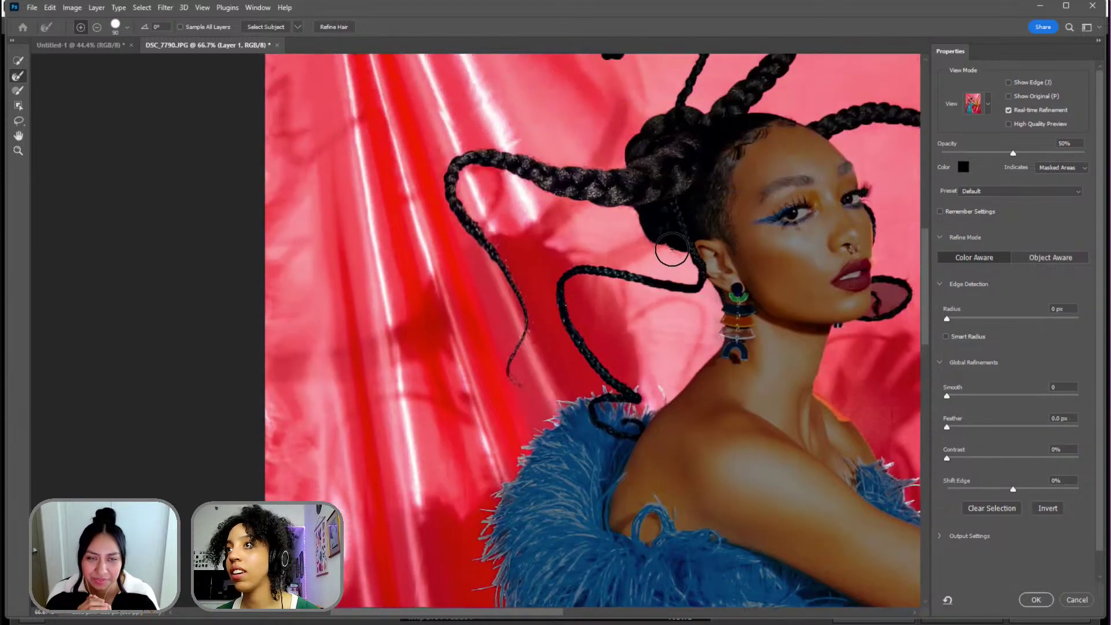
{"action": "scroll", "coordinate": [631, 351], "scroll_direction": "up", "scroll_amount": 6}
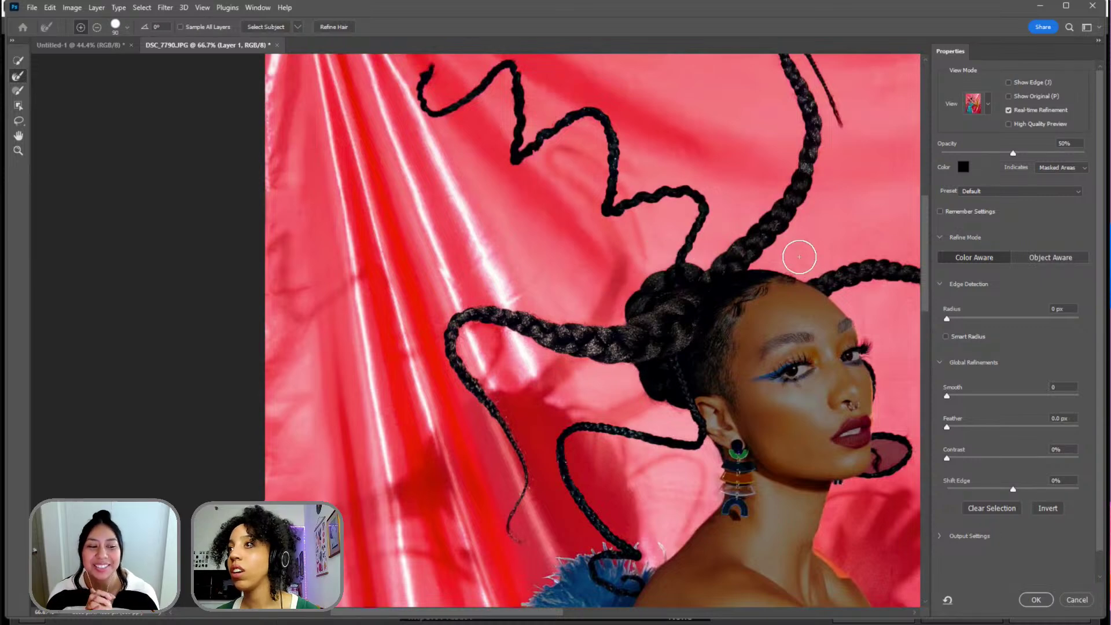
- Refine the selection edge around the curled braid beside the chin and along the chest with a smaller Refine Edge brush
{"action": "scroll", "coordinate": [891, 266], "scroll_direction": "down", "scroll_amount": 4}
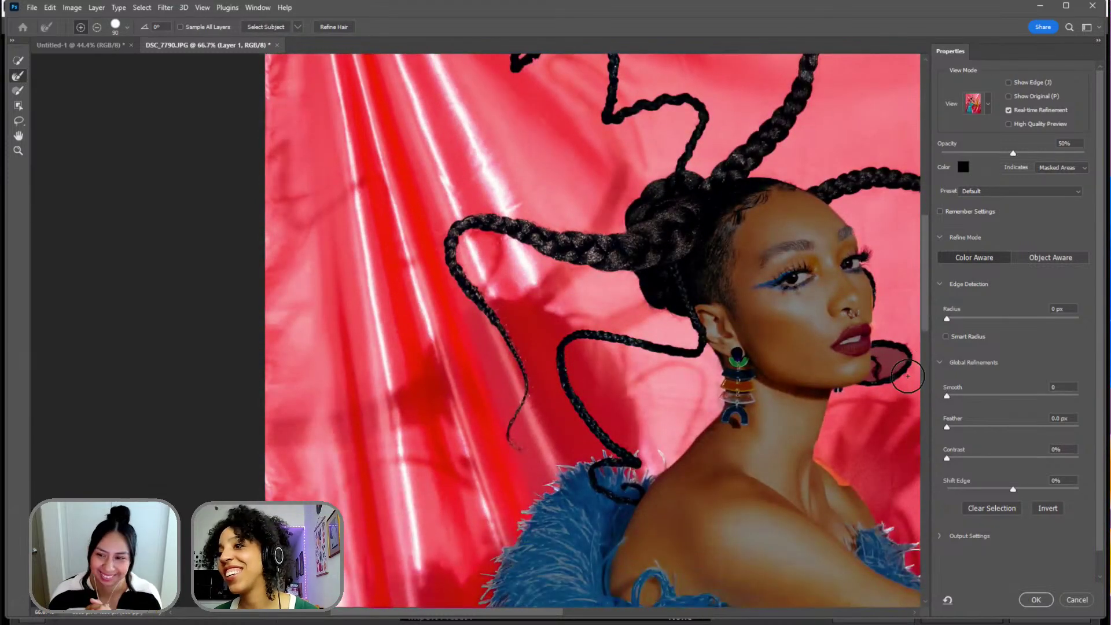
{"action": "left_click_drag", "start_coordinate": [540, 613], "coordinate": [618, 614]}
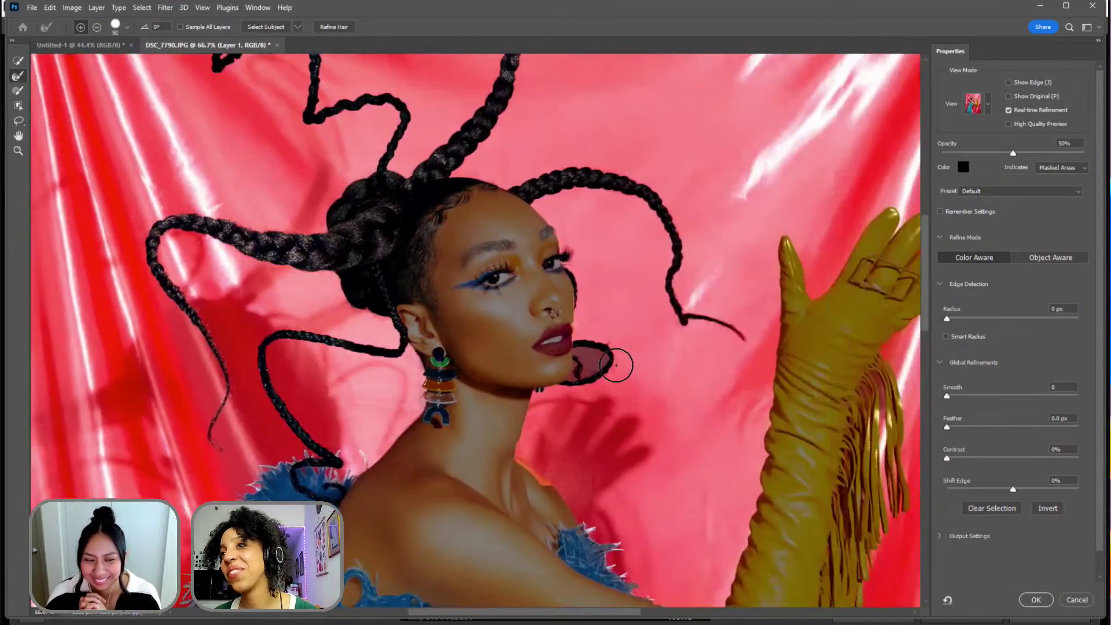
{"action": "key", "text": "bracketleft"}
{"action": "key", "text": "bracketleft"}
{"action": "key", "text": "bracketleft"}
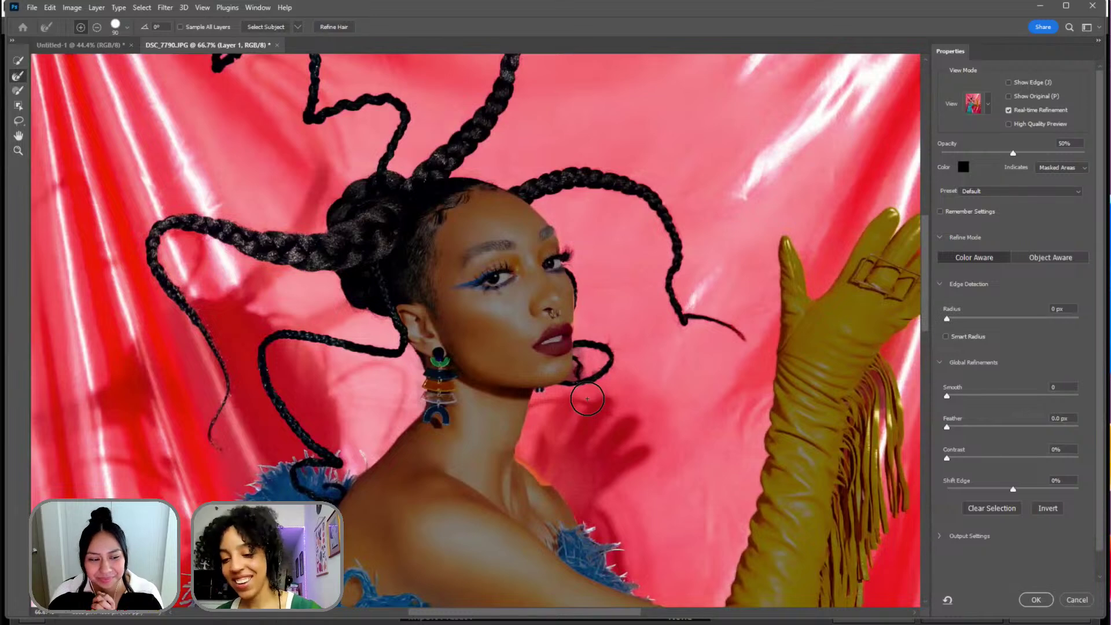
{"action": "key", "text": "bracketleft"}
{"action": "key", "text": "bracketleft"}
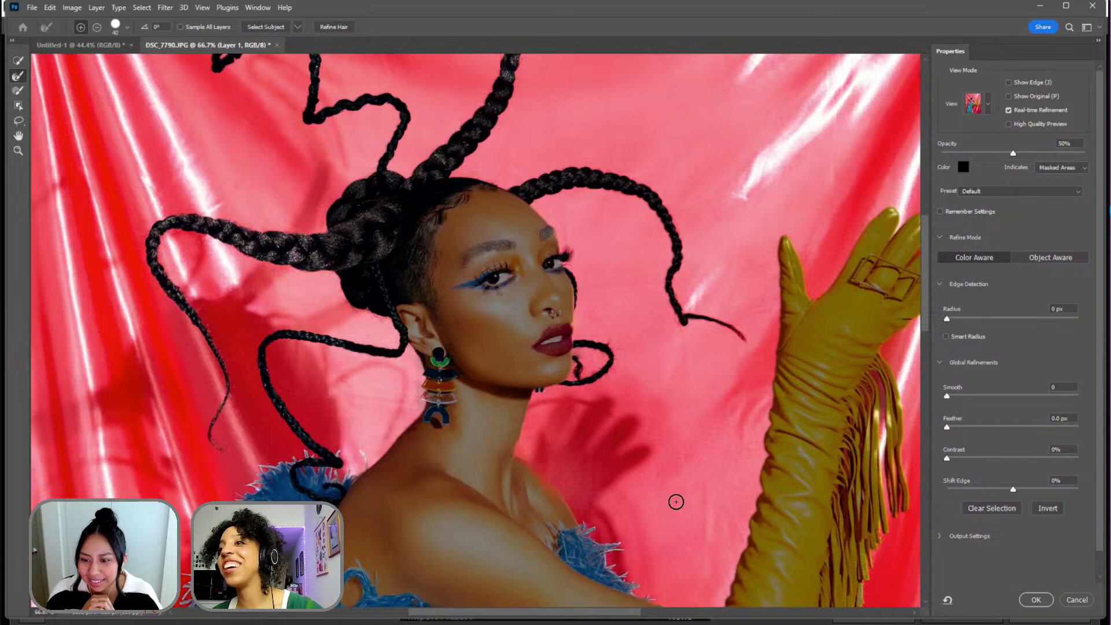
- Refine the selection through the lower glove's hanging fringe, enlarging the Refine Edge brush to 175 px
{"action": "scroll", "coordinate": [674, 501], "scroll_direction": "down", "scroll_amount": 3}
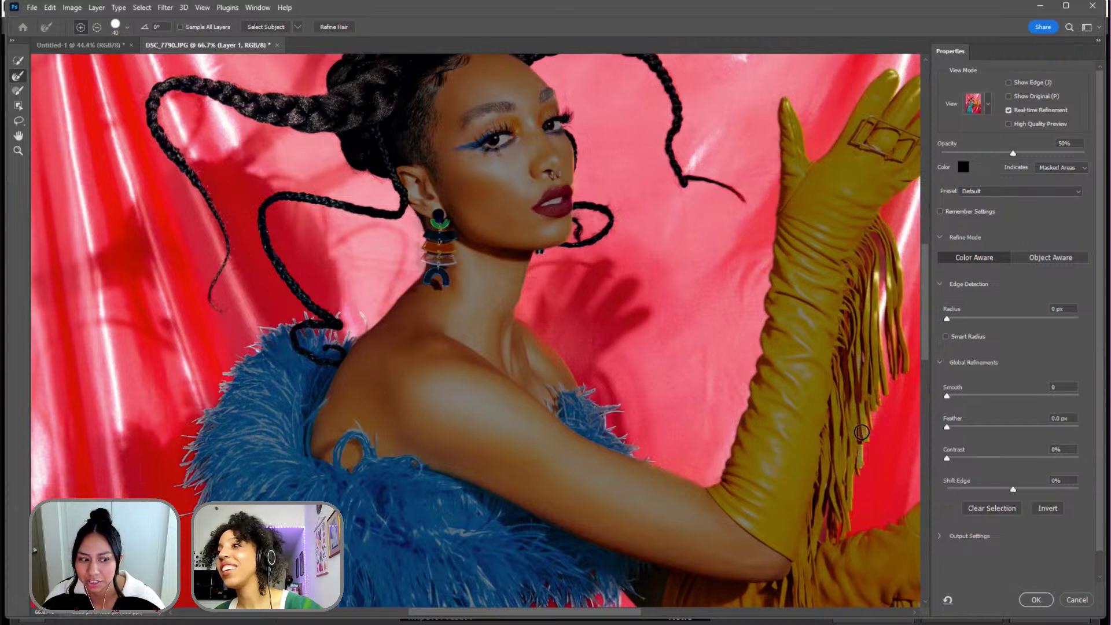
{"action": "scroll", "coordinate": [856, 405], "scroll_direction": "down", "scroll_amount": 5}
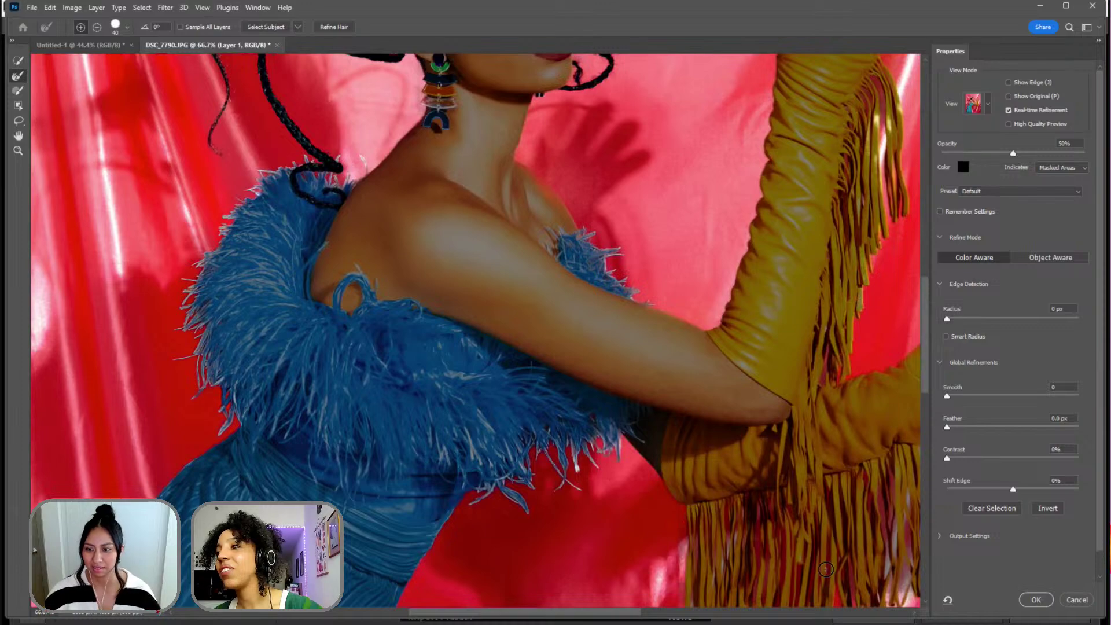
{"action": "scroll", "coordinate": [826, 568], "scroll_direction": "down", "scroll_amount": 5}
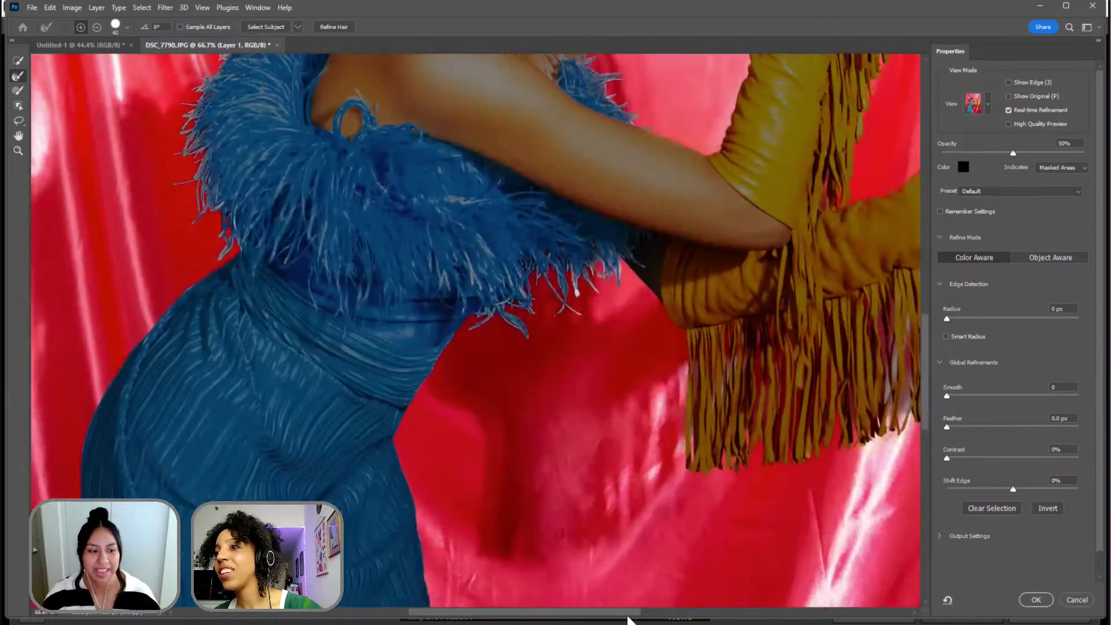
{"action": "scroll", "coordinate": [636, 617], "scroll_direction": "right", "scroll_amount": 4}
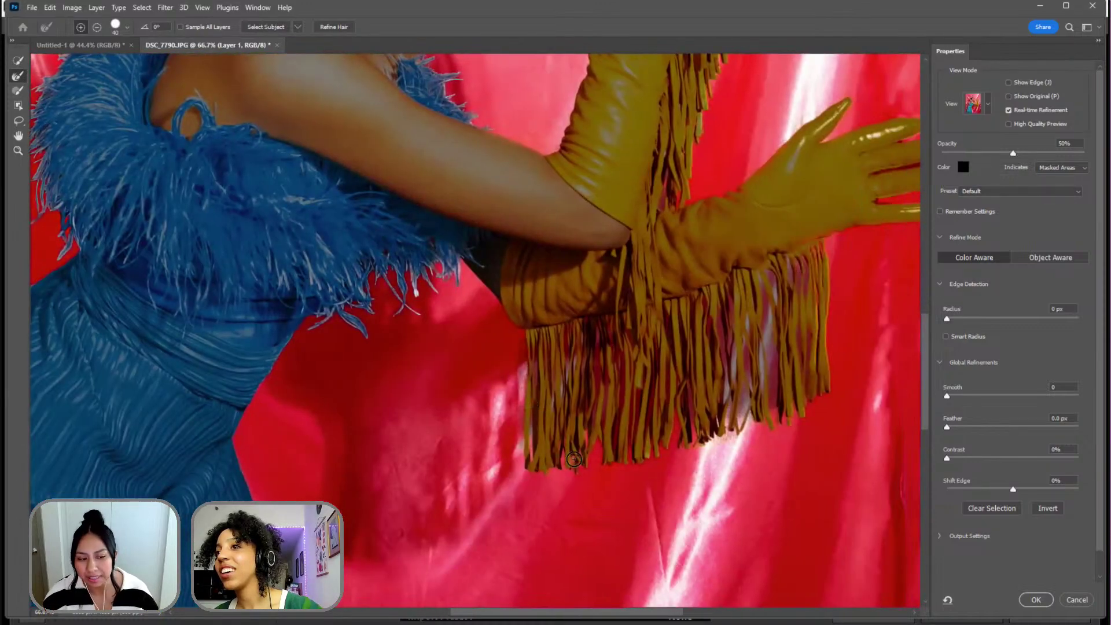
{"action": "mouse_move", "coordinate": [748, 389]}
{"action": "left_mouse_down"}
{"action": "mouse_move", "coordinate": [749, 412]}
{"action": "mouse_move", "coordinate": [752, 398]}
{"action": "mouse_move", "coordinate": [728, 405]}
{"action": "mouse_move", "coordinate": [741, 395]}
{"action": "mouse_move", "coordinate": [740, 333]}
{"action": "mouse_move", "coordinate": [747, 440]}
{"action": "mouse_move", "coordinate": [792, 278]}
{"action": "mouse_move", "coordinate": [816, 413]}
{"action": "mouse_move", "coordinate": [796, 344]}
{"action": "mouse_move", "coordinate": [743, 299]}
{"action": "mouse_move", "coordinate": [736, 357]}
{"action": "mouse_move", "coordinate": [716, 363]}
{"action": "mouse_move", "coordinate": [691, 333]}
{"action": "mouse_move", "coordinate": [703, 438]}
{"action": "mouse_move", "coordinate": [652, 342]}
{"action": "mouse_move", "coordinate": [646, 450]}
{"action": "mouse_move", "coordinate": [599, 362]}
{"action": "mouse_move", "coordinate": [576, 434]}
{"action": "mouse_move", "coordinate": [550, 377]}
{"action": "left_mouse_up"}
{"action": "key", "text": "bracketright"}
{"action": "key", "text": "bracketright"}
{"action": "key", "text": "bracketright"}
{"action": "key", "text": "bracketright"}
{"action": "key", "text": "bracketright"}
{"action": "key", "text": "bracketright"}
{"action": "key", "text": "bracketright"}
{"action": "key", "text": "bracketright"}
{"action": "key", "text": "bracketright"}
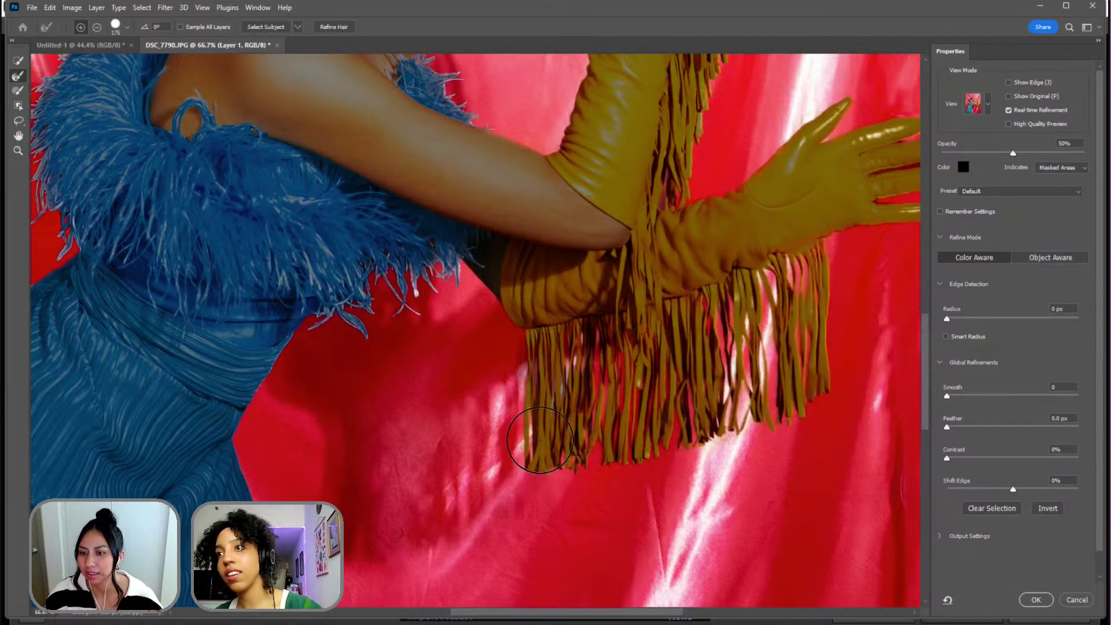
- Refine the selection along the raised glove's fringe and apply the refined selection
{"action": "scroll", "coordinate": [531, 399], "scroll_direction": "up", "scroll_amount": 2}
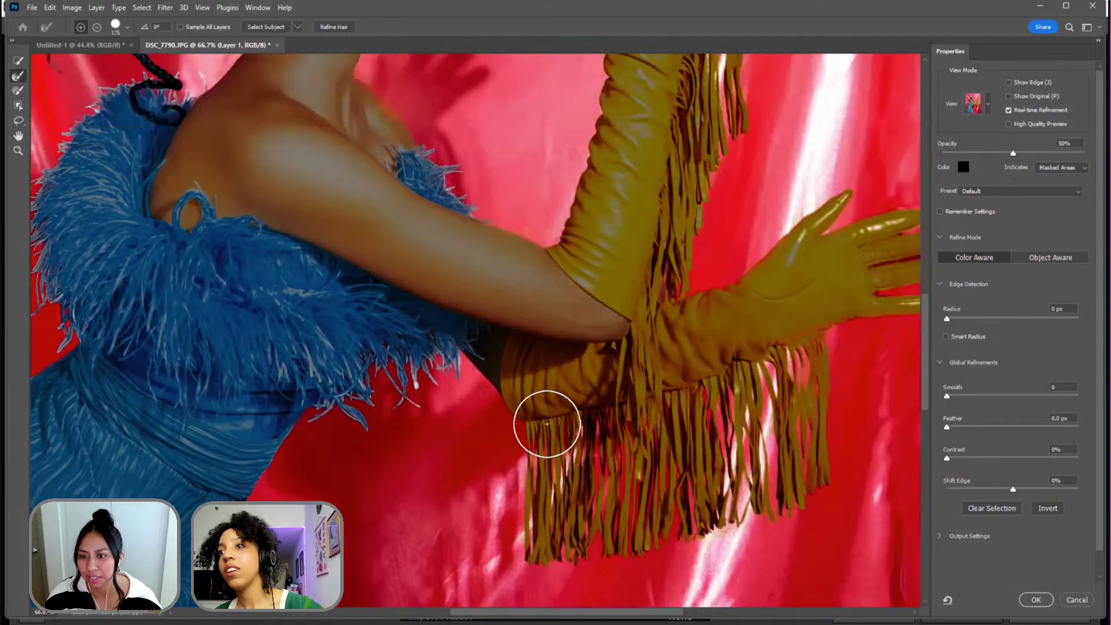
{"action": "scroll", "coordinate": [857, 353], "scroll_direction": "up", "scroll_amount": 2}
{"action": "mouse_move", "coordinate": [716, 261]}
{"action": "left_mouse_down"}
{"action": "mouse_move", "coordinate": [672, 377]}
{"action": "mouse_move", "coordinate": [687, 357]}
{"action": "left_mouse_up"}
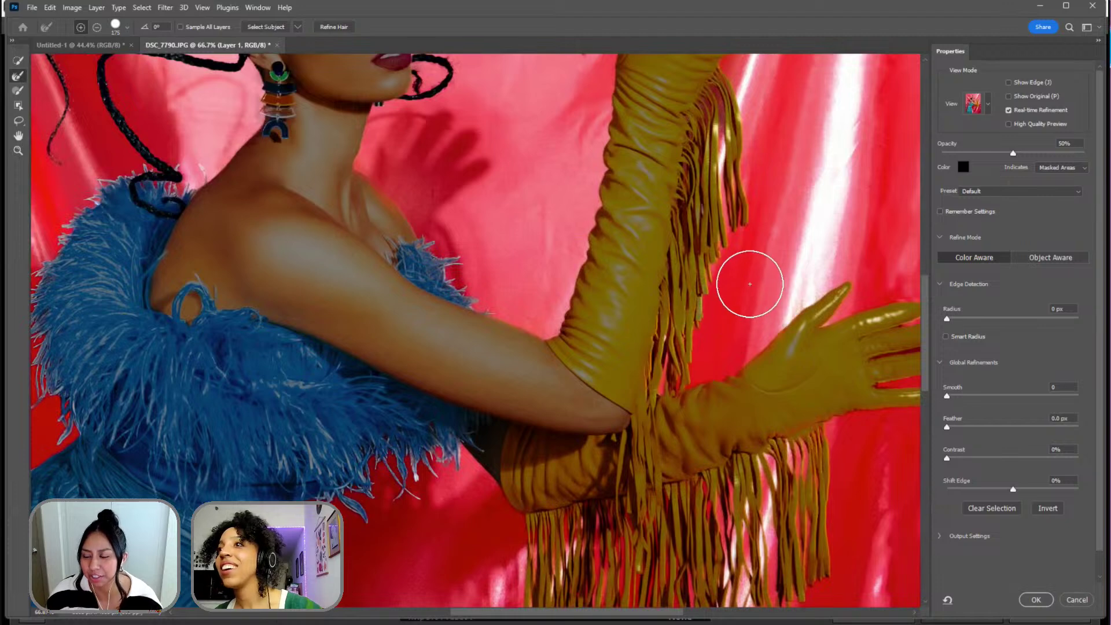
{"action": "scroll", "coordinate": [749, 280], "scroll_direction": "up", "scroll_amount": 3}
{"action": "mouse_move", "coordinate": [733, 233]}
{"action": "left_mouse_down"}
{"action": "mouse_move", "coordinate": [691, 348]}
{"action": "mouse_move", "coordinate": [723, 384]}
{"action": "mouse_move", "coordinate": [705, 332]}
{"action": "mouse_move", "coordinate": [706, 415]}
{"action": "mouse_move", "coordinate": [746, 414]}
{"action": "left_mouse_up"}
{"action": "scroll", "coordinate": [747, 414], "scroll_direction": "down", "scroll_amount": 2}
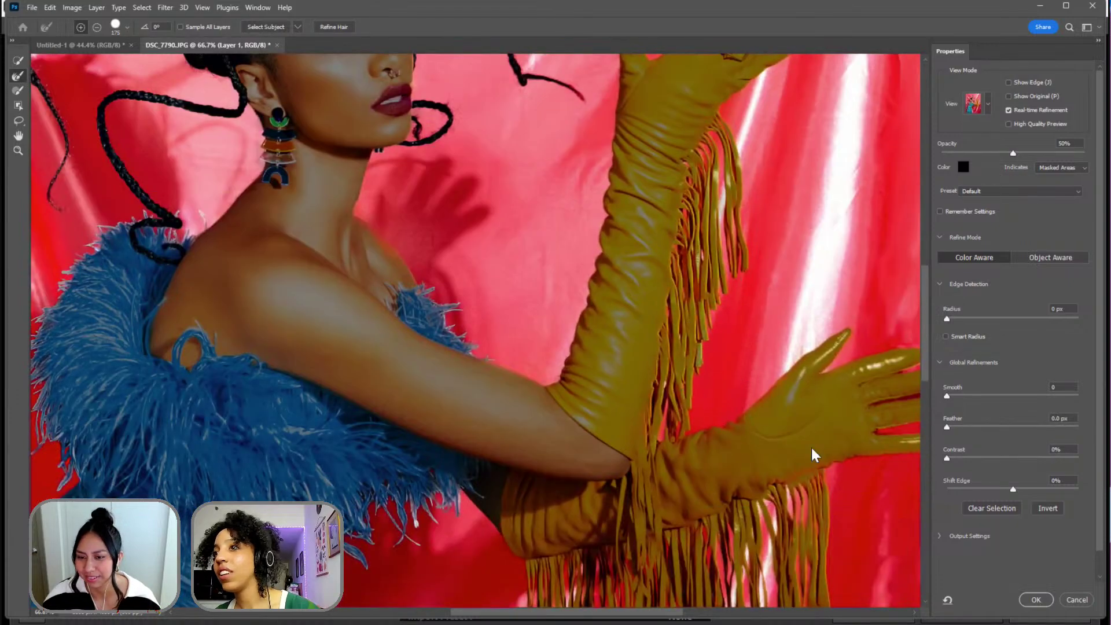
{"action": "scroll", "coordinate": [818, 454], "scroll_direction": "down", "scroll_amount": 2}
{"action": "scroll", "coordinate": [827, 426], "scroll_direction": "down", "scroll_amount": 1}
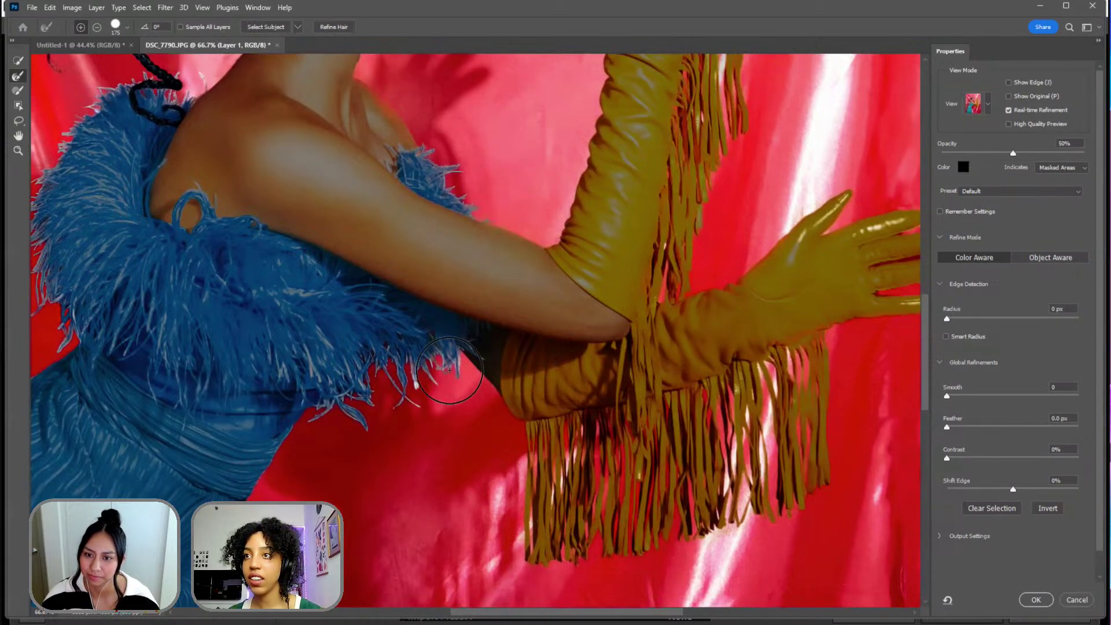
{"action": "left_click", "coordinate": [1036, 600]}
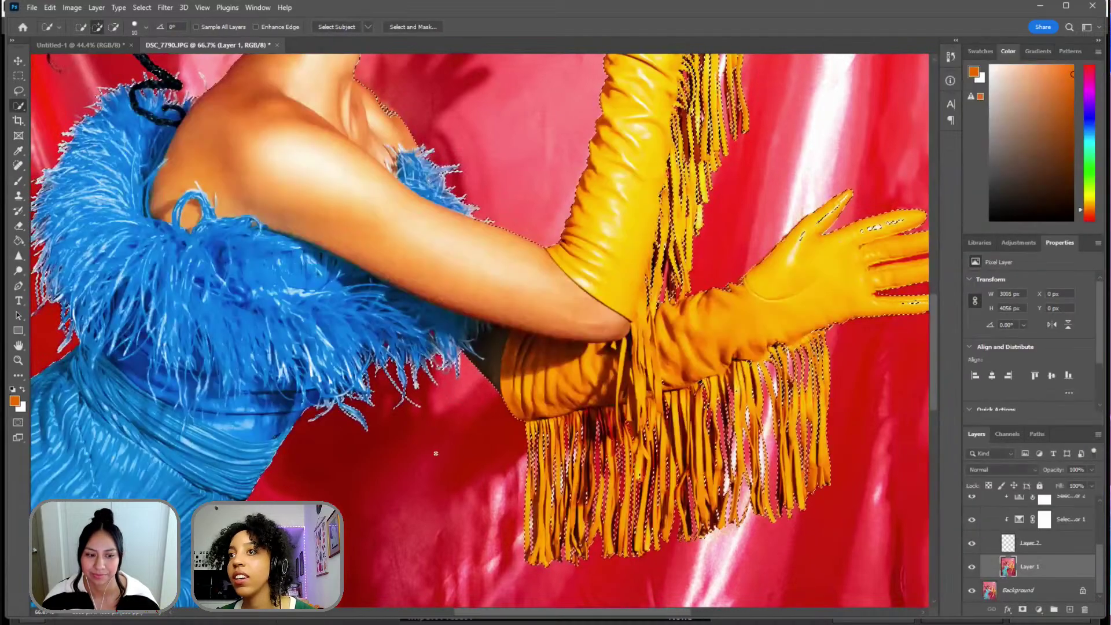
- Copy the selected backdrop to a new layer with Layer Via Copy and show the whole image
{"action": "right_click", "coordinate": [431, 456]}
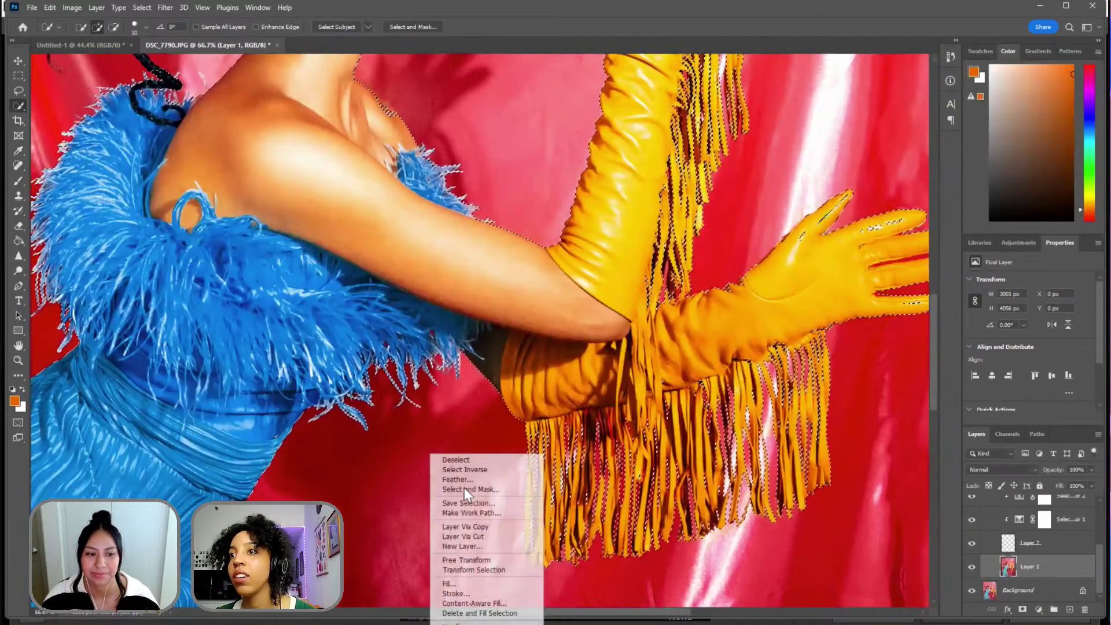
{"action": "left_click", "coordinate": [504, 528]}
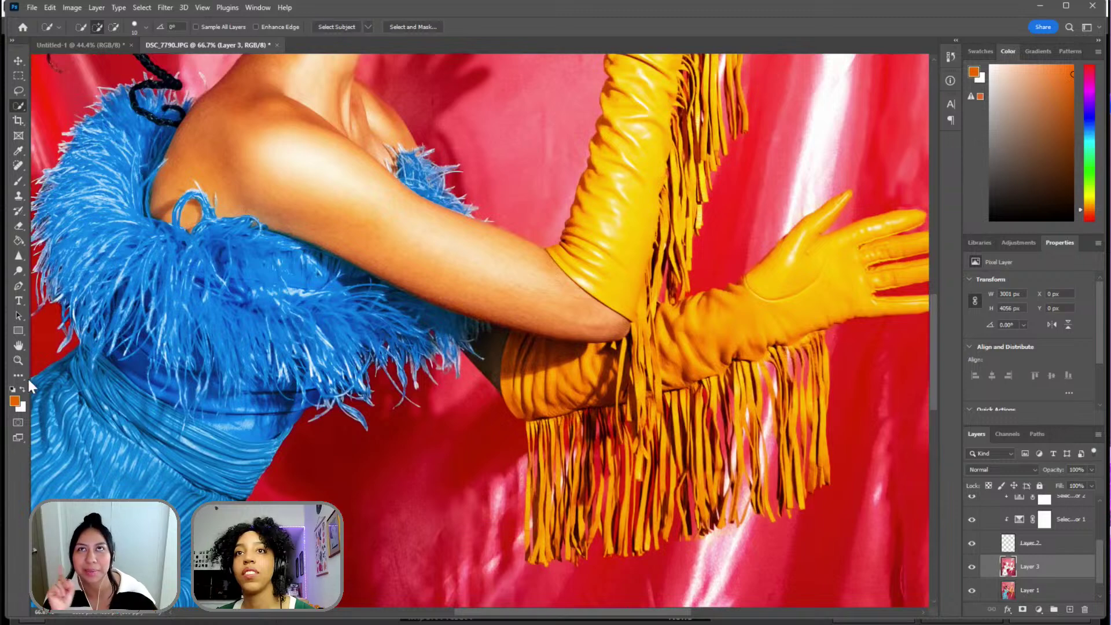
{"action": "key", "text": "z"}
{"action": "key", "text": "ctrl+0"}
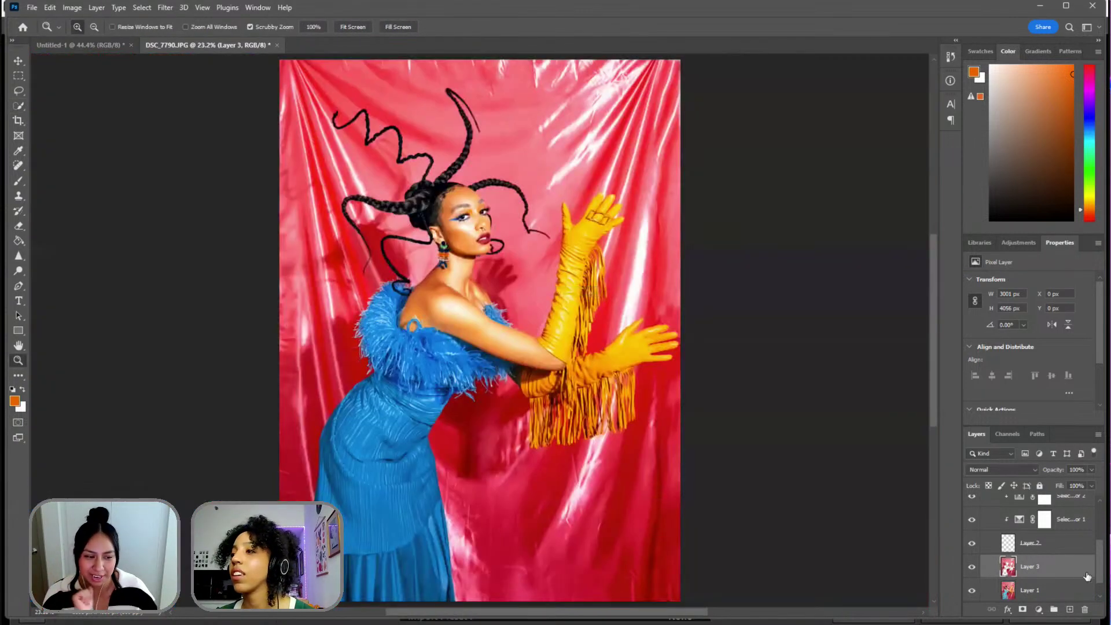
{"action": "left_click_drag", "start_coordinate": [1070, 509], "coordinate": [1059, 599]}
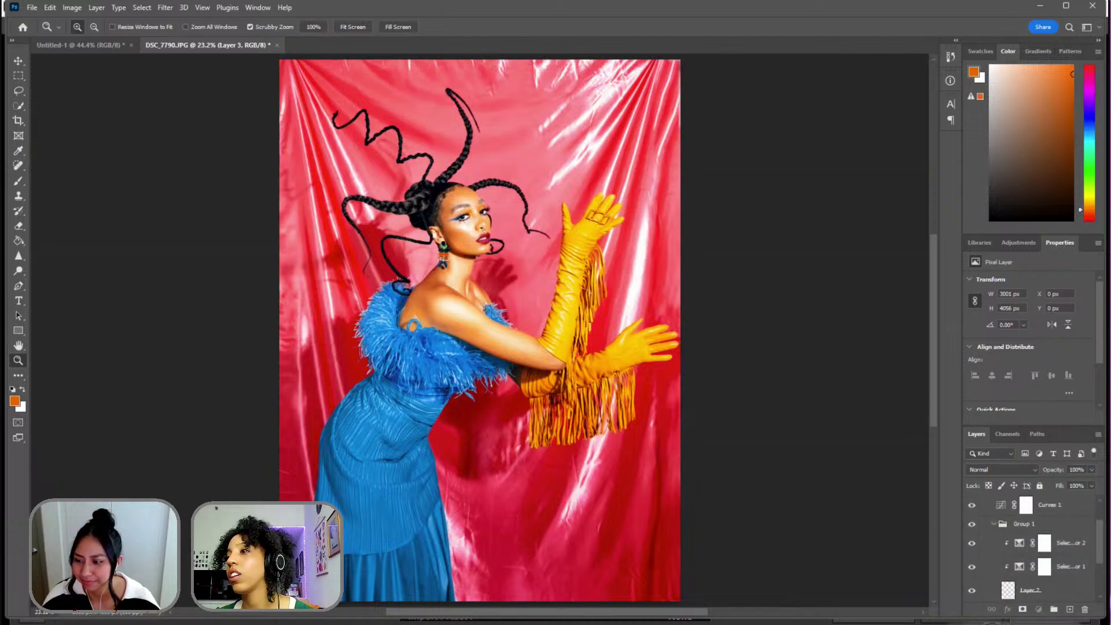
{"action": "mouse_move", "coordinate": [694, 622]}
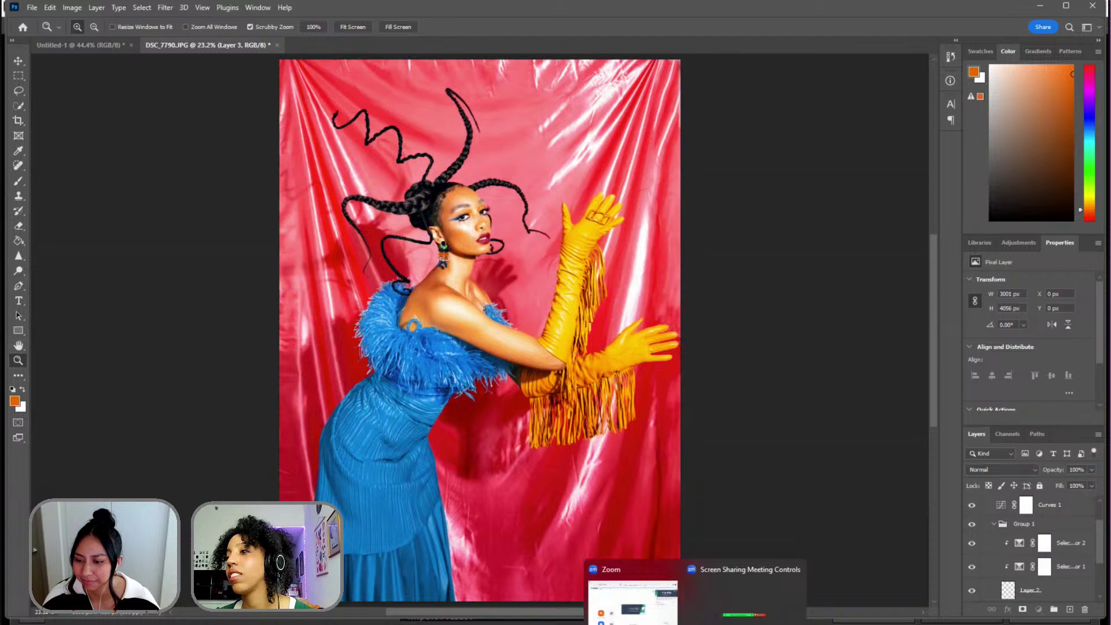
{"action": "scroll", "coordinate": [1050, 544], "scroll_direction": "down", "scroll_amount": 2}
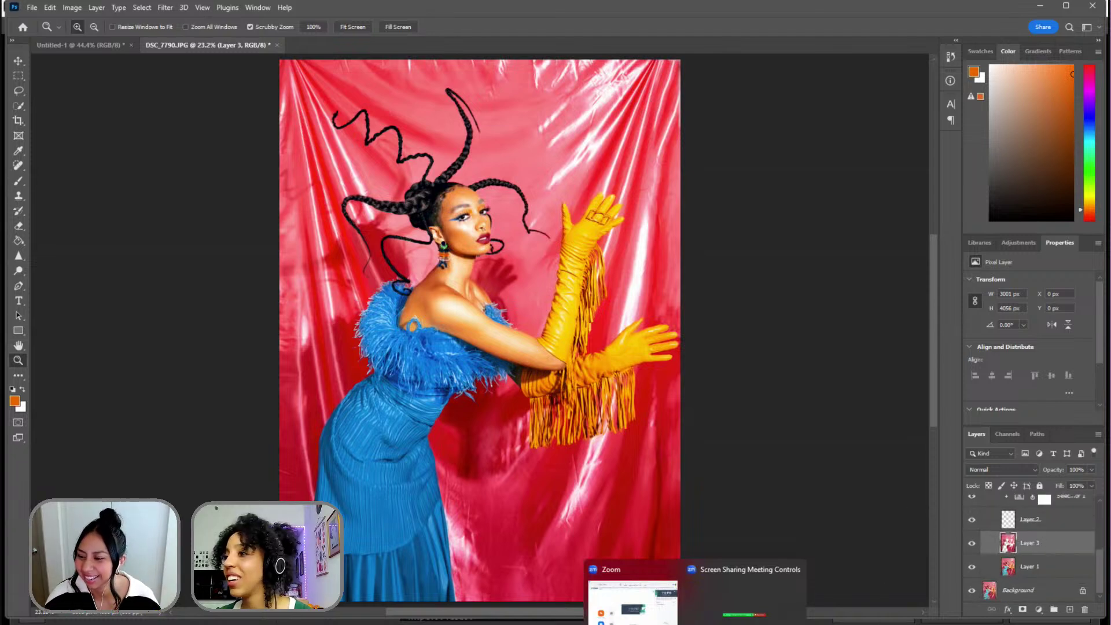
{"action": "left_click", "coordinate": [1017, 244]}
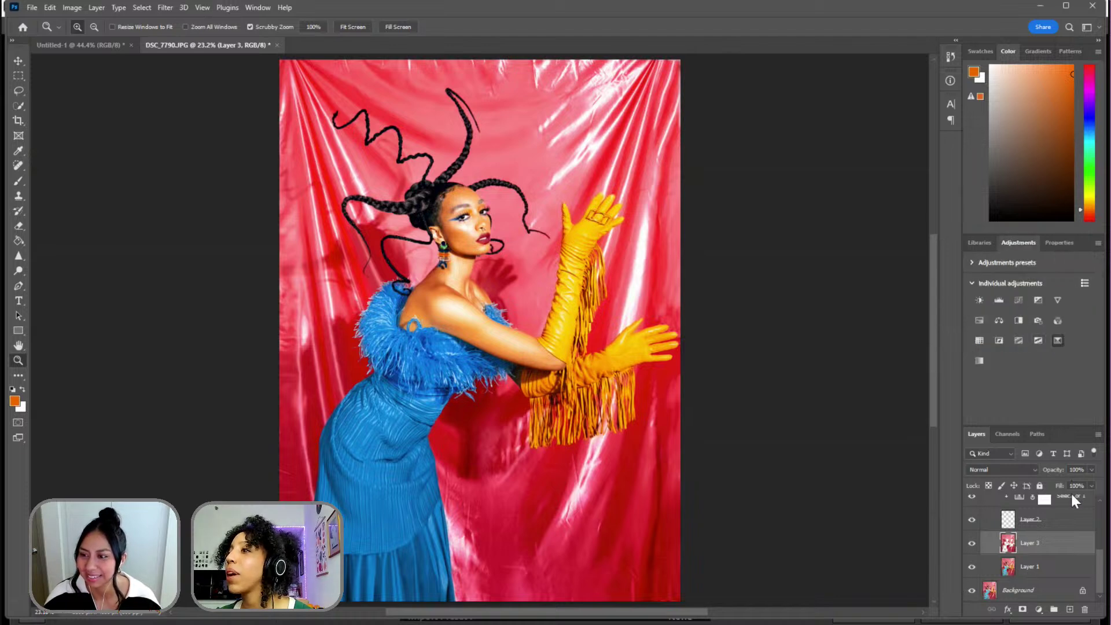
{"action": "right_click", "coordinate": [1090, 544]}
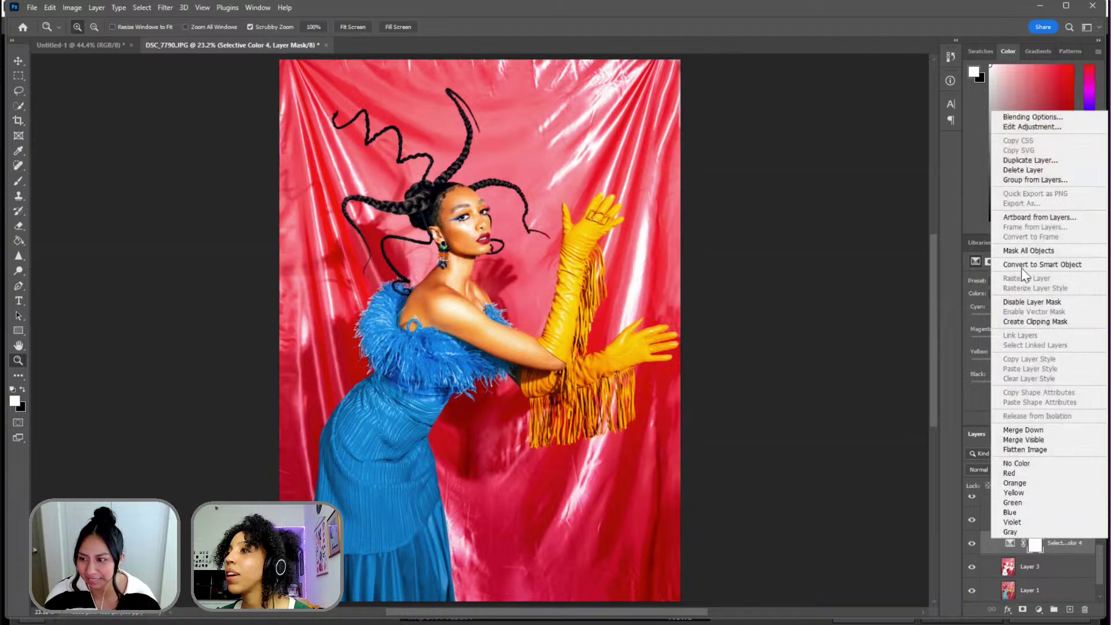
{"action": "left_click", "coordinate": [1036, 321]}
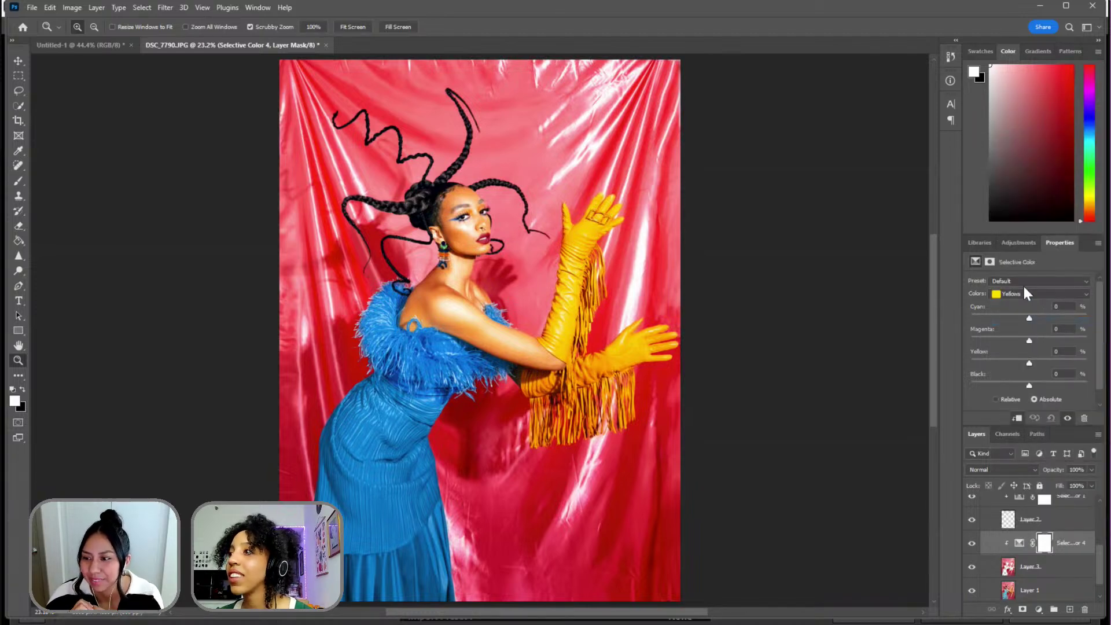
{"action": "left_click", "coordinate": [1082, 552]}
{"action": "key", "text": "Delete"}
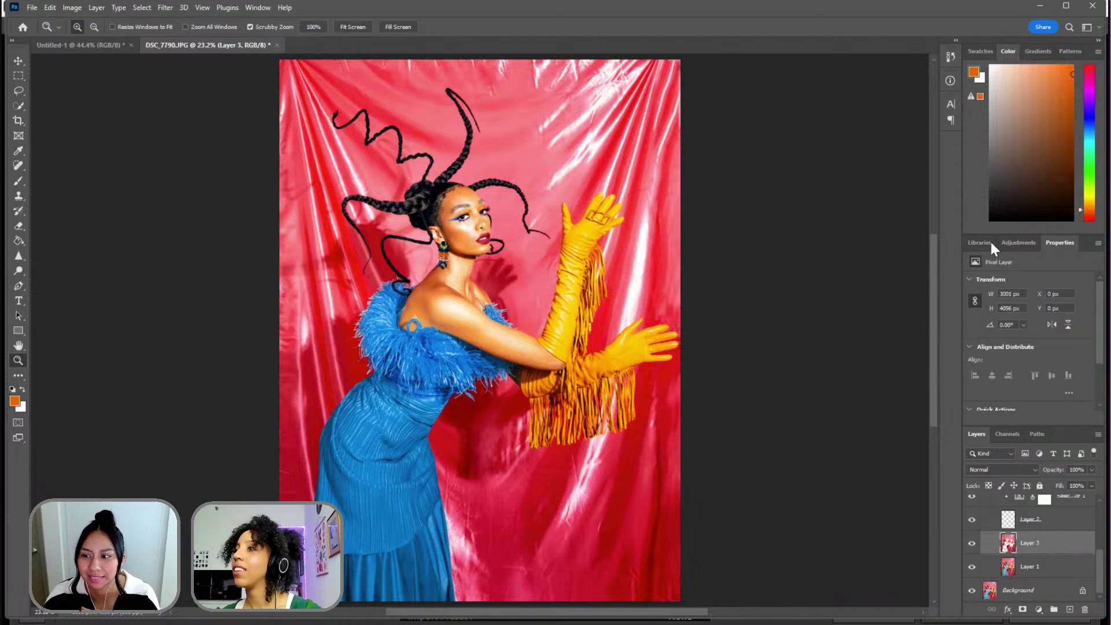
- Add a Hue/Saturation adjustment clipped to the backdrop layer, Layer 3, and target the Reds range
{"action": "left_click", "coordinate": [1017, 243]}
{"action": "left_click", "coordinate": [980, 321]}
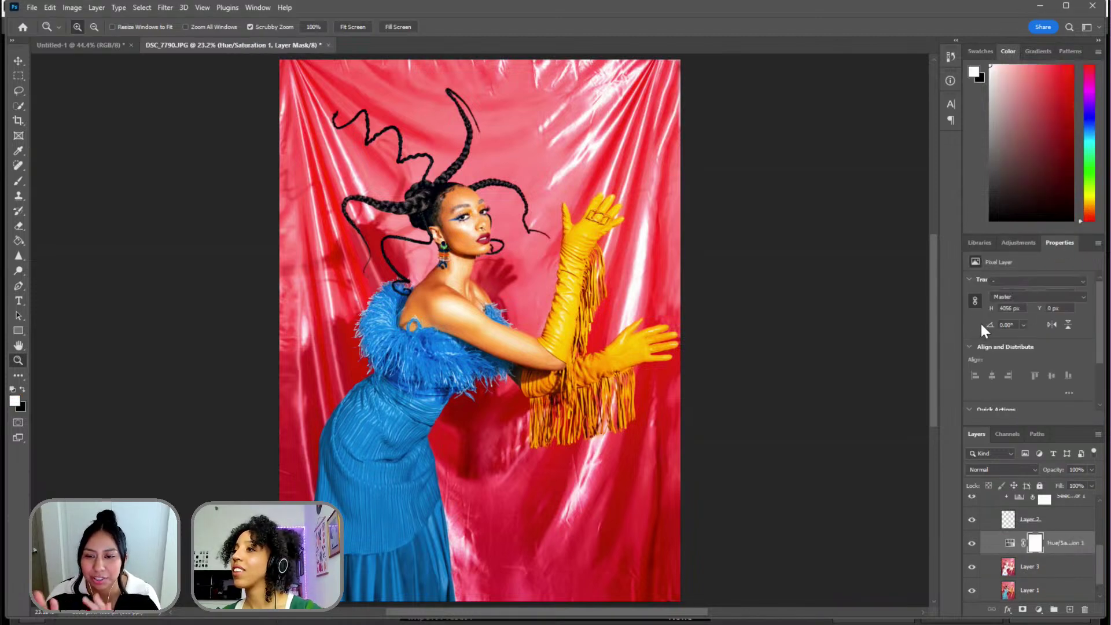
{"action": "right_click", "coordinate": [1089, 544]}
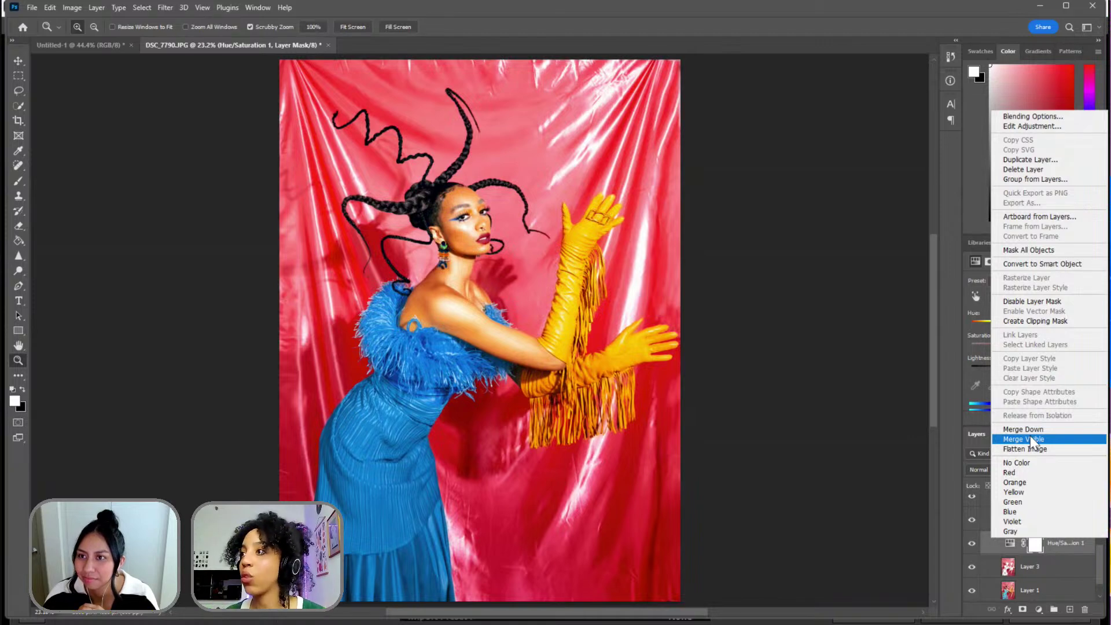
{"action": "left_click", "coordinate": [1045, 323]}
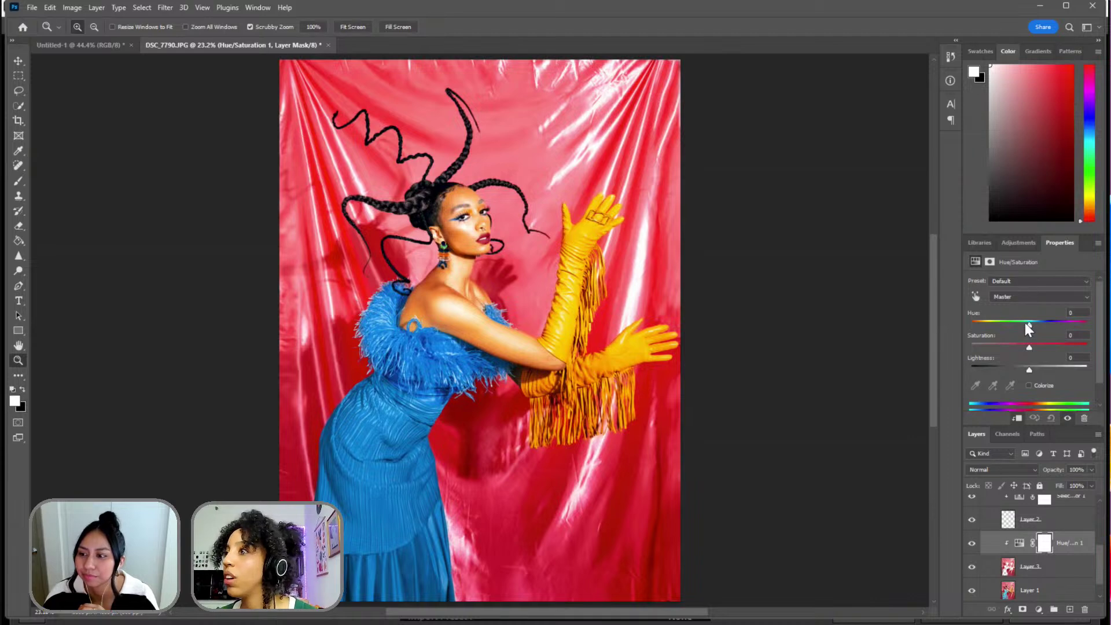
{"action": "left_click", "coordinate": [1022, 296]}
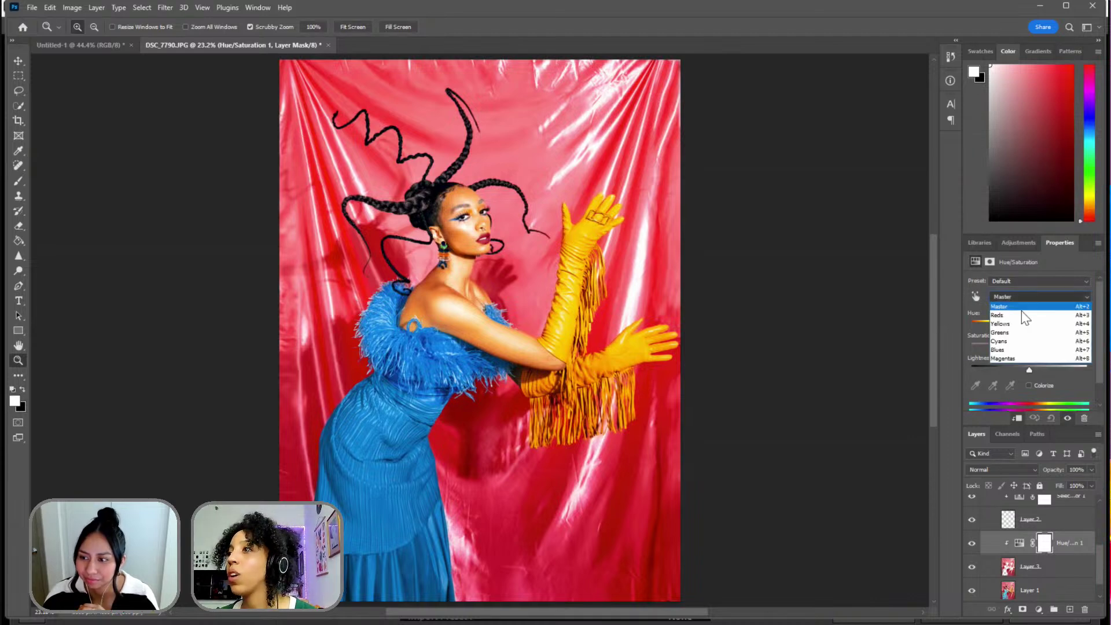
{"action": "left_click", "coordinate": [1023, 306]}
- Try recolouring the backdrop by shifting the Reds hue to -55, -180, -85 and -121
{"action": "left_click_drag", "start_coordinate": [1028, 324], "coordinate": [1019, 325]}
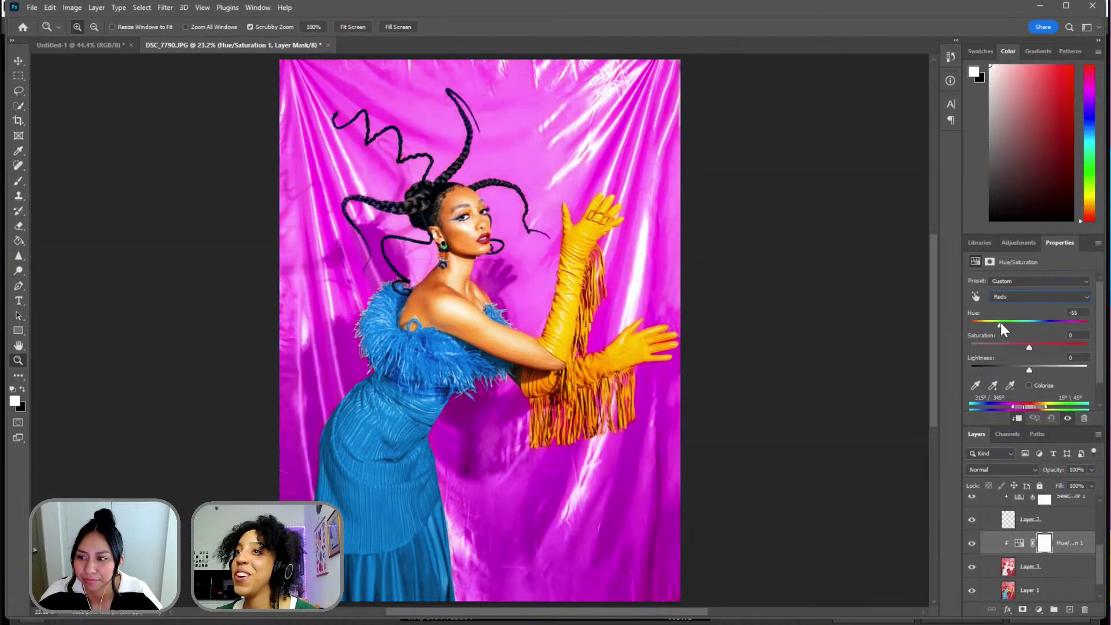
{"action": "left_click_drag", "start_coordinate": [999, 322], "coordinate": [965, 339]}
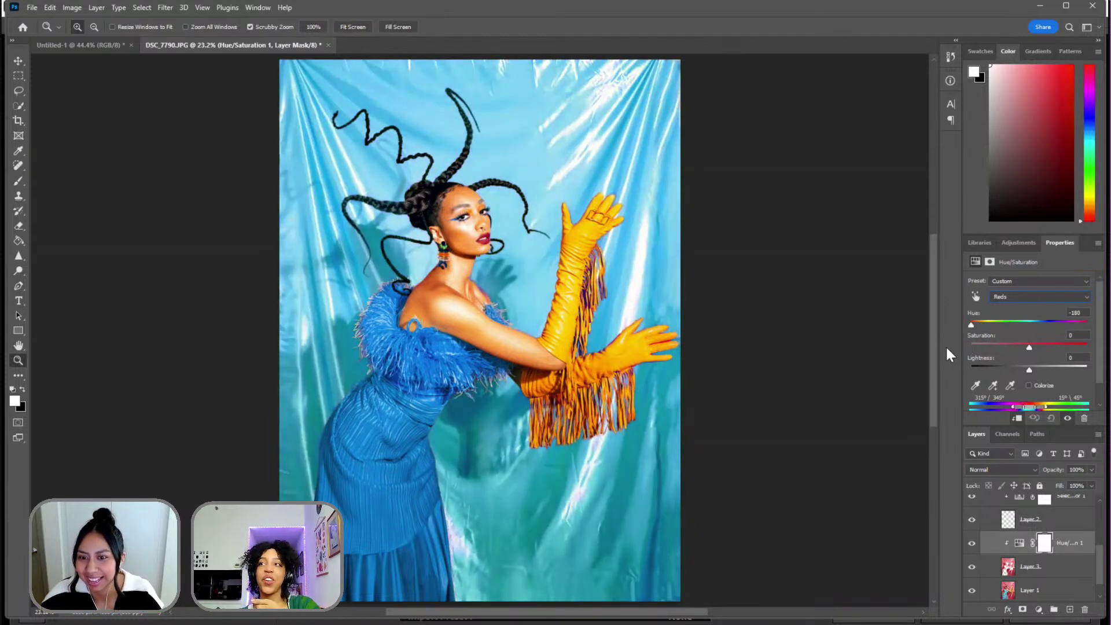
{"action": "left_click_drag", "start_coordinate": [963, 349], "coordinate": [994, 366]}
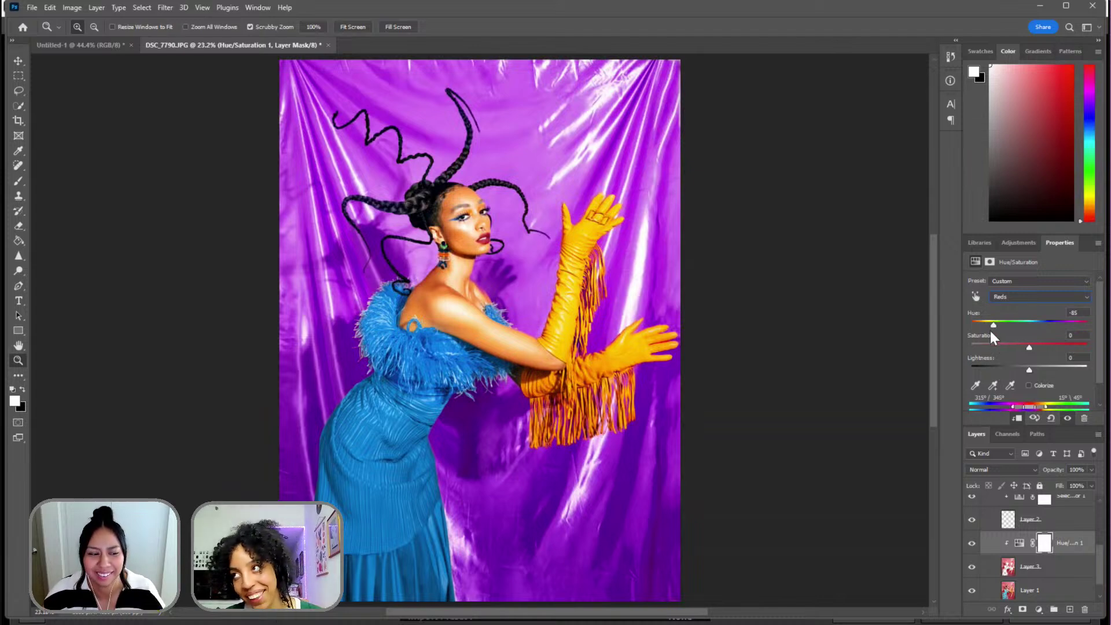
{"action": "left_click_drag", "start_coordinate": [991, 331], "coordinate": [985, 325]}
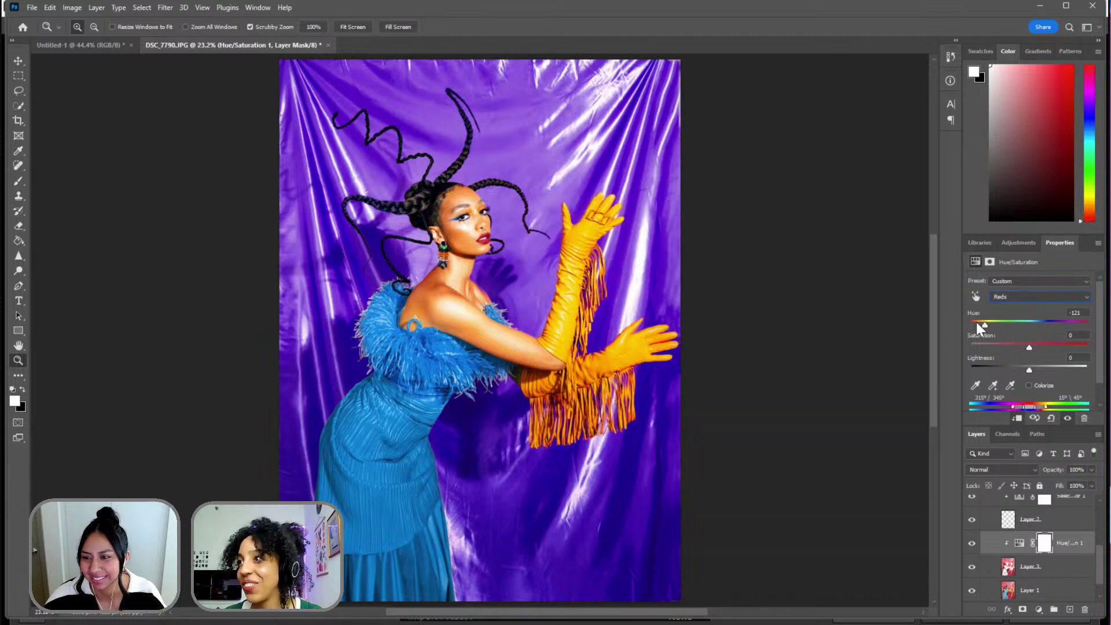
- Set the backdrop's Reds to hue +6, saturation +16 and lightness -5
{"action": "left_click_drag", "start_coordinate": [977, 323], "coordinate": [1034, 340]}
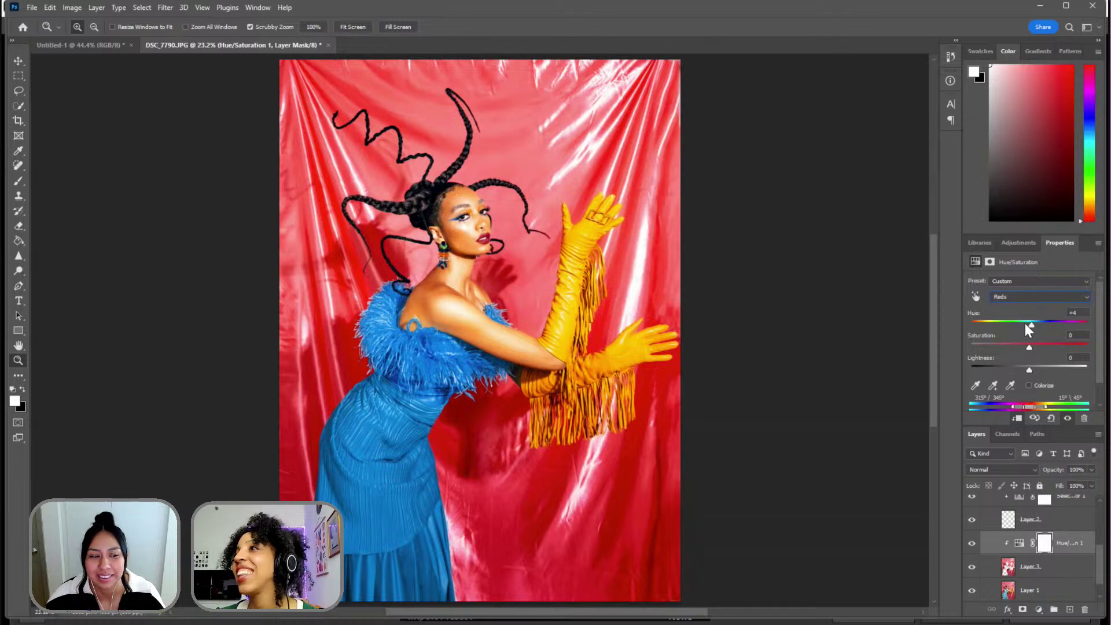
{"action": "mouse_move", "coordinate": [1016, 324]}
{"action": "left_mouse_down"}
{"action": "mouse_move", "coordinate": [995, 327]}
{"action": "mouse_move", "coordinate": [1040, 328]}
{"action": "mouse_move", "coordinate": [1032, 333]}
{"action": "left_mouse_up"}
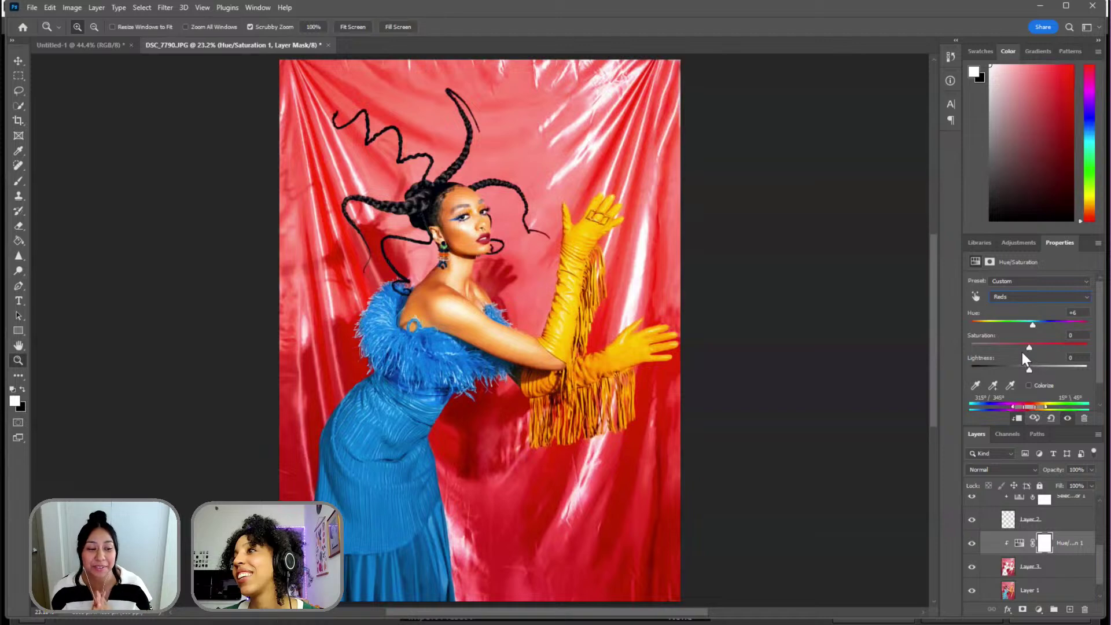
{"action": "mouse_move", "coordinate": [1022, 350]}
{"action": "left_mouse_down"}
{"action": "mouse_move", "coordinate": [1039, 346]}
{"action": "mouse_move", "coordinate": [1012, 370]}
{"action": "mouse_move", "coordinate": [1022, 367]}
{"action": "left_mouse_up"}
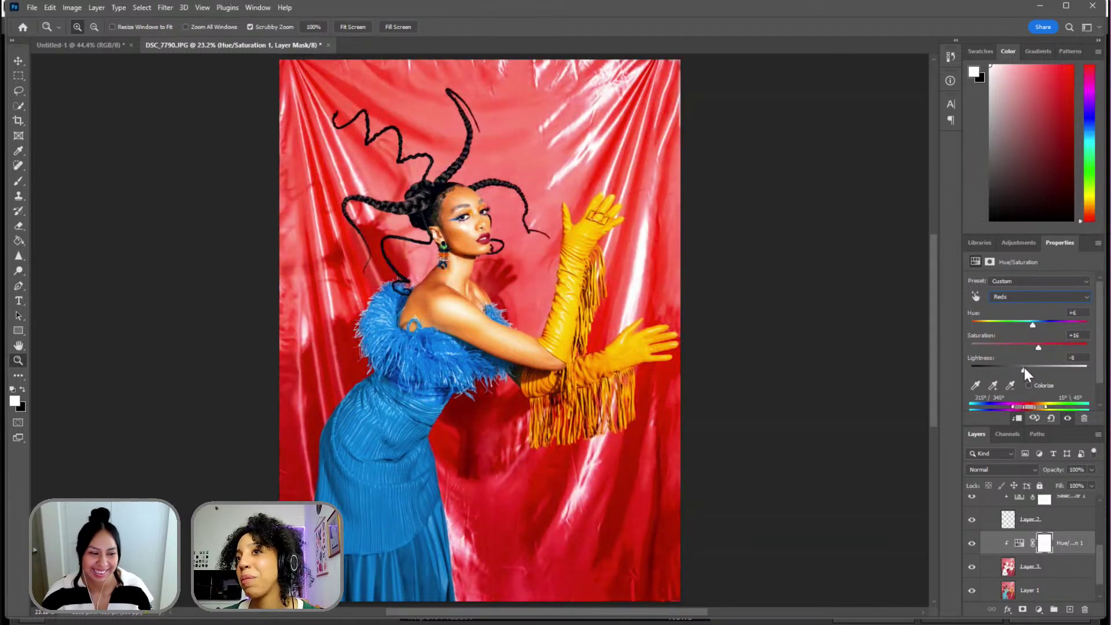
- Try Reds hue shifts of -14, -97 and -136 on the backdrop, hiding and showing Group 2 to compare
{"action": "left_click", "coordinate": [1019, 325]}
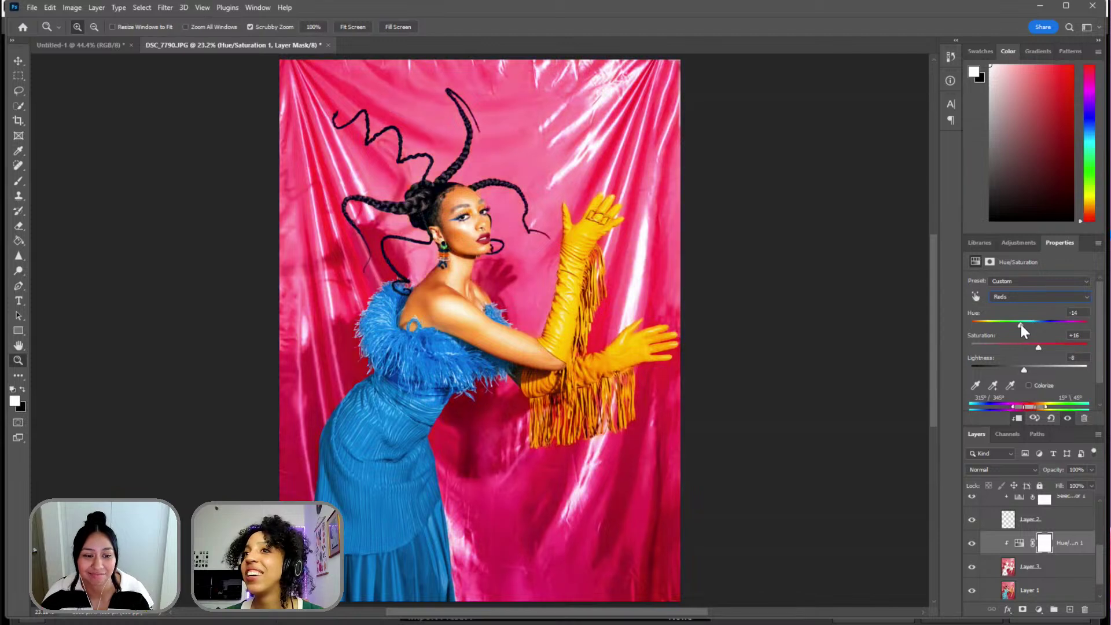
{"action": "left_click_drag", "start_coordinate": [999, 327], "coordinate": [991, 328]}
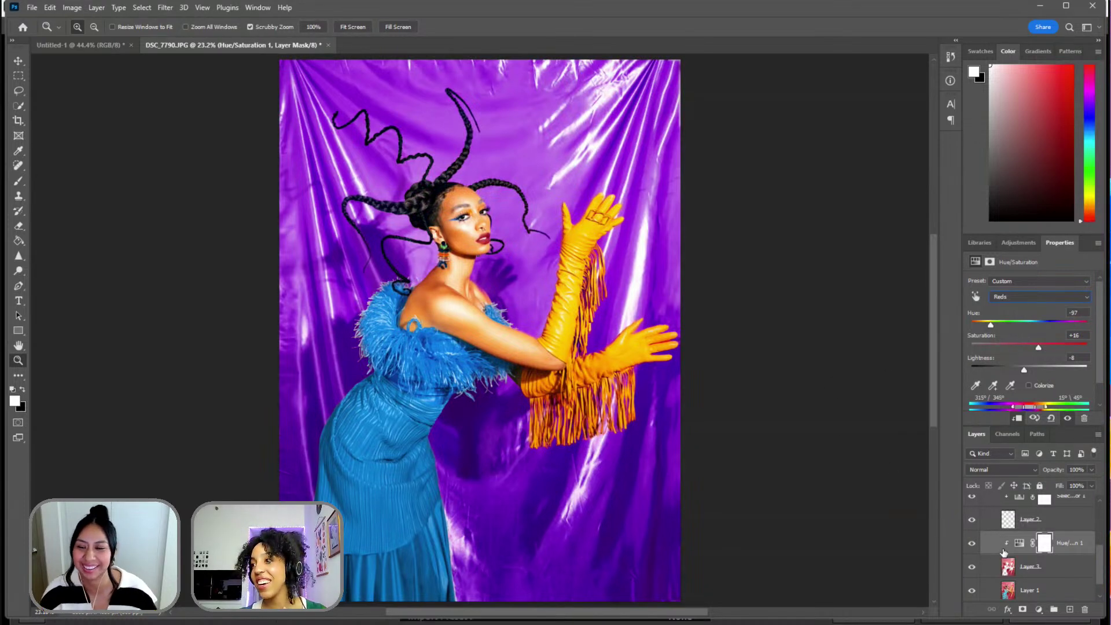
{"action": "scroll", "coordinate": [1004, 552], "scroll_direction": "up", "scroll_amount": 5}
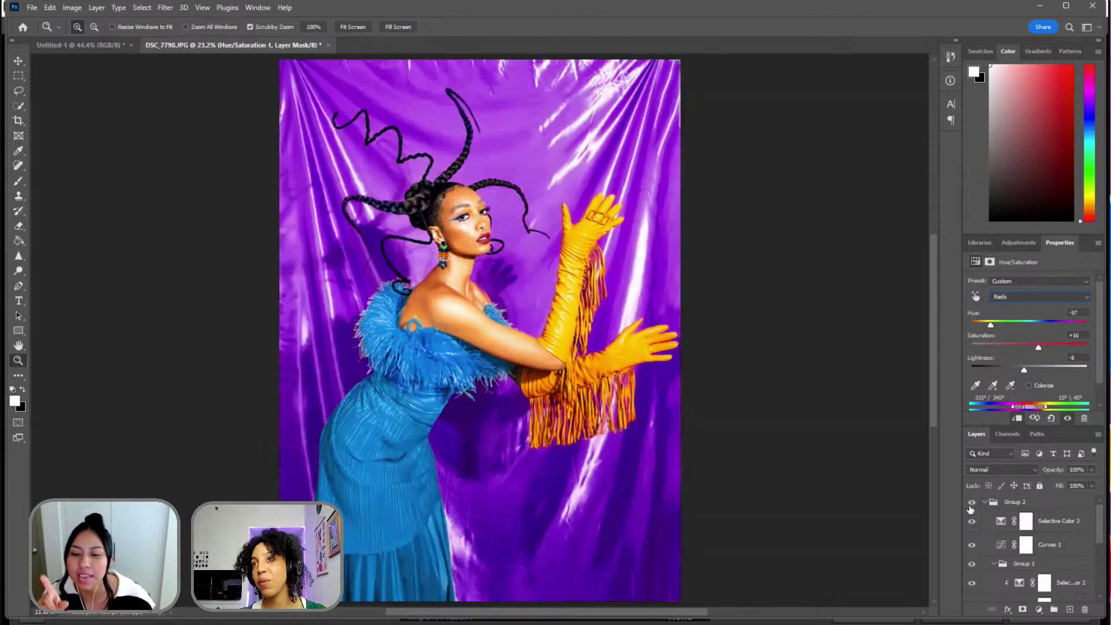
{"action": "left_click", "coordinate": [971, 503]}
{"action": "left_click", "coordinate": [971, 503]}
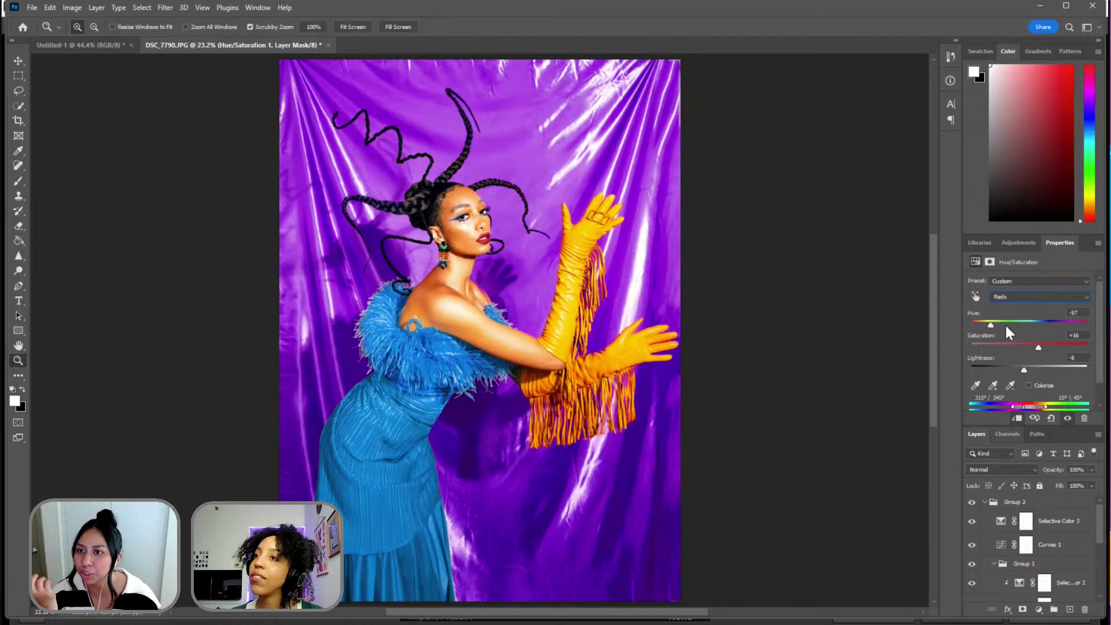
{"action": "left_click_drag", "start_coordinate": [1005, 324], "coordinate": [982, 339]}
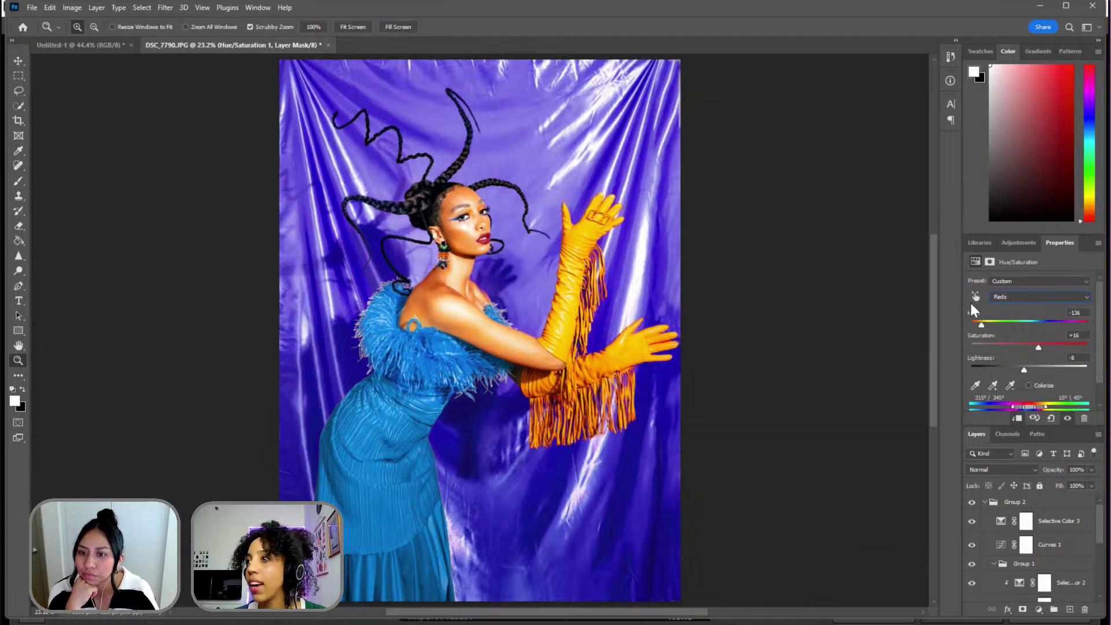
- Try shifting the backdrop's Yellows hue to -42, -23 and -180, and return it to 0
{"action": "left_click", "coordinate": [1002, 297]}
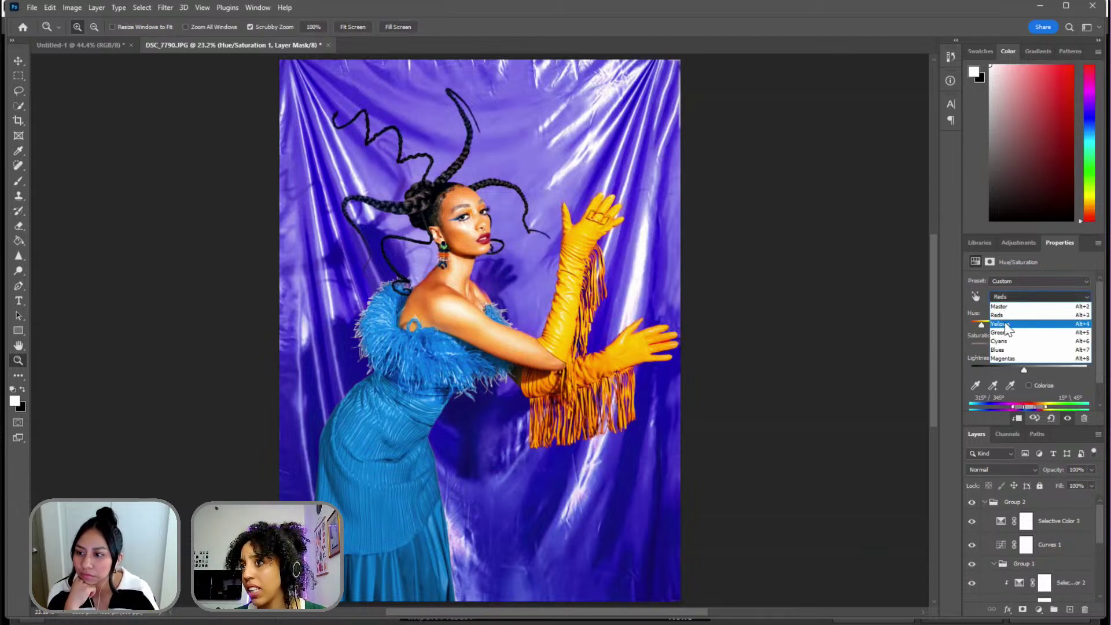
{"action": "left_click", "coordinate": [1006, 325]}
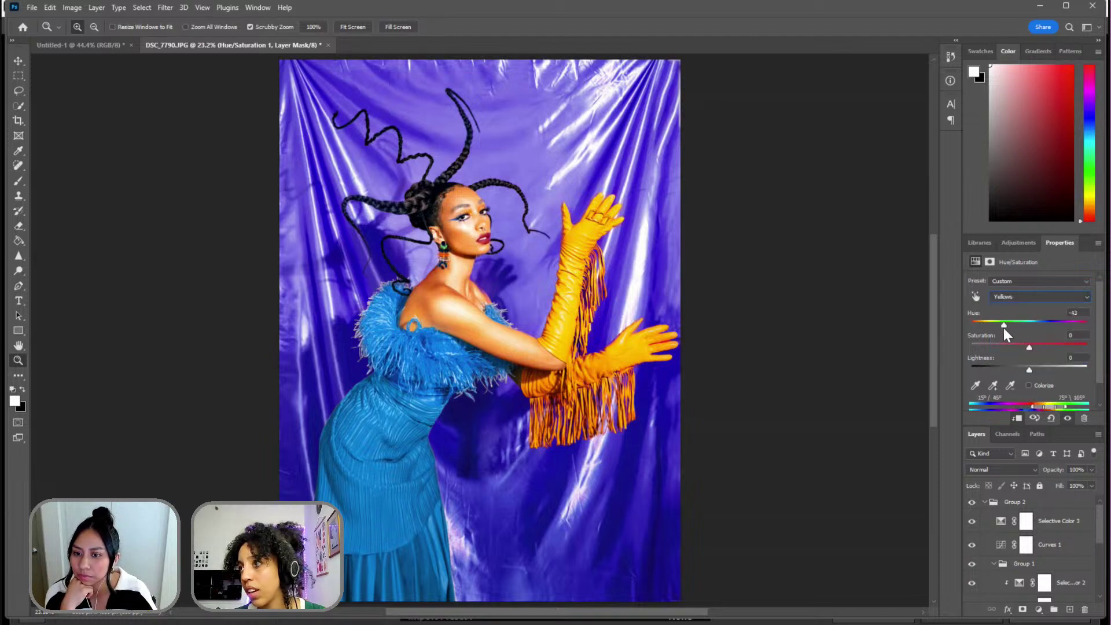
{"action": "mouse_move", "coordinate": [1007, 324]}
{"action": "left_mouse_down"}
{"action": "mouse_move", "coordinate": [1042, 324]}
{"action": "mouse_move", "coordinate": [994, 324]}
{"action": "mouse_move", "coordinate": [1015, 324]}
{"action": "left_mouse_up"}
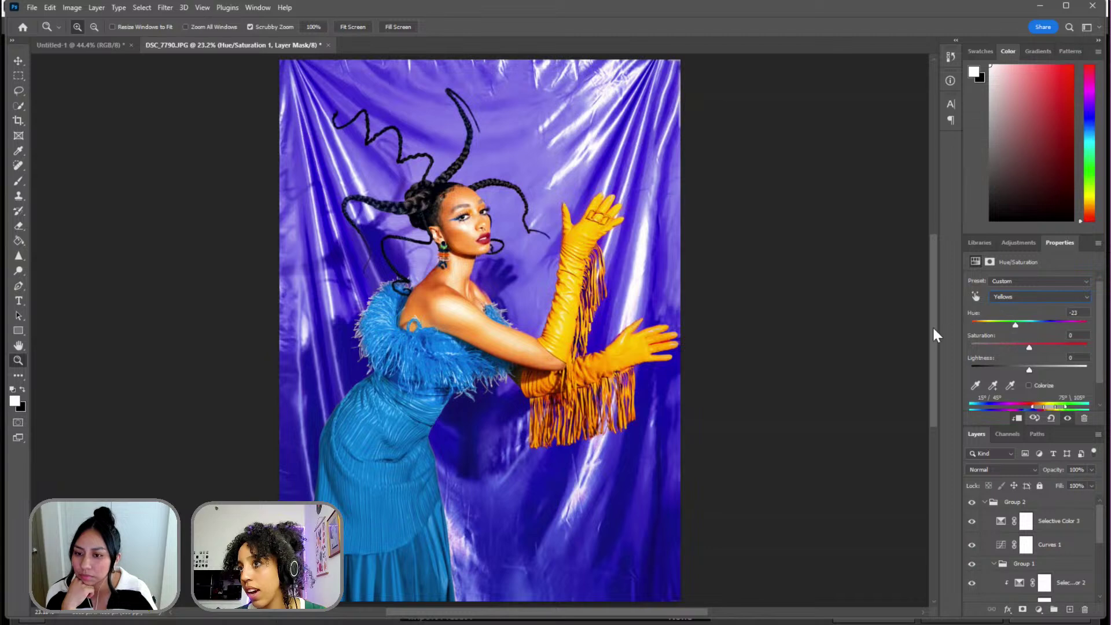
{"action": "left_click_drag", "start_coordinate": [933, 329], "coordinate": [935, 330]}
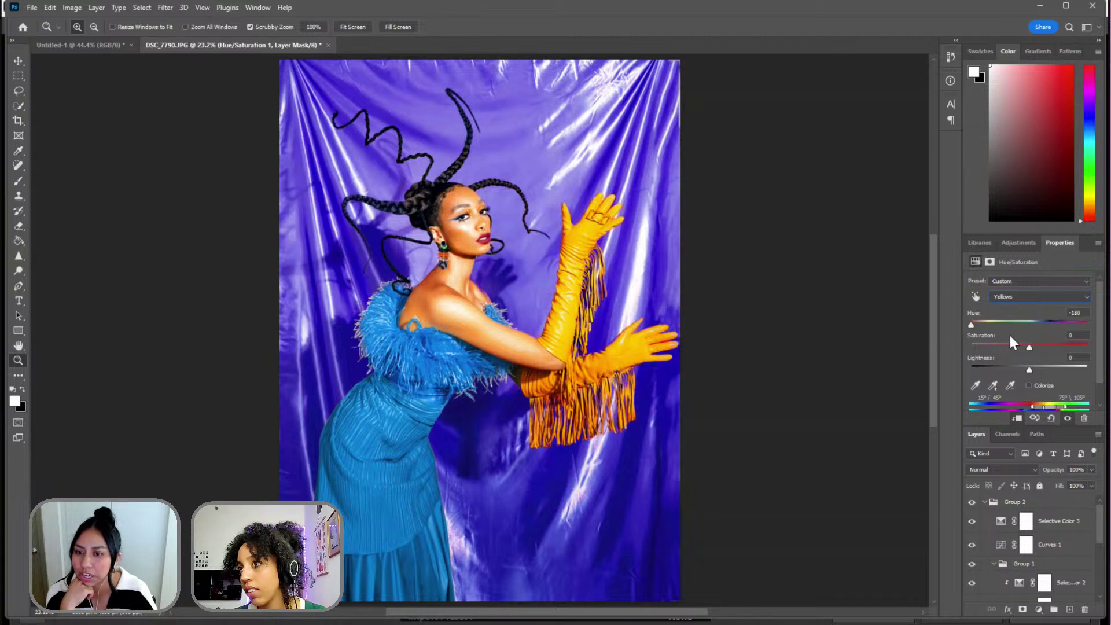
{"action": "key", "text": "ctrl+z"}
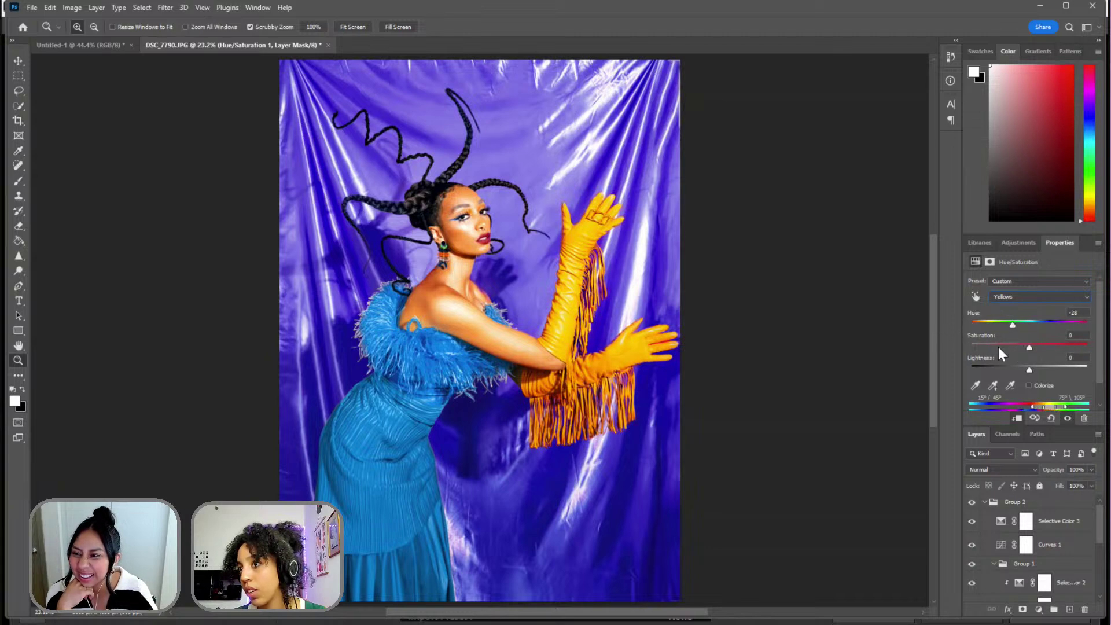
{"action": "left_click_drag", "start_coordinate": [999, 347], "coordinate": [946, 370]}
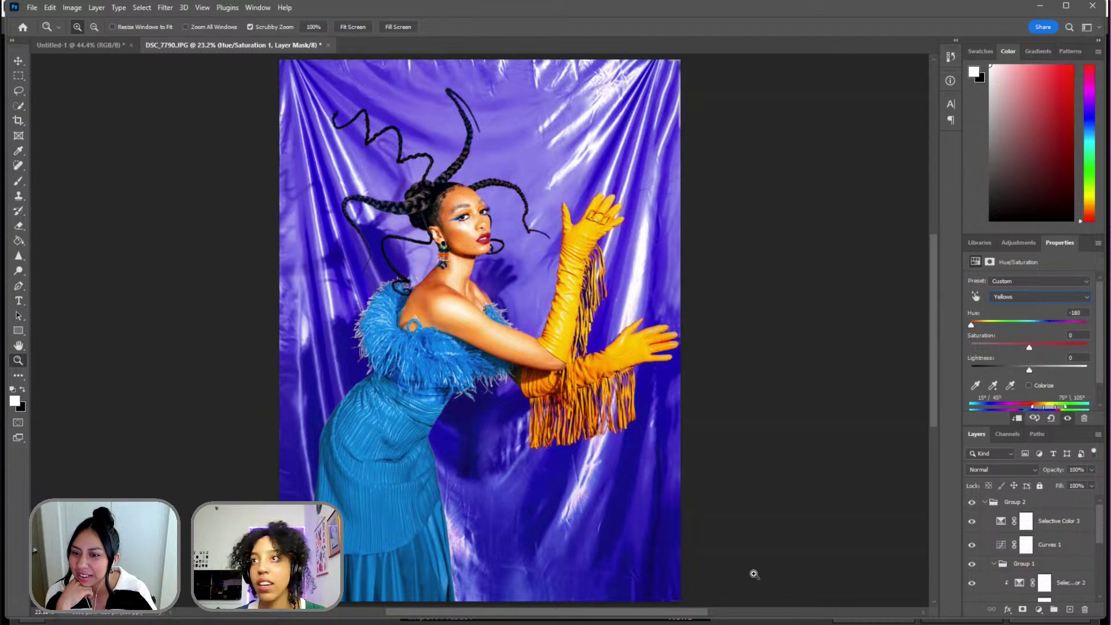
{"action": "left_click", "coordinate": [1028, 322]}
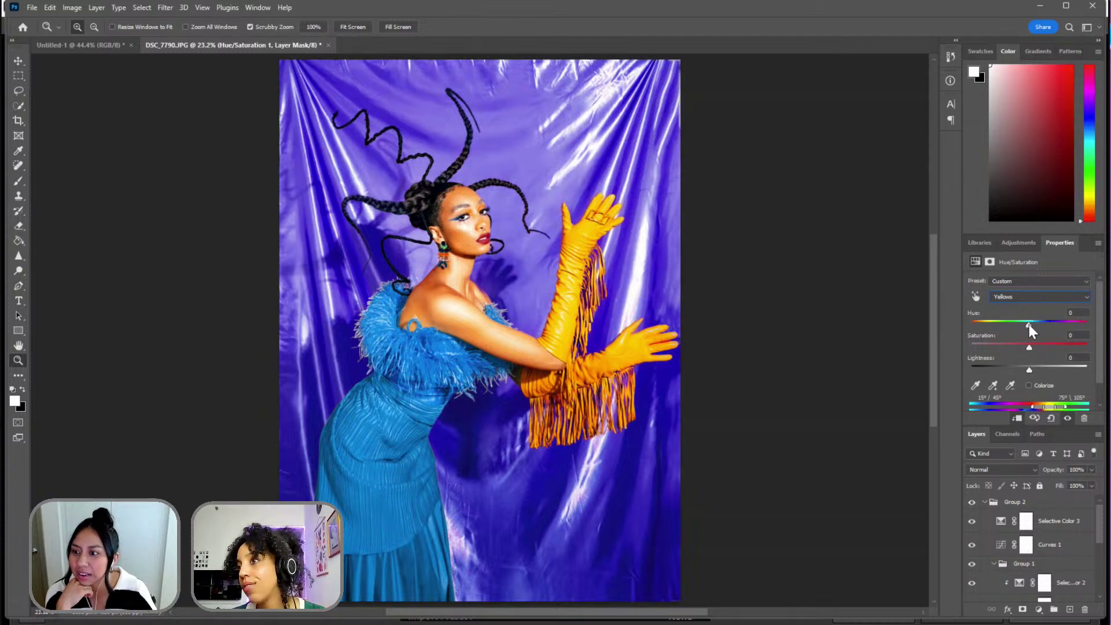
- Target the Magentas range of the backdrop's Hue/Saturation adjustment and set its hue to -72
{"action": "left_click", "coordinate": [1022, 298]}
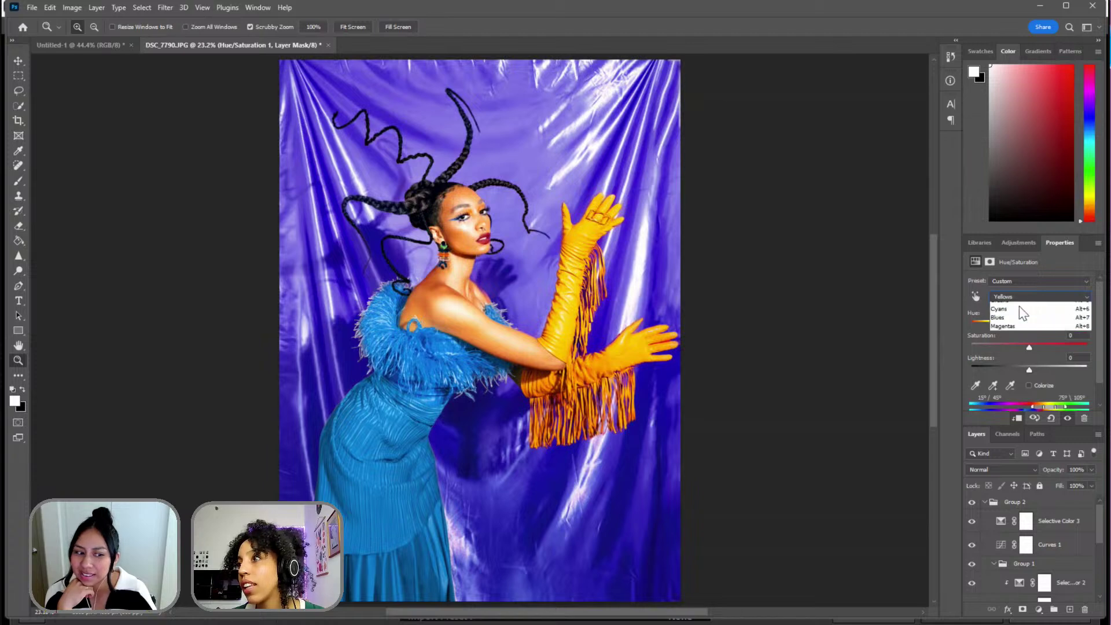
{"action": "left_click", "coordinate": [1026, 326]}
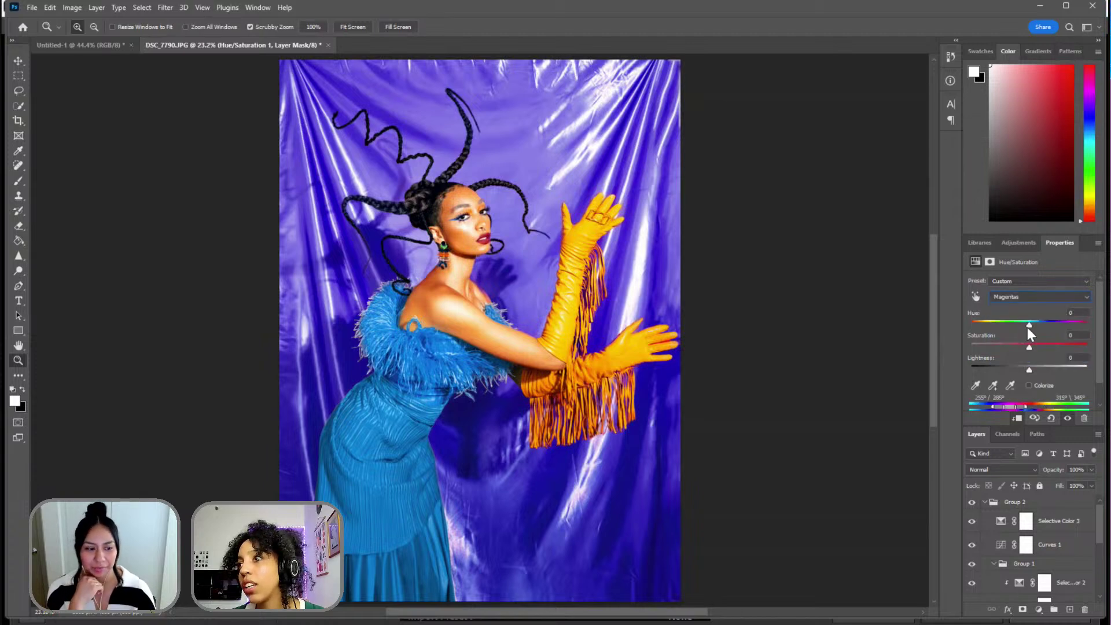
{"action": "left_click", "coordinate": [996, 323]}
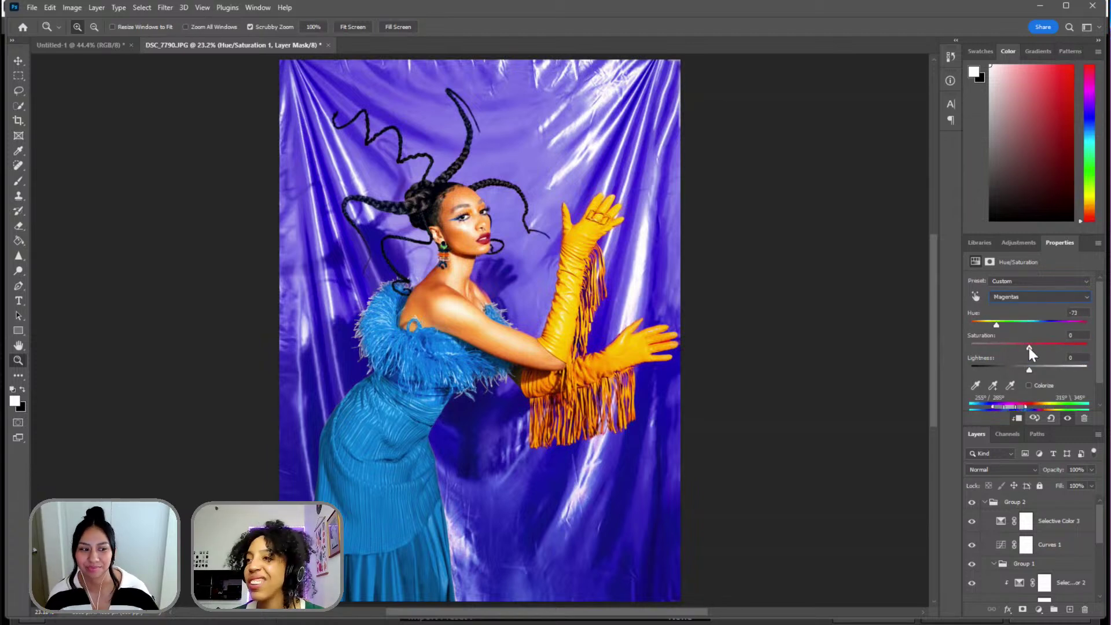
- Return to the Reds range of the backdrop adjustment and set its hue to +2 and lightness to -16
{"action": "left_click", "coordinate": [1008, 298]}
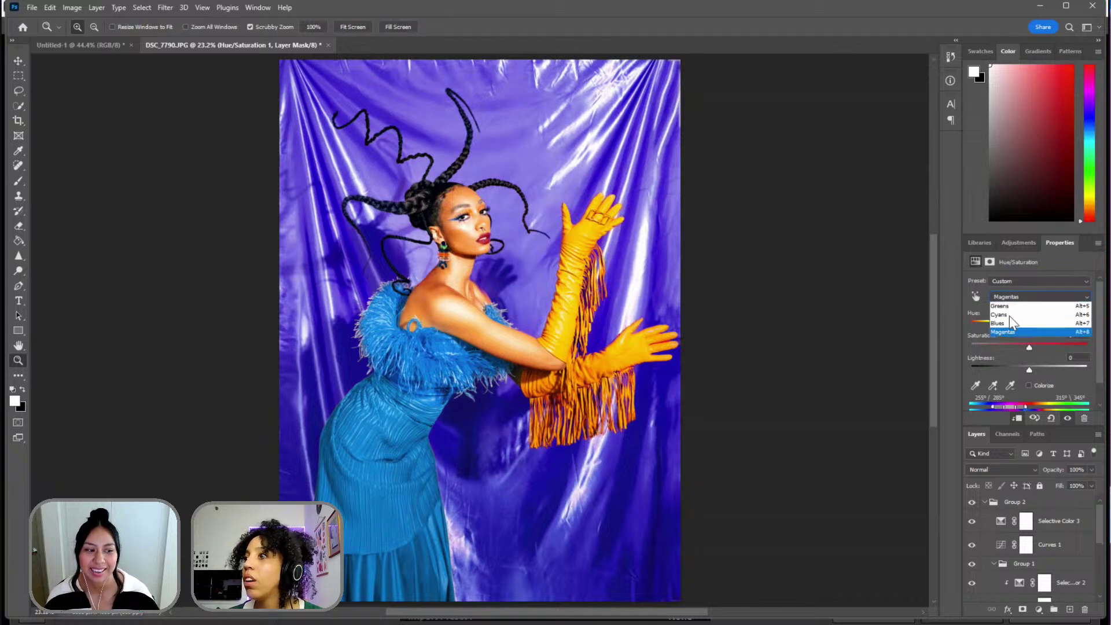
{"action": "left_click", "coordinate": [1004, 316]}
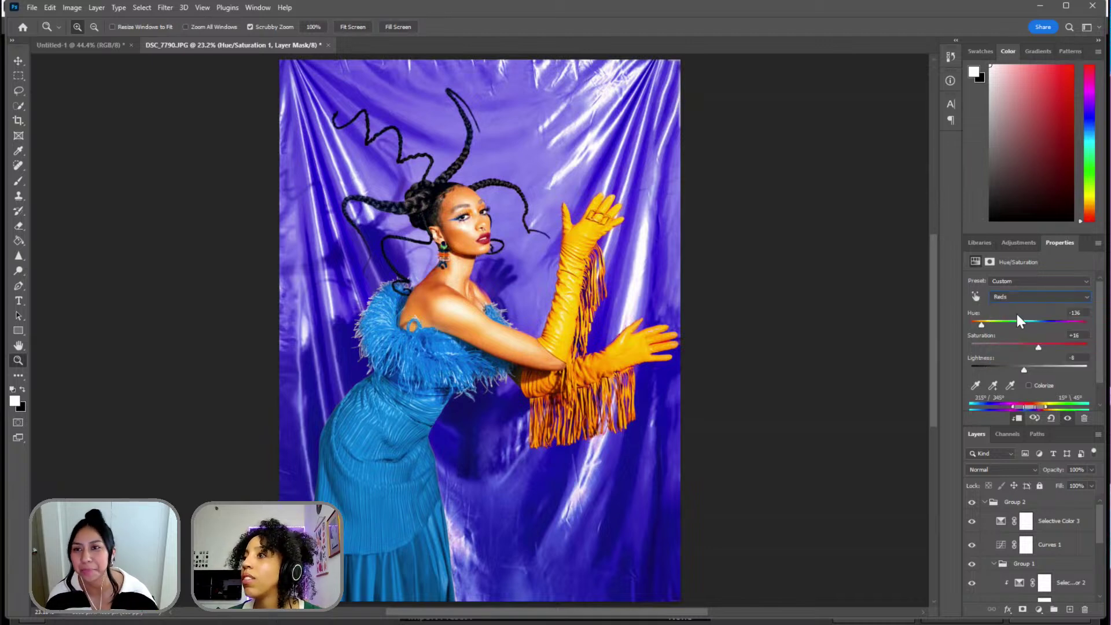
{"action": "left_click", "coordinate": [1015, 322]}
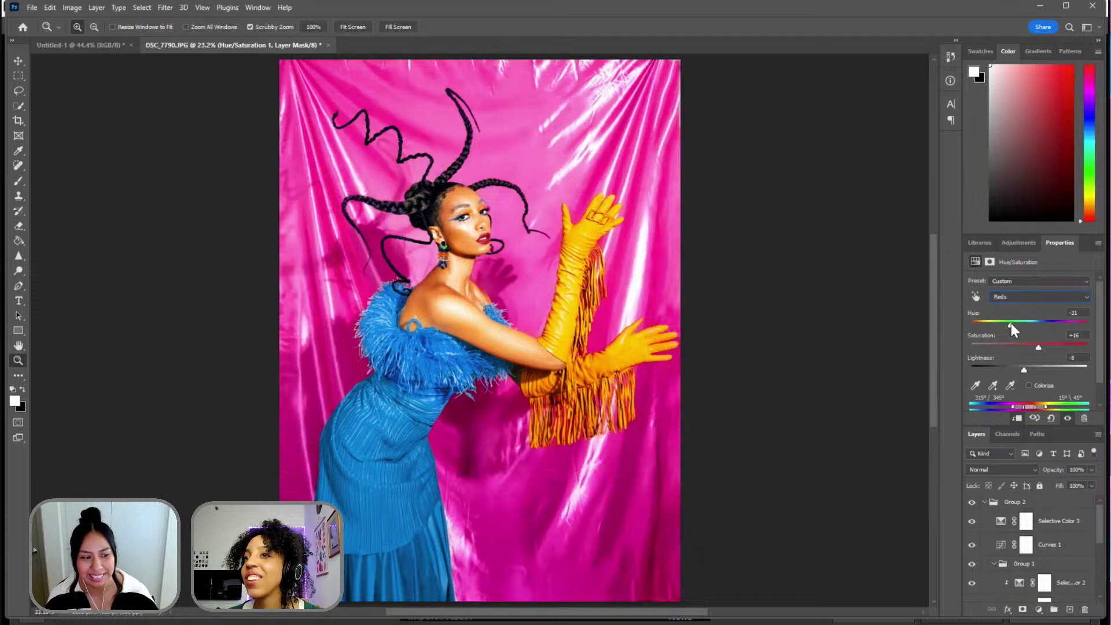
{"action": "mouse_move", "coordinate": [1011, 322]}
{"action": "left_mouse_down"}
{"action": "mouse_move", "coordinate": [996, 321]}
{"action": "mouse_move", "coordinate": [1030, 320]}
{"action": "left_mouse_up"}
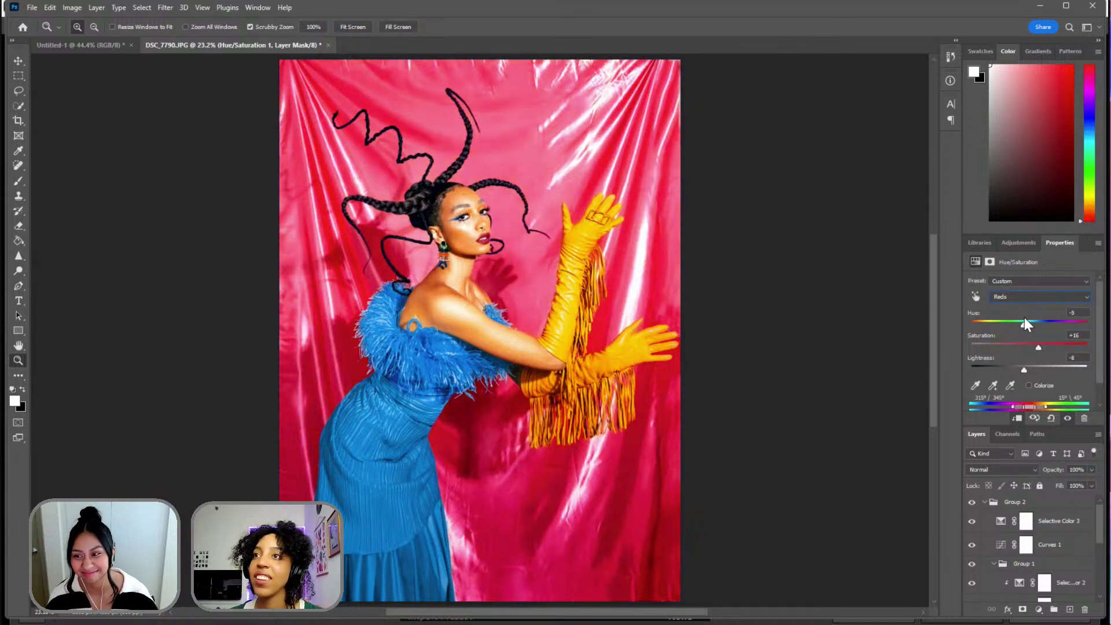
{"action": "left_click_drag", "start_coordinate": [1025, 318], "coordinate": [1017, 369]}
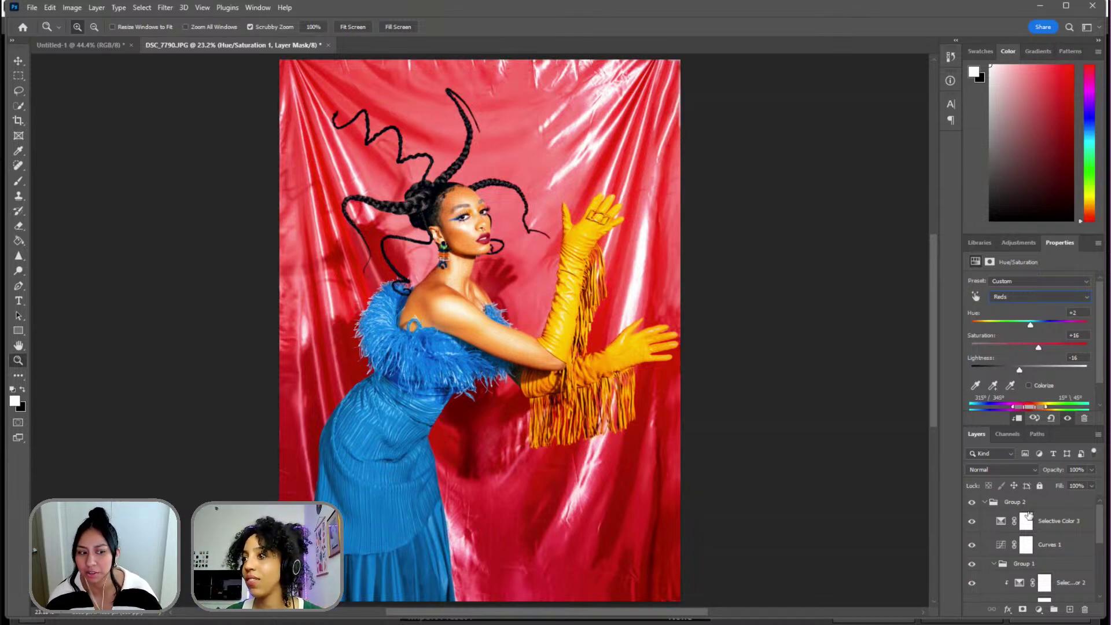
- Compare the portrait before and after the edits by hiding and showing Group 2 twice
{"action": "left_click", "coordinate": [973, 507]}
{"action": "left_click", "coordinate": [973, 506]}
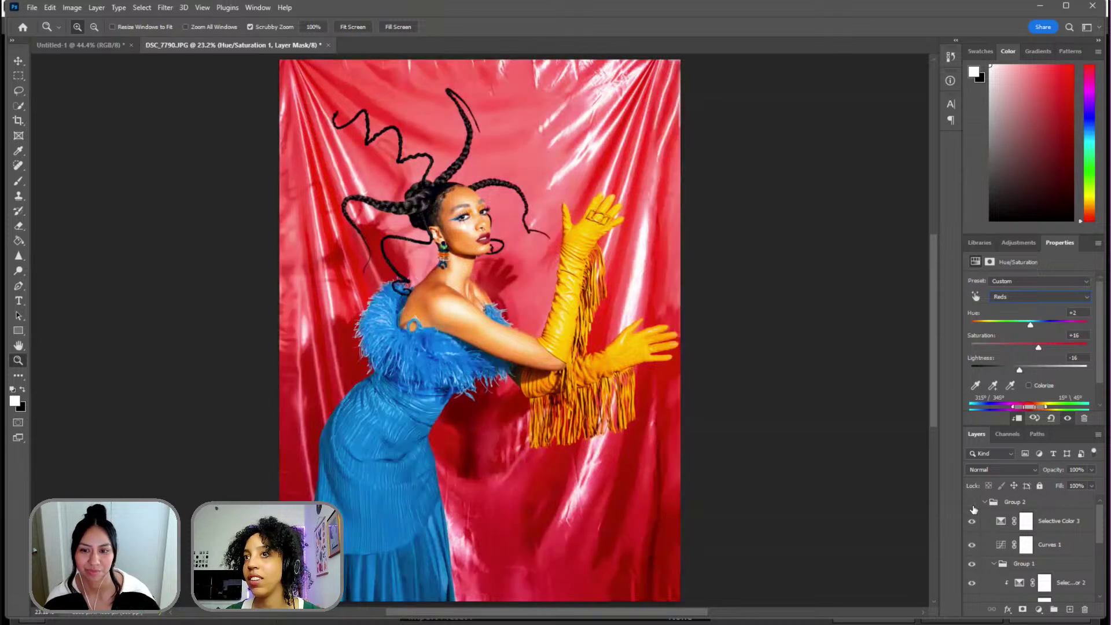
{"action": "left_click", "coordinate": [972, 504]}
{"action": "left_click", "coordinate": [972, 504]}
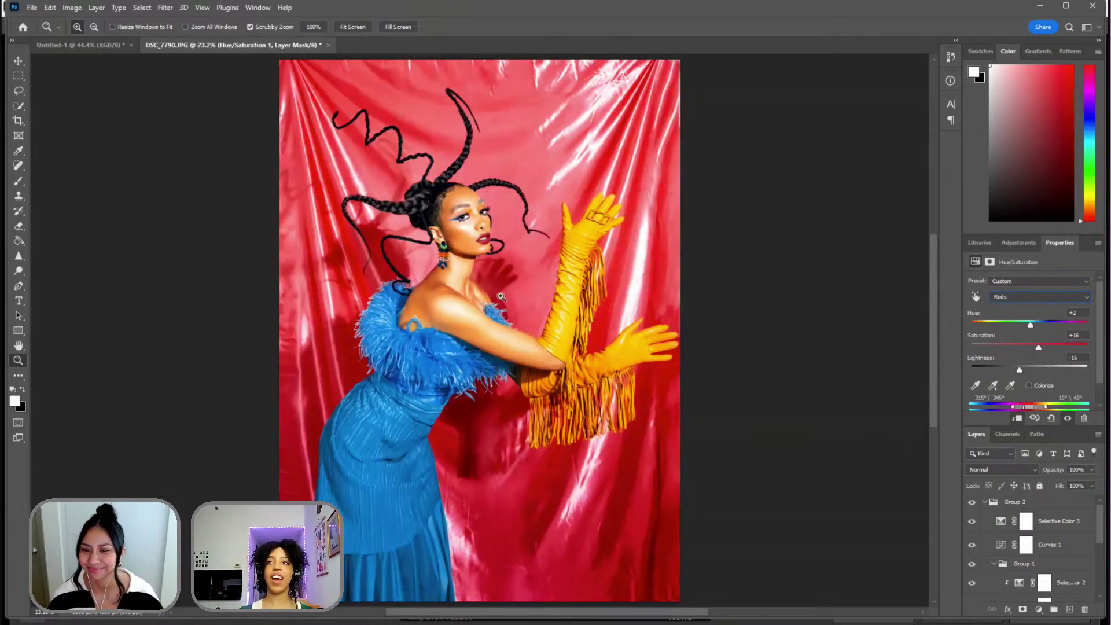
- Review the available export options for the edited portrait and leave without exporting
{"action": "left_click", "coordinate": [1012, 243]}
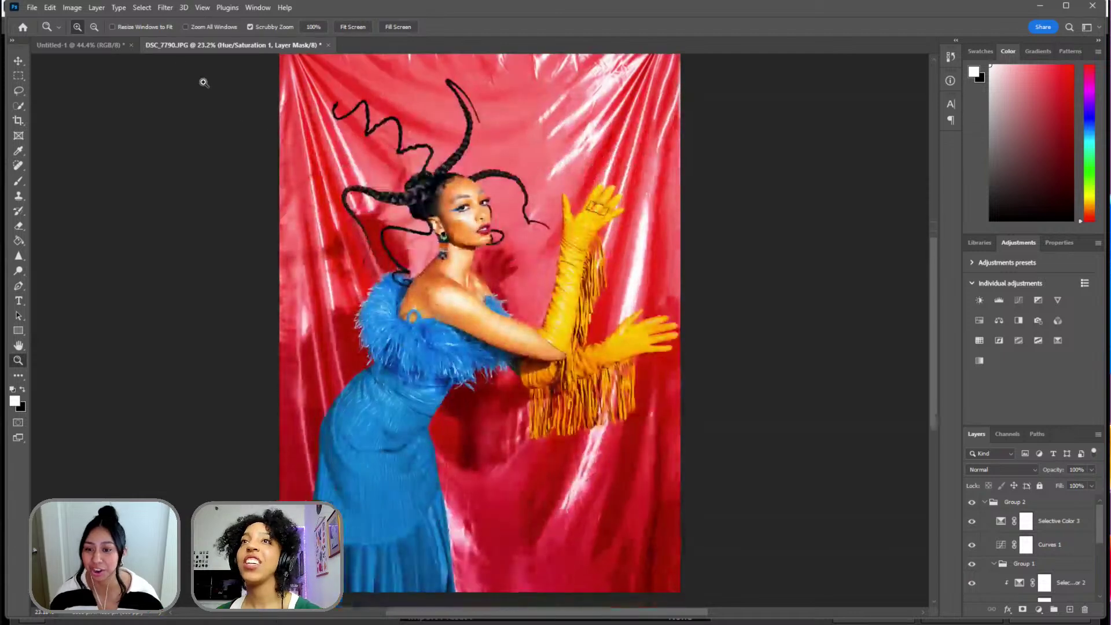
{"action": "left_click", "coordinate": [32, 7]}
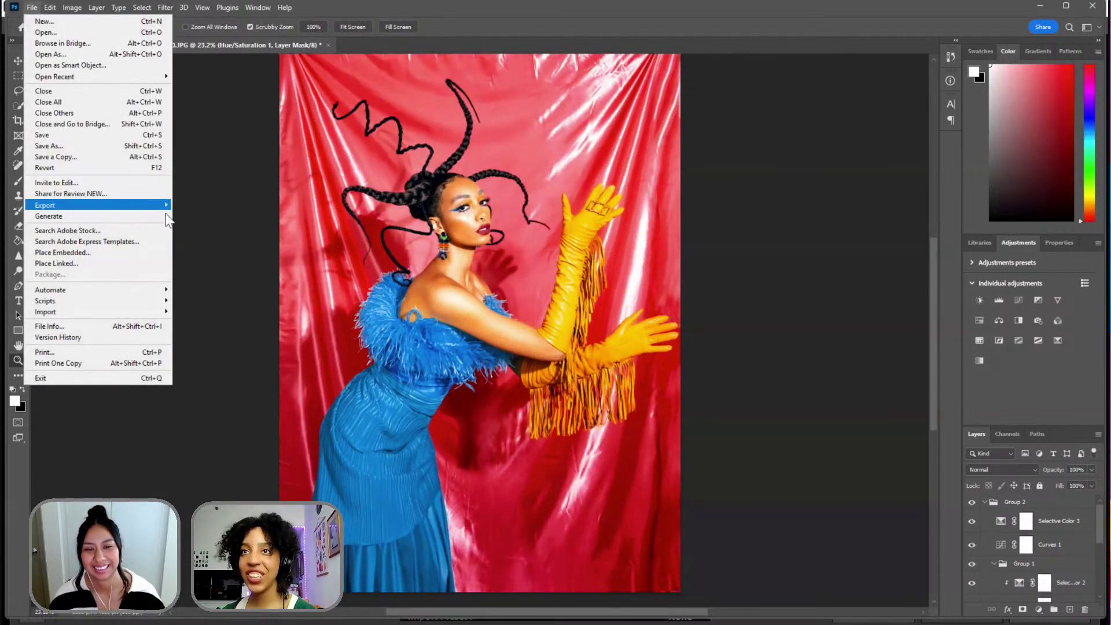
{"action": "mouse_move", "coordinate": [119, 207]}
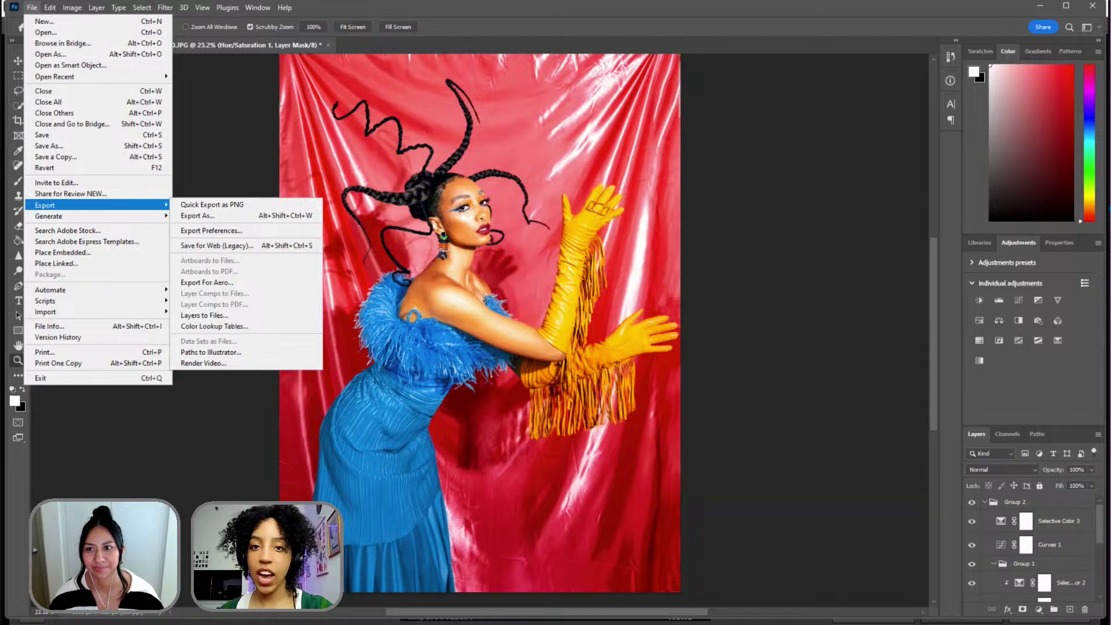
{"action": "key", "text": "Escape"}
- Switch to File Explorer and look through the photo-shoot thumbnails in the open 16mm Package subfolder at full window size
{"action": "key", "text": "super+Left"}
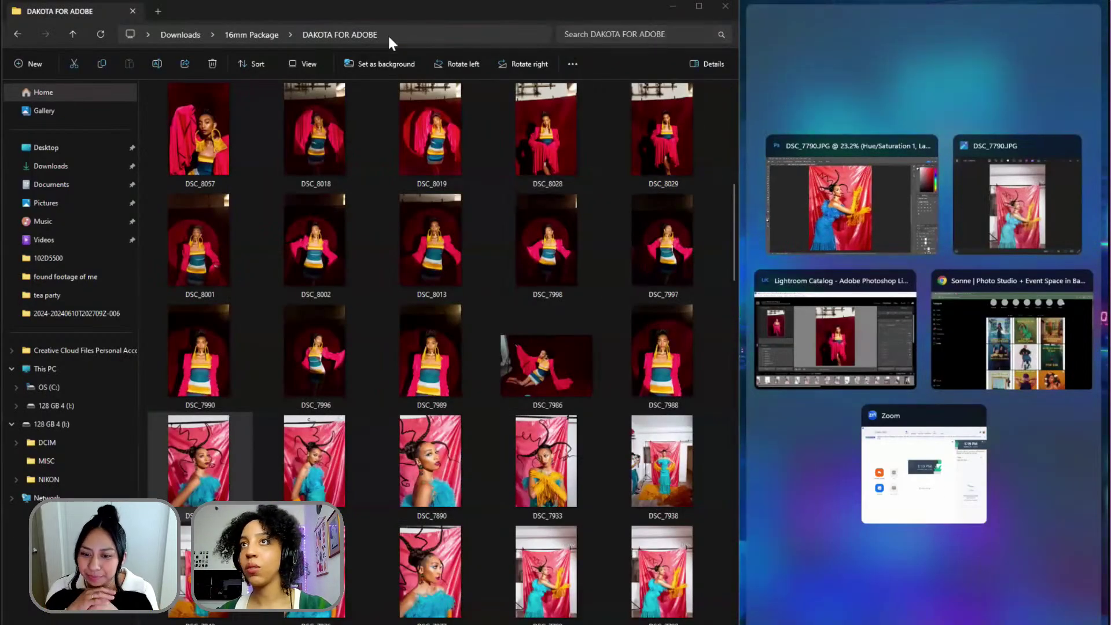
{"action": "left_click", "coordinate": [360, 17]}
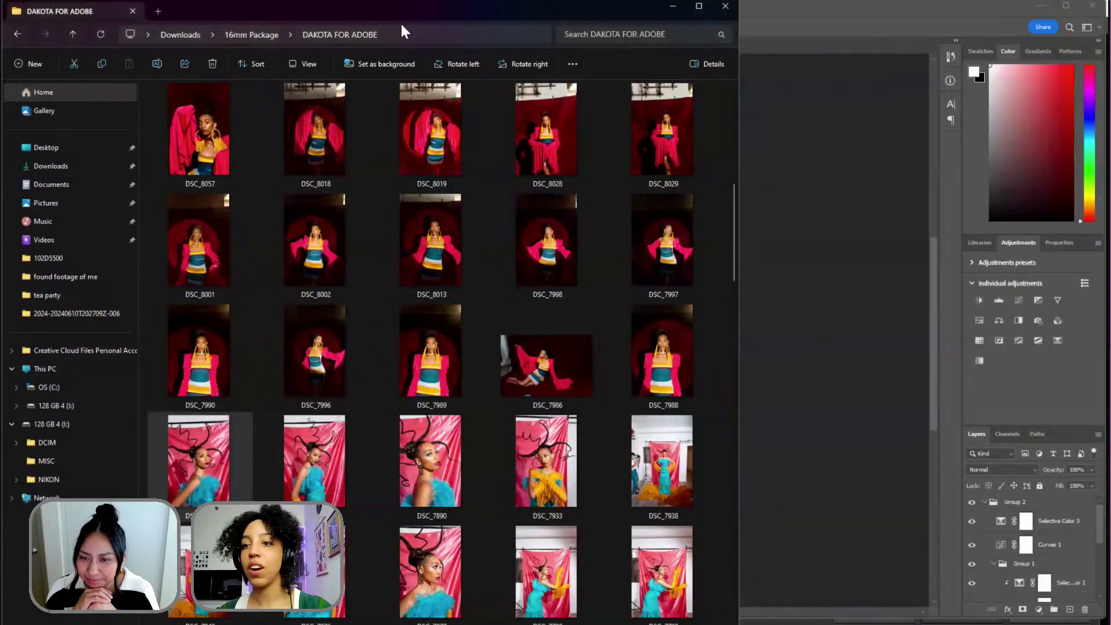
{"action": "left_click", "coordinate": [698, 6]}
{"action": "scroll", "coordinate": [522, 280], "scroll_direction": "up", "scroll_amount": 5}
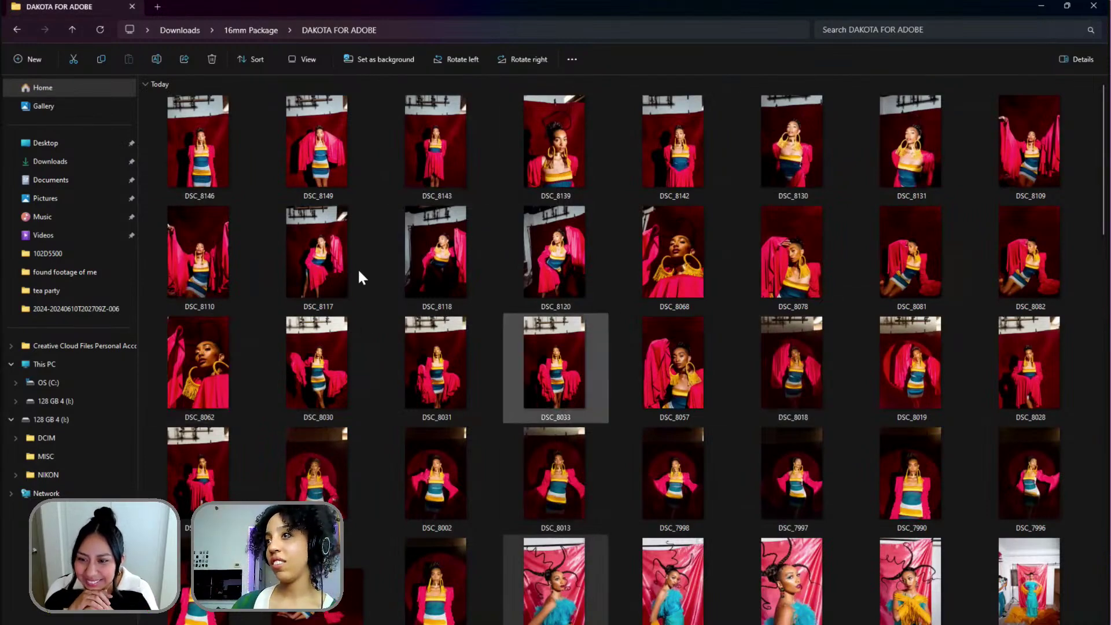
{"action": "scroll", "coordinate": [353, 173], "scroll_direction": "down", "scroll_amount": 15}
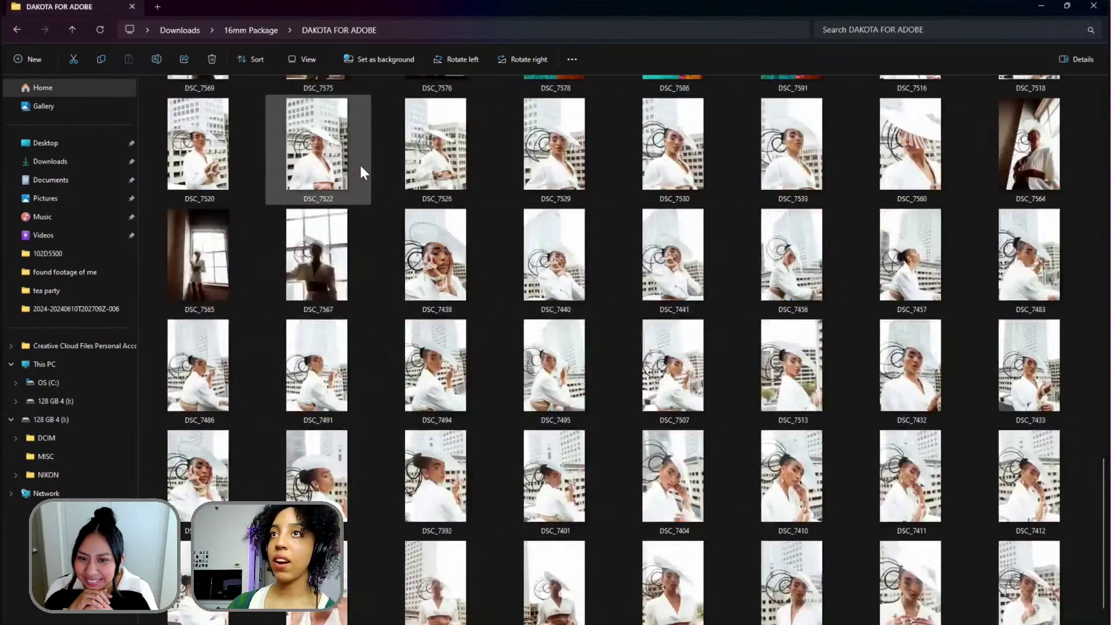
{"action": "scroll", "coordinate": [460, 303], "scroll_direction": "down", "scroll_amount": 10}
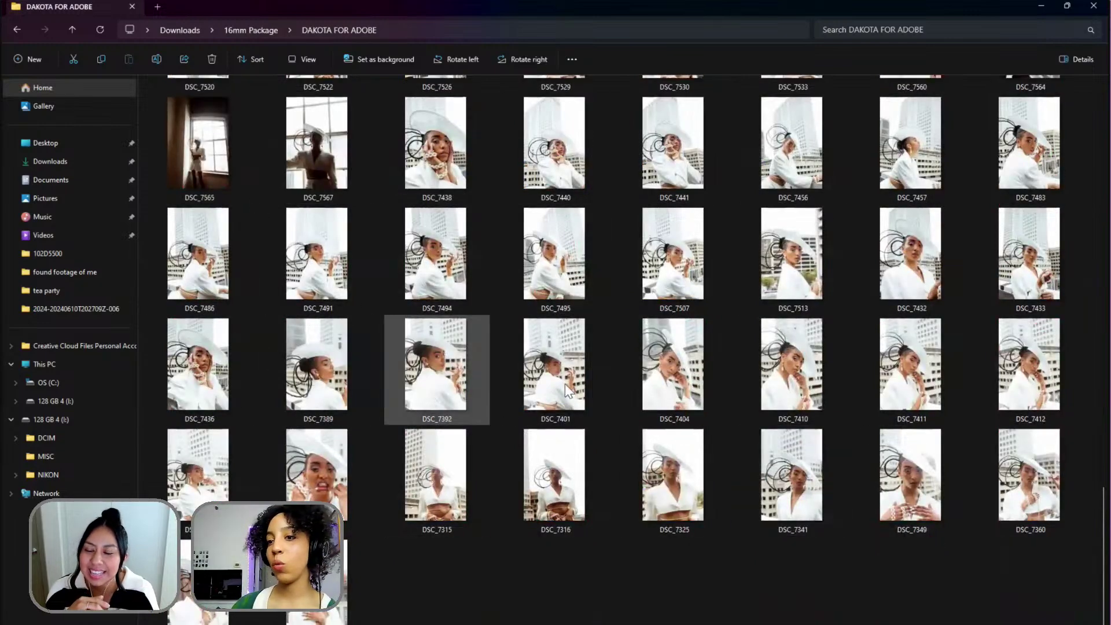
{"action": "scroll", "coordinate": [489, 346], "scroll_direction": "up", "scroll_amount": 20}
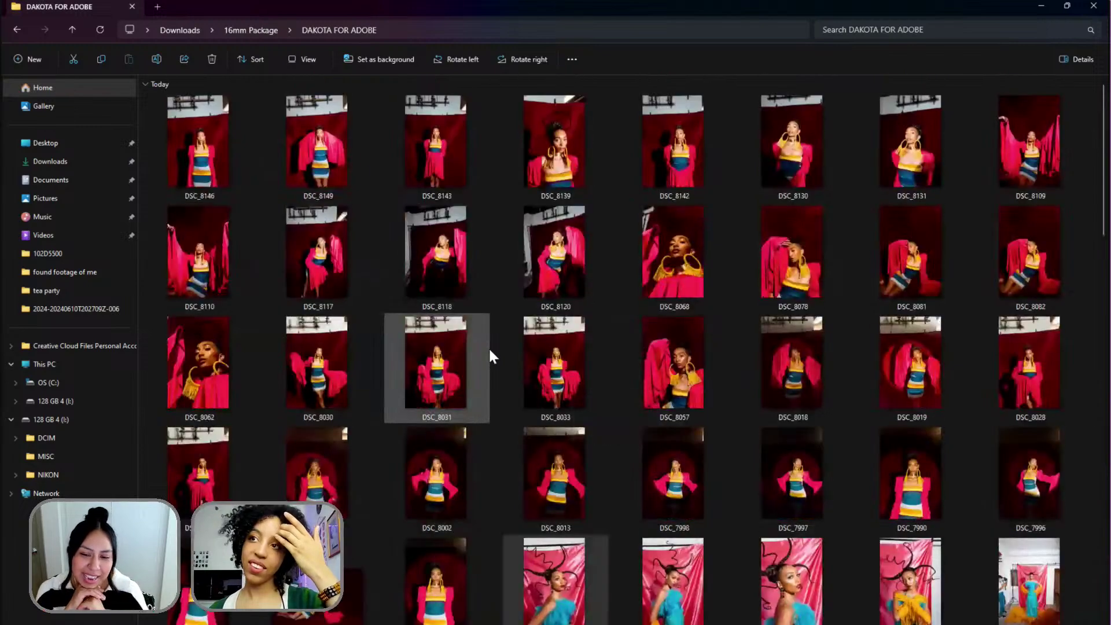
{"action": "scroll", "coordinate": [401, 219], "scroll_direction": "down", "scroll_amount": 20}
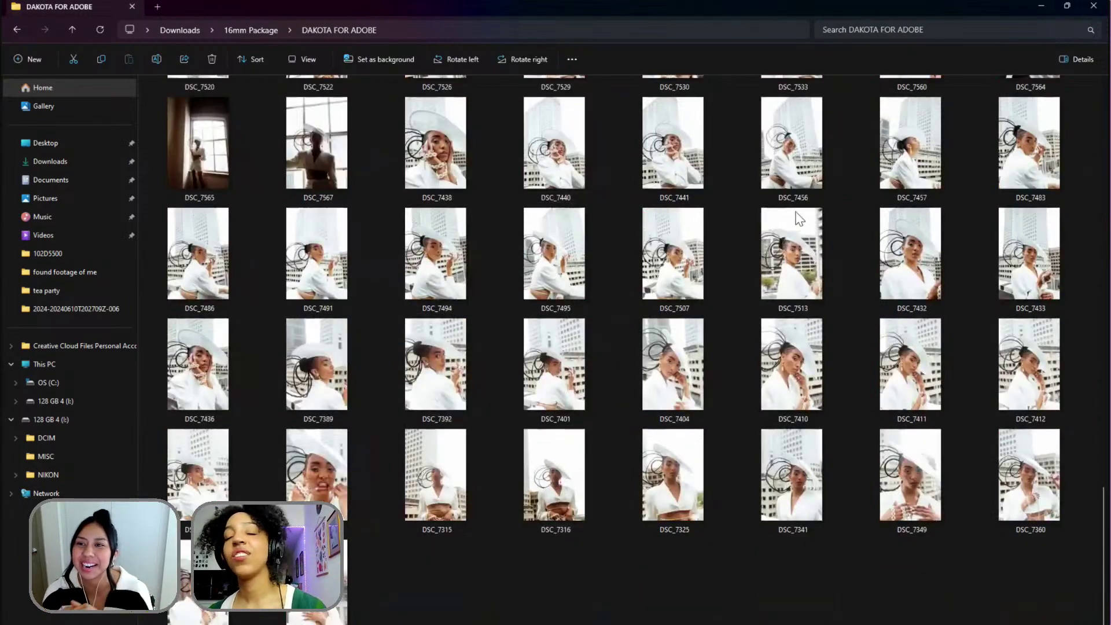
{"action": "scroll", "coordinate": [582, 298], "scroll_direction": "up", "scroll_amount": 20}
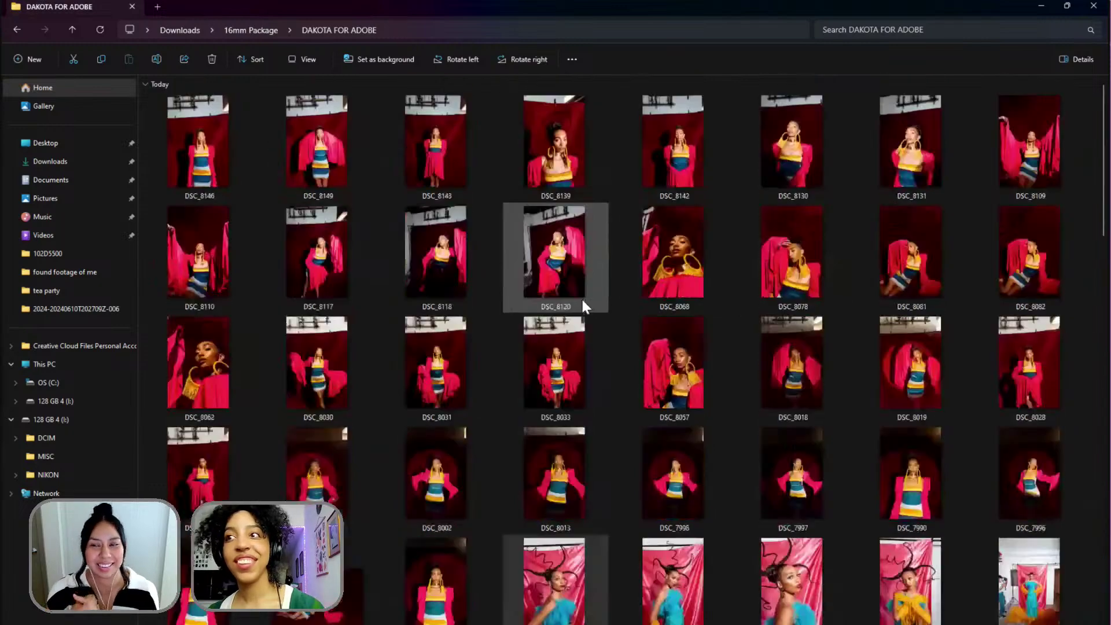
{"action": "scroll", "coordinate": [581, 296], "scroll_direction": "down", "scroll_amount": 8}
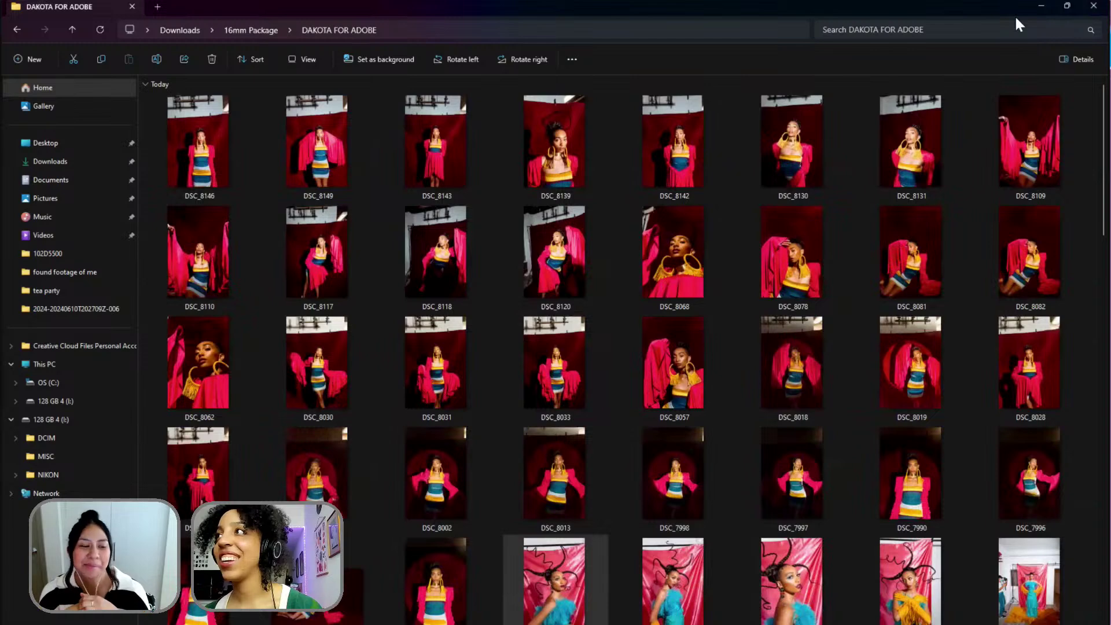
{"action": "key", "text": "super+Down"}
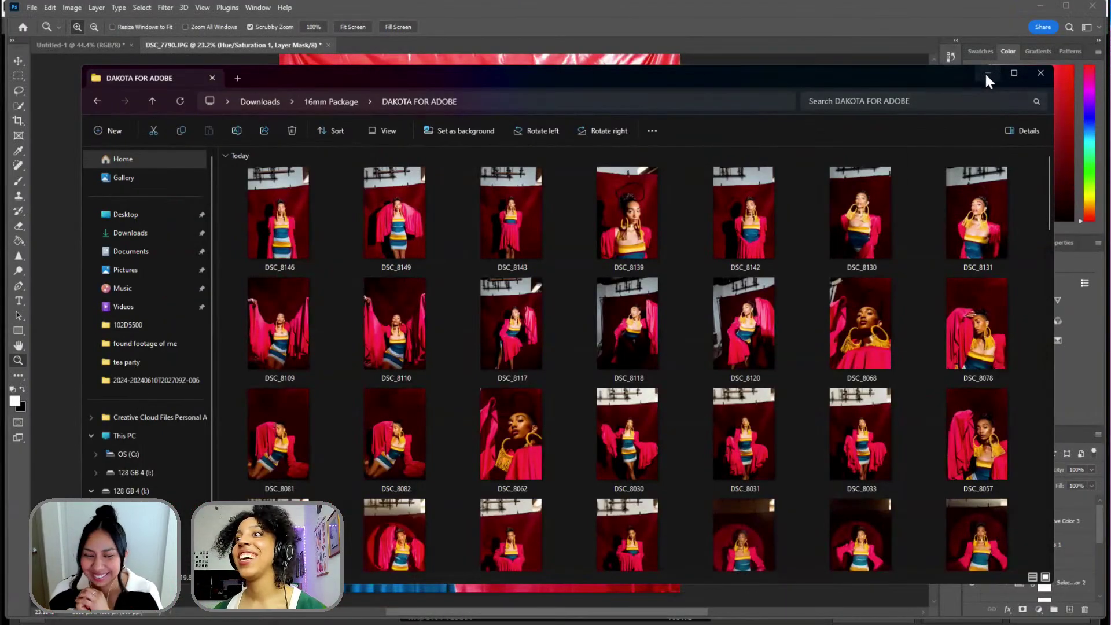
- Return from File Explorer to the edited portrait in Photoshop and check its export options without exporting
{"action": "left_click", "coordinate": [987, 74]}
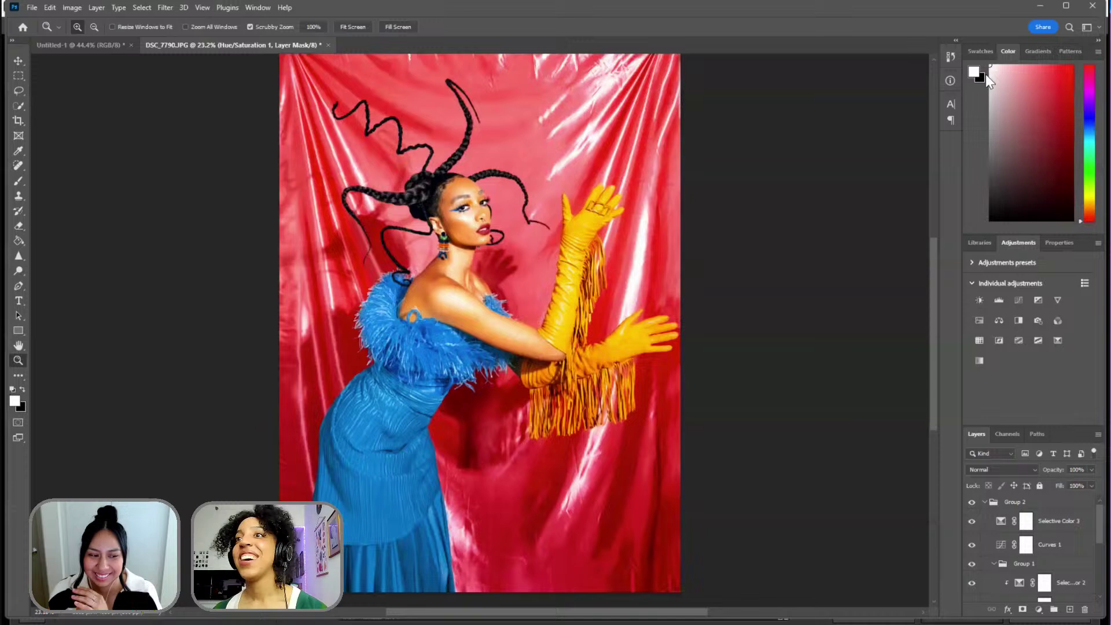
{"action": "left_click", "coordinate": [32, 8]}
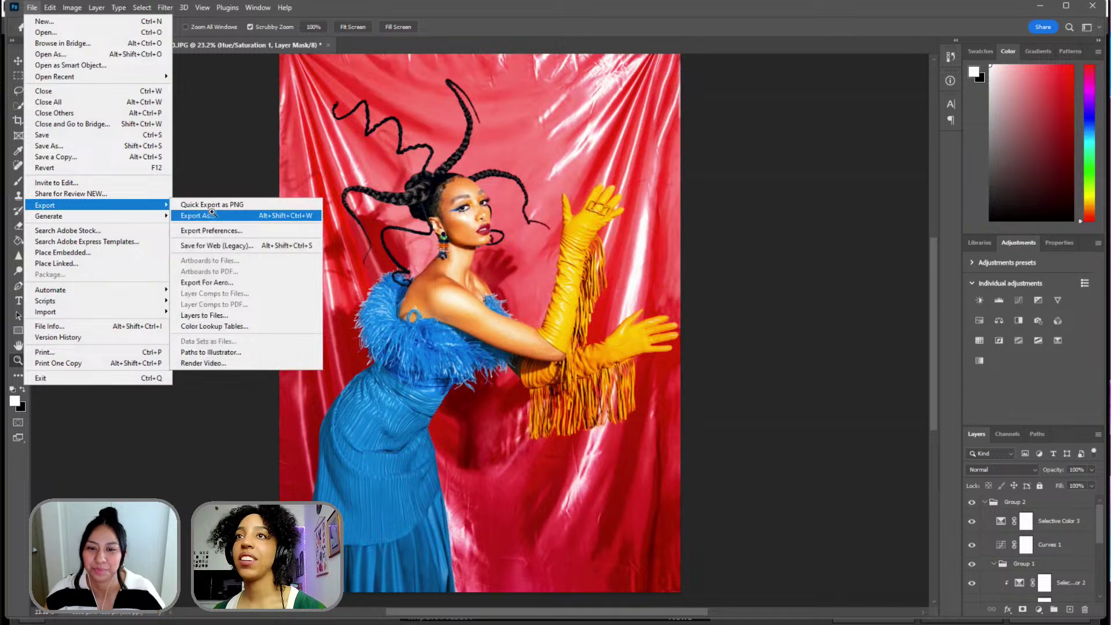
{"action": "left_click", "coordinate": [389, 161]}
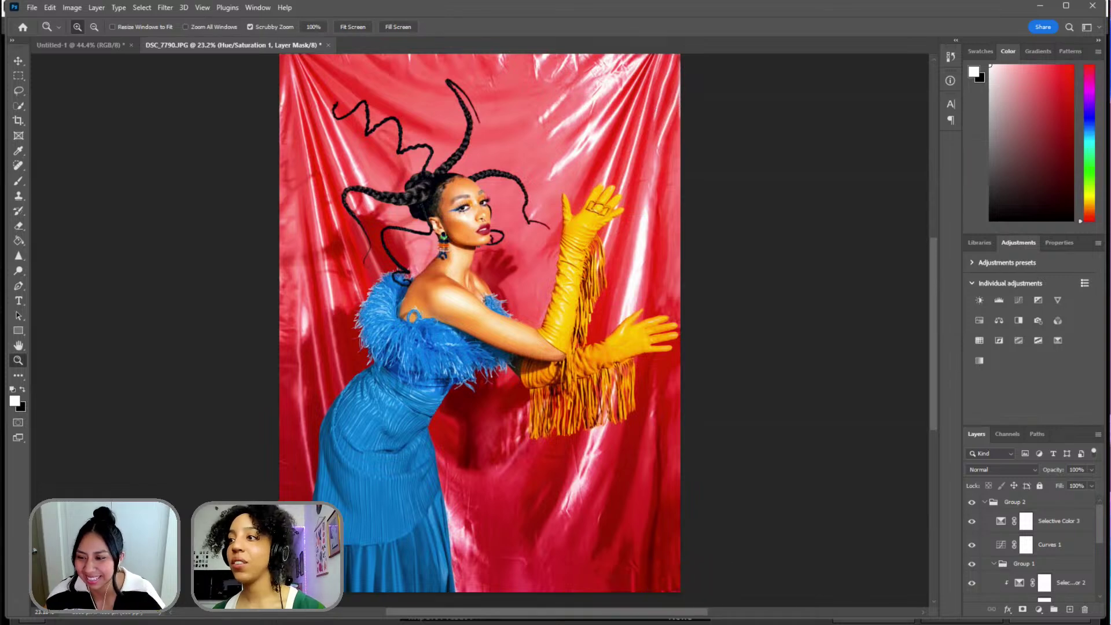
- Switch to the Photos viewer and browse from DSC_7696 through the pink-backdrop shots to the window portrait DSC_7567
{"action": "mouse_move", "coordinate": [746, 624]}
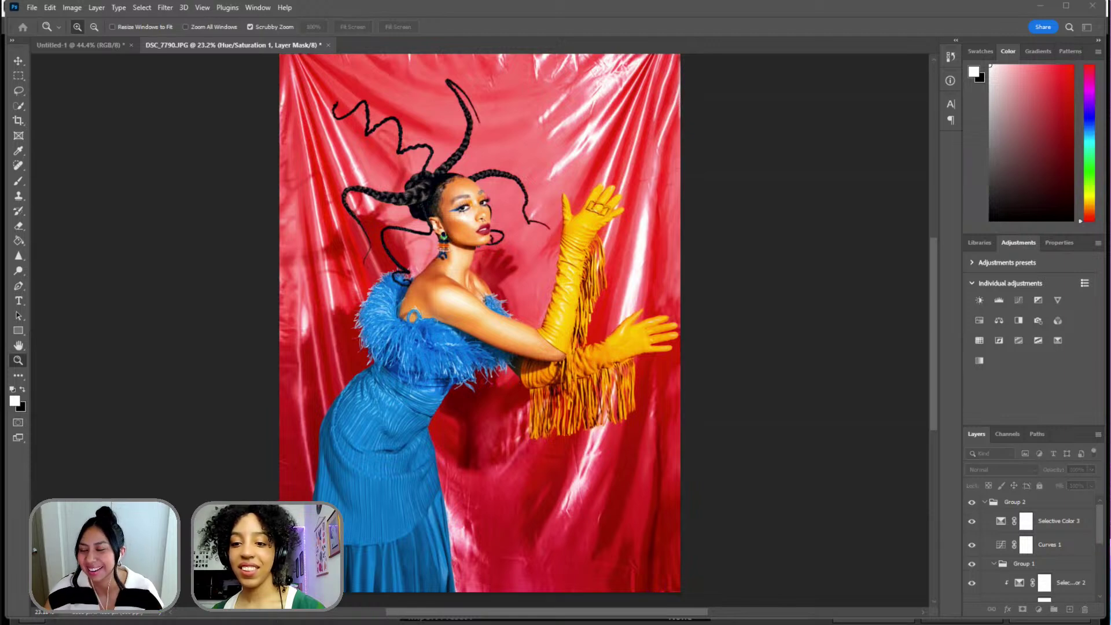
{"action": "key", "text": "alt+Tab"}
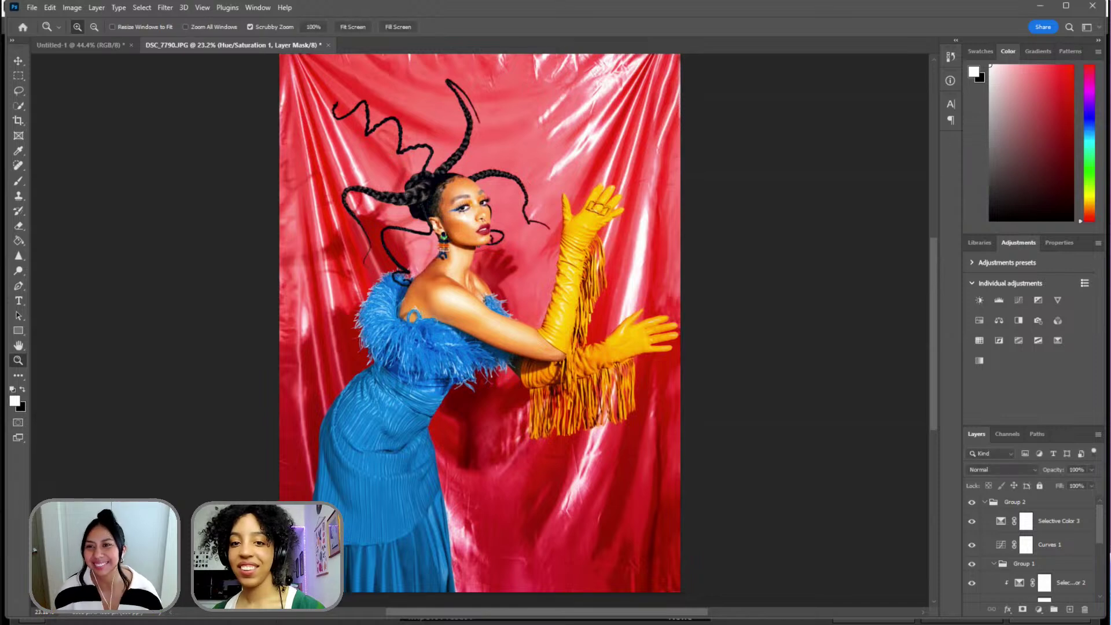
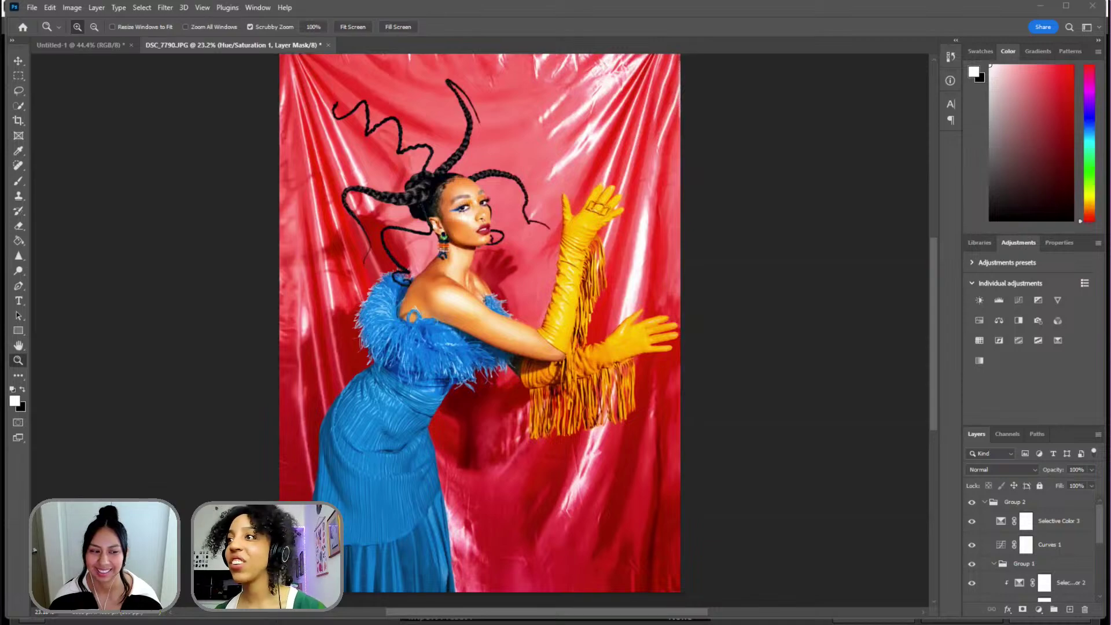
{"action": "left_click", "coordinate": [725, 158]}
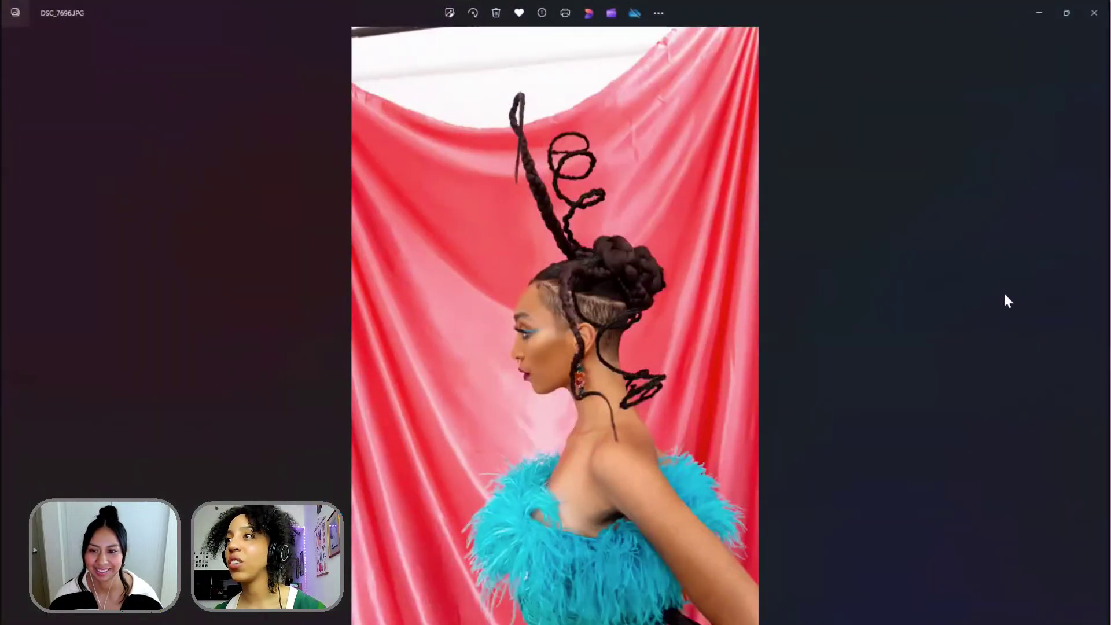
{"action": "left_click", "coordinate": [1087, 332]}
{"action": "left_click", "coordinate": [1087, 333]}
{"action": "left_click", "coordinate": [1086, 334]}
{"action": "left_click", "coordinate": [1086, 334]}
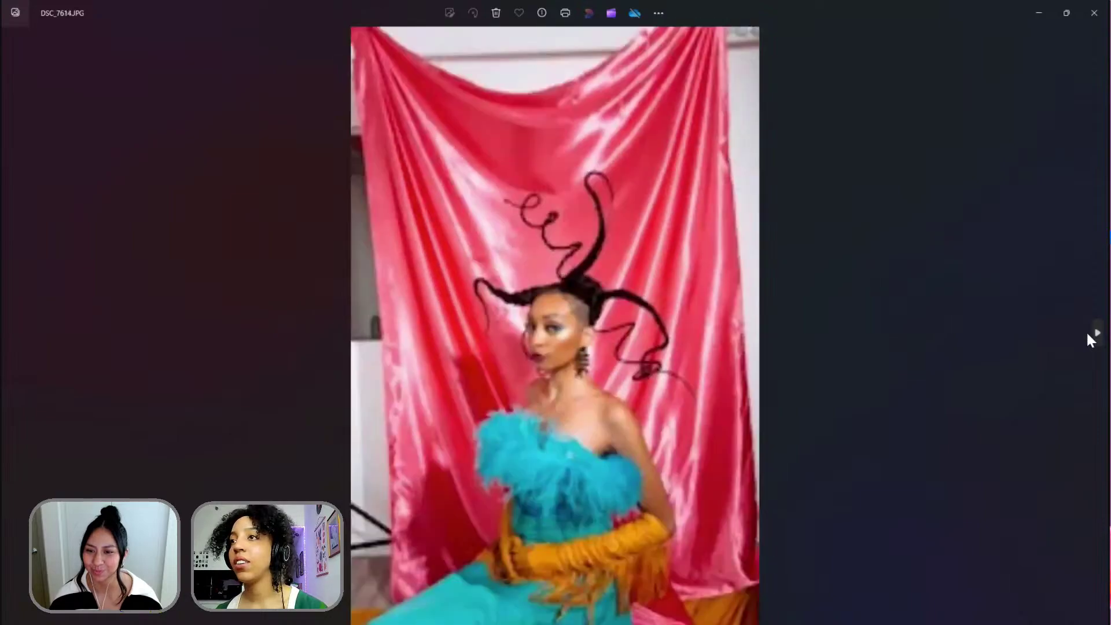
{"action": "left_click", "coordinate": [1087, 333]}
{"action": "left_click", "coordinate": [1087, 334]}
{"action": "left_click", "coordinate": [1087, 333]}
{"action": "left_click", "coordinate": [1087, 333]}
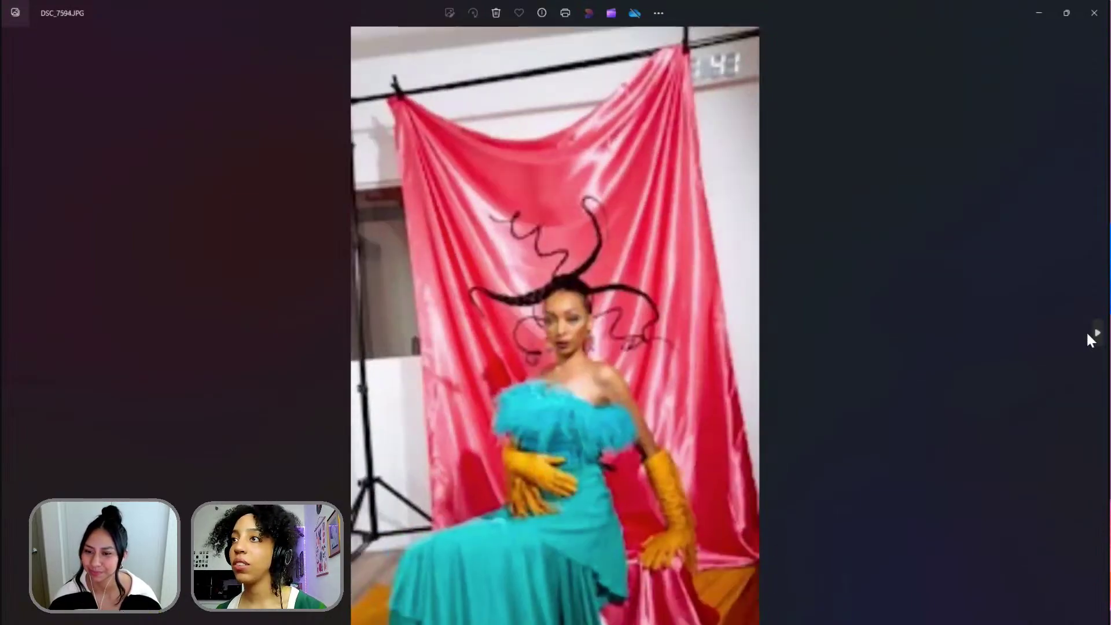
{"action": "left_click", "coordinate": [1087, 334]}
{"action": "left_click", "coordinate": [1086, 333]}
{"action": "left_click", "coordinate": [1087, 333]}
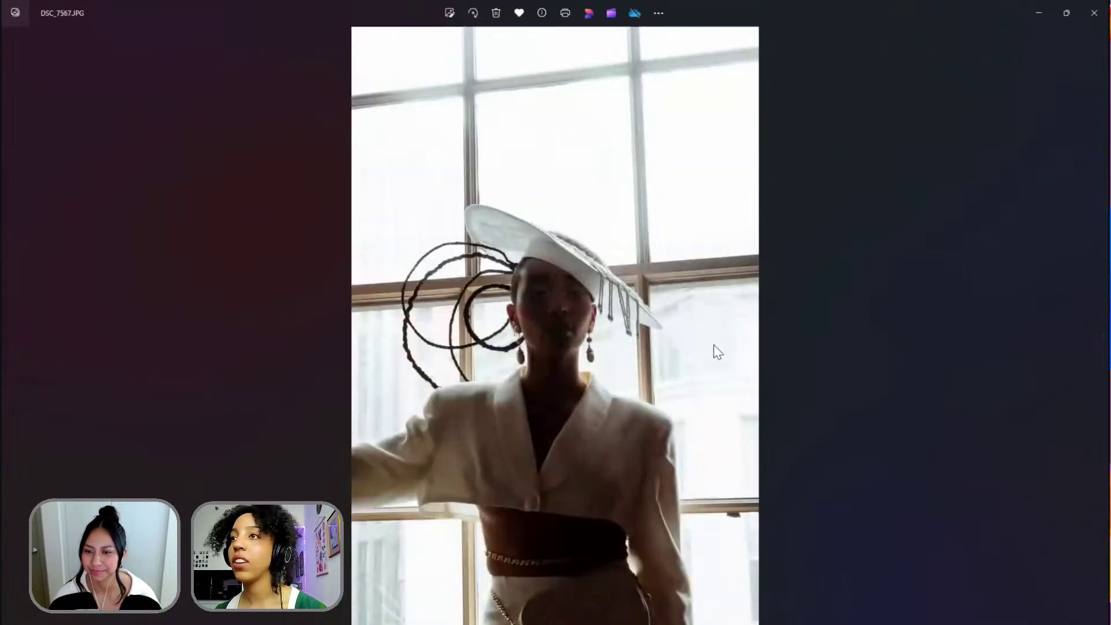
- Go back to the pink-backdrop photo DSC_7586, and return to the backlit window portrait DSC_7575
{"action": "key", "text": "Left"}
{"action": "key", "text": "Left"}
{"action": "key", "text": "Left"}
{"action": "key", "text": "Left"}
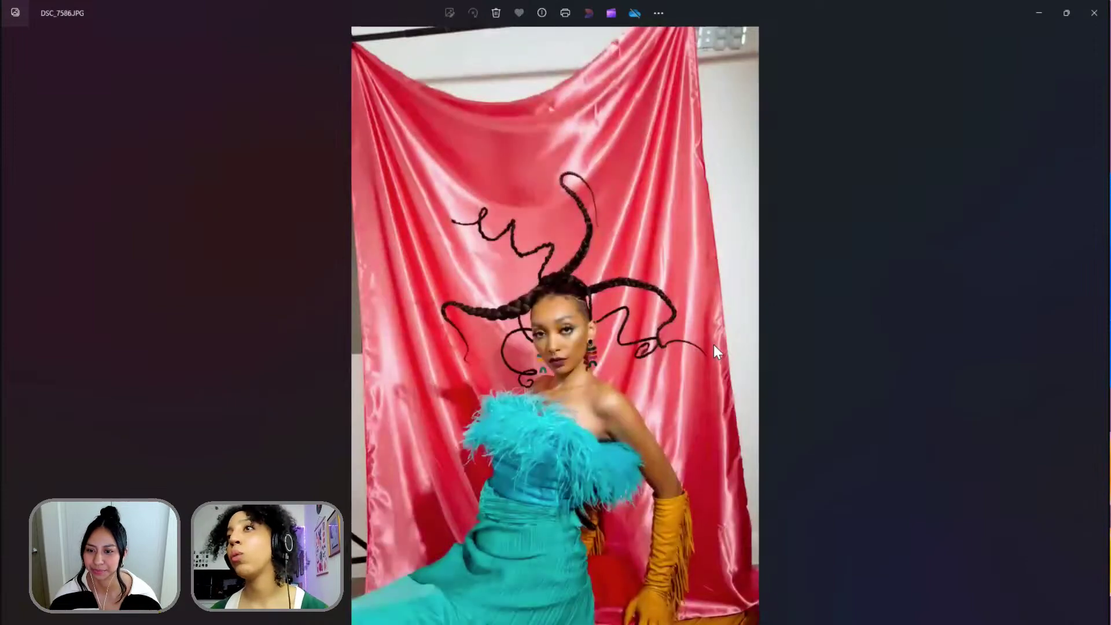
{"action": "key", "text": "Right"}
{"action": "key", "text": "Right"}
{"action": "key", "text": "Right"}
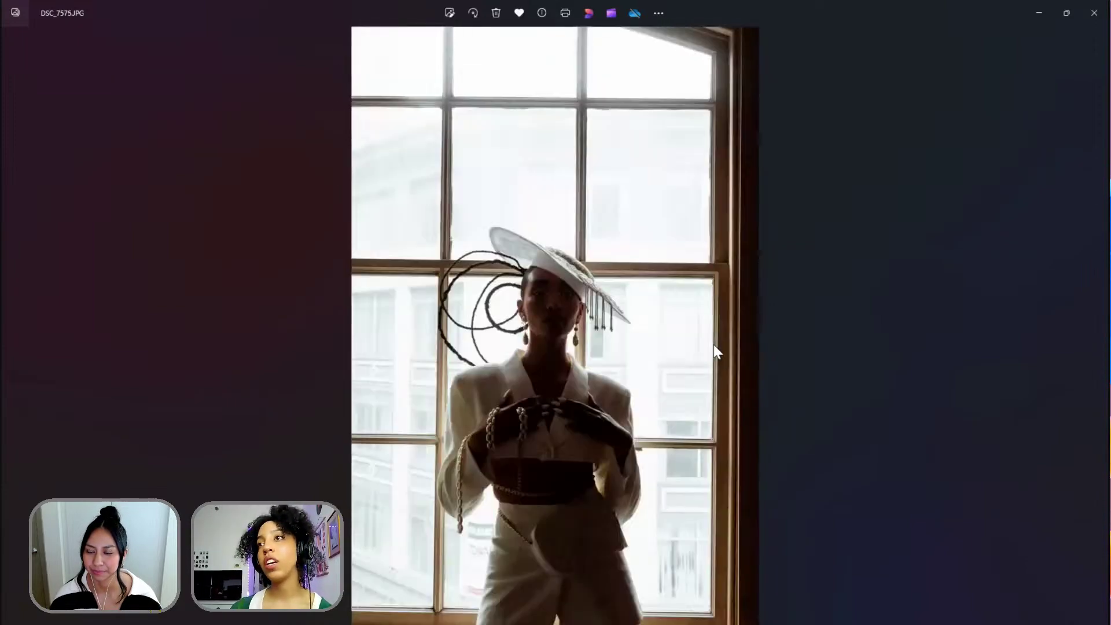
- Browse onward through the white-suit rooftop photos as far as DSC_7440
{"action": "key", "text": "Right"}
{"action": "key", "text": "Right"}
{"action": "key", "text": "Right"}
{"action": "key", "text": "Right"}
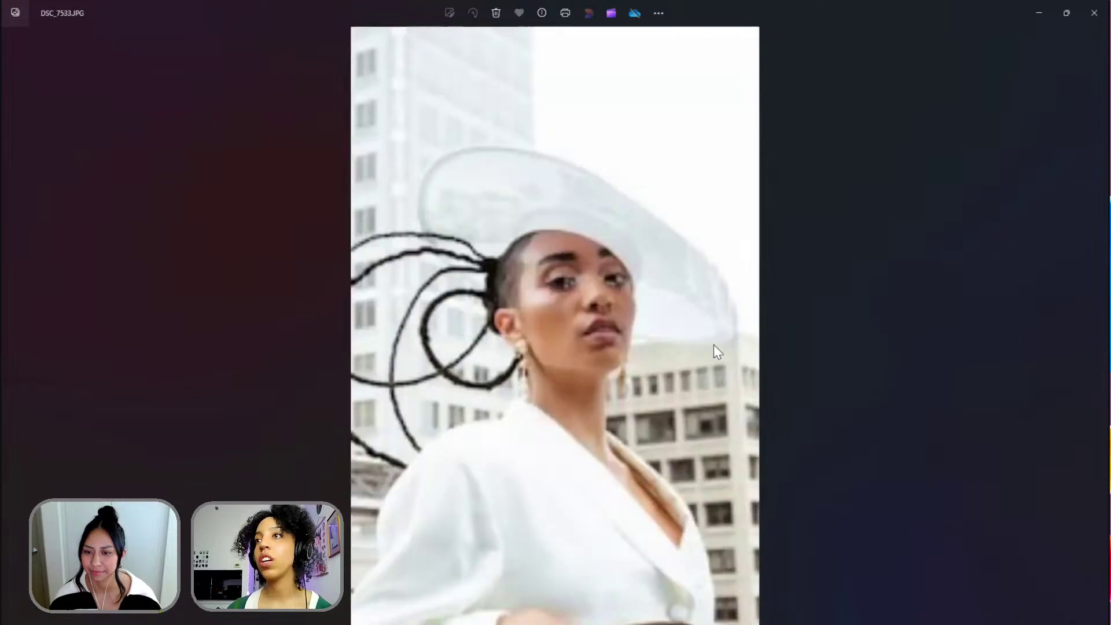
{"action": "key", "text": "Right"}
{"action": "key", "text": "Right"}
{"action": "key", "text": "Right"}
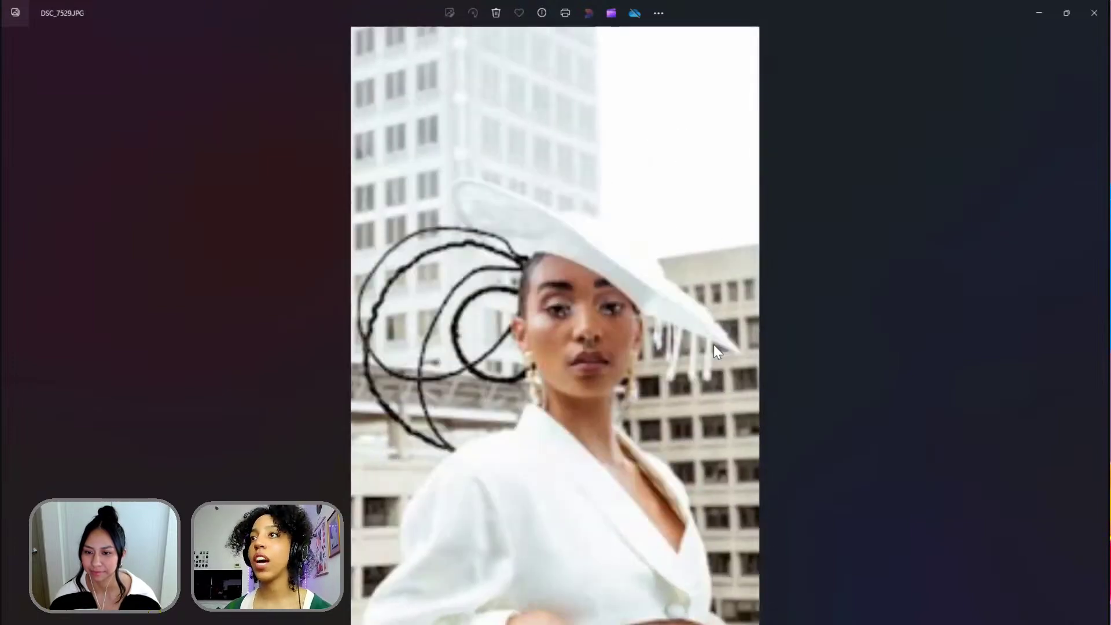
{"action": "key", "text": "Right"}
{"action": "key", "text": "Right"}
{"action": "key", "text": "Right"}
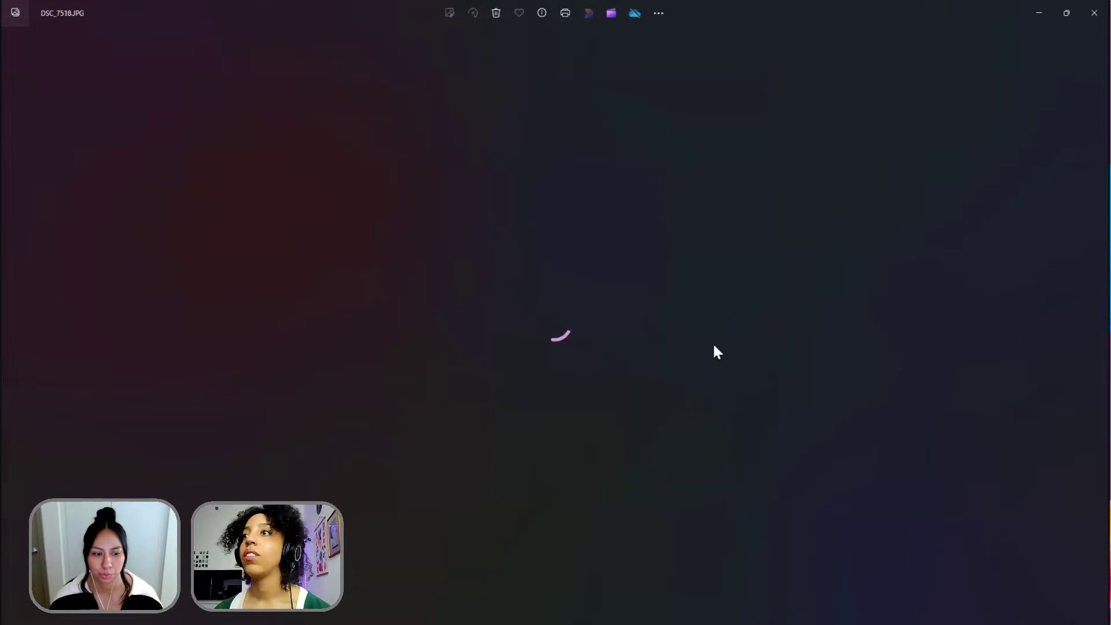
{"action": "key", "text": "Right"}
{"action": "key", "text": "Right"}
{"action": "key", "text": "Right"}
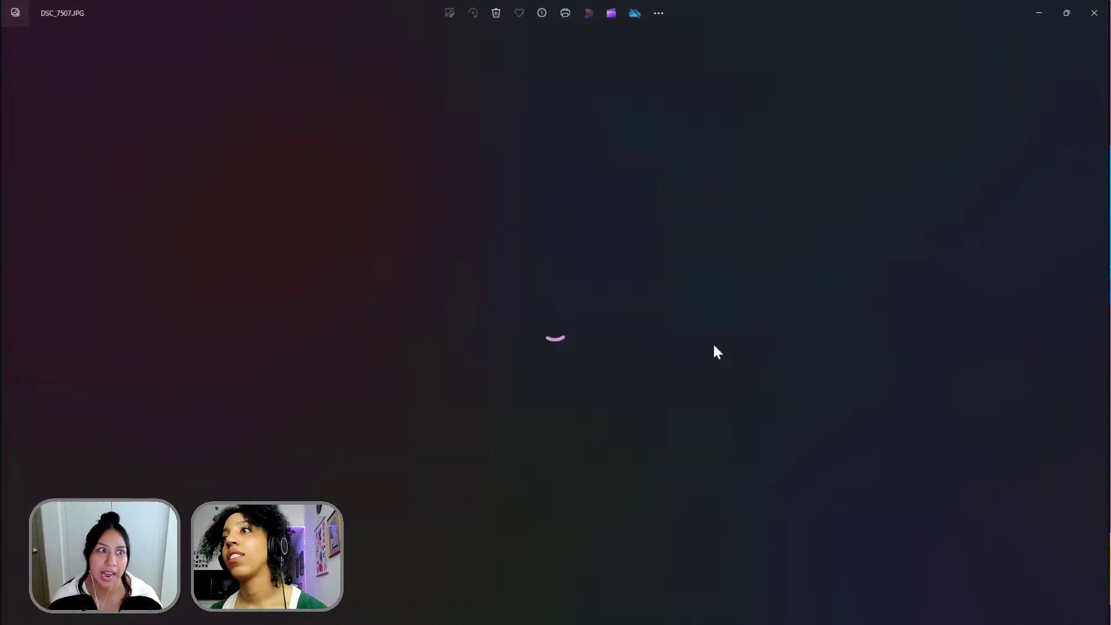
{"action": "key", "text": "Right"}
{"action": "key", "text": "Right"}
{"action": "key", "text": "Right"}
{"action": "key", "text": "Right"}
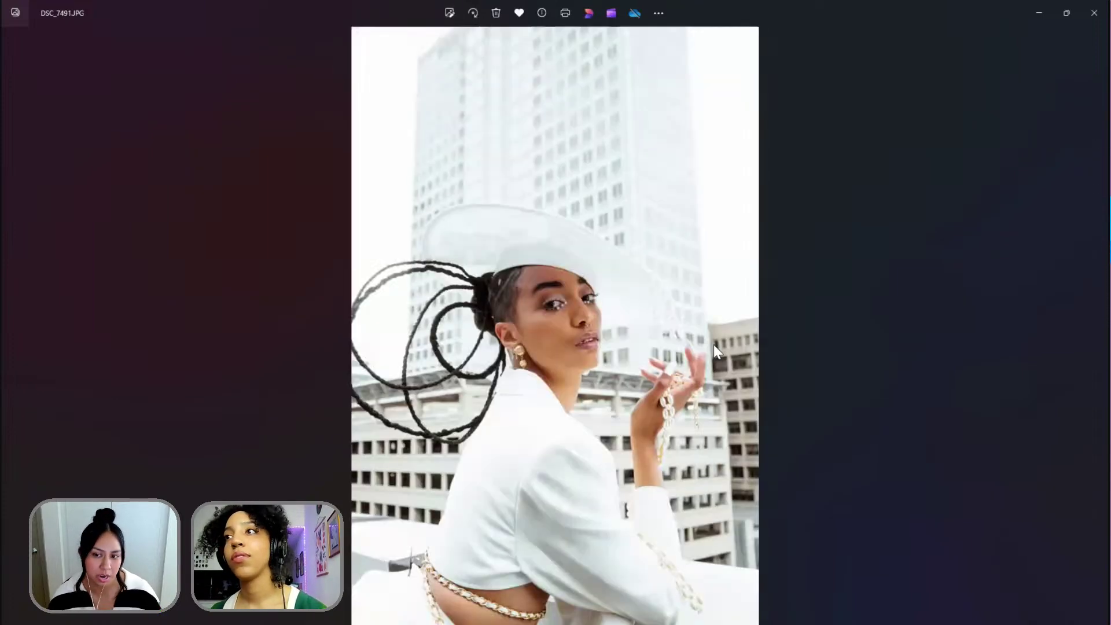
{"action": "key", "text": "Right"}
{"action": "key", "text": "Right"}
{"action": "key", "text": "Right"}
{"action": "key", "text": "Right"}
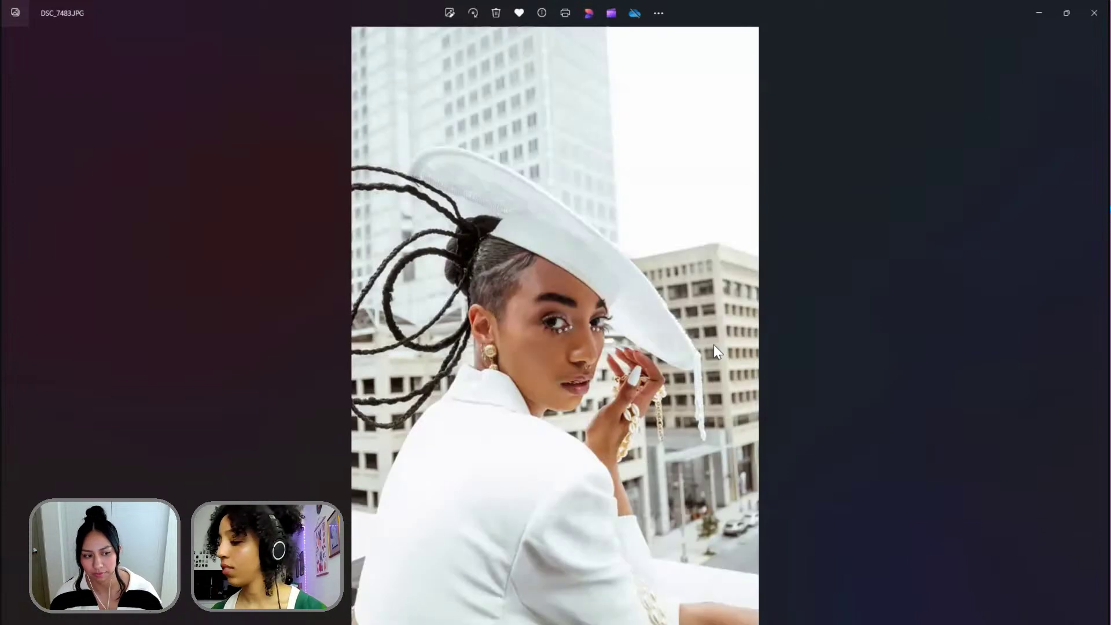
{"action": "key", "text": "Right"}
{"action": "key", "text": "Right"}
{"action": "key", "text": "Right"}
{"action": "key", "text": "Right"}
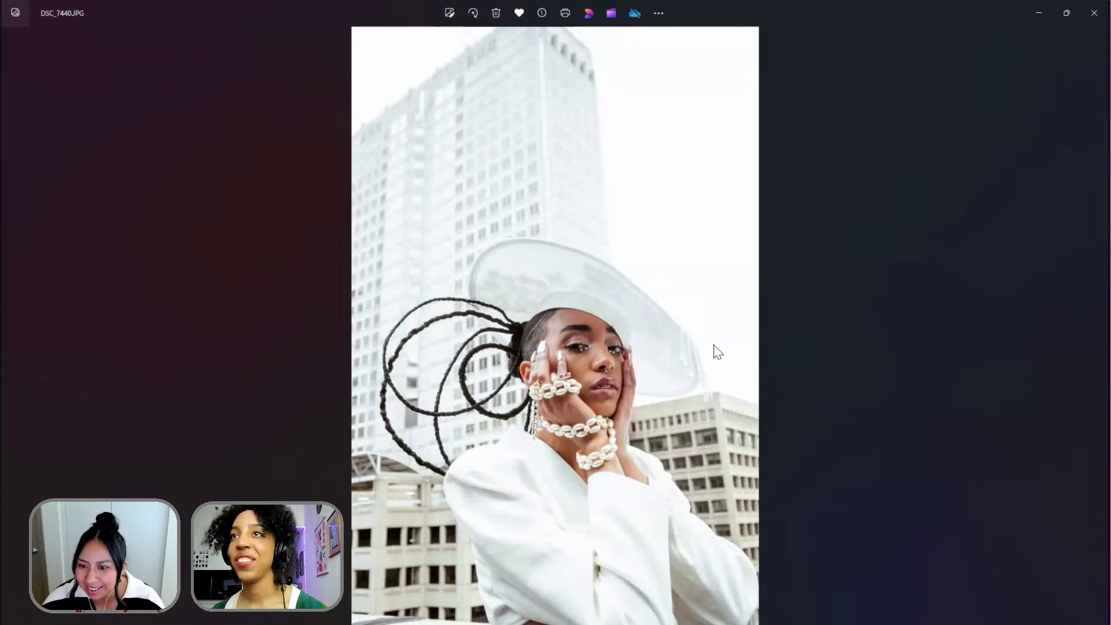
- Look back over the rooftop portraits between DSC_7440 and DSC_7529, ending on DSC_7440 again
{"action": "key", "text": "Left"}
{"action": "key", "text": "Left"}
{"action": "key", "text": "Left"}
{"action": "key", "text": "Left"}
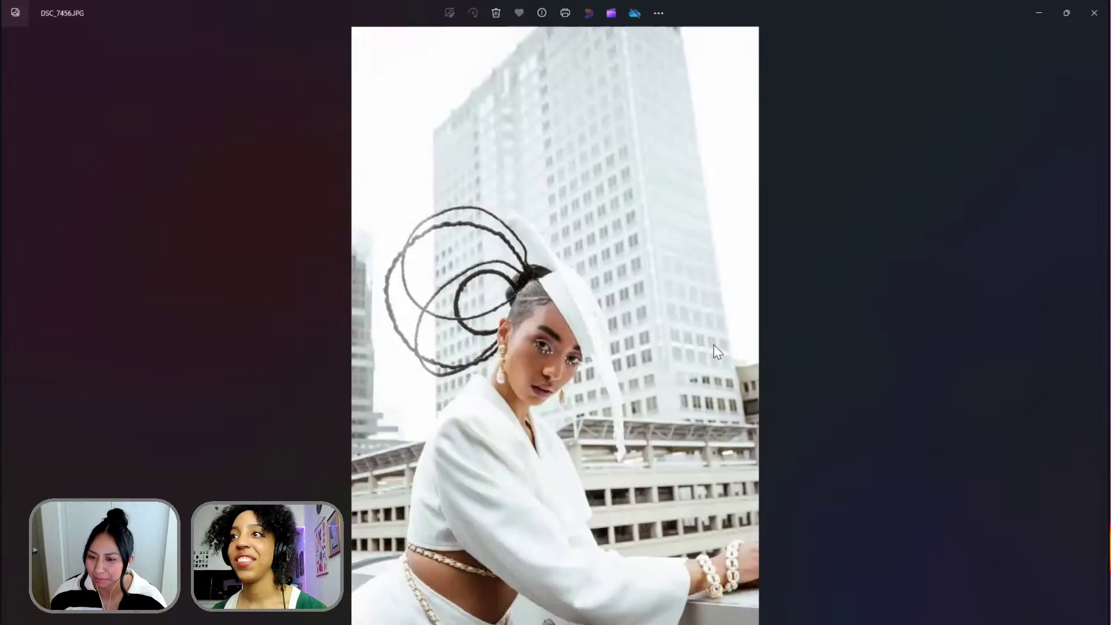
{"action": "key", "text": "Left"}
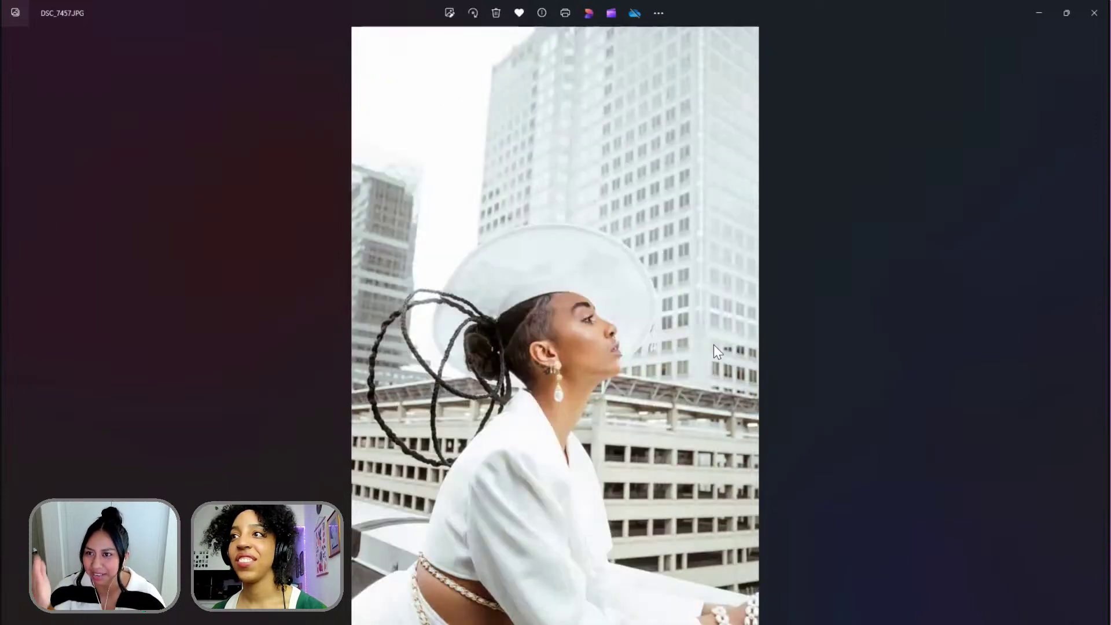
{"action": "key", "text": "Left"}
{"action": "key", "text": "Left"}
{"action": "key", "text": "Left"}
{"action": "key", "text": "Left"}
{"action": "key", "text": "Left"}
{"action": "key", "text": "Left"}
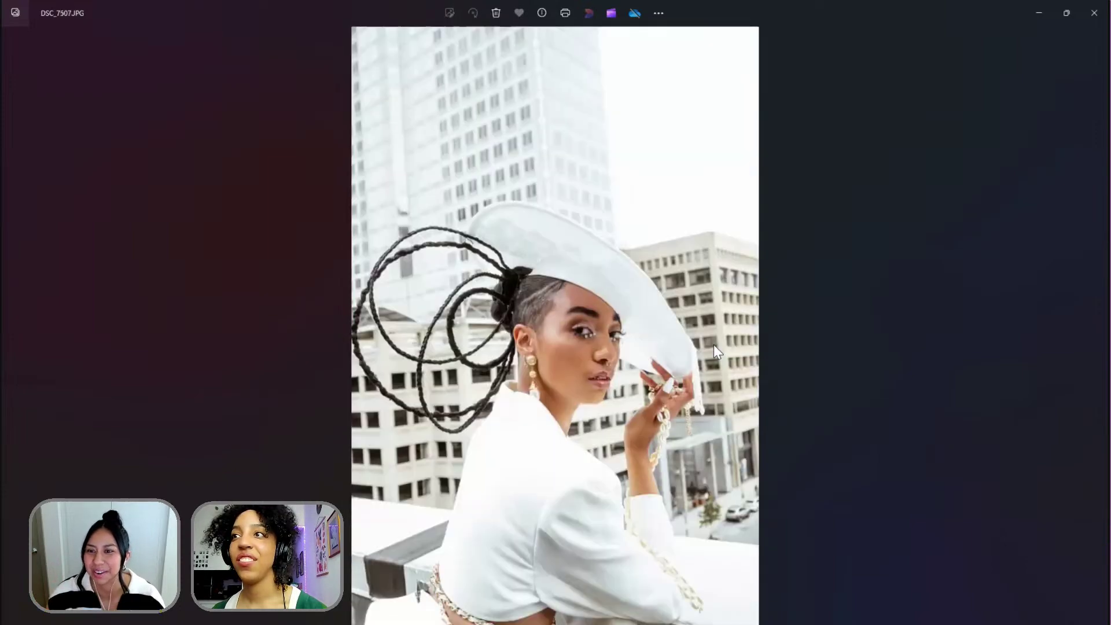
{"action": "key", "text": "Left"}
{"action": "key", "text": "Left"}
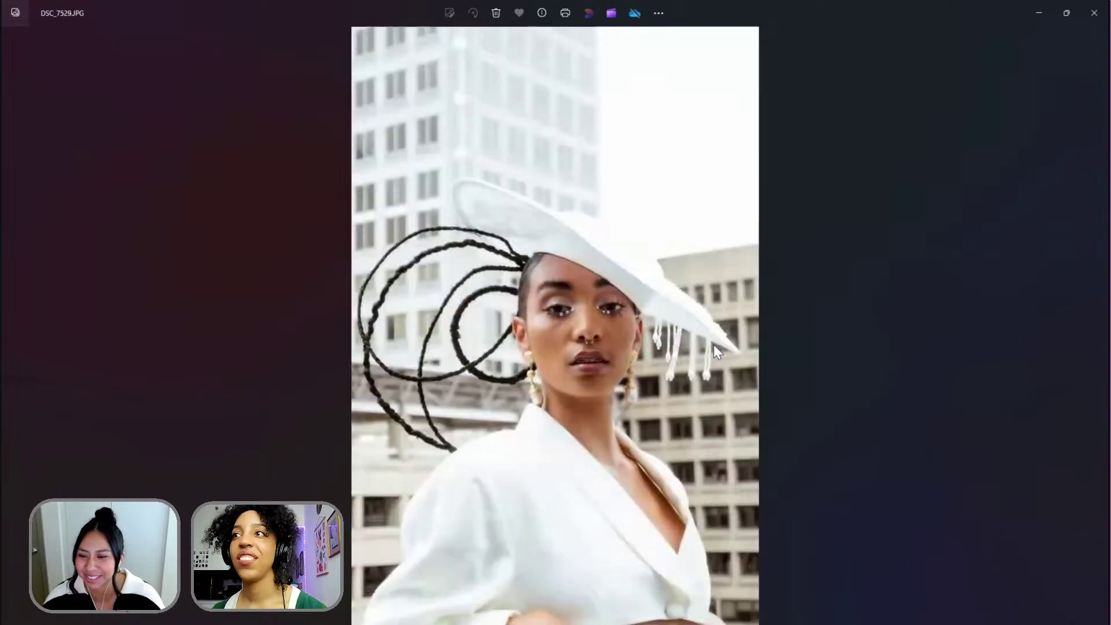
{"action": "key", "text": "Left"}
{"action": "key", "text": "Left"}
{"action": "key", "text": "Left"}
{"action": "key", "text": "Left"}
{"action": "key", "text": "Left"}
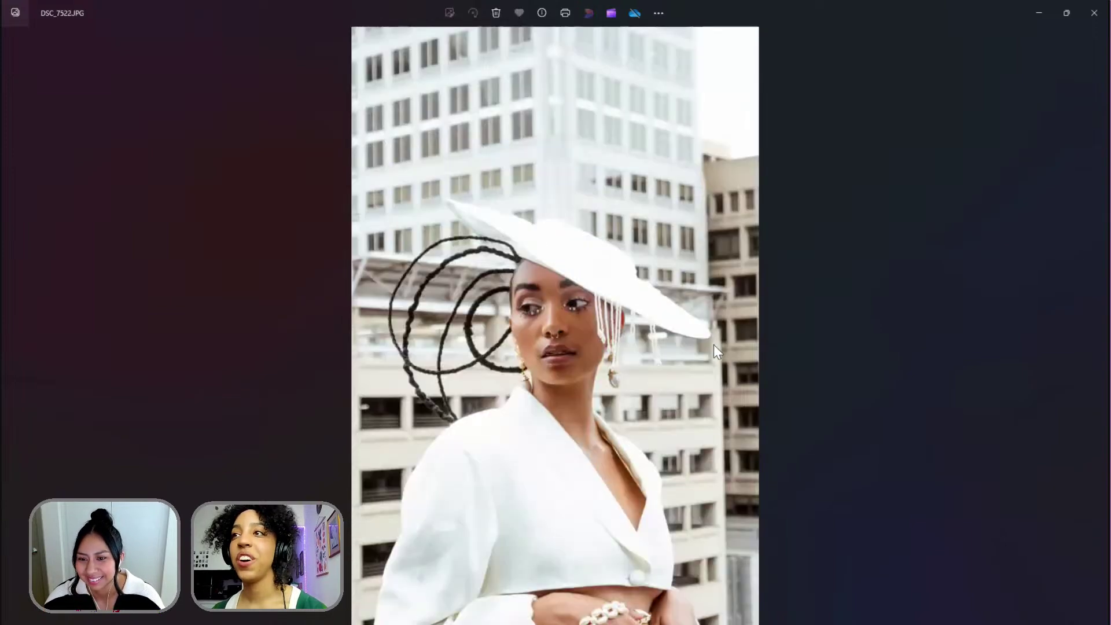
{"action": "key", "text": "Left"}
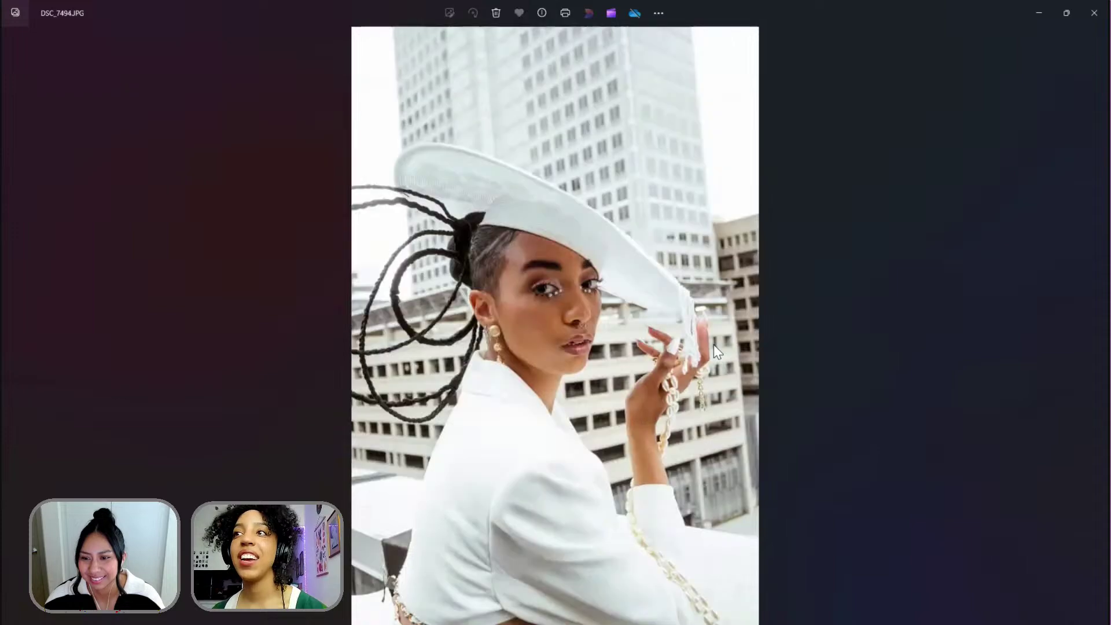
{"action": "key", "text": "Left"}
{"action": "key", "text": "Left"}
{"action": "key", "text": "Left"}
{"action": "key", "text": "Left"}
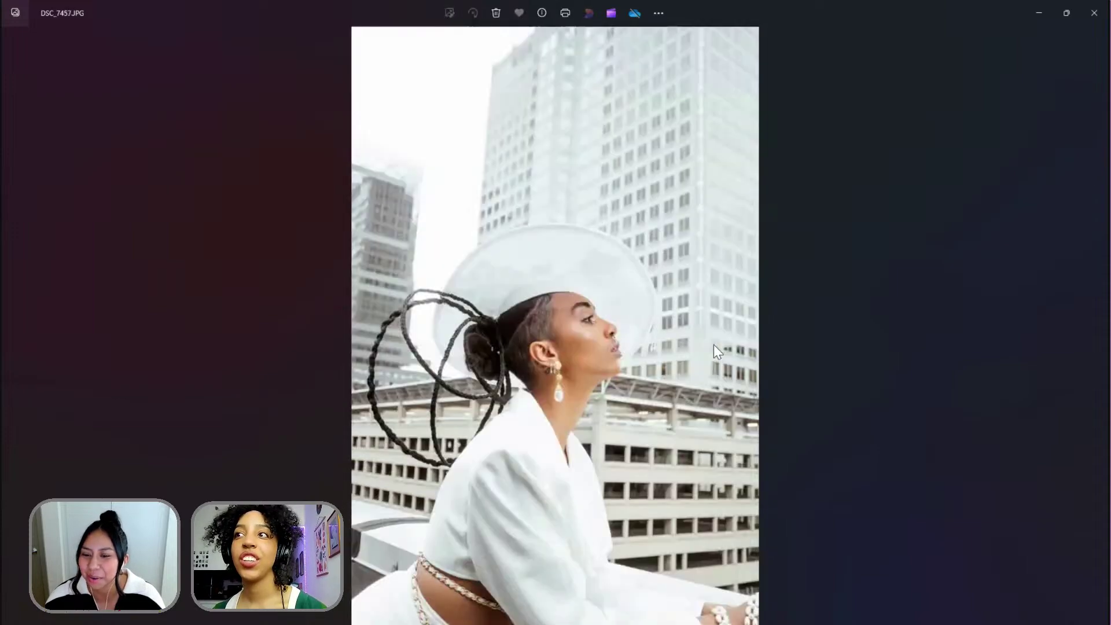
{"action": "key", "text": "Left"}
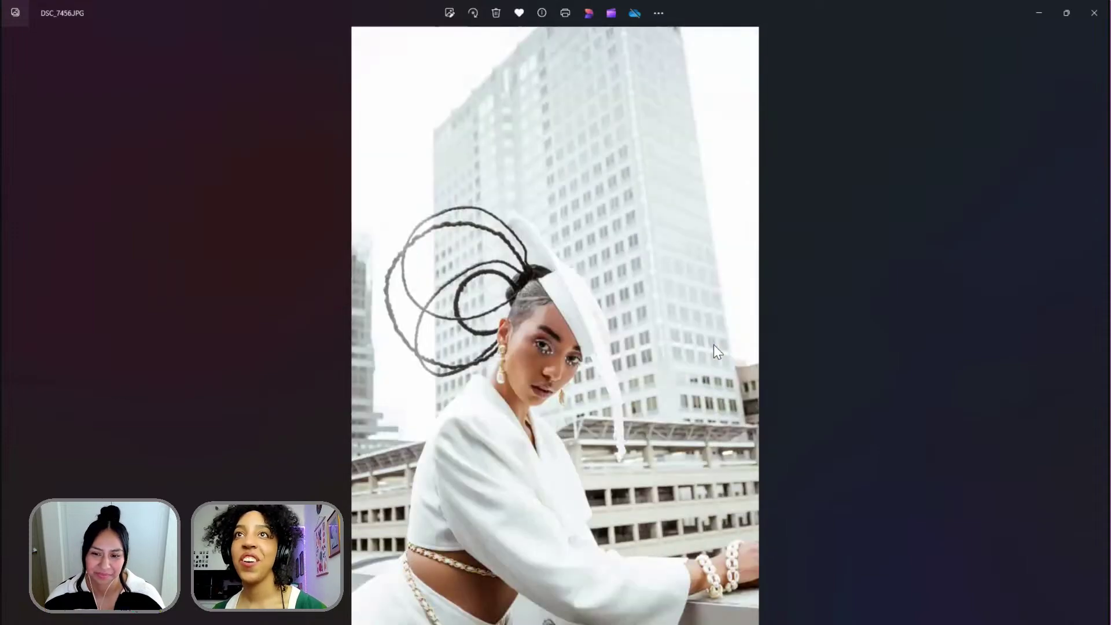
{"action": "key", "text": "Left"}
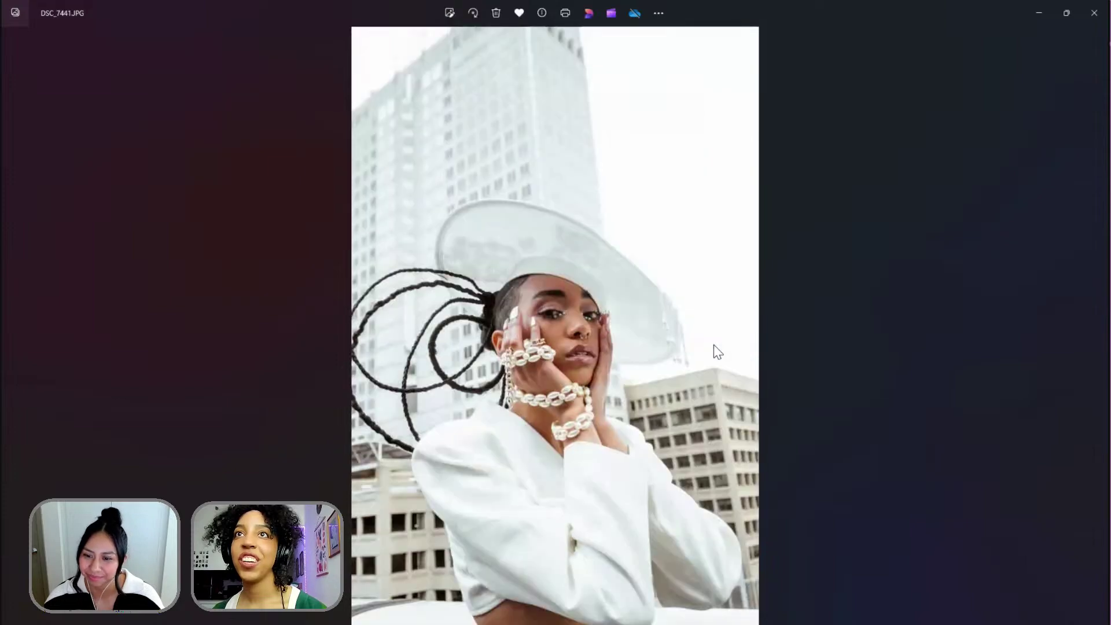
{"action": "key", "text": "Left"}
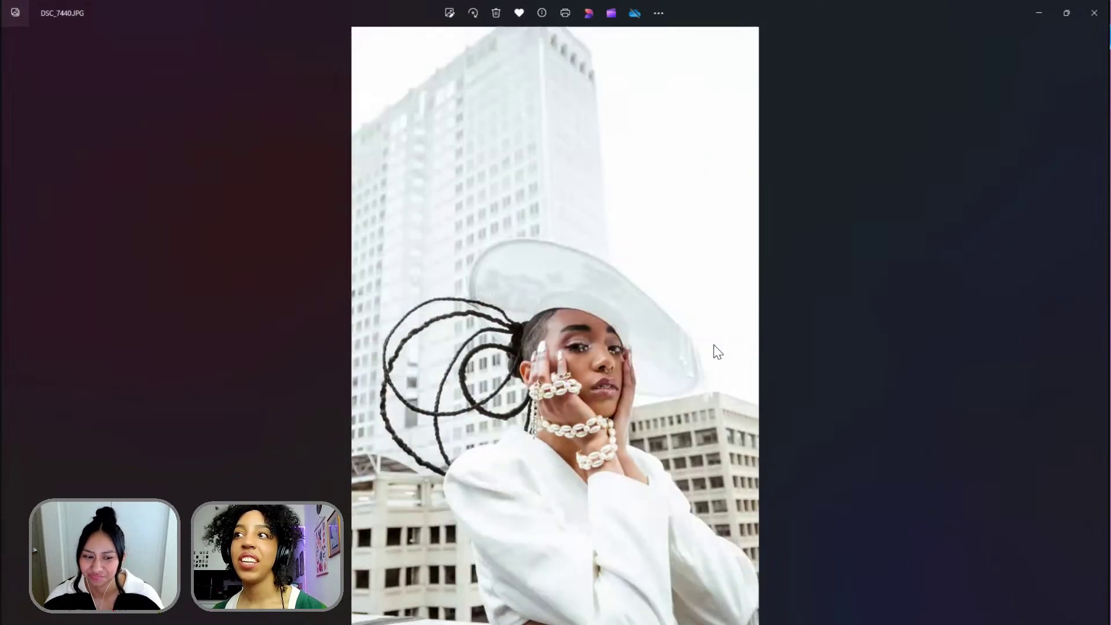
- Compare the rooftop portraits from DSC_7441 to DSC_7483 and bring up DSC_7456
{"action": "key", "text": "Right"}
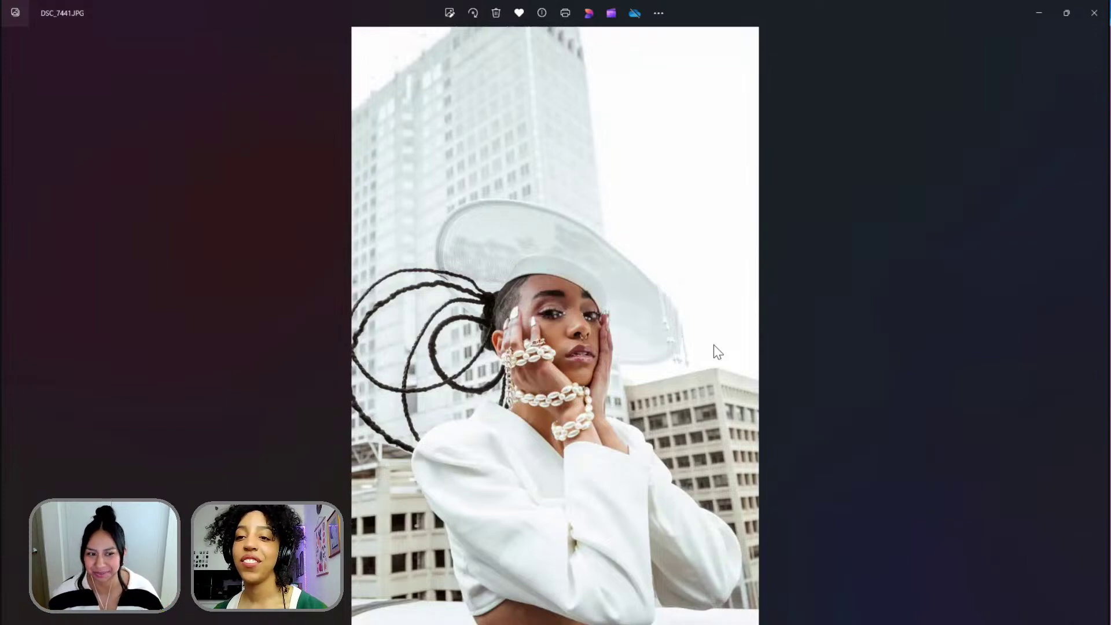
{"action": "key", "text": "Right"}
{"action": "key", "text": "Right"}
{"action": "key", "text": "Right"}
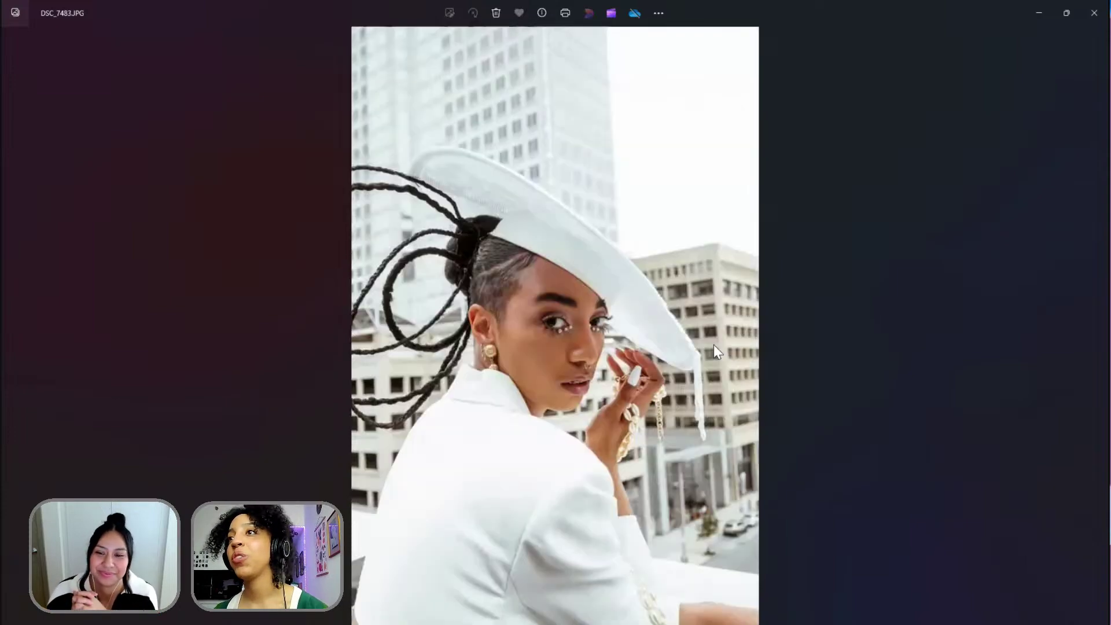
{"action": "key", "text": "Right"}
{"action": "key", "text": "Right"}
{"action": "key", "text": "Left"}
{"action": "key", "text": "Left"}
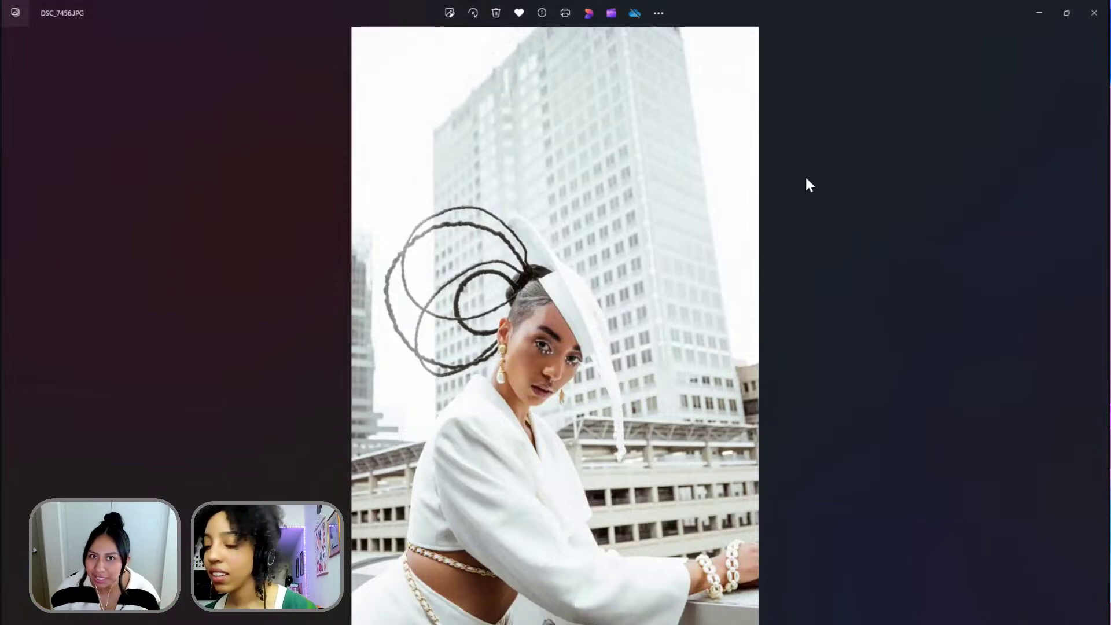
- Check the actions available for DSC_7456 without choosing one, and browse on to the rooftop portrait DSC_7495
{"action": "right_click", "coordinate": [637, 320]}
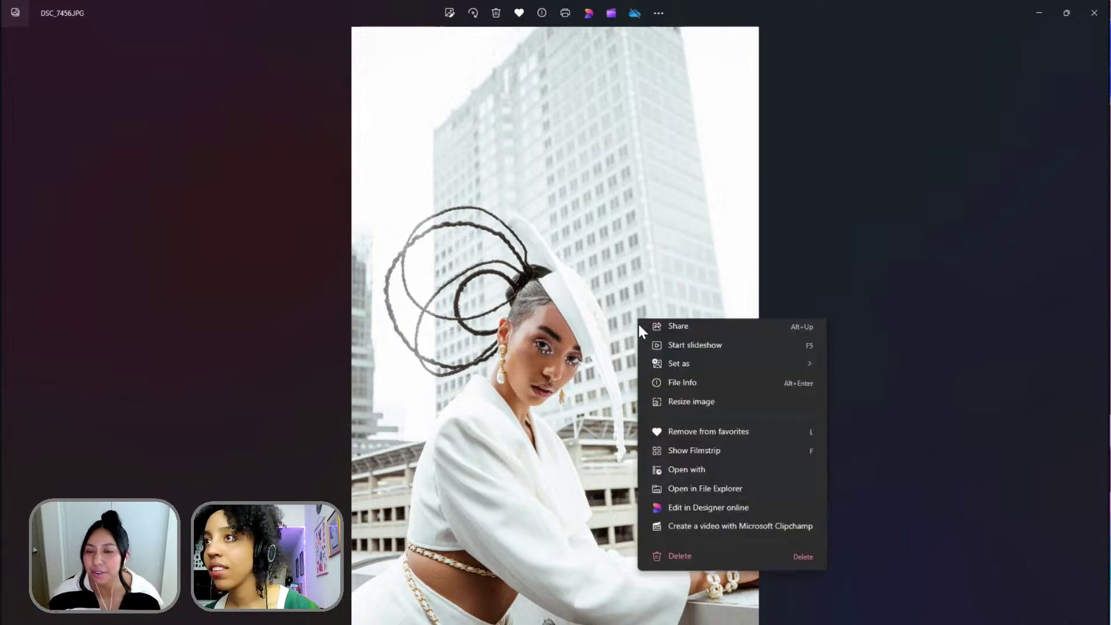
{"action": "left_click", "coordinate": [509, 298]}
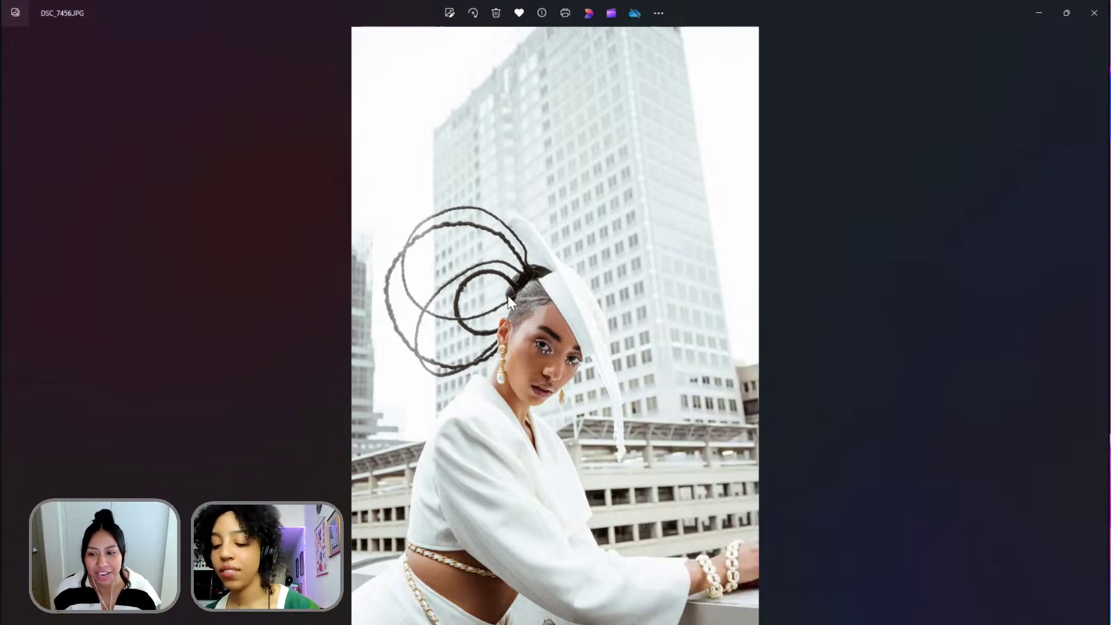
{"action": "key", "text": "Right"}
{"action": "key", "text": "Right"}
{"action": "key", "text": "Right"}
{"action": "key", "text": "Right"}
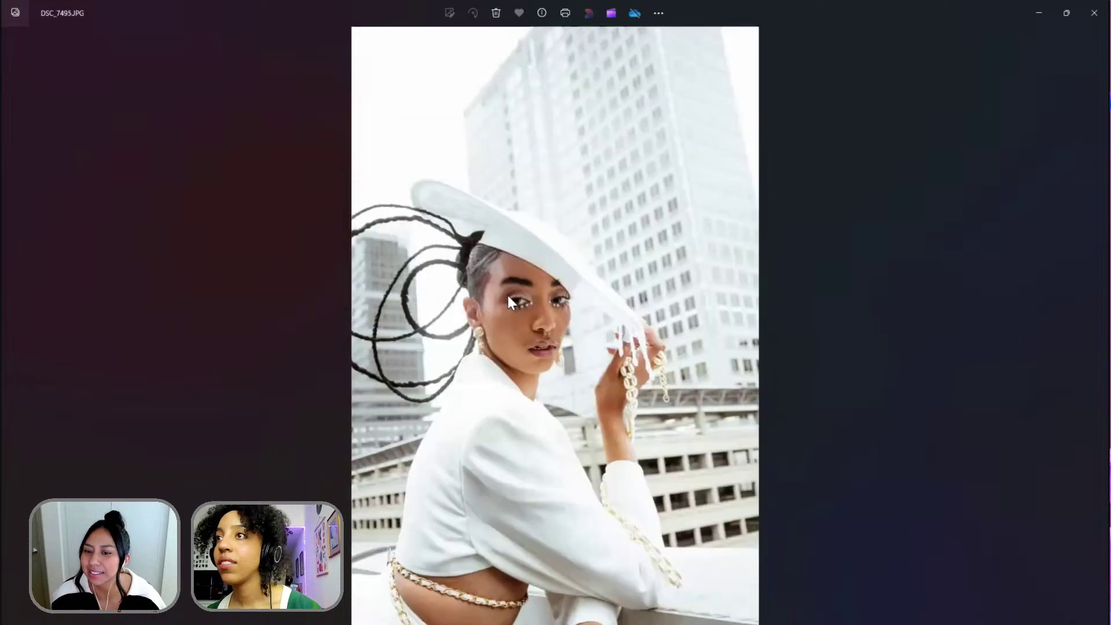
- Browse onward through the white-suit rooftop portraits from DSC_7495 to DSC_7456
{"action": "key", "text": "Right"}
{"action": "key", "text": "Right"}
{"action": "key", "text": "Right"}
{"action": "key", "text": "Right"}
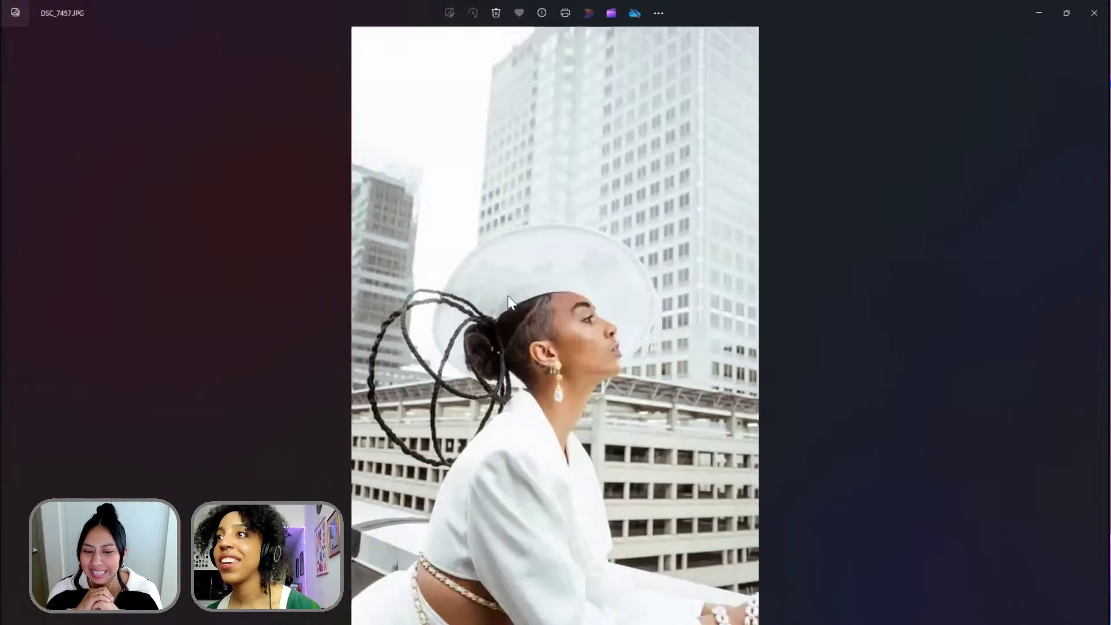
{"action": "key", "text": "Right"}
{"action": "key", "text": "Right"}
{"action": "key", "text": "Right"}
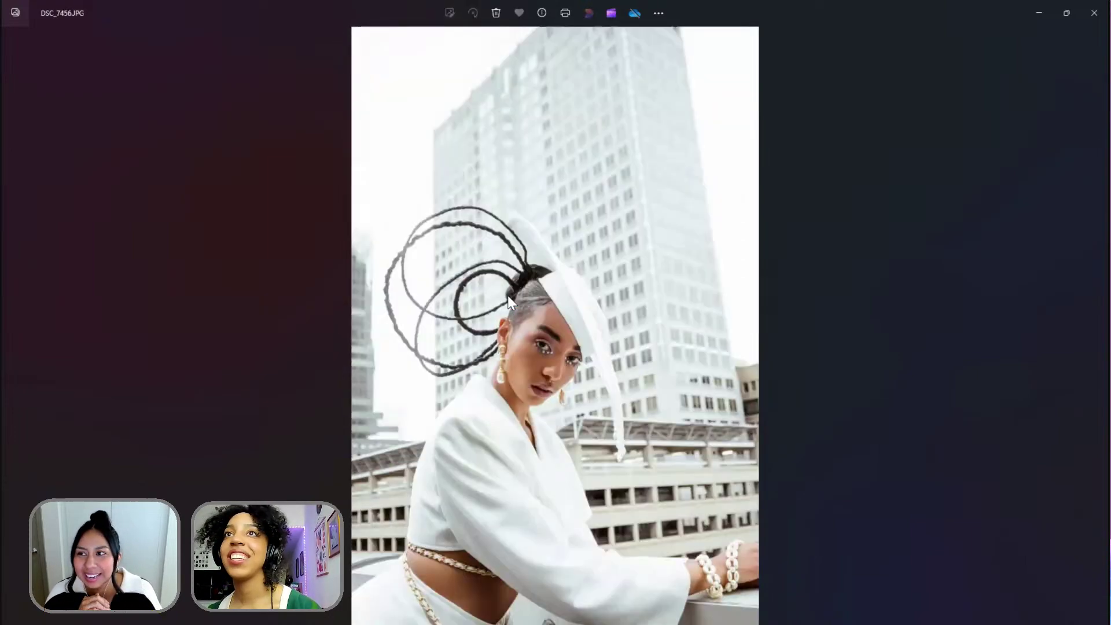
- Open DSC_7456 in Adobe Photoshop 2023, for this one time only
{"action": "left_click", "coordinate": [658, 13]}
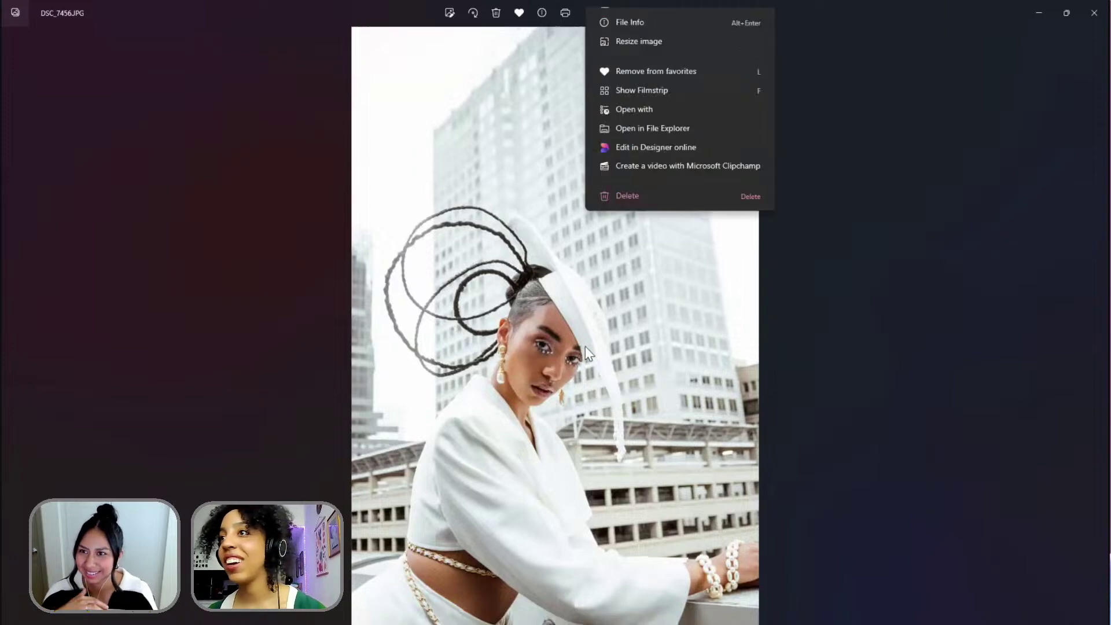
{"action": "left_click", "coordinate": [528, 203]}
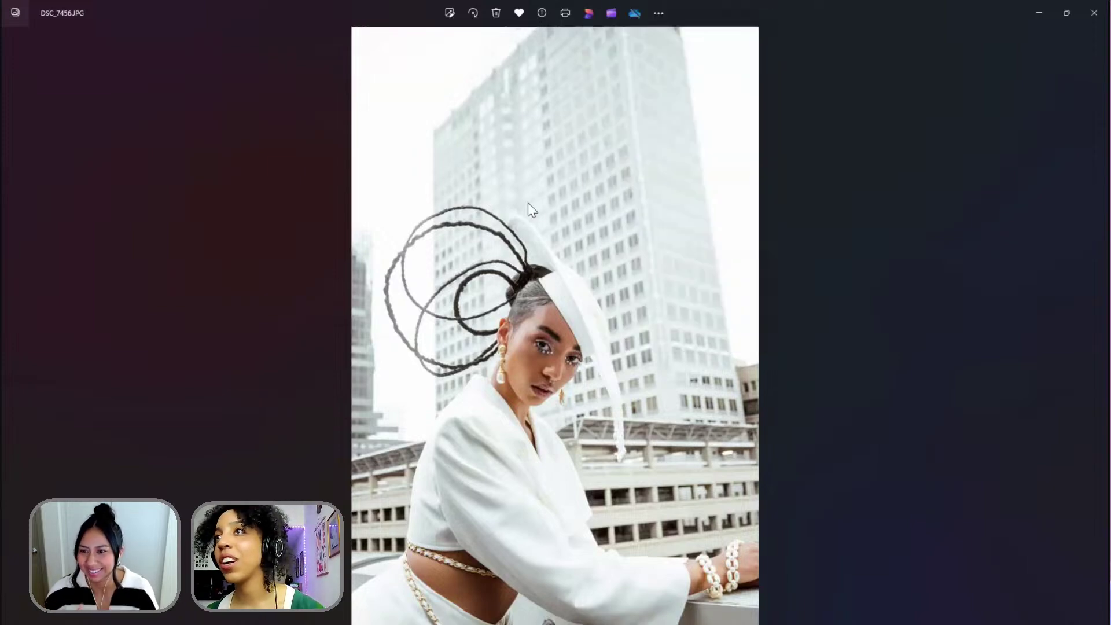
{"action": "right_click", "coordinate": [655, 321]}
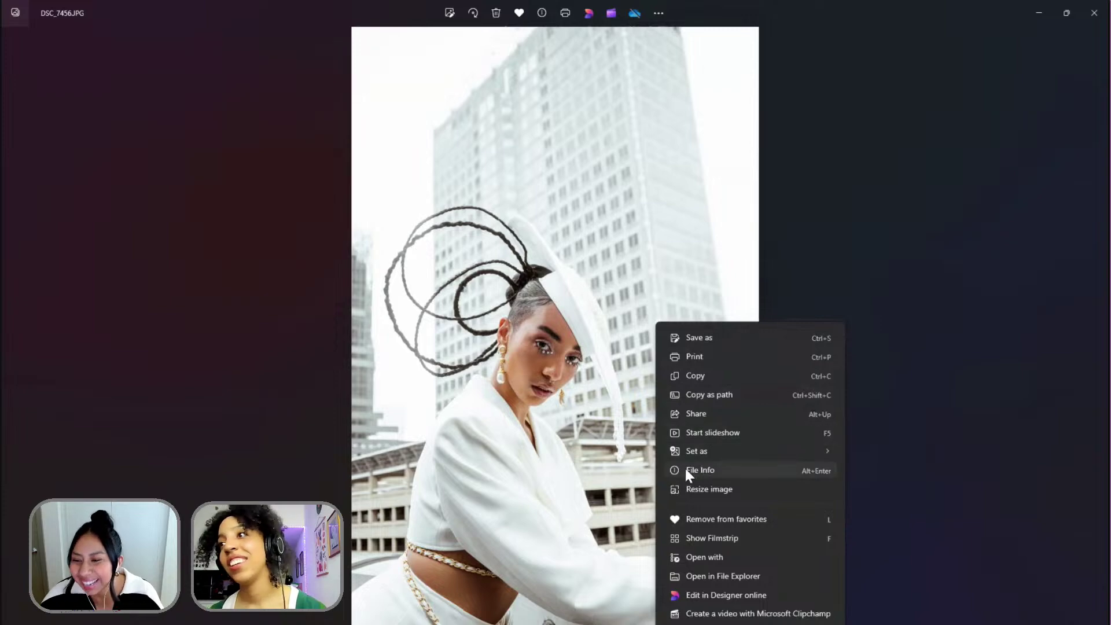
{"action": "left_click", "coordinate": [700, 554]}
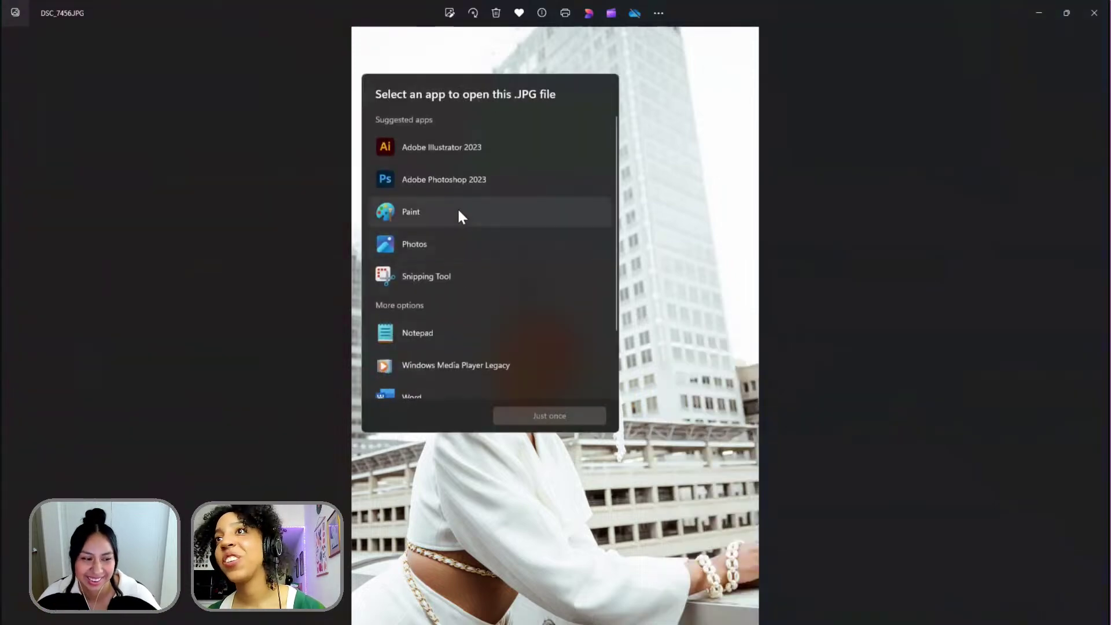
{"action": "left_click", "coordinate": [458, 184]}
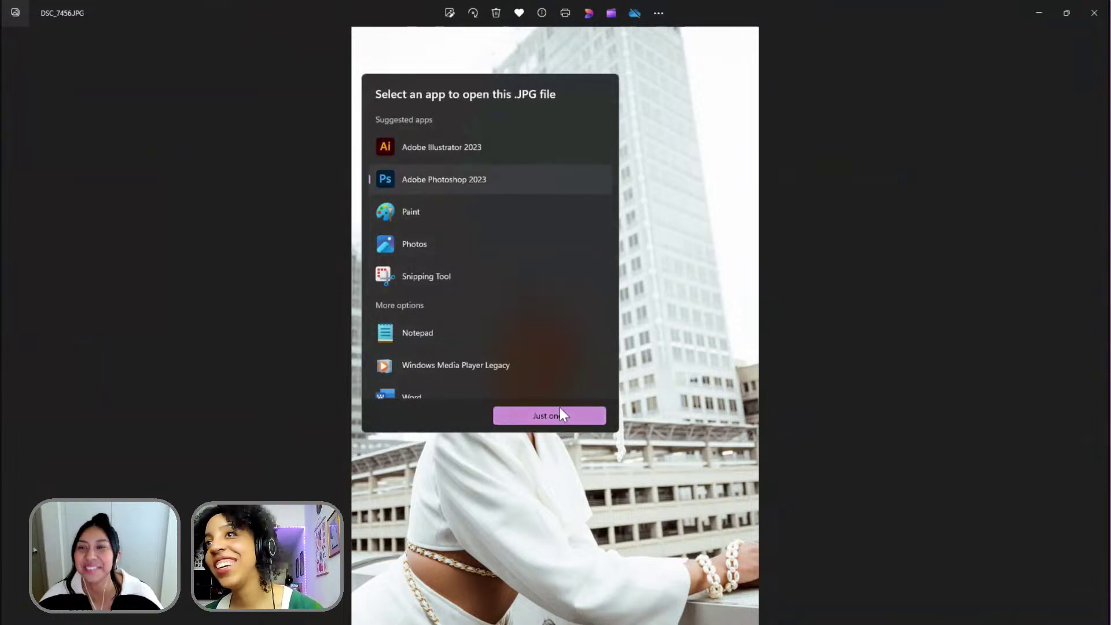
{"action": "left_click", "coordinate": [571, 416]}
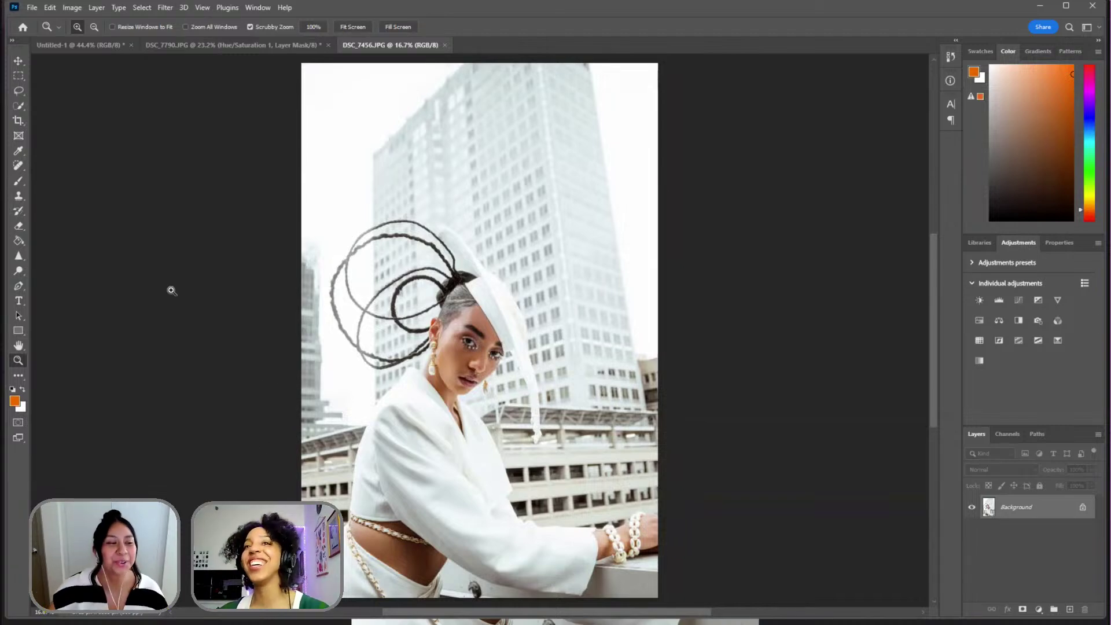
- Duplicate the Background layer of the rooftop portrait DSC_7456
{"action": "left_click", "coordinate": [467, 338]}
{"action": "left_click", "coordinate": [460, 362]}
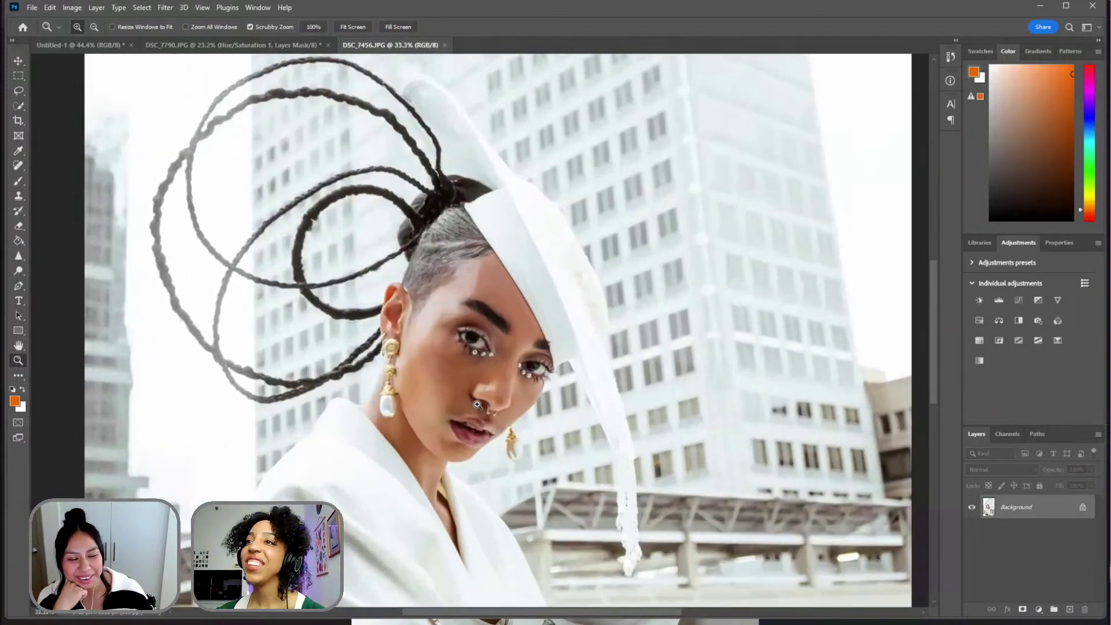
{"action": "left_click", "coordinate": [462, 370]}
{"action": "left_click", "coordinate": [461, 438]}
{"action": "left_click", "coordinate": [461, 439]}
{"action": "left_click", "coordinate": [466, 457]}
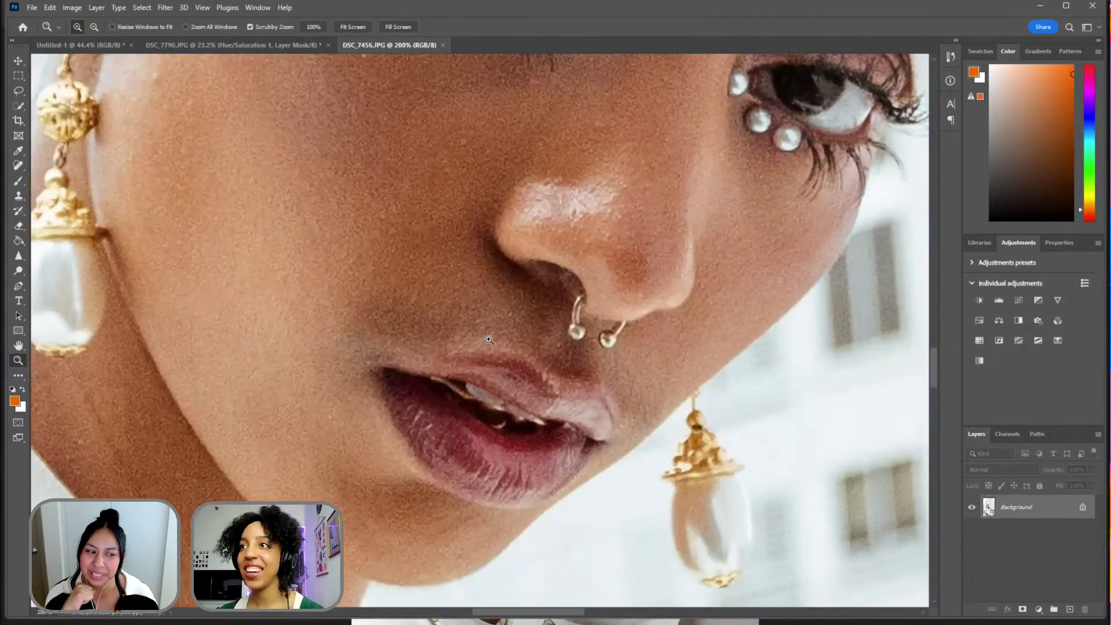
{"action": "right_click", "coordinate": [490, 308]}
{"action": "left_click", "coordinate": [1057, 505]}
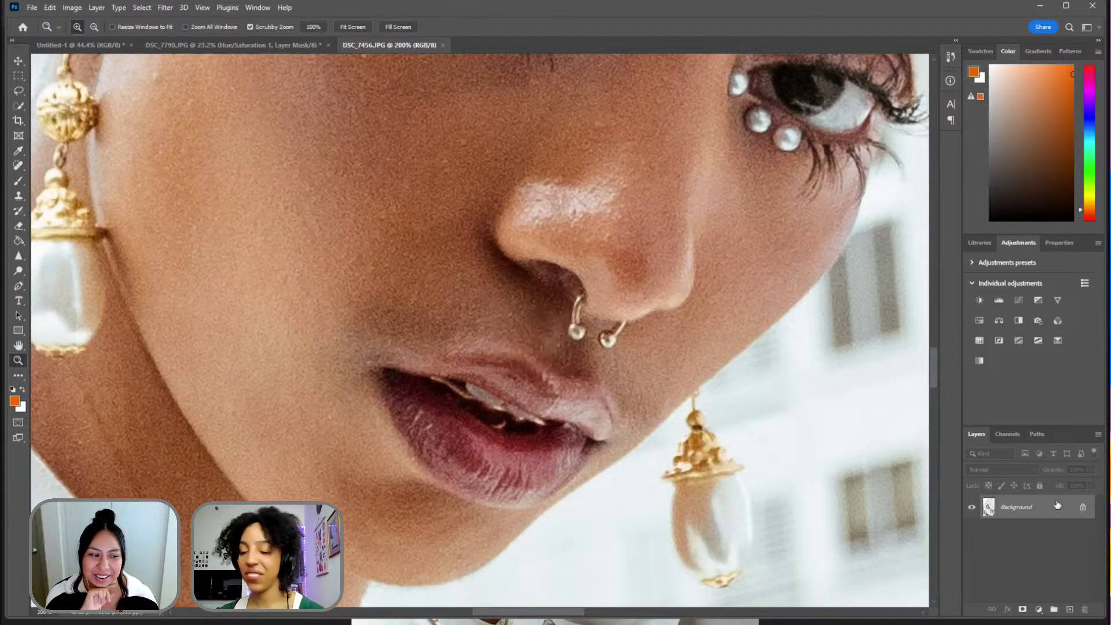
{"action": "key", "text": "ctrl+j"}
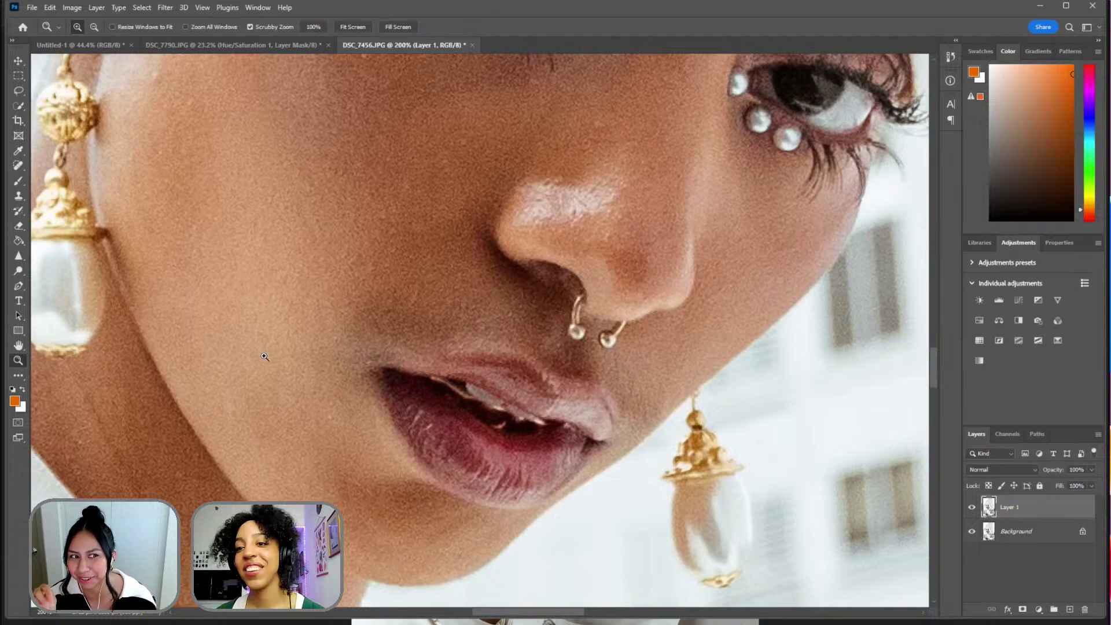
- Examine the model's skin up close around the eyes, cheek and mouth for spots that need retouching
{"action": "right_click", "coordinate": [389, 376]}
{"action": "left_click", "coordinate": [405, 374]}
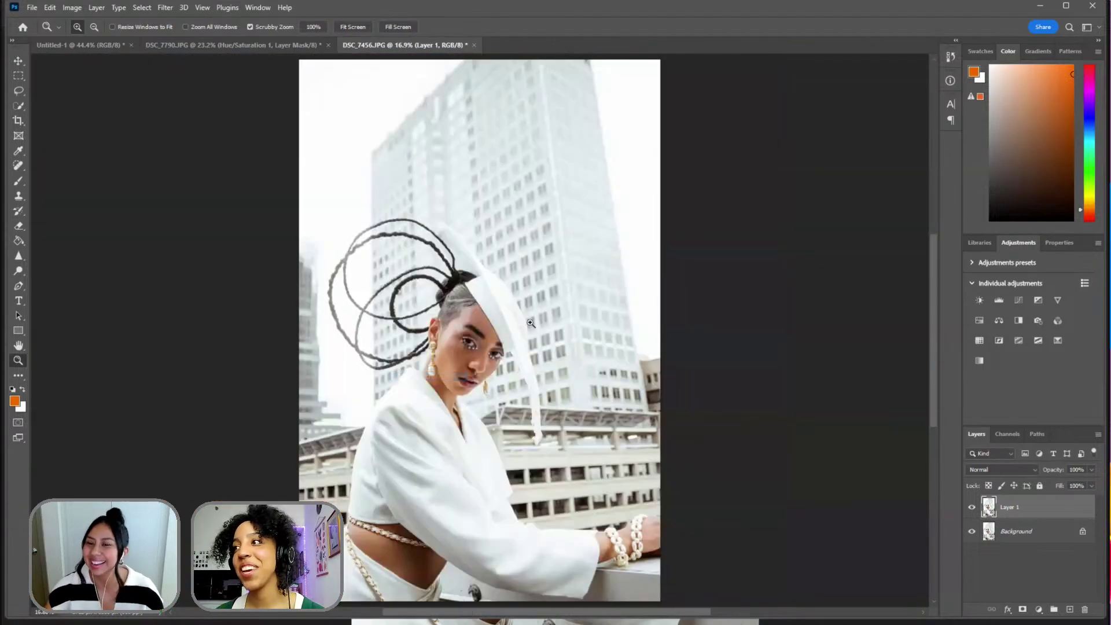
{"action": "key", "text": "ctrl+plus"}
{"action": "key", "text": "ctrl+plus"}
{"action": "key", "text": "ctrl+plus"}
{"action": "key", "text": "ctrl+plus"}
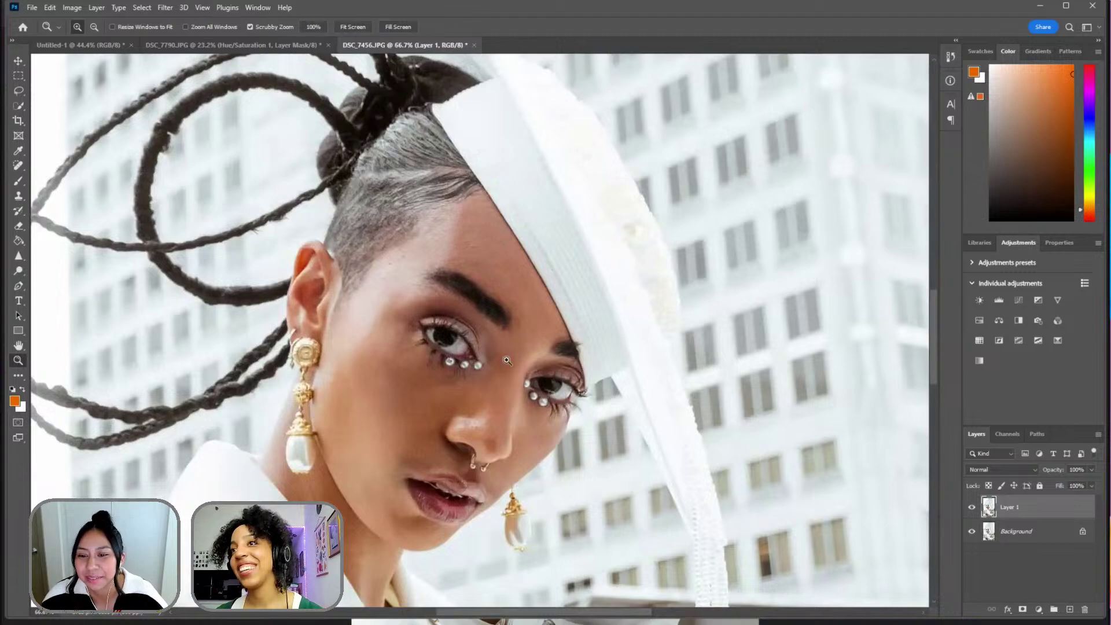
{"action": "left_click", "coordinate": [394, 370]}
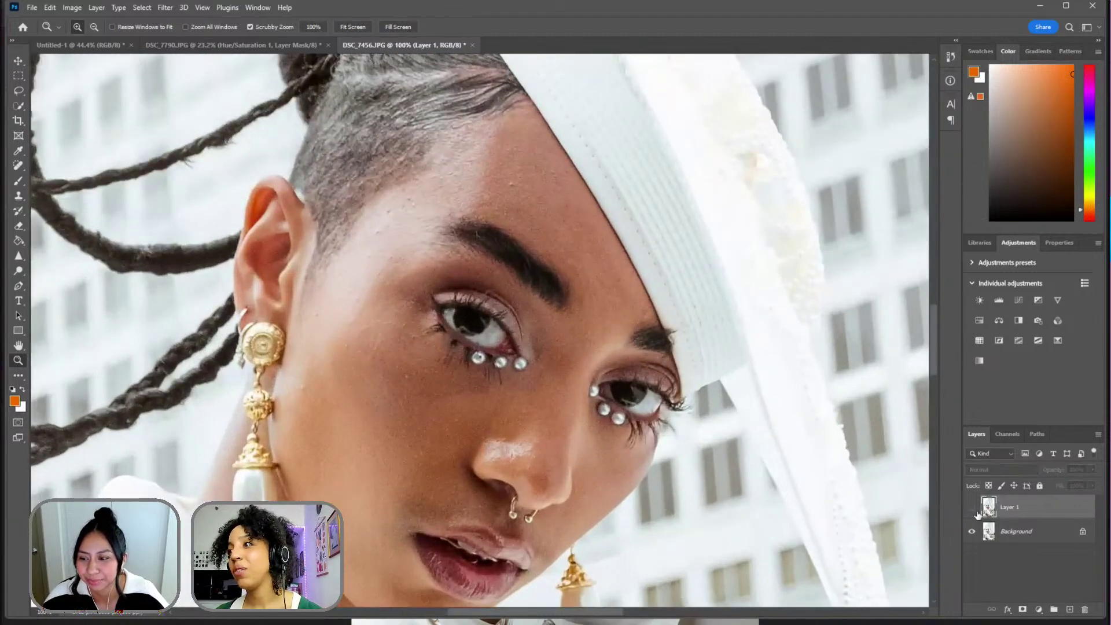
{"action": "left_click", "coordinate": [433, 510]}
{"action": "scroll", "coordinate": [180, 74], "scroll_direction": "down", "scroll_amount": 3}
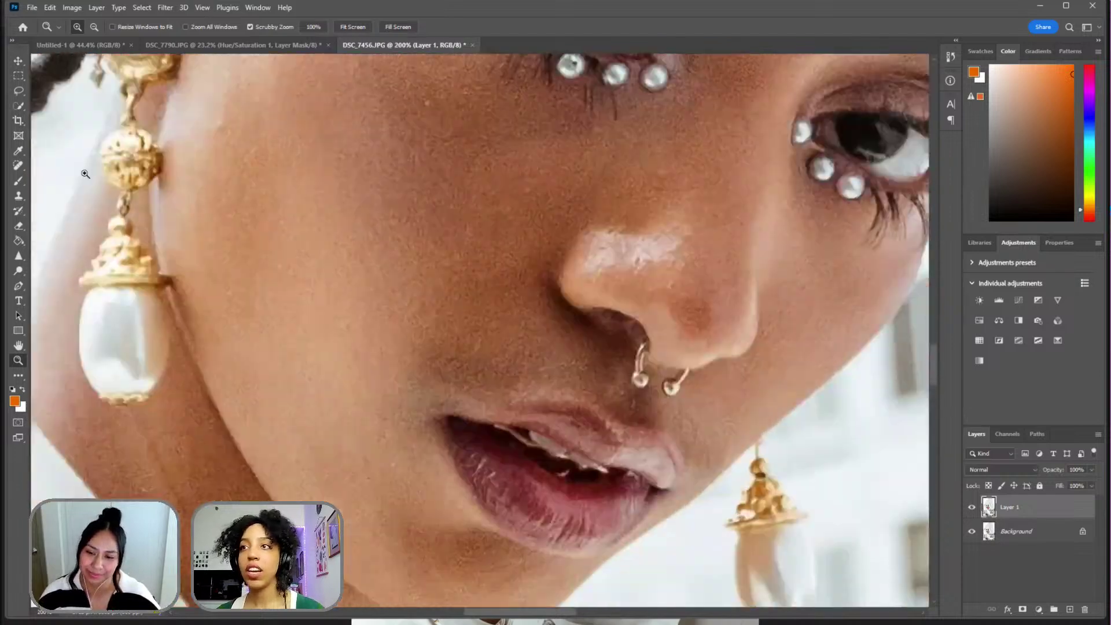
{"action": "scroll", "coordinate": [651, 240], "scroll_direction": "up", "scroll_amount": 5}
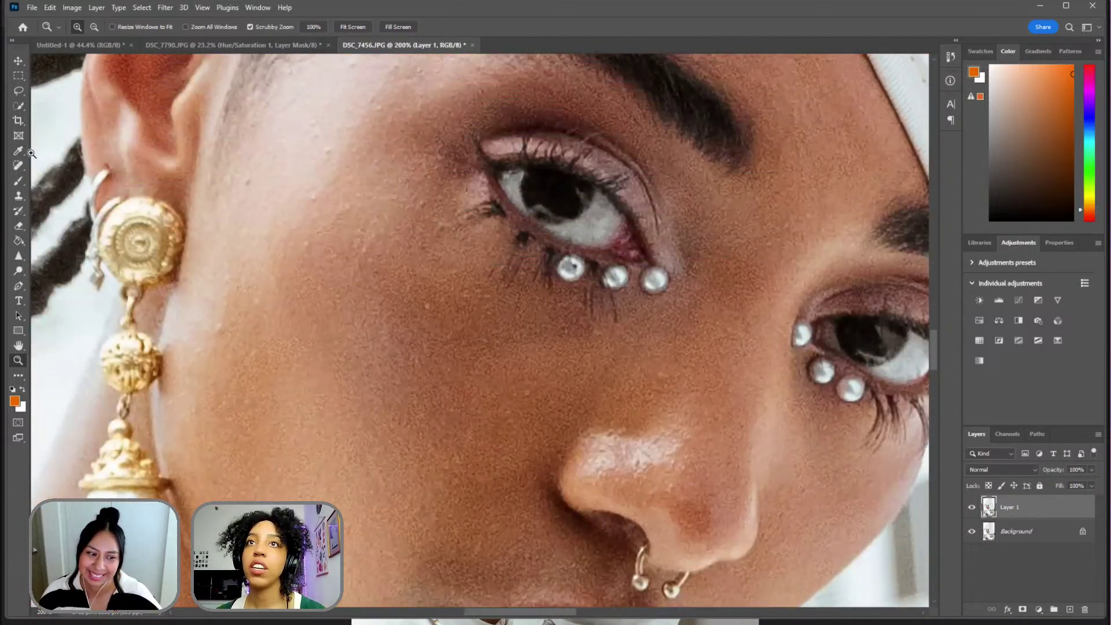
- Remove the small blemishes on the cheek between the ear and the eye with the content-aware Spot Healing Brush
{"action": "left_click", "coordinate": [19, 165]}
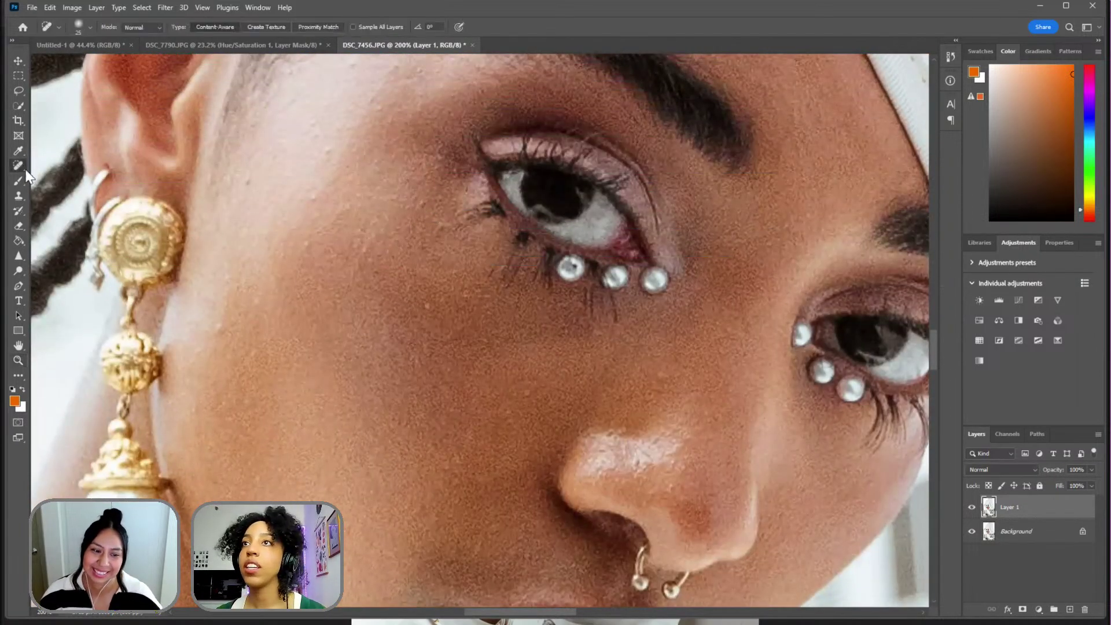
{"action": "left_click", "coordinate": [317, 157]}
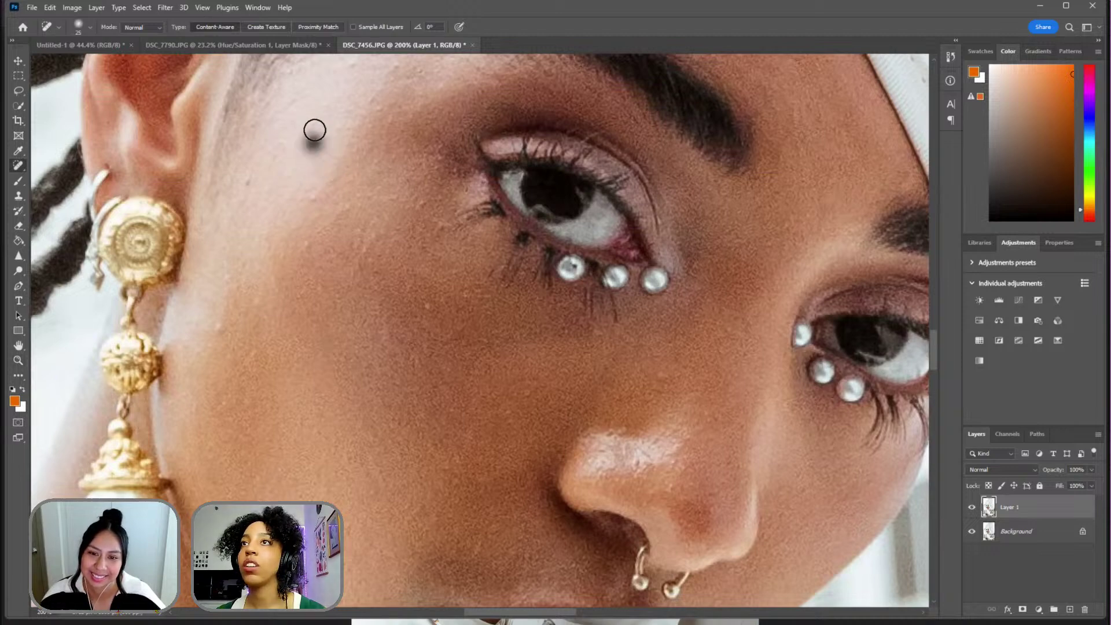
{"action": "left_click", "coordinate": [409, 196]}
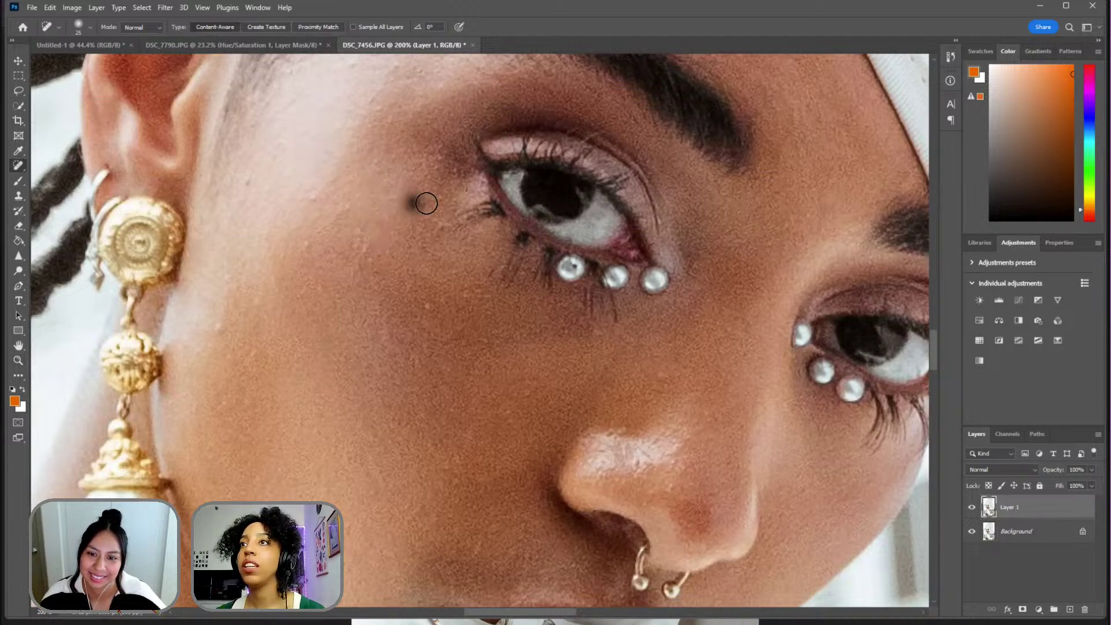
{"action": "left_click", "coordinate": [302, 246]}
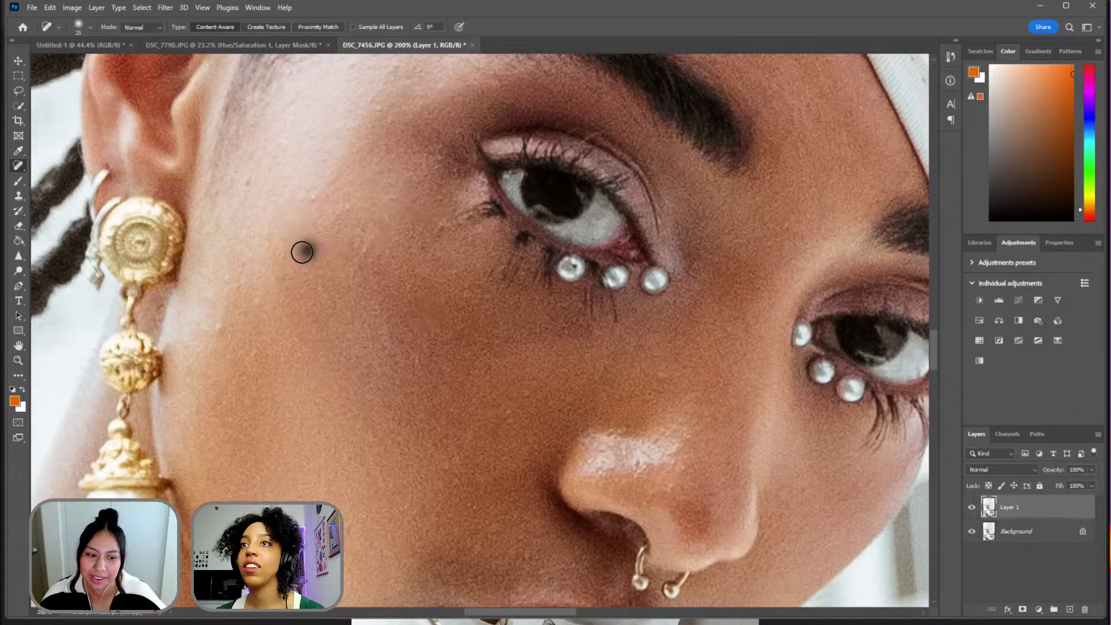
{"action": "left_click", "coordinate": [326, 290]}
{"action": "mouse_move", "coordinate": [226, 322]}
{"action": "left_mouse_down"}
{"action": "mouse_move", "coordinate": [206, 357]}
{"action": "mouse_move", "coordinate": [262, 392]}
{"action": "mouse_move", "coordinate": [246, 386]}
{"action": "left_mouse_up"}
{"action": "left_click_drag", "start_coordinate": [260, 284], "coordinate": [249, 327]}
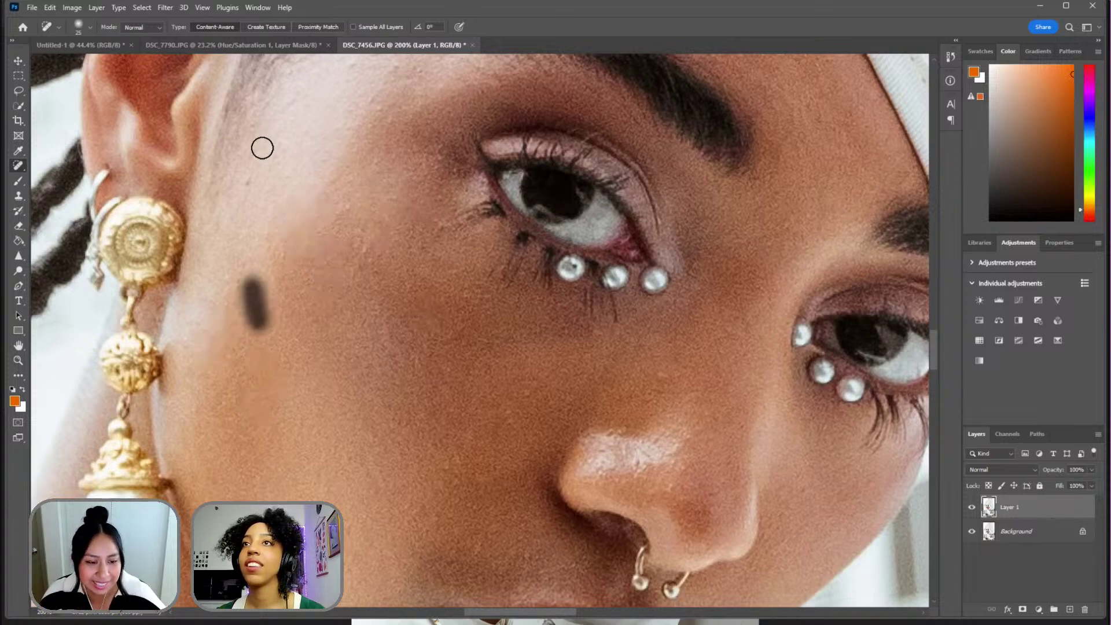
{"action": "left_click_drag", "start_coordinate": [252, 174], "coordinate": [255, 203]}
- Heal the bumps on the temple beside the hairline and on the forehead above the eyebrow
{"action": "scroll", "coordinate": [347, 185], "scroll_direction": "up", "scroll_amount": 3}
{"action": "scroll", "coordinate": [369, 188], "scroll_direction": "up", "scroll_amount": 3}
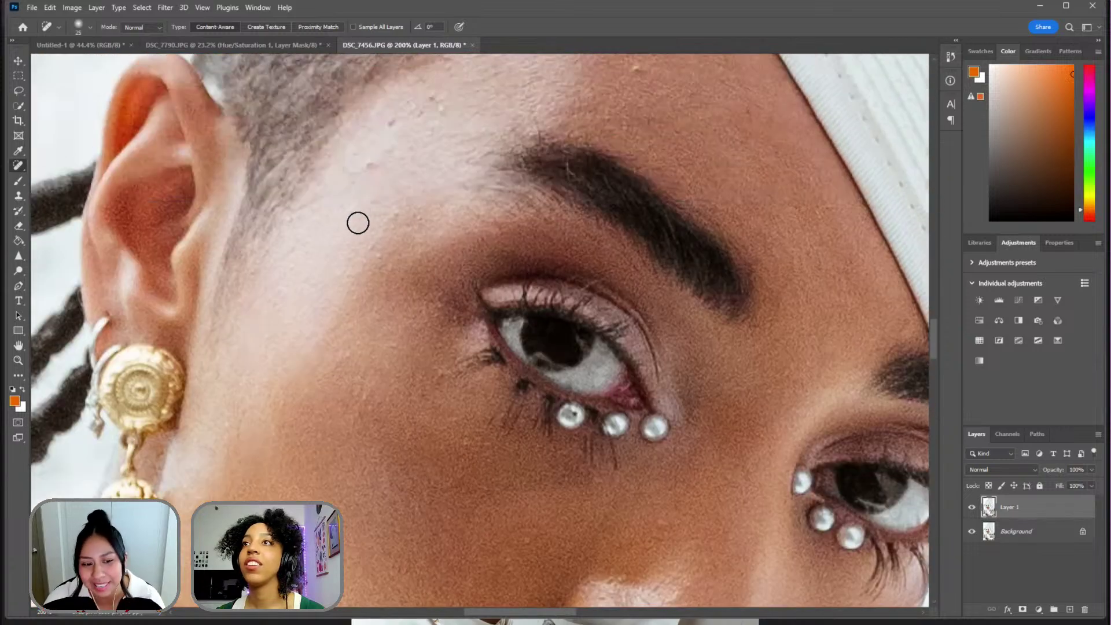
{"action": "mouse_move", "coordinate": [404, 206]}
{"action": "left_mouse_down"}
{"action": "mouse_move", "coordinate": [387, 236]}
{"action": "mouse_move", "coordinate": [388, 283]}
{"action": "mouse_move", "coordinate": [392, 249]}
{"action": "mouse_move", "coordinate": [364, 254]}
{"action": "left_mouse_up"}
{"action": "scroll", "coordinate": [381, 231], "scroll_direction": "up", "scroll_amount": 3}
{"action": "left_click_drag", "start_coordinate": [394, 179], "coordinate": [387, 206]}
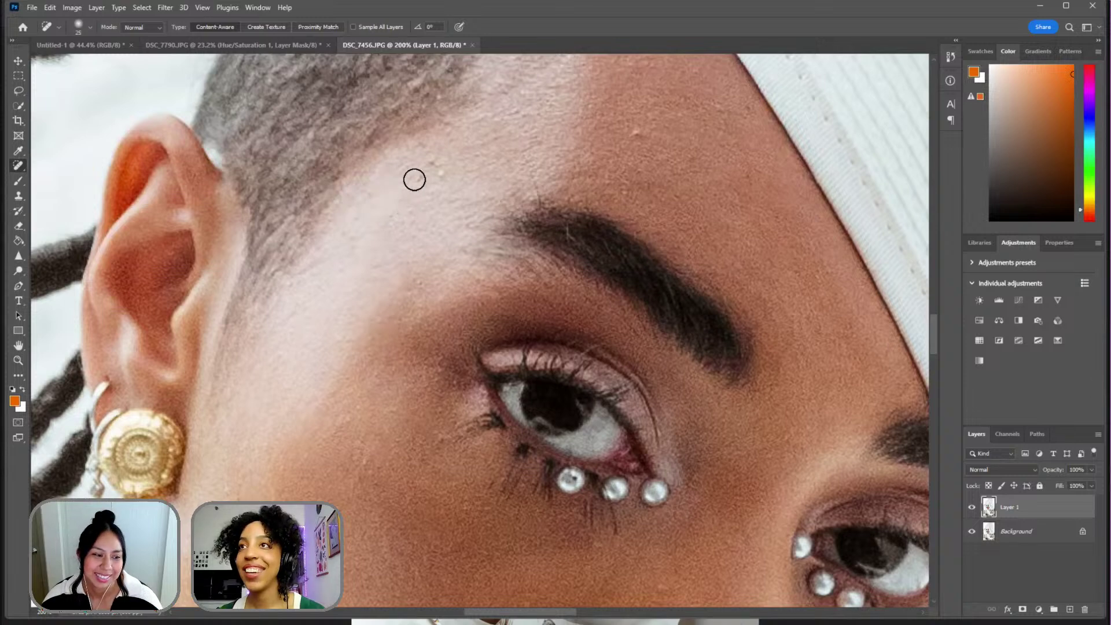
{"action": "left_click_drag", "start_coordinate": [434, 155], "coordinate": [436, 170]}
{"action": "left_click_drag", "start_coordinate": [637, 132], "coordinate": [640, 138]}
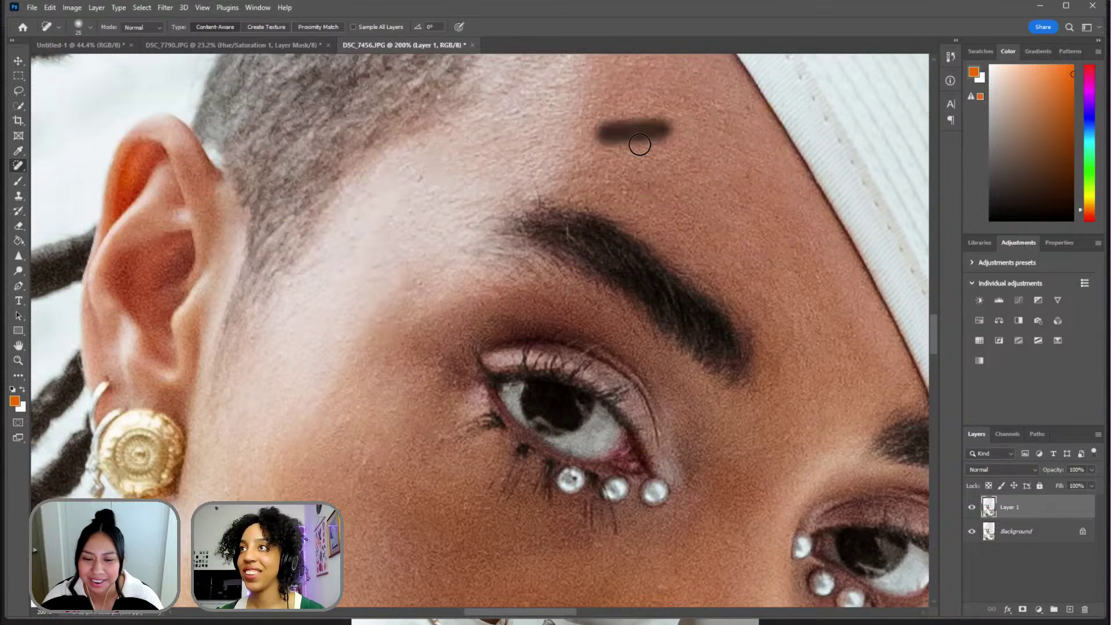
{"action": "left_click_drag", "start_coordinate": [734, 124], "coordinate": [746, 107]}
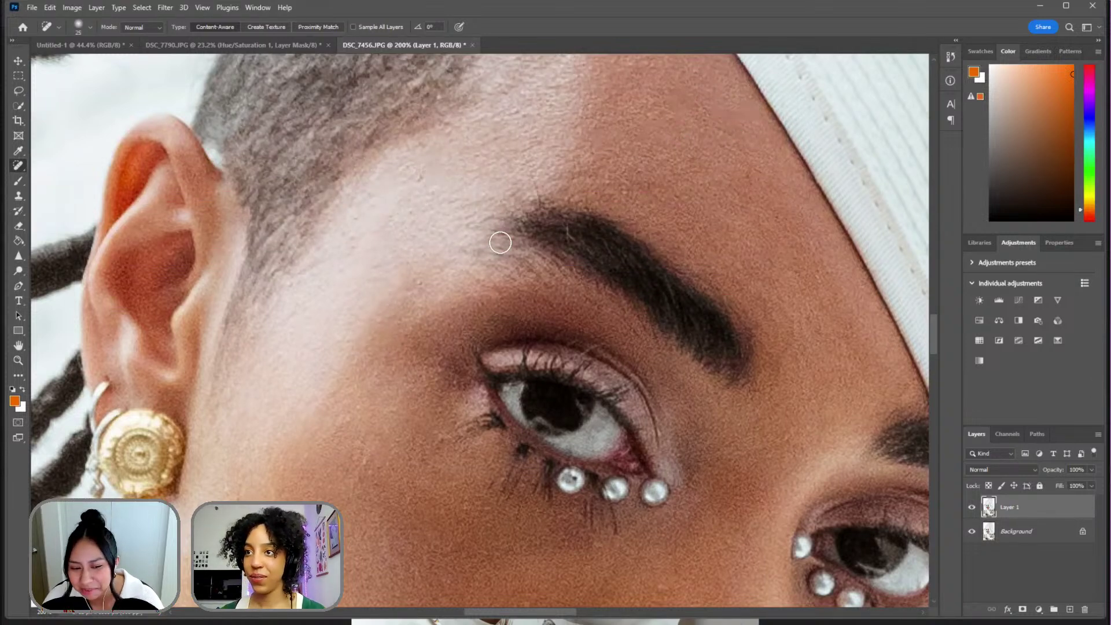
- Heal the spots on the cheek below the pearl-lined eye and on the side of the nose
{"action": "scroll", "coordinate": [541, 446], "scroll_direction": "down", "scroll_amount": 8}
{"action": "left_click", "coordinate": [526, 420]}
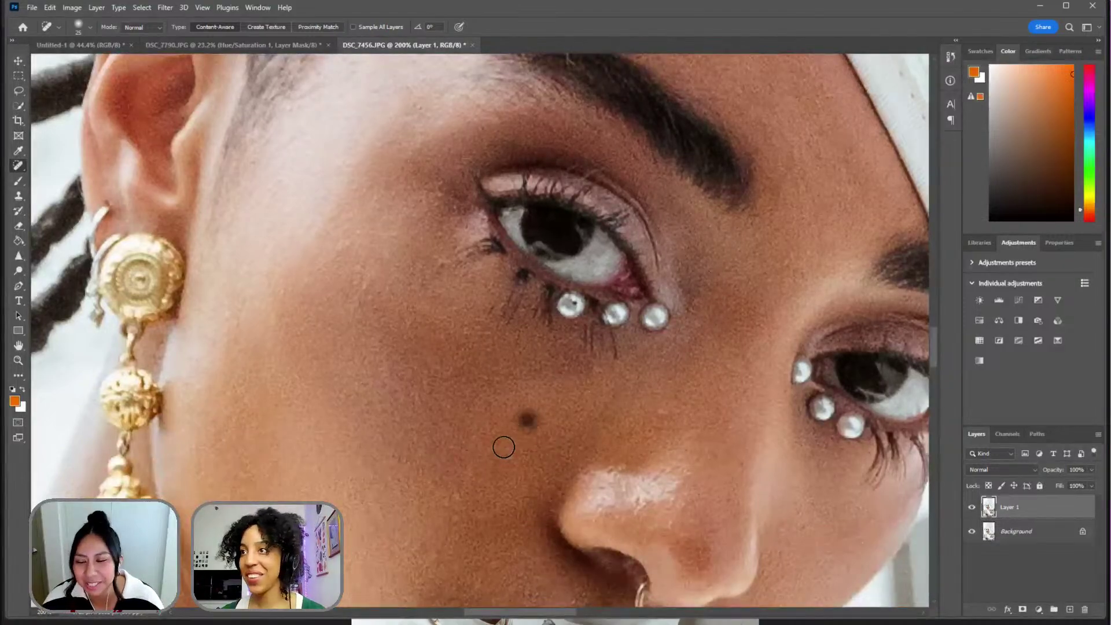
{"action": "left_click", "coordinate": [649, 400]}
- Retouch the uneven skin at the corner of the mouth and above the upper lip with healing strokes
{"action": "scroll", "coordinate": [498, 272], "scroll_direction": "down", "scroll_amount": 4}
{"action": "scroll", "coordinate": [463, 185], "scroll_direction": "down", "scroll_amount": 2}
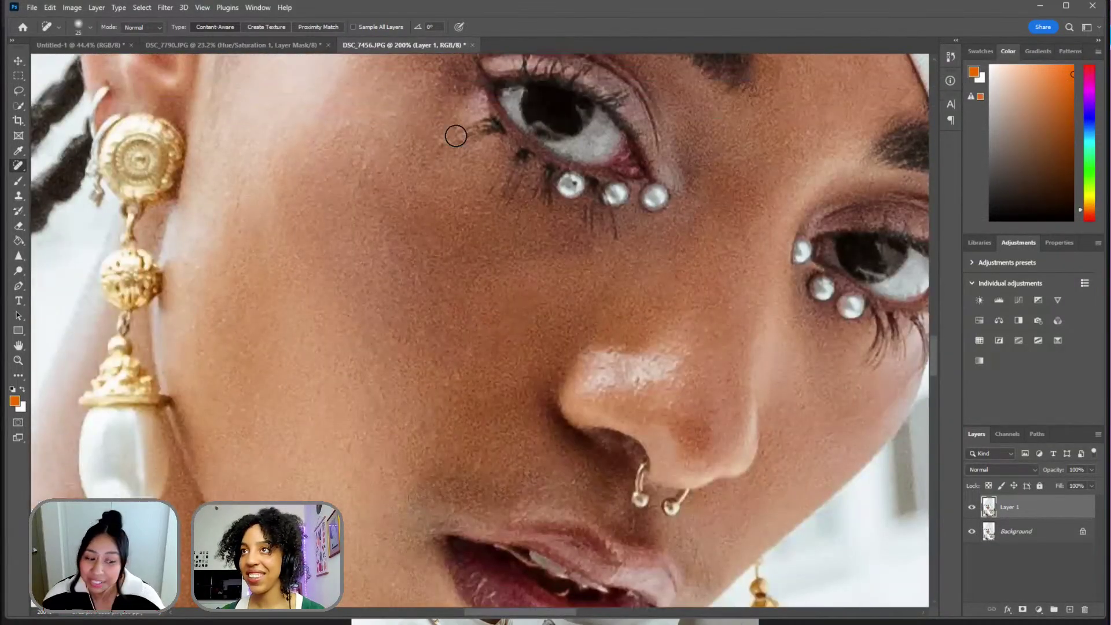
{"action": "scroll", "coordinate": [411, 232], "scroll_direction": "down", "scroll_amount": 3}
{"action": "scroll", "coordinate": [397, 241], "scroll_direction": "down", "scroll_amount": 4}
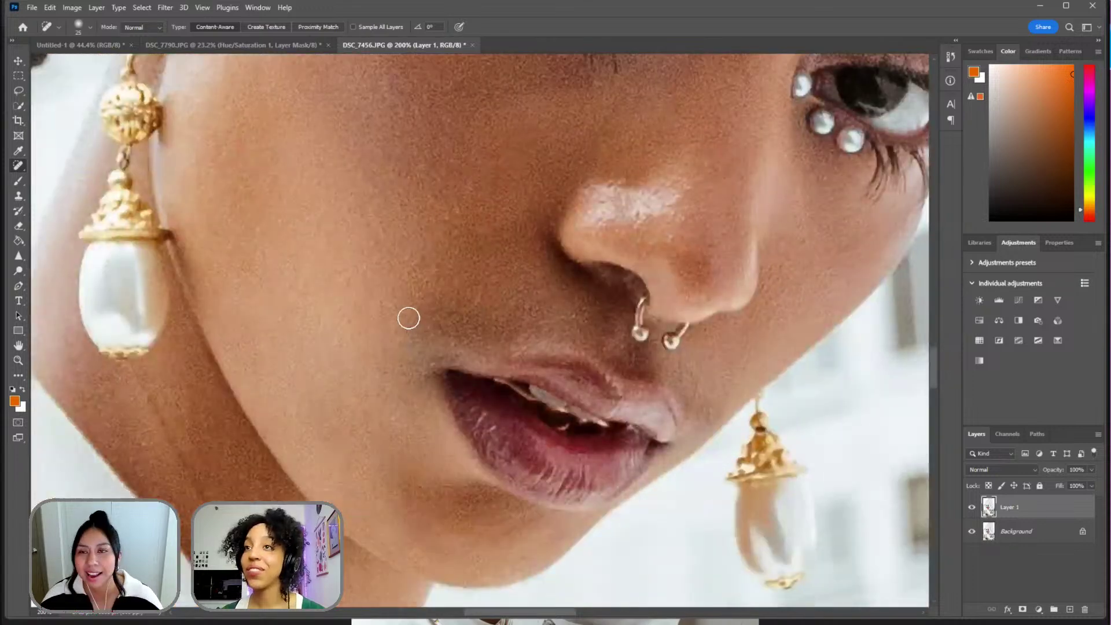
{"action": "mouse_move", "coordinate": [407, 318]}
{"action": "left_mouse_down"}
{"action": "mouse_move", "coordinate": [431, 307]}
{"action": "mouse_move", "coordinate": [456, 314]}
{"action": "mouse_move", "coordinate": [419, 341]}
{"action": "left_mouse_up"}
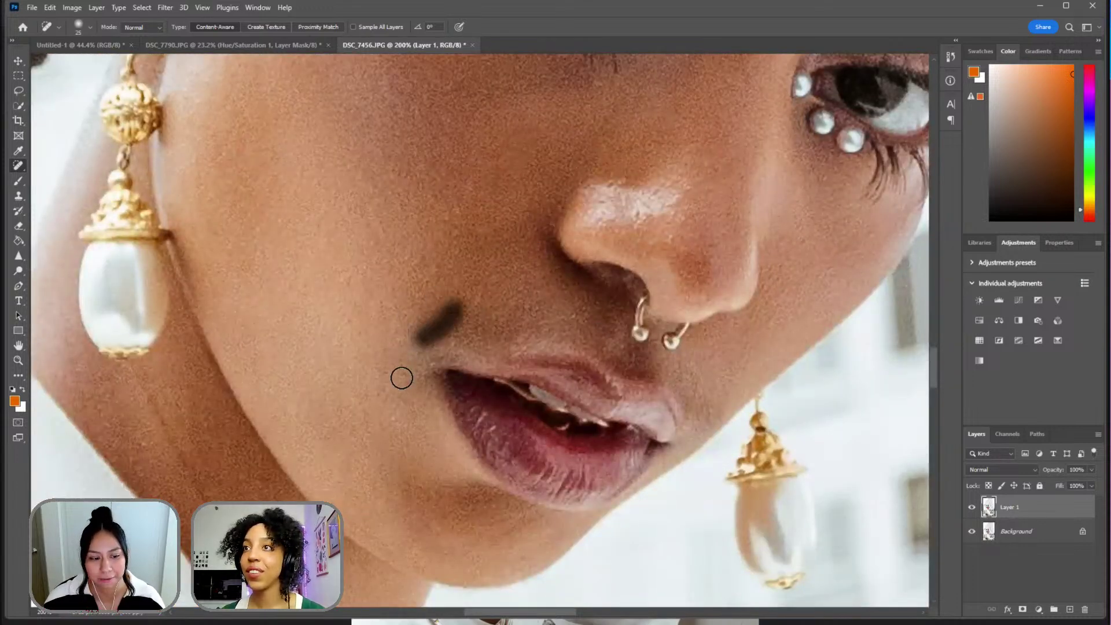
{"action": "left_click", "coordinate": [411, 334]}
{"action": "left_click", "coordinate": [415, 349]}
{"action": "left_click", "coordinate": [446, 331]}
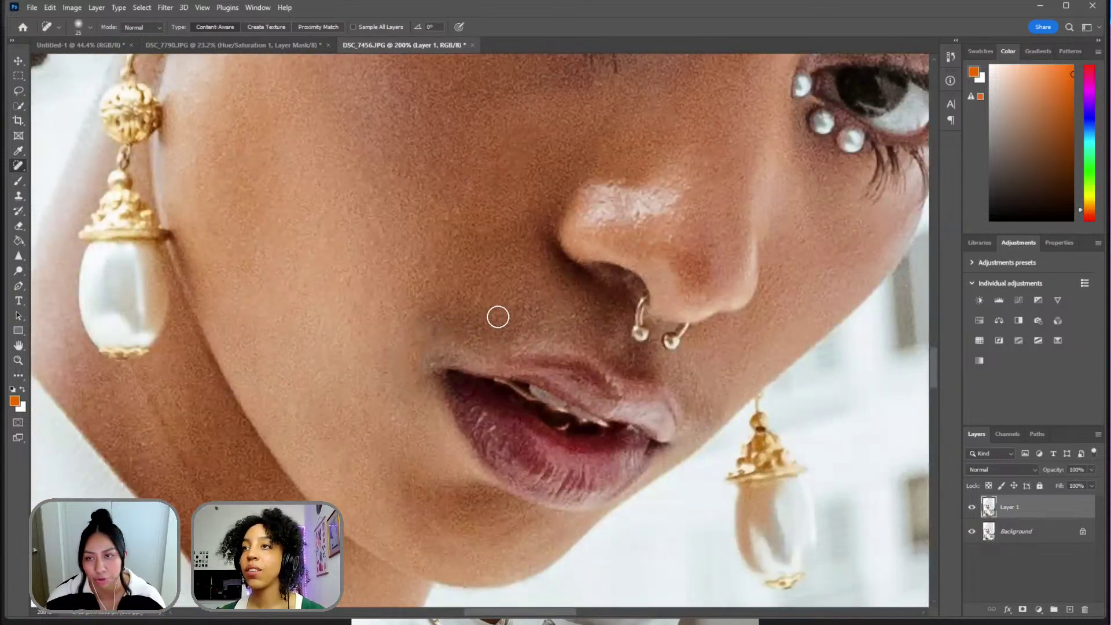
{"action": "left_click_drag", "start_coordinate": [496, 315], "coordinate": [405, 313]}
{"action": "left_click", "coordinate": [434, 315]}
{"action": "left_click", "coordinate": [547, 322]}
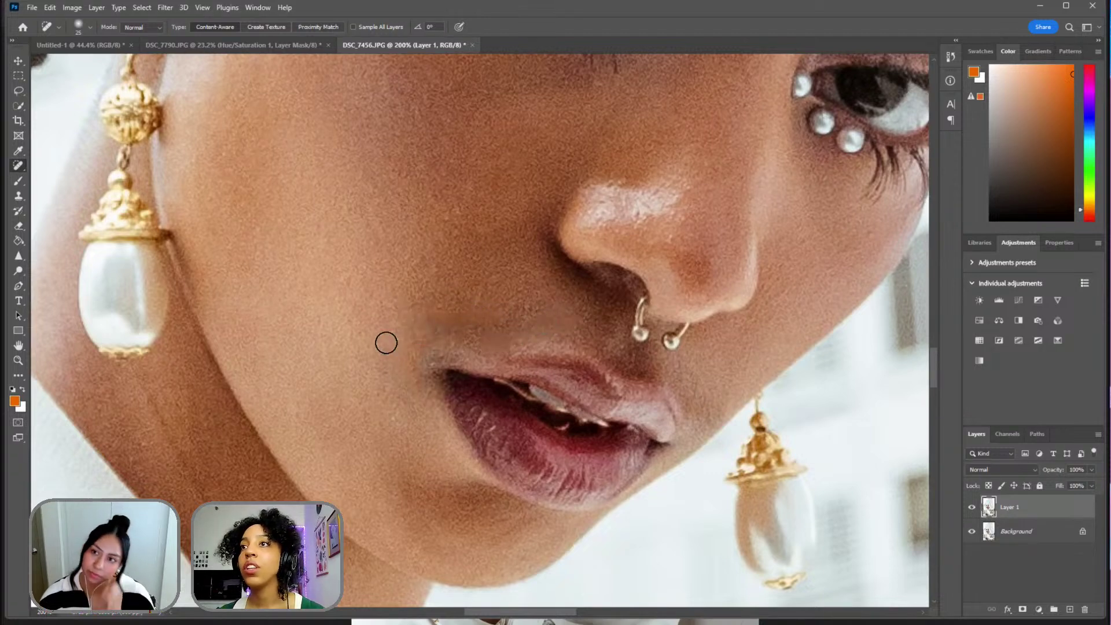
{"action": "left_click_drag", "start_coordinate": [386, 342], "coordinate": [451, 319]}
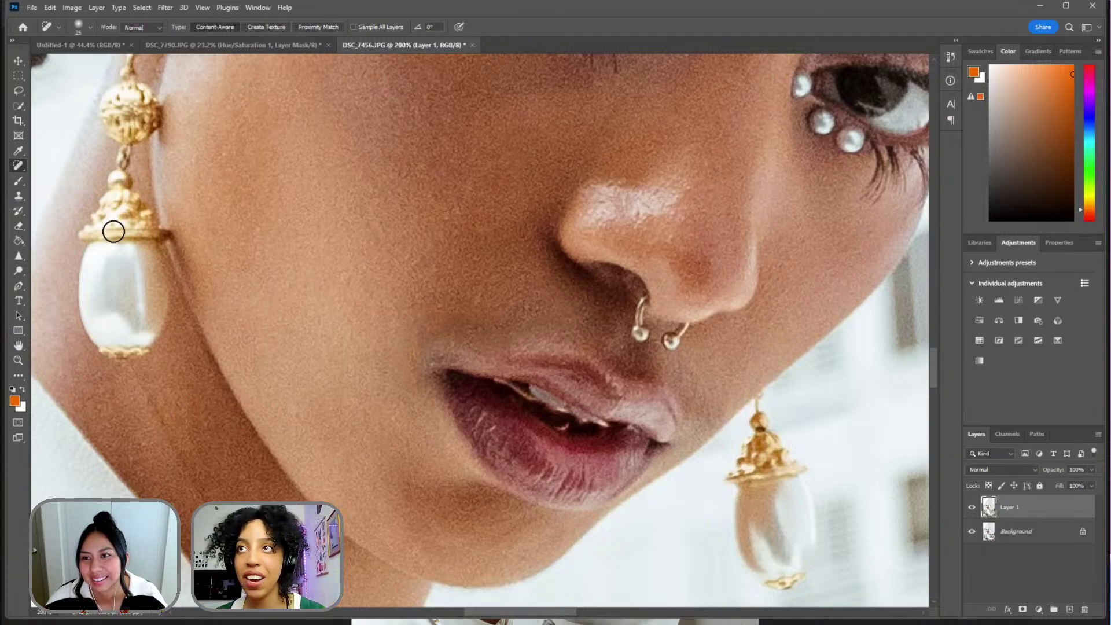
{"action": "scroll", "coordinate": [342, 259], "scroll_direction": "up", "scroll_amount": 2}
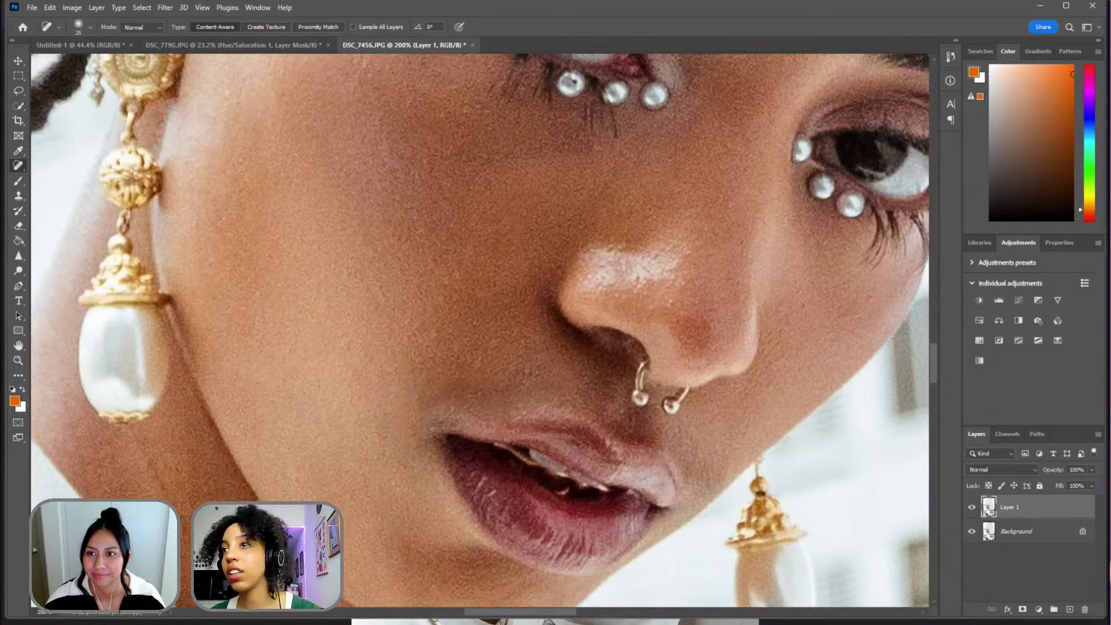
{"action": "scroll", "coordinate": [389, 194], "scroll_direction": "up", "scroll_amount": 2}
{"action": "scroll", "coordinate": [399, 266], "scroll_direction": "down", "scroll_amount": 1}
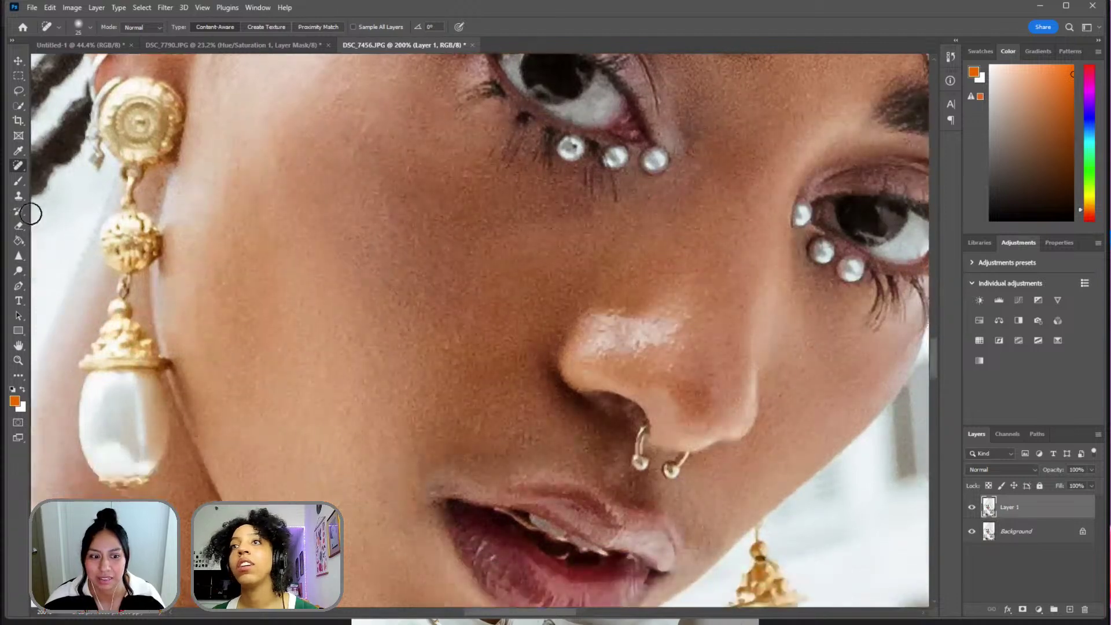
- Clone smooth skin over the uneven patch above the corner of the mouth with an enlarged Clone Stamp, and undo the stray stroke above the lip
{"action": "key", "text": "s"}
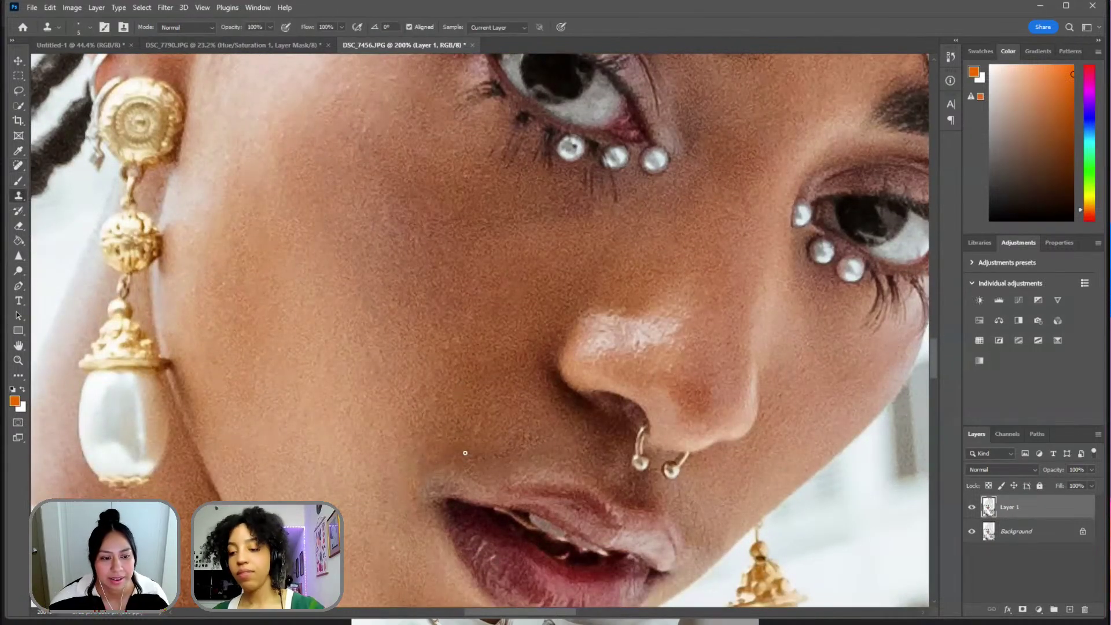
{"action": "key", "text": "bracketright"}
{"action": "key", "text": "bracketright"}
{"action": "key", "text": "bracketright"}
{"action": "key", "text": "bracketright"}
{"action": "key", "text": "bracketright"}
{"action": "key", "text": "bracketright"}
{"action": "key", "text": "bracketright"}
{"action": "key", "text": "bracketright"}
{"action": "key", "text": "bracketright"}
{"action": "key", "text": "bracketright"}
{"action": "key", "text": "bracketright"}
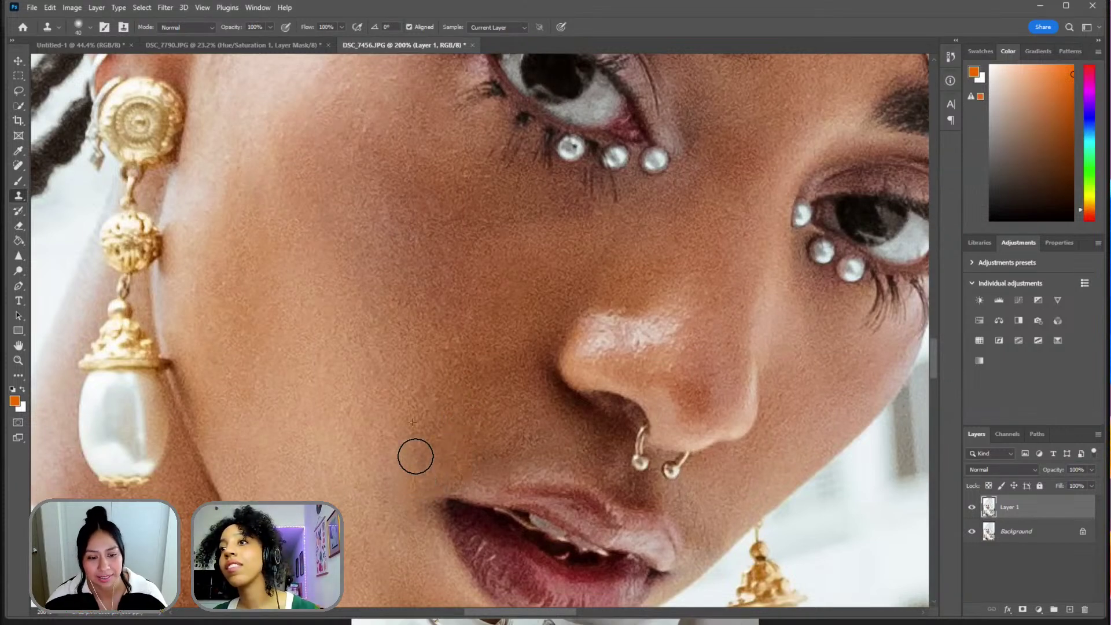
{"action": "mouse_move", "coordinate": [451, 458]}
{"action": "left_mouse_down"}
{"action": "mouse_move", "coordinate": [527, 464]}
{"action": "mouse_move", "coordinate": [555, 450]}
{"action": "left_mouse_up"}
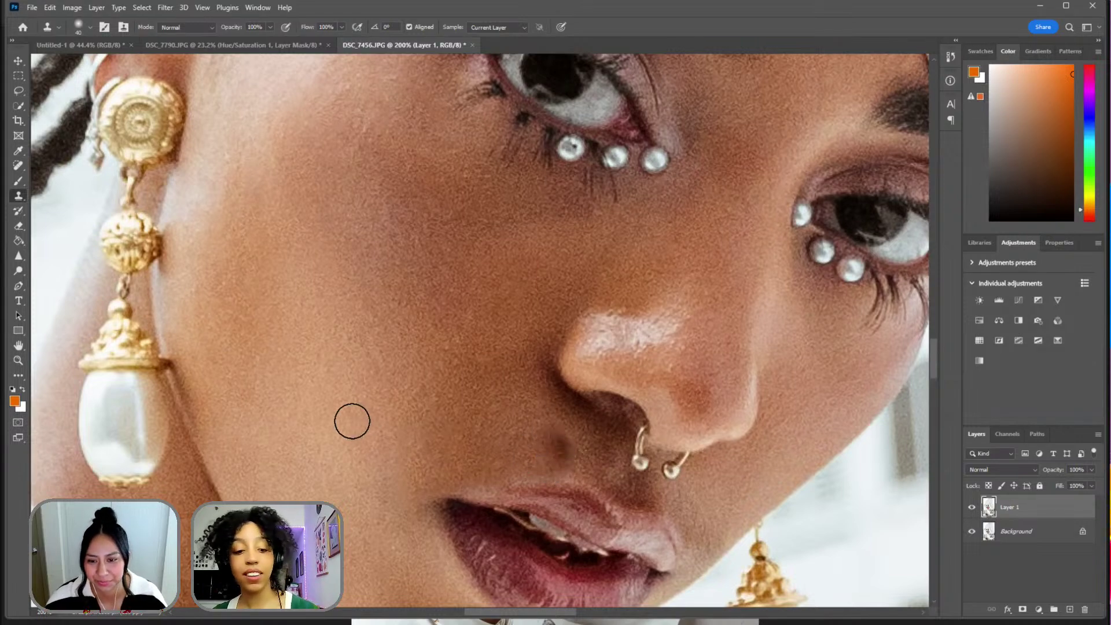
{"action": "key", "text": "ctrl+z"}
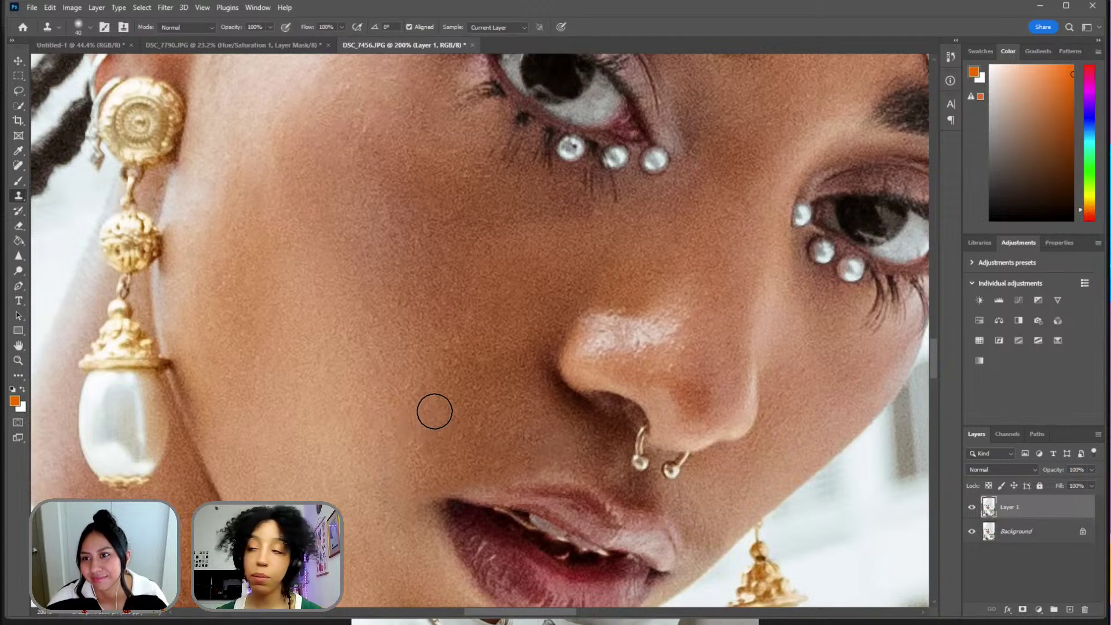
- Clone clean skin over the small area between the nose rings and the far corner of the upper lip with a smaller Clone Stamp
{"action": "scroll", "coordinate": [744, 442], "scroll_direction": "down", "scroll_amount": 2}
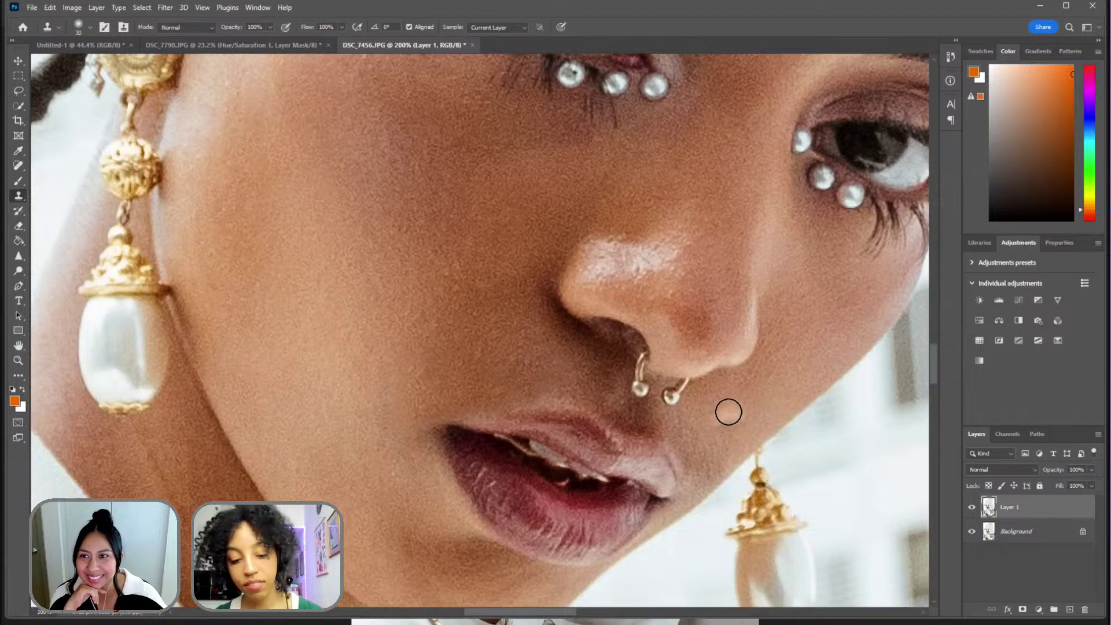
{"action": "key", "text": "bracketleft"}
{"action": "key", "text": "bracketleft"}
{"action": "key", "text": "bracketleft"}
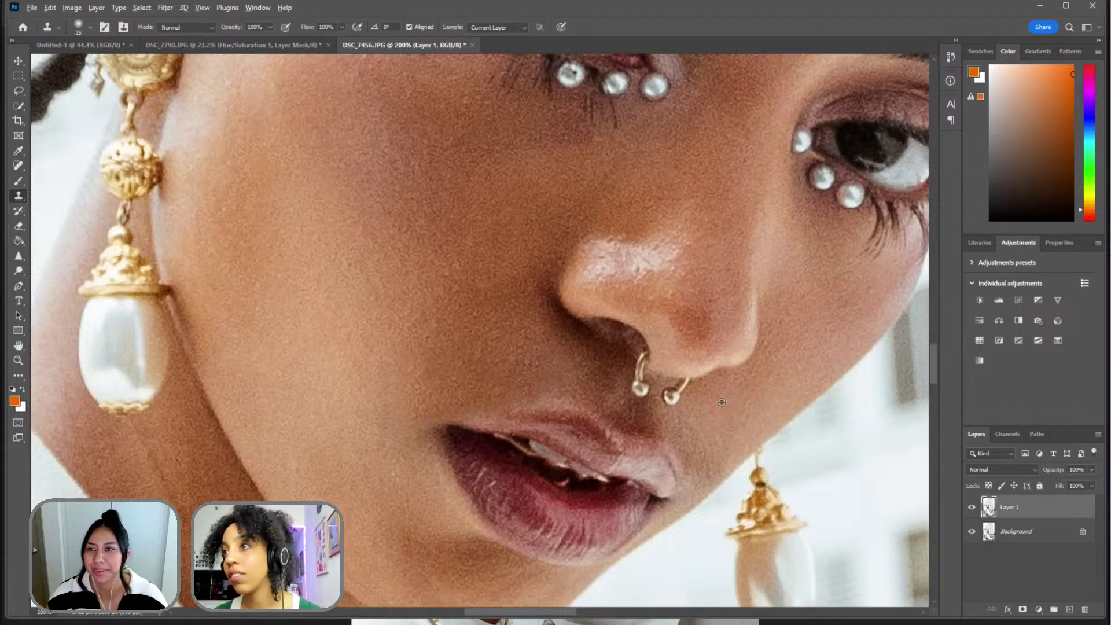
{"action": "mouse_move", "coordinate": [706, 411]}
{"action": "left_mouse_down"}
{"action": "mouse_move", "coordinate": [691, 424]}
{"action": "mouse_move", "coordinate": [693, 452]}
{"action": "mouse_move", "coordinate": [706, 440]}
{"action": "mouse_move", "coordinate": [696, 481]}
{"action": "mouse_move", "coordinate": [723, 453]}
{"action": "mouse_move", "coordinate": [714, 463]}
{"action": "mouse_move", "coordinate": [709, 413]}
{"action": "left_mouse_up"}
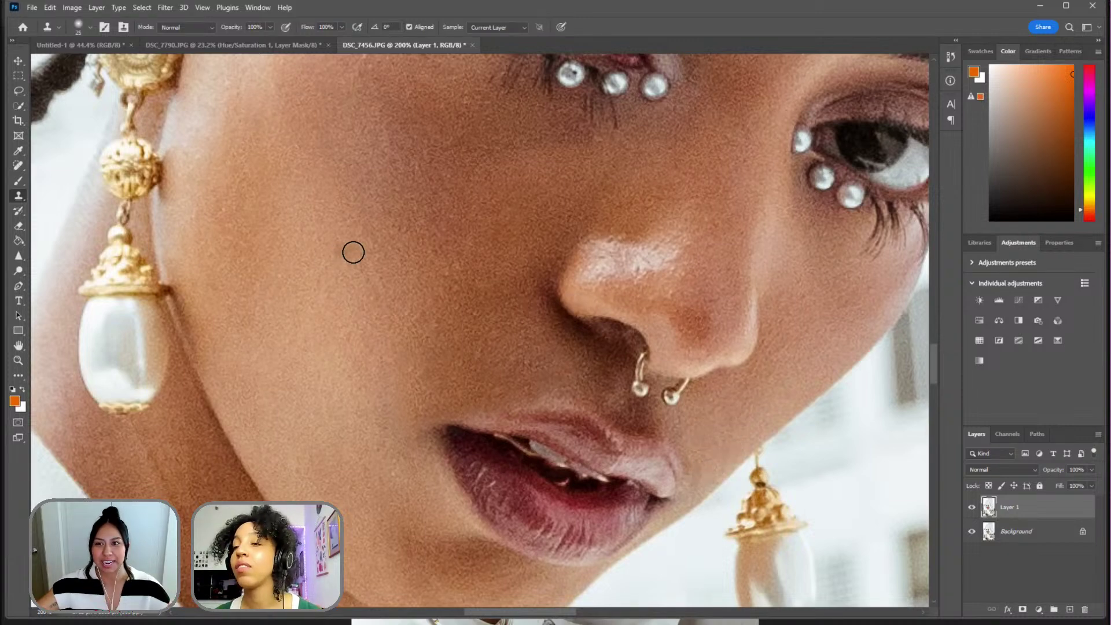
- Clone smooth skin over the stray hairs beneath the outer tail of the eyebrow nearest the ear
{"action": "scroll", "coordinate": [379, 275], "scroll_direction": "down", "scroll_amount": 3}
{"action": "scroll", "coordinate": [362, 258], "scroll_direction": "up", "scroll_amount": 3}
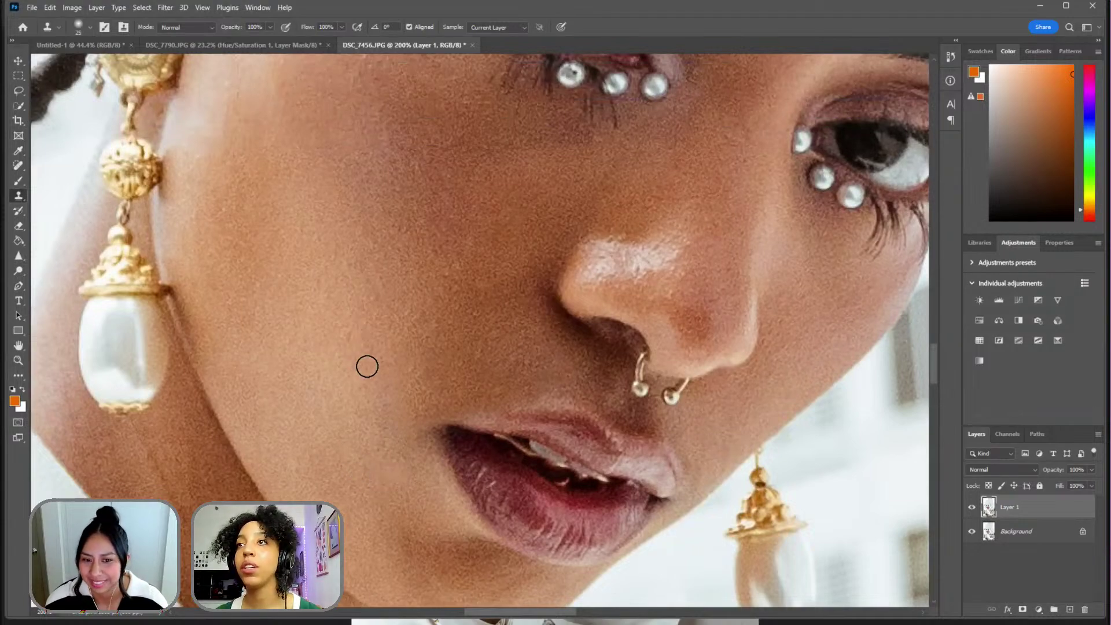
{"action": "scroll", "coordinate": [357, 351], "scroll_direction": "up", "scroll_amount": 3}
{"action": "scroll", "coordinate": [357, 351], "scroll_direction": "up", "scroll_amount": 10}
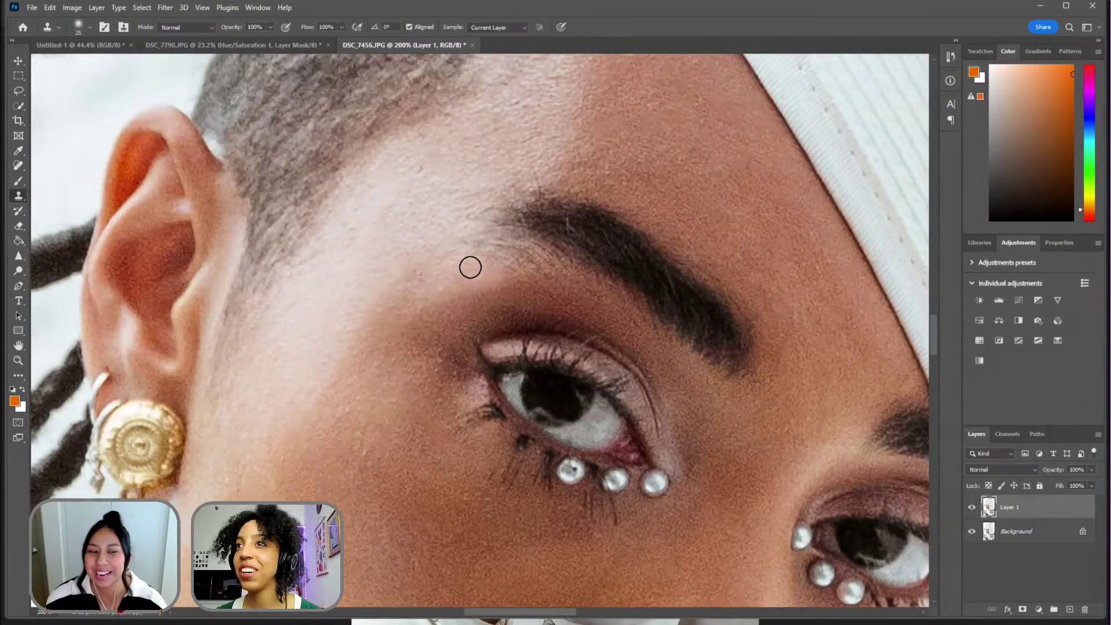
{"action": "mouse_move", "coordinate": [511, 281]}
{"action": "left_mouse_down"}
{"action": "mouse_move", "coordinate": [478, 269]}
{"action": "mouse_move", "coordinate": [493, 289]}
{"action": "mouse_move", "coordinate": [529, 273]}
{"action": "left_mouse_up"}
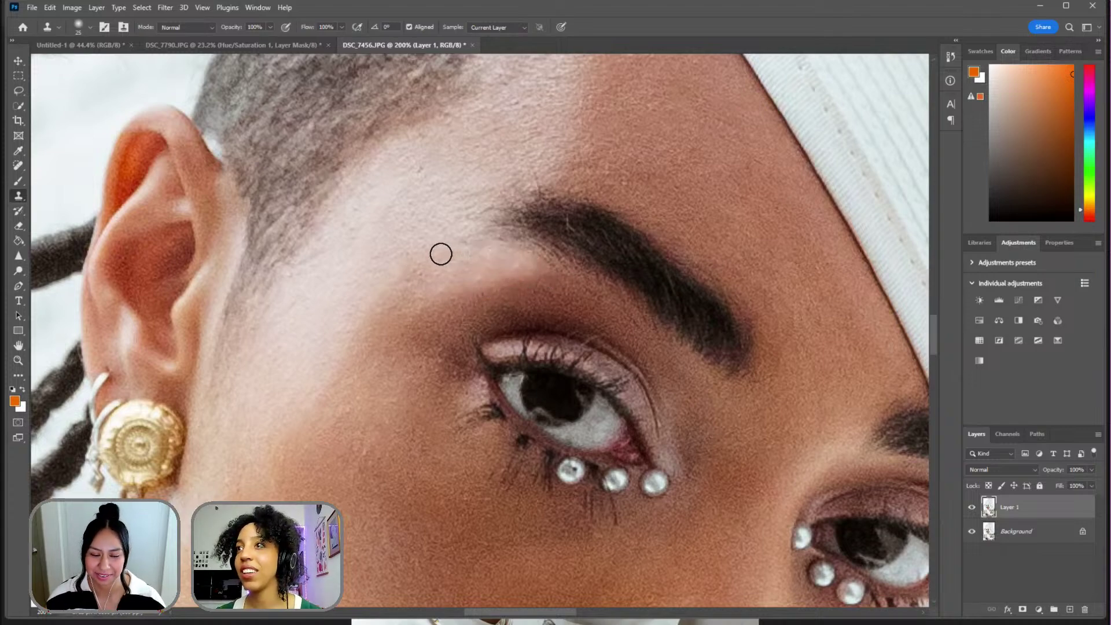
- Switch to the Brush tool and compare the retouched skin with the original by hiding and showing Layer 1
{"action": "scroll", "coordinate": [447, 261], "scroll_direction": "down", "scroll_amount": 3}
{"action": "scroll", "coordinate": [367, 238], "scroll_direction": "down", "scroll_amount": 5}
{"action": "scroll", "coordinate": [173, 208], "scroll_direction": "up", "scroll_amount": 3}
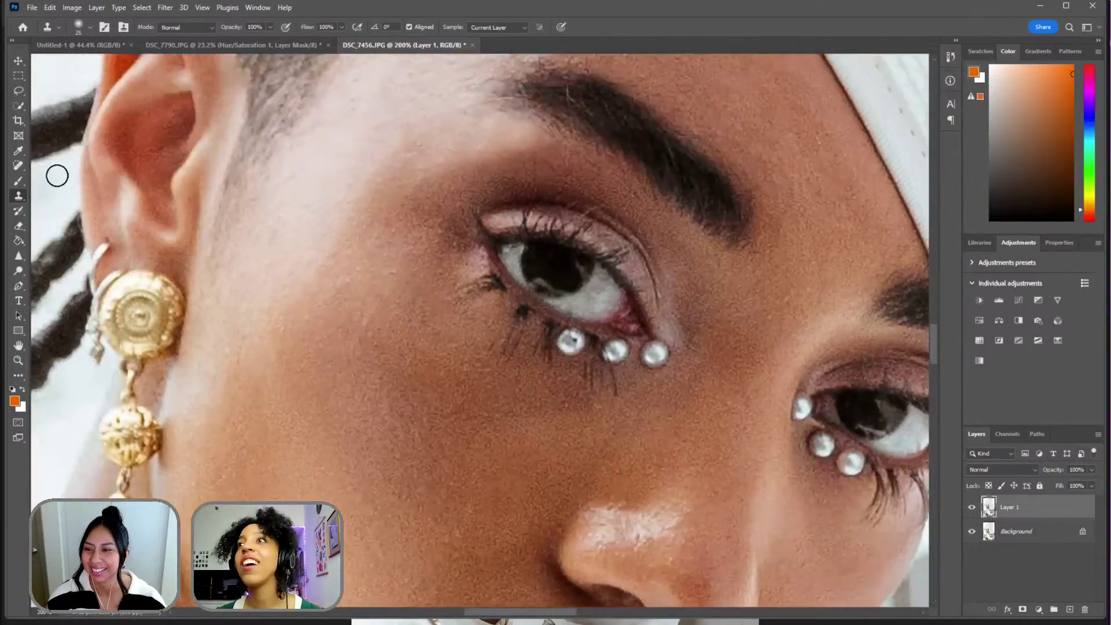
{"action": "left_click", "coordinate": [19, 181]}
{"action": "scroll", "coordinate": [412, 243], "scroll_direction": "down", "scroll_amount": 3}
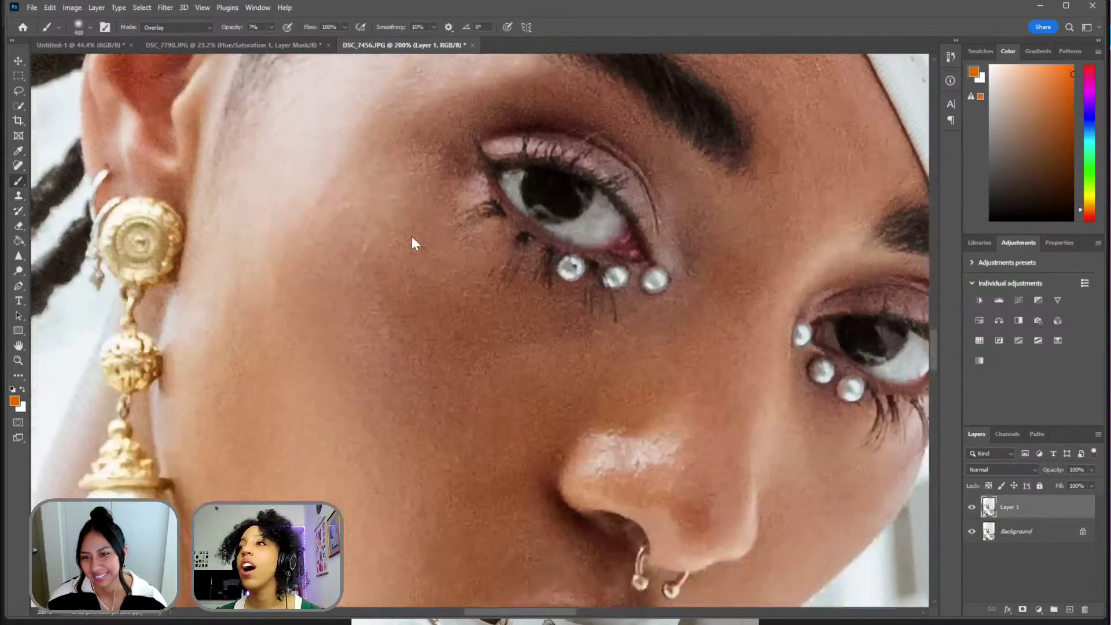
{"action": "left_click", "coordinate": [971, 509]}
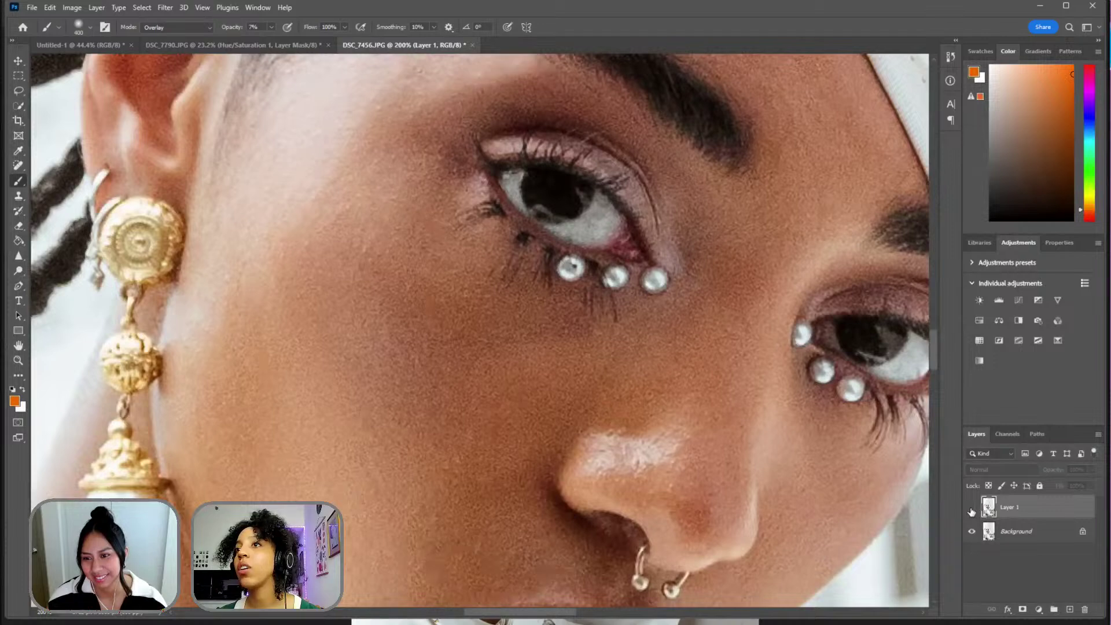
{"action": "left_click", "coordinate": [972, 508]}
{"action": "scroll", "coordinate": [498, 426], "scroll_direction": "down", "scroll_amount": 3}
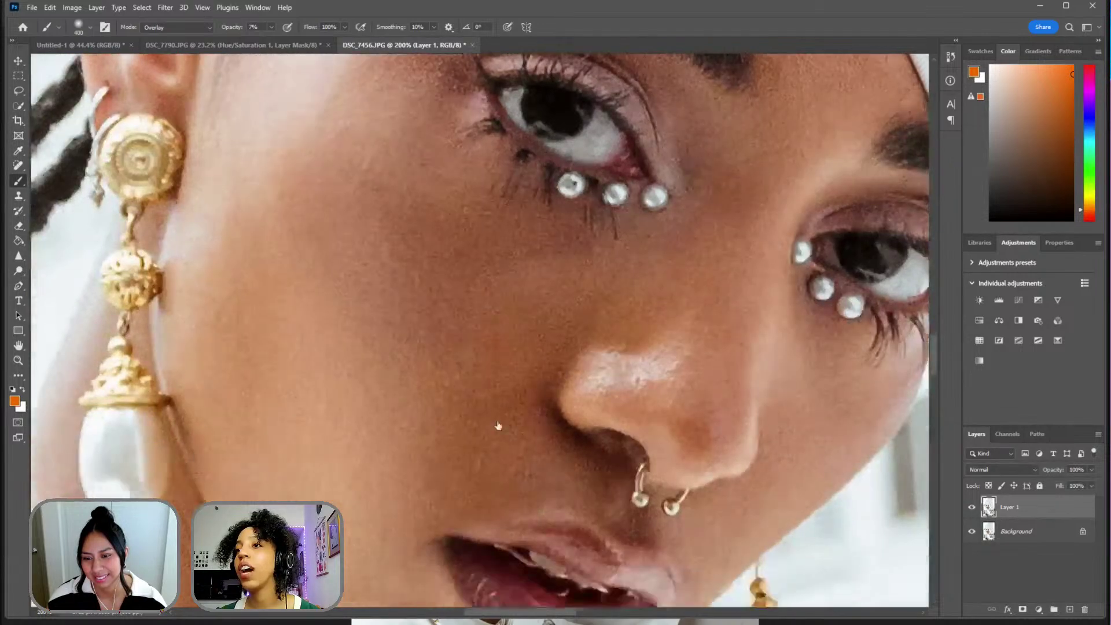
{"action": "left_click", "coordinate": [972, 508]}
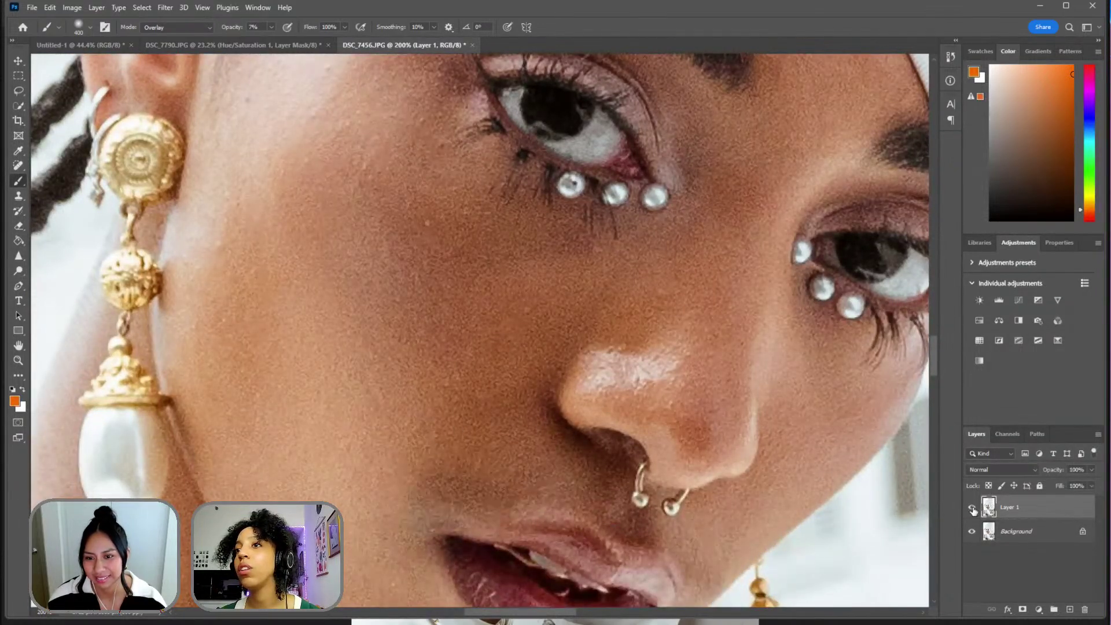
{"action": "left_click", "coordinate": [972, 507]}
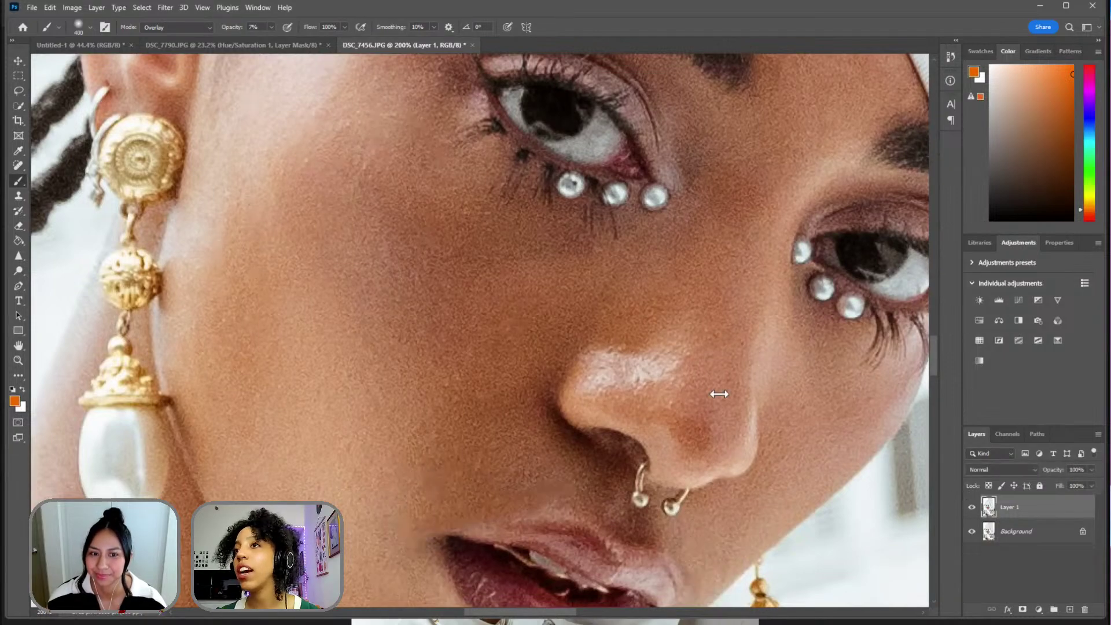
- Set the foreground color to a lighter orange, shrink the Overlay brush, and check the eye area against the original by toggling Layer 1
{"action": "scroll", "coordinate": [546, 293], "scroll_direction": "up", "scroll_amount": 8}
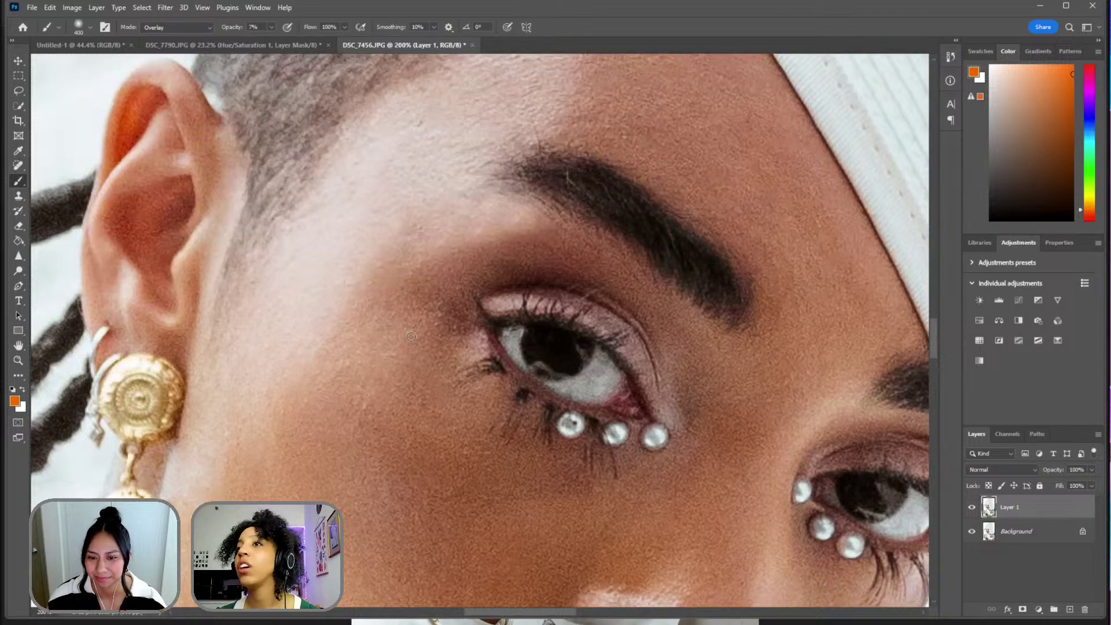
{"action": "left_click_drag", "start_coordinate": [1026, 143], "coordinate": [1050, 36]}
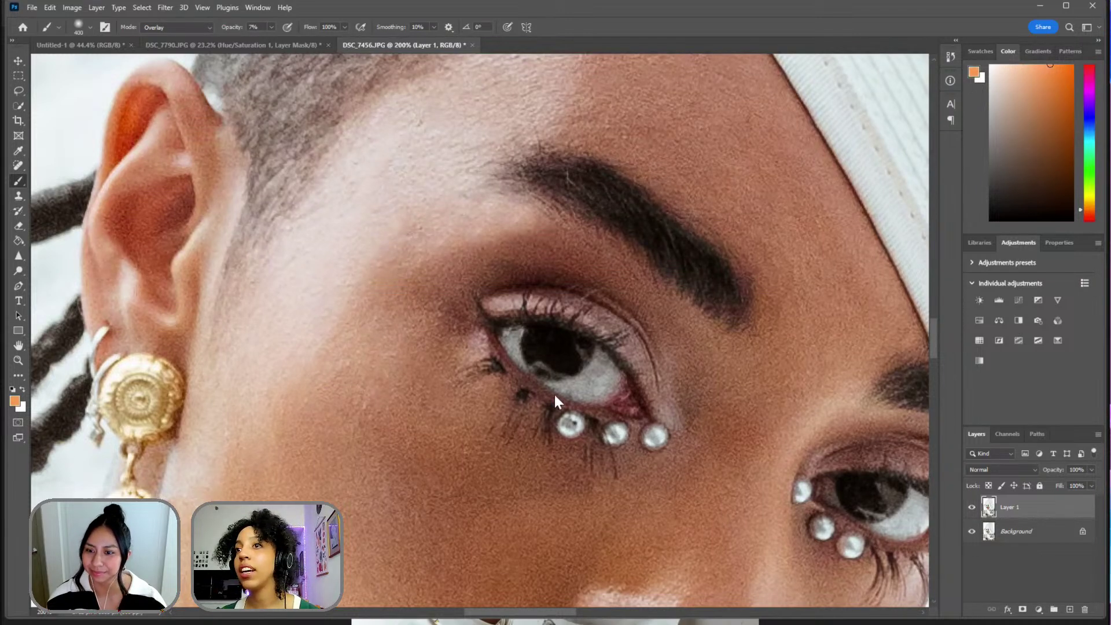
{"action": "key", "text": "bracketleft"}
{"action": "key", "text": "bracketleft"}
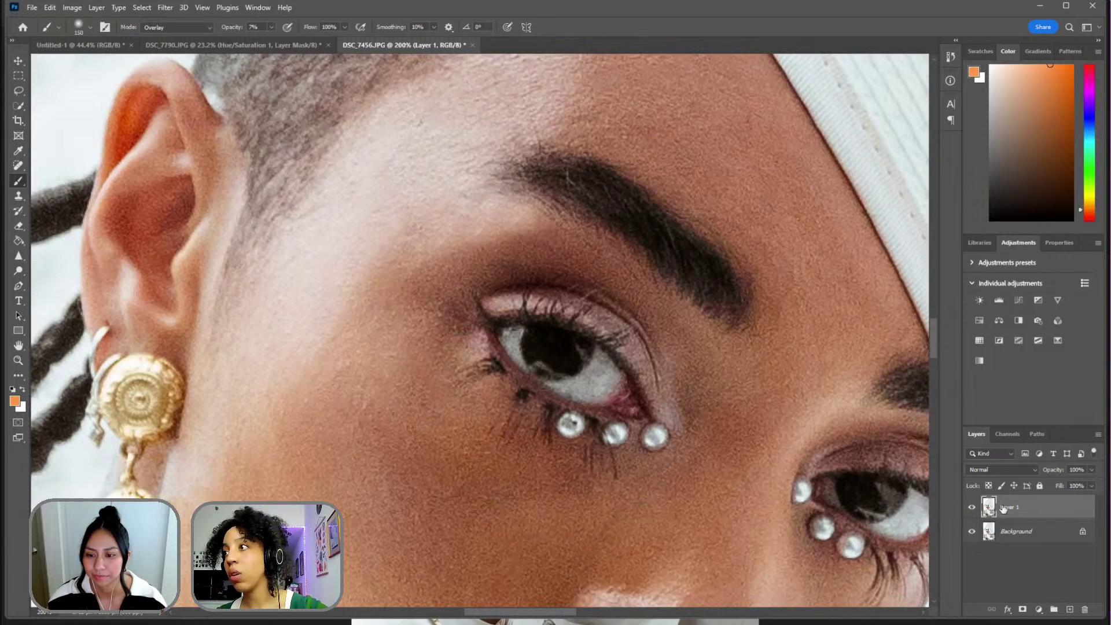
{"action": "left_click", "coordinate": [972, 508]}
{"action": "left_click", "coordinate": [973, 508]}
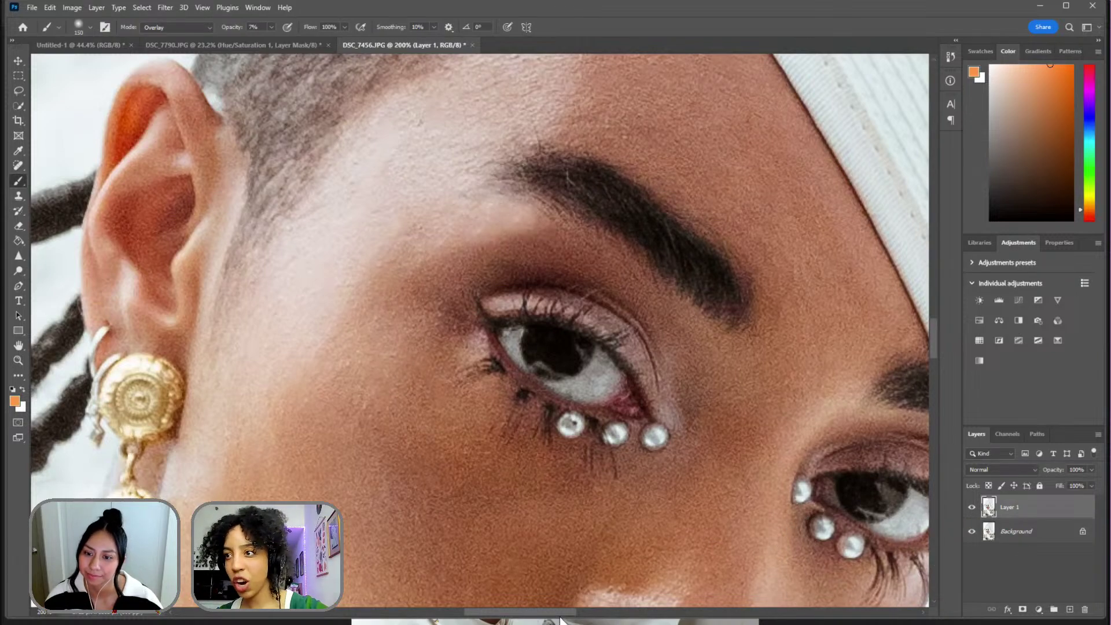
- Set the foreground color to a pale peach and reduce the Overlay brush for detail work around the eye beside the hat
{"action": "scroll", "coordinate": [538, 614], "scroll_direction": "right", "scroll_amount": 10}
{"action": "scroll", "coordinate": [528, 341], "scroll_direction": "down", "scroll_amount": 2}
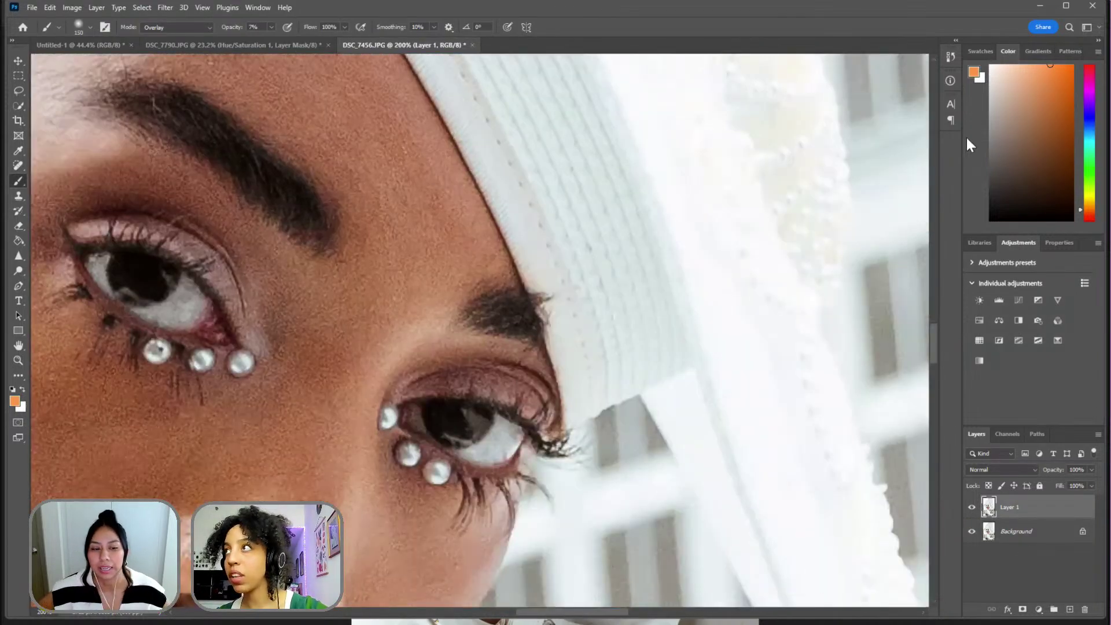
{"action": "left_click", "coordinate": [1023, 65]}
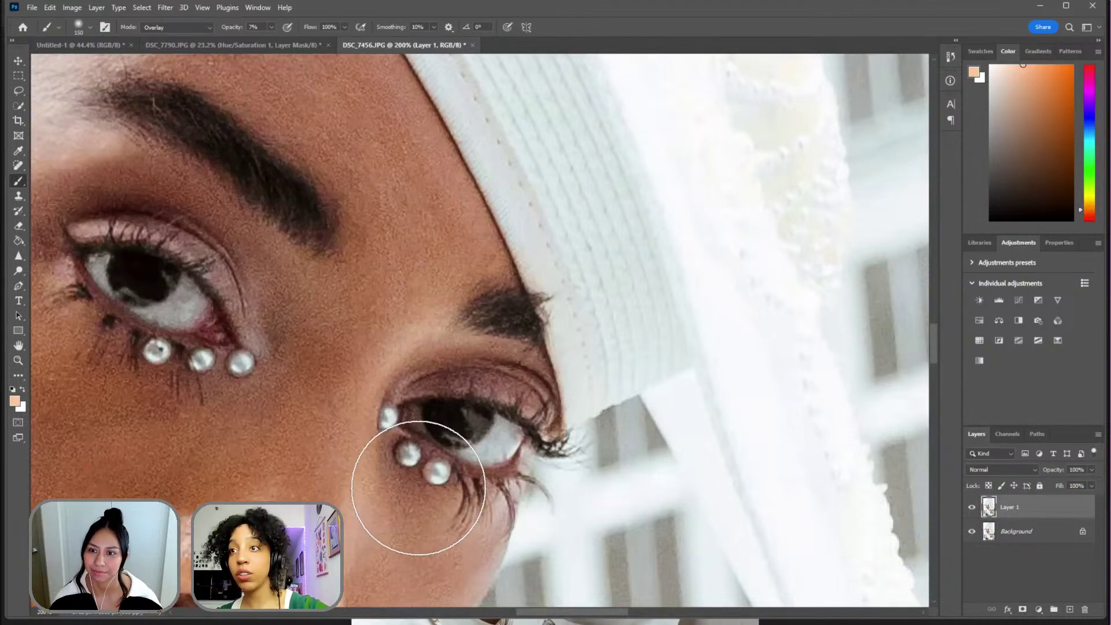
{"action": "key", "text": "bracketleft"}
{"action": "key", "text": "bracketleft"}
{"action": "key", "text": "bracketleft"}
{"action": "key", "text": "bracketleft"}
{"action": "key", "text": "bracketleft"}
{"action": "key", "text": "bracketleft"}
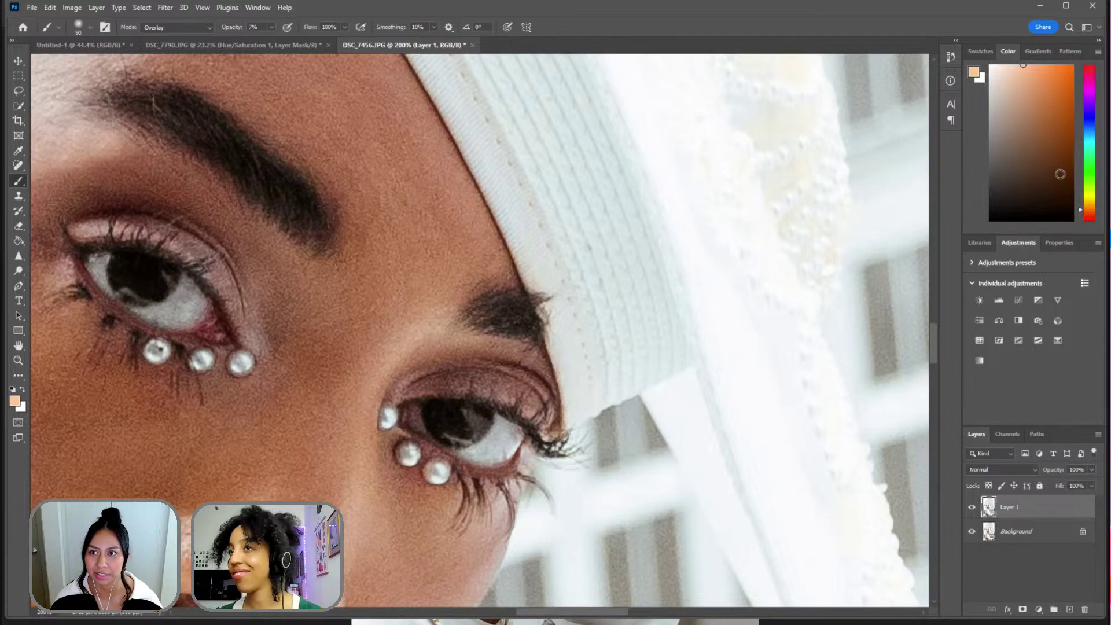
{"action": "left_click", "coordinate": [1015, 65]}
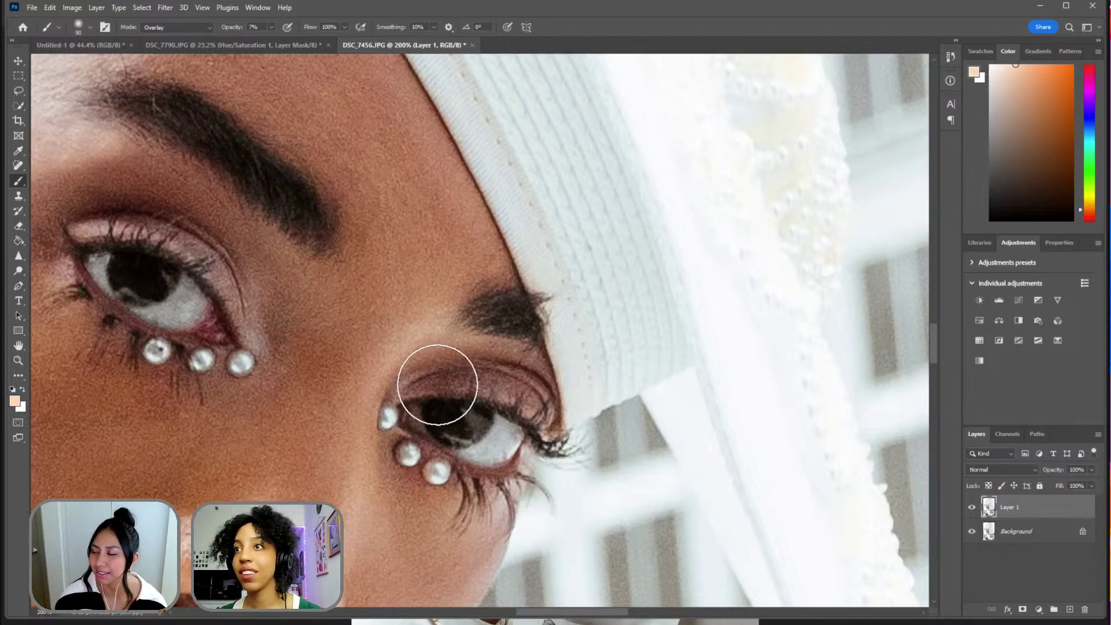
- Deepen the eyelid of the eye beside the hat with black, using the Overlay brush at 7% opacity
{"action": "left_click_drag", "start_coordinate": [995, 178], "coordinate": [989, 221]}
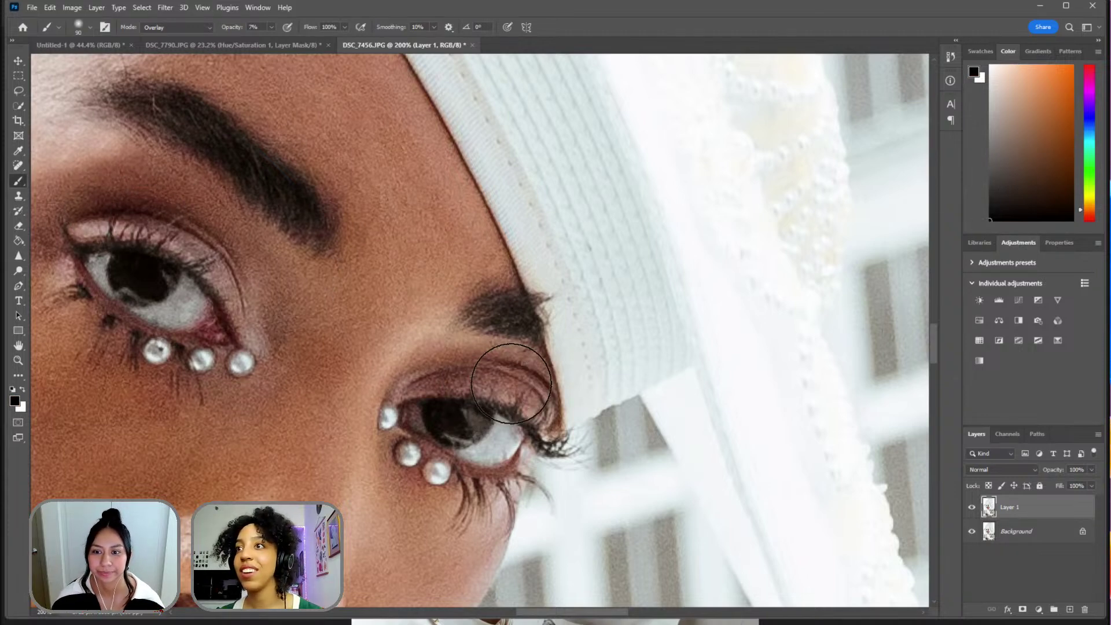
{"action": "scroll", "coordinate": [447, 347], "scroll_direction": "down", "scroll_amount": 2}
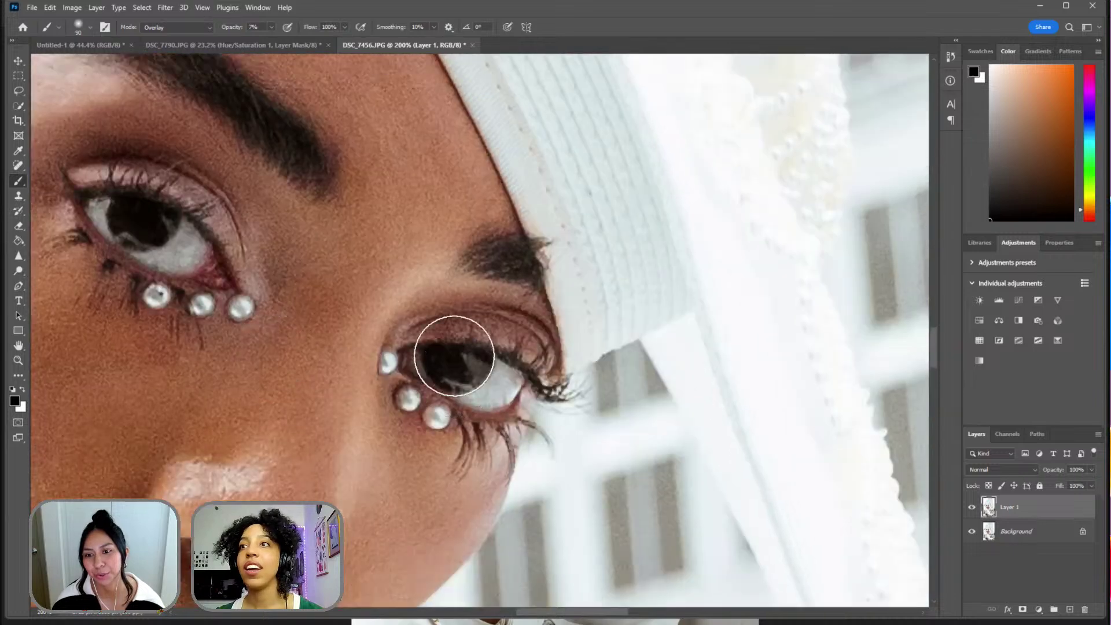
{"action": "scroll", "coordinate": [520, 290], "scroll_direction": "up", "scroll_amount": 1}
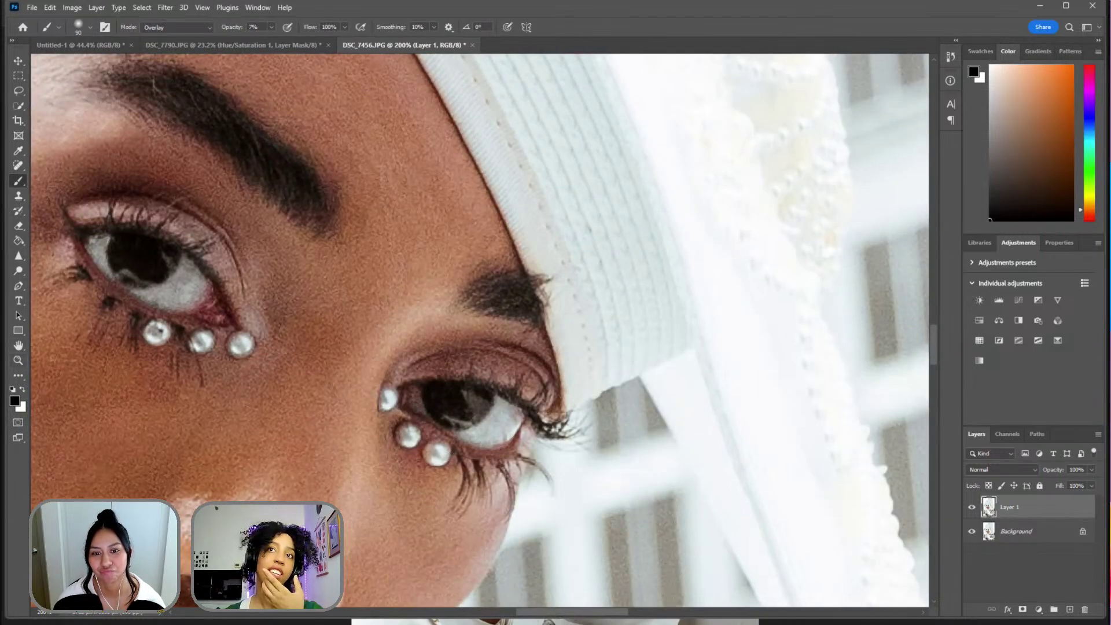
- Sharpen the eye details with a reduced Sharpen tool brush at 100% strength, keeping Protect Detail on
{"action": "left_click", "coordinate": [19, 256]}
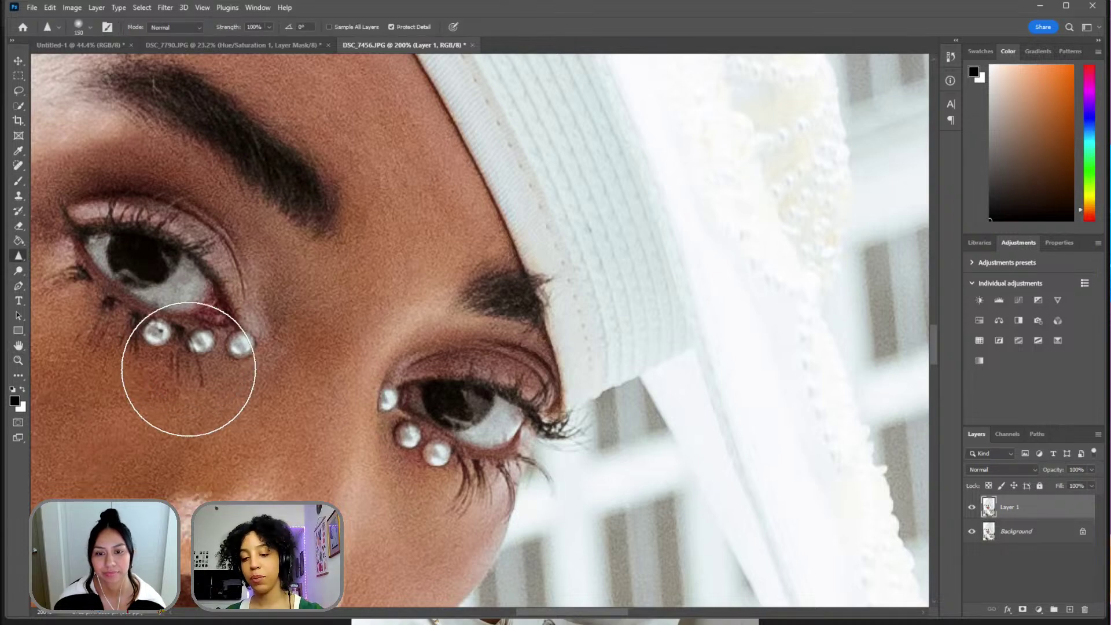
{"action": "key", "text": "bracketleft"}
{"action": "key", "text": "bracketleft"}
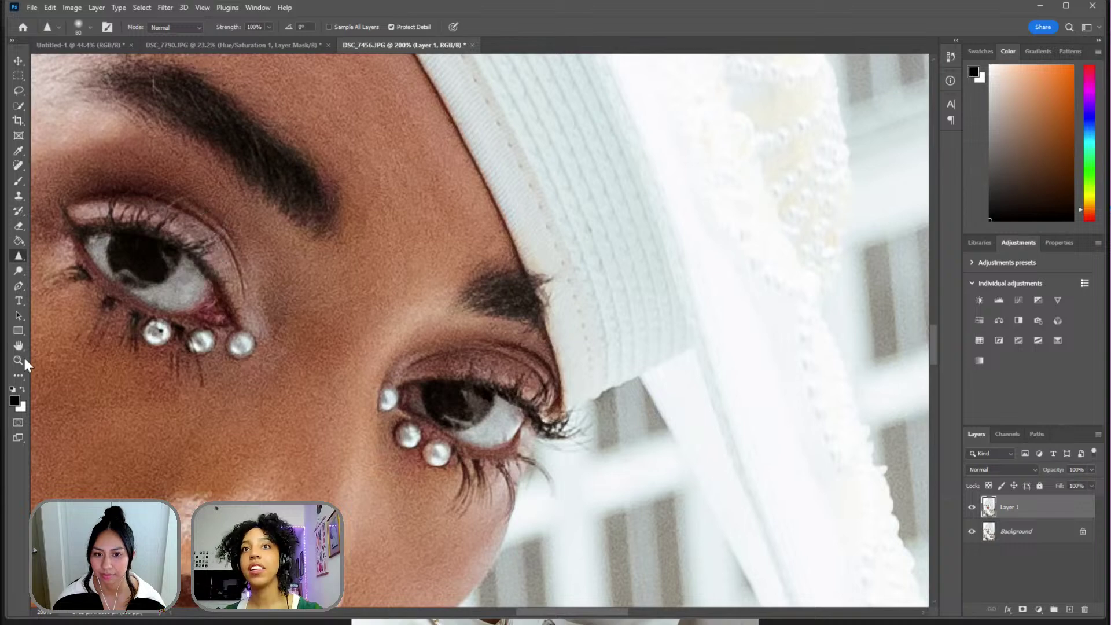
- Outline the model's jacket, face and outstretched arm with a freehand Lasso selection, running down to the waist
{"action": "key", "text": "z"}
{"action": "right_click", "coordinate": [446, 293]}
{"action": "left_click", "coordinate": [463, 291]}
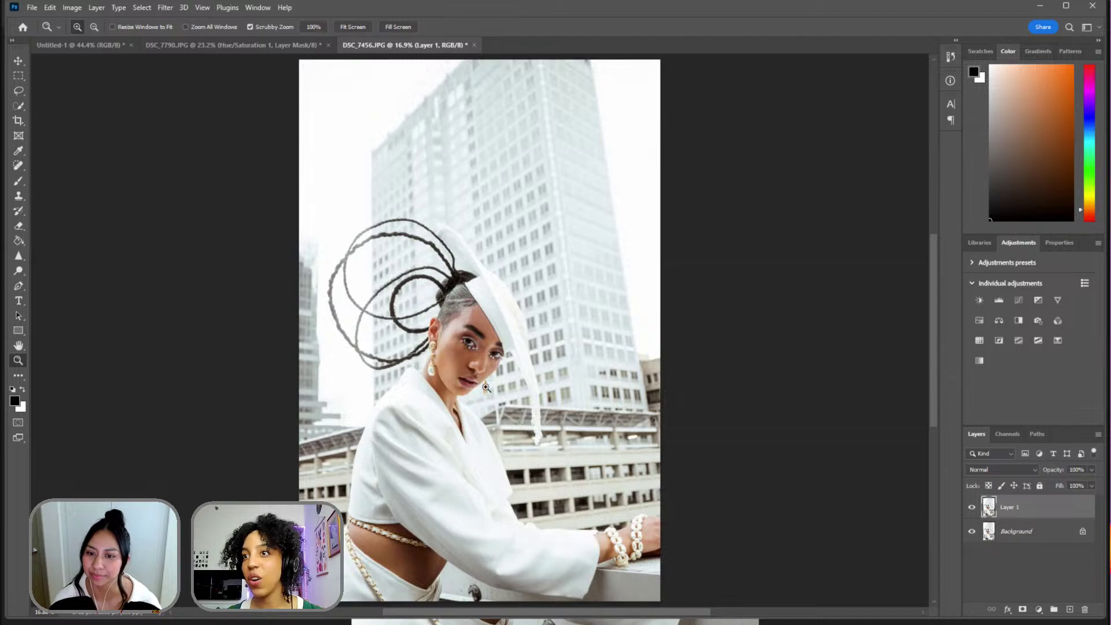
{"action": "left_click_drag", "start_coordinate": [624, 557], "coordinate": [554, 444]}
{"action": "right_click", "coordinate": [595, 445]}
{"action": "key", "text": "ctrl+0"}
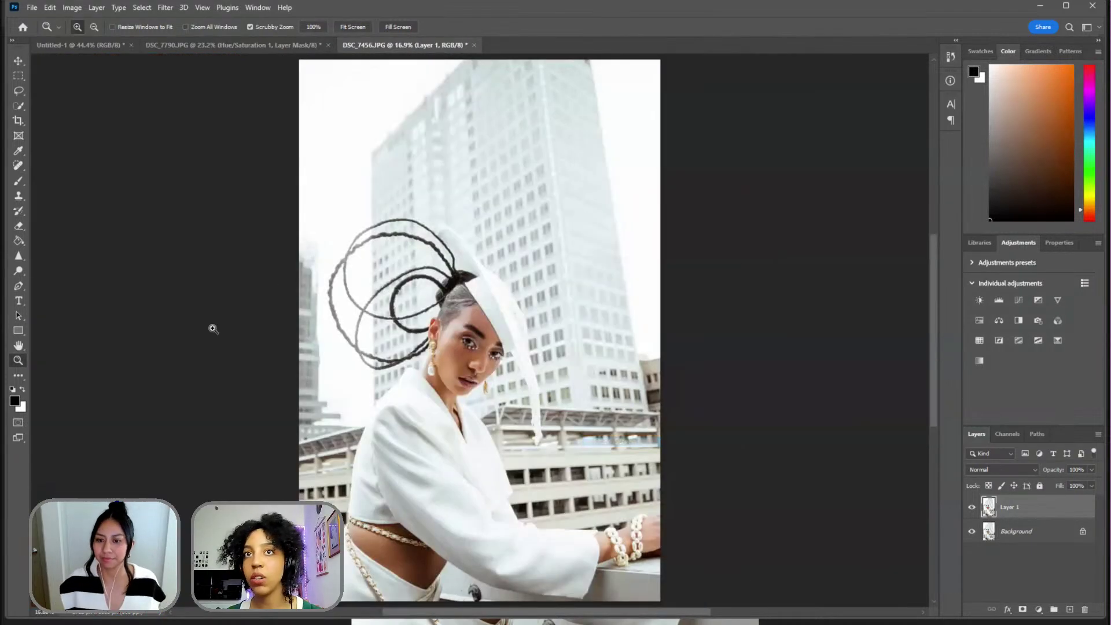
{"action": "left_click", "coordinate": [18, 120]}
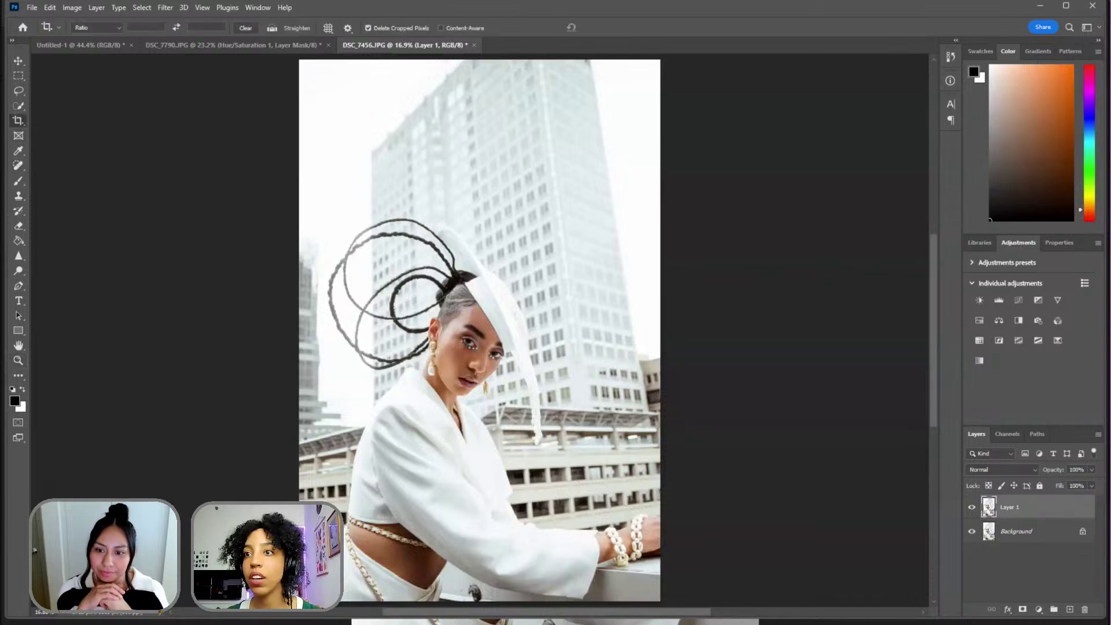
{"action": "left_click", "coordinate": [18, 91]}
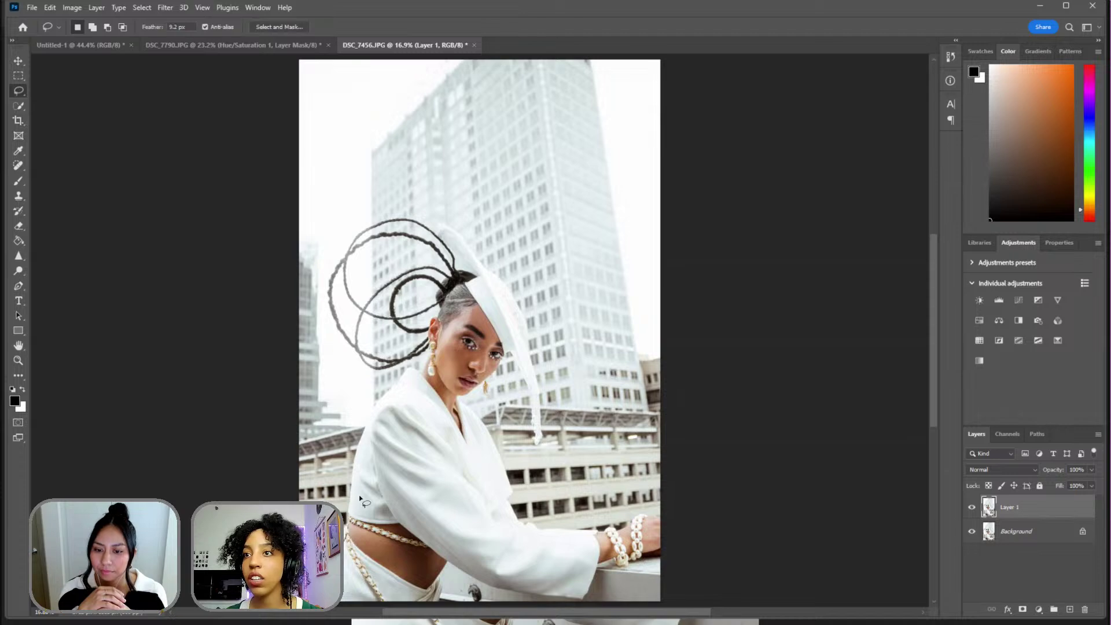
{"action": "mouse_move", "coordinate": [360, 497]}
{"action": "left_mouse_down"}
{"action": "mouse_move", "coordinate": [366, 439]}
{"action": "mouse_move", "coordinate": [401, 380]}
{"action": "left_mouse_up"}
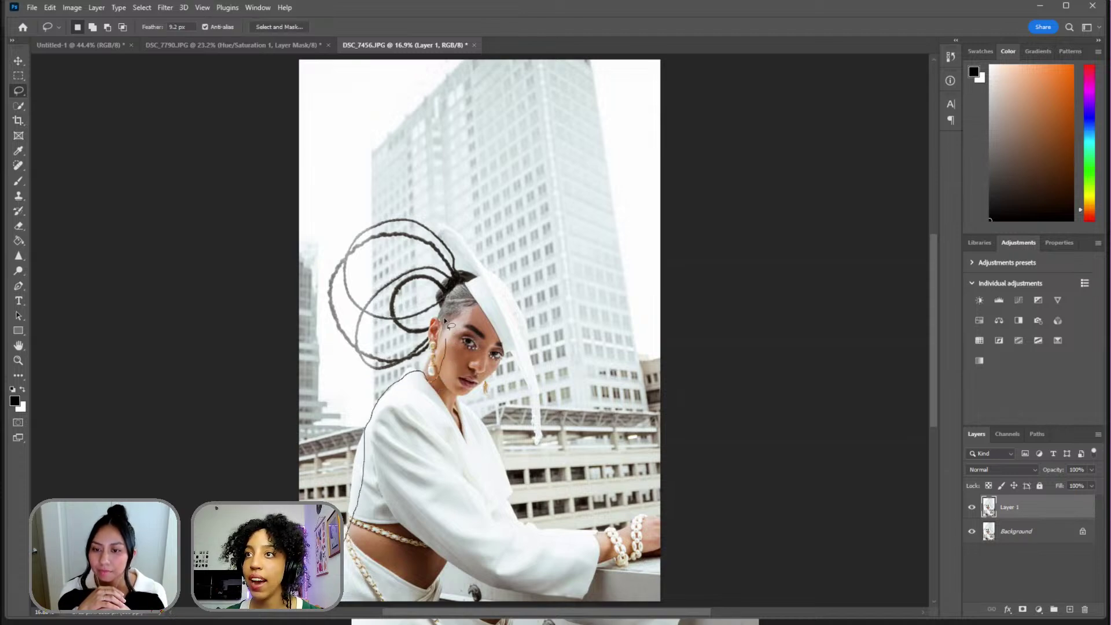
{"action": "left_click_drag", "start_coordinate": [499, 326], "coordinate": [505, 345]}
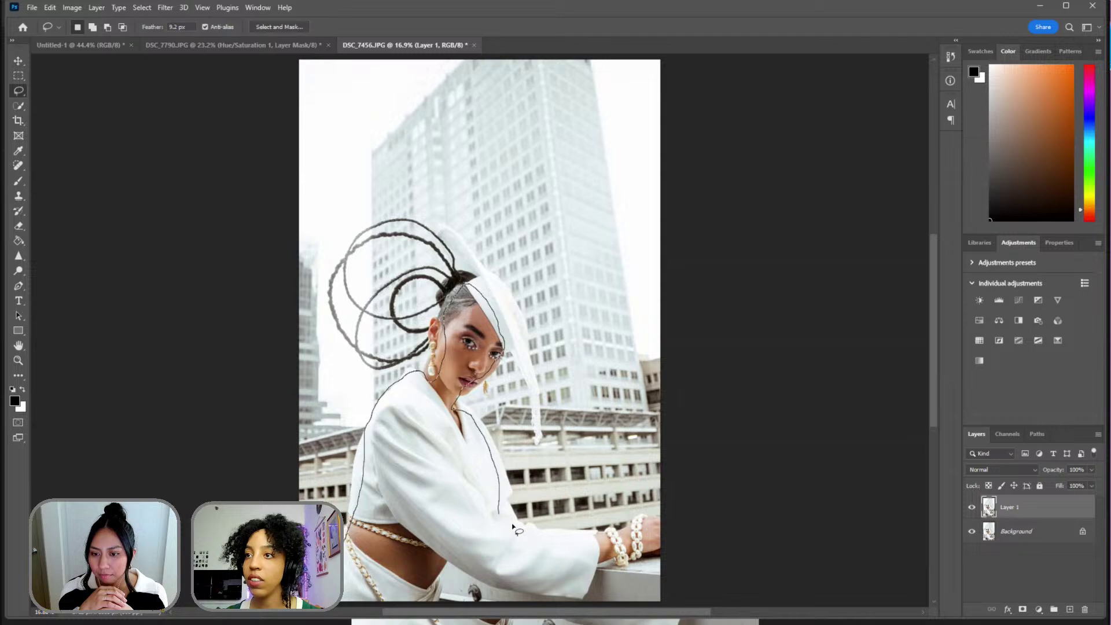
{"action": "mouse_move", "coordinate": [512, 526]}
{"action": "left_mouse_down"}
{"action": "mouse_move", "coordinate": [561, 542]}
{"action": "mouse_move", "coordinate": [648, 525]}
{"action": "mouse_move", "coordinate": [627, 553]}
{"action": "left_mouse_up"}
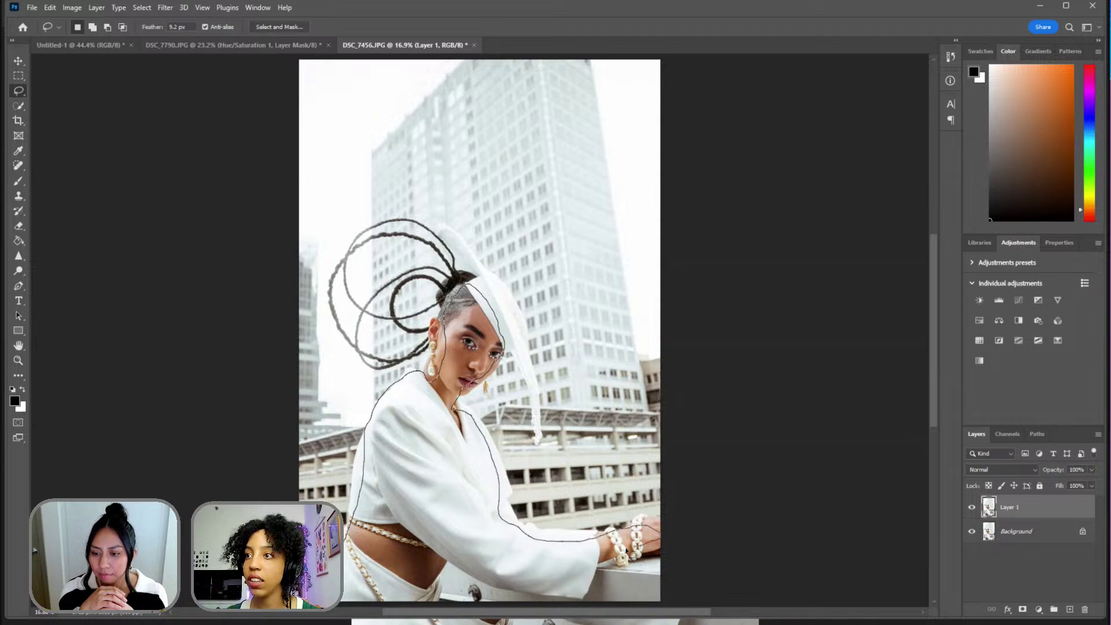
{"action": "mouse_move", "coordinate": [539, 582]}
{"action": "left_mouse_down"}
{"action": "mouse_move", "coordinate": [450, 559]}
{"action": "mouse_move", "coordinate": [417, 611]}
{"action": "mouse_move", "coordinate": [399, 607]}
{"action": "left_mouse_up"}
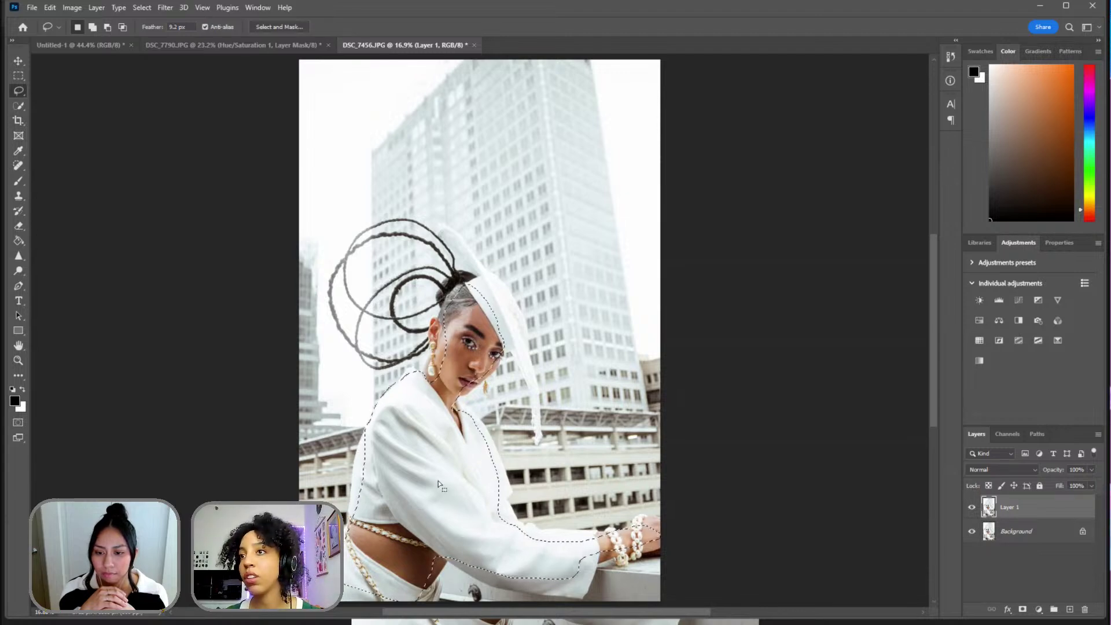
- Invert the selection around the model and copy the background area to a new layer
{"action": "right_click", "coordinate": [438, 285]}
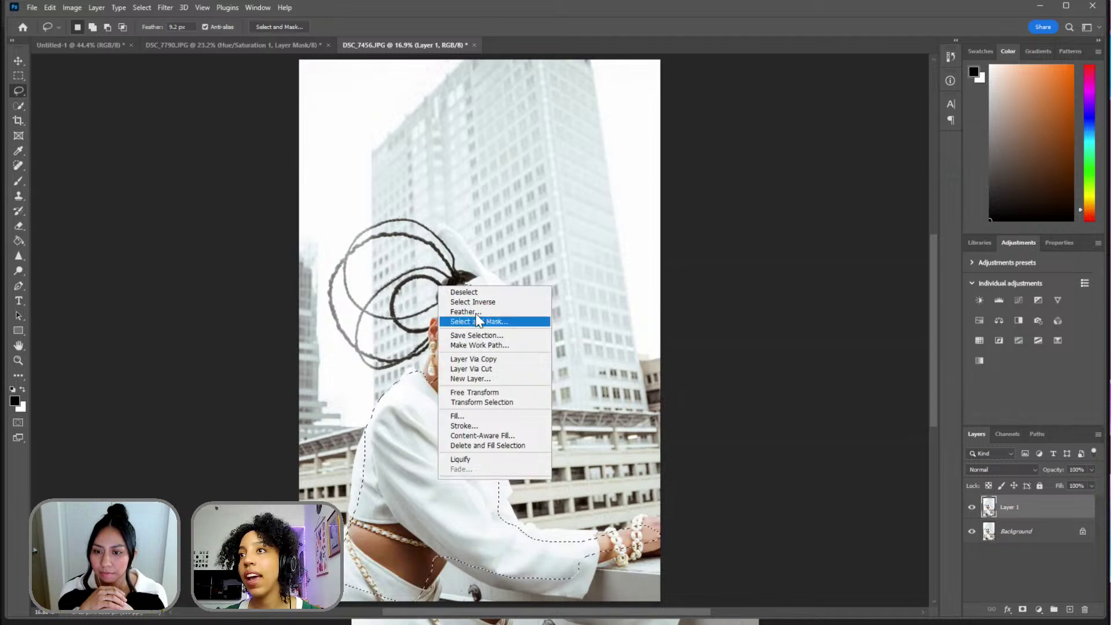
{"action": "left_click", "coordinate": [473, 301]}
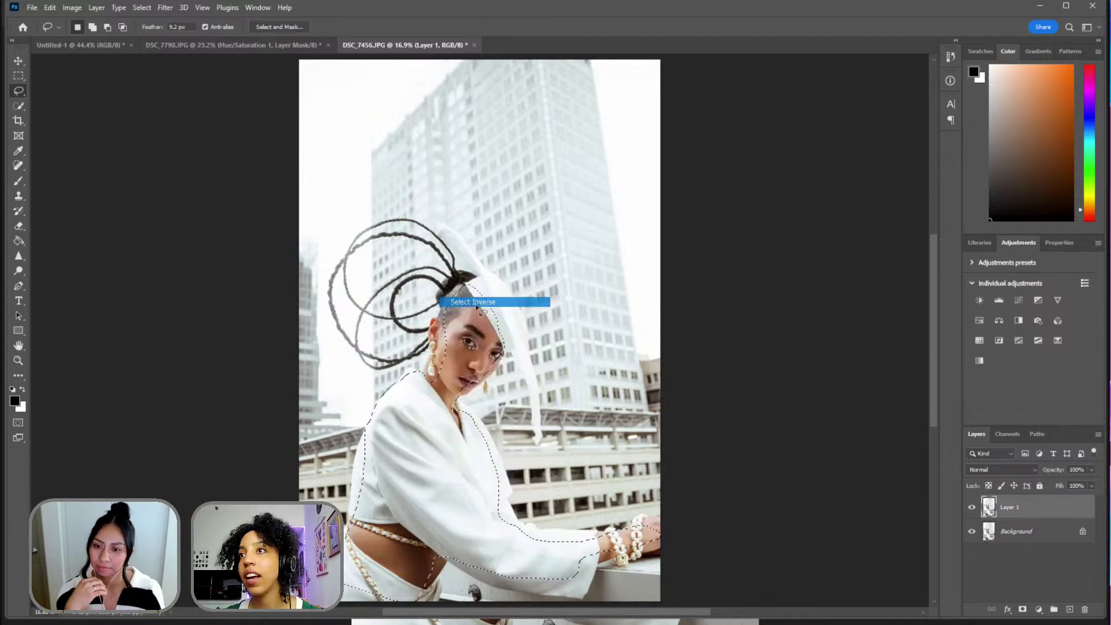
{"action": "right_click", "coordinate": [597, 312]}
{"action": "left_click", "coordinate": [627, 391]}
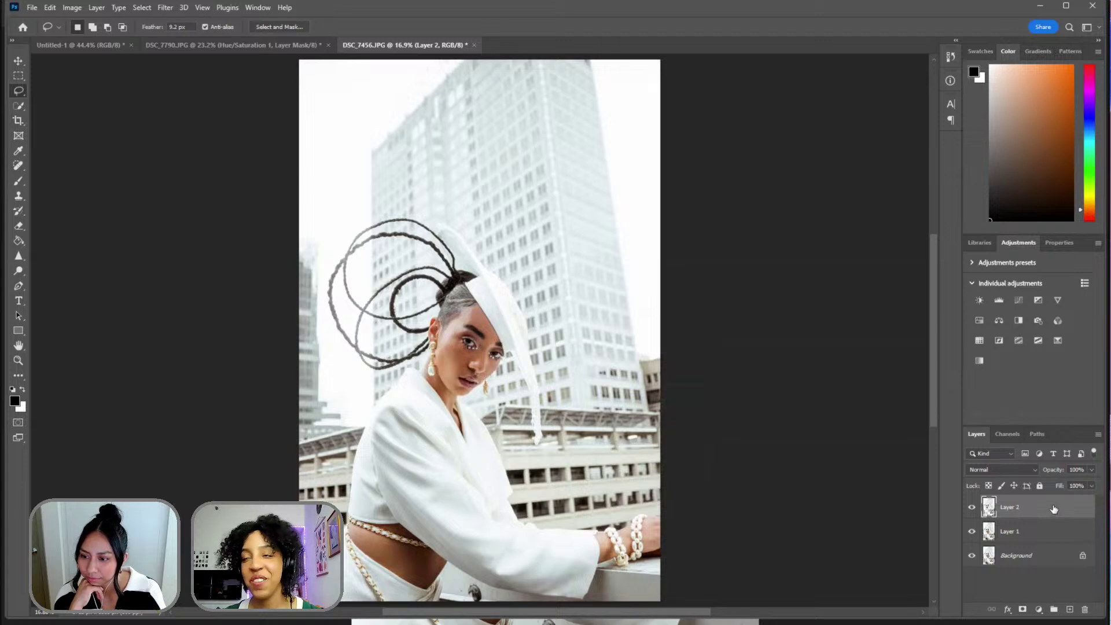
- Apply a Gaussian Blur with a radius of about 11 pixels to the copied background on Layer 2
{"action": "left_click", "coordinate": [167, 10]}
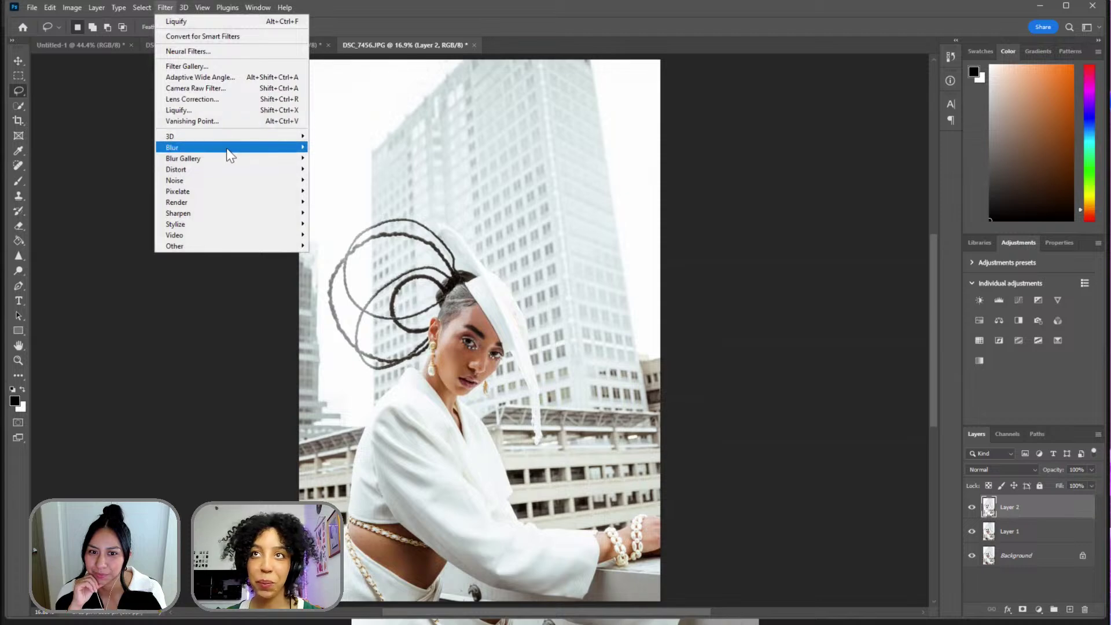
{"action": "mouse_move", "coordinate": [232, 151]}
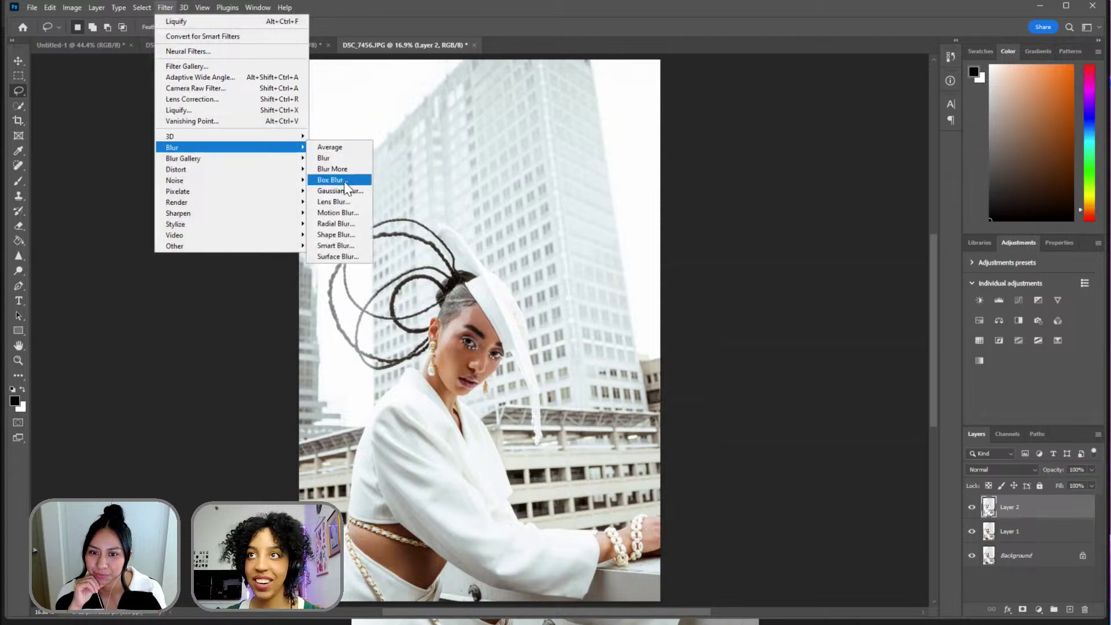
{"action": "left_click", "coordinate": [347, 190]}
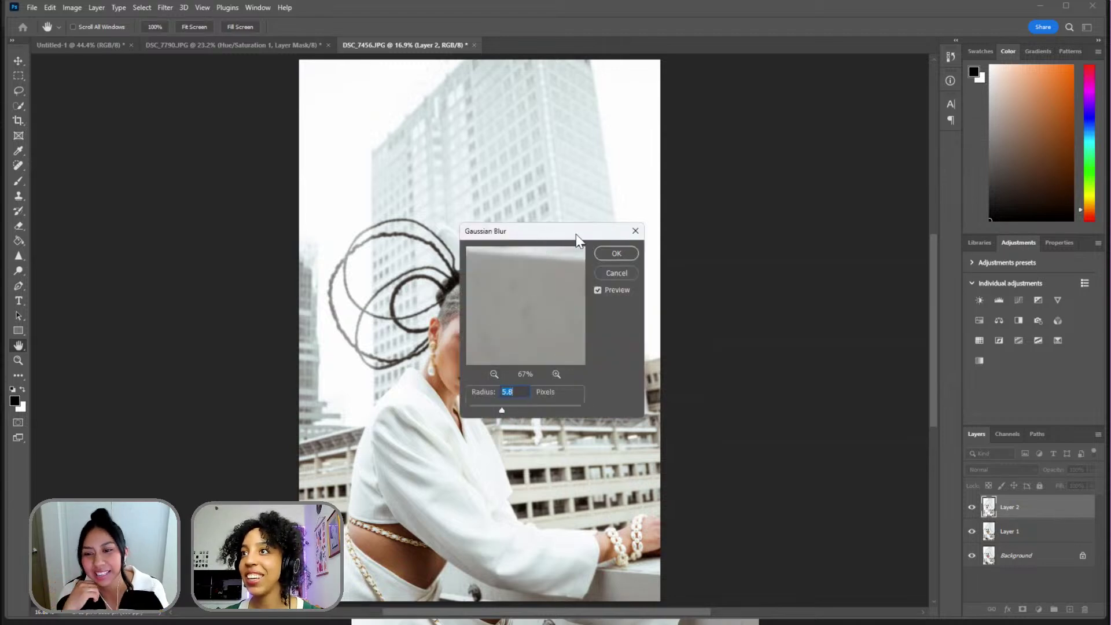
{"action": "left_click_drag", "start_coordinate": [577, 239], "coordinate": [768, 216]}
{"action": "left_click", "coordinate": [711, 385]}
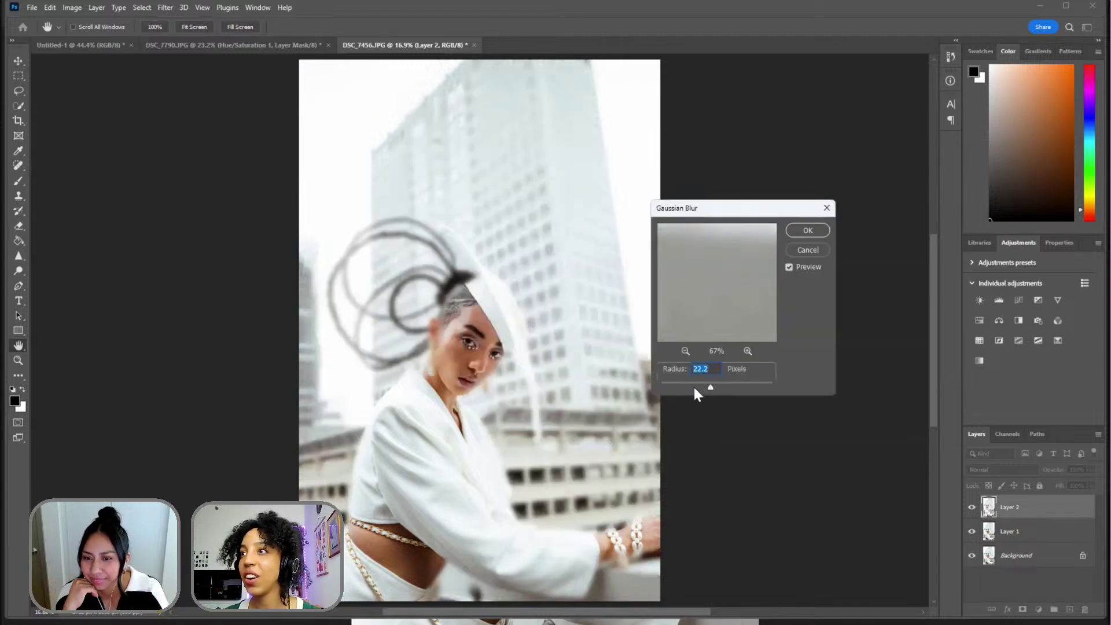
{"action": "left_click", "coordinate": [704, 386]}
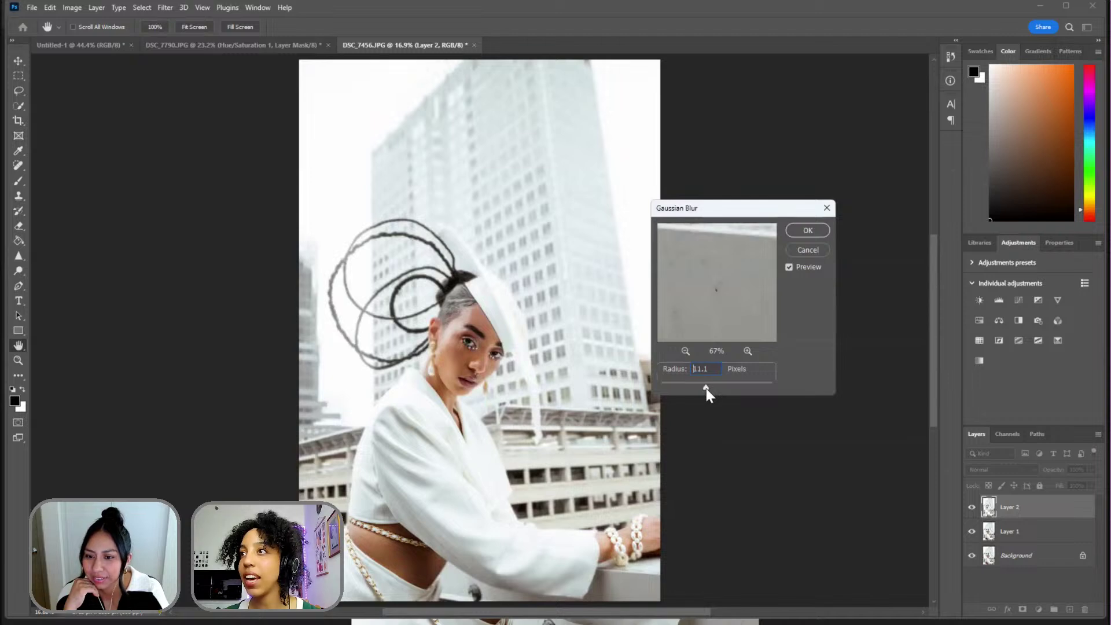
{"action": "left_click", "coordinate": [799, 228]}
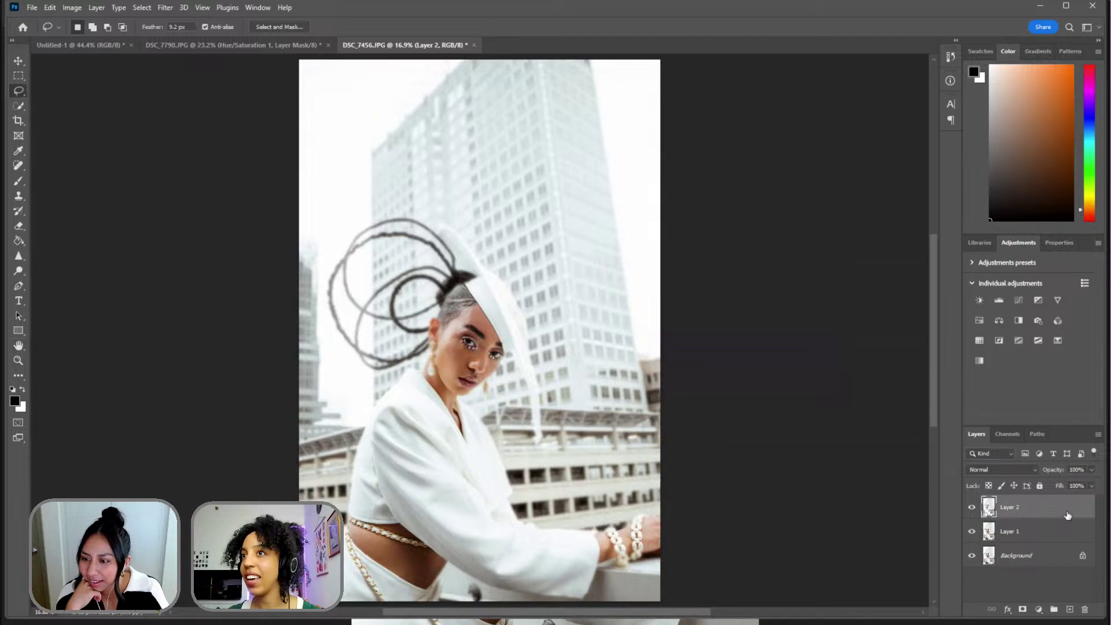
- Set Layer 2's blend mode to Lighter Color, trying Lighten first
{"action": "double_click", "coordinate": [1020, 502]}
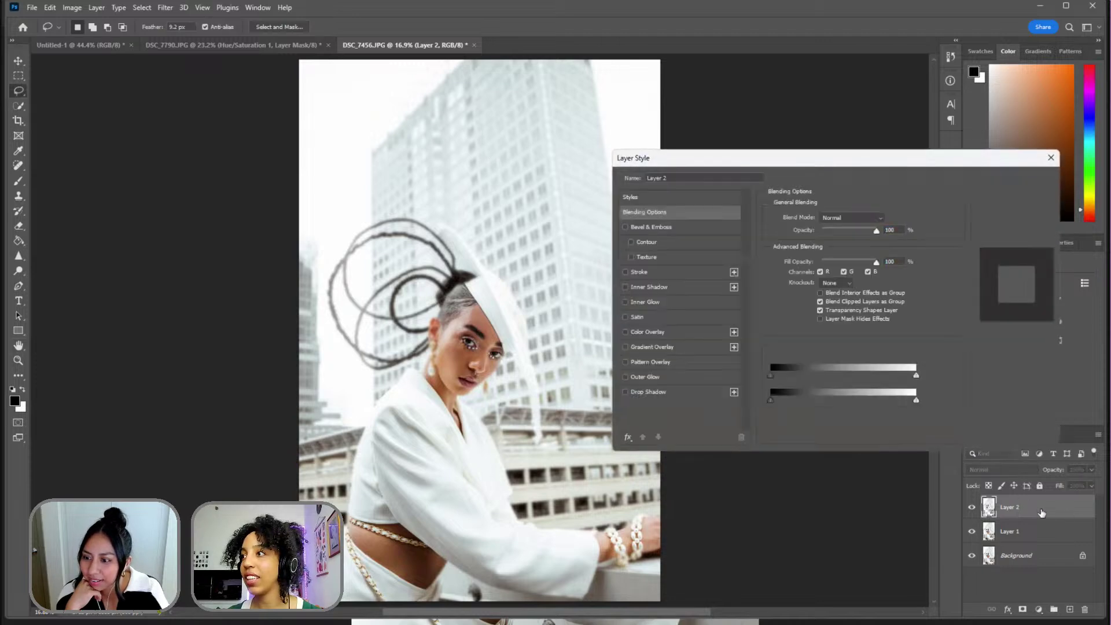
{"action": "left_click", "coordinate": [847, 219]}
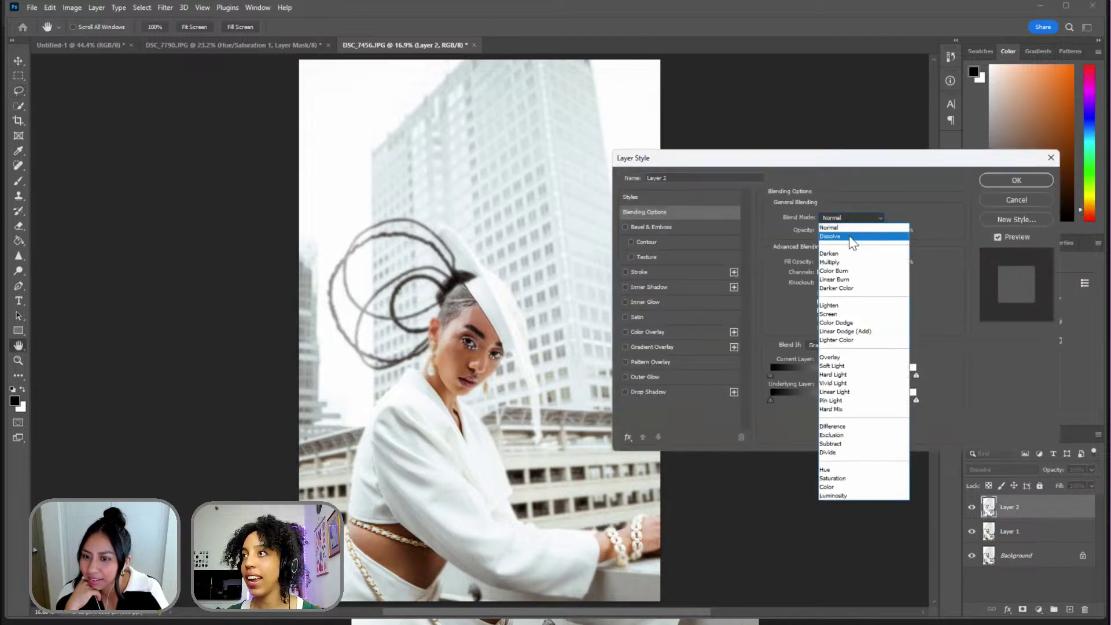
{"action": "left_click", "coordinate": [857, 306]}
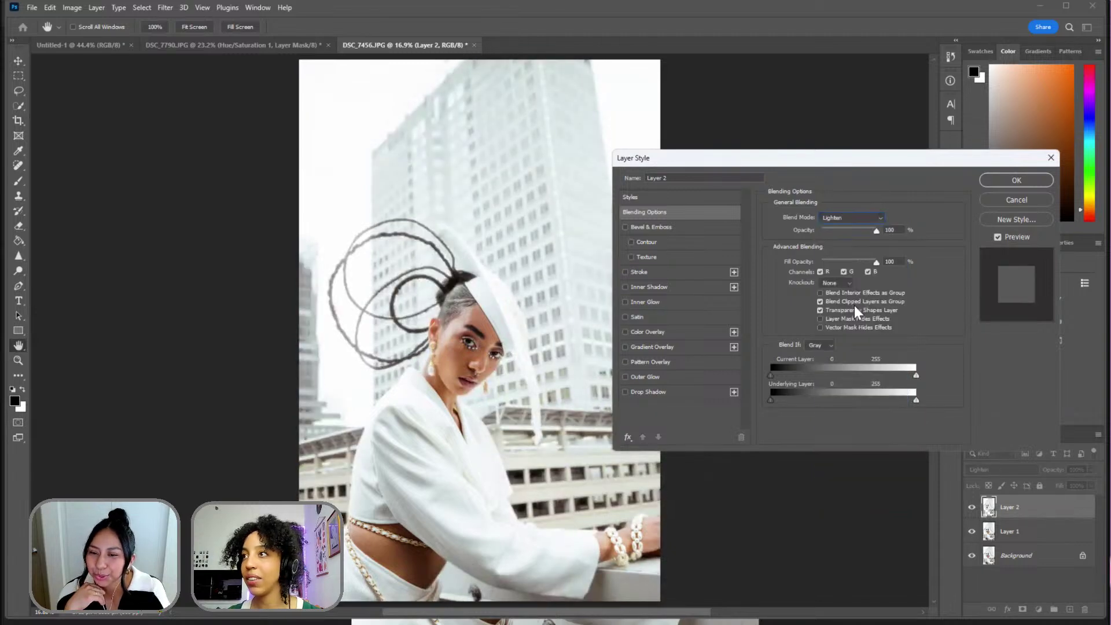
{"action": "left_click", "coordinate": [826, 217]}
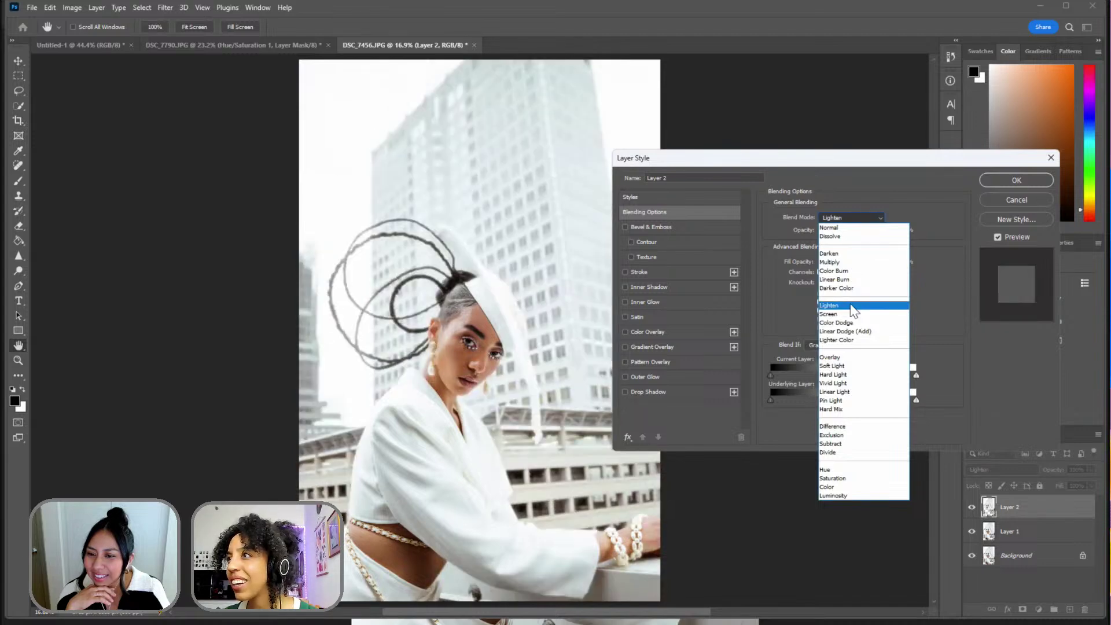
{"action": "left_click", "coordinate": [839, 341]}
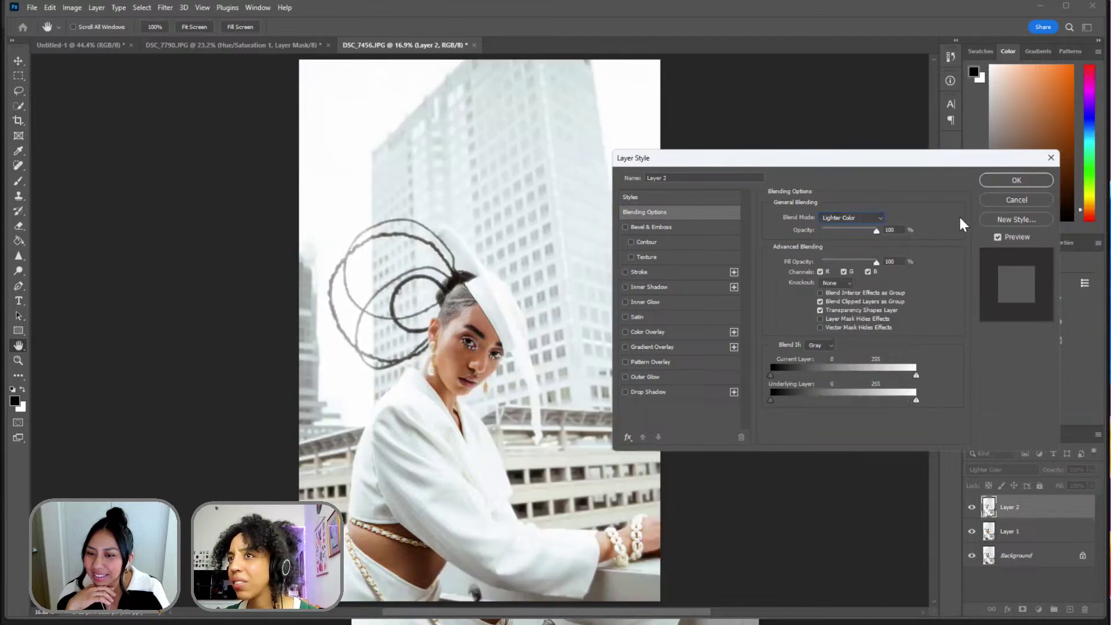
{"action": "left_click", "coordinate": [998, 181]}
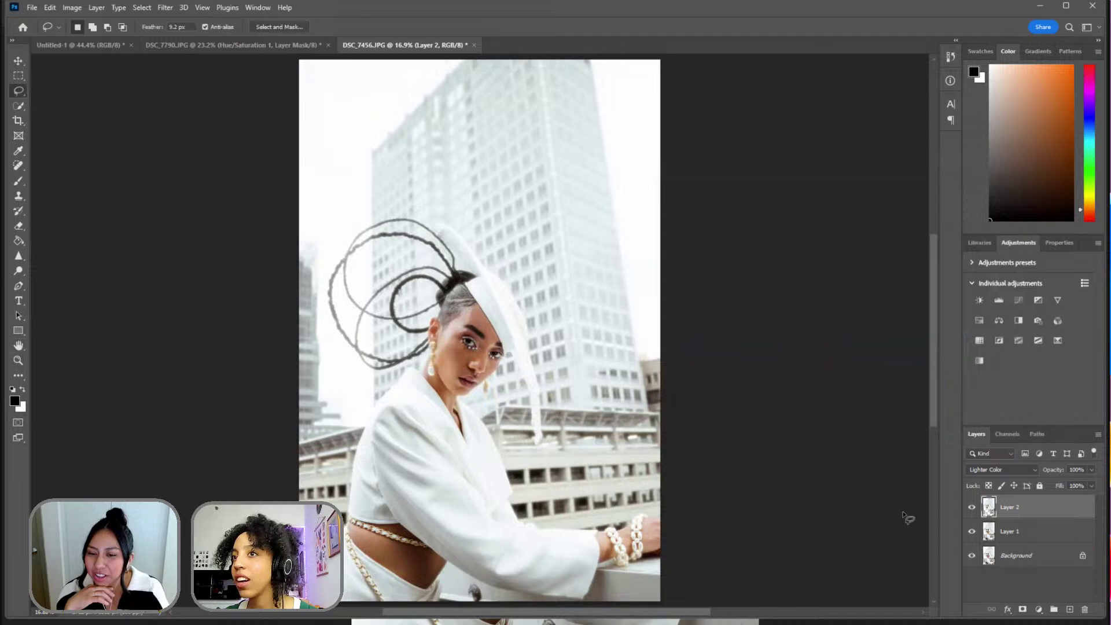
- Compare the image with and without the Layer 2 blur, across the whole photo and close up at the bracelets
{"action": "left_click", "coordinate": [972, 508]}
{"action": "left_click", "coordinate": [972, 508]}
{"action": "left_click", "coordinate": [972, 508]}
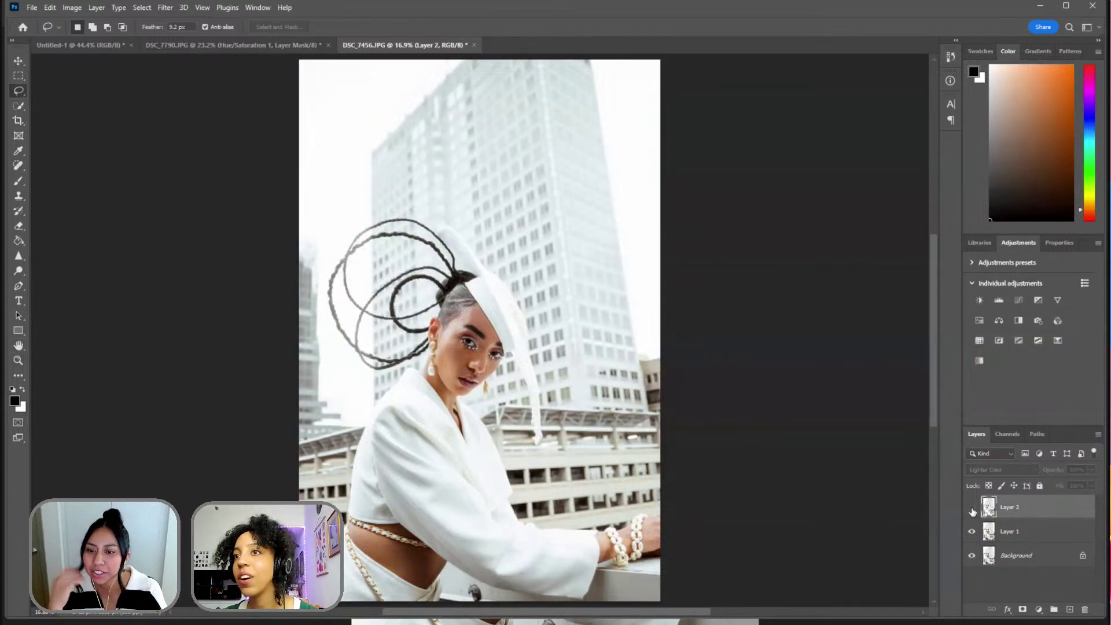
{"action": "left_click", "coordinate": [972, 508]}
{"action": "left_click", "coordinate": [972, 508]}
{"action": "left_click", "coordinate": [972, 508]}
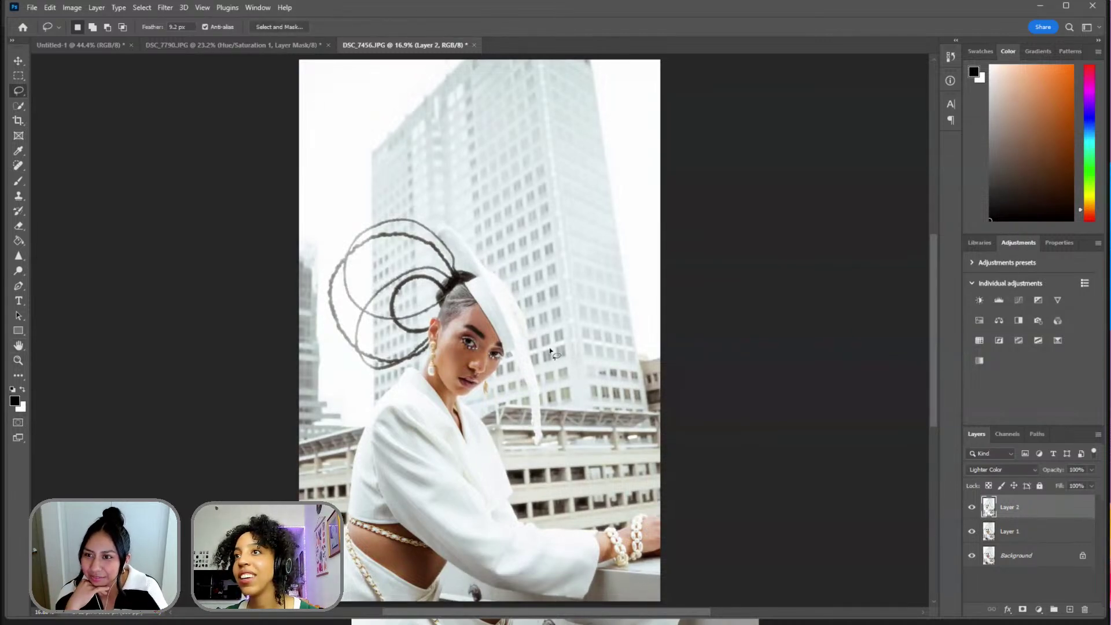
{"action": "left_click", "coordinate": [15, 361]}
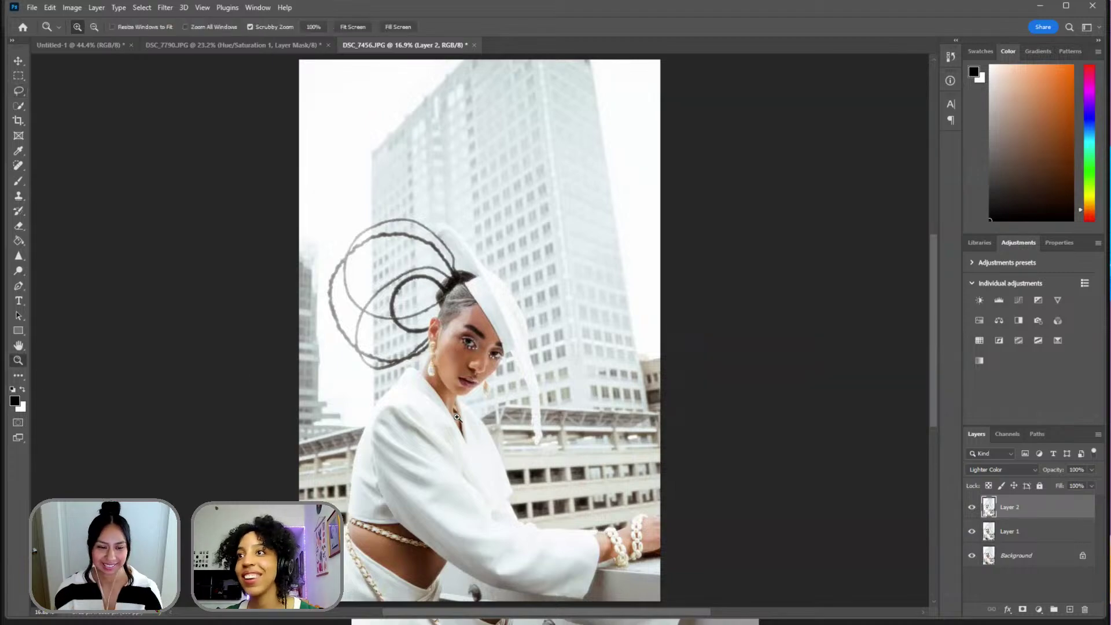
{"action": "left_click_drag", "start_coordinate": [463, 544], "coordinate": [831, 319]}
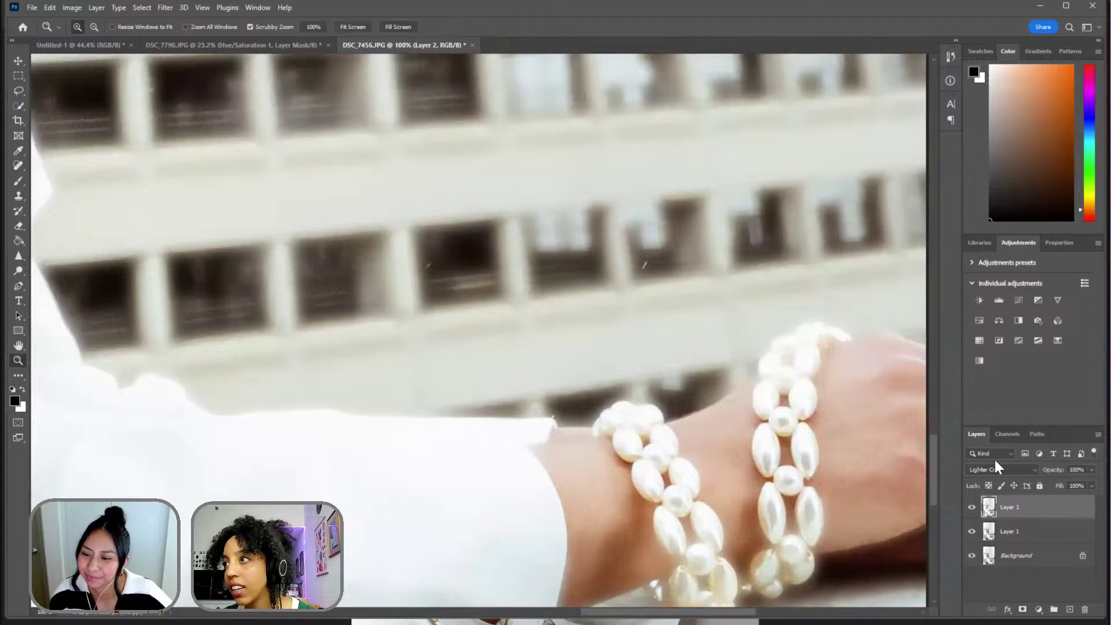
{"action": "left_click", "coordinate": [972, 508]}
{"action": "left_click", "coordinate": [972, 508]}
{"action": "left_click", "coordinate": [972, 508]}
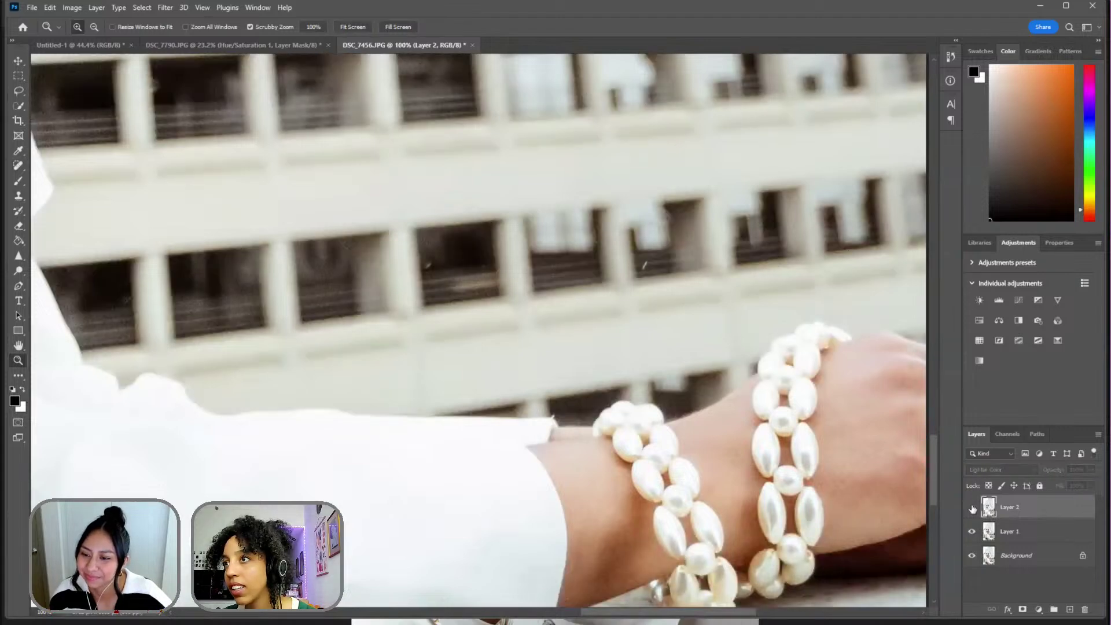
- Show Layer 2 again and set its opacity to 57%
{"action": "left_click", "coordinate": [972, 508]}
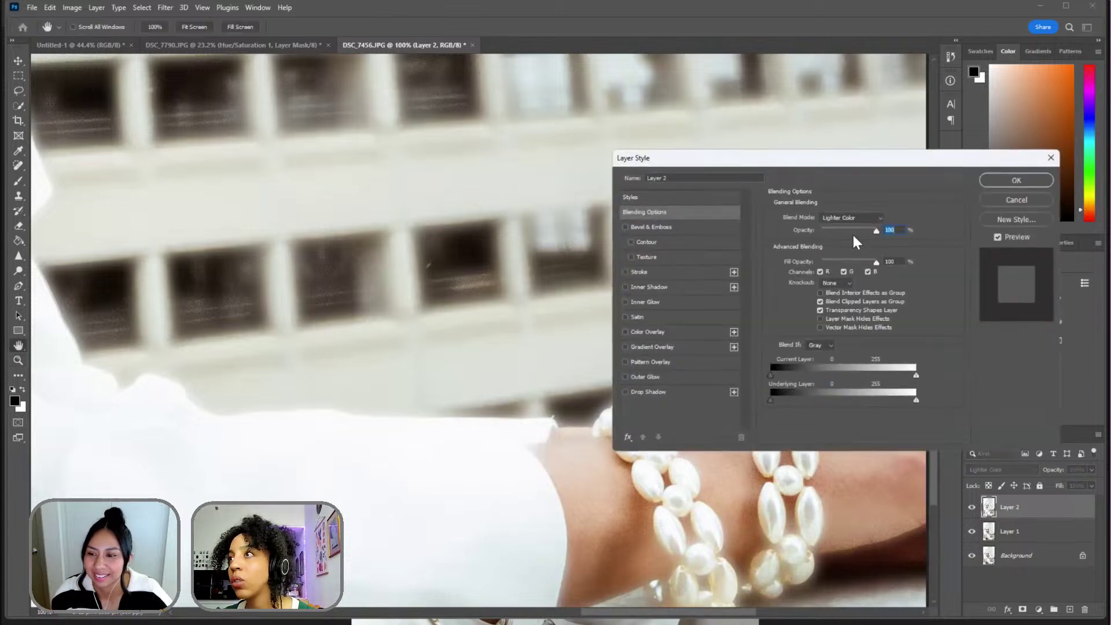
{"action": "left_click", "coordinate": [852, 232]}
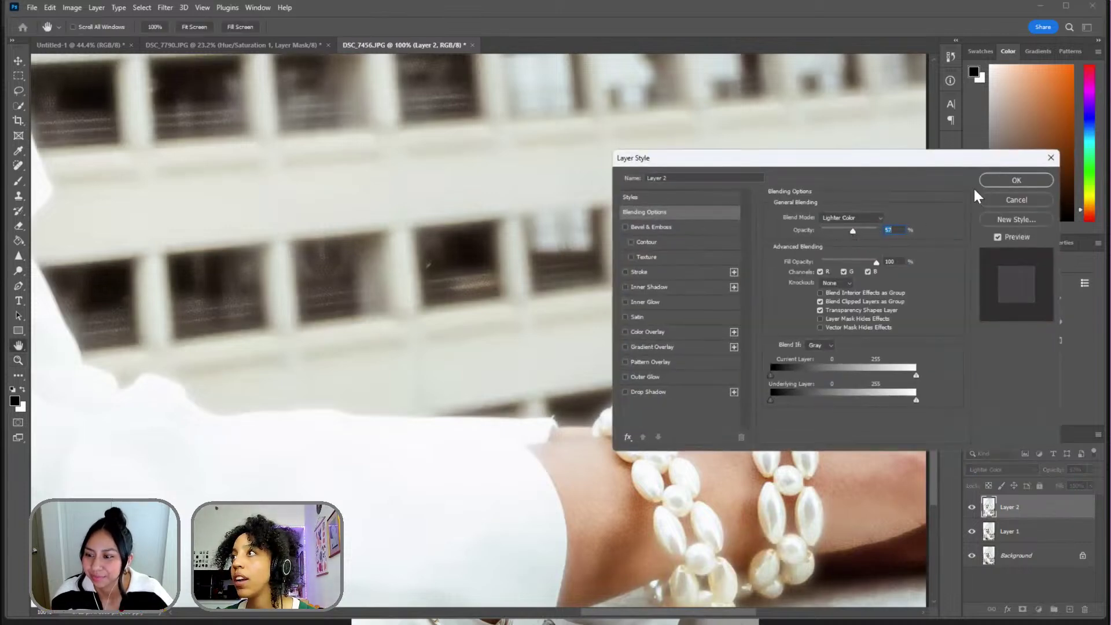
{"action": "left_click", "coordinate": [994, 177]}
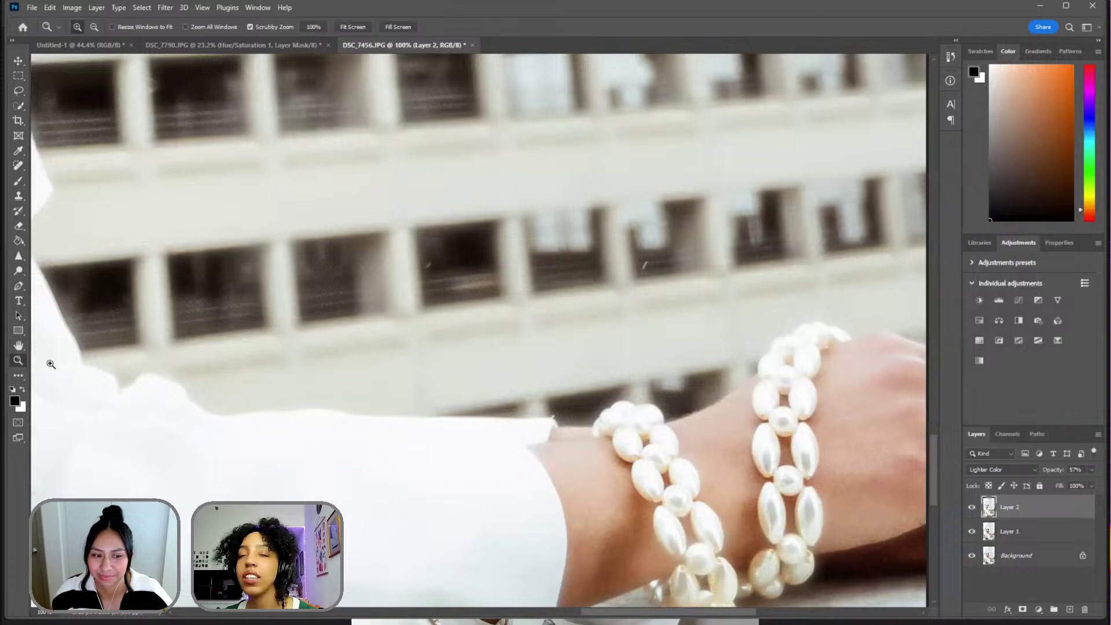
- Erase the Layer 2 blur over the gold-and-pearl earring beside the ear, using a much smaller Eraser
{"action": "right_click", "coordinate": [327, 311]}
{"action": "left_click", "coordinate": [347, 315]}
{"action": "left_click", "coordinate": [456, 337]}
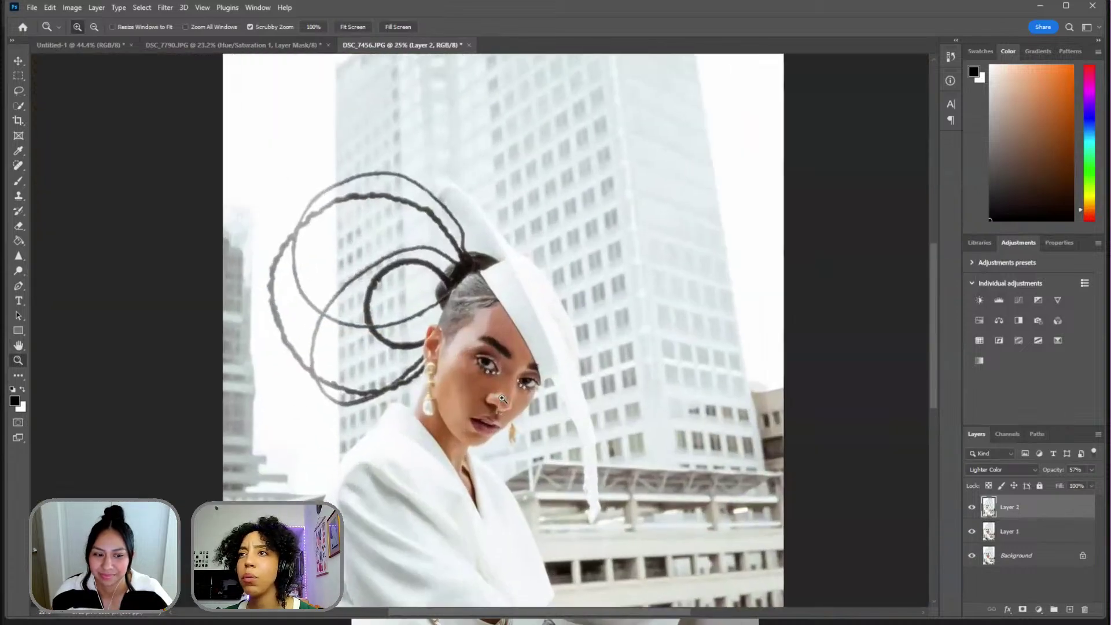
{"action": "left_click", "coordinate": [460, 347]}
{"action": "left_click", "coordinate": [460, 353]}
{"action": "left_click", "coordinate": [367, 426]}
{"action": "left_click", "coordinate": [368, 426]}
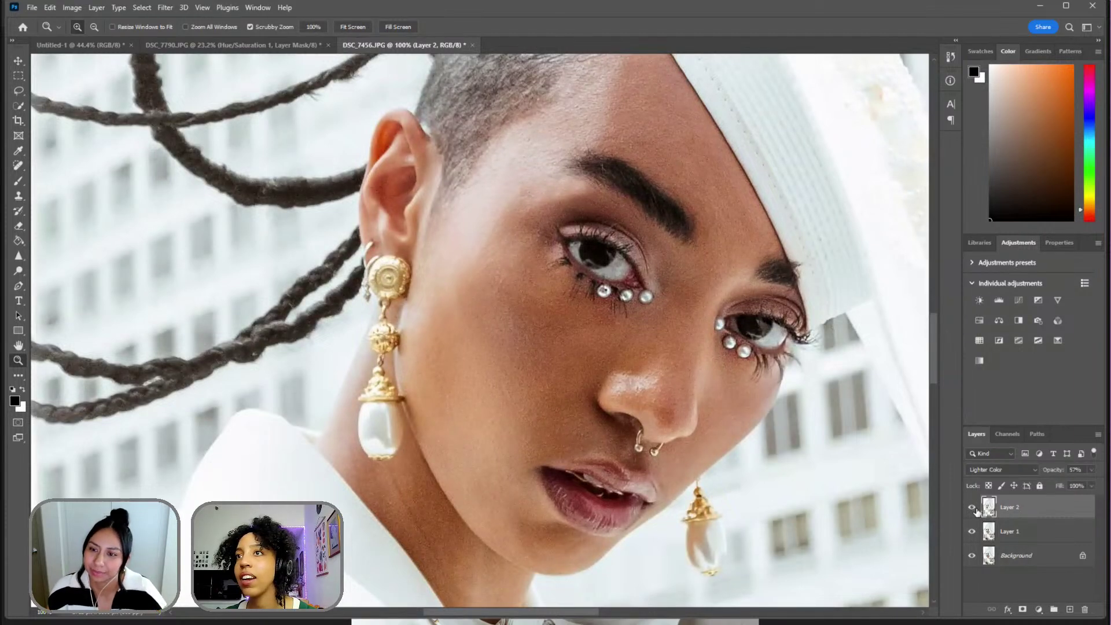
{"action": "left_click", "coordinate": [19, 226]}
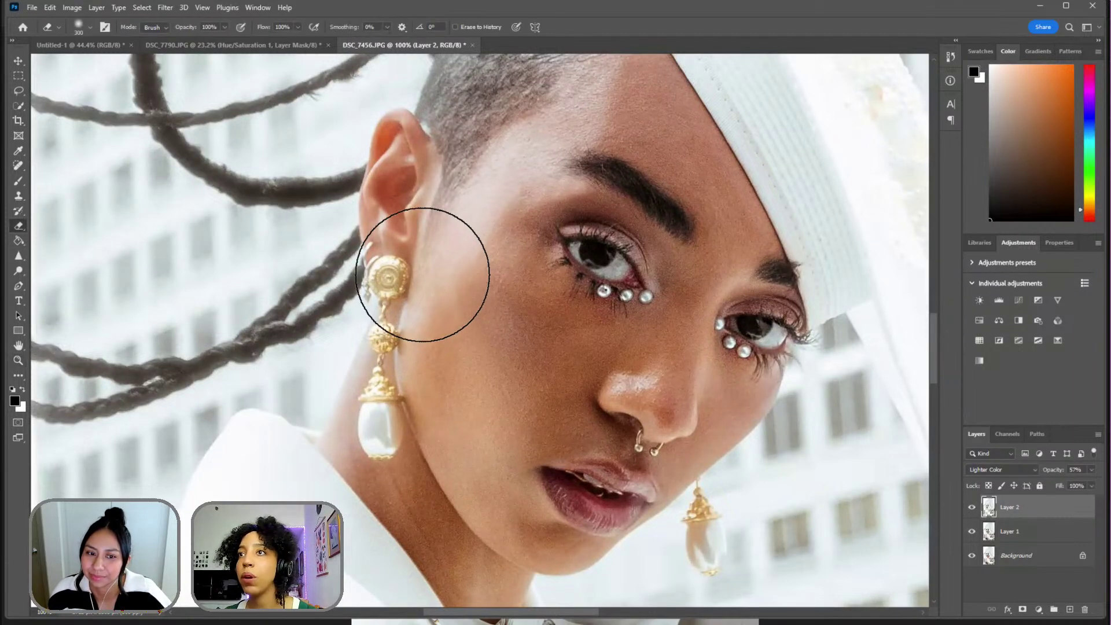
{"action": "key", "text": "bracketleft"}
{"action": "key", "text": "bracketleft"}
{"action": "key", "text": "bracketleft"}
{"action": "key", "text": "bracketleft"}
{"action": "key", "text": "bracketleft"}
{"action": "key", "text": "bracketleft"}
{"action": "key", "text": "bracketleft"}
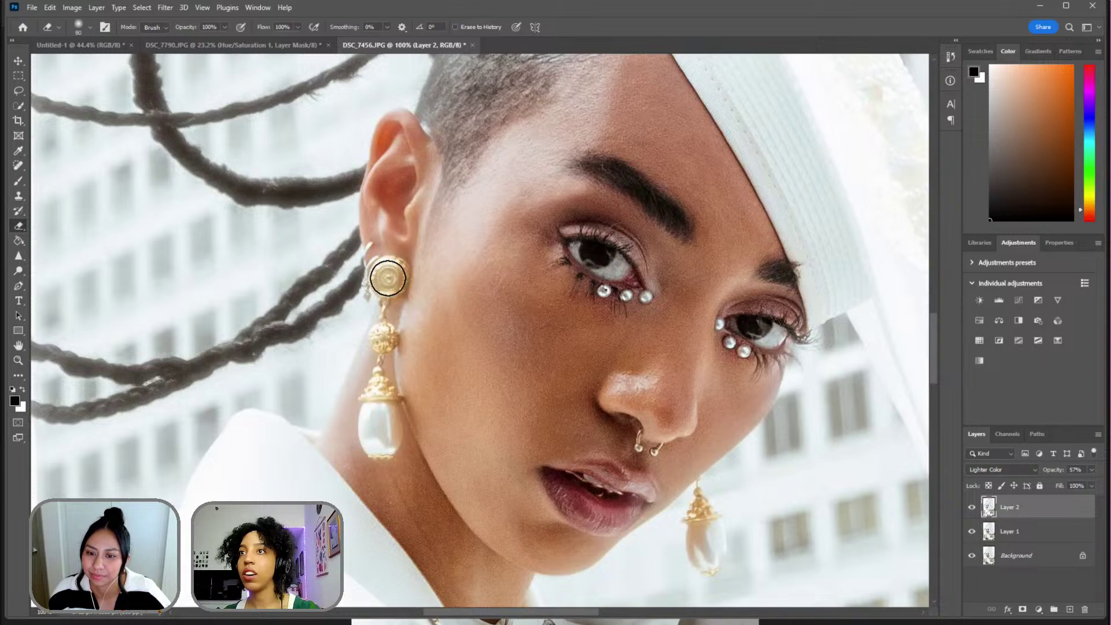
{"action": "mouse_move", "coordinate": [388, 278]}
{"action": "left_mouse_down"}
{"action": "mouse_move", "coordinate": [385, 469]}
{"action": "mouse_move", "coordinate": [393, 371]}
{"action": "mouse_move", "coordinate": [409, 411]}
{"action": "left_mouse_up"}
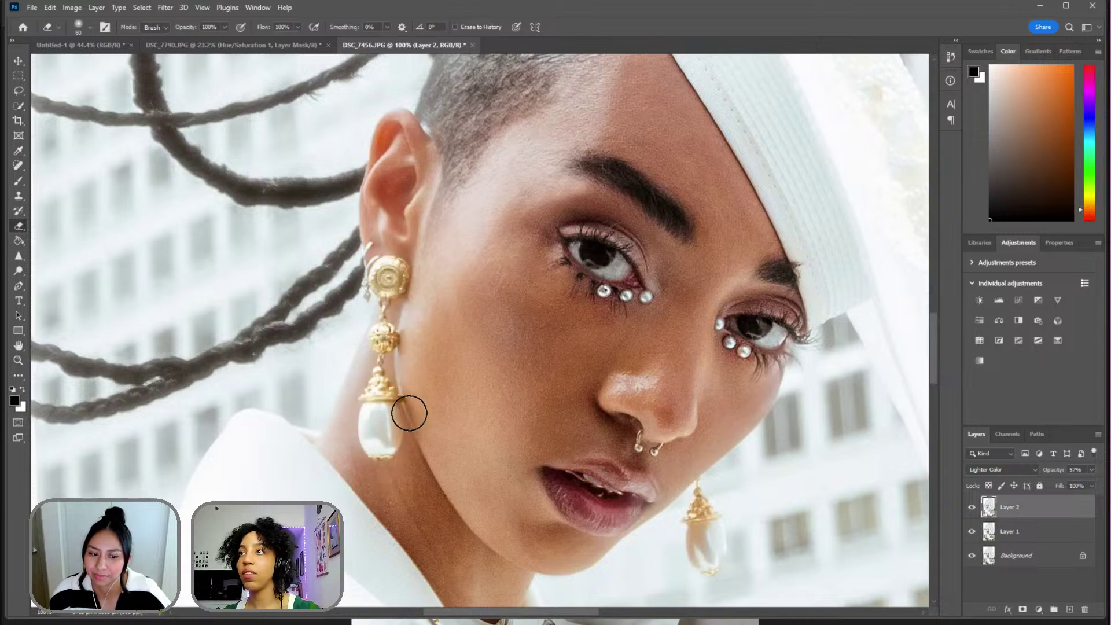
- Examine the hair, hat, face and eyes at several magnifications to judge the softened result
{"action": "scroll", "coordinate": [521, 240], "scroll_direction": "up", "scroll_amount": 3}
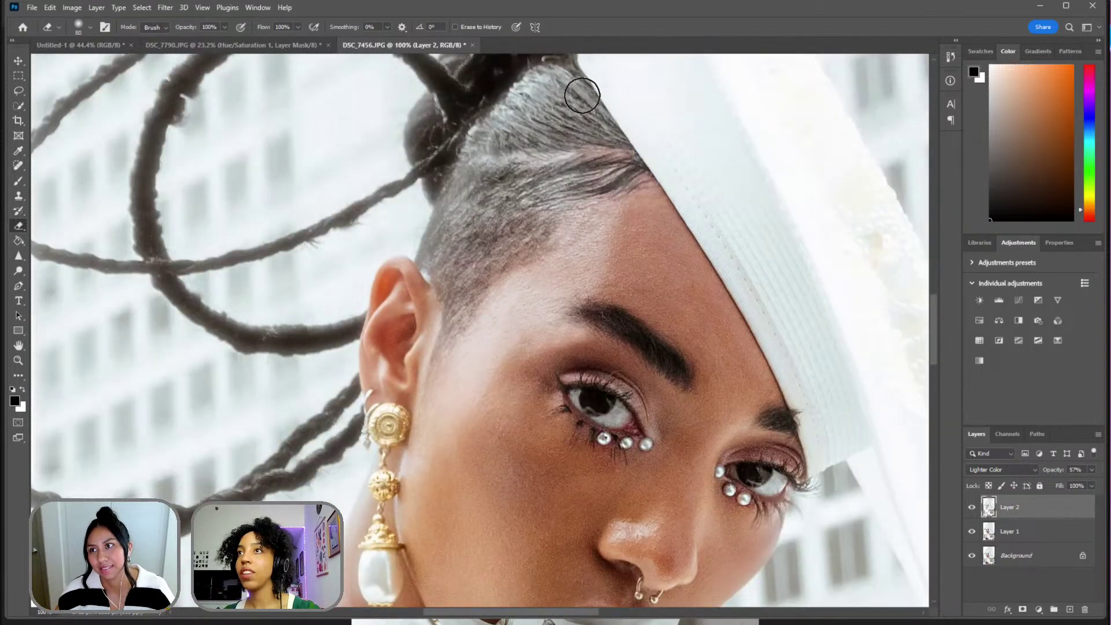
{"action": "scroll", "coordinate": [714, 203], "scroll_direction": "up", "scroll_amount": 5}
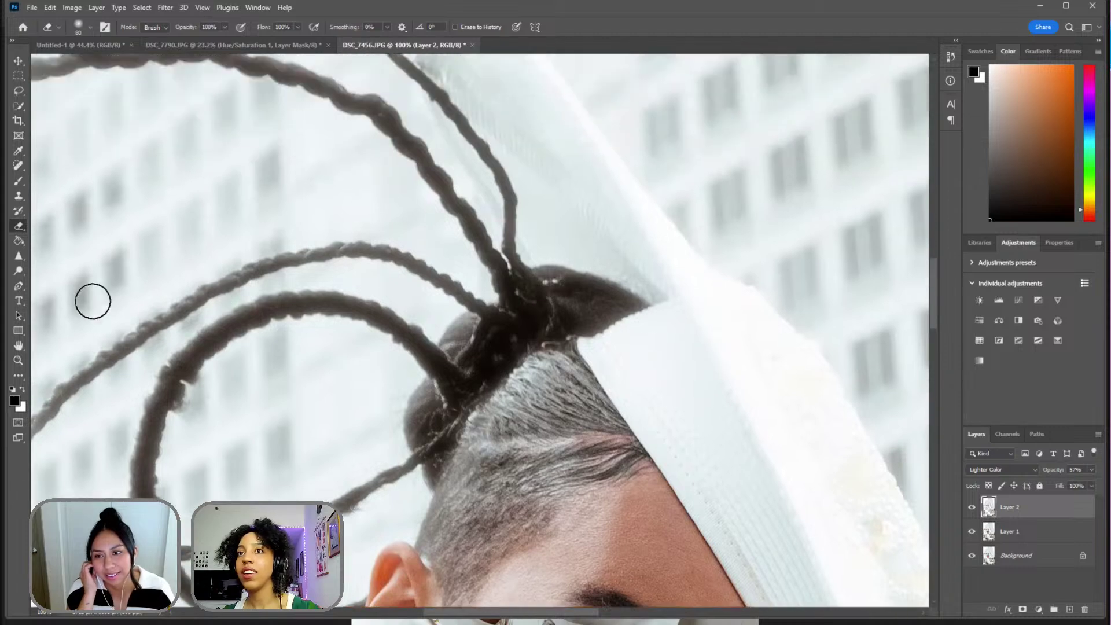
{"action": "left_click", "coordinate": [18, 361]}
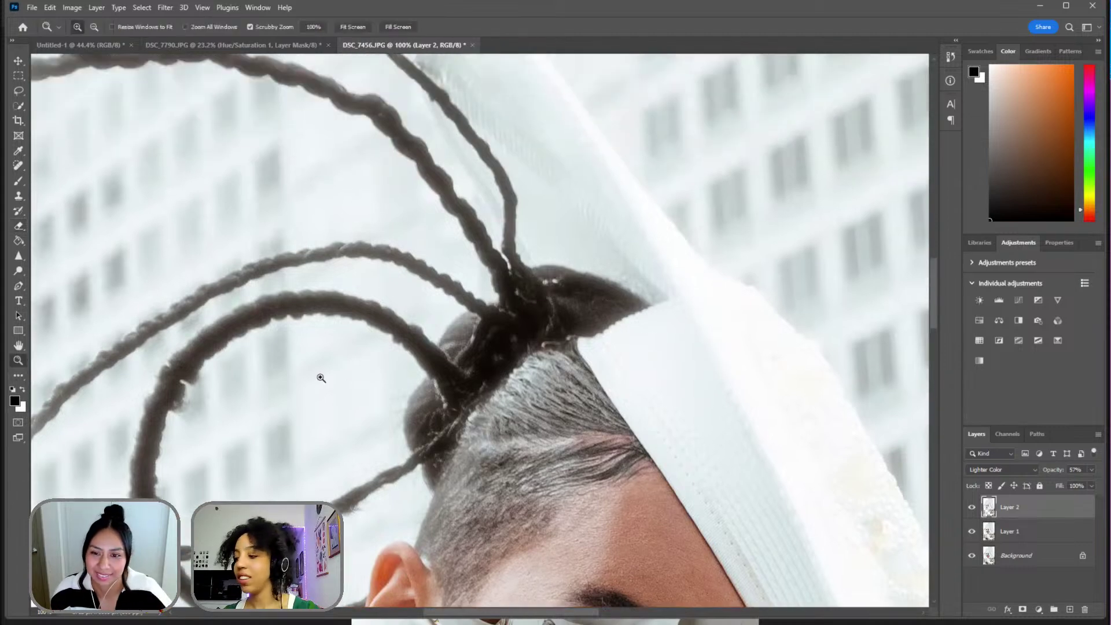
{"action": "right_click", "coordinate": [350, 377]}
{"action": "left_click", "coordinate": [383, 383]}
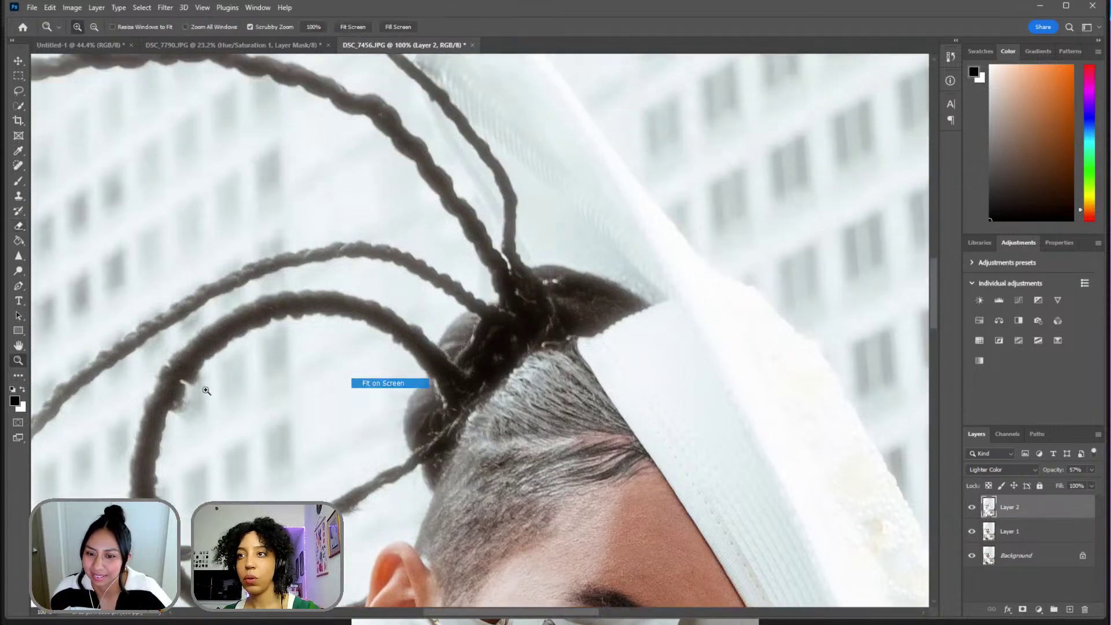
{"action": "left_click", "coordinate": [432, 446]}
{"action": "left_click", "coordinate": [433, 444]}
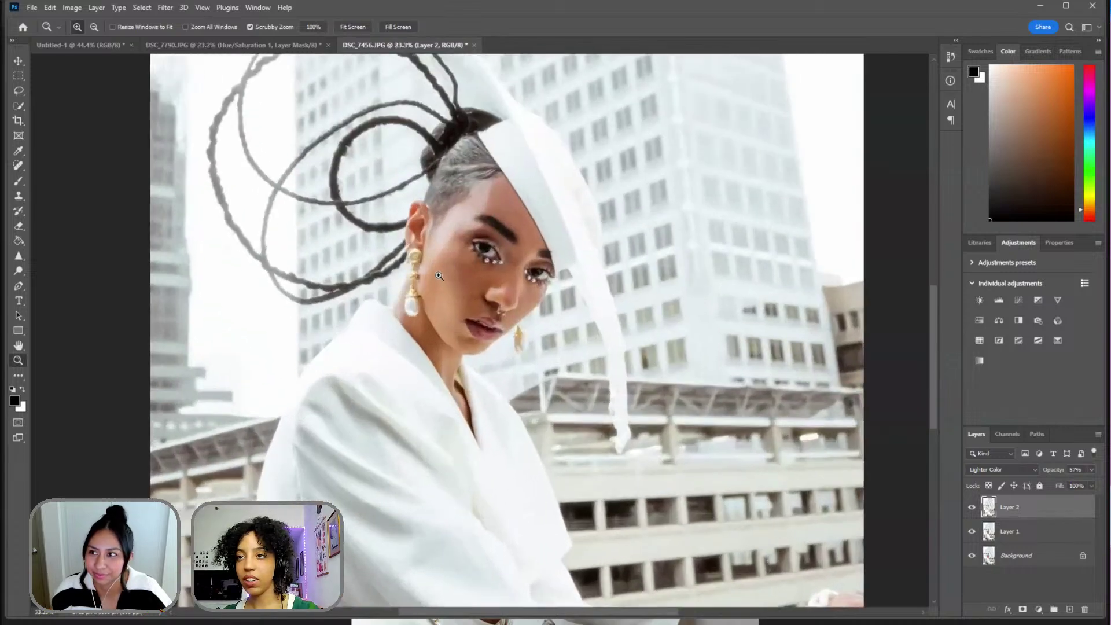
{"action": "scroll", "coordinate": [433, 433], "scroll_direction": "down", "scroll_amount": 5}
{"action": "scroll", "coordinate": [433, 427], "scroll_direction": "down", "scroll_amount": 1}
{"action": "scroll", "coordinate": [529, 305], "scroll_direction": "up", "scroll_amount": 5}
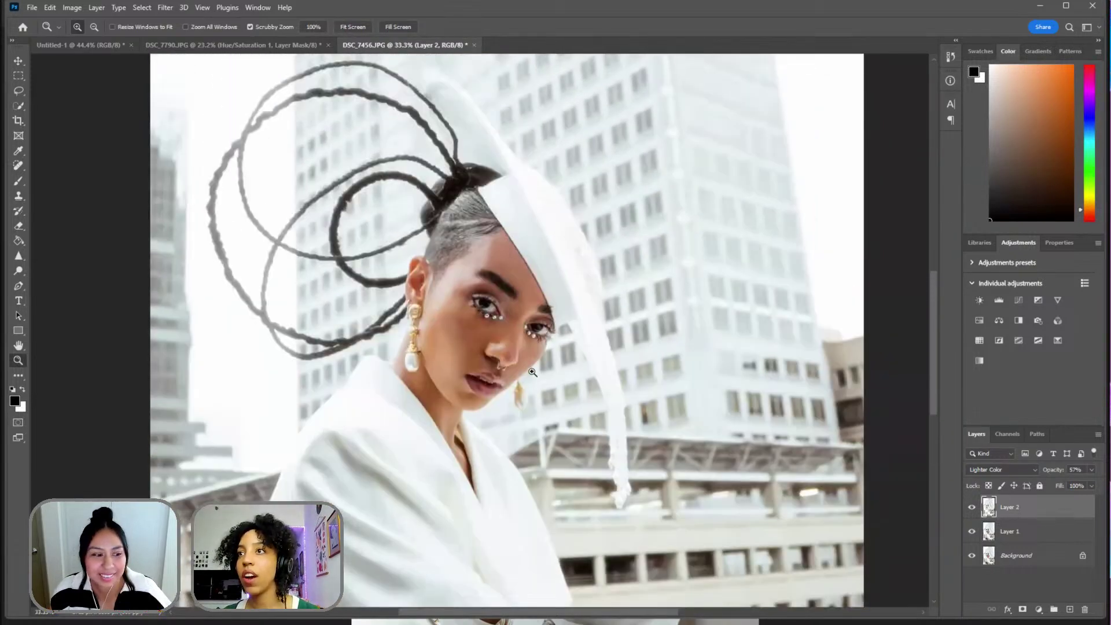
{"action": "left_click", "coordinate": [532, 372]}
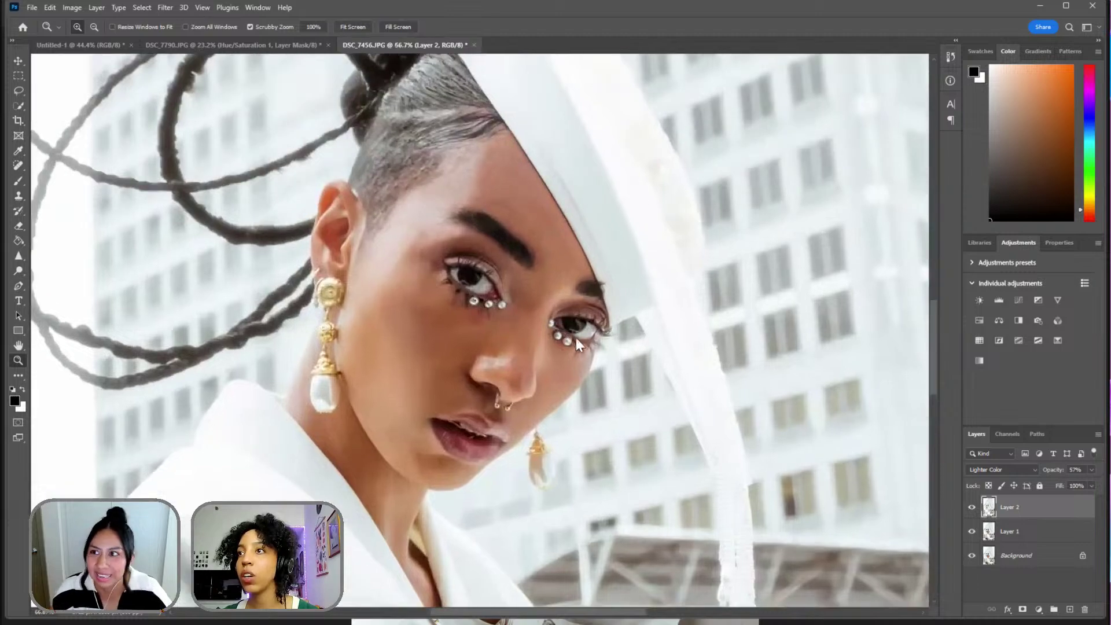
{"action": "right_click", "coordinate": [558, 329]}
{"action": "left_click", "coordinate": [575, 332]}
{"action": "left_click", "coordinate": [468, 327]}
{"action": "left_click", "coordinate": [463, 315]}
{"action": "left_click", "coordinate": [462, 313]}
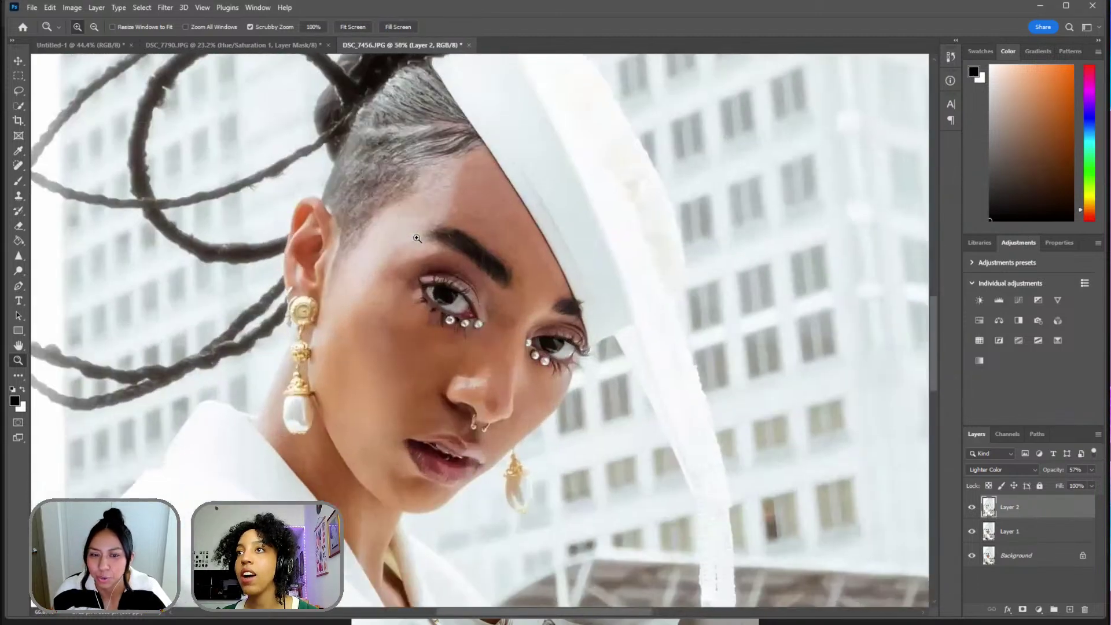
{"action": "left_click", "coordinate": [457, 301]}
{"action": "left_click", "coordinate": [454, 288]}
{"action": "left_click", "coordinate": [444, 268]}
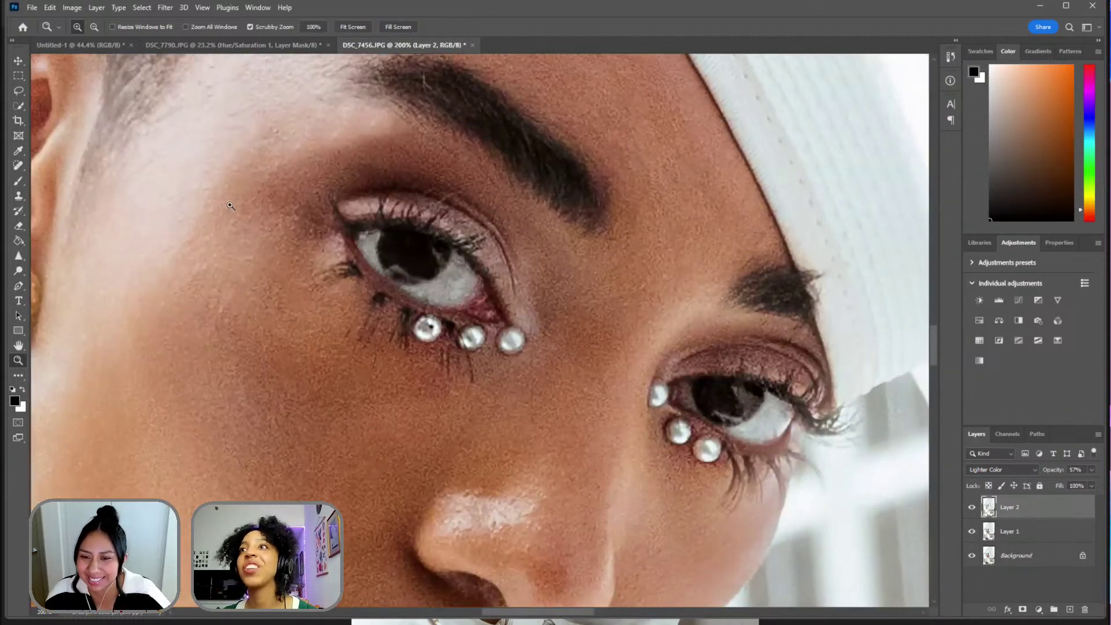
- Examine the retouched eyes in DSC_7790 close up as a reference, and return to DSC_7456
{"action": "left_click", "coordinate": [10, 181]}
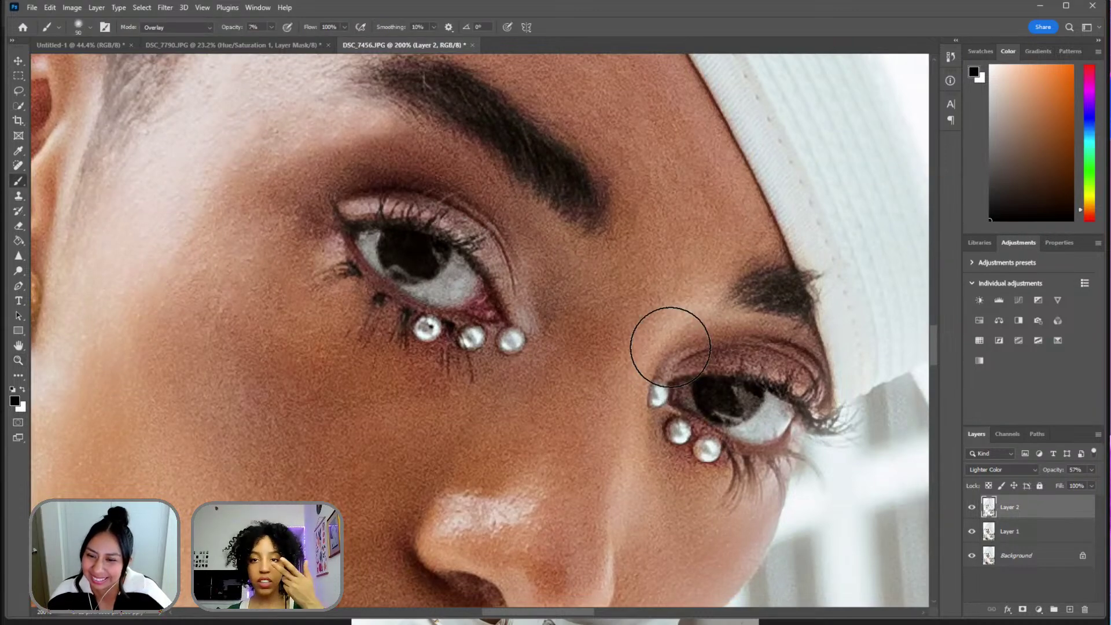
{"action": "left_click", "coordinate": [265, 44]}
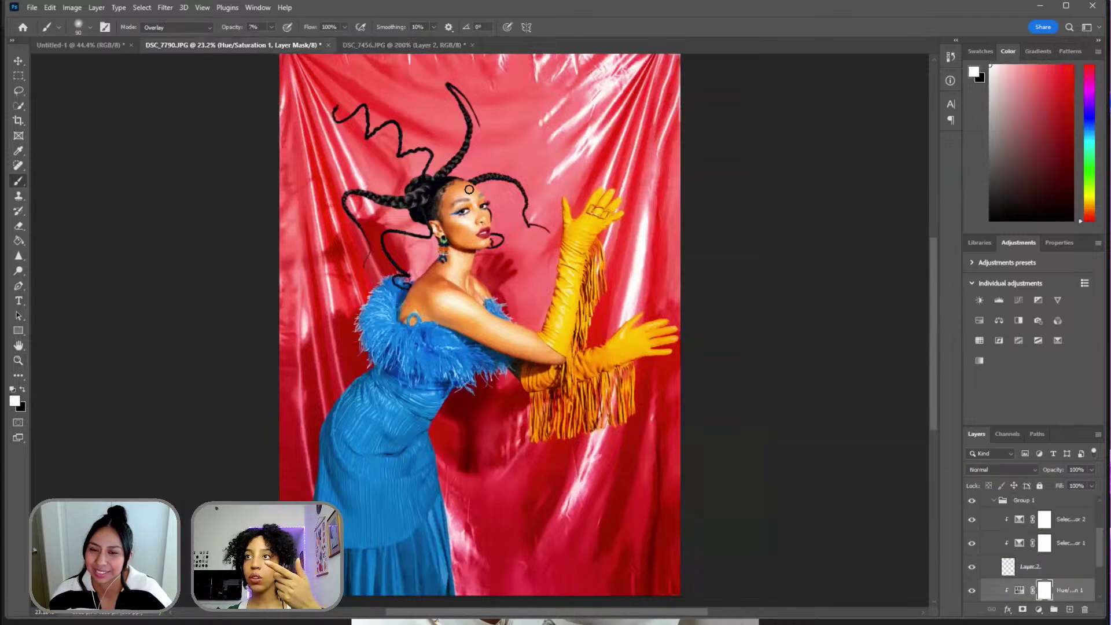
{"action": "key", "text": "z"}
{"action": "left_click_drag", "start_coordinate": [449, 174], "coordinate": [470, 184]}
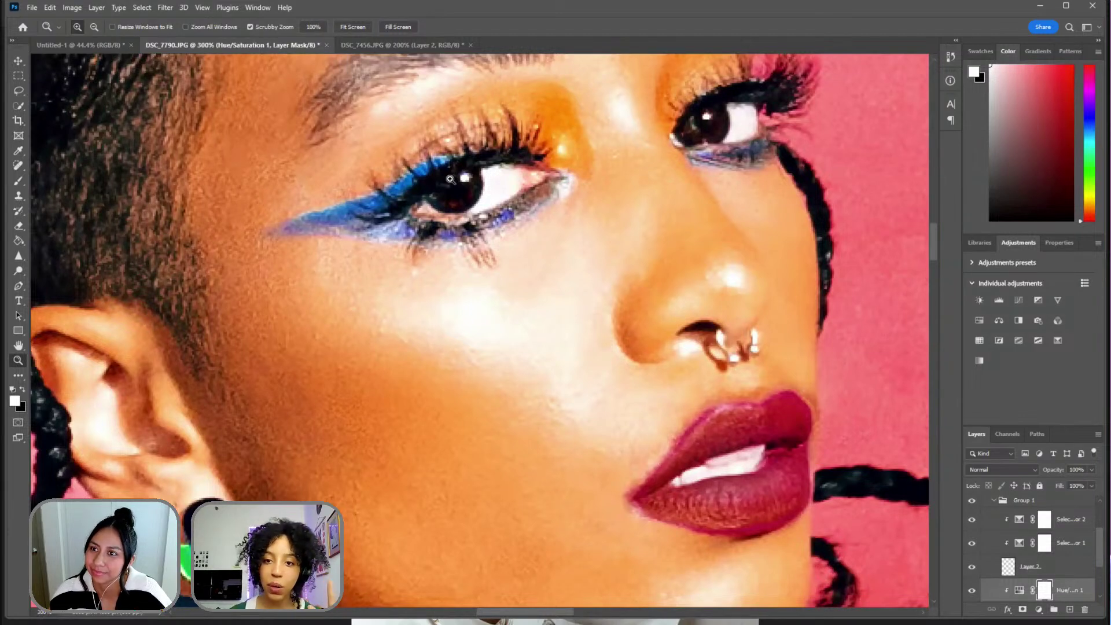
{"action": "left_click", "coordinate": [399, 45]}
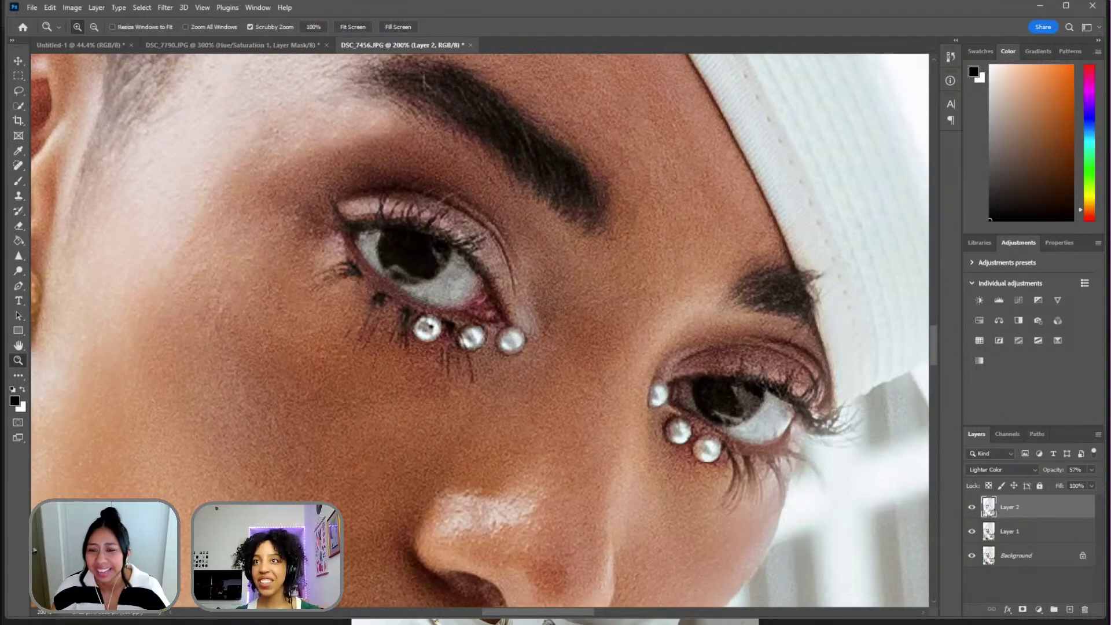
- Brighten the iris of the eye nearer the ear with a small white Overlay brush at 7% opacity
{"action": "left_click", "coordinate": [404, 261]}
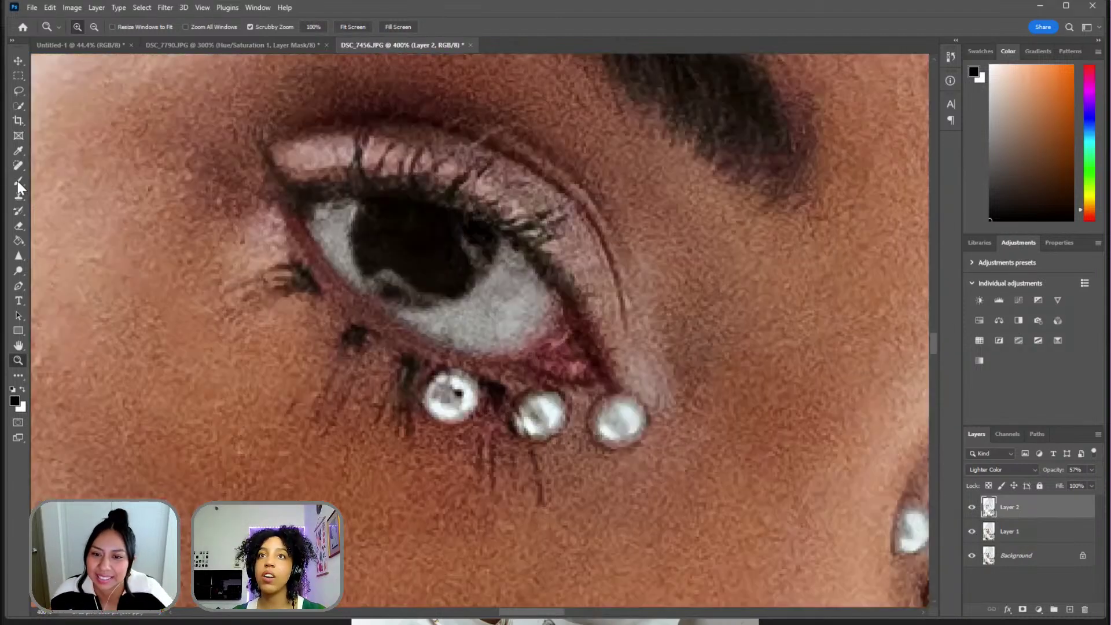
{"action": "left_click", "coordinate": [17, 182]}
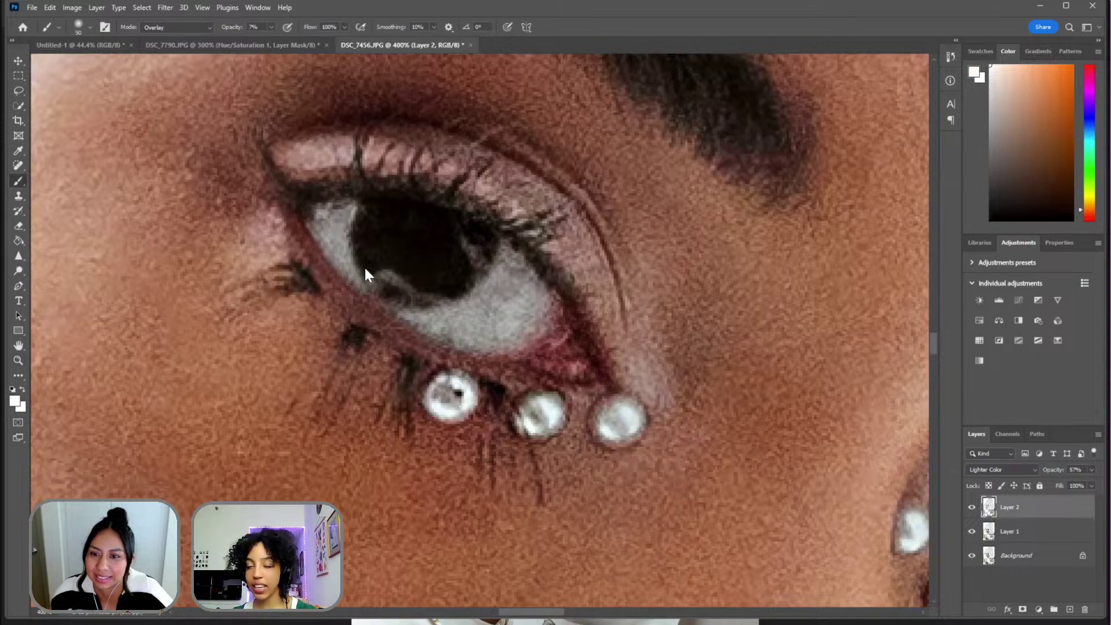
{"action": "key", "text": "bracketleft"}
{"action": "key", "text": "bracketleft"}
{"action": "key", "text": "bracketleft"}
{"action": "key", "text": "bracketleft"}
{"action": "key", "text": "bracketleft"}
{"action": "key", "text": "bracketleft"}
{"action": "key", "text": "bracketleft"}
{"action": "key", "text": "bracketleft"}
{"action": "key", "text": "bracketleft"}
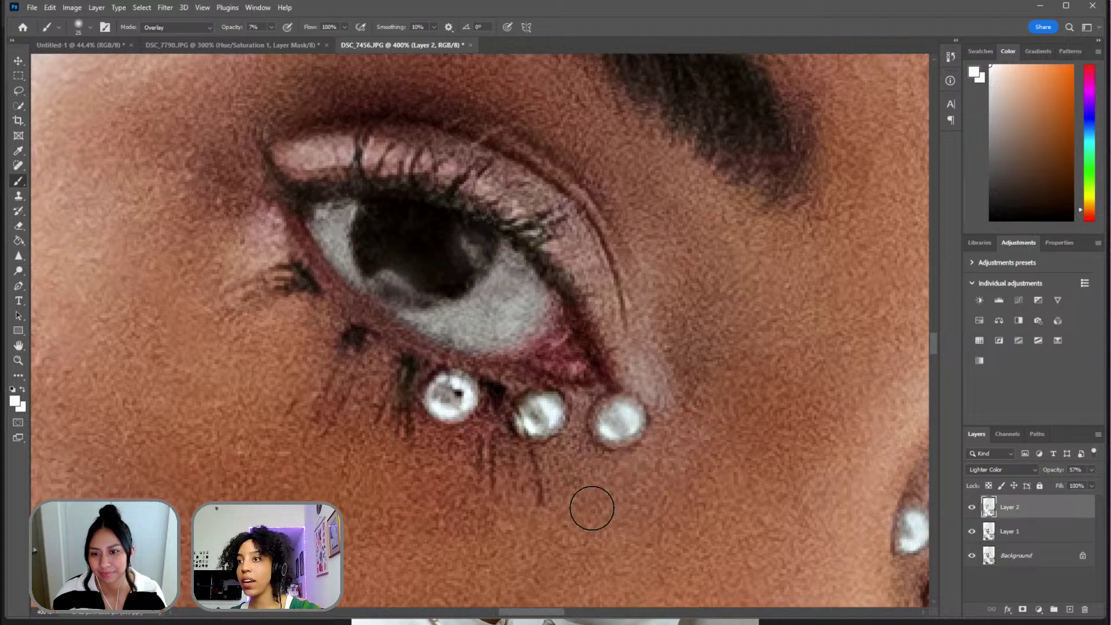
- Tint the irises of both eyes with orange, using the small Overlay brush at 7% opacity
{"action": "left_click_drag", "start_coordinate": [549, 607], "coordinate": [593, 608]}
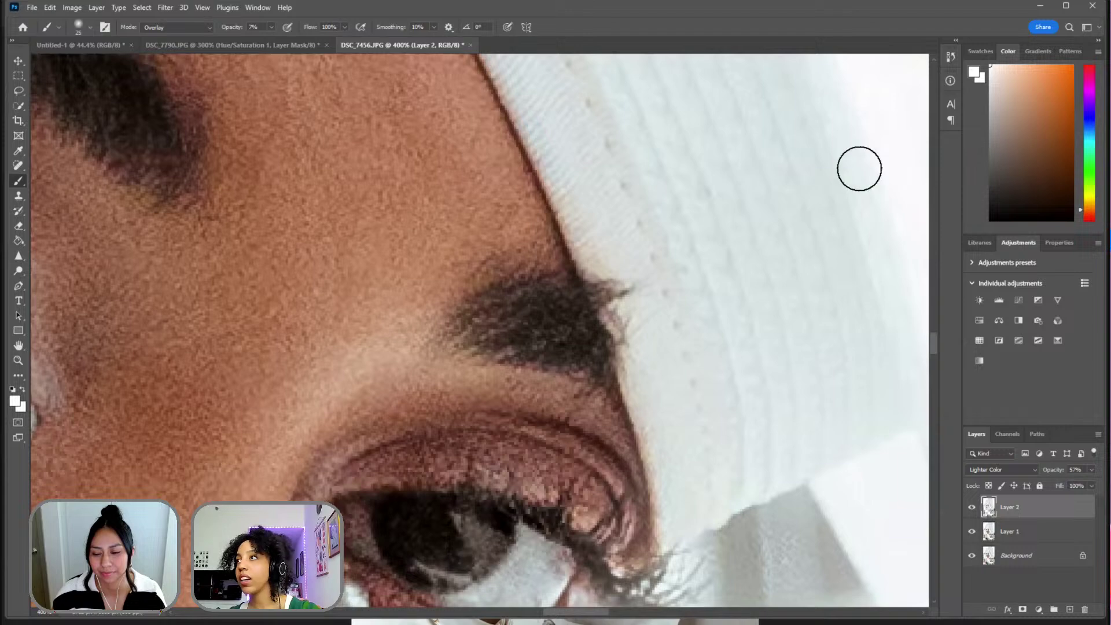
{"action": "left_click", "coordinate": [1054, 66]}
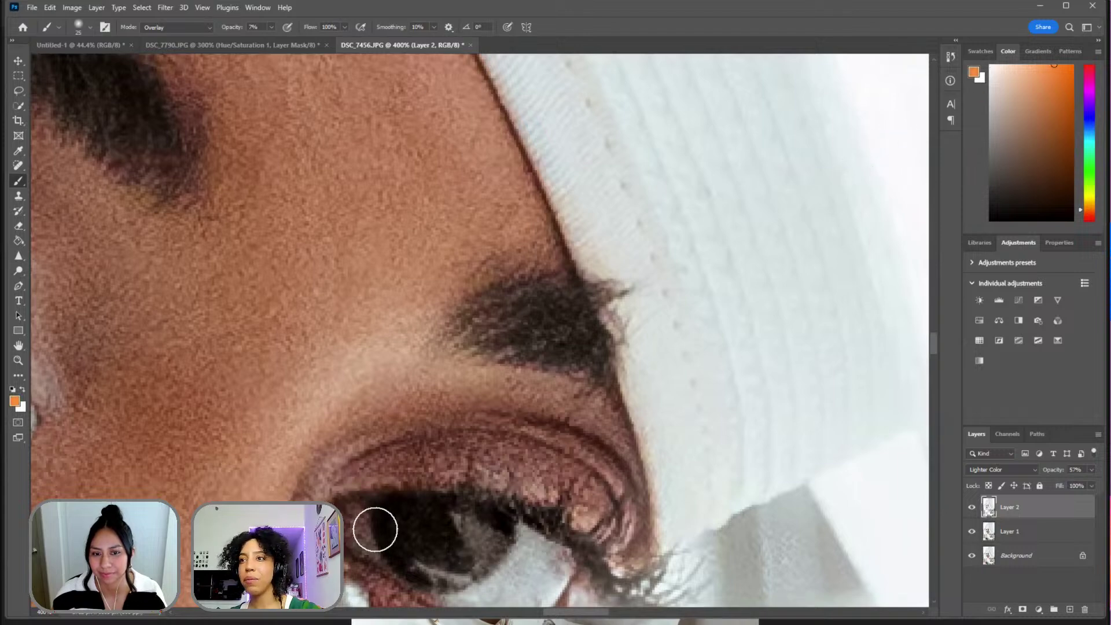
{"action": "key", "text": "bracketleft"}
{"action": "key", "text": "bracketright"}
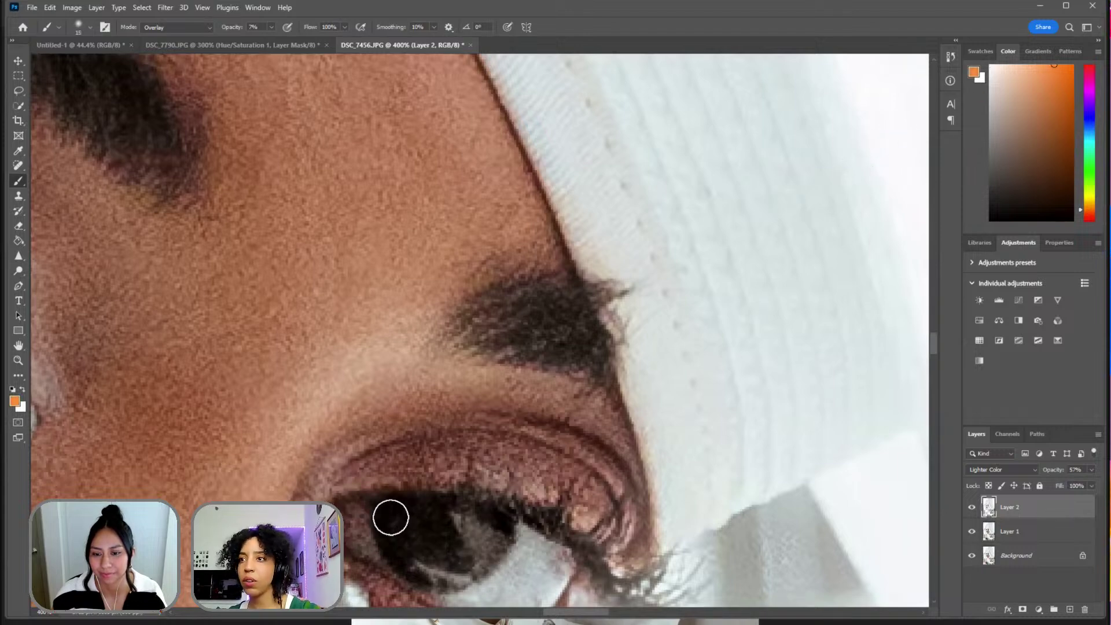
{"action": "mouse_move", "coordinate": [399, 548]}
{"action": "left_mouse_down"}
{"action": "mouse_move", "coordinate": [440, 577]}
{"action": "mouse_move", "coordinate": [488, 523]}
{"action": "mouse_move", "coordinate": [470, 566]}
{"action": "mouse_move", "coordinate": [421, 559]}
{"action": "left_mouse_up"}
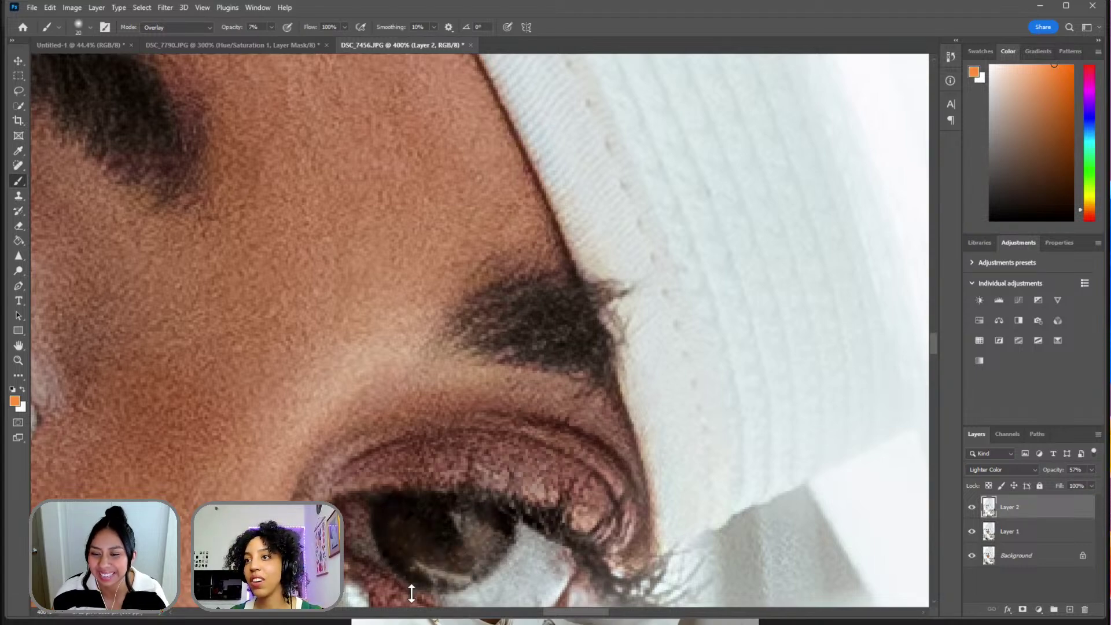
{"action": "scroll", "coordinate": [305, 315], "scroll_direction": "left", "scroll_amount": 10}
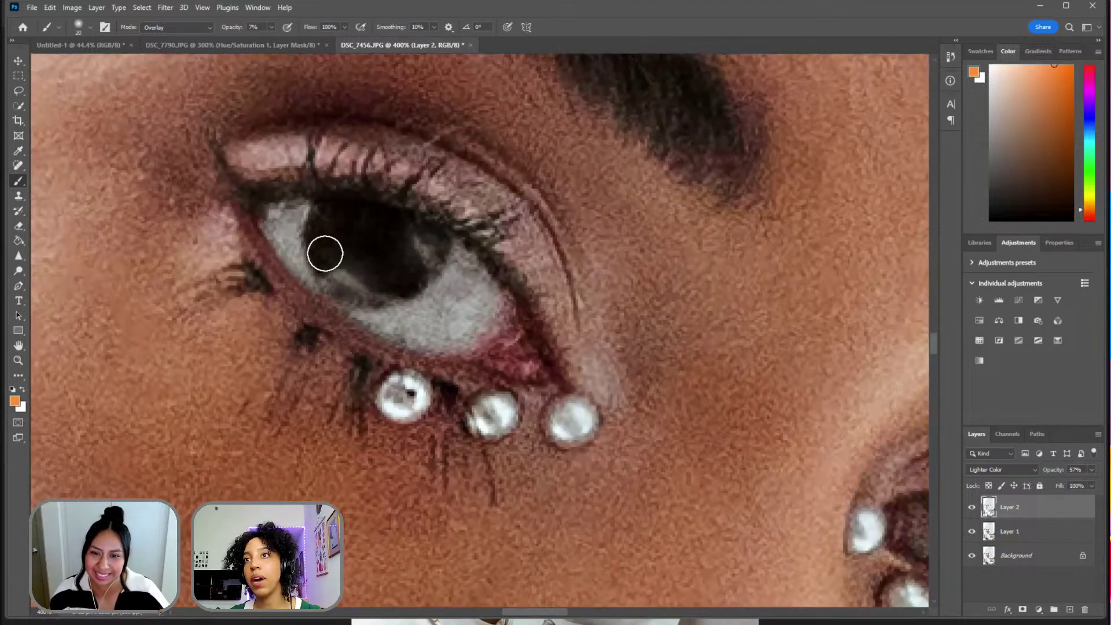
{"action": "mouse_move", "coordinate": [325, 253]}
{"action": "left_mouse_down"}
{"action": "mouse_move", "coordinate": [370, 284]}
{"action": "mouse_move", "coordinate": [405, 284]}
{"action": "mouse_move", "coordinate": [427, 246]}
{"action": "mouse_move", "coordinate": [391, 286]}
{"action": "mouse_move", "coordinate": [327, 234]}
{"action": "mouse_move", "coordinate": [311, 195]}
{"action": "left_mouse_up"}
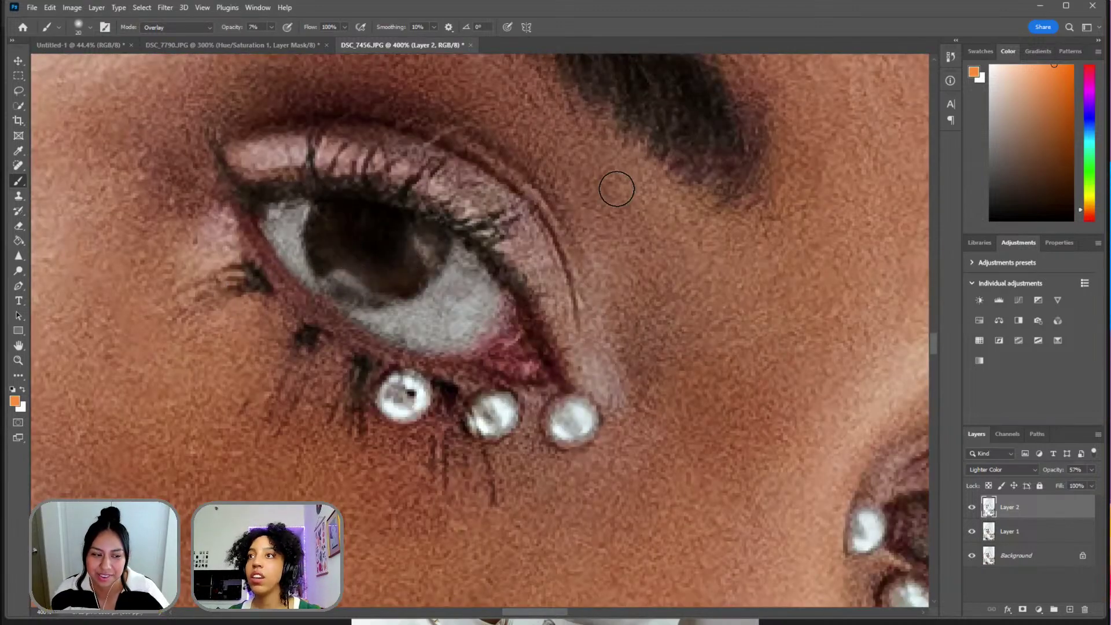
- Darken the lash lines and lashes around both eyes with black, using the Overlay brush at 7% opacity
{"action": "left_click", "coordinate": [989, 220]}
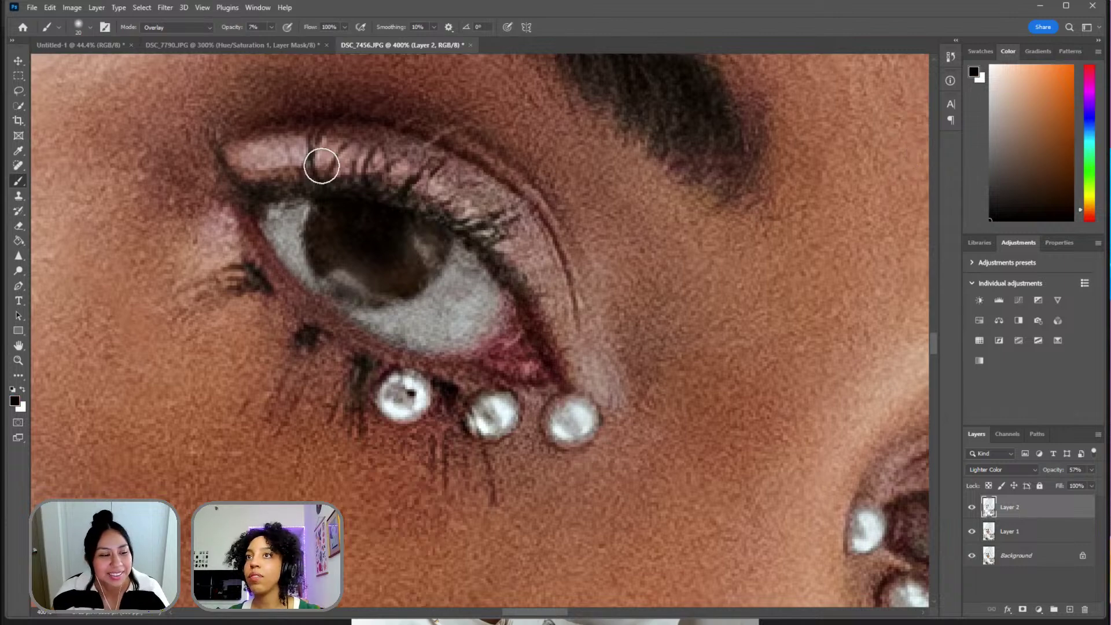
{"action": "mouse_move", "coordinate": [454, 218]}
{"action": "left_mouse_down"}
{"action": "mouse_move", "coordinate": [492, 243]}
{"action": "mouse_move", "coordinate": [550, 353]}
{"action": "left_mouse_up"}
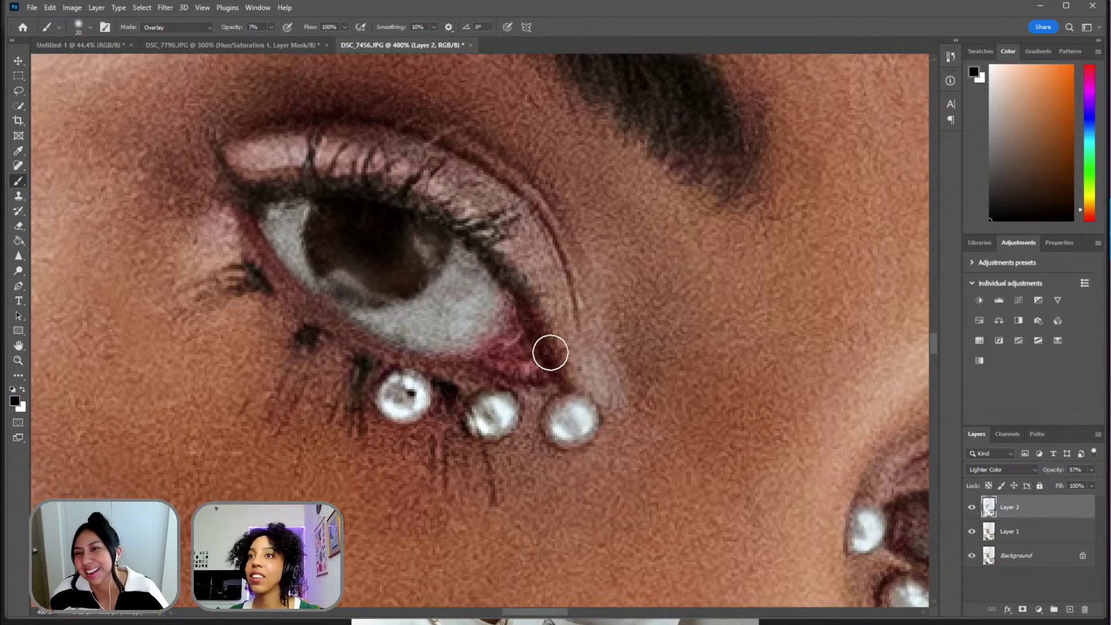
{"action": "left_click_drag", "start_coordinate": [405, 376], "coordinate": [363, 374]}
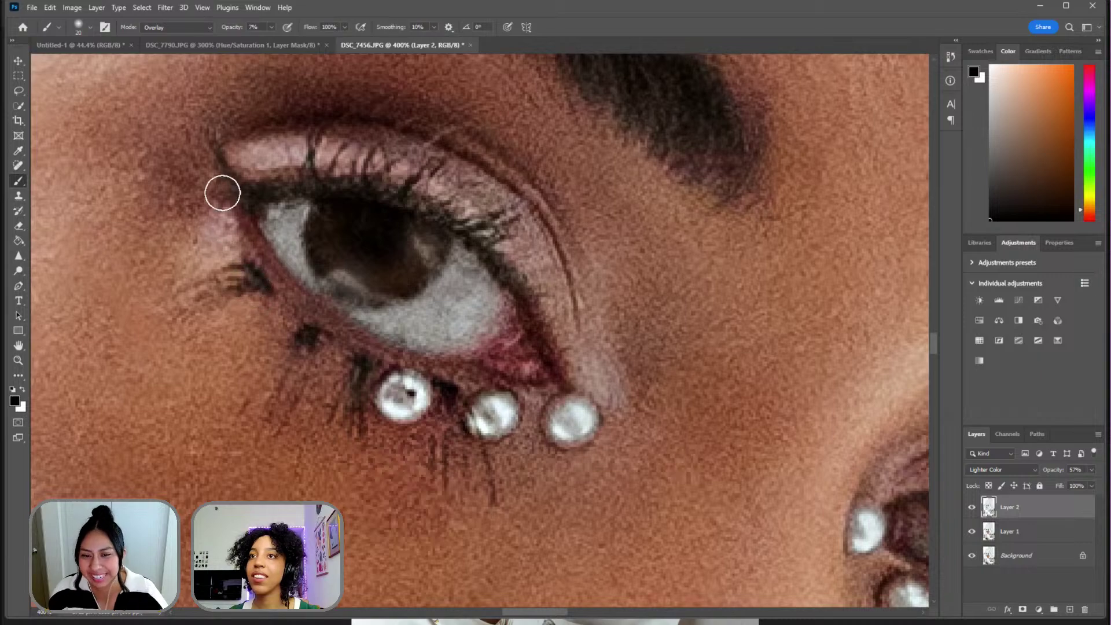
{"action": "scroll", "coordinate": [357, 330], "scroll_direction": "right", "scroll_amount": 10}
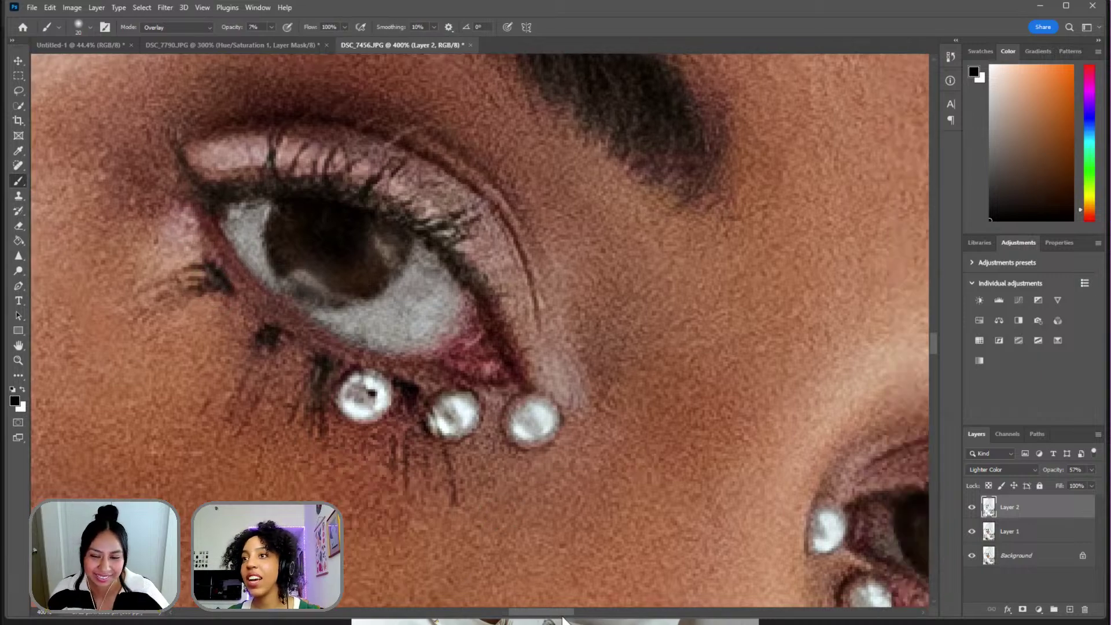
{"action": "scroll", "coordinate": [357, 330], "scroll_direction": "down", "scroll_amount": 3}
{"action": "mouse_move", "coordinate": [262, 335]}
{"action": "left_mouse_down"}
{"action": "mouse_move", "coordinate": [409, 349]}
{"action": "mouse_move", "coordinate": [436, 383]}
{"action": "mouse_move", "coordinate": [519, 438]}
{"action": "left_mouse_up"}
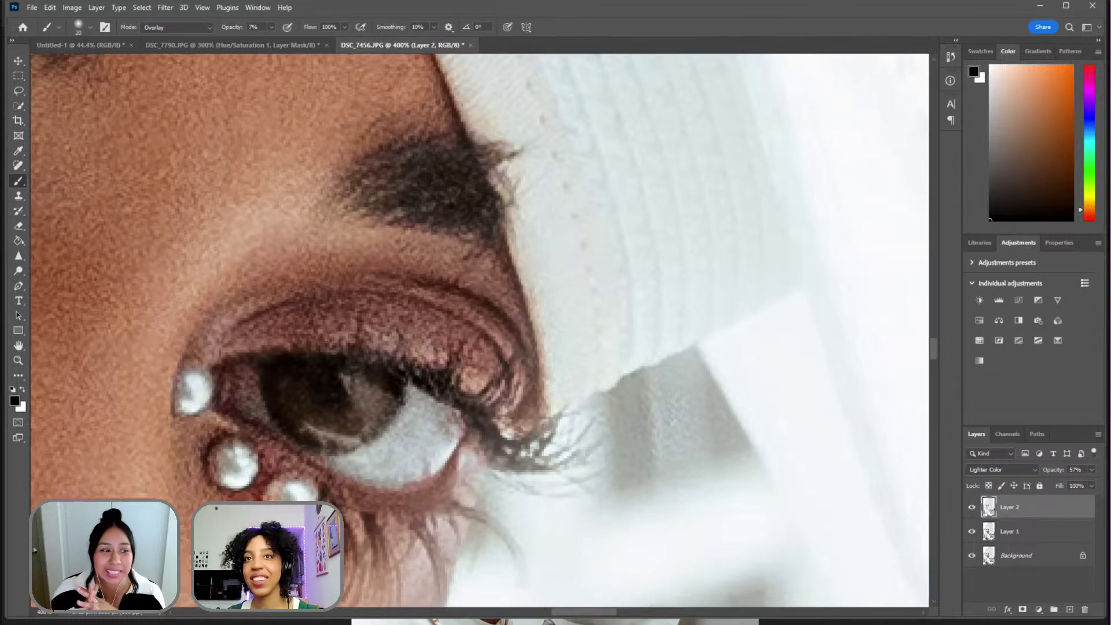
- Make Layer 1 the active layer, dismissing the options opened for Layer 2
{"action": "right_click", "coordinate": [1043, 514]}
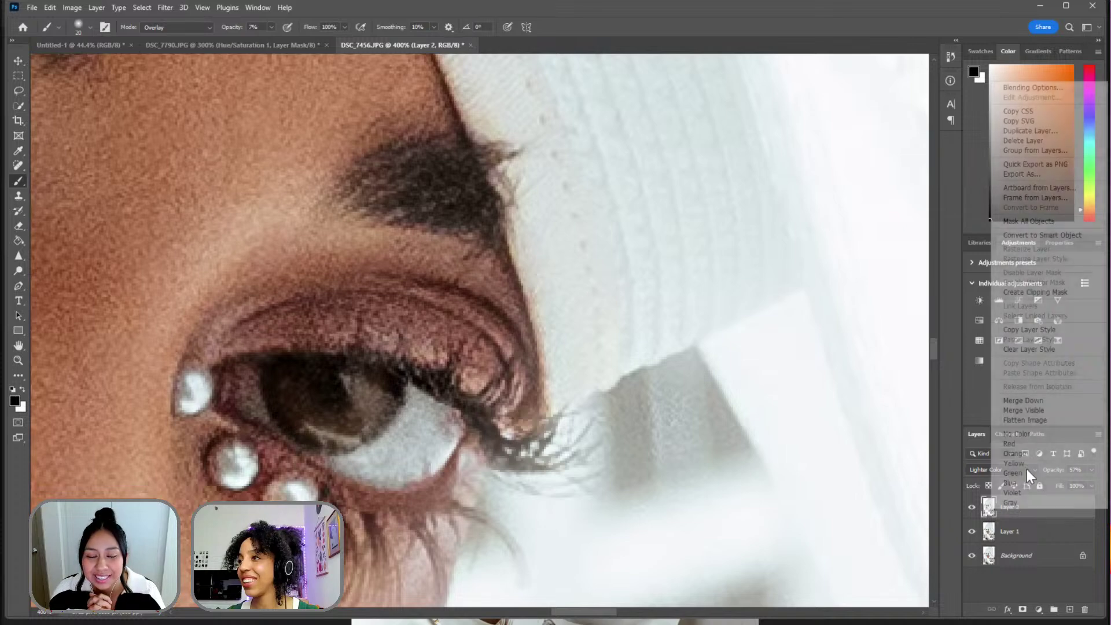
{"action": "left_click", "coordinate": [1048, 520]}
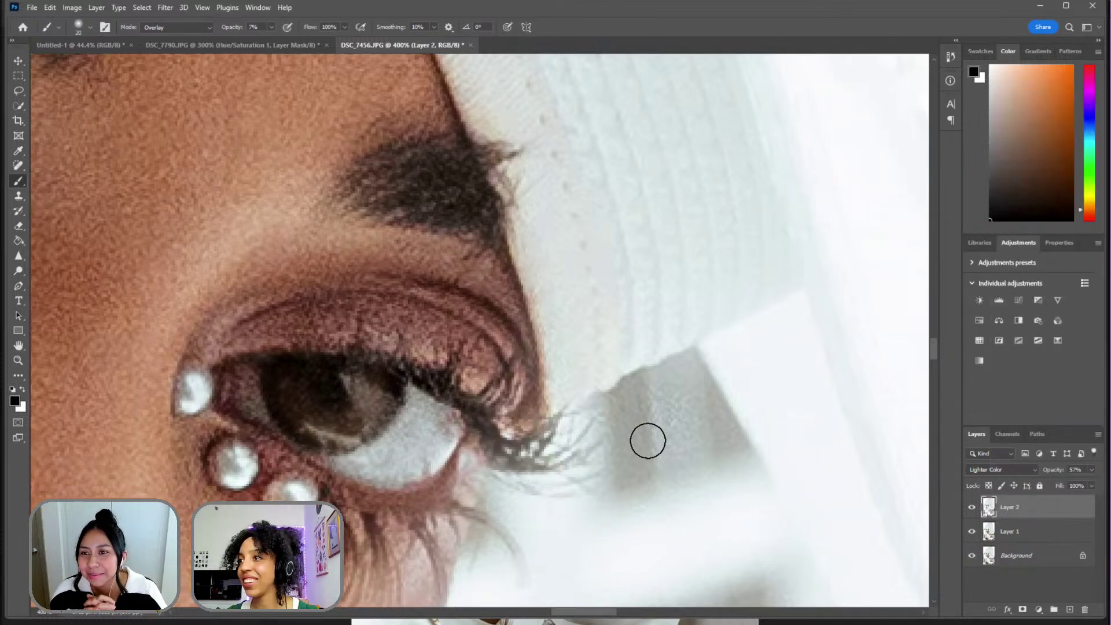
{"action": "left_click", "coordinate": [980, 523]}
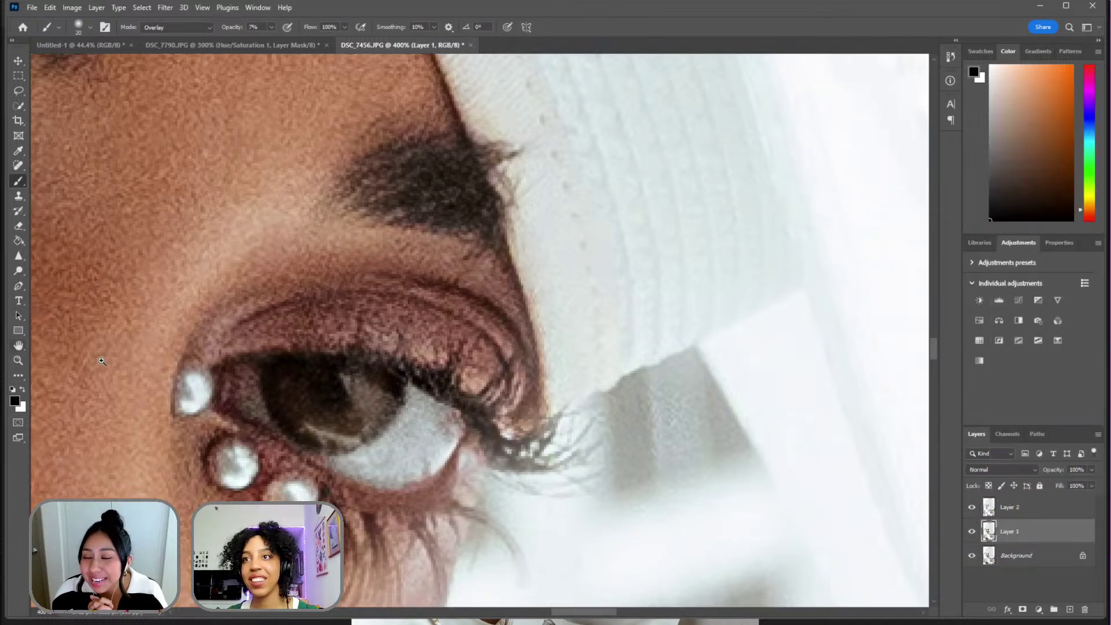
- Compare the portrait with Layer 2 hidden and shown to judge the softening effect around the model
{"action": "right_click", "coordinate": [413, 328]}
{"action": "left_click", "coordinate": [440, 343]}
{"action": "right_click", "coordinate": [415, 313]}
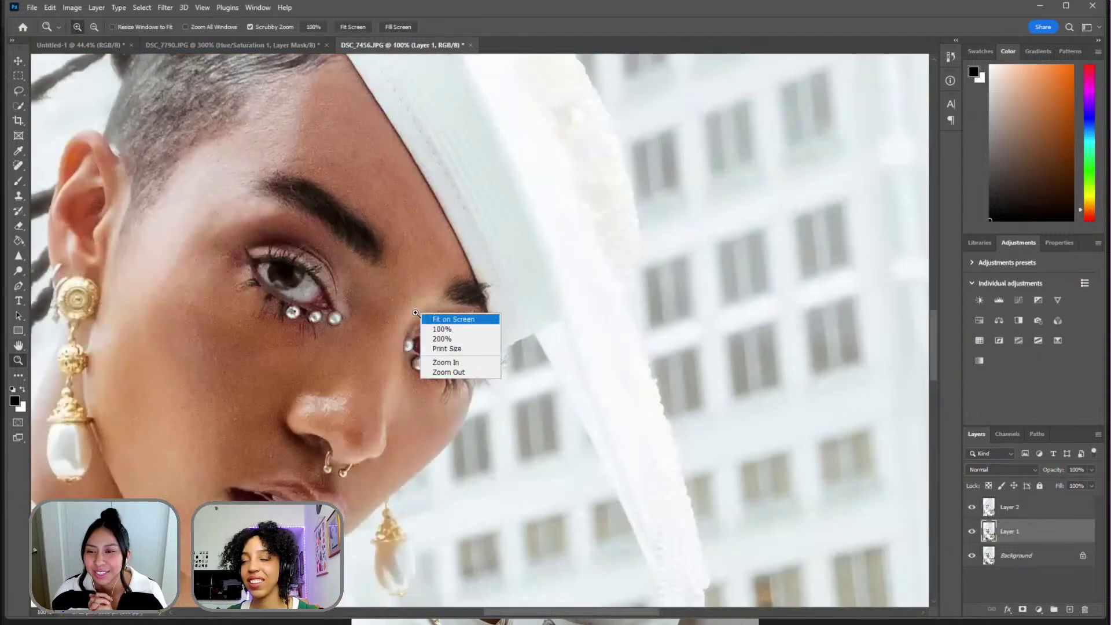
{"action": "left_click", "coordinate": [453, 319]}
{"action": "left_click_drag", "start_coordinate": [480, 351], "coordinate": [912, 507]}
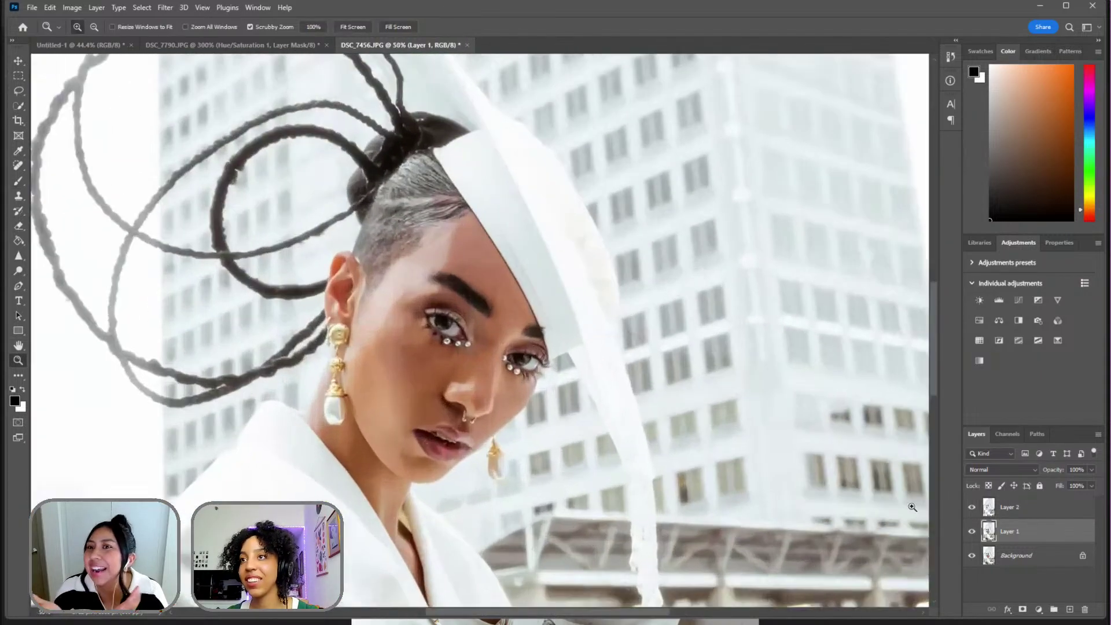
{"action": "left_click", "coordinate": [972, 508]}
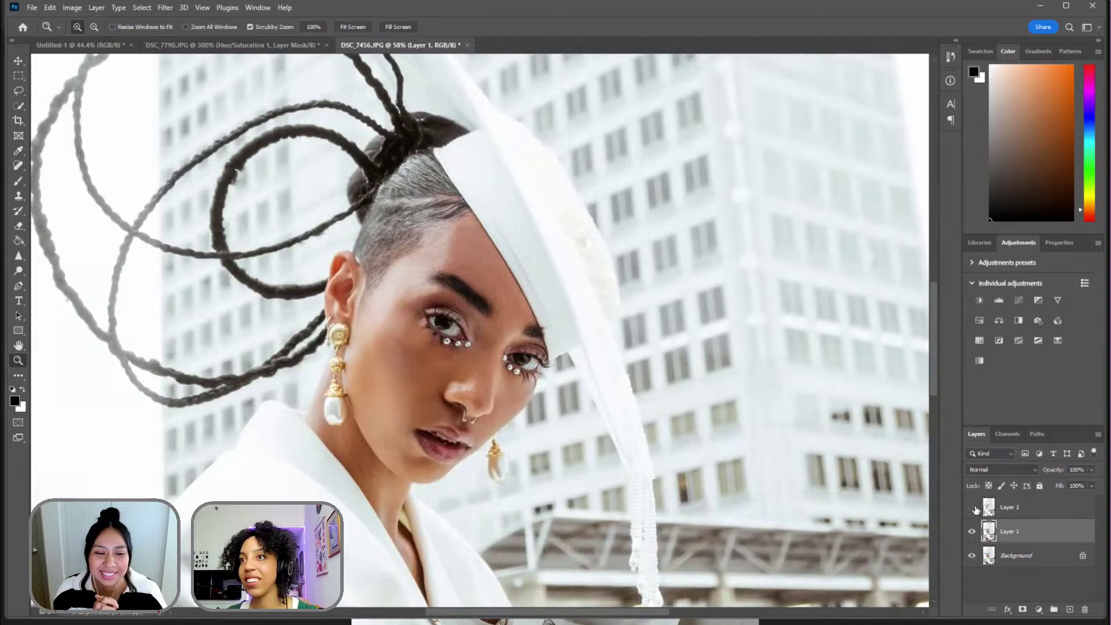
{"action": "left_click", "coordinate": [972, 507]}
{"action": "left_click", "coordinate": [973, 507]}
{"action": "left_click", "coordinate": [973, 507]}
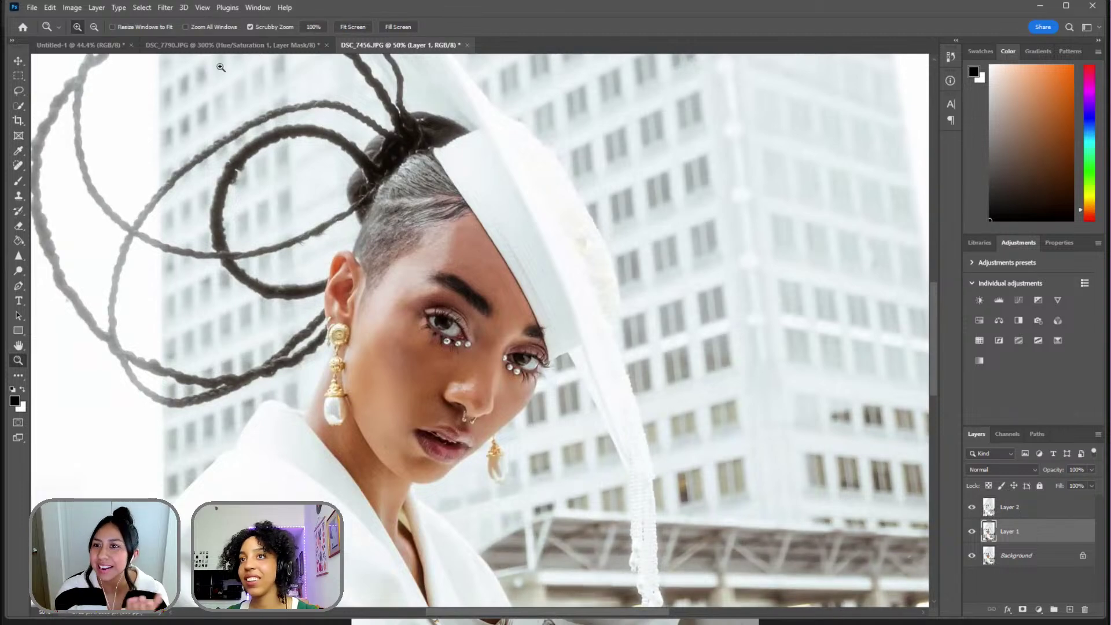
- Set Layer 2's opacity to 41% in its blending options
{"action": "left_click", "coordinate": [1053, 515]}
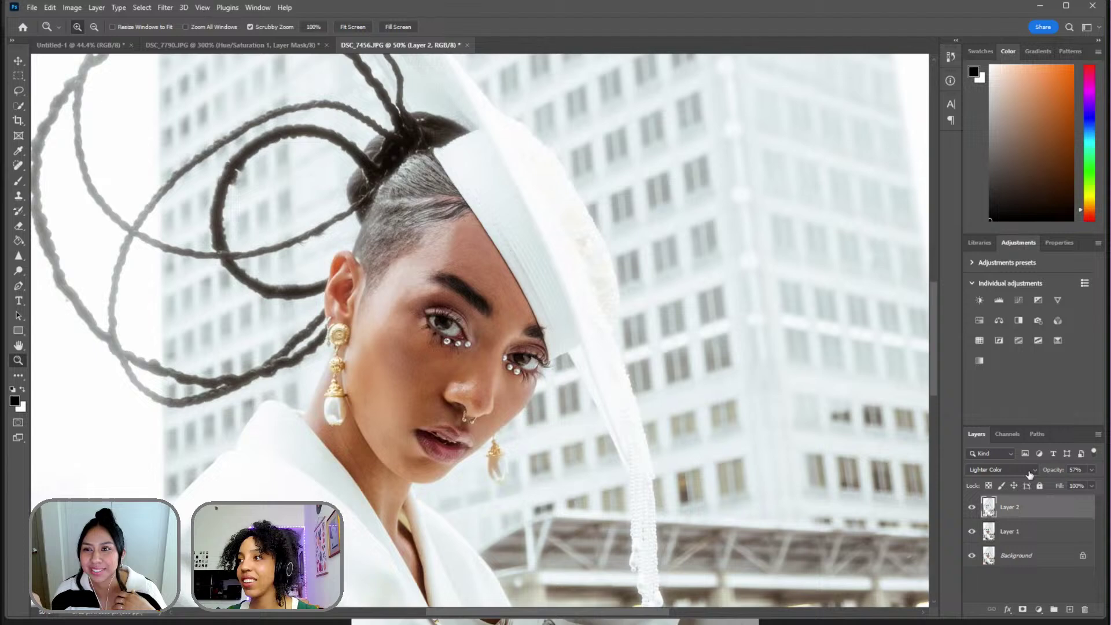
{"action": "double_click", "coordinate": [1039, 507]}
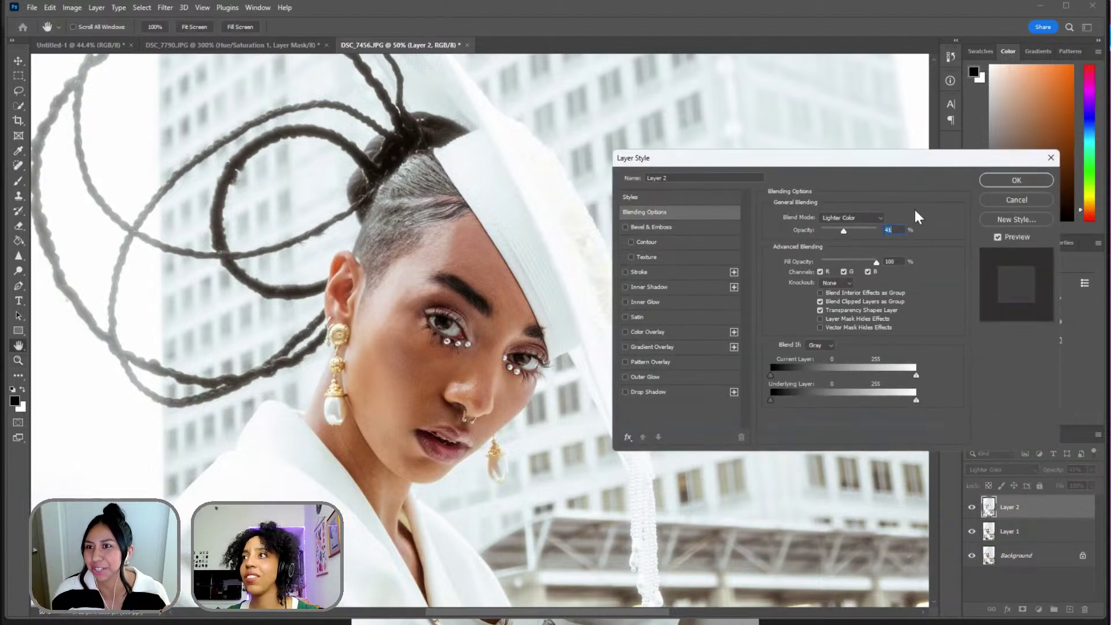
{"action": "left_click", "coordinate": [994, 180]}
- Prepare a pale orange Overlay brush of 1100 px on Layer 1 and frame the whole portrait
{"action": "left_click", "coordinate": [1040, 531]}
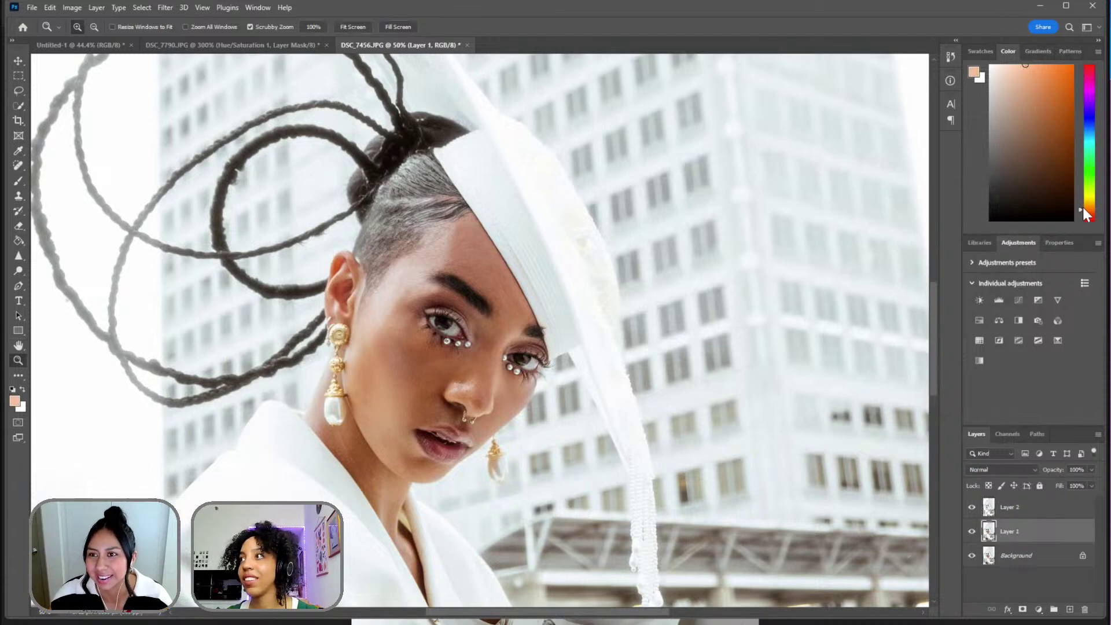
{"action": "left_click_drag", "start_coordinate": [1082, 208], "coordinate": [1085, 204]}
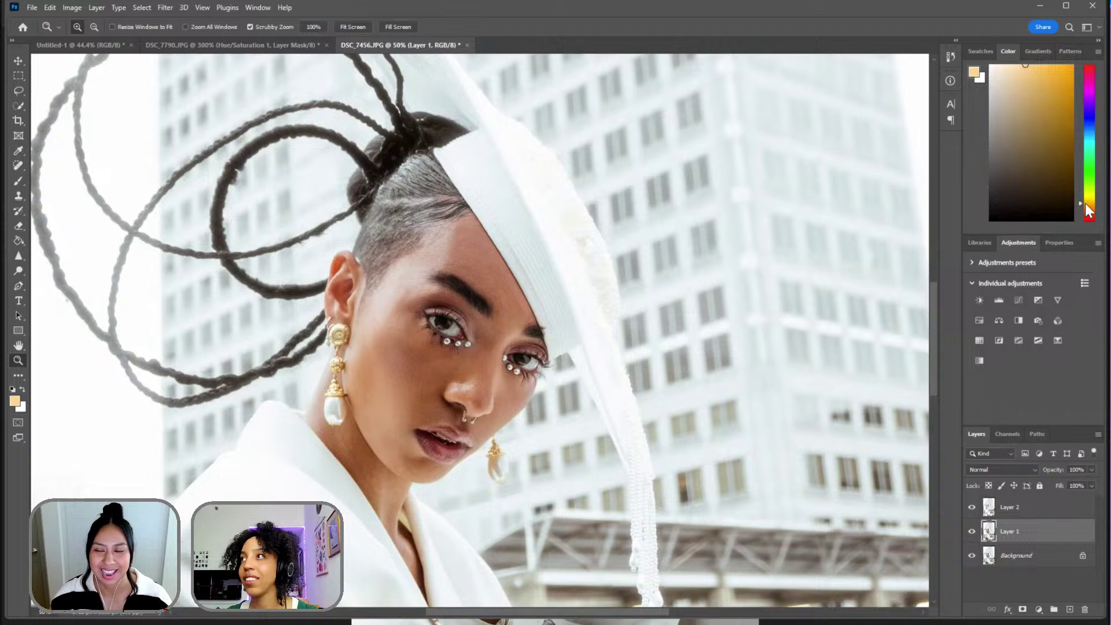
{"action": "left_click", "coordinate": [21, 180]}
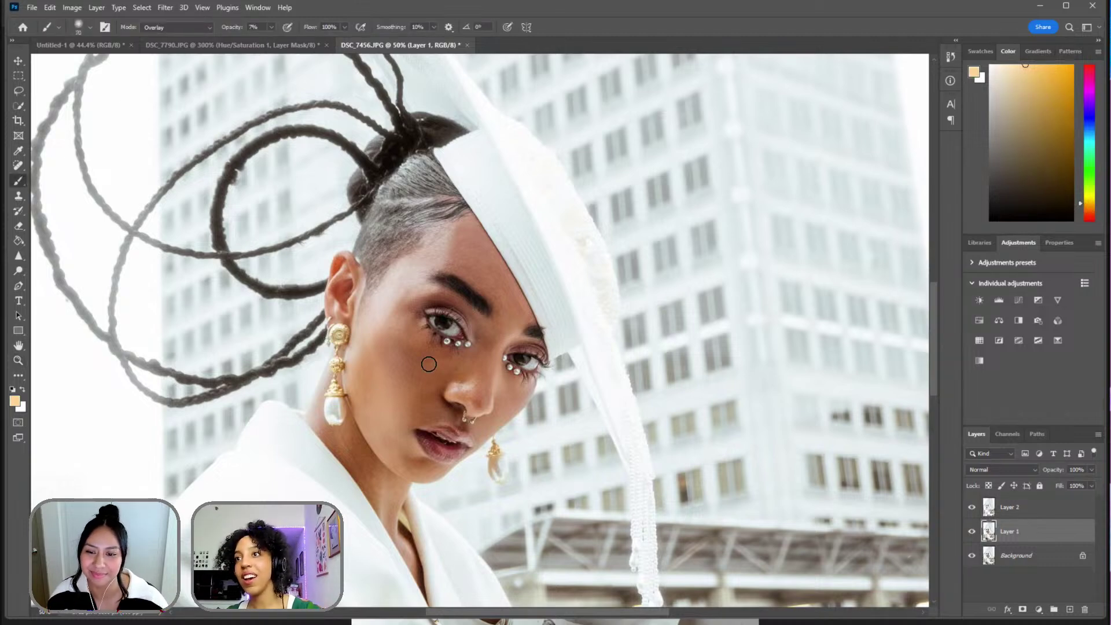
{"action": "key", "text": "bracketright"}
{"action": "key", "text": "bracketright"}
{"action": "key", "text": "bracketright"}
{"action": "key", "text": "bracketright"}
{"action": "key", "text": "bracketright"}
{"action": "key", "text": "bracketright"}
{"action": "key", "text": "bracketright"}
{"action": "key", "text": "bracketright"}
{"action": "key", "text": "bracketright"}
{"action": "key", "text": "bracketright"}
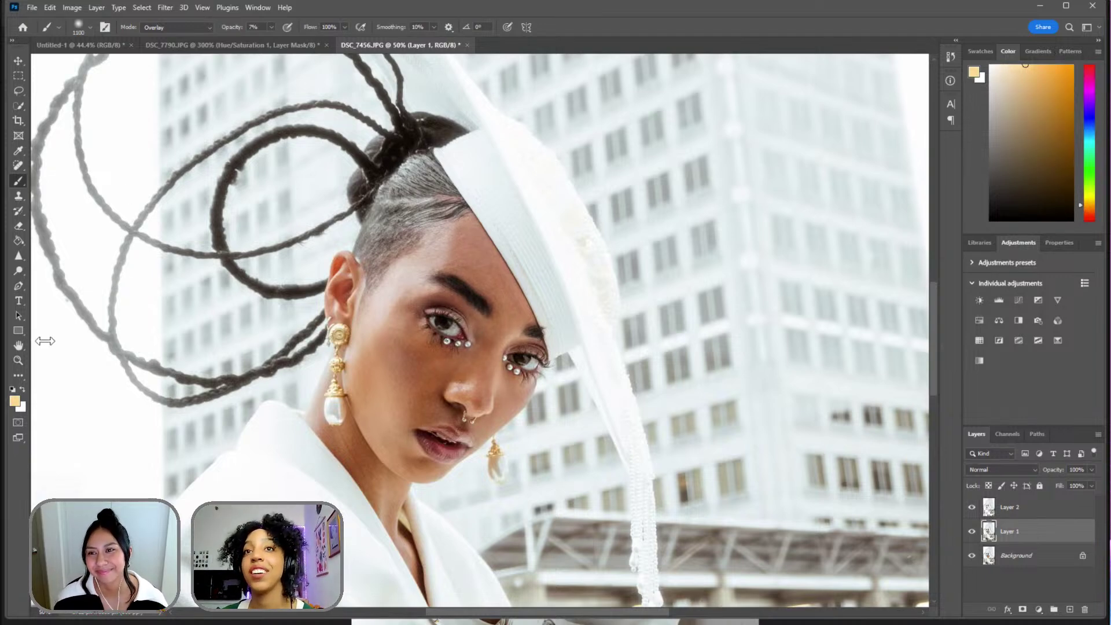
{"action": "left_click", "coordinate": [18, 360]}
{"action": "left_click_drag", "start_coordinate": [355, 472], "coordinate": [705, 357]}
{"action": "right_click", "coordinate": [706, 357]}
{"action": "left_click", "coordinate": [726, 363]}
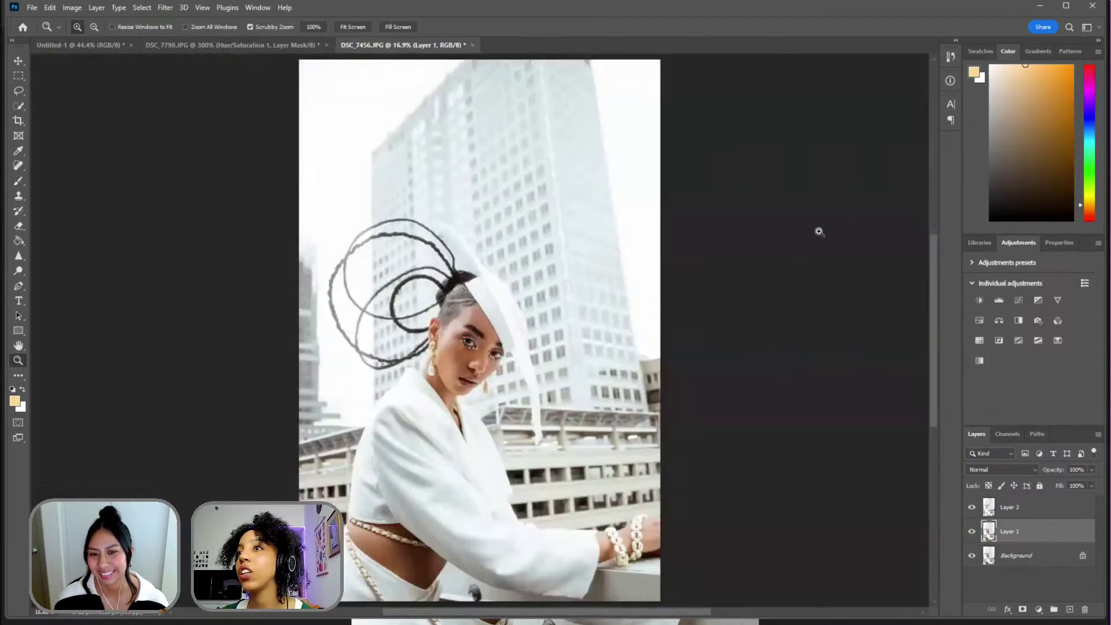
{"action": "left_click", "coordinate": [19, 181]}
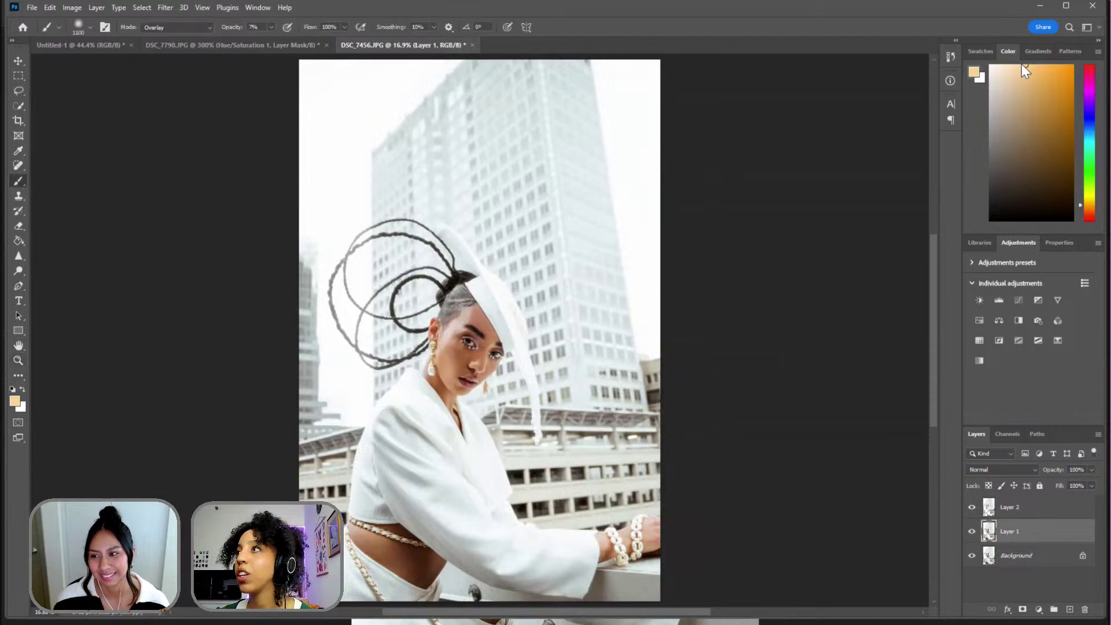
{"action": "left_click", "coordinate": [1023, 64]}
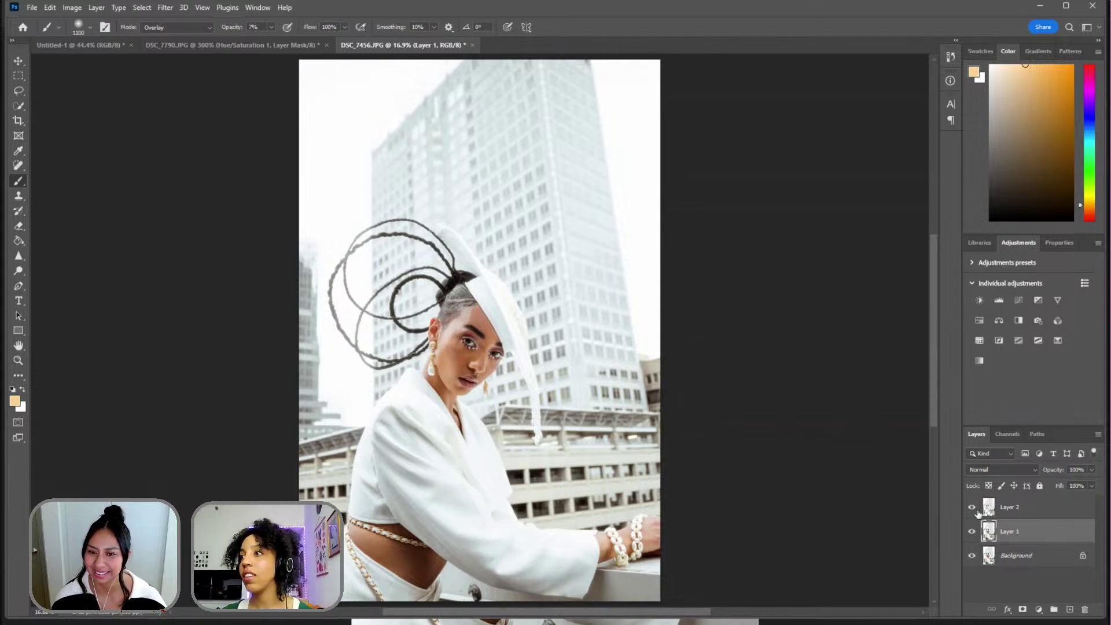
- Group Layer 1 and Layer 2, expand the group and make Layer 1 active inside it
{"action": "left_click", "coordinate": [1043, 531]}
{"action": "key", "text": "ctrl+g"}
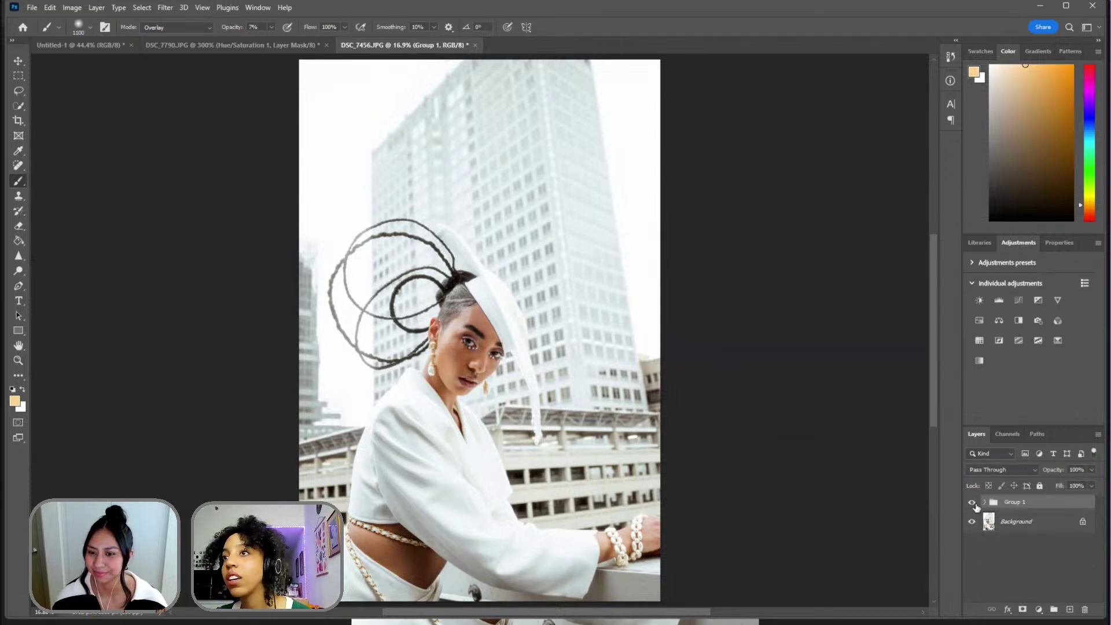
{"action": "left_click", "coordinate": [984, 503]}
{"action": "left_click", "coordinate": [1035, 546]}
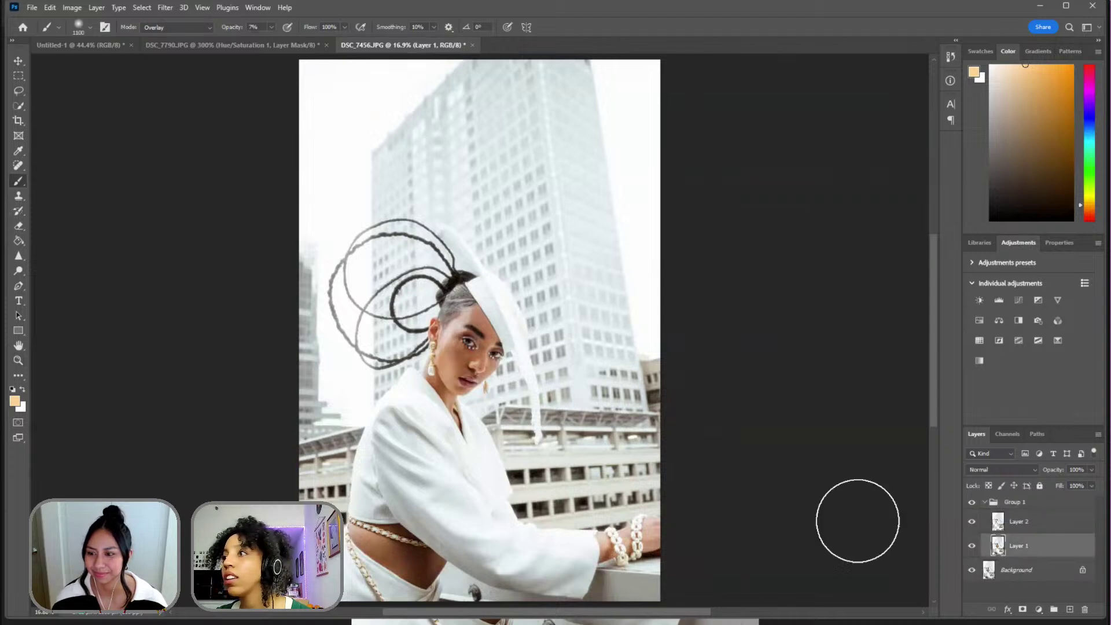
- Deepen the lips with dark red on Layer 1, using a much smaller Overlay brush at 7% opacity
{"action": "left_click", "coordinate": [18, 360]}
{"action": "left_click_drag", "start_coordinate": [447, 364], "coordinate": [596, 423]}
{"action": "left_click", "coordinate": [19, 182]}
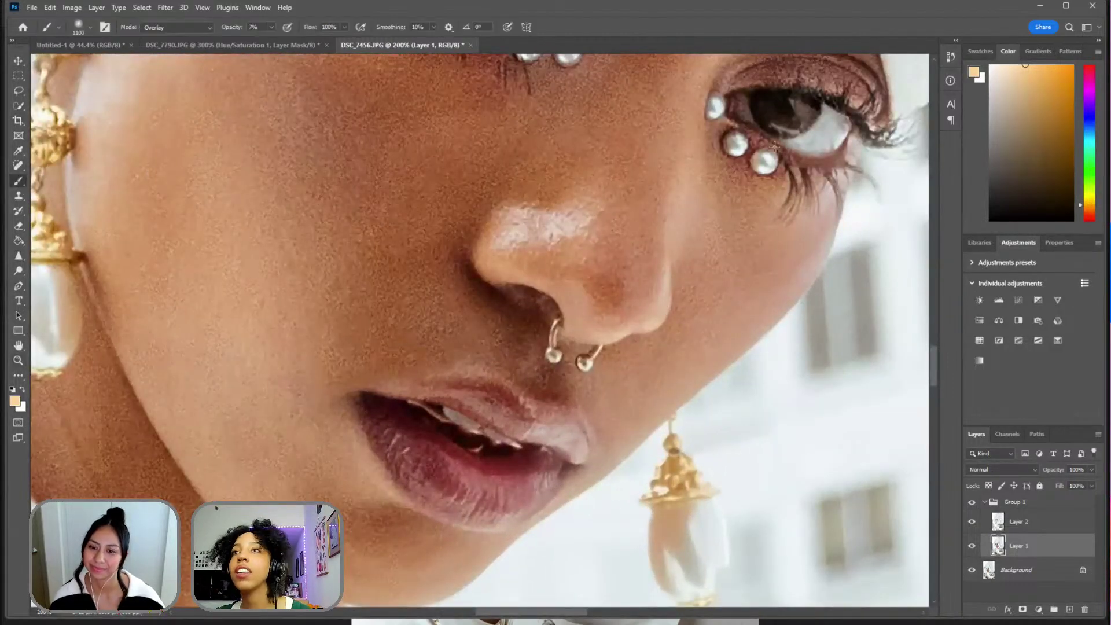
{"action": "left_click", "coordinate": [1088, 218]}
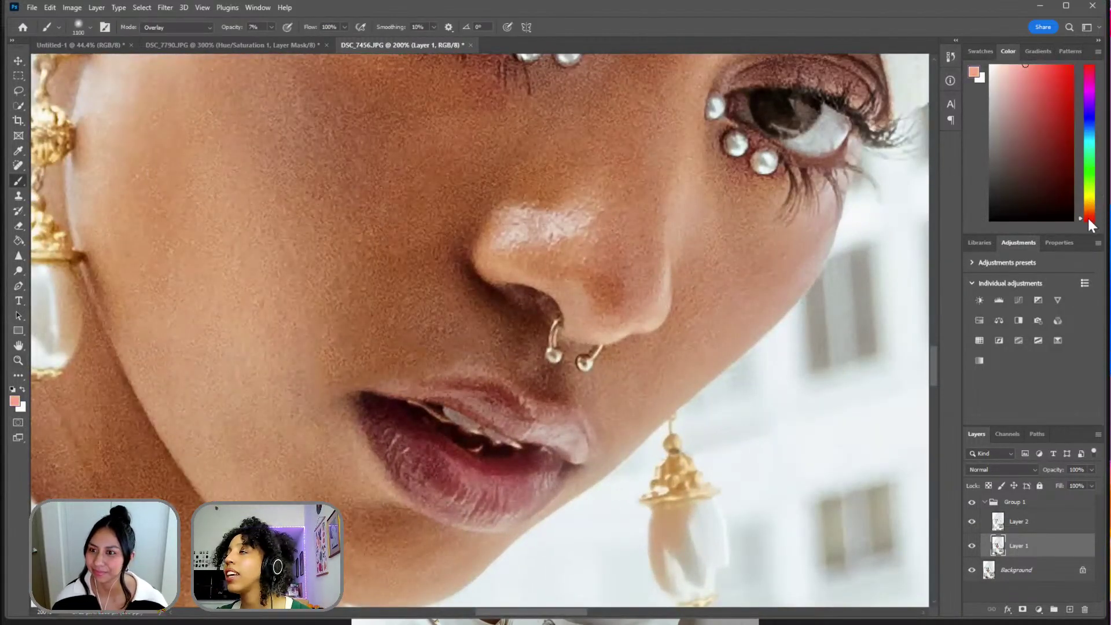
{"action": "left_click", "coordinate": [1068, 157]}
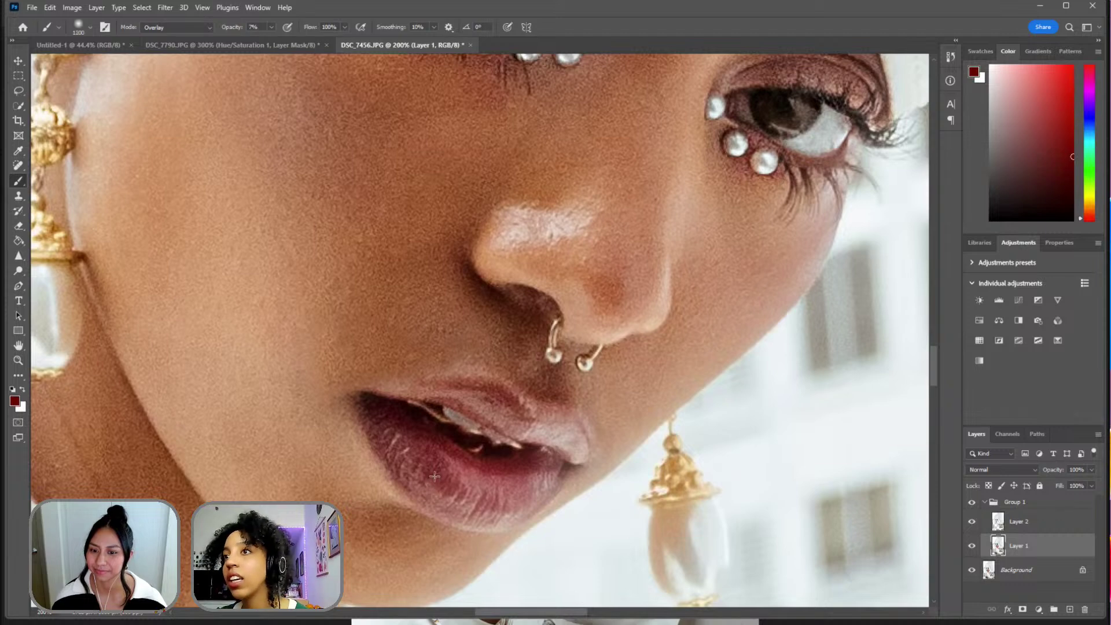
{"action": "key", "text": "p"}
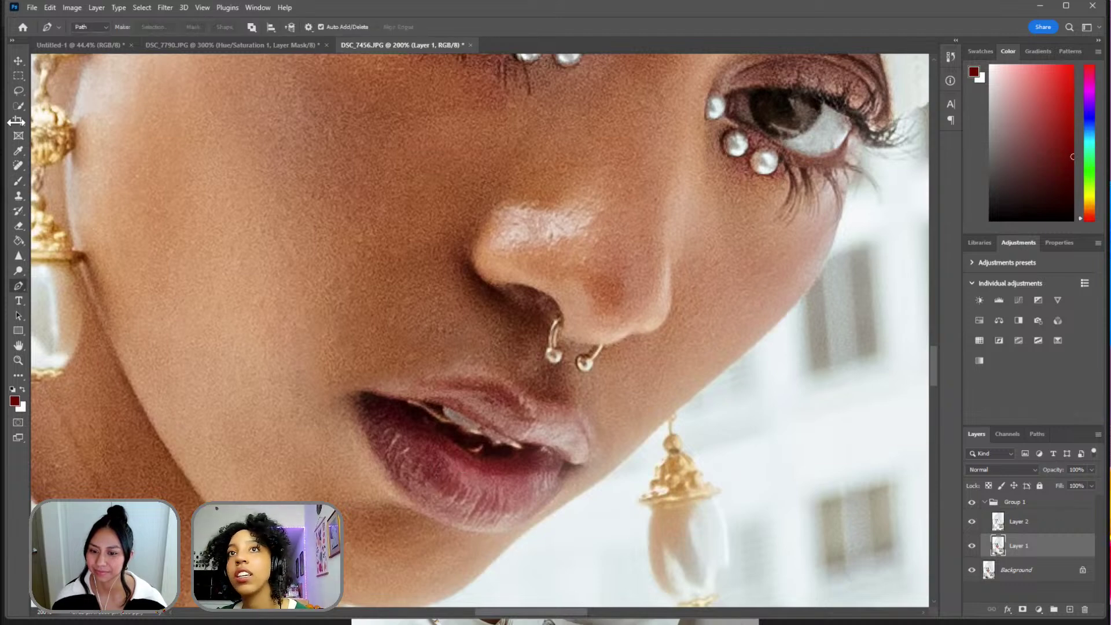
{"action": "left_click", "coordinate": [18, 181]}
{"action": "key", "text": "bracketleft"}
{"action": "key", "text": "bracketleft"}
{"action": "key", "text": "bracketleft"}
{"action": "key", "text": "bracketleft"}
{"action": "key", "text": "bracketleft"}
{"action": "key", "text": "bracketleft"}
{"action": "key", "text": "bracketleft"}
{"action": "key", "text": "bracketleft"}
{"action": "key", "text": "bracketleft"}
{"action": "key", "text": "bracketleft"}
{"action": "key", "text": "bracketleft"}
{"action": "key", "text": "bracketleft"}
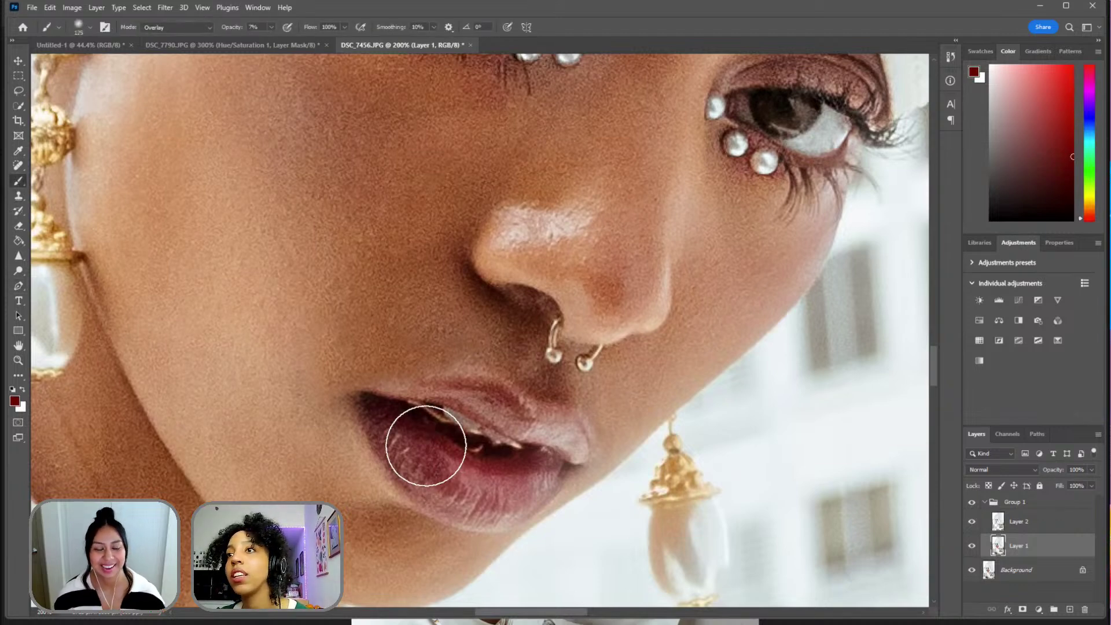
{"action": "mouse_move", "coordinate": [506, 497]}
{"action": "left_mouse_down"}
{"action": "mouse_move", "coordinate": [566, 459]}
{"action": "mouse_move", "coordinate": [561, 436]}
{"action": "mouse_move", "coordinate": [508, 409]}
{"action": "mouse_move", "coordinate": [489, 412]}
{"action": "left_mouse_up"}
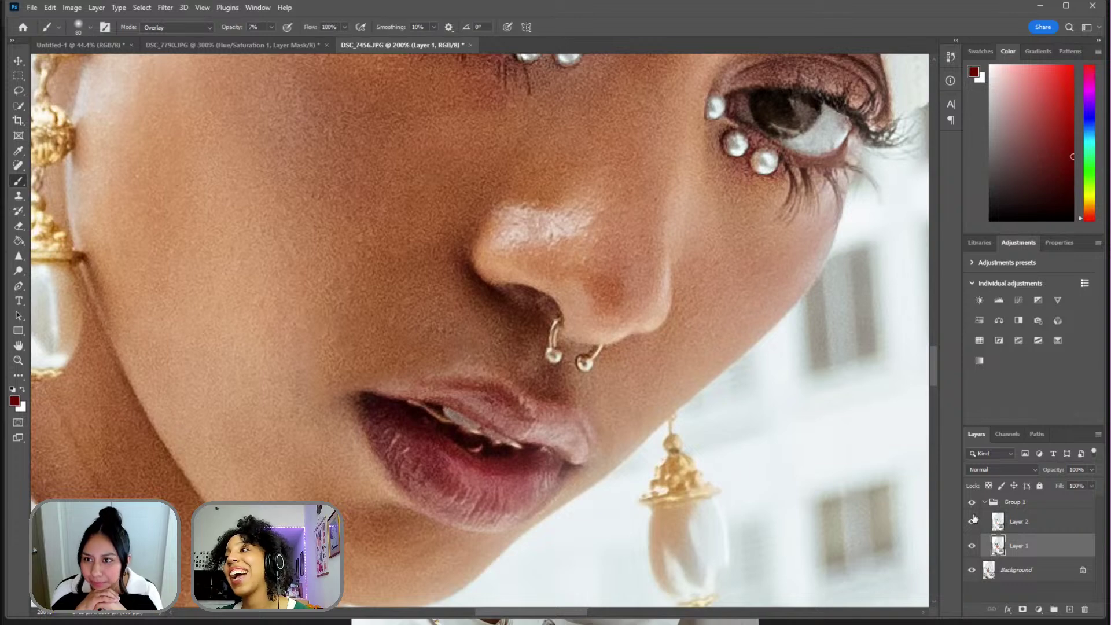
- Compare the face with Layer 2 hidden and shown, and review the eyes and the whole portrait
{"action": "left_click", "coordinate": [989, 524]}
{"action": "left_click", "coordinate": [973, 524]}
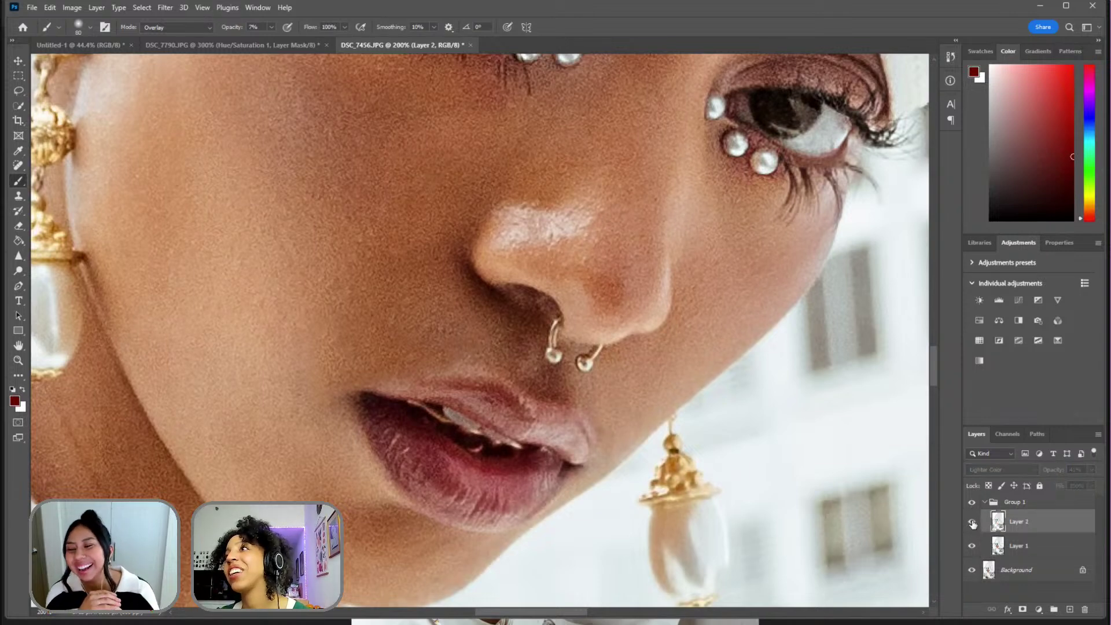
{"action": "left_click", "coordinate": [972, 523]}
{"action": "left_click", "coordinate": [972, 524]}
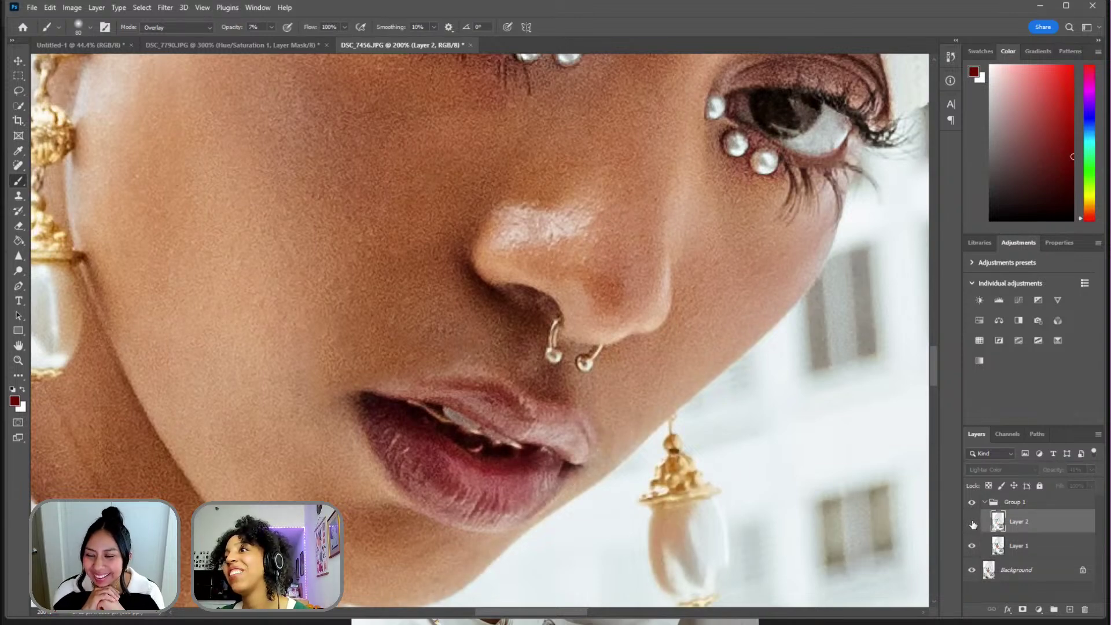
{"action": "left_click", "coordinate": [973, 523]}
{"action": "left_click", "coordinate": [972, 523]}
{"action": "left_click", "coordinate": [972, 524]}
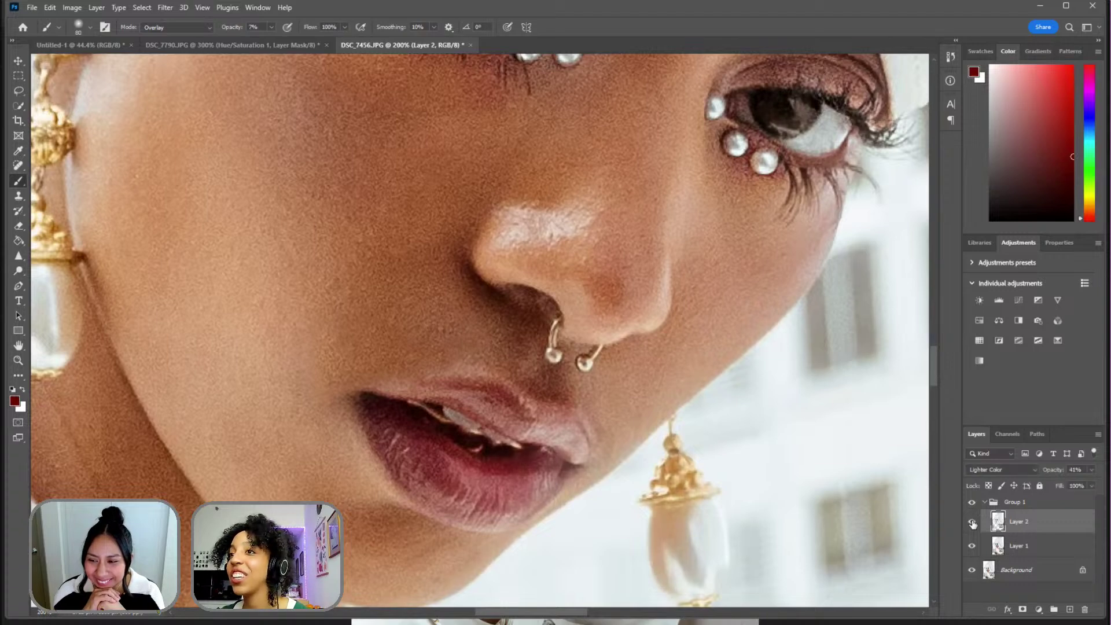
{"action": "left_click", "coordinate": [19, 226]}
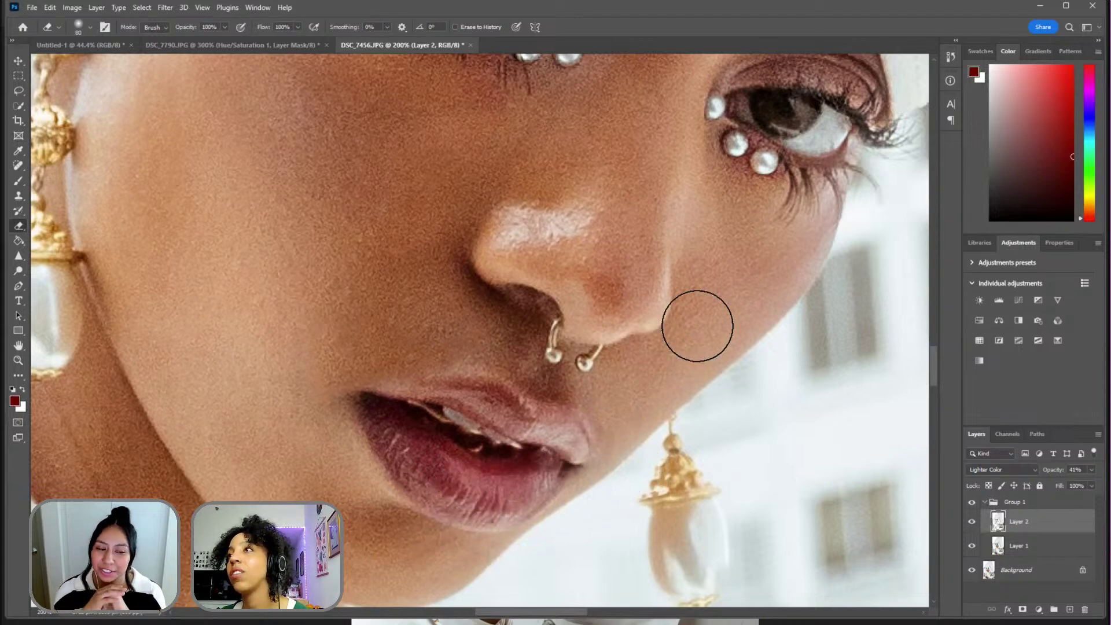
{"action": "scroll", "coordinate": [286, 314], "scroll_direction": "up", "scroll_amount": 1}
{"action": "scroll", "coordinate": [286, 313], "scroll_direction": "up", "scroll_amount": 8}
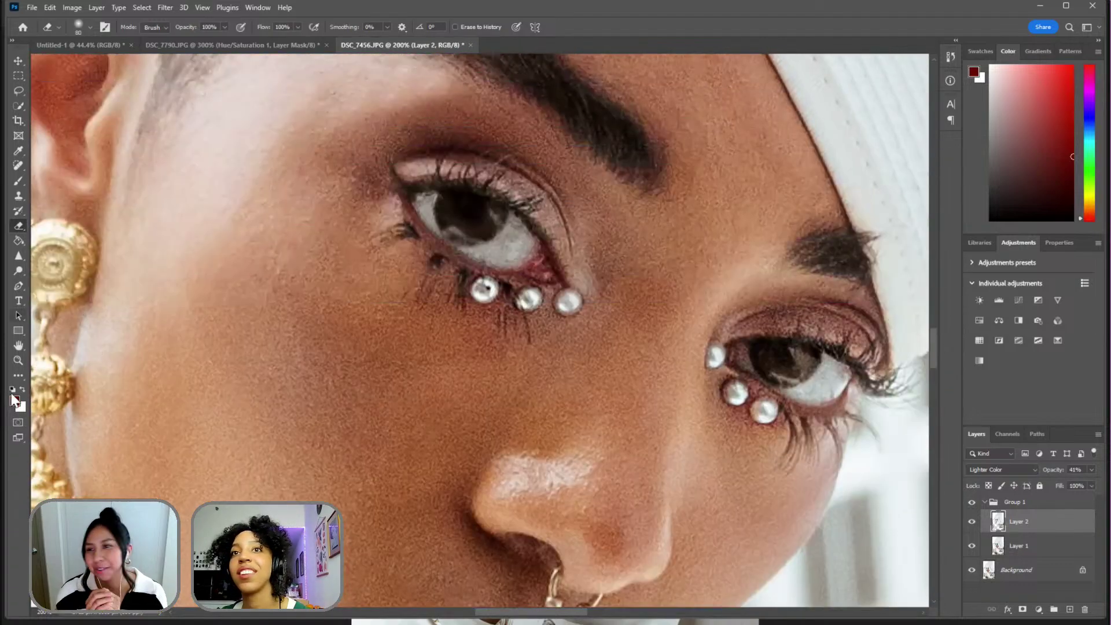
{"action": "left_click", "coordinate": [18, 359]}
{"action": "right_click", "coordinate": [507, 287]}
{"action": "left_click", "coordinate": [518, 289]}
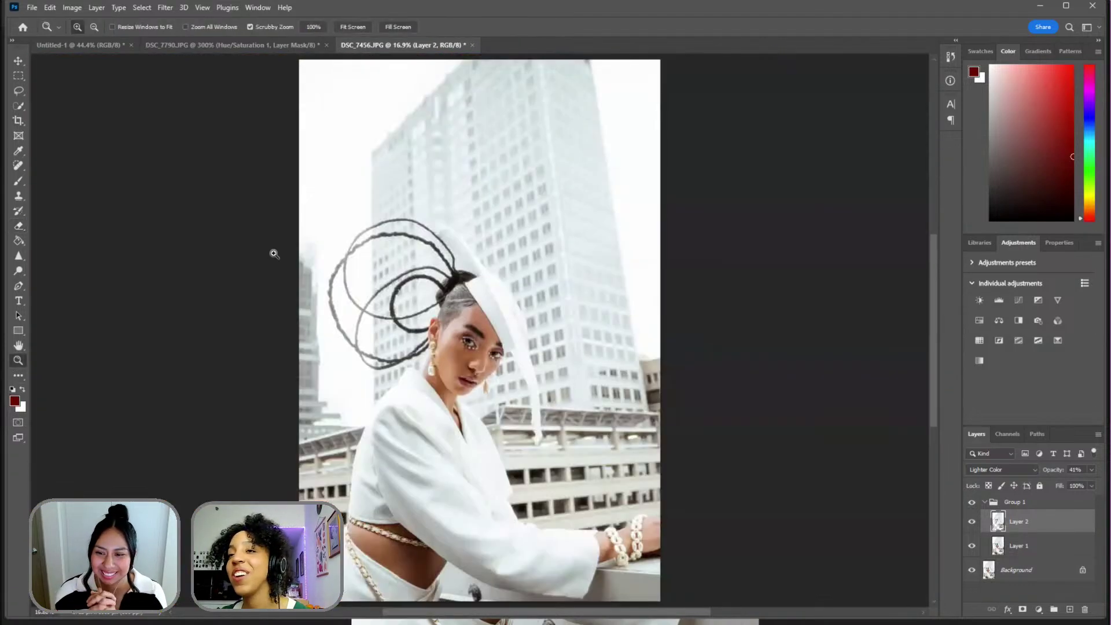
- Set up an enlarged Clone Stamp brush for removing the dark object on the wall below the jacket sleeve
{"action": "scroll", "coordinate": [571, 310], "scroll_direction": "down", "scroll_amount": 4}
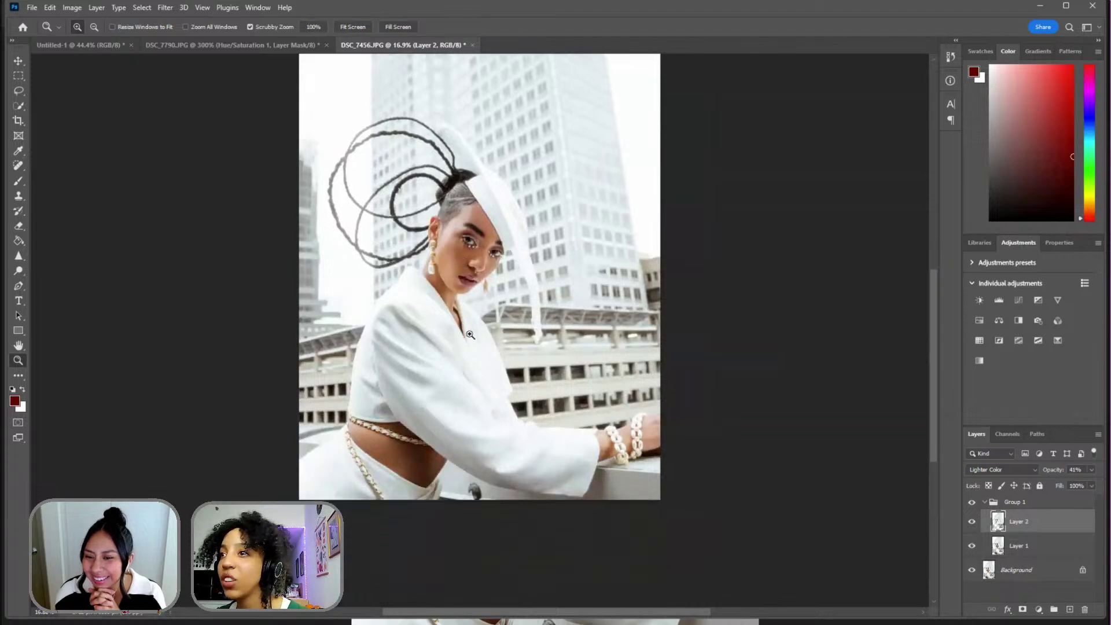
{"action": "left_click", "coordinate": [446, 344]}
{"action": "scroll", "coordinate": [449, 371], "scroll_direction": "down", "scroll_amount": 3}
{"action": "left_click", "coordinate": [455, 495]}
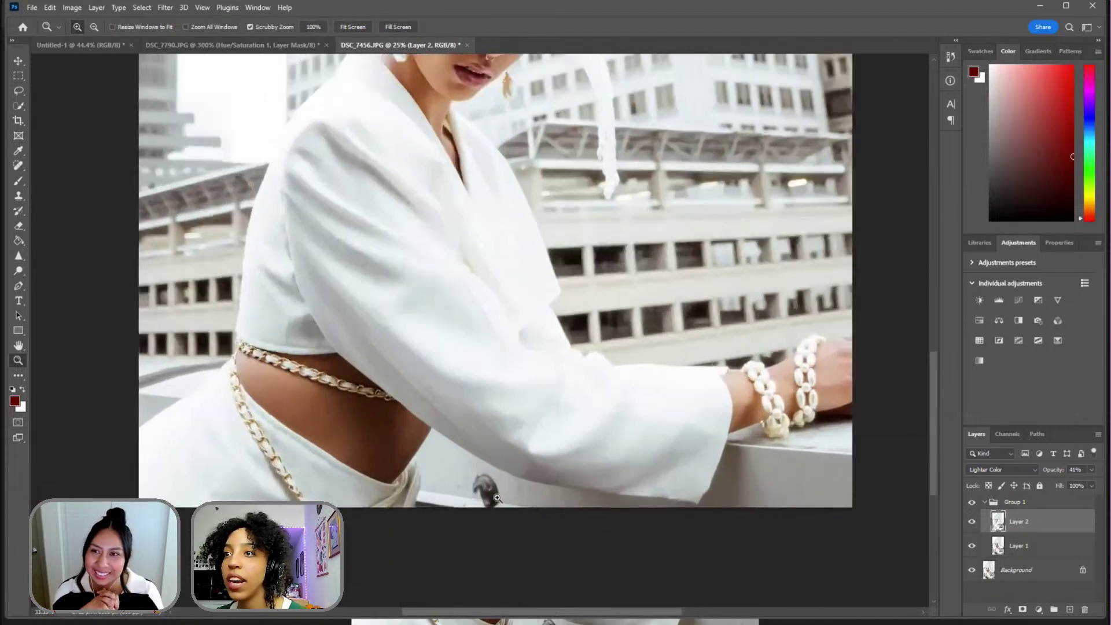
{"action": "left_click", "coordinate": [459, 491]}
{"action": "left_click_drag", "start_coordinate": [498, 451], "coordinate": [525, 428]}
{"action": "left_click", "coordinate": [525, 428]}
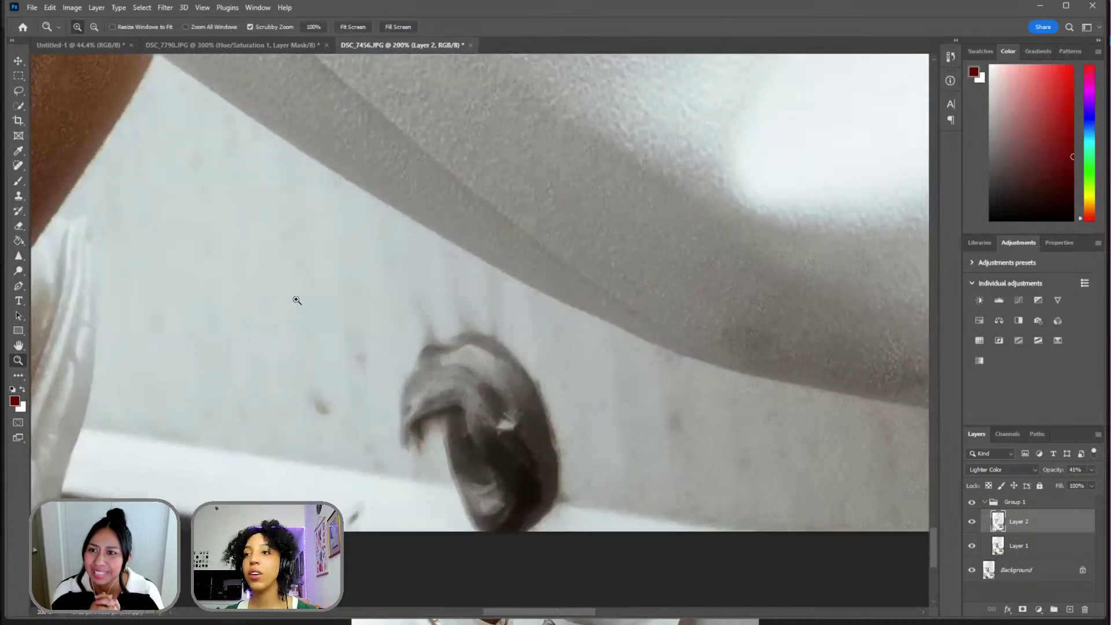
{"action": "left_click", "coordinate": [18, 195]}
{"action": "left_click_drag", "start_coordinate": [434, 350], "coordinate": [460, 346]}
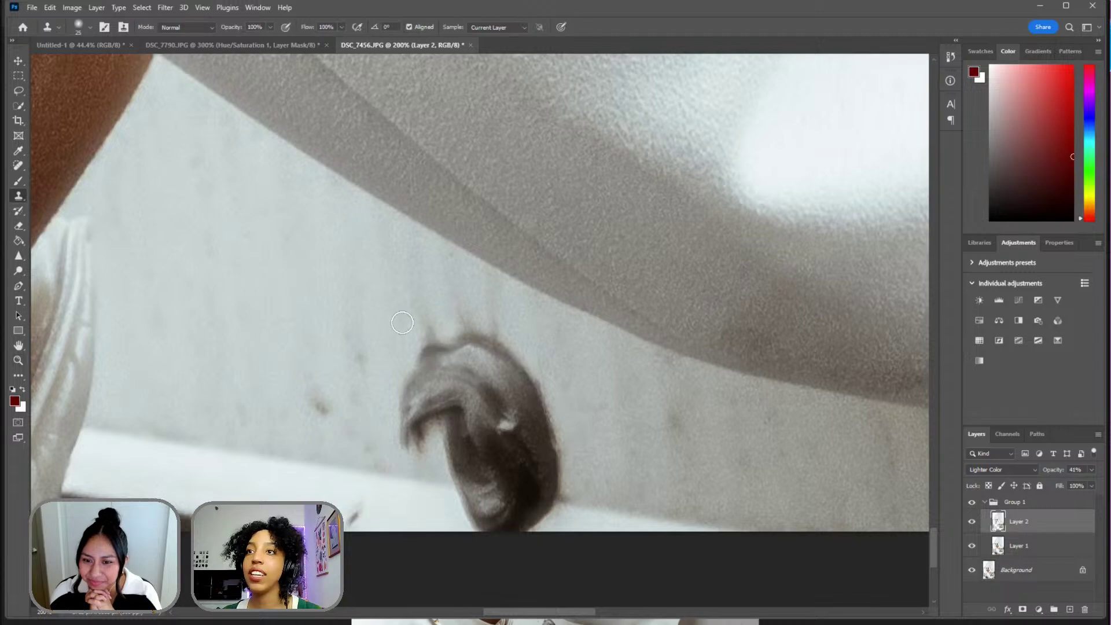
{"action": "key", "text": "bracketright"}
{"action": "key", "text": "bracketright"}
{"action": "key", "text": "bracketright"}
{"action": "key", "text": "bracketright"}
{"action": "key", "text": "bracketright"}
{"action": "key", "text": "bracketright"}
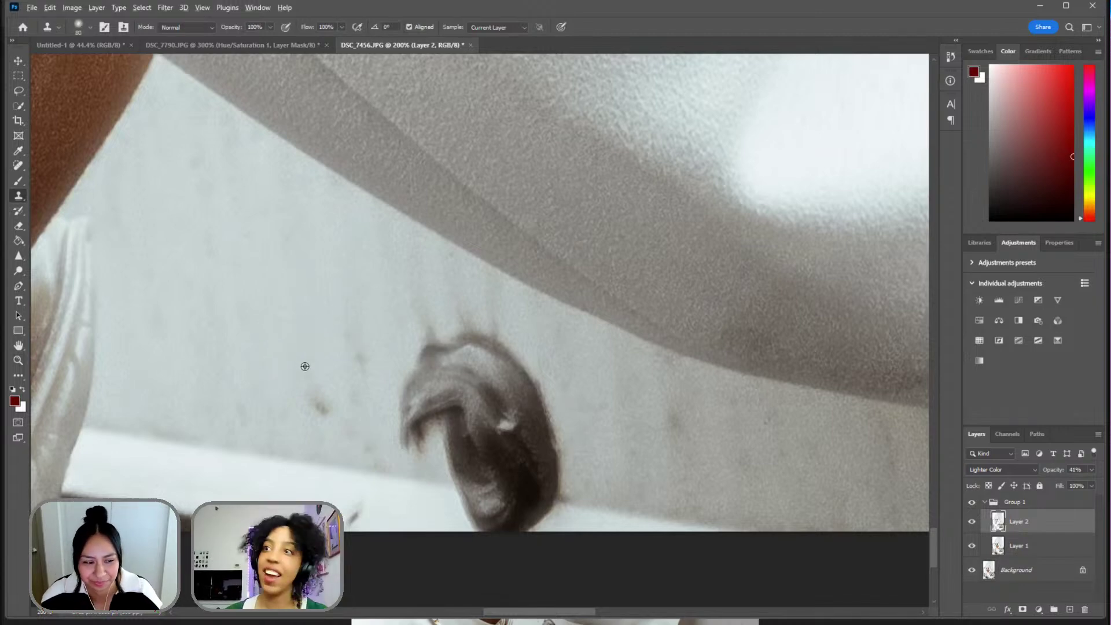
- Try to clone the pale wall texture over the dark object on Layer 2
{"action": "left_click", "coordinate": [278, 352], "text": "alt"}
{"action": "left_click_drag", "start_coordinate": [451, 376], "coordinate": [397, 359]}
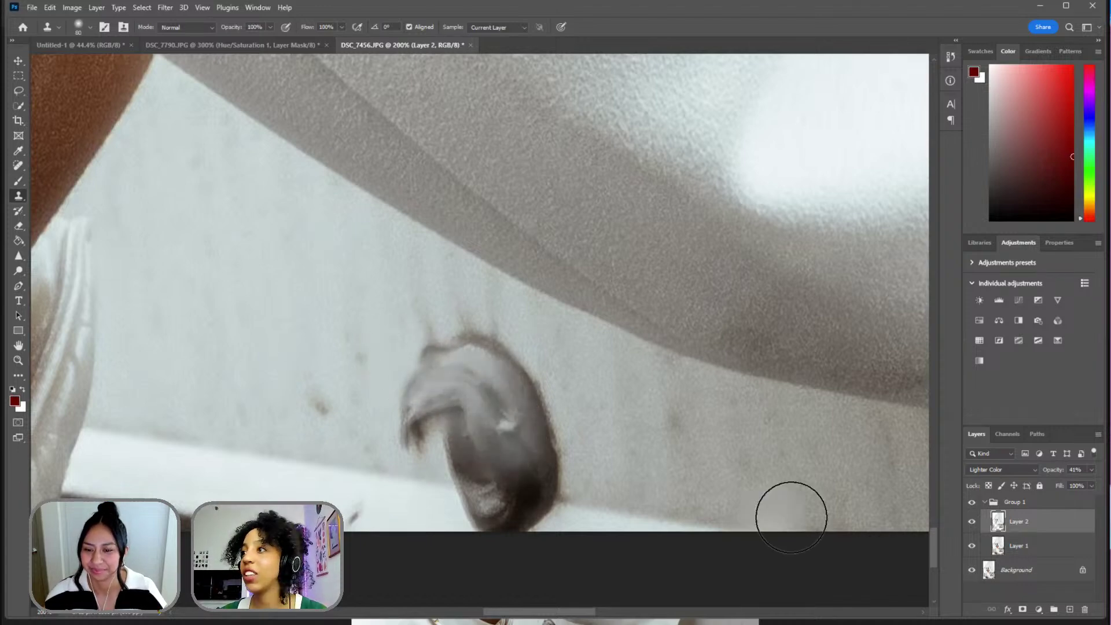
{"action": "key", "text": "ctrl+z"}
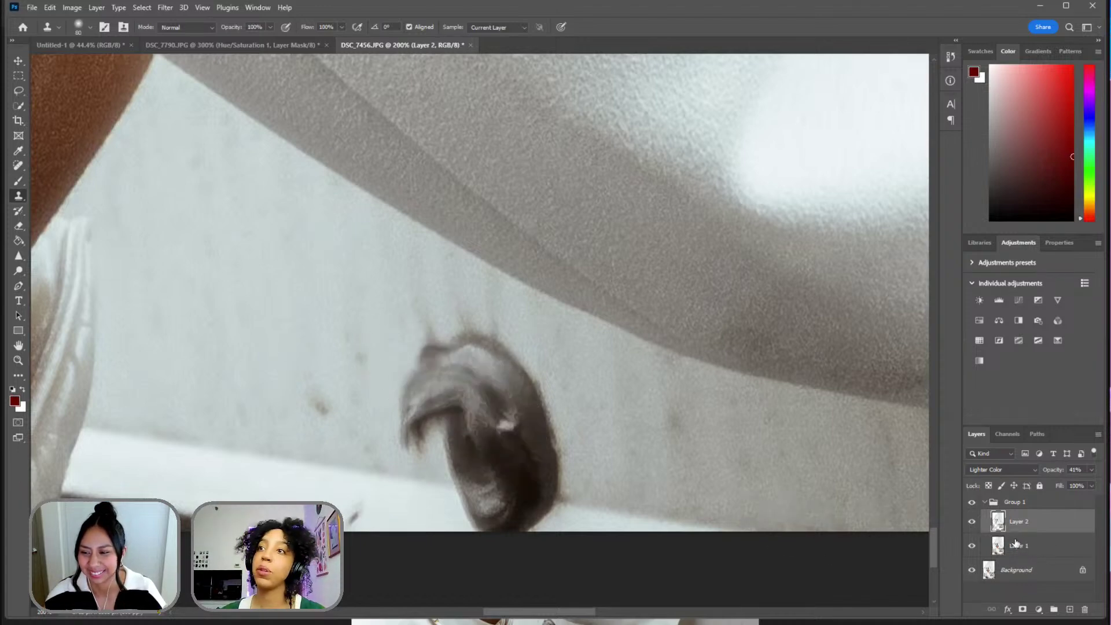
- Clone the pale wall texture over the dark object below the jacket sleeve on Layer 1
{"action": "left_click", "coordinate": [1036, 547]}
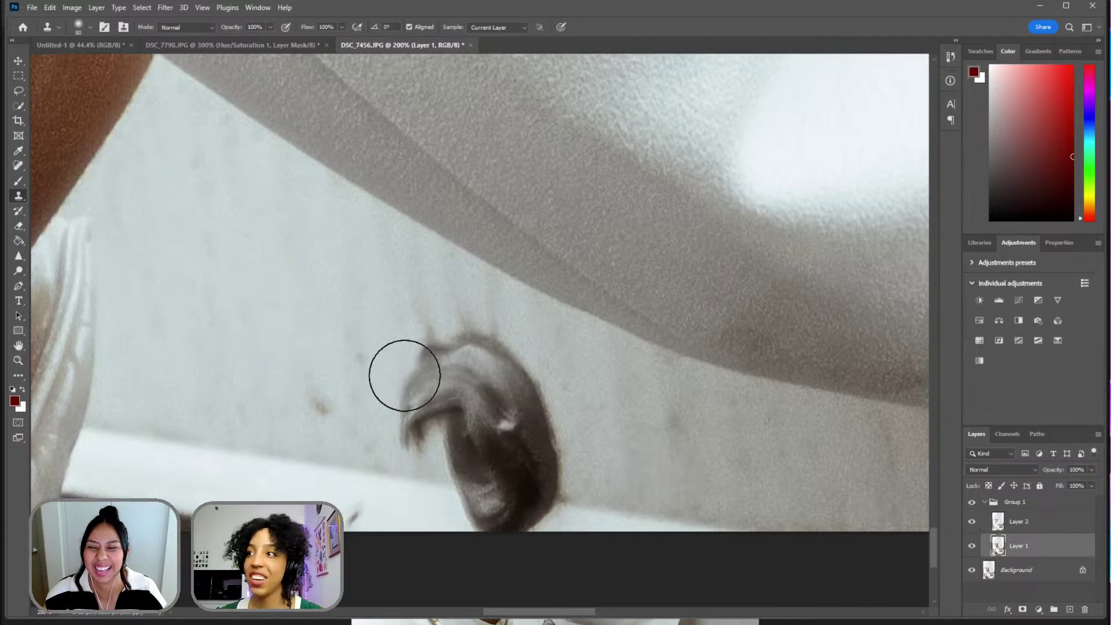
{"action": "left_click", "coordinate": [267, 332], "text": "alt"}
{"action": "mouse_move", "coordinate": [417, 400]}
{"action": "left_mouse_down"}
{"action": "mouse_move", "coordinate": [440, 435]}
{"action": "mouse_move", "coordinate": [420, 417]}
{"action": "mouse_move", "coordinate": [427, 371]}
{"action": "mouse_move", "coordinate": [457, 417]}
{"action": "mouse_move", "coordinate": [501, 399]}
{"action": "mouse_move", "coordinate": [480, 359]}
{"action": "mouse_move", "coordinate": [530, 406]}
{"action": "mouse_move", "coordinate": [525, 463]}
{"action": "mouse_move", "coordinate": [452, 462]}
{"action": "mouse_move", "coordinate": [574, 499]}
{"action": "mouse_move", "coordinate": [377, 405]}
{"action": "left_mouse_up"}
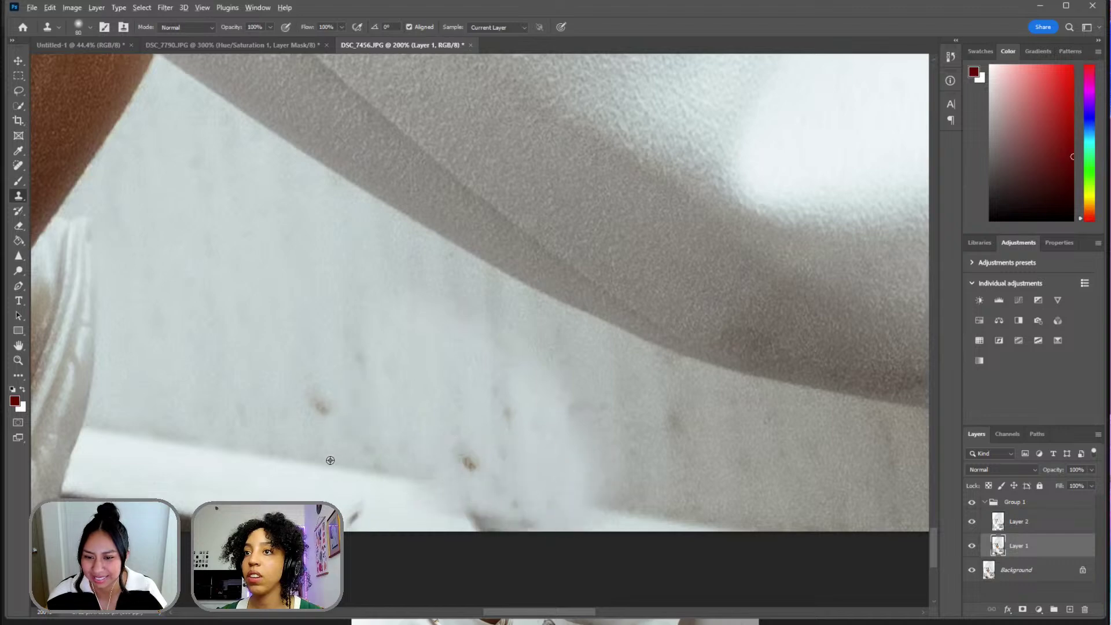
{"action": "mouse_move", "coordinate": [407, 475]}
{"action": "left_mouse_down"}
{"action": "mouse_move", "coordinate": [478, 498]}
{"action": "mouse_move", "coordinate": [483, 513]}
{"action": "left_mouse_up"}
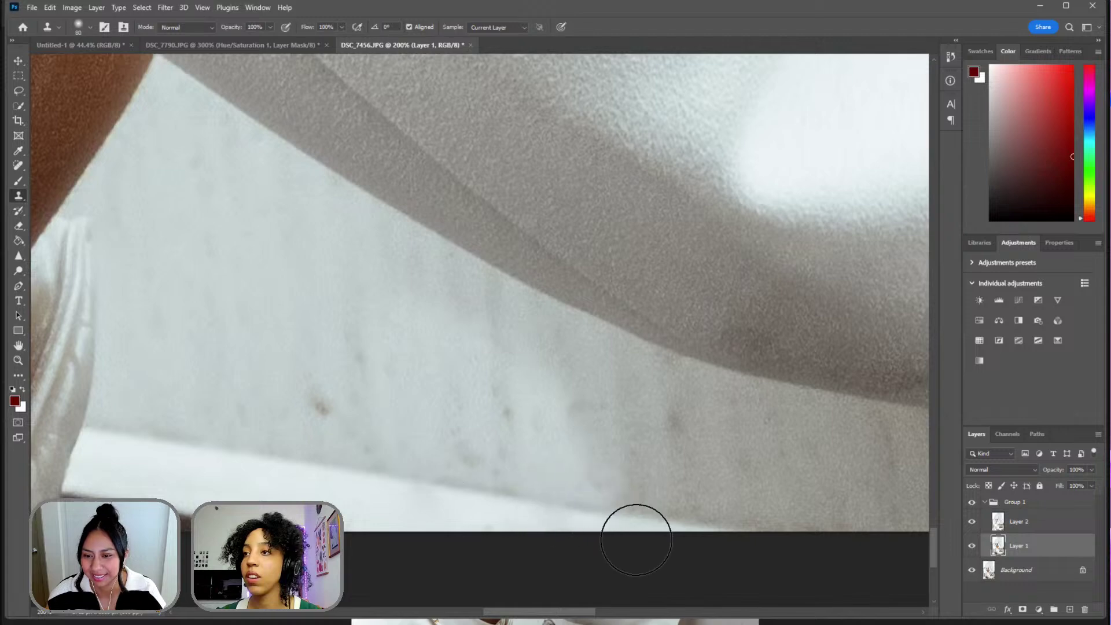
{"action": "mouse_move", "coordinate": [580, 456]}
{"action": "left_mouse_down"}
{"action": "mouse_move", "coordinate": [491, 386]}
{"action": "mouse_move", "coordinate": [536, 415]}
{"action": "mouse_move", "coordinate": [340, 410]}
{"action": "mouse_move", "coordinate": [364, 399]}
{"action": "left_mouse_up"}
{"action": "left_click_drag", "start_coordinate": [654, 405], "coordinate": [669, 417]}
{"action": "left_click", "coordinate": [350, 404], "text": "alt"}
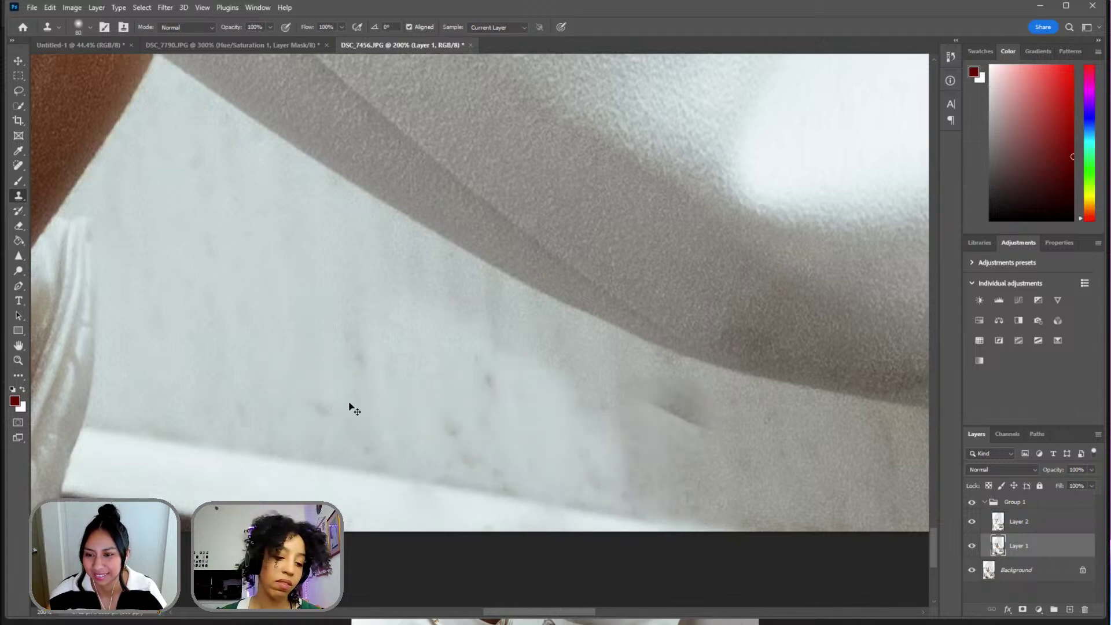
{"action": "key", "text": "ctrl+z"}
{"action": "key", "text": "ctrl+z"}
{"action": "key", "text": "ctrl+z"}
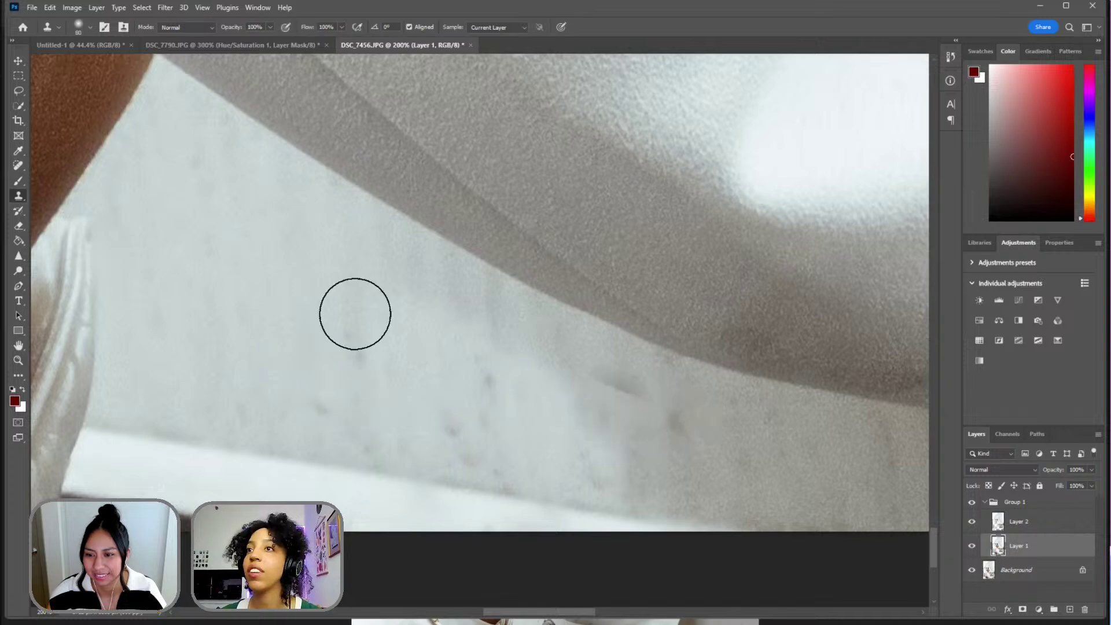
- Clean up the leftover smudges and dark specks on the cloned wall with the Spot Healing Brush
{"action": "left_click", "coordinate": [18, 166]}
{"action": "left_click_drag", "start_coordinate": [615, 402], "coordinate": [724, 425]}
{"action": "left_click_drag", "start_coordinate": [771, 483], "coordinate": [734, 454]}
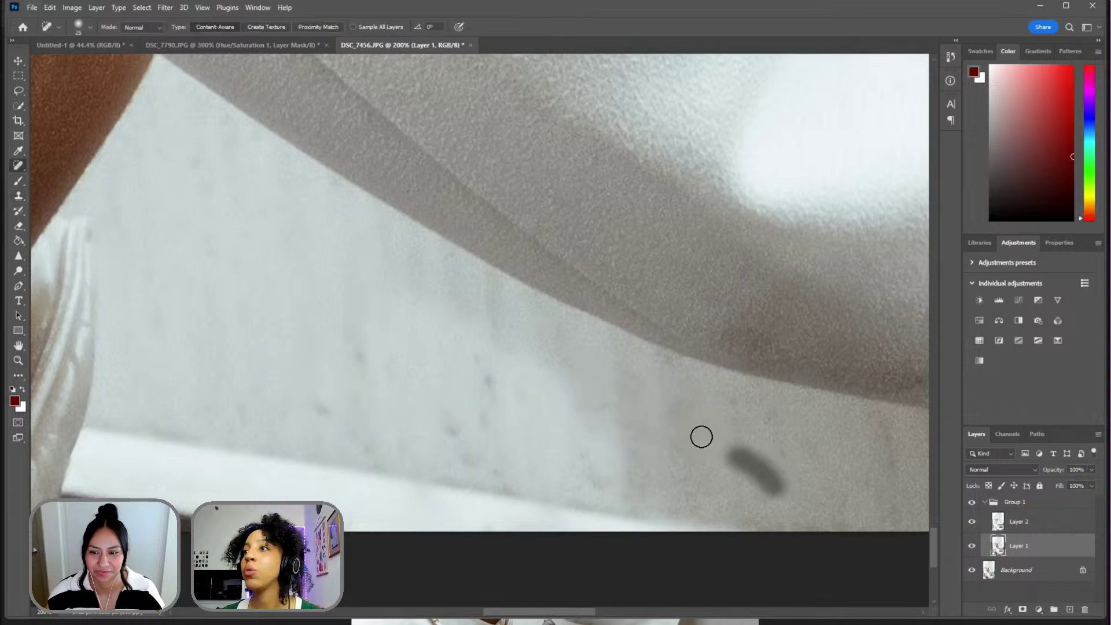
{"action": "left_click", "coordinate": [454, 355]}
{"action": "left_click_drag", "start_coordinate": [425, 399], "coordinate": [444, 418]}
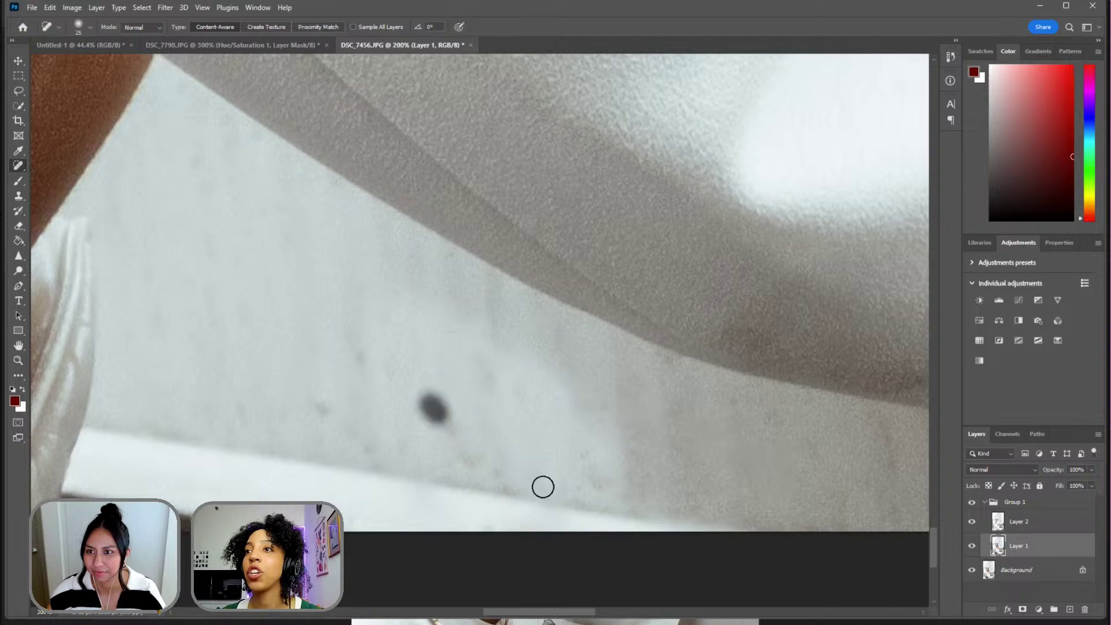
{"action": "left_click", "coordinate": [466, 455]}
{"action": "left_click", "coordinate": [418, 412]}
{"action": "left_click", "coordinate": [333, 402]}
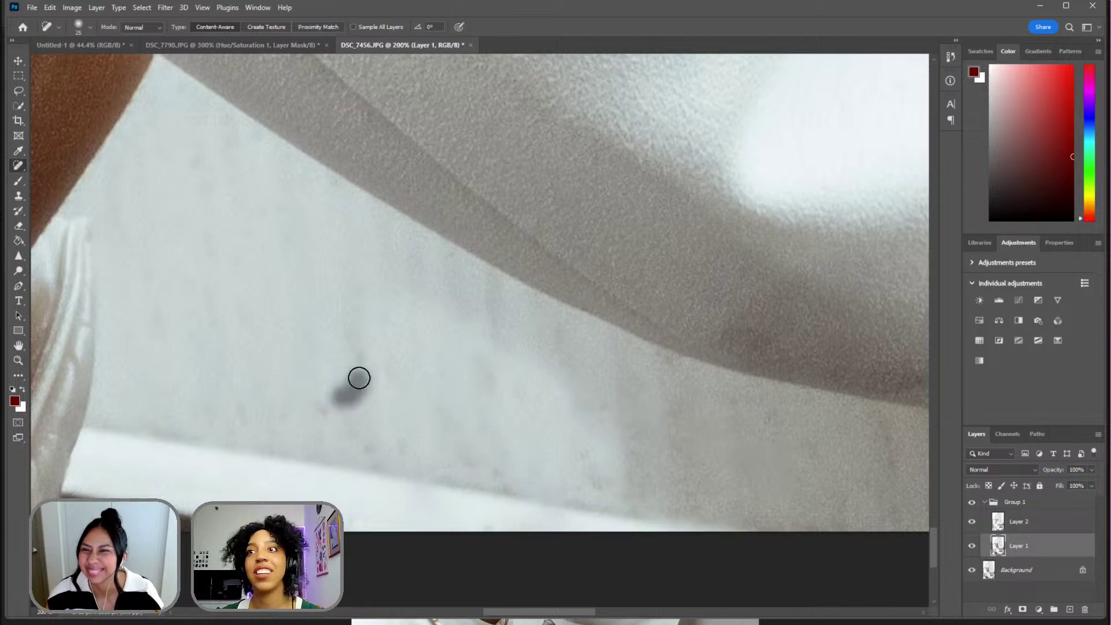
{"action": "left_click", "coordinate": [370, 356]}
{"action": "left_click", "coordinate": [335, 417]}
{"action": "left_click_drag", "start_coordinate": [443, 445], "coordinate": [535, 487]}
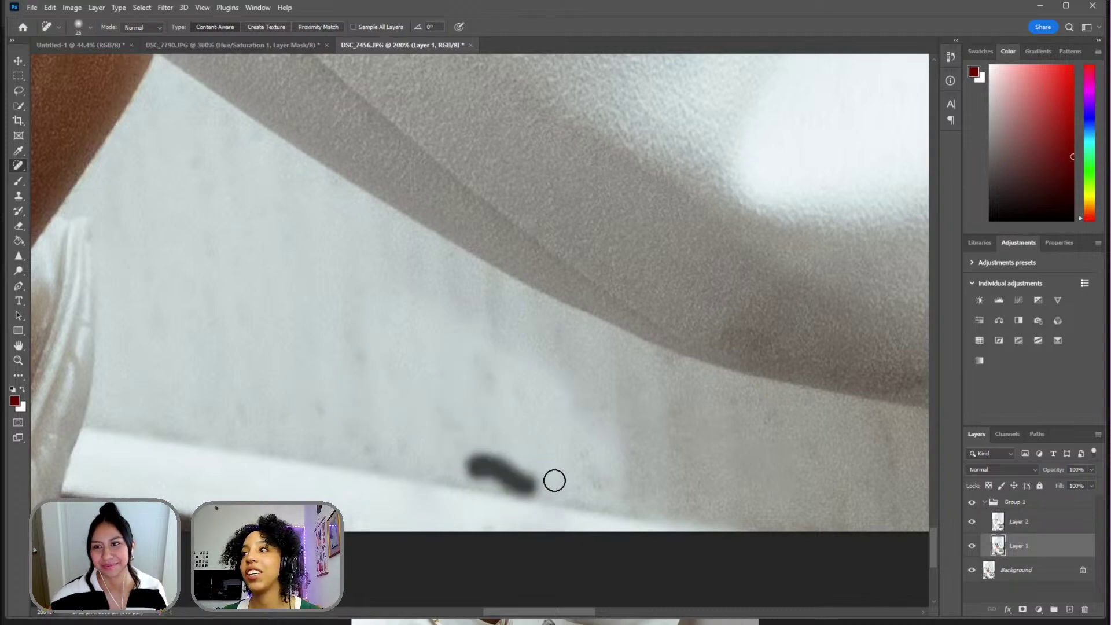
{"action": "left_click_drag", "start_coordinate": [865, 426], "coordinate": [914, 480]}
{"action": "left_click_drag", "start_coordinate": [884, 447], "coordinate": [893, 469]}
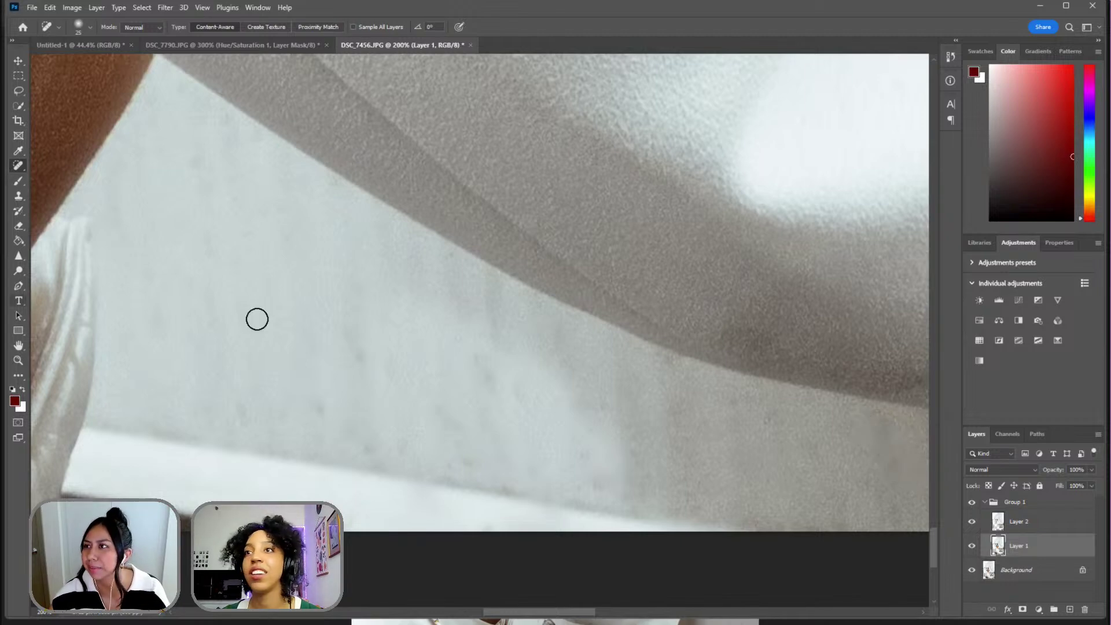
{"action": "left_click_drag", "start_coordinate": [341, 334], "coordinate": [369, 362]}
{"action": "left_click_drag", "start_coordinate": [282, 415], "coordinate": [334, 419]}
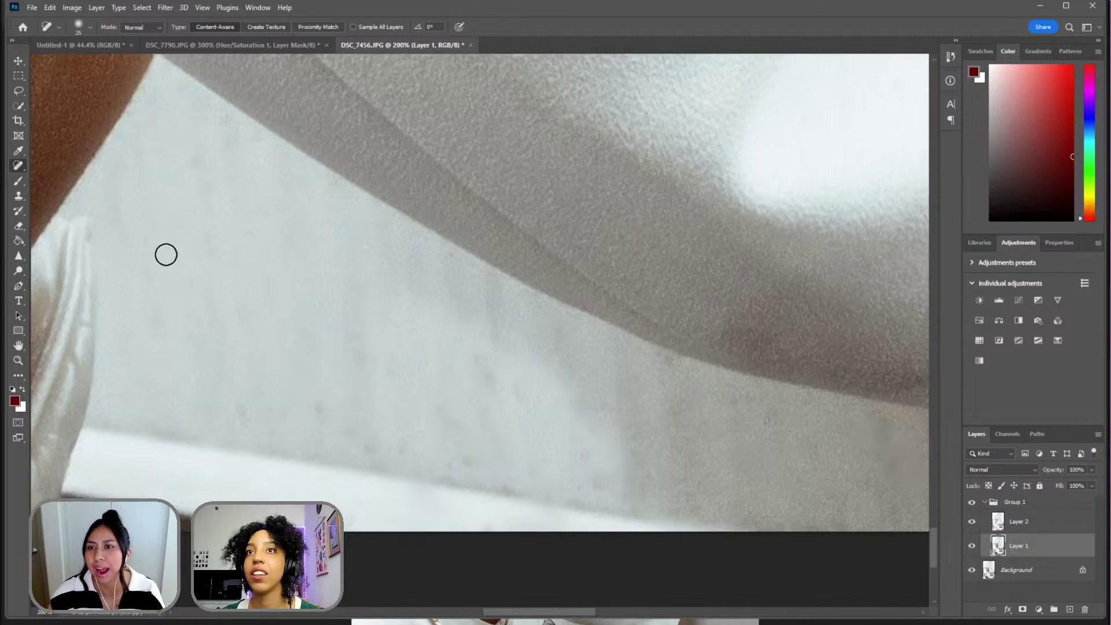
{"action": "left_click_drag", "start_coordinate": [231, 154], "coordinate": [198, 150]}
{"action": "left_click", "coordinate": [148, 143]}
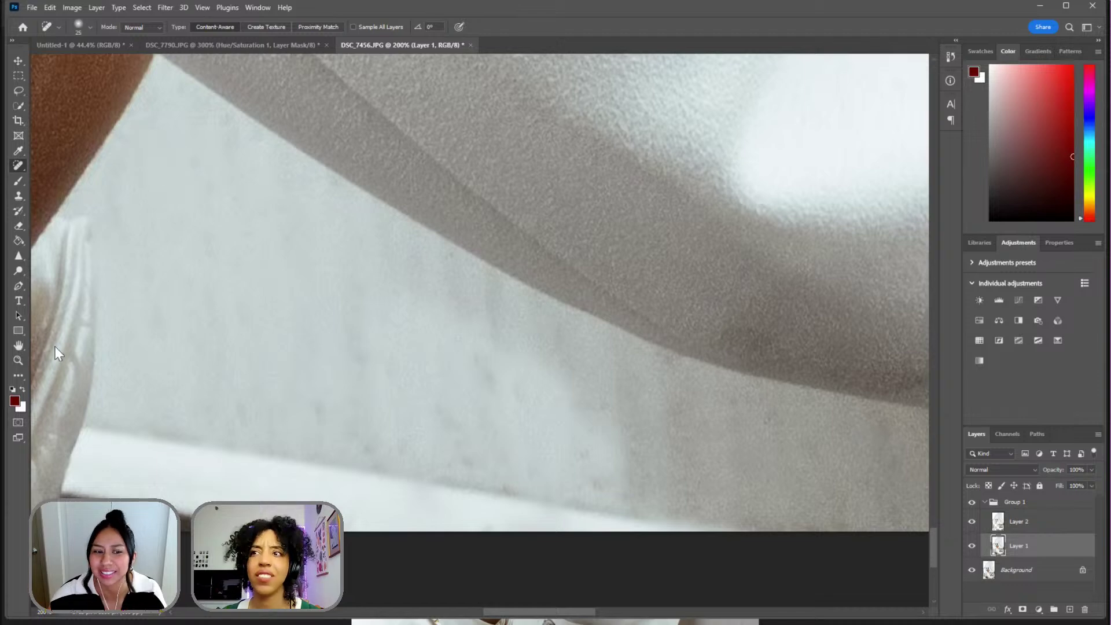
- Fit the whole portrait on screen and compare it with Group 1 hidden and shown
{"action": "left_click", "coordinate": [18, 360]}
{"action": "right_click", "coordinate": [416, 292]}
{"action": "left_click", "coordinate": [428, 301]}
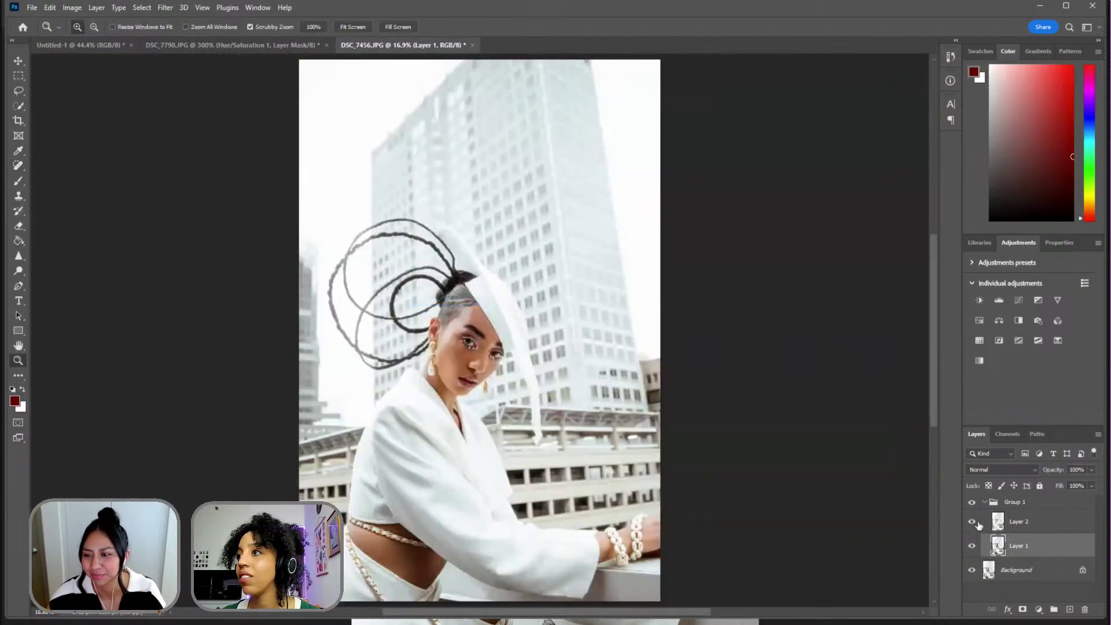
{"action": "left_click", "coordinate": [973, 503]}
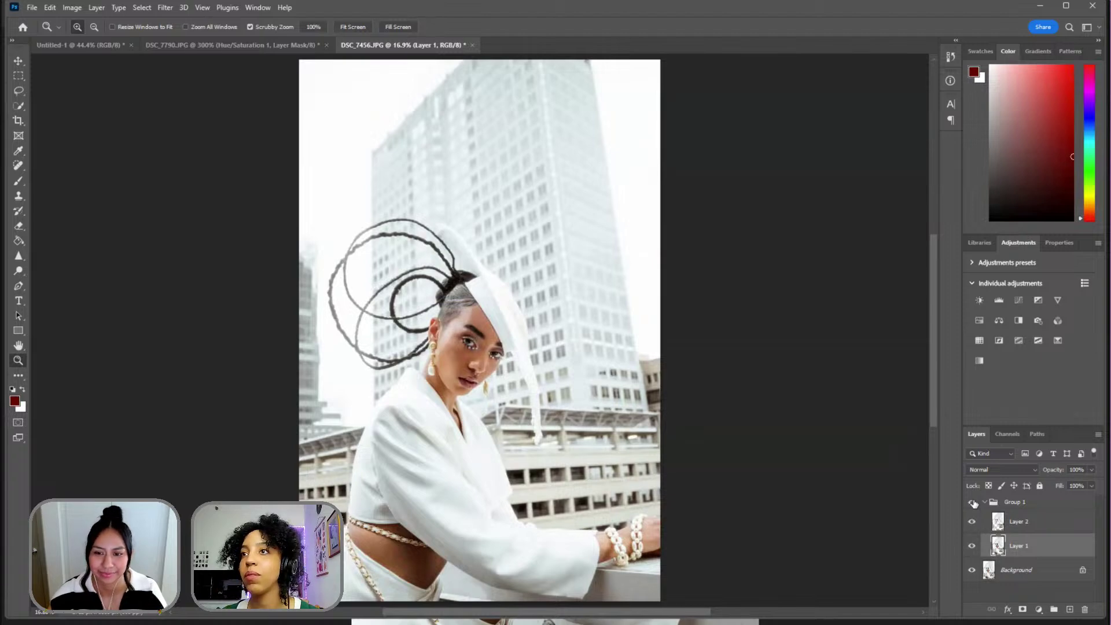
{"action": "left_click", "coordinate": [973, 503]}
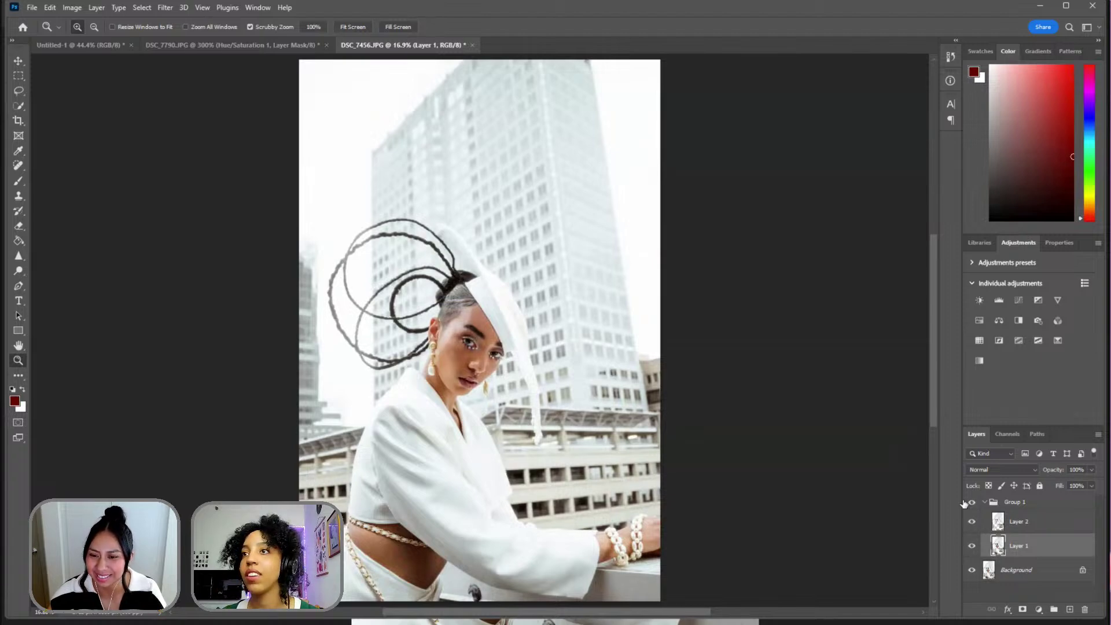
- Compare the face close up with Group 1 and Layer 2 hidden and shown
{"action": "left_click", "coordinate": [473, 357]}
{"action": "left_click", "coordinate": [473, 357]}
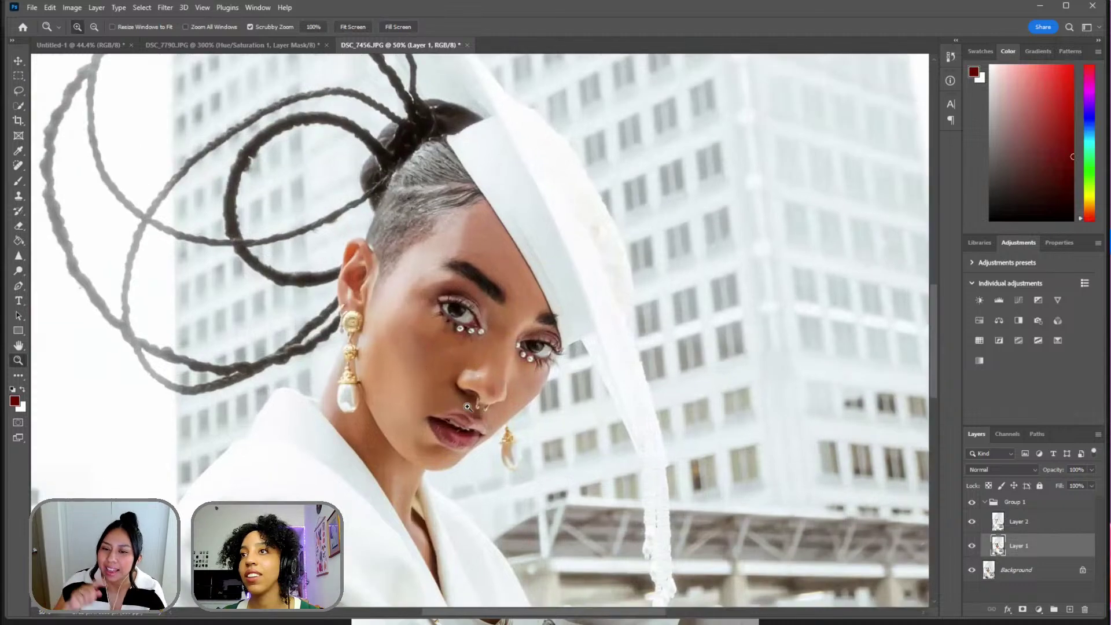
{"action": "left_click", "coordinate": [973, 501]}
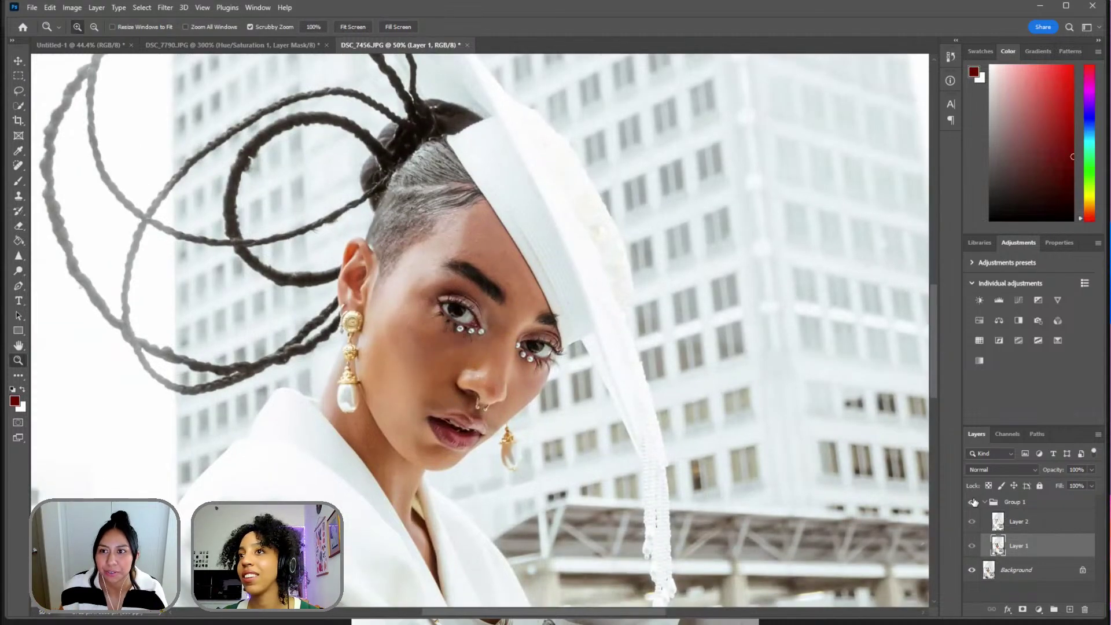
{"action": "left_click", "coordinate": [973, 501]}
{"action": "left_click", "coordinate": [973, 501]}
{"action": "left_click", "coordinate": [973, 503]}
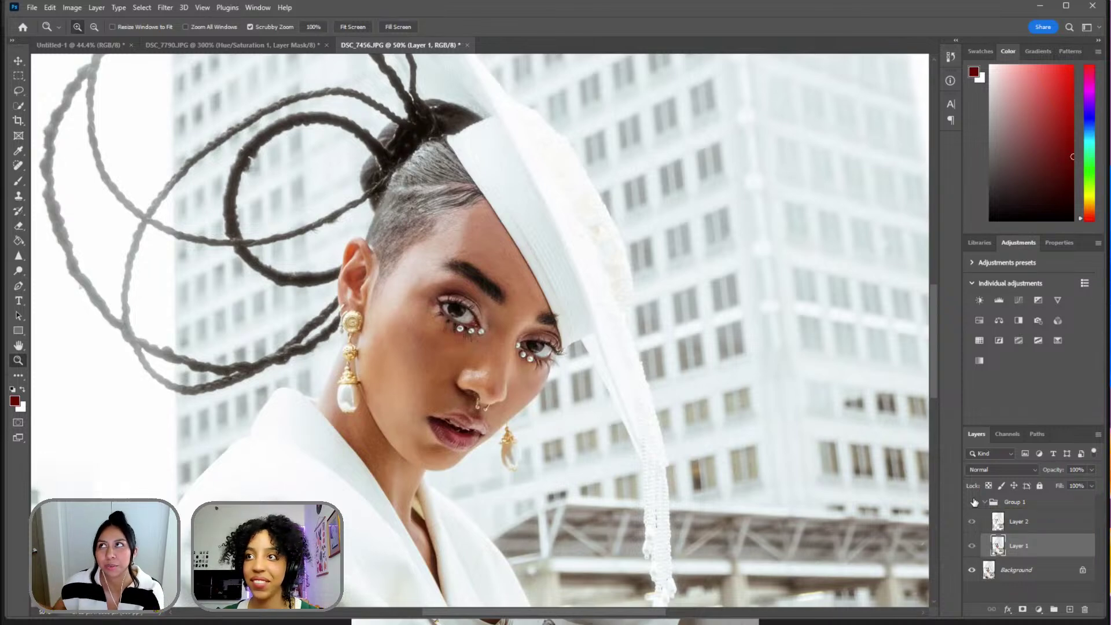
{"action": "left_click", "coordinate": [972, 521]}
{"action": "left_click", "coordinate": [973, 521]}
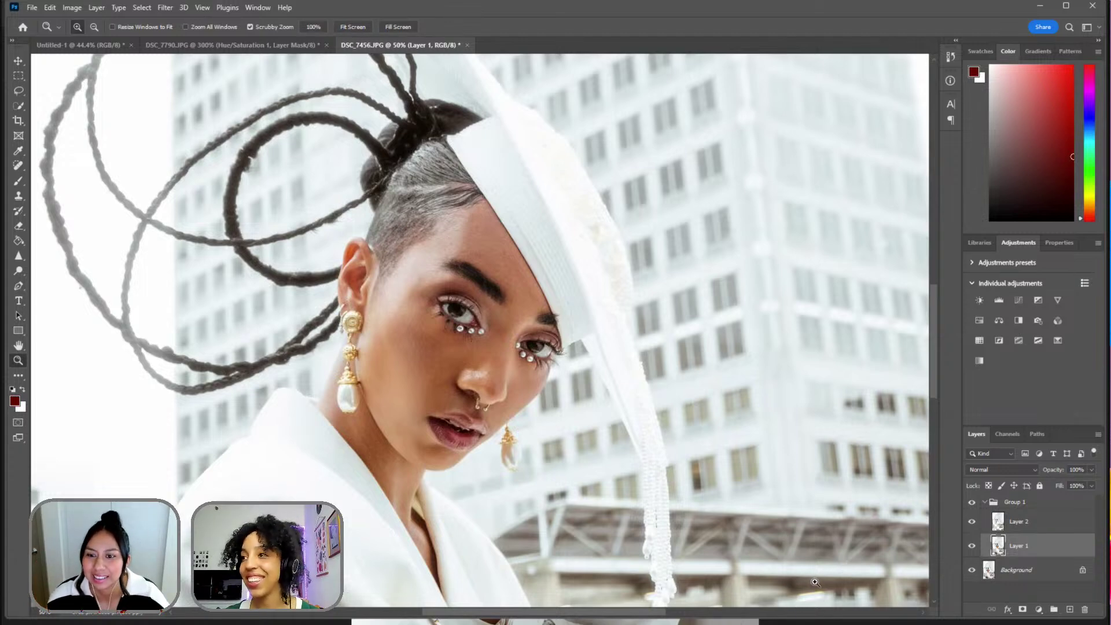
{"action": "left_click", "coordinate": [970, 503]}
{"action": "left_click", "coordinate": [970, 503]}
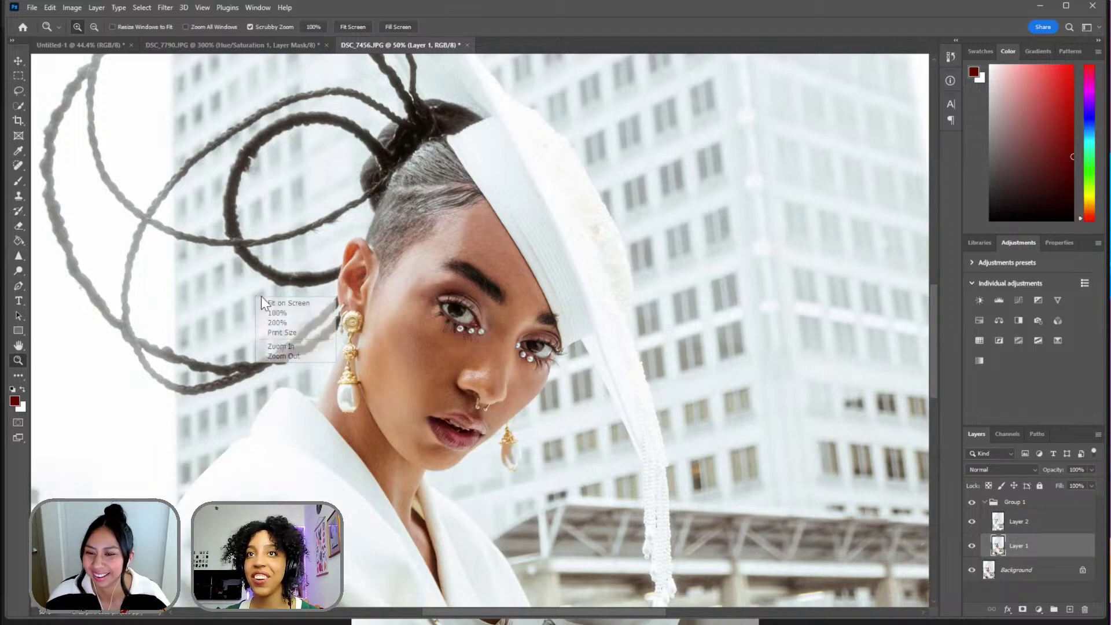
- Erase the Layer 2 softening along the looped braids with the Eraser
{"action": "right_click", "coordinate": [240, 224]}
{"action": "left_click", "coordinate": [273, 226]}
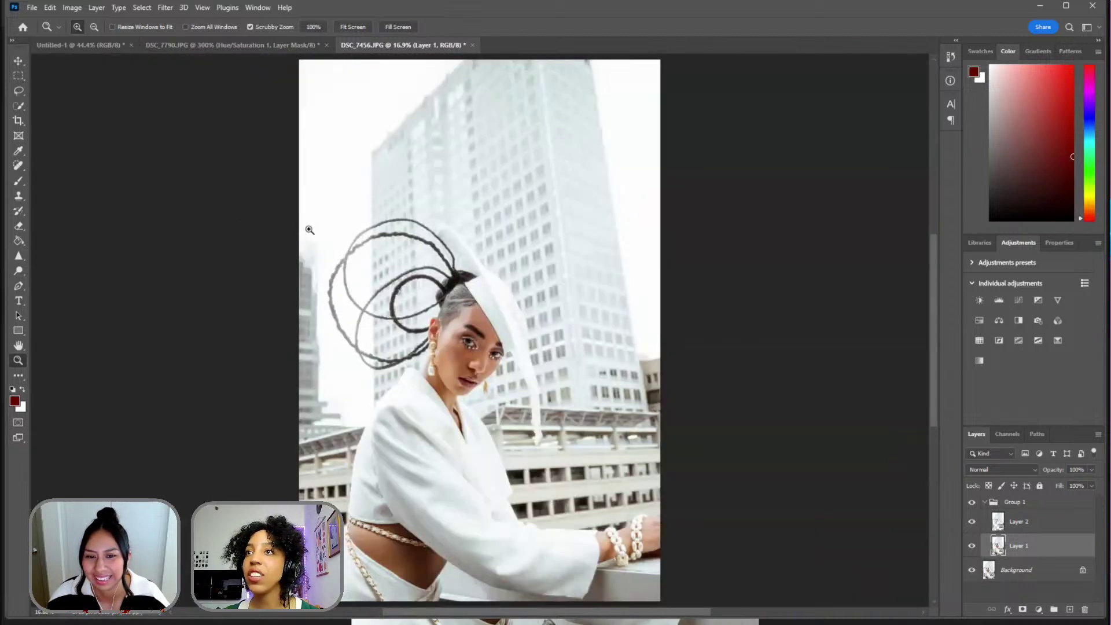
{"action": "left_click", "coordinate": [346, 275]}
{"action": "left_click", "coordinate": [346, 275]}
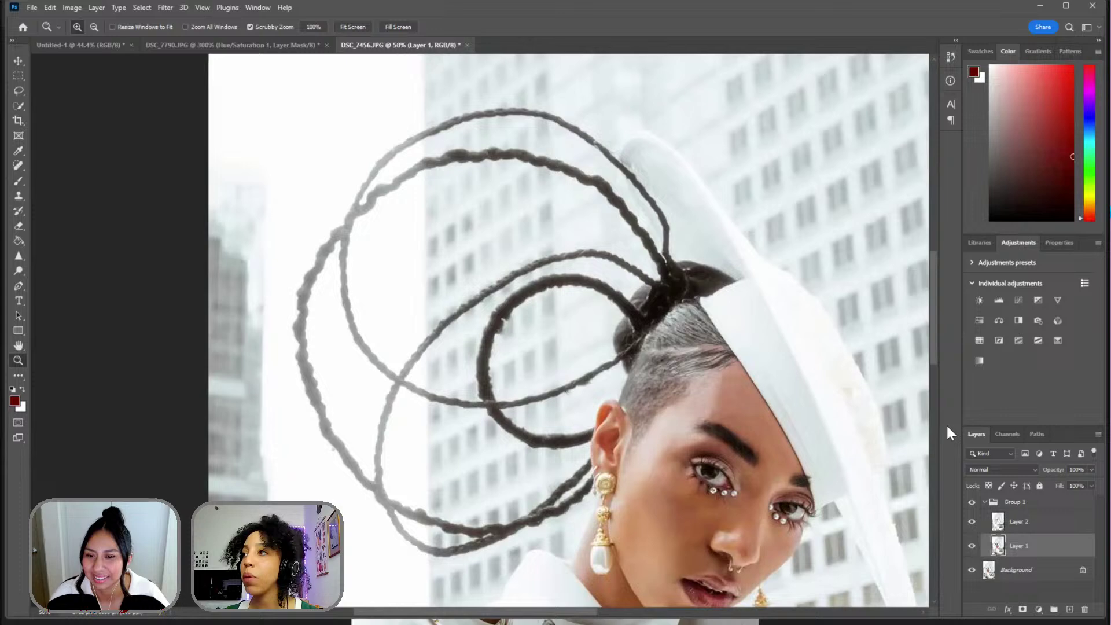
{"action": "left_click", "coordinate": [1028, 527]}
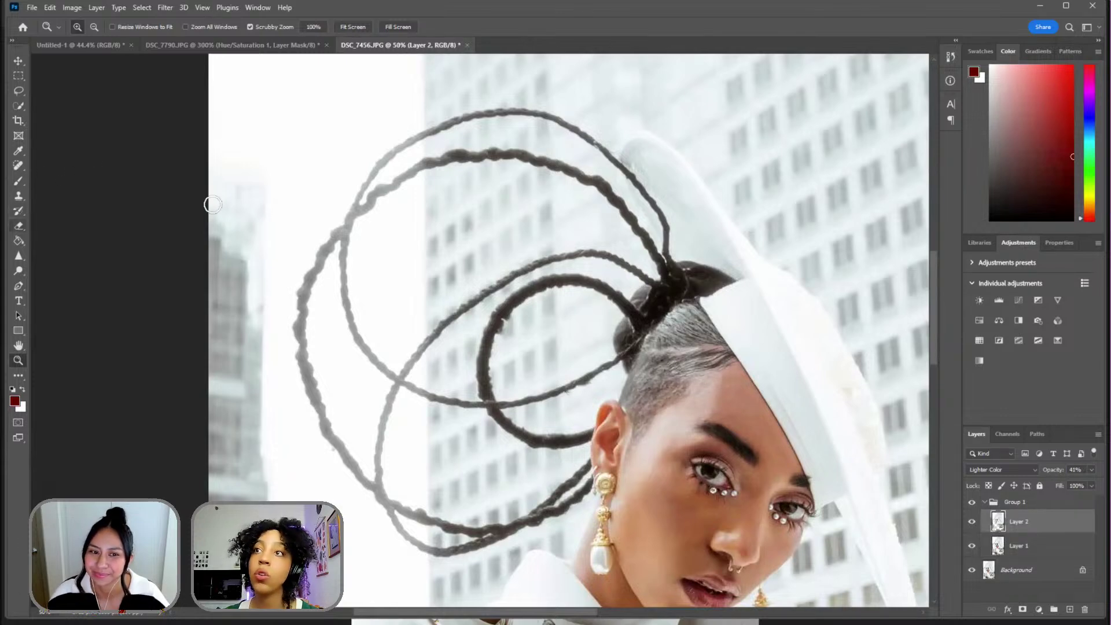
{"action": "key", "text": "e"}
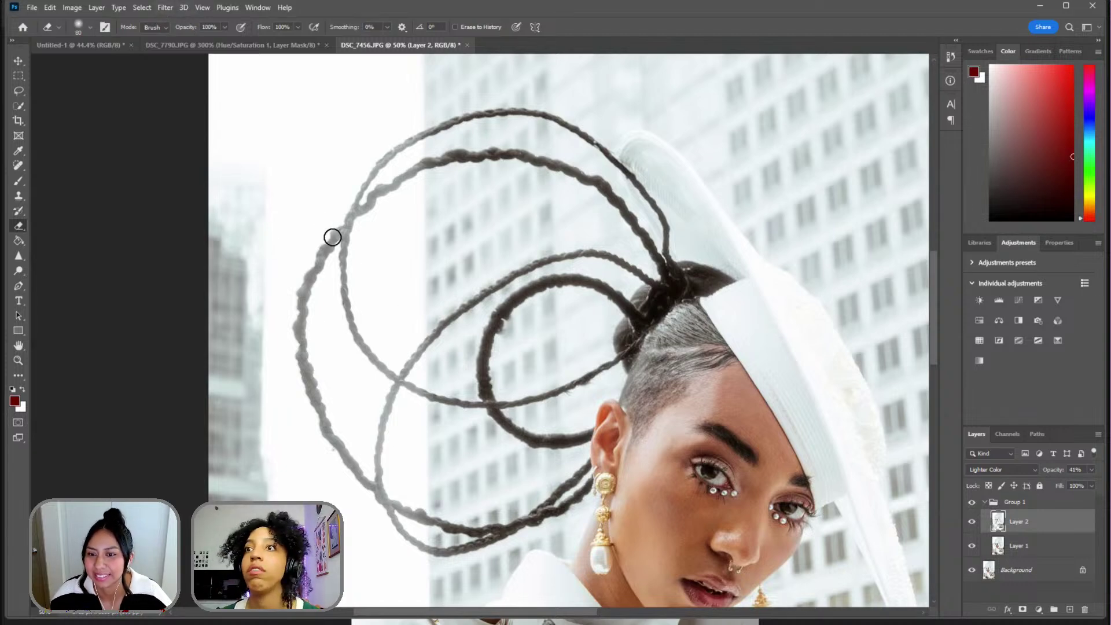
{"action": "scroll", "coordinate": [444, 384], "scroll_direction": "down", "scroll_amount": 10}
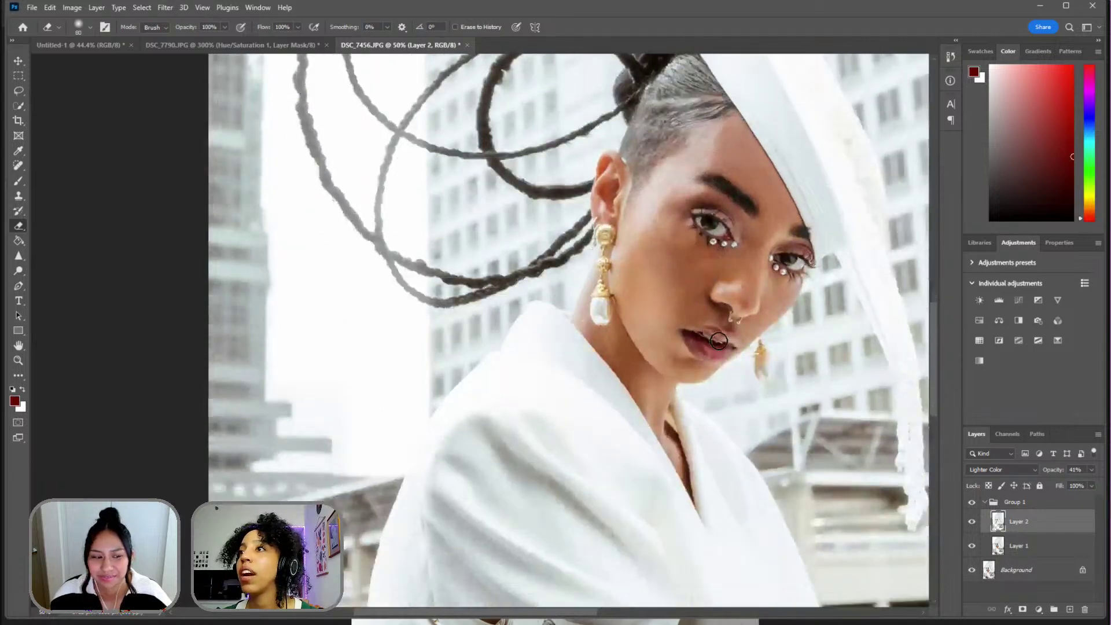
{"action": "scroll", "coordinate": [150, 356], "scroll_direction": "up", "scroll_amount": 3}
- Add a Selective Color adjustment in Group 1 with Yellows at Cyan -7%, Magenta +1%, Yellow +2% and Black 0%
{"action": "left_click", "coordinate": [18, 360]}
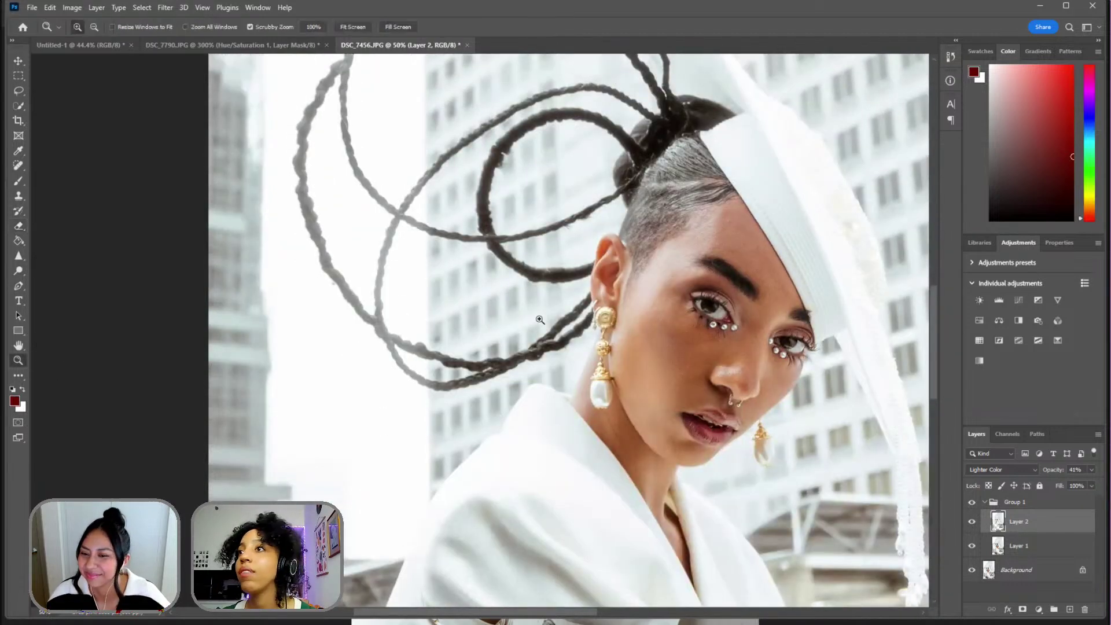
{"action": "right_click", "coordinate": [591, 318]}
{"action": "left_click", "coordinate": [613, 340]}
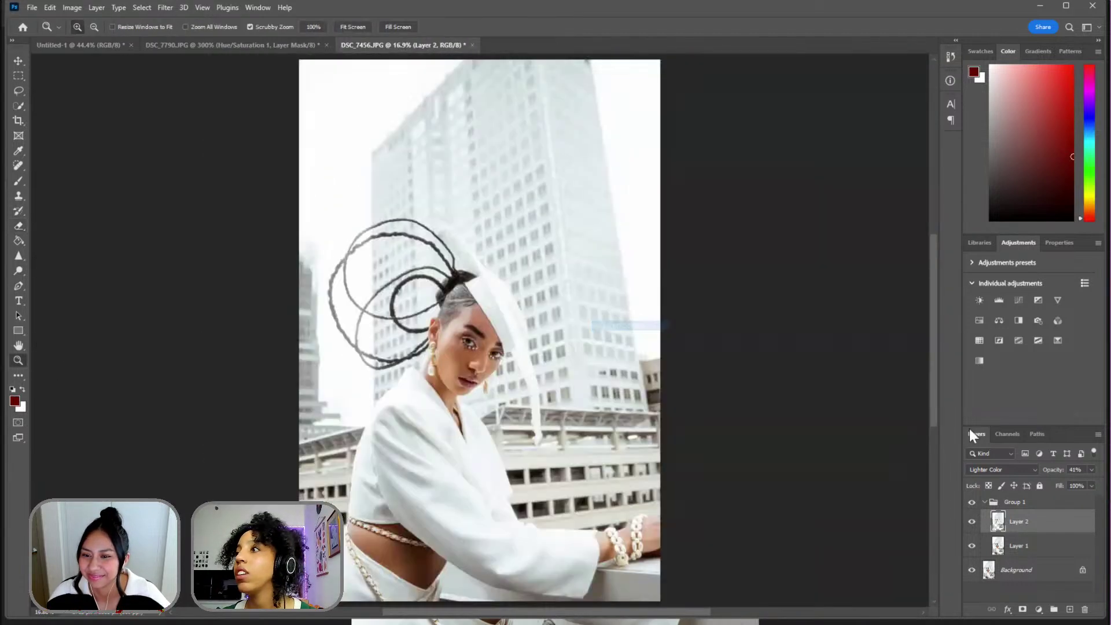
{"action": "left_click", "coordinate": [1037, 504]}
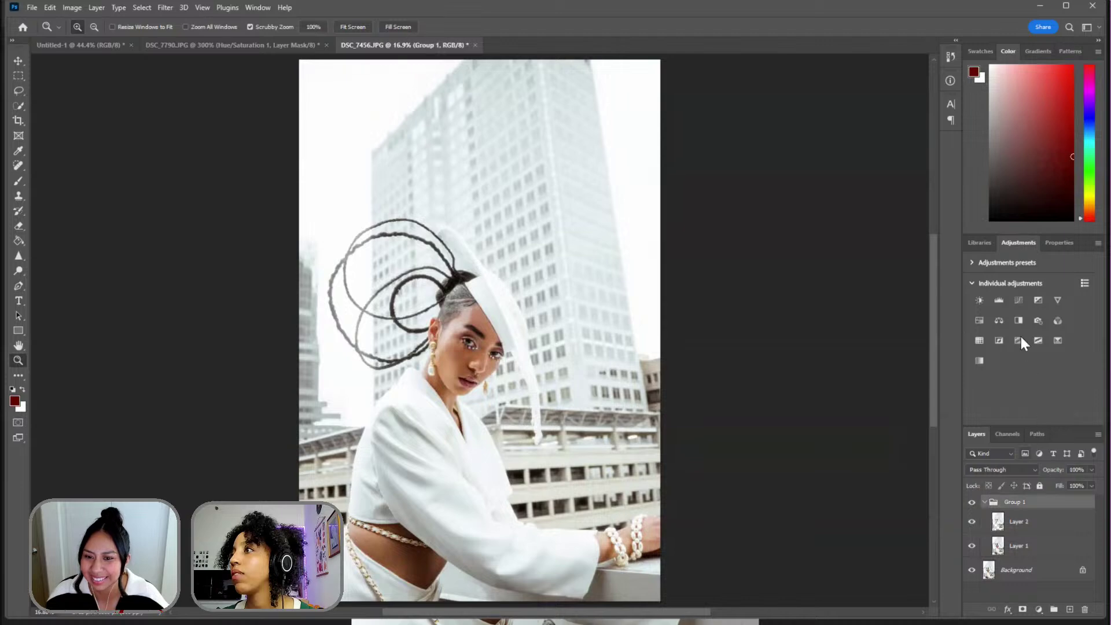
{"action": "left_click", "coordinate": [1058, 340]}
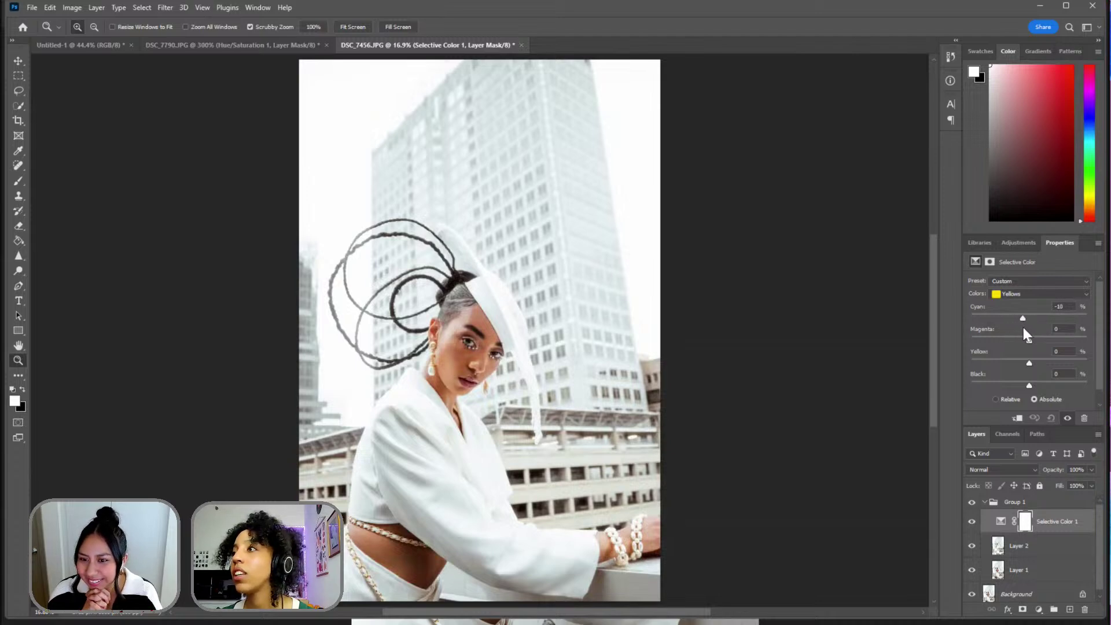
{"action": "left_click", "coordinate": [1030, 338]}
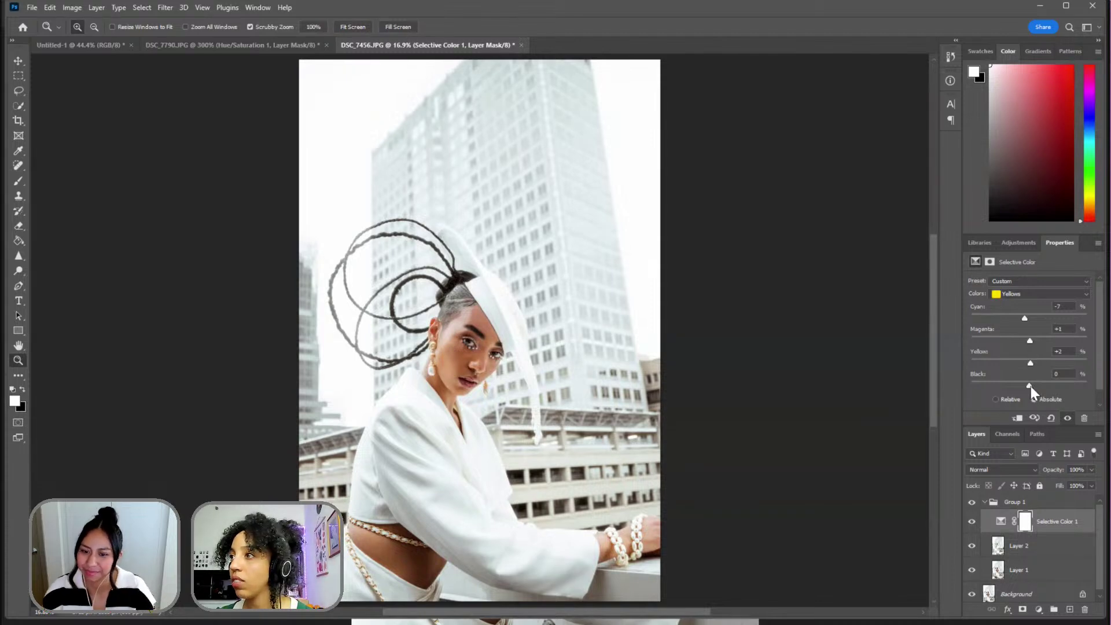
{"action": "left_click_drag", "start_coordinate": [1021, 384], "coordinate": [1038, 390]}
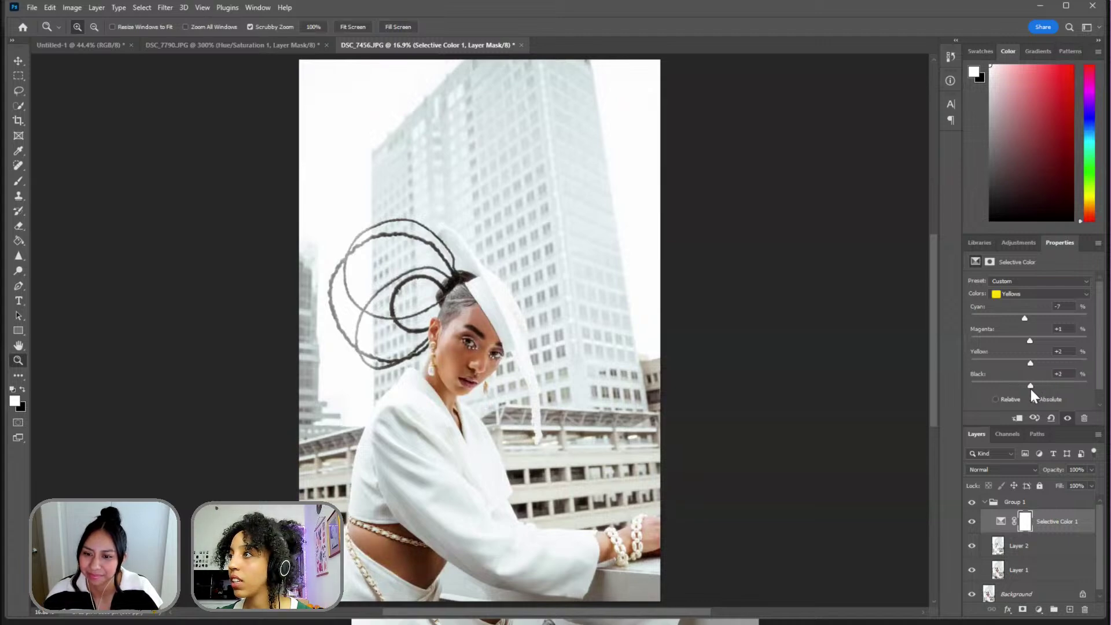
{"action": "left_click", "coordinate": [978, 373]}
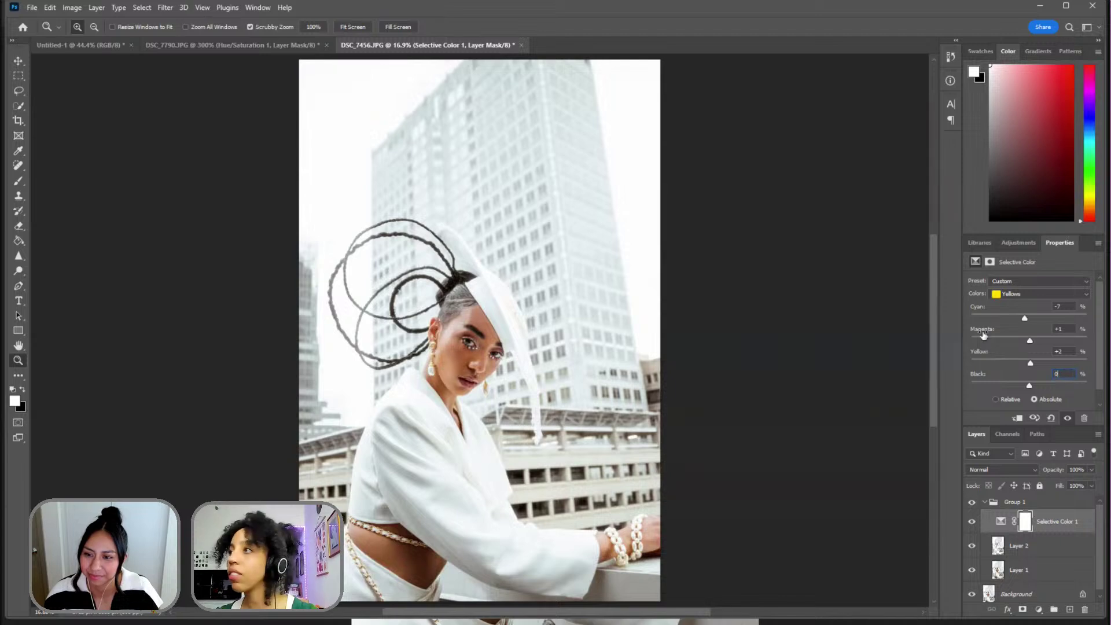
- Set Cyan to -8% for the Reds, and try a strong Magenta increase before undoing it
{"action": "left_click", "coordinate": [1017, 295]}
{"action": "left_click", "coordinate": [1013, 305]}
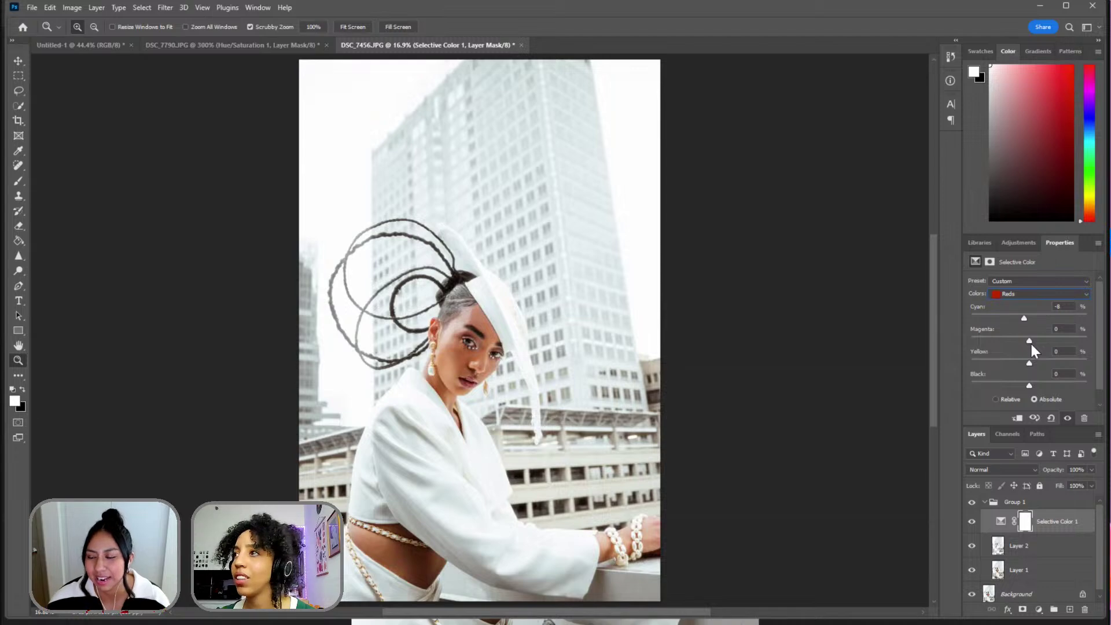
{"action": "left_click_drag", "start_coordinate": [1020, 340], "coordinate": [1075, 342]}
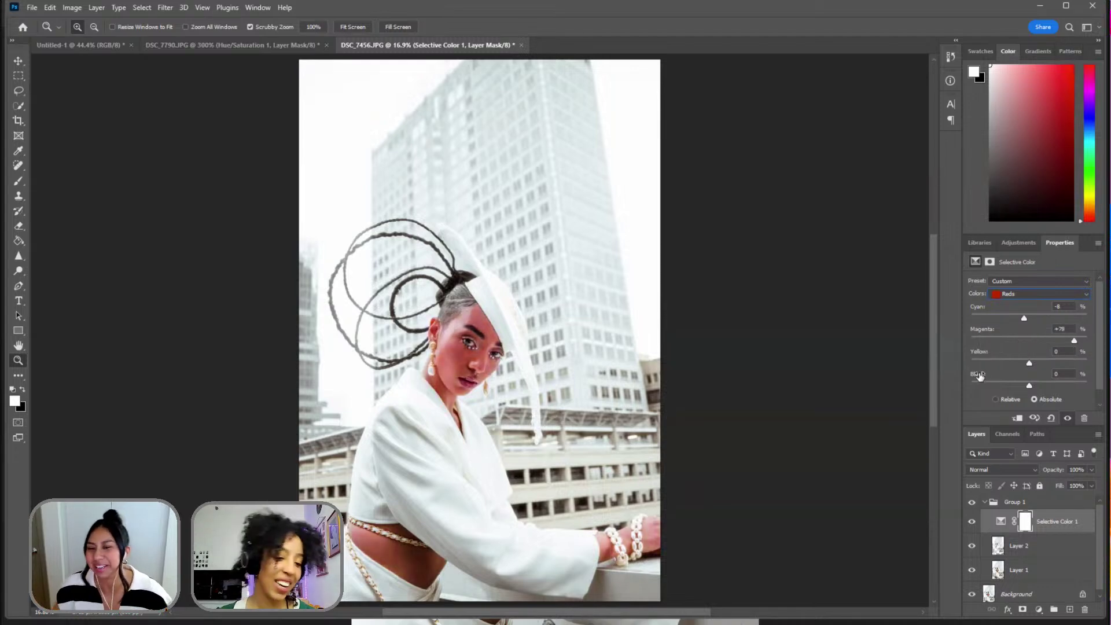
{"action": "key", "text": "ctrl+z"}
{"action": "key", "text": "ctrl+z"}
{"action": "key", "text": "ctrl+z"}
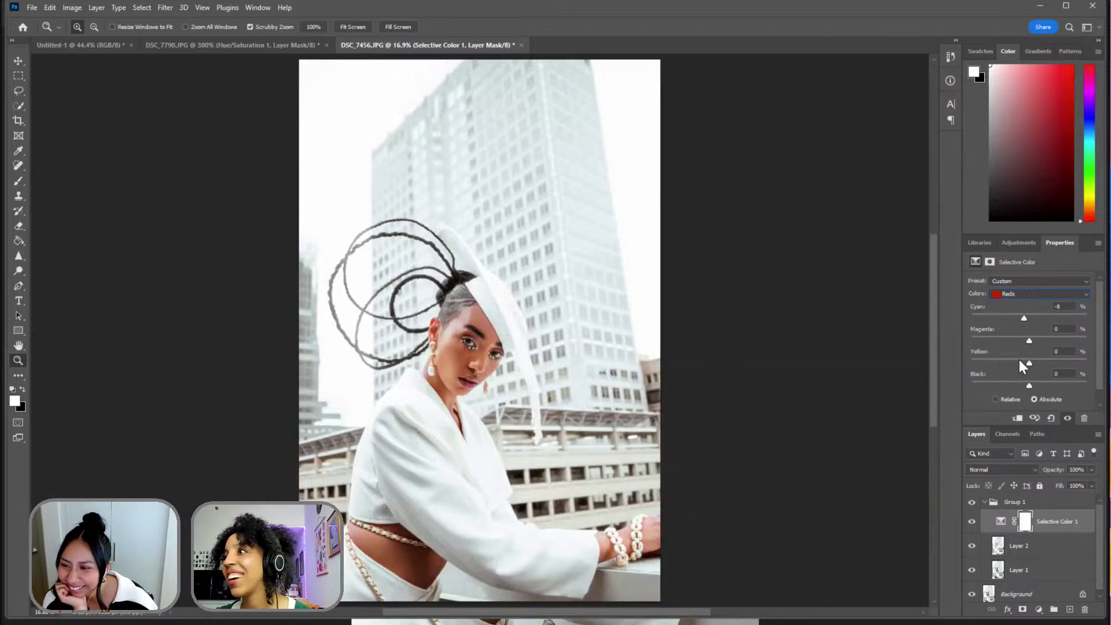
- Try Yellow and Black changes for the Reds in Selective Color 1, and test the Neutrals while leaving their Cyan at 0%
{"action": "left_click_drag", "start_coordinate": [1022, 366], "coordinate": [1036, 362]}
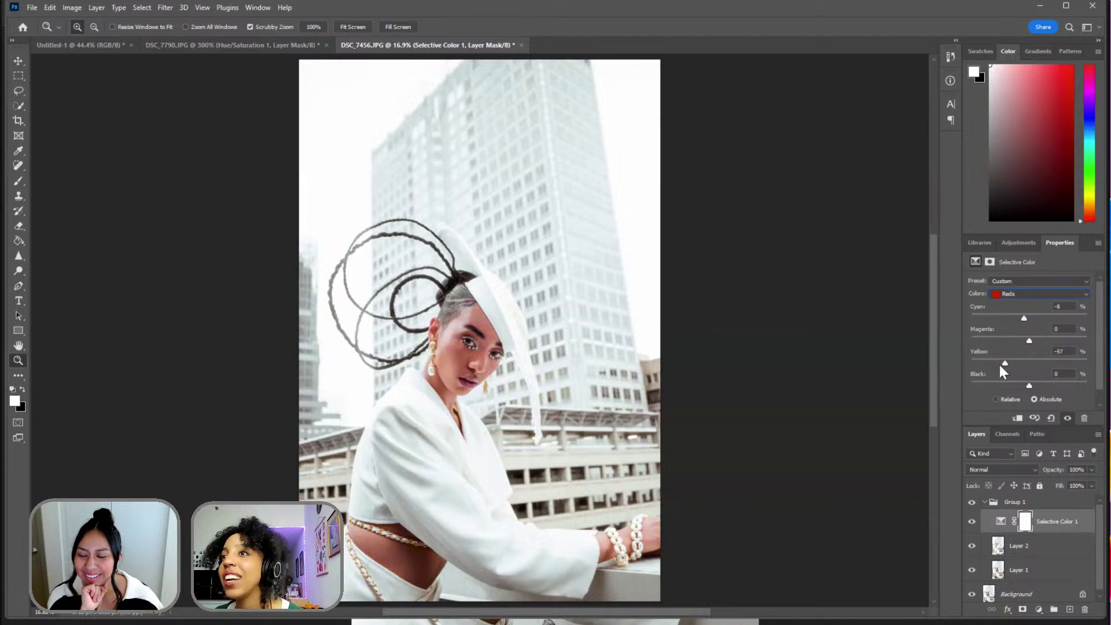
{"action": "mouse_move", "coordinate": [1048, 373]}
{"action": "left_mouse_down"}
{"action": "mouse_move", "coordinate": [998, 380]}
{"action": "mouse_move", "coordinate": [1031, 384]}
{"action": "left_mouse_up"}
{"action": "left_click", "coordinate": [1029, 294]}
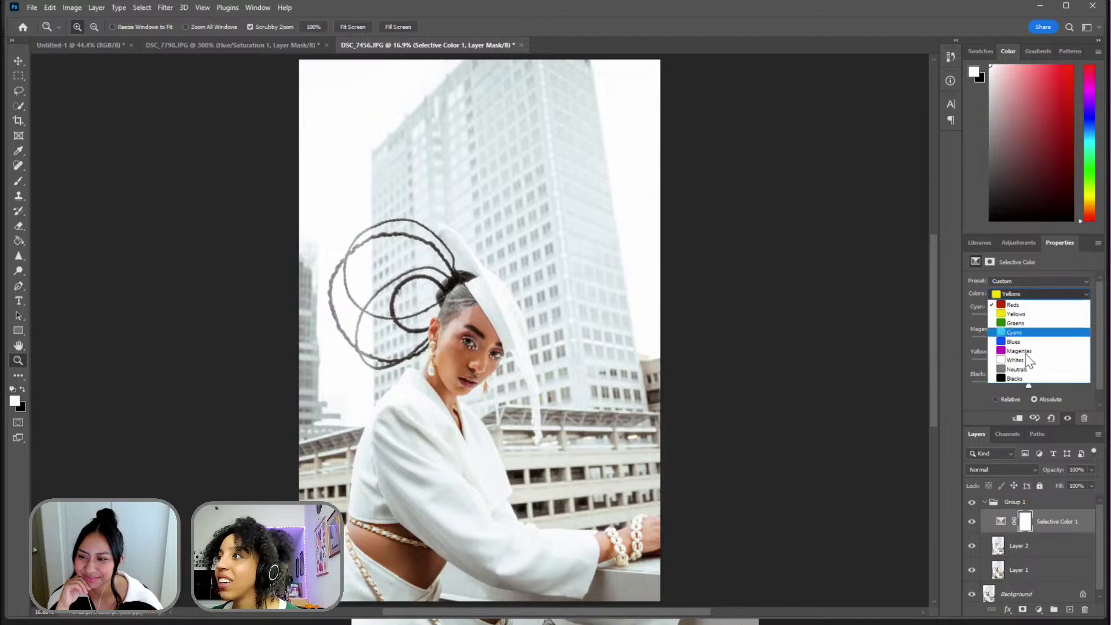
{"action": "left_click", "coordinate": [1018, 369]}
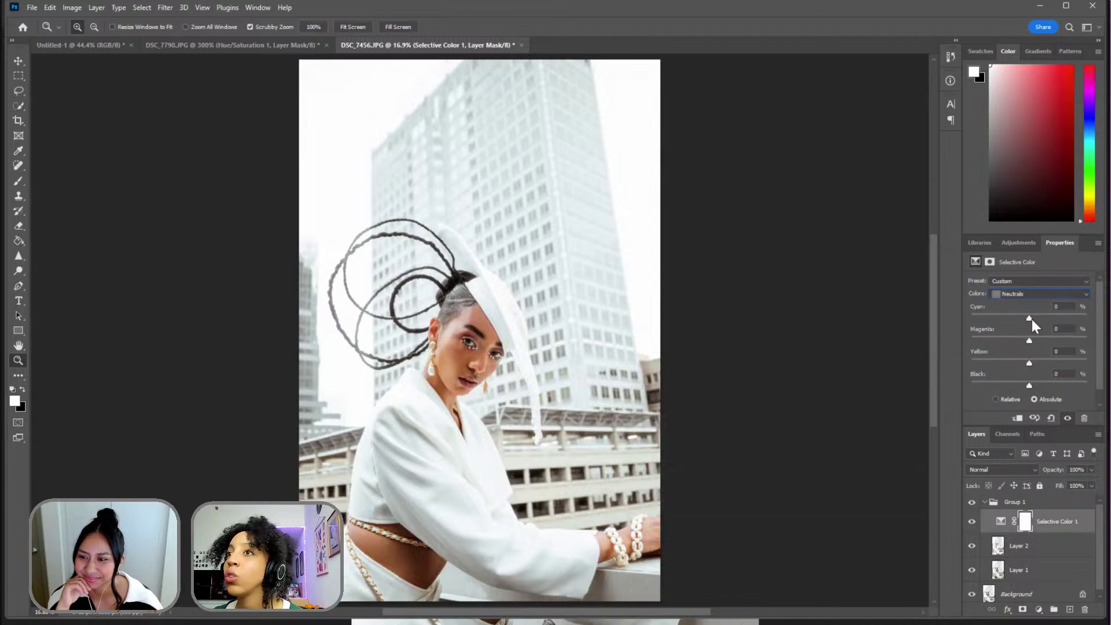
{"action": "mouse_move", "coordinate": [1028, 319]}
{"action": "left_mouse_down"}
{"action": "mouse_move", "coordinate": [975, 324]}
{"action": "mouse_move", "coordinate": [1087, 319]}
{"action": "mouse_move", "coordinate": [1028, 319]}
{"action": "left_mouse_up"}
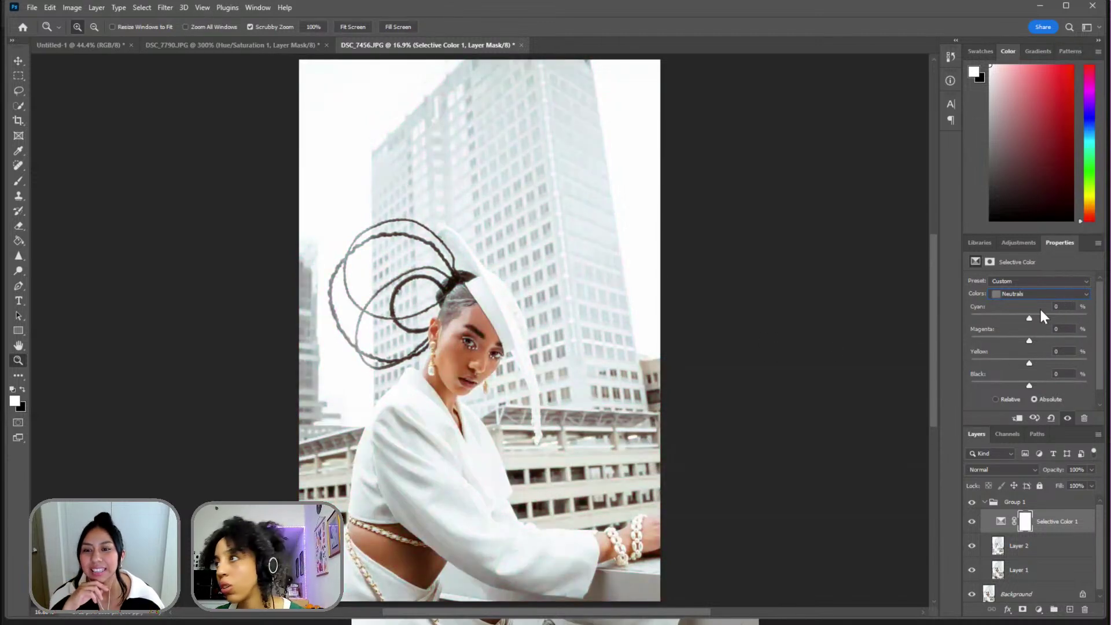
- Set the Blacks in Selective Color 1 to Cyan +31%, Magenta +4%, Yellow +2% and Black -7%
{"action": "left_click", "coordinate": [1025, 298]}
{"action": "left_click", "coordinate": [1008, 377]}
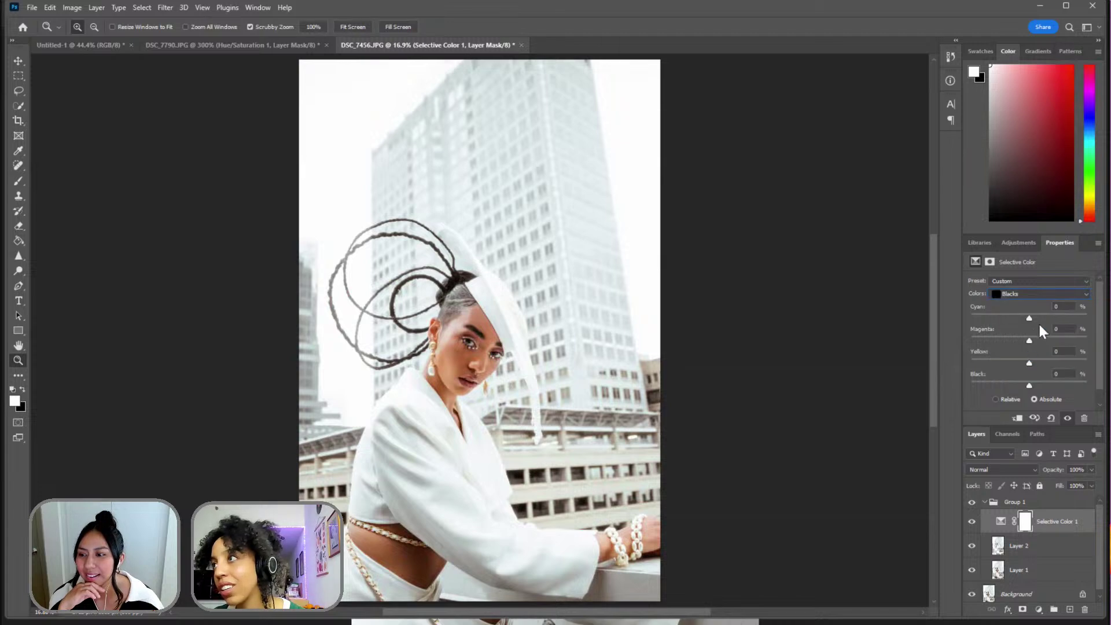
{"action": "left_click_drag", "start_coordinate": [1050, 319], "coordinate": [1067, 315]}
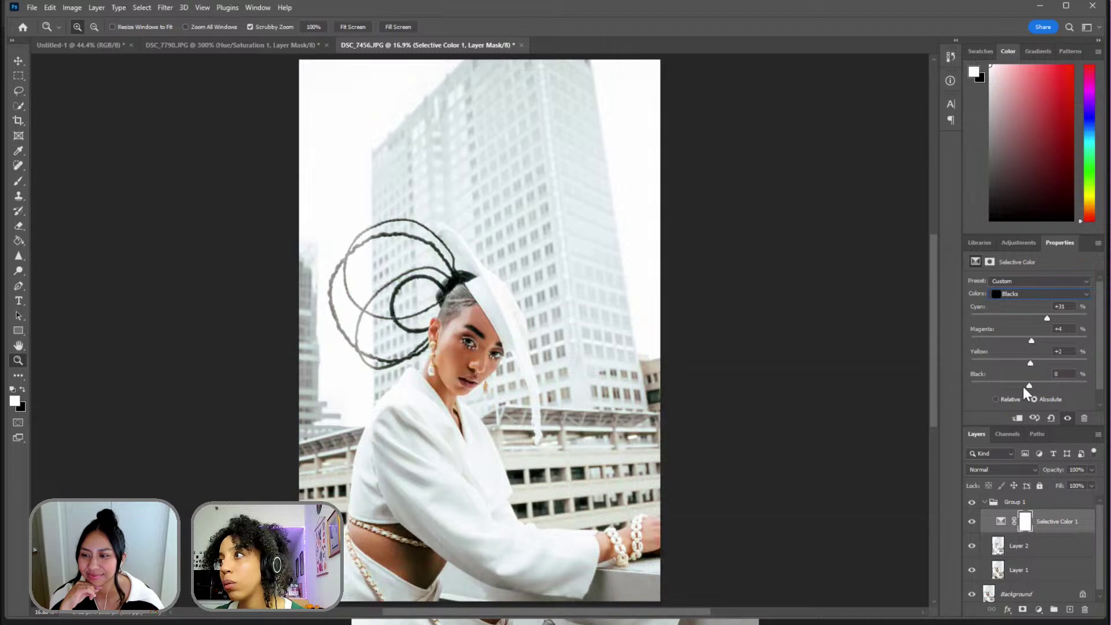
{"action": "mouse_move", "coordinate": [1029, 384]}
{"action": "left_mouse_down"}
{"action": "mouse_move", "coordinate": [1012, 385]}
{"action": "mouse_move", "coordinate": [1024, 385]}
{"action": "left_mouse_up"}
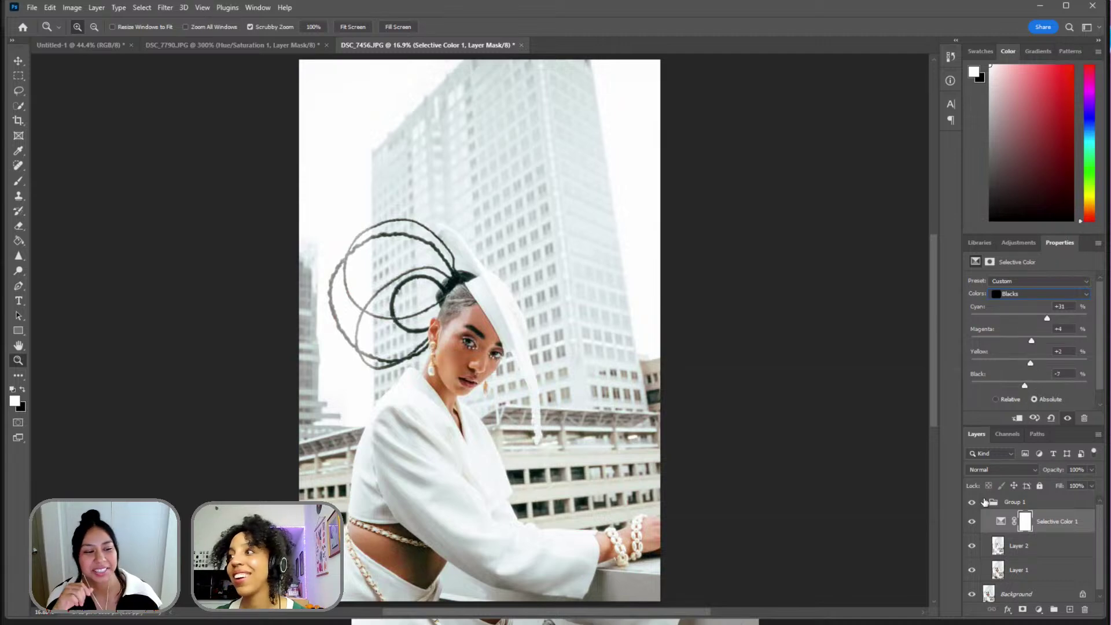
- Compare the whole portrait with the Selective Color 1 adjustment hidden and shown
{"action": "left_click", "coordinate": [972, 523]}
{"action": "left_click", "coordinate": [971, 528]}
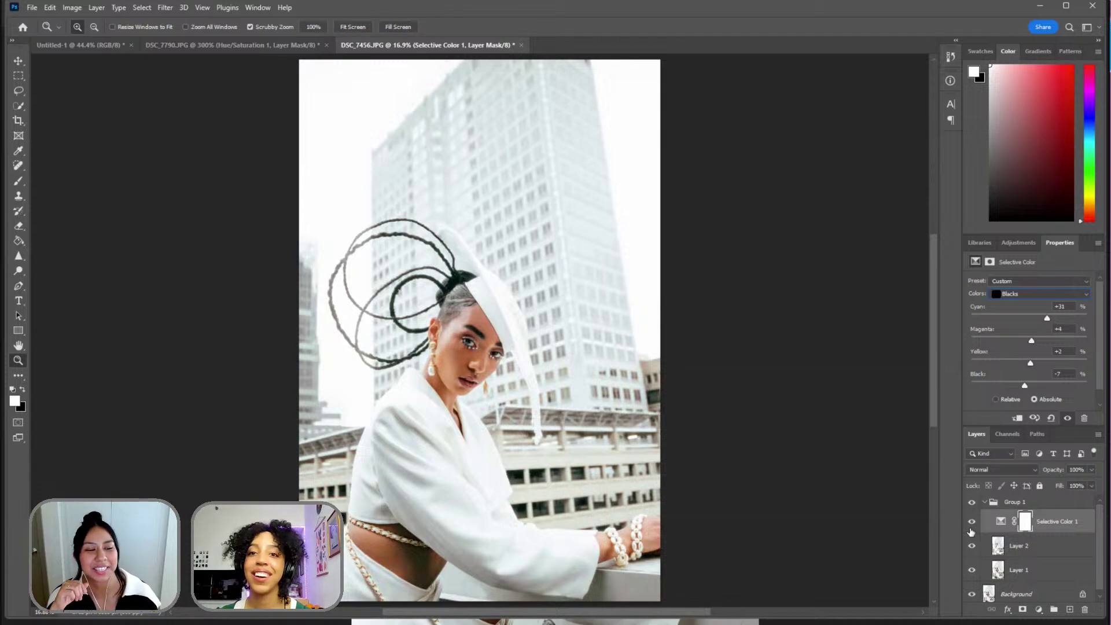
{"action": "left_click", "coordinate": [971, 530]}
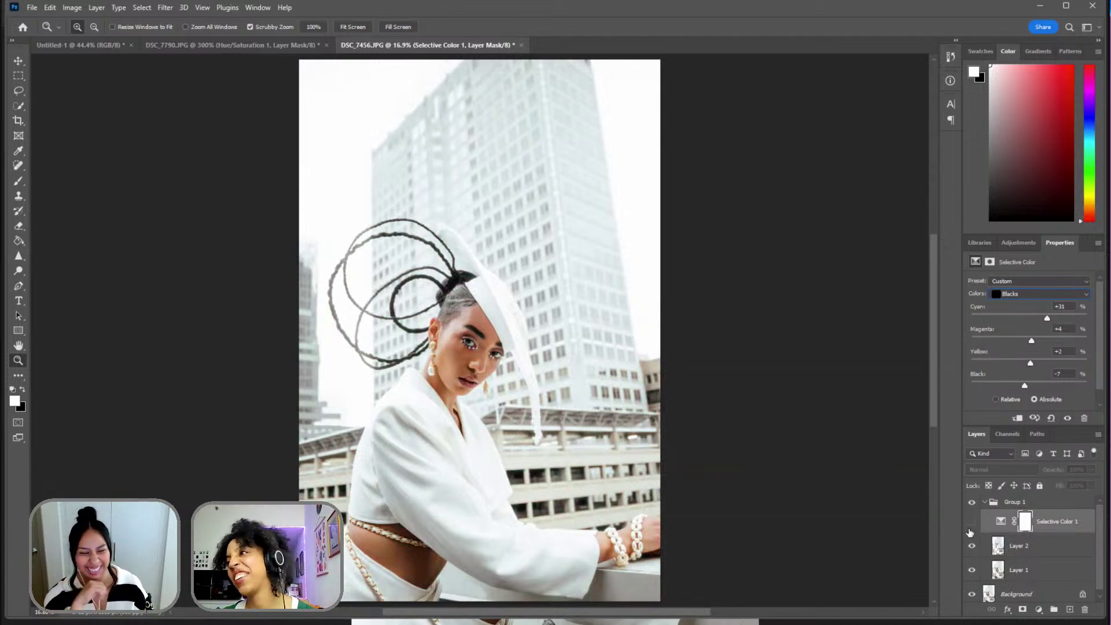
{"action": "left_click", "coordinate": [972, 522]}
{"action": "left_click", "coordinate": [973, 523]}
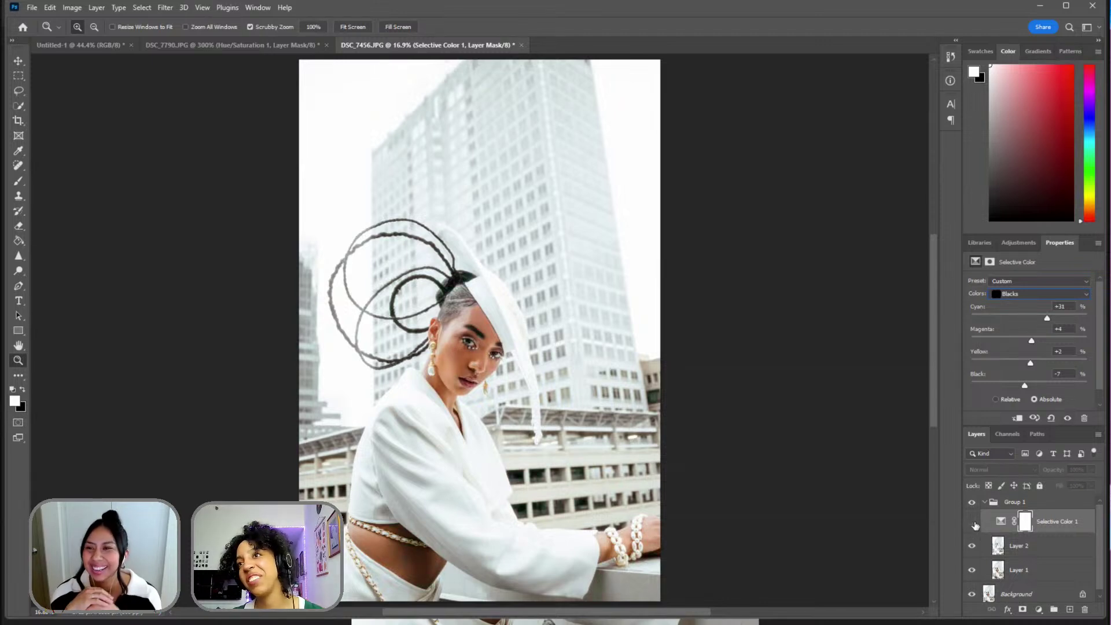
{"action": "left_click", "coordinate": [973, 523]}
{"action": "left_click", "coordinate": [973, 522]}
{"action": "left_click", "coordinate": [972, 523]}
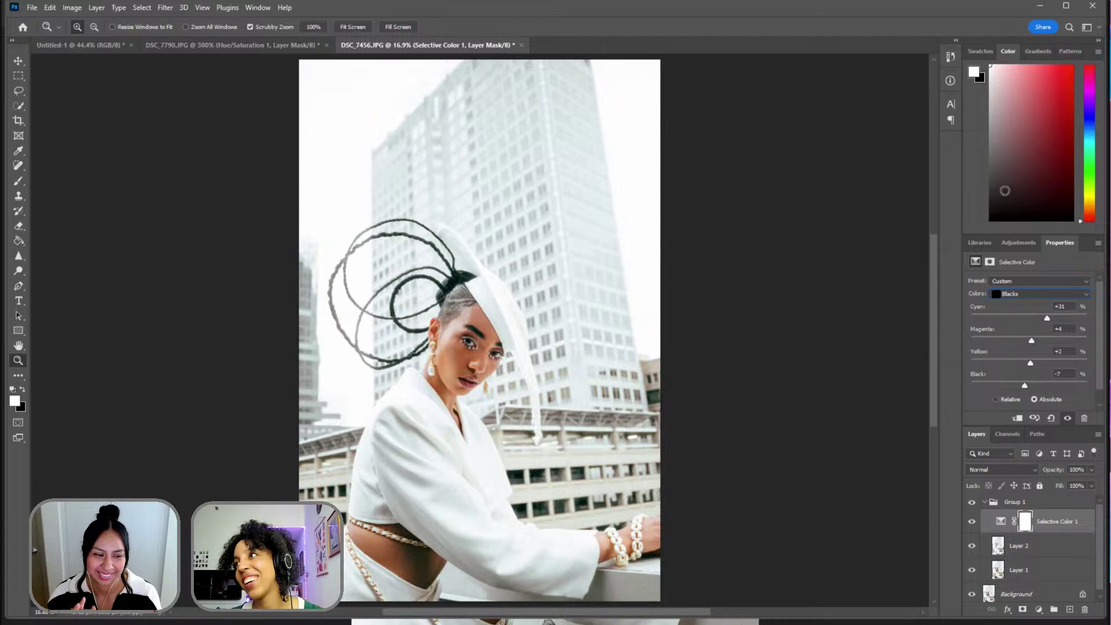
- Add a Curves adjustment above Selective Color 1 and slightly lift the lower-tone point and the black point of the RGB curve
{"action": "left_click", "coordinate": [1019, 243]}
{"action": "left_click", "coordinate": [1018, 299]}
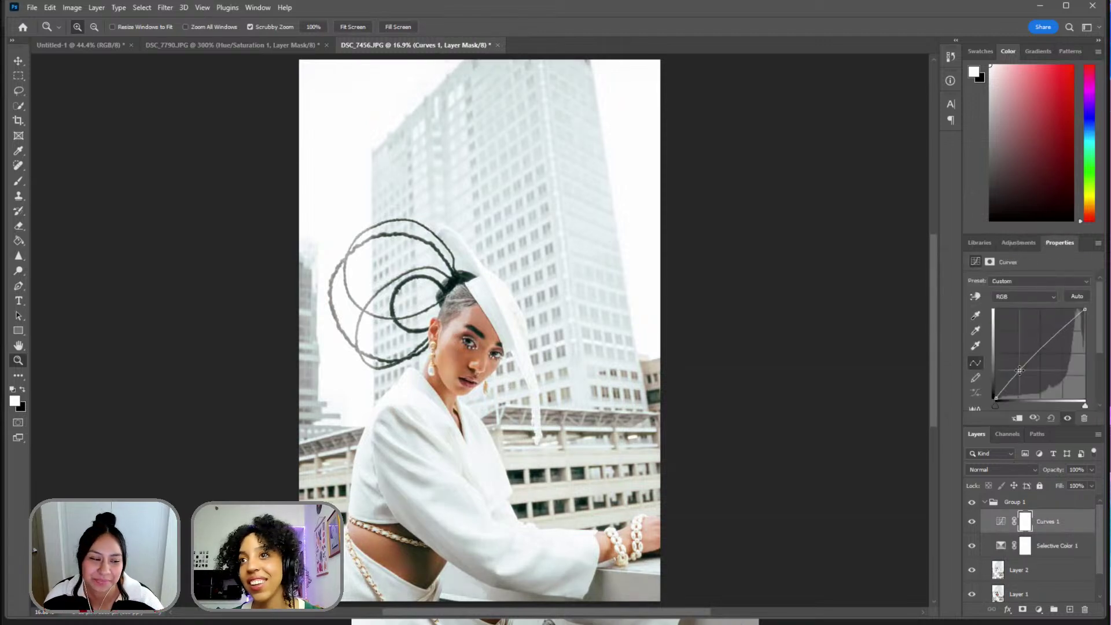
{"action": "left_click", "coordinate": [1021, 371]}
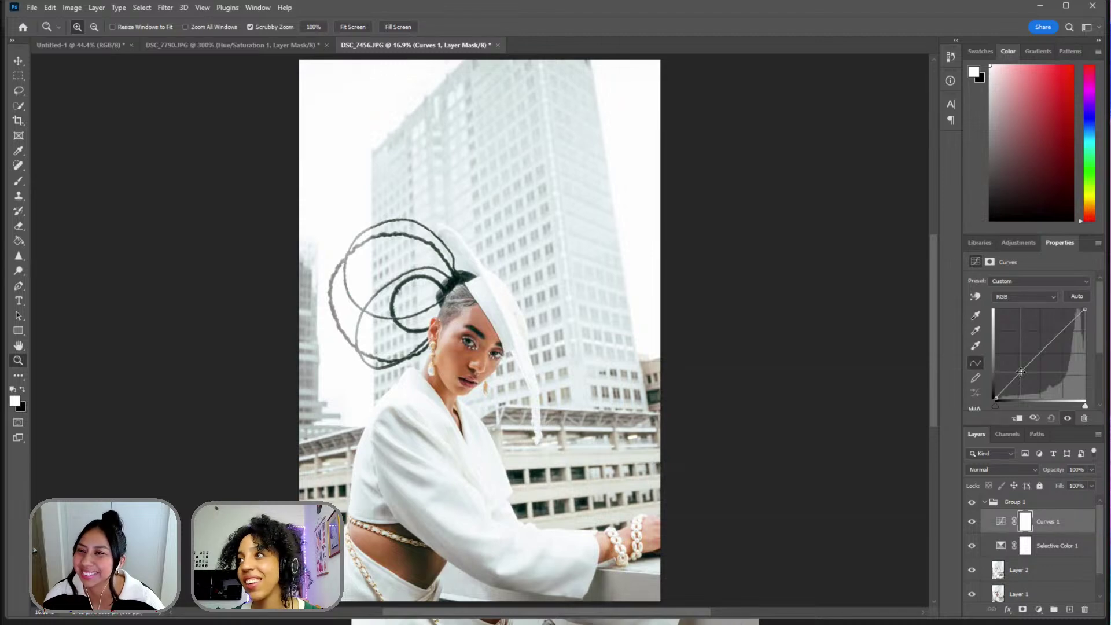
{"action": "left_click_drag", "start_coordinate": [1020, 372], "coordinate": [1021, 369]}
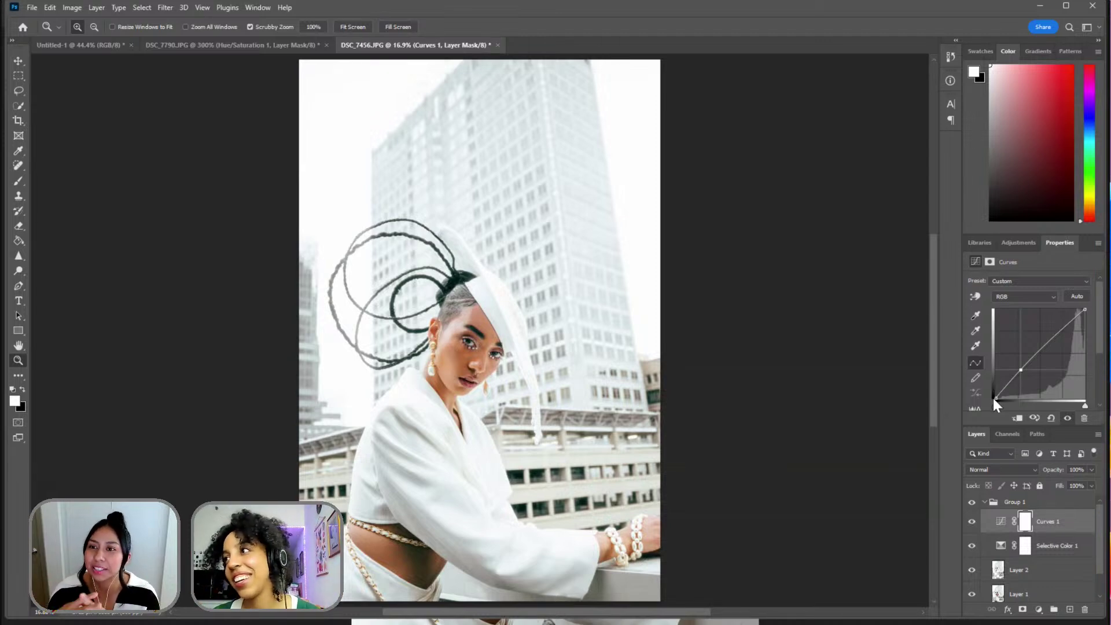
{"action": "mouse_move", "coordinate": [995, 398]}
{"action": "left_mouse_down"}
{"action": "mouse_move", "coordinate": [991, 387]}
{"action": "mouse_move", "coordinate": [994, 398]}
{"action": "left_mouse_up"}
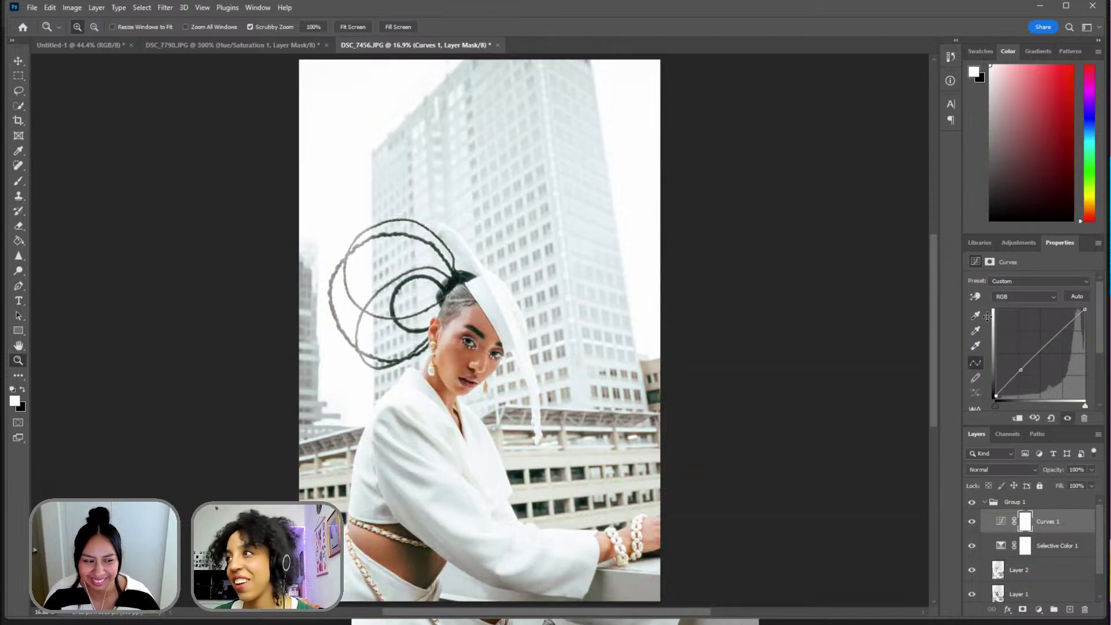
- Compare the full portrait with the Curves 1 adjustment hidden and shown
{"action": "left_click_drag", "start_coordinate": [469, 322], "coordinate": [475, 322]}
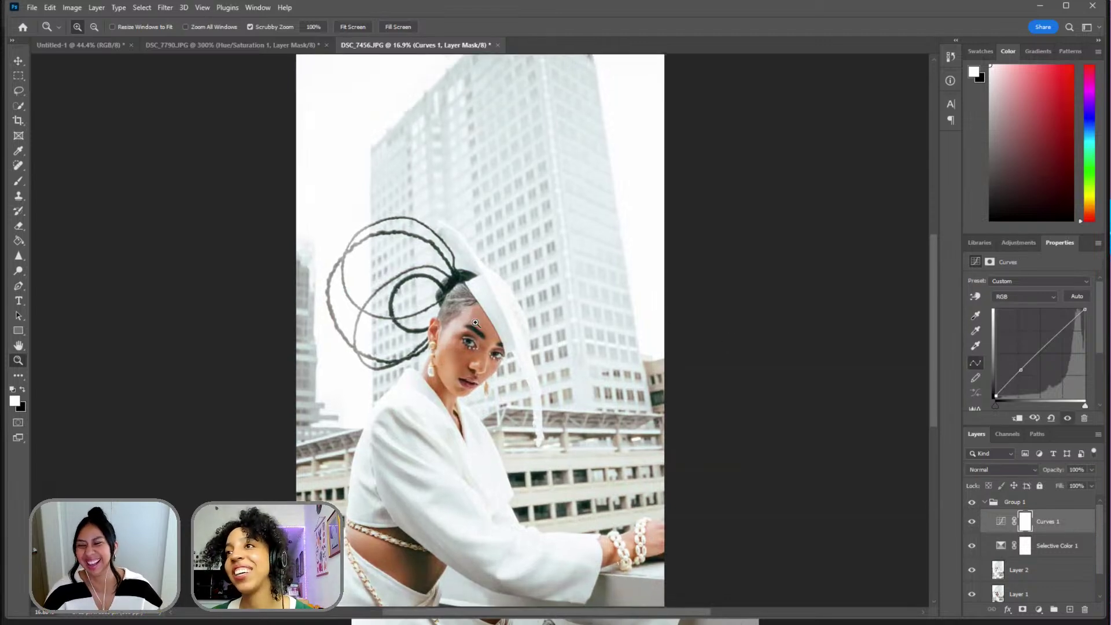
{"action": "right_click", "coordinate": [508, 350]}
{"action": "left_click", "coordinate": [524, 355]}
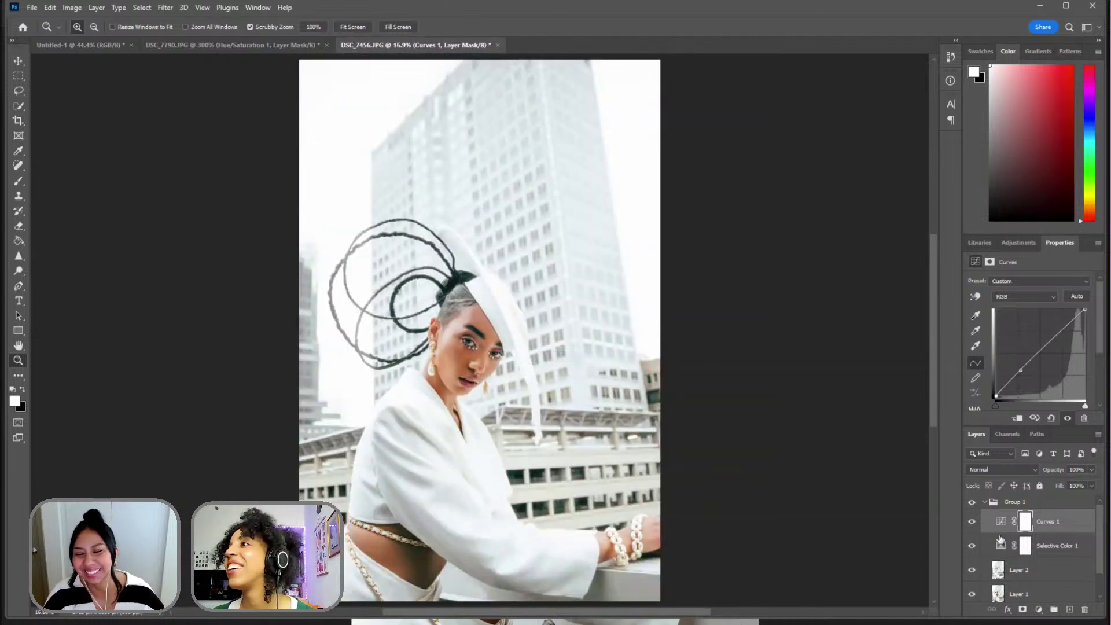
{"action": "left_click", "coordinate": [972, 522]}
{"action": "left_click", "coordinate": [971, 521]}
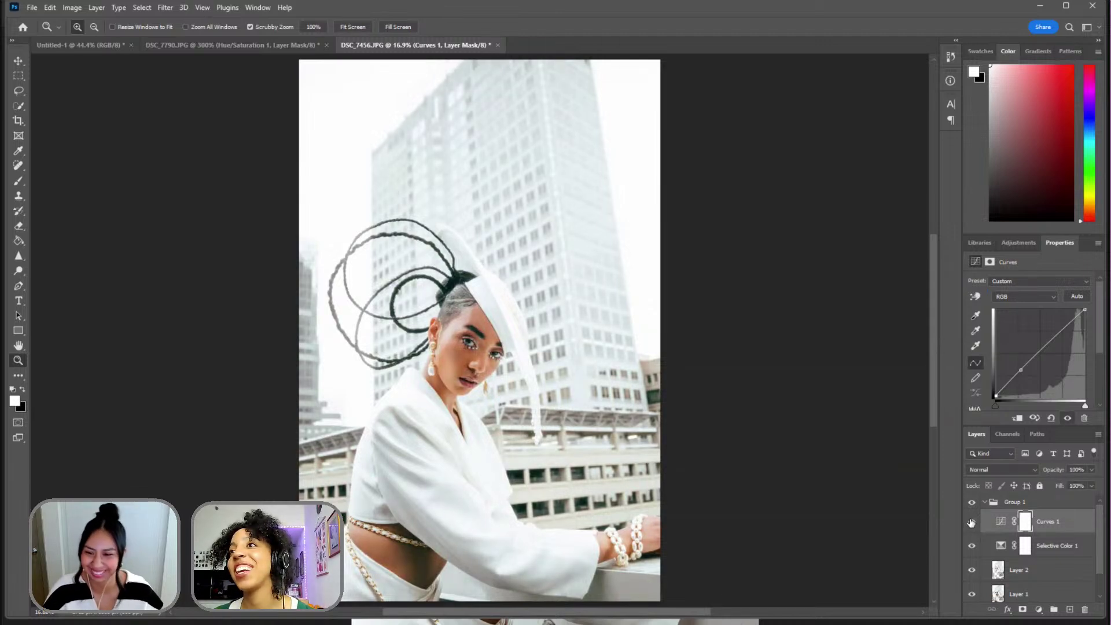
{"action": "left_click", "coordinate": [972, 521]}
{"action": "left_click", "coordinate": [972, 521]}
{"action": "left_click", "coordinate": [972, 522]}
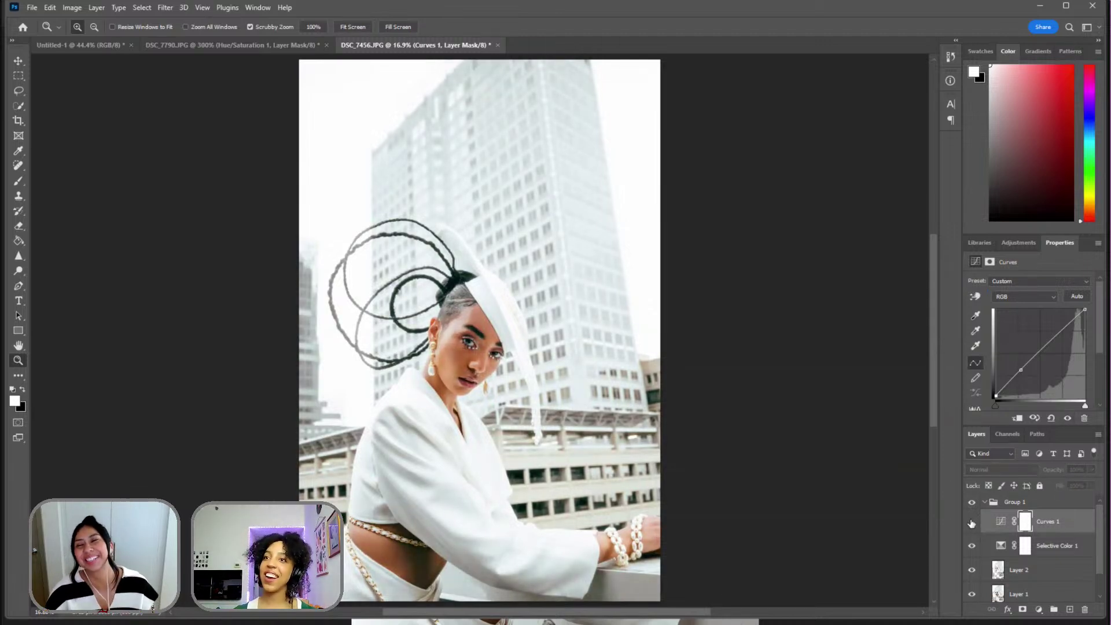
{"action": "left_click", "coordinate": [971, 521]}
- Add a Brightness/Contrast adjustment above Curves 1 with Brightness 0 and Contrast about 9
{"action": "left_click", "coordinate": [1020, 242]}
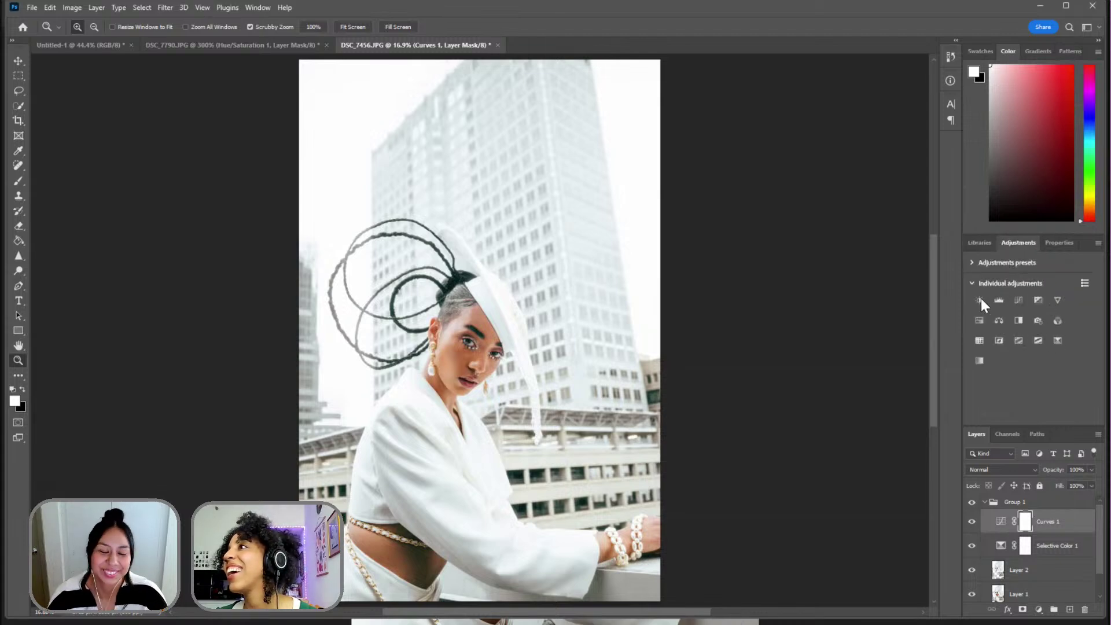
{"action": "left_click", "coordinate": [979, 299]}
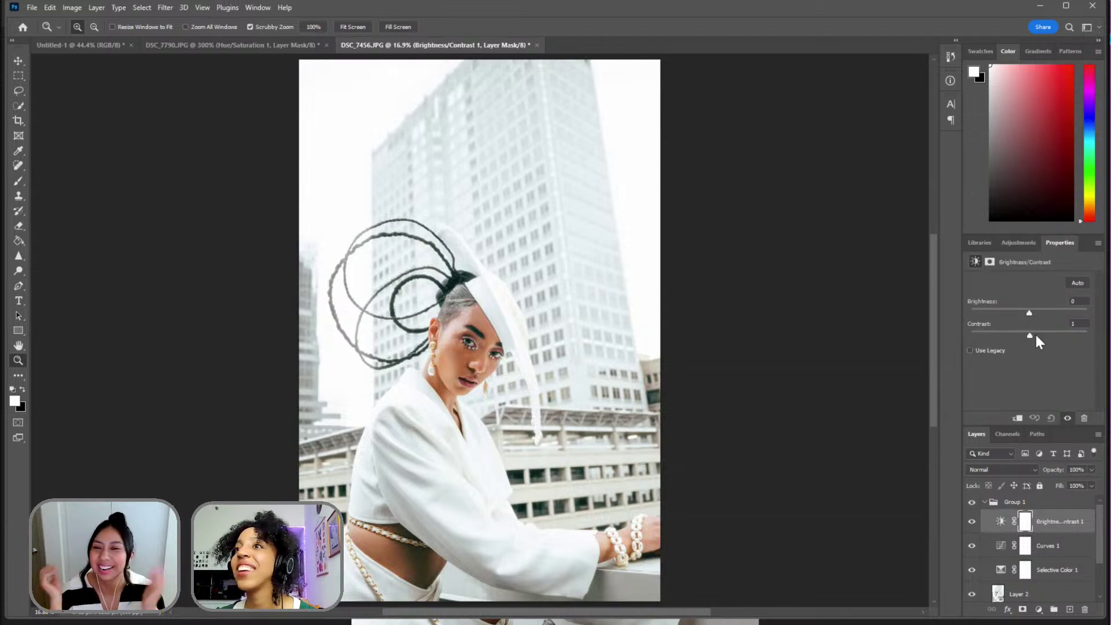
{"action": "left_click_drag", "start_coordinate": [1034, 335], "coordinate": [1033, 335]}
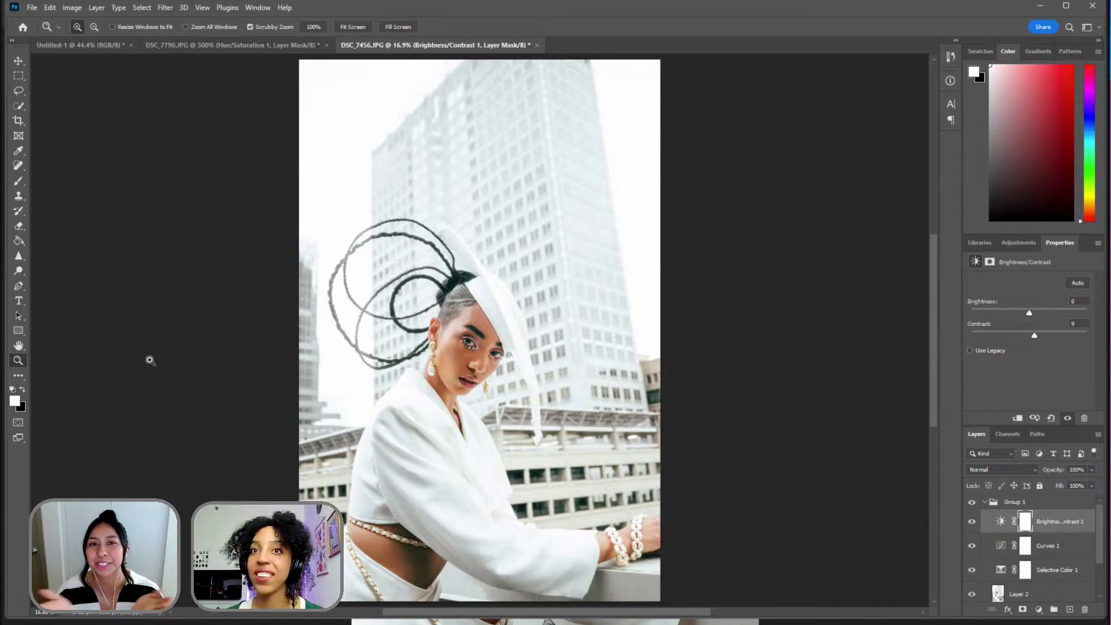
{"action": "right_click", "coordinate": [464, 345]}
{"action": "left_click", "coordinate": [492, 353]}
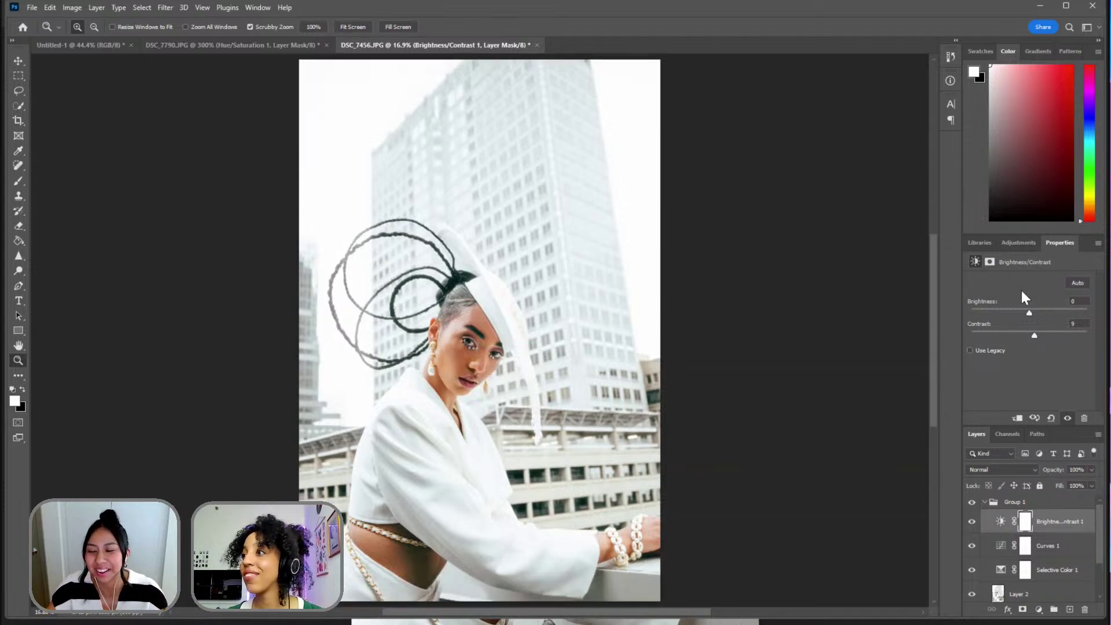
- Set the Cyans in Selective Color 1 to Cyan +22%, Magenta -12% and Yellow +9%, and lower their Black
{"action": "left_click", "coordinate": [1047, 545]}
{"action": "left_click", "coordinate": [1055, 570]}
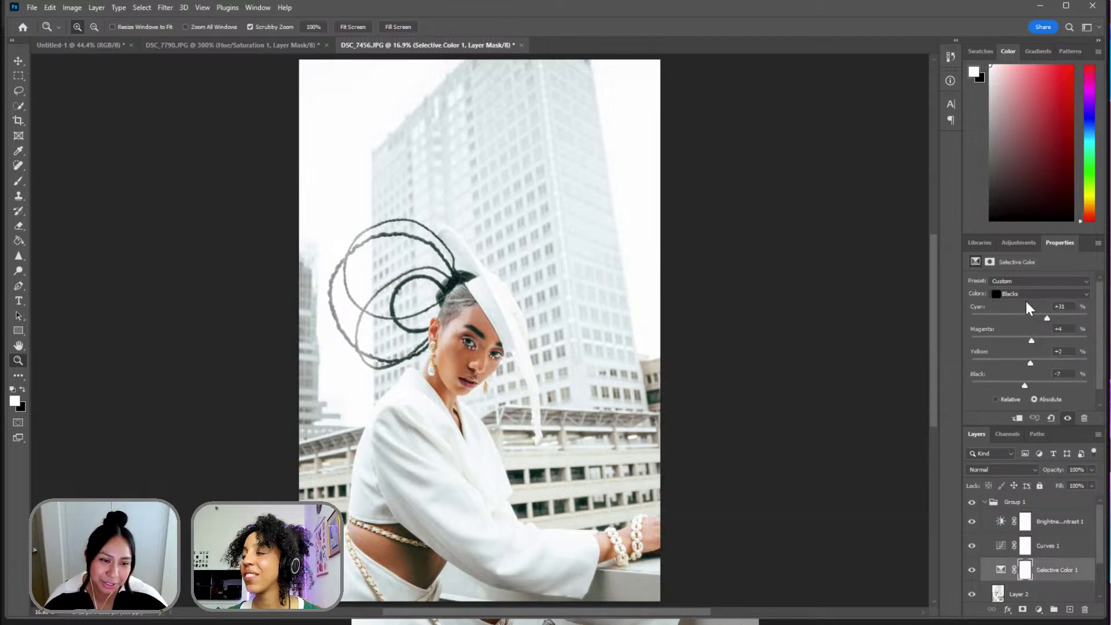
{"action": "left_click", "coordinate": [1040, 294]}
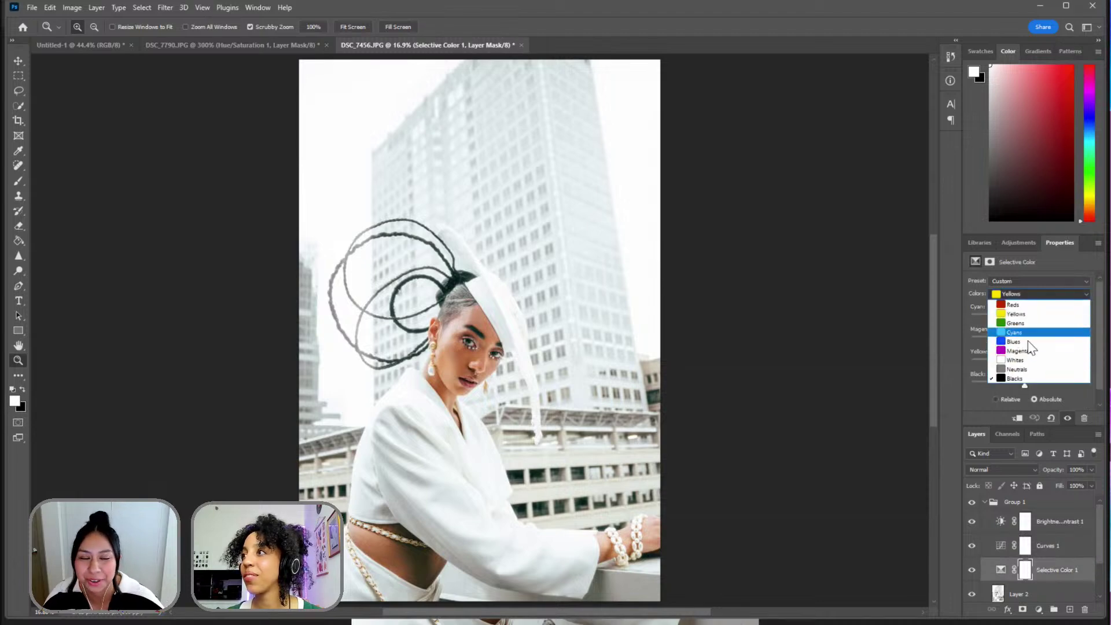
{"action": "left_click", "coordinate": [1014, 332]}
{"action": "left_click", "coordinate": [963, 319]}
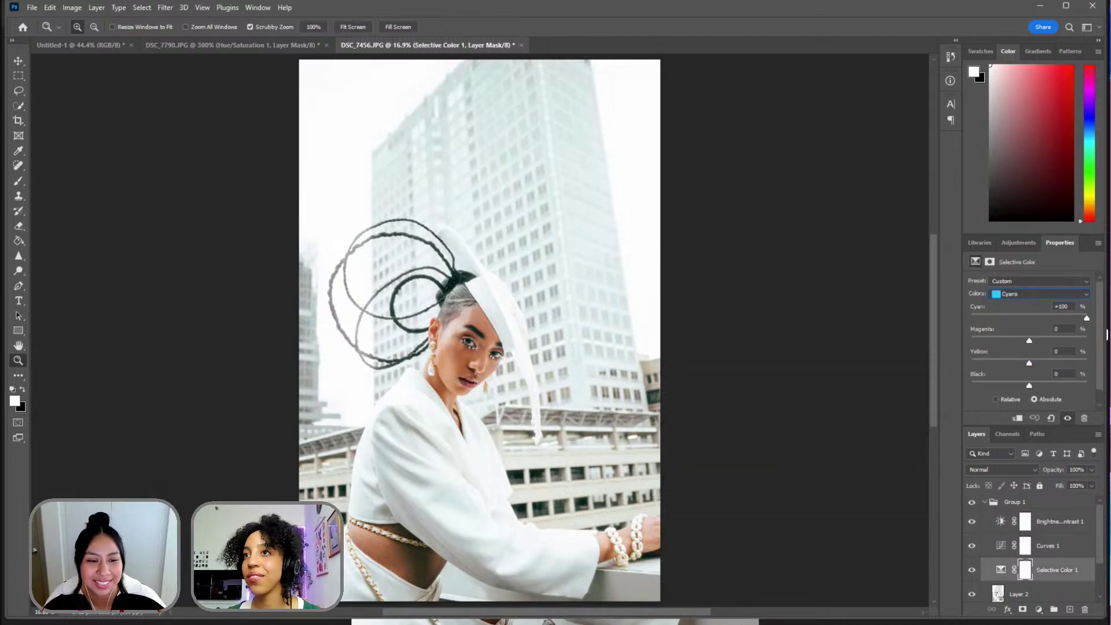
{"action": "left_click_drag", "start_coordinate": [971, 318], "coordinate": [988, 341]}
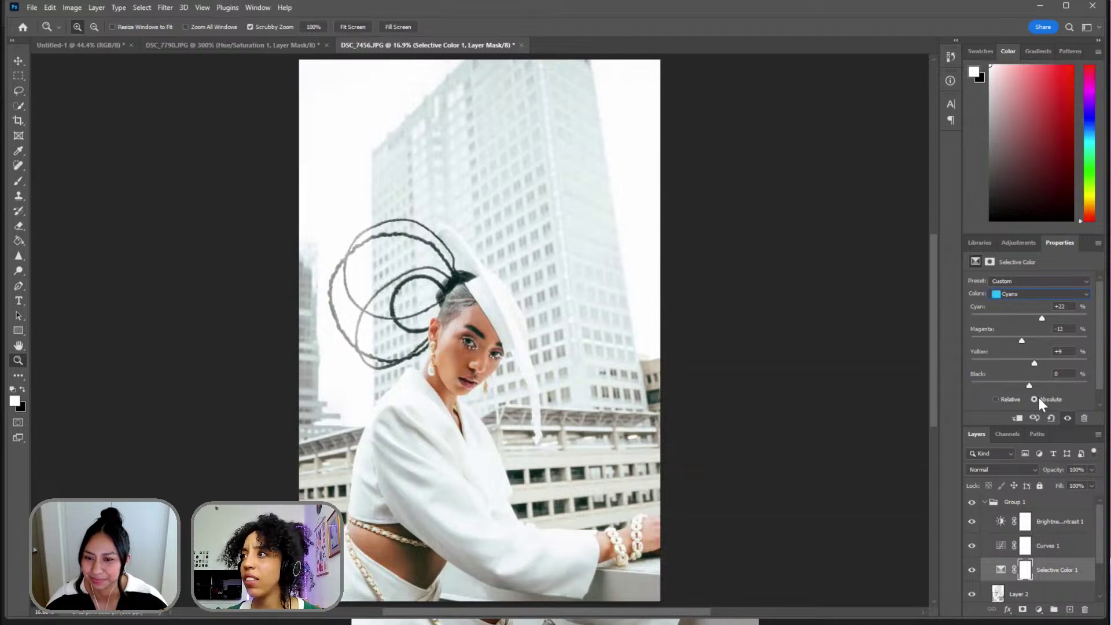
{"action": "left_click_drag", "start_coordinate": [1029, 385], "coordinate": [981, 397]}
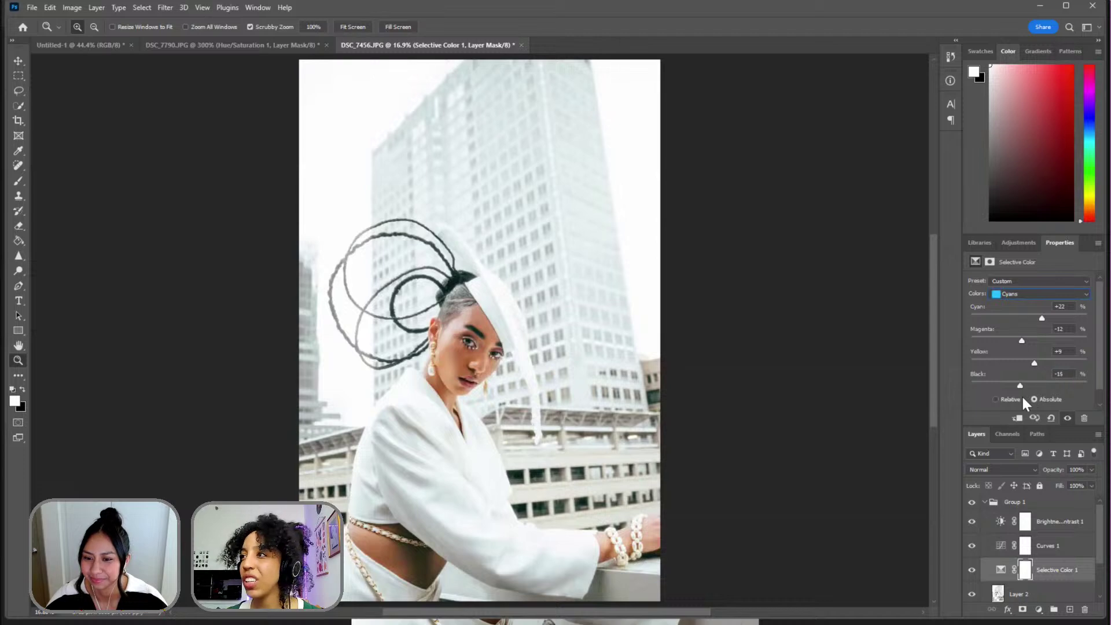
- Set the Whites in Selective Color 1 to Cyan -2%, Magenta +1%, Yellow +1% and Black 0%
{"action": "left_click", "coordinate": [1017, 294]}
{"action": "left_click", "coordinate": [1017, 361]}
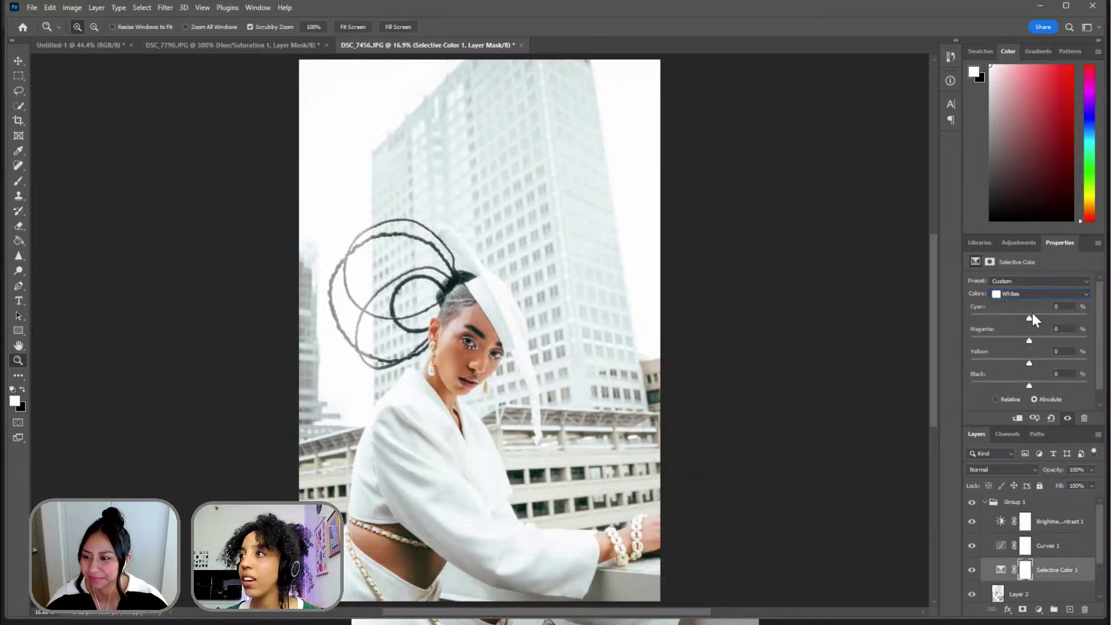
{"action": "left_click_drag", "start_coordinate": [1046, 317], "coordinate": [1019, 322]}
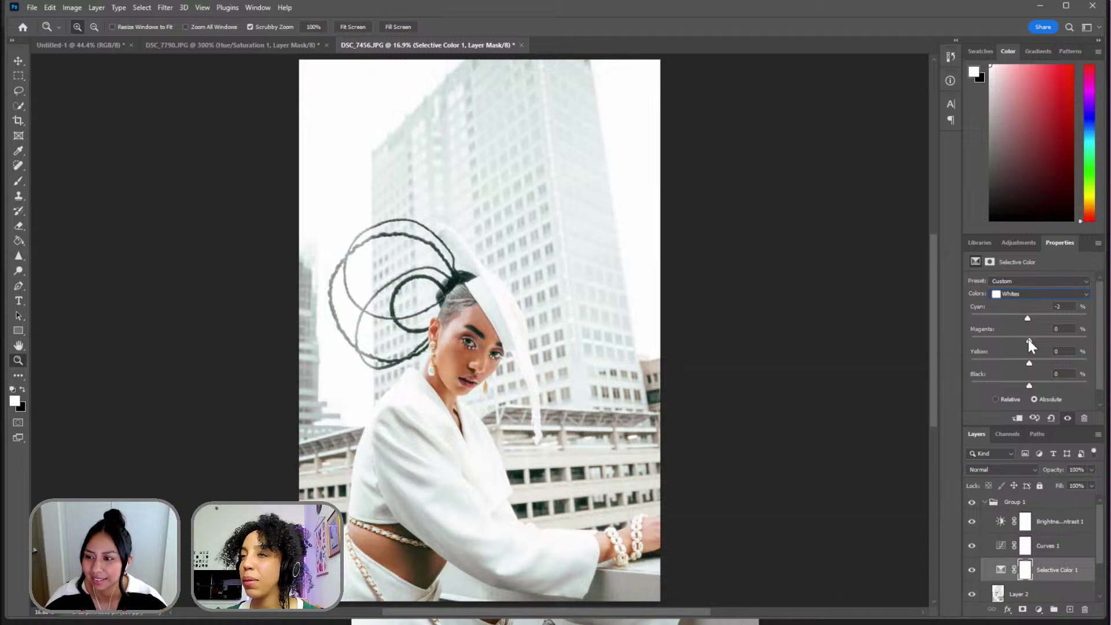
{"action": "mouse_move", "coordinate": [1028, 339]}
{"action": "left_mouse_down"}
{"action": "mouse_move", "coordinate": [1019, 338]}
{"action": "mouse_move", "coordinate": [1030, 340]}
{"action": "left_mouse_up"}
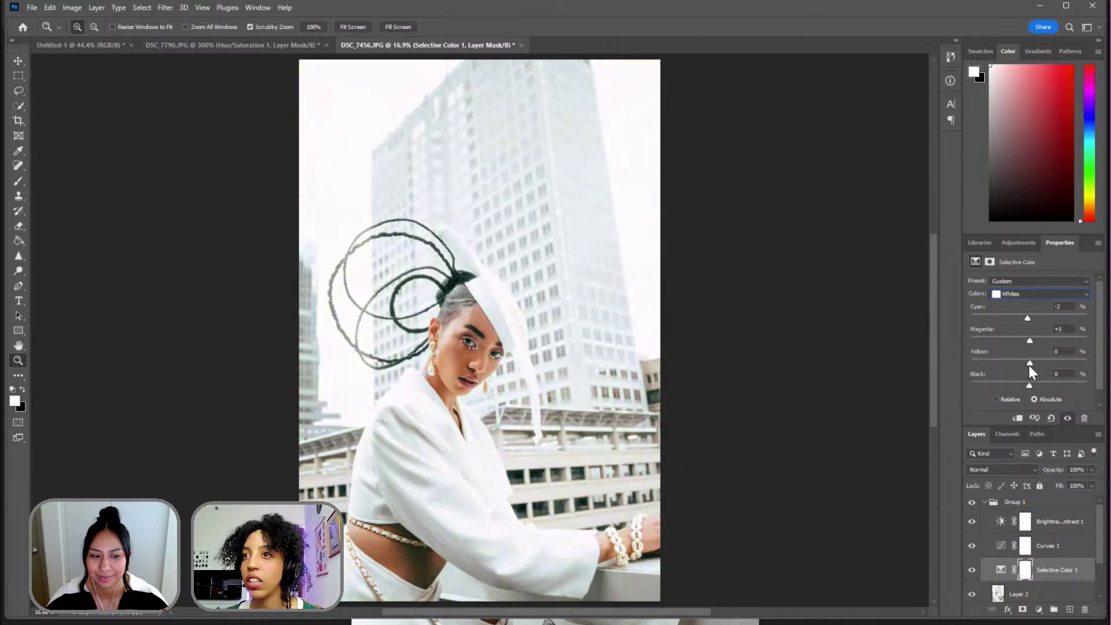
{"action": "mouse_move", "coordinate": [1029, 365]}
{"action": "left_mouse_down"}
{"action": "mouse_move", "coordinate": [1042, 384]}
{"action": "mouse_move", "coordinate": [1029, 384]}
{"action": "left_mouse_up"}
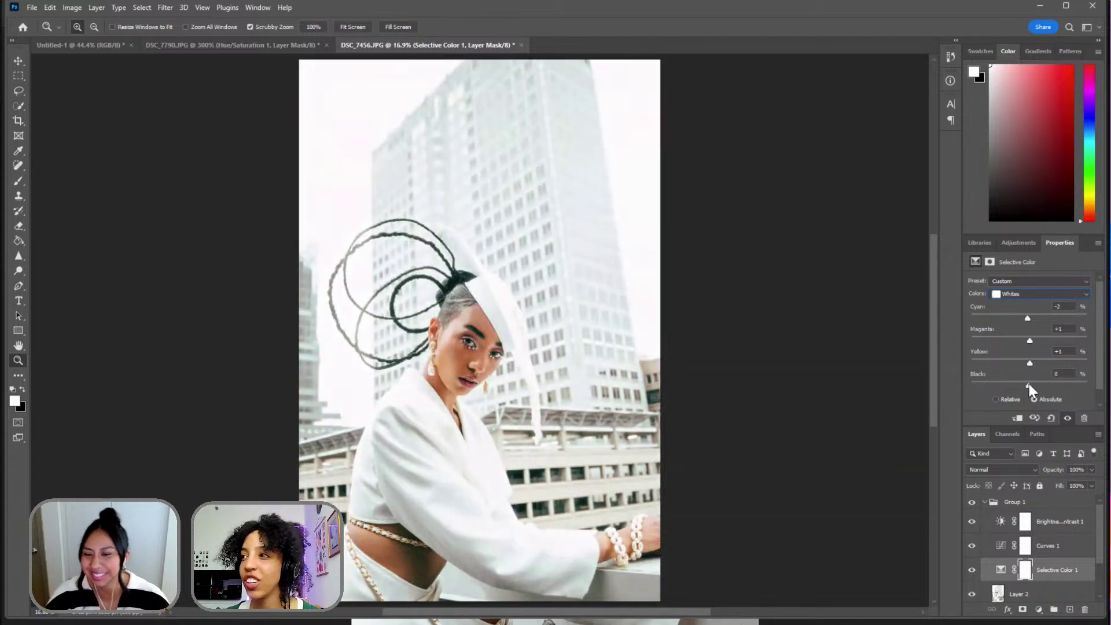
- Check the refined Cyans and Whites by hiding and showing Selective Color 1 repeatedly
{"action": "left_click", "coordinate": [973, 571]}
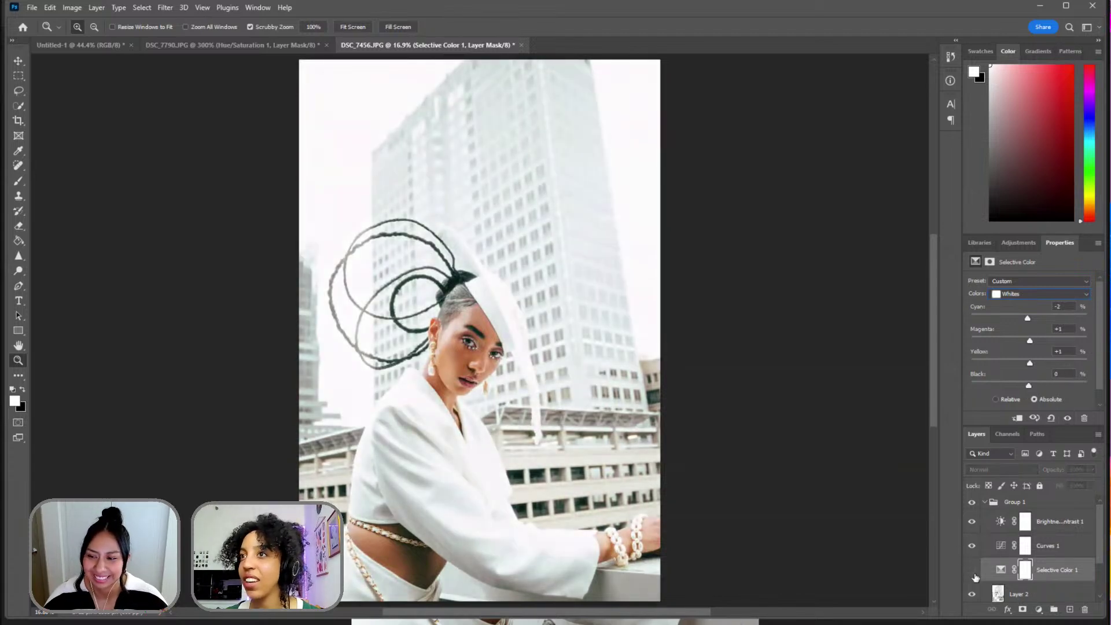
{"action": "left_click", "coordinate": [973, 571]}
{"action": "left_click", "coordinate": [972, 571]}
{"action": "left_click", "coordinate": [973, 571]}
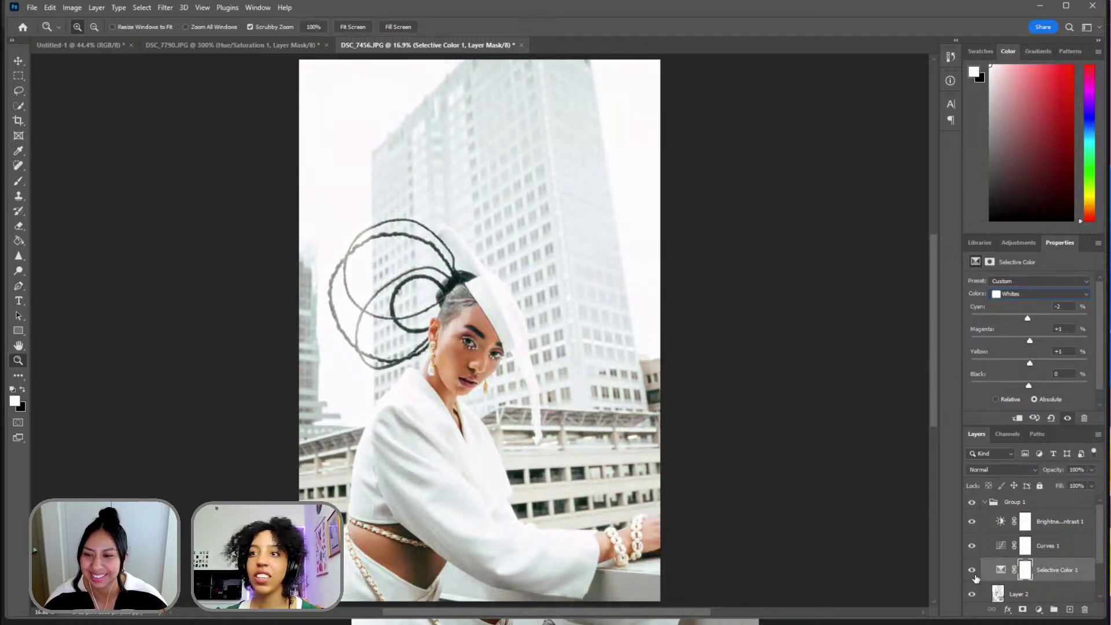
{"action": "left_click", "coordinate": [973, 571]}
{"action": "left_click", "coordinate": [972, 571]}
{"action": "left_click", "coordinate": [972, 571]}
{"action": "left_click", "coordinate": [972, 572]}
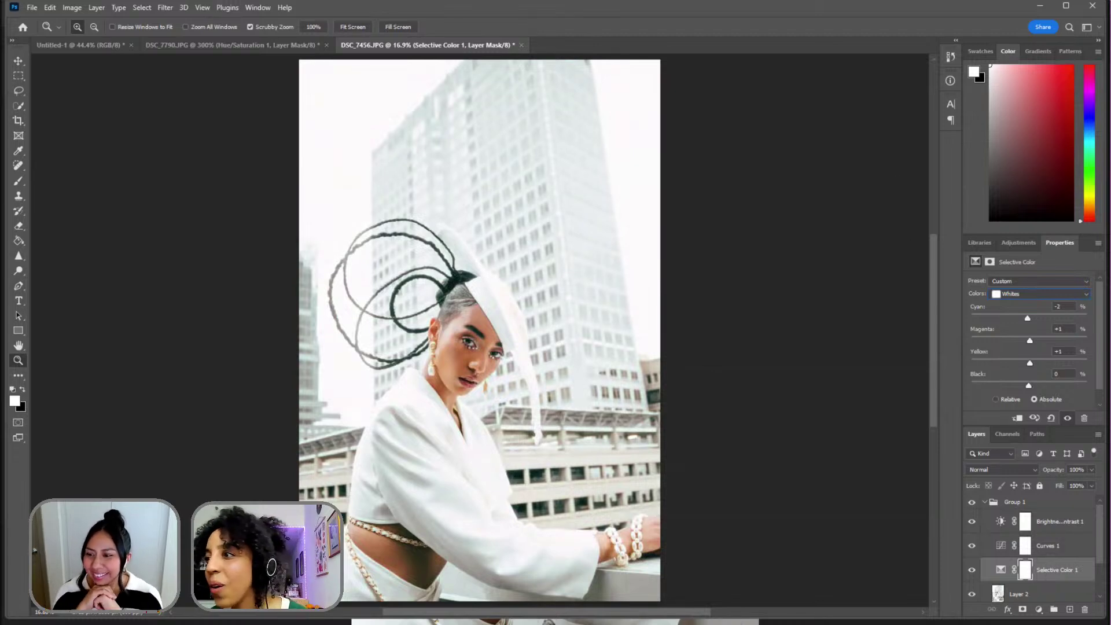
- Bring up the original DSC_7456.NEF in the photo viewer, enlarge its window and place it beside the edited portrait for comparison
{"action": "mouse_move", "coordinate": [746, 622]}
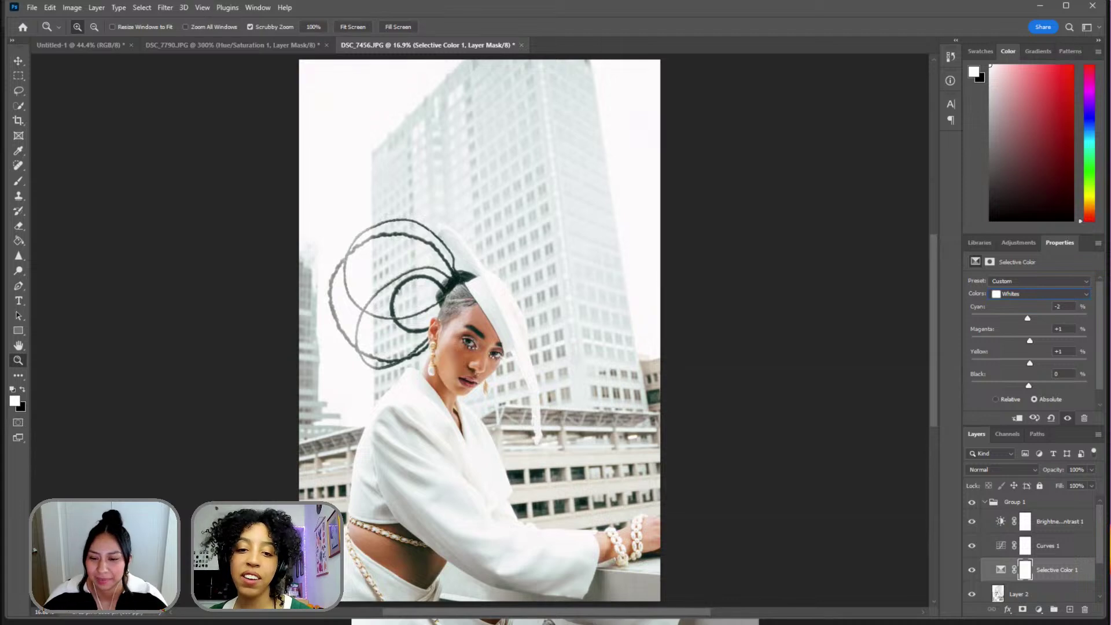
{"action": "key", "text": "alt+Tab"}
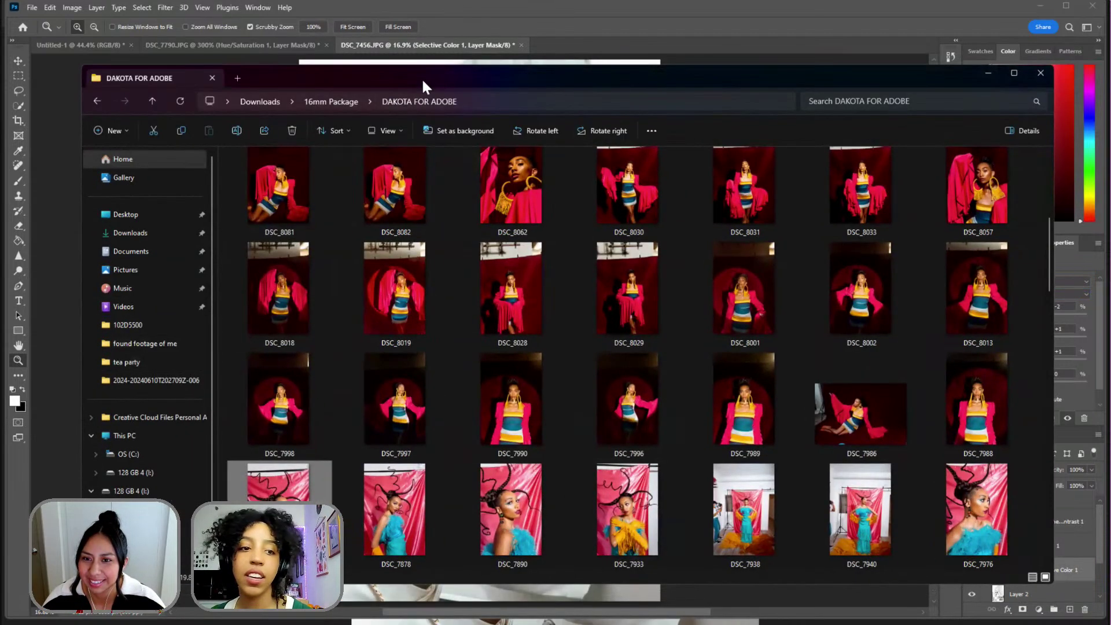
{"action": "key", "text": "alt+Tab"}
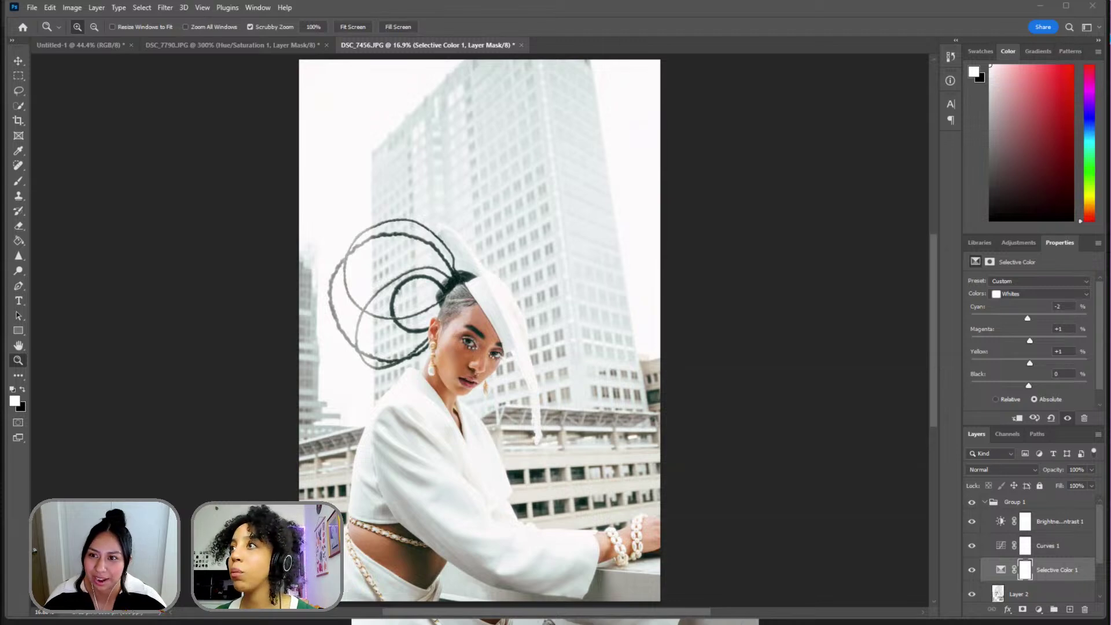
{"action": "key", "text": "alt+Tab"}
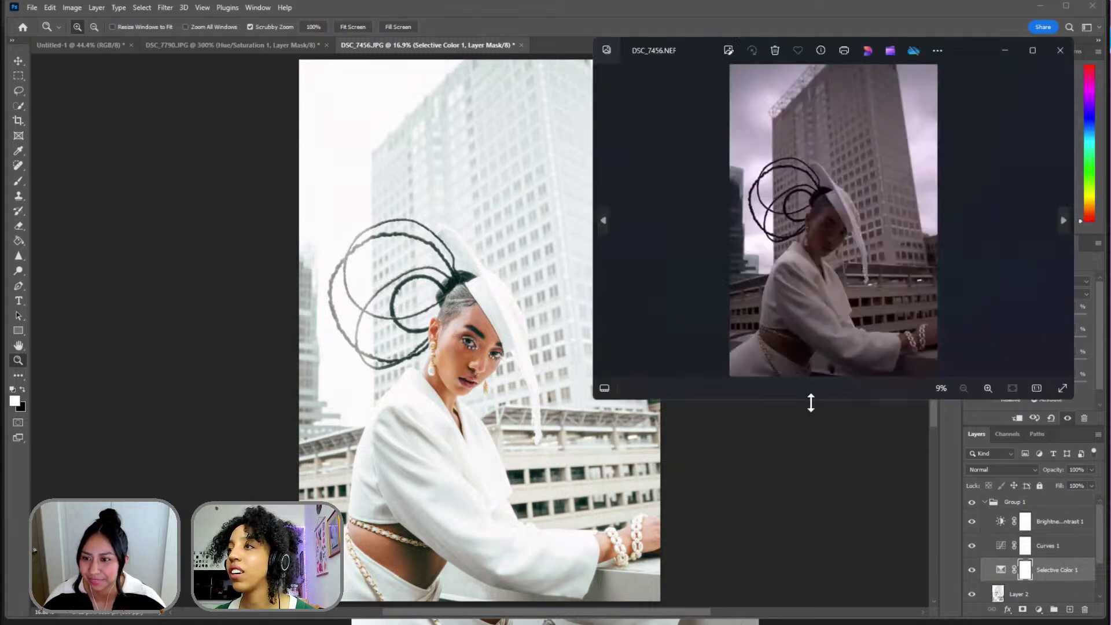
{"action": "left_click_drag", "start_coordinate": [810, 400], "coordinate": [837, 607]}
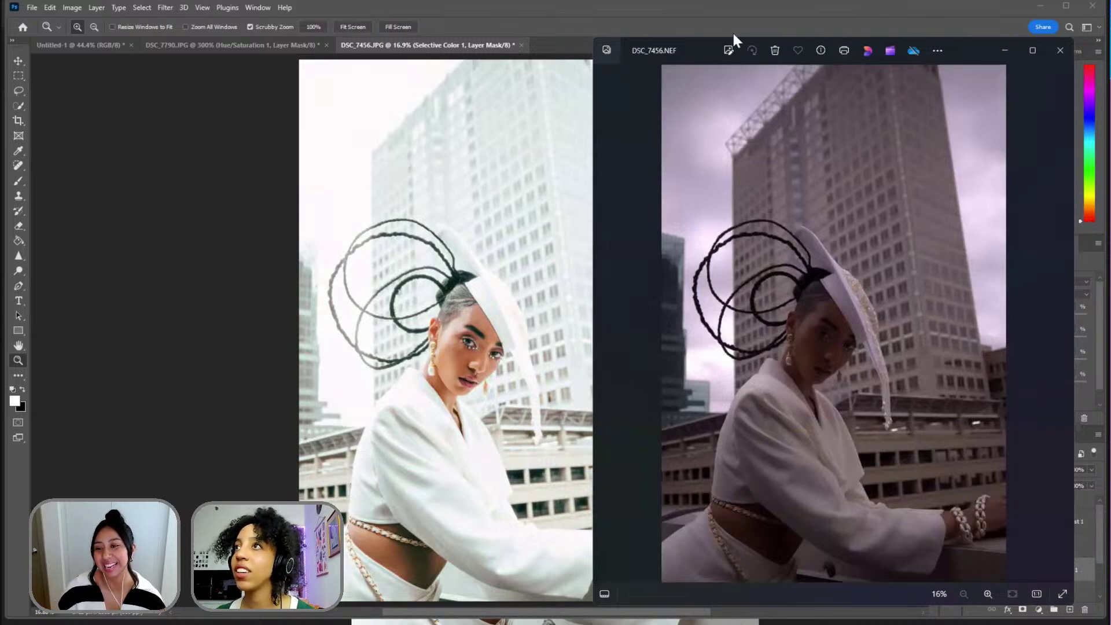
{"action": "left_click_drag", "start_coordinate": [690, 49], "coordinate": [740, 54]}
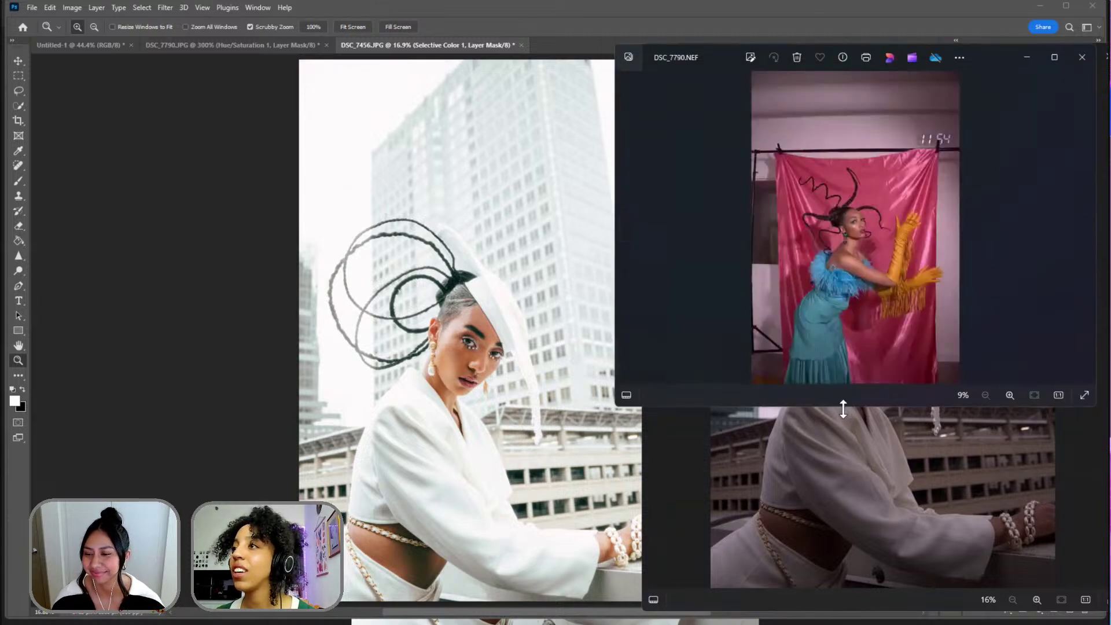
- Enlarge the DSC_7790.NEF viewer window and compare it side by side with the whole edited DSC_7790.JPG in Photoshop
{"action": "left_click_drag", "start_coordinate": [843, 408], "coordinate": [843, 607]}
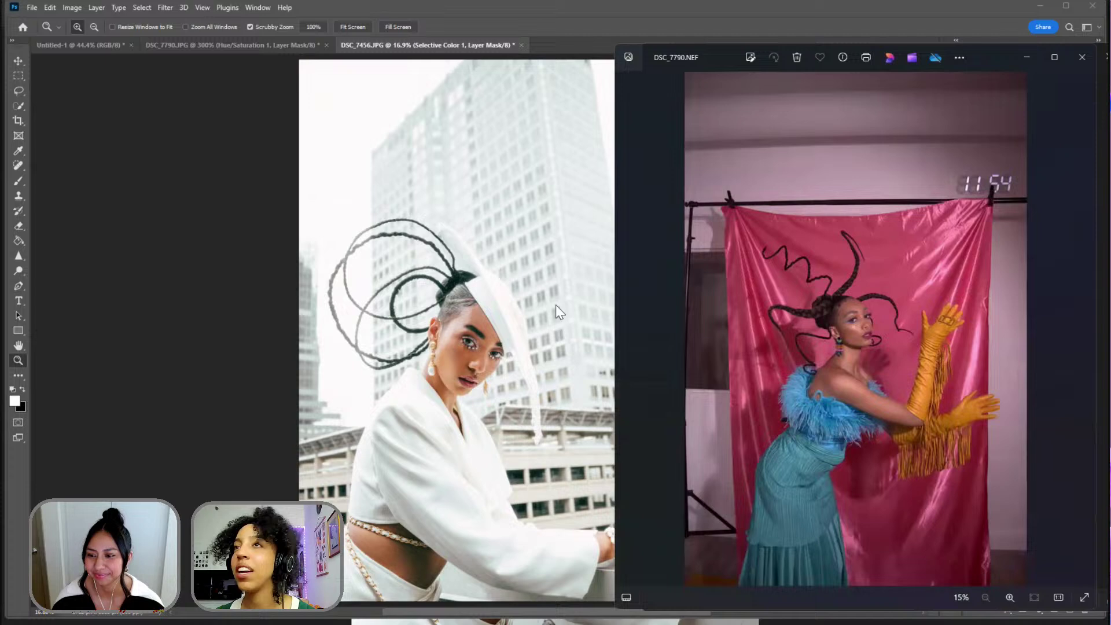
{"action": "left_click", "coordinate": [257, 44]}
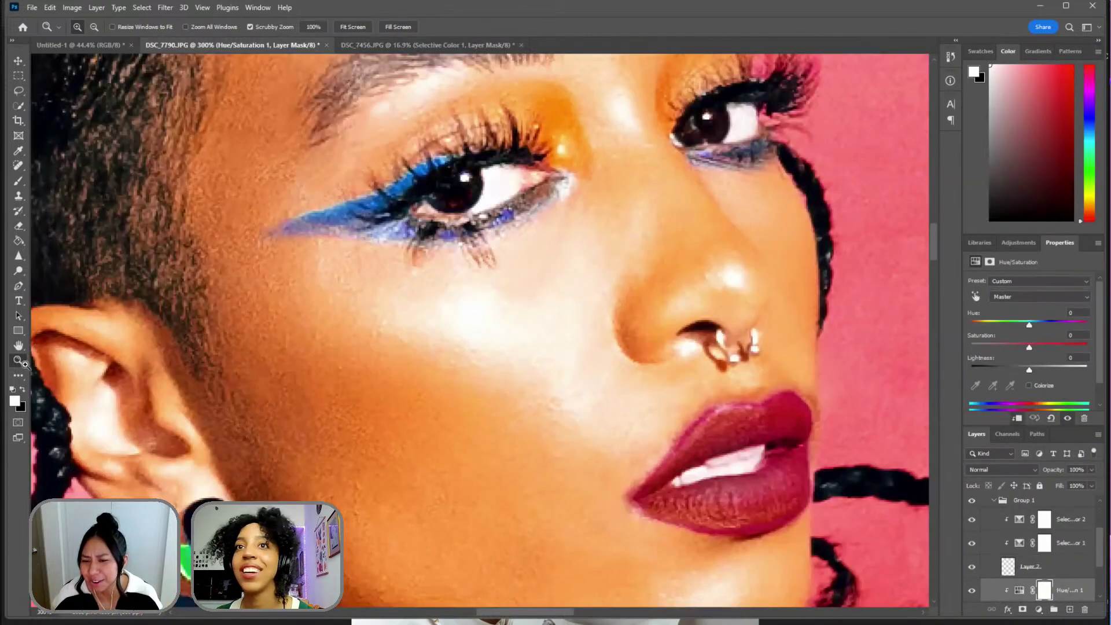
{"action": "key", "text": "ctrl+0"}
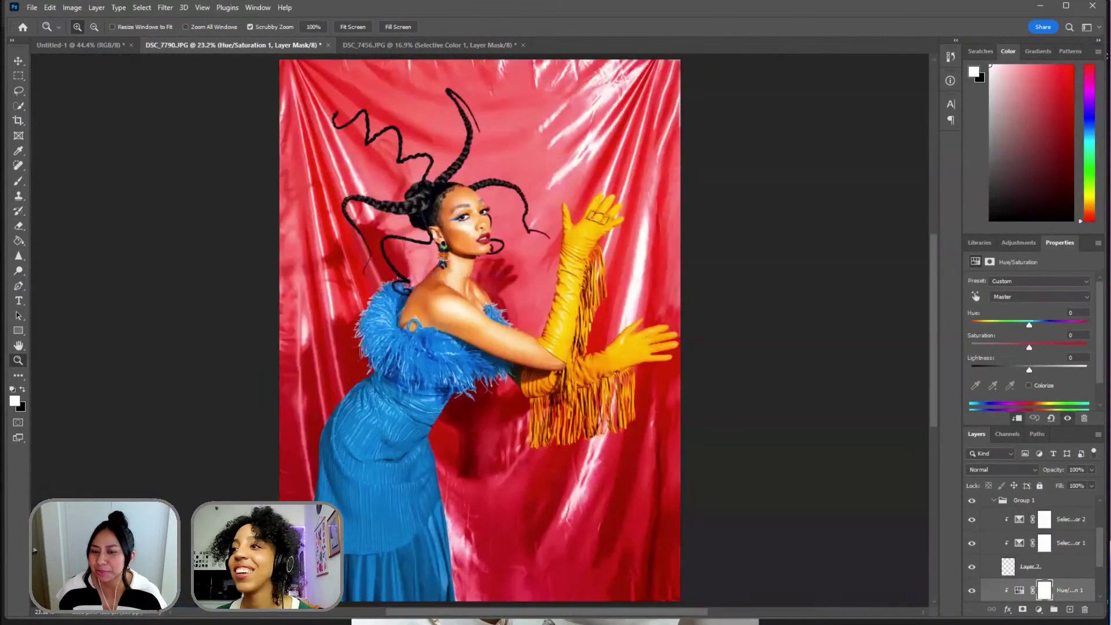
{"action": "left_click", "coordinate": [789, 596]}
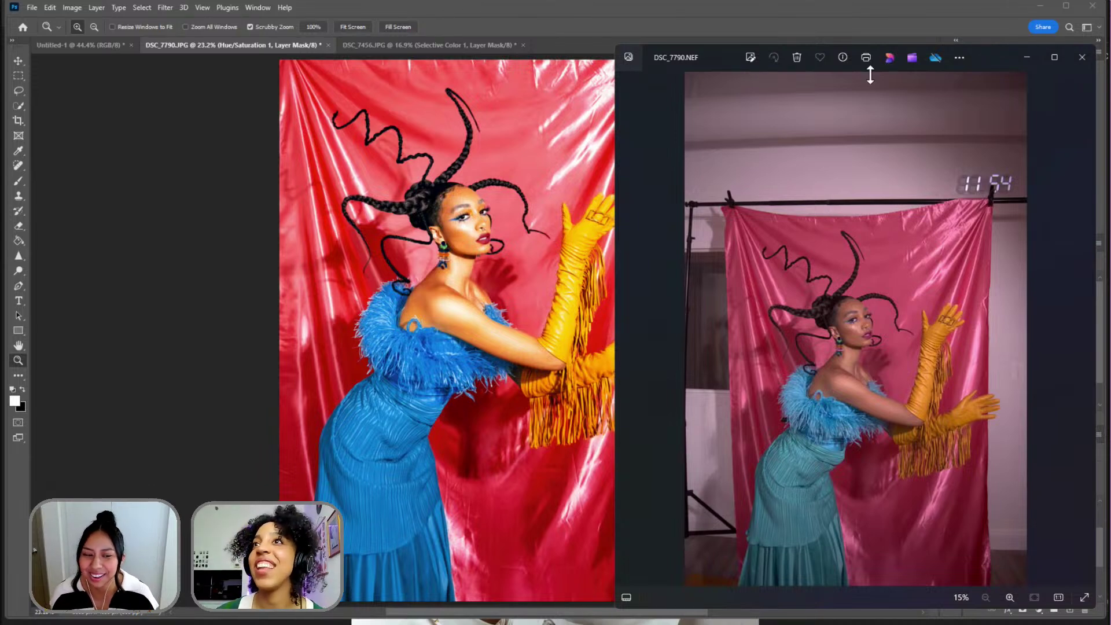
- Return to the edited DSC_7456.JPG and show the original DSC_7456.NEF beside it for a before-and-after comparison
{"action": "left_click", "coordinate": [401, 46]}
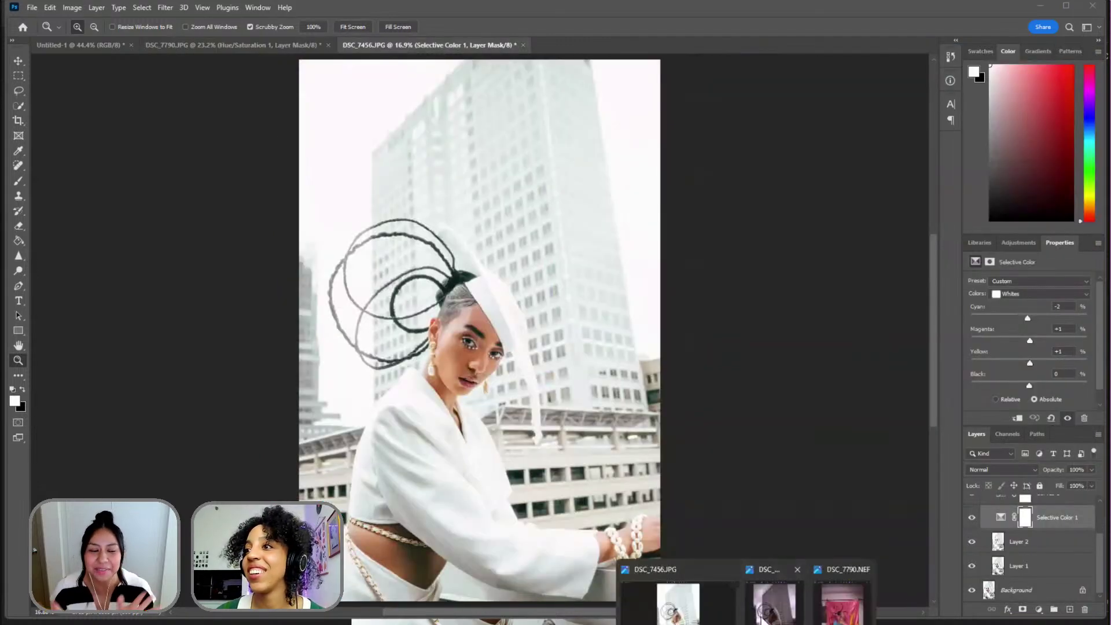
{"action": "left_click", "coordinate": [765, 619]}
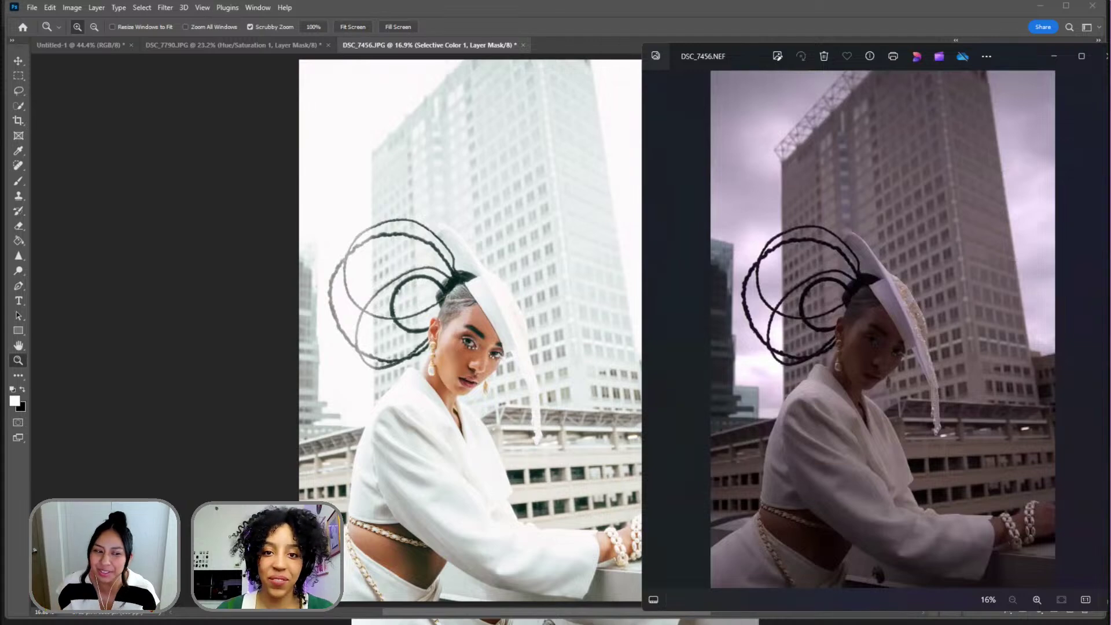